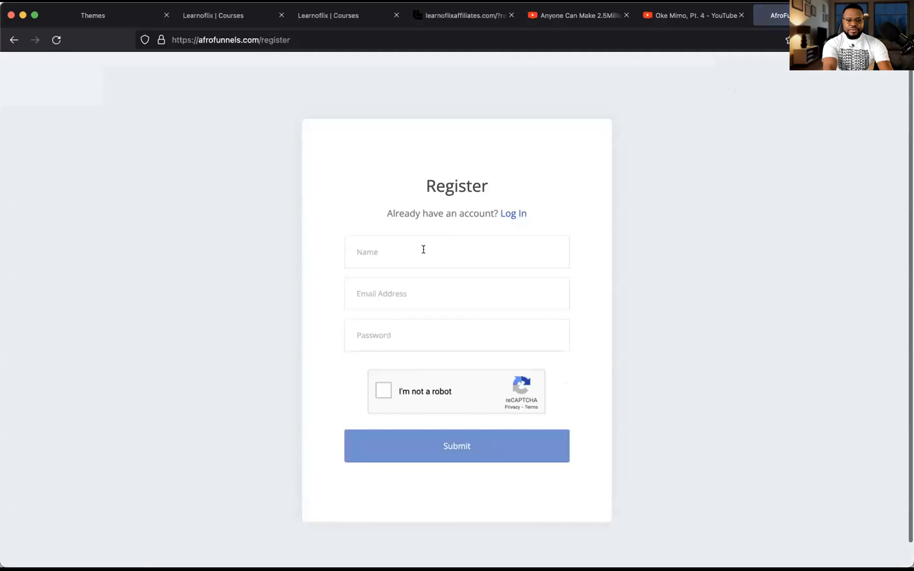
Step: Fill in the account holder's full name, e-mail and password, tick the captcha and submit the registration
{"action": "left_click", "coordinate": [392, 253]}
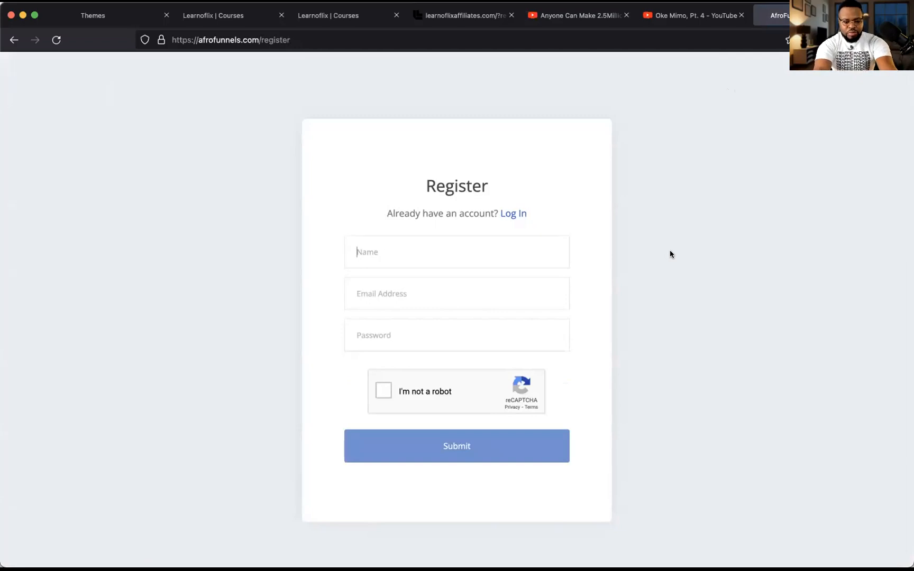
{"action": "type", "text": "Sam"}
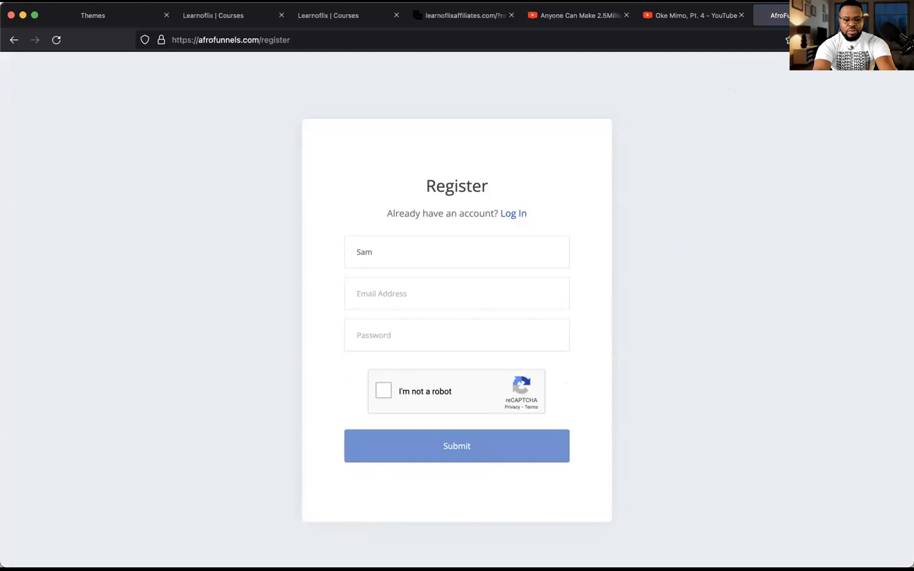
{"action": "type", "text": " Harvard"}
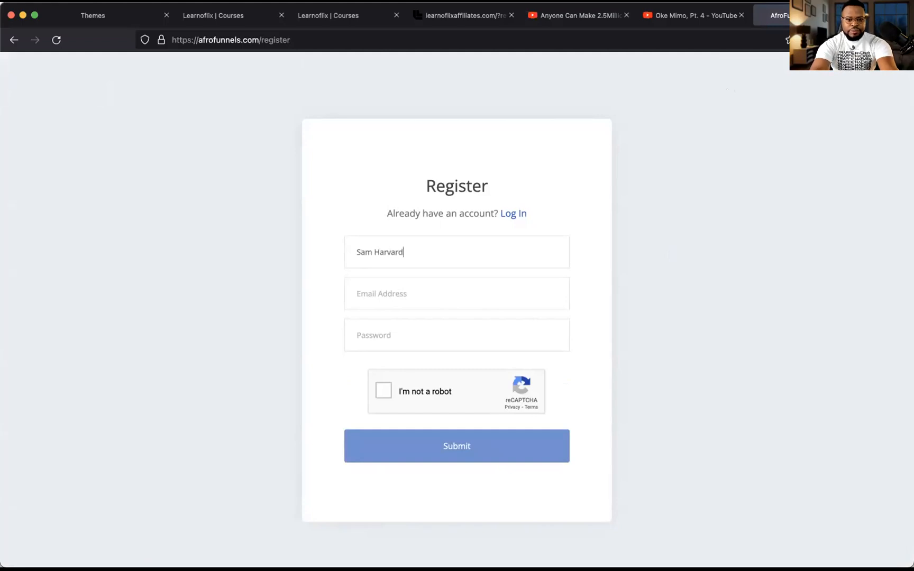
{"action": "left_click", "coordinate": [435, 298]}
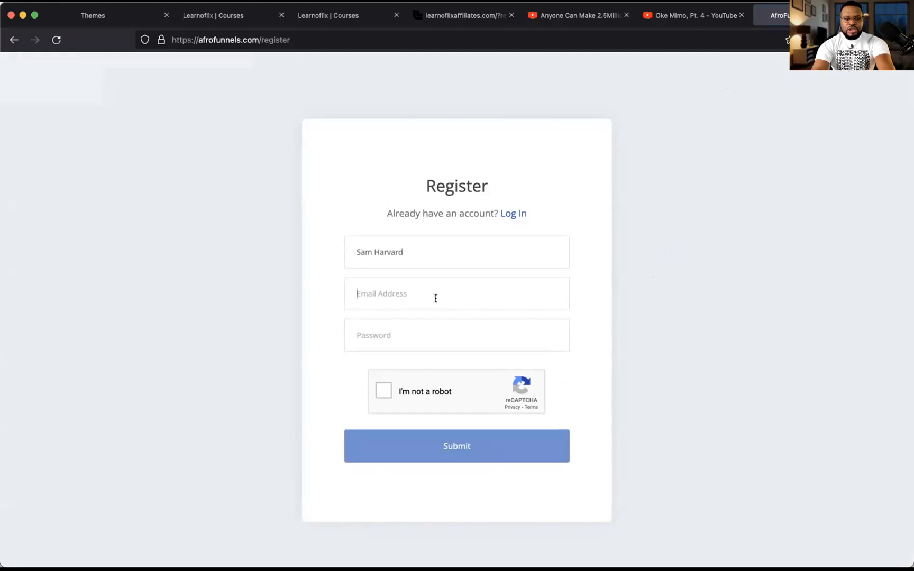
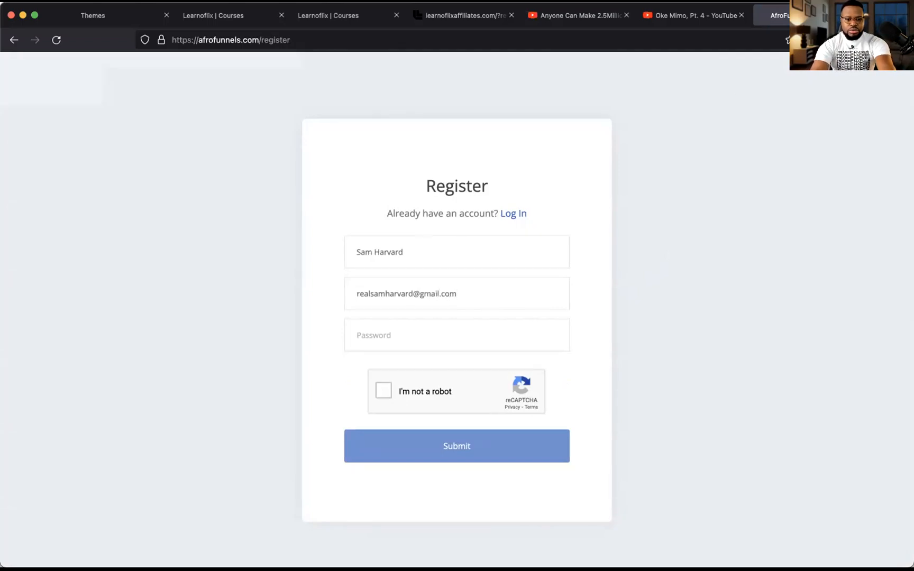
{"action": "left_click", "coordinate": [421, 336]}
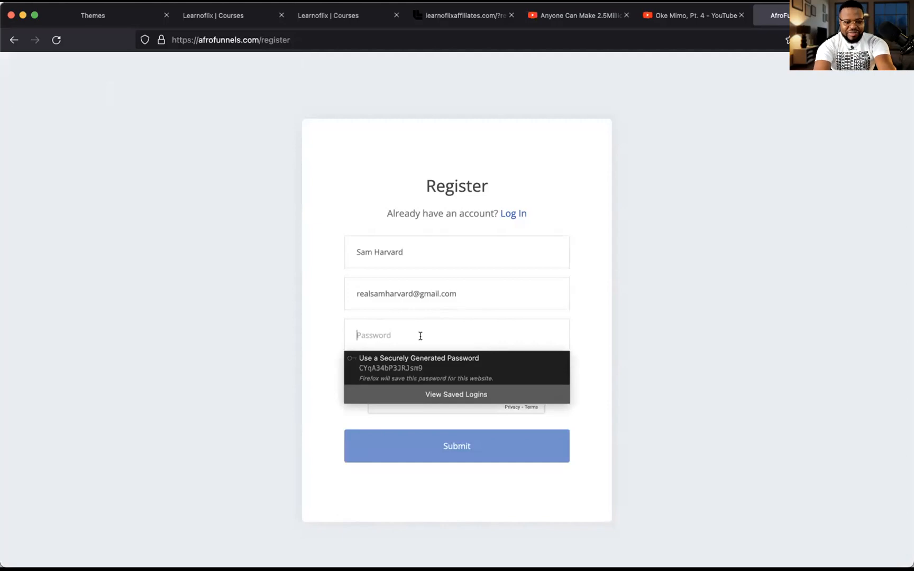
{"action": "type", "text": "s••••"}
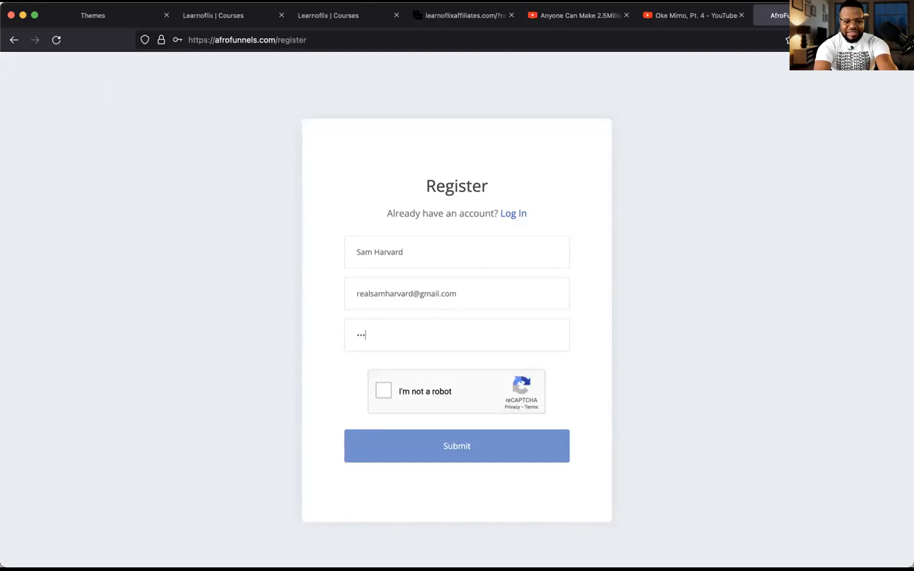
{"action": "type", "text": "••••"}
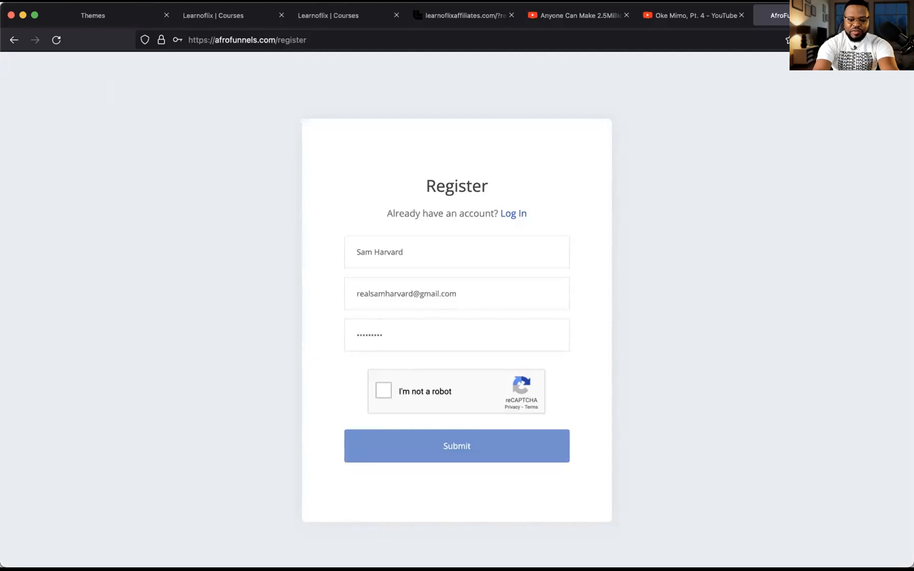
{"action": "left_click", "coordinate": [385, 391]}
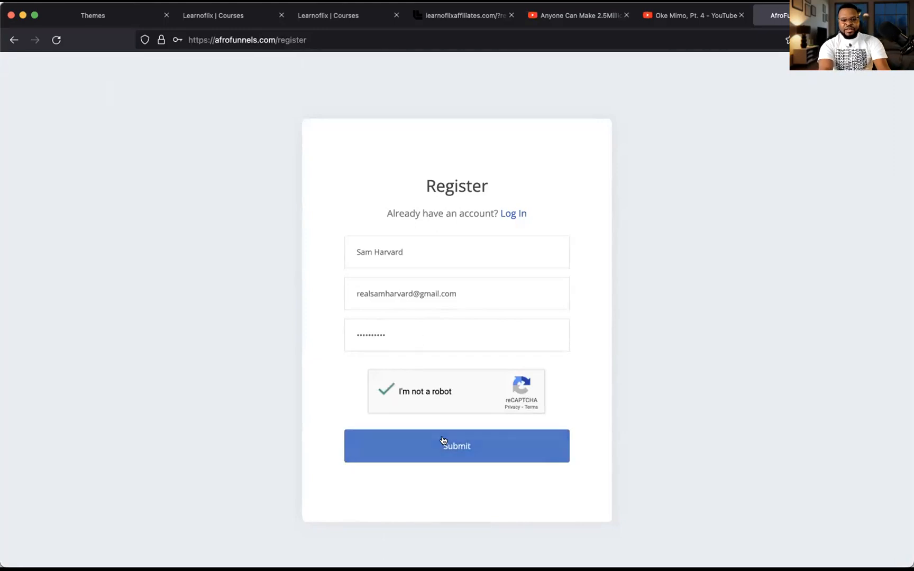
{"action": "left_click", "coordinate": [452, 451]}
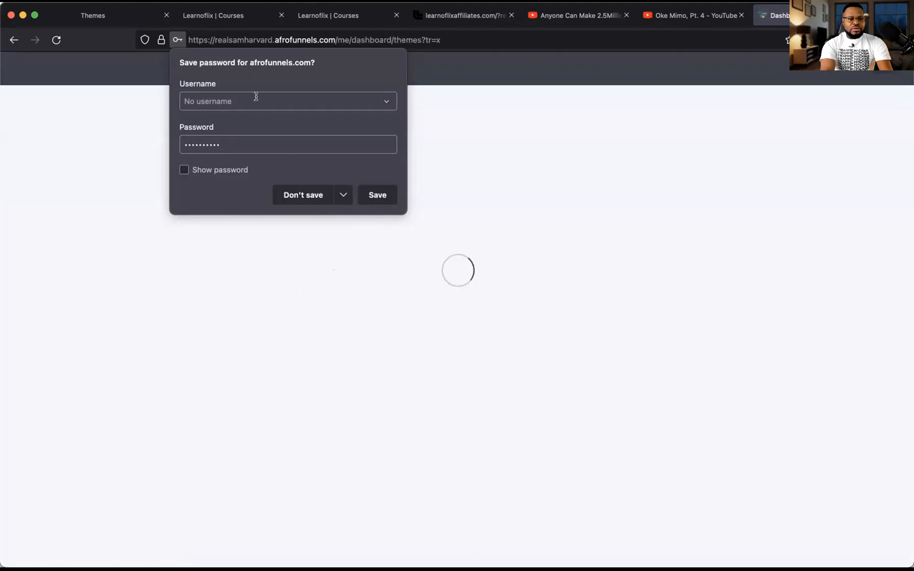
Step: Dismiss Firefox's save-password popup so the template gallery dashboard shows
{"action": "left_click", "coordinate": [376, 195]}
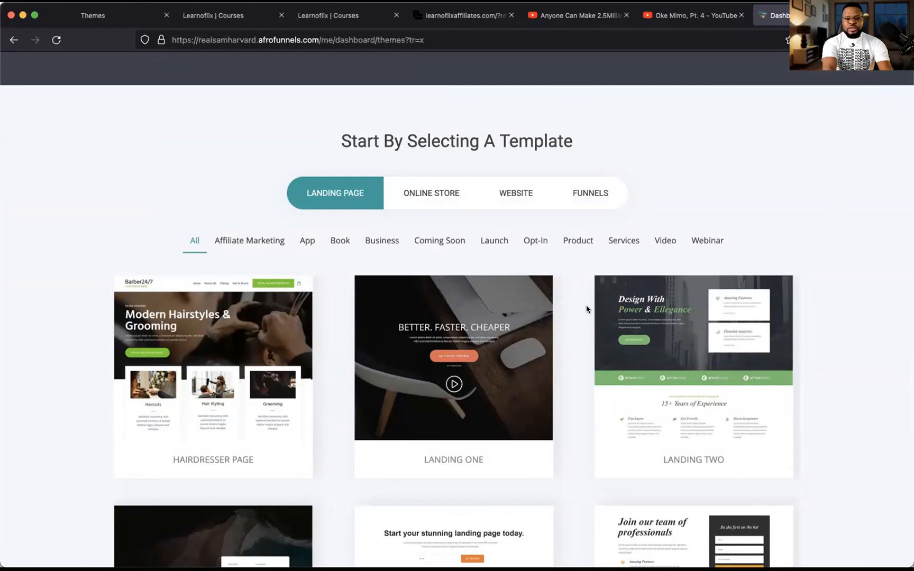
{"action": "scroll", "coordinate": [586, 309], "scroll_direction": "down", "scroll_amount": 5}
{"action": "scroll", "coordinate": [586, 308], "scroll_direction": "down", "scroll_amount": 9}
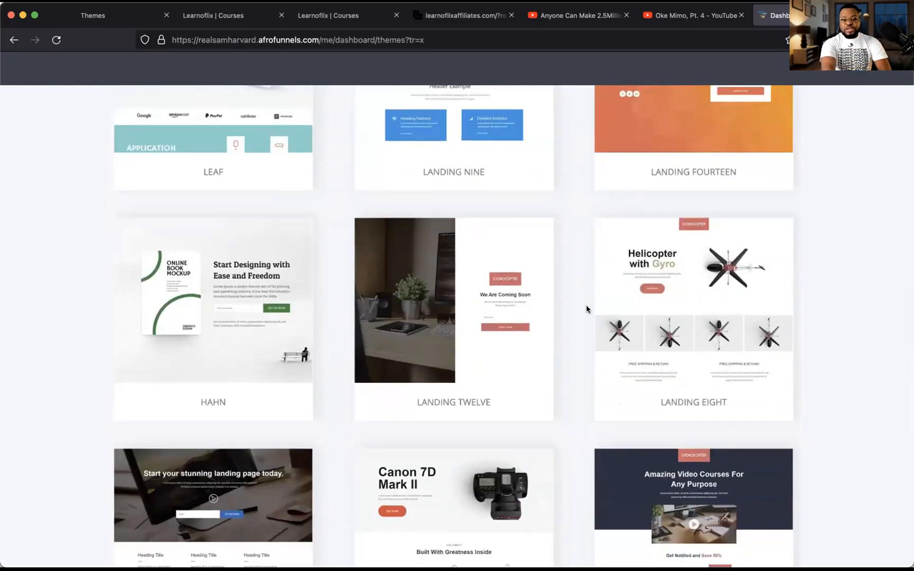
{"action": "scroll", "coordinate": [586, 308], "scroll_direction": "up", "scroll_amount": 15}
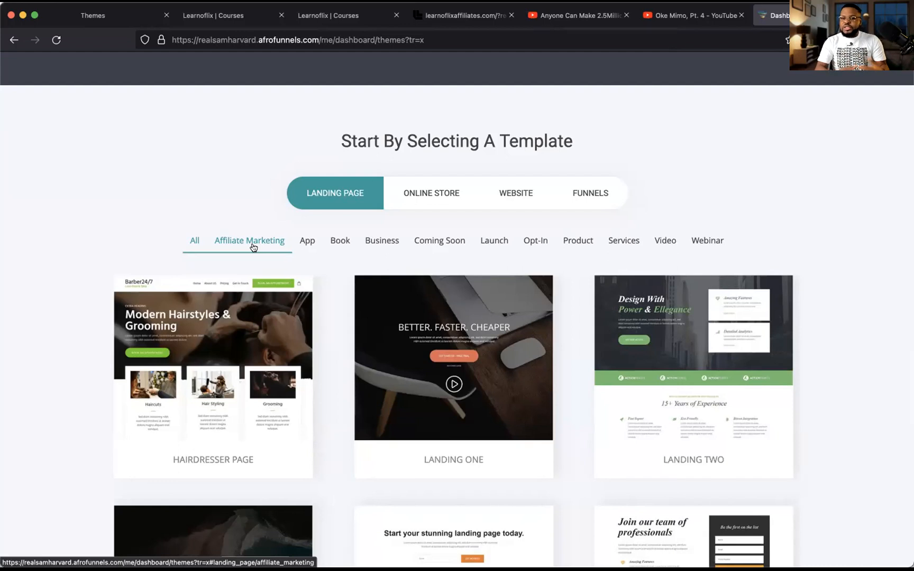
Step: Filter the landing page gallery to Affiliate Marketing, showing only the Hairdresser Page template
{"action": "left_click", "coordinate": [253, 247]}
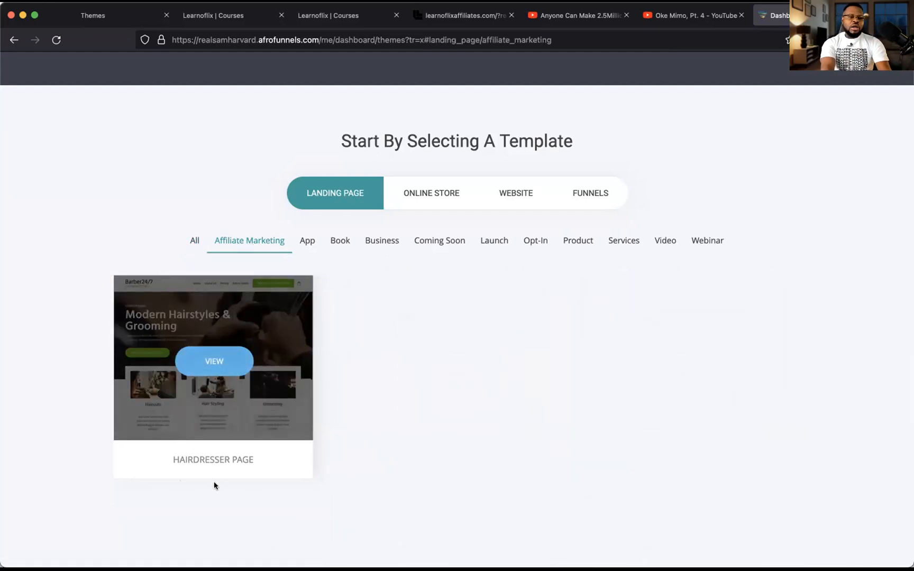
{"action": "key", "text": "super+Left"}
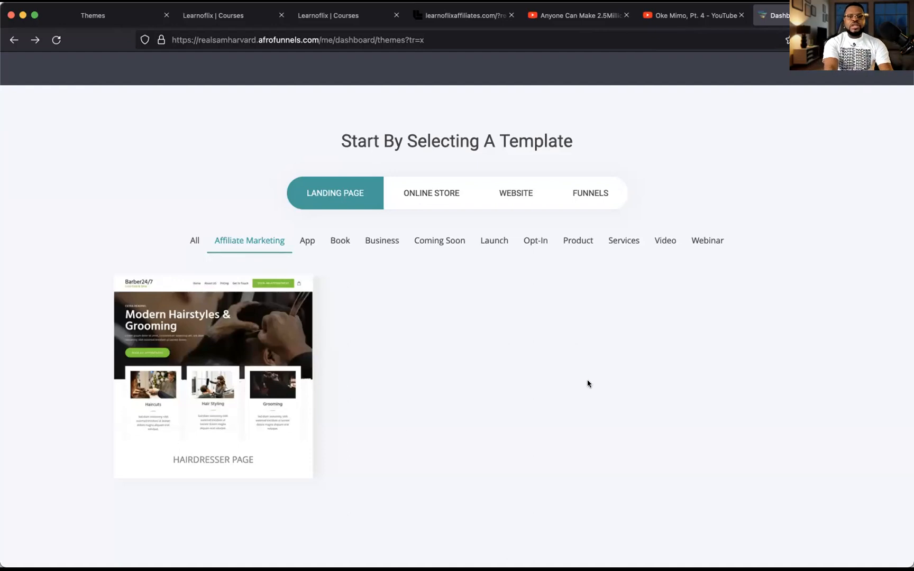
Step: Go through All and App to the Book category, which lists only the HAHN template
{"action": "left_click", "coordinate": [189, 240]}
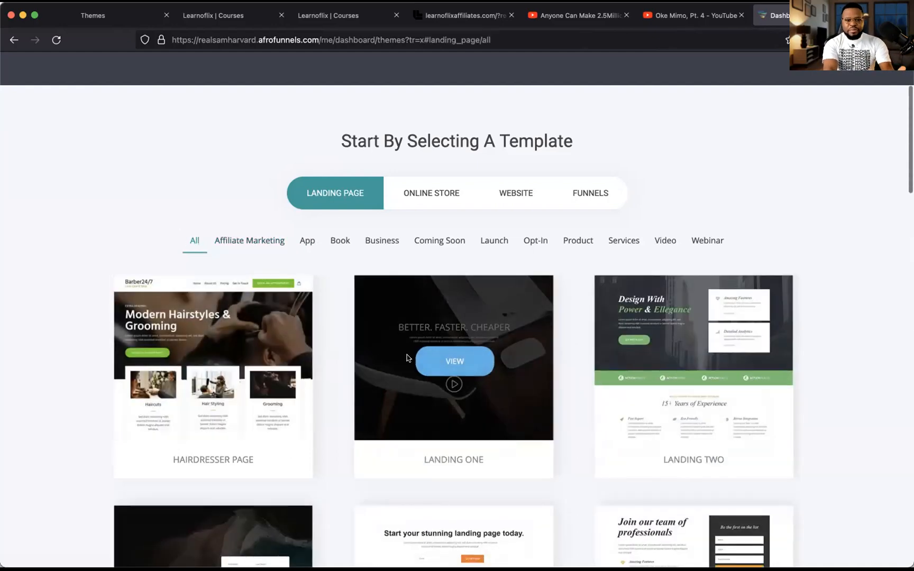
{"action": "left_click", "coordinate": [307, 242]}
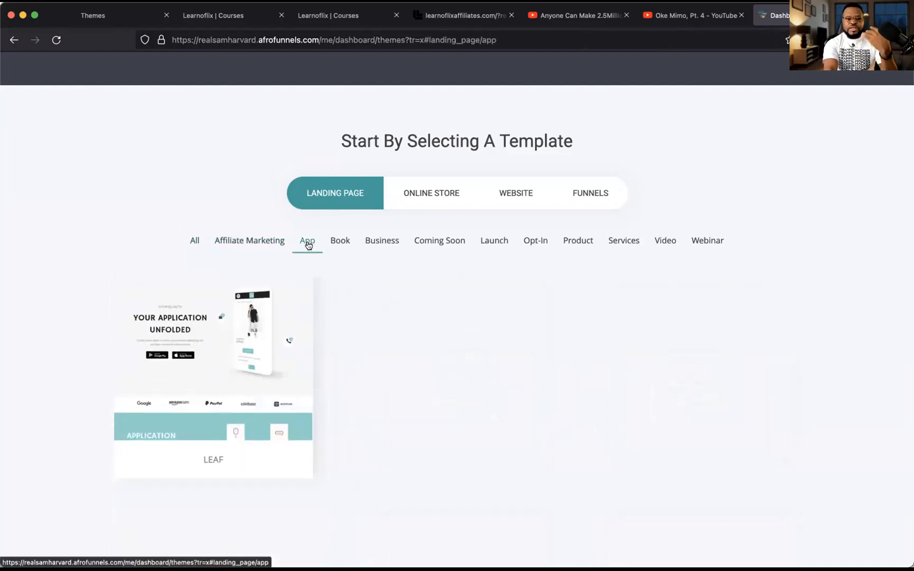
{"action": "left_click", "coordinate": [339, 240]}
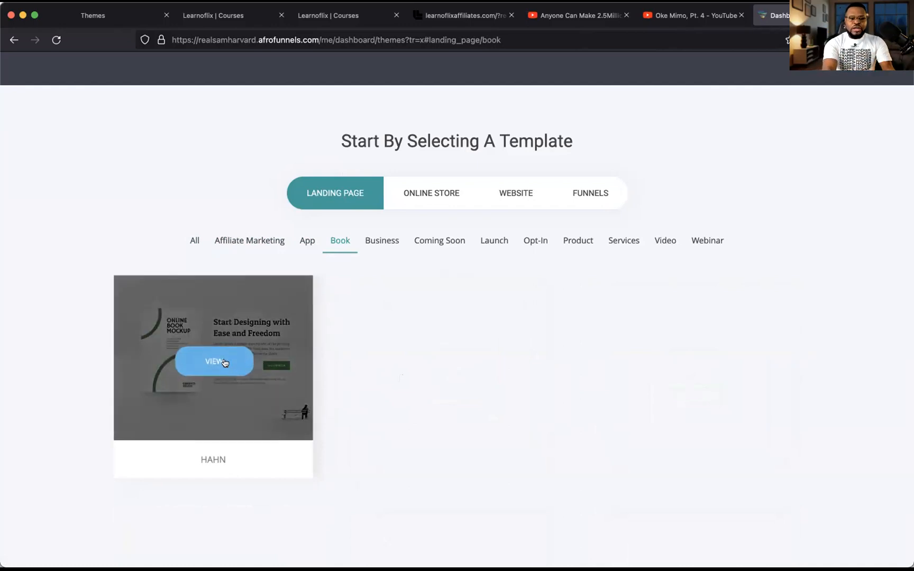
Step: Open the HAHN template preview and view it at tablet width
{"action": "left_click", "coordinate": [220, 360]}
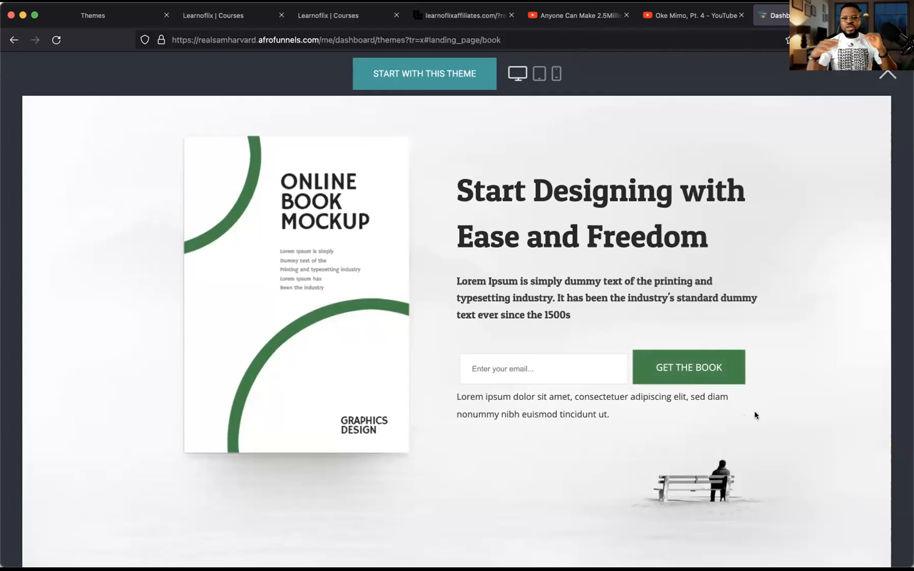
{"action": "left_click", "coordinate": [882, 73]}
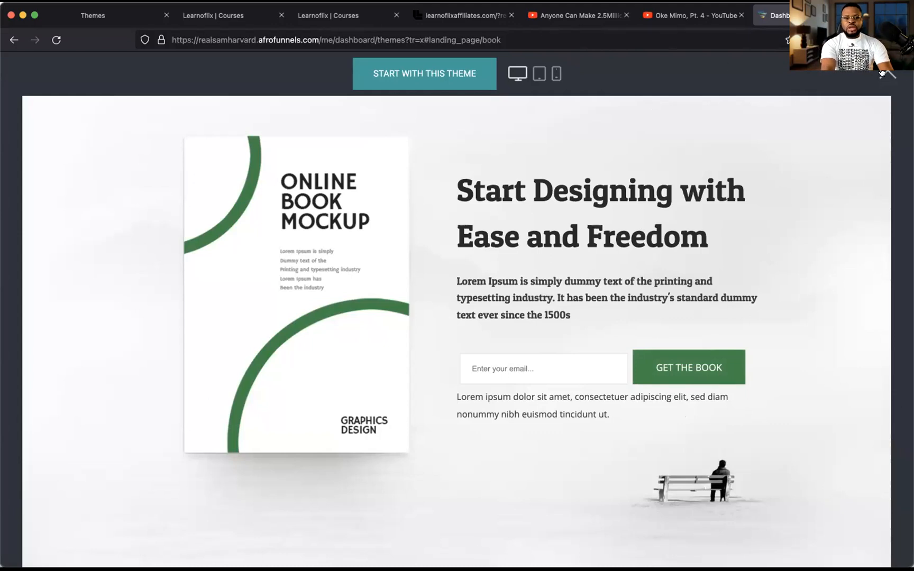
{"action": "mouse_move", "coordinate": [228, 377]}
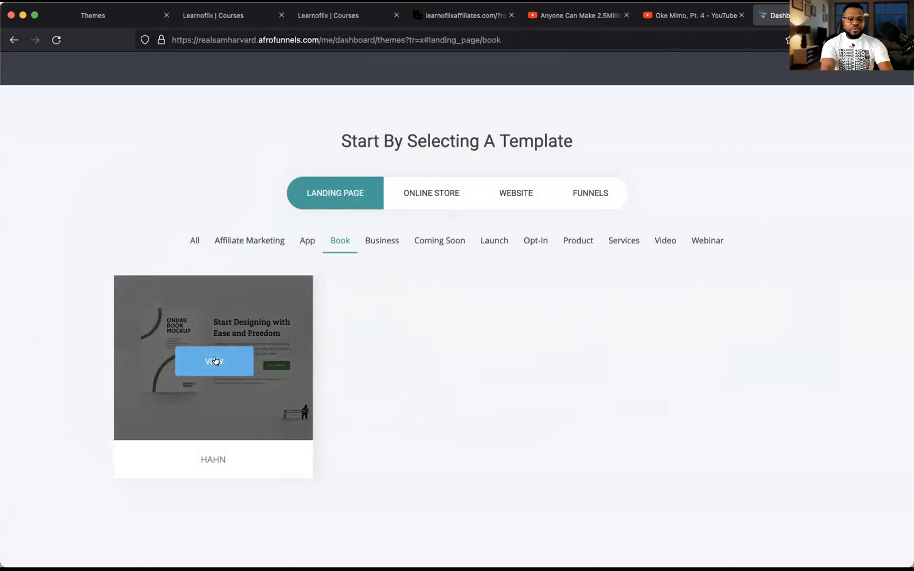
{"action": "left_click", "coordinate": [214, 357]}
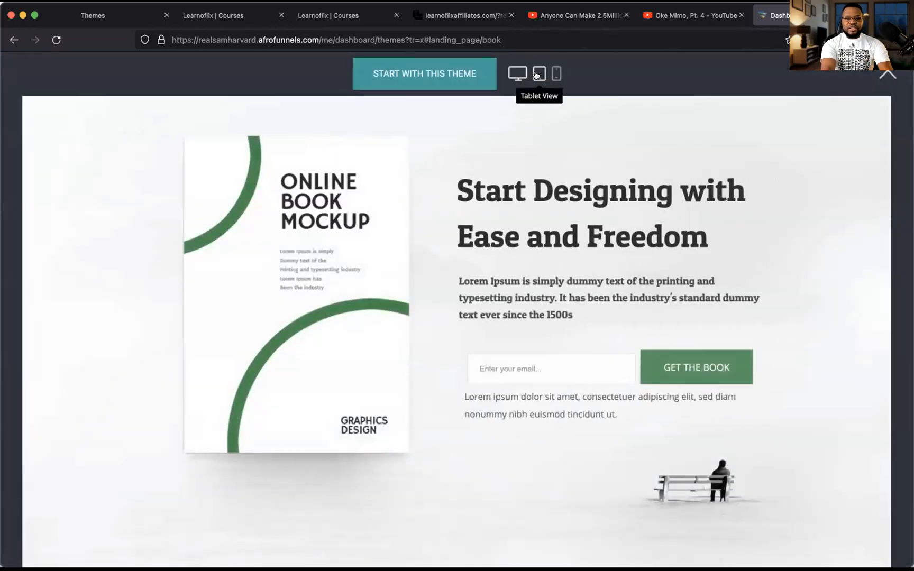
{"action": "left_click", "coordinate": [539, 73]}
{"action": "scroll", "coordinate": [559, 333], "scroll_direction": "down", "scroll_amount": 3}
{"action": "scroll", "coordinate": [559, 335], "scroll_direction": "down", "scroll_amount": 2}
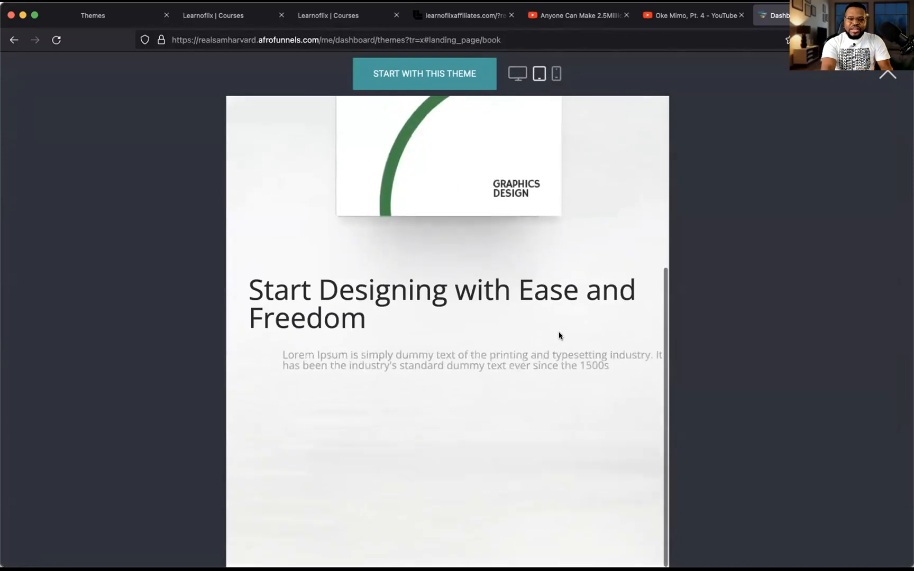
{"action": "scroll", "coordinate": [559, 336], "scroll_direction": "up", "scroll_amount": 5}
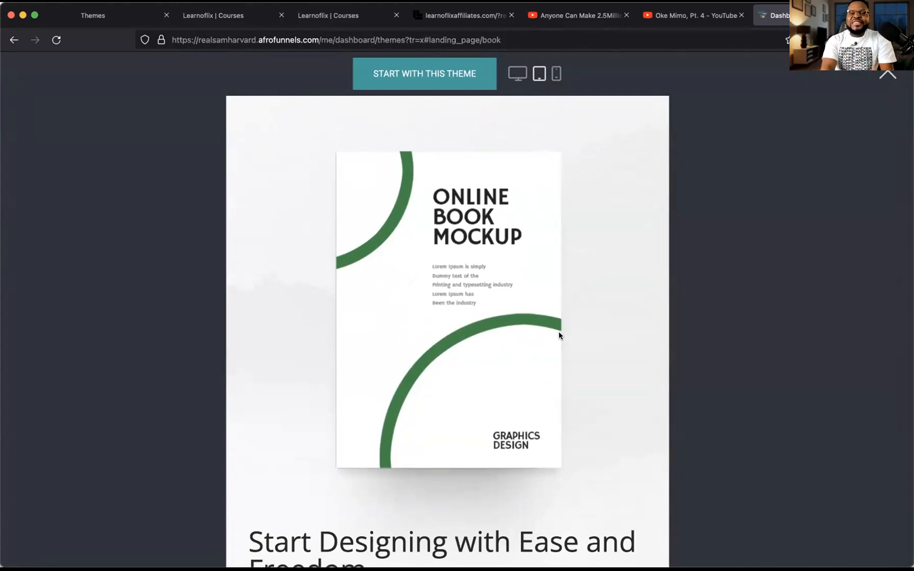
{"action": "scroll", "coordinate": [559, 335], "scroll_direction": "down", "scroll_amount": 5}
{"action": "scroll", "coordinate": [559, 336], "scroll_direction": "up", "scroll_amount": 6}
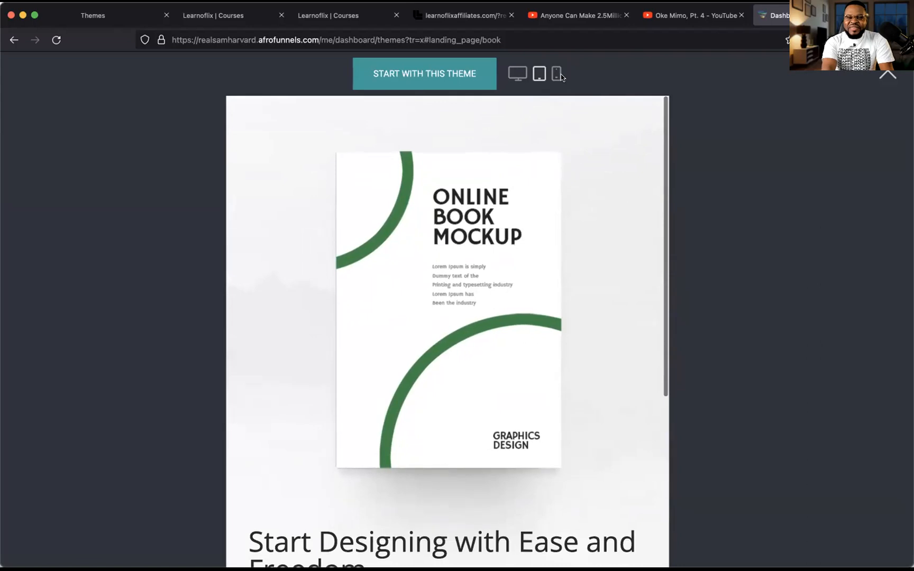
Step: Switch the HAHN preview to phone width and look through its mobile layout
{"action": "left_click", "coordinate": [556, 74]}
{"action": "scroll", "coordinate": [480, 383], "scroll_direction": "down", "scroll_amount": 5}
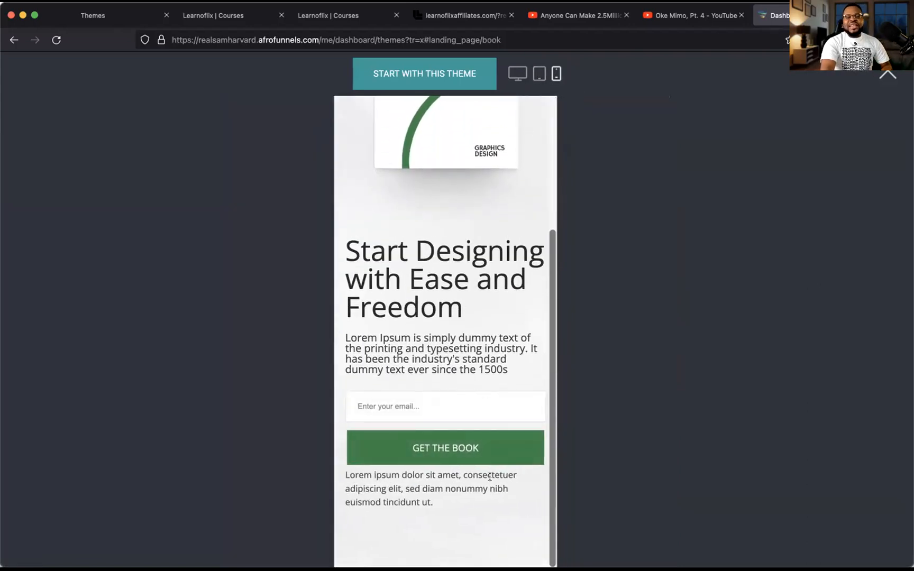
{"action": "scroll", "coordinate": [459, 256], "scroll_direction": "up", "scroll_amount": 4}
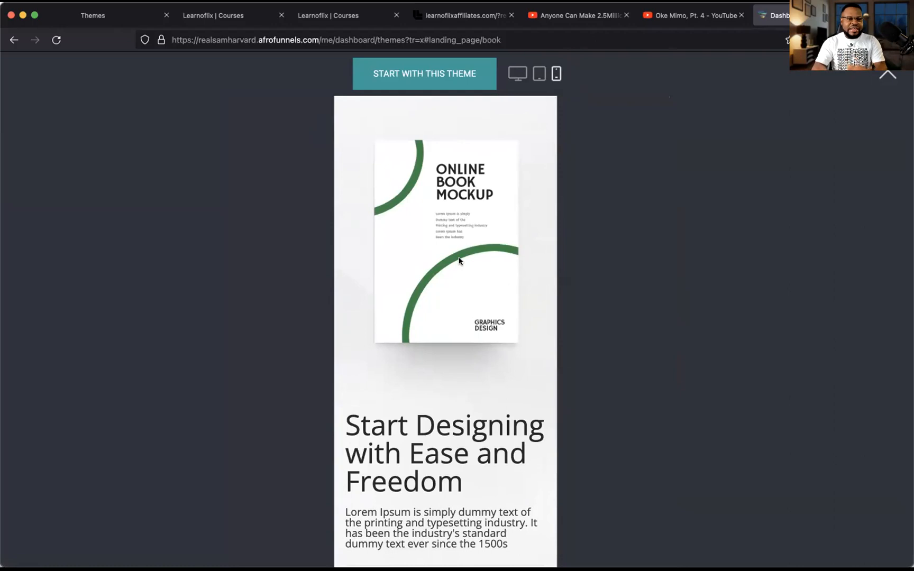
{"action": "scroll", "coordinate": [459, 260], "scroll_direction": "down", "scroll_amount": 4}
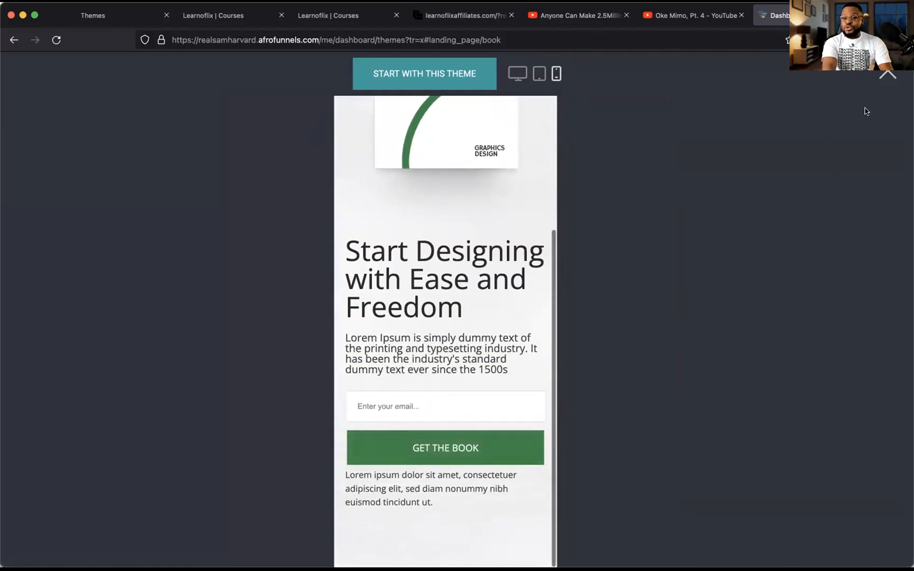
Step: Close the book preview and browse the Business and Coming Soon landing page templates
{"action": "left_click", "coordinate": [882, 73]}
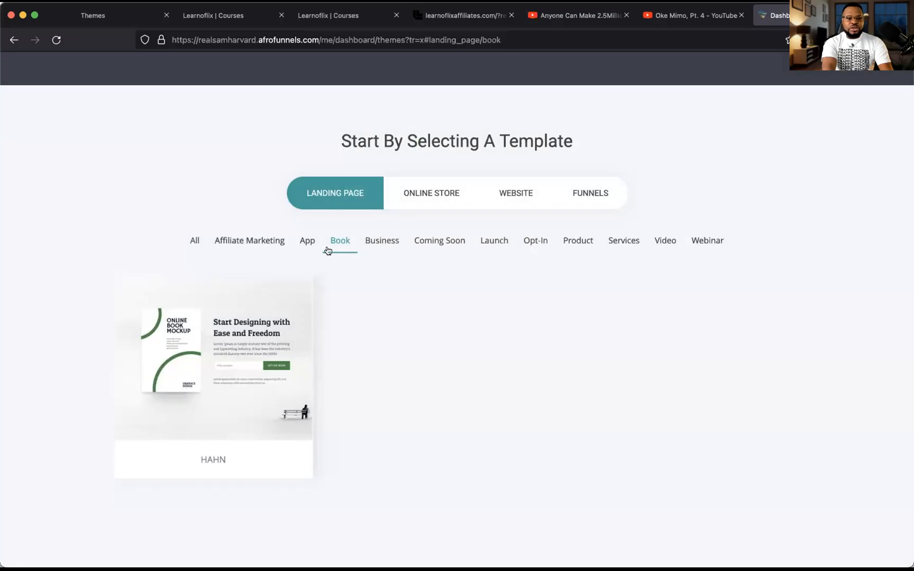
{"action": "left_click", "coordinate": [387, 246]}
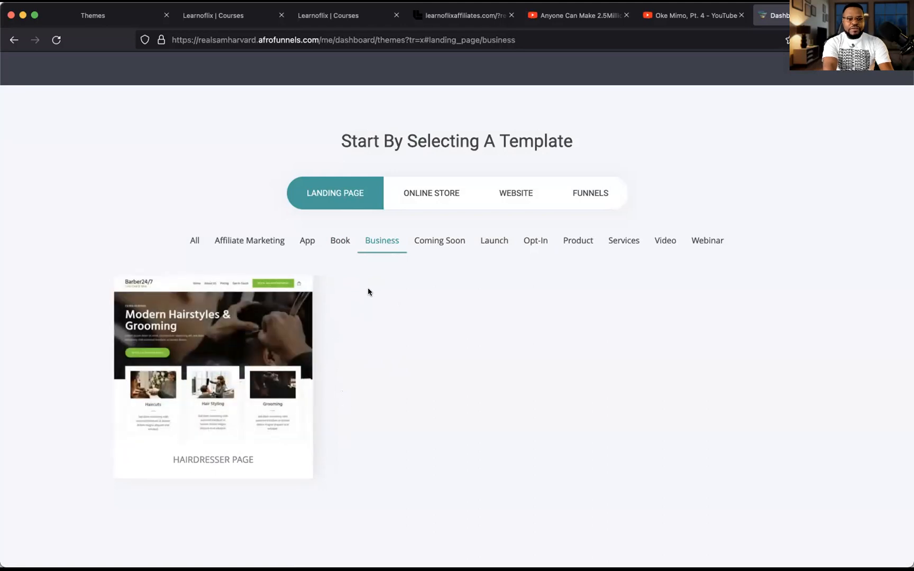
{"action": "left_click", "coordinate": [452, 242]}
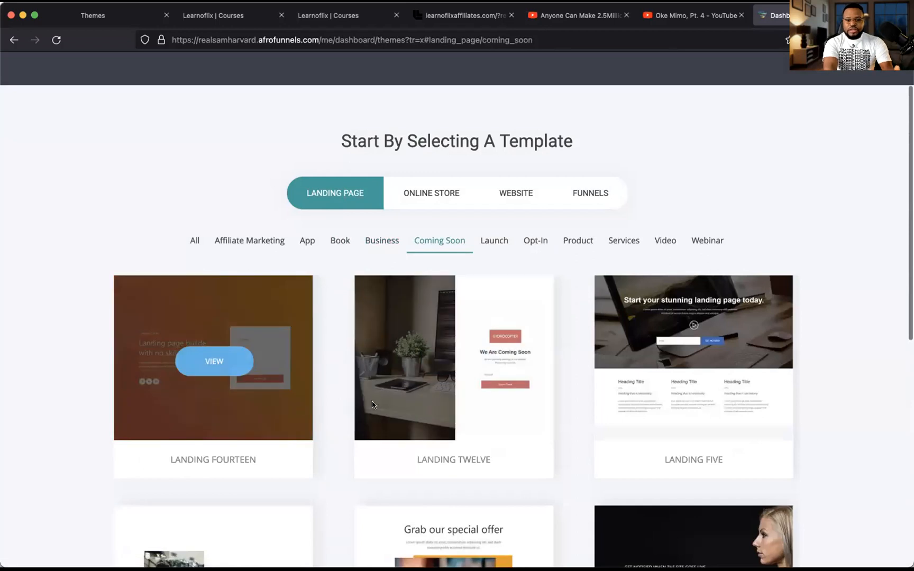
{"action": "scroll", "coordinate": [620, 397], "scroll_direction": "down", "scroll_amount": 8}
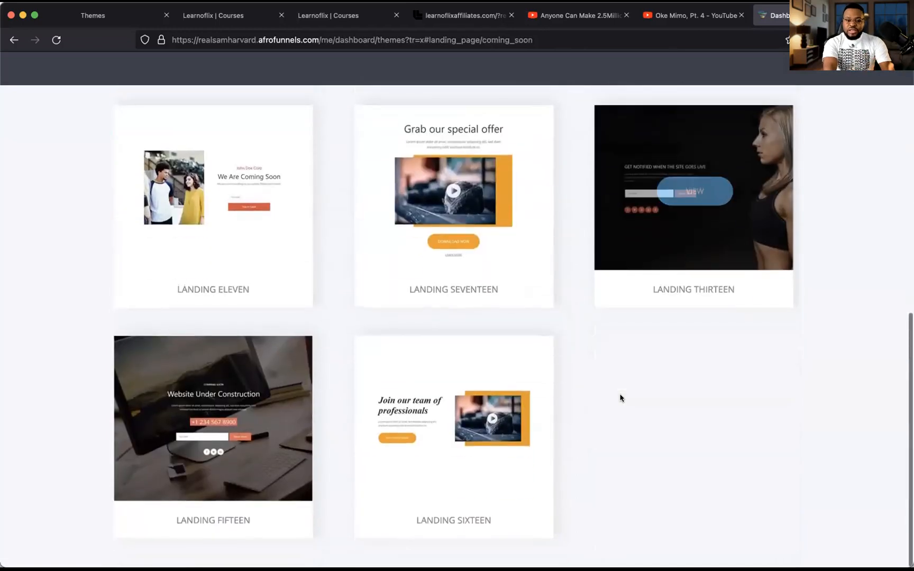
{"action": "scroll", "coordinate": [620, 397], "scroll_direction": "up", "scroll_amount": 8}
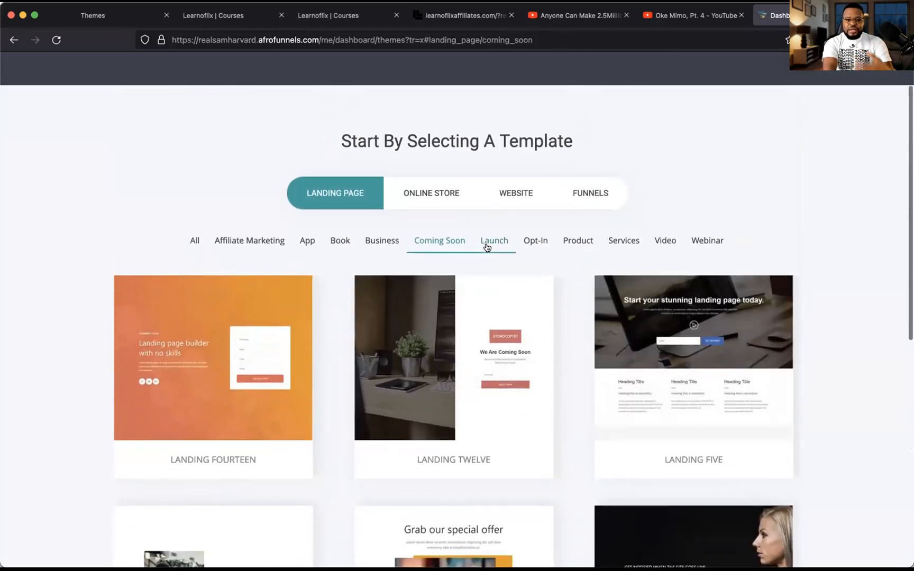
Step: Step through Launch, Opt-In, Product and Services to Webinar, which lists only Landing Ten
{"action": "left_click", "coordinate": [486, 244]}
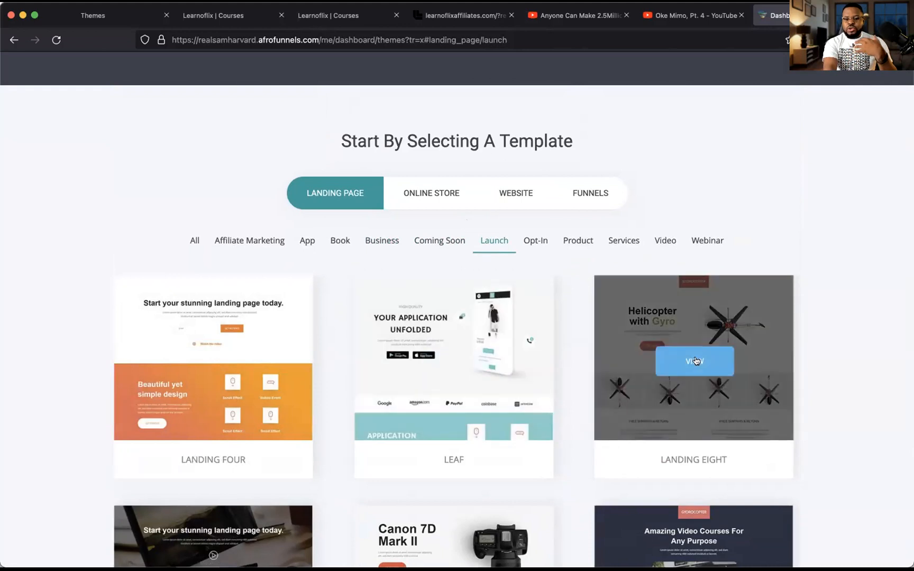
{"action": "scroll", "coordinate": [648, 427], "scroll_direction": "down", "scroll_amount": 3}
{"action": "scroll", "coordinate": [648, 429], "scroll_direction": "down", "scroll_amount": 3}
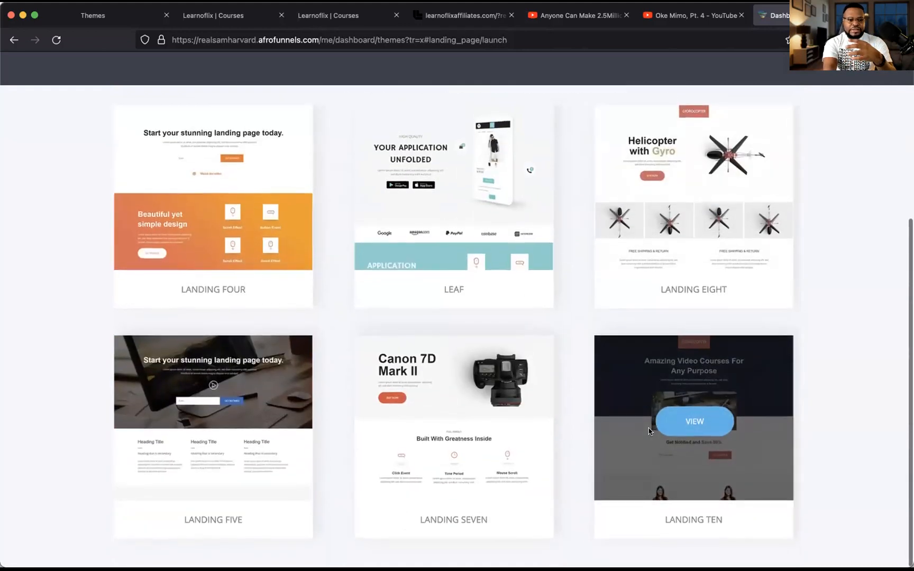
{"action": "scroll", "coordinate": [648, 428], "scroll_direction": "up", "scroll_amount": 5}
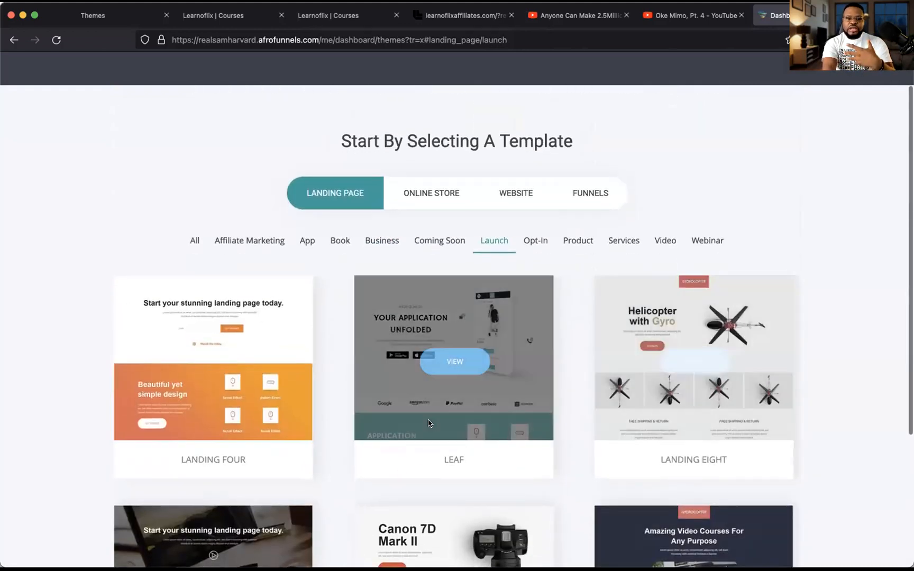
{"action": "left_click", "coordinate": [534, 240]}
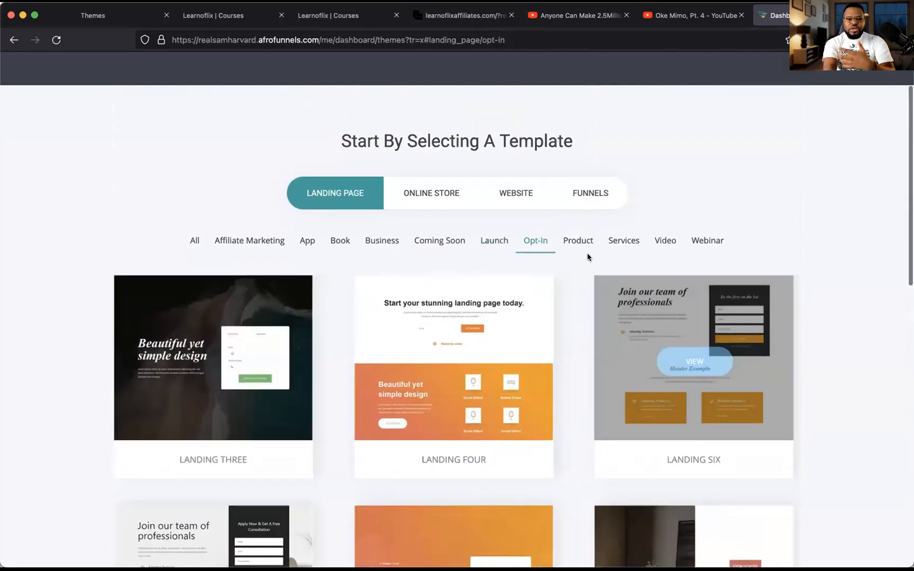
{"action": "left_click", "coordinate": [572, 243]}
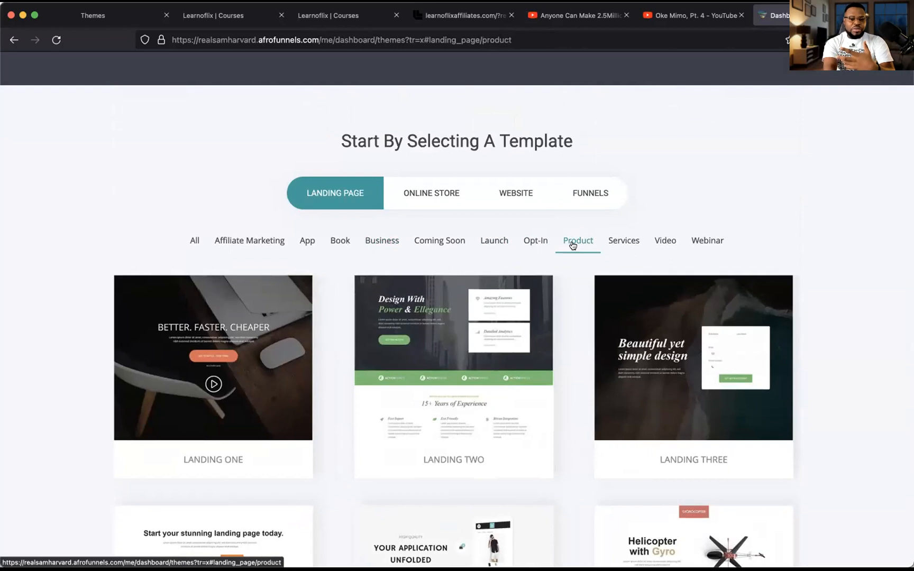
{"action": "left_click", "coordinate": [611, 244]}
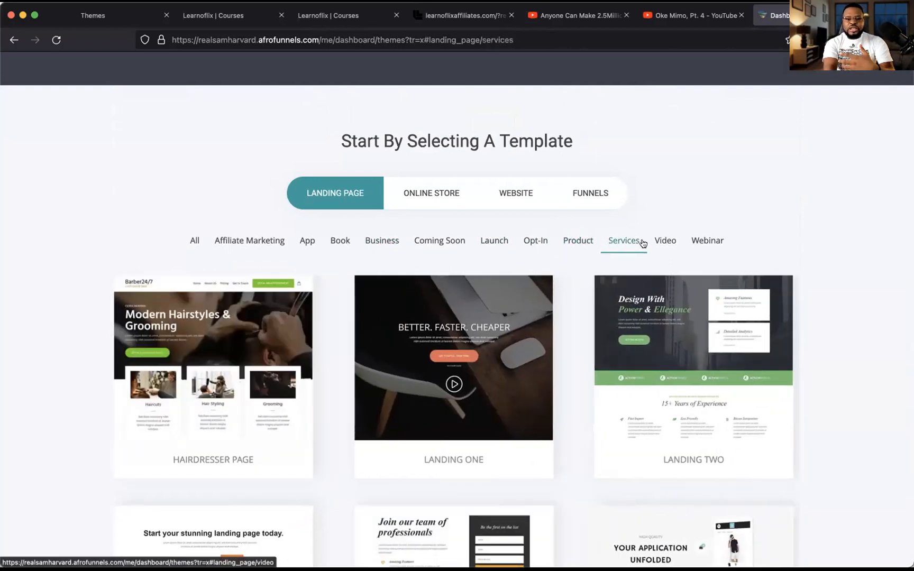
{"action": "left_click", "coordinate": [661, 242]}
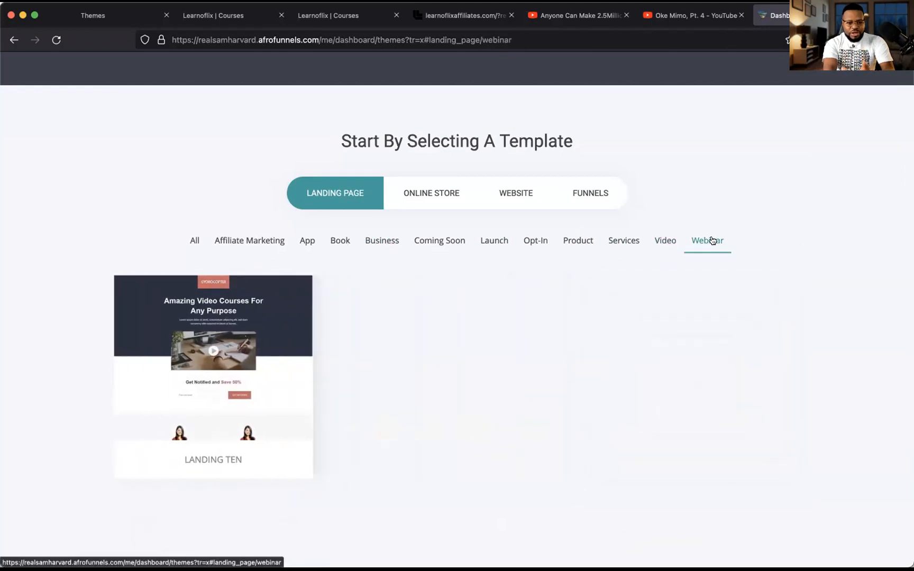
{"action": "mouse_move", "coordinate": [180, 387]}
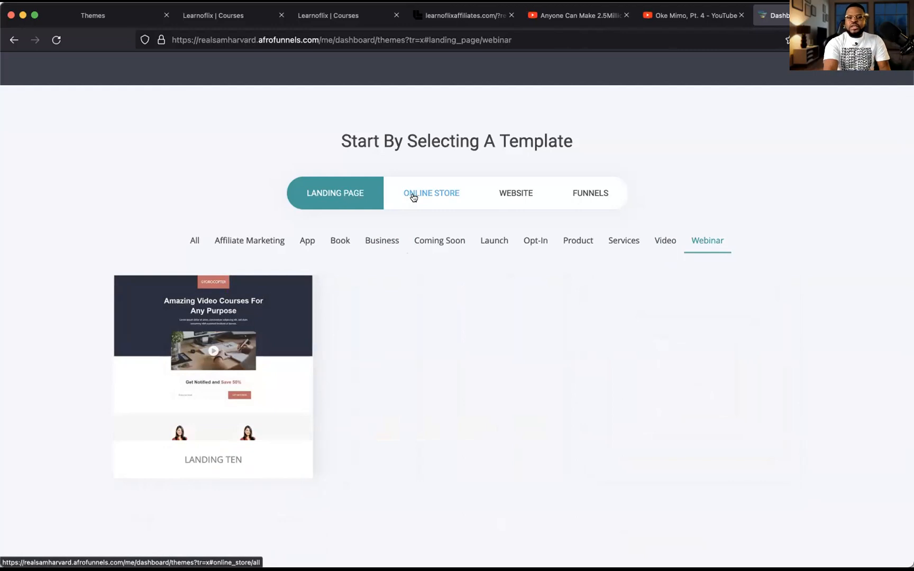
Step: Move from Online Store to Website templates and filter to Membership, showing Membership 1–5
{"action": "left_click", "coordinate": [413, 197]}
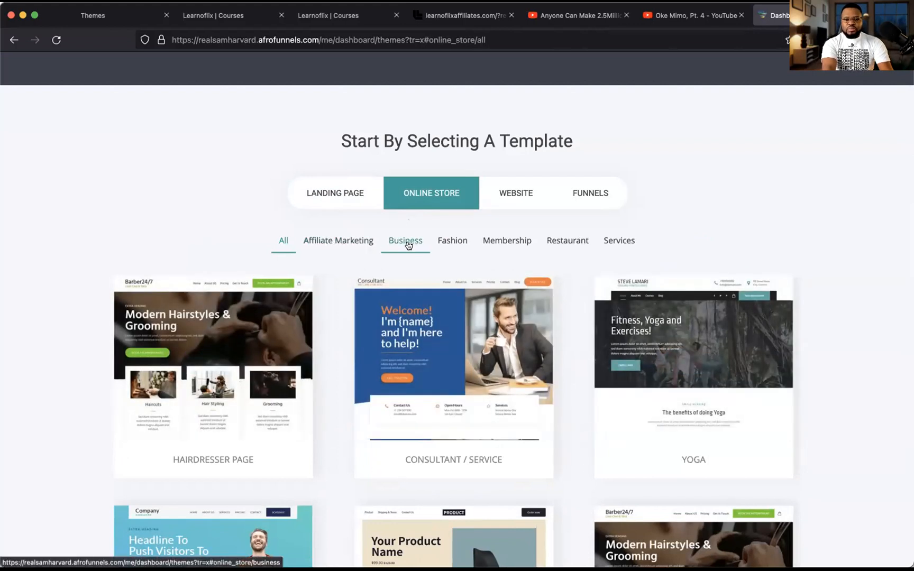
{"action": "left_click", "coordinate": [506, 191]}
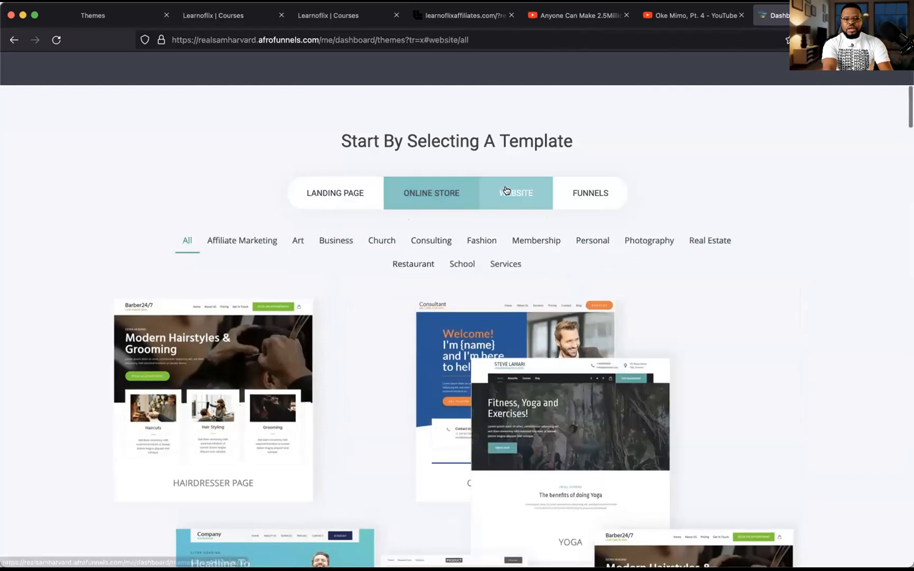
{"action": "mouse_move", "coordinate": [478, 380]}
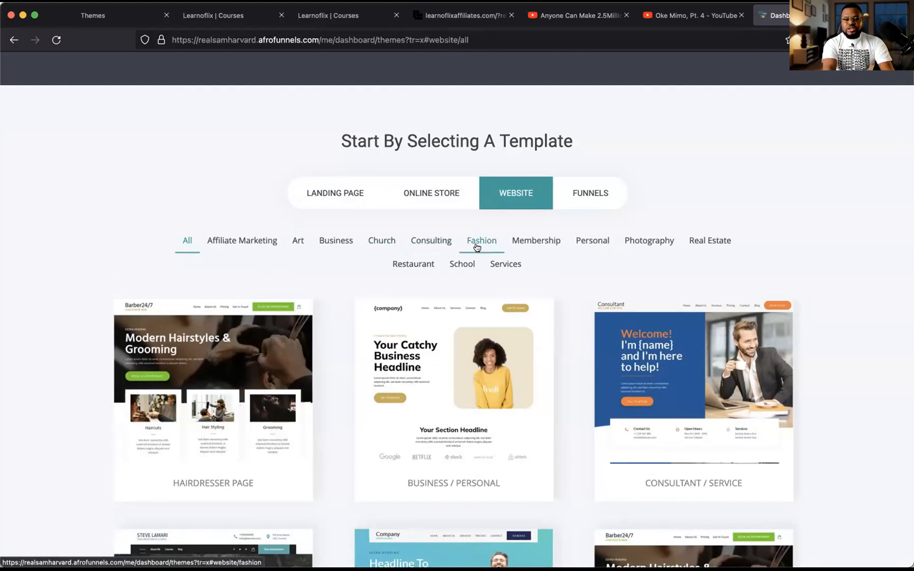
{"action": "left_click", "coordinate": [543, 242]}
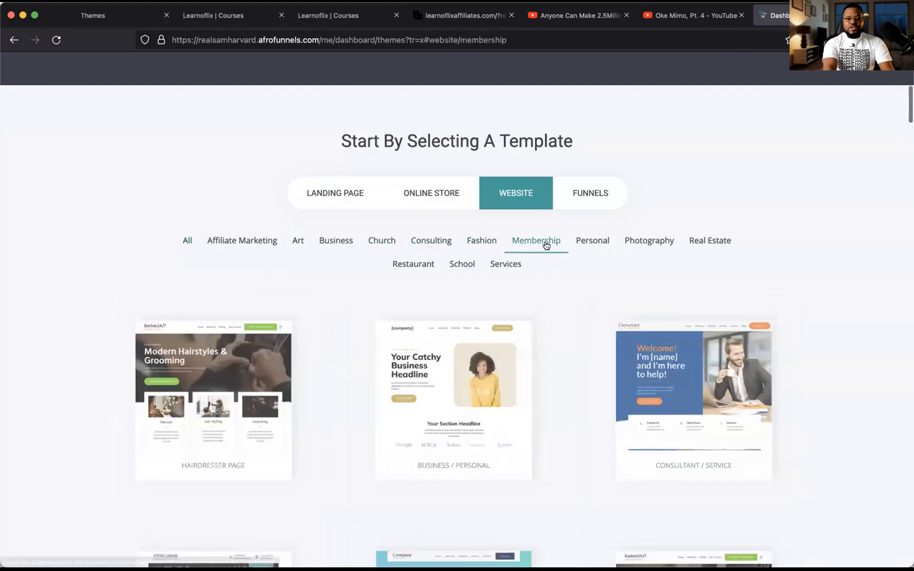
{"action": "scroll", "coordinate": [505, 456], "scroll_direction": "down", "scroll_amount": 4}
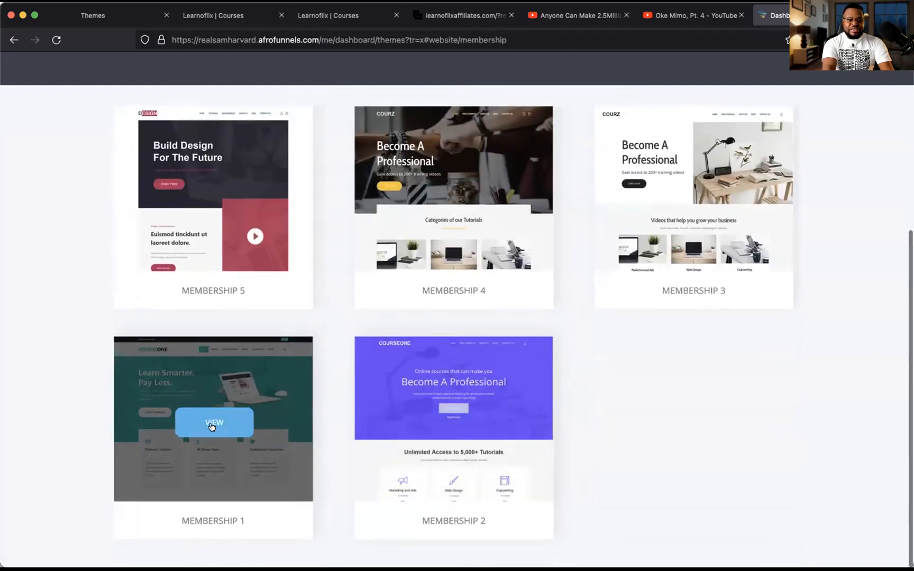
Step: Open the Membership 1 theme preview and scroll through its home page
{"action": "left_click", "coordinate": [214, 425]}
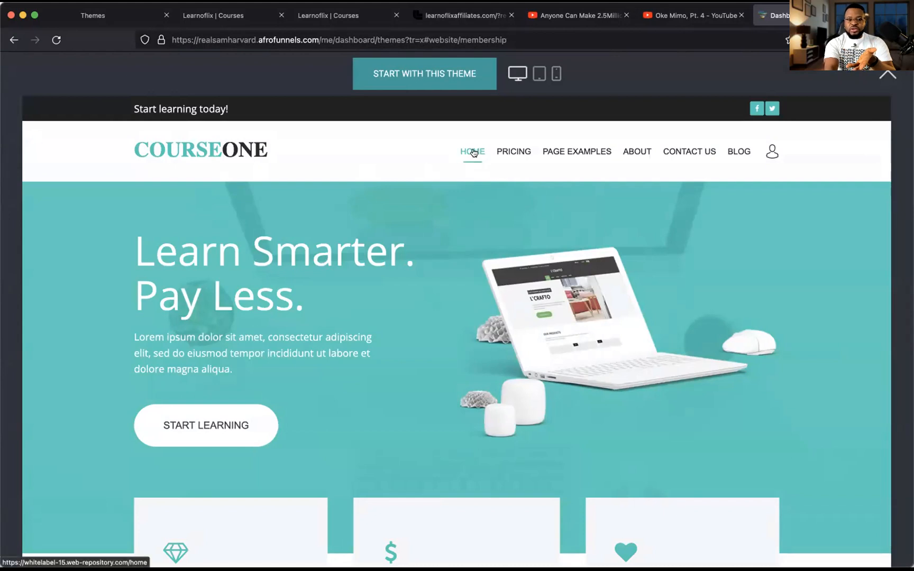
{"action": "mouse_move", "coordinate": [571, 152]}
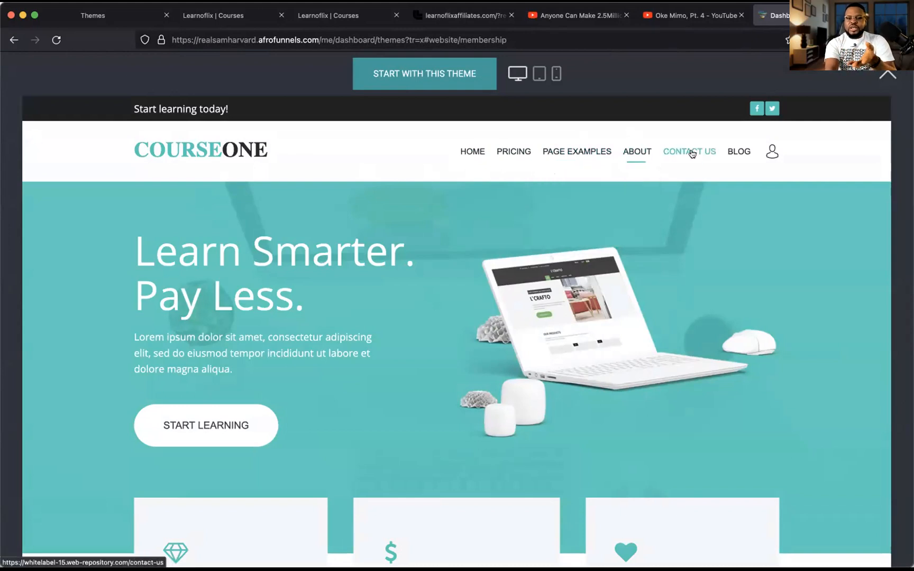
{"action": "scroll", "coordinate": [585, 356], "scroll_direction": "down", "scroll_amount": 8}
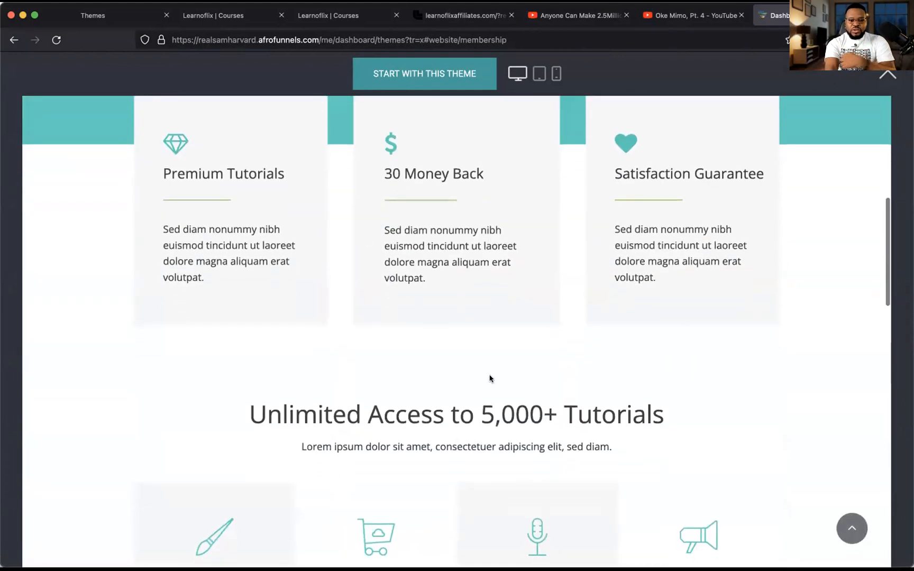
{"action": "scroll", "coordinate": [490, 377], "scroll_direction": "down", "scroll_amount": 15}
{"action": "scroll", "coordinate": [489, 374], "scroll_direction": "down", "scroll_amount": 2}
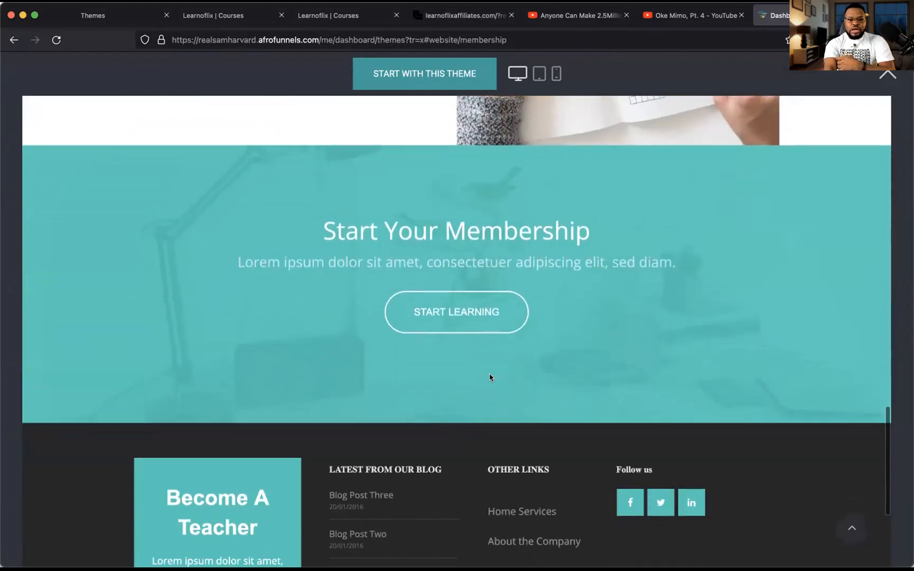
{"action": "scroll", "coordinate": [458, 305], "scroll_direction": "down", "scroll_amount": 4}
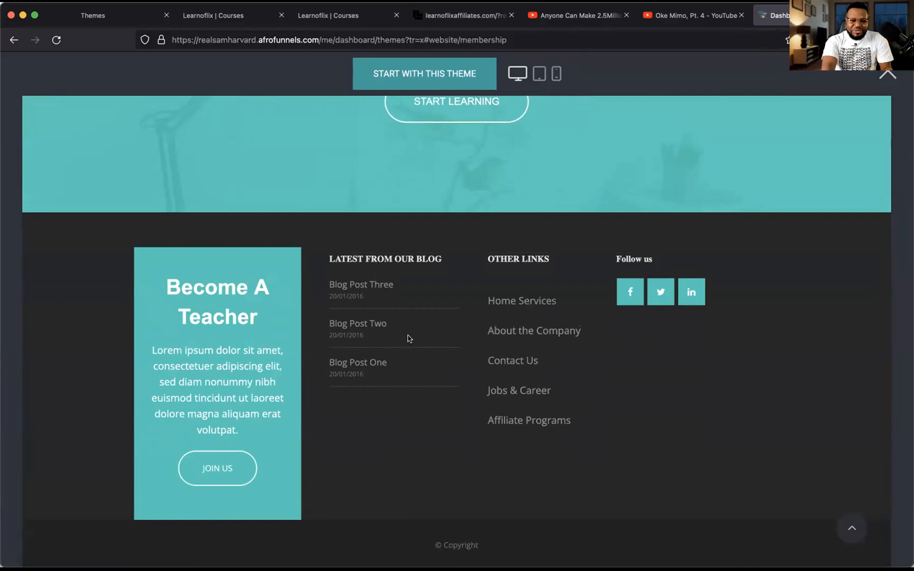
{"action": "scroll", "coordinate": [407, 339], "scroll_direction": "up", "scroll_amount": 5}
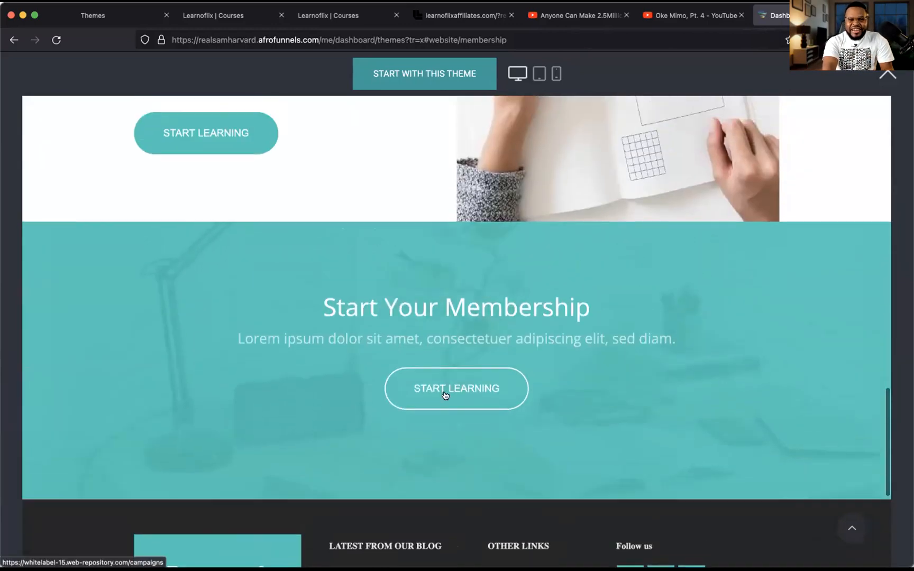
Step: Follow Start Learning, then open the Memberships pricing page with Bronze, Silver and Golden tiers
{"action": "left_click", "coordinate": [445, 393]}
{"action": "scroll", "coordinate": [447, 395], "scroll_direction": "up", "scroll_amount": 2}
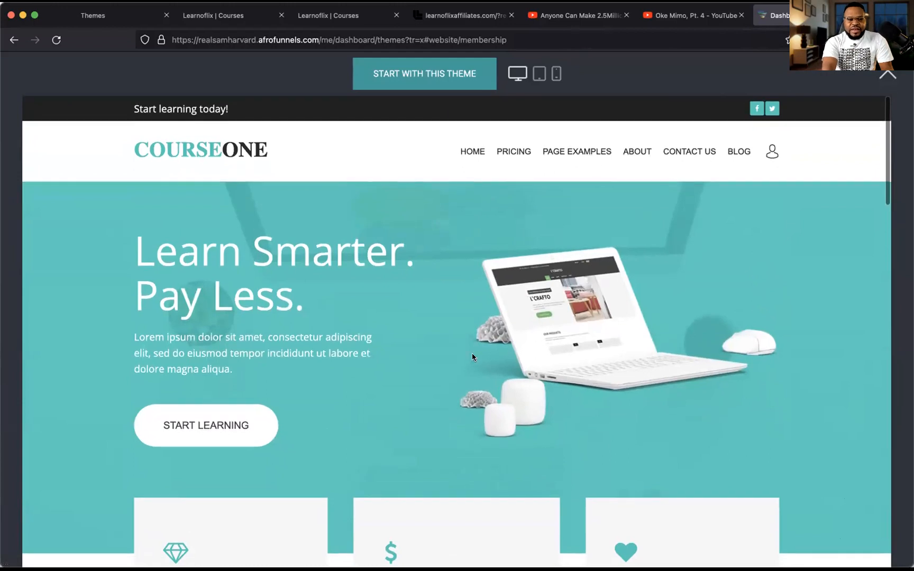
{"action": "left_click", "coordinate": [212, 430]}
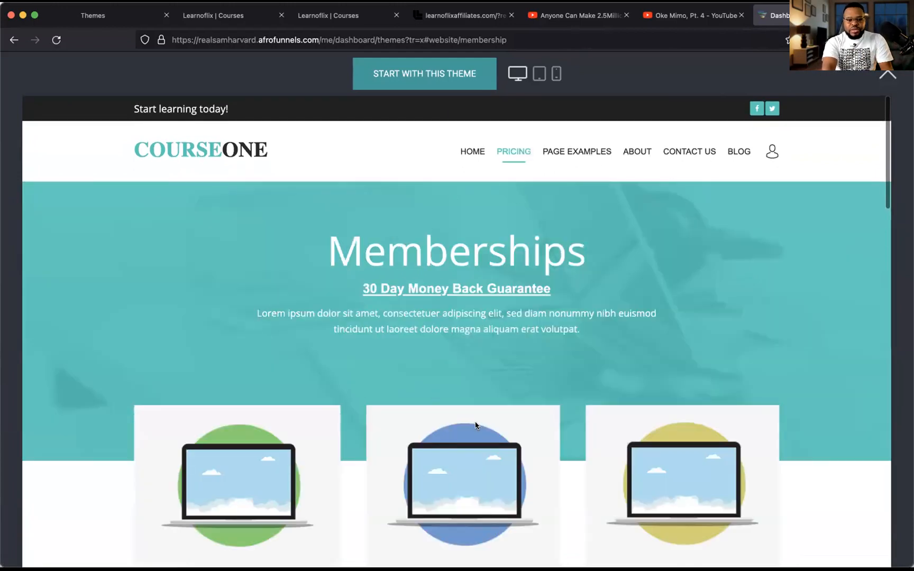
{"action": "scroll", "coordinate": [475, 426], "scroll_direction": "down", "scroll_amount": 7}
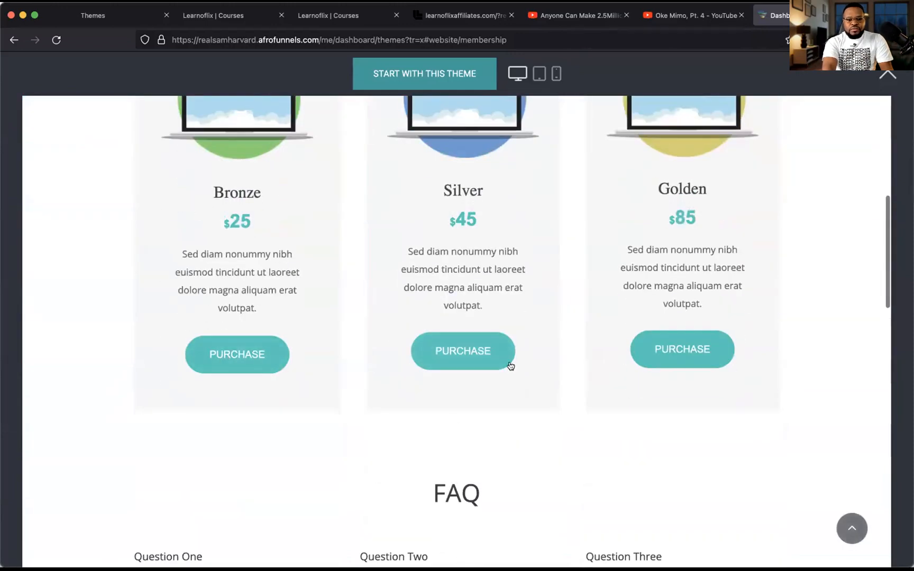
{"action": "scroll", "coordinate": [554, 410], "scroll_direction": "down", "scroll_amount": 15}
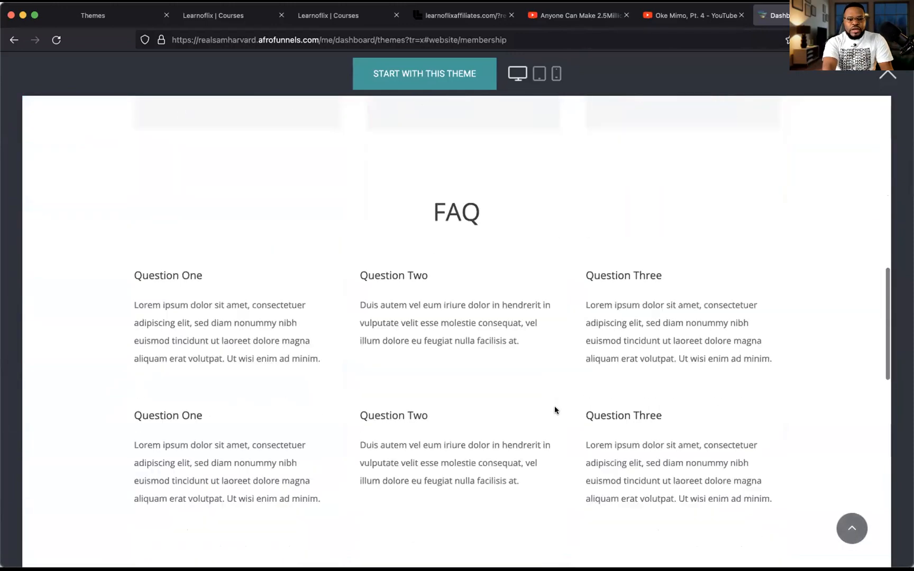
{"action": "scroll", "coordinate": [554, 410], "scroll_direction": "up", "scroll_amount": 15}
{"action": "scroll", "coordinate": [554, 410], "scroll_direction": "up", "scroll_amount": 8}
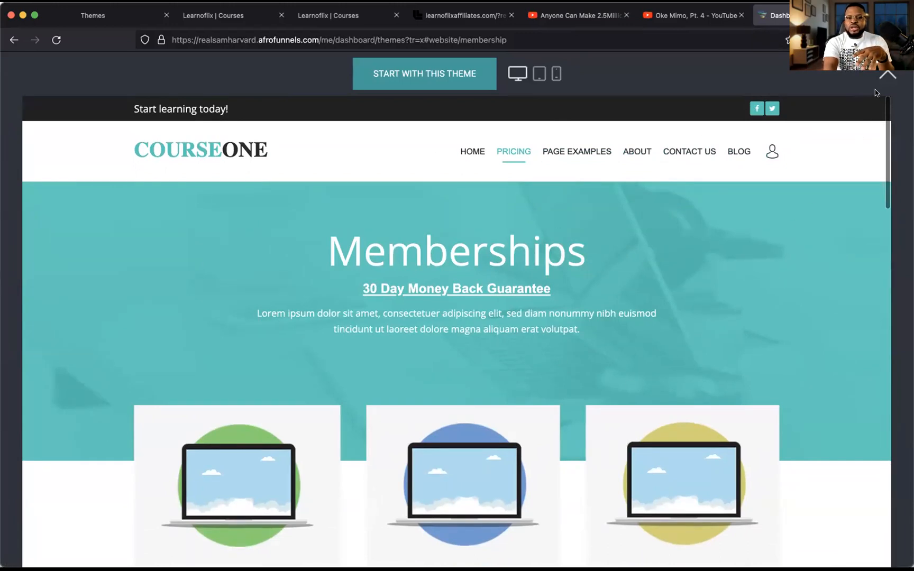
Step: View the CourseOne preview at phone width, then close it to return to the Membership gallery
{"action": "left_click", "coordinate": [551, 80]}
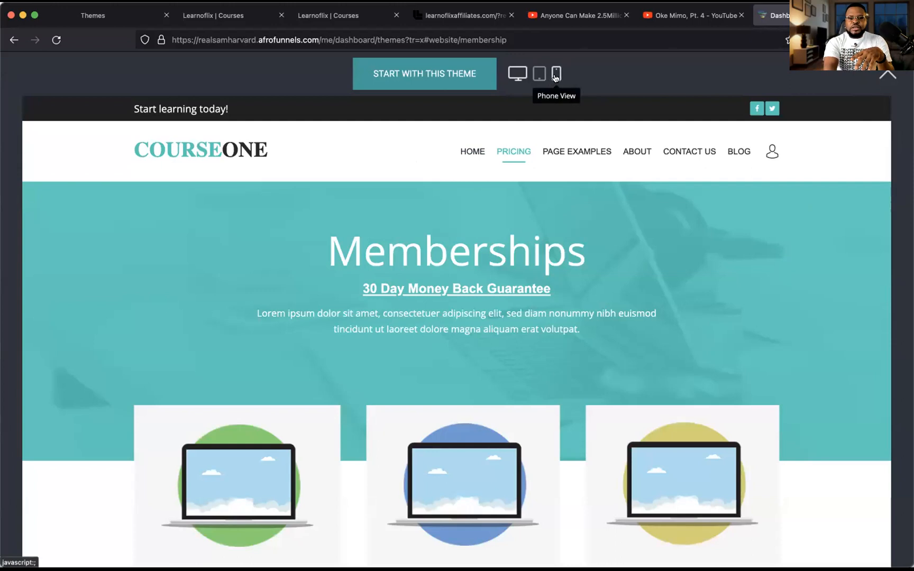
{"action": "scroll", "coordinate": [492, 265], "scroll_direction": "down", "scroll_amount": 10}
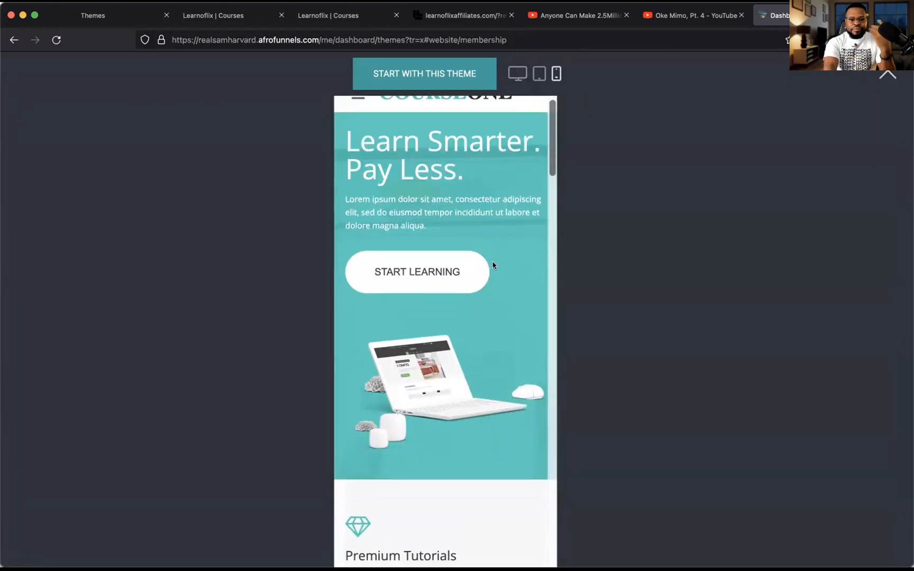
{"action": "scroll", "coordinate": [492, 264], "scroll_direction": "up", "scroll_amount": 3}
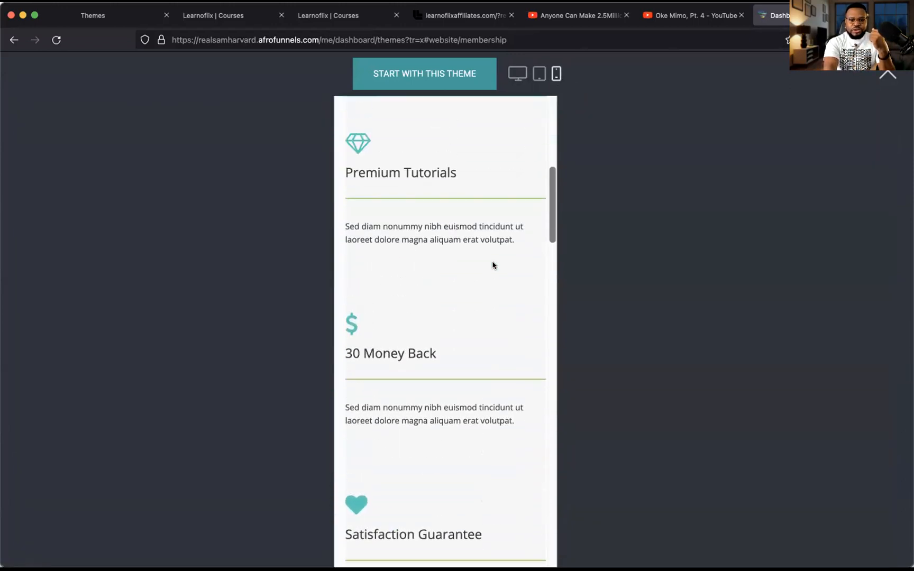
{"action": "scroll", "coordinate": [492, 265], "scroll_direction": "down", "scroll_amount": 10}
{"action": "scroll", "coordinate": [492, 264], "scroll_direction": "down", "scroll_amount": 10}
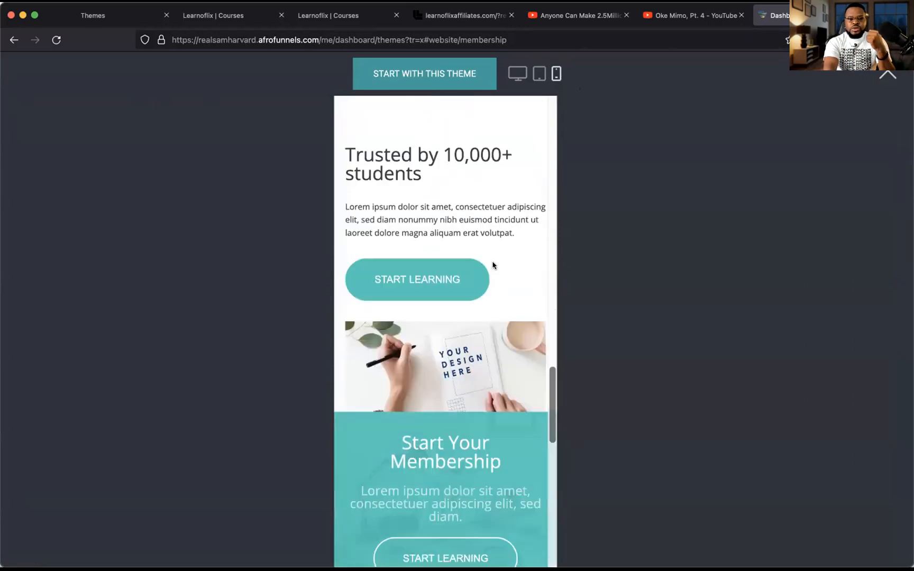
{"action": "scroll", "coordinate": [492, 265], "scroll_direction": "up", "scroll_amount": 15}
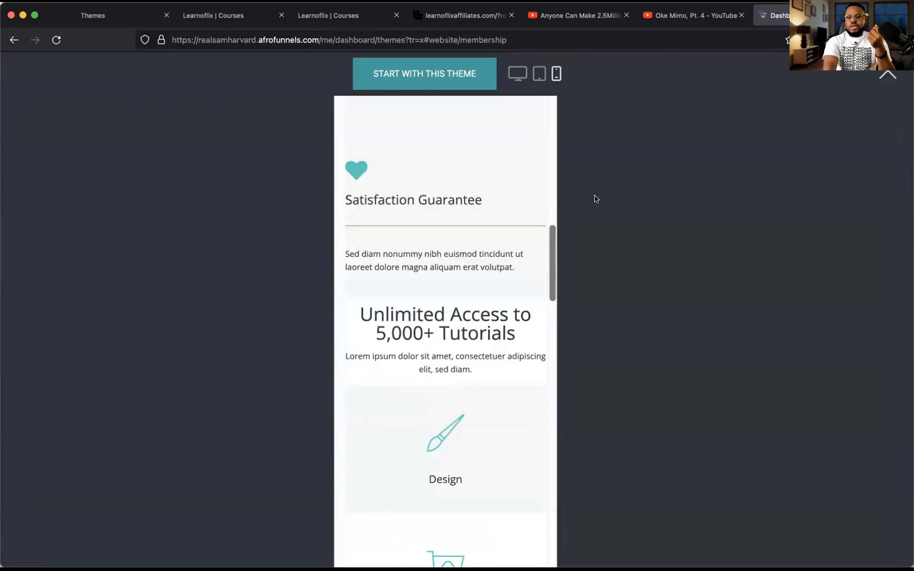
{"action": "left_click", "coordinate": [888, 76]}
{"action": "scroll", "coordinate": [555, 209], "scroll_direction": "up", "scroll_amount": 4}
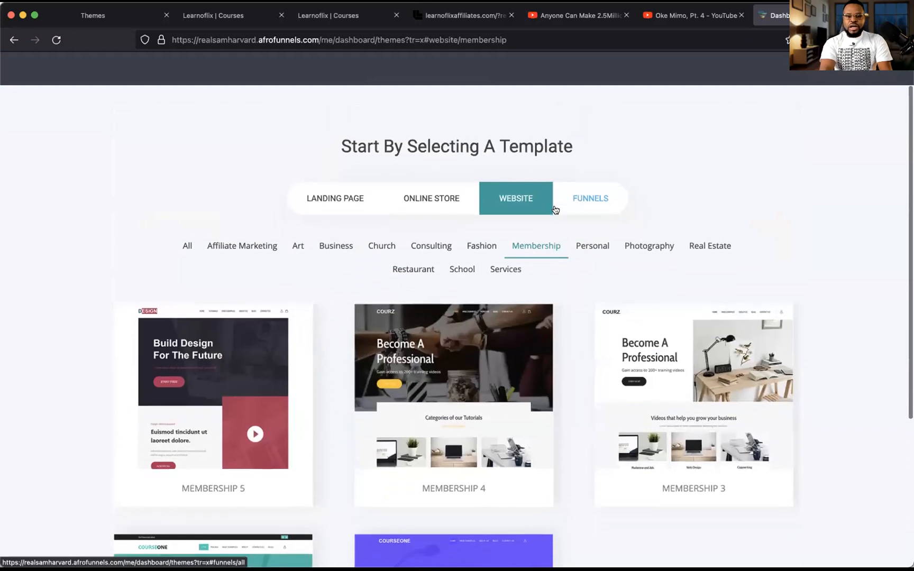
Step: Switch to Funnels templates and browse Furniture, Booking 1 and Webinar / Course
{"action": "left_click", "coordinate": [593, 193]}
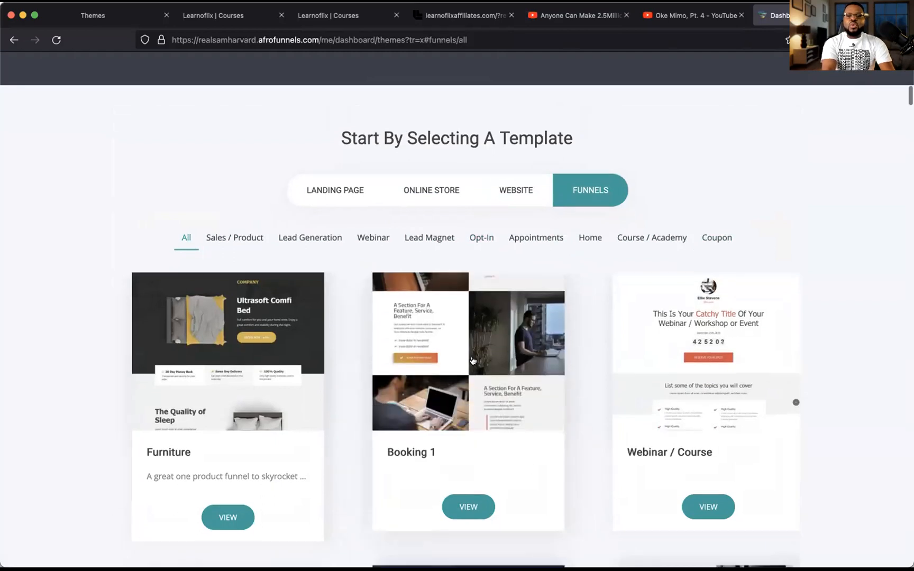
{"action": "scroll", "coordinate": [423, 402], "scroll_direction": "down", "scroll_amount": 8}
{"action": "scroll", "coordinate": [472, 361], "scroll_direction": "up", "scroll_amount": 7}
{"action": "scroll", "coordinate": [472, 361], "scroll_direction": "up", "scroll_amount": 3}
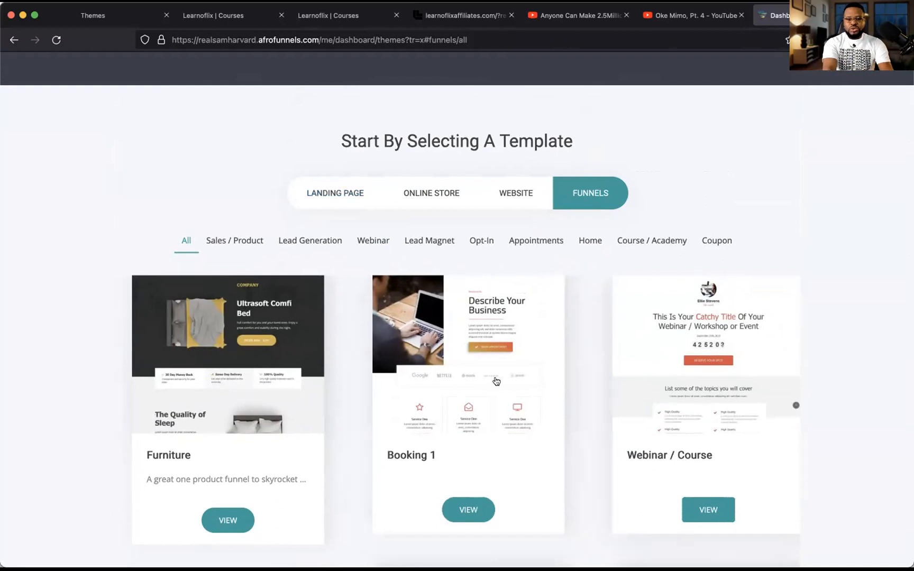
{"action": "scroll", "coordinate": [492, 379], "scroll_direction": "down", "scroll_amount": 5}
{"action": "scroll", "coordinate": [496, 381], "scroll_direction": "up", "scroll_amount": 5}
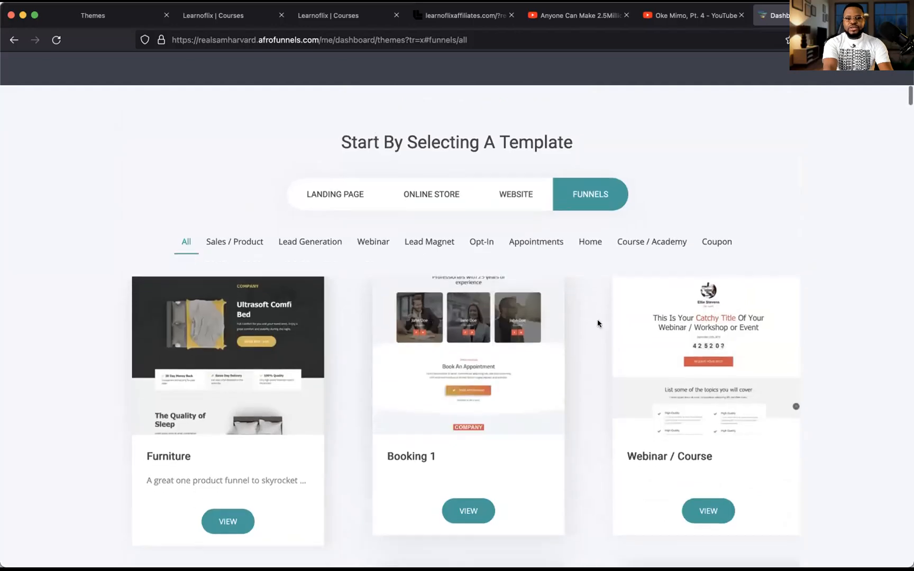
{"action": "scroll", "coordinate": [422, 377], "scroll_direction": "down", "scroll_amount": 15}
{"action": "scroll", "coordinate": [420, 377], "scroll_direction": "down", "scroll_amount": 20}
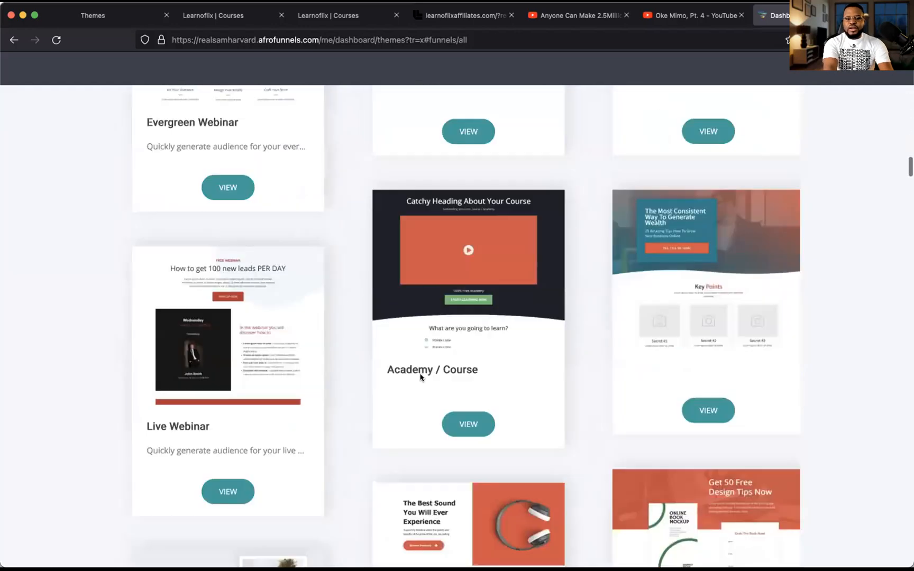
{"action": "scroll", "coordinate": [419, 377], "scroll_direction": "down", "scroll_amount": 20}
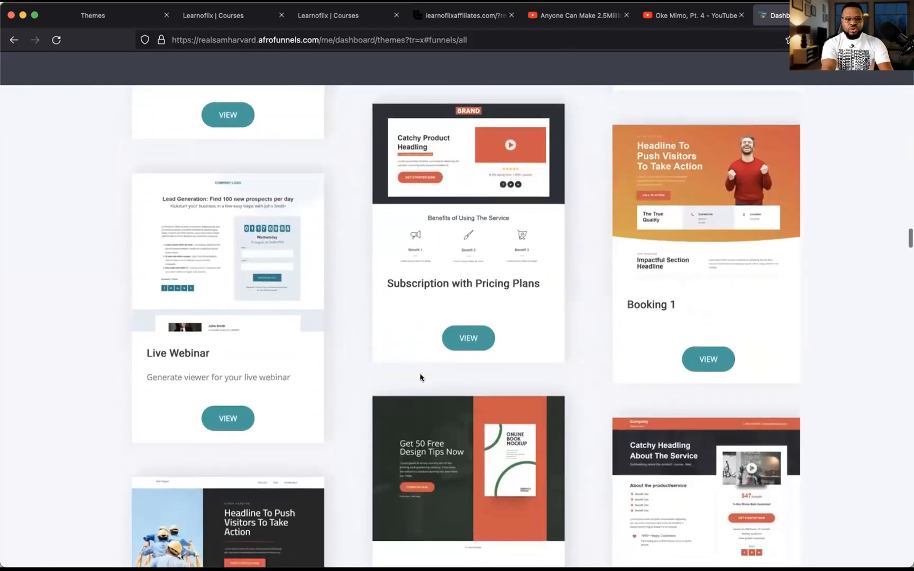
{"action": "scroll", "coordinate": [420, 377], "scroll_direction": "up", "scroll_amount": 17}
{"action": "scroll", "coordinate": [419, 374], "scroll_direction": "up", "scroll_amount": 15}
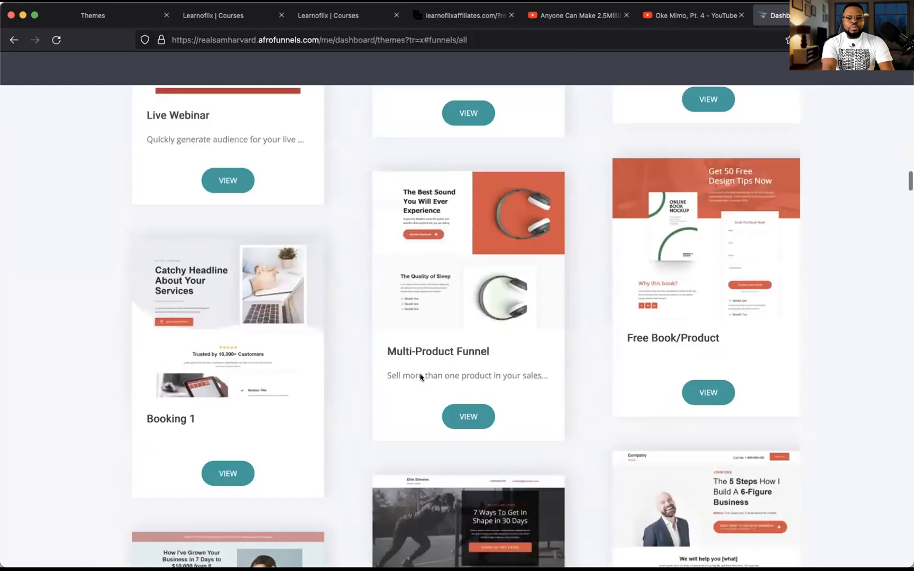
{"action": "scroll", "coordinate": [422, 377], "scroll_direction": "down", "scroll_amount": 1}
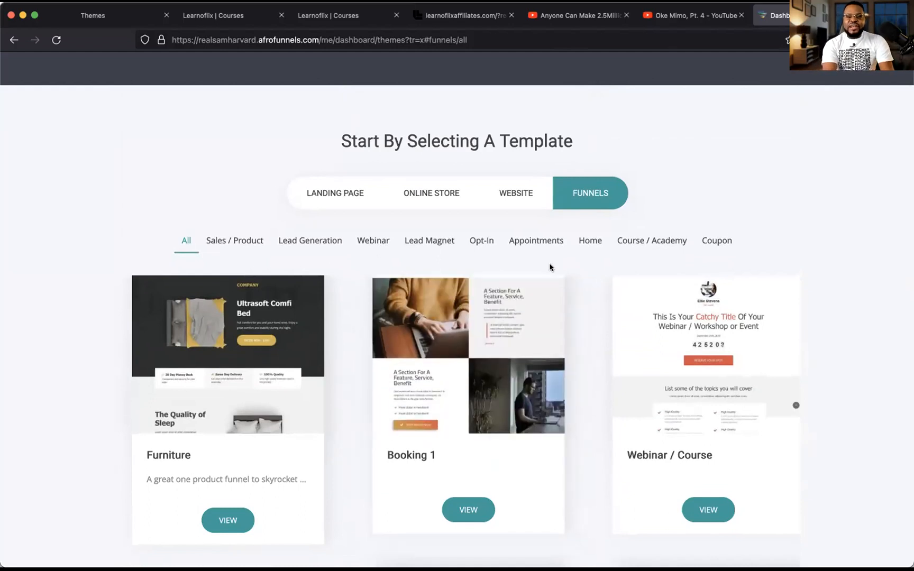
Step: Glance at the Appointments funnels, then return to Website templates filtered to Membership
{"action": "left_click", "coordinate": [527, 245]}
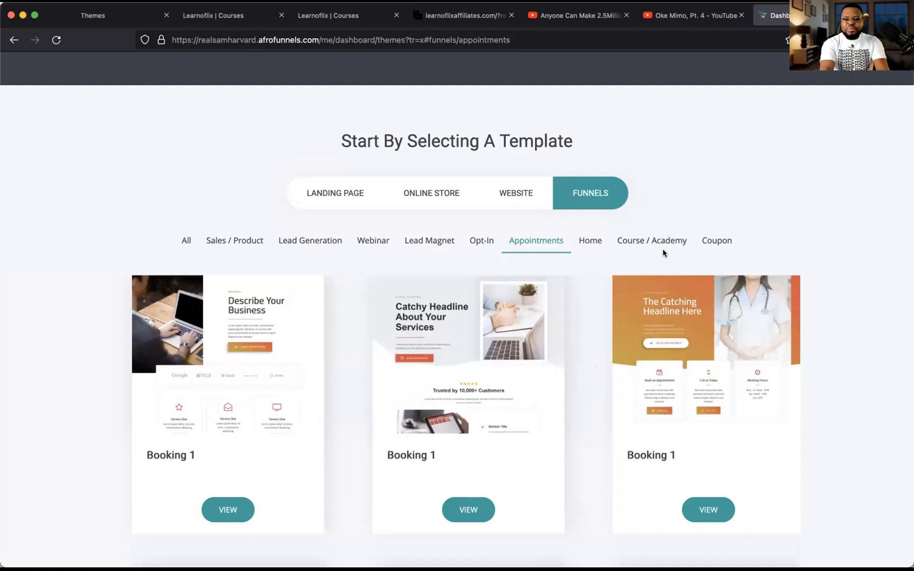
{"action": "left_click", "coordinate": [506, 194]}
{"action": "left_click", "coordinate": [526, 242]}
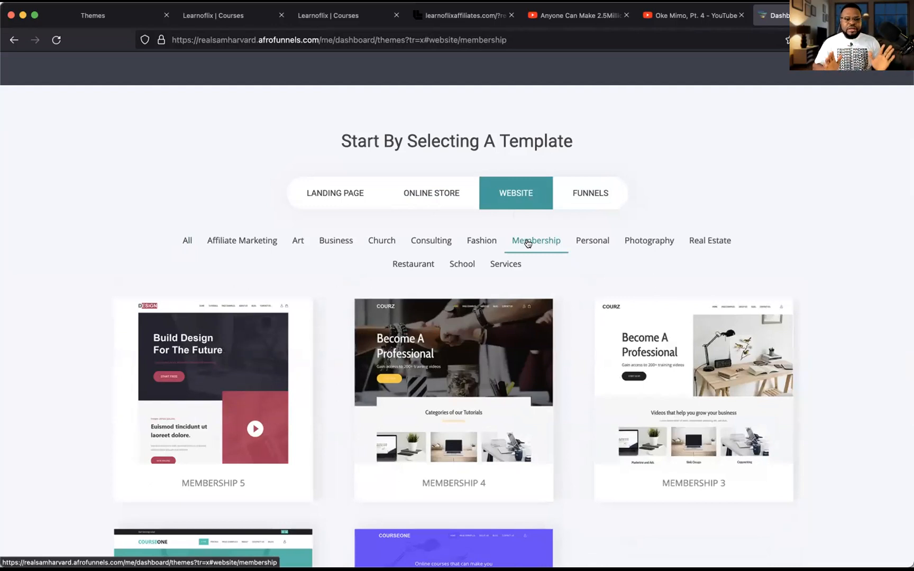
Step: Switch to Funnels and filter to Appointments, showing the three Booking 1 templates
{"action": "left_click", "coordinate": [591, 193]}
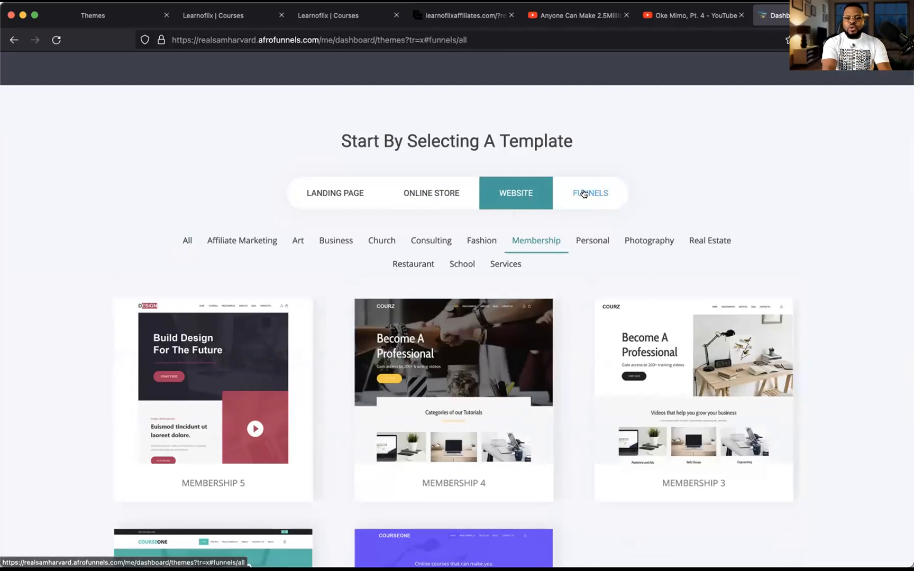
{"action": "left_click", "coordinate": [651, 243]}
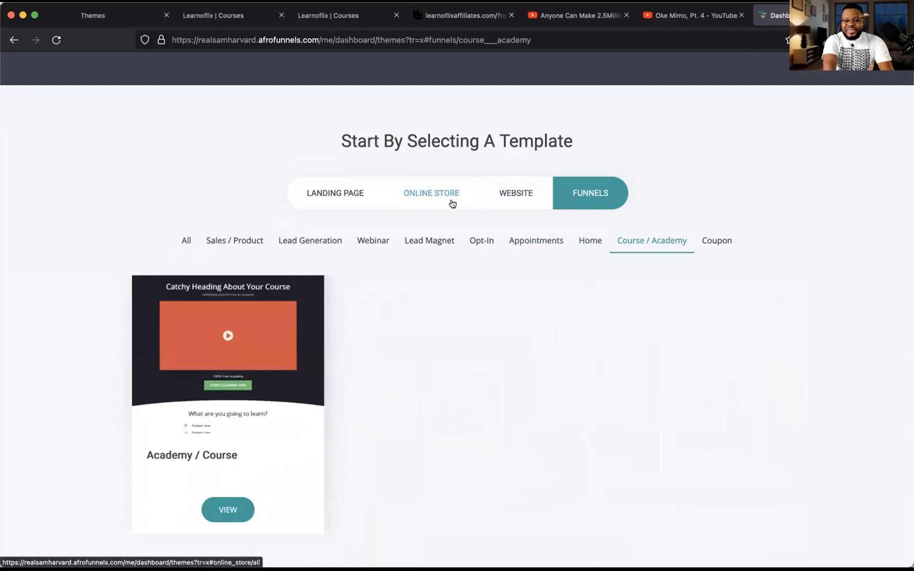
{"action": "left_click", "coordinate": [527, 242]}
{"action": "left_click", "coordinate": [638, 240]}
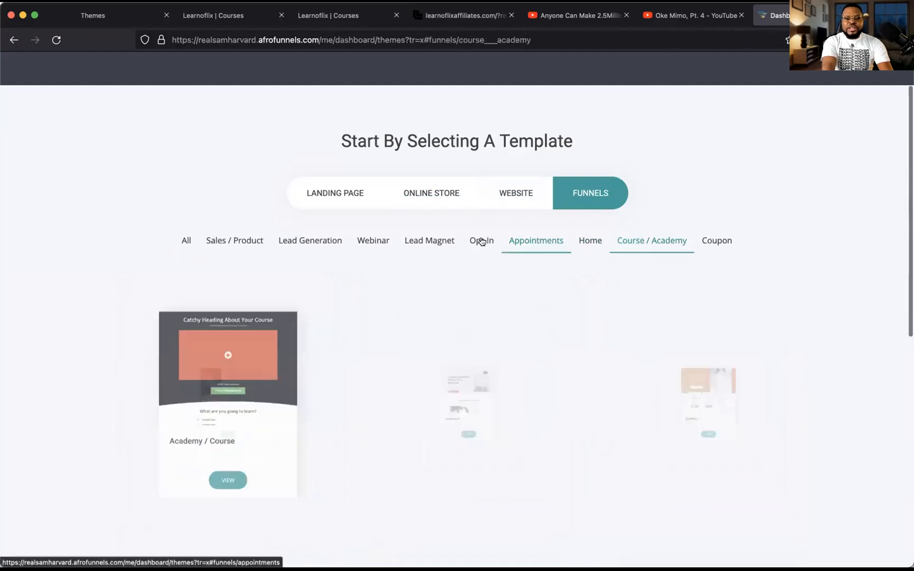
{"action": "left_click", "coordinate": [531, 243]}
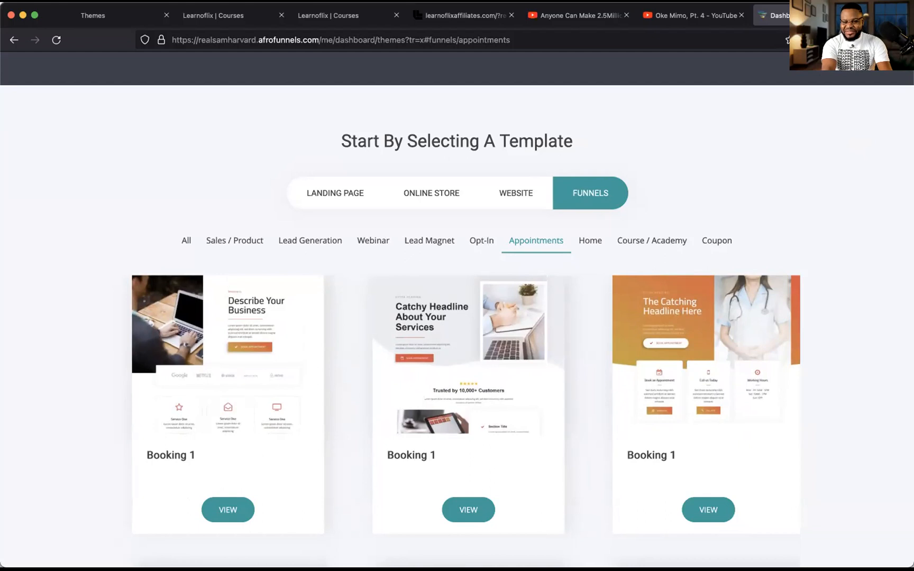
Step: Preview the middle Booking 1 funnel and scroll through its landing page
{"action": "left_click", "coordinate": [466, 509]}
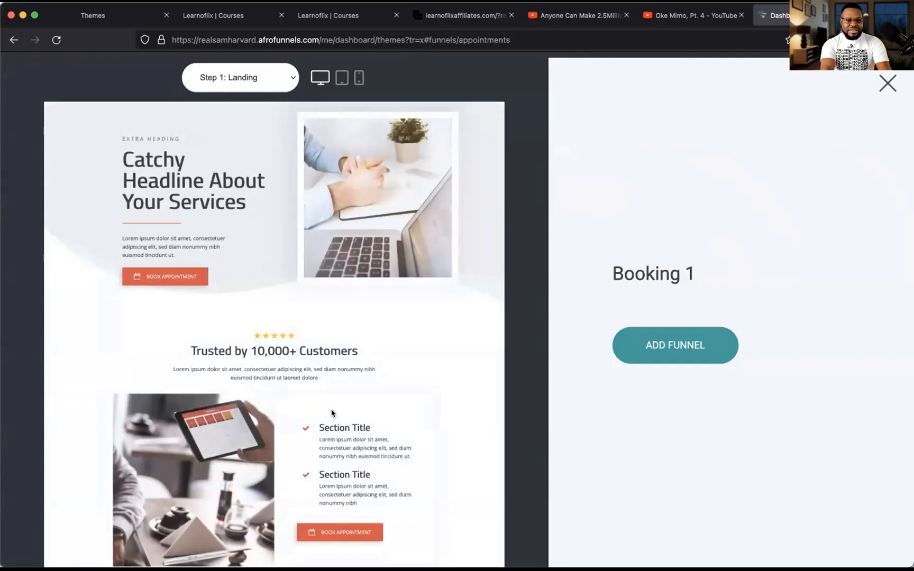
{"action": "scroll", "coordinate": [332, 413], "scroll_direction": "down", "scroll_amount": 6}
{"action": "scroll", "coordinate": [331, 413], "scroll_direction": "down", "scroll_amount": 4}
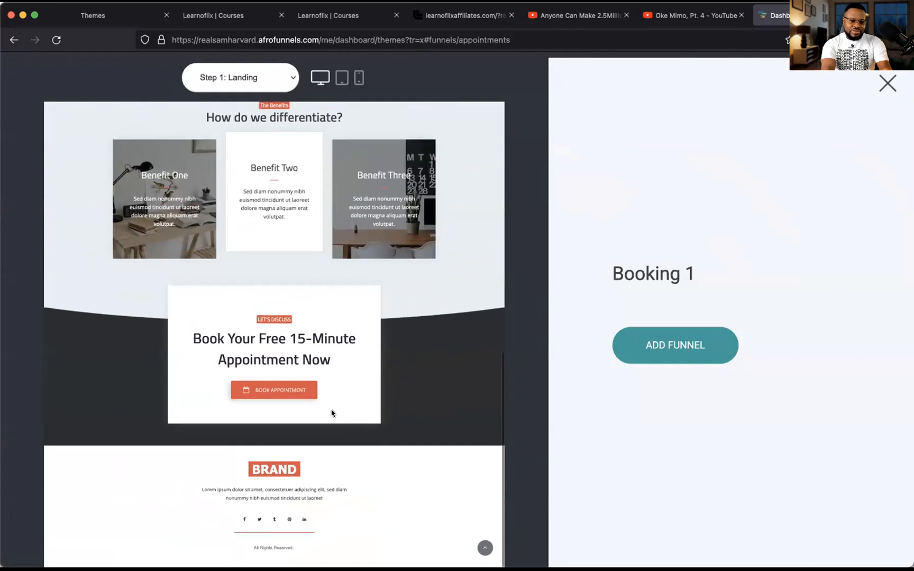
{"action": "scroll", "coordinate": [332, 413], "scroll_direction": "up", "scroll_amount": 10}
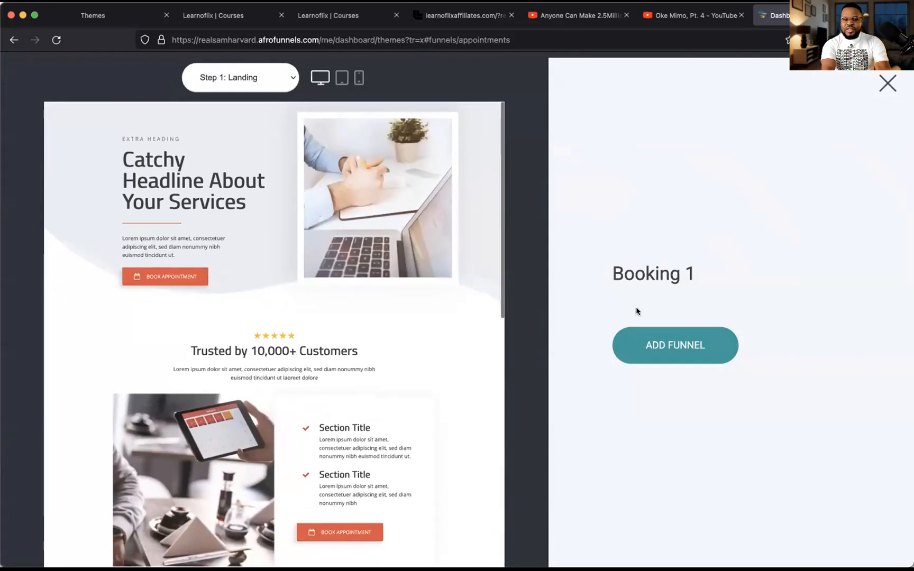
Step: Add the Booking 1 funnel as a new site titled 'Business Coaching With' plus the owner's initials
{"action": "left_click", "coordinate": [664, 349]}
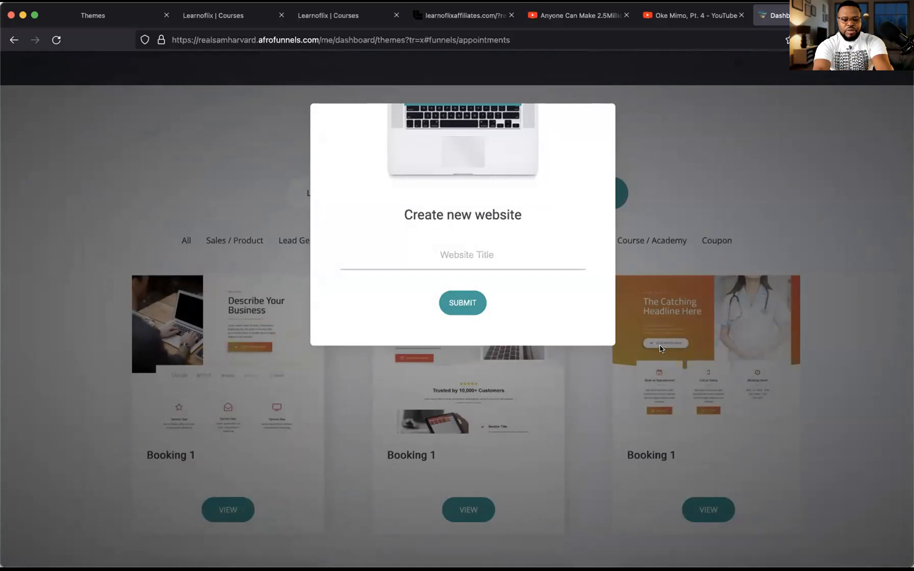
{"action": "type", "text": "Business M"}
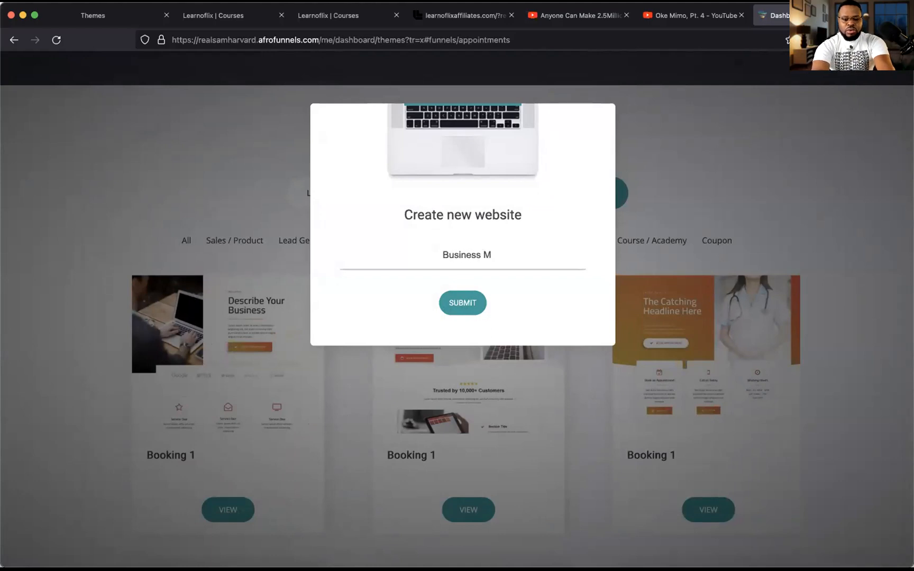
{"action": "key", "text": "BackSpace"}
{"action": "type", "text": "Coac"}
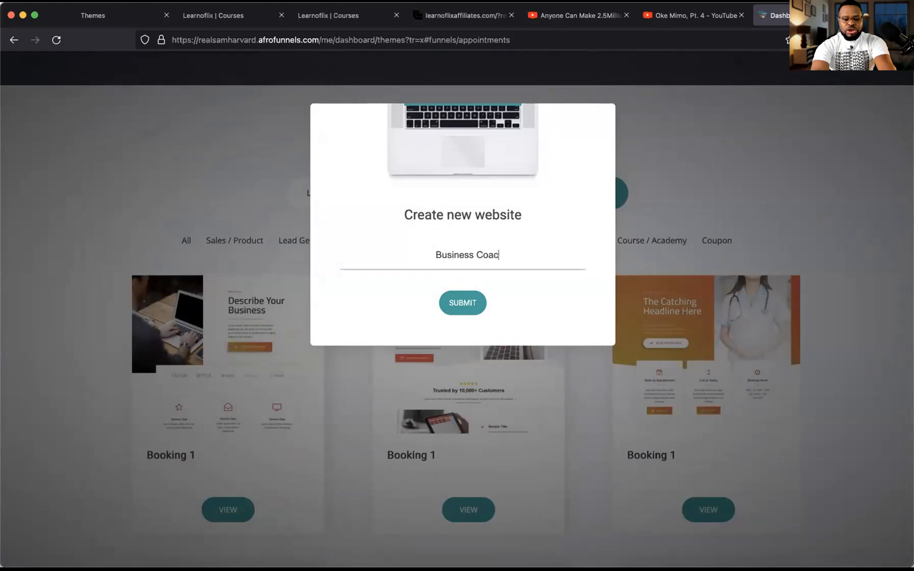
{"action": "type", "text": "hing With"}
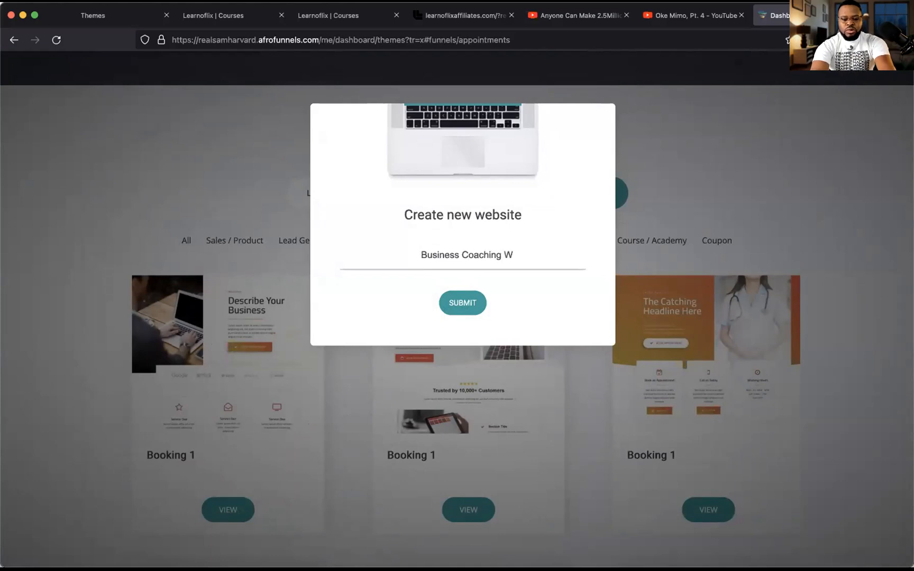
{"action": "type", "text": " SH"}
{"action": "left_click", "coordinate": [474, 305]}
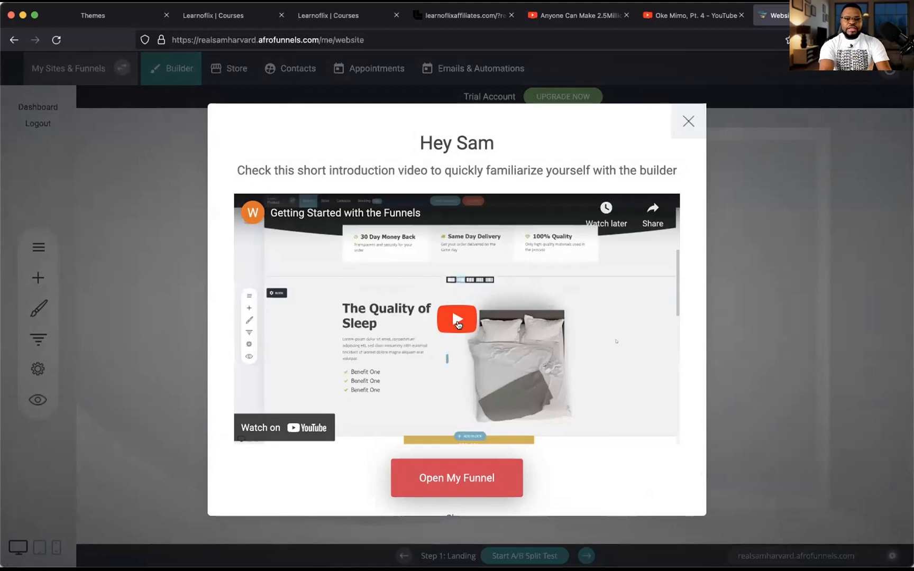
Step: Play and pause the builder intro video, then dismiss it to reach the landing page
{"action": "left_click", "coordinate": [458, 323]}
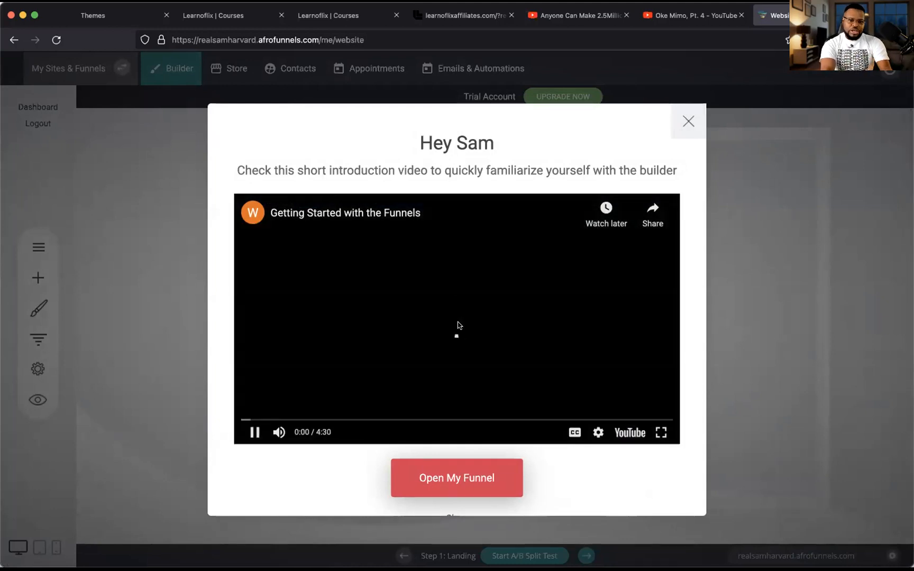
{"action": "left_click", "coordinate": [255, 432]}
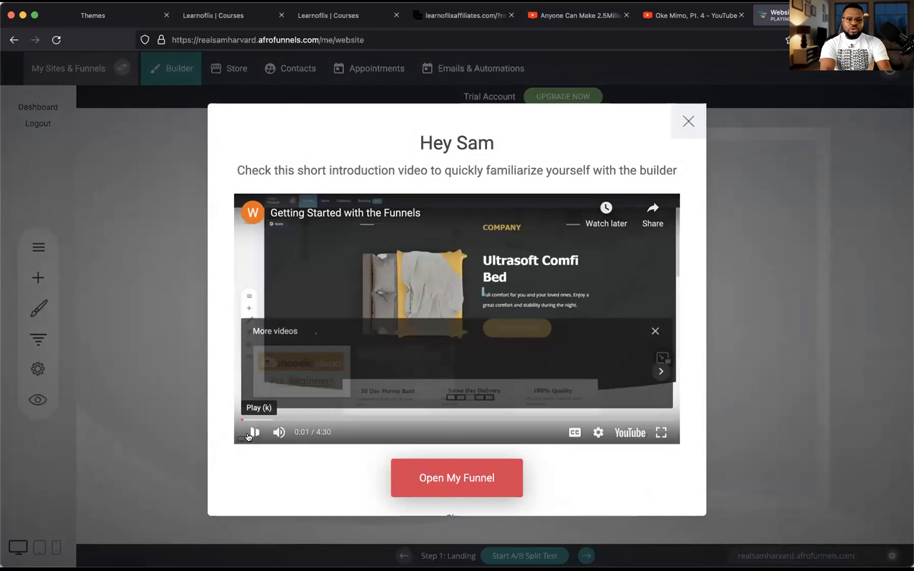
{"action": "left_click", "coordinate": [688, 124]}
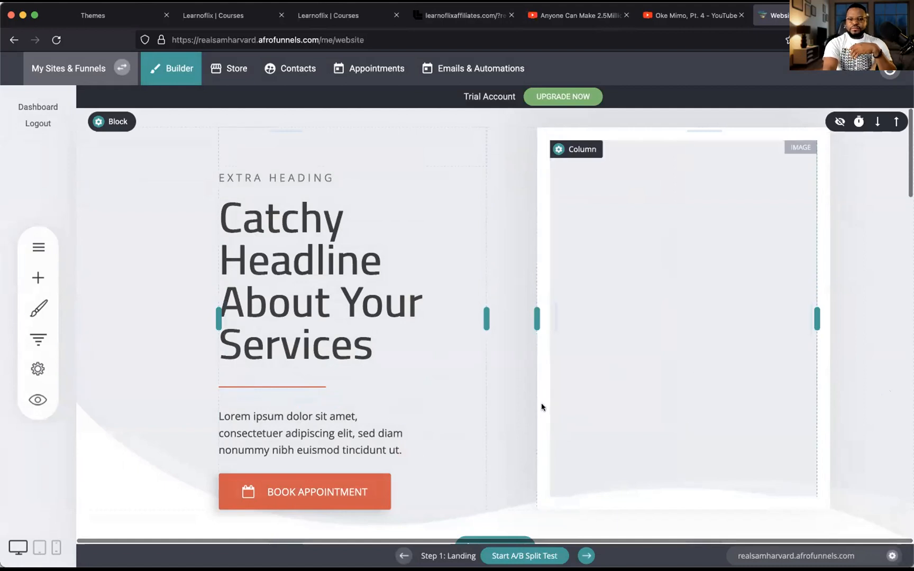
Step: Scroll through the landing page, then open the Pages & Popups list beside it
{"action": "scroll", "coordinate": [437, 409], "scroll_direction": "down", "scroll_amount": 20}
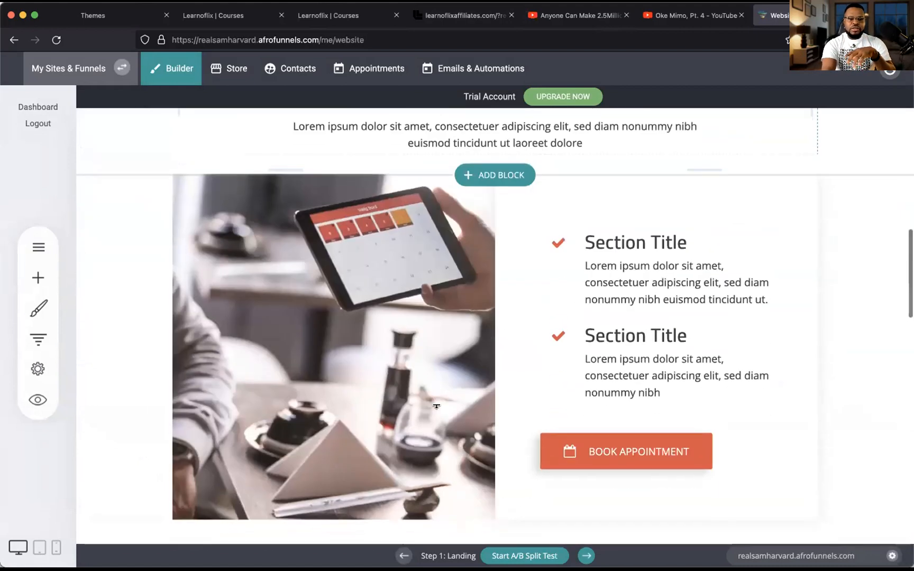
{"action": "scroll", "coordinate": [437, 406], "scroll_direction": "down", "scroll_amount": 5}
{"action": "scroll", "coordinate": [436, 406], "scroll_direction": "up", "scroll_amount": 12}
{"action": "scroll", "coordinate": [436, 406], "scroll_direction": "up", "scroll_amount": 8}
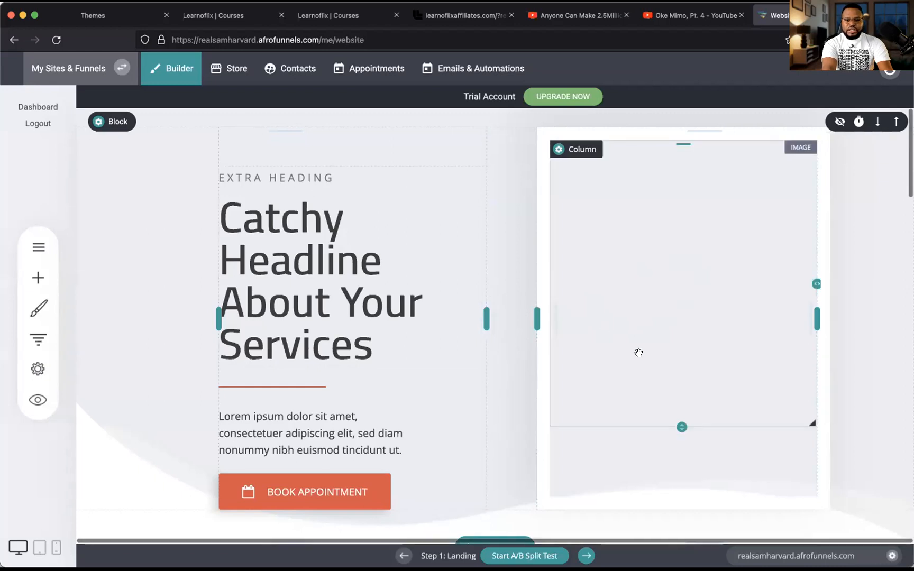
{"action": "scroll", "coordinate": [637, 353], "scroll_direction": "down", "scroll_amount": 15}
{"action": "scroll", "coordinate": [637, 353], "scroll_direction": "up", "scroll_amount": 20}
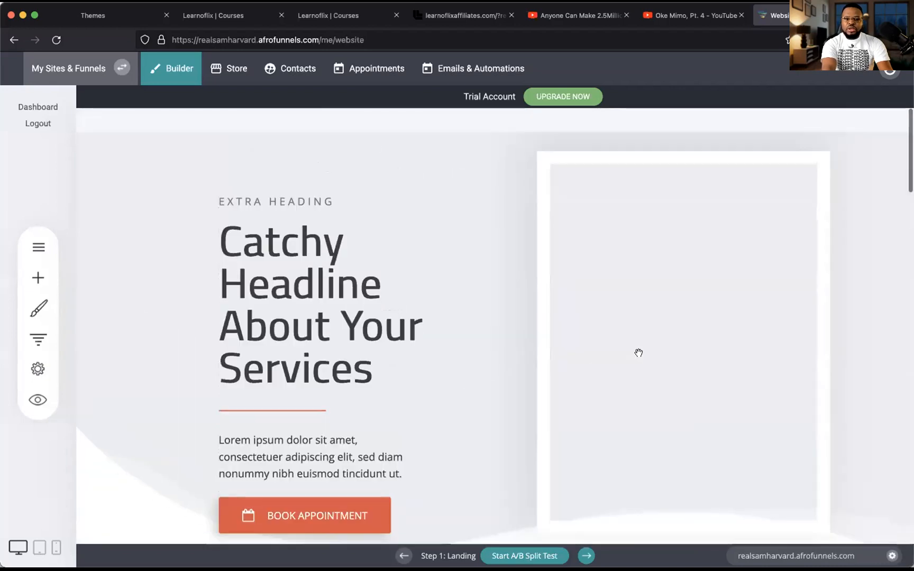
{"action": "scroll", "coordinate": [638, 353], "scroll_direction": "down", "scroll_amount": 20}
{"action": "scroll", "coordinate": [638, 353], "scroll_direction": "down", "scroll_amount": 5}
{"action": "scroll", "coordinate": [634, 350], "scroll_direction": "up", "scroll_amount": 20}
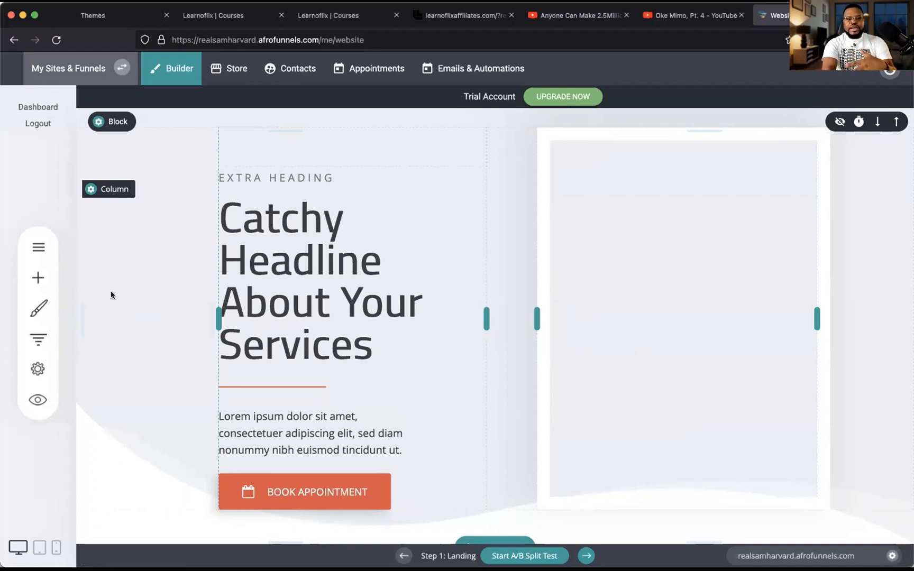
{"action": "left_click", "coordinate": [33, 247]}
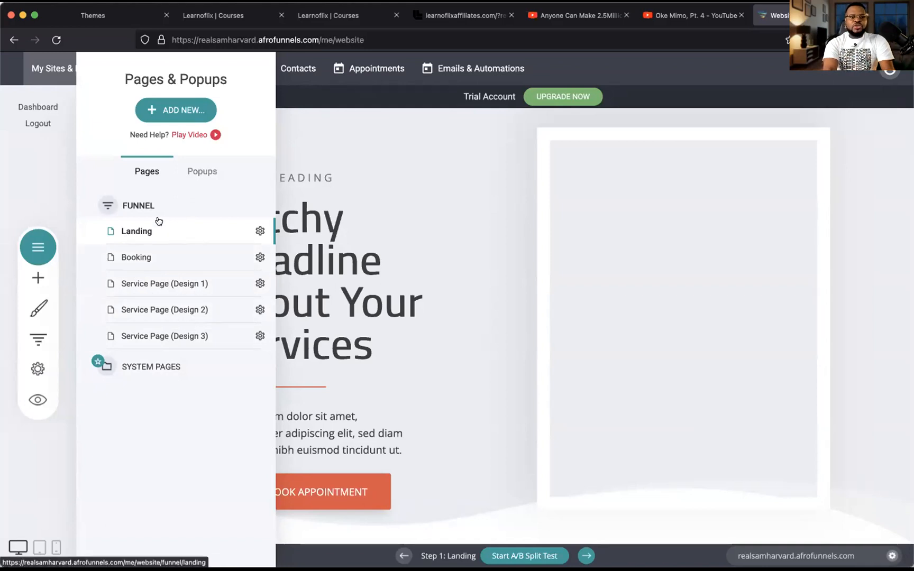
Step: Close Pages & Popups and open the Business Coaching funnel's steps from My Sites & Funnels
{"action": "left_click", "coordinate": [40, 246]}
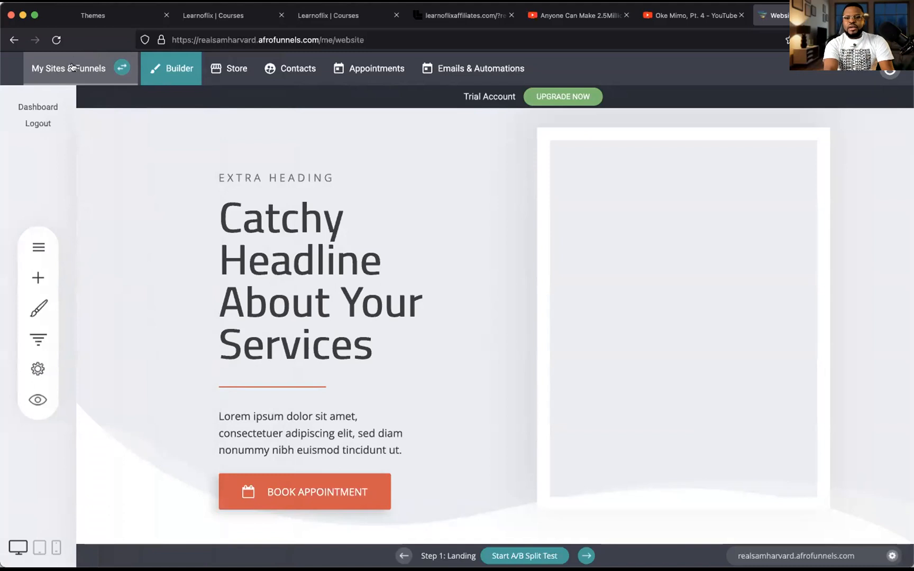
{"action": "left_click", "coordinate": [73, 67]}
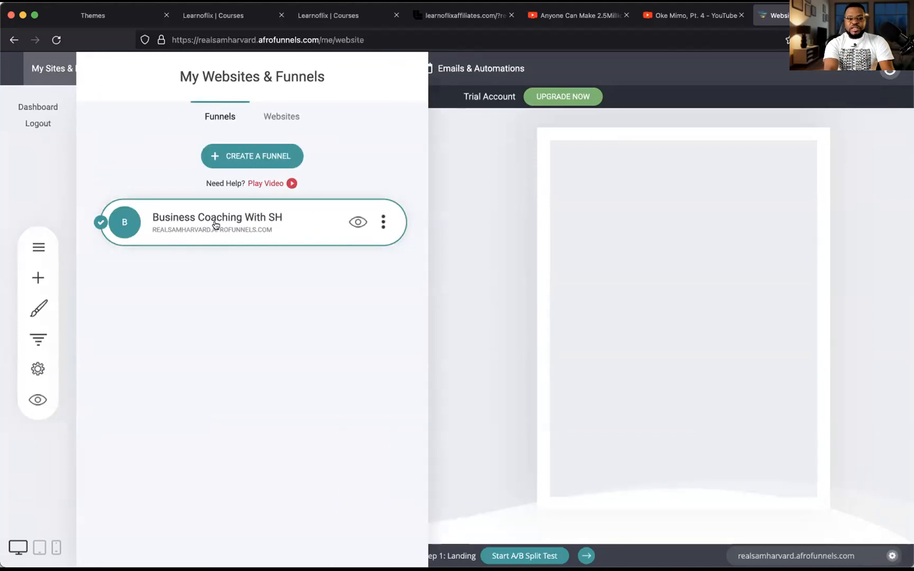
{"action": "left_click", "coordinate": [215, 225]}
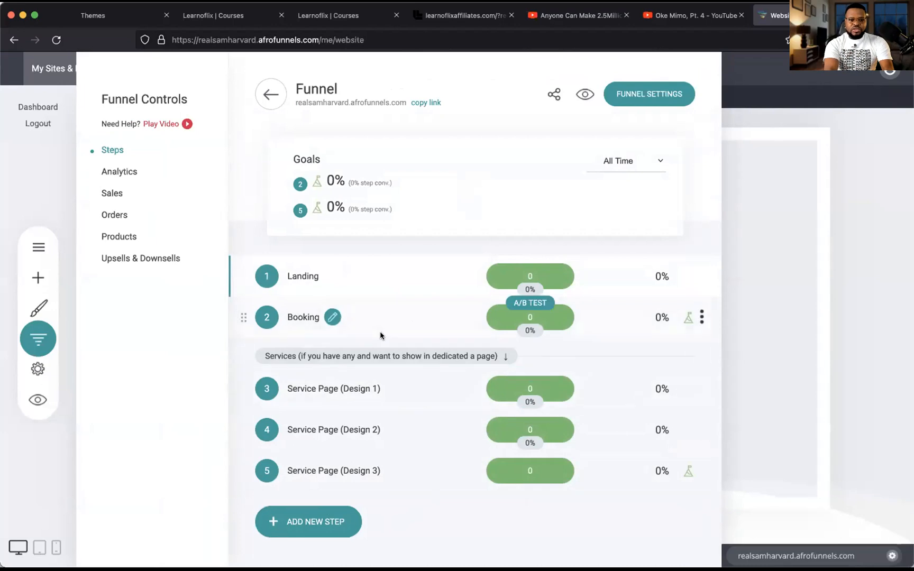
Step: Try adding a Popup step, cancel the gallery, and open the Landing step for editing
{"action": "left_click", "coordinate": [304, 519]}
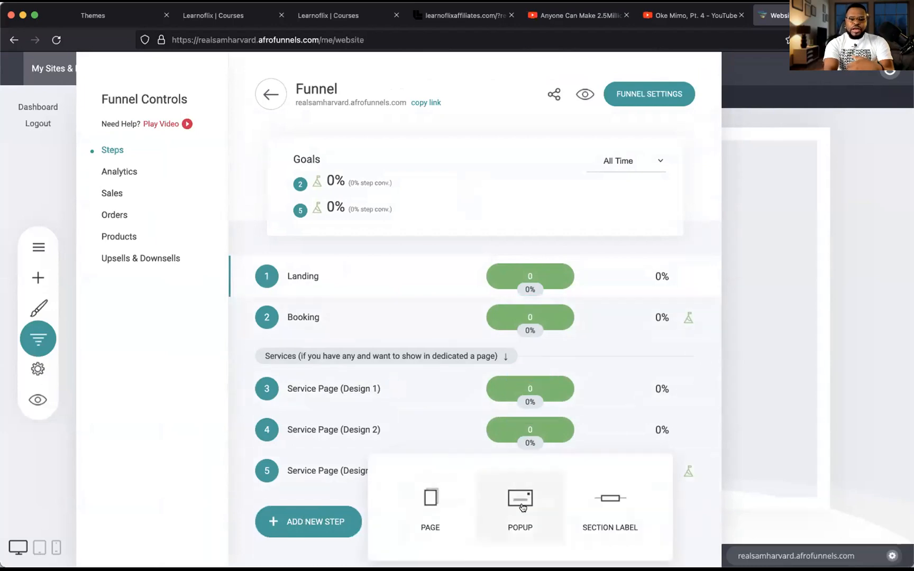
{"action": "left_click", "coordinate": [520, 505]}
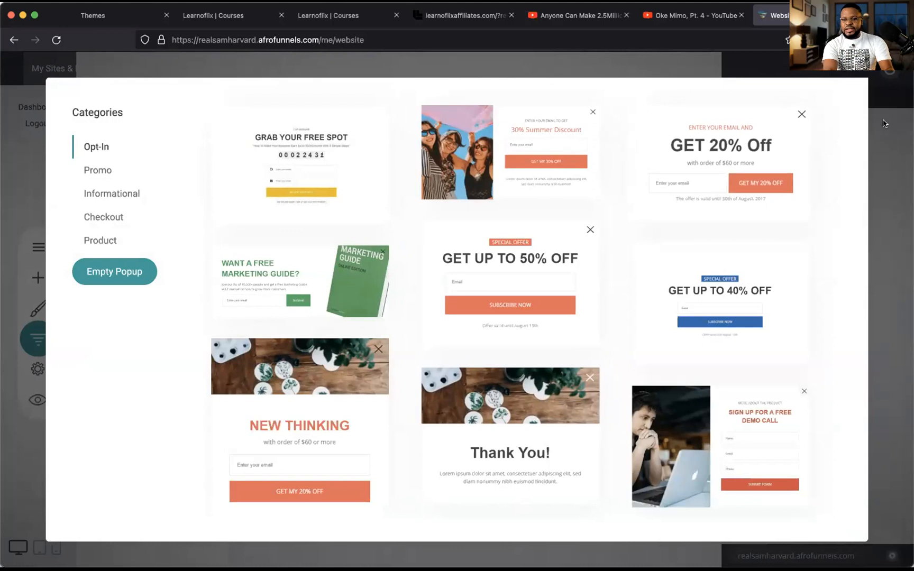
{"action": "left_click", "coordinate": [893, 186]}
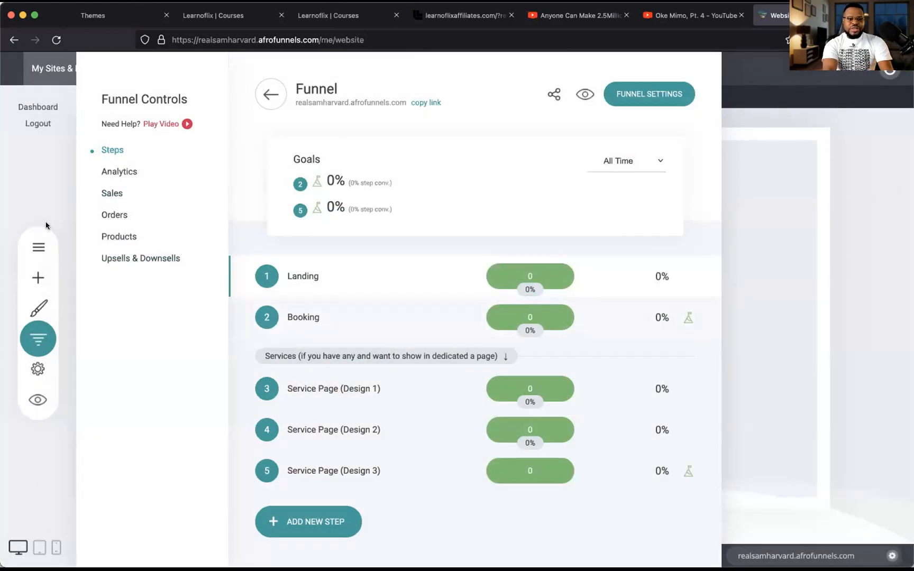
{"action": "mouse_move", "coordinate": [368, 276]}
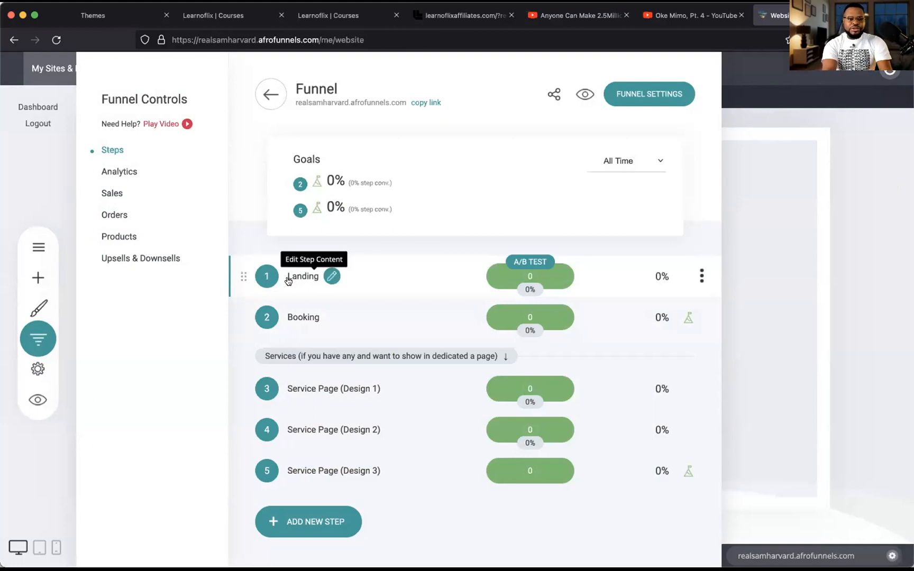
{"action": "left_click", "coordinate": [332, 275]}
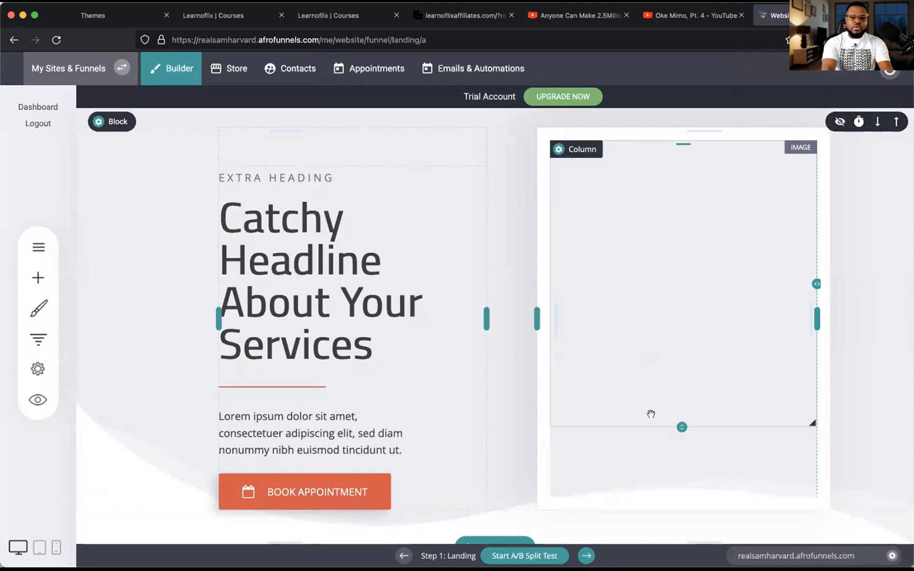
{"action": "scroll", "coordinate": [651, 414], "scroll_direction": "down", "scroll_amount": 4}
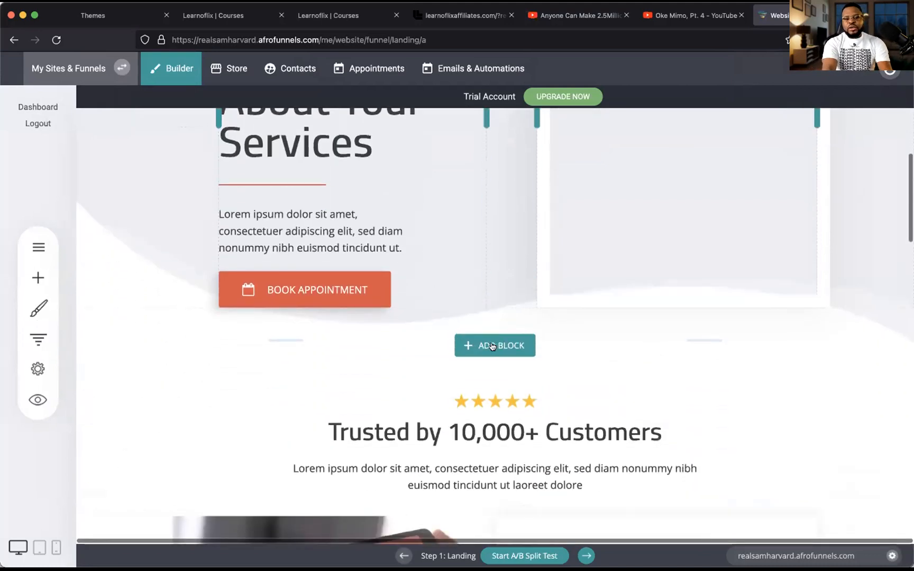
{"action": "scroll", "coordinate": [474, 239], "scroll_direction": "up", "scroll_amount": 4}
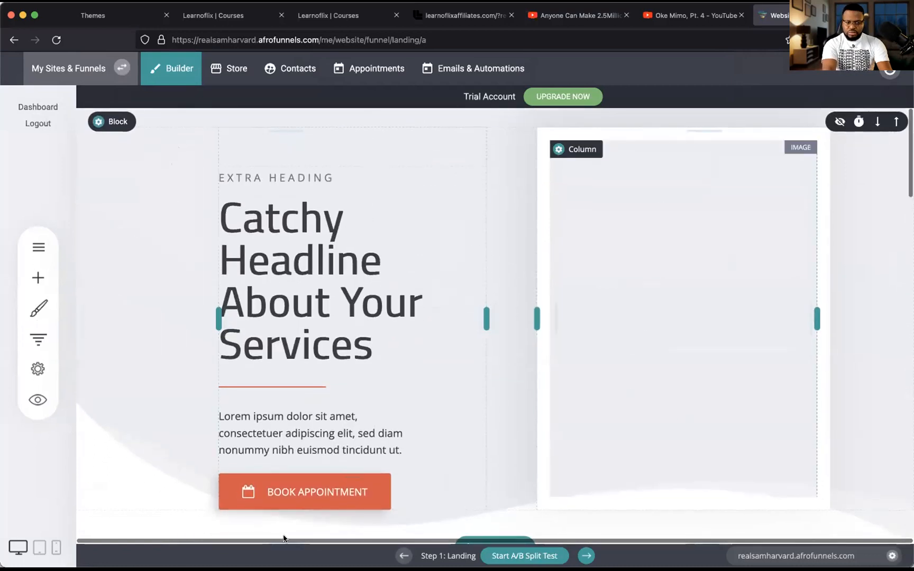
{"action": "scroll", "coordinate": [402, 406], "scroll_direction": "down", "scroll_amount": 5}
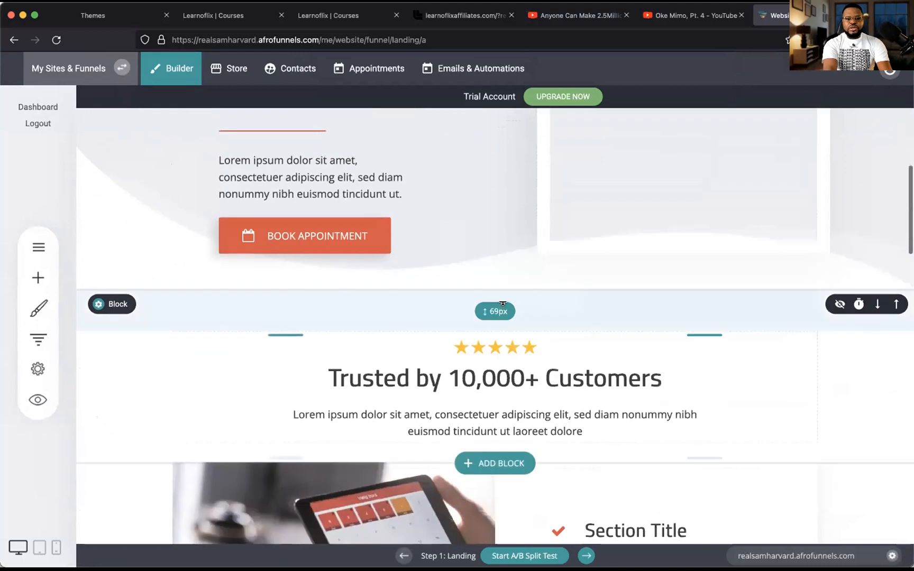
{"action": "left_click", "coordinate": [498, 292]}
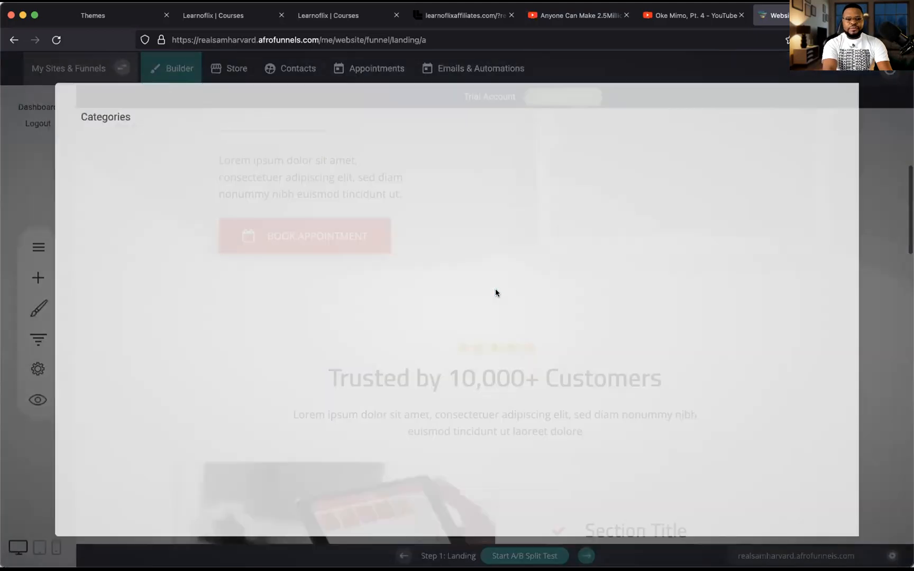
{"action": "left_click", "coordinate": [891, 250]}
{"action": "scroll", "coordinate": [550, 321], "scroll_direction": "up", "scroll_amount": 5}
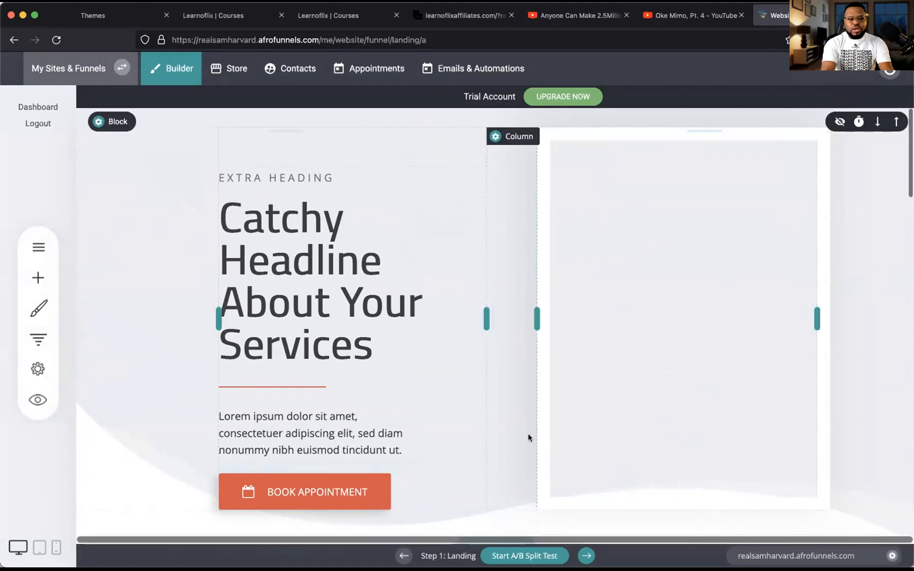
{"action": "scroll", "coordinate": [528, 437], "scroll_direction": "down", "scroll_amount": 10}
{"action": "scroll", "coordinate": [528, 434], "scroll_direction": "up", "scroll_amount": 1}
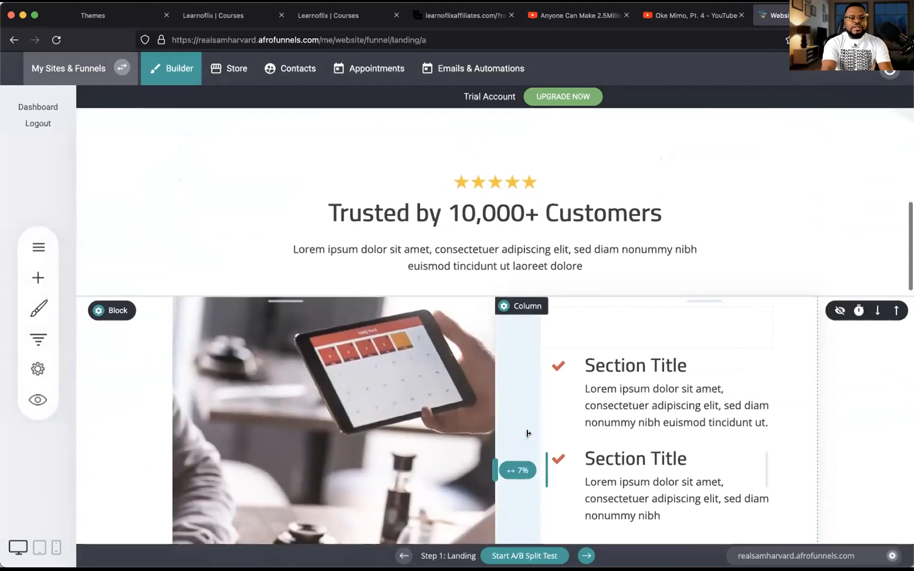
{"action": "scroll", "coordinate": [279, 295], "scroll_direction": "up", "scroll_amount": 2}
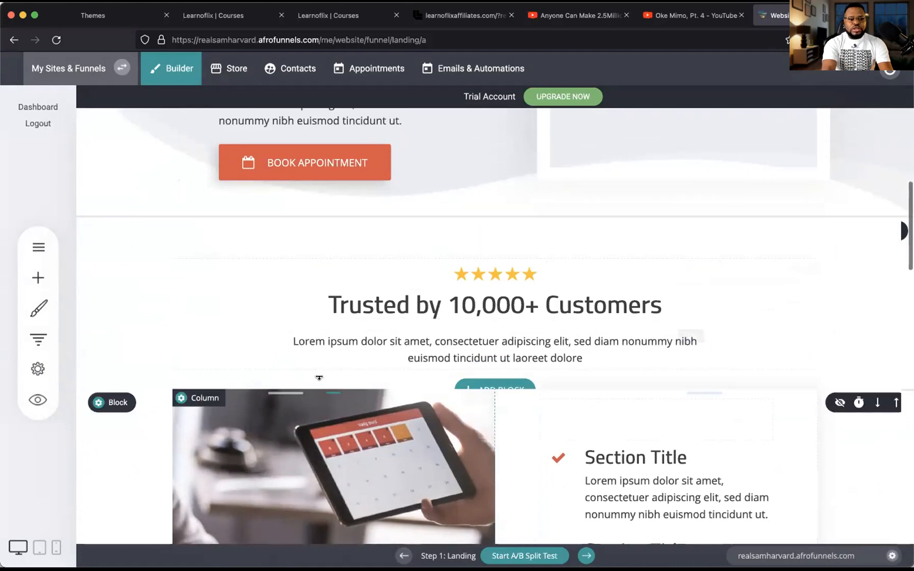
{"action": "scroll", "coordinate": [597, 308], "scroll_direction": "down", "scroll_amount": 6}
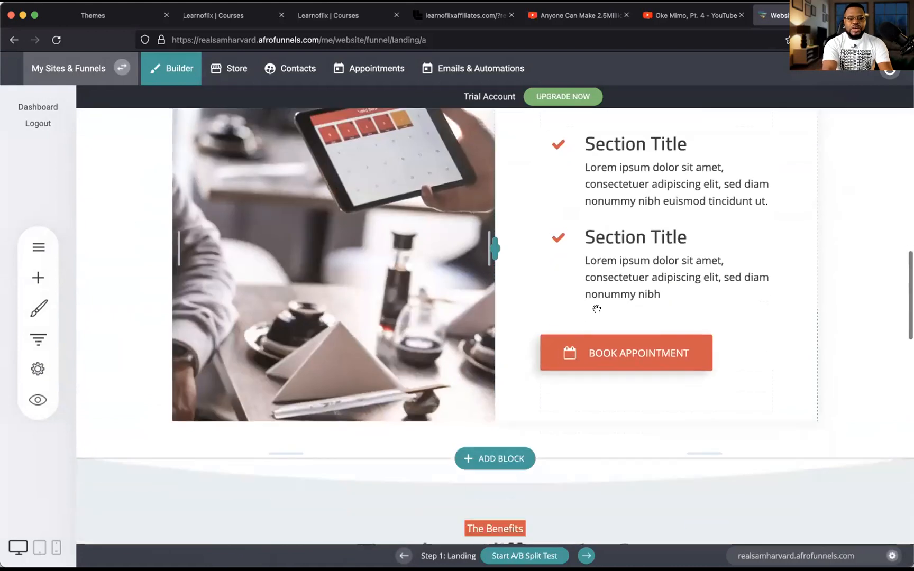
{"action": "scroll", "coordinate": [472, 226], "scroll_direction": "up", "scroll_amount": 12}
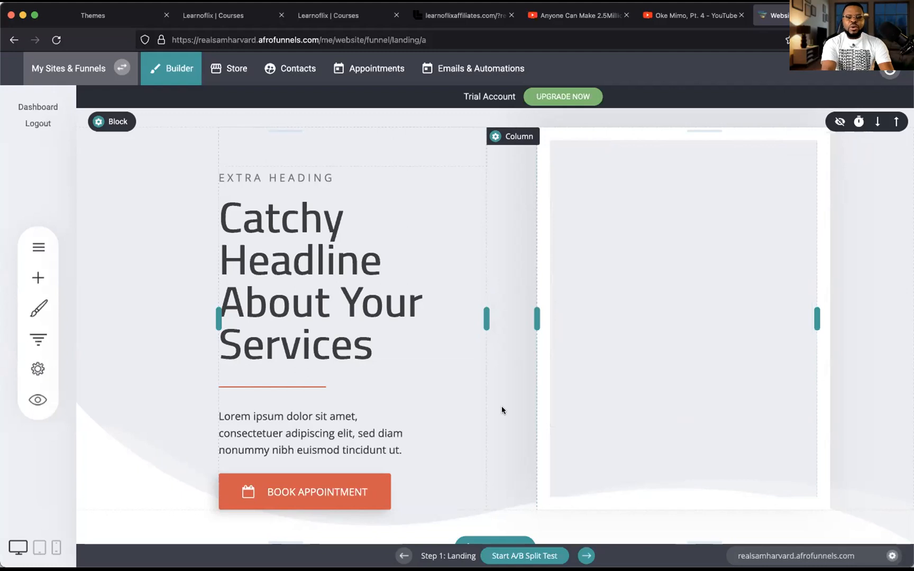
{"action": "scroll", "coordinate": [501, 406], "scroll_direction": "down", "scroll_amount": 3}
{"action": "scroll", "coordinate": [461, 369], "scroll_direction": "up", "scroll_amount": 3}
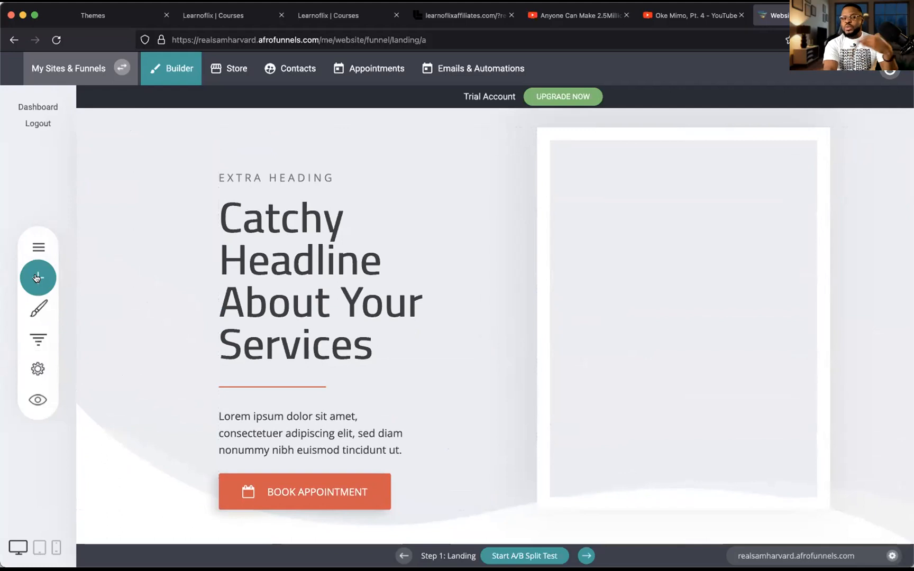
Step: Browse the Add Widget list, then open the Global Styling settings
{"action": "left_click", "coordinate": [36, 278]}
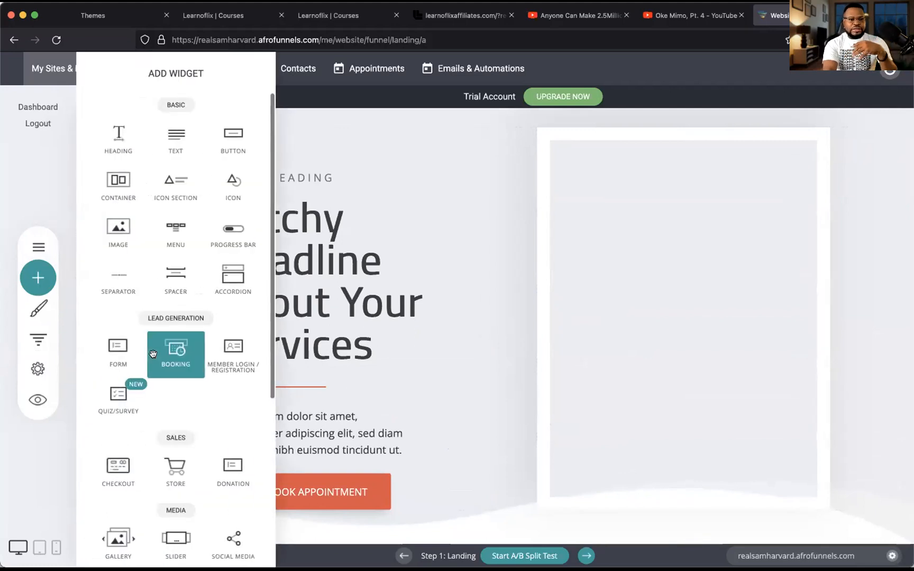
{"action": "scroll", "coordinate": [159, 355], "scroll_direction": "down", "scroll_amount": 5}
{"action": "scroll", "coordinate": [117, 338], "scroll_direction": "up", "scroll_amount": 5}
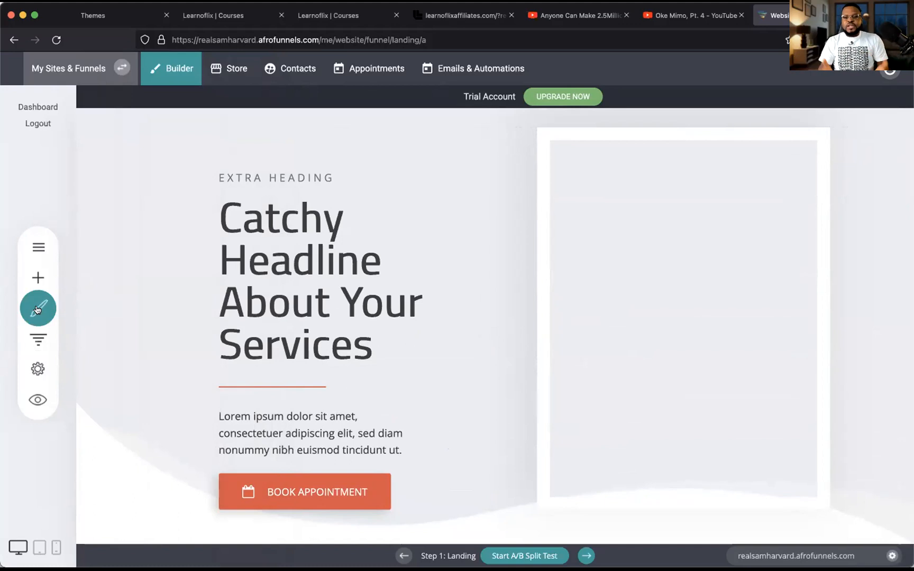
{"action": "left_click", "coordinate": [37, 310]}
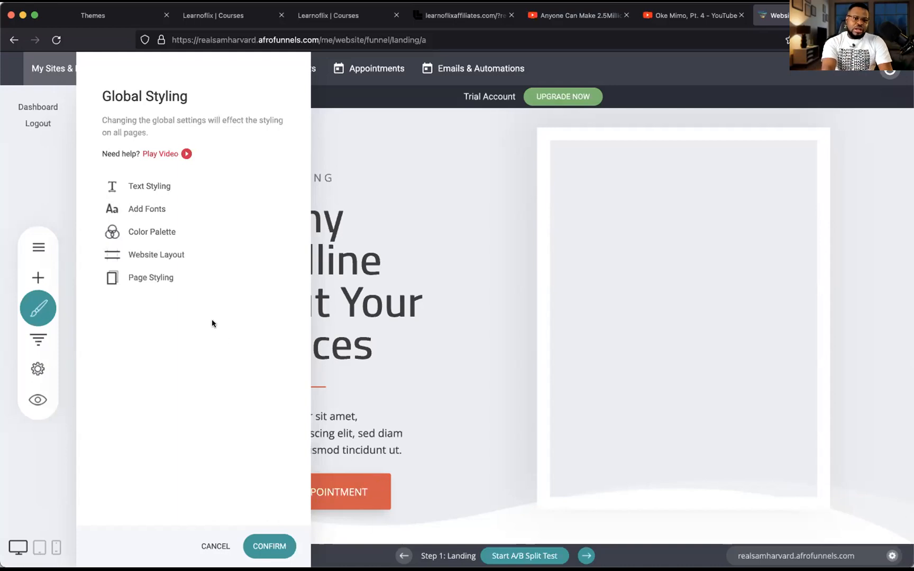
{"action": "left_click", "coordinate": [160, 232]}
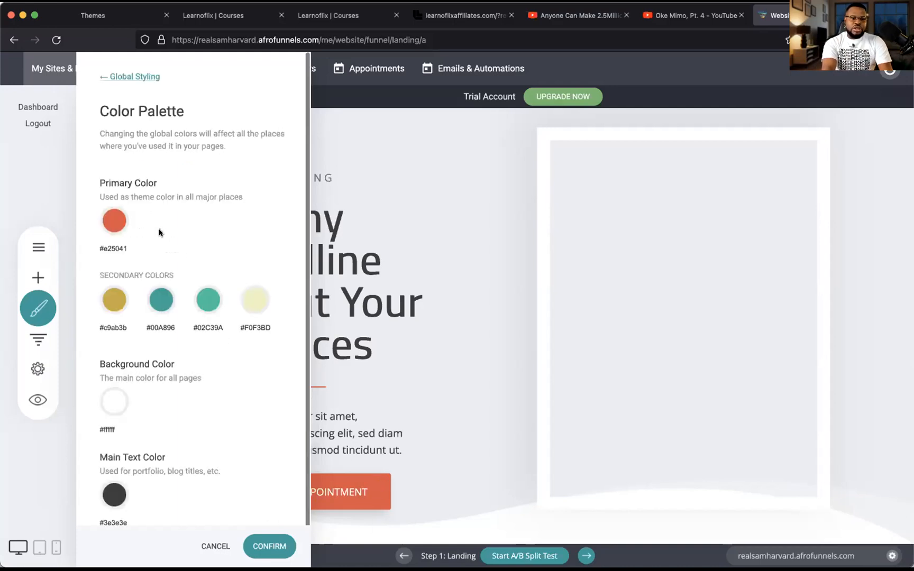
{"action": "left_click", "coordinate": [115, 220]}
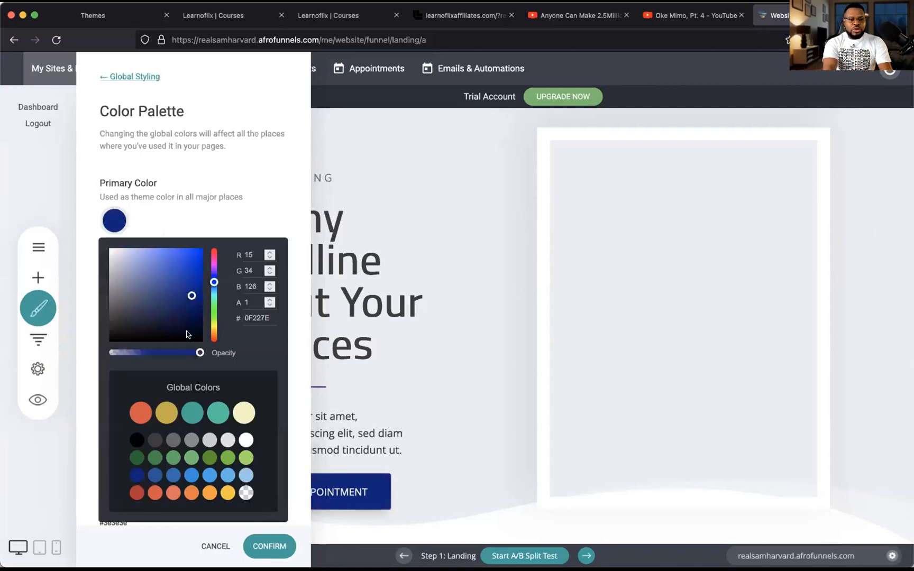
{"action": "left_click_drag", "start_coordinate": [189, 297], "coordinate": [179, 269]}
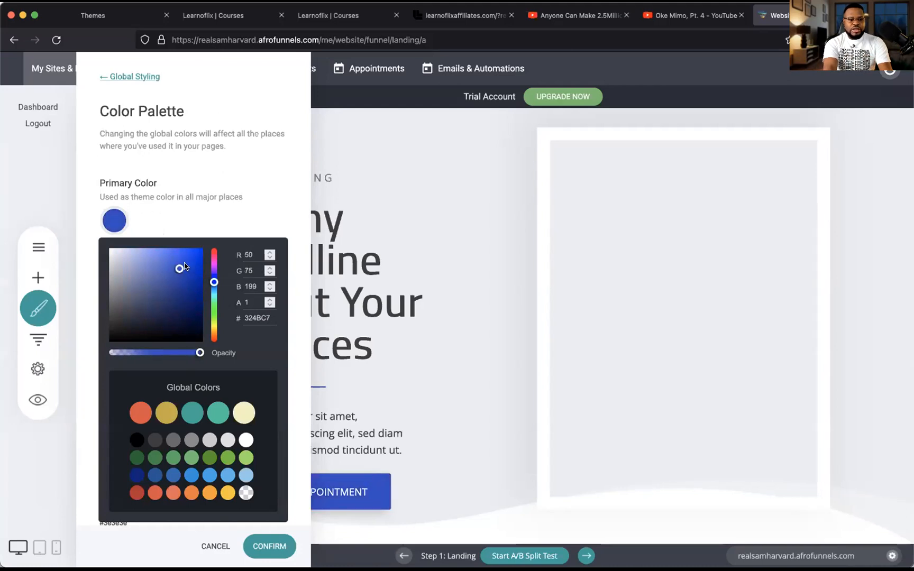
{"action": "left_click", "coordinate": [191, 475]}
{"action": "left_click_drag", "start_coordinate": [201, 260], "coordinate": [196, 295]}
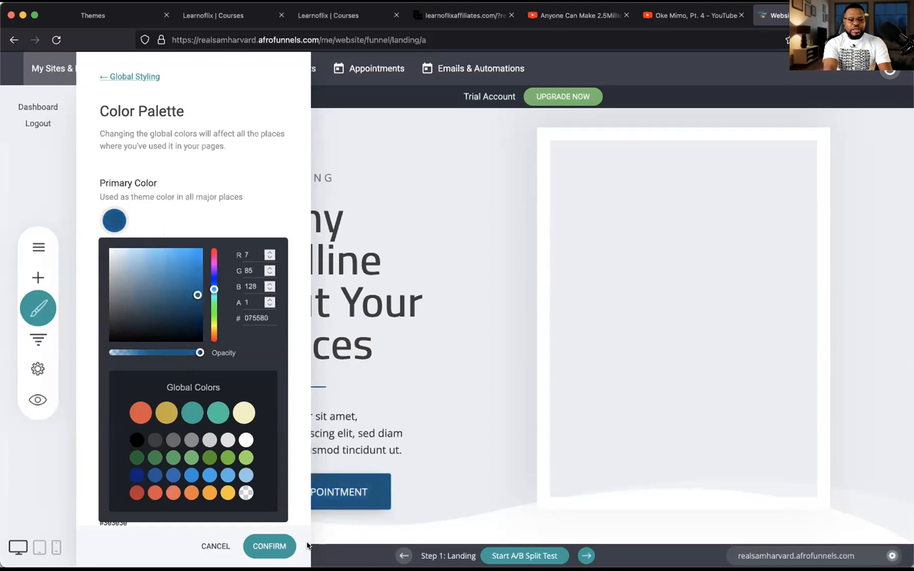
{"action": "left_click", "coordinate": [269, 546]}
{"action": "left_click", "coordinate": [269, 546]}
{"action": "scroll", "coordinate": [495, 448], "scroll_direction": "down", "scroll_amount": 15}
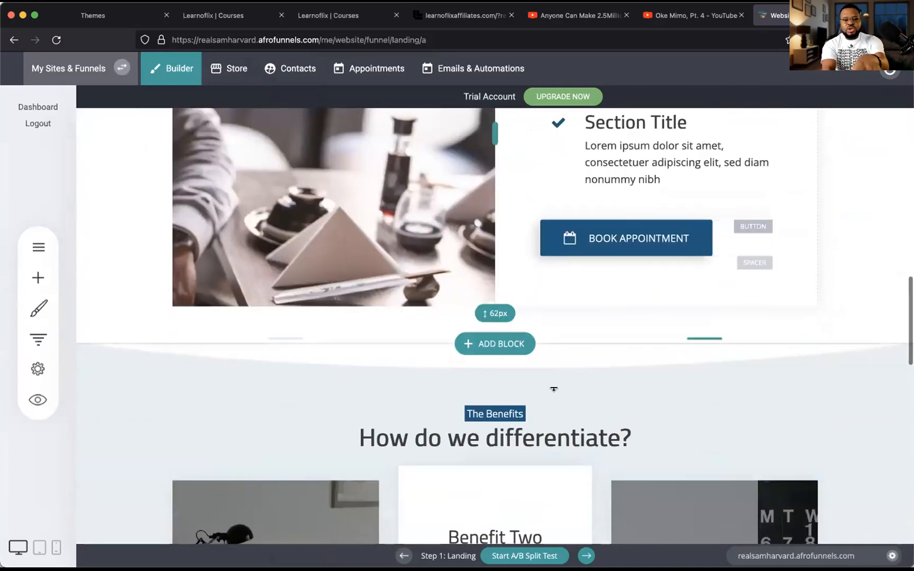
{"action": "scroll", "coordinate": [493, 432], "scroll_direction": "down", "scroll_amount": 10}
{"action": "scroll", "coordinate": [493, 432], "scroll_direction": "down", "scroll_amount": 5}
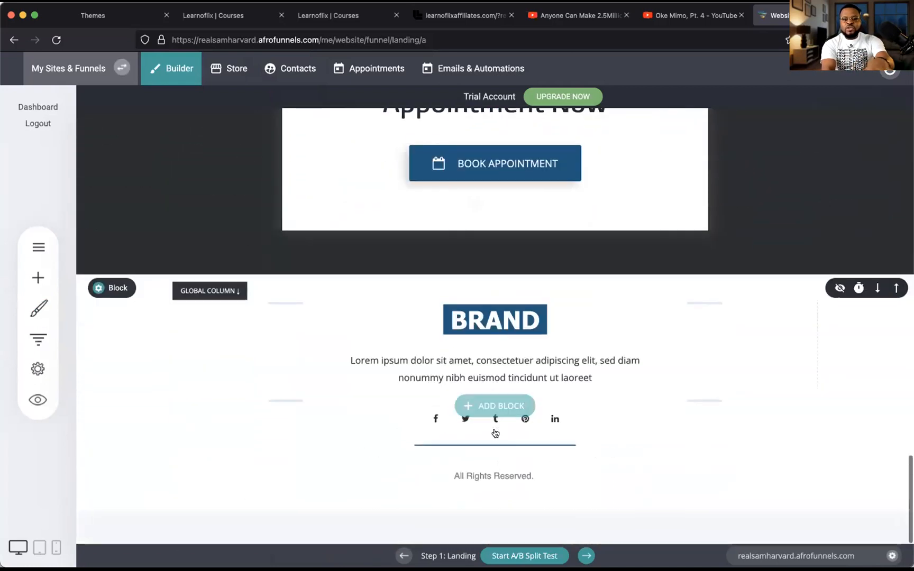
{"action": "scroll", "coordinate": [493, 431], "scroll_direction": "up", "scroll_amount": 20}
{"action": "scroll", "coordinate": [492, 432], "scroll_direction": "down", "scroll_amount": 1}
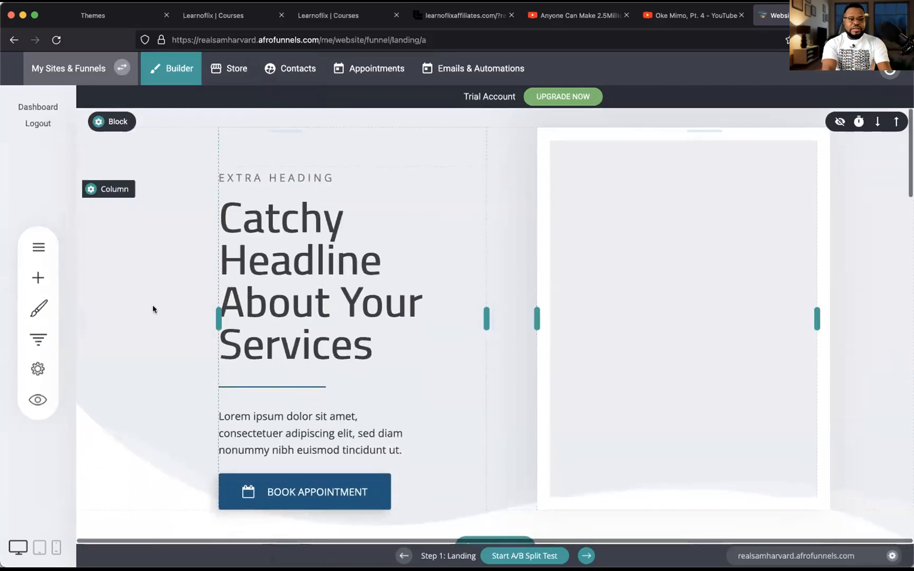
{"action": "left_click", "coordinate": [37, 304]}
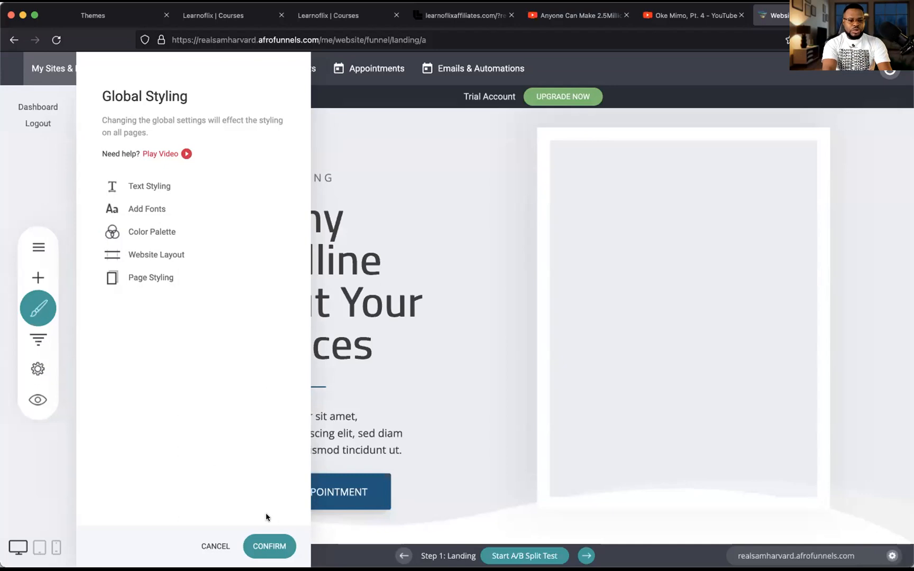
{"action": "left_click", "coordinate": [267, 547]}
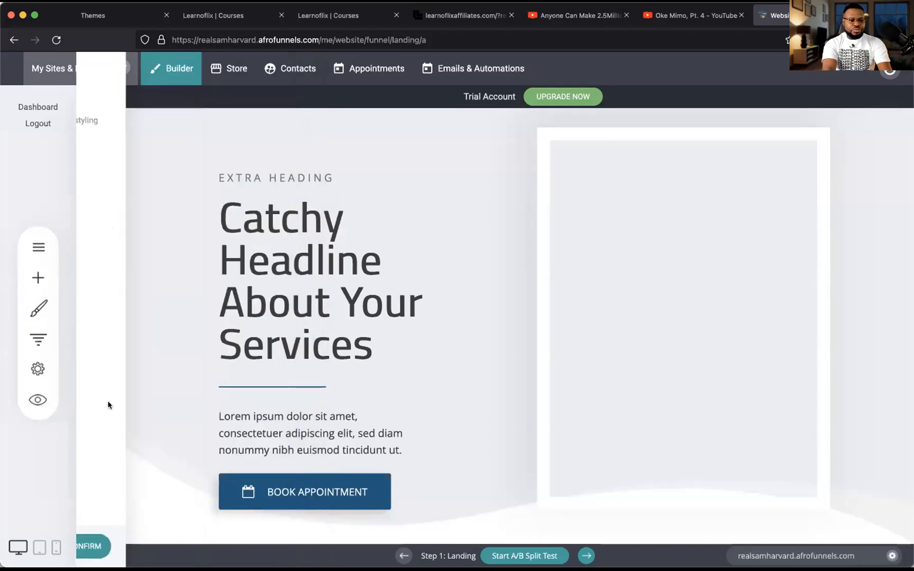
{"action": "left_click", "coordinate": [38, 341]}
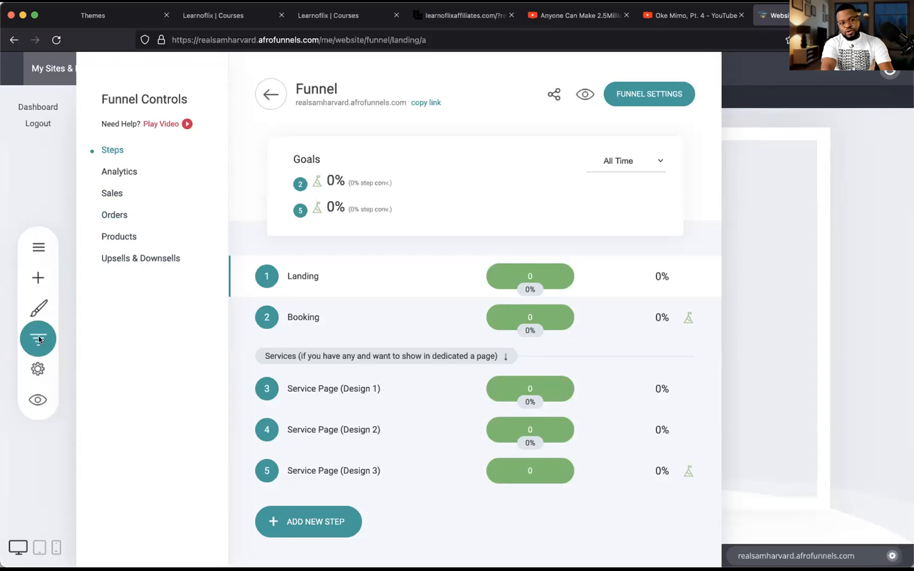
{"action": "left_click", "coordinate": [62, 356]}
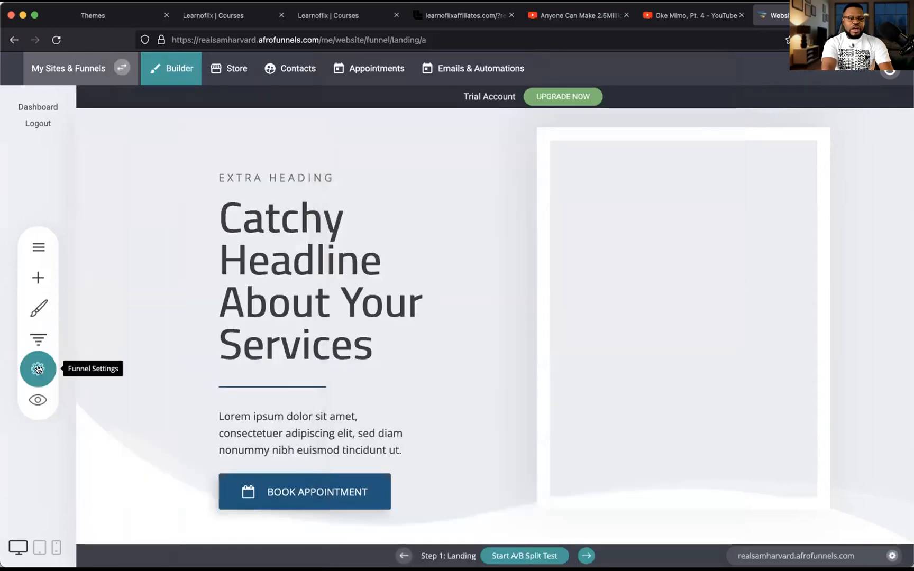
Step: Open Funnel Settings, check Page SEO without changes, and return to General Settings
{"action": "left_click", "coordinate": [38, 369]}
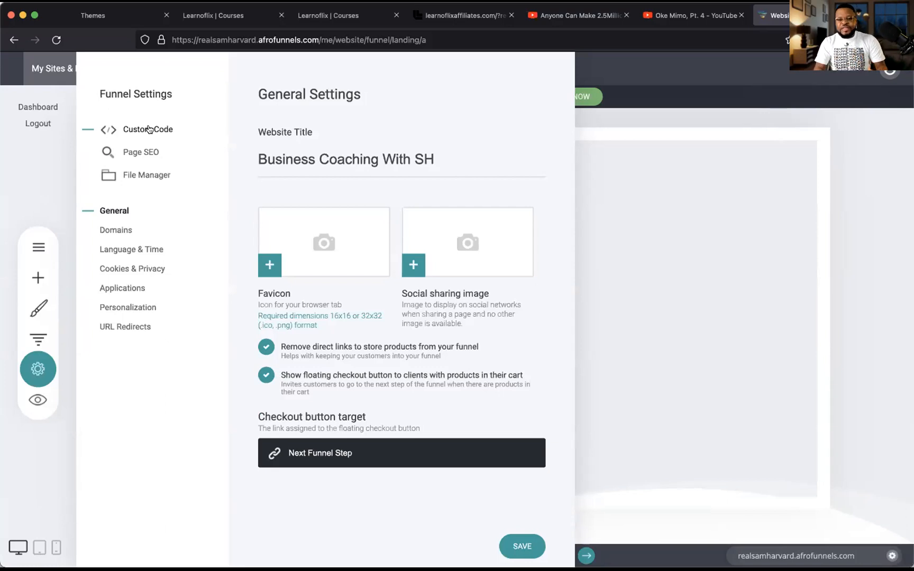
{"action": "left_click", "coordinate": [136, 153]}
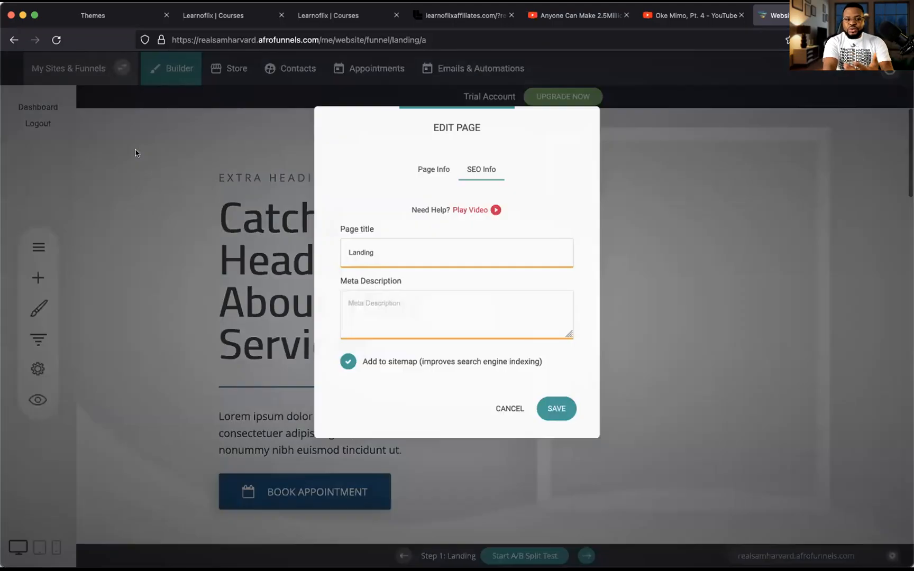
{"action": "left_click", "coordinate": [501, 410]}
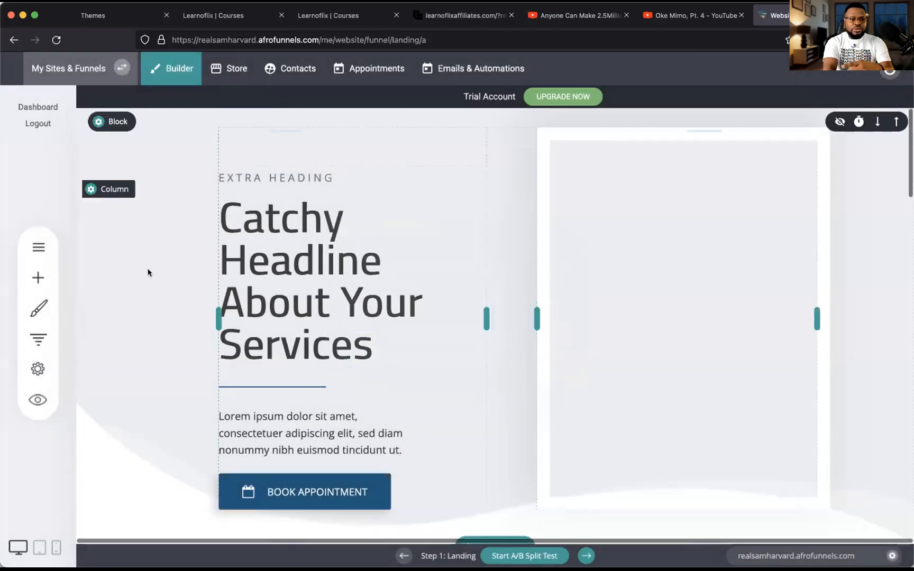
{"action": "left_click", "coordinate": [38, 369]}
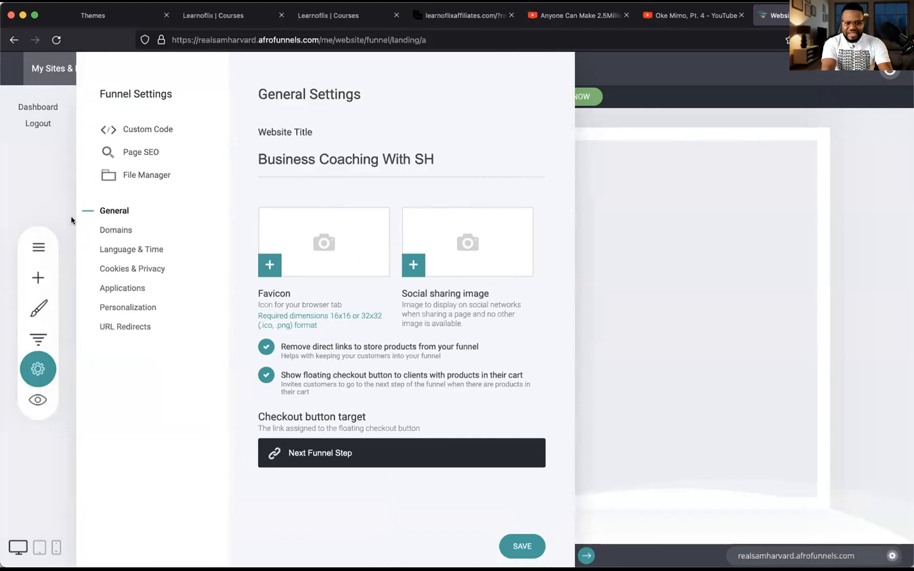
Step: Under Domains, change the funnel's system subdomain to a new name and confirm
{"action": "left_click", "coordinate": [117, 230]}
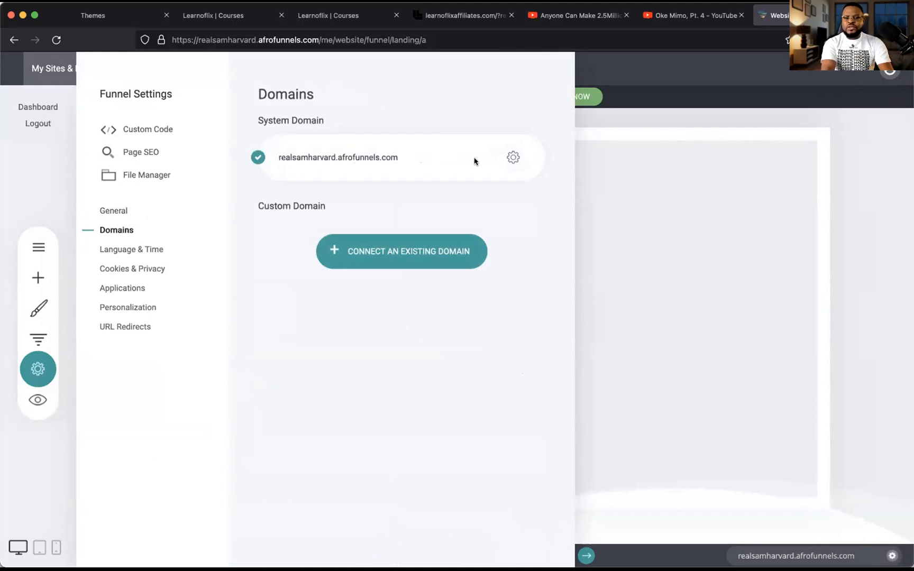
{"action": "left_click", "coordinate": [510, 160]}
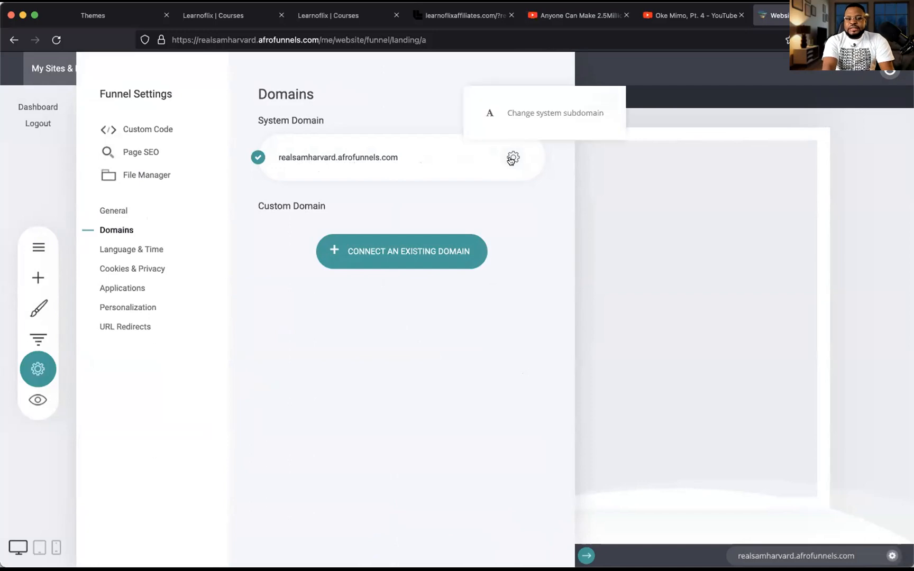
{"action": "left_click", "coordinate": [529, 113]}
{"action": "left_click", "coordinate": [320, 204]}
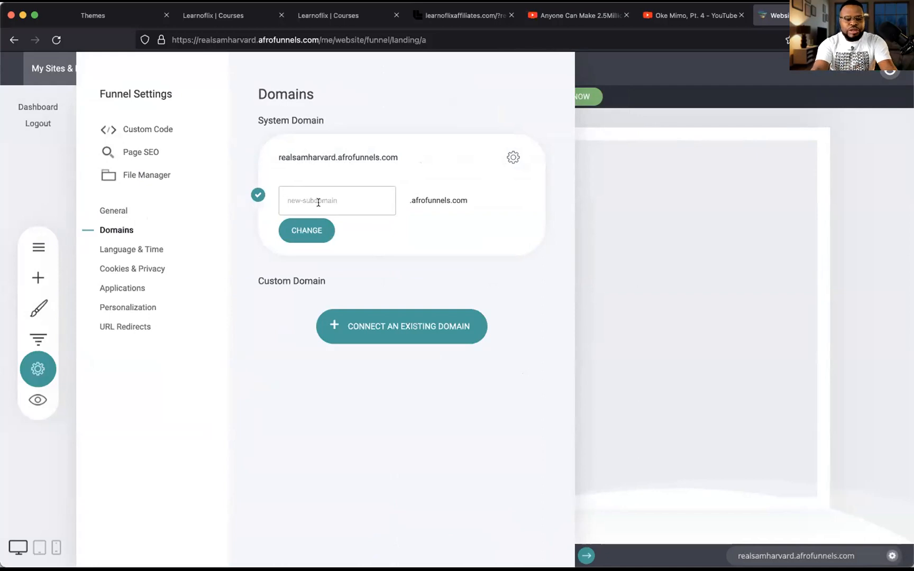
{"action": "type", "text": "samharvard"}
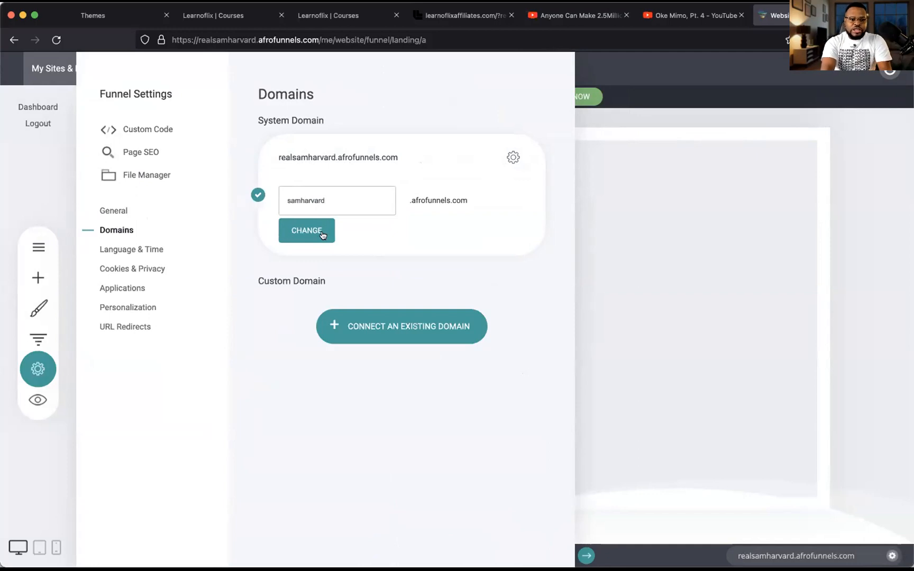
{"action": "left_click", "coordinate": [323, 235]}
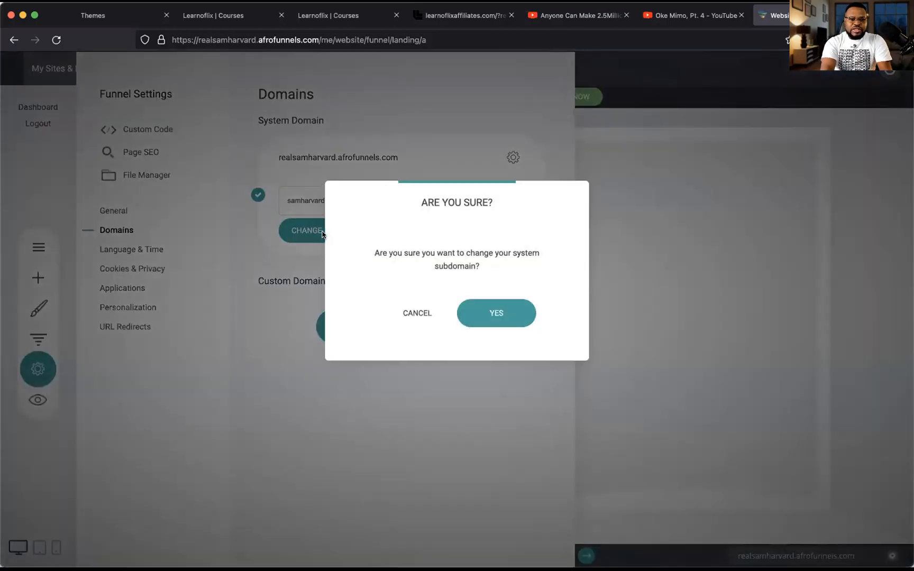
{"action": "left_click", "coordinate": [500, 308]}
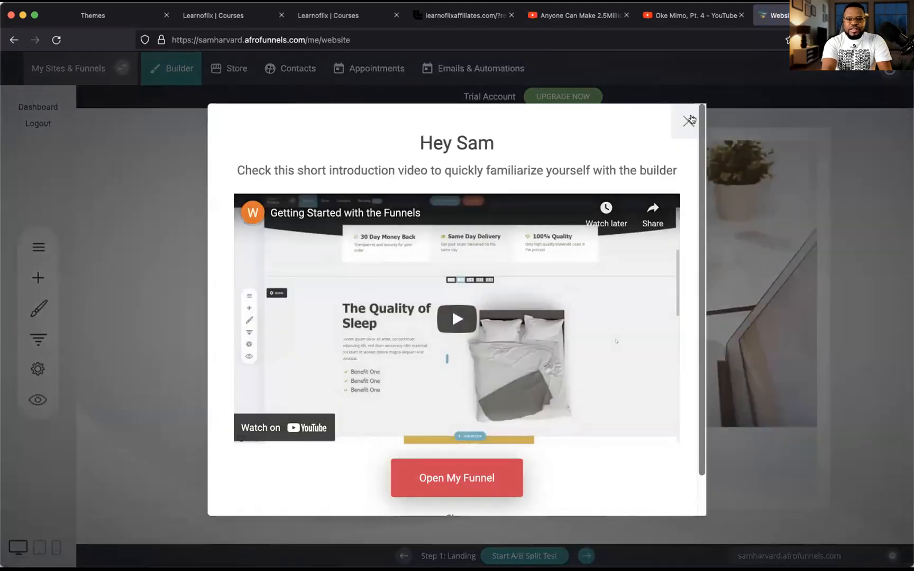
Step: Close the welcome dialog and review the Domains, Language & Time and Cookies & Privacy settings
{"action": "left_click", "coordinate": [688, 121]}
{"action": "left_click", "coordinate": [37, 367]}
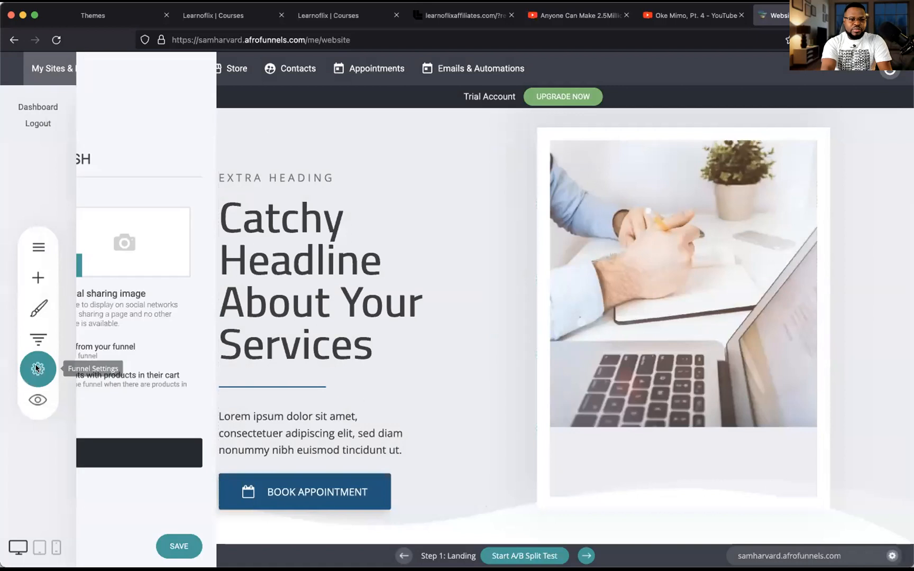
{"action": "left_click", "coordinate": [111, 231]}
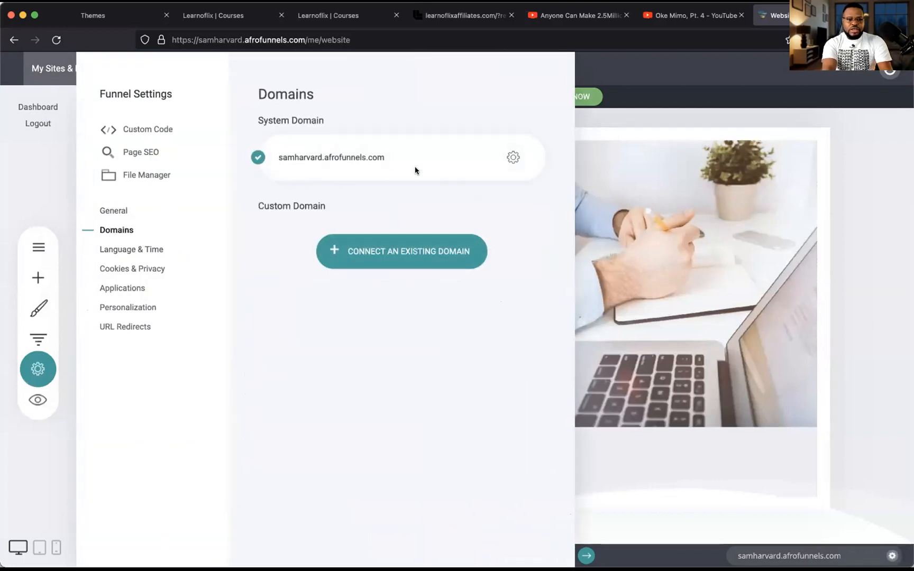
{"action": "left_click", "coordinate": [126, 250]}
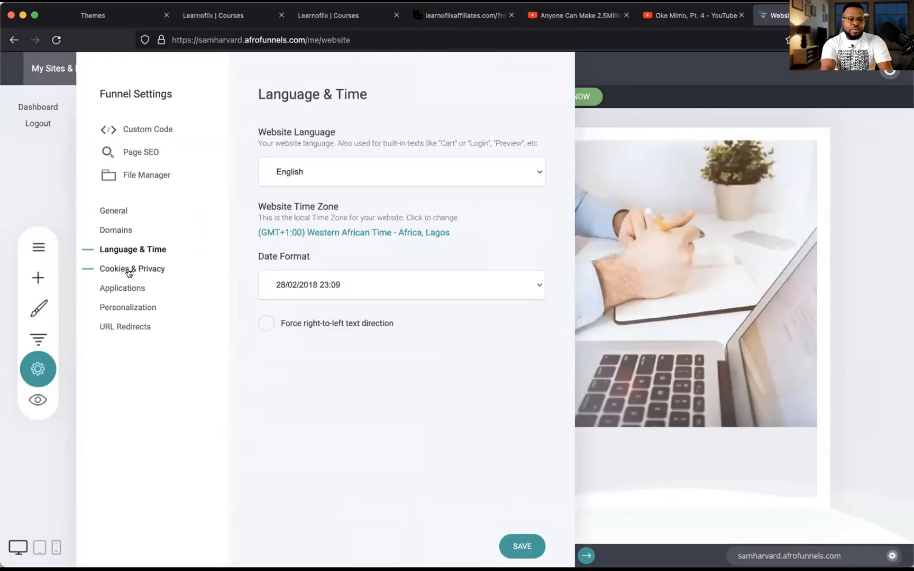
{"action": "left_click", "coordinate": [129, 271]}
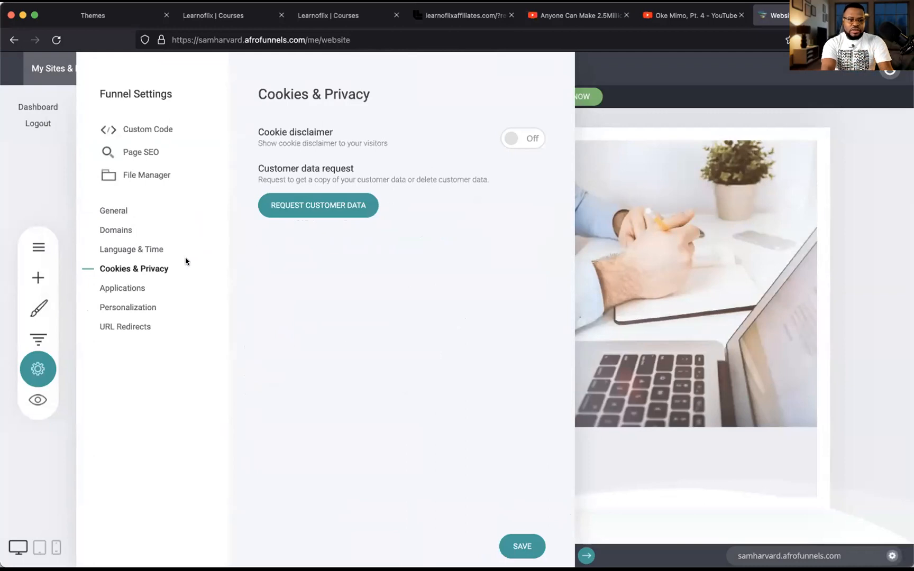
Step: Check the Applications page of Funnel Settings, which has no apps connected yet
{"action": "left_click", "coordinate": [128, 290]}
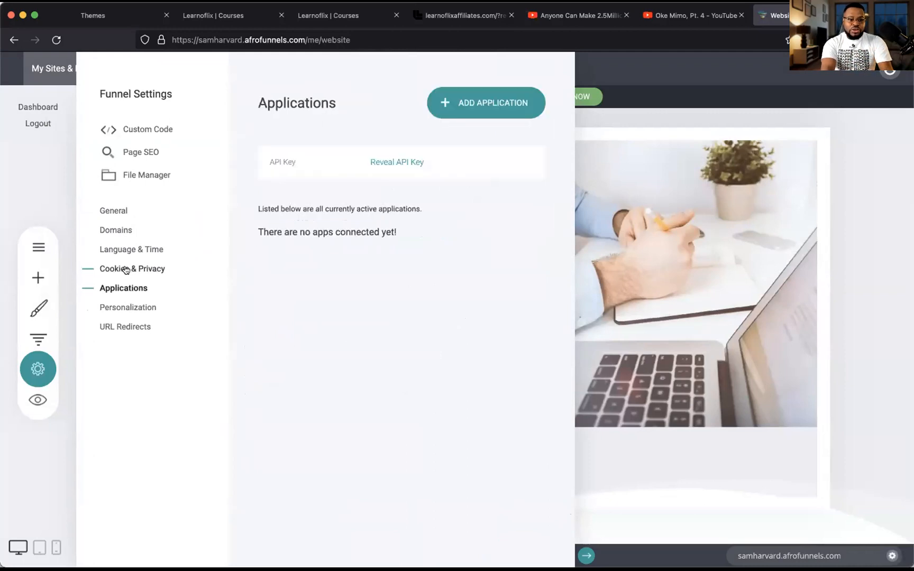
{"action": "left_click", "coordinate": [126, 270]}
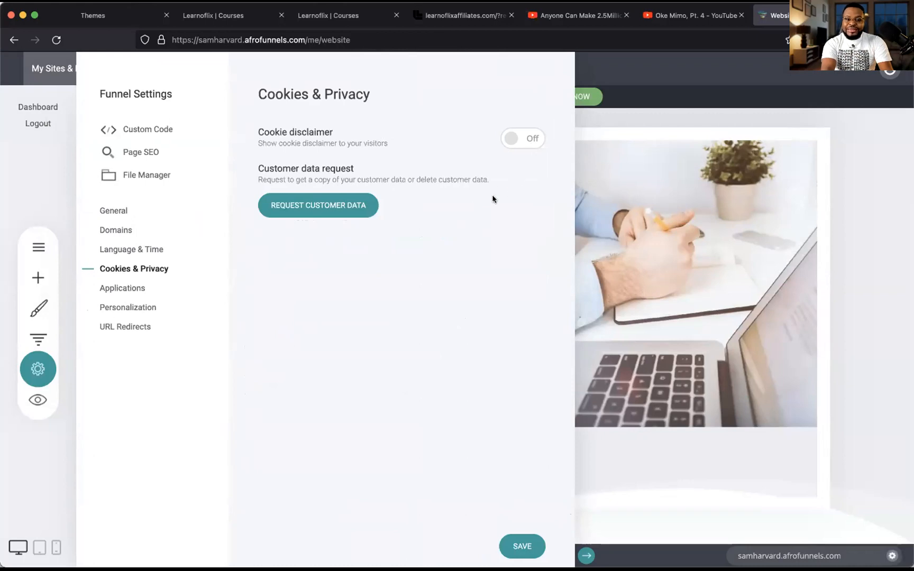
{"action": "right_click", "coordinate": [134, 290]}
{"action": "left_click", "coordinate": [126, 289]}
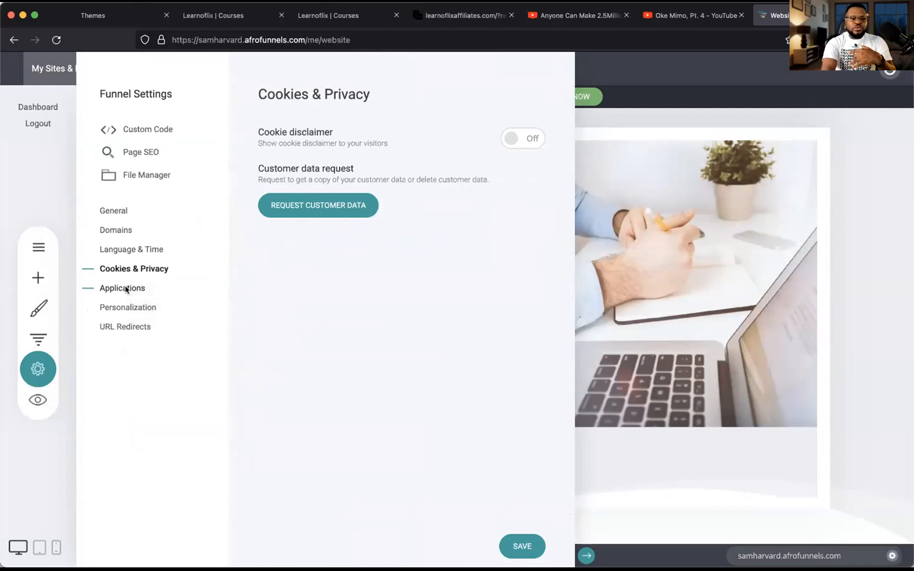
{"action": "left_click", "coordinate": [126, 289]}
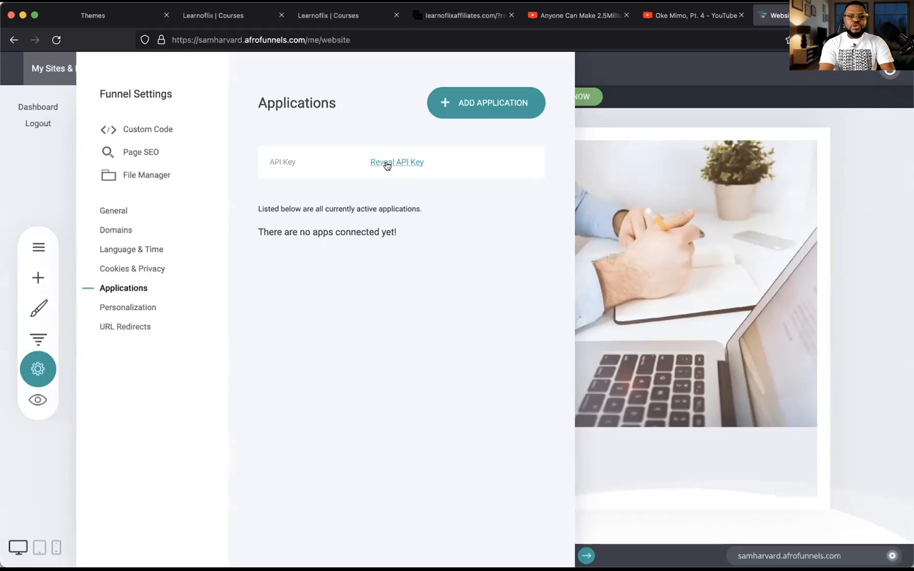
{"action": "left_click", "coordinate": [465, 105]}
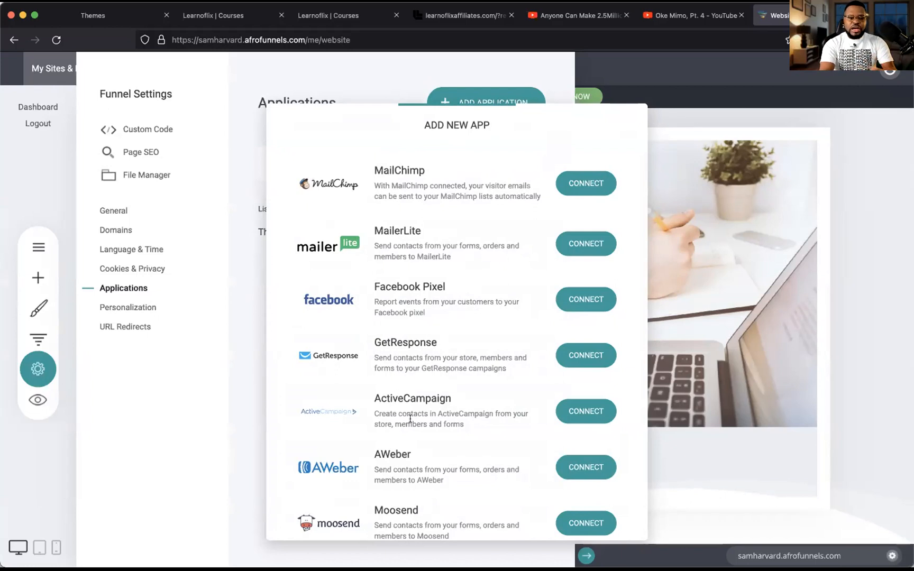
{"action": "scroll", "coordinate": [412, 422], "scroll_direction": "down", "scroll_amount": 1}
{"action": "scroll", "coordinate": [412, 422], "scroll_direction": "down", "scroll_amount": 5}
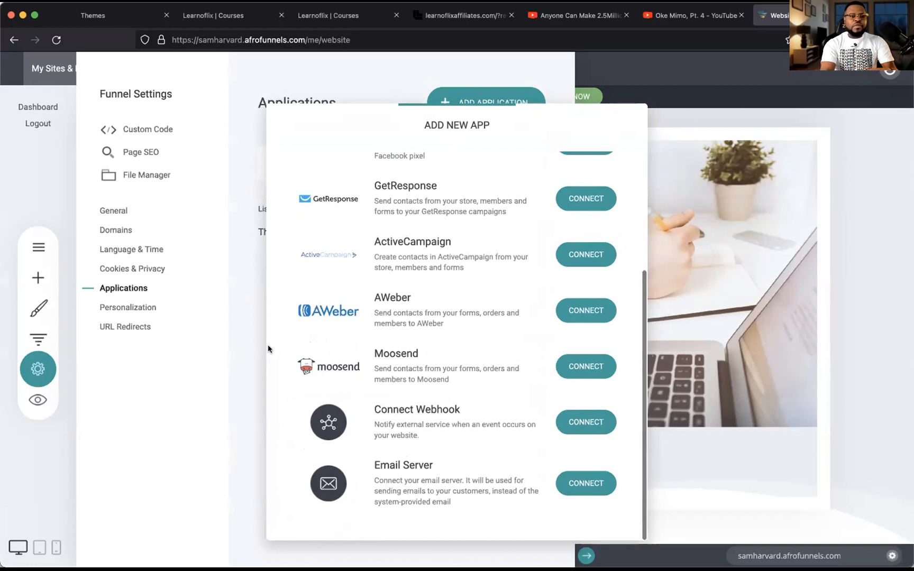
{"action": "scroll", "coordinate": [252, 331], "scroll_direction": "up", "scroll_amount": 3}
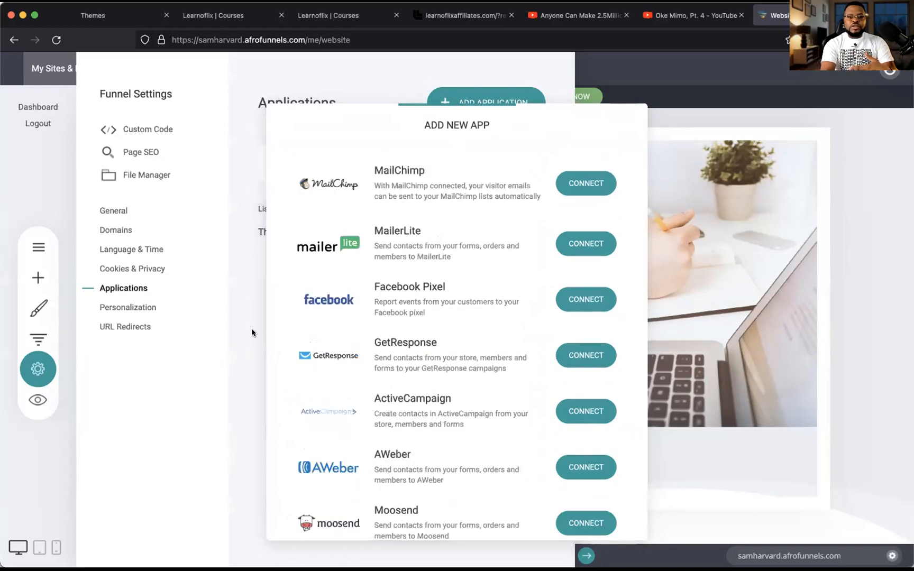
{"action": "left_click", "coordinate": [252, 328]}
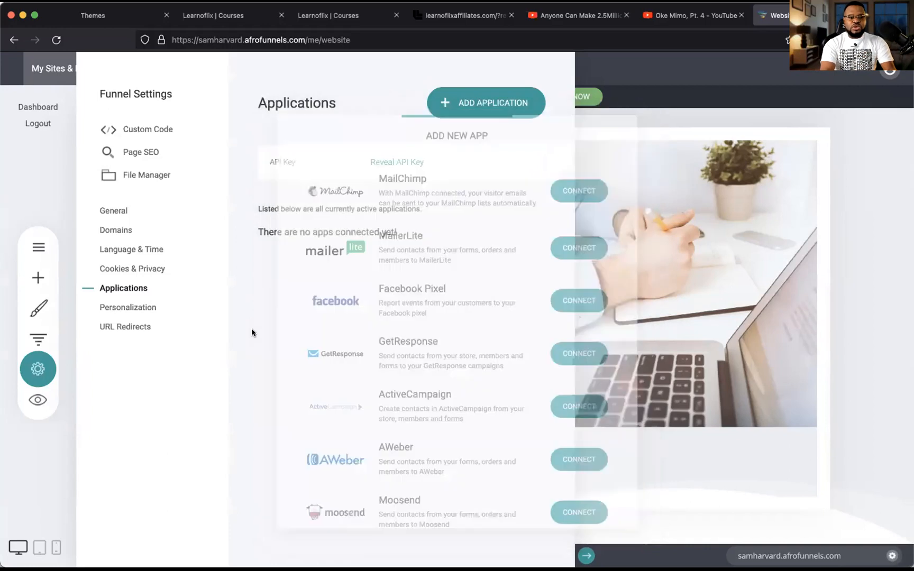
Step: Look over Personalization Tags and the empty URL Redirects page, then return to the landing page
{"action": "left_click", "coordinate": [125, 307]}
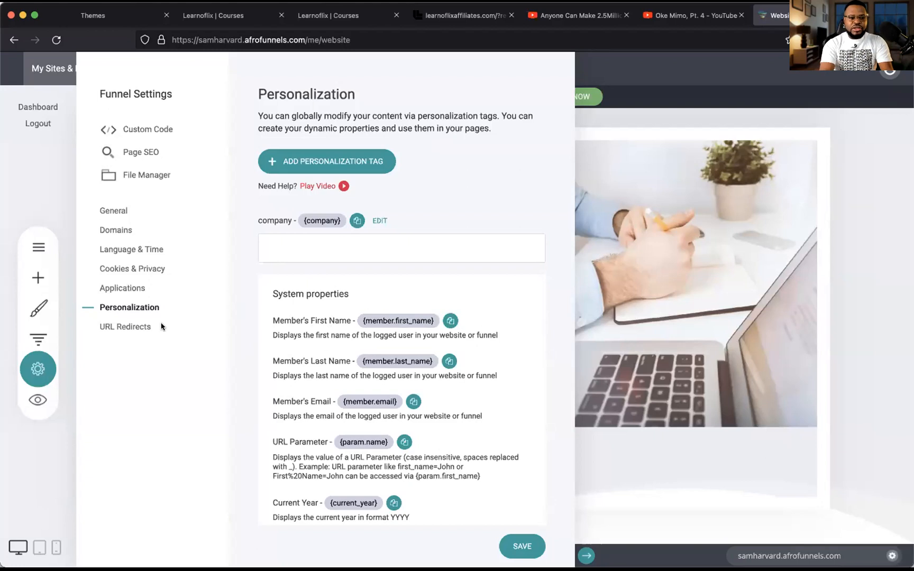
{"action": "left_click", "coordinate": [120, 328]}
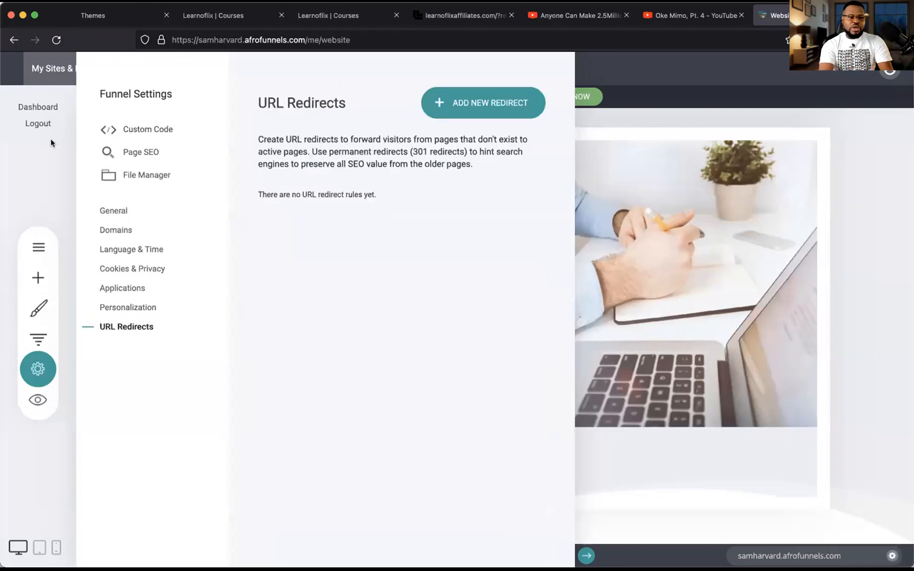
{"action": "left_click", "coordinate": [43, 170]}
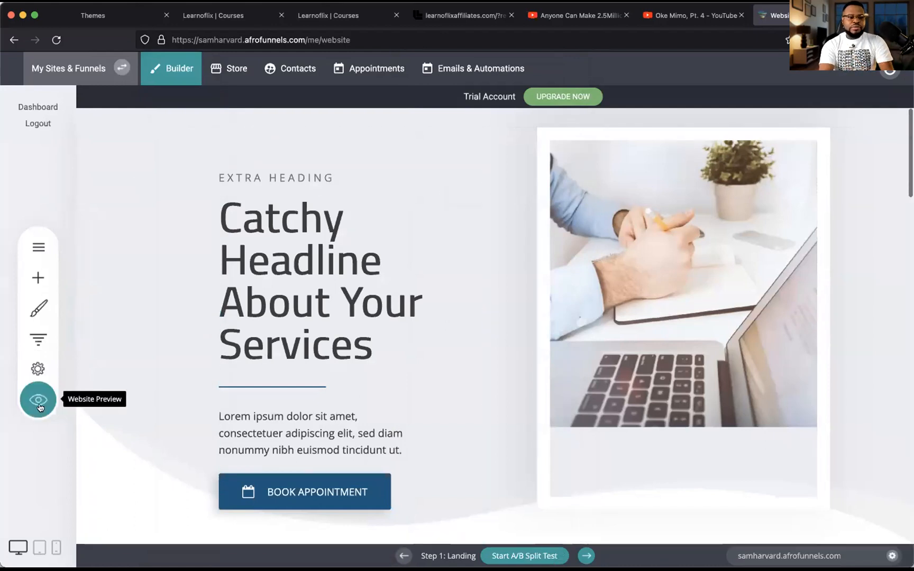
{"action": "left_click", "coordinate": [33, 547]}
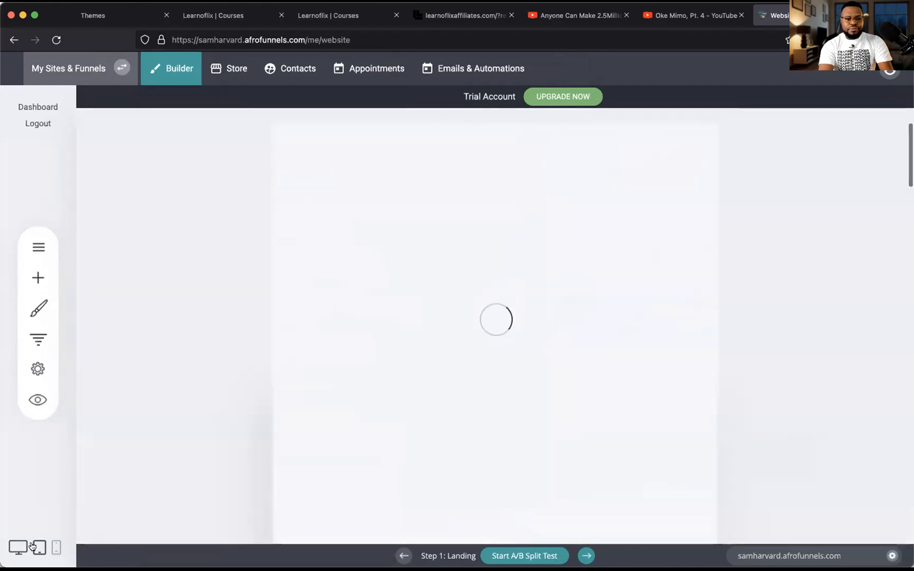
{"action": "left_click", "coordinate": [55, 548]}
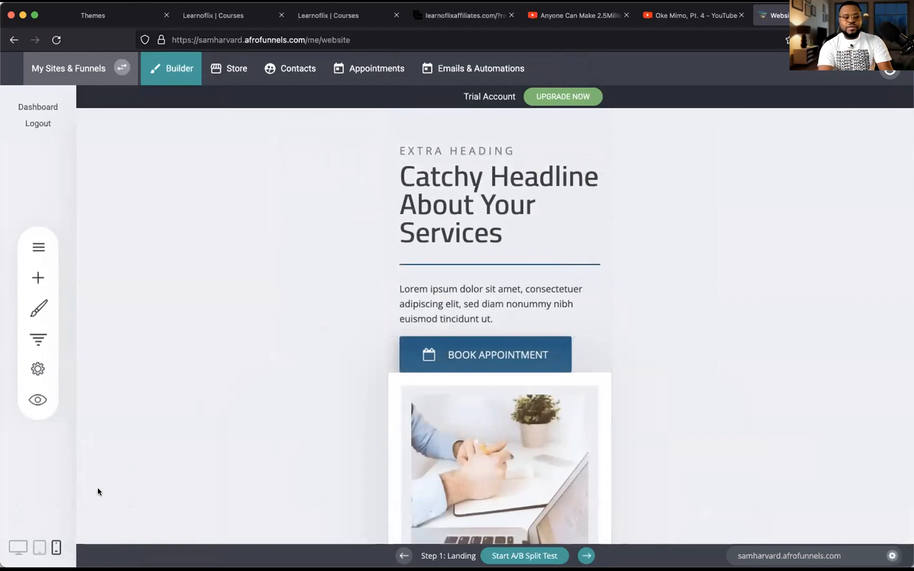
{"action": "left_click", "coordinate": [18, 548]}
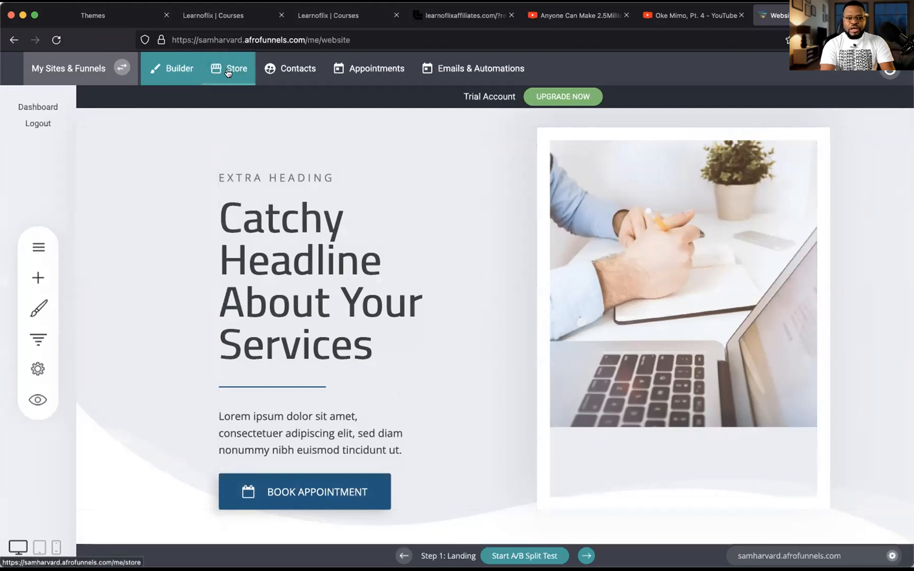
{"action": "left_click", "coordinate": [284, 70]}
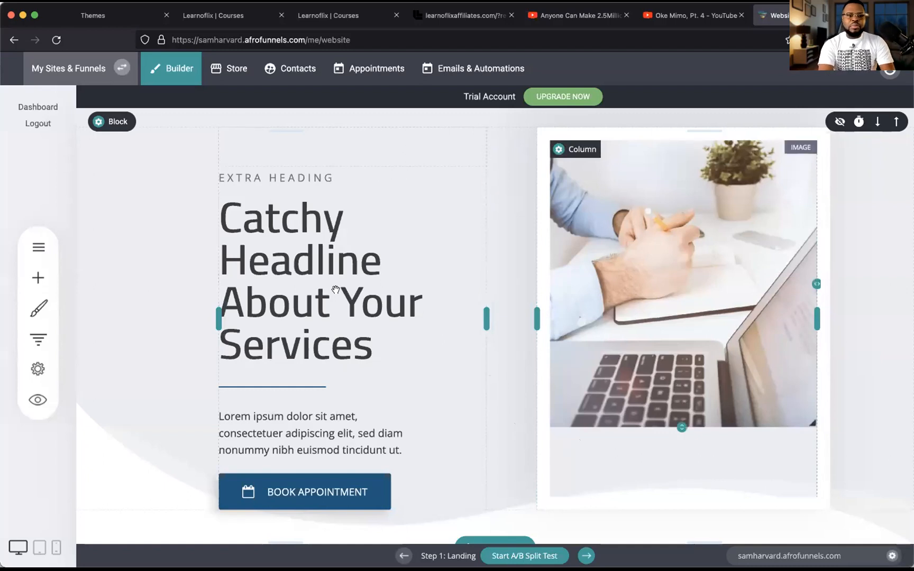
{"action": "scroll", "coordinate": [383, 432], "scroll_direction": "down", "scroll_amount": 15}
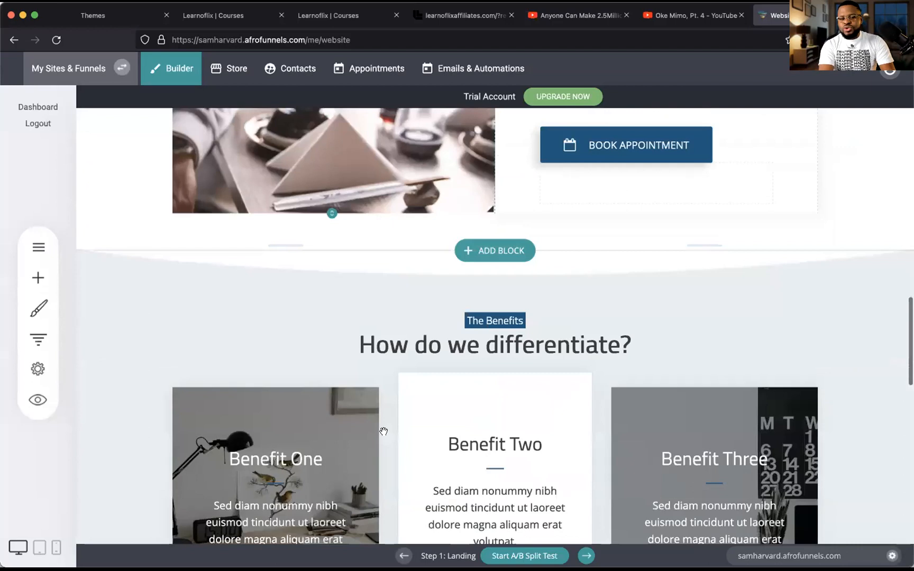
{"action": "scroll", "coordinate": [383, 432], "scroll_direction": "up", "scroll_amount": 15}
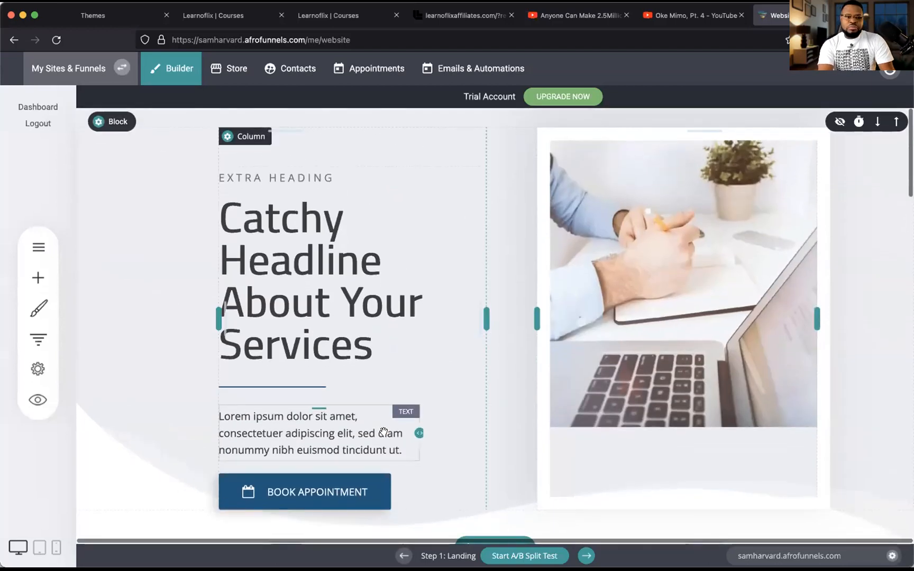
{"action": "scroll", "coordinate": [421, 355], "scroll_direction": "down", "scroll_amount": 5}
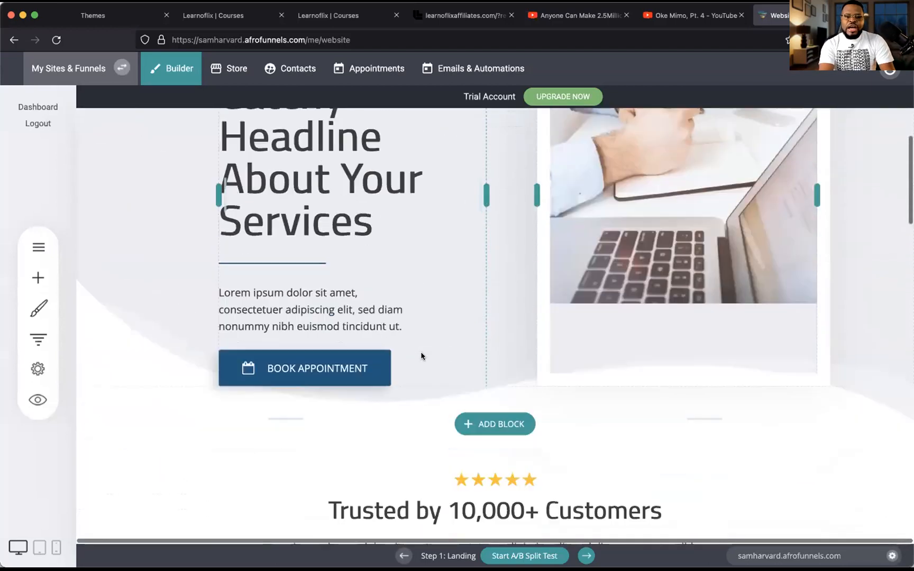
Step: Add the dark centered Hero template below the original light hero
{"action": "left_click", "coordinate": [483, 280]}
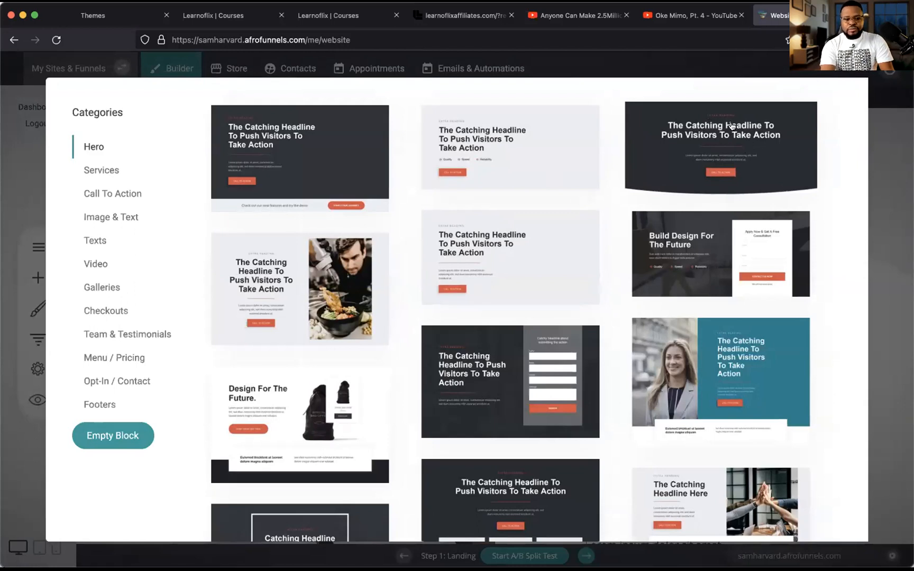
{"action": "left_click", "coordinate": [735, 139]}
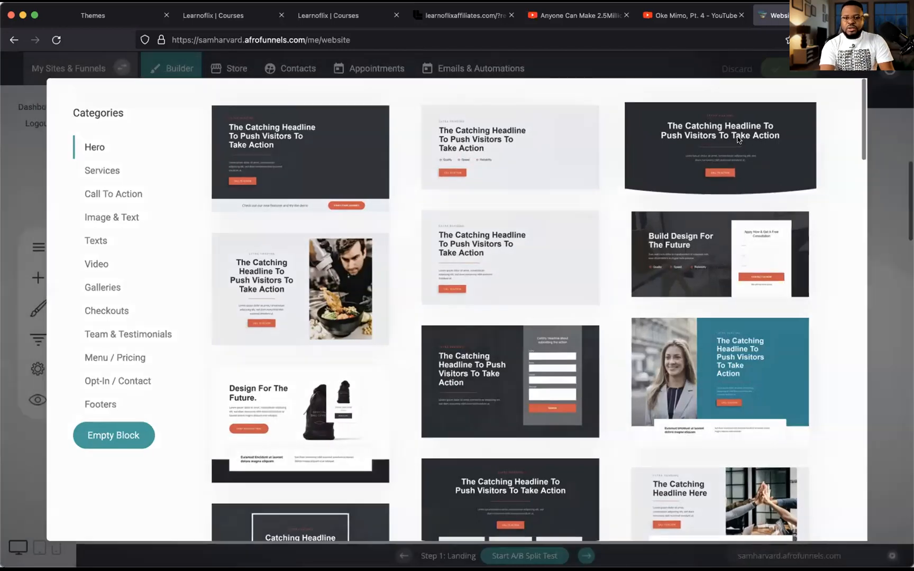
{"action": "scroll", "coordinate": [683, 414], "scroll_direction": "down", "scroll_amount": 7}
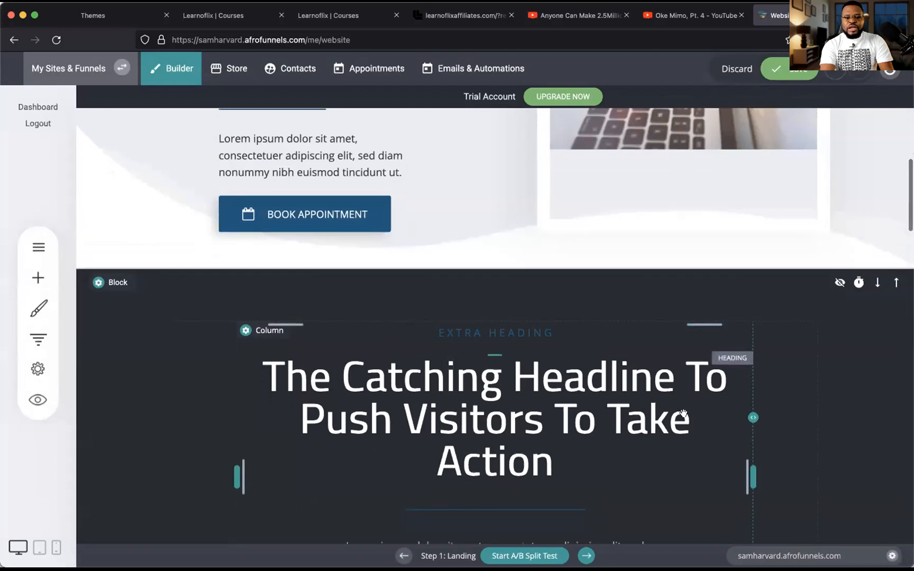
{"action": "scroll", "coordinate": [683, 413], "scroll_direction": "up", "scroll_amount": 3}
{"action": "scroll", "coordinate": [683, 413], "scroll_direction": "up", "scroll_amount": 5}
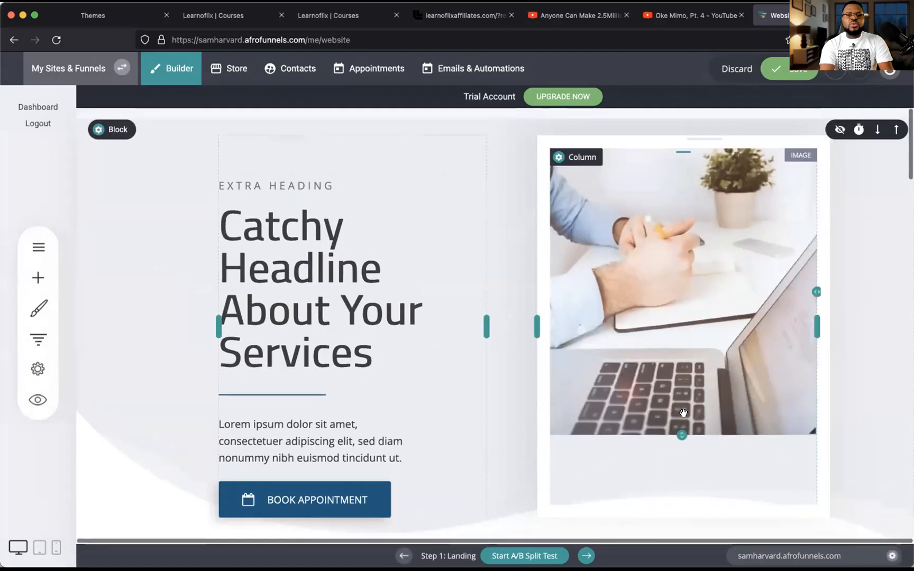
{"action": "mouse_move", "coordinate": [117, 120]}
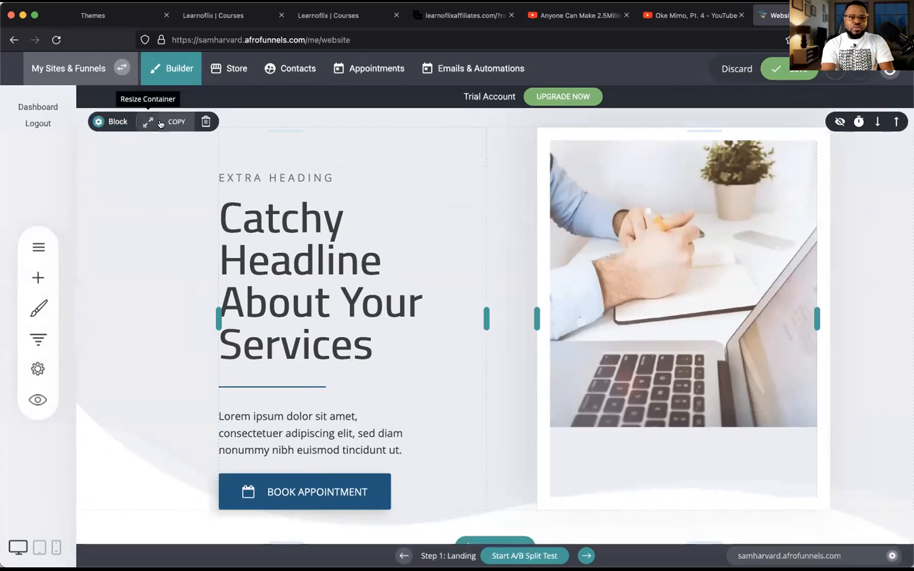
Step: Delete the original light 'Catchy Headline' hero block and confirm the removal
{"action": "left_click", "coordinate": [206, 123]}
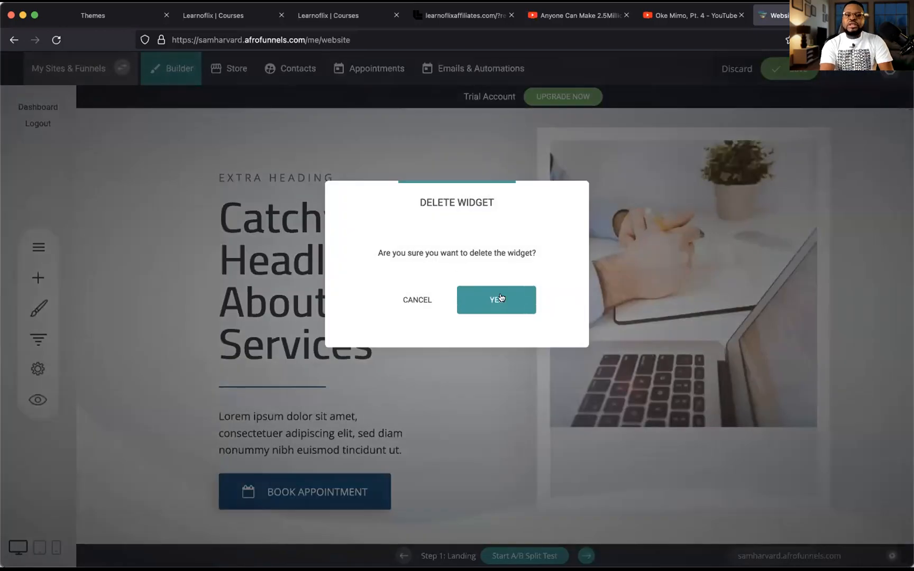
{"action": "left_click", "coordinate": [500, 298]}
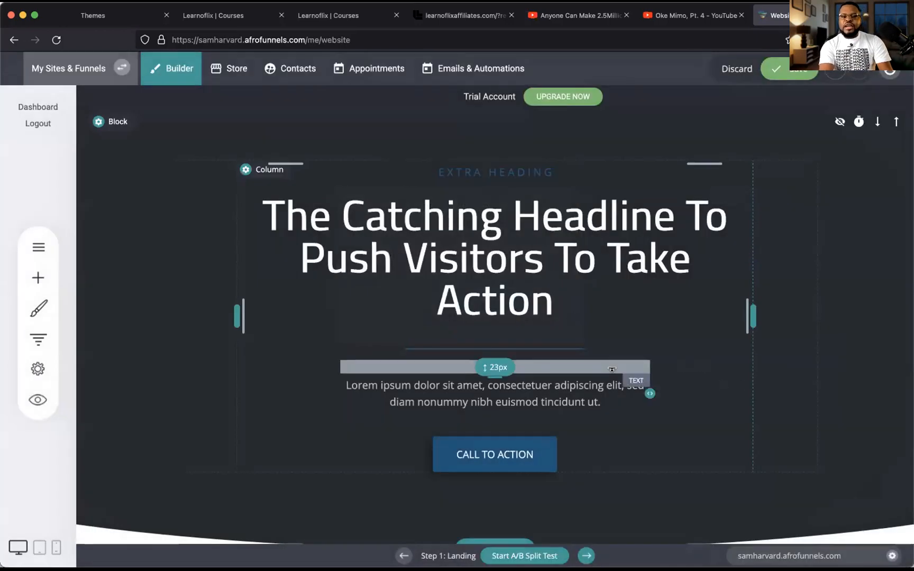
{"action": "scroll", "coordinate": [612, 370], "scroll_direction": "down", "scroll_amount": 2}
{"action": "scroll", "coordinate": [612, 370], "scroll_direction": "up", "scroll_amount": 2}
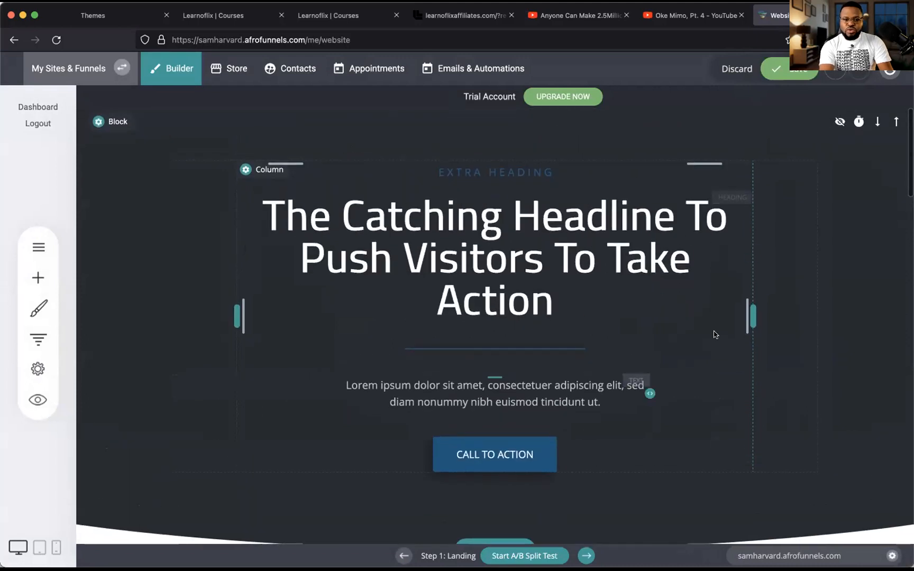
{"action": "scroll", "coordinate": [571, 386], "scroll_direction": "down", "scroll_amount": 3}
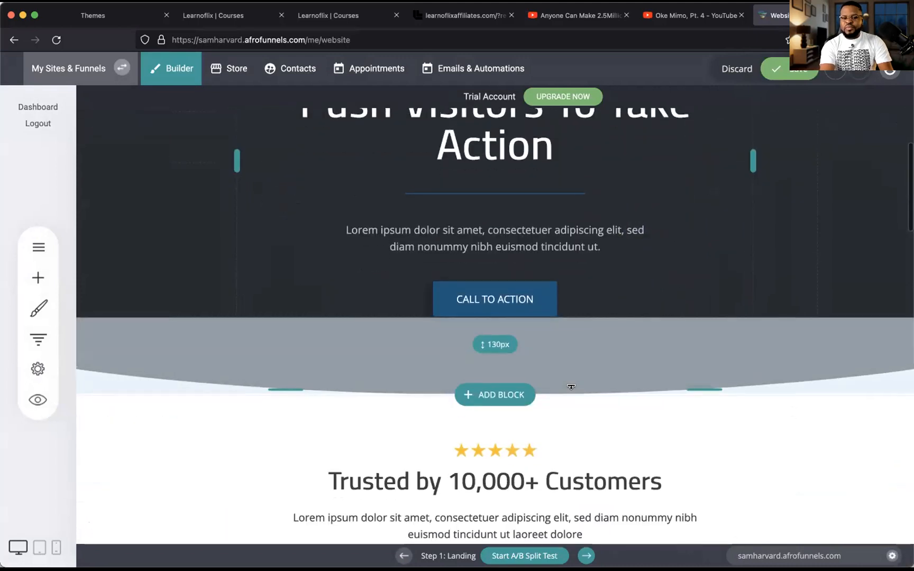
{"action": "scroll", "coordinate": [571, 386], "scroll_direction": "up", "scroll_amount": 3}
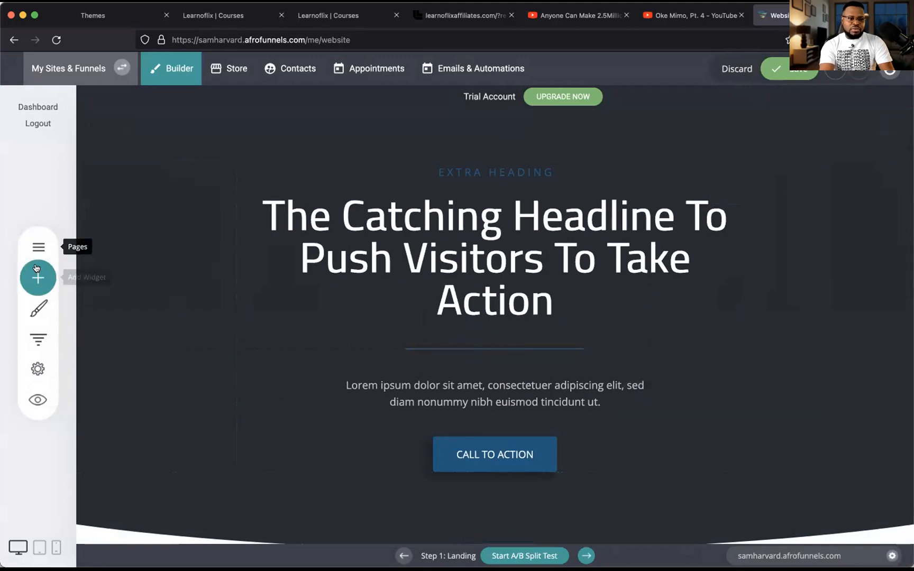
Step: Set the global Color Palette's primary colour to red #C62C2A
{"action": "left_click", "coordinate": [35, 313]}
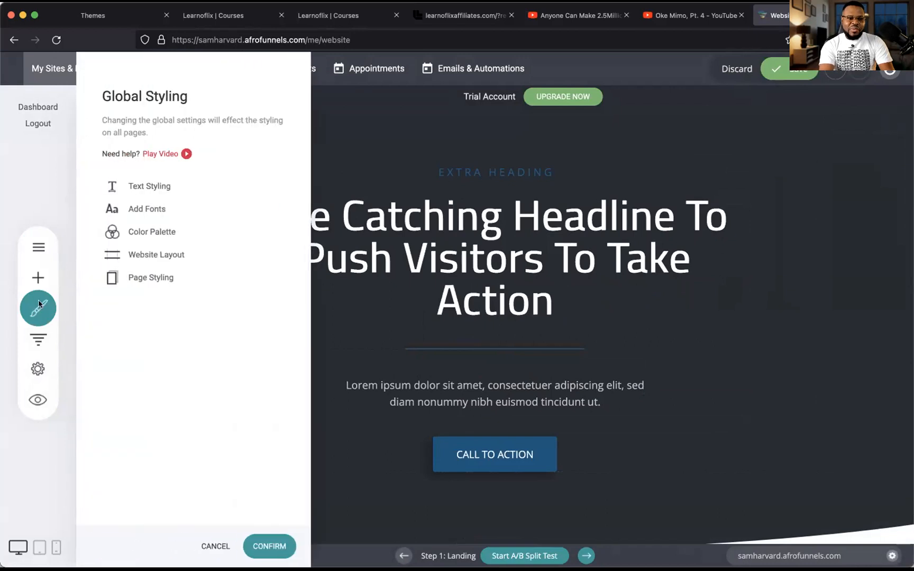
{"action": "left_click", "coordinate": [158, 232]}
{"action": "left_click", "coordinate": [113, 224]}
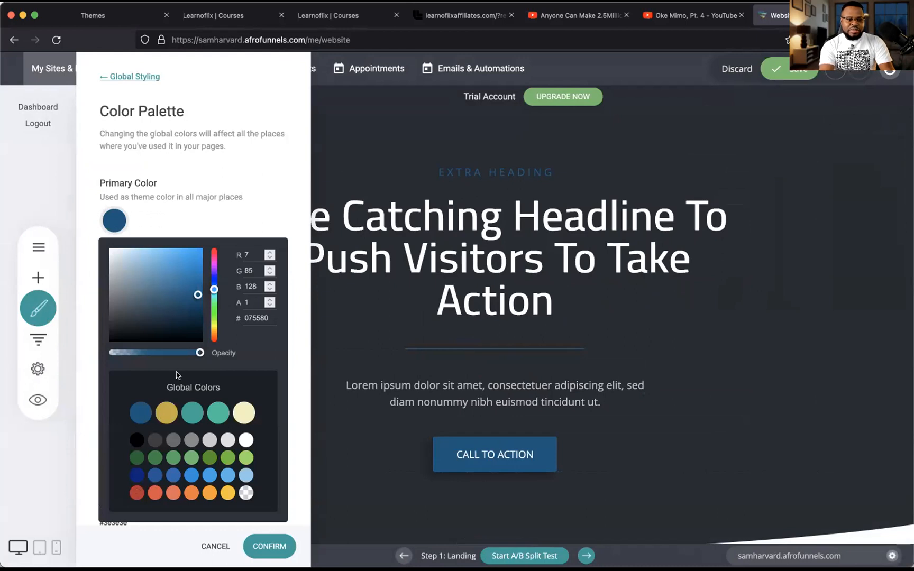
{"action": "left_click", "coordinate": [137, 492]}
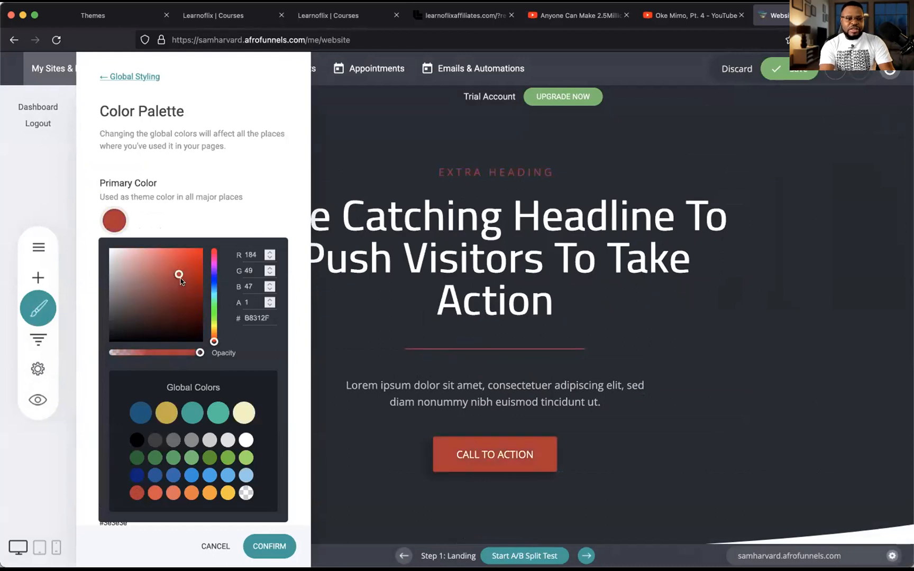
{"action": "left_click_drag", "start_coordinate": [179, 275], "coordinate": [183, 270]}
{"action": "left_click", "coordinate": [269, 545]}
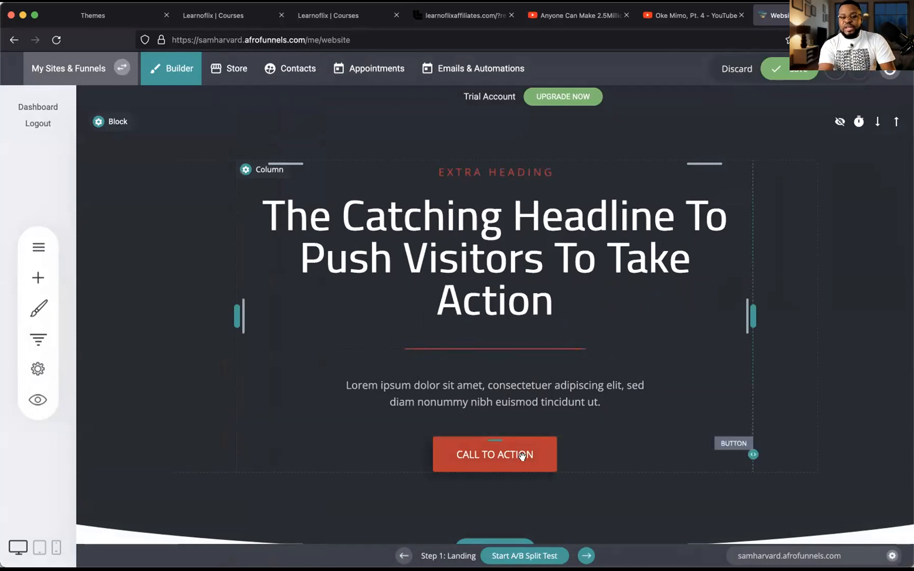
Step: Delete the tablet image Section Title block and the differentiation heading section
{"action": "scroll", "coordinate": [565, 378], "scroll_direction": "down", "scroll_amount": 8}
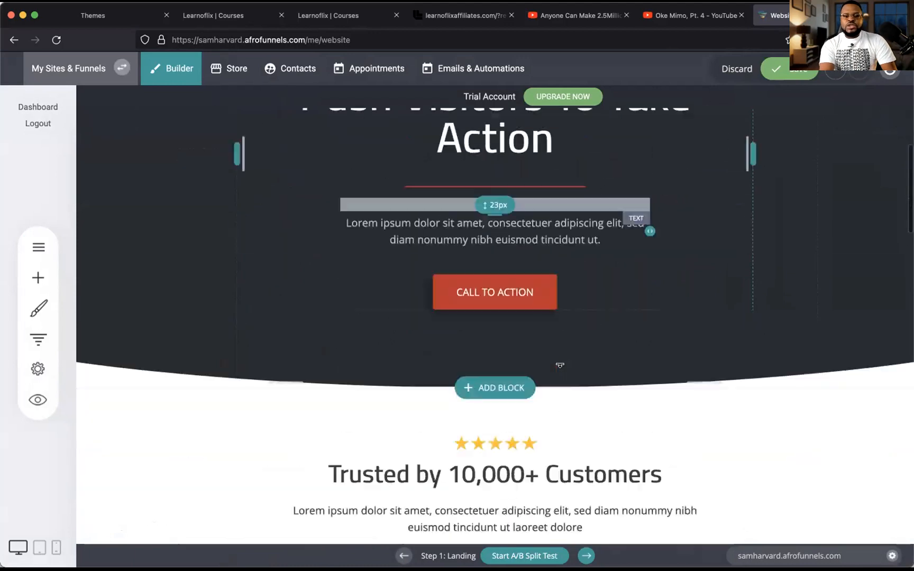
{"action": "scroll", "coordinate": [560, 365], "scroll_direction": "up", "scroll_amount": 7}
{"action": "scroll", "coordinate": [560, 365], "scroll_direction": "down", "scroll_amount": 10}
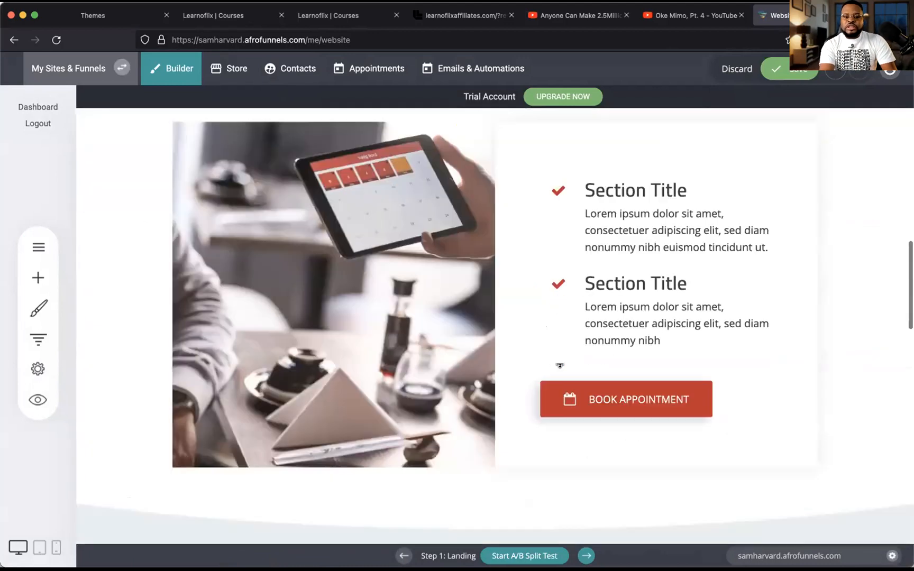
{"action": "scroll", "coordinate": [560, 365], "scroll_direction": "up", "scroll_amount": 2}
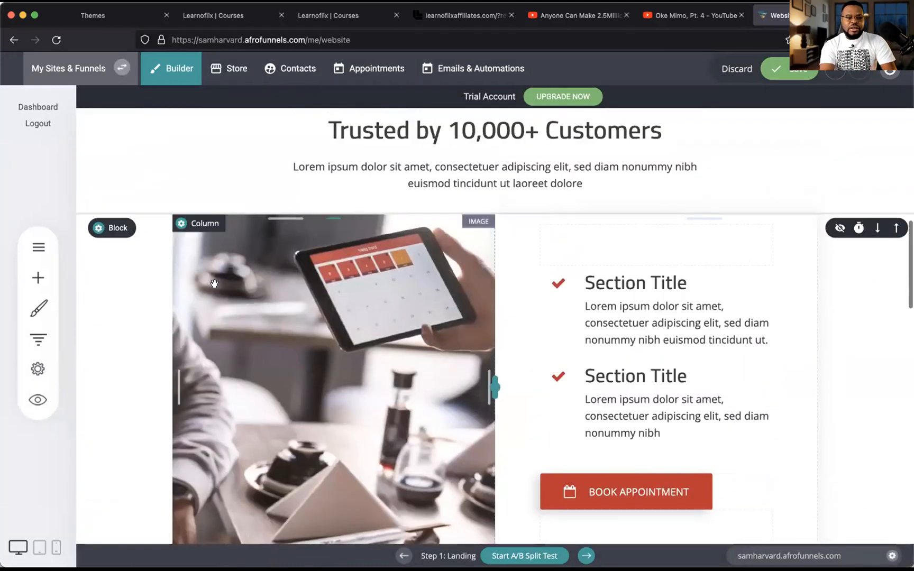
{"action": "mouse_move", "coordinate": [104, 229]}
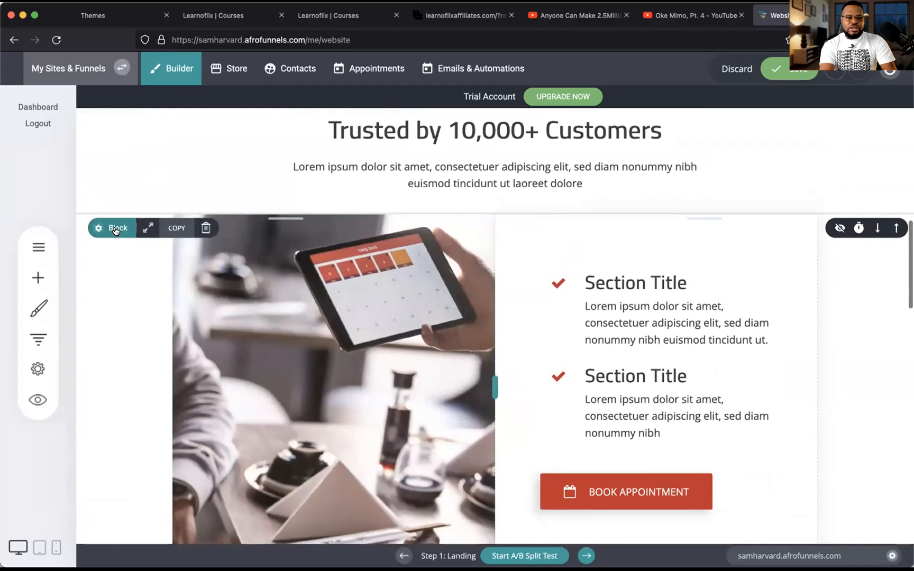
{"action": "left_click", "coordinate": [206, 229]}
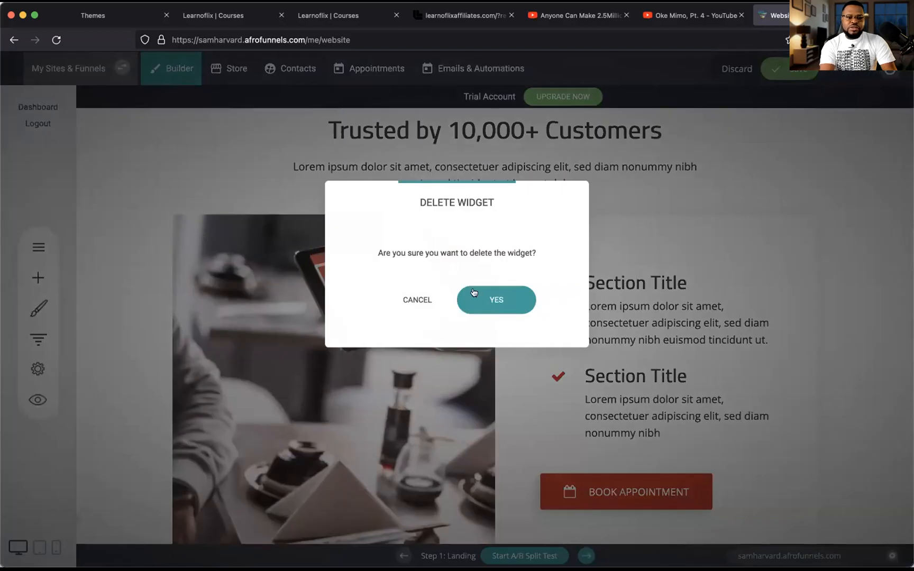
{"action": "left_click", "coordinate": [492, 300]}
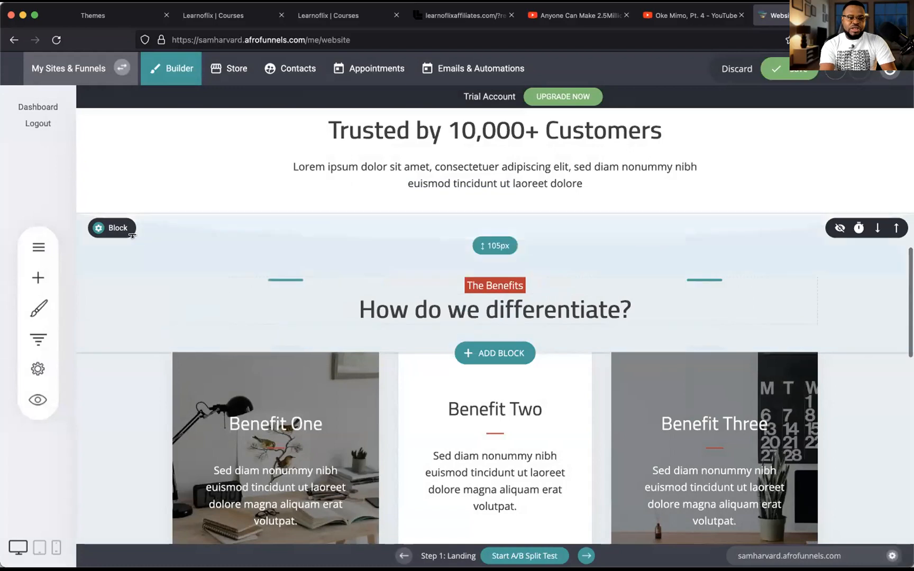
{"action": "mouse_move", "coordinate": [111, 229]}
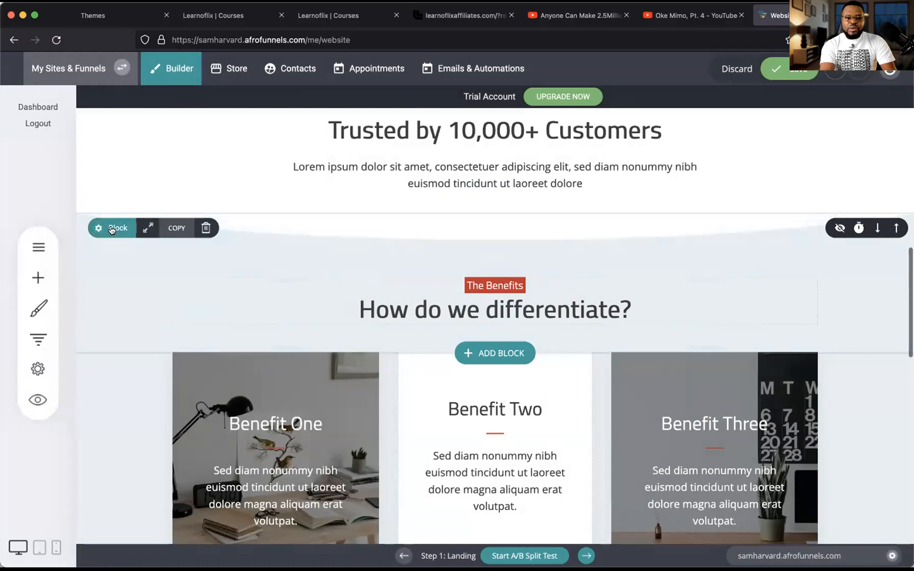
{"action": "left_click", "coordinate": [205, 231]}
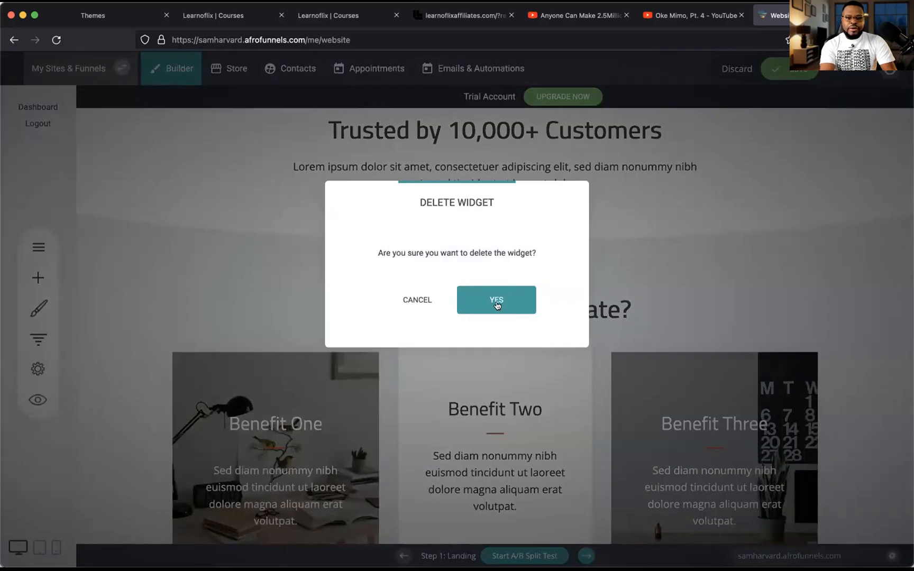
{"action": "left_click", "coordinate": [493, 301]}
Step: Delete the benefits block and the appointment booking block
{"action": "mouse_move", "coordinate": [117, 232]}
{"action": "left_click", "coordinate": [205, 229]}
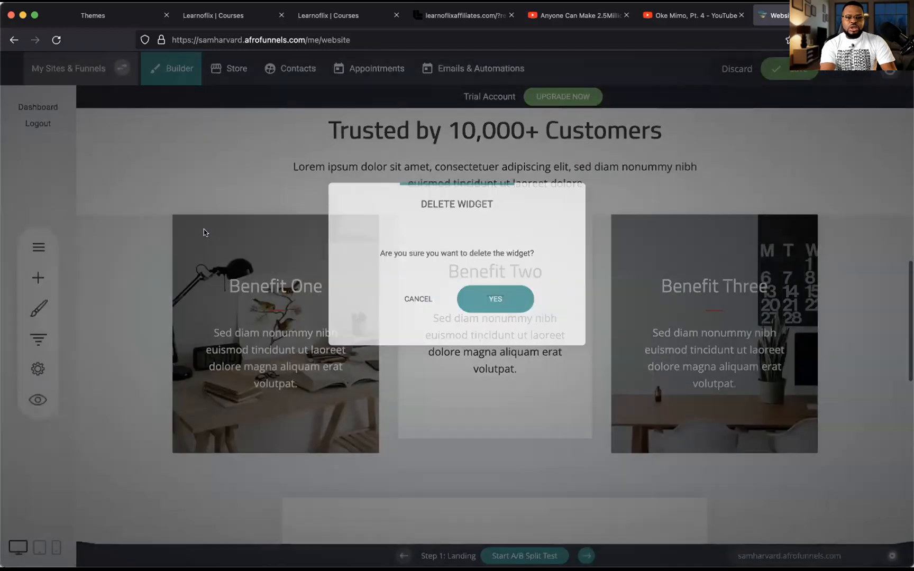
{"action": "left_click", "coordinate": [490, 299]}
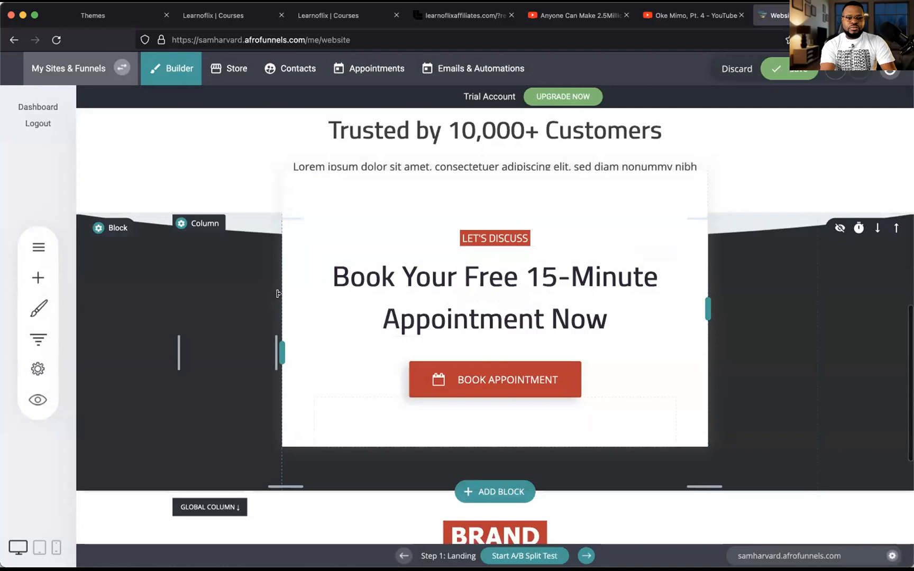
{"action": "mouse_move", "coordinate": [114, 228]}
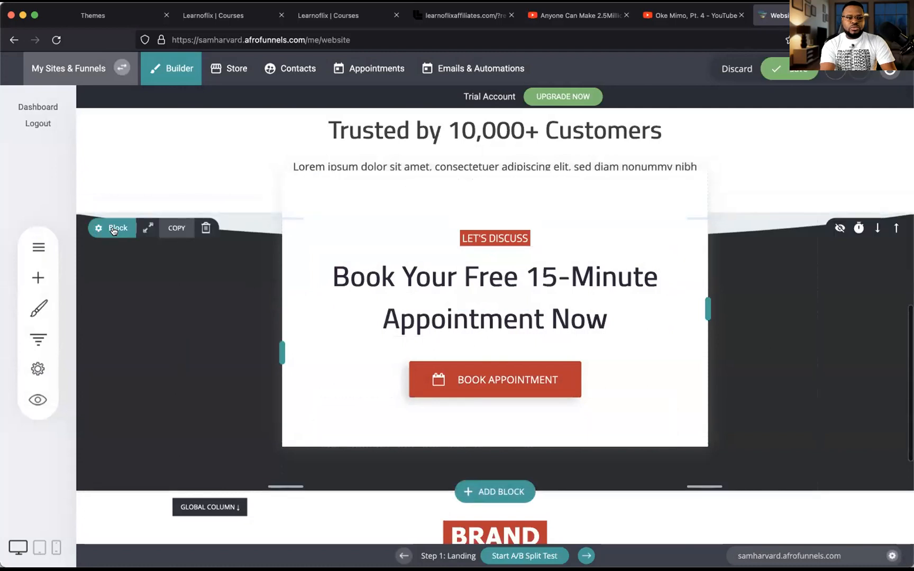
{"action": "left_click", "coordinate": [205, 228]}
{"action": "left_click", "coordinate": [489, 299]}
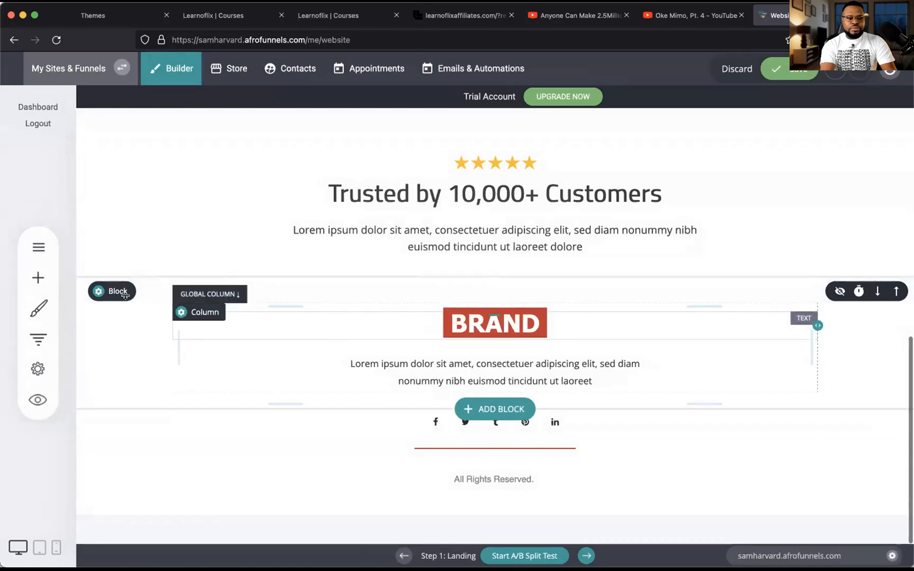
Step: Delete the BRAND block and the 'Trusted by 10,000+ Customers' block
{"action": "mouse_move", "coordinate": [125, 294]}
{"action": "left_click", "coordinate": [207, 292]}
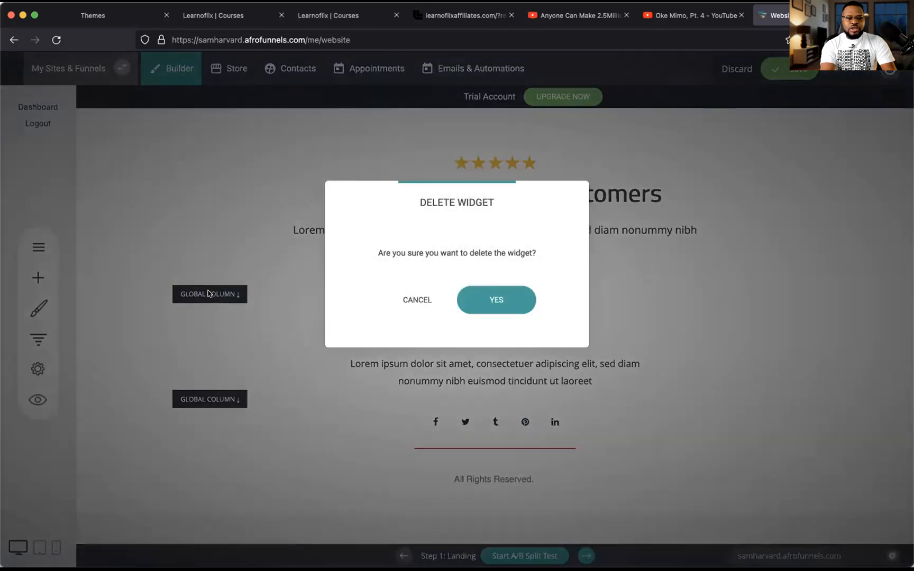
{"action": "left_click", "coordinate": [496, 300]}
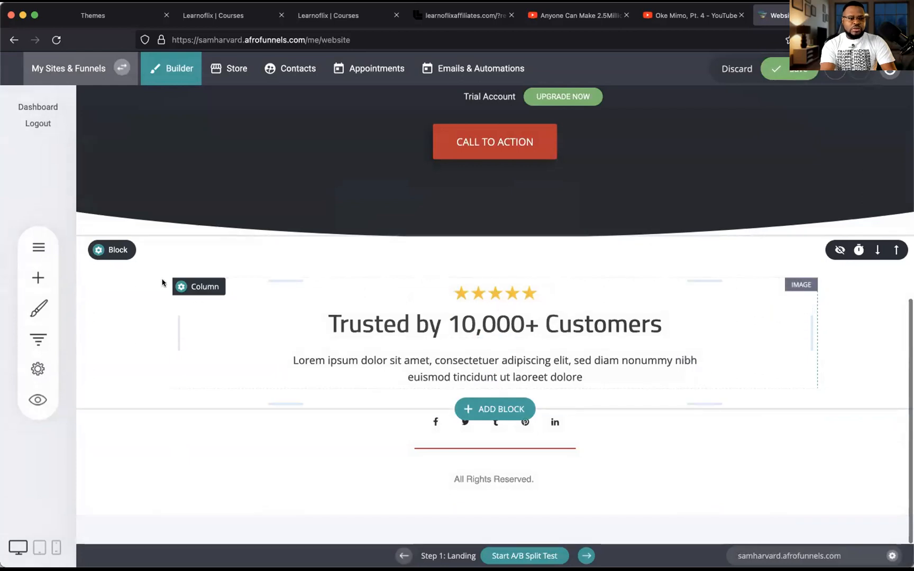
{"action": "mouse_move", "coordinate": [130, 253]}
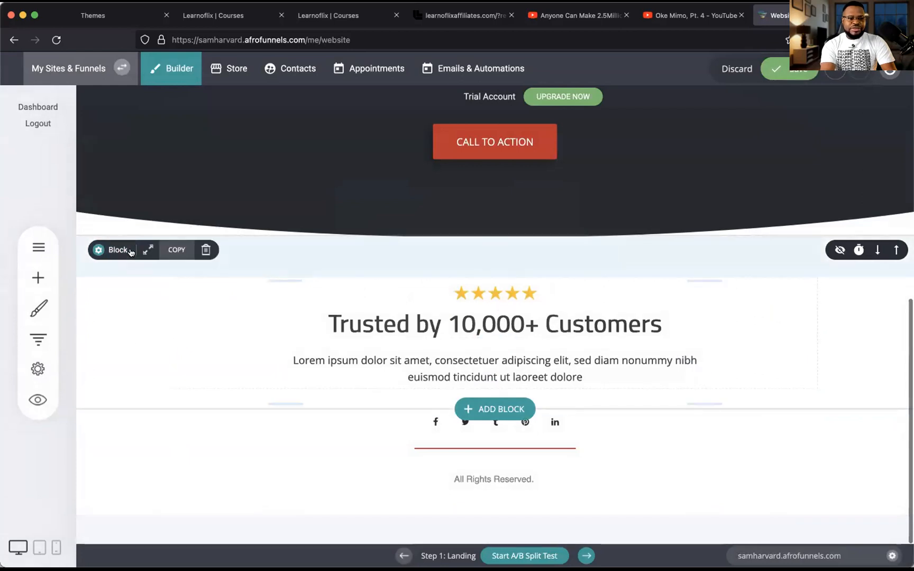
{"action": "left_click", "coordinate": [205, 250]}
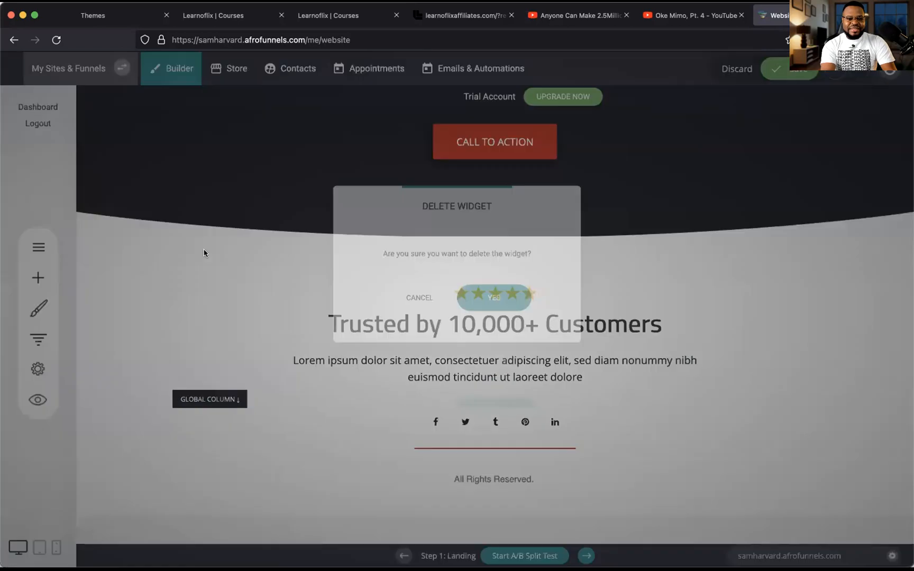
{"action": "left_click", "coordinate": [510, 297]}
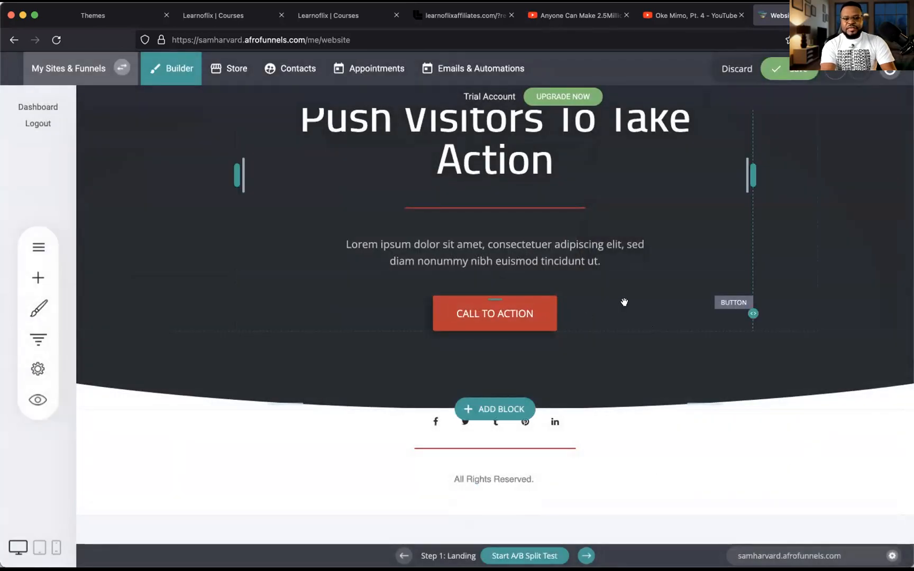
Step: Change the hero's small red extra heading to 'SPECIAL MASTERCLASS'
{"action": "scroll", "coordinate": [624, 302], "scroll_direction": "up", "scroll_amount": 3}
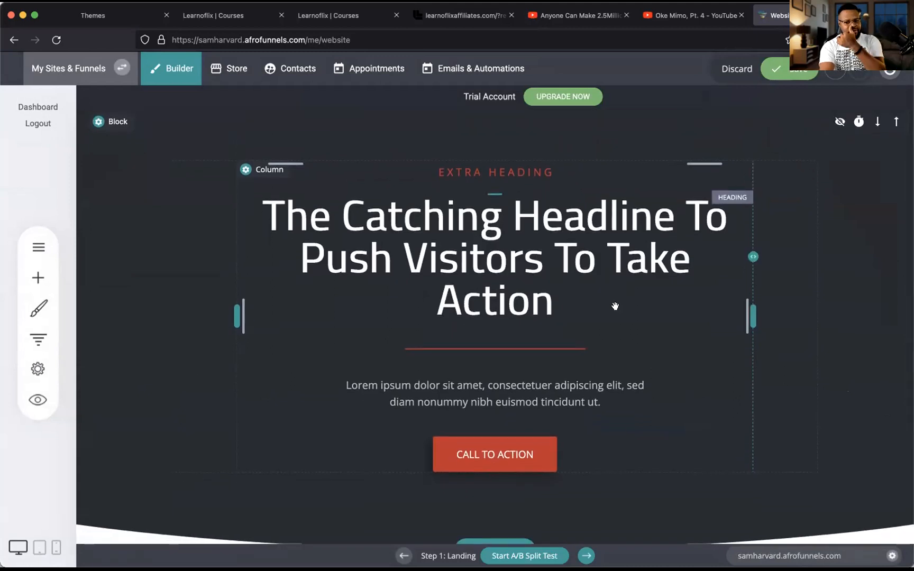
{"action": "scroll", "coordinate": [462, 418], "scroll_direction": "down", "scroll_amount": 3}
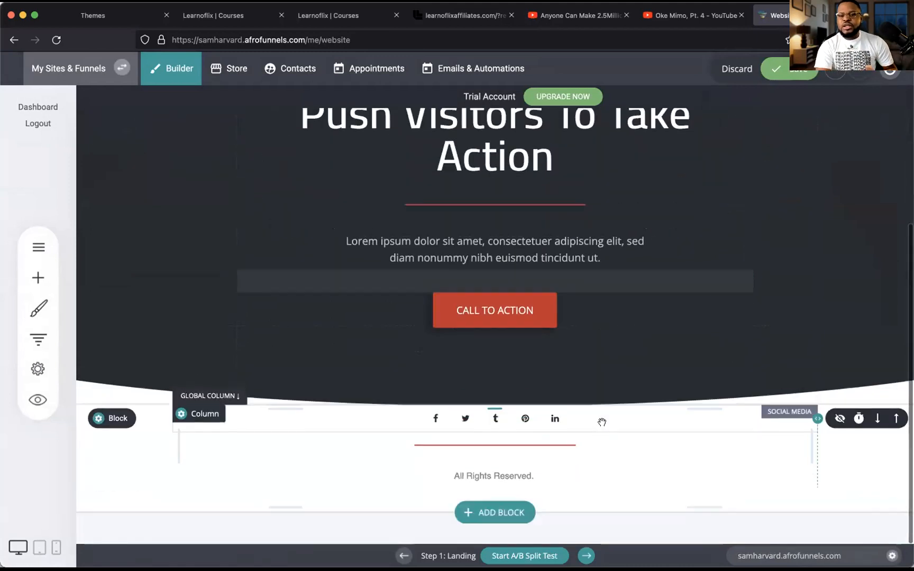
{"action": "scroll", "coordinate": [601, 421], "scroll_direction": "up", "scroll_amount": 3}
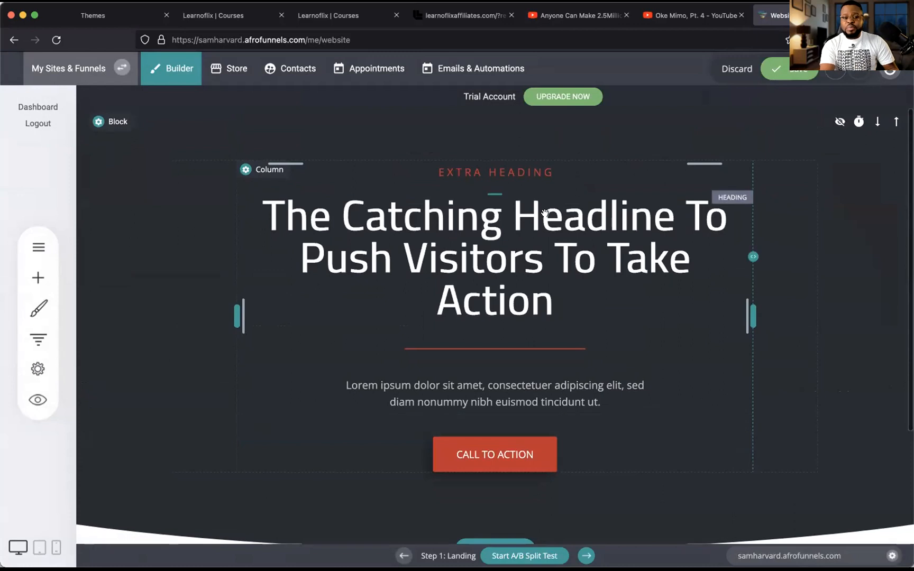
{"action": "left_click", "coordinate": [507, 171]}
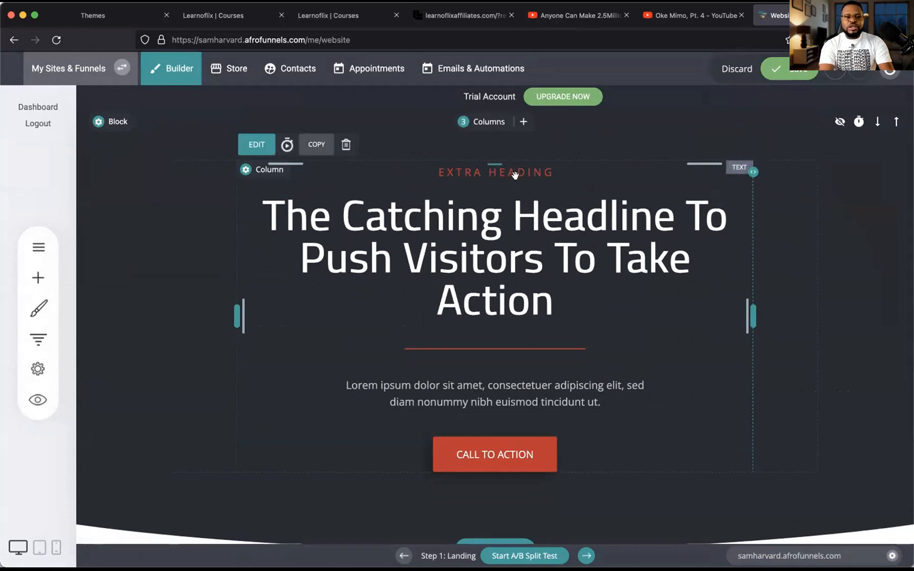
{"action": "left_click", "coordinate": [514, 174]}
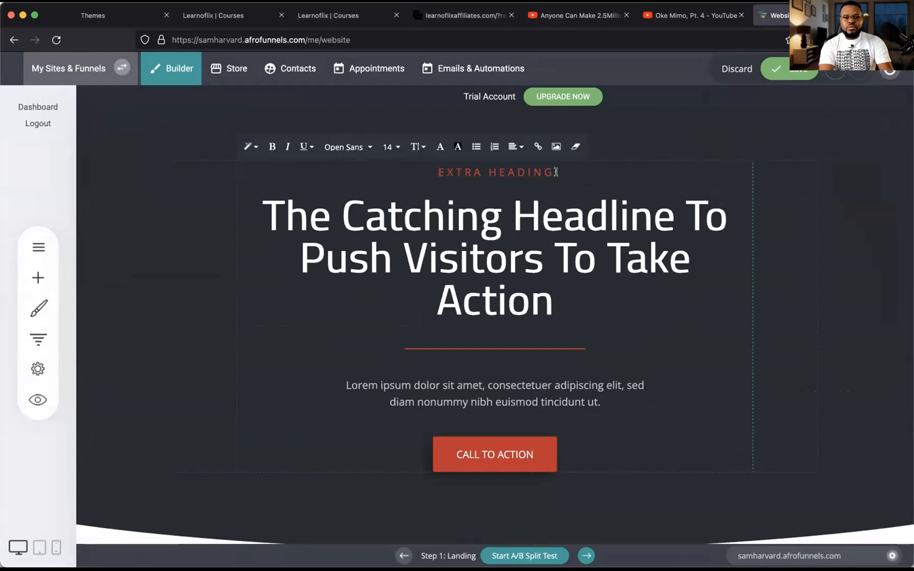
{"action": "left_click_drag", "start_coordinate": [553, 172], "coordinate": [435, 171]}
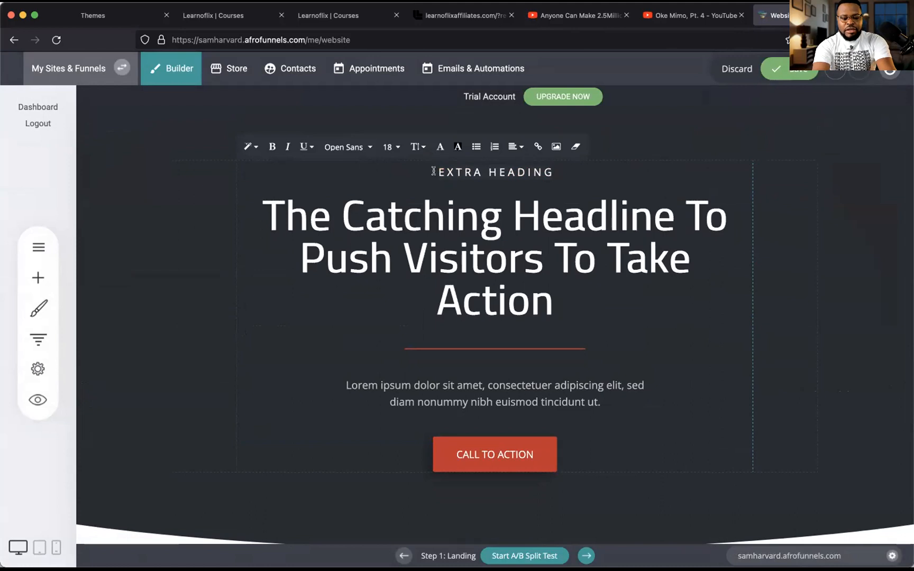
{"action": "type", "text": "S"}
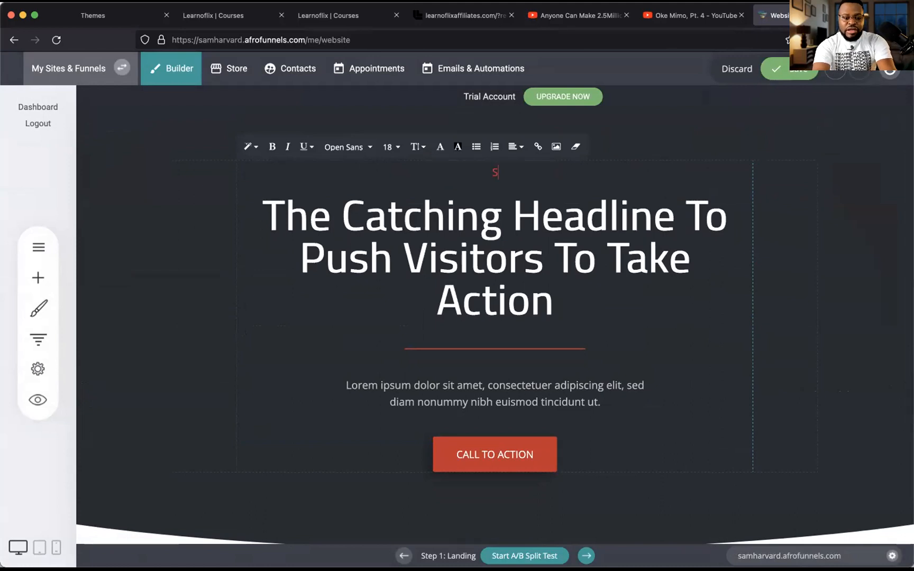
{"action": "type", "text": "PECIAL MAST"}
{"action": "type", "text": "ER"}
{"action": "type", "text": "CA"}
{"action": "type", "text": "LASS"}
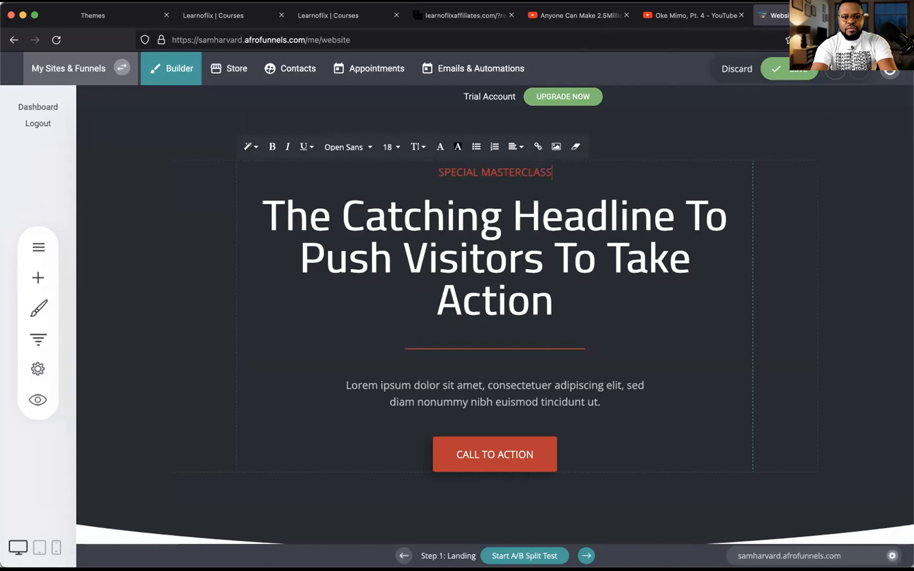
Step: Replace the headline with 'HOW TO BUILD A MILLION DOLLAR BUSINESS IN 12MONTH'
{"action": "left_click", "coordinate": [487, 251]}
{"action": "left_click_drag", "start_coordinate": [552, 301], "coordinate": [265, 212]}
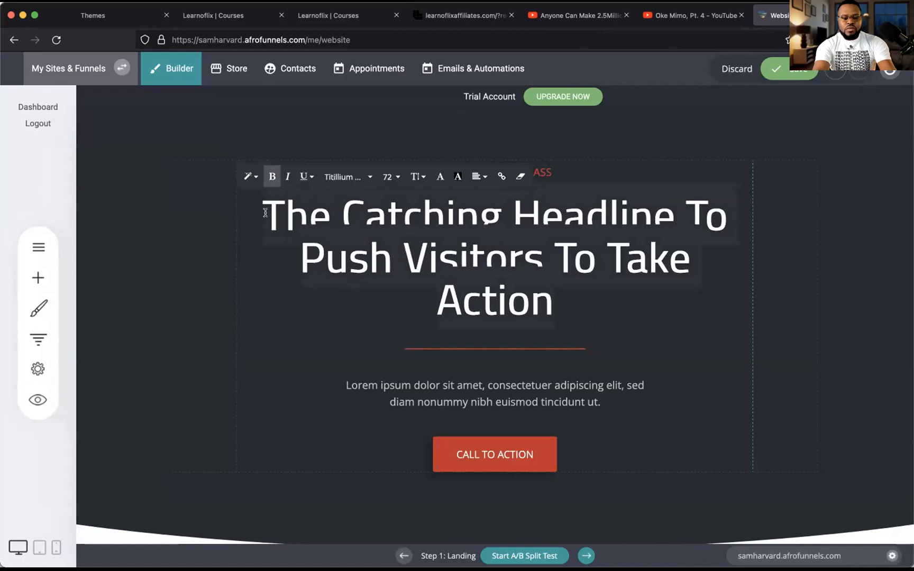
{"action": "type", "text": "HOW TO BUILD A "}
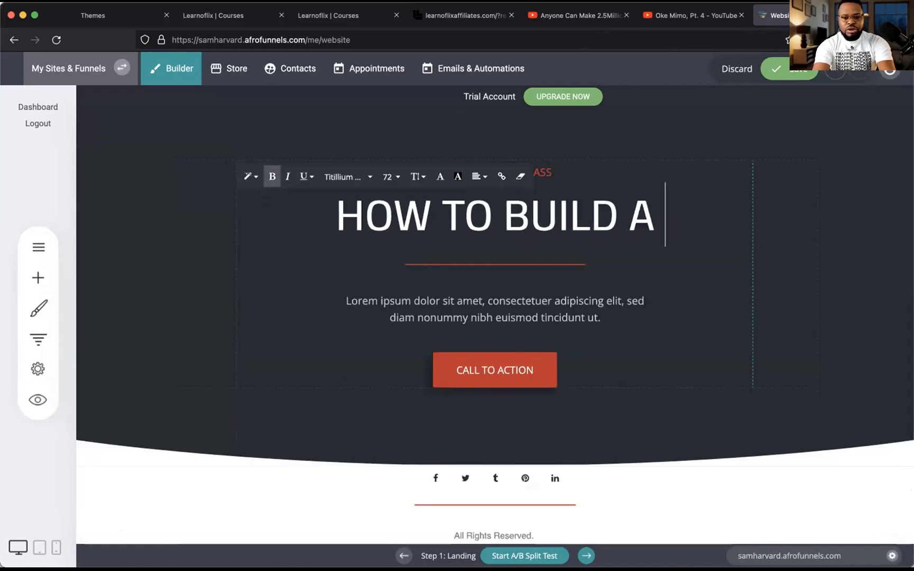
{"action": "type", "text": "MILLIO"}
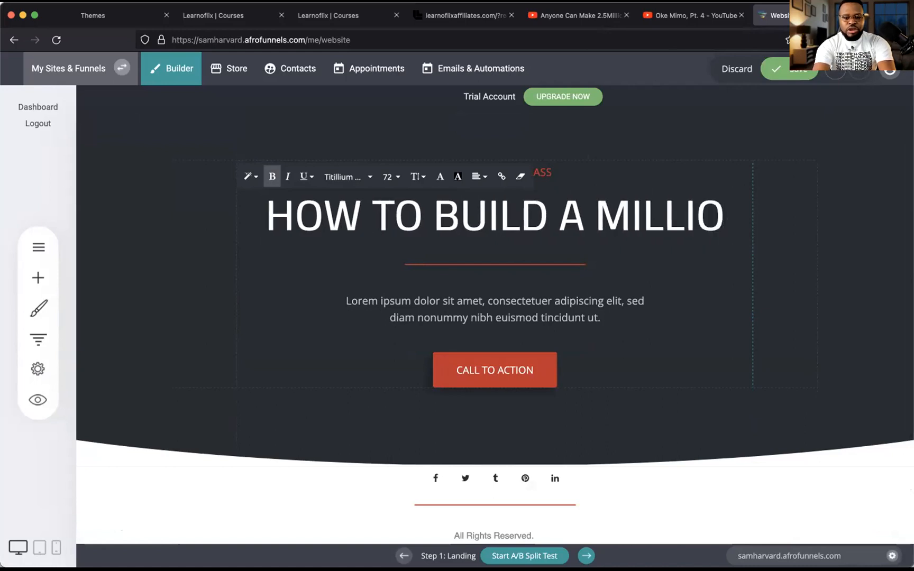
{"action": "type", "text": "N DOALL"}
{"action": "key", "text": "BackSpace"}
{"action": "key", "text": "BackSpace"}
{"action": "key", "text": "BackSpace"}
{"action": "key", "text": "BackSpace"}
{"action": "type", "text": "OLLAR"}
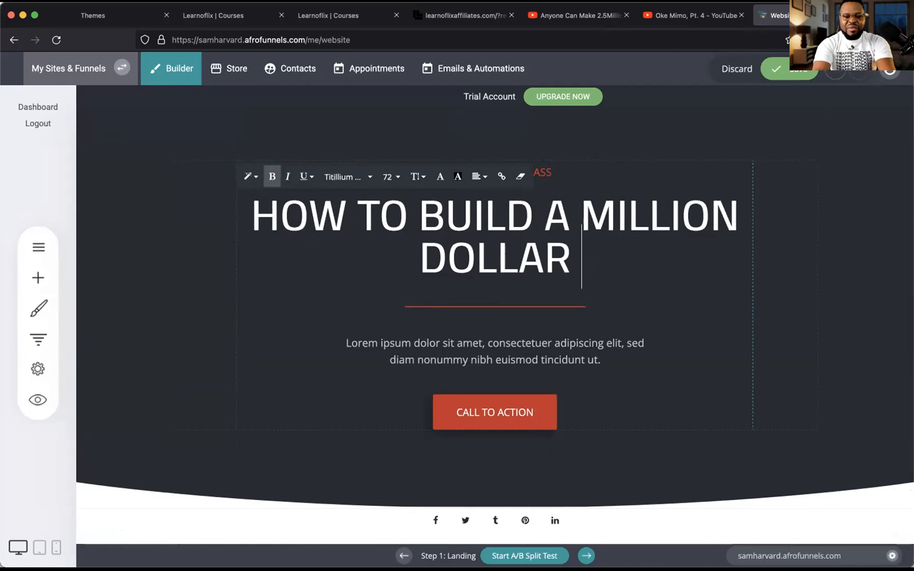
{"action": "type", "text": "BU"}
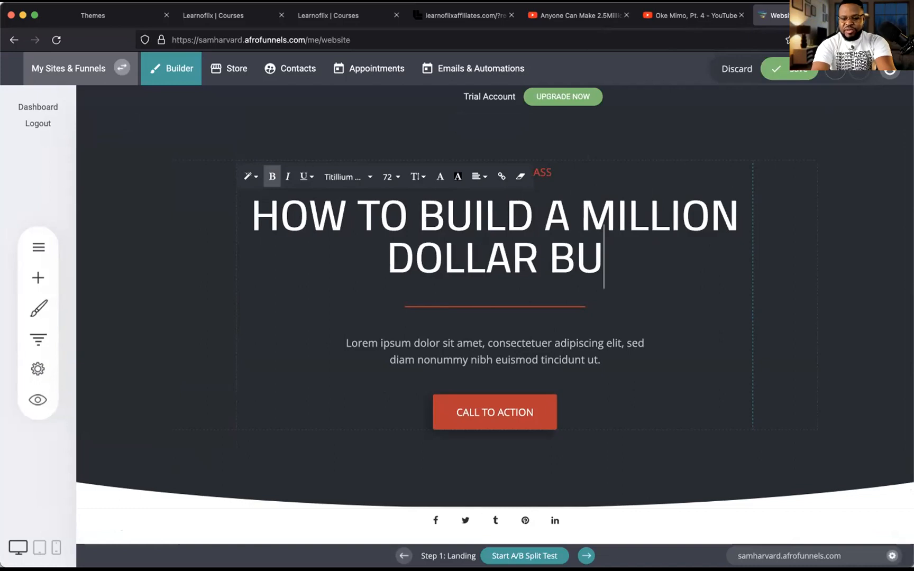
{"action": "type", "text": "SINESS"}
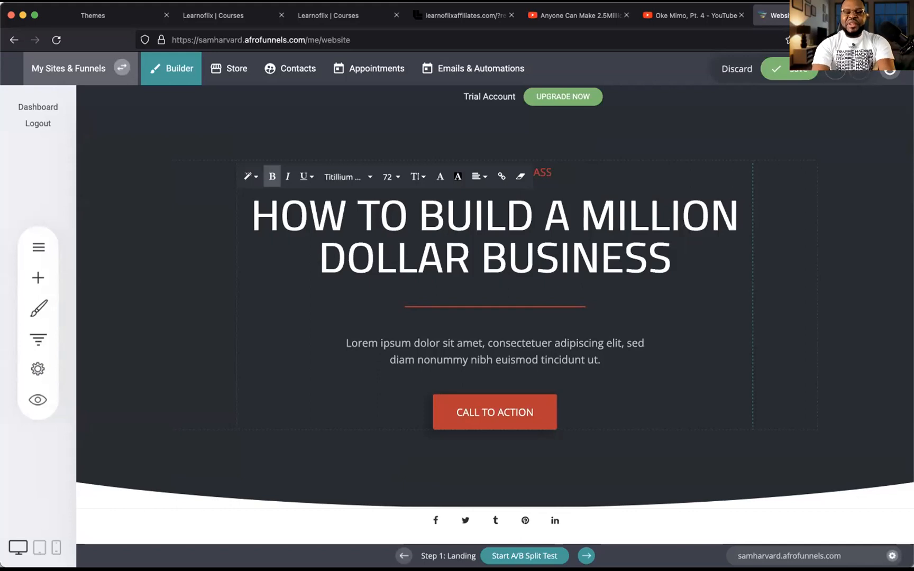
{"action": "type", "text": "IN"}
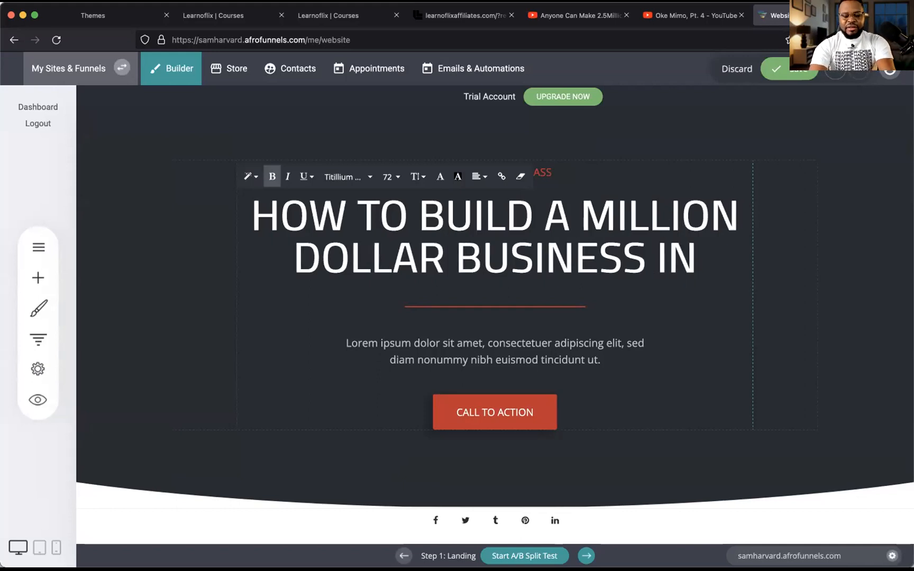
{"action": "type", "text": " 12MONTH"}
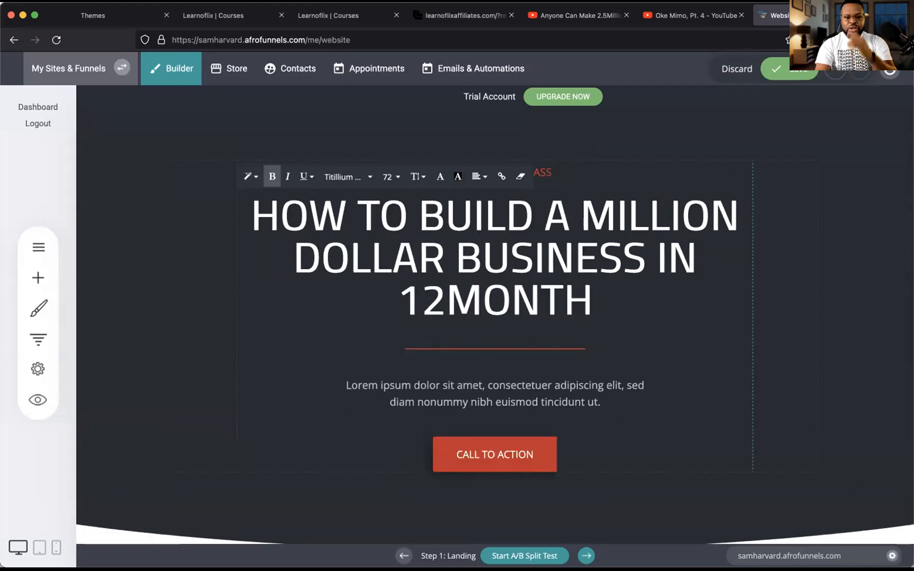
{"action": "left_click", "coordinate": [557, 385]}
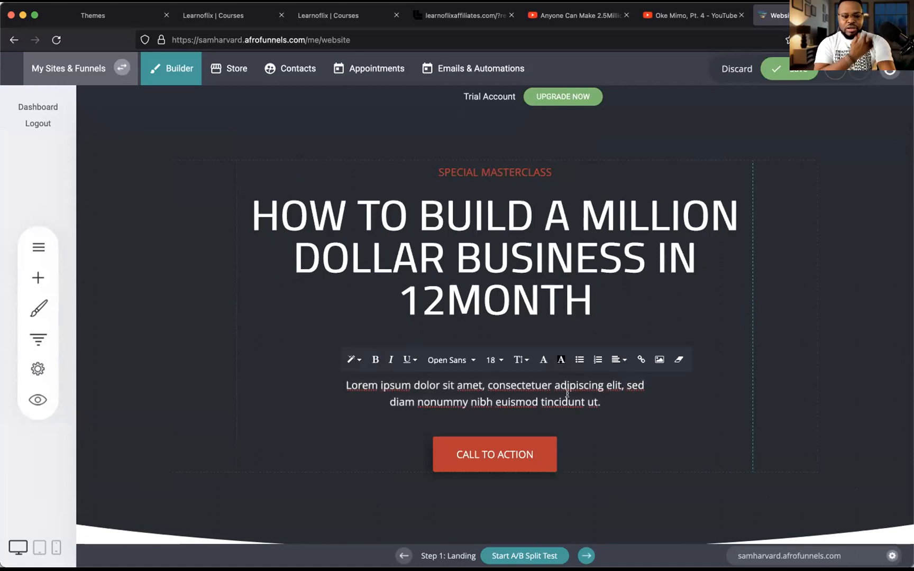
Step: Clear the placeholder paragraph and make the headline end in '12MONTHs'
{"action": "key", "text": "ctrl+a"}
{"action": "key", "text": "BackSpace"}
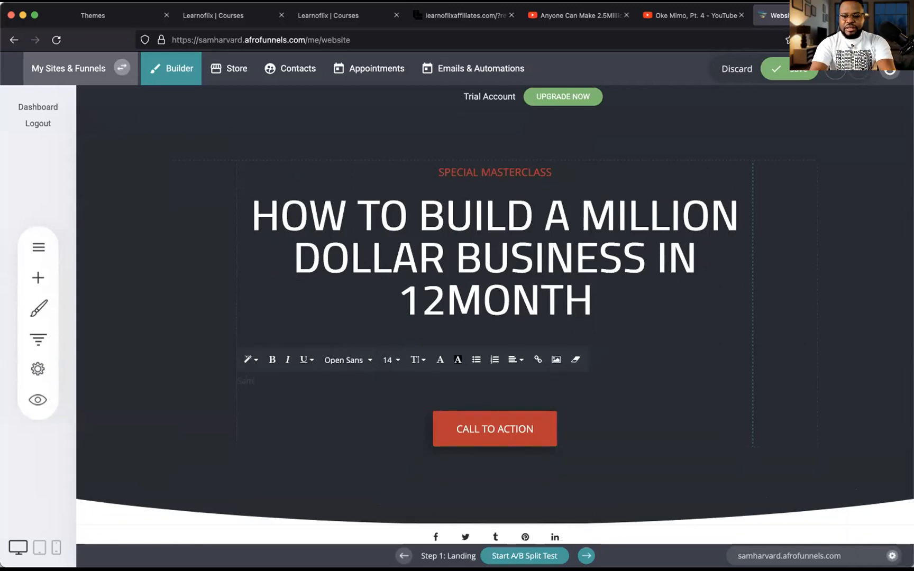
{"action": "left_click", "coordinate": [592, 302]}
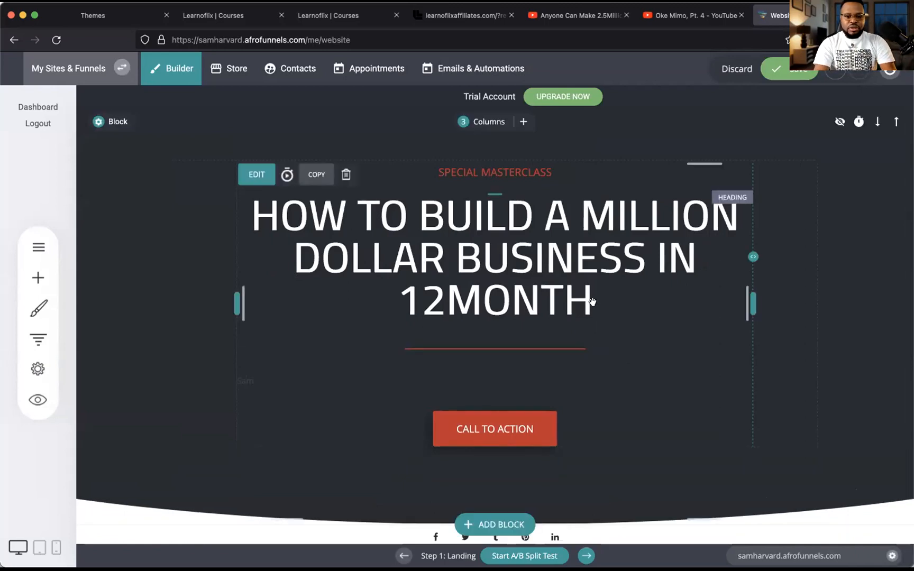
{"action": "left_click", "coordinate": [592, 302]}
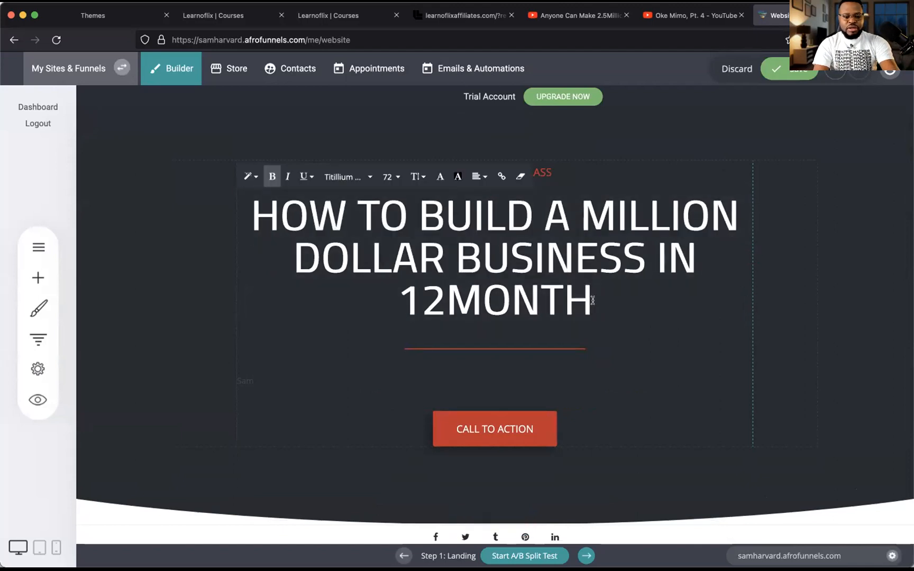
{"action": "type", "text": "s"}
Step: Set the text colour of the line under the headline to near-white
{"action": "left_click", "coordinate": [356, 379]}
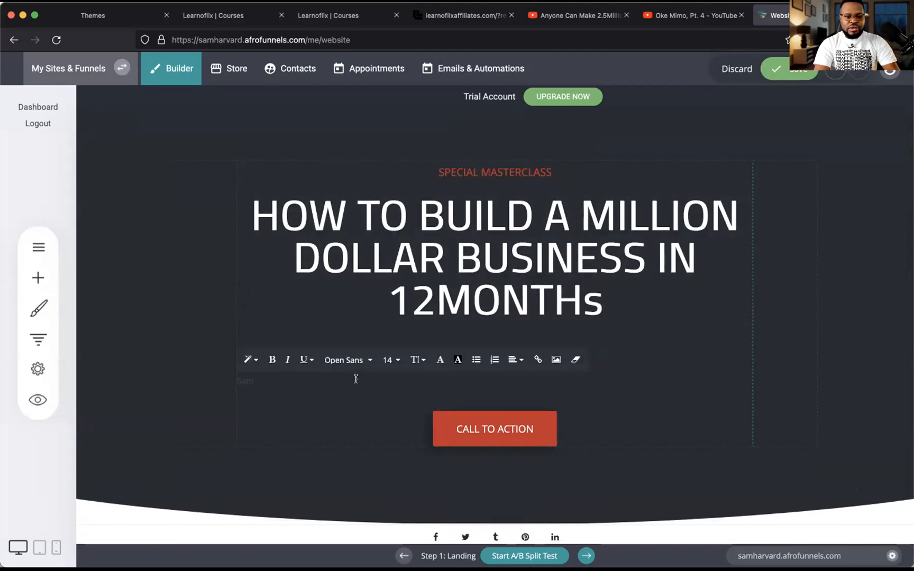
{"action": "left_click", "coordinate": [438, 360]}
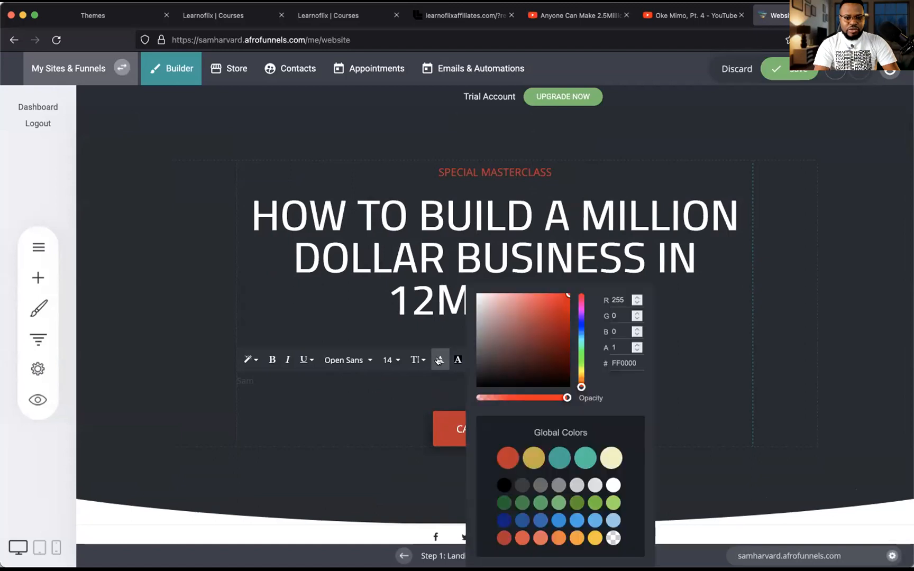
{"action": "left_click", "coordinate": [476, 299]}
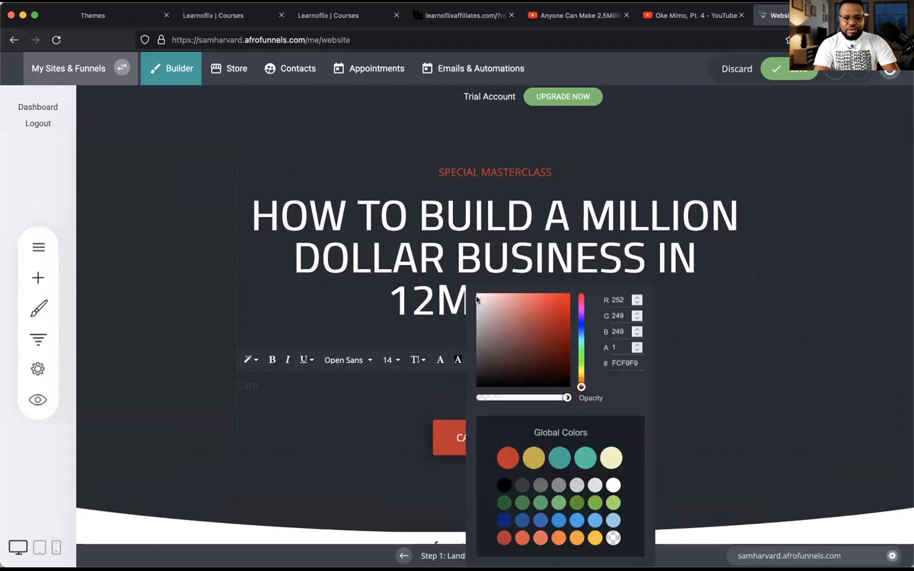
{"action": "left_click", "coordinate": [286, 393]}
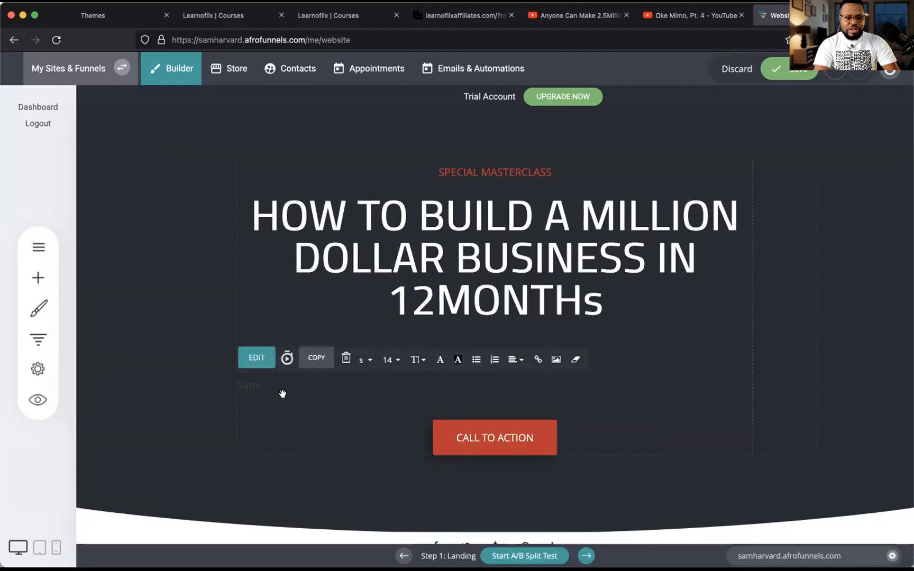
Step: Type the subtext about the 7 steps framework that made $1million twice in 12 Months
{"action": "left_click", "coordinate": [273, 389]}
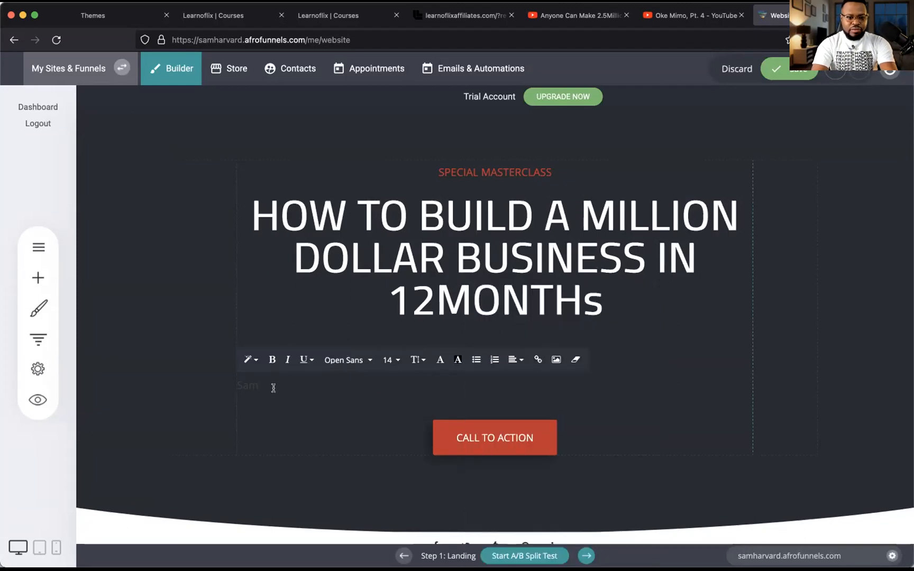
{"action": "type", "text": "h"}
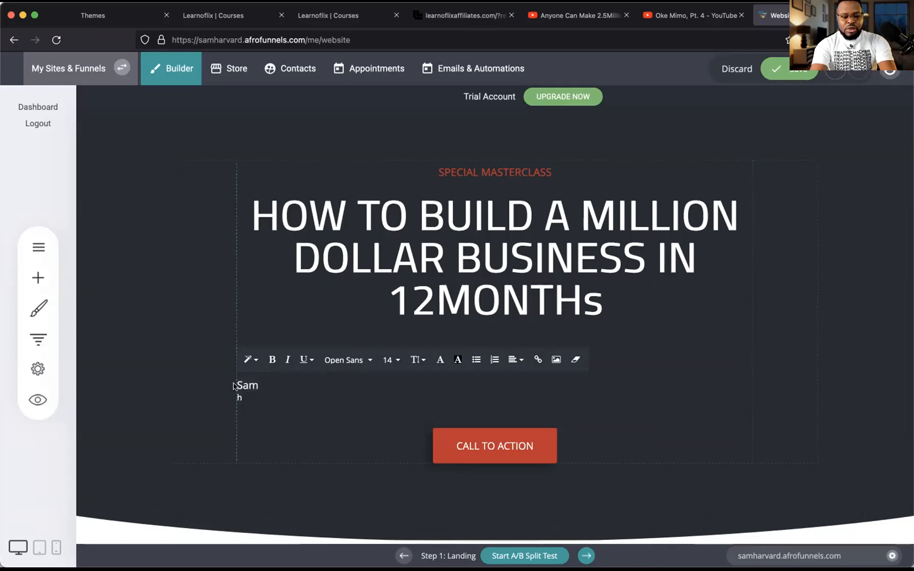
{"action": "type", "text": "Sa"}
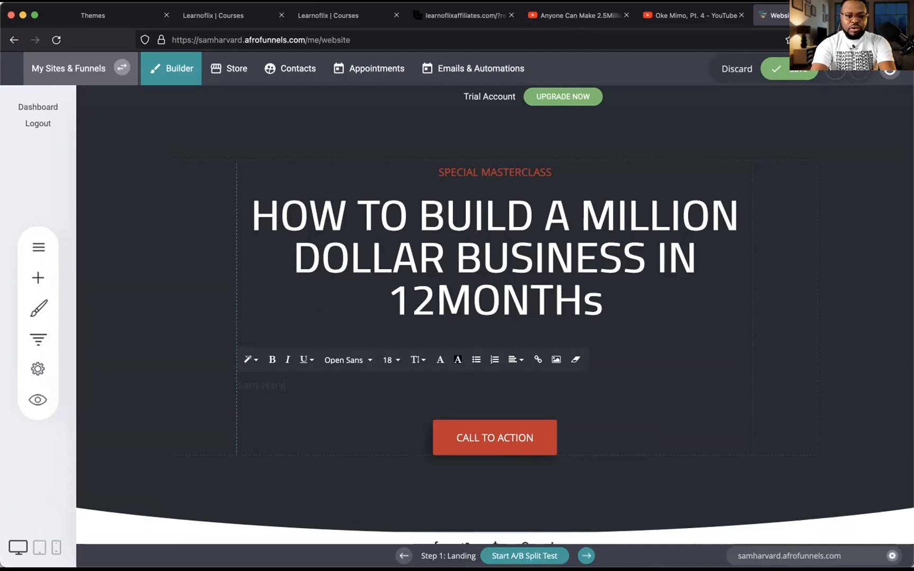
{"action": "key", "text": "BackSpace"}
{"action": "key", "text": "BackSpace"}
{"action": "key", "text": "BackSpace"}
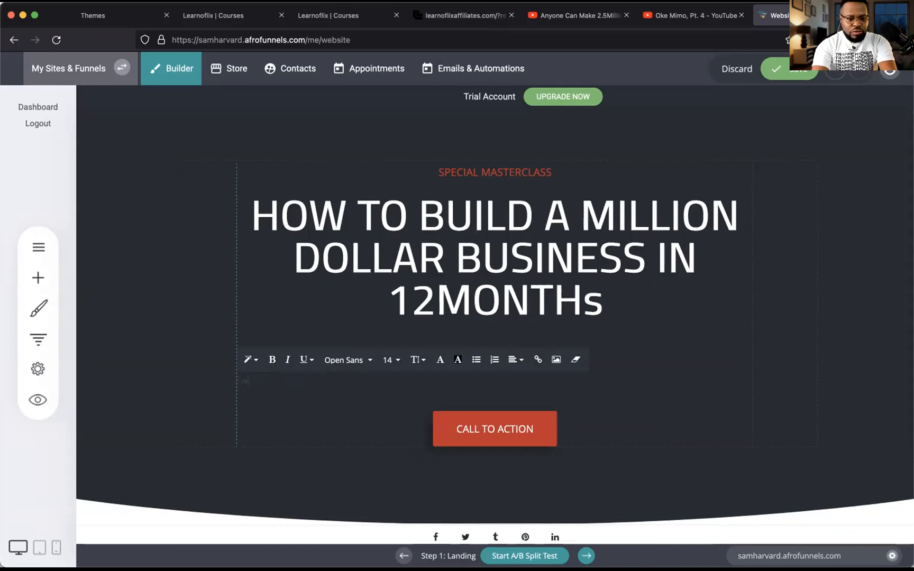
{"action": "type", "text": "will be showing you exactly my 7 steps"}
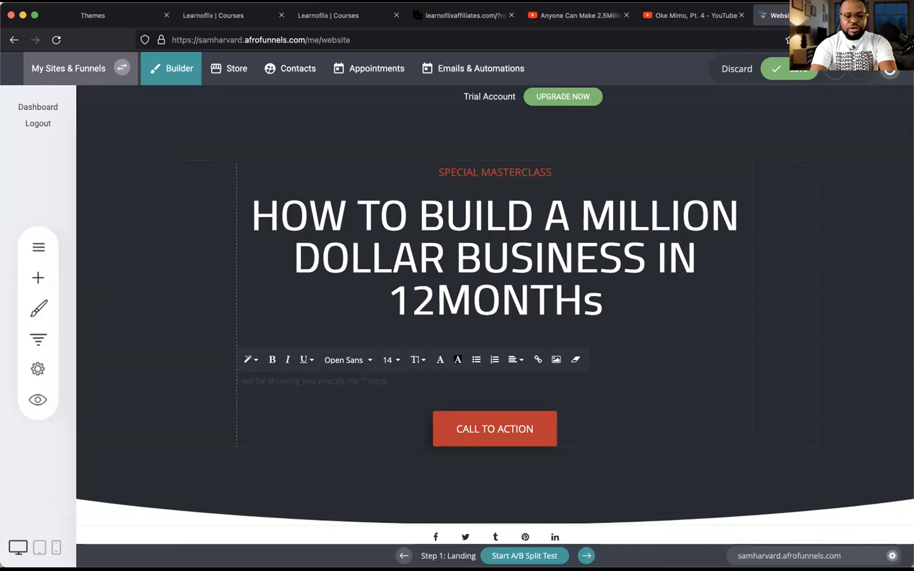
{"action": "type", "text": "ework that ma"}
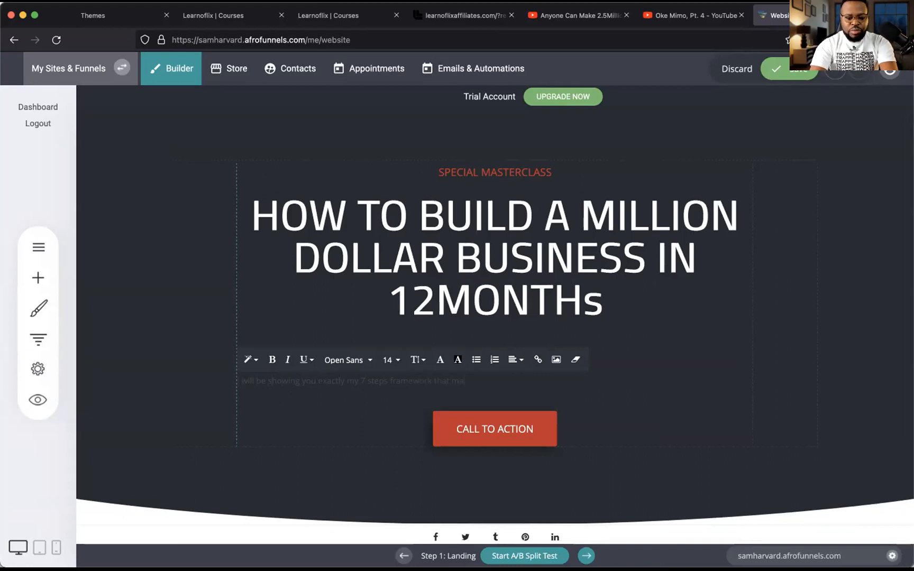
{"action": "type", "text": "de me"}
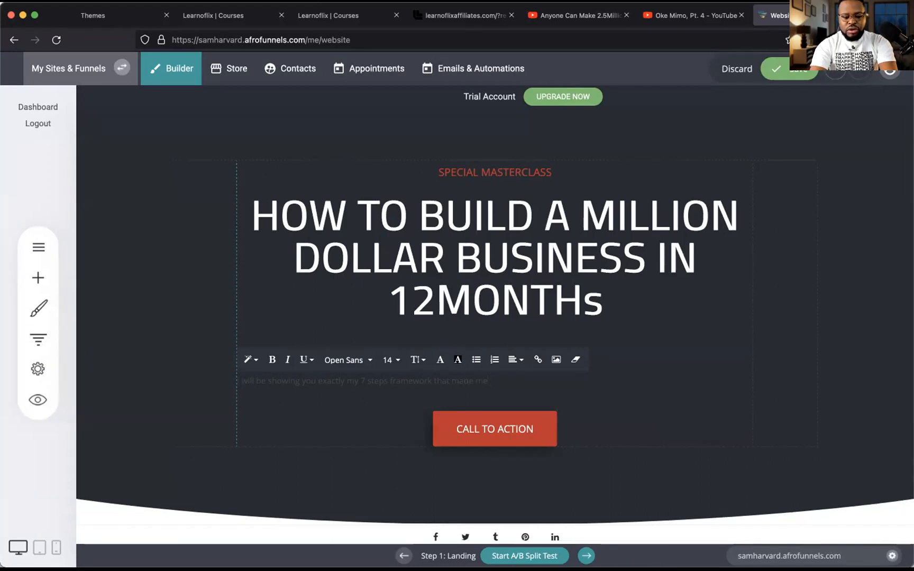
{"action": "type", "text": " $1mill"}
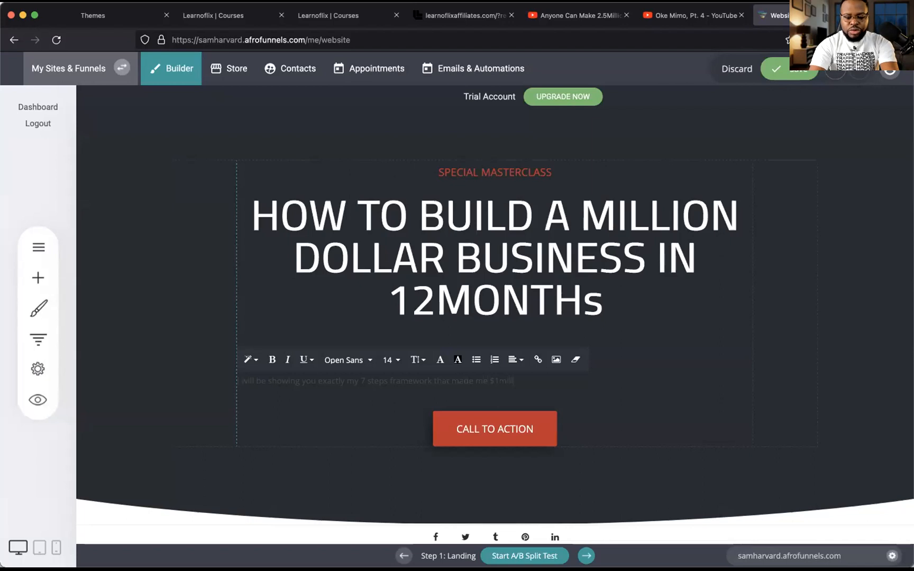
{"action": "type", "text": "ion"}
{"action": "key", "text": "Return"}
{"action": "type", "text": "since i"}
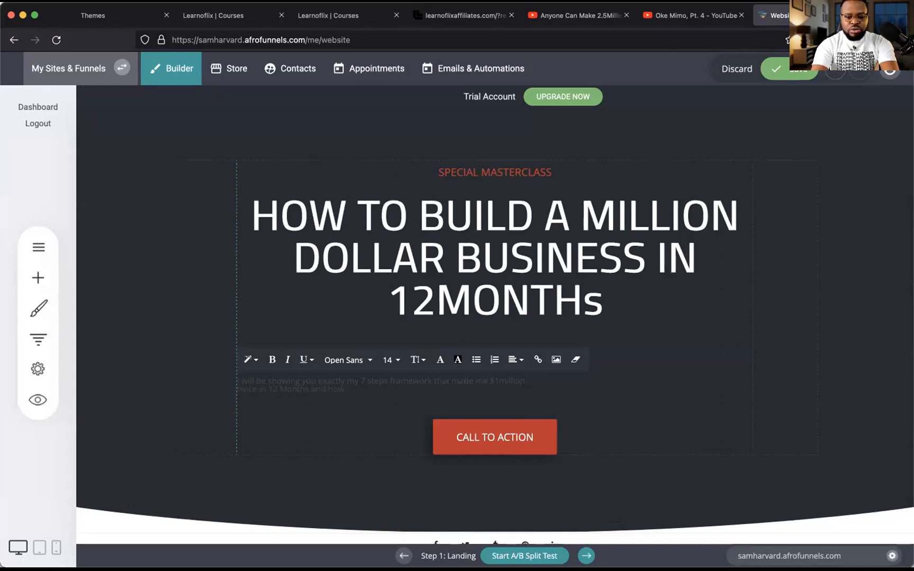
{"action": "type", "text": "u can copy my strategies fo"}
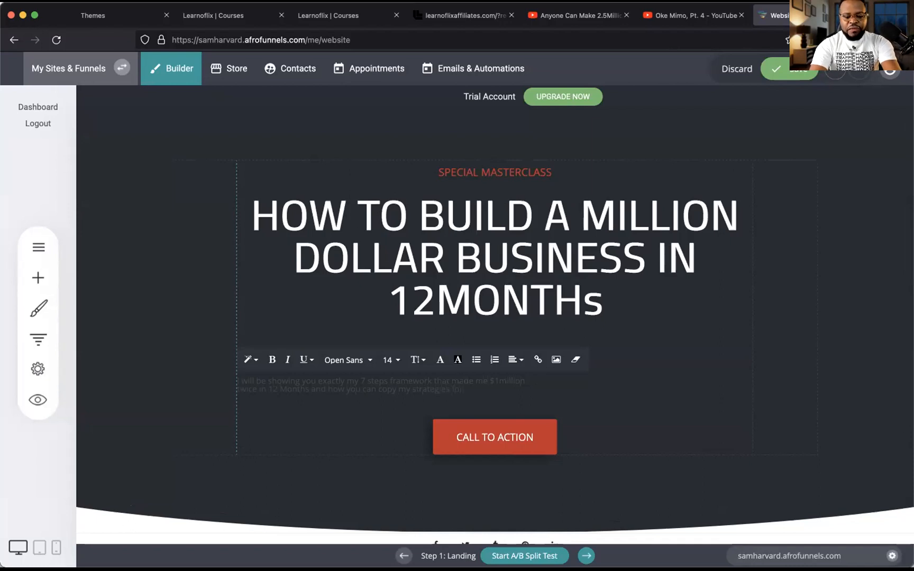
{"action": "type", "text": "wn business."}
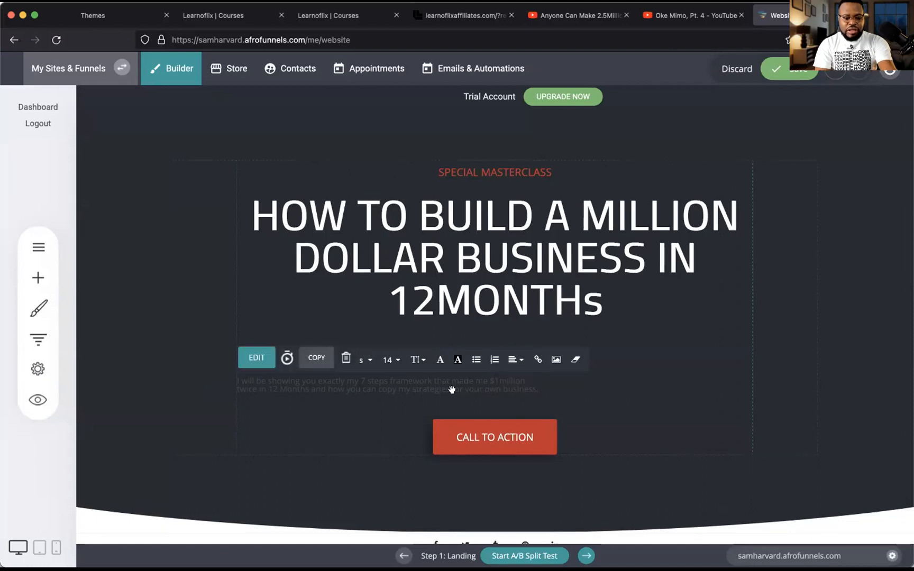
{"action": "key", "text": "super+a"}
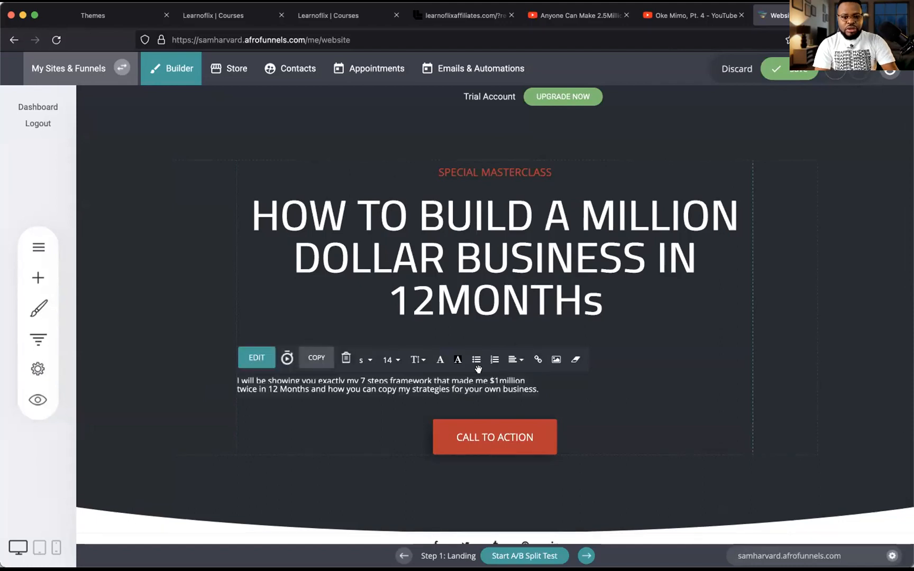
Step: Centre the subtext paragraph, make it white, and set line spacing to 1.4
{"action": "left_click", "coordinate": [511, 361]}
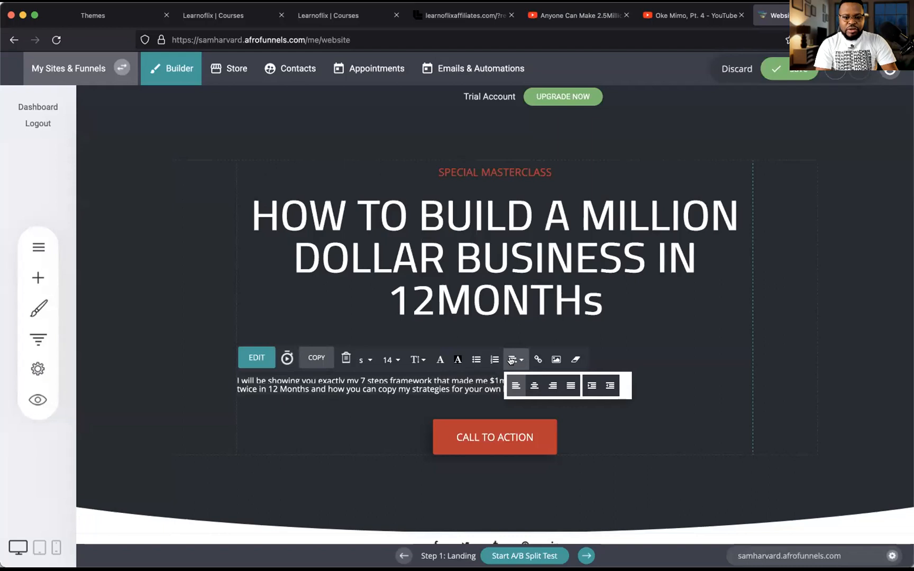
{"action": "left_click", "coordinate": [533, 386]}
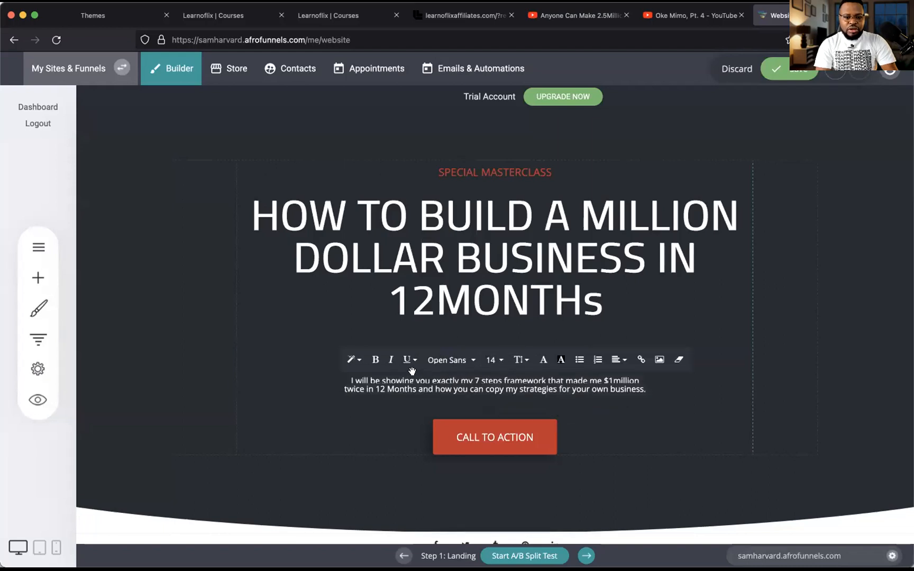
{"action": "left_click", "coordinate": [543, 360]}
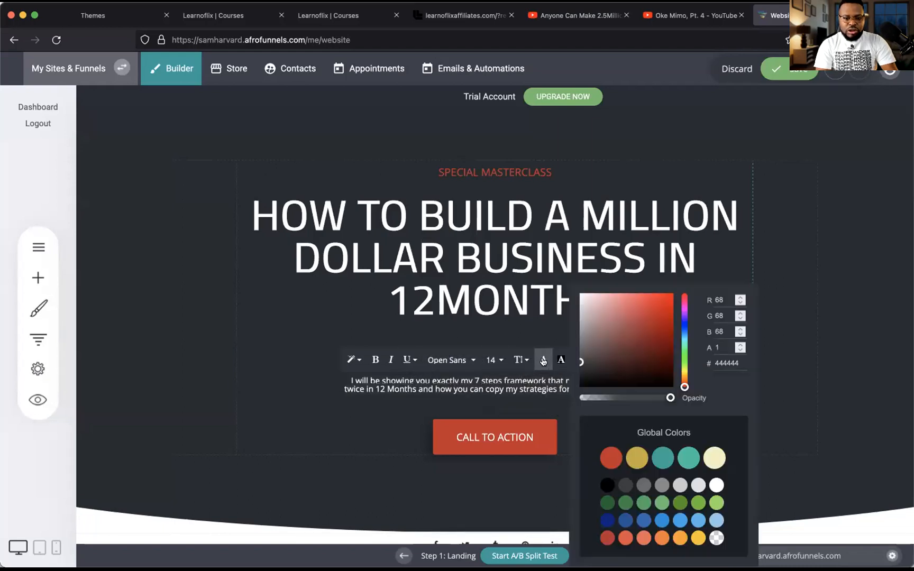
{"action": "left_click_drag", "start_coordinate": [577, 364], "coordinate": [576, 287]}
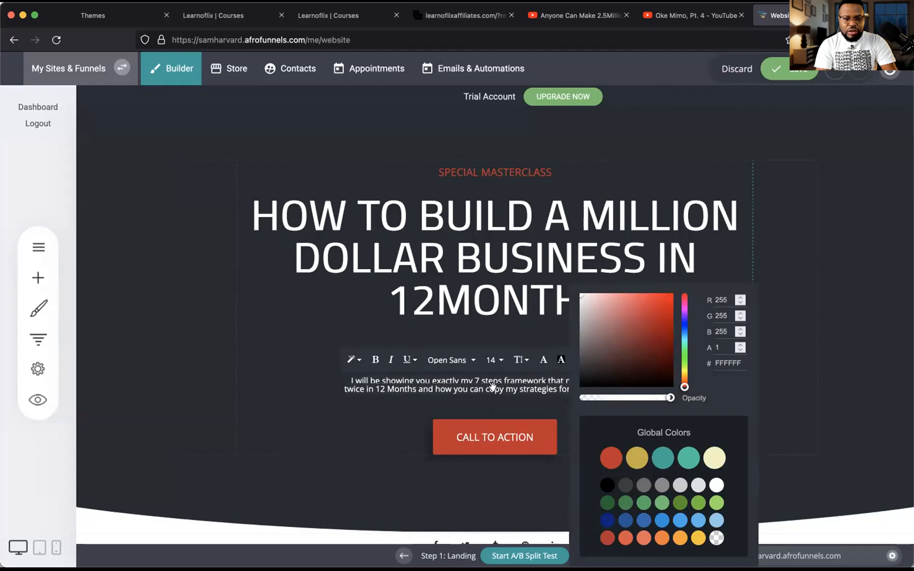
{"action": "left_click", "coordinate": [524, 366]}
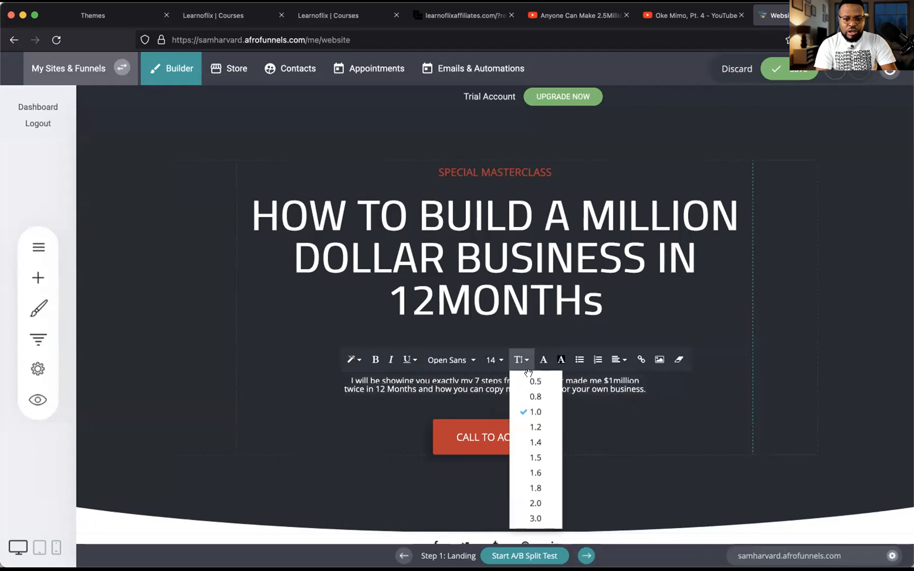
{"action": "left_click", "coordinate": [531, 425]}
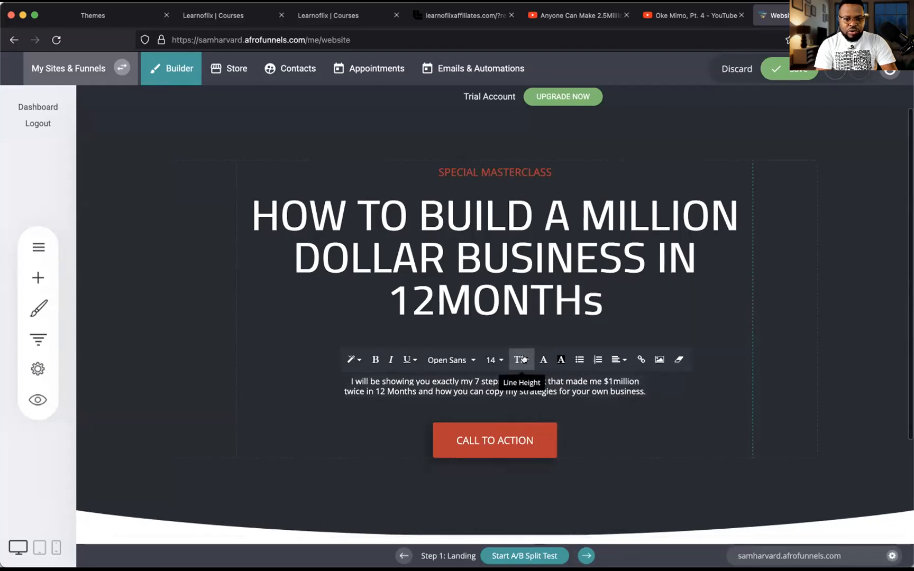
{"action": "left_click", "coordinate": [520, 360]}
{"action": "left_click", "coordinate": [535, 443]}
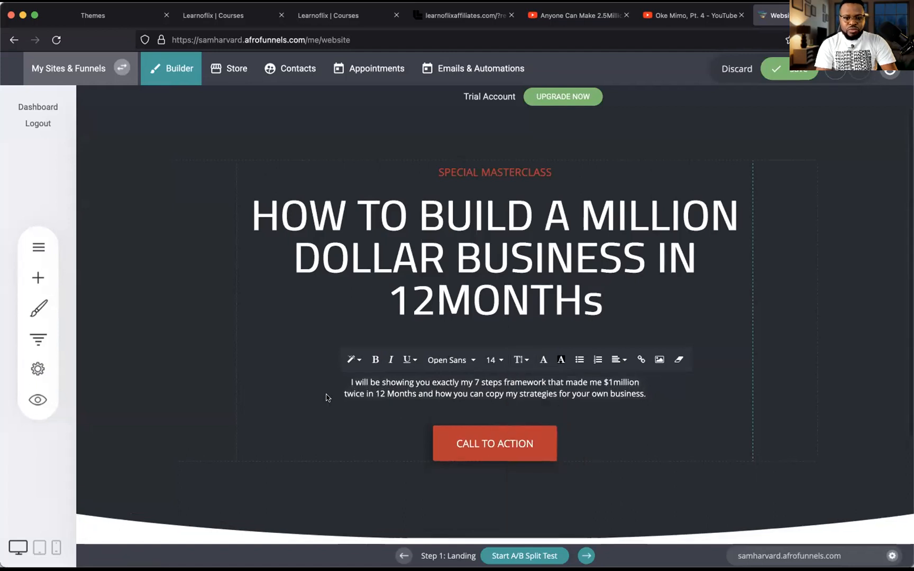
Step: Make the subtext paragraph bold at font size 18
{"action": "left_click", "coordinate": [381, 366]}
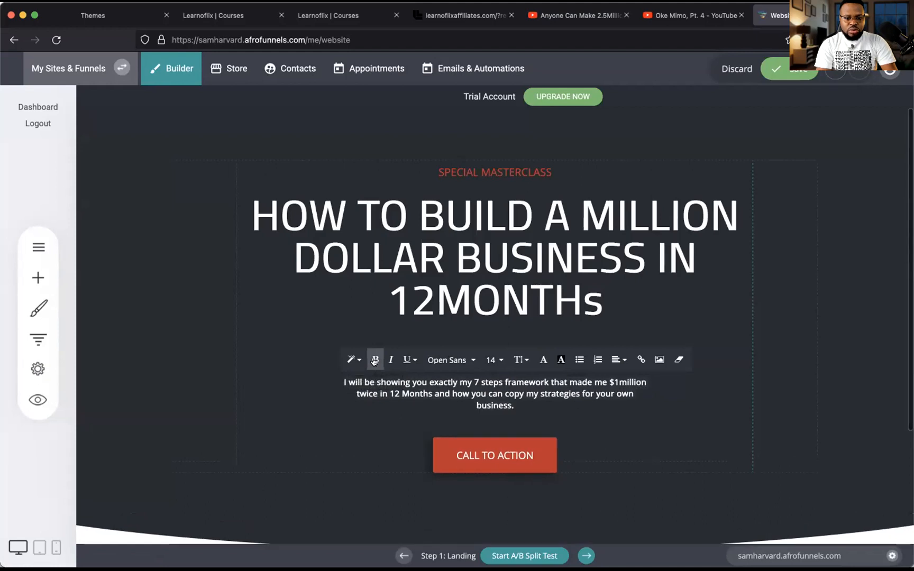
{"action": "left_click", "coordinate": [494, 361]}
{"action": "left_click", "coordinate": [505, 427]}
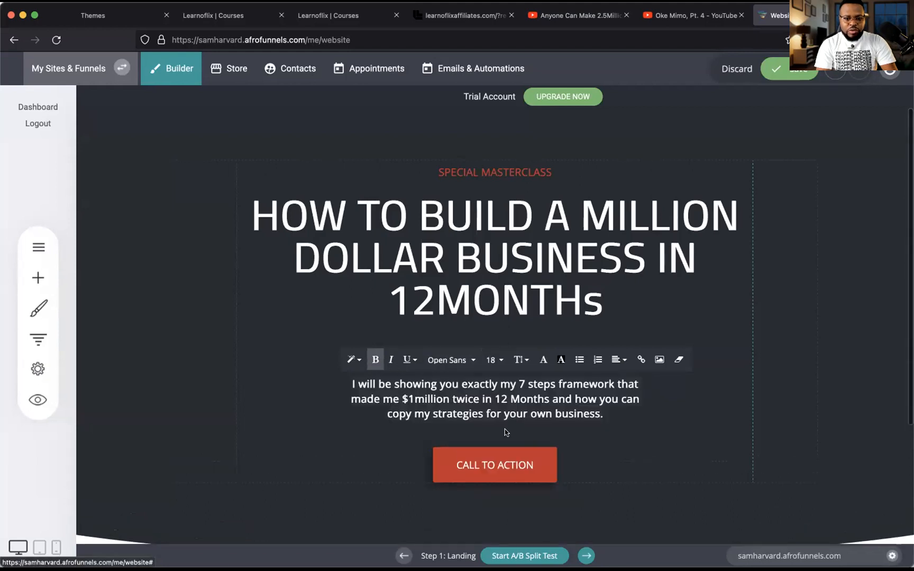
{"action": "left_click", "coordinate": [643, 426]}
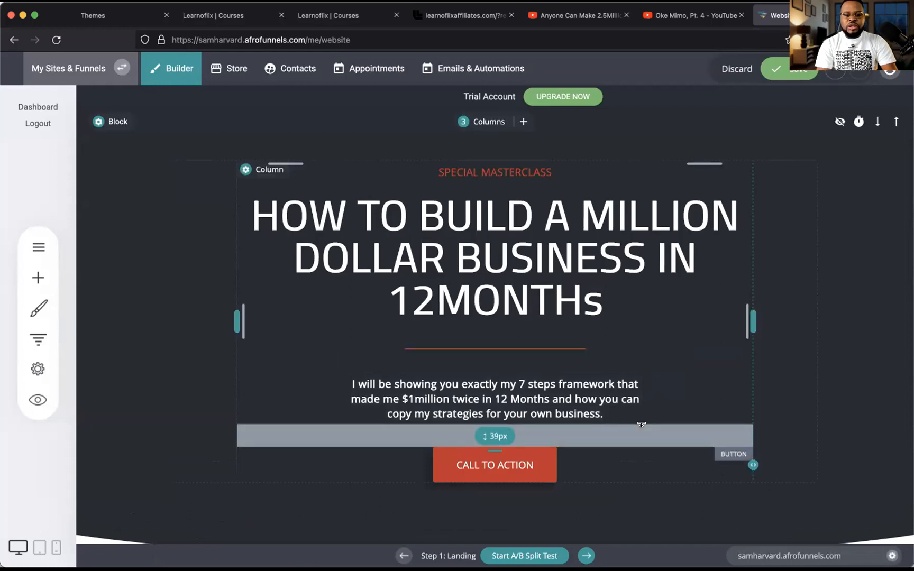
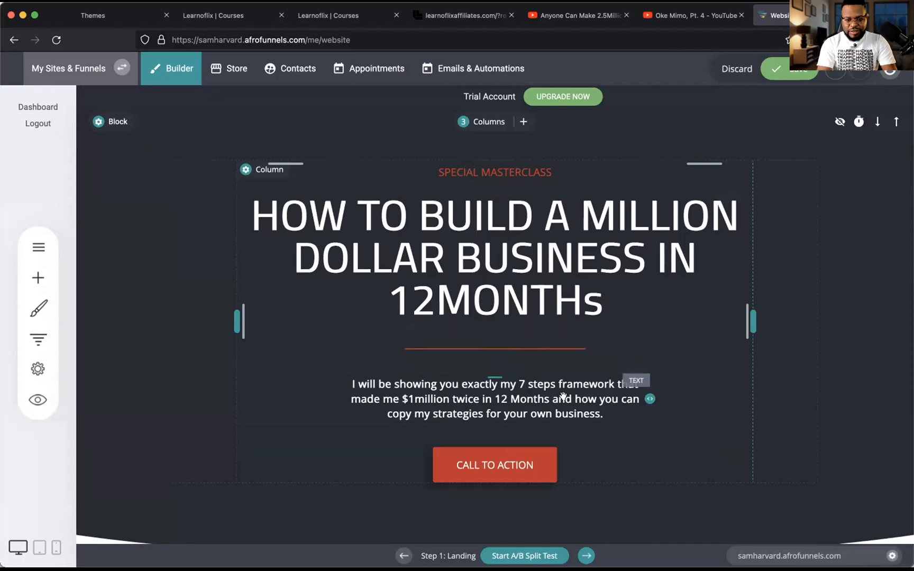
Step: Change the call-to-action button text to 'WATCH THE MASTERCLASS NOW'
{"action": "left_click", "coordinate": [512, 470]}
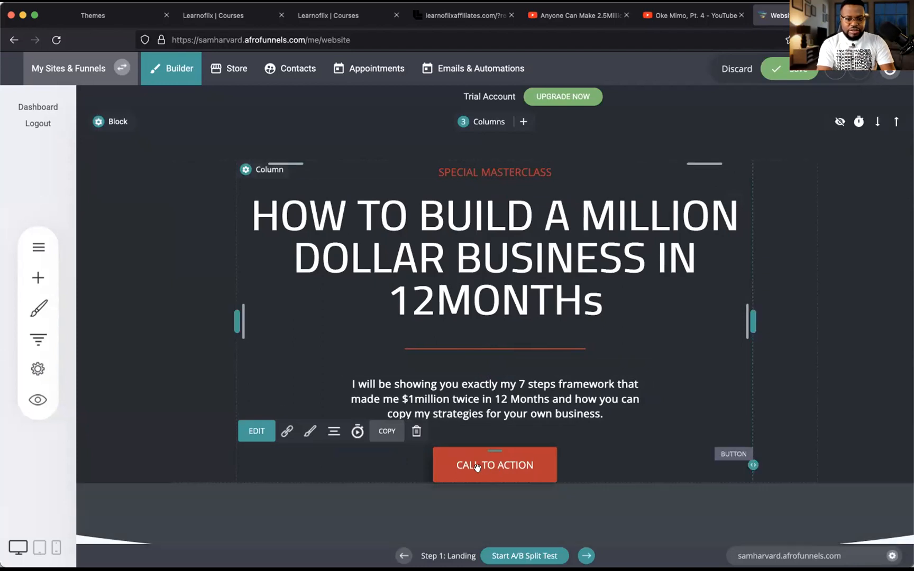
{"action": "left_click", "coordinate": [262, 431]}
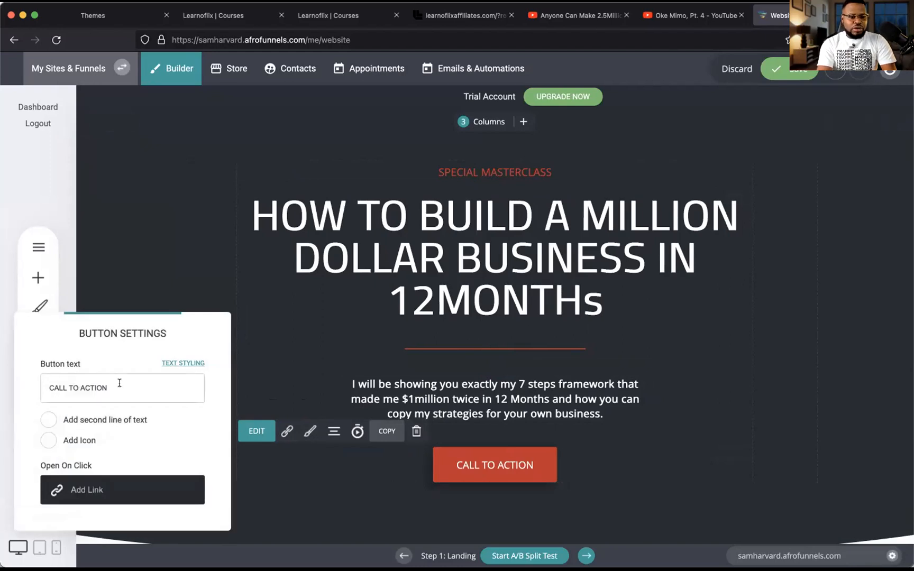
{"action": "left_click_drag", "start_coordinate": [110, 385], "coordinate": [41, 384]}
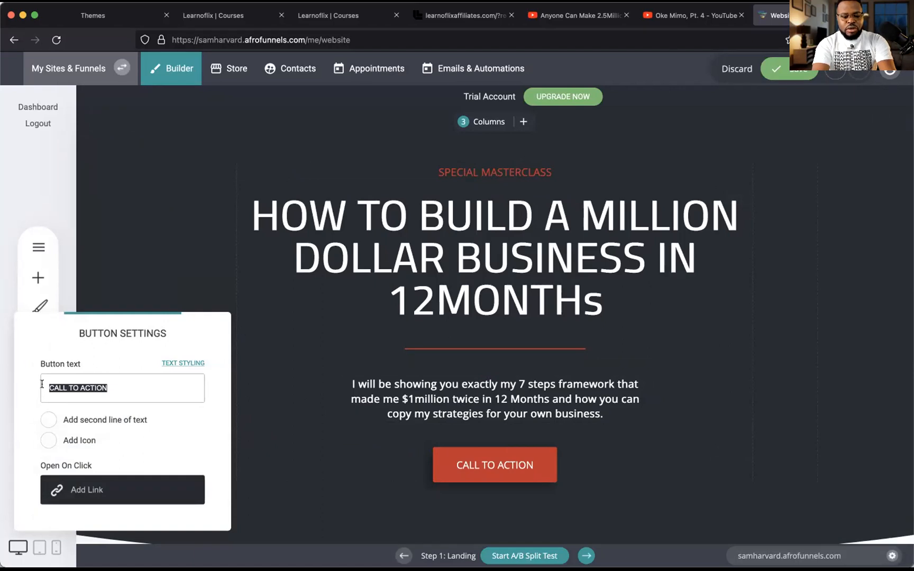
{"action": "type", "text": "Wacth"}
{"action": "key", "text": "BackSpace"}
{"action": "key", "text": "BackSpace"}
{"action": "key", "text": "BackSpace"}
{"action": "key", "text": "BackSpace"}
{"action": "key", "text": "BackSpace"}
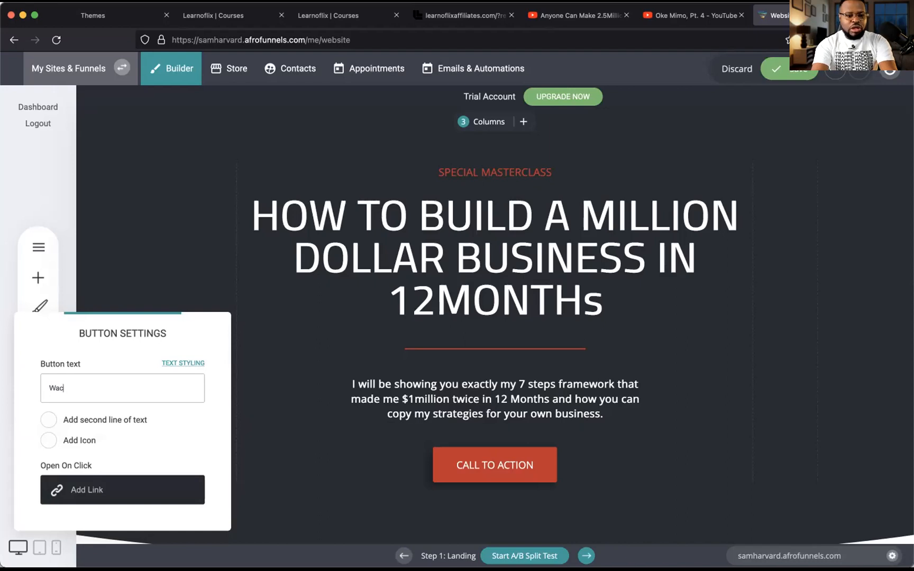
{"action": "type", "text": "WA"}
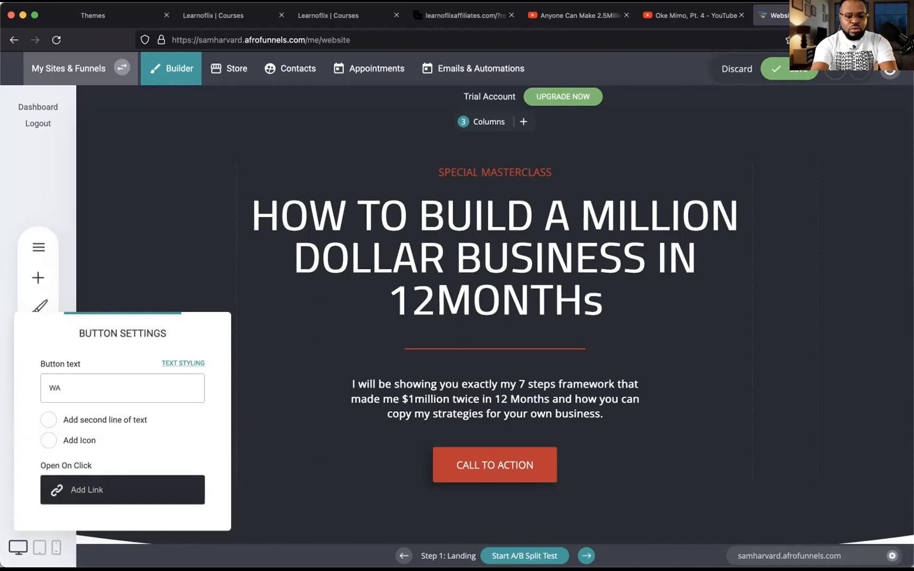
{"action": "type", "text": "TCH THE MASTERC"}
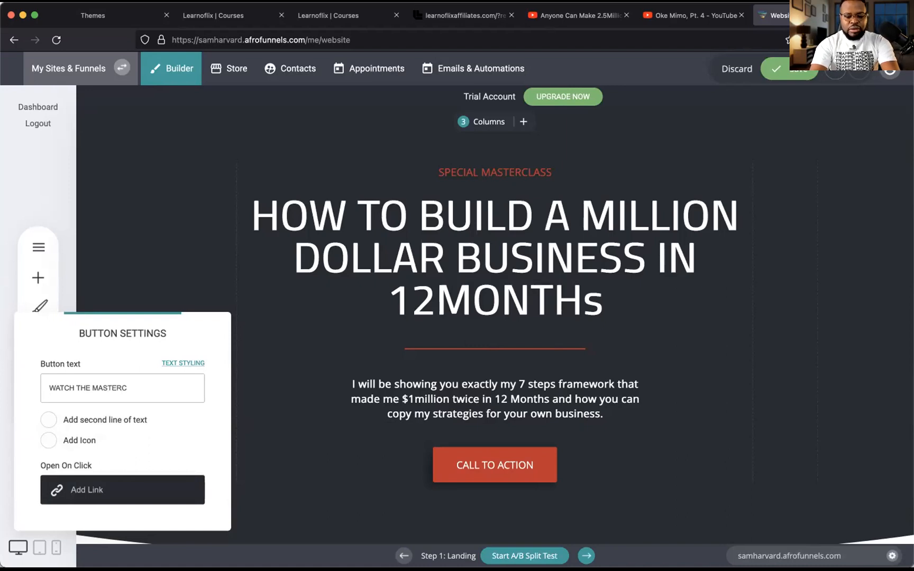
{"action": "type", "text": "LASS NOW"}
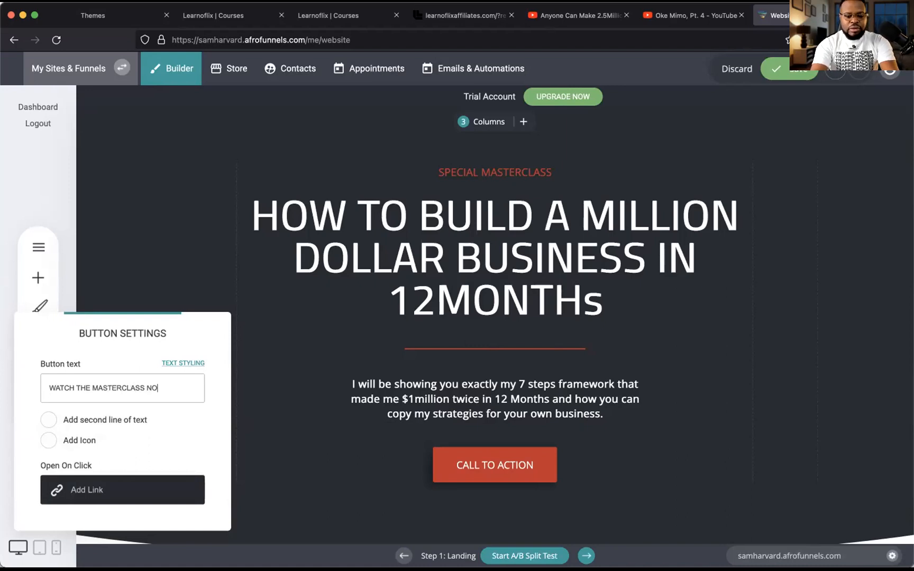
Step: Add a second button line reading 'This Presentation Will Not Always Be Here.'
{"action": "left_click", "coordinate": [48, 421]}
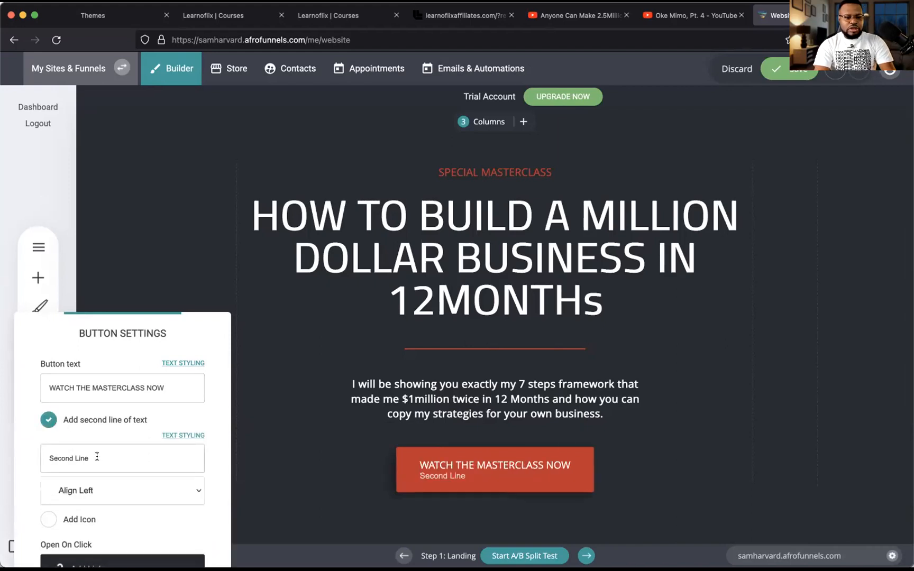
{"action": "left_click_drag", "start_coordinate": [94, 458], "coordinate": [45, 457]}
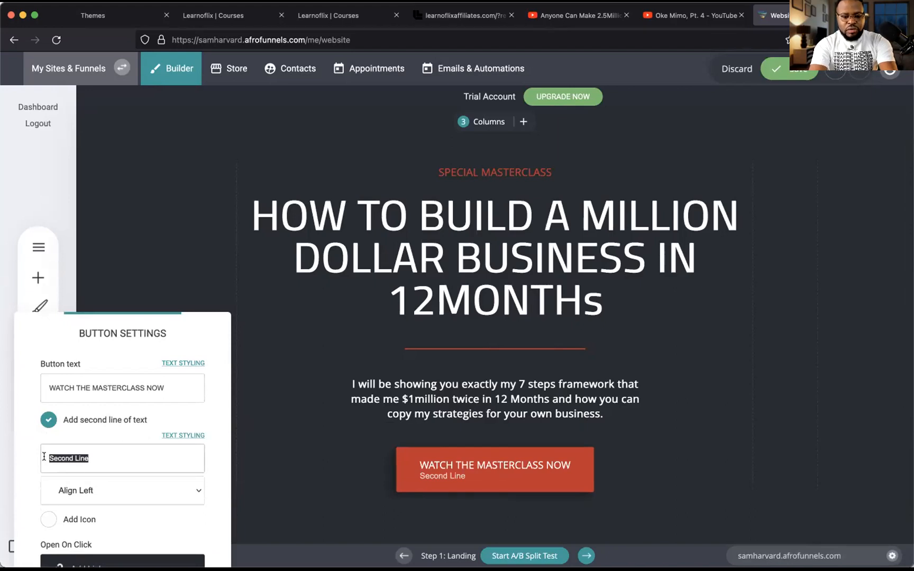
{"action": "type", "text": "TH"}
{"action": "key", "text": "BackSpace"}
{"action": "type", "text": "h"}
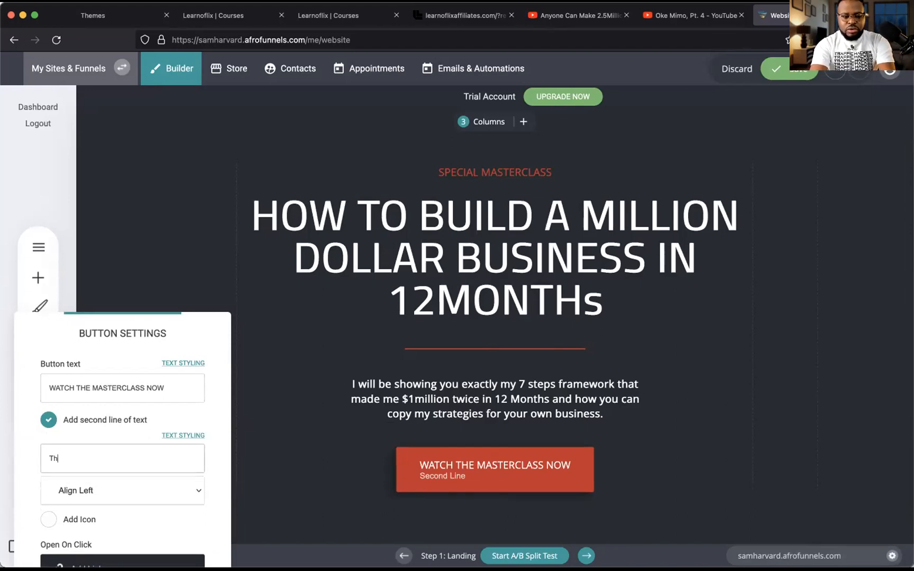
{"action": "type", "text": "is Pres"}
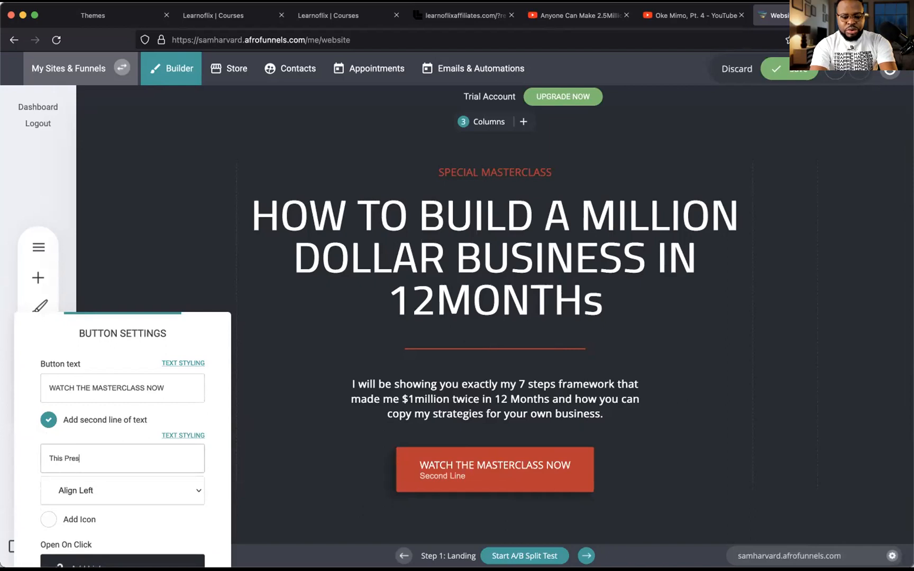
{"action": "type", "text": "entatio"}
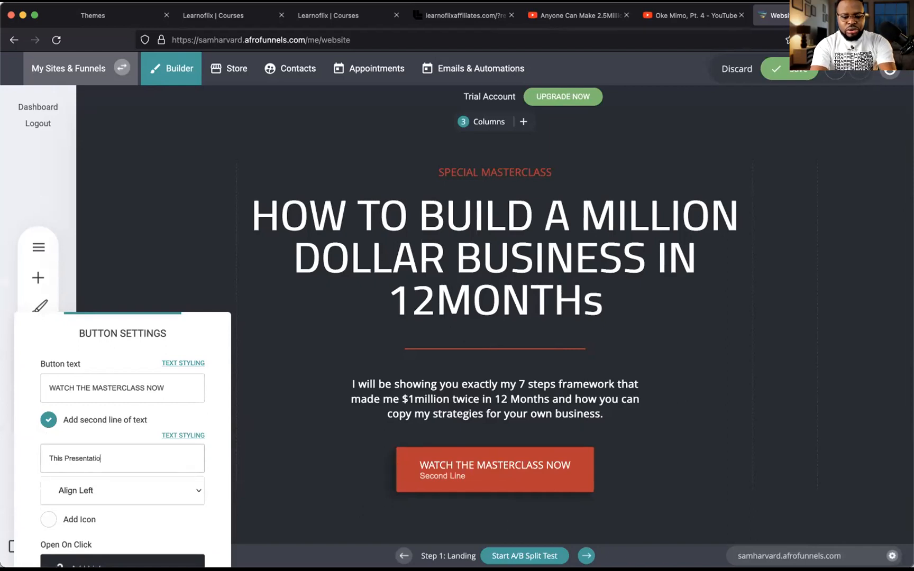
{"action": "type", "text": "n Will Now"}
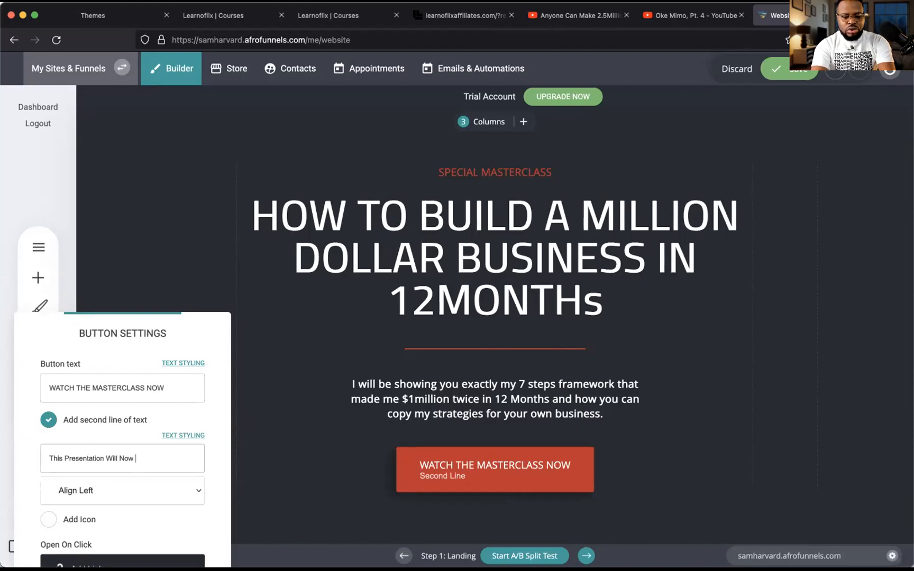
{"action": "key", "text": "BackSpace"}
{"action": "type", "text": "t Always Be Here."}
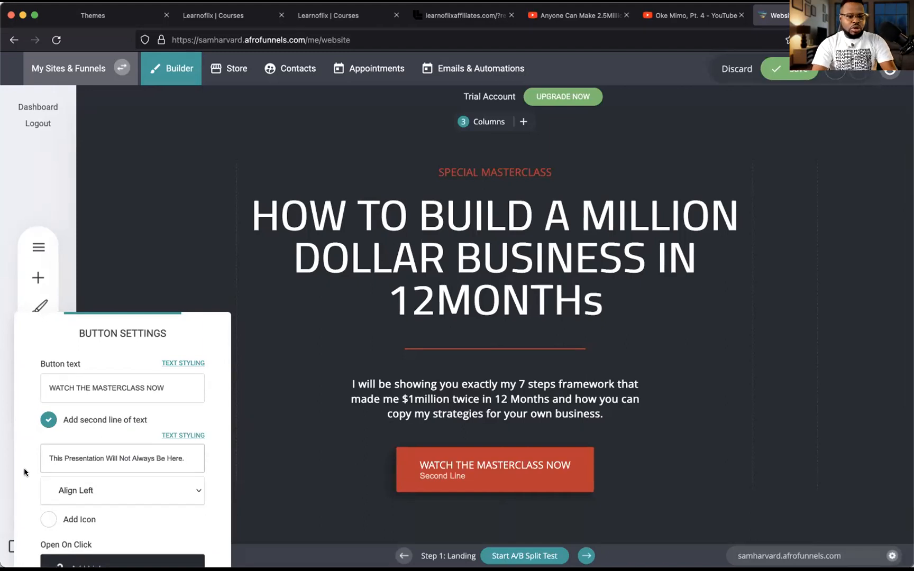
Step: Centre the button's second line and link the button to the Next Funnel Step
{"action": "left_click", "coordinate": [152, 498]}
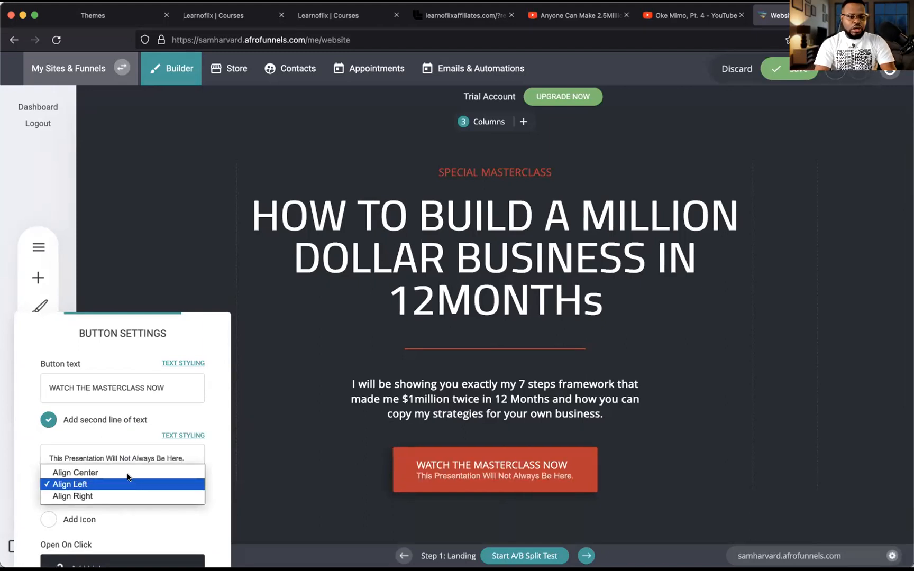
{"action": "left_click", "coordinate": [127, 473]}
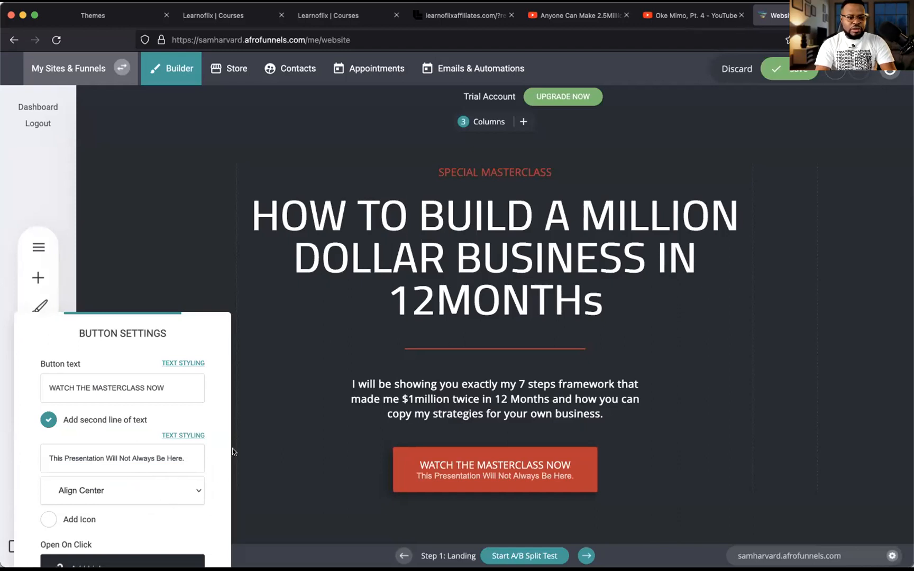
{"action": "left_click_drag", "start_coordinate": [197, 325], "coordinate": [187, 211]}
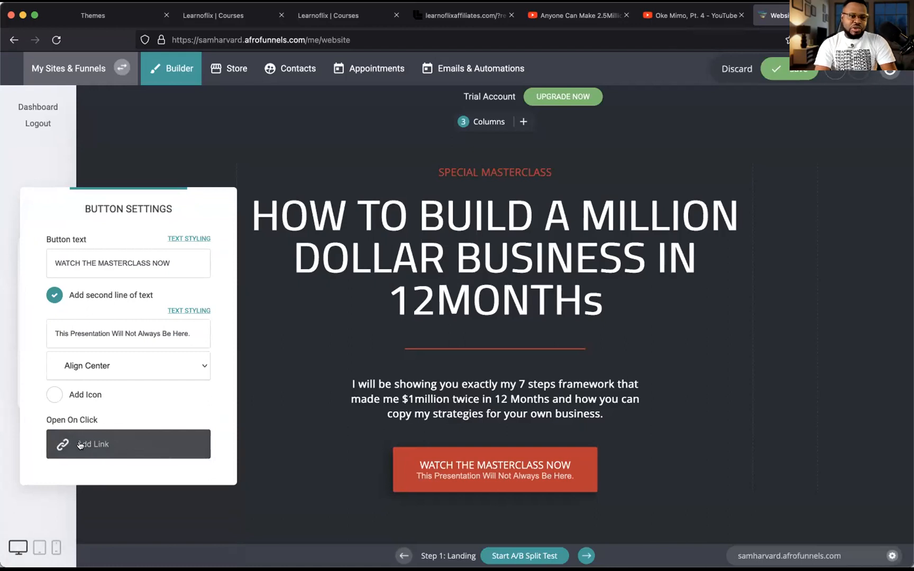
{"action": "left_click", "coordinate": [80, 445]}
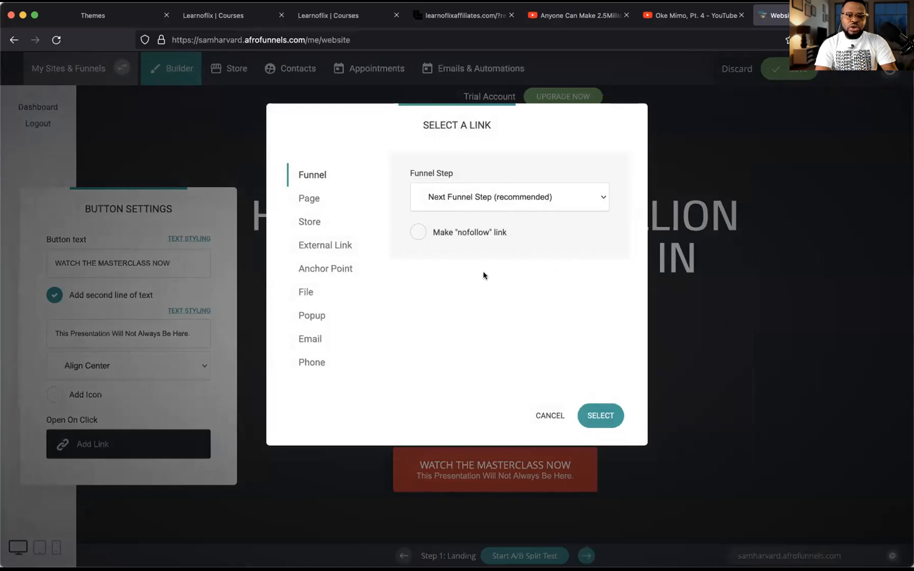
{"action": "left_click", "coordinate": [314, 199]}
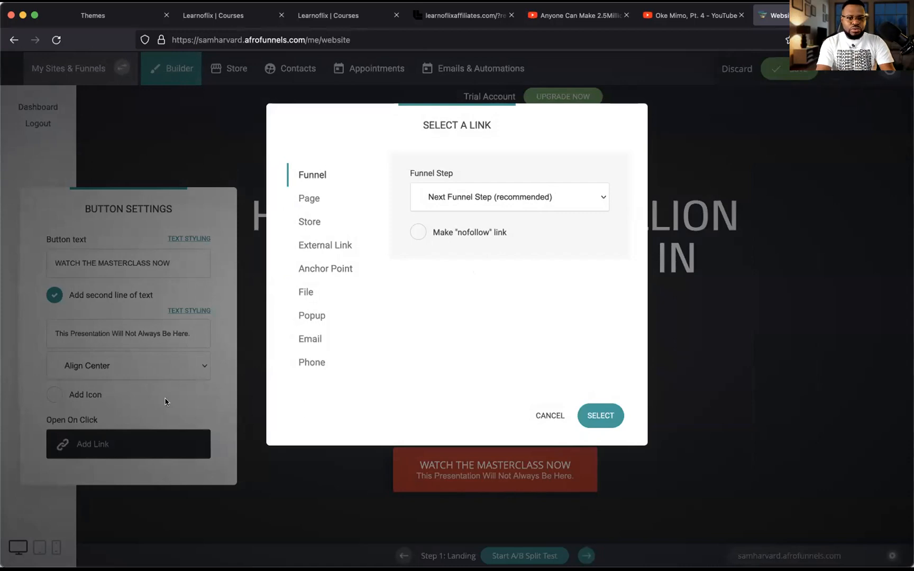
{"action": "left_click", "coordinate": [594, 416]}
Step: Add a video-camera icon in front of the button text
{"action": "left_click", "coordinate": [55, 395]}
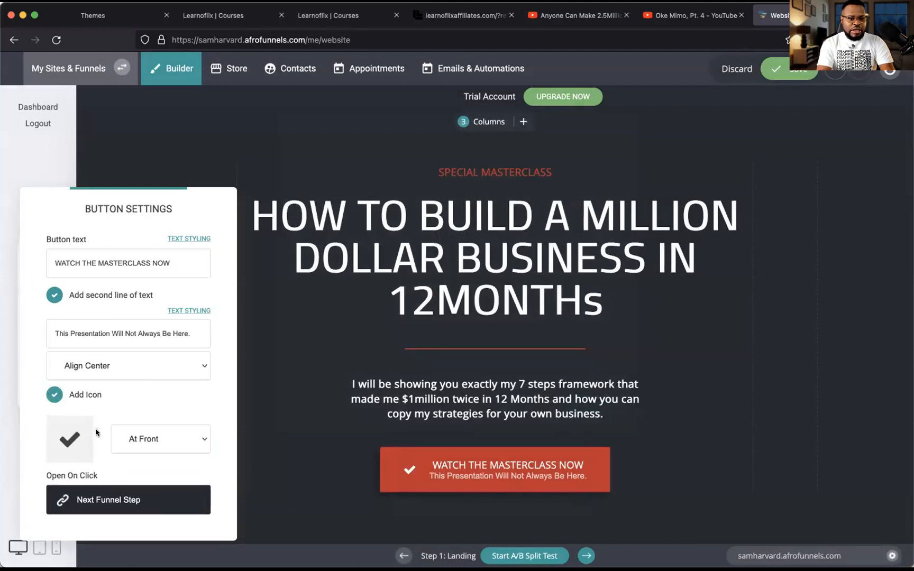
{"action": "left_click", "coordinate": [80, 439]}
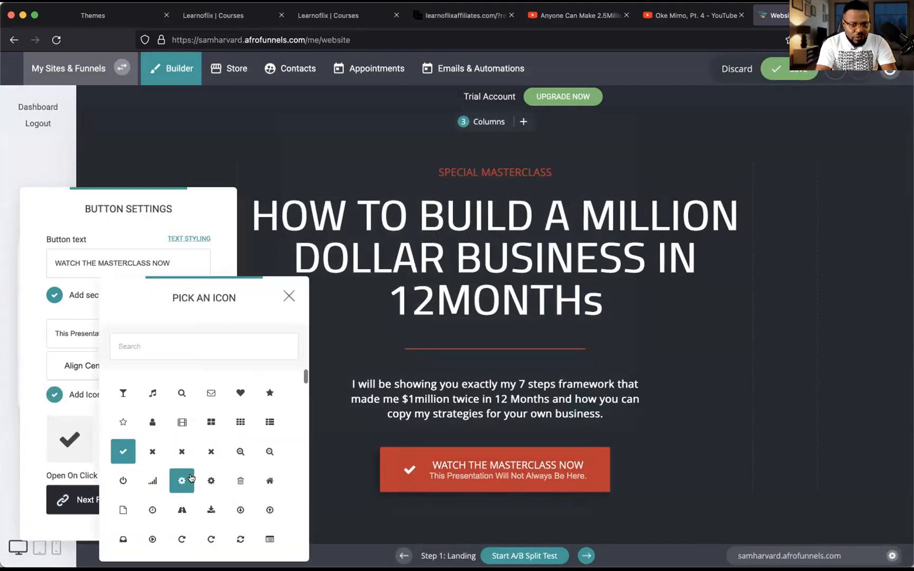
{"action": "scroll", "coordinate": [192, 477], "scroll_direction": "down", "scroll_amount": 5}
{"action": "scroll", "coordinate": [191, 477], "scroll_direction": "down", "scroll_amount": 3}
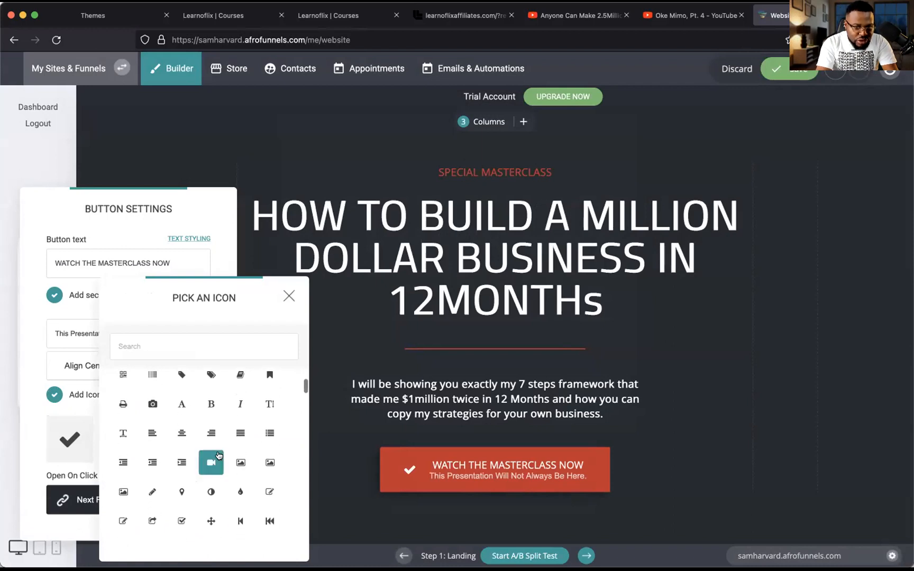
{"action": "left_click", "coordinate": [214, 459]}
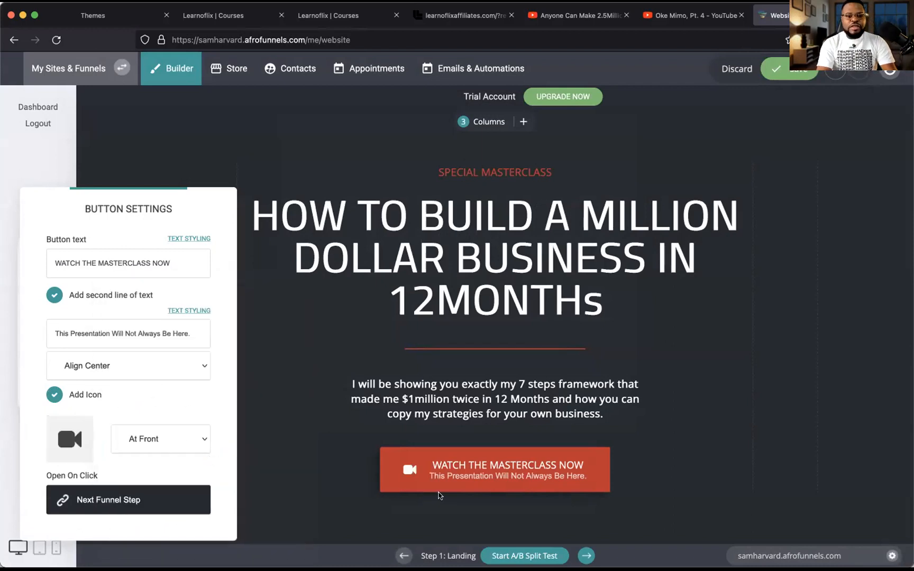
Step: Edit the footer line to show a dash, the year 2022 and the owner's name
{"action": "left_click", "coordinate": [300, 436]}
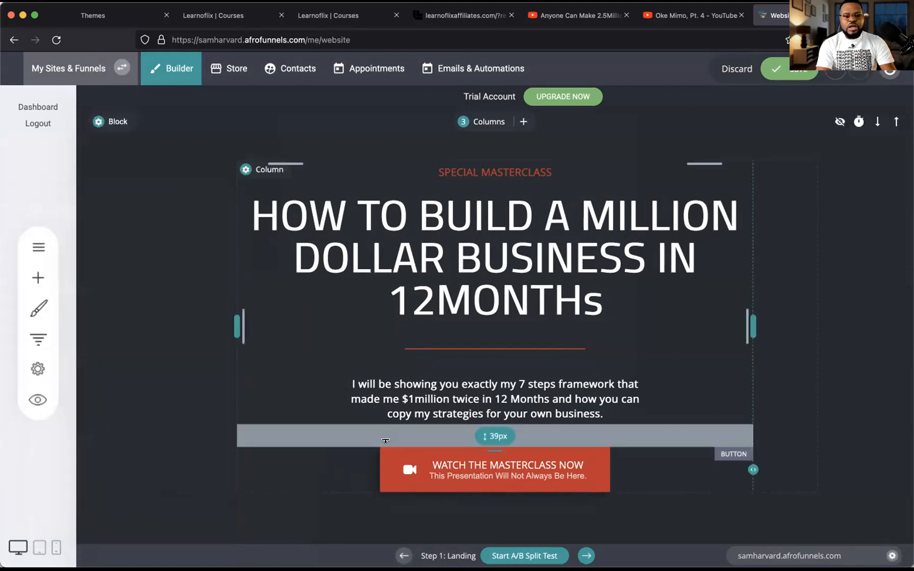
{"action": "scroll", "coordinate": [657, 409], "scroll_direction": "down", "scroll_amount": 3}
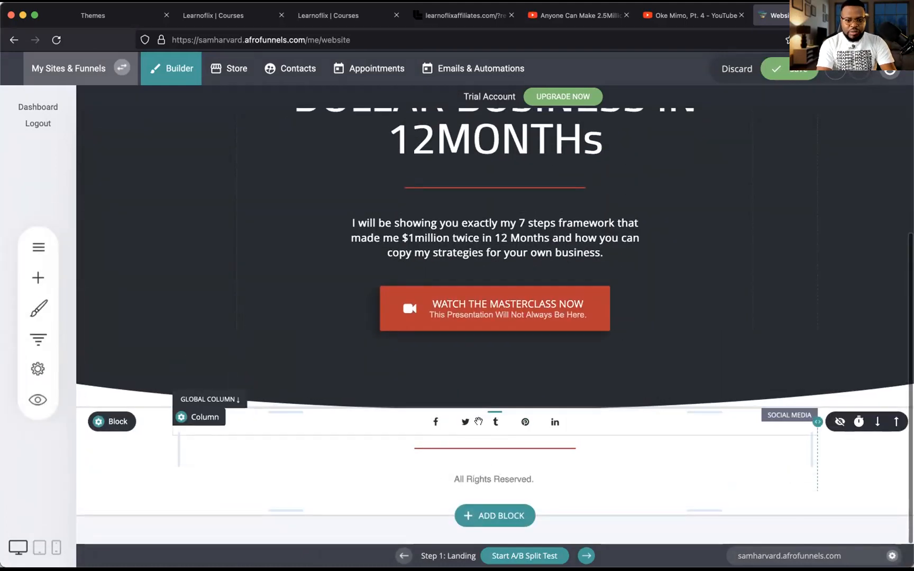
{"action": "left_click", "coordinate": [446, 477]}
{"action": "left_click", "coordinate": [446, 476]}
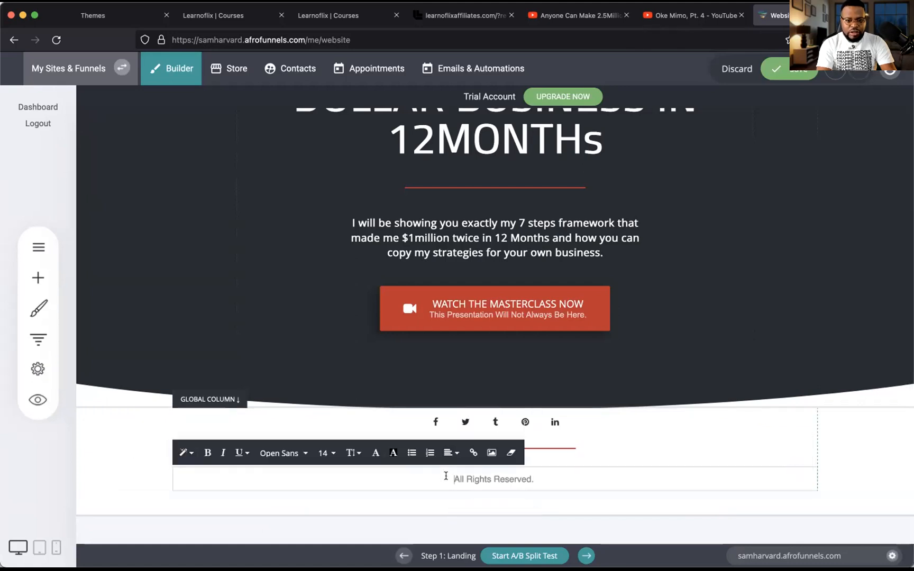
{"action": "type", "text": "-"}
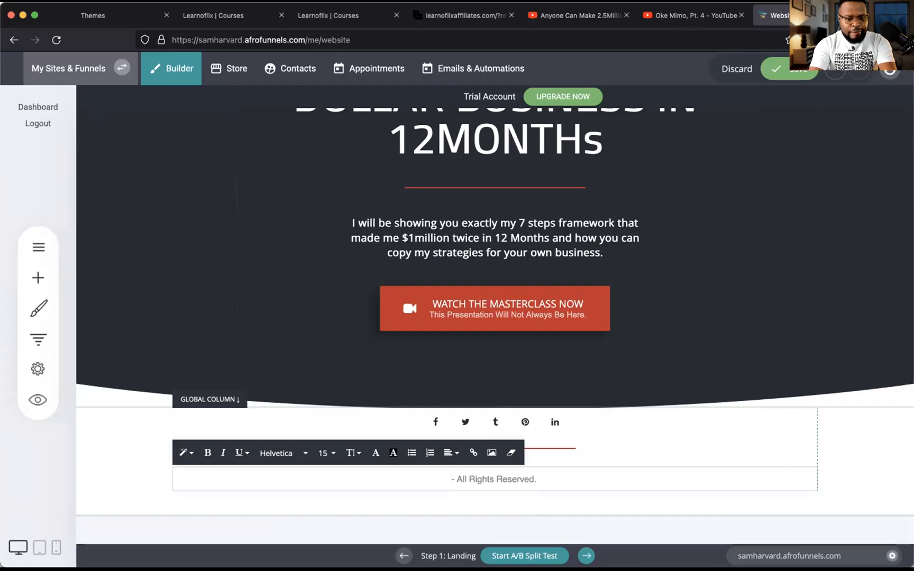
{"action": "type", "text": "20"}
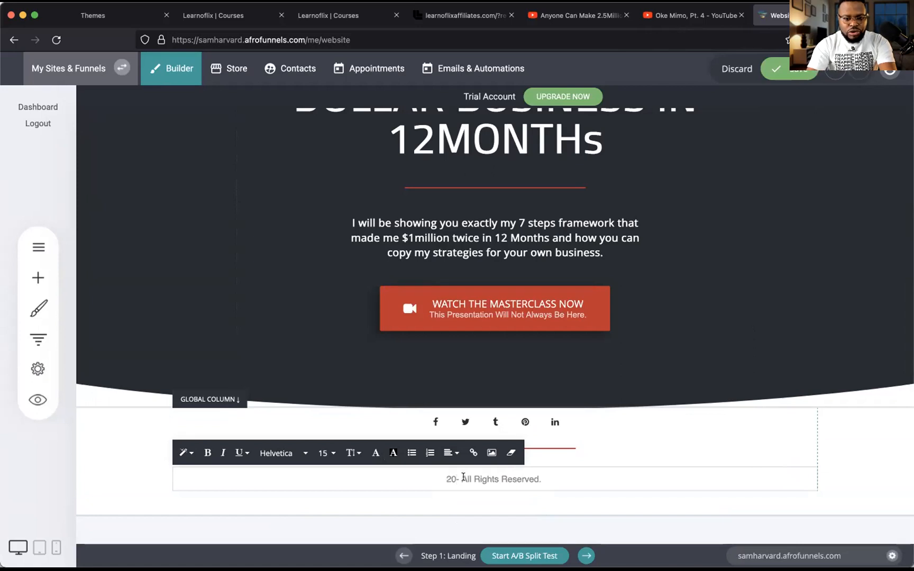
{"action": "type", "text": "22"}
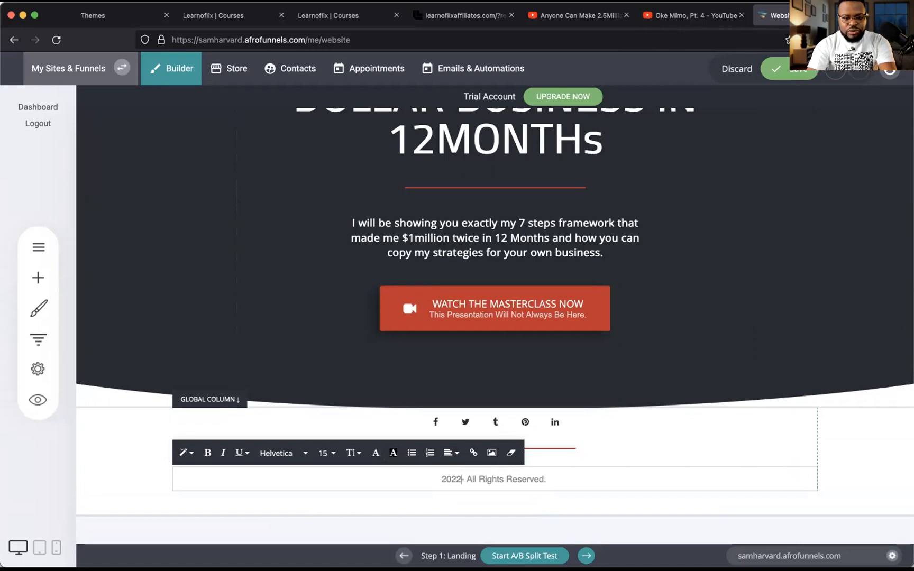
{"action": "type", "text": " Sam"}
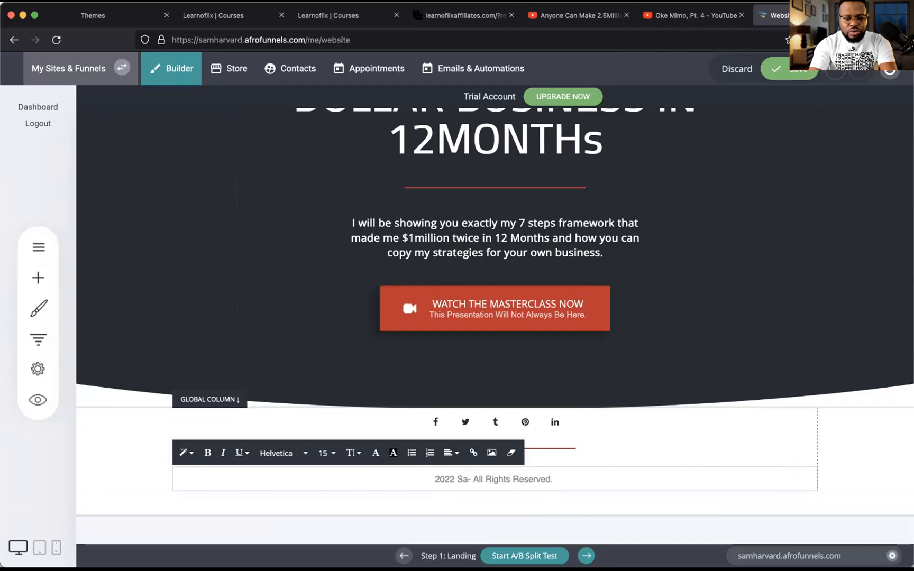
{"action": "type", "text": " Harvard"}
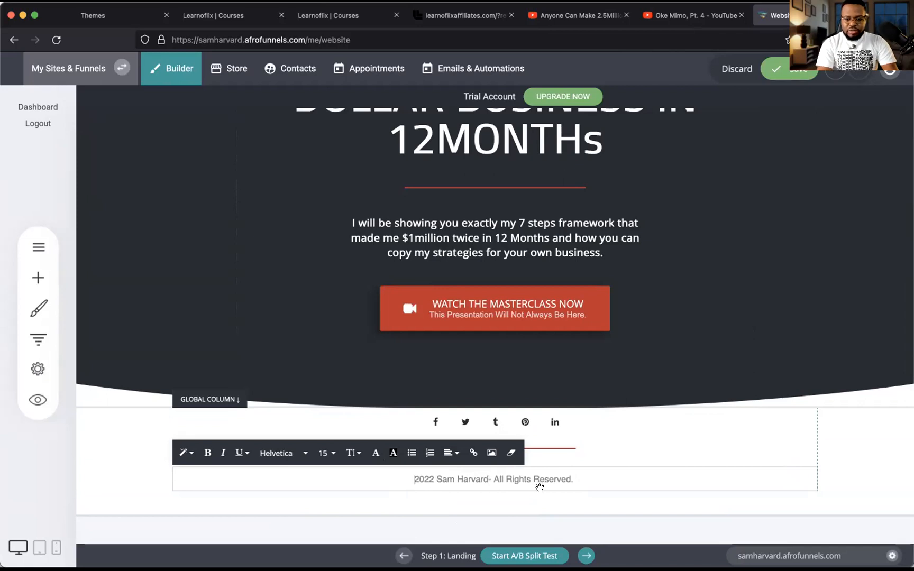
{"action": "left_click", "coordinate": [604, 441]}
Step: Insert 'Copyright' at the start of the footer line before 2022
{"action": "left_click", "coordinate": [410, 479]}
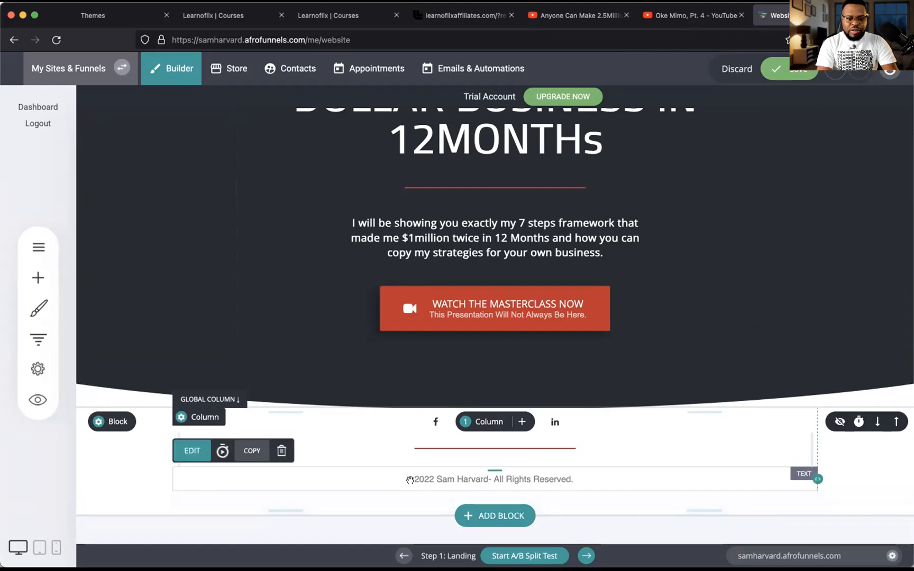
{"action": "type", "text": "Copy"}
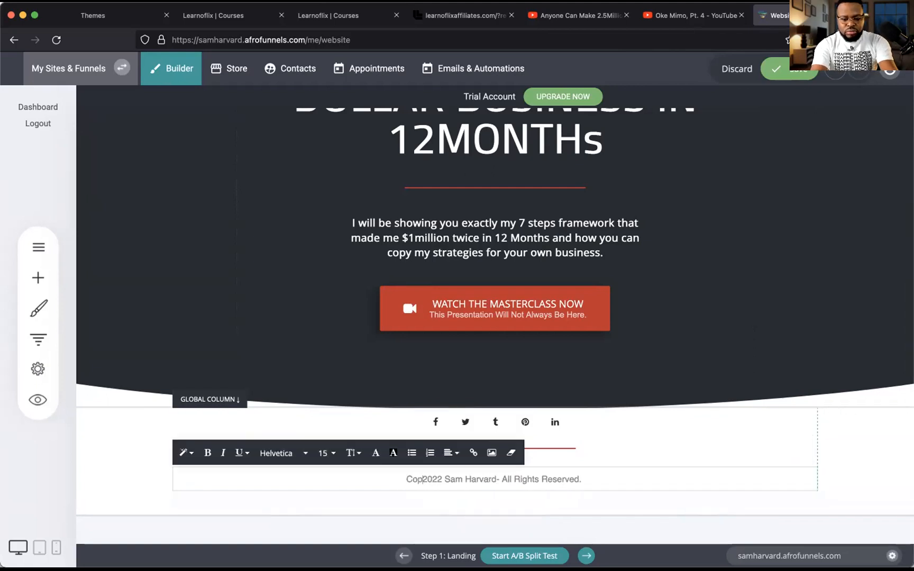
{"action": "type", "text": "right"}
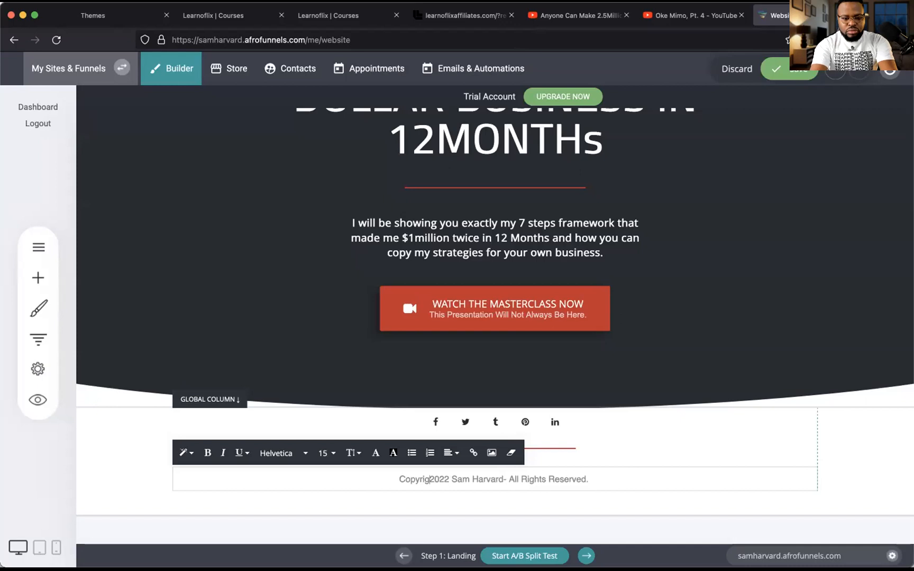
{"action": "left_click", "coordinate": [646, 440]}
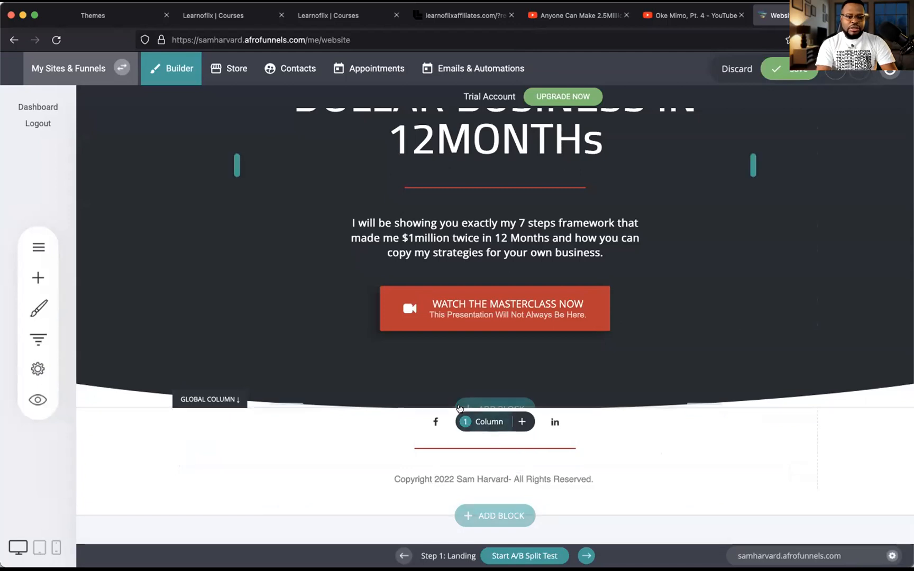
Step: Add a new network to the social share icons and enter the Instagram profile URL
{"action": "left_click", "coordinate": [407, 424]}
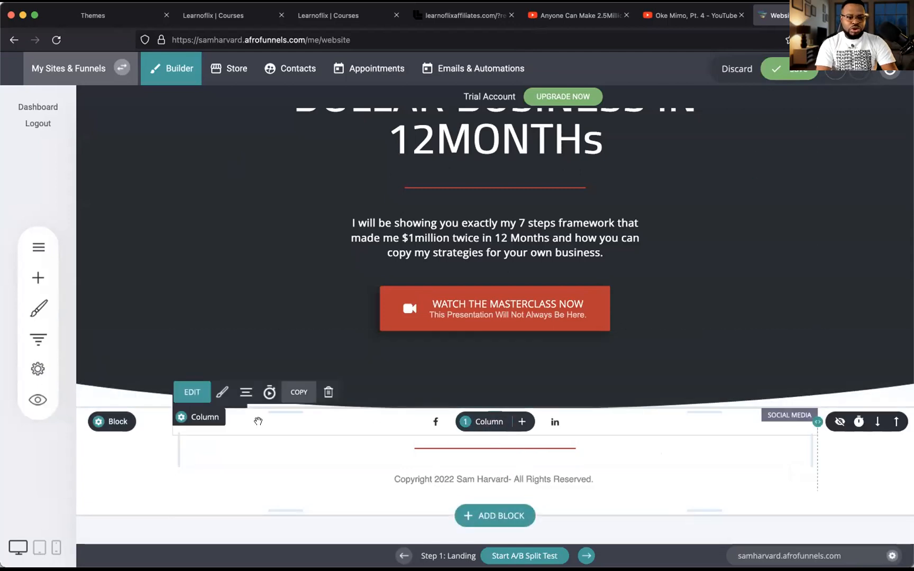
{"action": "left_click", "coordinate": [192, 391]}
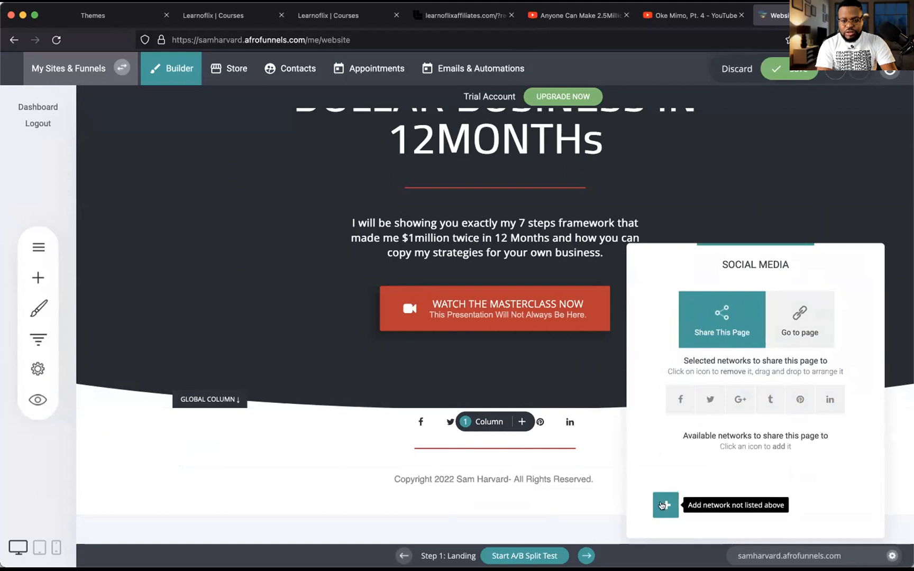
{"action": "left_click", "coordinate": [660, 505]}
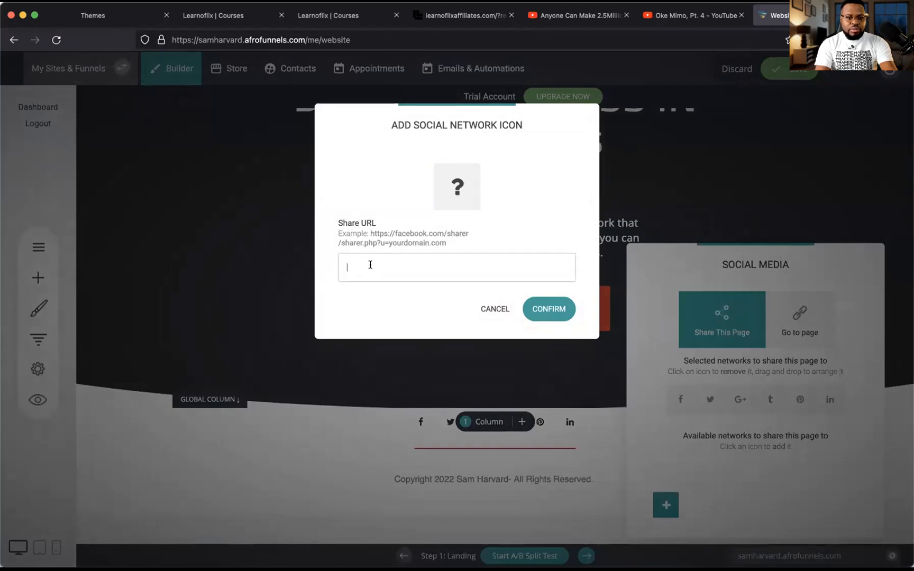
{"action": "left_click", "coordinate": [370, 264]}
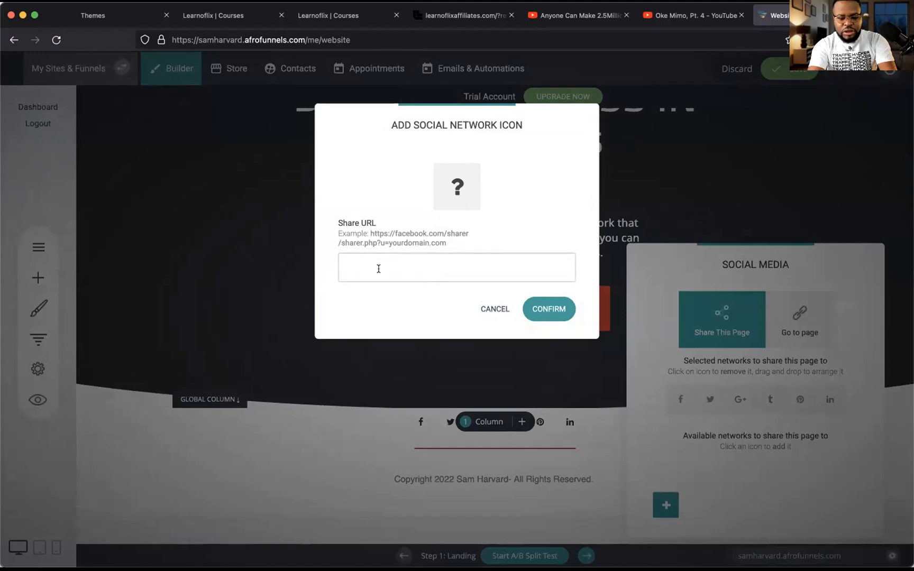
{"action": "type", "text": "https"}
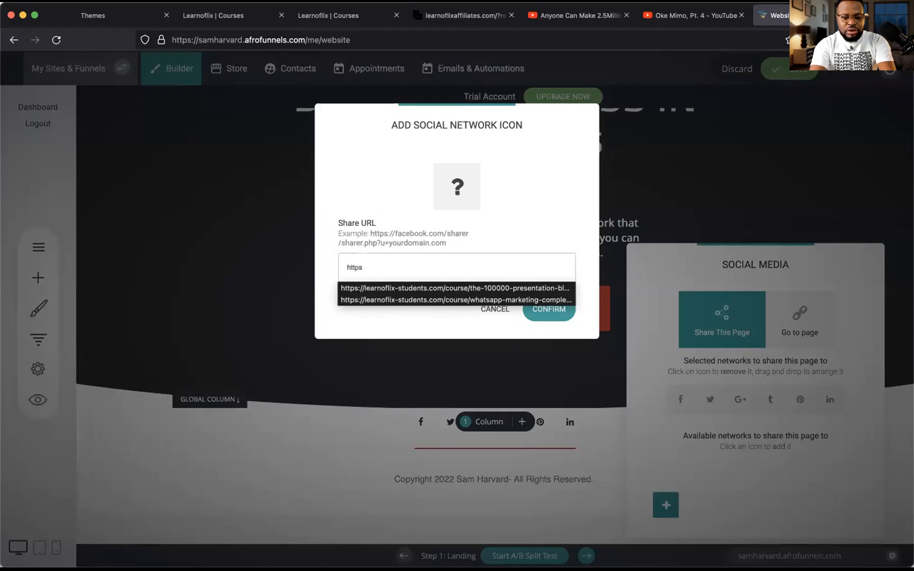
{"action": "type", "text": ":"}
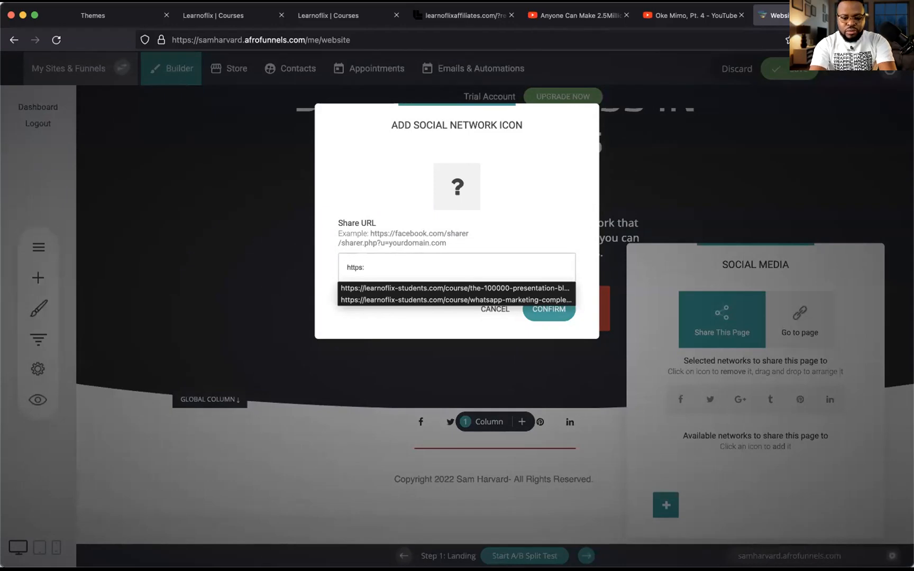
{"action": "type", "text": "//instagram.com/samharvard_"}
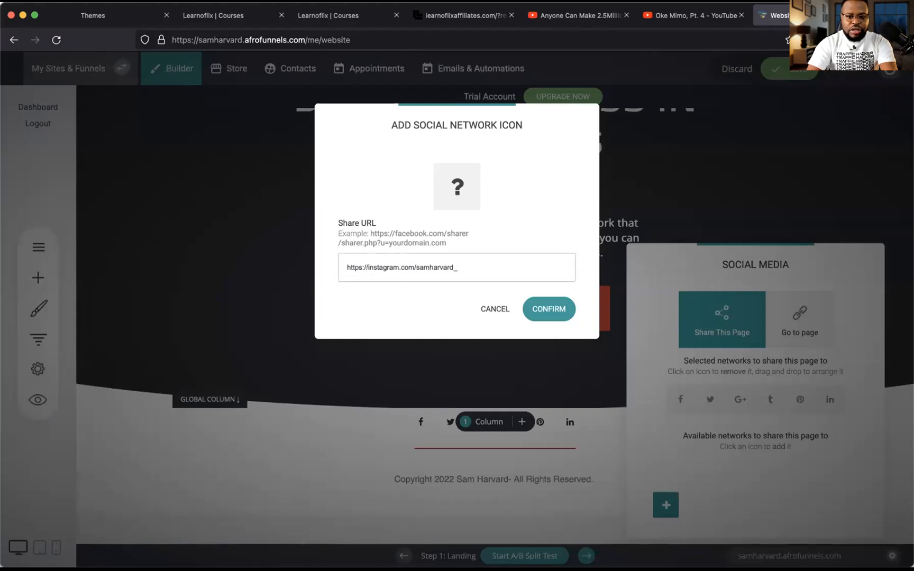
Step: Give the new network the Instagram icon and confirm it
{"action": "left_click", "coordinate": [456, 189]}
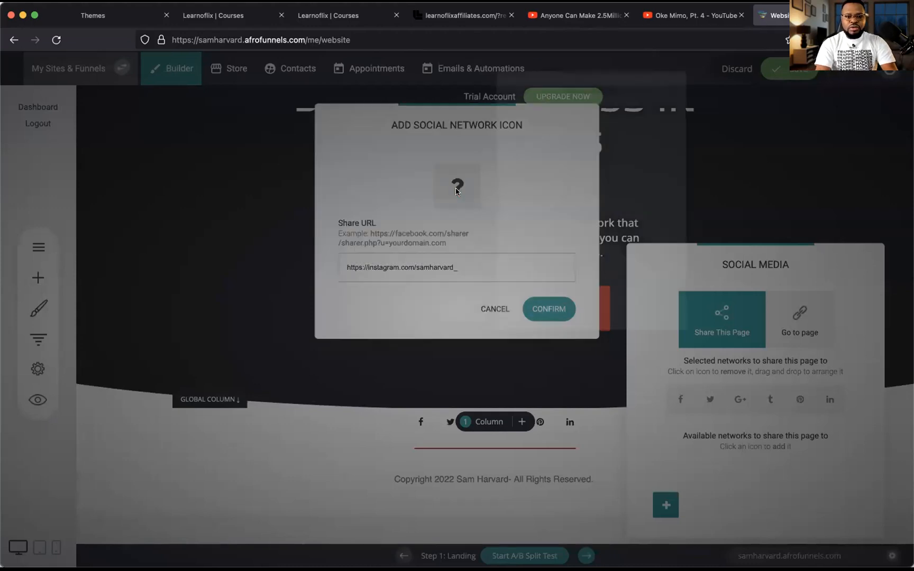
{"action": "scroll", "coordinate": [592, 257], "scroll_direction": "down", "scroll_amount": 1}
{"action": "scroll", "coordinate": [591, 258], "scroll_direction": "down", "scroll_amount": 5}
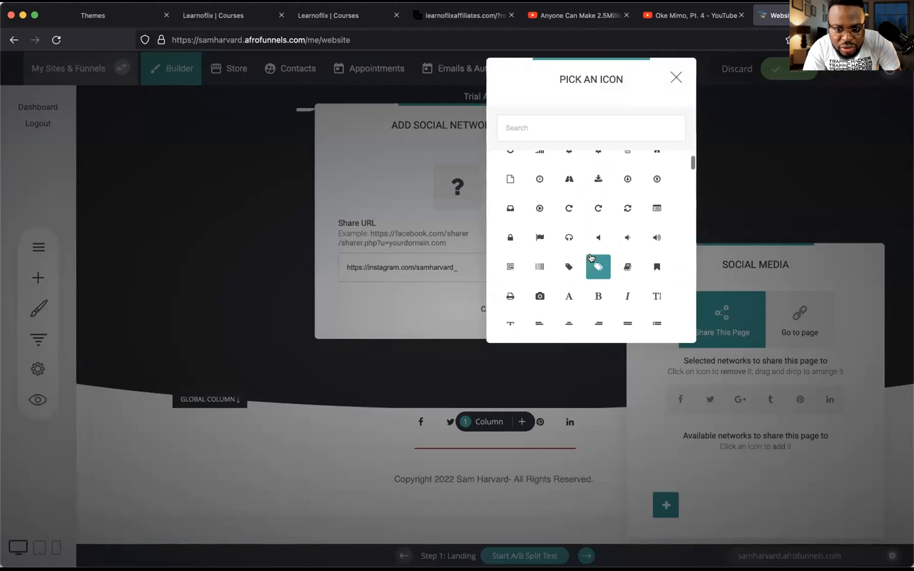
{"action": "scroll", "coordinate": [592, 258], "scroll_direction": "down", "scroll_amount": 3}
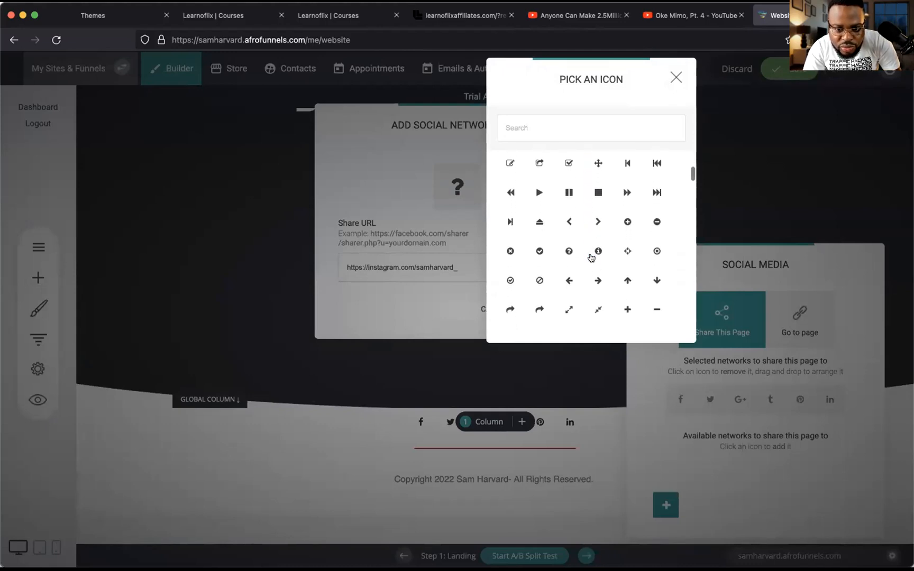
{"action": "scroll", "coordinate": [591, 258], "scroll_direction": "down", "scroll_amount": 2}
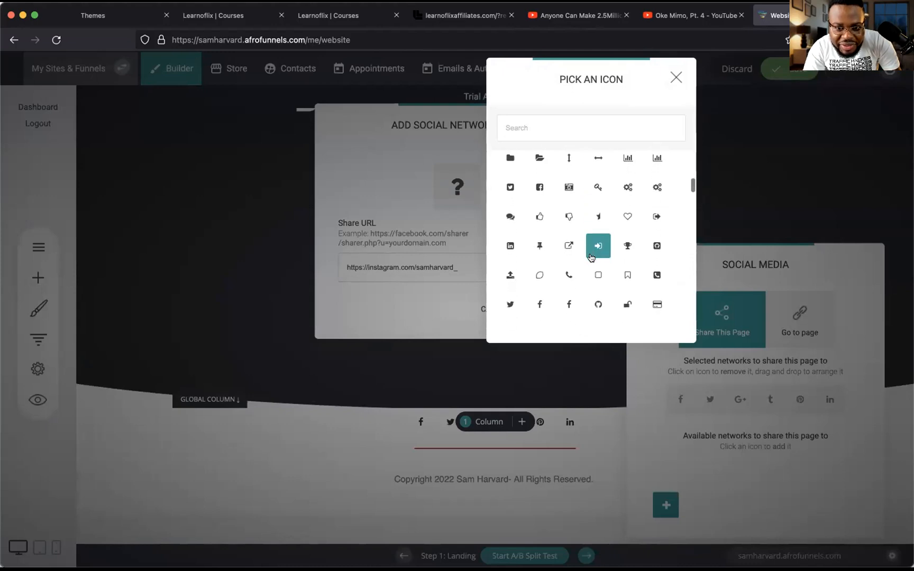
{"action": "scroll", "coordinate": [591, 258], "scroll_direction": "down", "scroll_amount": 3}
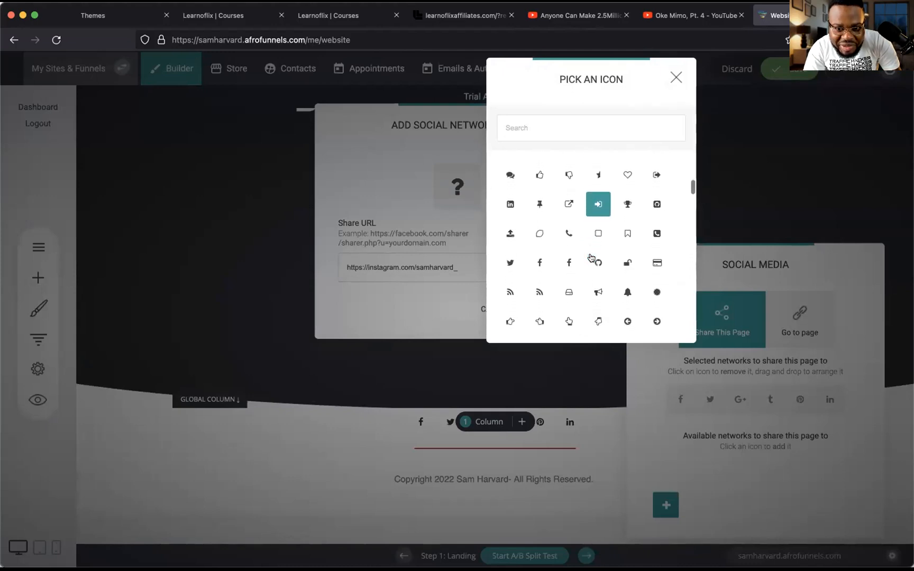
{"action": "scroll", "coordinate": [591, 257], "scroll_direction": "down", "scroll_amount": 6}
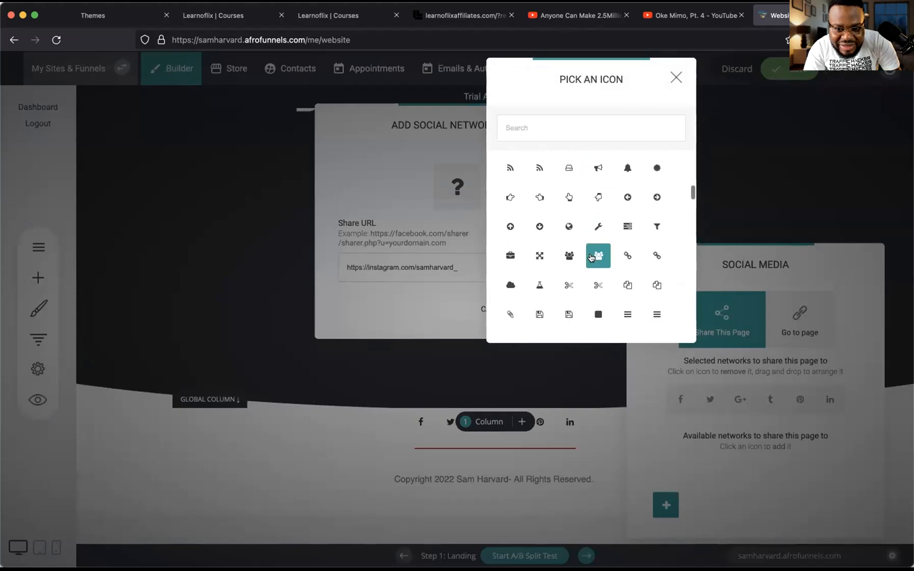
{"action": "scroll", "coordinate": [591, 257], "scroll_direction": "down", "scroll_amount": 8}
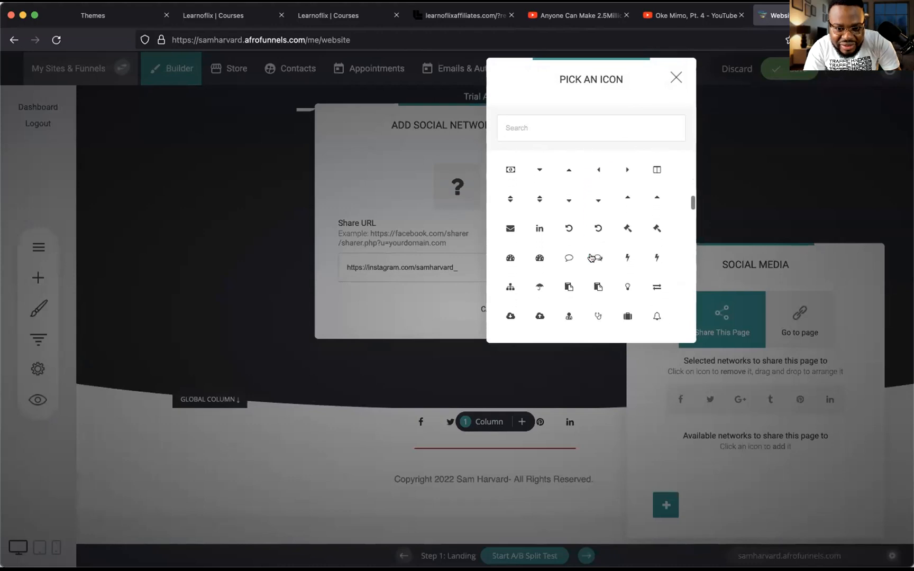
{"action": "scroll", "coordinate": [592, 258], "scroll_direction": "down", "scroll_amount": 8}
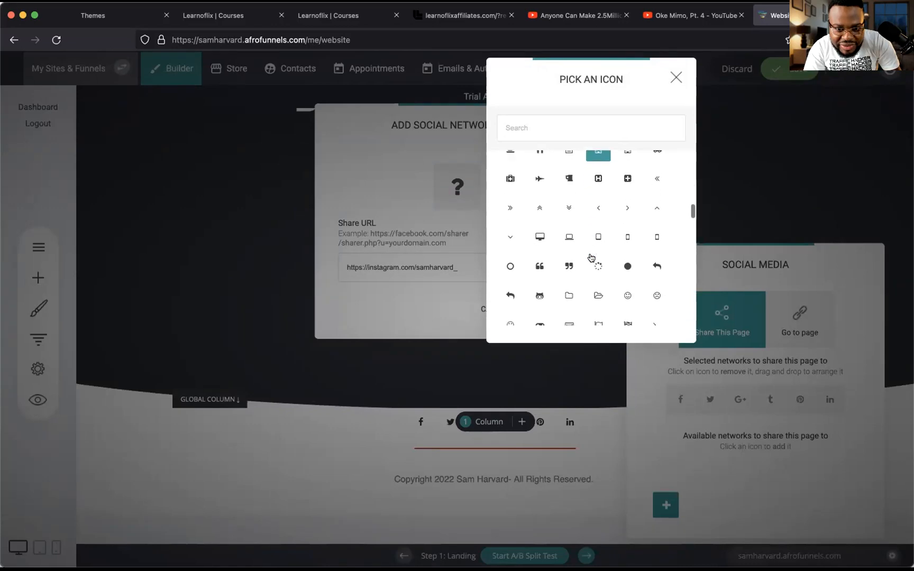
{"action": "scroll", "coordinate": [591, 258], "scroll_direction": "down", "scroll_amount": 8}
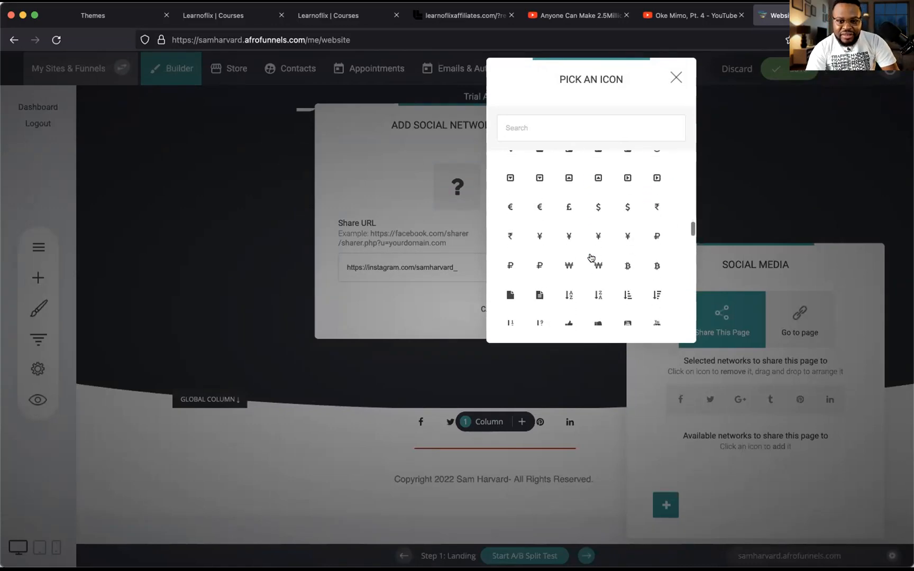
{"action": "scroll", "coordinate": [592, 257], "scroll_direction": "down", "scroll_amount": 5}
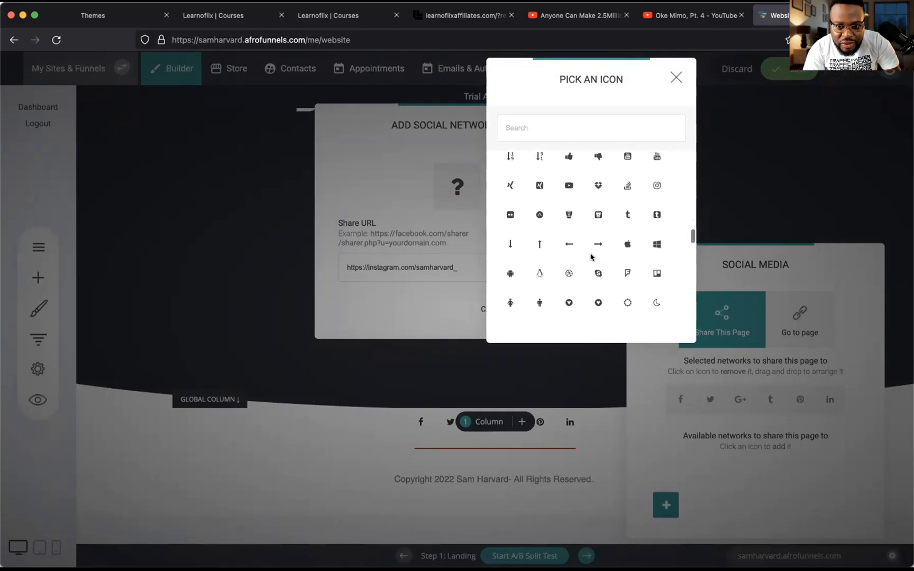
{"action": "left_click", "coordinate": [657, 185]}
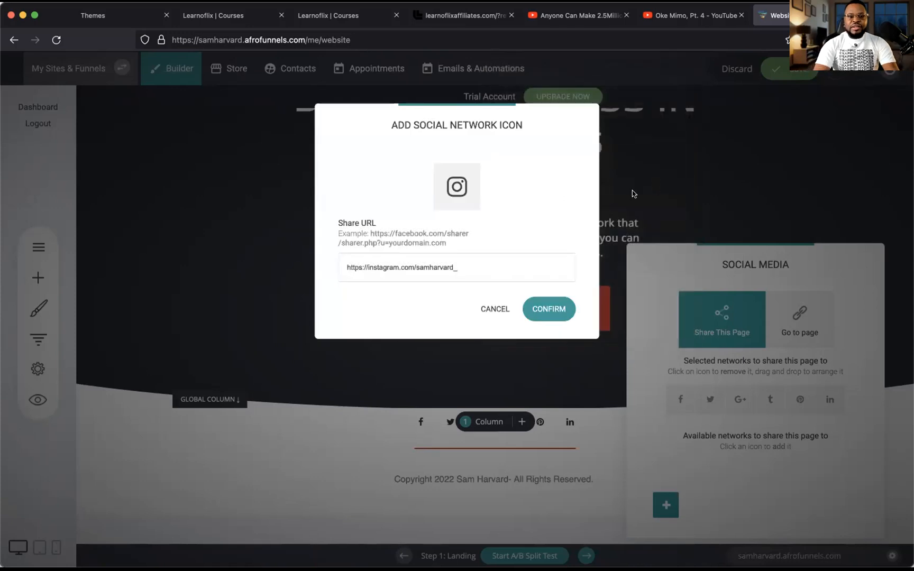
{"action": "left_click", "coordinate": [551, 312]}
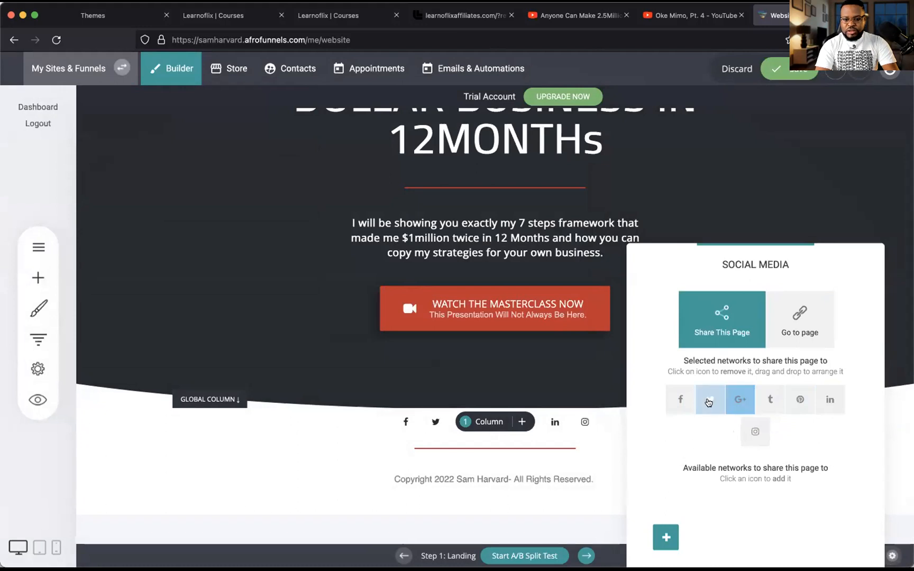
Step: Remove Facebook and re-add it so it sits last after Instagram
{"action": "left_click", "coordinate": [675, 401]}
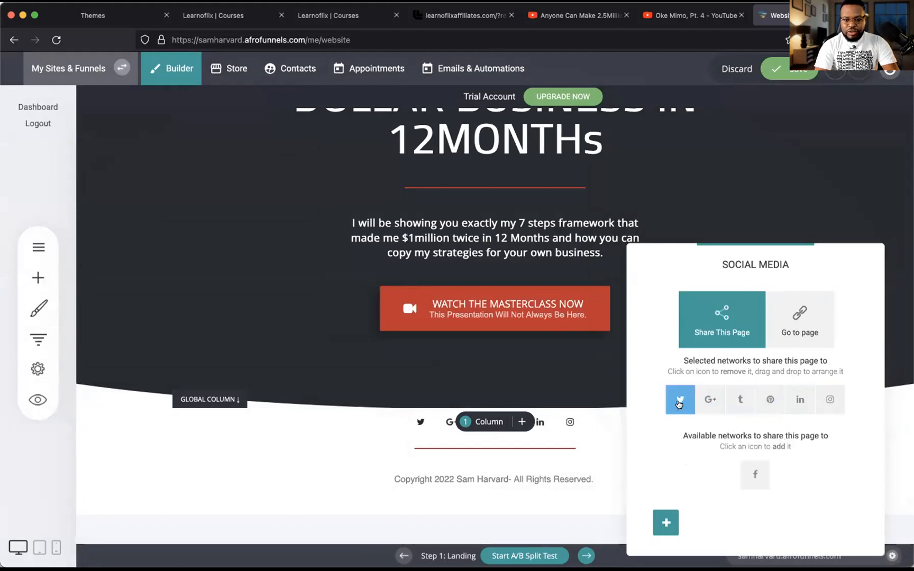
{"action": "left_click", "coordinate": [753, 470]}
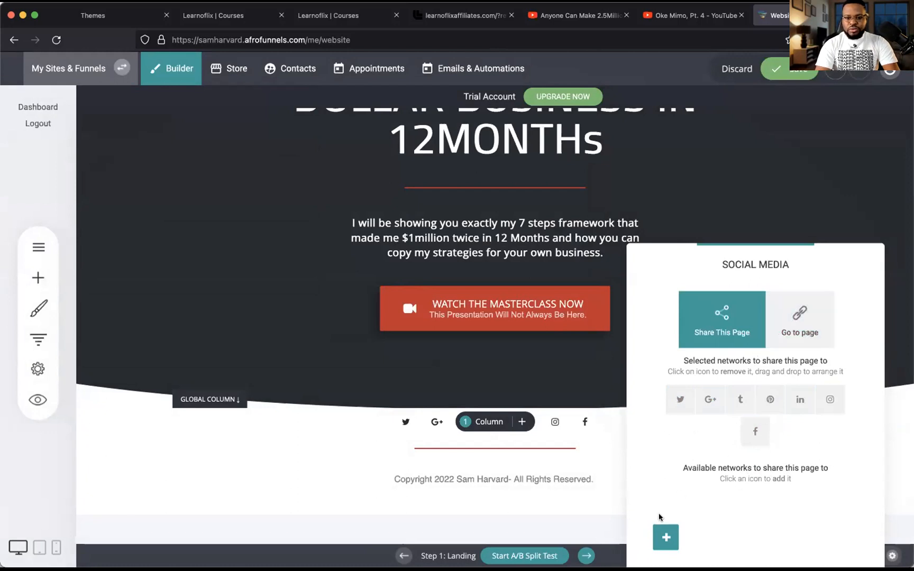
{"action": "left_click", "coordinate": [586, 382]}
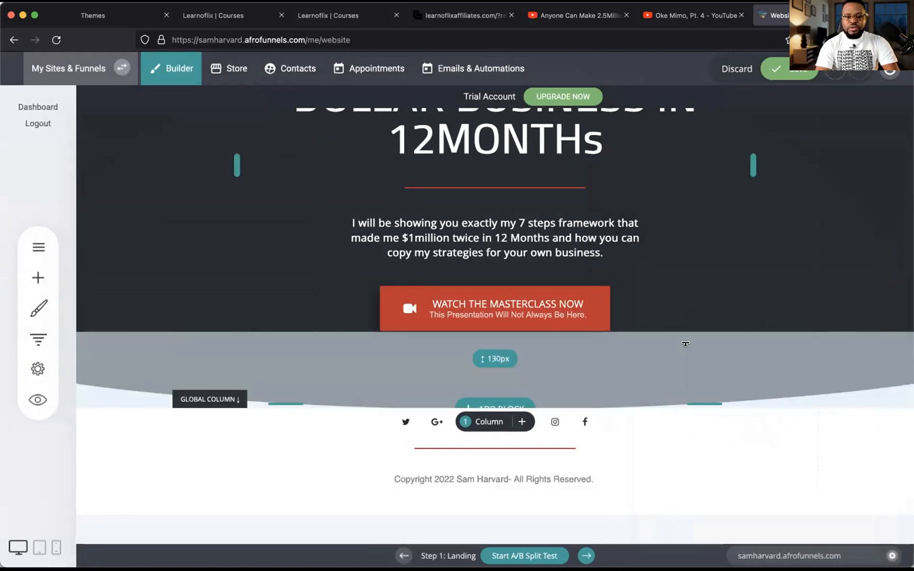
{"action": "scroll", "coordinate": [685, 346], "scroll_direction": "up", "scroll_amount": 3}
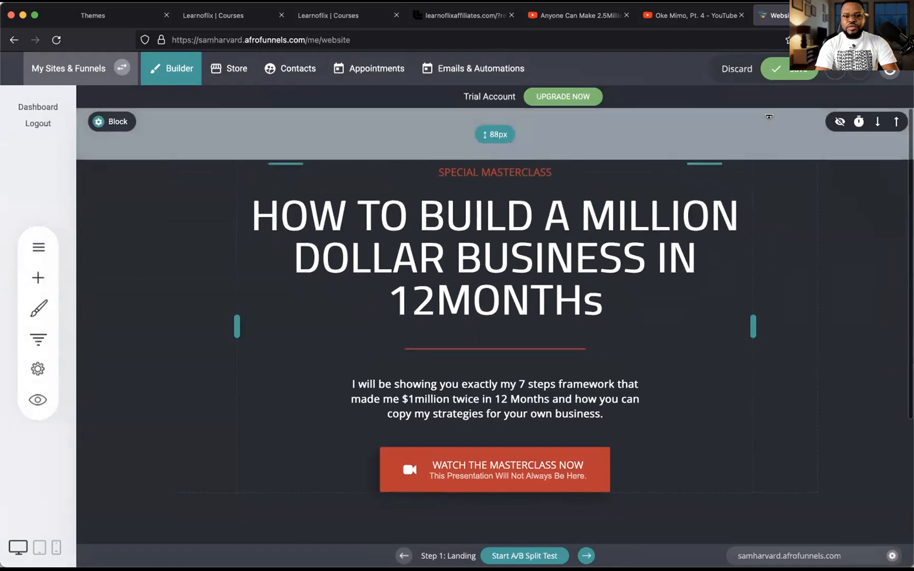
{"action": "left_click", "coordinate": [796, 70]}
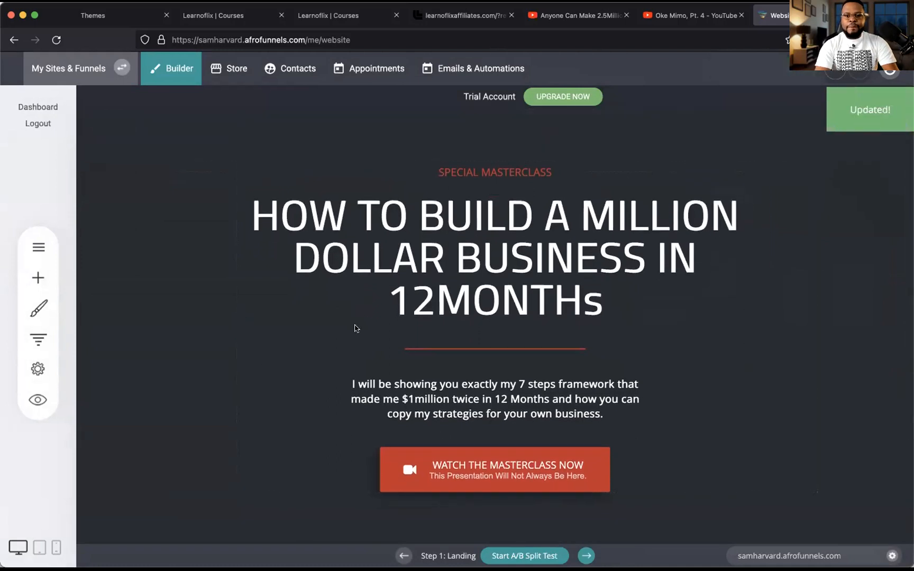
{"action": "left_click", "coordinate": [37, 403]}
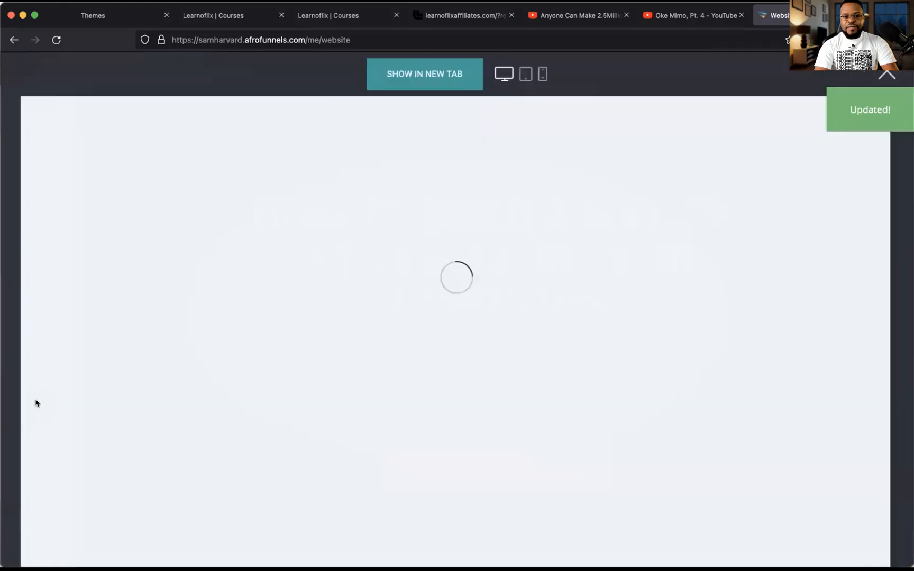
{"action": "scroll", "coordinate": [605, 400], "scroll_direction": "down", "scroll_amount": 3}
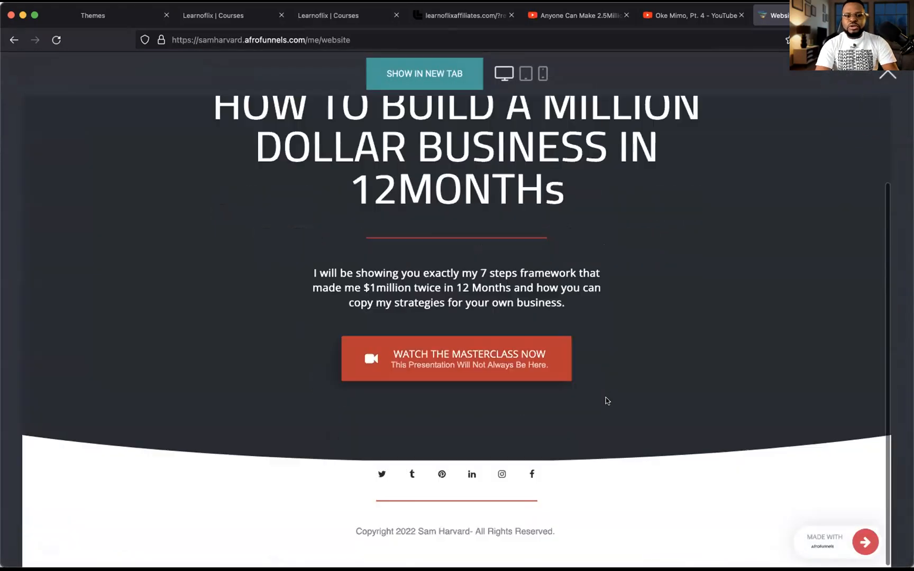
{"action": "scroll", "coordinate": [605, 400], "scroll_direction": "up", "scroll_amount": 3}
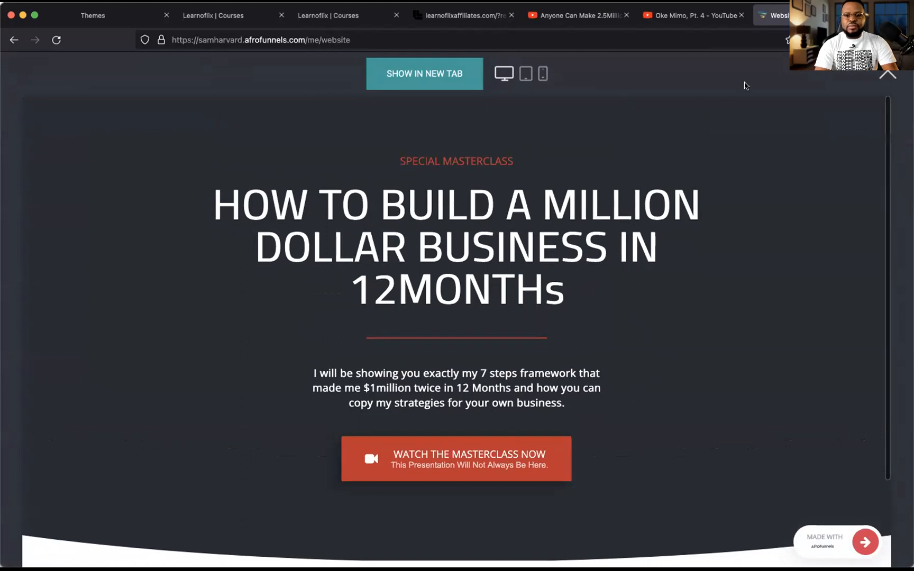
{"action": "left_click", "coordinate": [884, 74]}
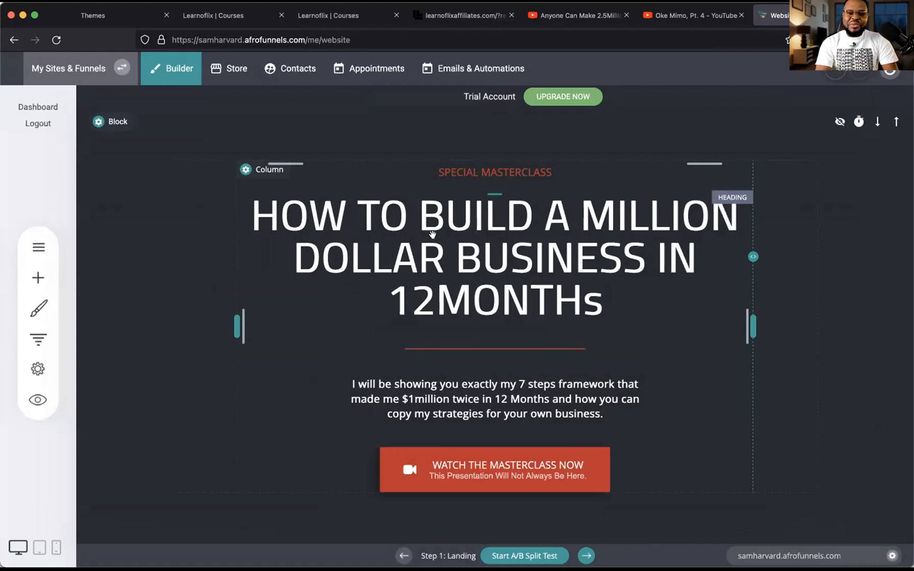
Step: Set the headline animation to Fade In From The Left
{"action": "left_click", "coordinate": [354, 231]}
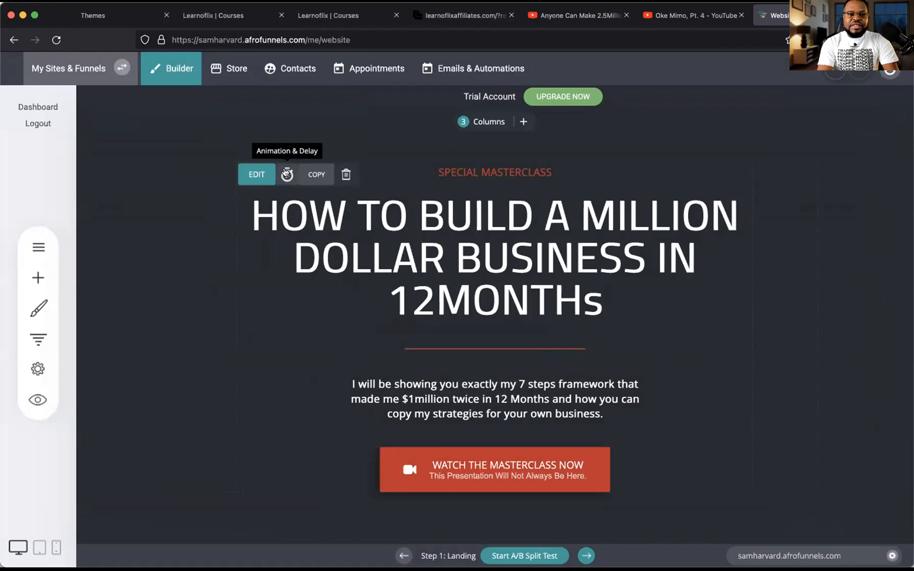
{"action": "left_click", "coordinate": [286, 175]}
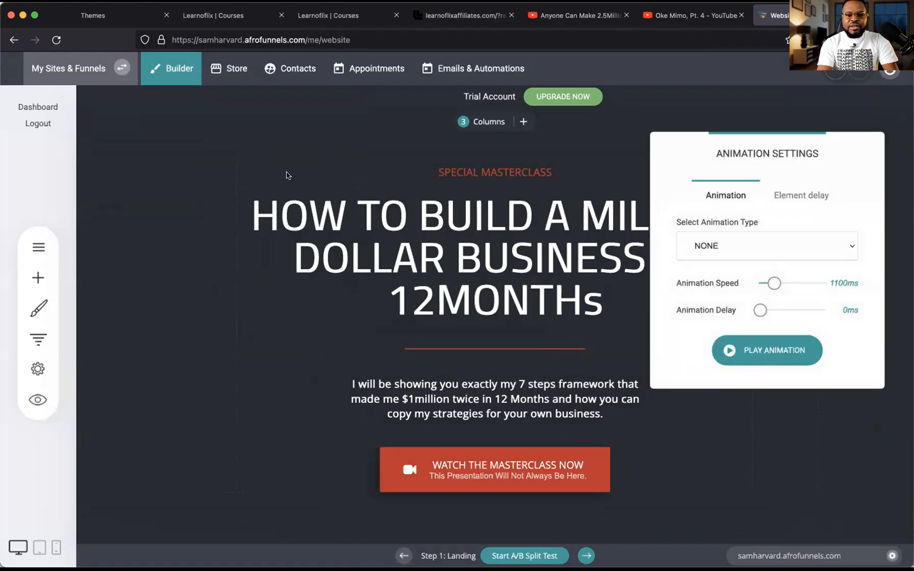
{"action": "left_click", "coordinate": [776, 241]}
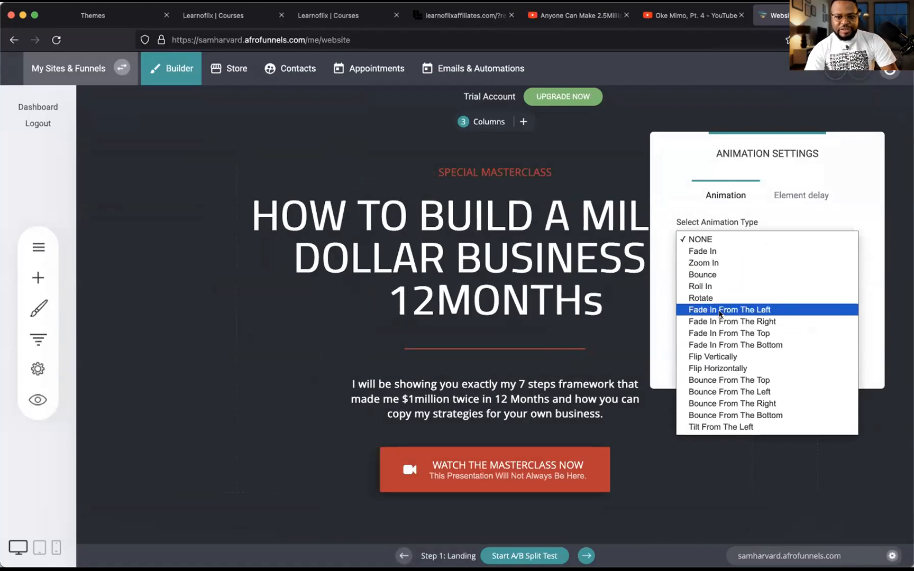
{"action": "left_click", "coordinate": [719, 314]}
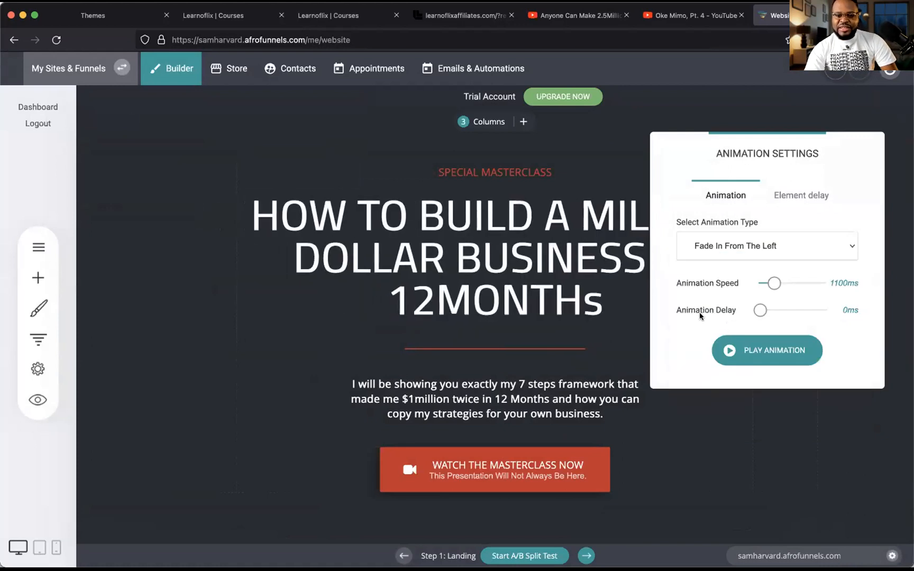
{"action": "left_click", "coordinate": [537, 295]}
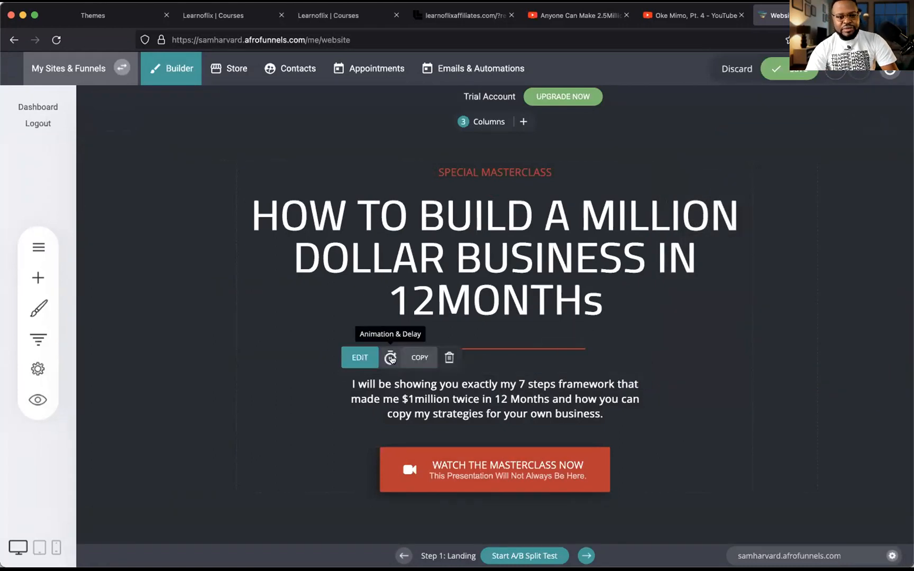
Step: Set the intro paragraph to Fade In From The Right with a 100ms delay
{"action": "left_click", "coordinate": [392, 359]}
{"action": "left_click", "coordinate": [208, 433]}
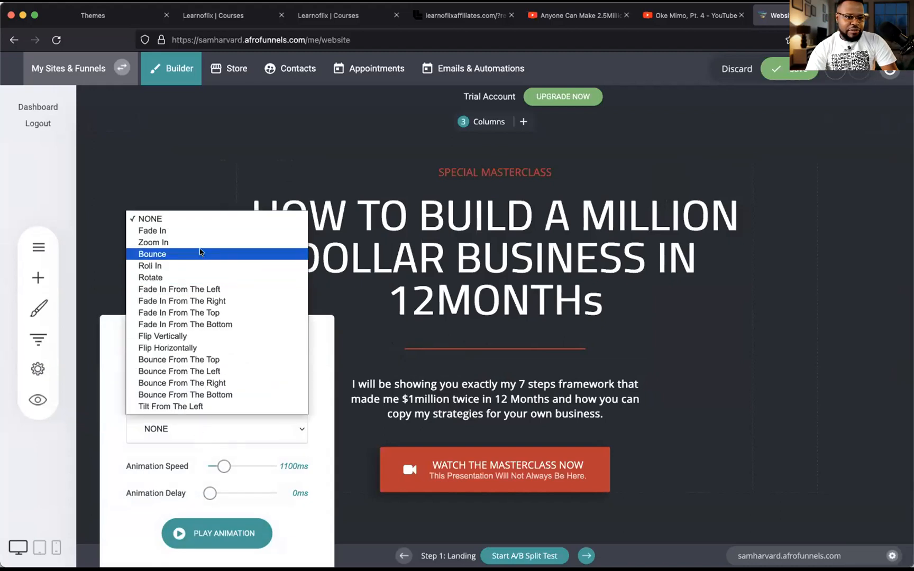
{"action": "left_click", "coordinate": [205, 303]}
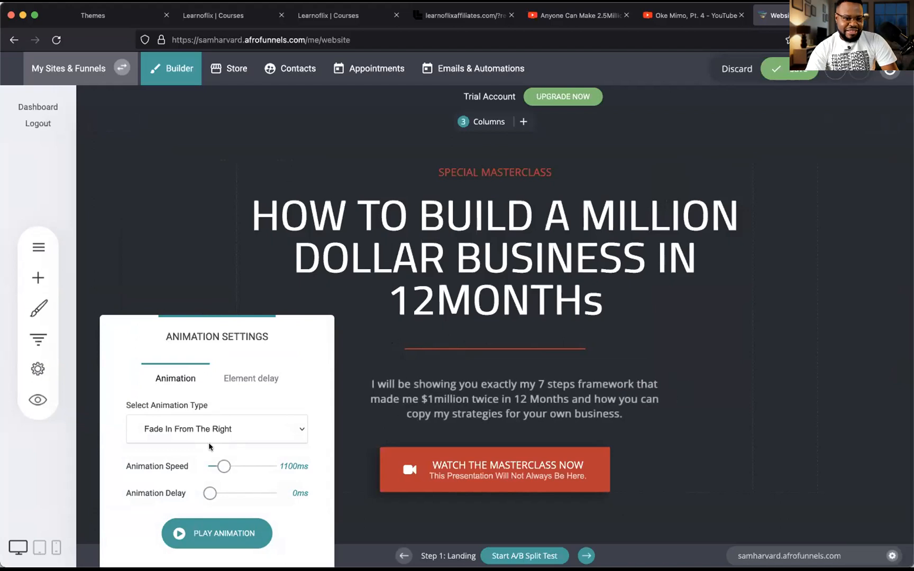
{"action": "left_click_drag", "start_coordinate": [209, 493], "coordinate": [211, 493]}
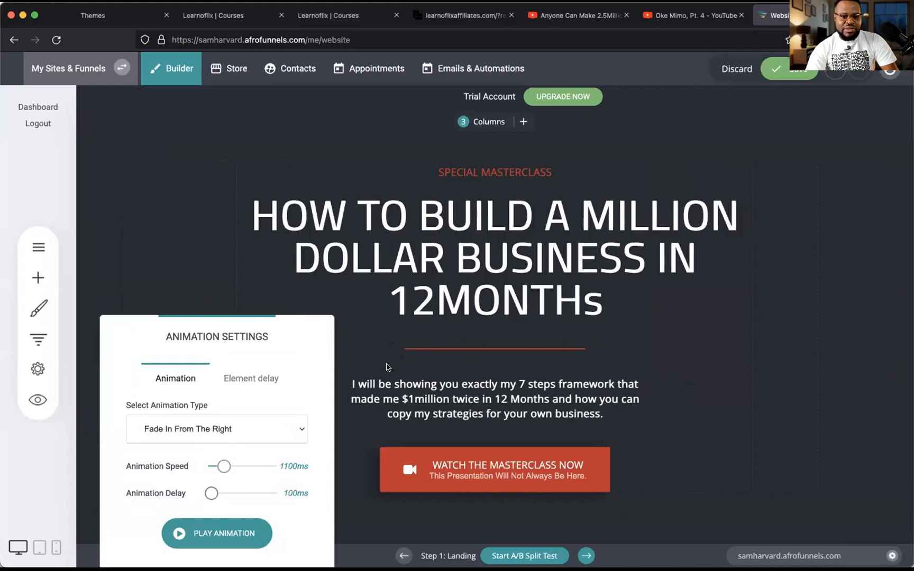
{"action": "left_click", "coordinate": [221, 535]}
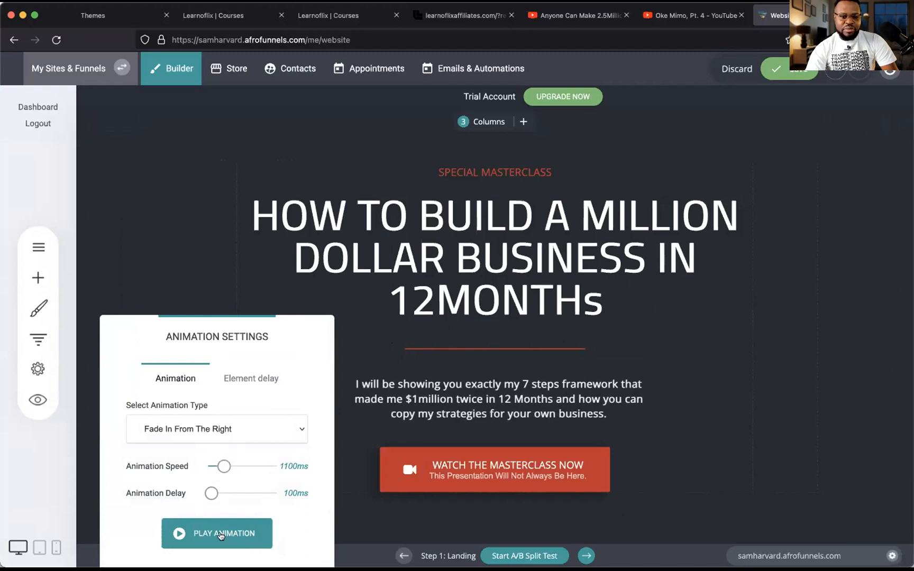
{"action": "left_click", "coordinate": [749, 414]}
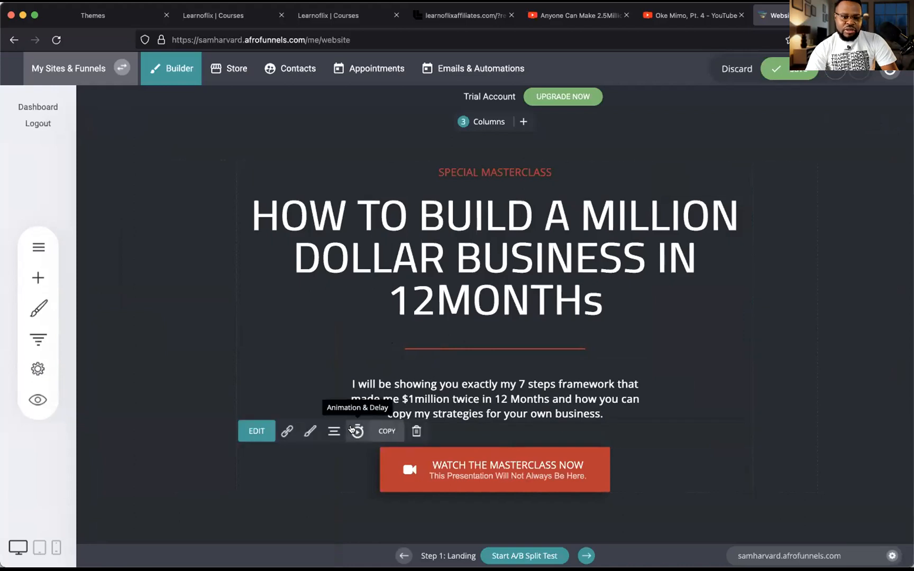
Step: Animate the masterclass button with Bounce From The Top, 100ms delay, then save the page
{"action": "left_click", "coordinate": [355, 431]}
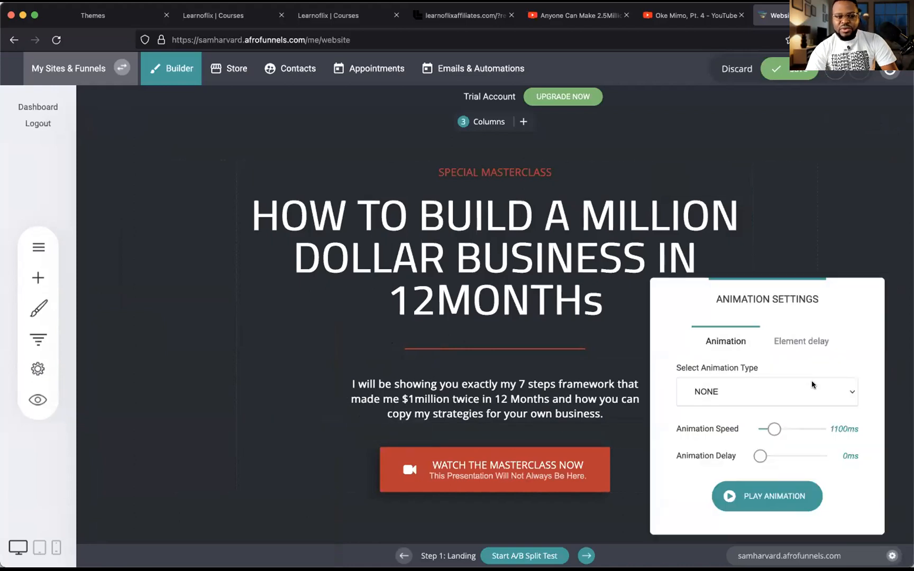
{"action": "left_click", "coordinate": [811, 385]}
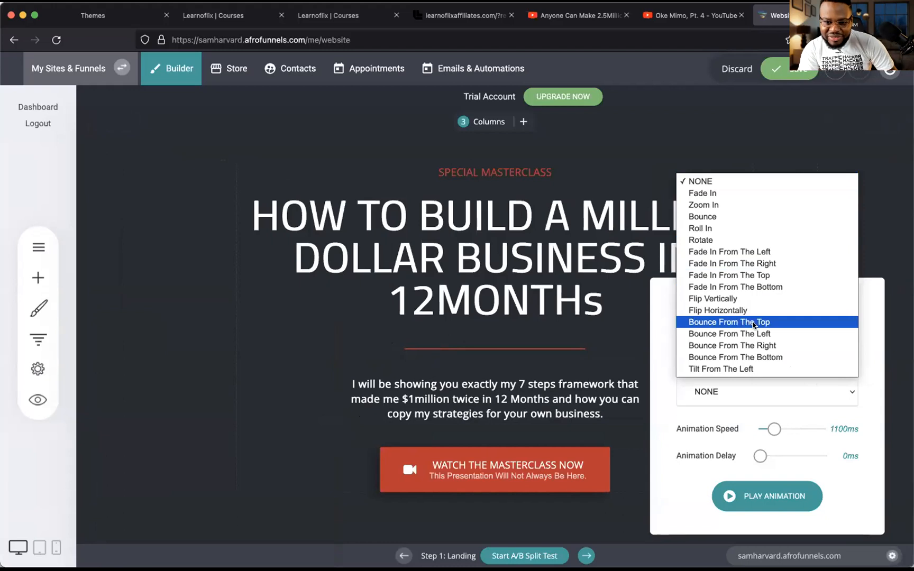
{"action": "left_click", "coordinate": [753, 323]}
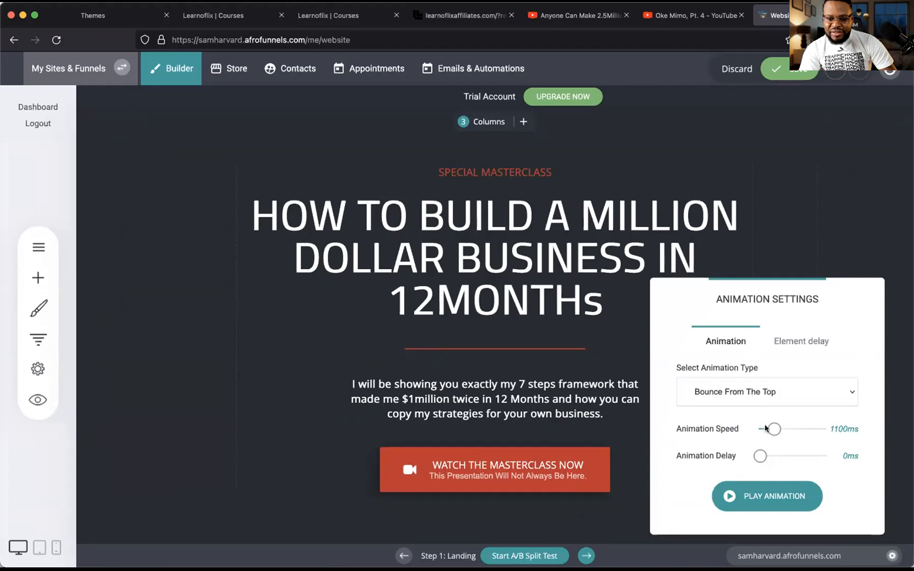
{"action": "left_click_drag", "start_coordinate": [758, 458], "coordinate": [759, 459]}
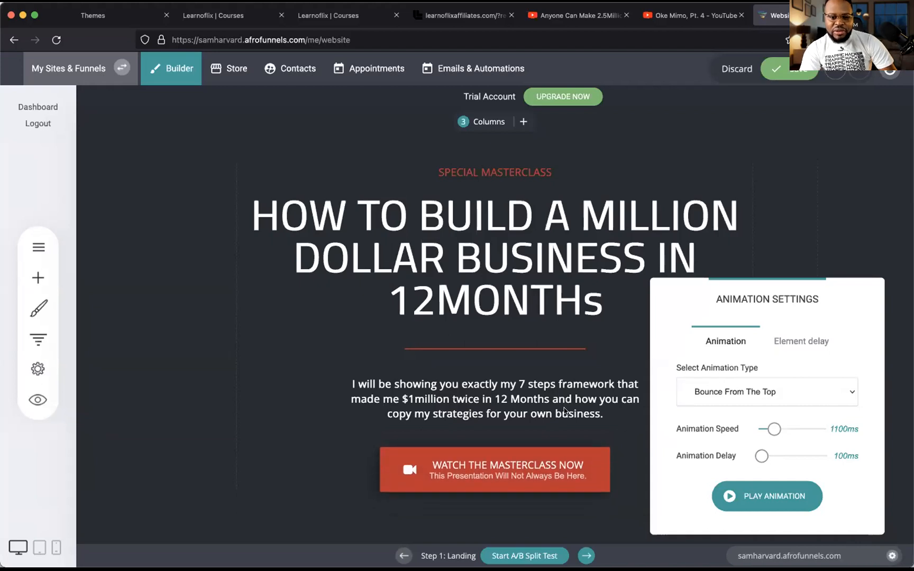
{"action": "left_click", "coordinate": [848, 244]}
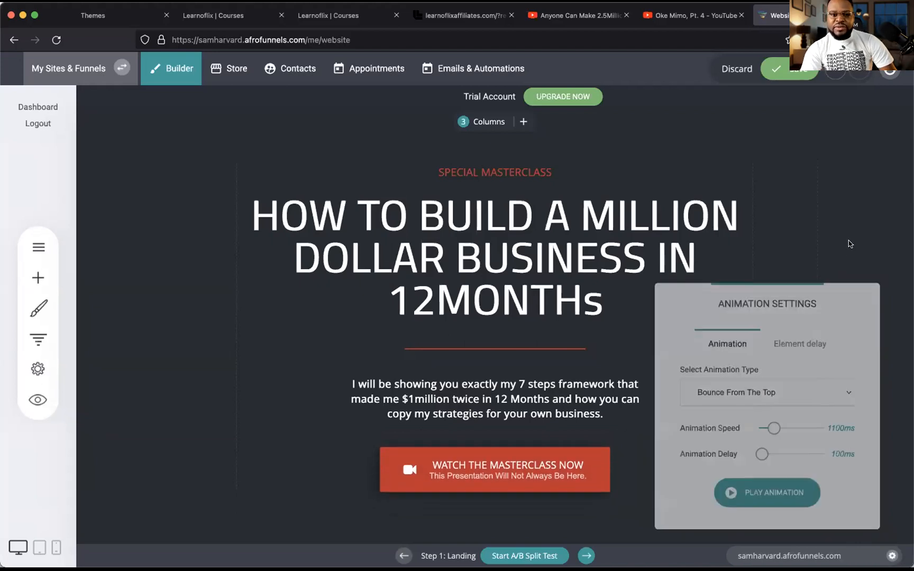
{"action": "left_click", "coordinate": [792, 79]}
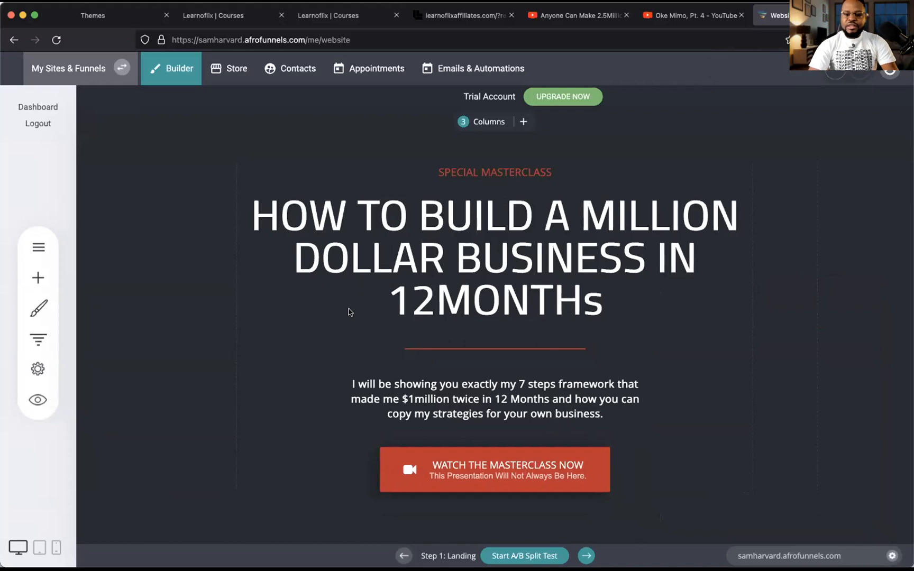
{"action": "left_click", "coordinate": [37, 402]}
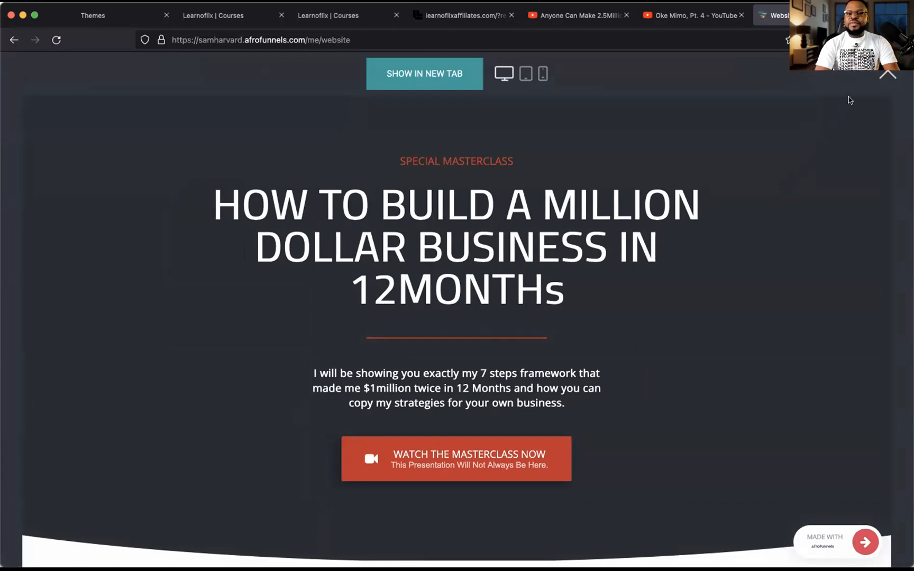
{"action": "left_click", "coordinate": [882, 72]}
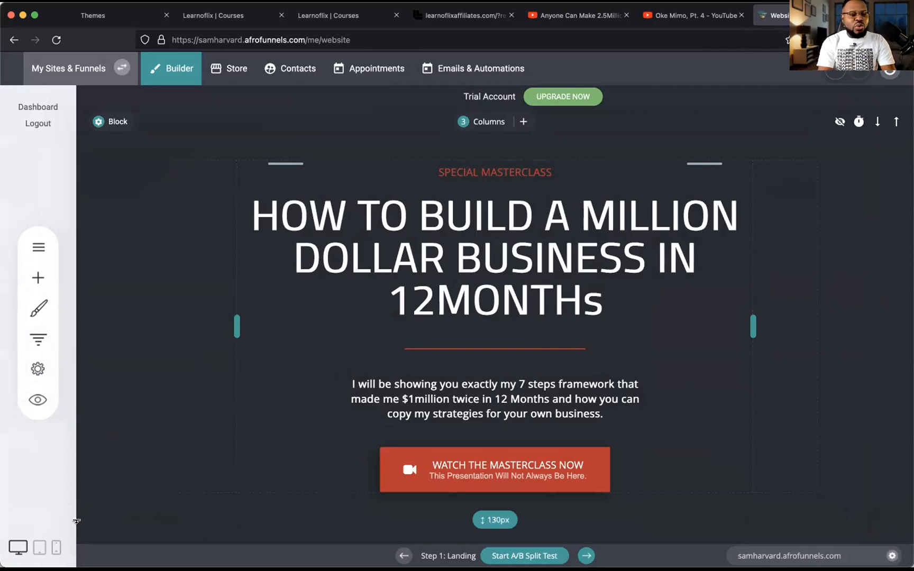
Step: Switch the landing page to Phone View and scroll through the mobile layout
{"action": "left_click", "coordinate": [52, 550]}
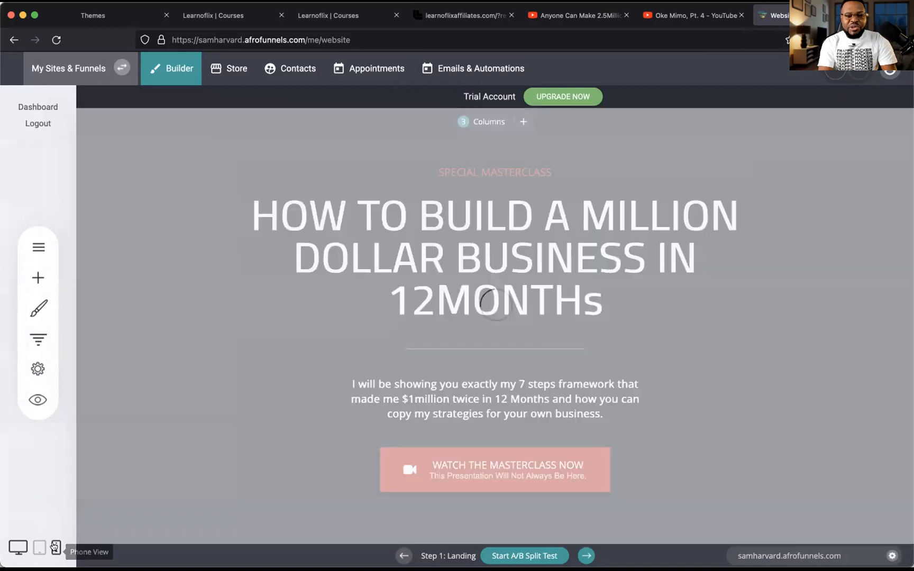
{"action": "scroll", "coordinate": [484, 385], "scroll_direction": "down", "scroll_amount": 3}
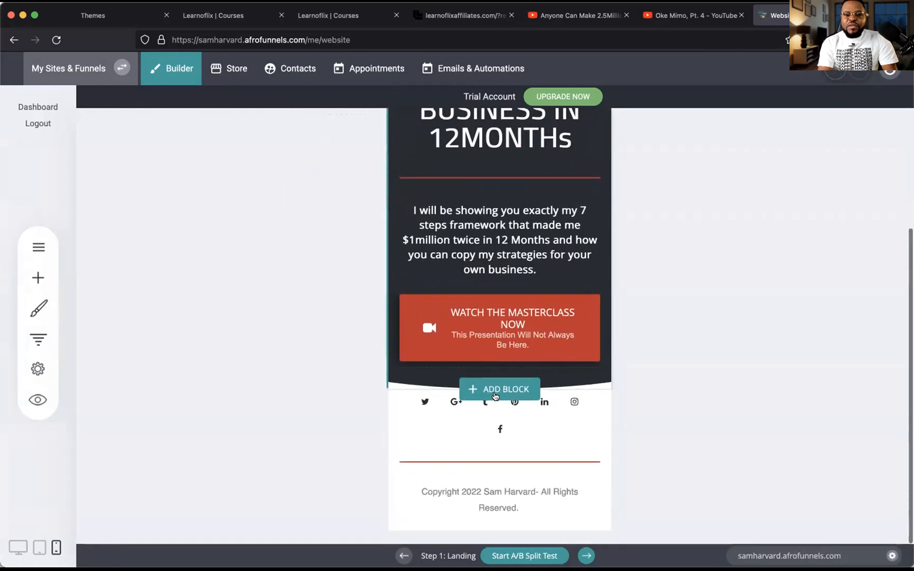
{"action": "scroll", "coordinate": [492, 391], "scroll_direction": "up", "scroll_amount": 3}
{"action": "scroll", "coordinate": [494, 392], "scroll_direction": "down", "scroll_amount": 3}
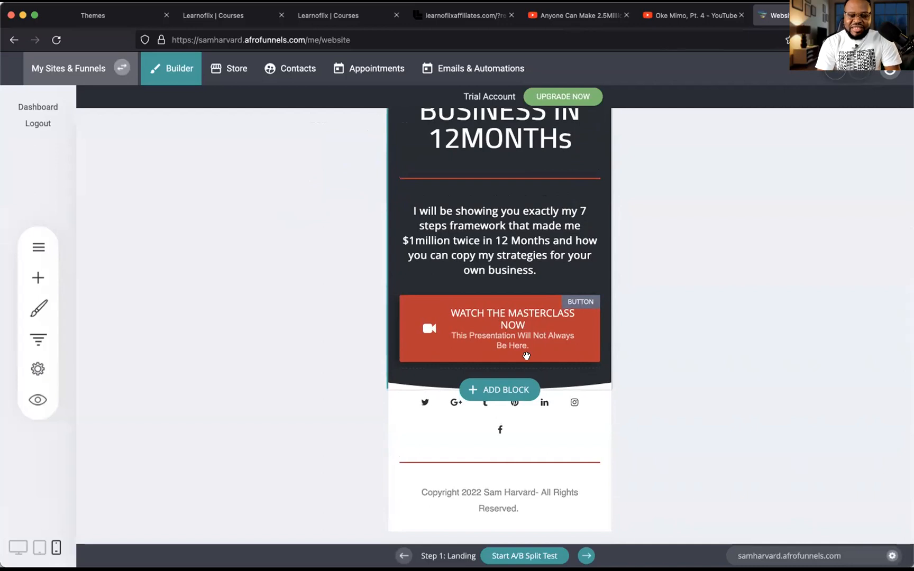
Step: Toggle the hero block's Stretched setting off and back on
{"action": "left_click", "coordinate": [475, 427]}
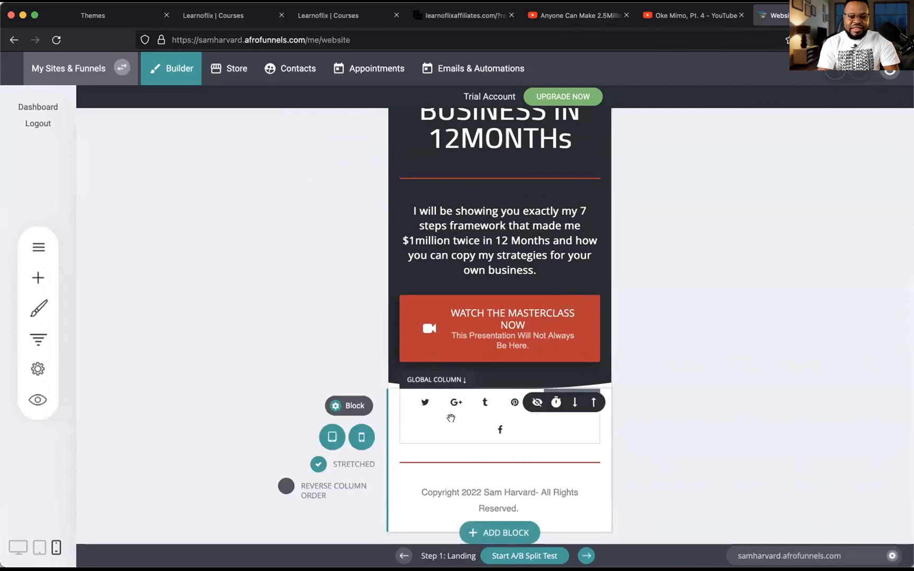
{"action": "left_click", "coordinate": [464, 335]}
{"action": "scroll", "coordinate": [500, 254], "scroll_direction": "up", "scroll_amount": 3}
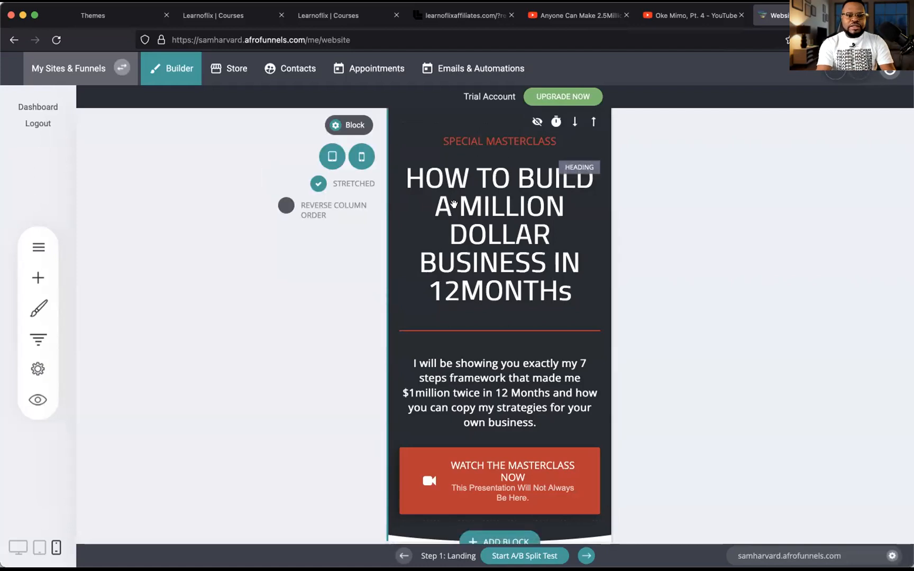
{"action": "left_click", "coordinate": [318, 185]}
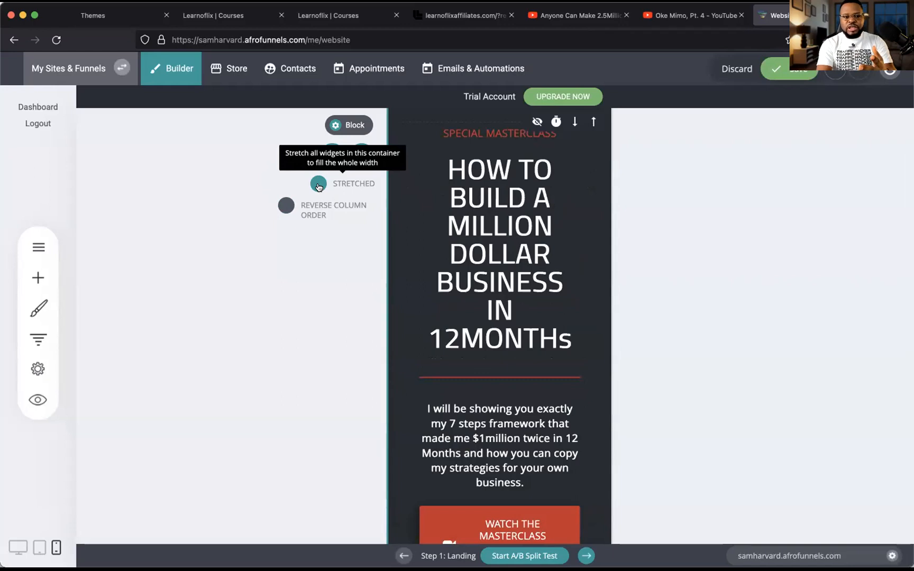
{"action": "left_click", "coordinate": [318, 185]}
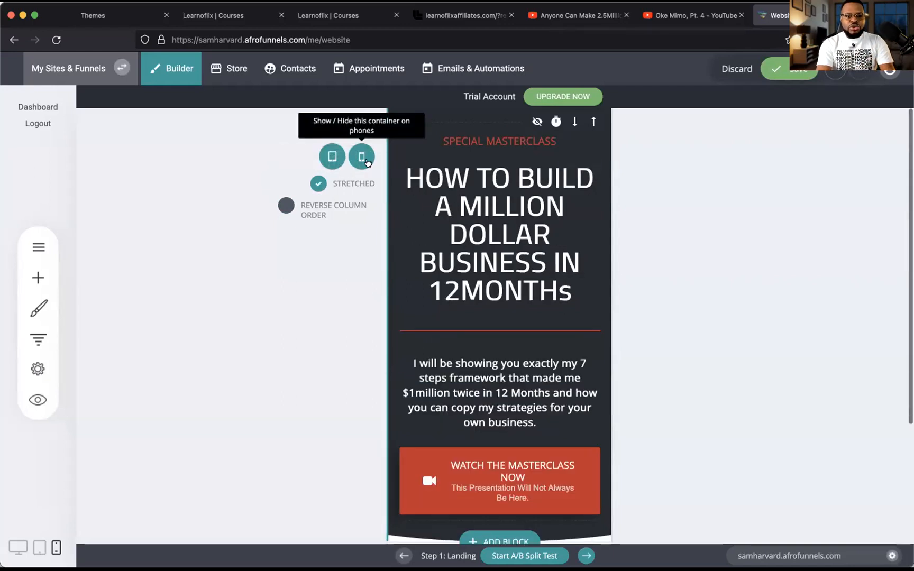
Step: Open Global Styling > Text Styling, showing Titillium Web headings and Open Sans paragraphs
{"action": "left_click", "coordinate": [39, 313]}
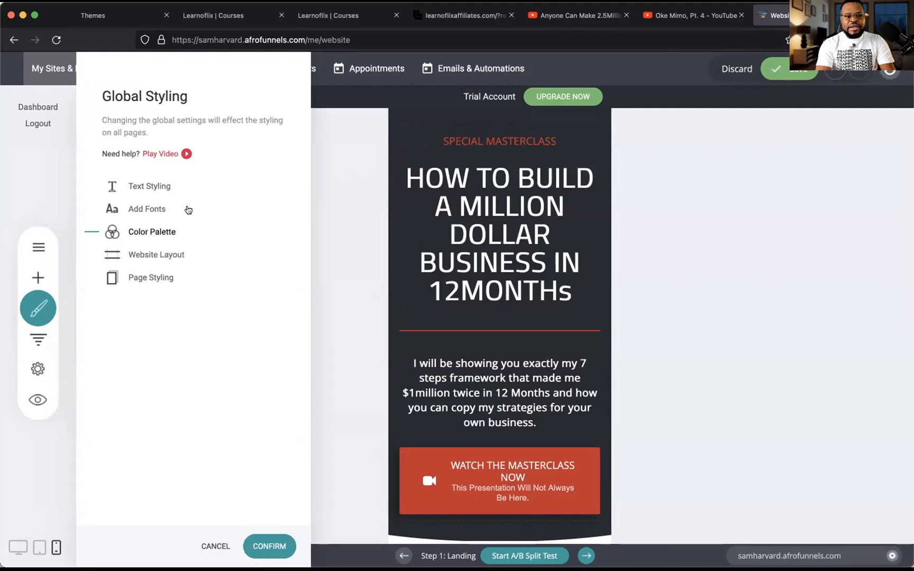
{"action": "left_click", "coordinate": [153, 186]}
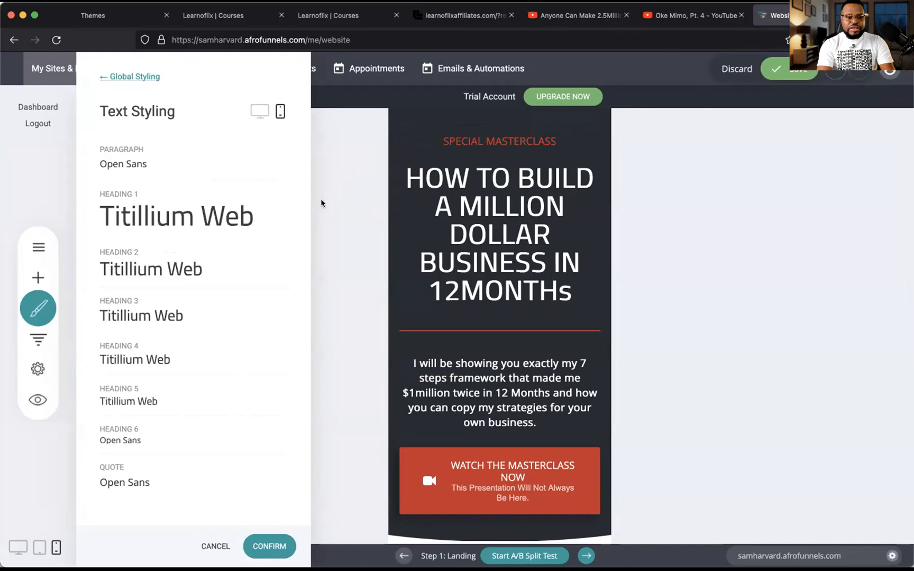
Step: Reduce the Heading 1 font size from 48px to 43px
{"action": "left_click", "coordinate": [257, 225]}
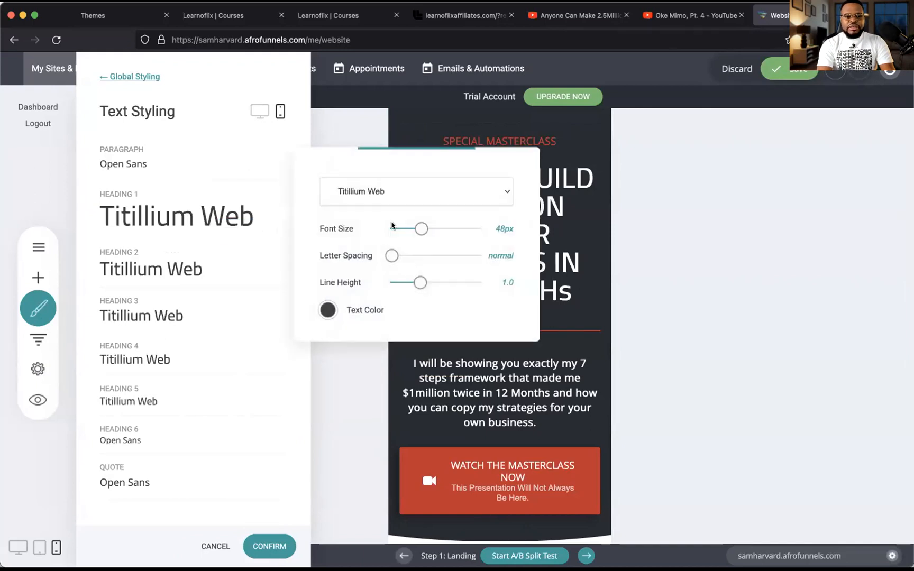
{"action": "left_click_drag", "start_coordinate": [417, 231], "coordinate": [413, 232]}
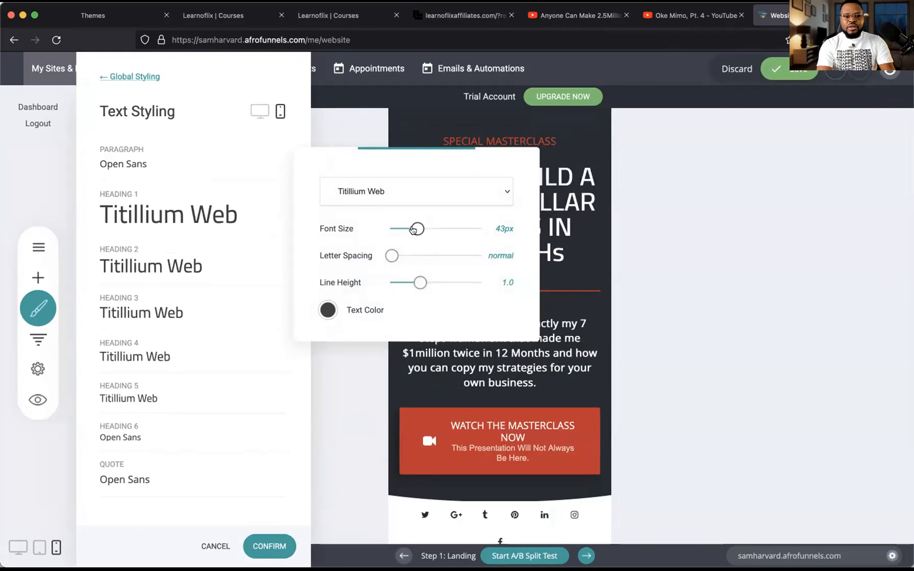
{"action": "left_click", "coordinate": [275, 167]}
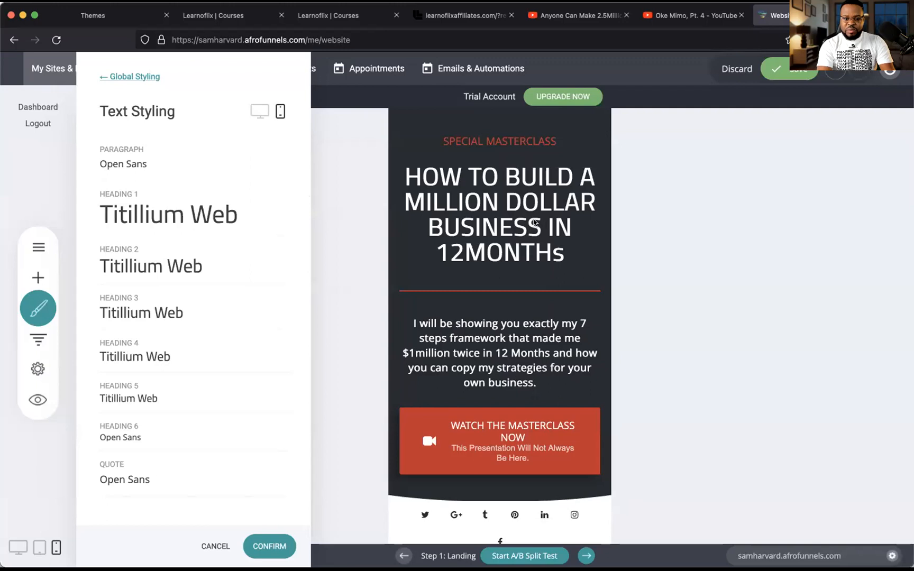
{"action": "mouse_move", "coordinate": [267, 247]}
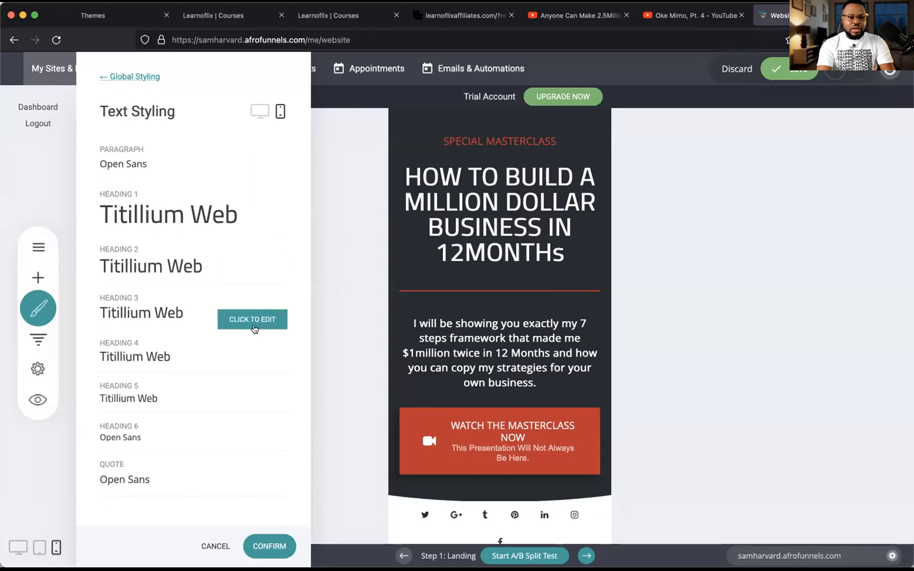
{"action": "mouse_move", "coordinate": [236, 361]}
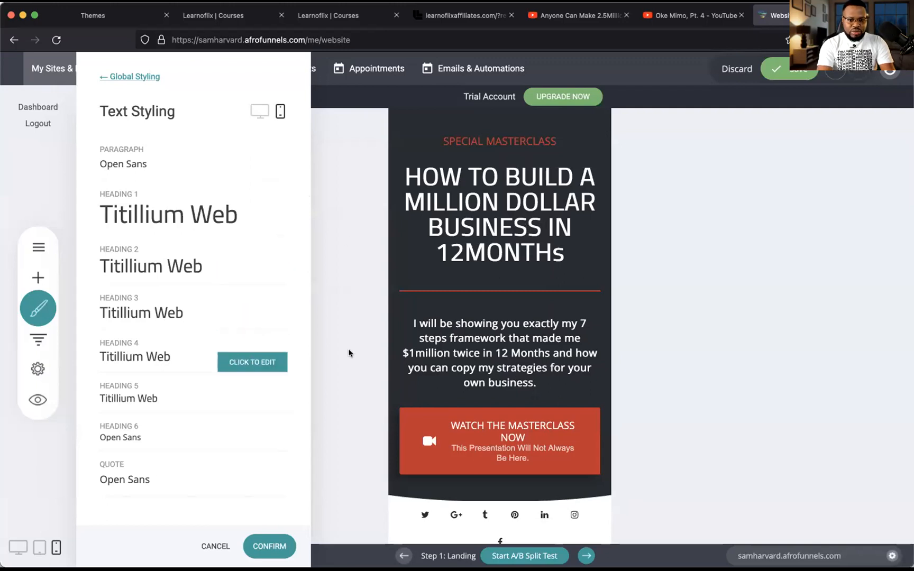
{"action": "left_click", "coordinate": [267, 363]}
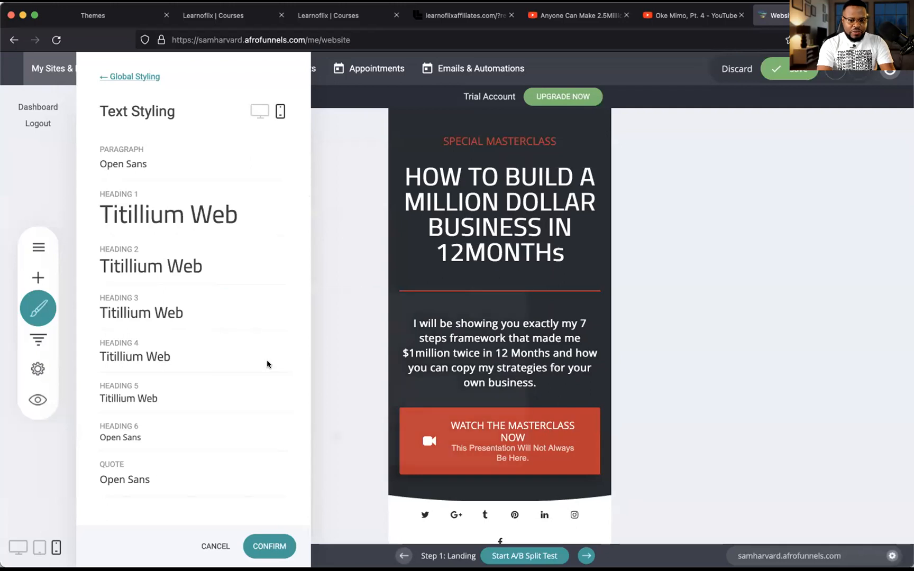
Step: Reduce the Heading 4 font size to 18px
{"action": "left_click_drag", "start_coordinate": [458, 290], "coordinate": [311, 224]}
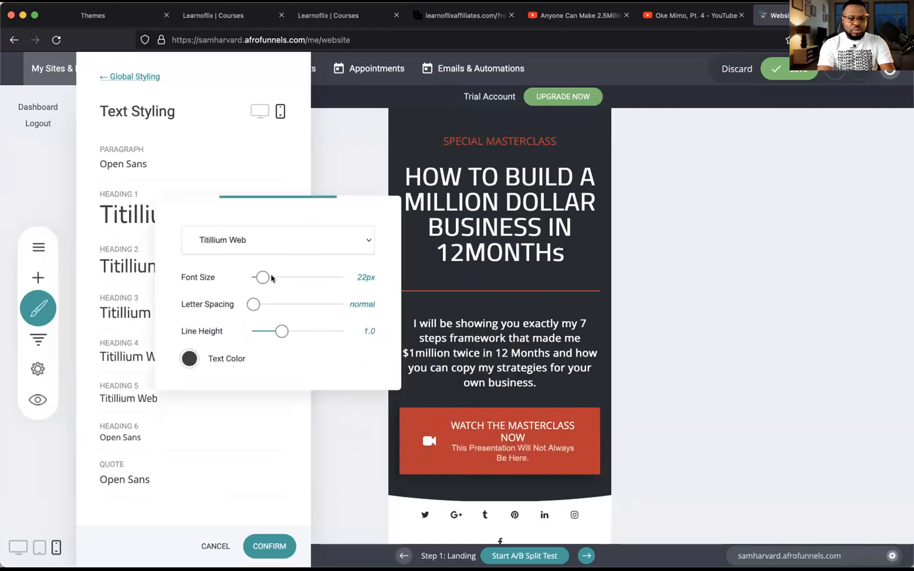
{"action": "left_click_drag", "start_coordinate": [262, 279], "coordinate": [261, 279]}
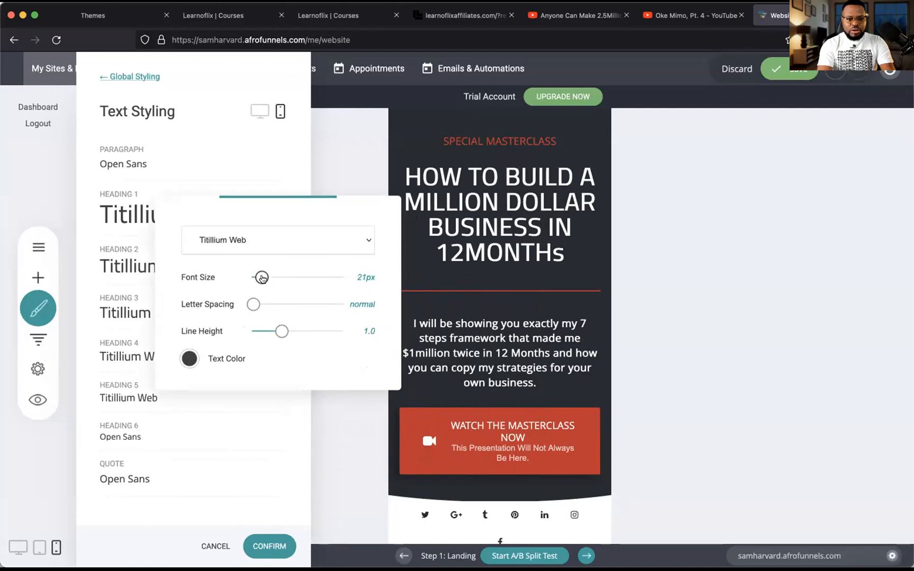
{"action": "left_click_drag", "start_coordinate": [262, 279], "coordinate": [263, 278]}
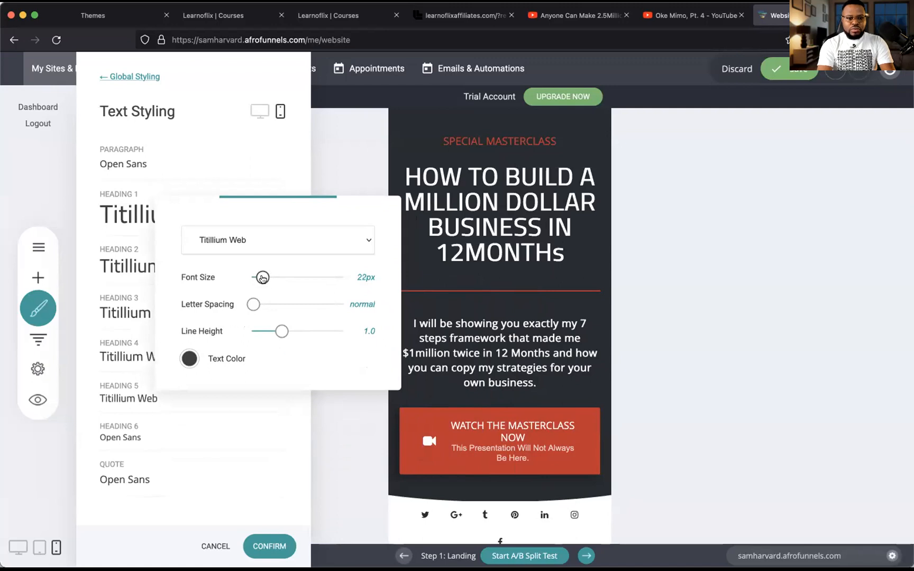
{"action": "left_click", "coordinate": [347, 161]}
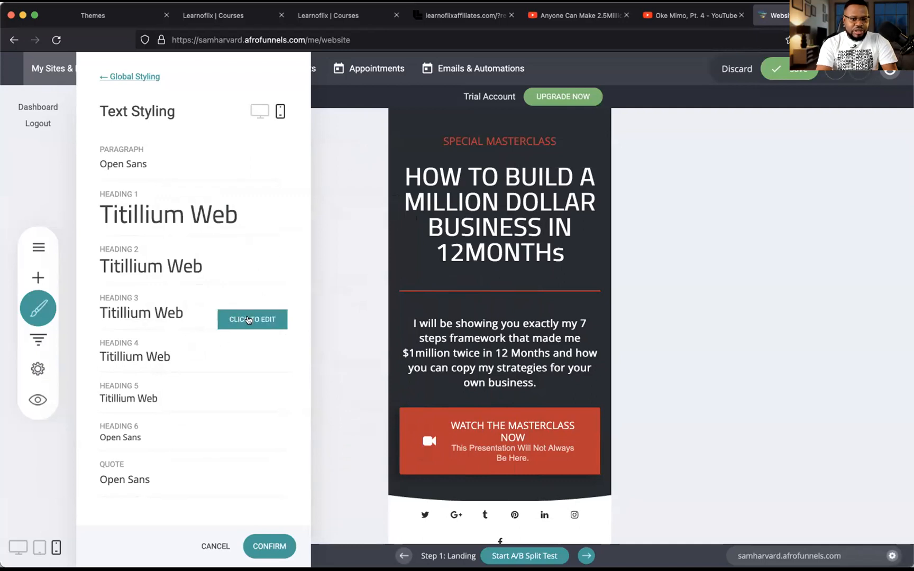
Step: Shrink Heading 3 from 26px to 21px
{"action": "left_click", "coordinate": [248, 319]}
{"action": "left_click_drag", "start_coordinate": [428, 250], "coordinate": [259, 221]}
{"action": "left_click_drag", "start_coordinate": [238, 296], "coordinate": [227, 292]}
{"action": "left_click", "coordinate": [354, 181]}
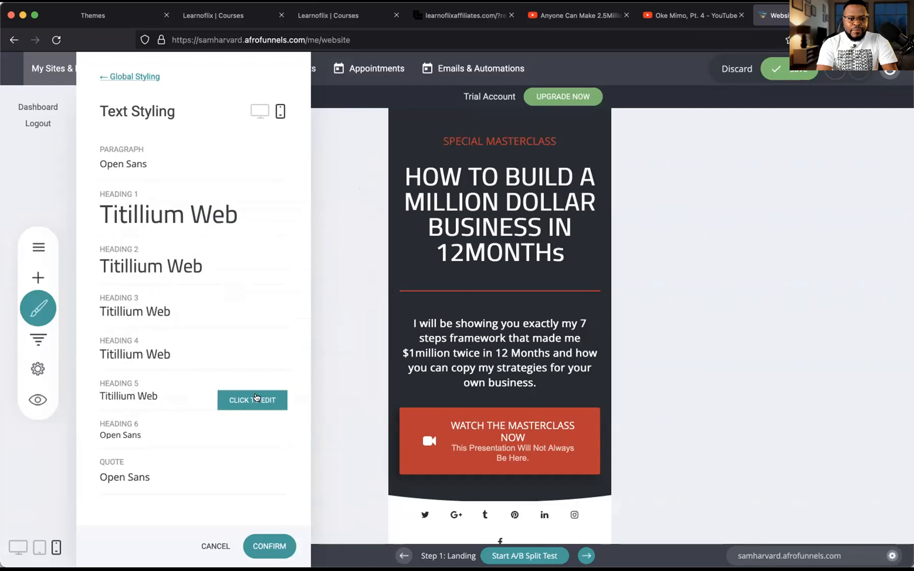
Step: Lower the Heading 5 font size and confirm the global text styling
{"action": "left_click", "coordinate": [255, 397]}
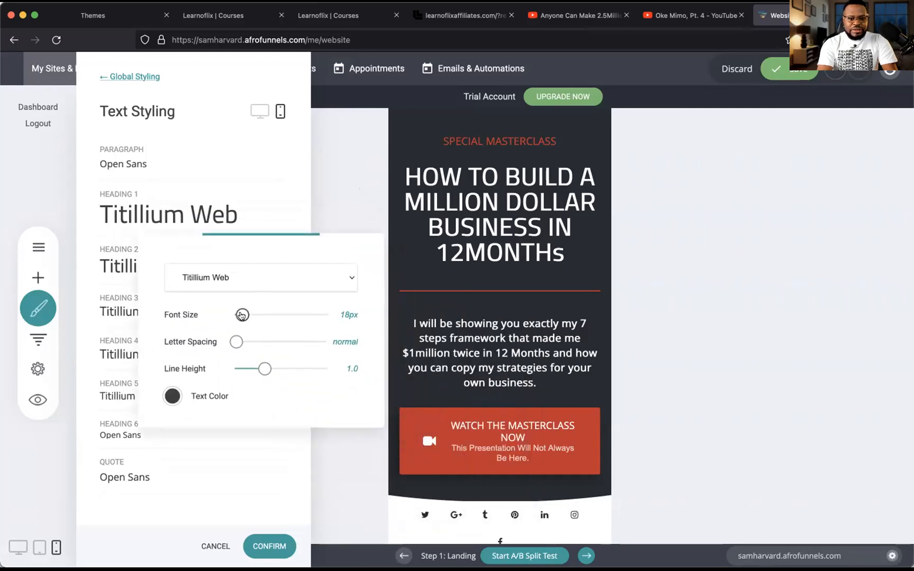
{"action": "mouse_move", "coordinate": [241, 315]}
{"action": "left_mouse_down"}
{"action": "mouse_move", "coordinate": [274, 316]}
{"action": "mouse_move", "coordinate": [238, 316]}
{"action": "left_mouse_up"}
{"action": "key", "text": "Right"}
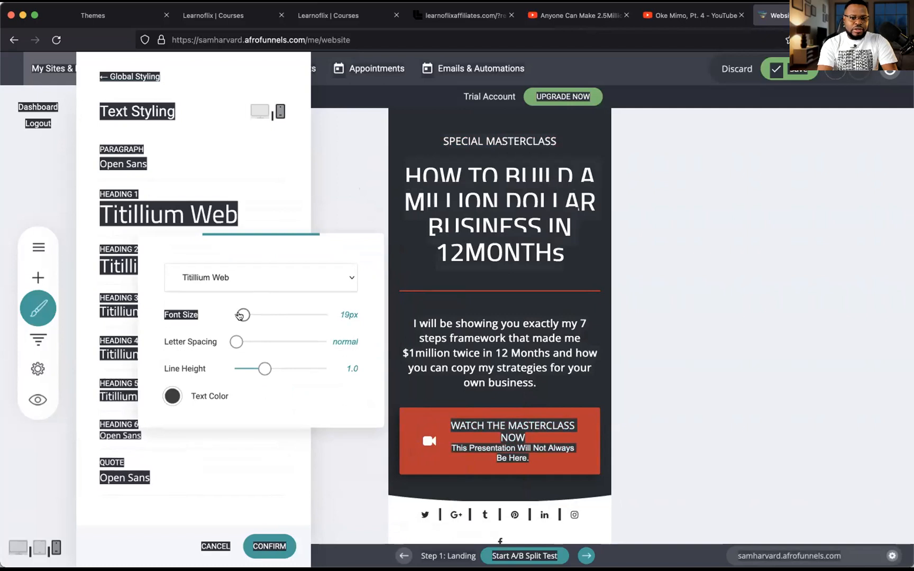
{"action": "left_click", "coordinate": [344, 314]}
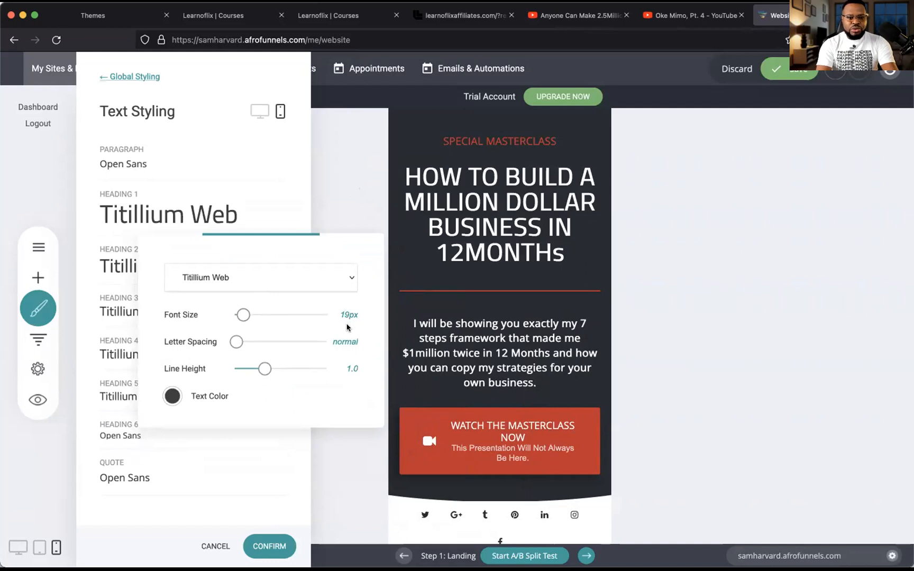
{"action": "left_click", "coordinate": [369, 201]}
{"action": "left_click", "coordinate": [270, 546]}
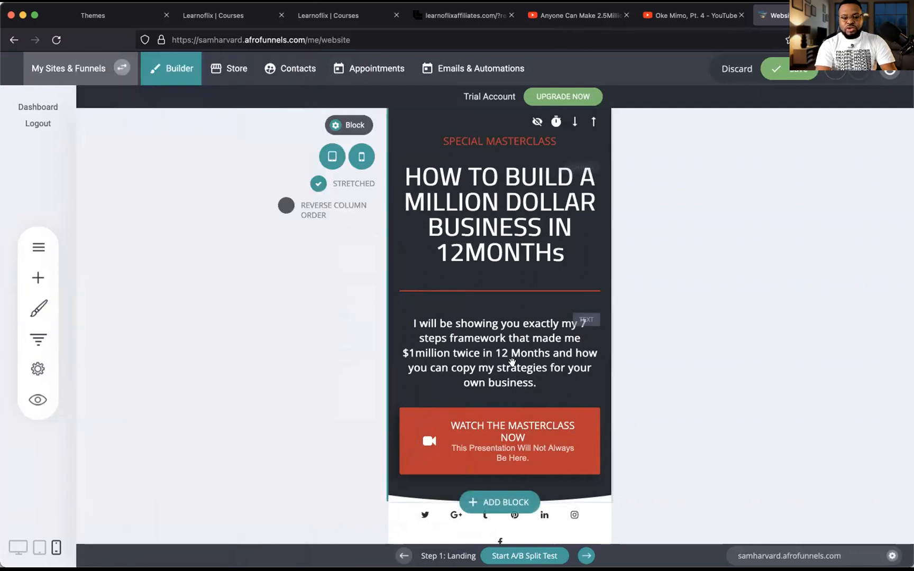
Step: Select the WATCH THE MASTERCLASS NOW button and slim down its padding
{"action": "left_click", "coordinate": [511, 446]}
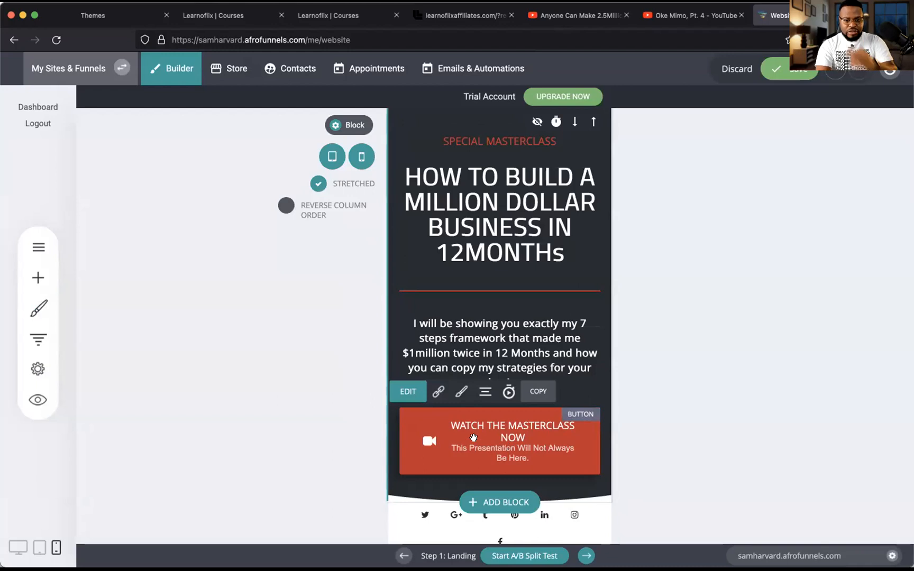
{"action": "left_click", "coordinate": [460, 391]}
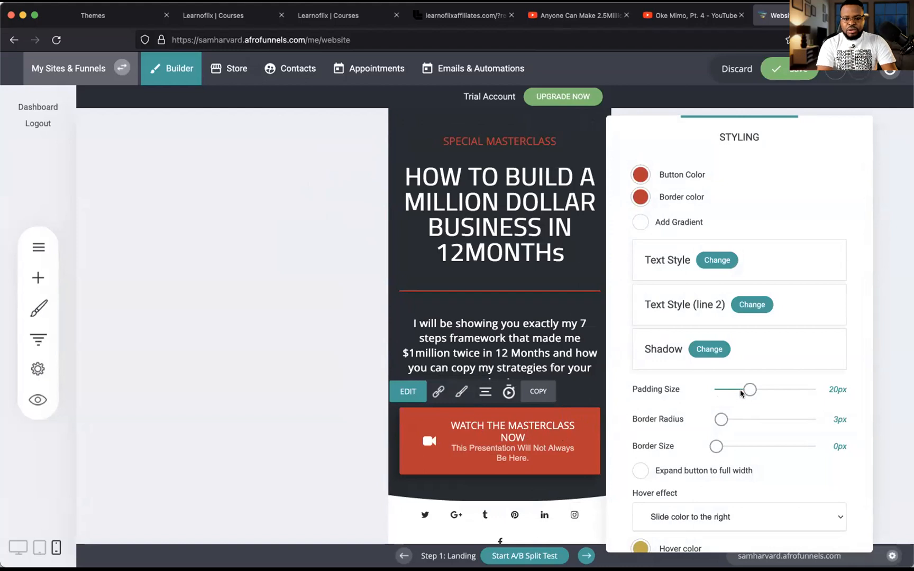
{"action": "left_click_drag", "start_coordinate": [750, 389], "coordinate": [730, 391]}
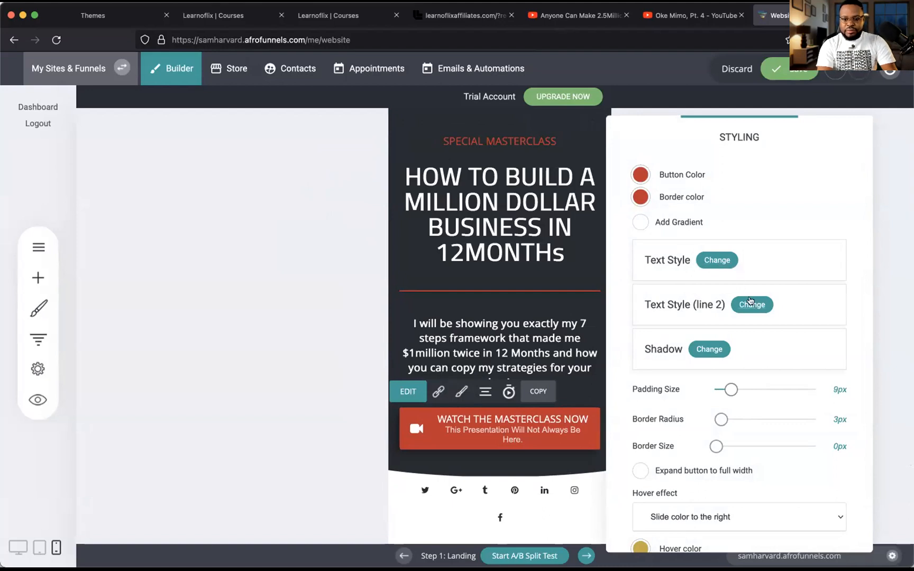
Step: Make the button's main text bold at 18px
{"action": "left_click", "coordinate": [717, 261]}
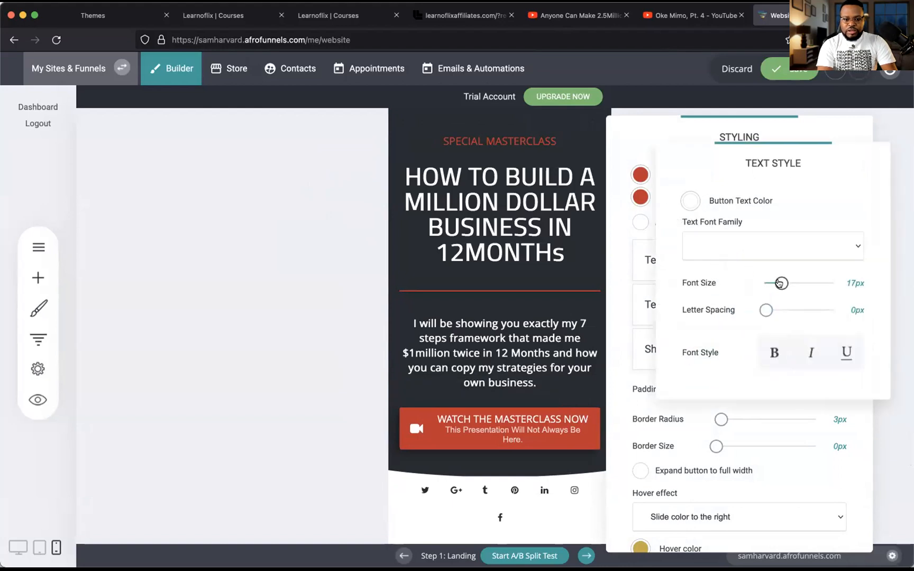
{"action": "left_click_drag", "start_coordinate": [779, 283], "coordinate": [779, 283]}
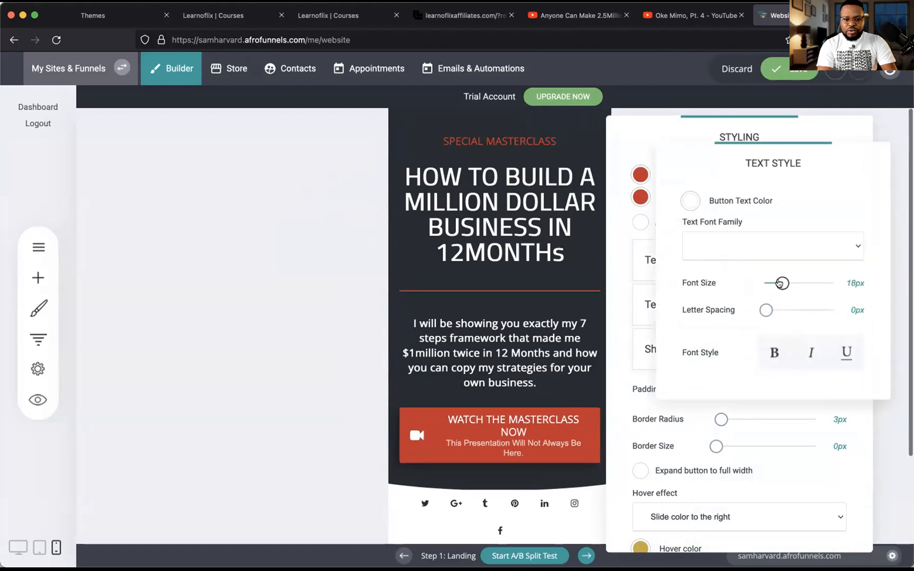
{"action": "left_click_drag", "start_coordinate": [779, 283], "coordinate": [782, 283]}
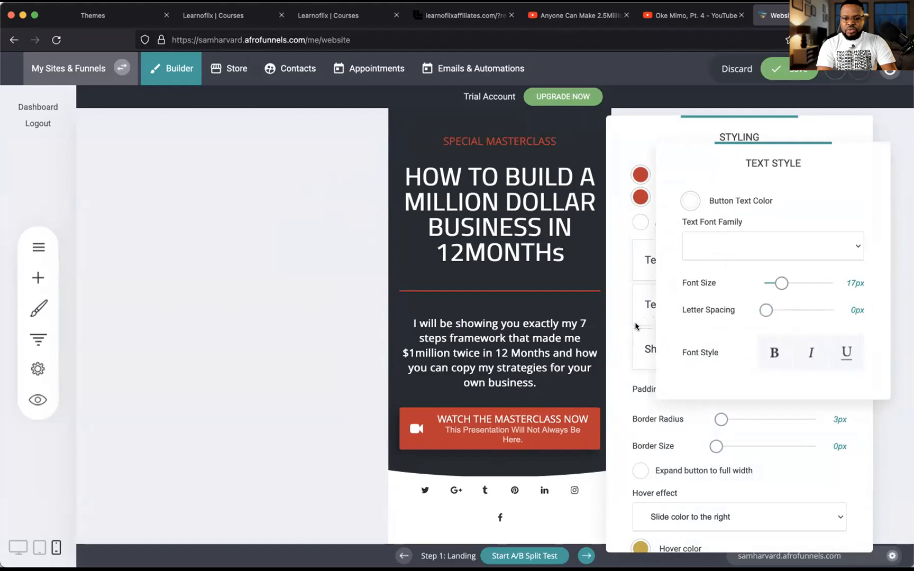
{"action": "left_click", "coordinate": [769, 354]}
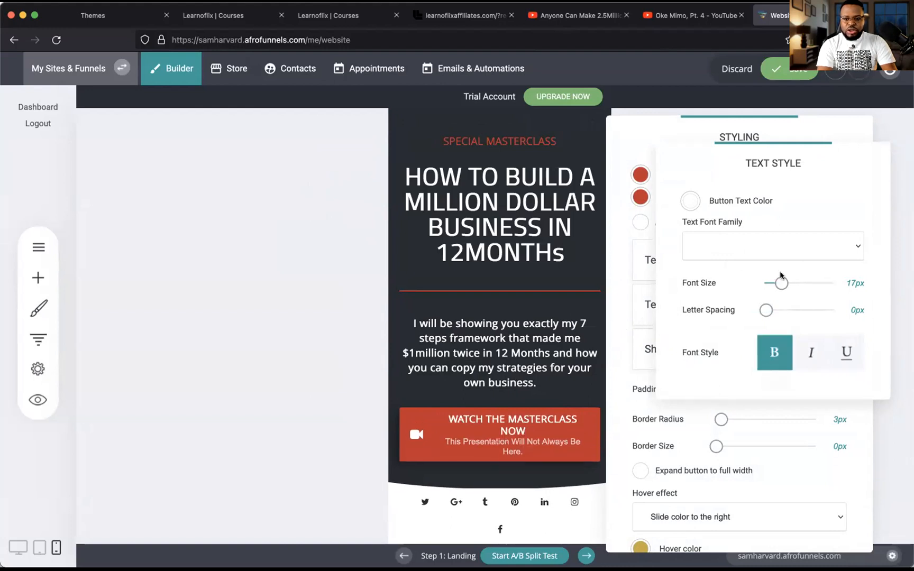
{"action": "left_click_drag", "start_coordinate": [780, 284], "coordinate": [778, 284]}
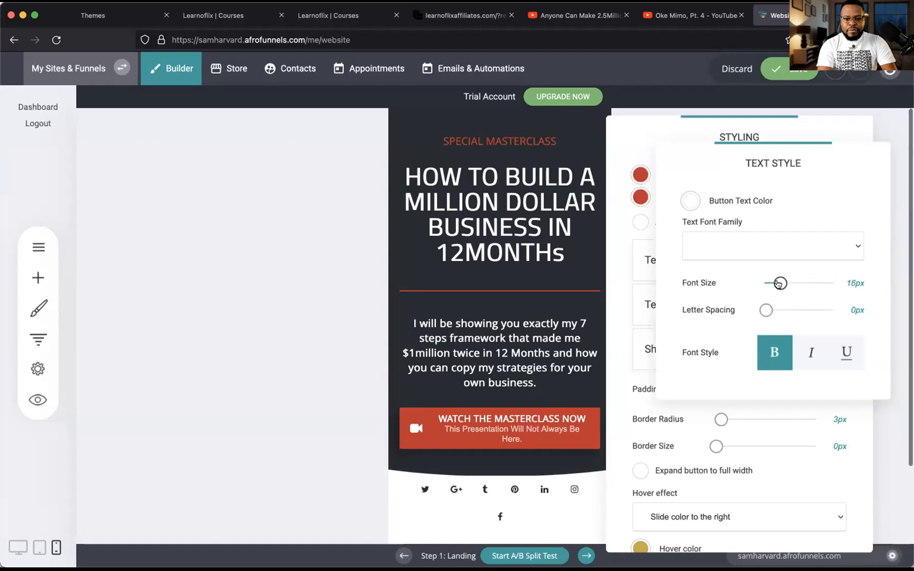
{"action": "left_click", "coordinate": [623, 288]}
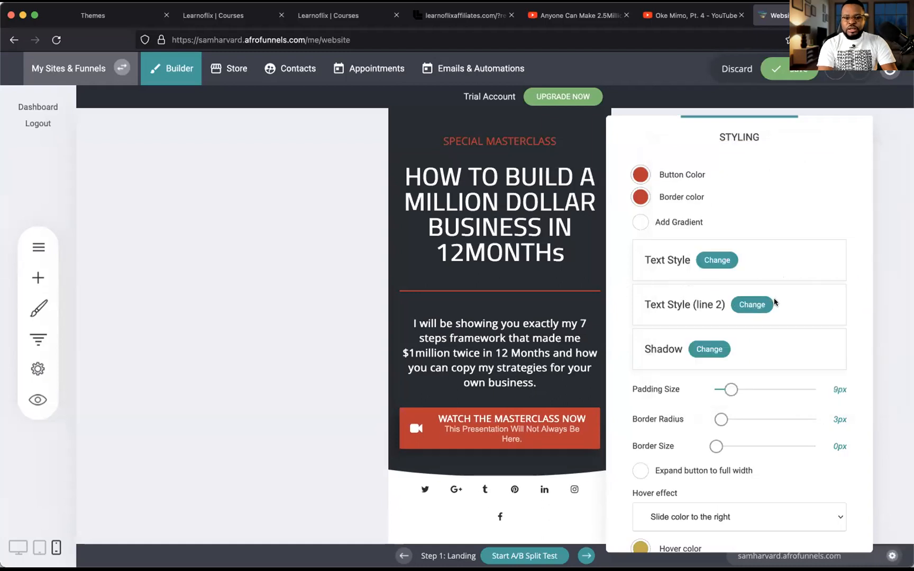
Step: Set the second line to 12px, button padding to 12px, and main text to 15px
{"action": "left_click", "coordinate": [752, 304]}
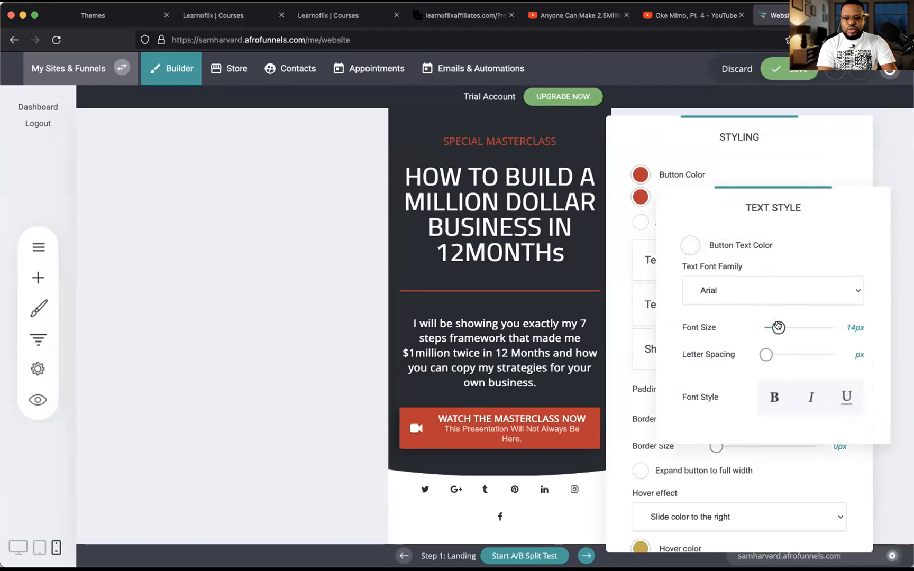
{"action": "left_click_drag", "start_coordinate": [777, 326], "coordinate": [772, 326]}
{"action": "left_click", "coordinate": [620, 265]}
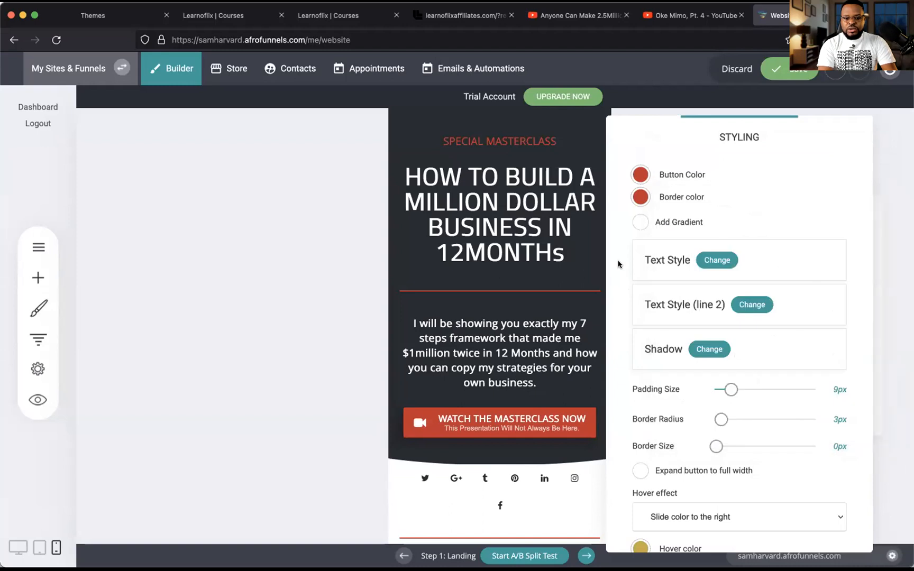
{"action": "left_click_drag", "start_coordinate": [730, 389], "coordinate": [733, 387]}
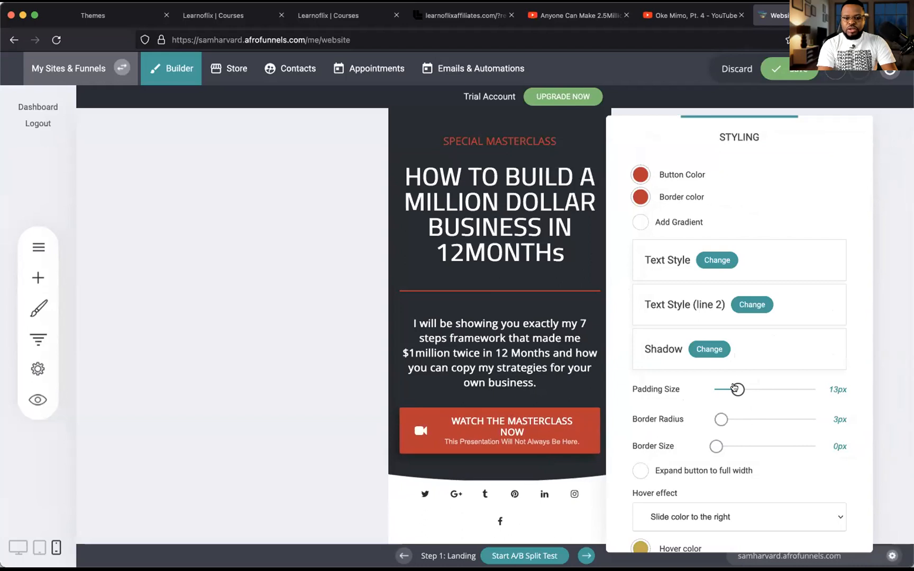
{"action": "left_click", "coordinate": [711, 262]}
{"action": "left_click_drag", "start_coordinate": [779, 284], "coordinate": [778, 284]}
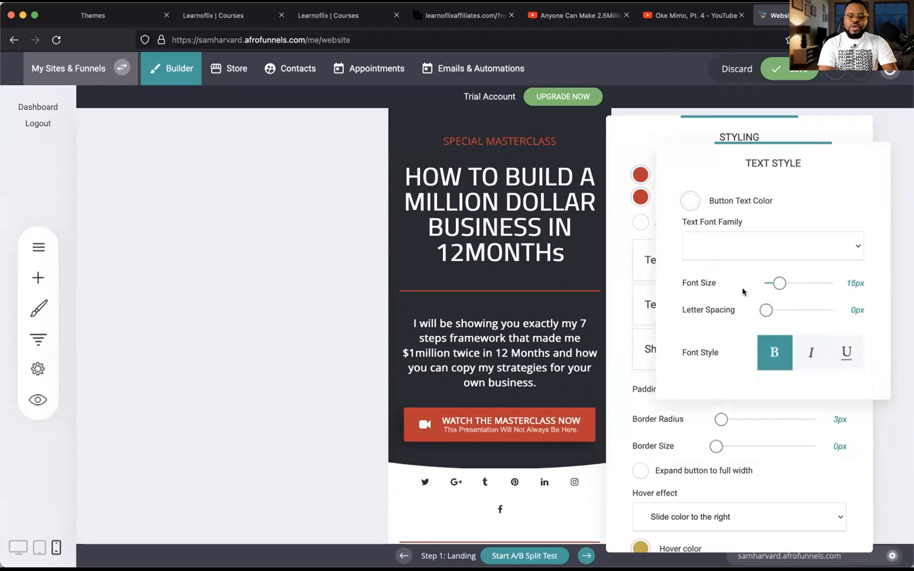
{"action": "left_click", "coordinate": [615, 298]}
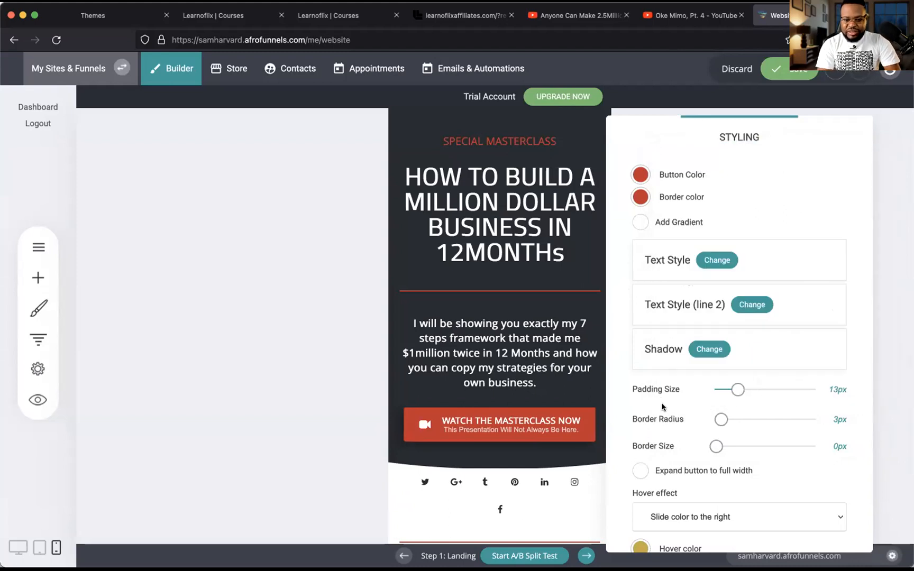
Step: Review the Button Color setting and close the button's styling panel
{"action": "scroll", "coordinate": [725, 476], "scroll_direction": "down", "scroll_amount": 2}
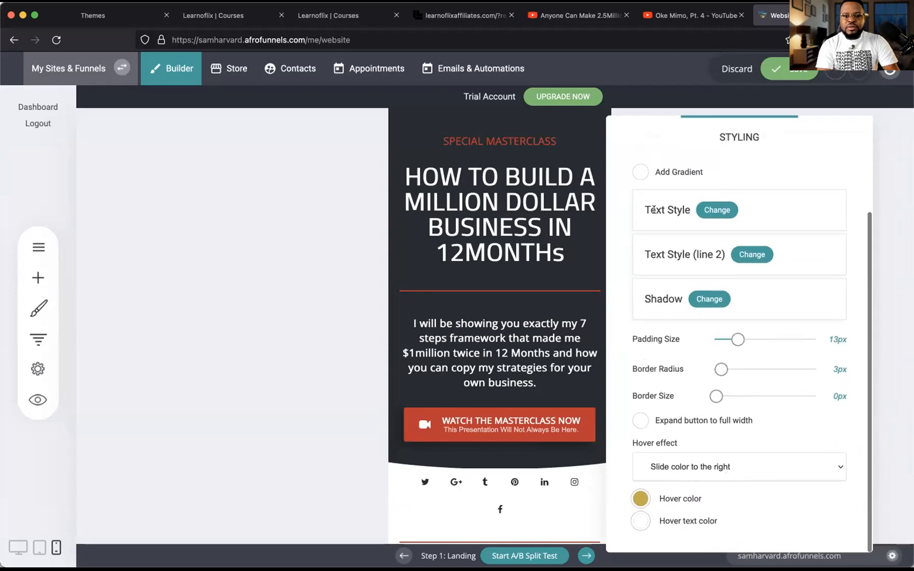
{"action": "scroll", "coordinate": [651, 199], "scroll_direction": "up", "scroll_amount": 2}
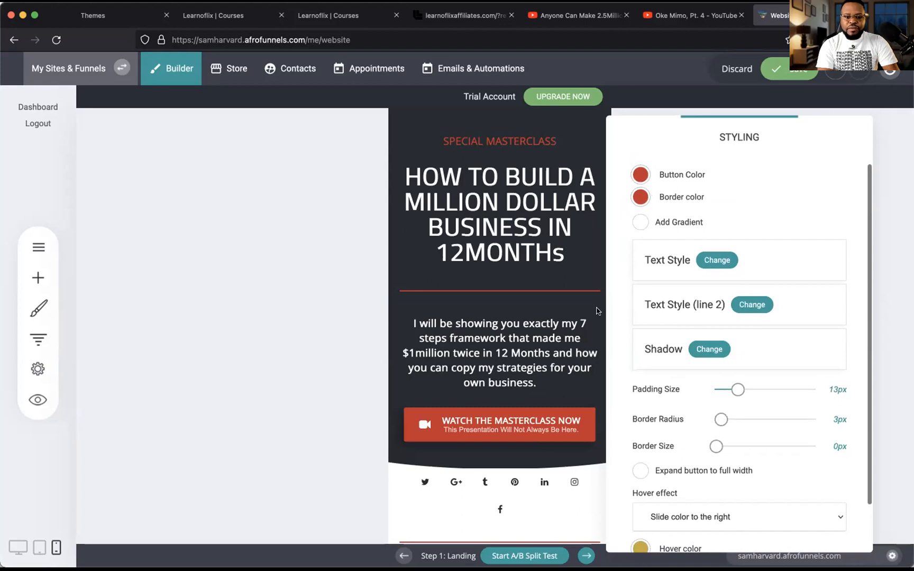
{"action": "left_click", "coordinate": [568, 394]}
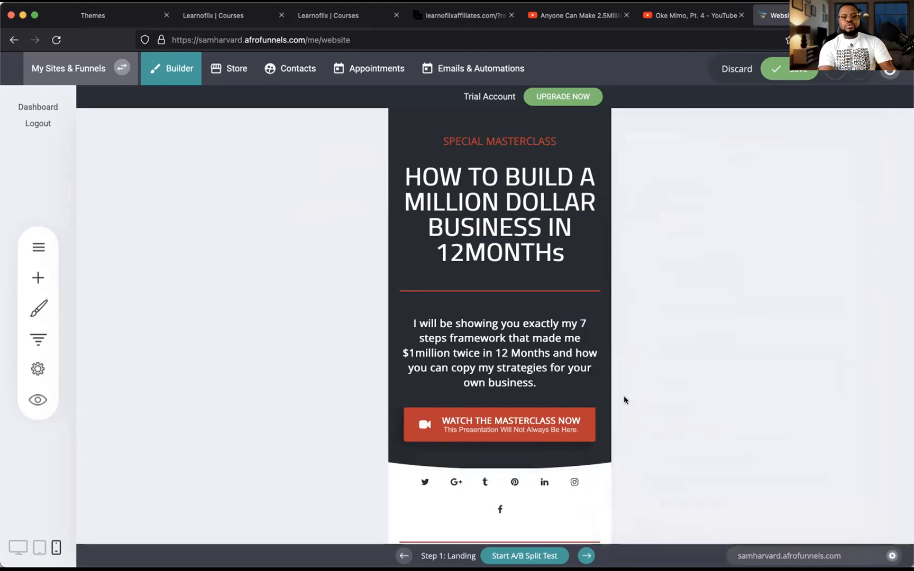
Step: Start editing the intro paragraph and set its text size to 14
{"action": "left_click", "coordinate": [493, 354]}
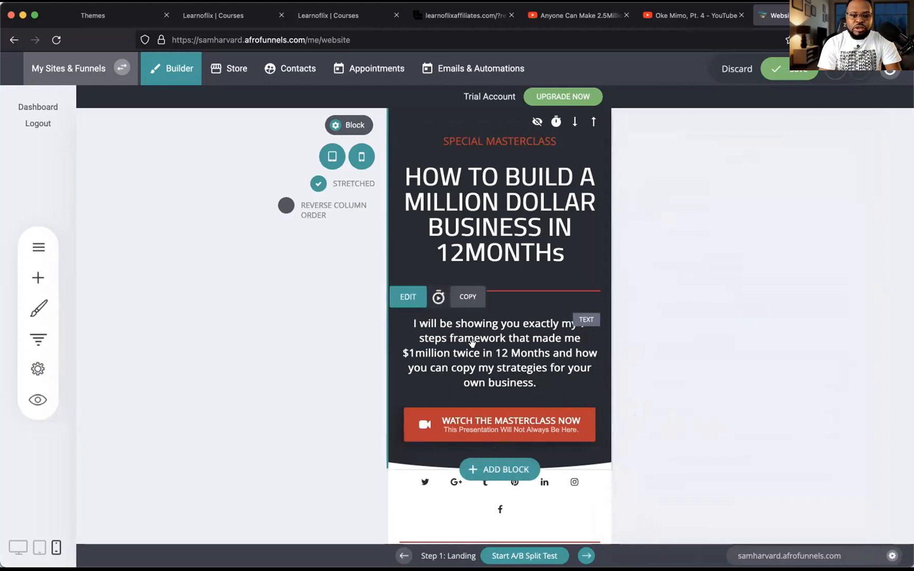
{"action": "left_click", "coordinate": [440, 336]}
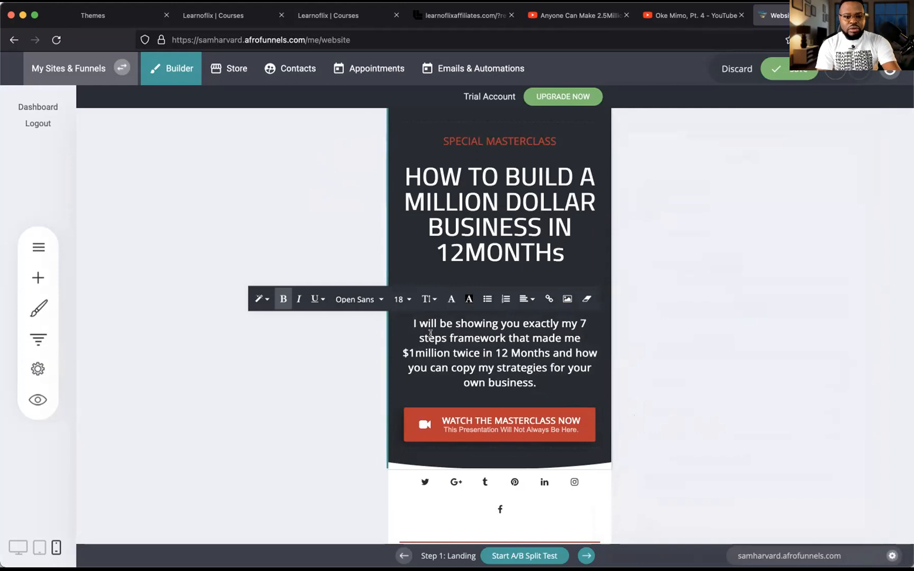
{"action": "left_click", "coordinate": [402, 300]}
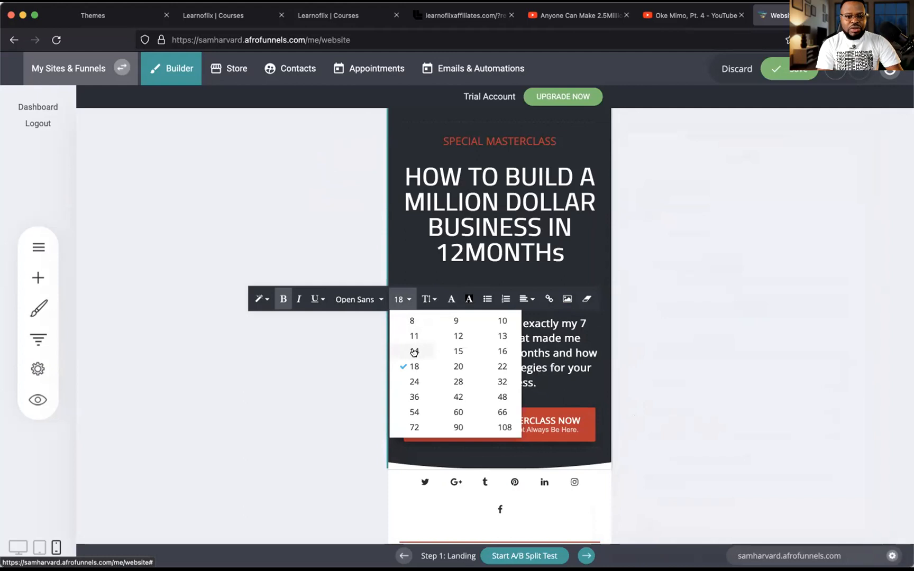
{"action": "left_click", "coordinate": [414, 352]}
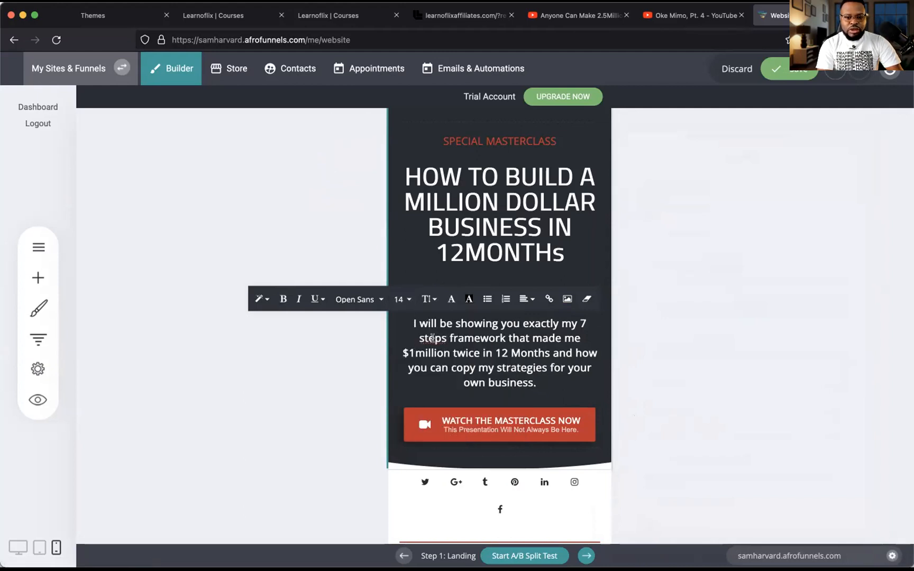
Step: Join 7 and steps with a hyphen so it reads 'my 7-steps framework'
{"action": "right_click", "coordinate": [433, 338]}
{"action": "left_click", "coordinate": [430, 339]}
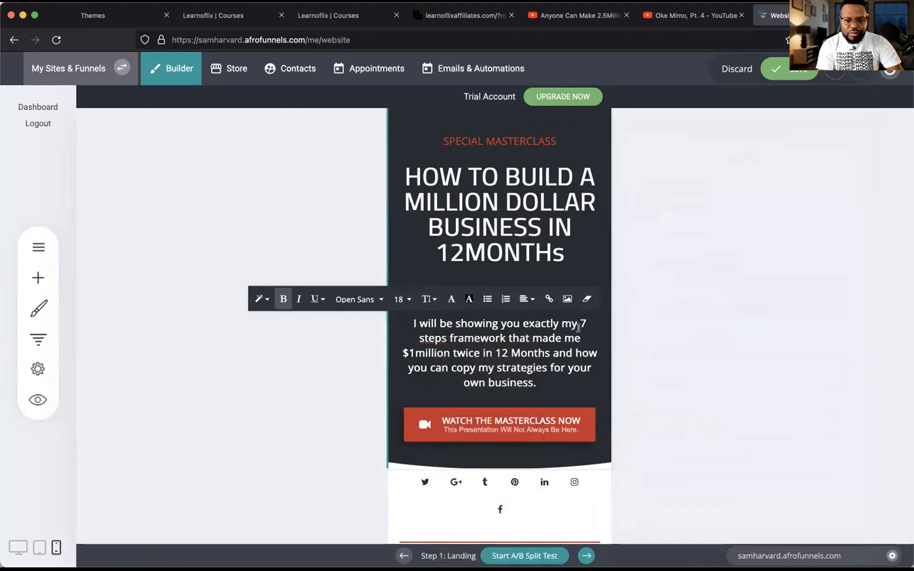
{"action": "left_click", "coordinate": [419, 339]}
{"action": "key", "text": "BackSpace"}
{"action": "type", "text": "-"}
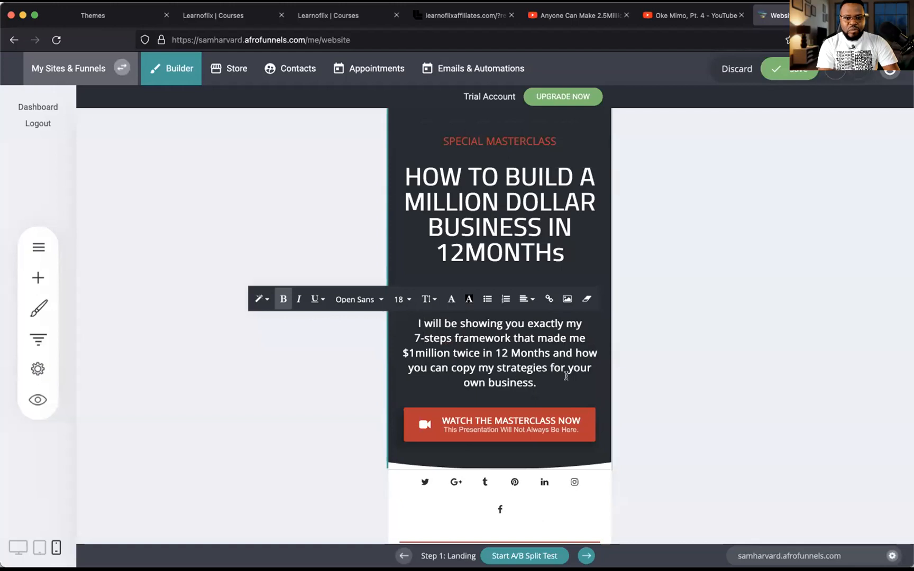
Step: Apply size 14 to the whole paragraph and finish editing
{"action": "left_click", "coordinate": [537, 383]}
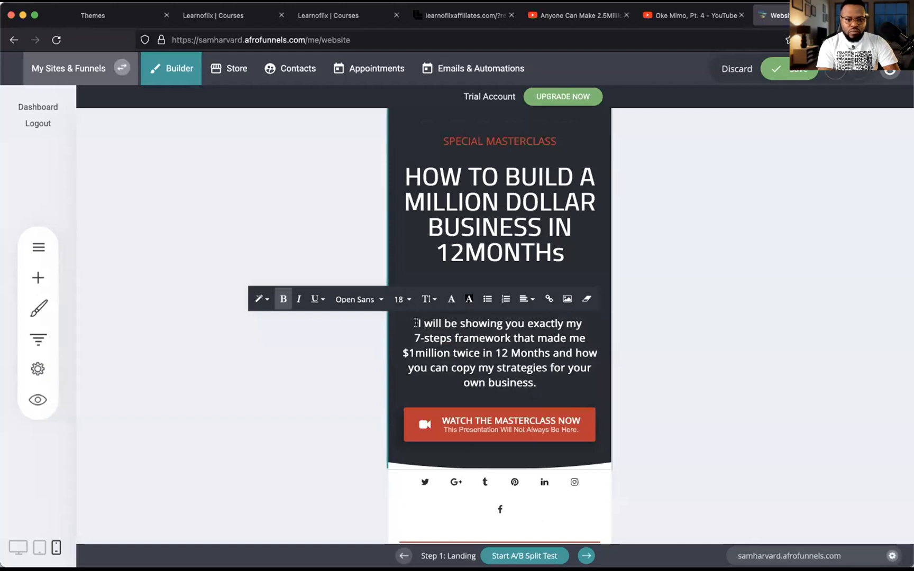
{"action": "left_click", "coordinate": [402, 299]}
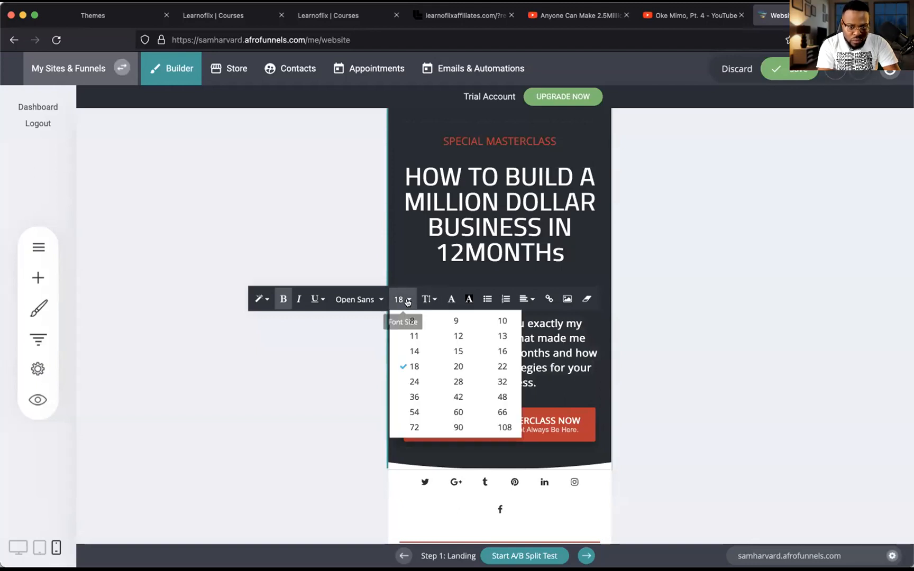
{"action": "left_click", "coordinate": [412, 351]}
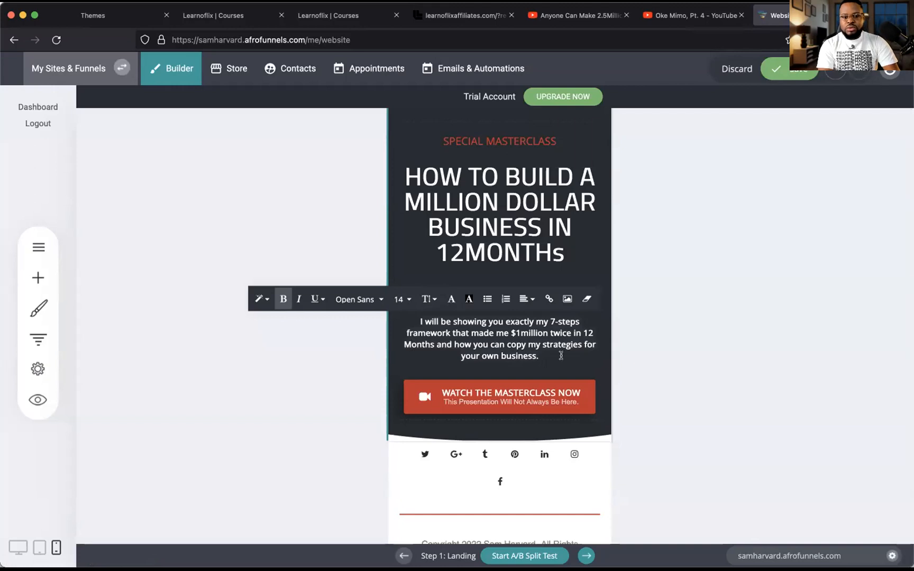
{"action": "left_click", "coordinate": [584, 371]}
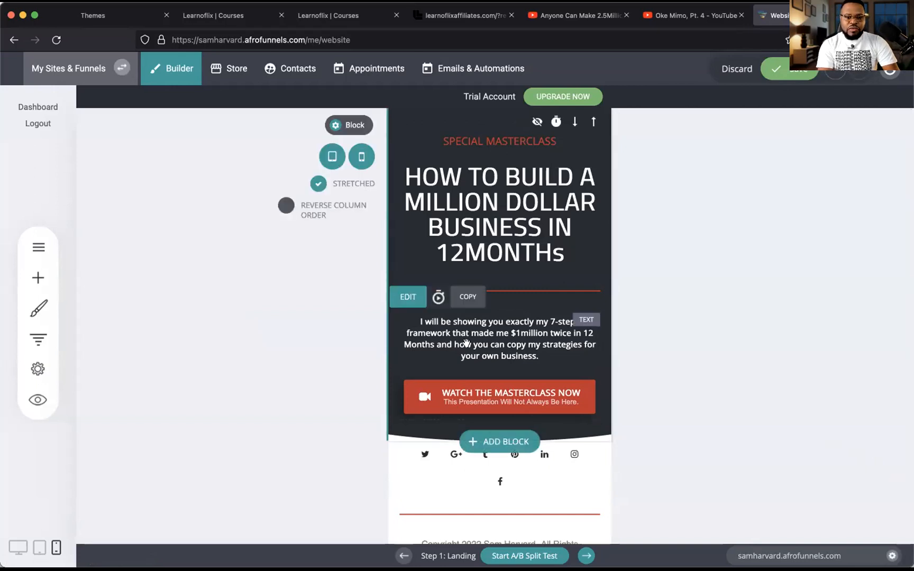
{"action": "left_click", "coordinate": [518, 353]}
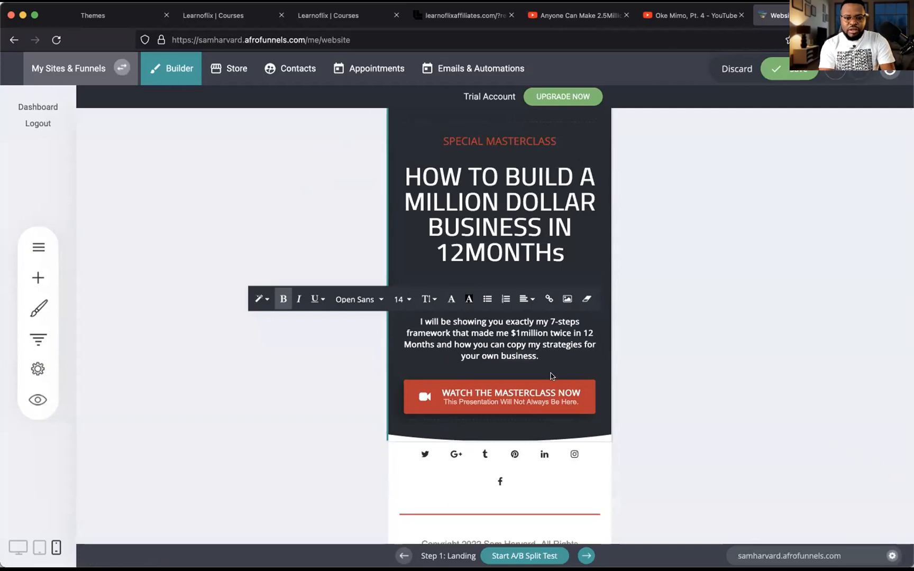
{"action": "left_click", "coordinate": [657, 342]}
{"action": "mouse_move", "coordinate": [518, 314]}
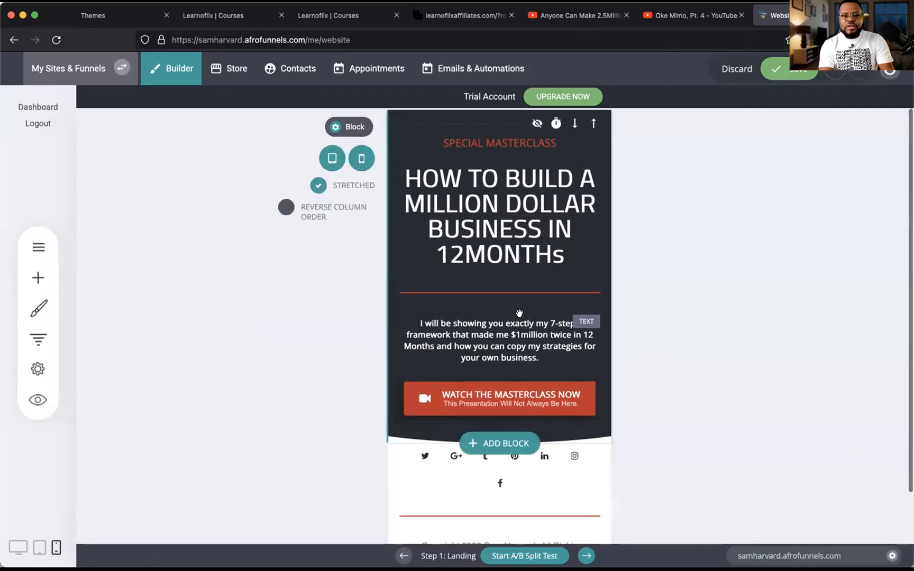
{"action": "left_click", "coordinate": [438, 453]}
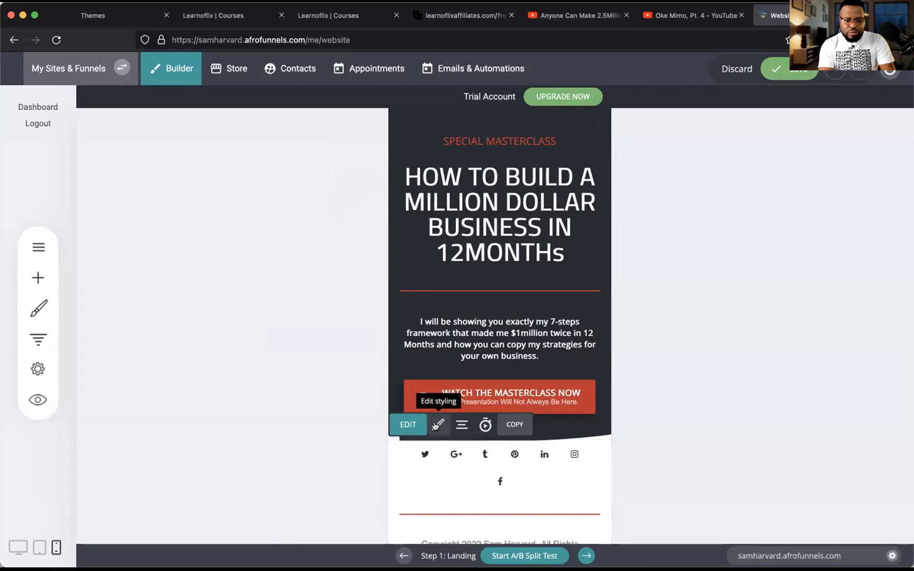
Step: Shrink the social icons' button size from 15px to 12px so all seven fit one row
{"action": "left_click", "coordinate": [435, 426]}
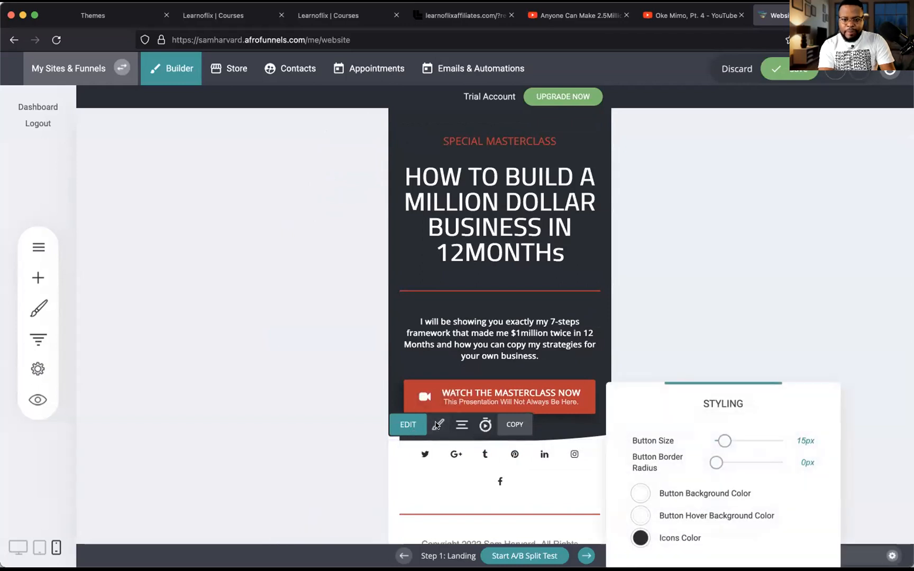
{"action": "left_click_drag", "start_coordinate": [715, 439], "coordinate": [712, 437]}
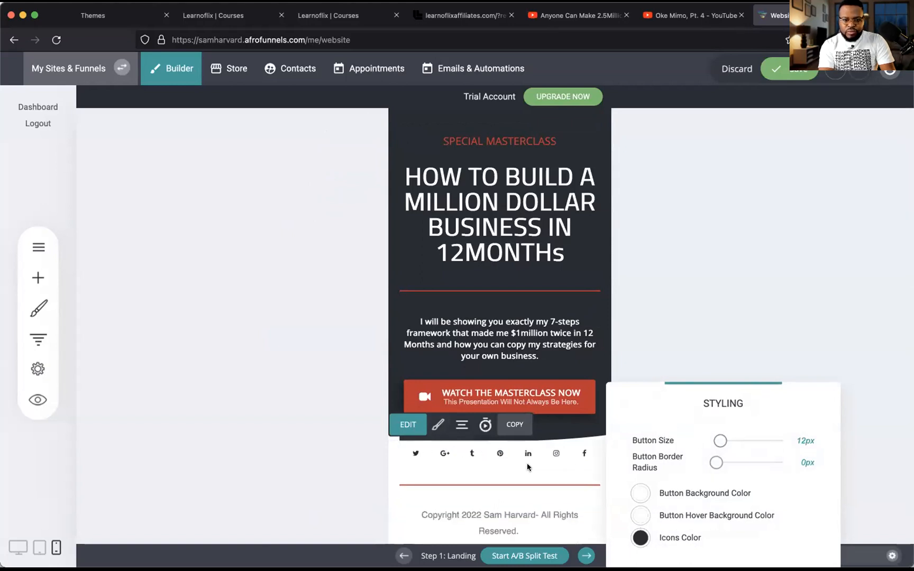
{"action": "left_click", "coordinate": [479, 472]}
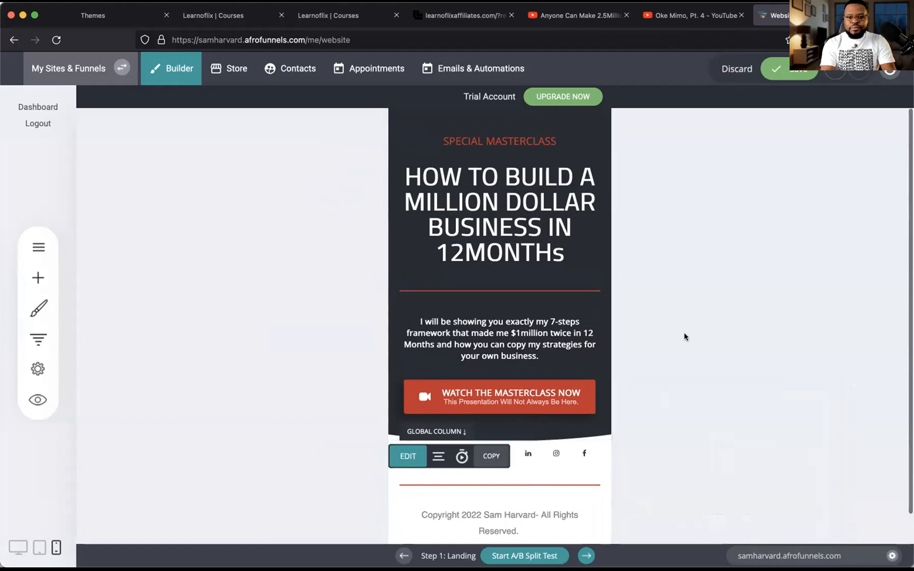
Step: Save the landing page, preview it at phone and desktop widths, then return to the builder
{"action": "left_click", "coordinate": [767, 73]}
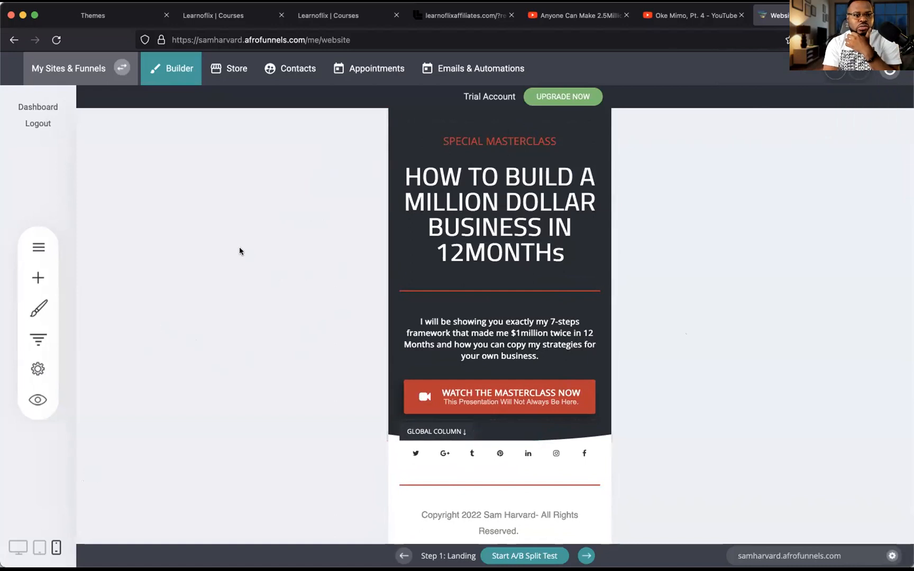
{"action": "left_click", "coordinate": [38, 400]}
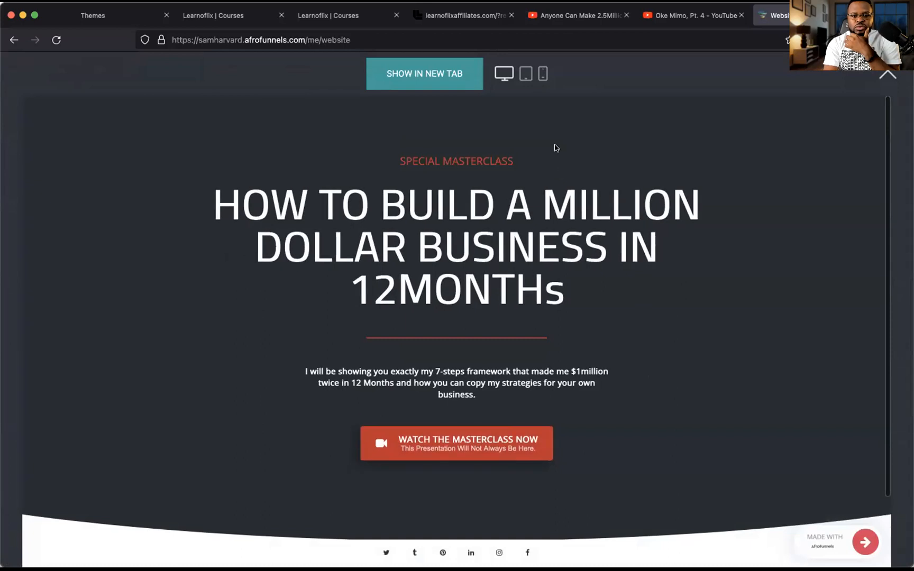
{"action": "left_click", "coordinate": [543, 77]}
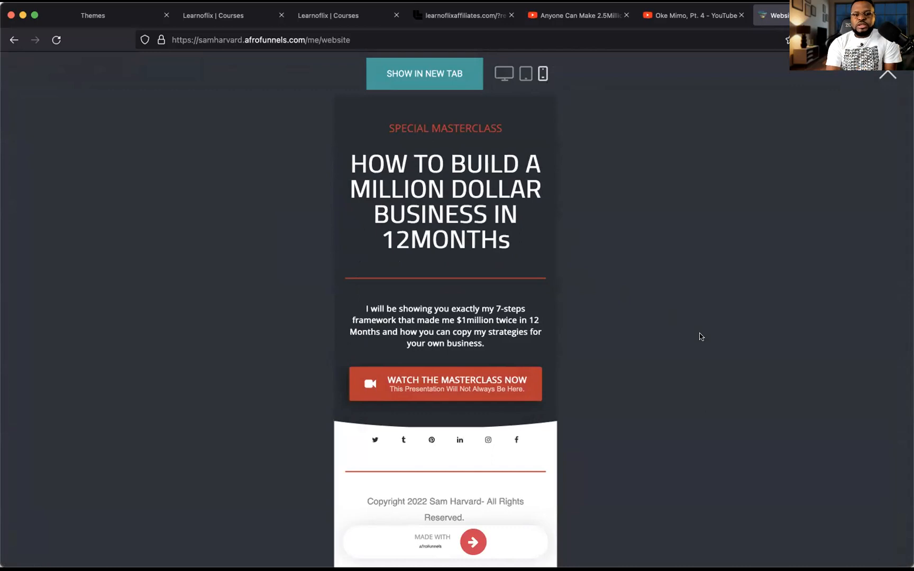
{"action": "left_click", "coordinate": [504, 73]}
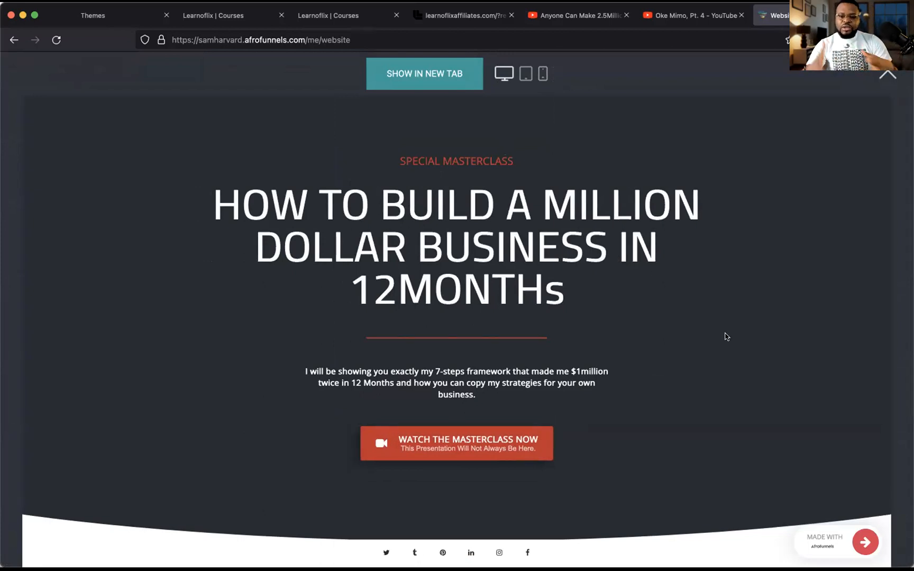
{"action": "left_click", "coordinate": [882, 78]}
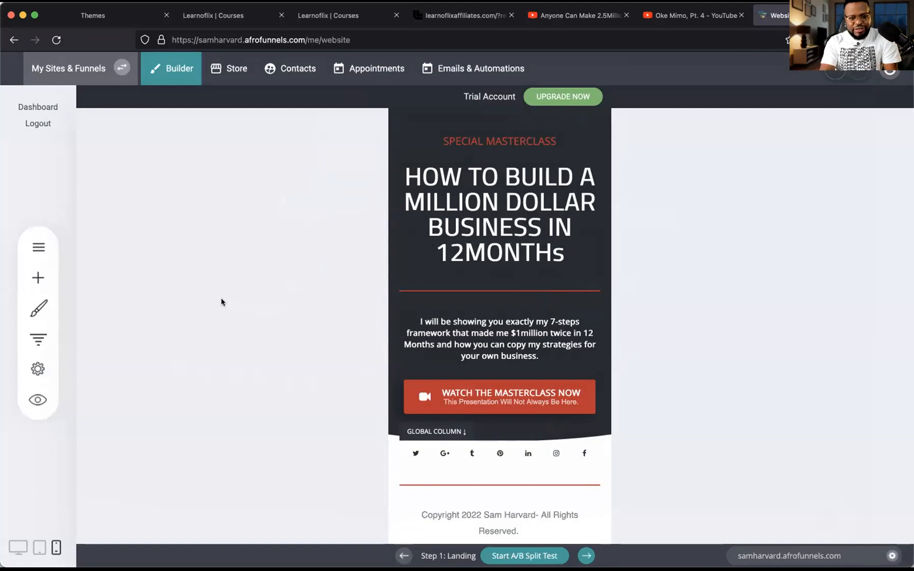
Step: Open Funnel Controls to list the funnel steps and begin adding a new step
{"action": "left_click", "coordinate": [37, 339]}
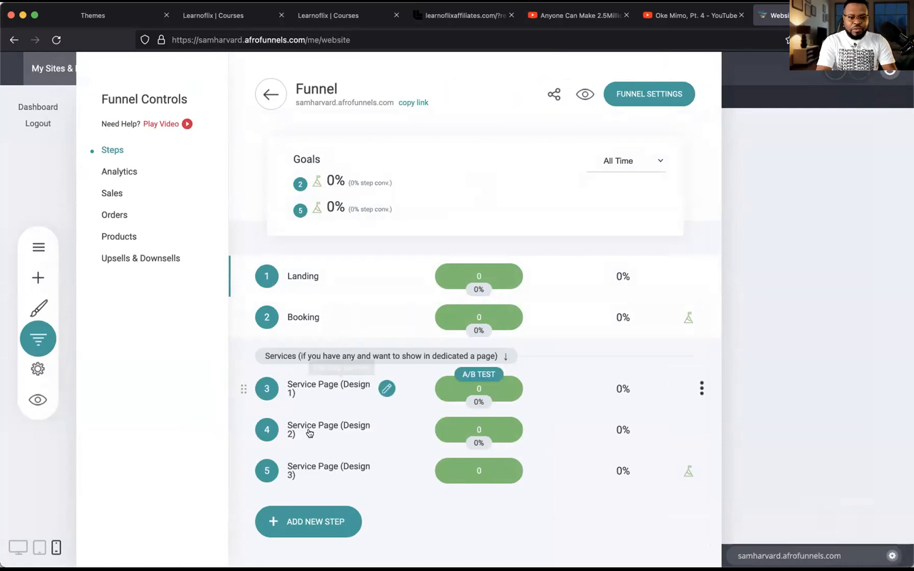
{"action": "left_click", "coordinate": [280, 523]}
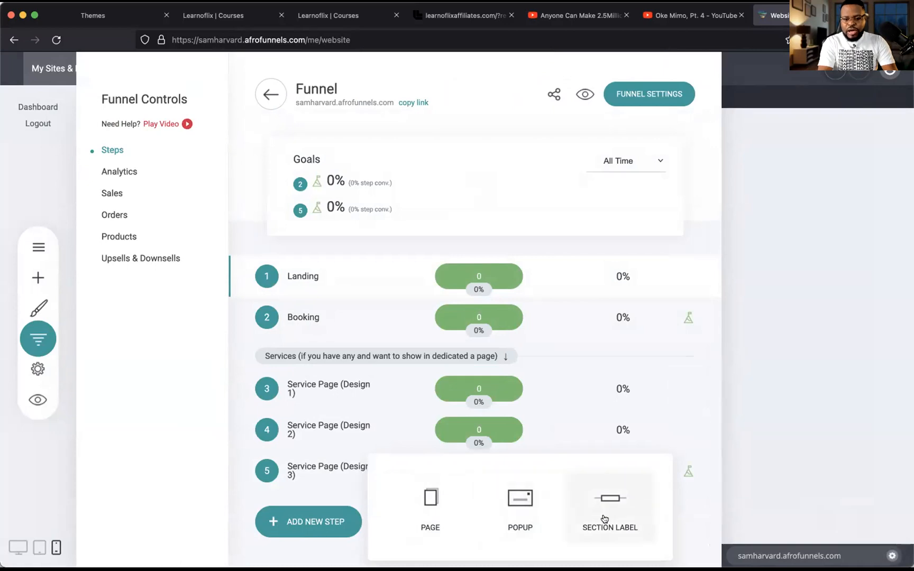
Step: Choose a popup step and create it from the Grab Your Free Spot opt-in template
{"action": "left_click", "coordinate": [523, 503]}
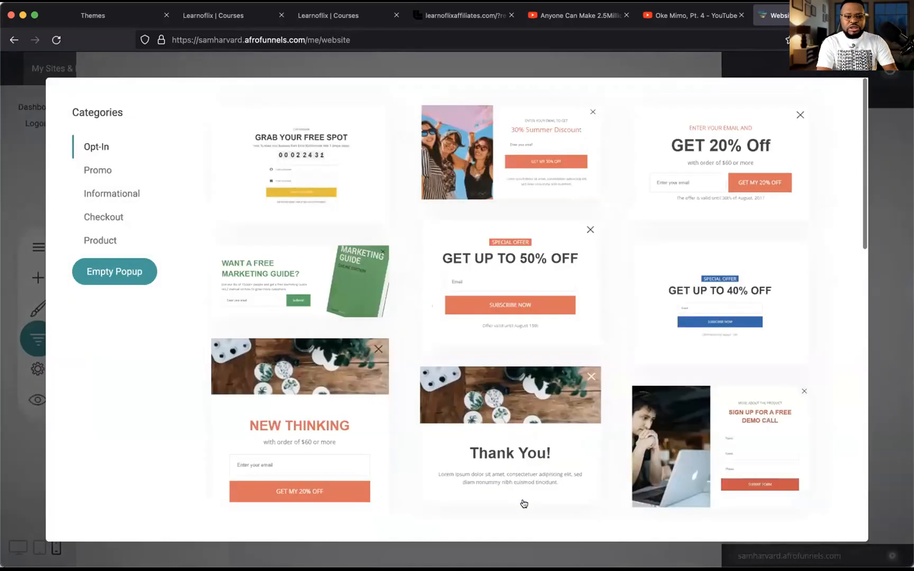
{"action": "scroll", "coordinate": [487, 380], "scroll_direction": "down", "scroll_amount": 1}
{"action": "scroll", "coordinate": [487, 381], "scroll_direction": "down", "scroll_amount": 10}
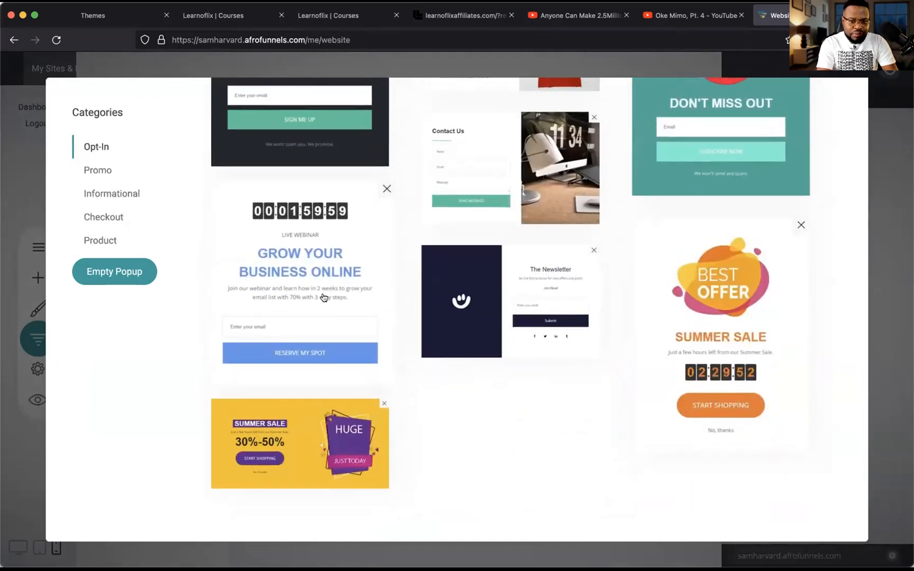
{"action": "scroll", "coordinate": [324, 297], "scroll_direction": "up", "scroll_amount": 8}
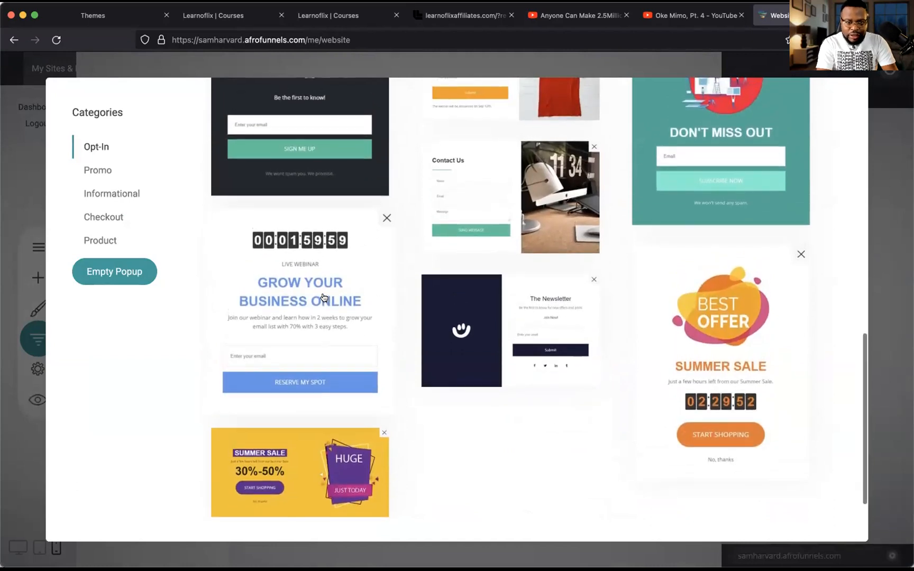
{"action": "scroll", "coordinate": [323, 297], "scroll_direction": "down", "scroll_amount": 3}
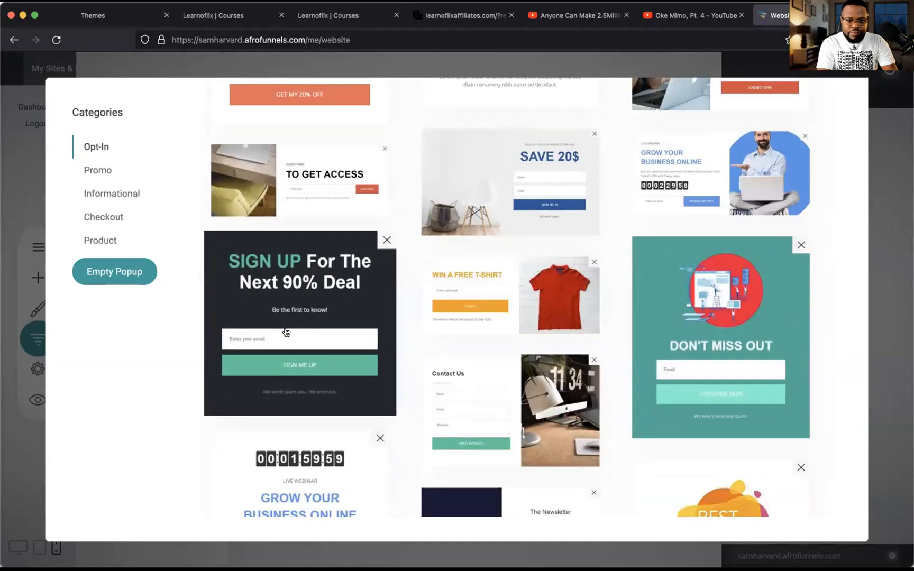
{"action": "scroll", "coordinate": [286, 332], "scroll_direction": "up", "scroll_amount": 7}
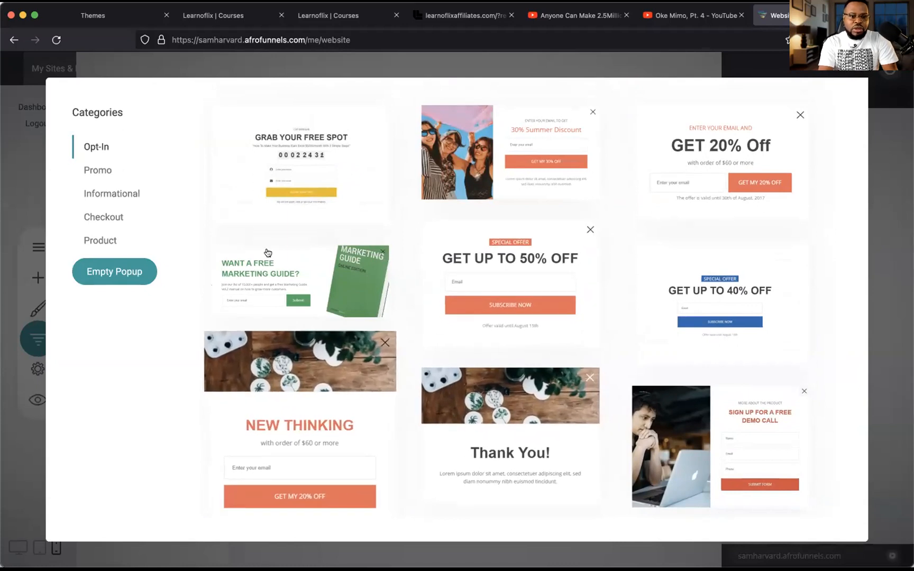
{"action": "left_click", "coordinate": [289, 145]}
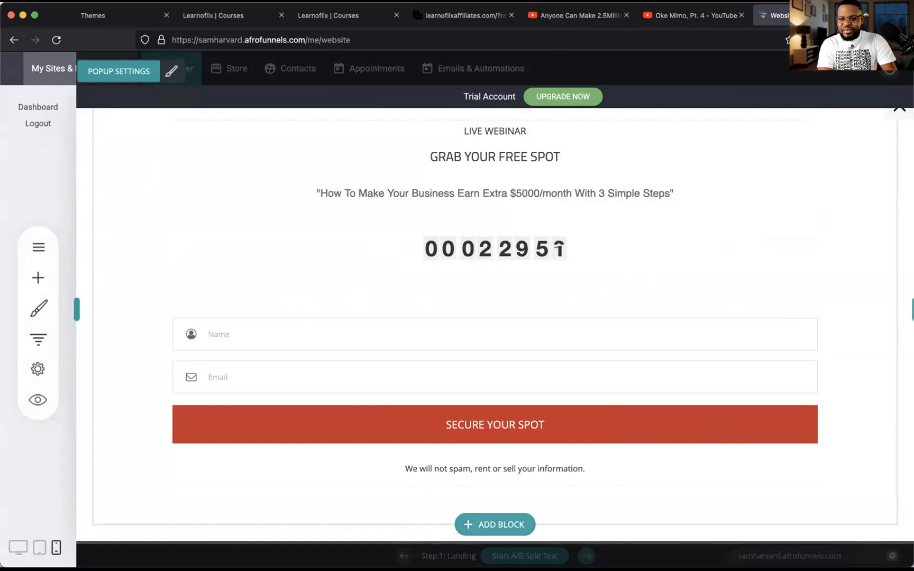
Step: Set the popup to show on page exit, allow mobile devices, and reappear on the next page visit
{"action": "left_click", "coordinate": [110, 70]}
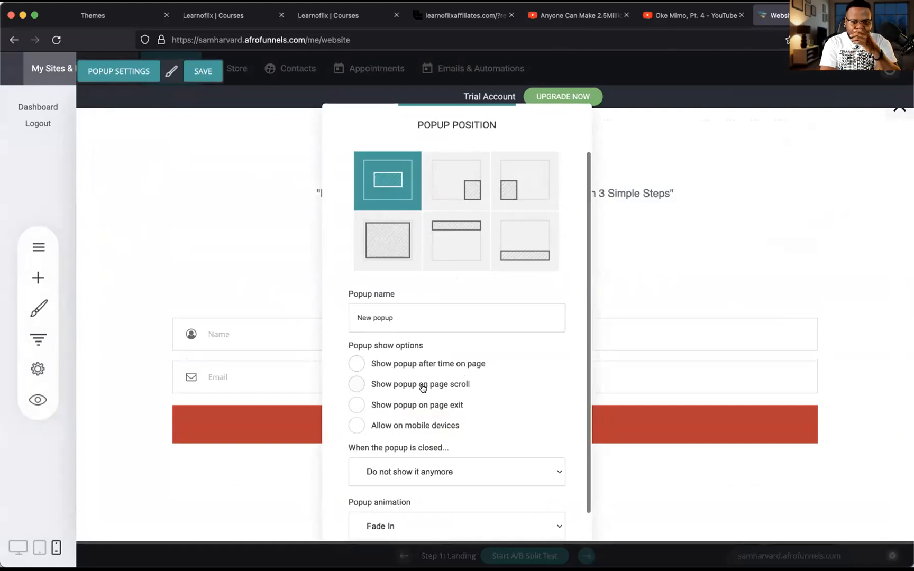
{"action": "left_click", "coordinate": [356, 404]}
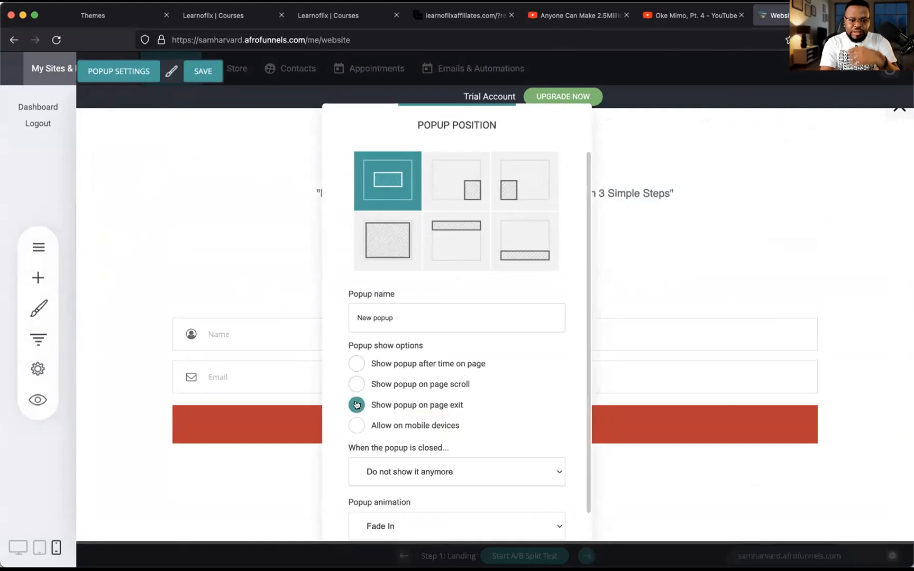
{"action": "left_click", "coordinate": [359, 427]}
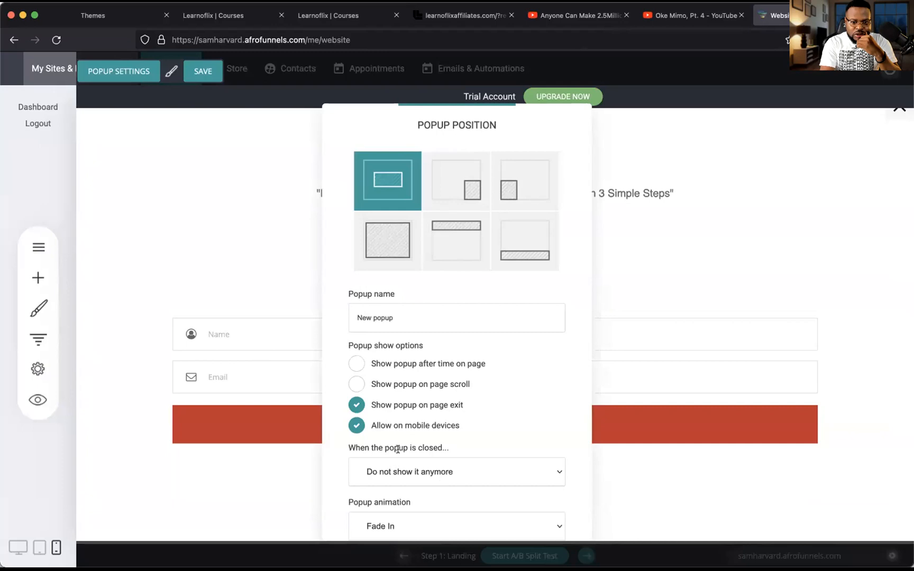
{"action": "scroll", "coordinate": [450, 453], "scroll_direction": "down", "scroll_amount": 1}
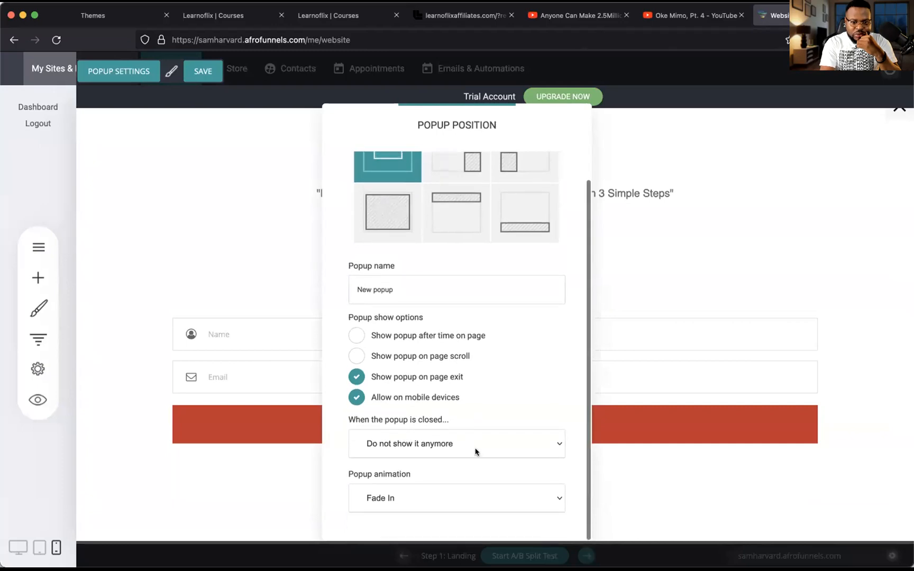
{"action": "left_click", "coordinate": [506, 450]}
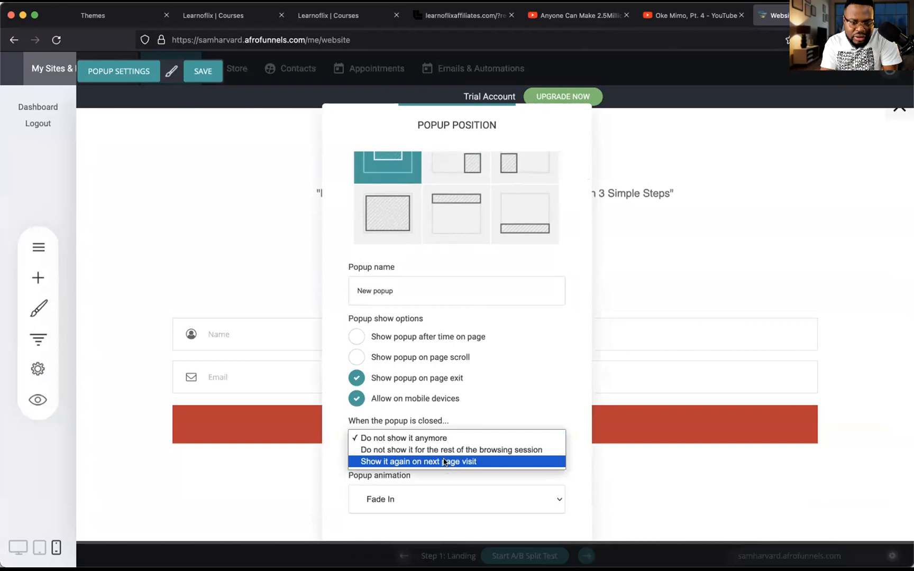
{"action": "left_click", "coordinate": [440, 462]}
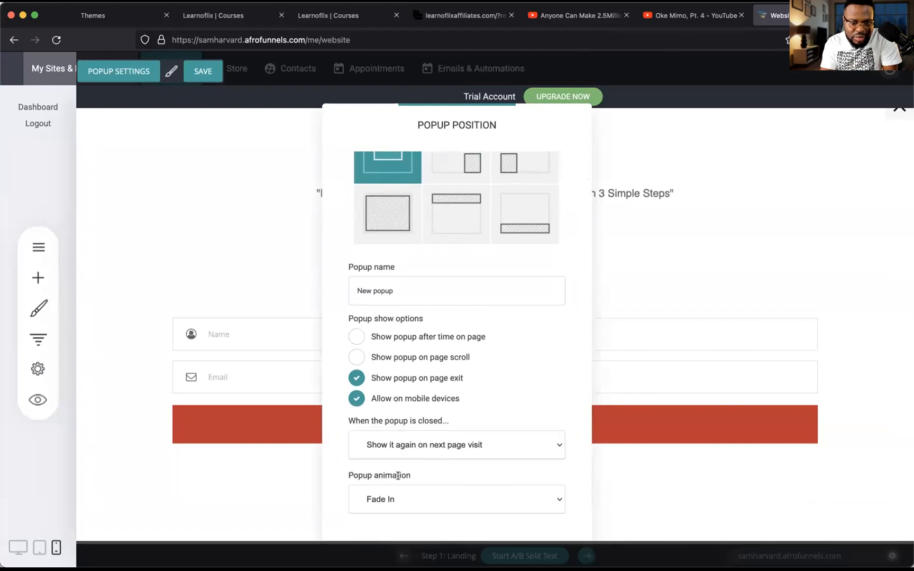
{"action": "scroll", "coordinate": [476, 500], "scroll_direction": "down", "scroll_amount": 2}
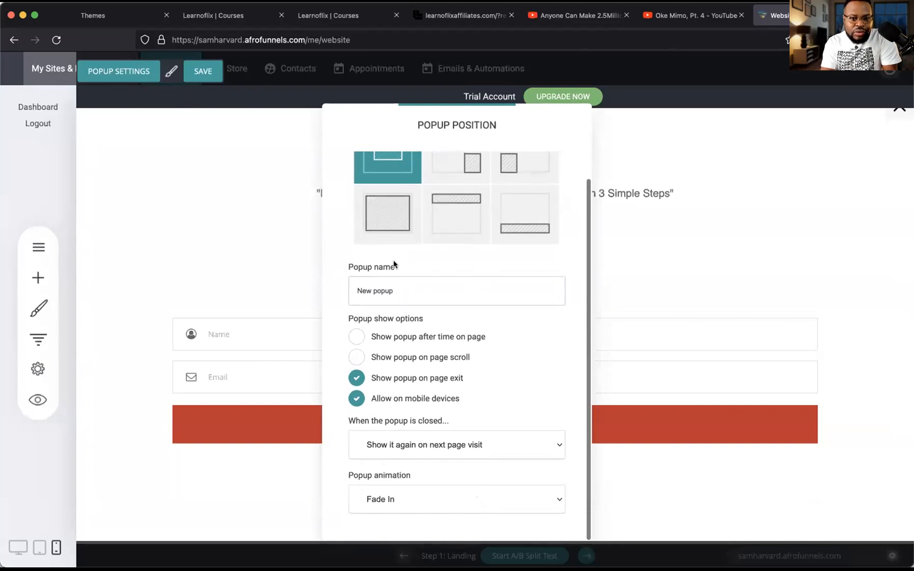
{"action": "scroll", "coordinate": [393, 261], "scroll_direction": "up", "scroll_amount": 2}
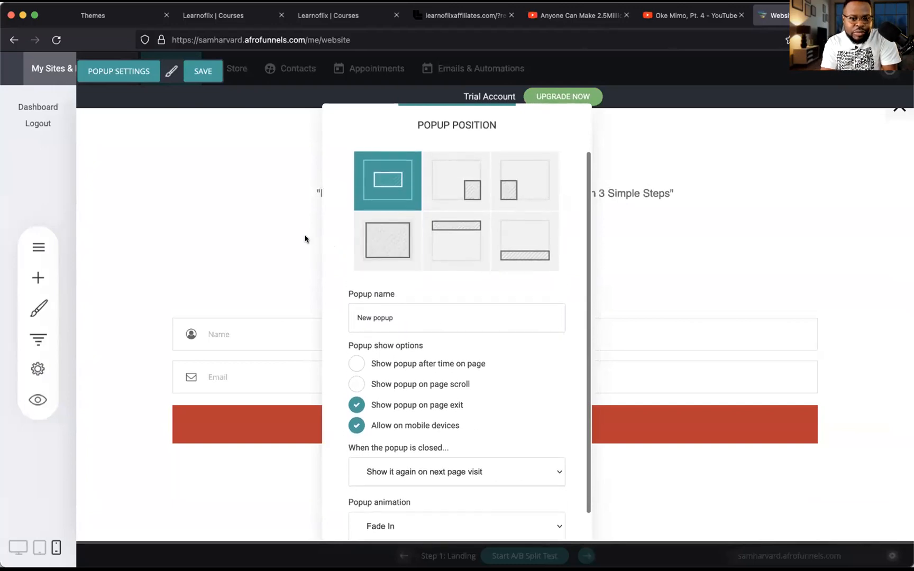
{"action": "left_click", "coordinate": [305, 239]}
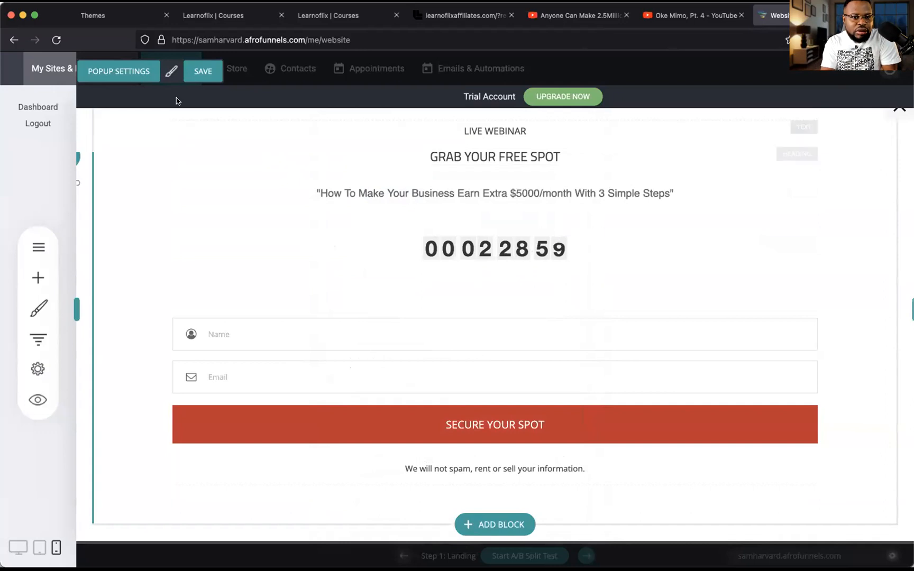
Step: Cut the popup's content padding from 30px to 20px, then select the countdown timer block
{"action": "left_click", "coordinate": [171, 71]}
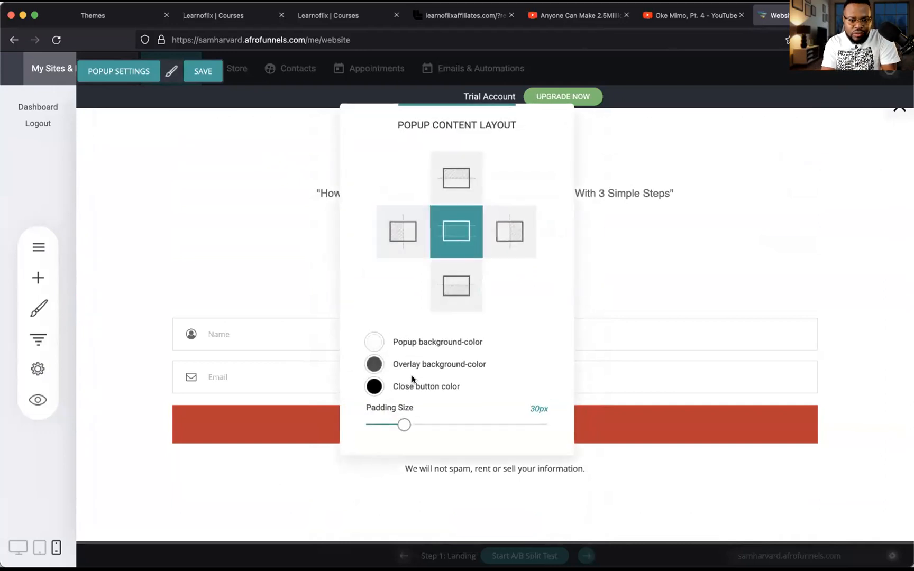
{"action": "mouse_move", "coordinate": [404, 424]}
{"action": "left_mouse_down"}
{"action": "mouse_move", "coordinate": [377, 426]}
{"action": "mouse_move", "coordinate": [425, 425]}
{"action": "mouse_move", "coordinate": [391, 425]}
{"action": "left_mouse_up"}
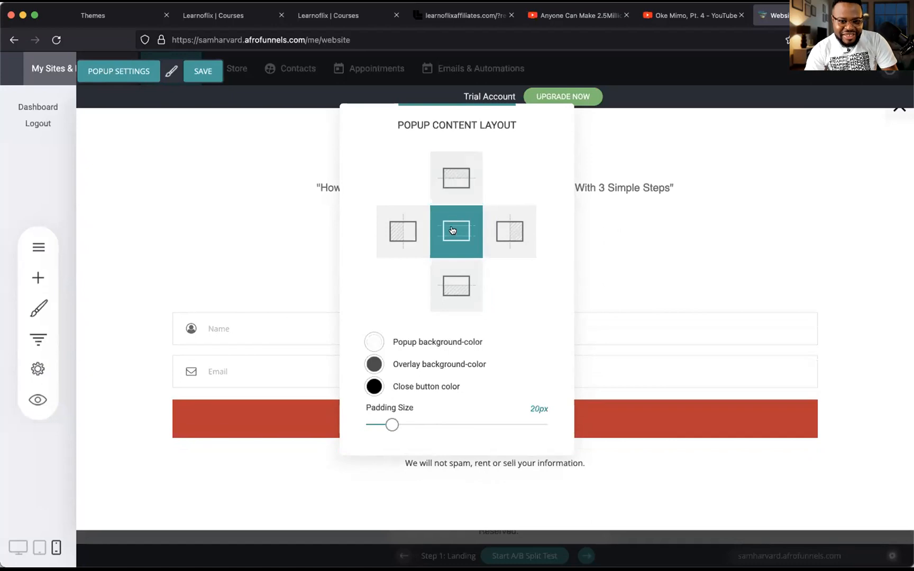
{"action": "left_click", "coordinate": [255, 216]}
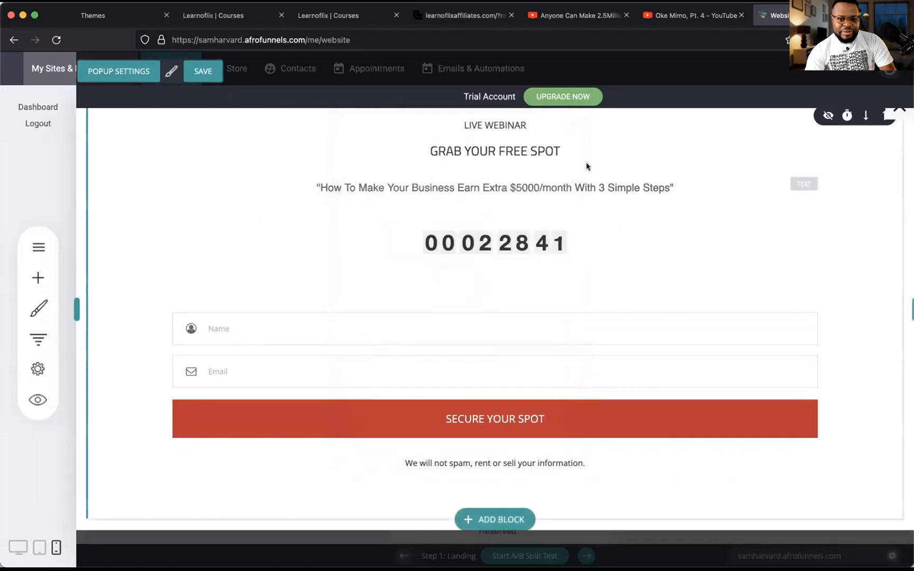
{"action": "scroll", "coordinate": [552, 177], "scroll_direction": "up", "scroll_amount": 1}
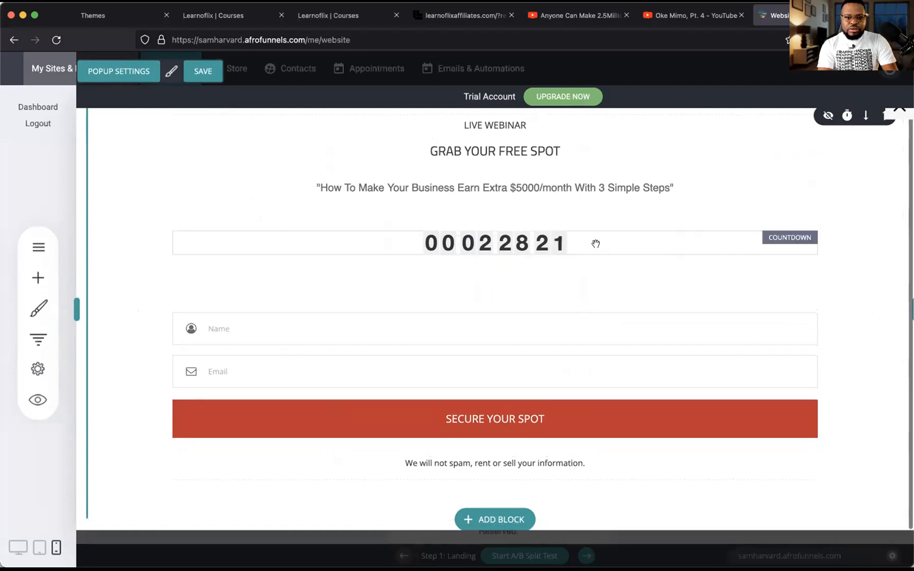
{"action": "left_click", "coordinate": [595, 244]}
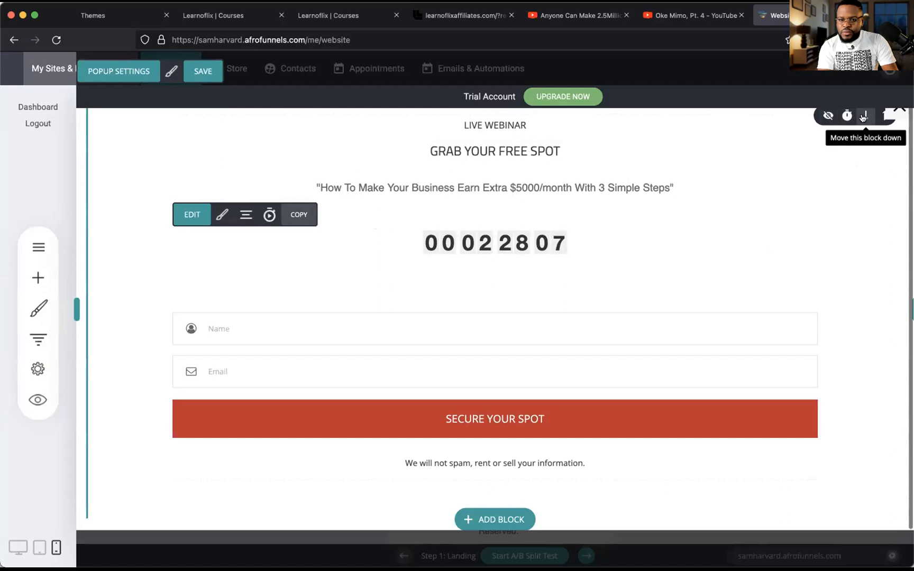
{"action": "scroll", "coordinate": [629, 349], "scroll_direction": "down", "scroll_amount": 1}
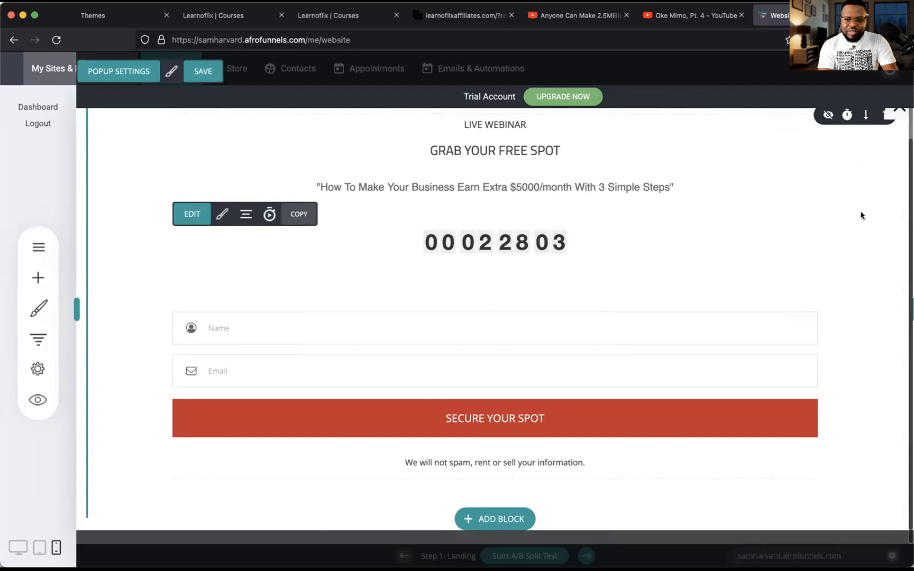
Step: Close the popup editor without saving and open the funnel steps overview
{"action": "left_click", "coordinate": [898, 113]}
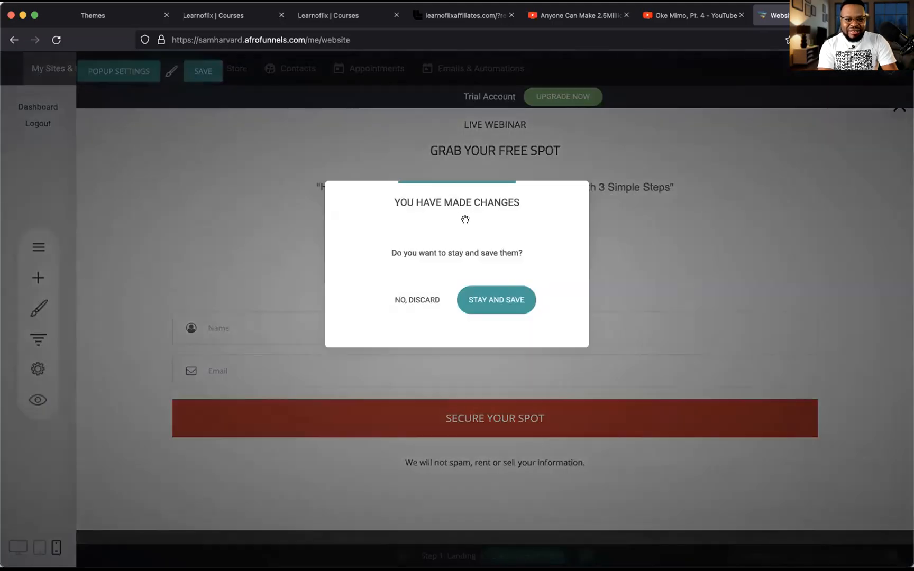
{"action": "left_click", "coordinate": [419, 300]}
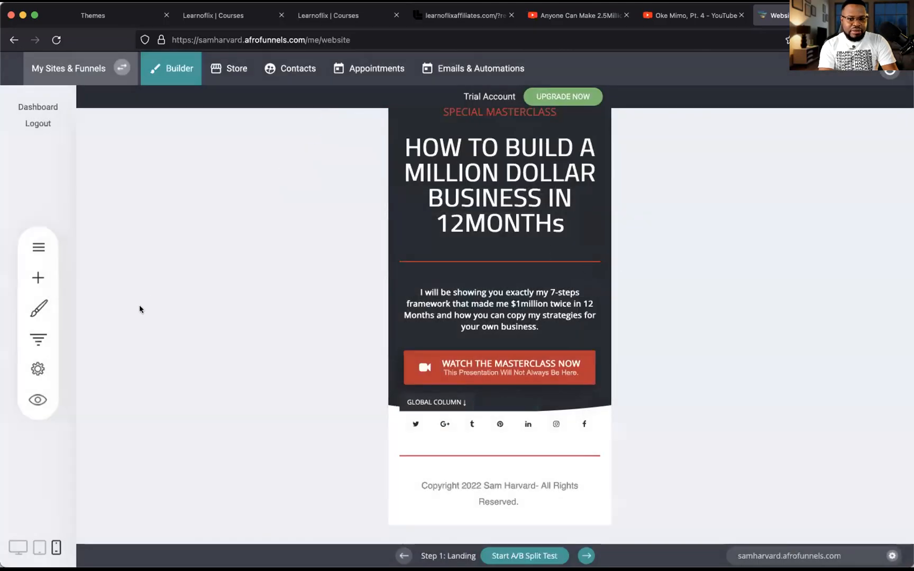
{"action": "left_click", "coordinate": [37, 245]}
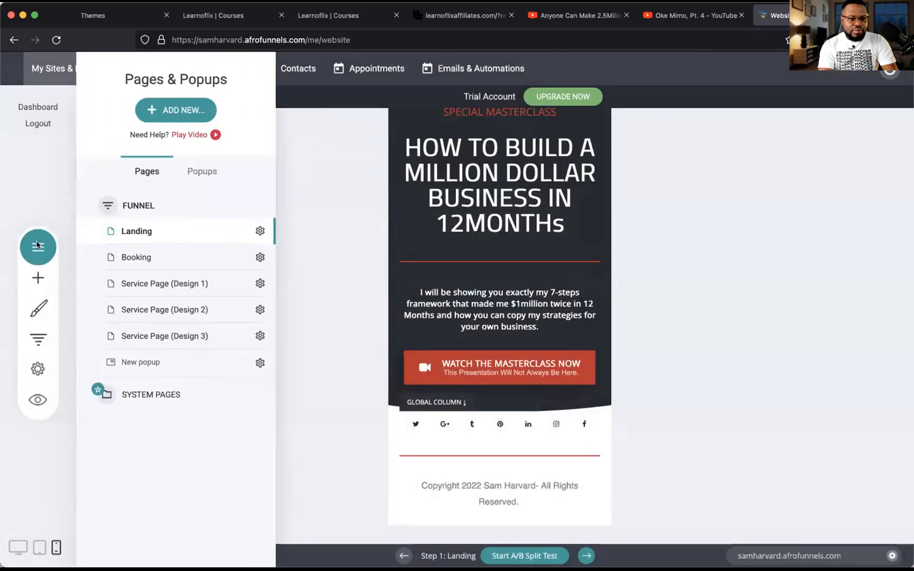
{"action": "left_click", "coordinate": [38, 339]}
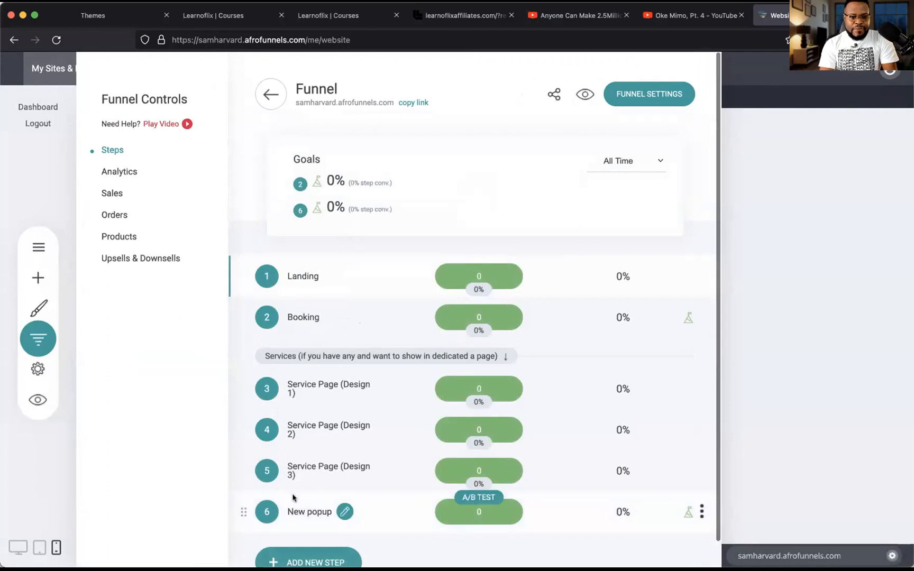
{"action": "scroll", "coordinate": [292, 496], "scroll_direction": "down", "scroll_amount": 1}
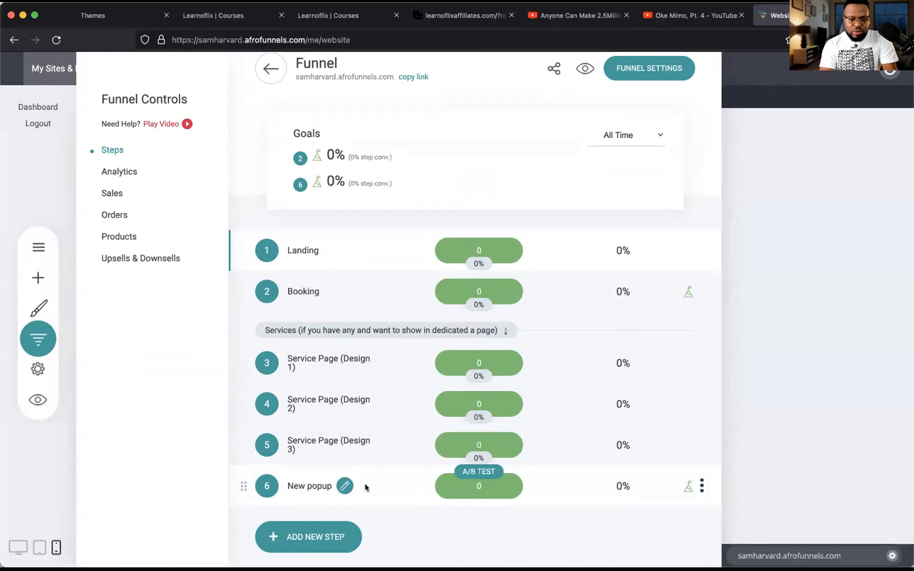
Step: Delete the New popup step and begin adding a new funnel step
{"action": "left_click", "coordinate": [702, 486]}
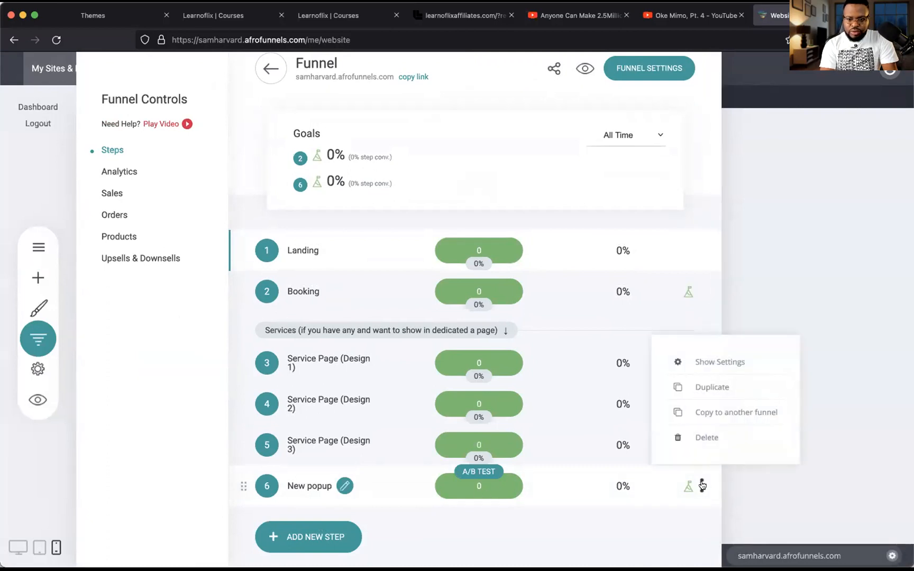
{"action": "left_click", "coordinate": [705, 437]}
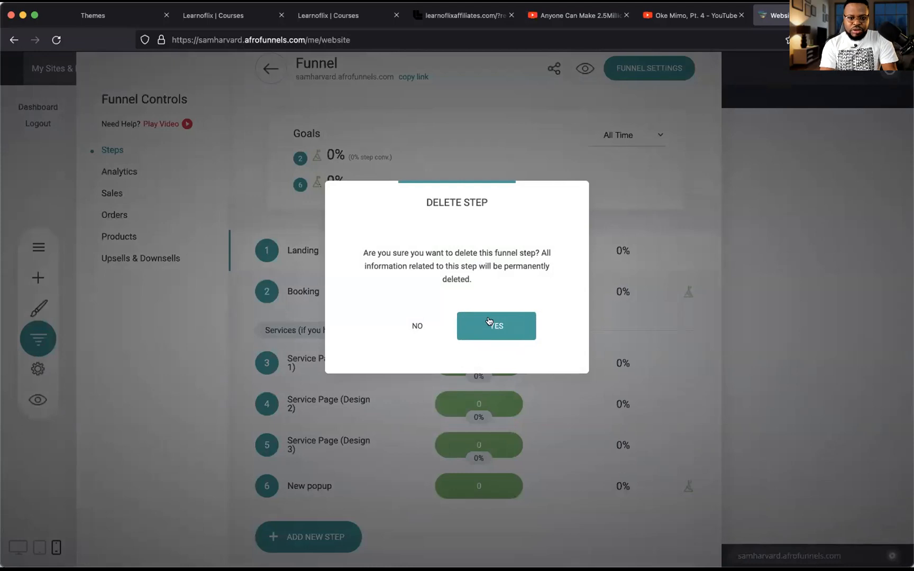
{"action": "left_click", "coordinate": [490, 324]}
{"action": "left_click", "coordinate": [286, 522]}
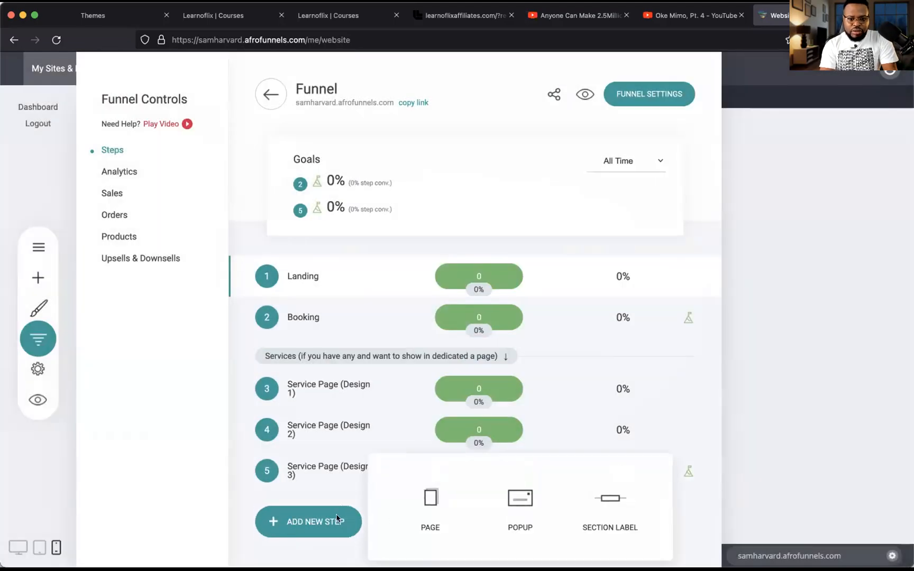
Step: Add a popup step from the SIGN UP For The Next 90% Deal template
{"action": "left_click", "coordinate": [515, 508]}
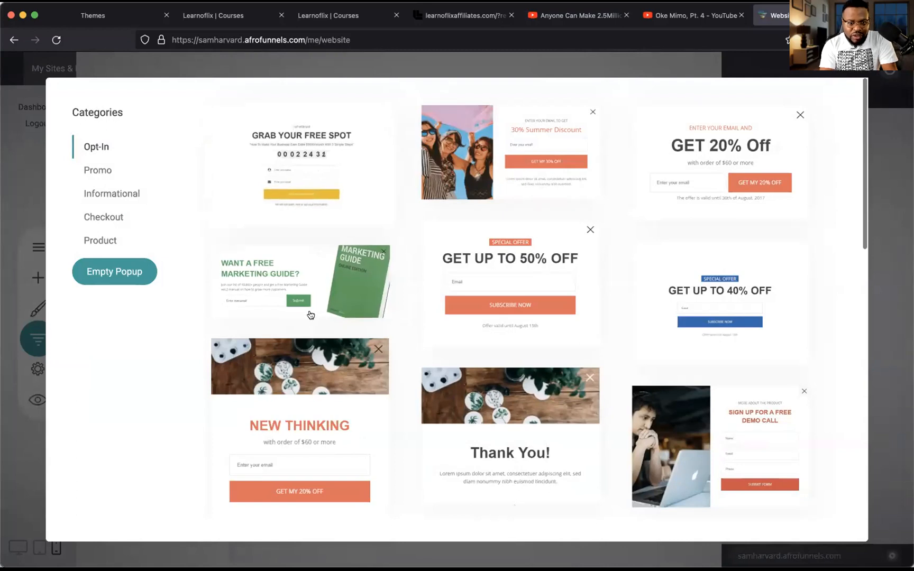
{"action": "scroll", "coordinate": [320, 395], "scroll_direction": "down", "scroll_amount": 5}
{"action": "scroll", "coordinate": [320, 395], "scroll_direction": "down", "scroll_amount": 2}
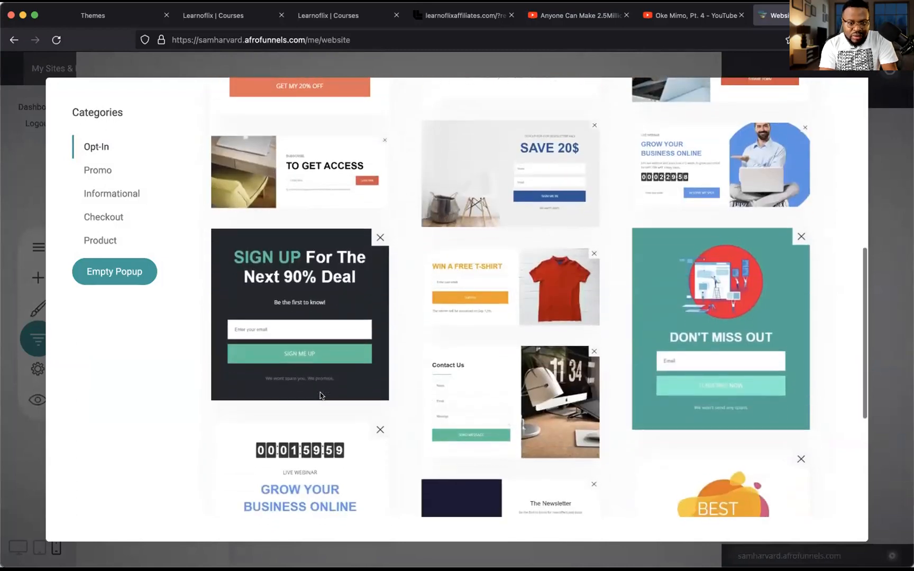
{"action": "scroll", "coordinate": [399, 414], "scroll_direction": "down", "scroll_amount": 4}
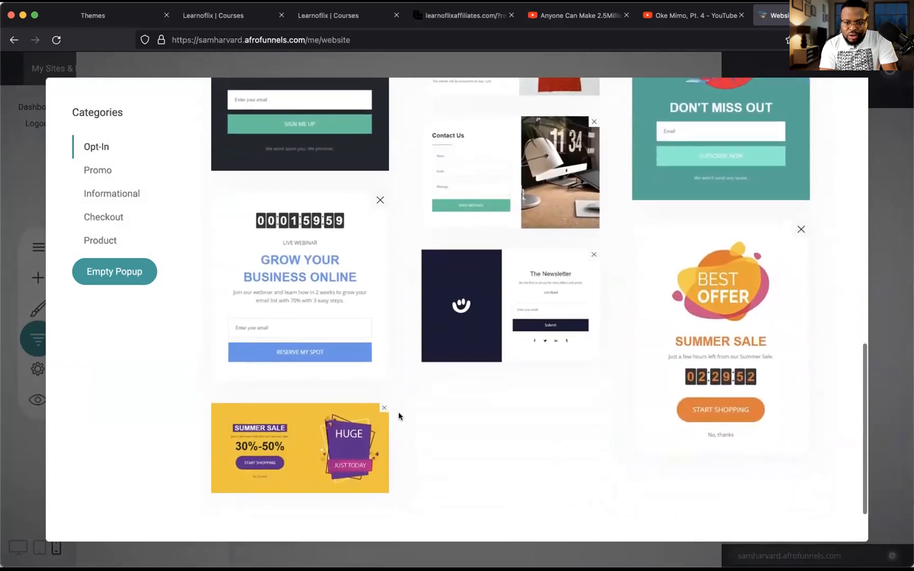
{"action": "scroll", "coordinate": [398, 412], "scroll_direction": "up", "scroll_amount": 5}
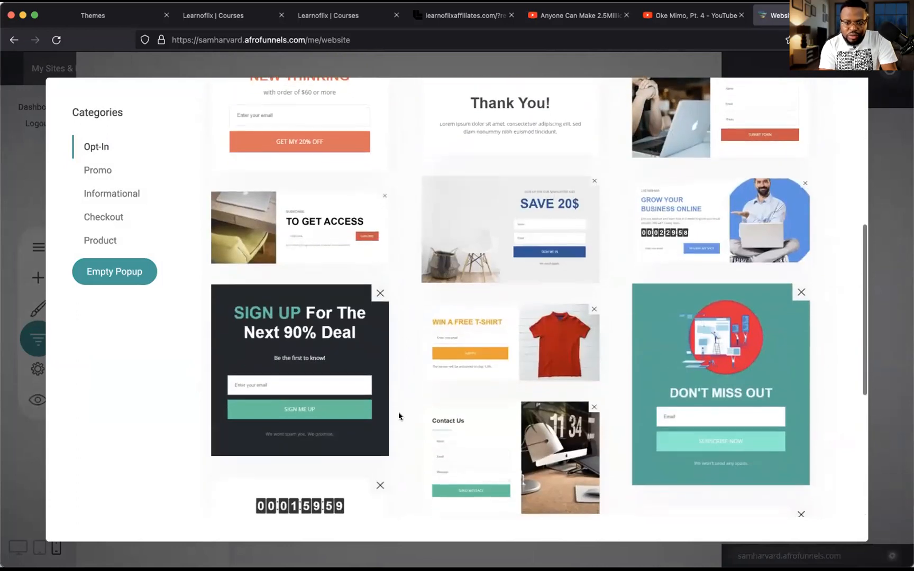
{"action": "left_click", "coordinate": [298, 358]}
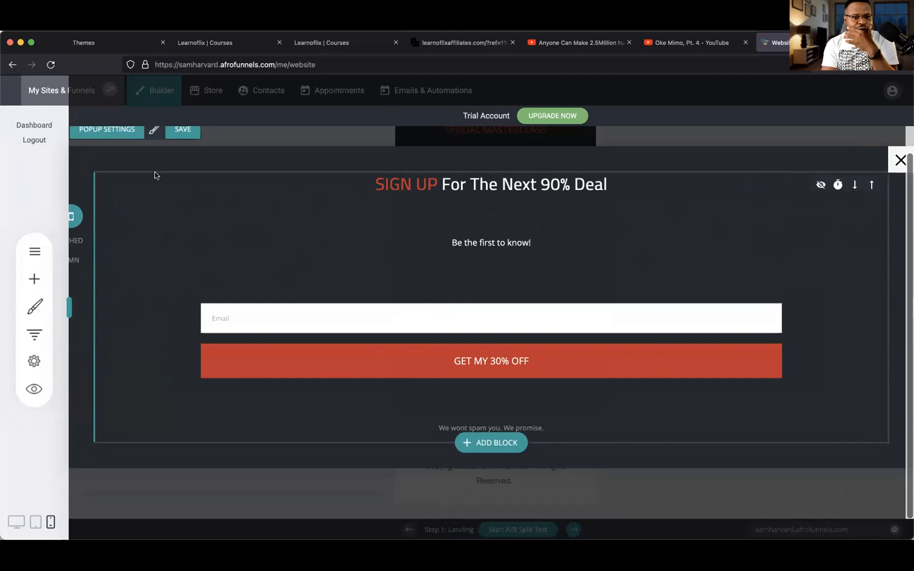
Step: Try several popup positions, keep the original top-left placement, and name the popup Optin Form
{"action": "left_click", "coordinate": [107, 133]}
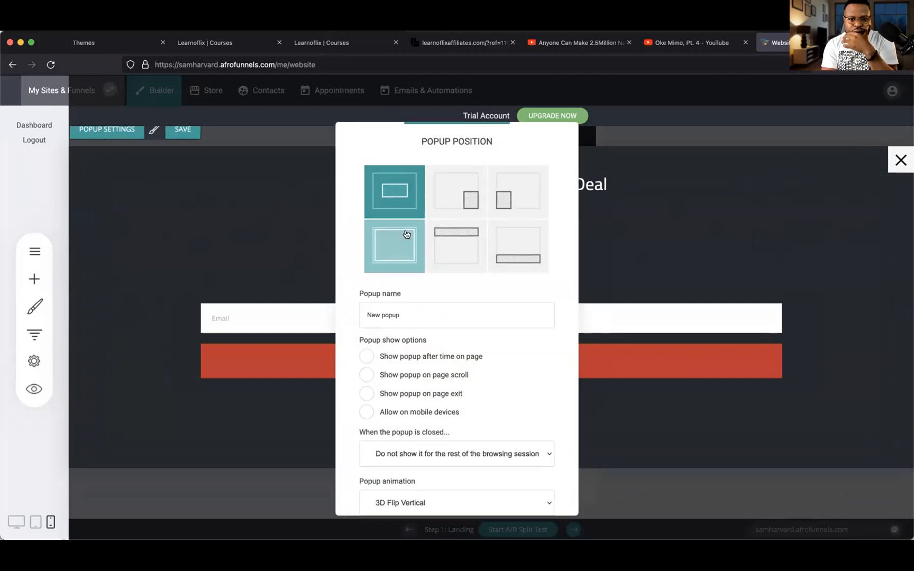
{"action": "left_click", "coordinate": [401, 246]}
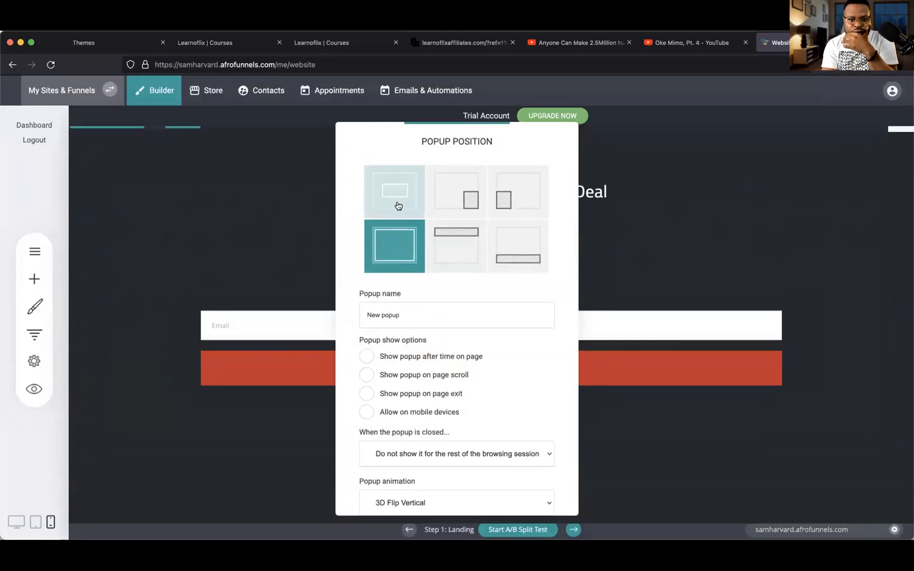
{"action": "left_click", "coordinate": [398, 204]}
{"action": "left_click", "coordinate": [461, 202]}
{"action": "left_click", "coordinate": [416, 197]}
{"action": "left_click", "coordinate": [464, 255]}
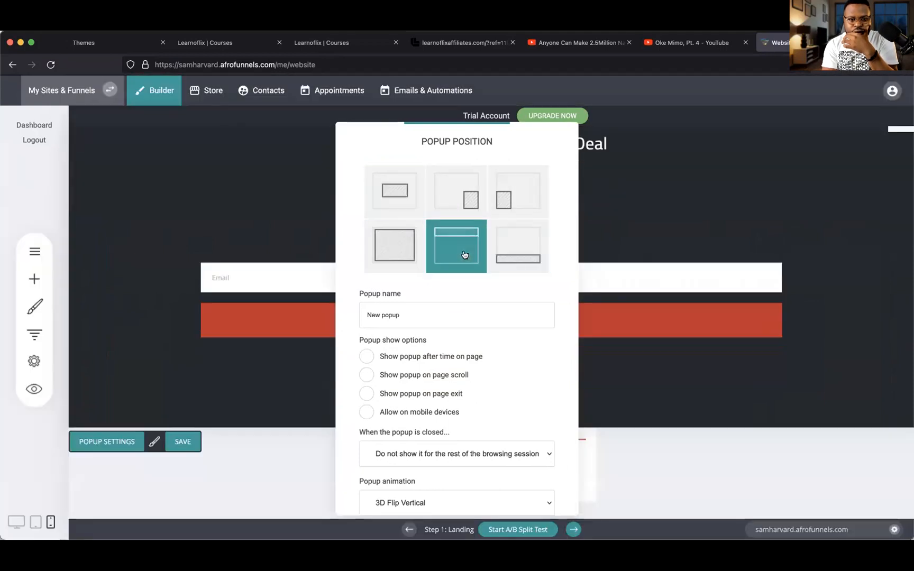
{"action": "left_click", "coordinate": [416, 210]}
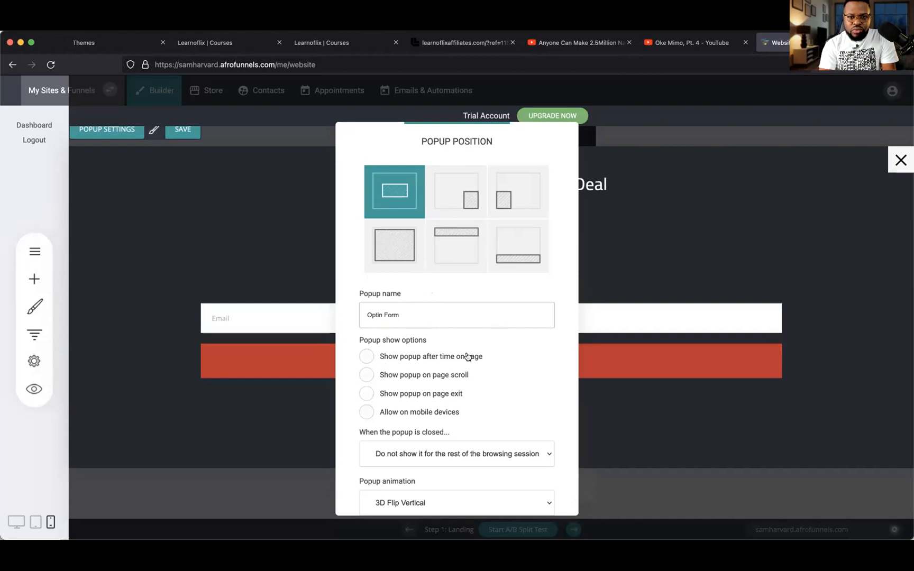
{"action": "left_click", "coordinate": [619, 262]}
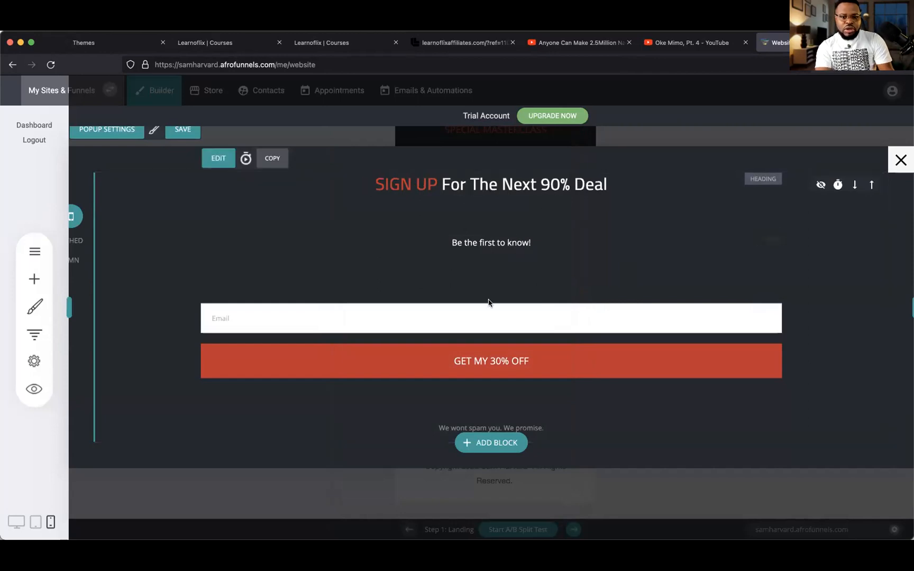
Step: Add a Name field from CRM Properties to the signup form, placed directly above Email
{"action": "left_click", "coordinate": [230, 286]}
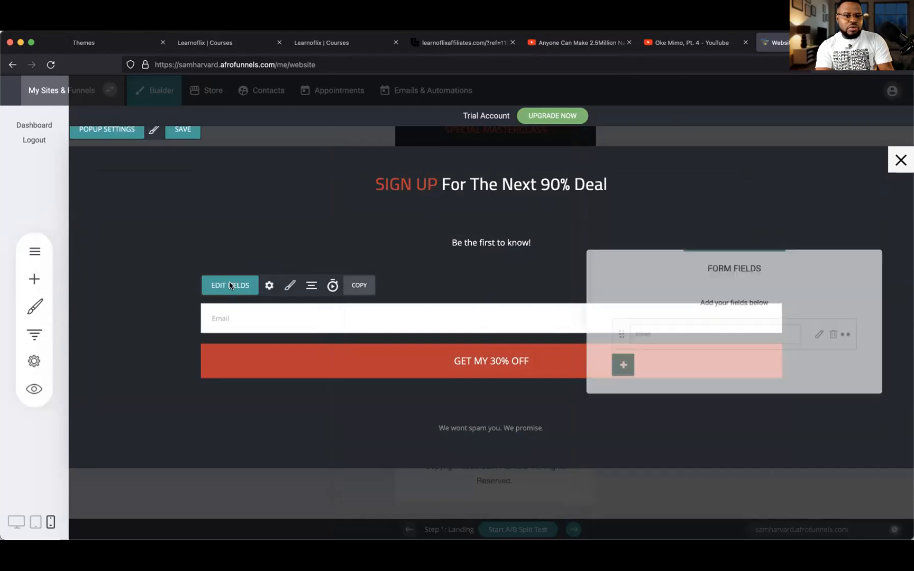
{"action": "left_click_drag", "start_coordinate": [832, 252], "coordinate": [687, 230]}
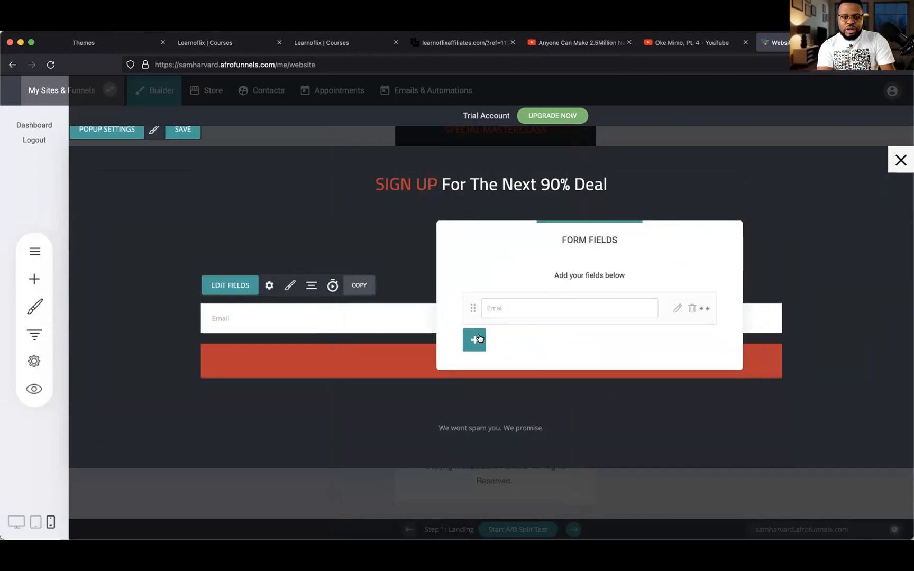
{"action": "left_click", "coordinate": [474, 340]}
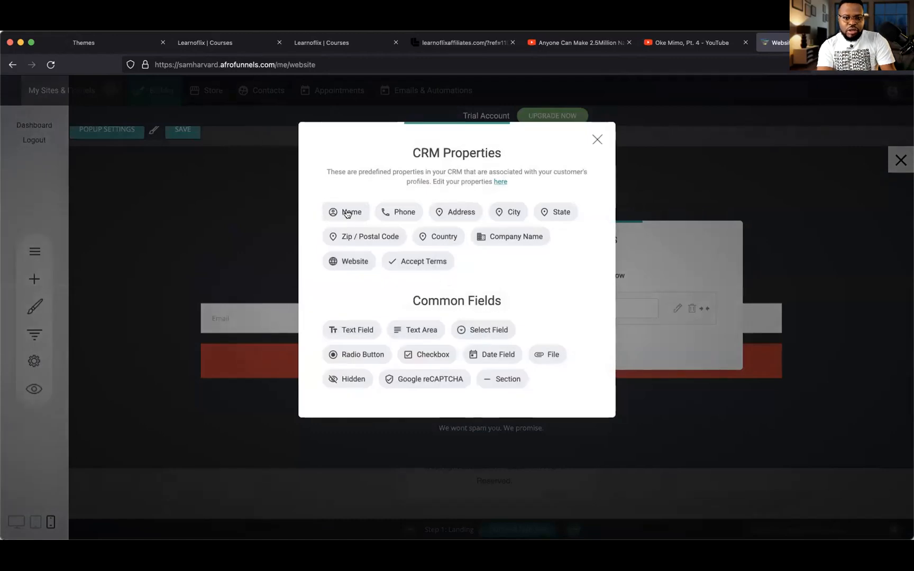
{"action": "left_click", "coordinate": [346, 213]}
{"action": "left_click_drag", "start_coordinate": [467, 343], "coordinate": [464, 298]}
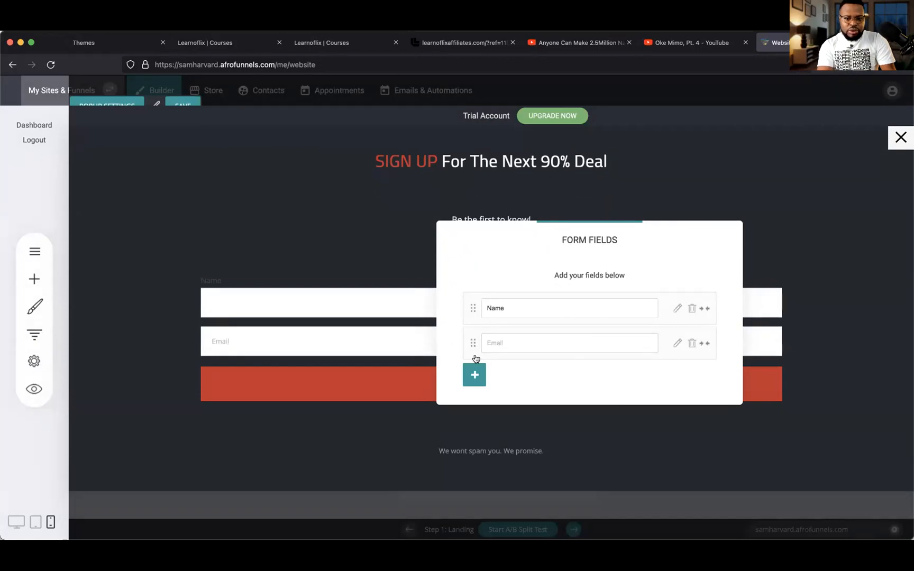
{"action": "left_click", "coordinate": [368, 260]}
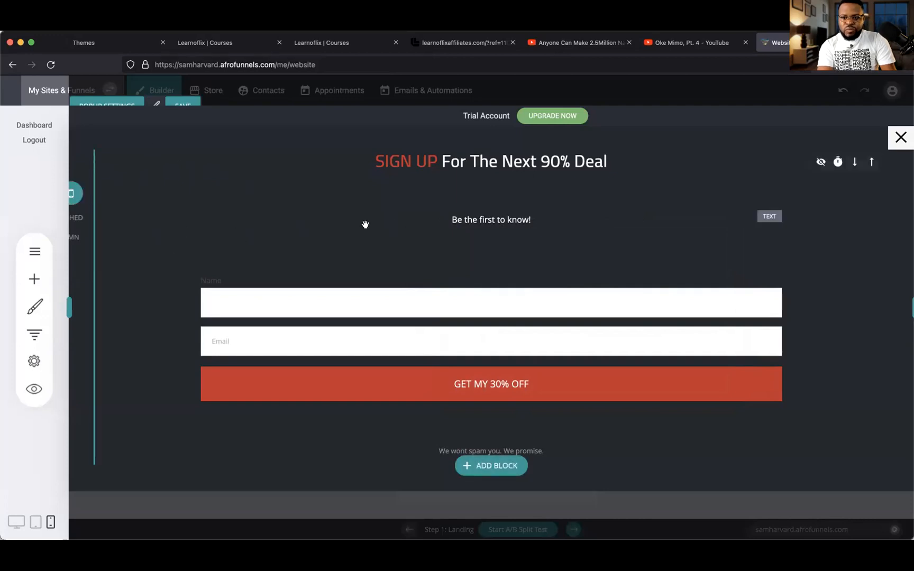
{"action": "mouse_move", "coordinate": [365, 225]}
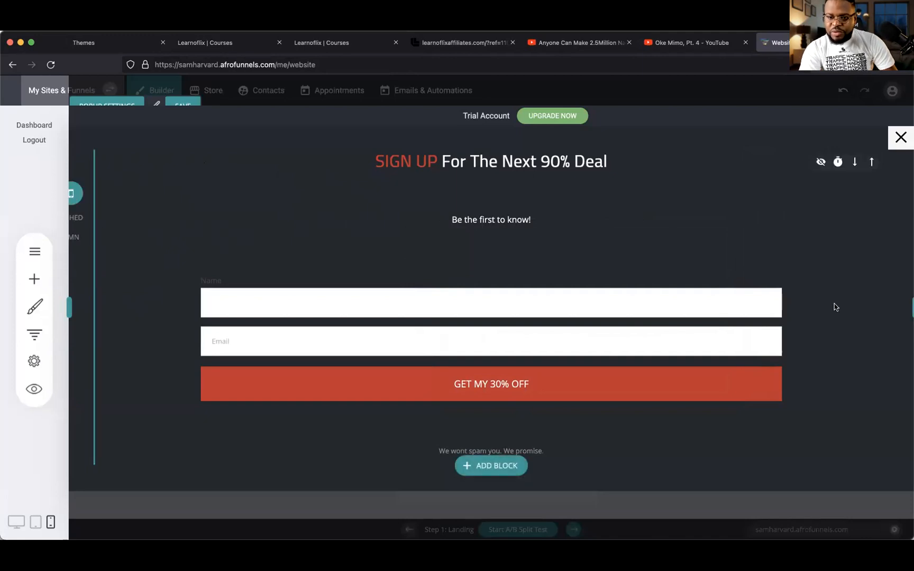
Step: Change the popup heading to 'Register For The Masterclass'
{"action": "left_click", "coordinate": [560, 166]}
{"action": "left_click", "coordinate": [560, 164]}
{"action": "left_click_drag", "start_coordinate": [604, 164], "coordinate": [371, 162]}
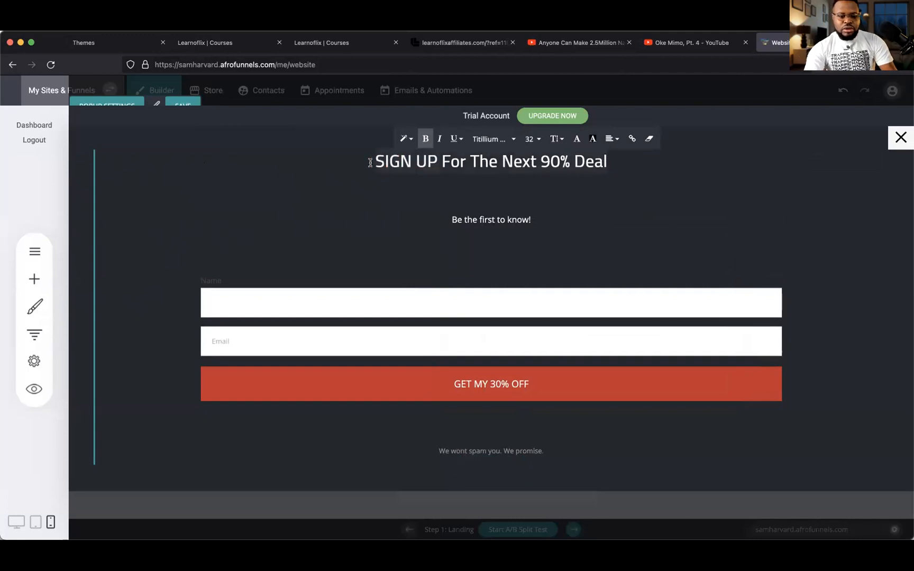
{"action": "type", "text": "Register For the"}
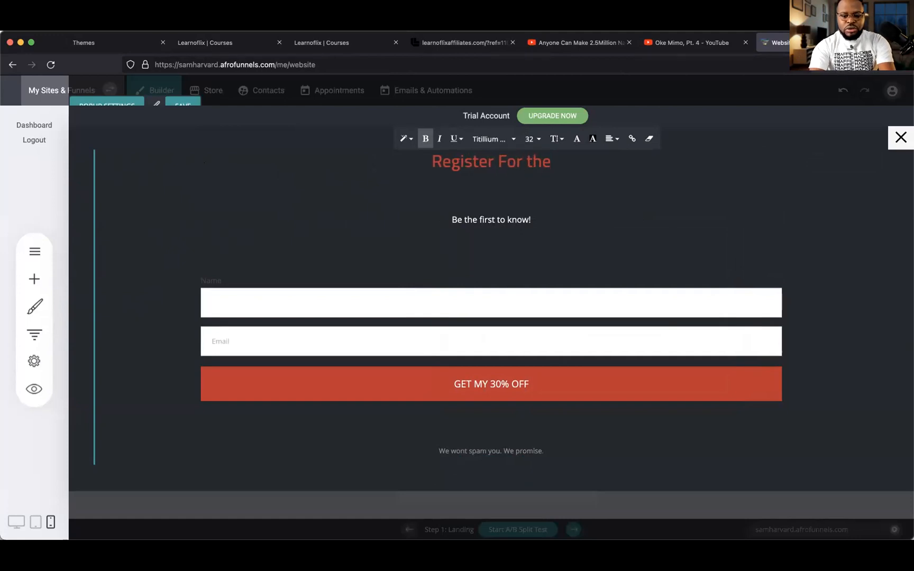
{"action": "left_click", "coordinate": [532, 169]}
{"action": "key", "text": "BackSpace"}
{"action": "type", "text": "The Ma"}
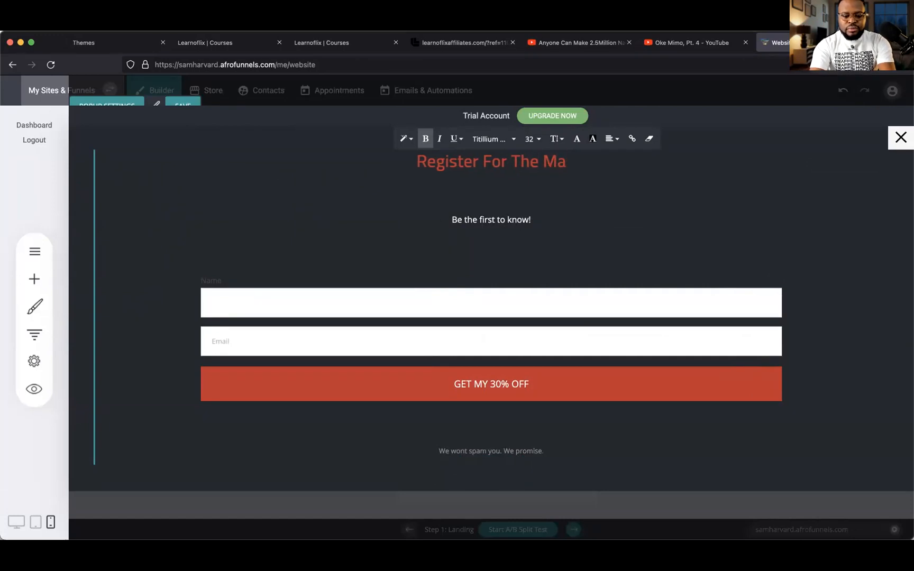
{"action": "type", "text": "sterclass"}
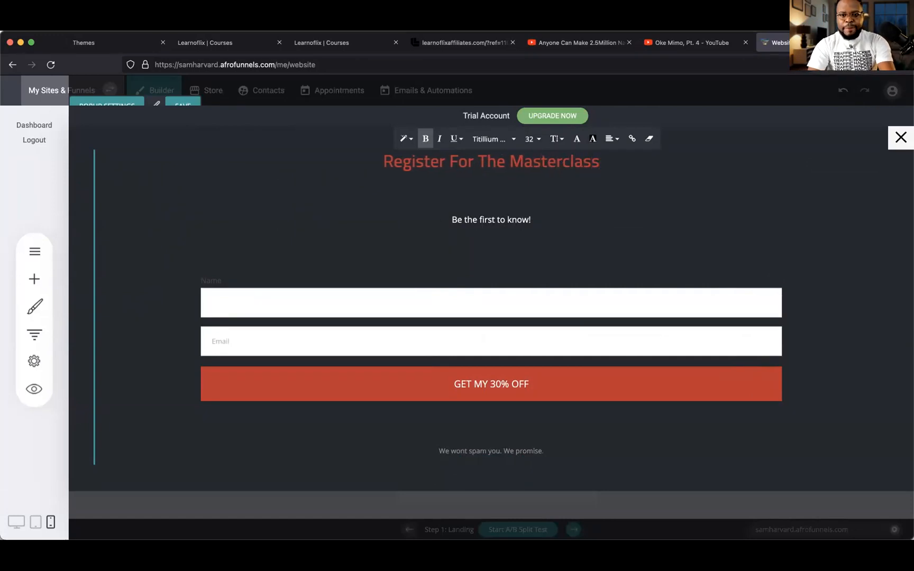
{"action": "left_click", "coordinate": [509, 219]}
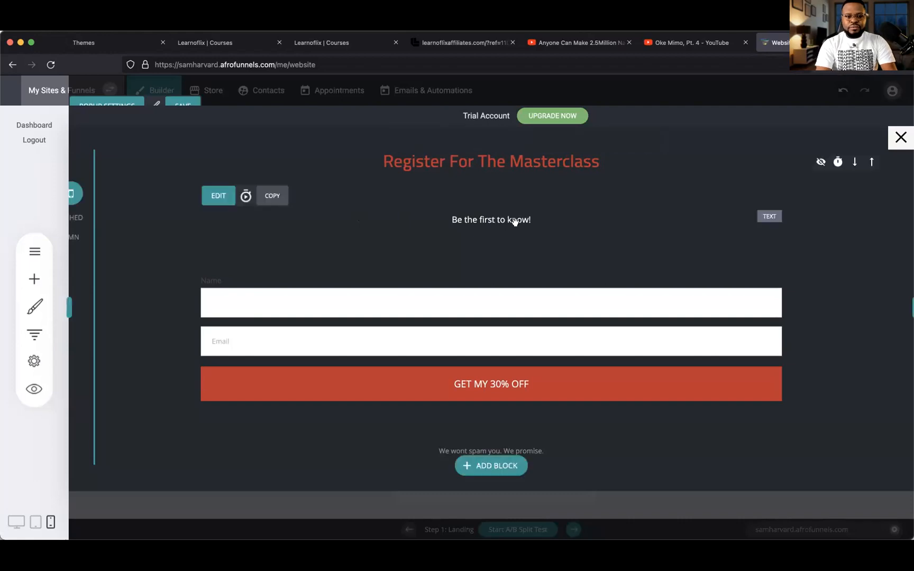
Step: Replace the subheading text with 'Enter Your Details Below'
{"action": "left_click", "coordinate": [514, 221]}
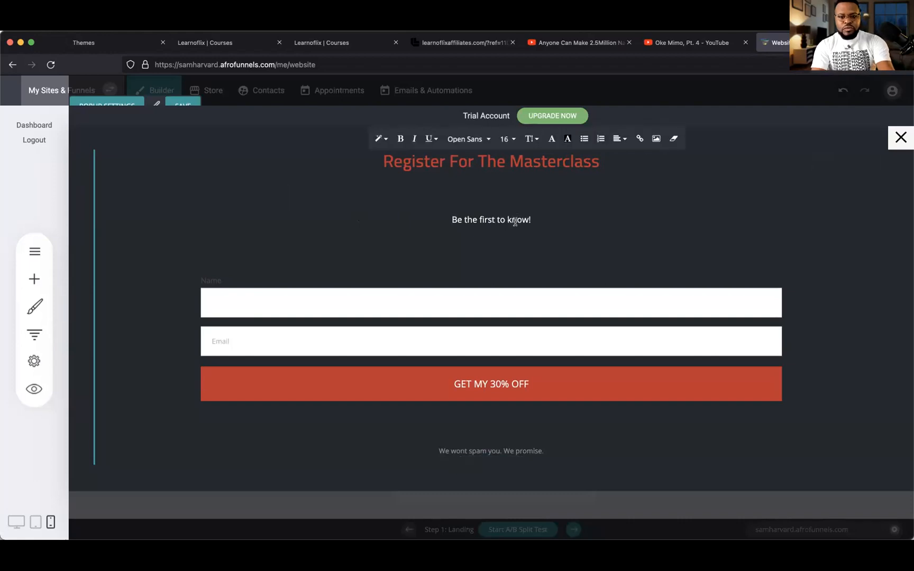
{"action": "key", "text": "super+a"}
{"action": "type", "text": "En"}
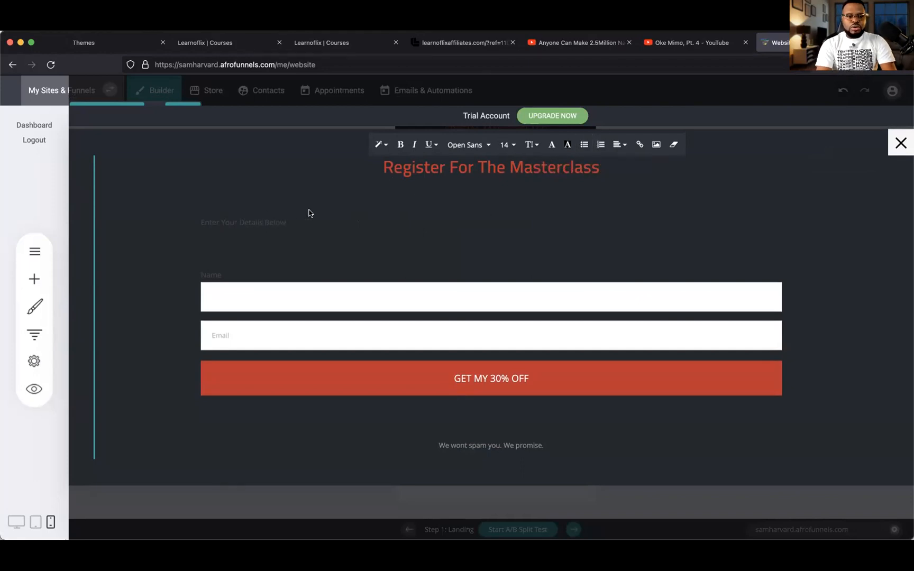
{"action": "left_click_drag", "start_coordinate": [290, 222], "coordinate": [198, 222]}
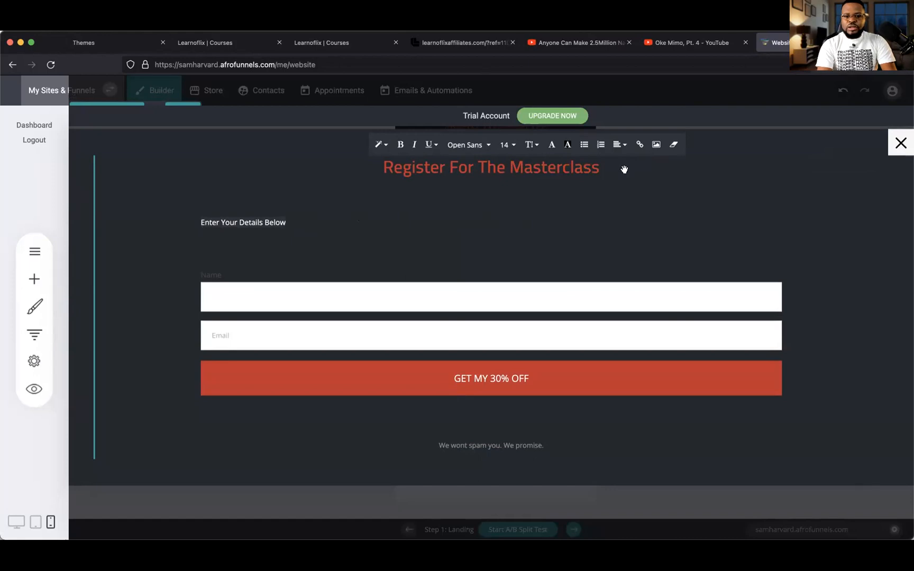
Step: Centre the subheading, set its font size to 24, and colour it white
{"action": "left_click", "coordinate": [618, 145]}
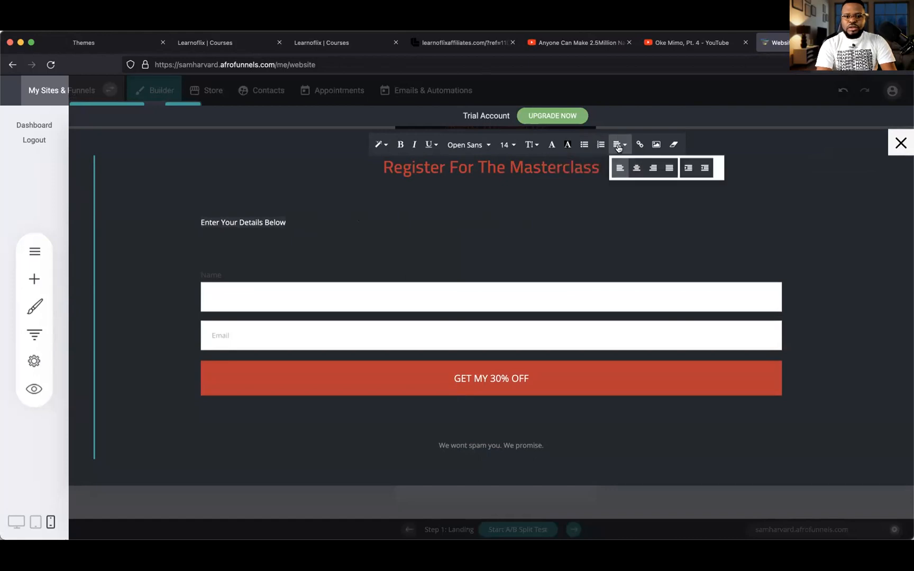
{"action": "left_click", "coordinate": [638, 167]}
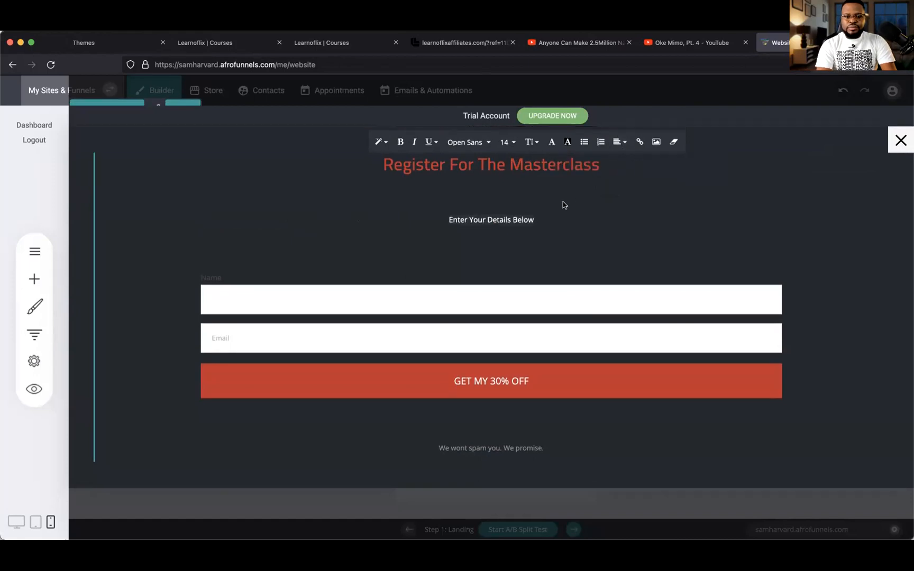
{"action": "left_click", "coordinate": [507, 143]}
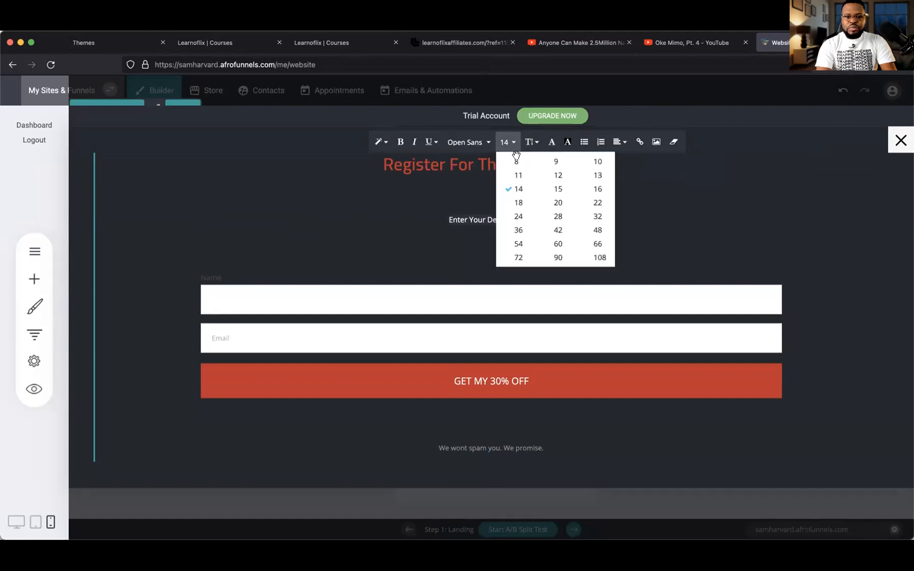
{"action": "left_click", "coordinate": [518, 216]}
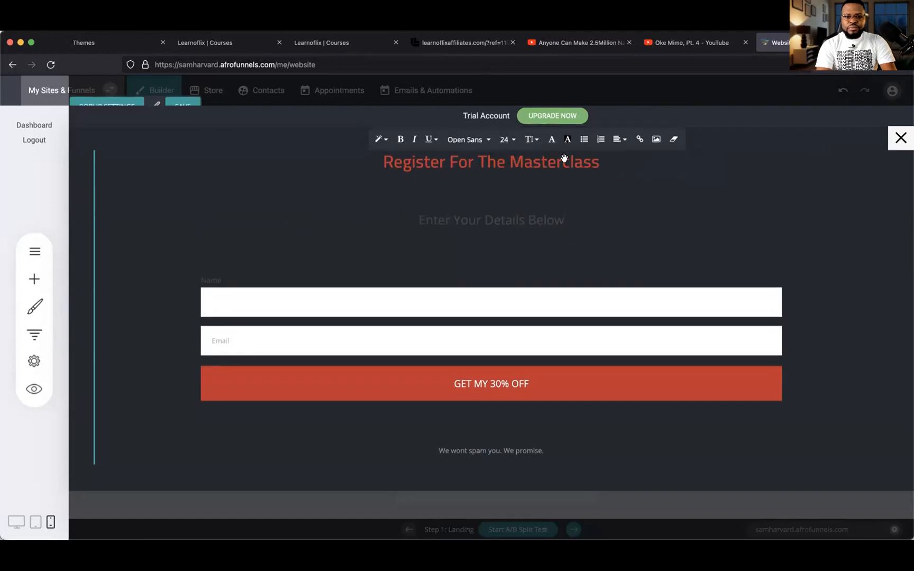
{"action": "left_click", "coordinate": [551, 139]}
{"action": "left_click_drag", "start_coordinate": [587, 203], "coordinate": [585, 141]}
{"action": "left_click", "coordinate": [535, 224]}
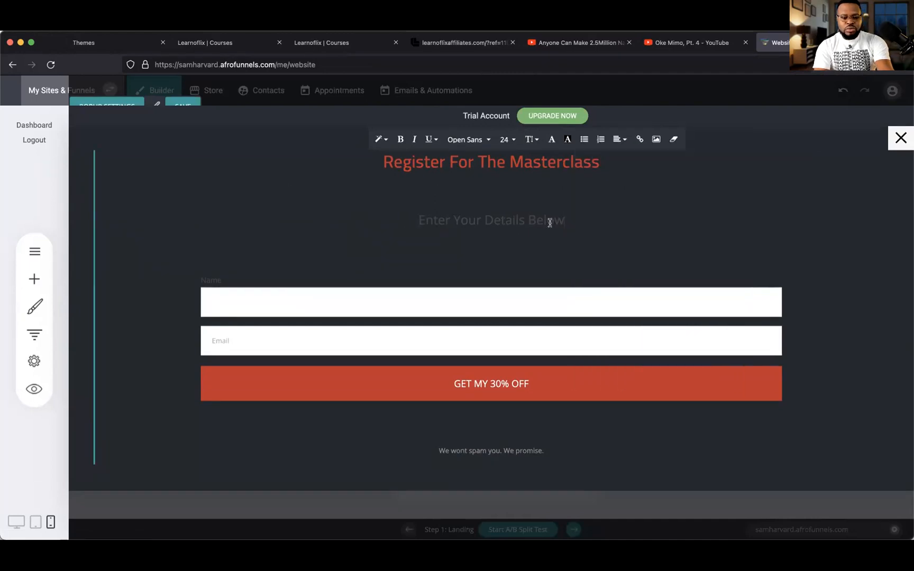
{"action": "left_click_drag", "start_coordinate": [566, 221], "coordinate": [419, 217]}
{"action": "left_click", "coordinate": [551, 139]}
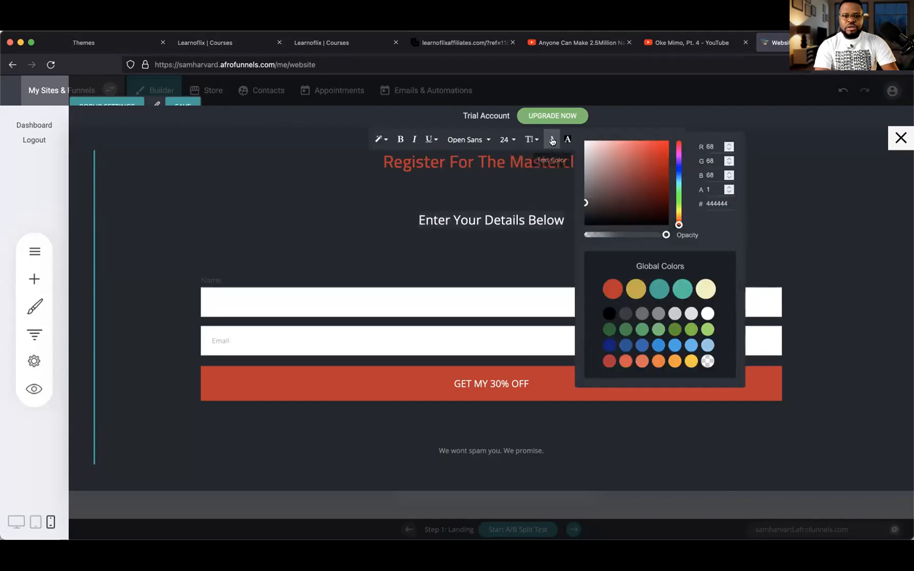
{"action": "left_click_drag", "start_coordinate": [585, 204], "coordinate": [586, 138]}
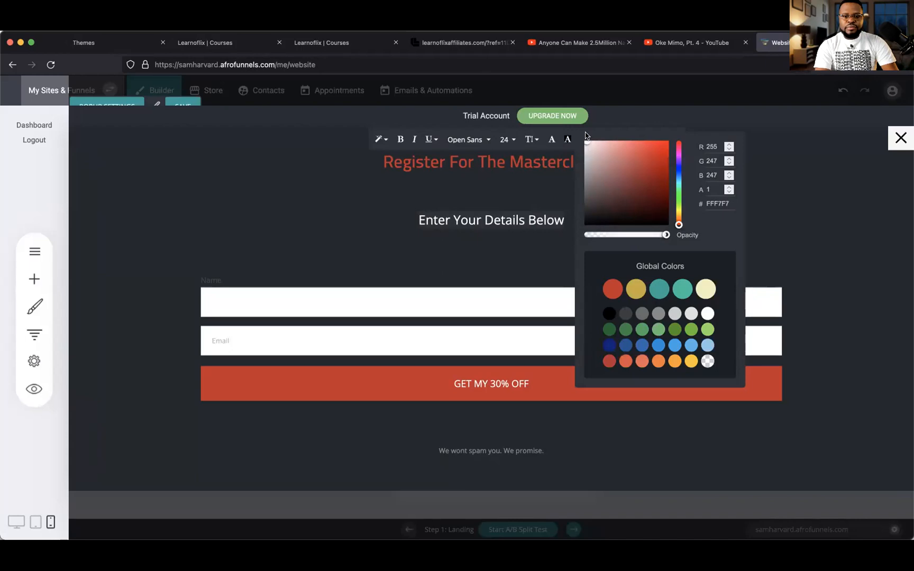
{"action": "left_click", "coordinate": [481, 259]}
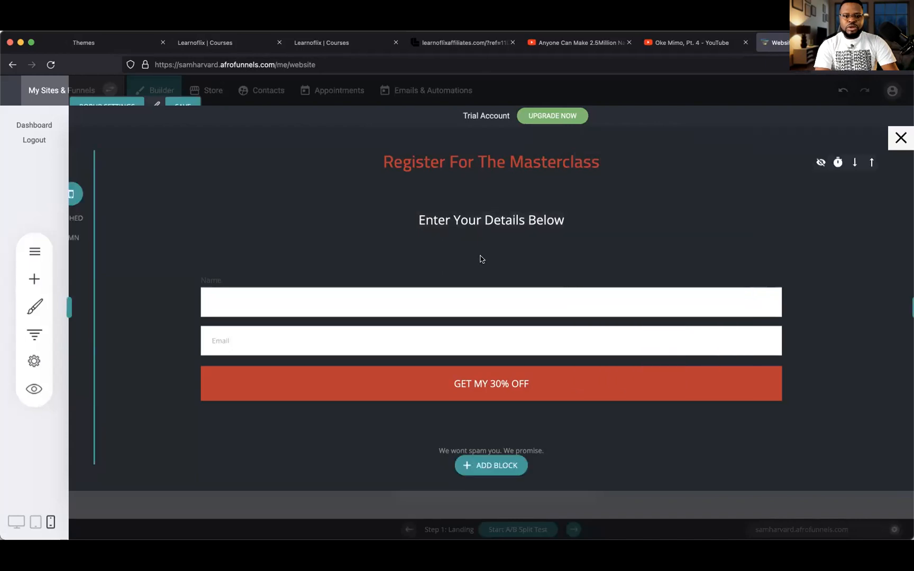
{"action": "left_click", "coordinate": [506, 289]}
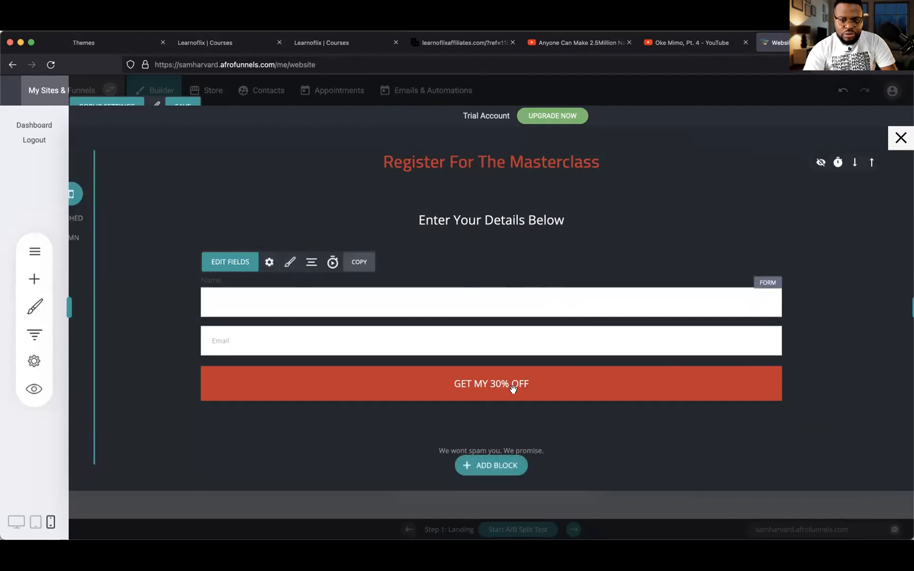
Step: Set the form's submit button padding to 23px
{"action": "left_click", "coordinate": [288, 265]}
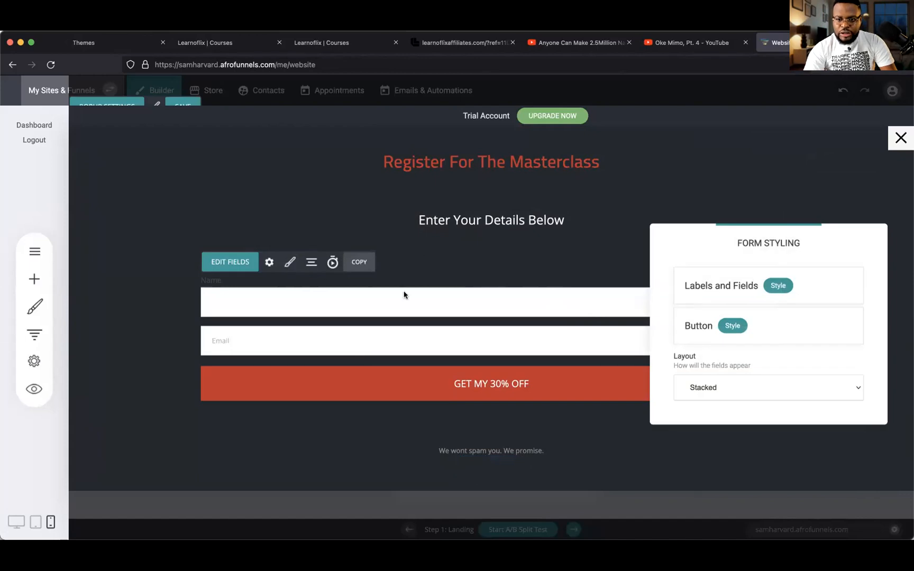
{"action": "left_click", "coordinate": [738, 325]}
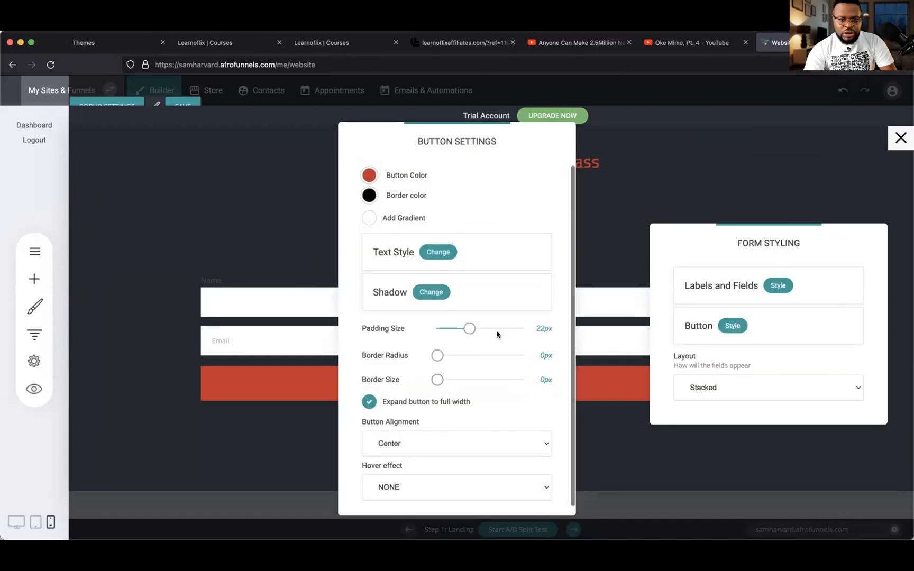
{"action": "left_click_drag", "start_coordinate": [469, 329], "coordinate": [448, 356]}
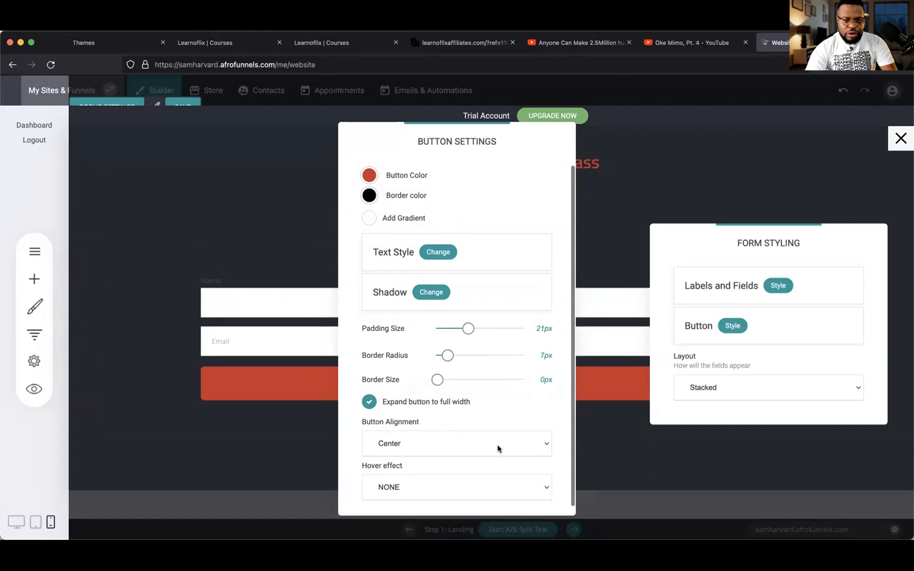
{"action": "left_click", "coordinate": [442, 254]}
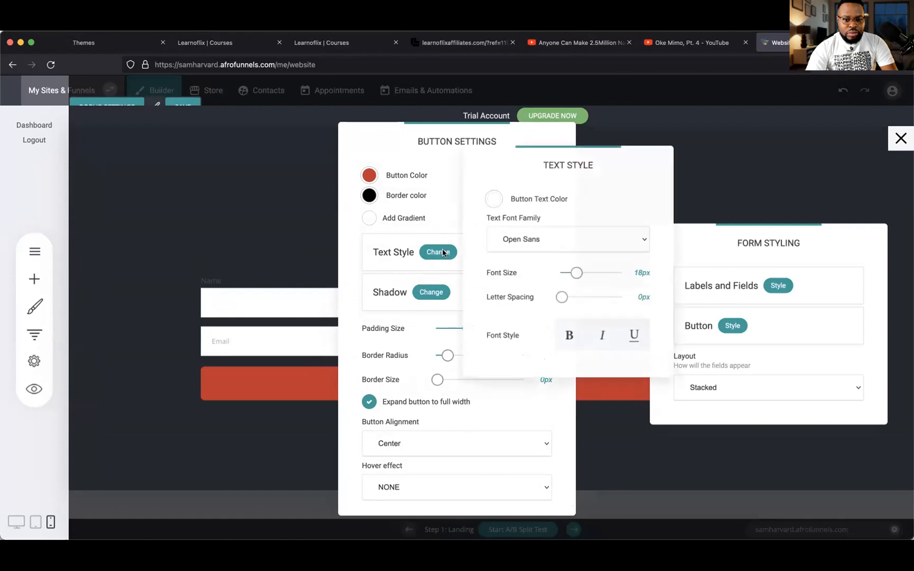
{"action": "left_click", "coordinate": [447, 200]}
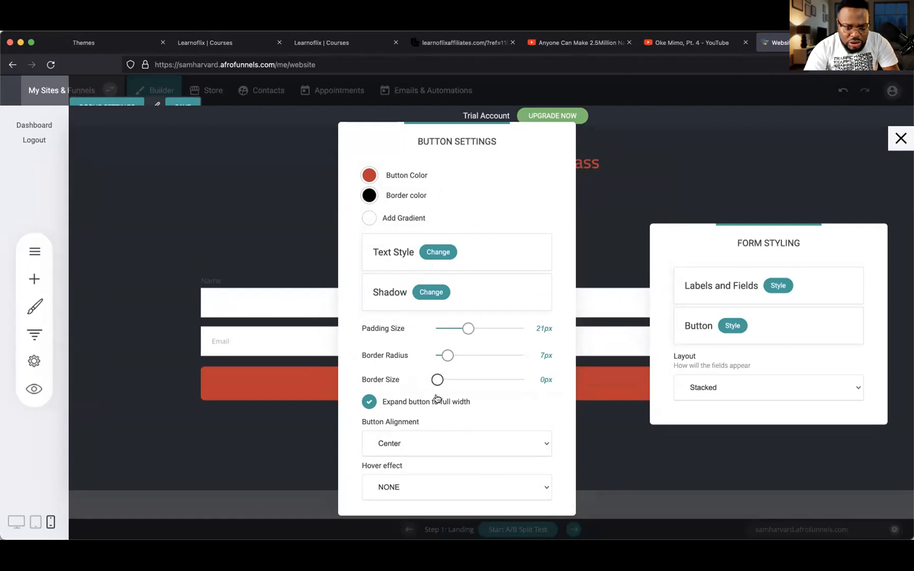
Step: Untick 'Expand button to full width' so the GET MY 30% OFF button sits compact and centred
{"action": "left_click", "coordinate": [370, 402]}
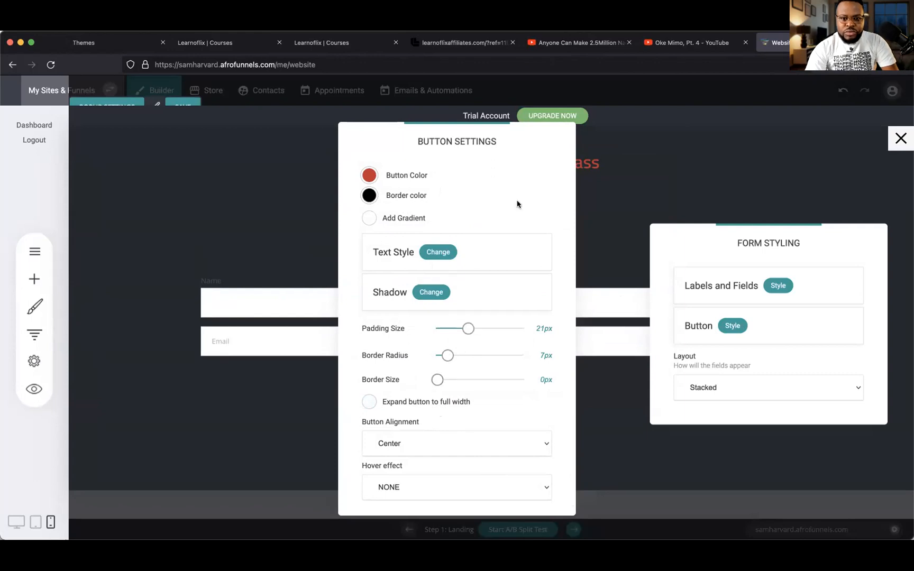
{"action": "left_click_drag", "start_coordinate": [533, 124], "coordinate": [567, 149]}
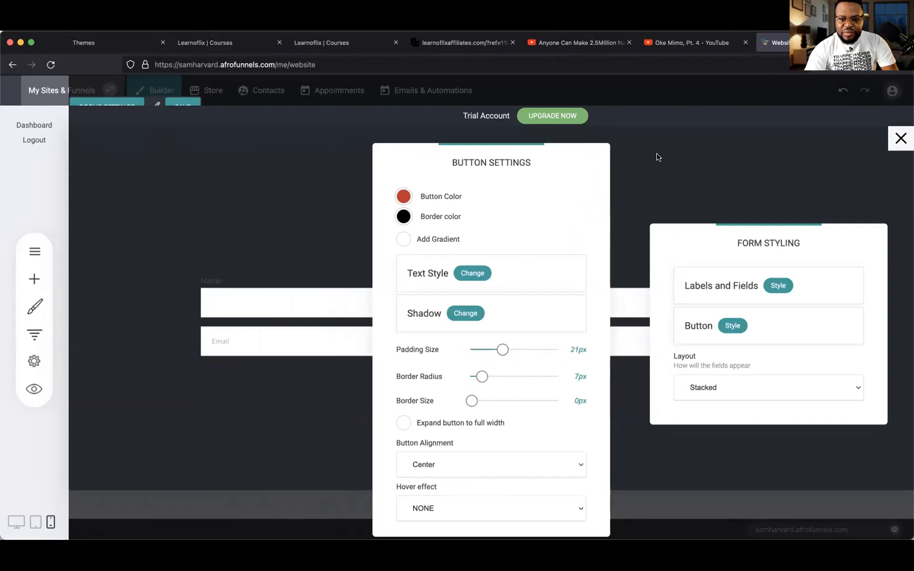
{"action": "left_click", "coordinate": [655, 155]}
{"action": "left_click", "coordinate": [490, 388]}
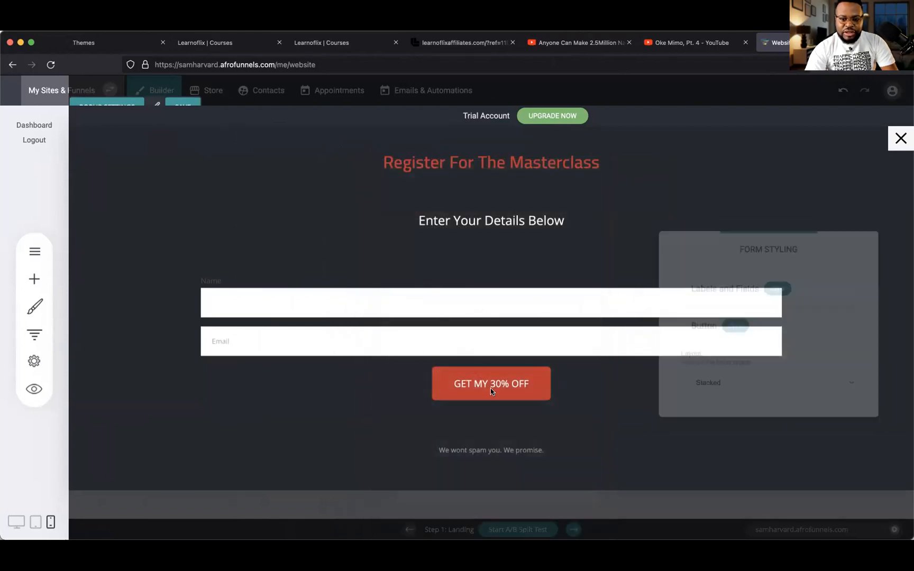
{"action": "left_click", "coordinate": [470, 382]}
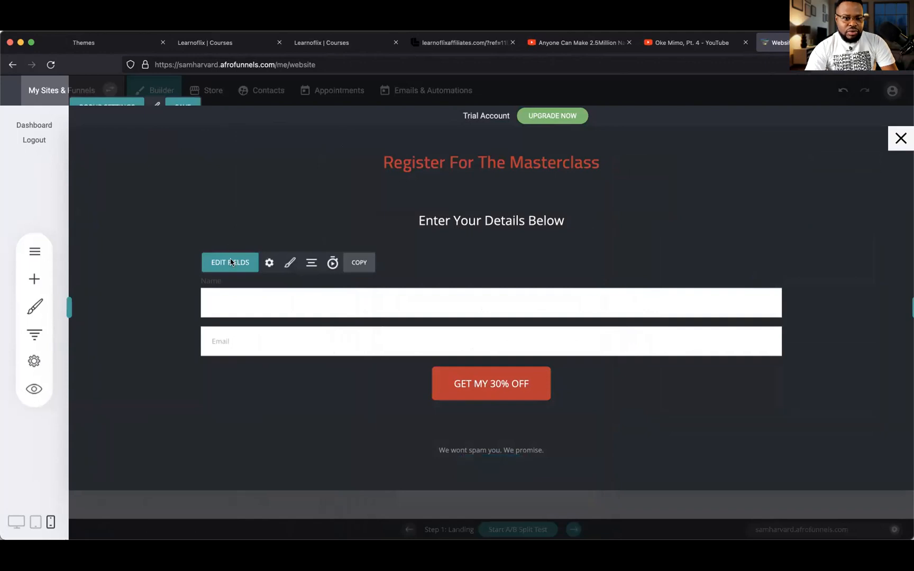
Step: Change the form button text from GET MY 30% OFF to 'GO TO THE MASTERCLASS NOW!'
{"action": "left_click", "coordinate": [231, 260]}
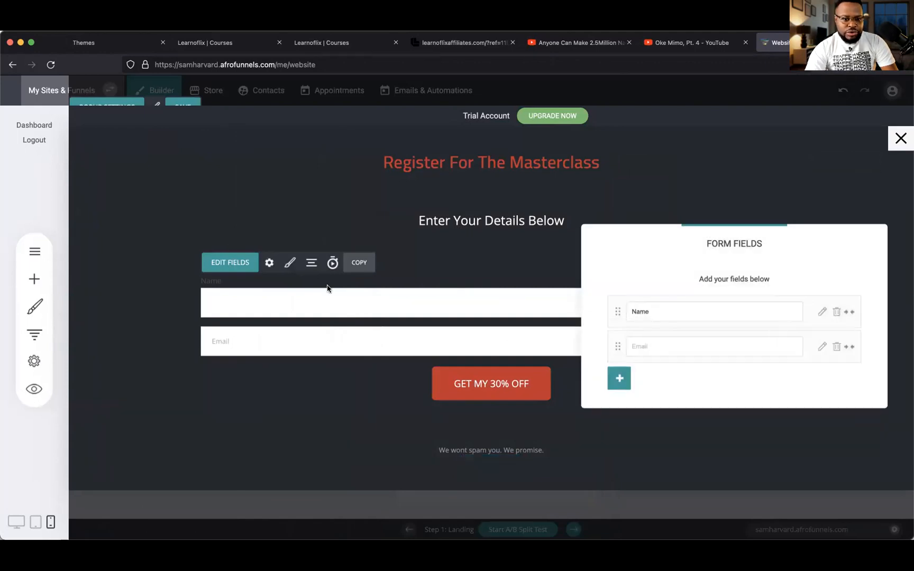
{"action": "left_click", "coordinate": [324, 288]}
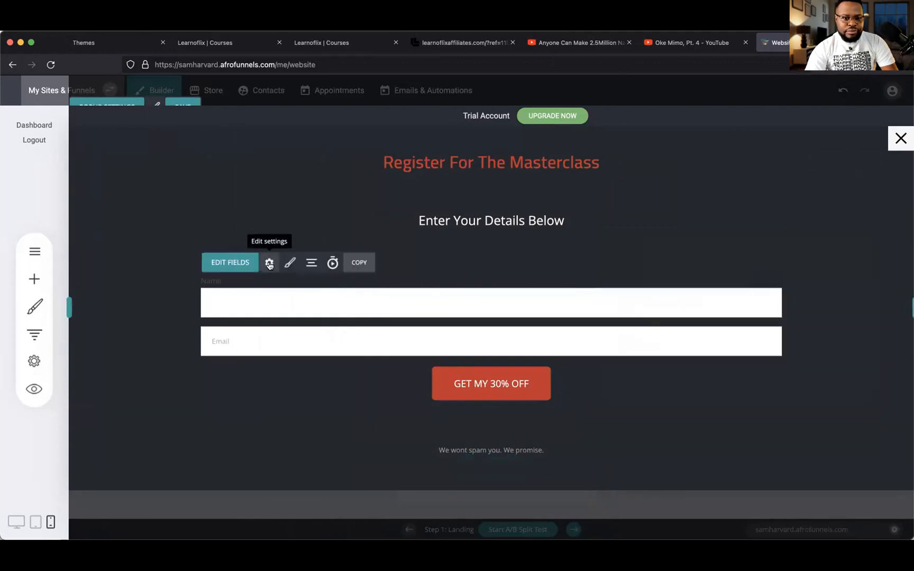
{"action": "left_click", "coordinate": [270, 263]}
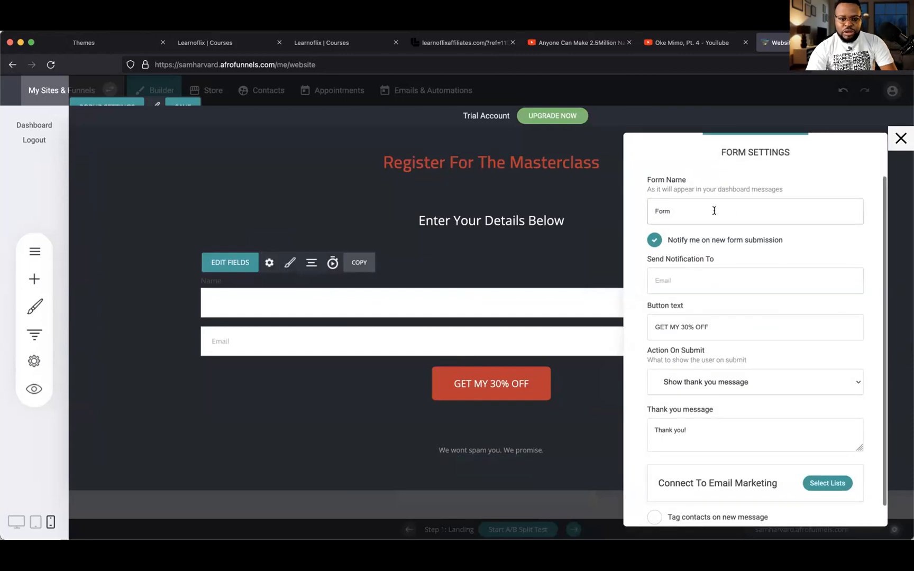
{"action": "left_click_drag", "start_coordinate": [718, 325], "coordinate": [651, 326]}
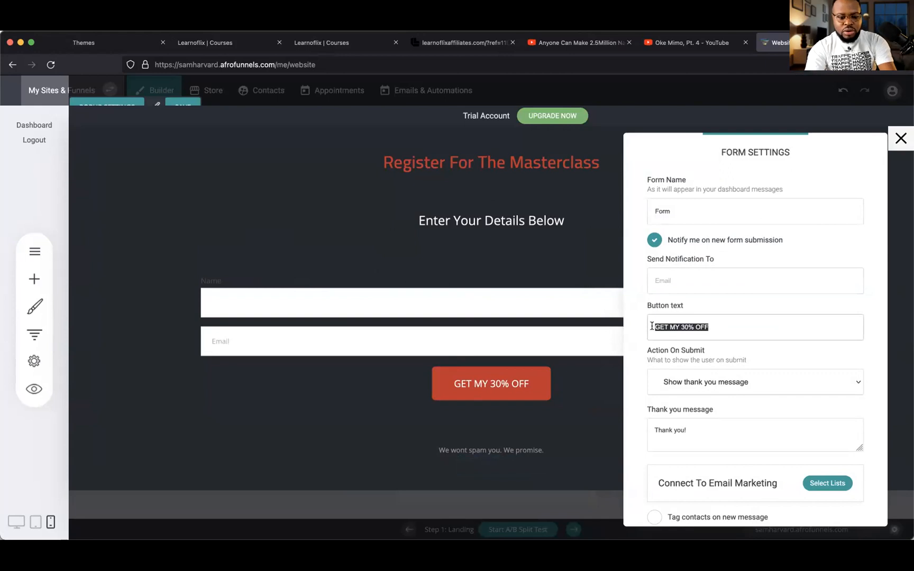
{"action": "type", "text": "GO TO THE MASTERCLASS NOW!"}
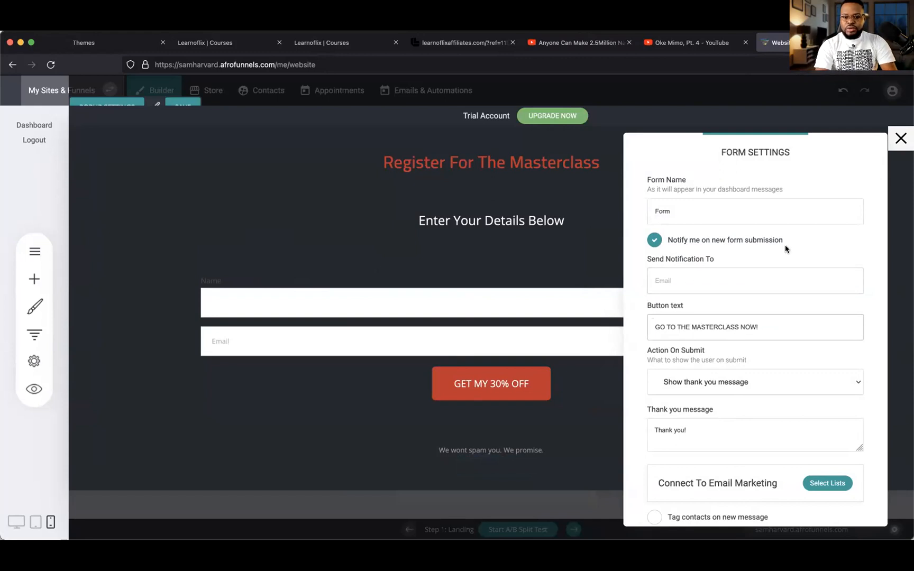
{"action": "left_click_drag", "start_coordinate": [820, 147], "coordinate": [500, 113]}
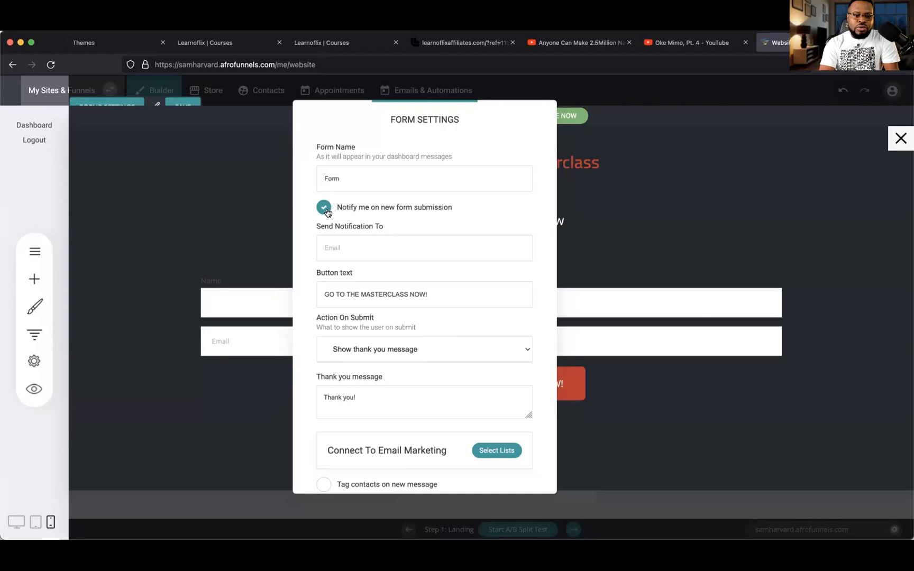
Step: Turn off submission notifications and make submitting go to the Next Funnel Step
{"action": "left_click", "coordinate": [324, 207]}
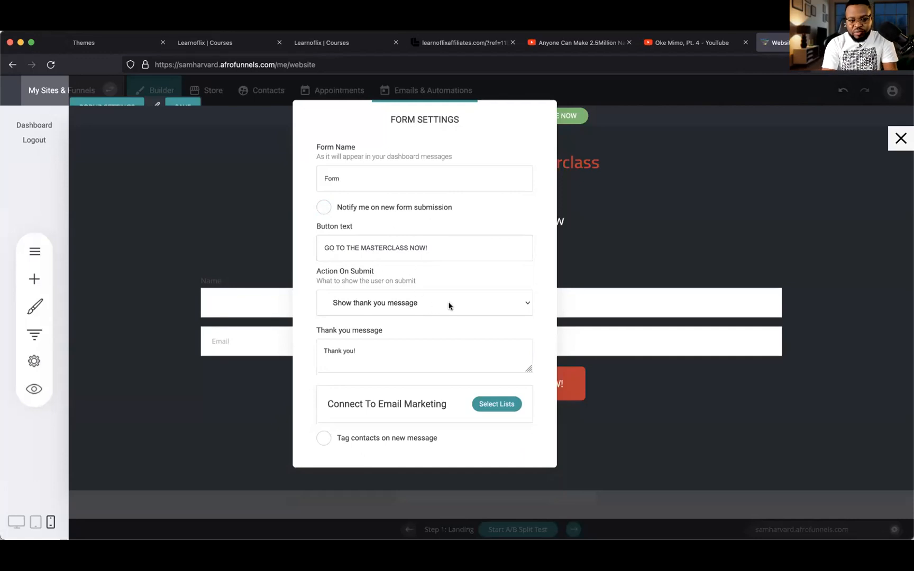
{"action": "left_click", "coordinate": [491, 303]}
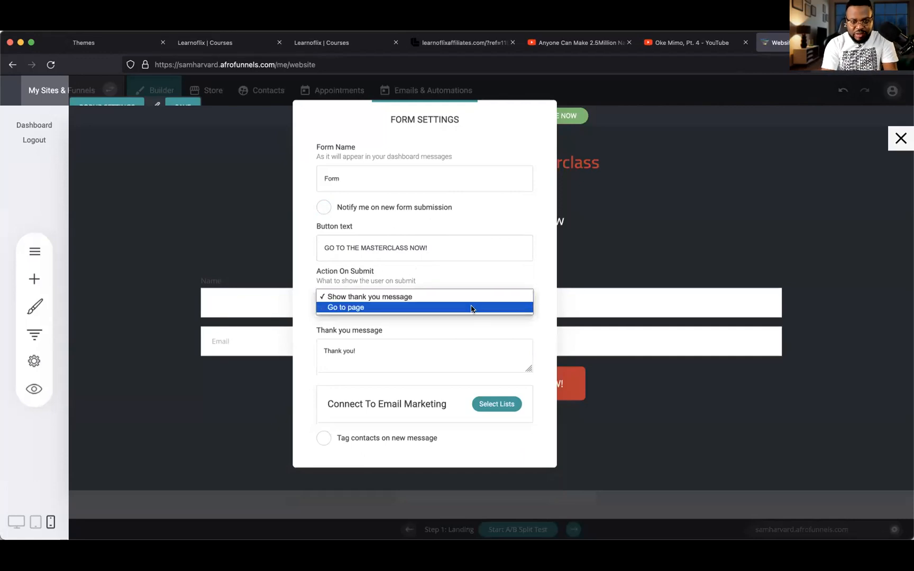
{"action": "left_click", "coordinate": [471, 308]}
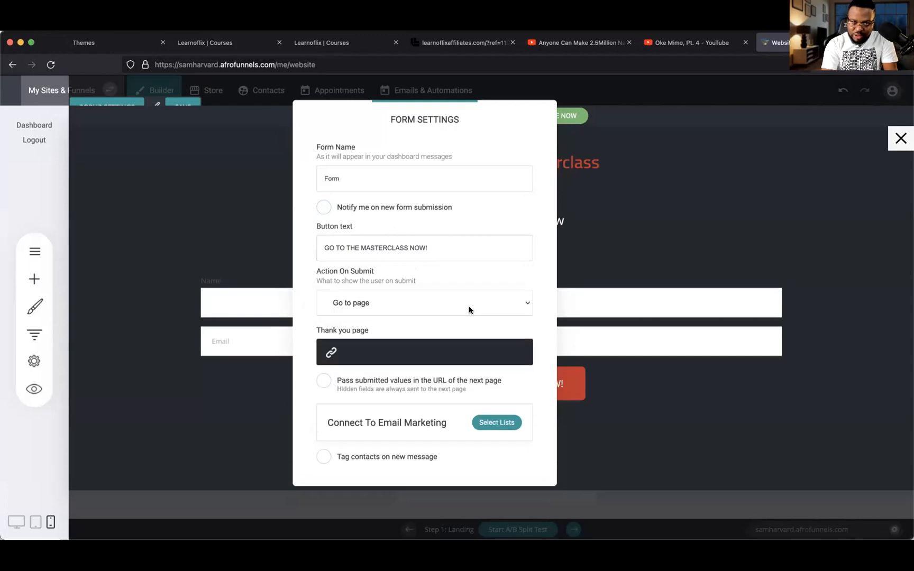
{"action": "left_click", "coordinate": [335, 353]}
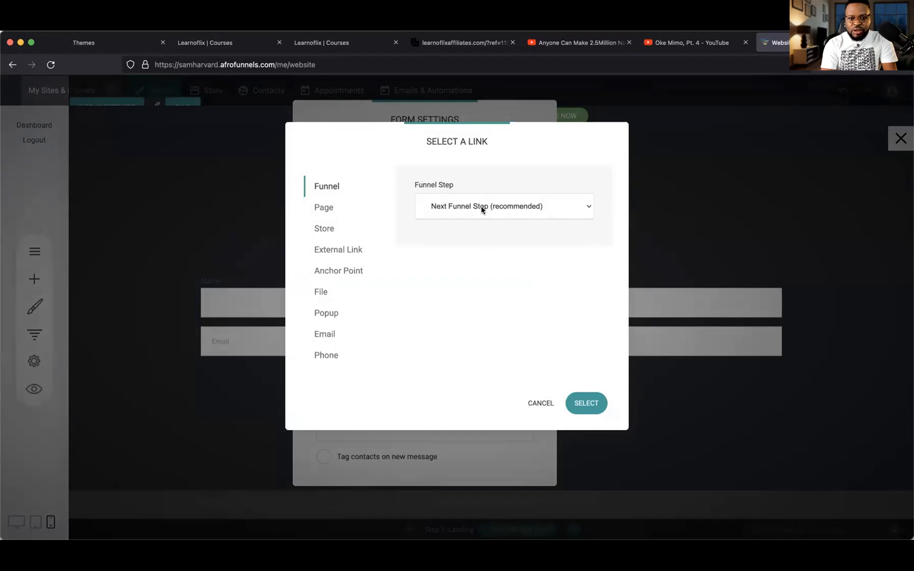
{"action": "left_click", "coordinate": [587, 403]}
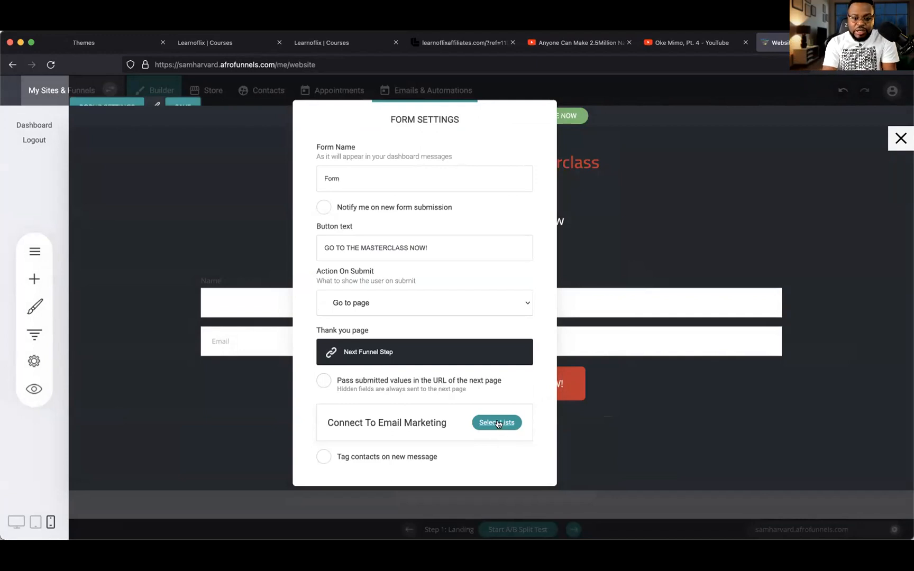
Step: Create a MASTERCLASS LIST subscriber list, connect it to the form, and close Form Settings
{"action": "left_click", "coordinate": [497, 423]}
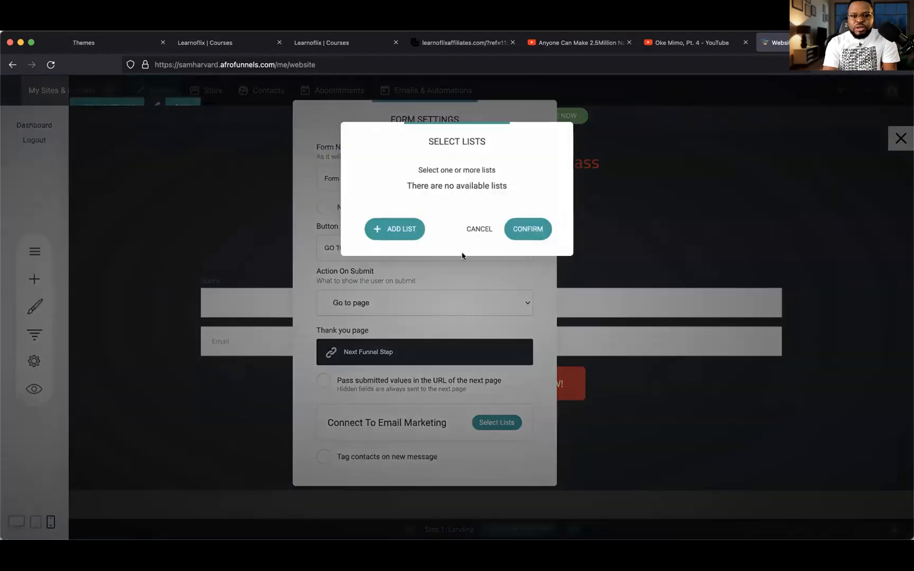
{"action": "left_click", "coordinate": [382, 231]}
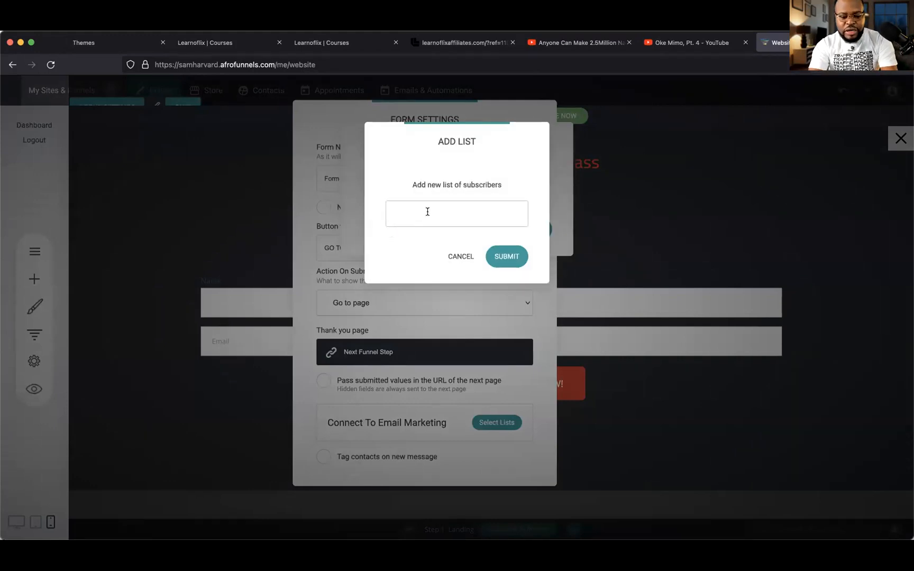
{"action": "type", "text": "MASTER"}
{"action": "type", "text": "C"}
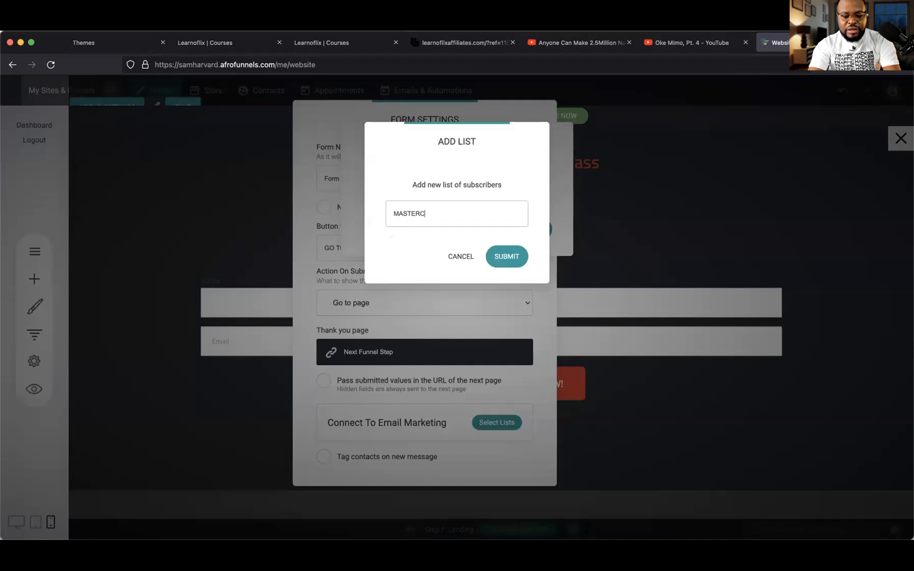
{"action": "type", "text": "LASS LIST"}
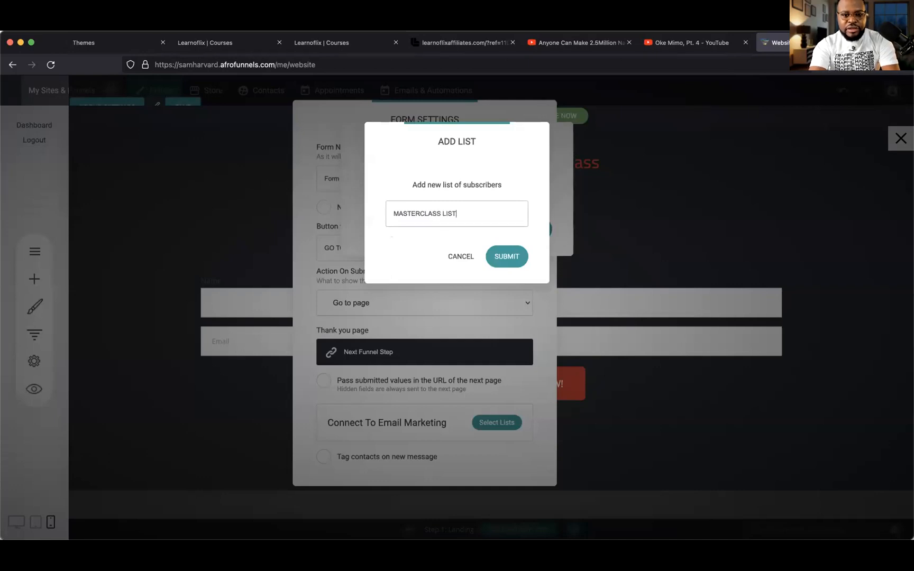
{"action": "left_click", "coordinate": [506, 256]}
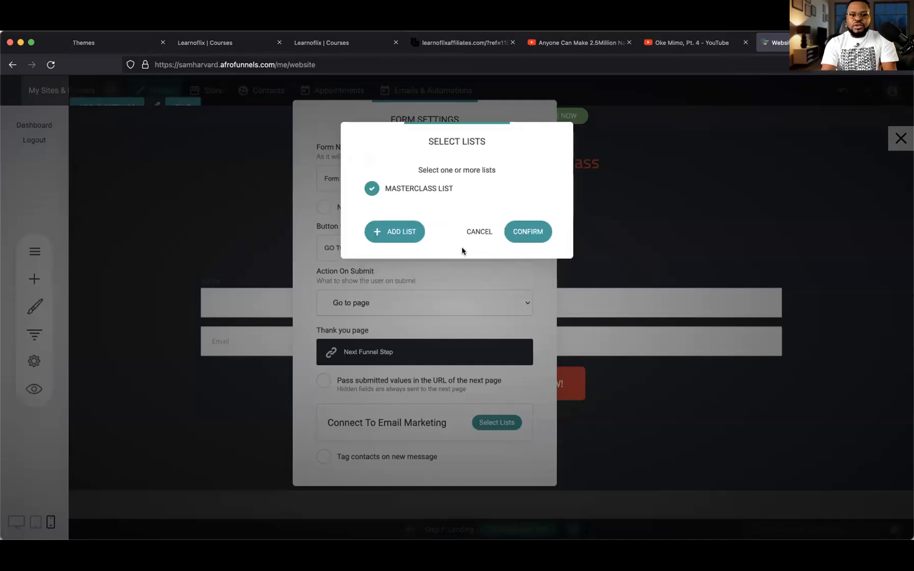
{"action": "left_click", "coordinate": [534, 238]}
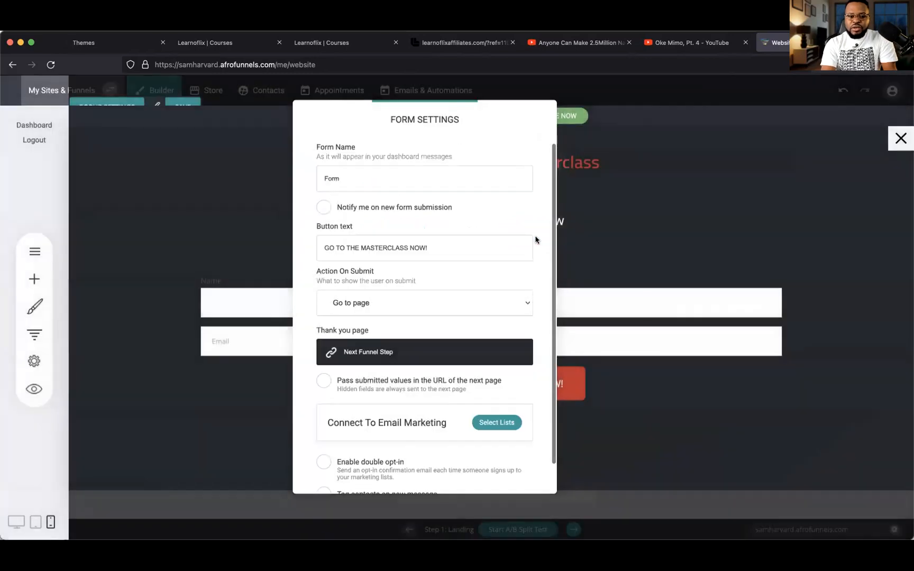
{"action": "scroll", "coordinate": [459, 440], "scroll_direction": "down", "scroll_amount": 1}
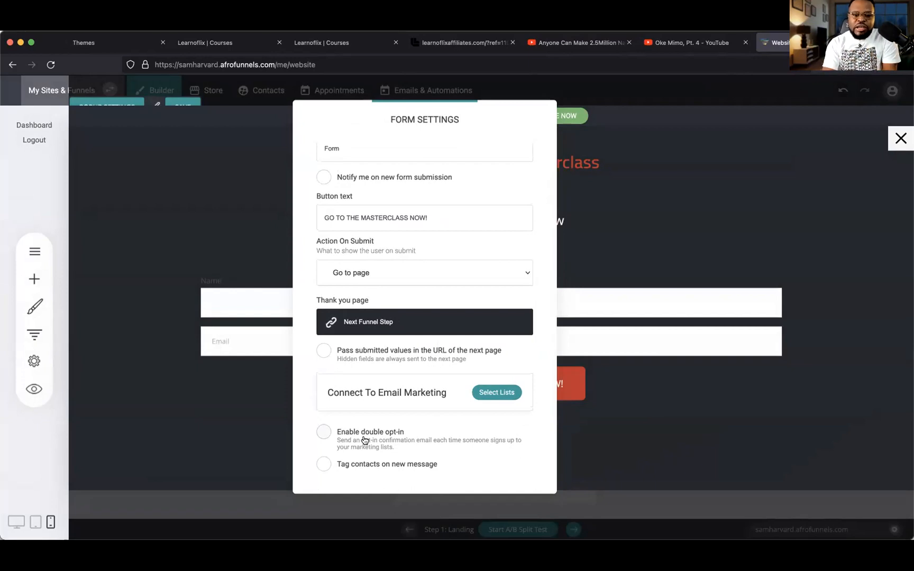
{"action": "scroll", "coordinate": [364, 441], "scroll_direction": "down", "scroll_amount": 1}
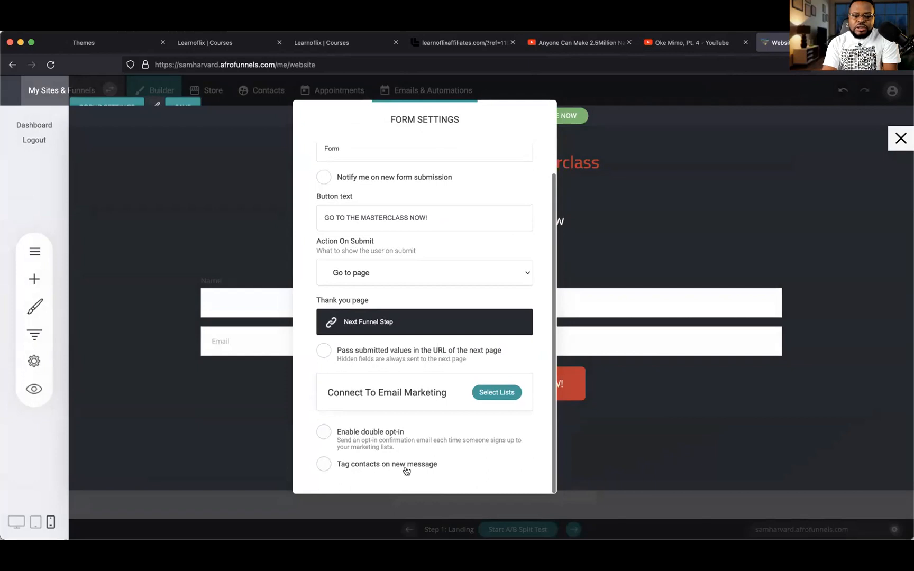
{"action": "scroll", "coordinate": [450, 274], "scroll_direction": "up", "scroll_amount": 2}
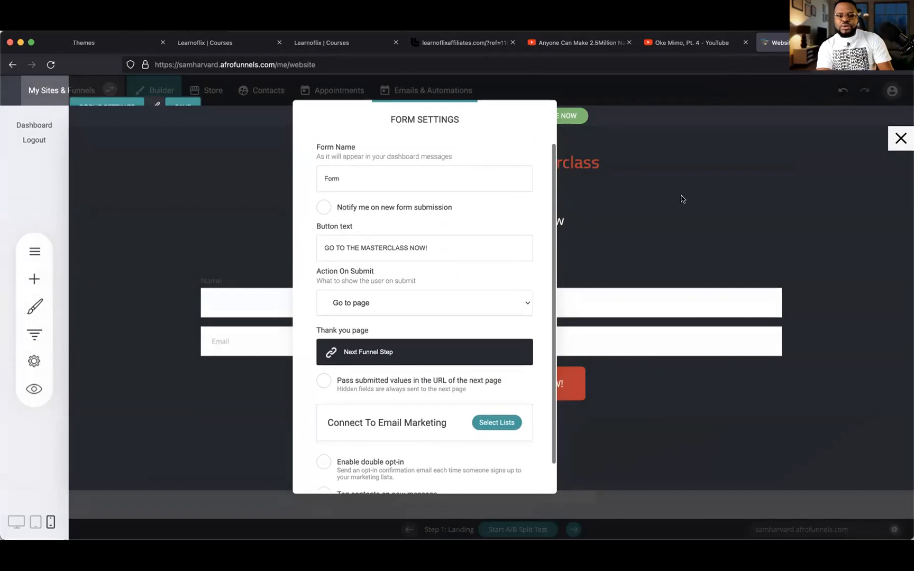
{"action": "left_click", "coordinate": [680, 198]}
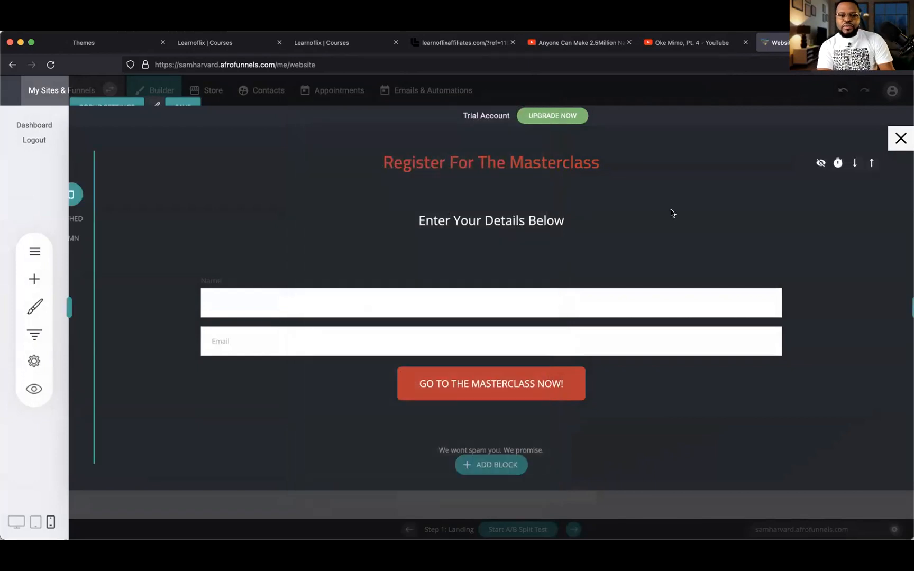
Step: Save the popup's changes
{"action": "left_click", "coordinate": [532, 455]}
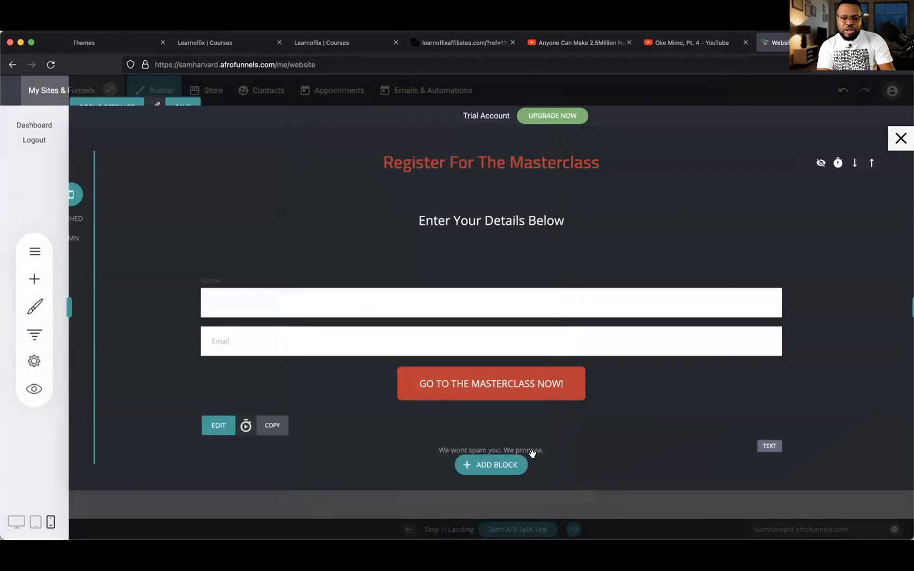
{"action": "left_click", "coordinate": [461, 444]}
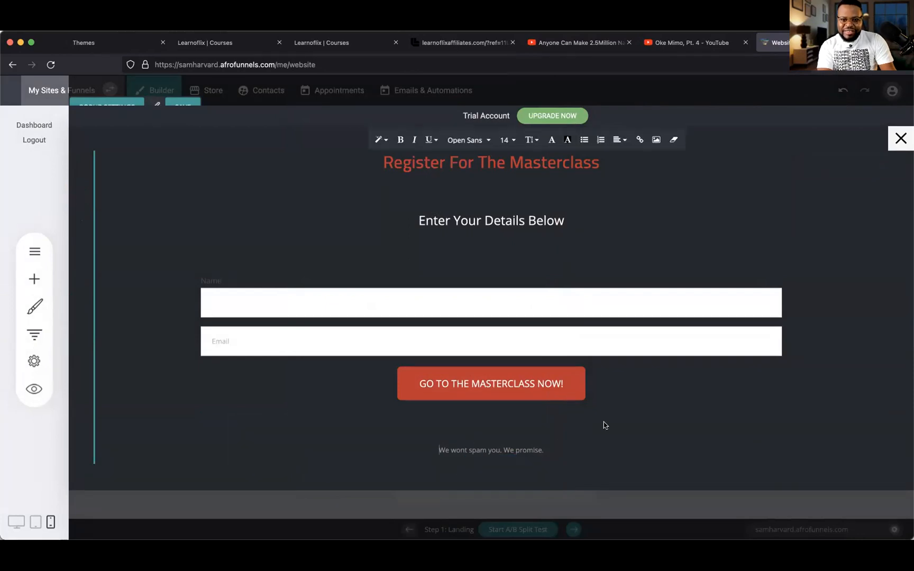
{"action": "left_click", "coordinate": [639, 236]}
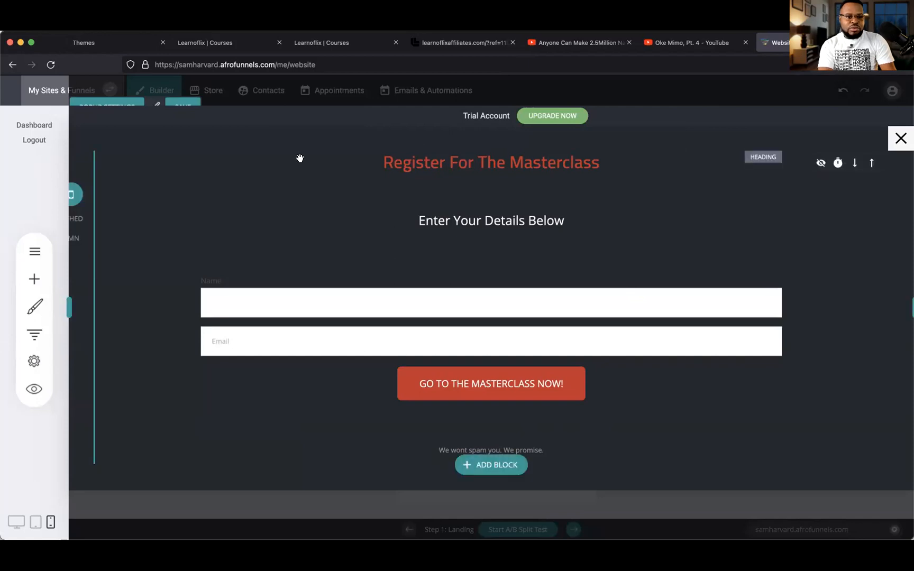
{"action": "left_click", "coordinate": [180, 102]}
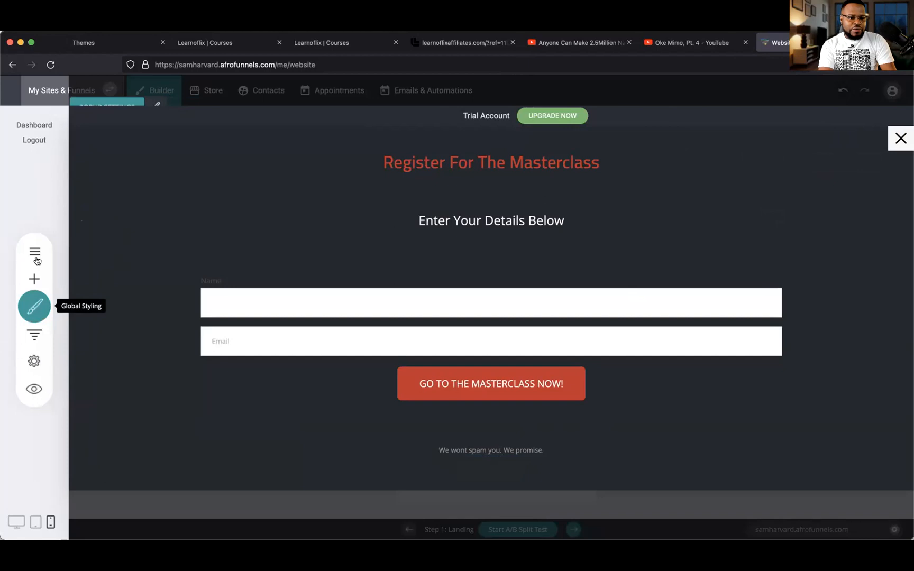
Step: Move Optin Form above Booking as step 2 and open the Landing page for editing
{"action": "left_click", "coordinate": [33, 333]}
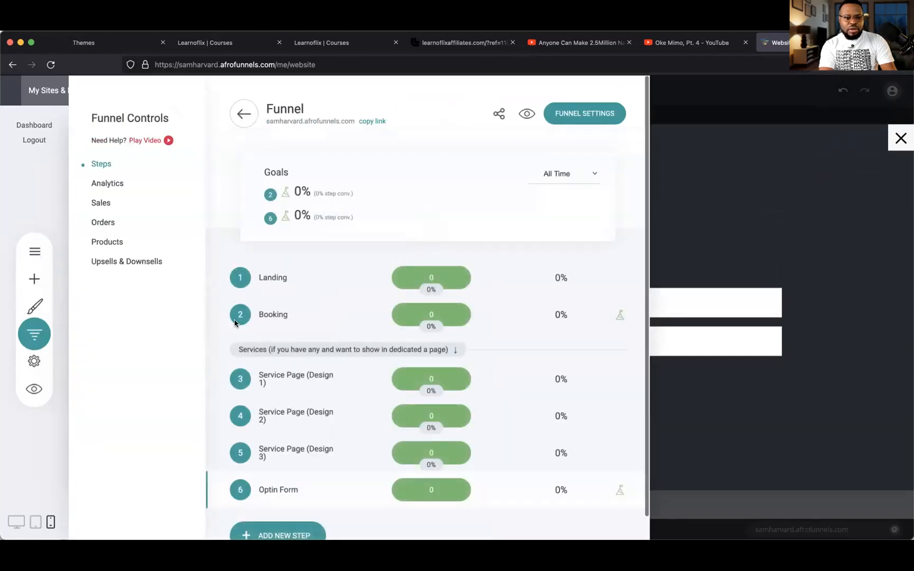
{"action": "left_click_drag", "start_coordinate": [219, 490], "coordinate": [221, 310]}
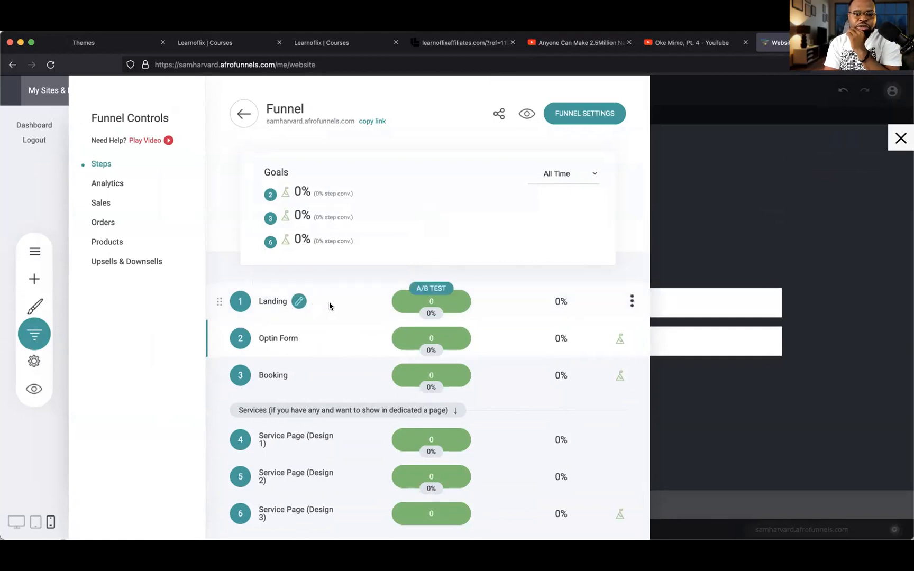
{"action": "left_click", "coordinate": [273, 306]}
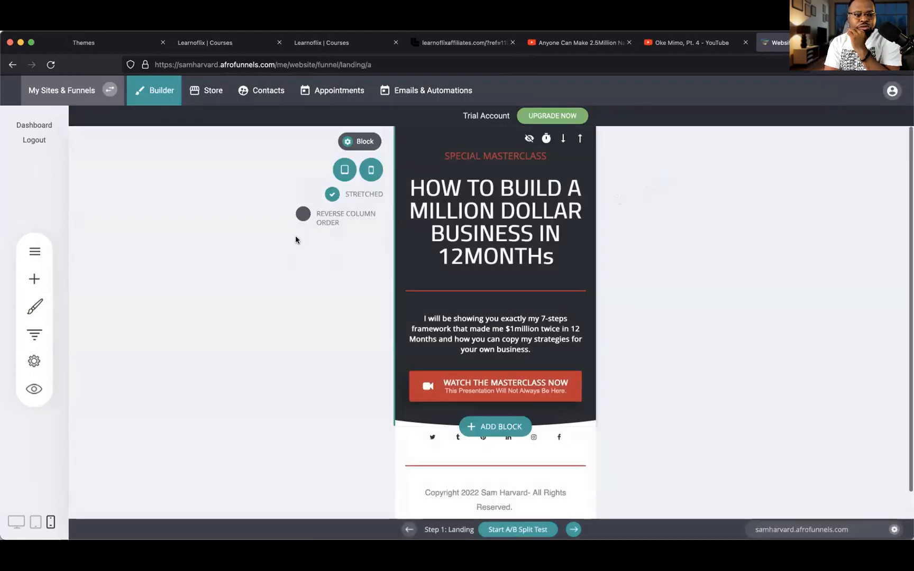
Step: Switch the Landing page to desktop view, preview it, and trigger the masterclass popup
{"action": "left_click", "coordinate": [15, 528]}
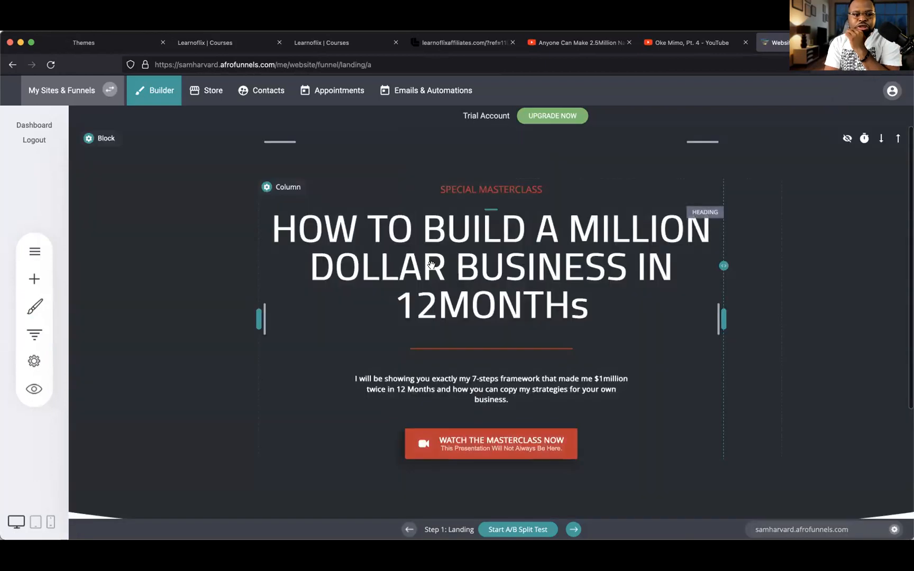
{"action": "left_click", "coordinate": [34, 389]}
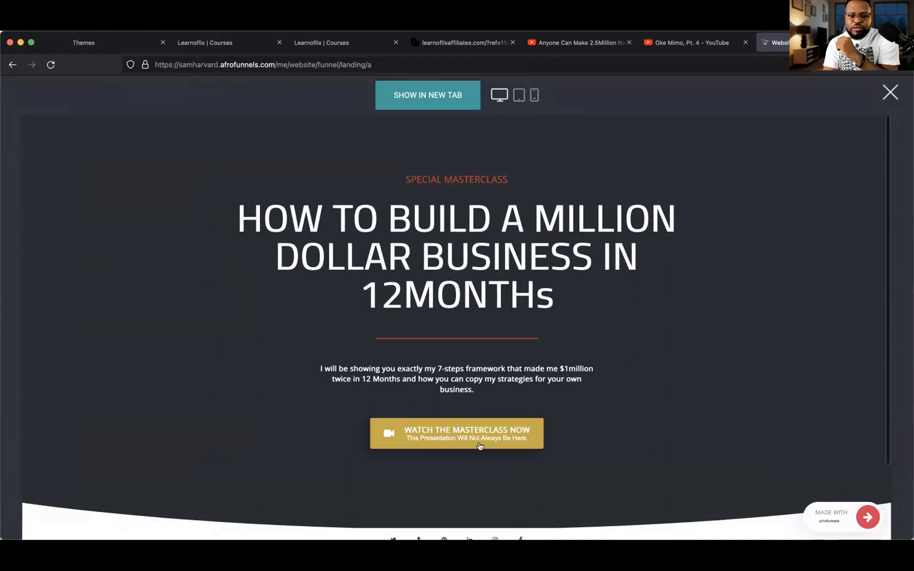
{"action": "left_click", "coordinate": [467, 438]}
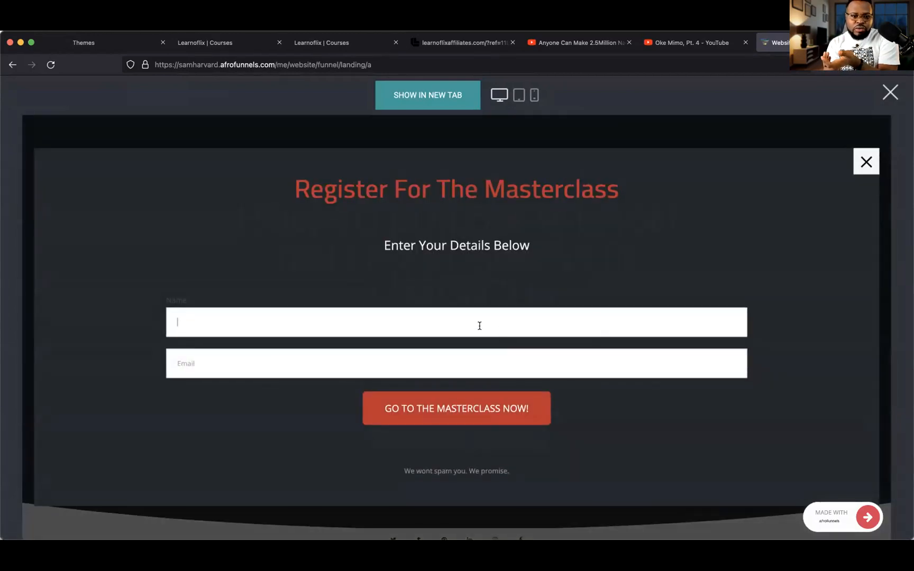
Step: Fill the popup's Name and Email fields with a test lead's details and submit
{"action": "type", "text": "NAME"}
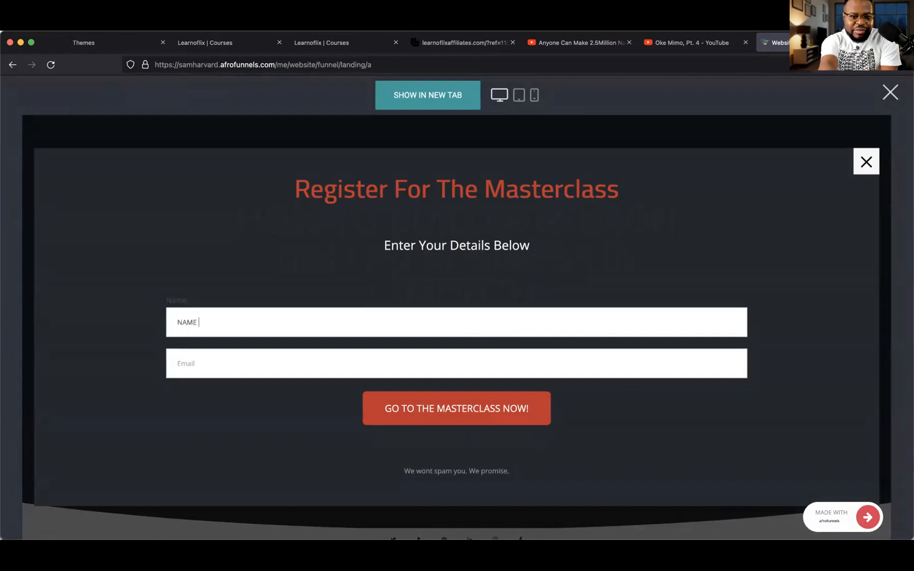
{"action": "key", "text": "BackSpace"}
{"action": "key", "text": "BackSpace"}
{"action": "key", "text": "BackSpace"}
{"action": "key", "text": "BackSpace"}
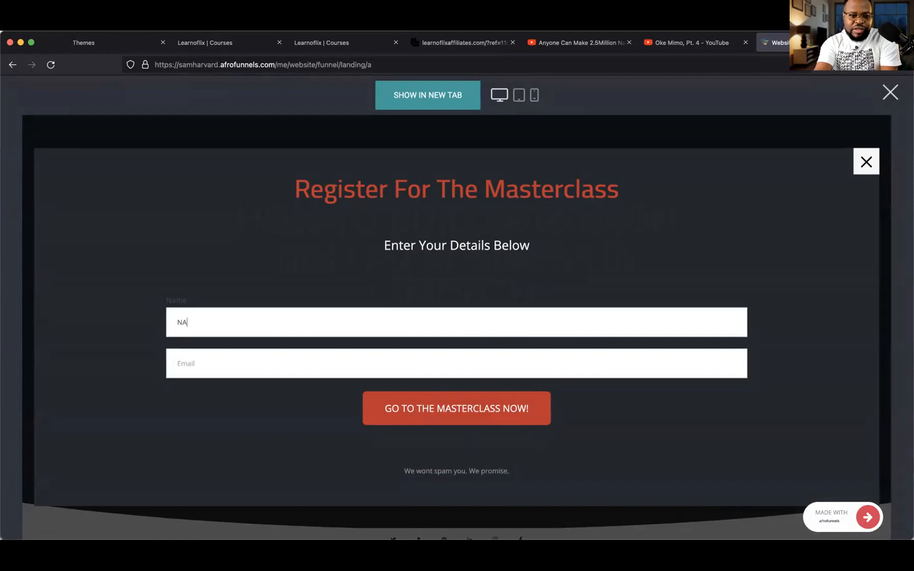
{"action": "type", "text": "DAVIS"}
{"action": "key", "text": "BackSpace"}
{"action": "type", "text": "D"}
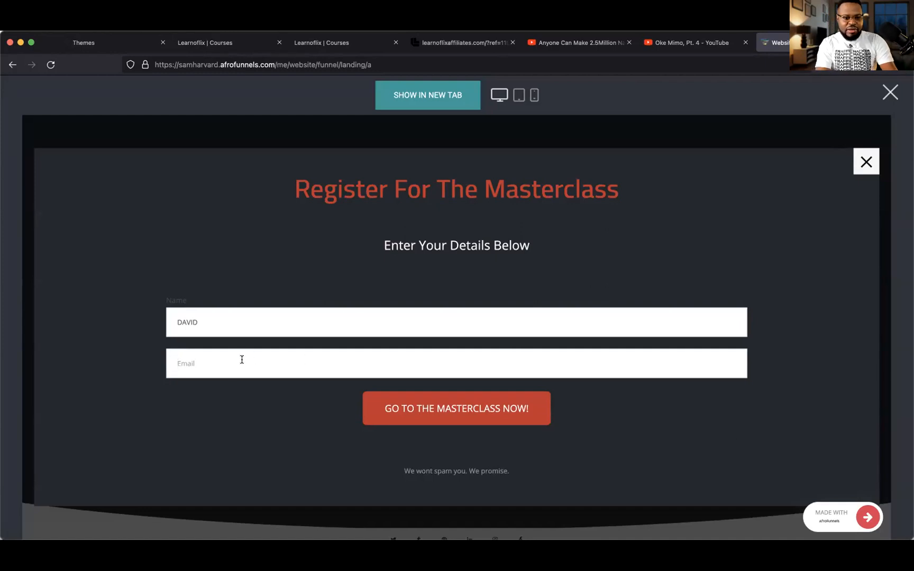
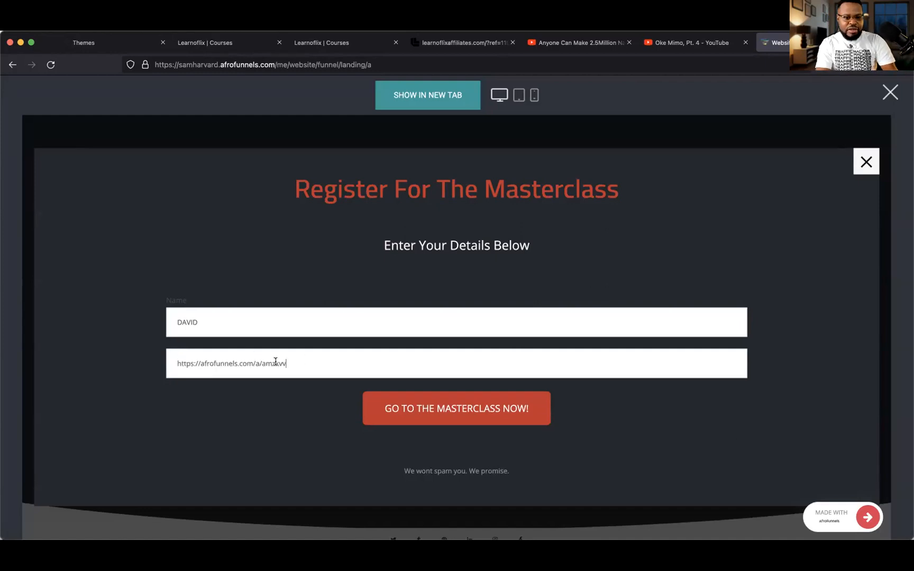
{"action": "left_click_drag", "start_coordinate": [290, 364], "coordinate": [166, 366]}
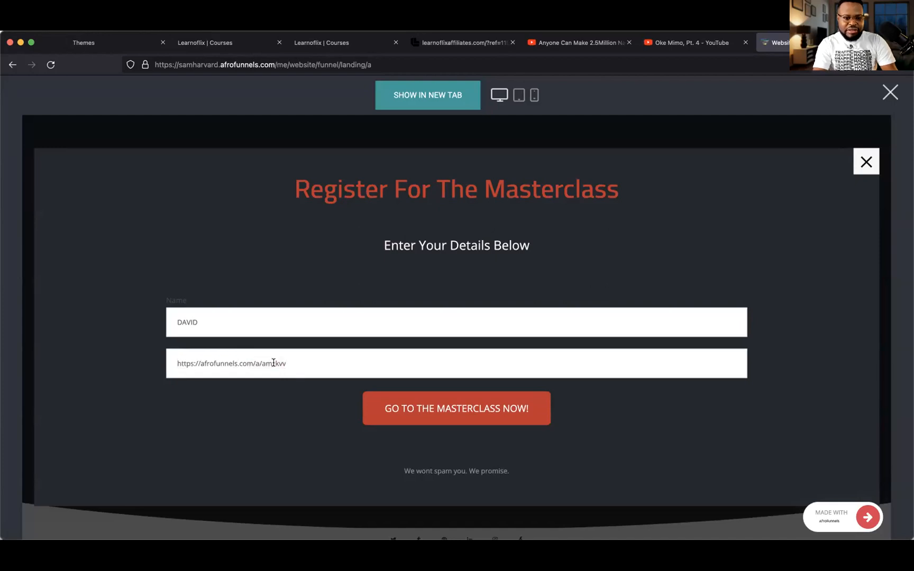
{"action": "left_click_drag", "start_coordinate": [286, 364], "coordinate": [179, 363]}
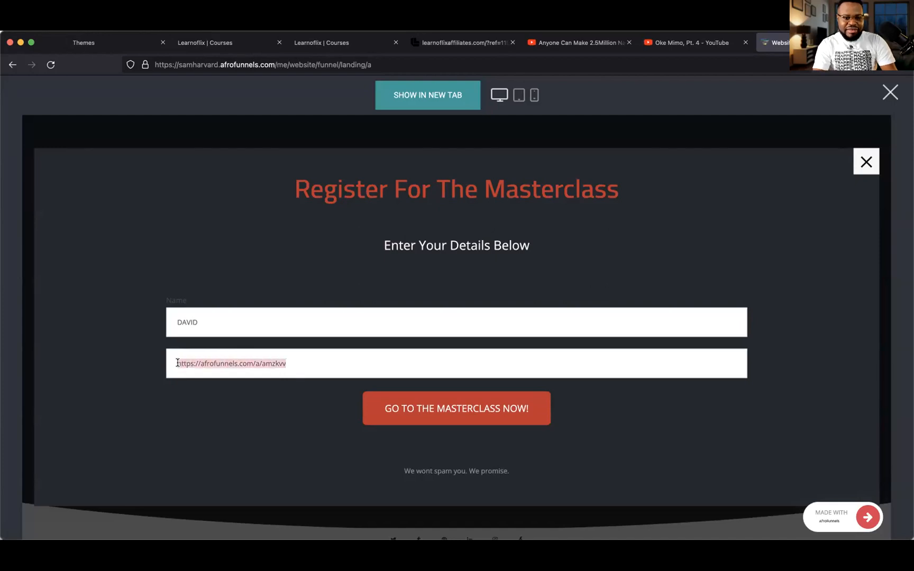
{"action": "key", "text": "BackSpace"}
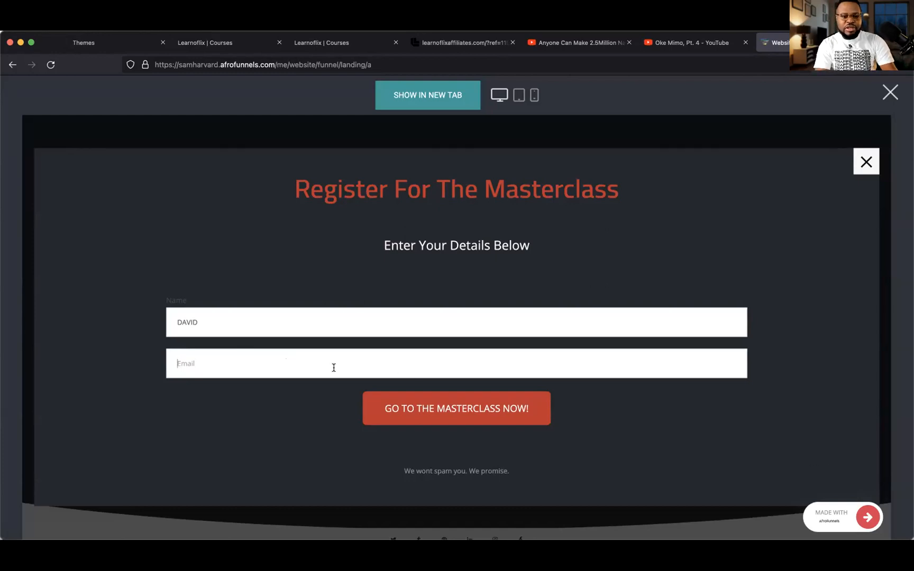
{"action": "key", "text": "super+v"}
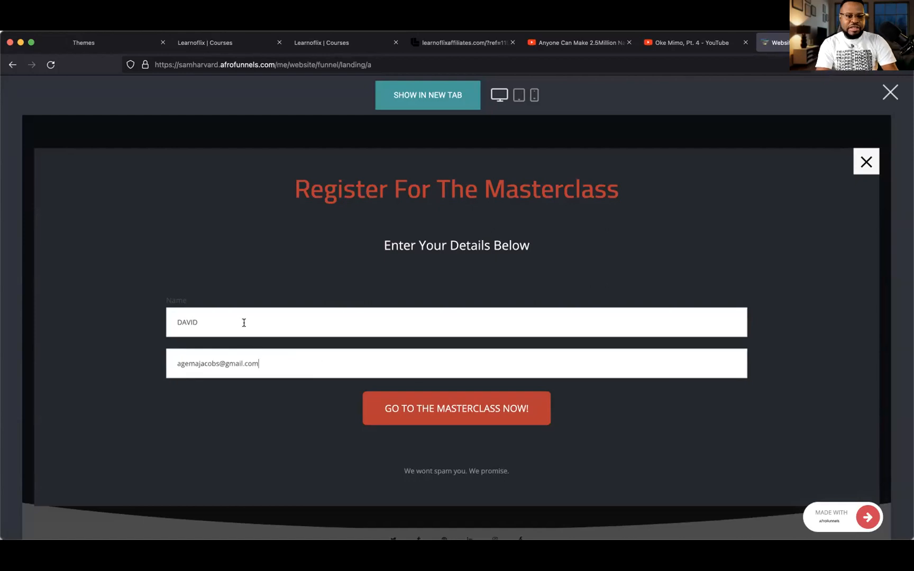
{"action": "key", "text": "BackSpace"}
{"action": "key", "text": "BackSpace"}
{"action": "key", "text": "BackSpace"}
{"action": "key", "text": "BackSpace"}
{"action": "key", "text": "BackSpace"}
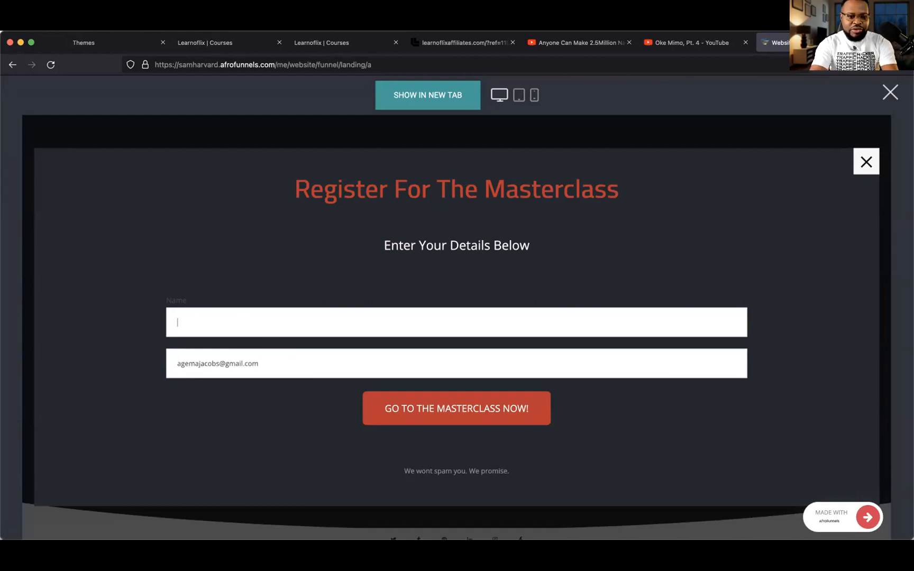
{"action": "type", "text": "JACOB"}
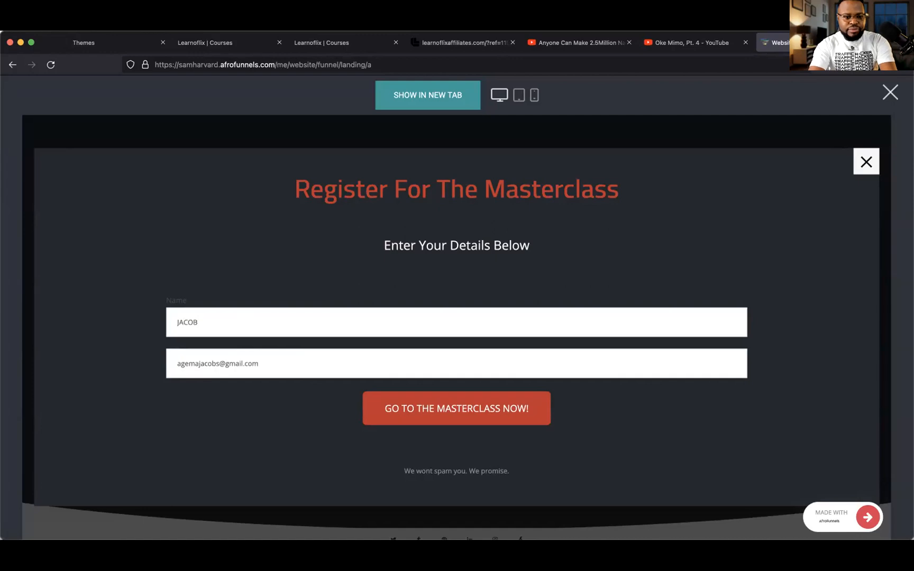
{"action": "left_click", "coordinate": [446, 421]}
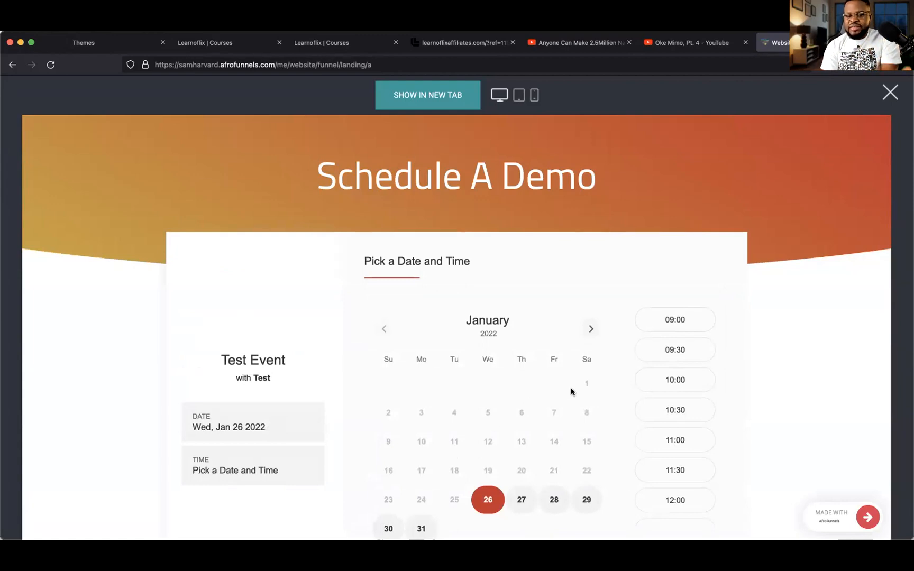
Step: Check the resulting Schedule A Demo booking page, then close the preview
{"action": "scroll", "coordinate": [469, 403], "scroll_direction": "down", "scroll_amount": 3}
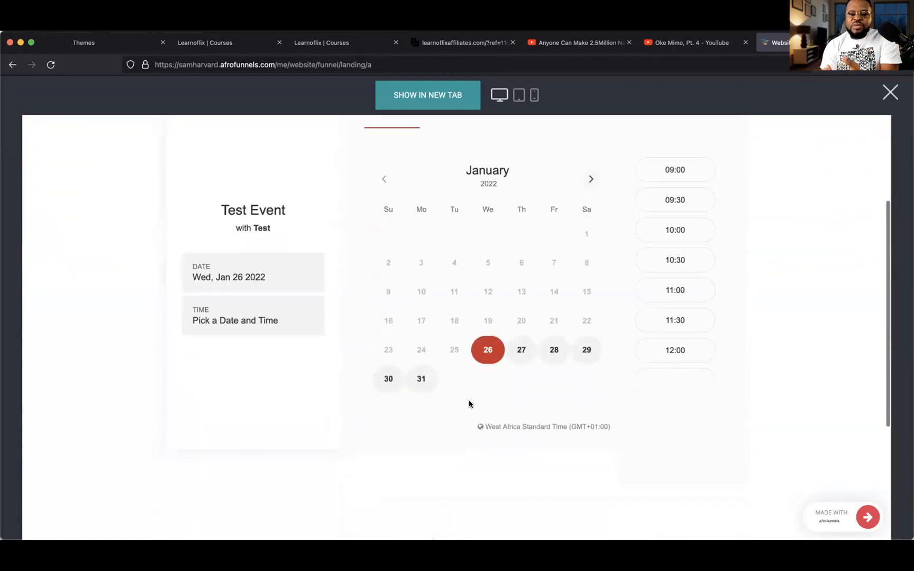
{"action": "scroll", "coordinate": [469, 404], "scroll_direction": "down", "scroll_amount": 1}
{"action": "scroll", "coordinate": [540, 409], "scroll_direction": "up", "scroll_amount": 3}
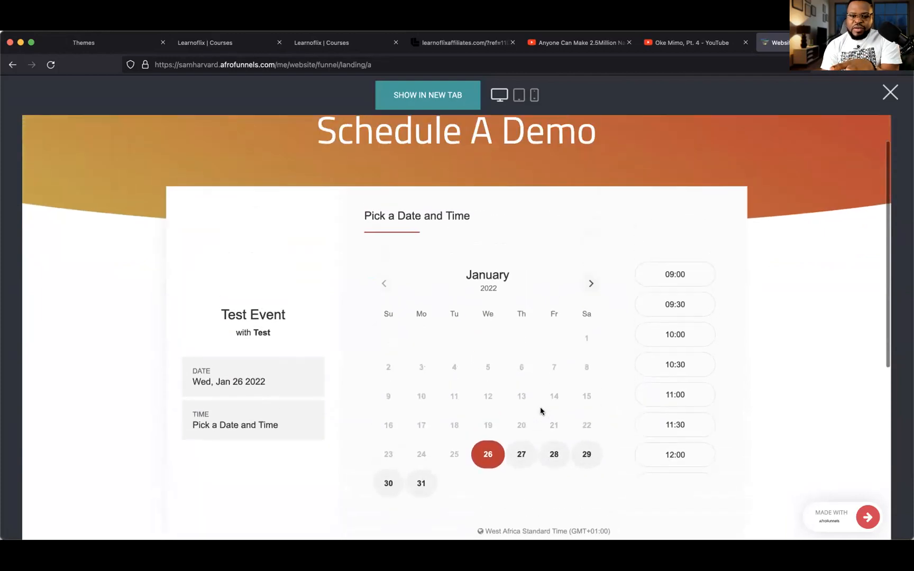
{"action": "scroll", "coordinate": [810, 200], "scroll_direction": "up", "scroll_amount": 2}
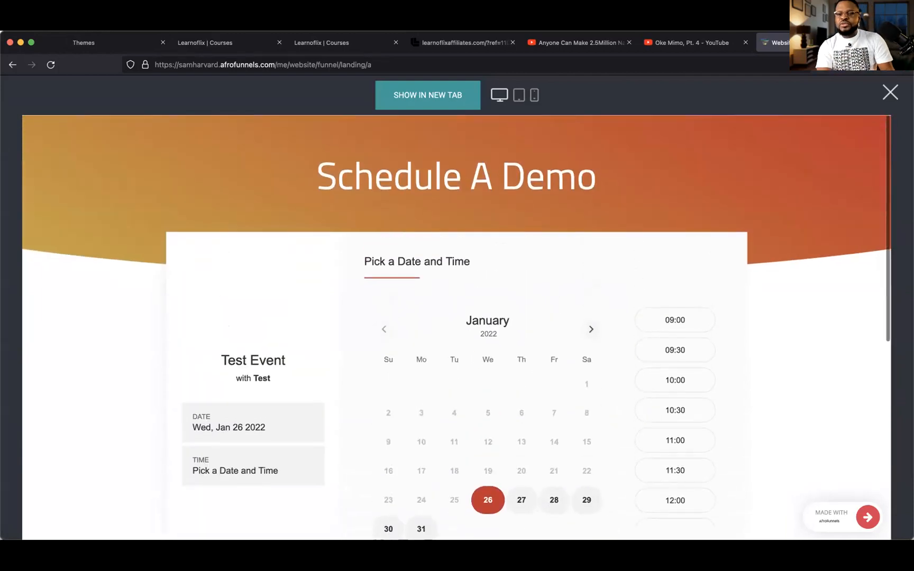
{"action": "left_click", "coordinate": [891, 93]}
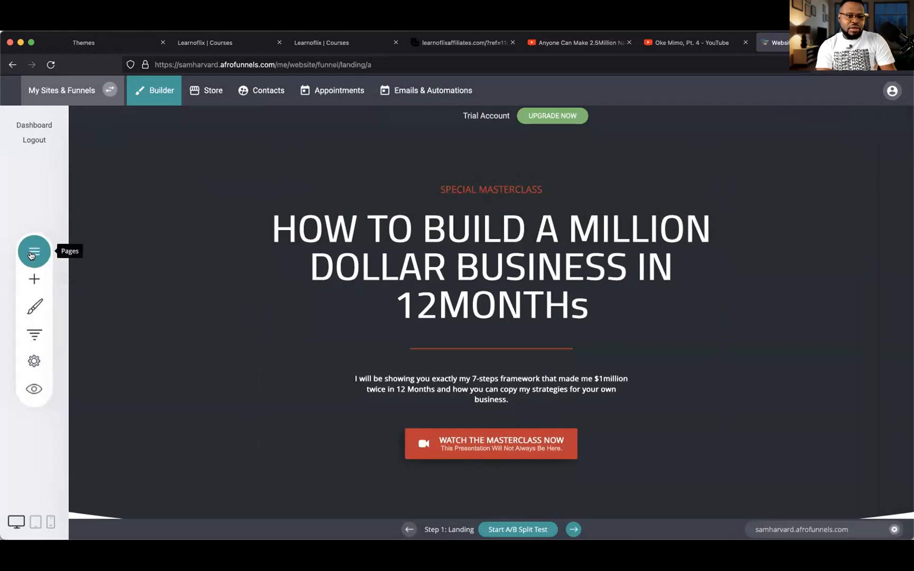
Step: Move Service Page (Design 1) above Booking and delete Service Page Designs 2 and 3
{"action": "left_click", "coordinate": [34, 334]}
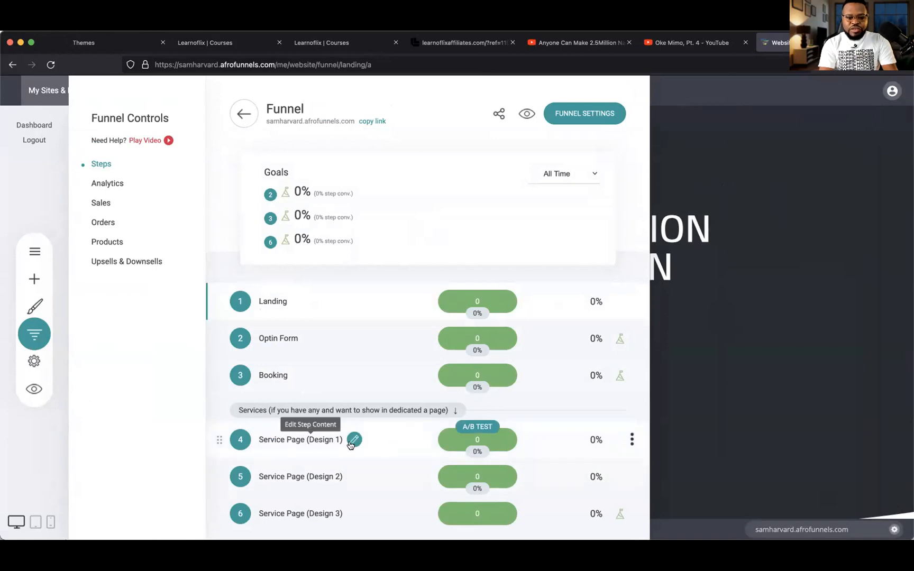
{"action": "left_click_drag", "start_coordinate": [220, 439], "coordinate": [221, 380]}
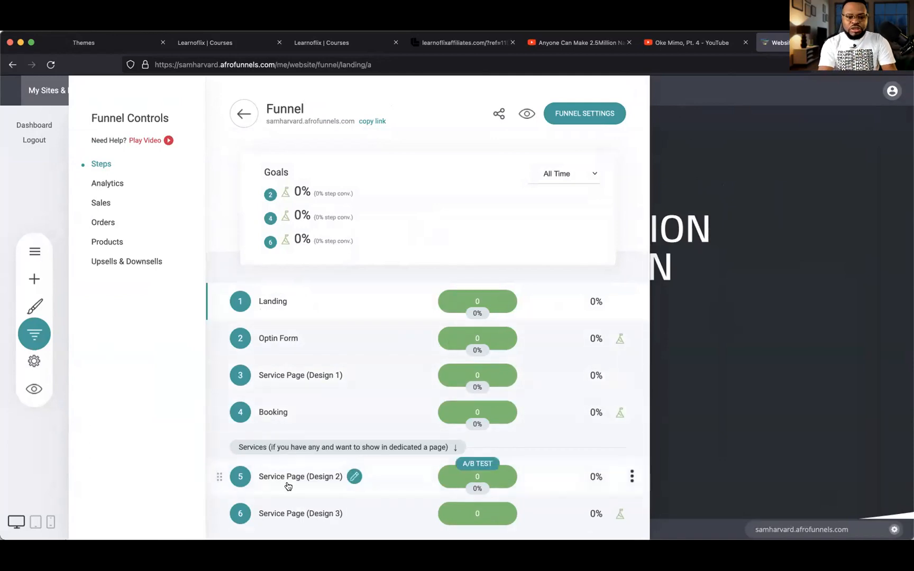
{"action": "left_click", "coordinate": [632, 477]}
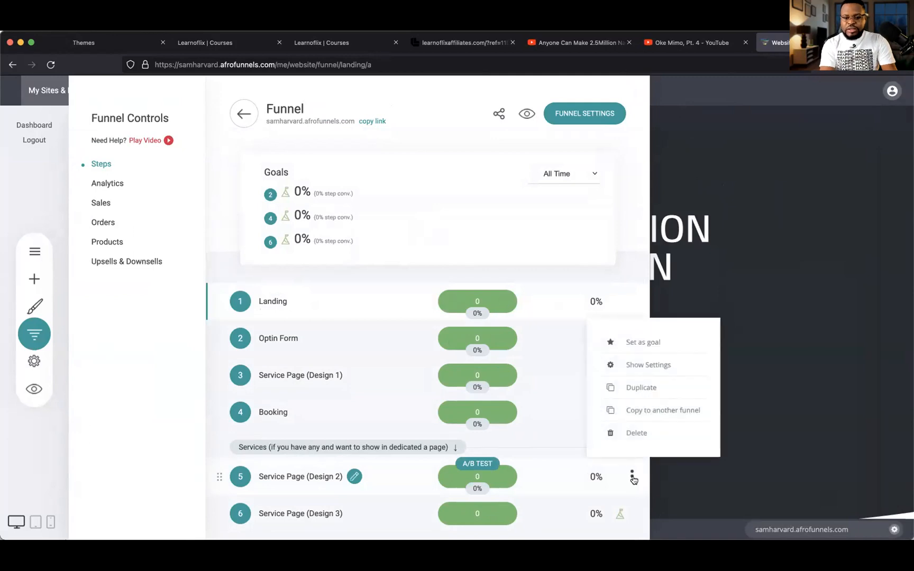
{"action": "left_click", "coordinate": [633, 434]}
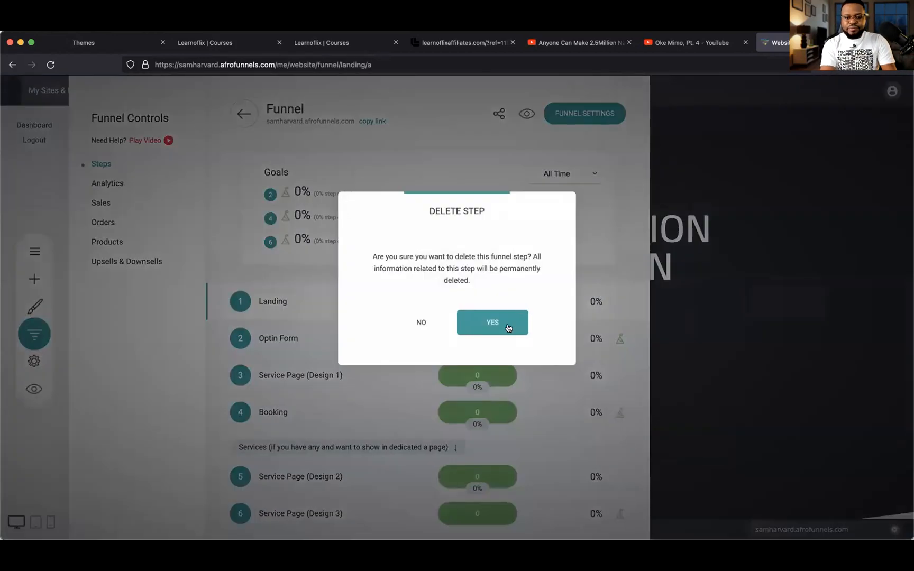
{"action": "left_click", "coordinate": [507, 328]}
{"action": "left_click", "coordinate": [632, 476]}
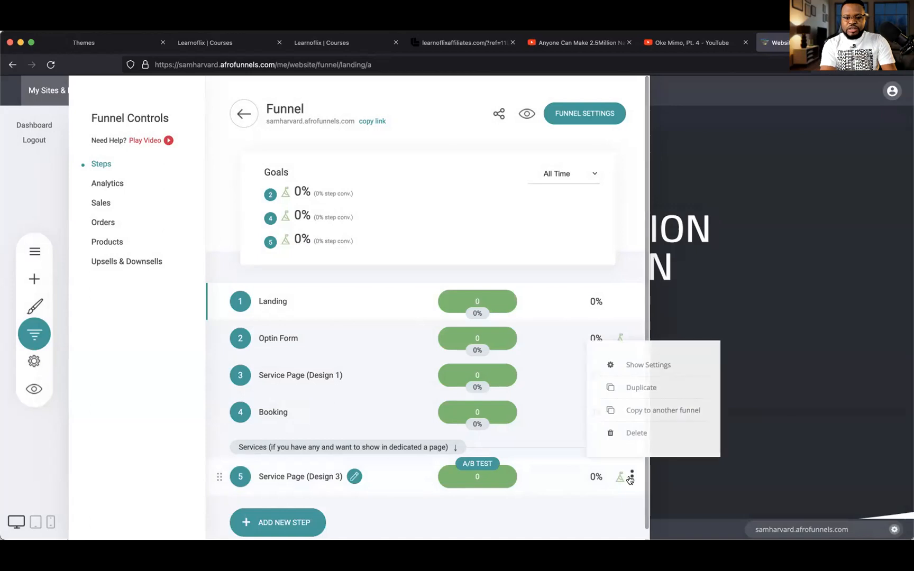
{"action": "left_click", "coordinate": [626, 440]}
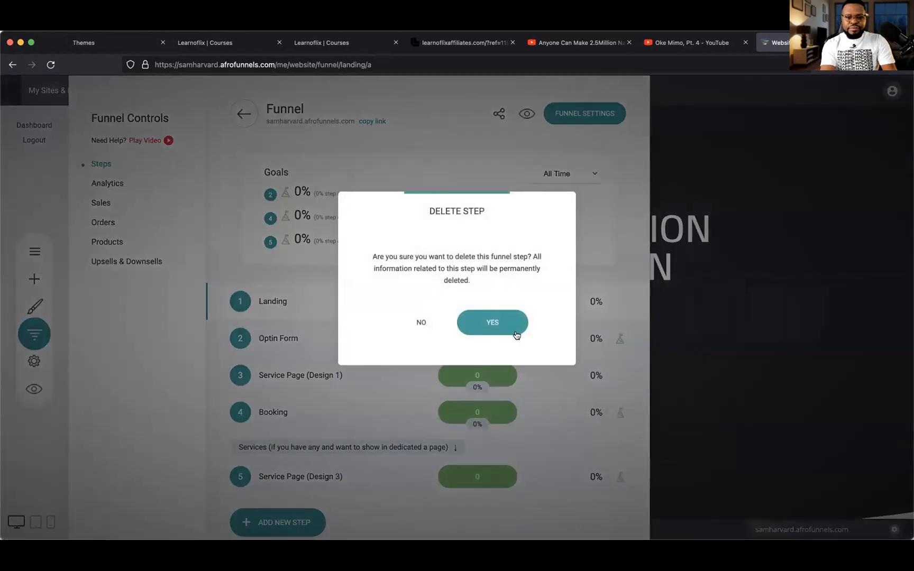
{"action": "left_click", "coordinate": [502, 323]}
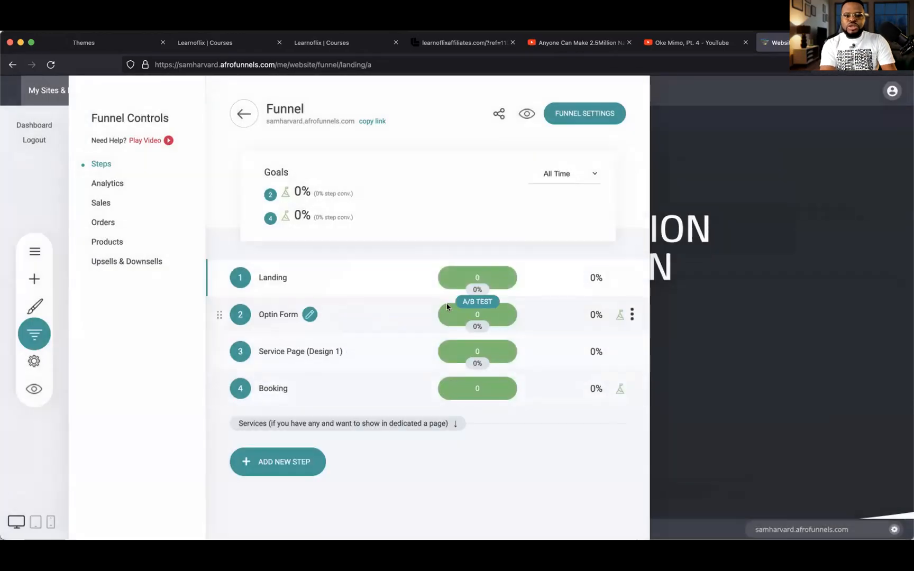
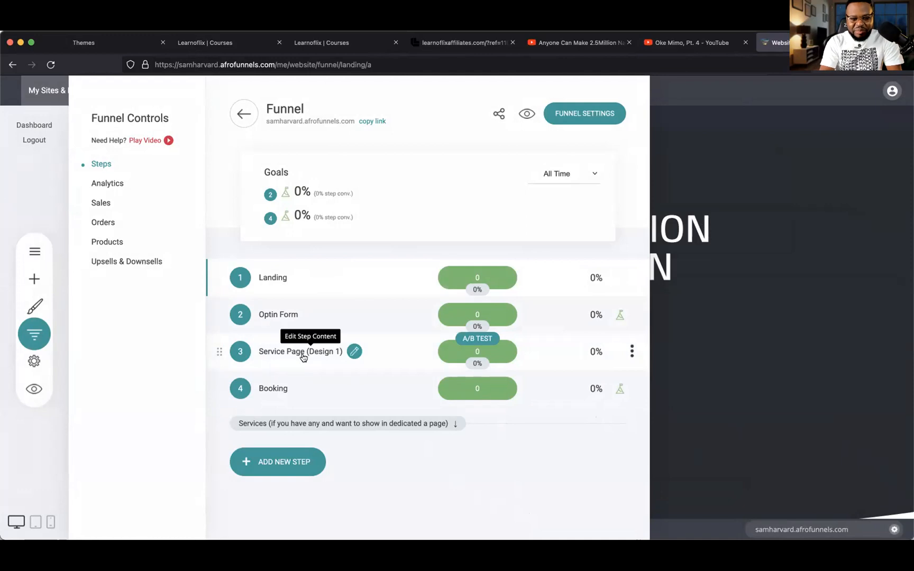
Step: Open the Service Page (Design 1) step's template in the page builder
{"action": "left_click", "coordinate": [354, 351]}
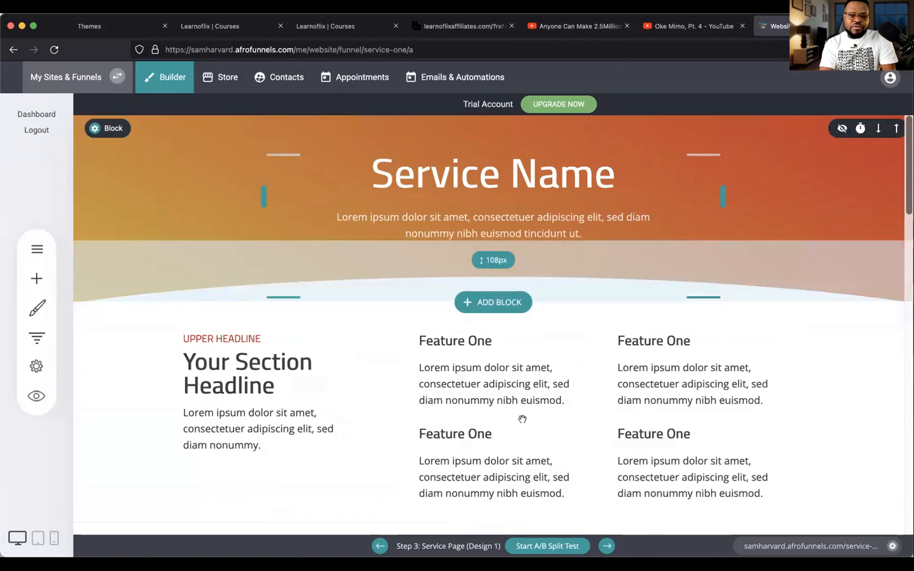
Step: Review the service page, then bring up the block template library below the Service Name hero
{"action": "scroll", "coordinate": [413, 402], "scroll_direction": "down", "scroll_amount": 10}
{"action": "scroll", "coordinate": [413, 402], "scroll_direction": "down", "scroll_amount": 15}
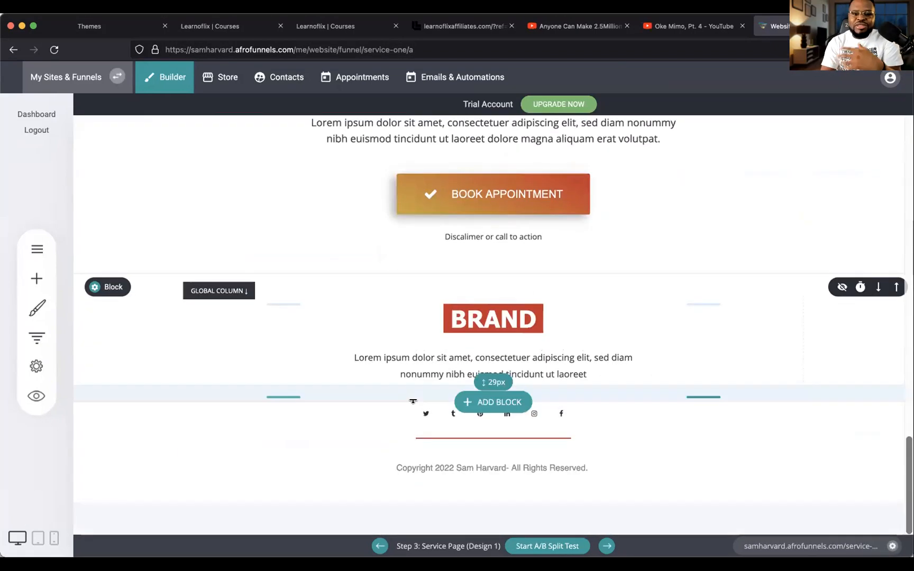
{"action": "scroll", "coordinate": [413, 401], "scroll_direction": "up", "scroll_amount": 10}
{"action": "scroll", "coordinate": [413, 401], "scroll_direction": "up", "scroll_amount": 15}
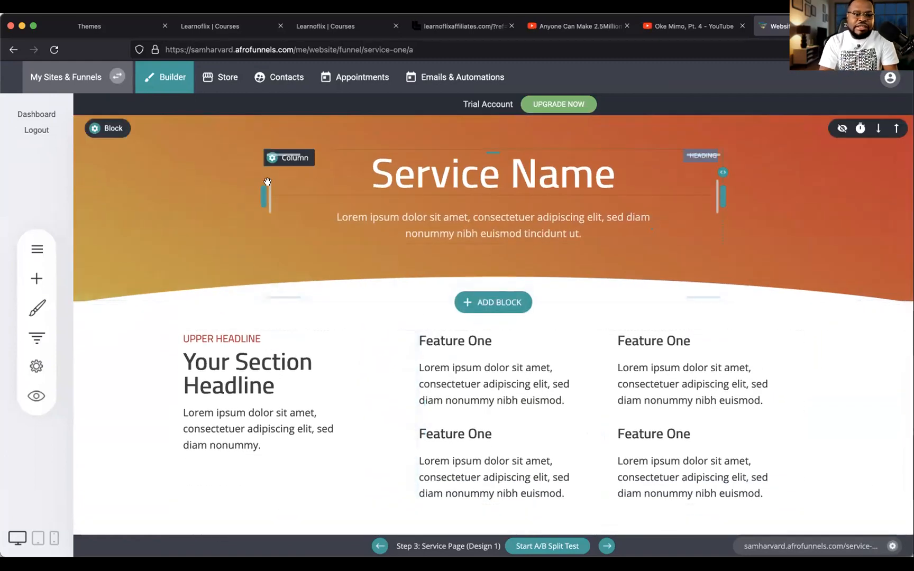
{"action": "left_click", "coordinate": [490, 299]}
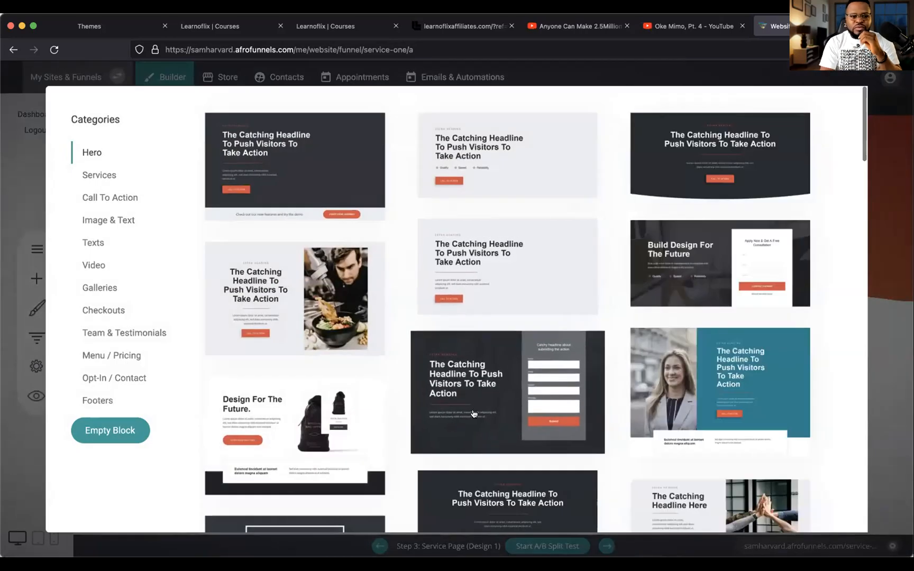
Step: Browse the Video block templates to find the 'Growing Your Business in 7 Days' layout
{"action": "left_click", "coordinate": [97, 267]}
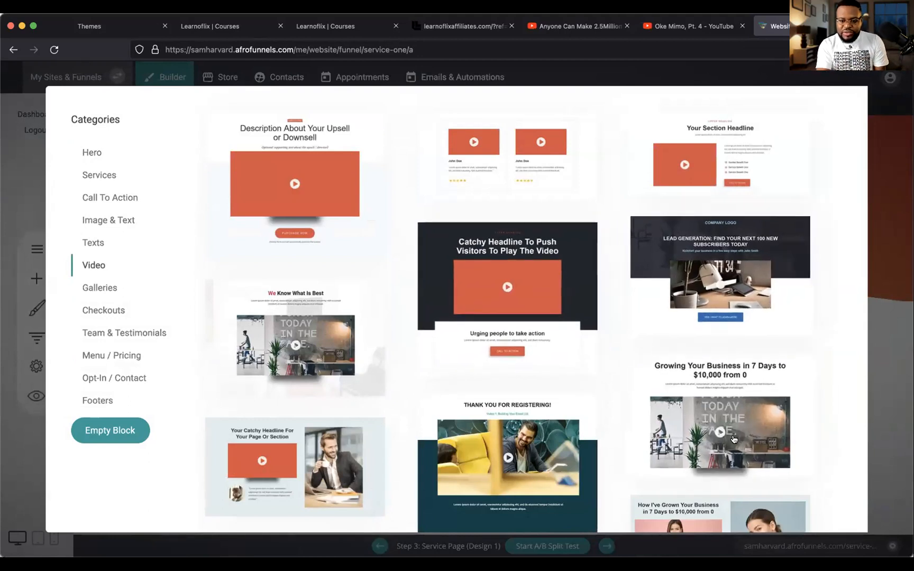
{"action": "scroll", "coordinate": [732, 439], "scroll_direction": "down", "scroll_amount": 3}
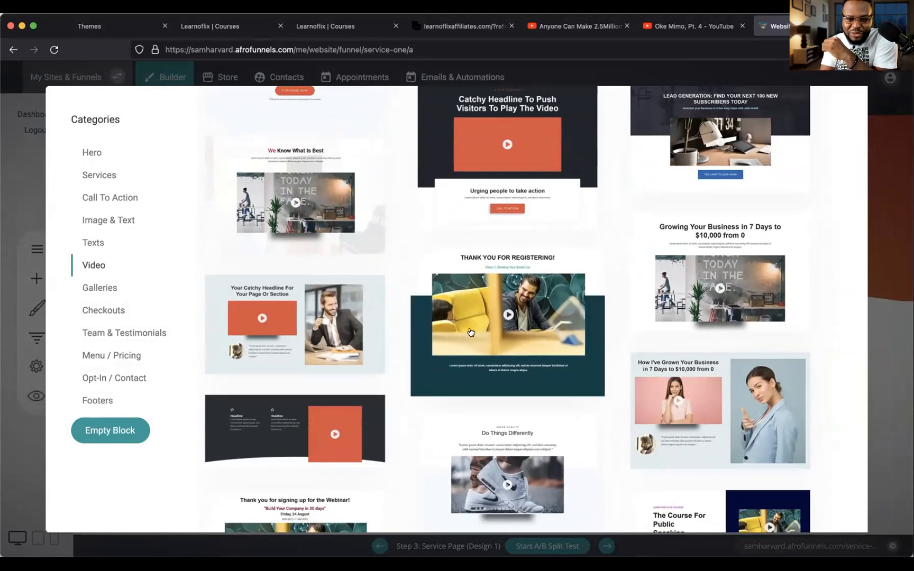
{"action": "scroll", "coordinate": [513, 342], "scroll_direction": "down", "scroll_amount": 5}
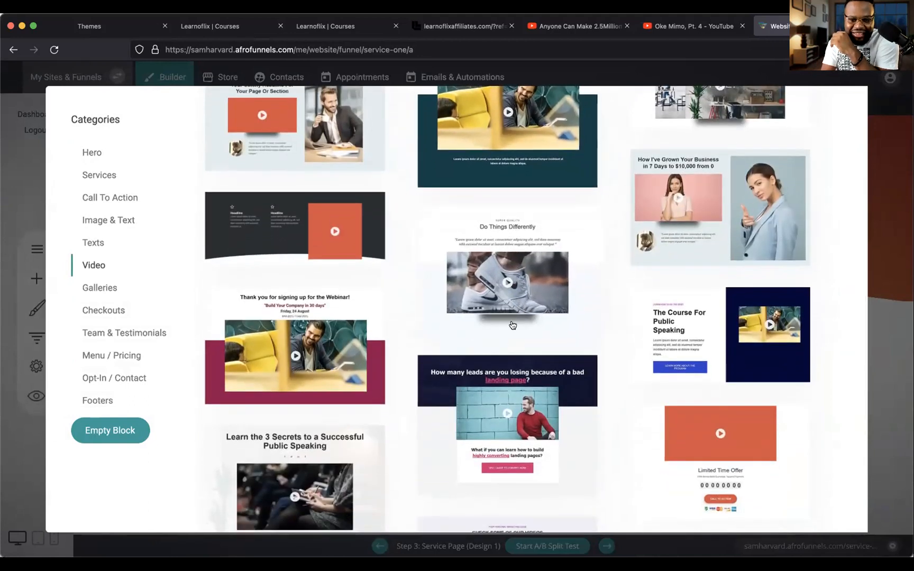
{"action": "scroll", "coordinate": [512, 325], "scroll_direction": "up", "scroll_amount": 5}
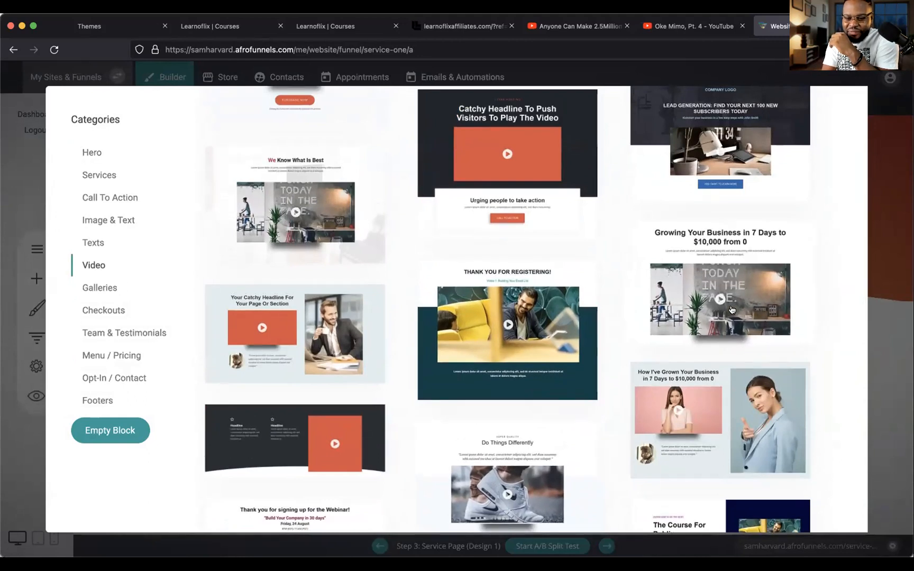
Step: Insert the 'Growing Your Business in 7 Days to $10,000 from 0' video template
{"action": "left_click", "coordinate": [731, 309]}
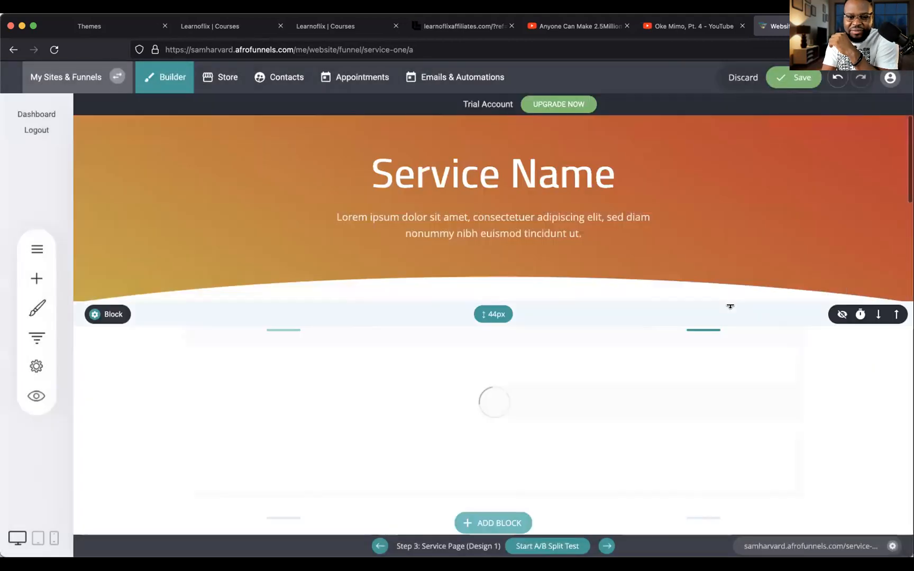
{"action": "scroll", "coordinate": [593, 405], "scroll_direction": "down", "scroll_amount": 5}
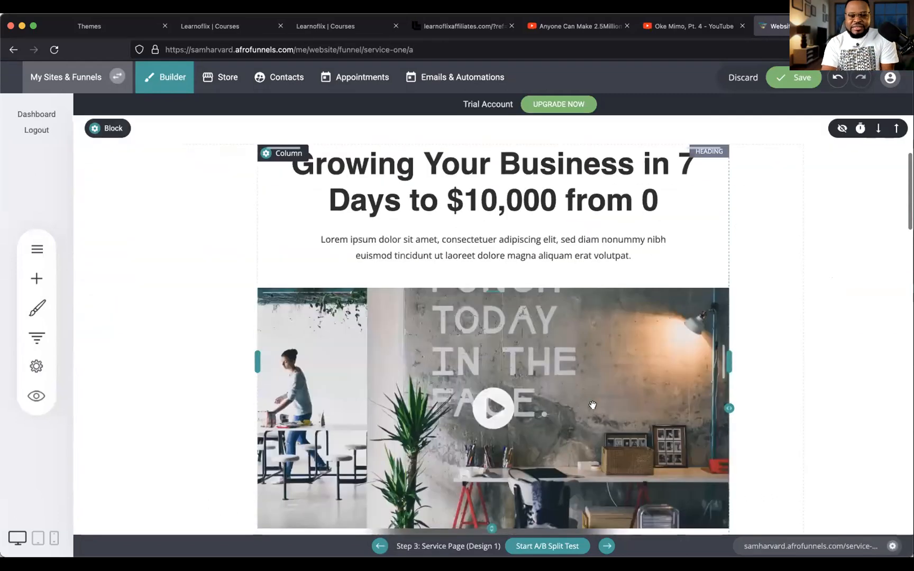
{"action": "scroll", "coordinate": [592, 405], "scroll_direction": "up", "scroll_amount": 5}
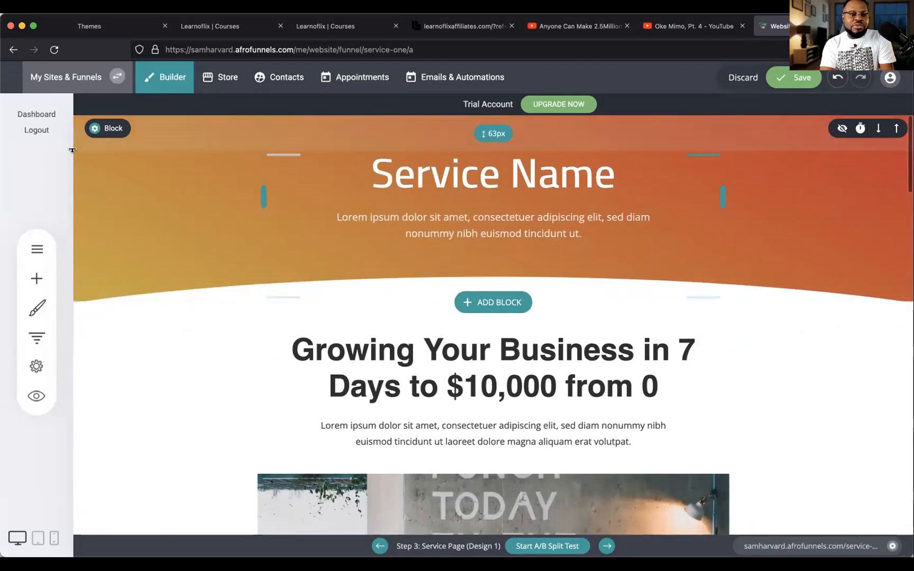
Step: Delete the orange Service Name hero block so the video block opens the page
{"action": "left_click", "coordinate": [194, 129]}
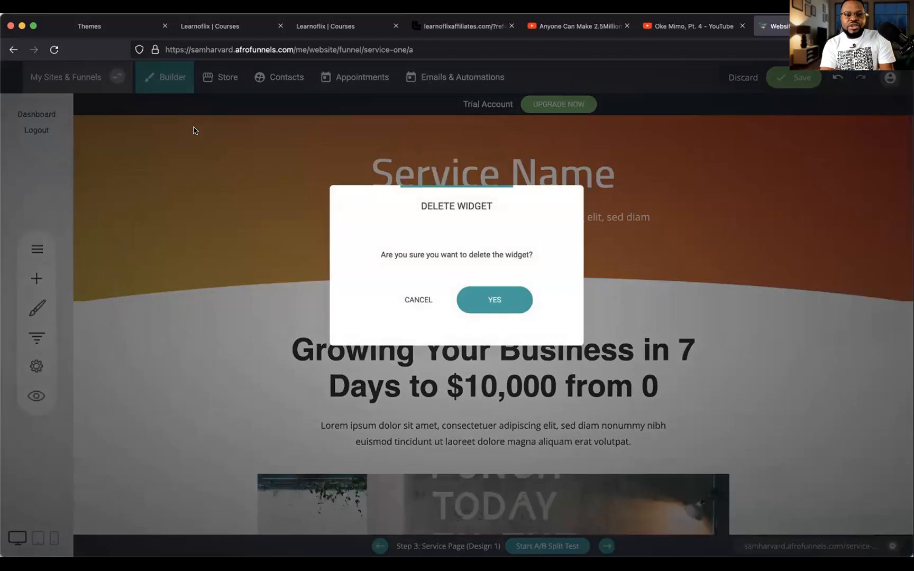
{"action": "left_click", "coordinate": [494, 300]}
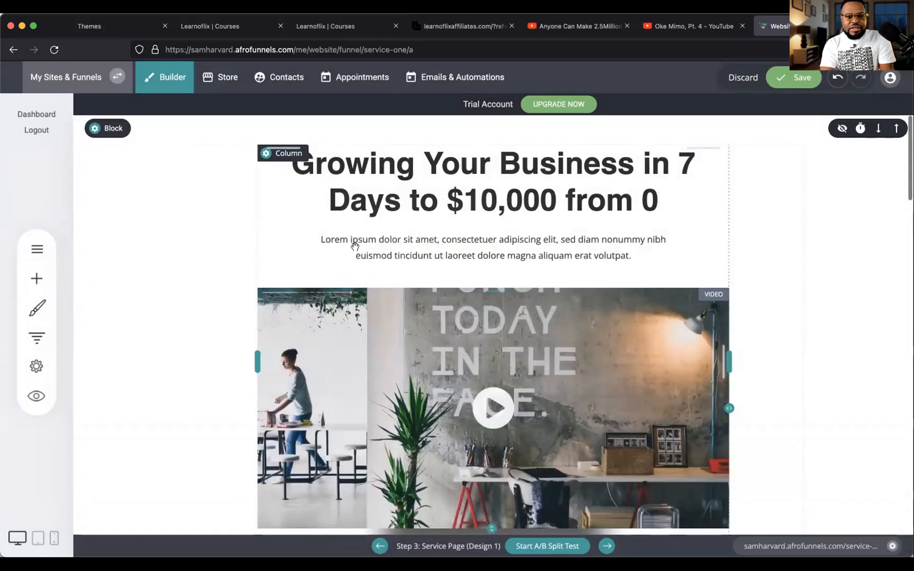
{"action": "scroll", "coordinate": [431, 377], "scroll_direction": "down", "scroll_amount": 5}
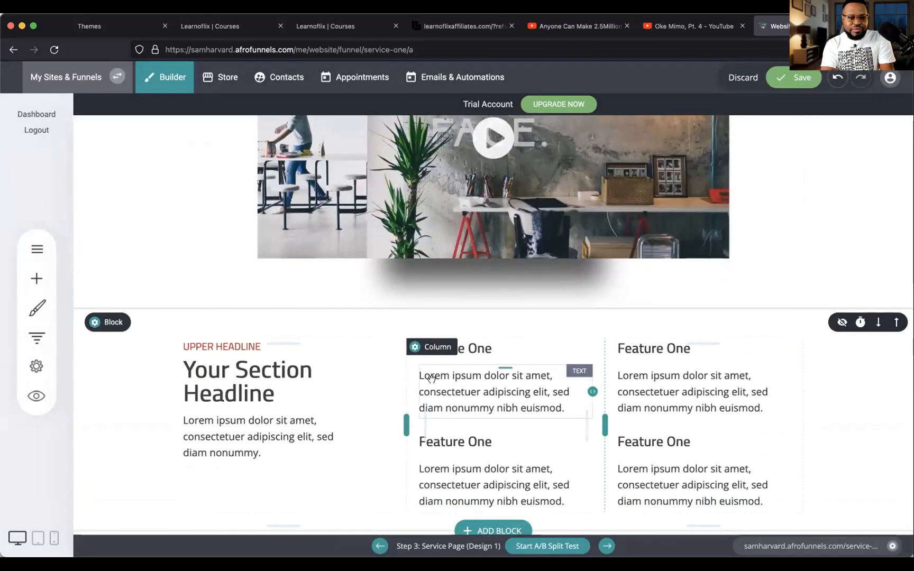
{"action": "scroll", "coordinate": [360, 417], "scroll_direction": "down", "scroll_amount": 1}
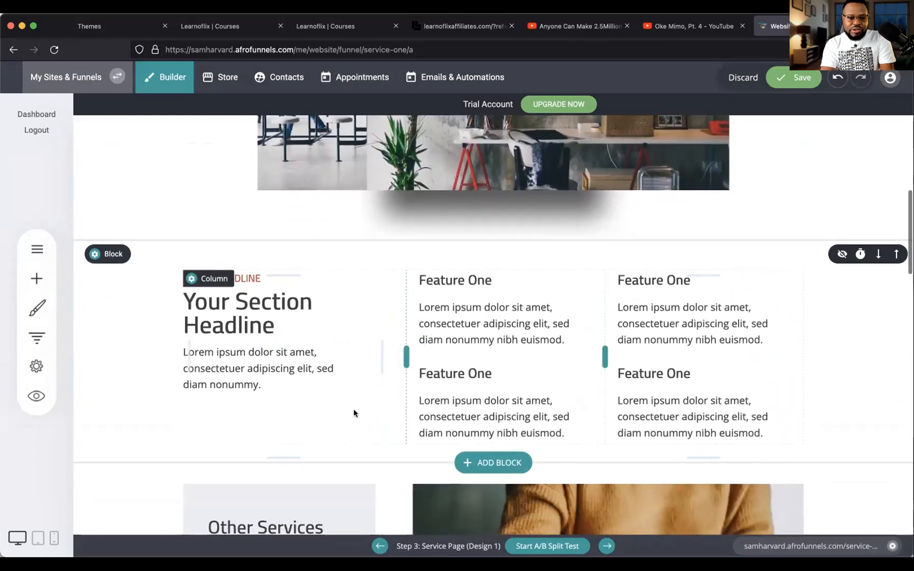
{"action": "scroll", "coordinate": [306, 370], "scroll_direction": "down", "scroll_amount": 9}
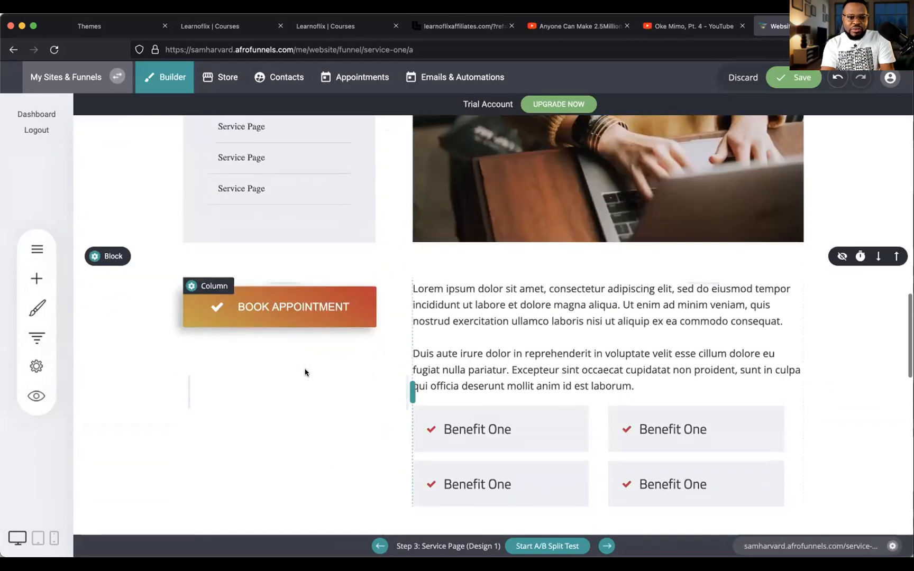
{"action": "scroll", "coordinate": [306, 371], "scroll_direction": "up", "scroll_amount": 5}
{"action": "scroll", "coordinate": [310, 455], "scroll_direction": "down", "scroll_amount": 3}
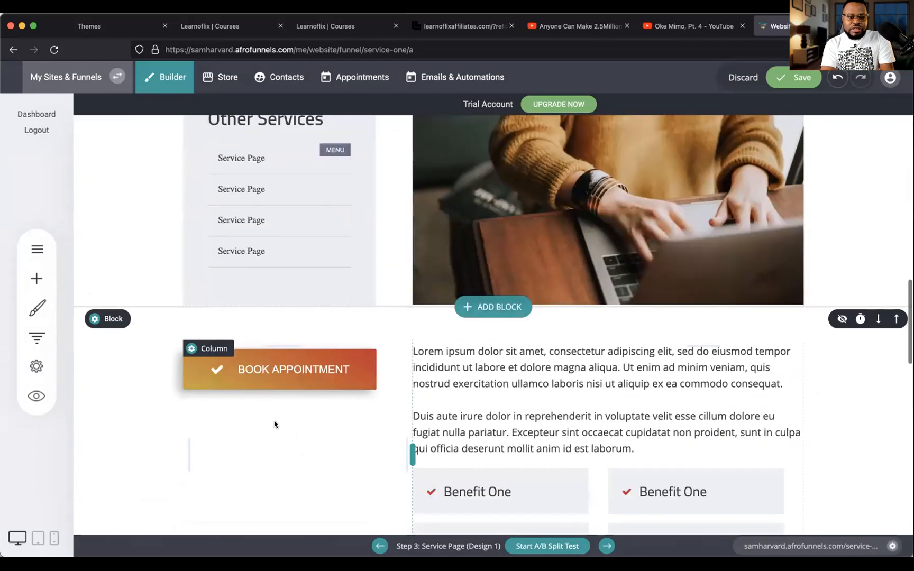
Step: Move the Book Appointment button up to sit directly beneath the video
{"action": "left_click_drag", "start_coordinate": [279, 366], "coordinate": [350, 142]}
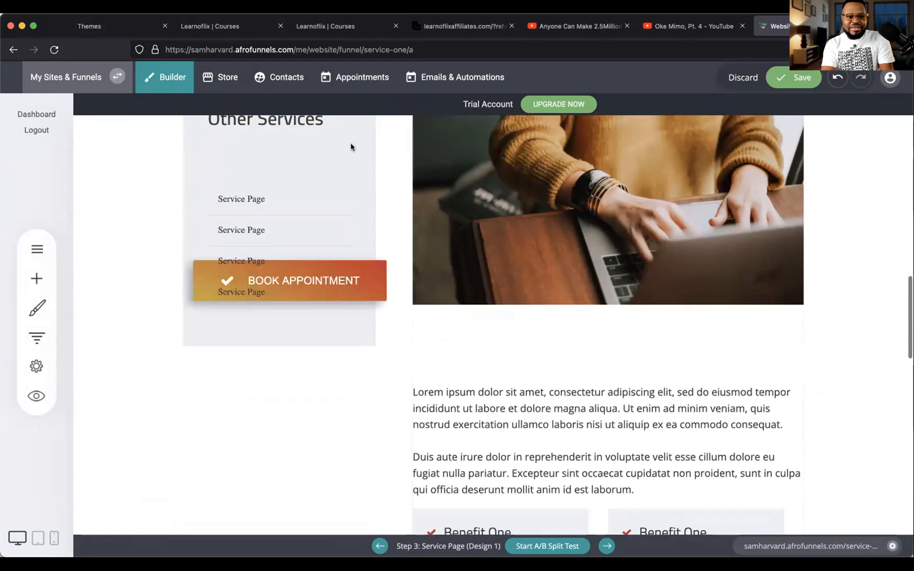
{"action": "scroll", "coordinate": [350, 142], "scroll_direction": "up", "scroll_amount": 6}
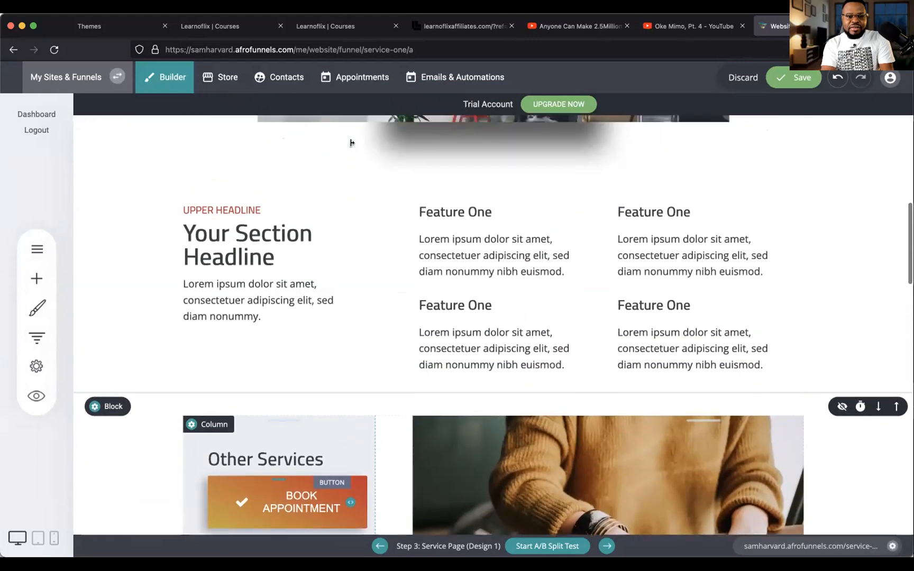
{"action": "scroll", "coordinate": [352, 143], "scroll_direction": "up", "scroll_amount": 1}
{"action": "scroll", "coordinate": [351, 150], "scroll_direction": "down", "scroll_amount": 1}
{"action": "left_click_drag", "start_coordinate": [290, 509], "coordinate": [477, 192]}
{"action": "left_click_drag", "start_coordinate": [495, 252], "coordinate": [490, 158]}
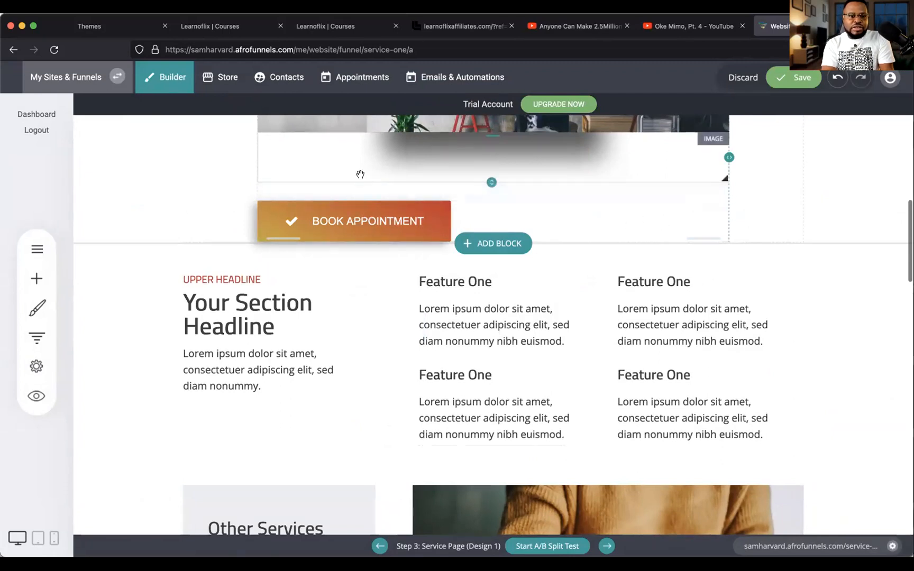
{"action": "scroll", "coordinate": [359, 176], "scroll_direction": "up", "scroll_amount": 6}
{"action": "scroll", "coordinate": [359, 174], "scroll_direction": "down", "scroll_amount": 4}
{"action": "scroll", "coordinate": [359, 175], "scroll_direction": "up", "scroll_amount": 5}
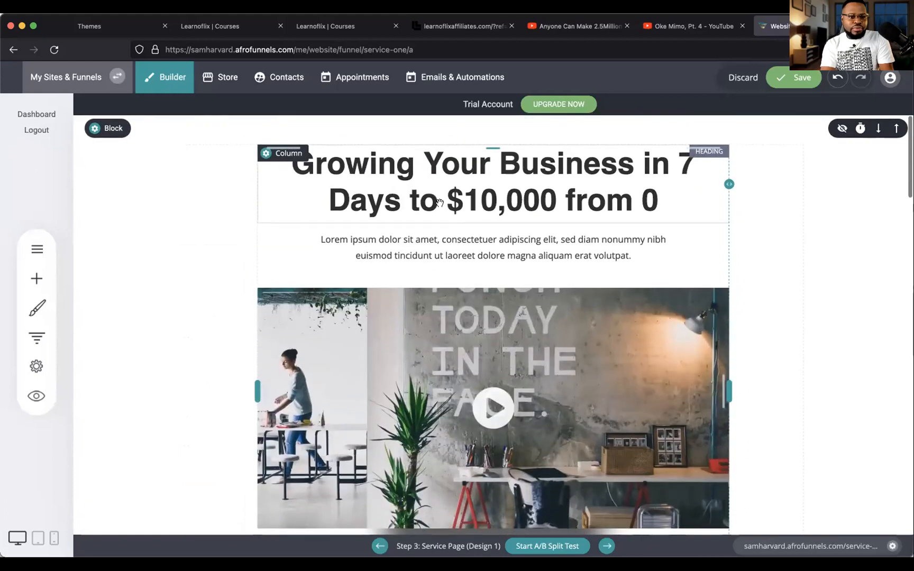
Step: Delete the Your Section Headline feature block and the Other Services block
{"action": "scroll", "coordinate": [476, 275], "scroll_direction": "down", "scroll_amount": 8}
{"action": "mouse_move", "coordinate": [109, 161]}
{"action": "left_click", "coordinate": [195, 162]}
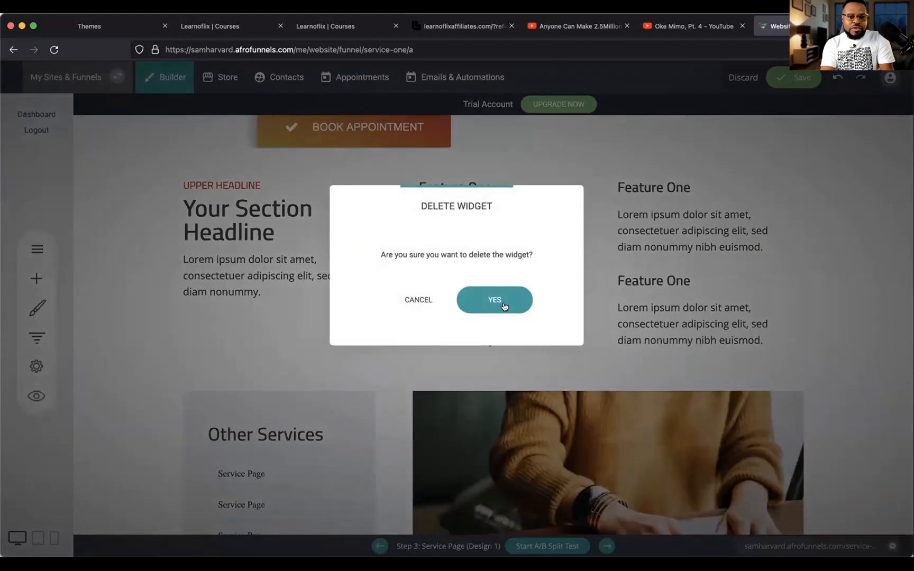
{"action": "left_click", "coordinate": [495, 299]}
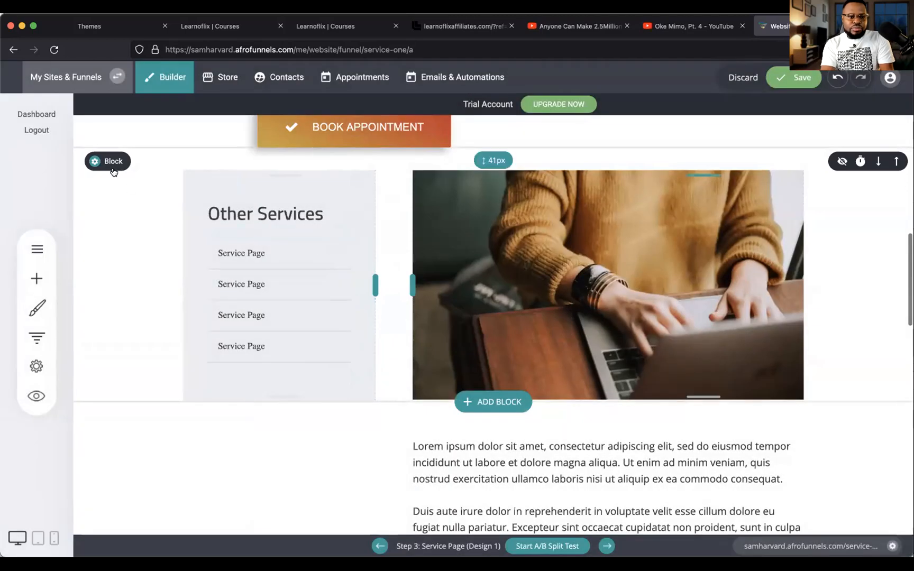
{"action": "left_click", "coordinate": [198, 161]}
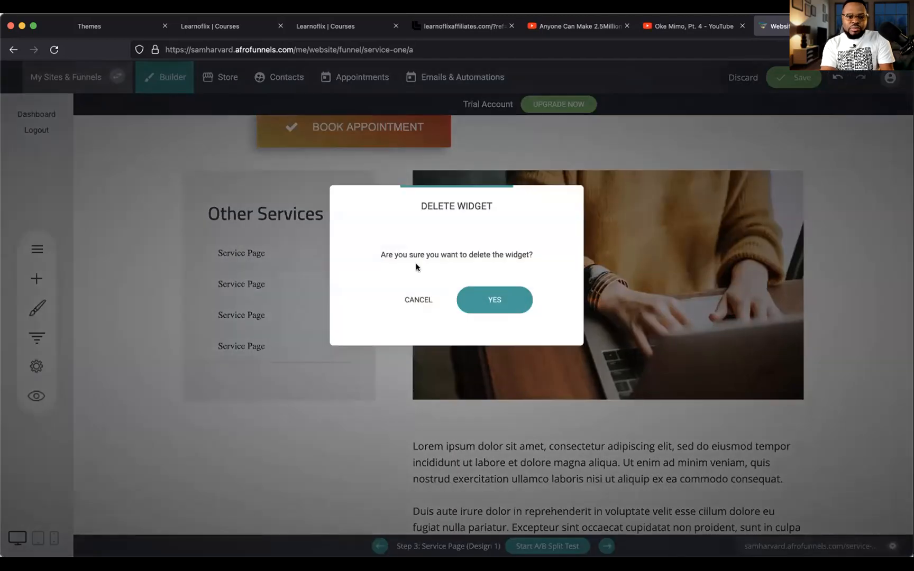
{"action": "left_click", "coordinate": [497, 297]}
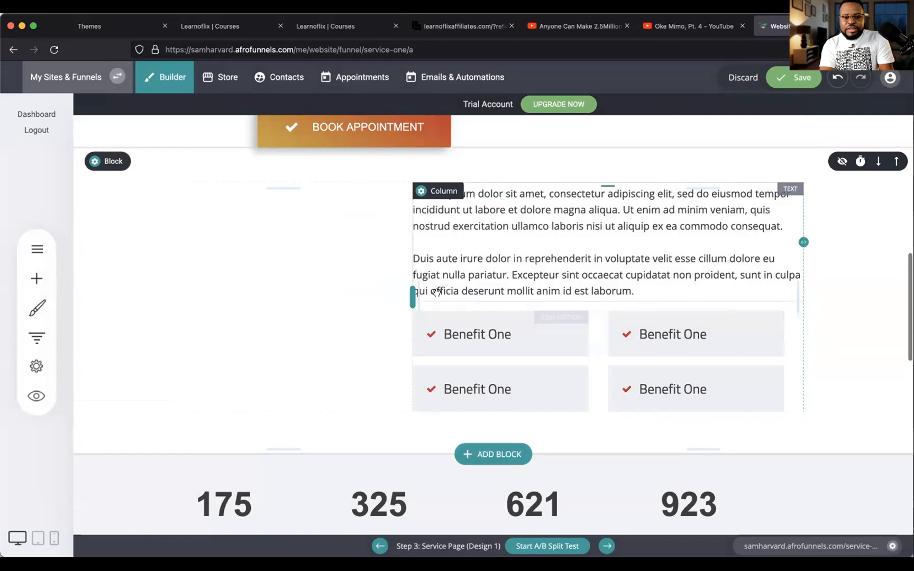
Step: Delete the lorem text and Benefit One block beneath the Book Appointment button
{"action": "scroll", "coordinate": [436, 293], "scroll_direction": "up", "scroll_amount": 5}
{"action": "scroll", "coordinate": [437, 293], "scroll_direction": "down", "scroll_amount": 10}
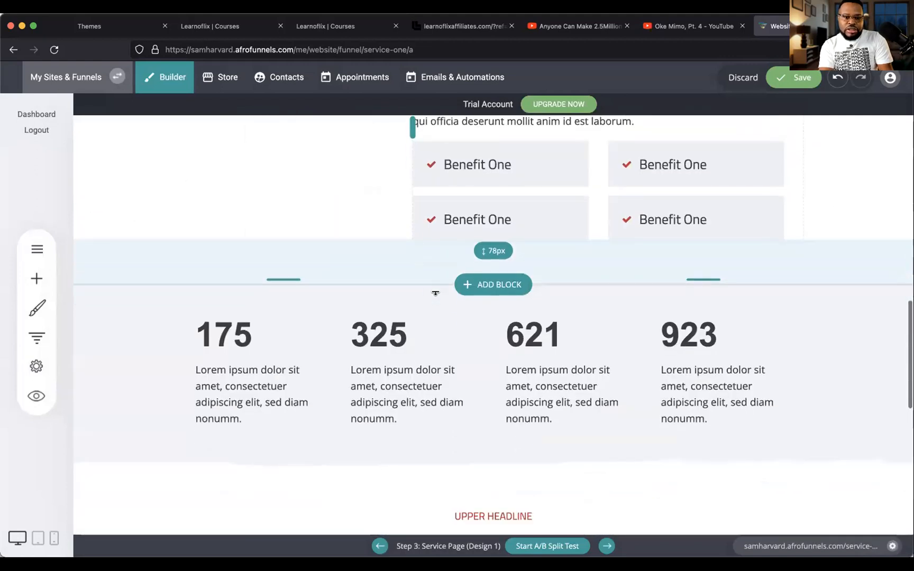
{"action": "scroll", "coordinate": [435, 293], "scroll_direction": "down", "scroll_amount": 4}
{"action": "scroll", "coordinate": [436, 293], "scroll_direction": "up", "scroll_amount": 10}
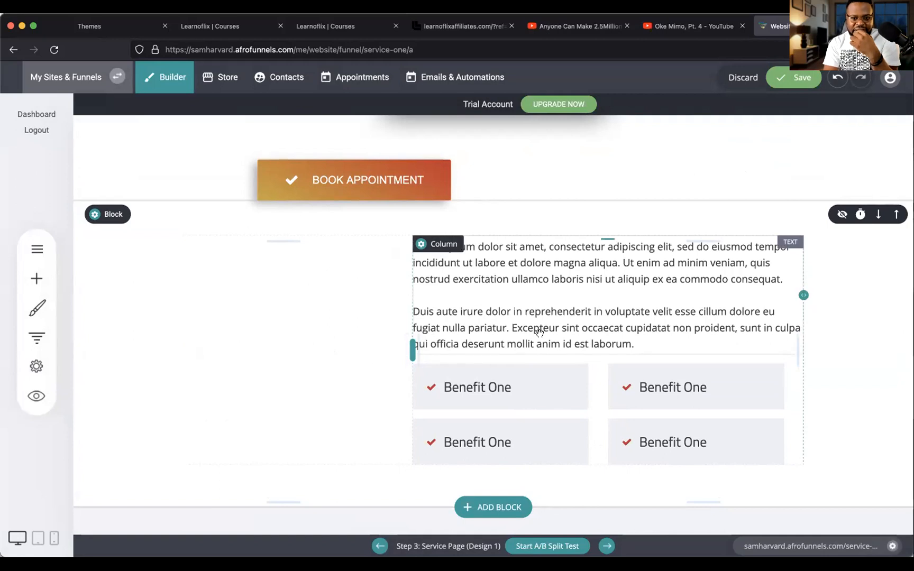
{"action": "scroll", "coordinate": [327, 337], "scroll_direction": "down", "scroll_amount": 5}
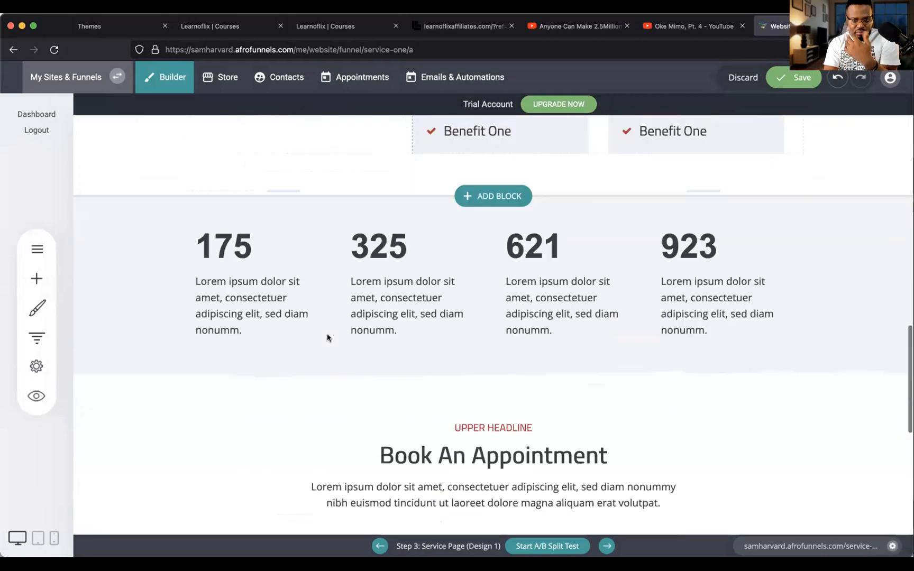
{"action": "scroll", "coordinate": [327, 337], "scroll_direction": "up", "scroll_amount": 5}
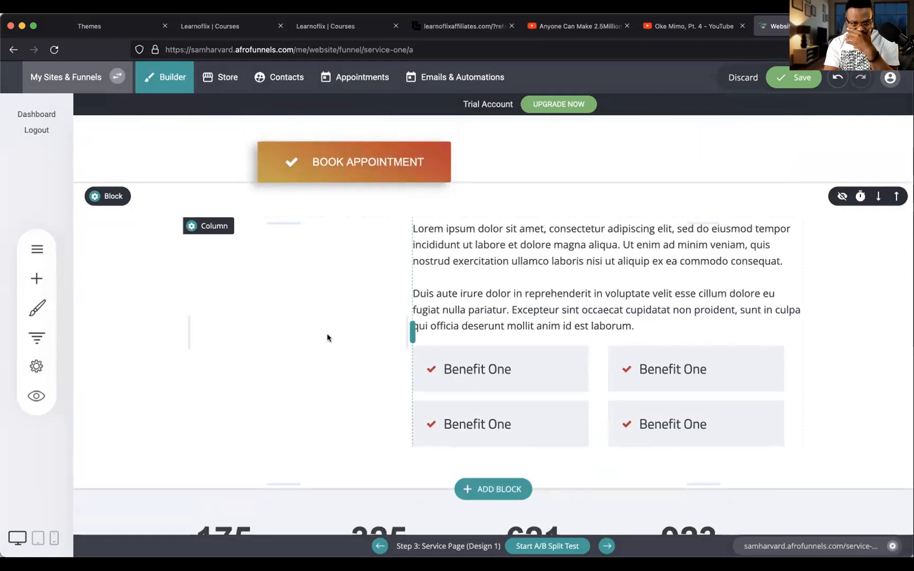
{"action": "scroll", "coordinate": [327, 337], "scroll_direction": "up", "scroll_amount": 1}
{"action": "mouse_move", "coordinate": [113, 205]}
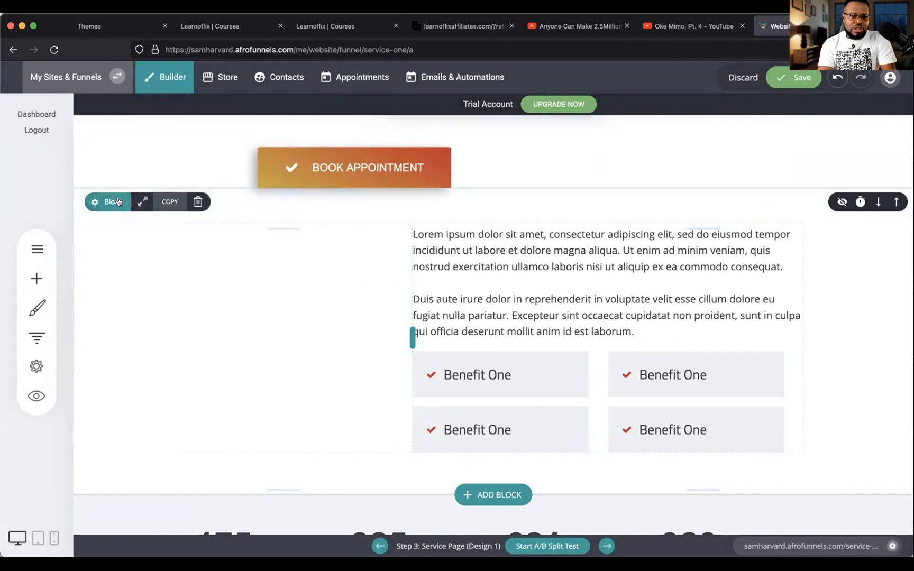
{"action": "left_click", "coordinate": [196, 202]}
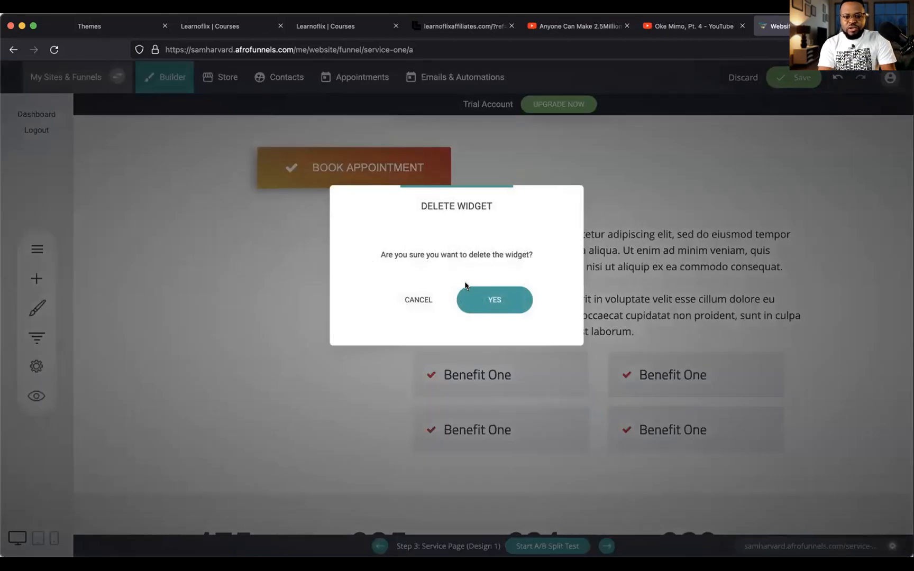
{"action": "left_click", "coordinate": [494, 300]}
{"action": "scroll", "coordinate": [389, 245], "scroll_direction": "up", "scroll_amount": 3}
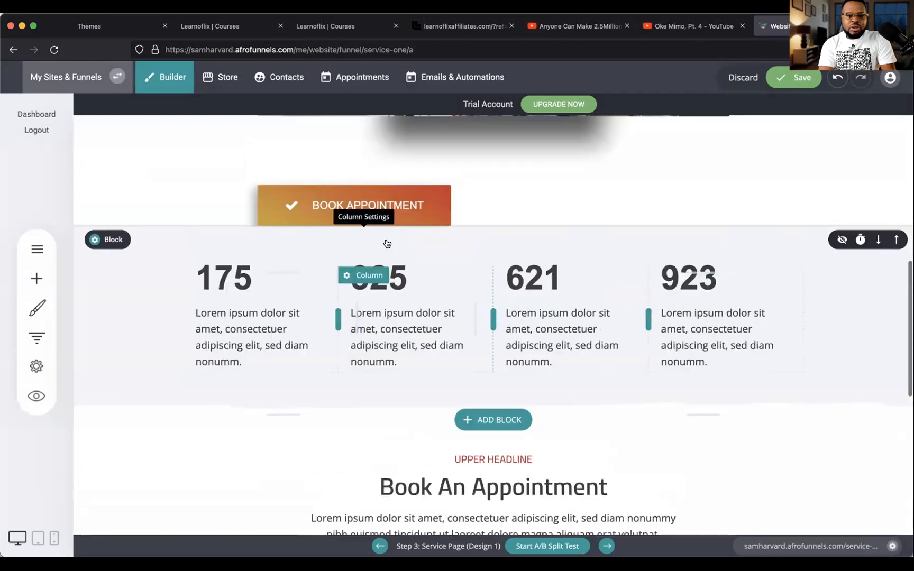
Step: Open the block library under the Book Appointment button and scroll its templates
{"action": "left_click", "coordinate": [488, 369]}
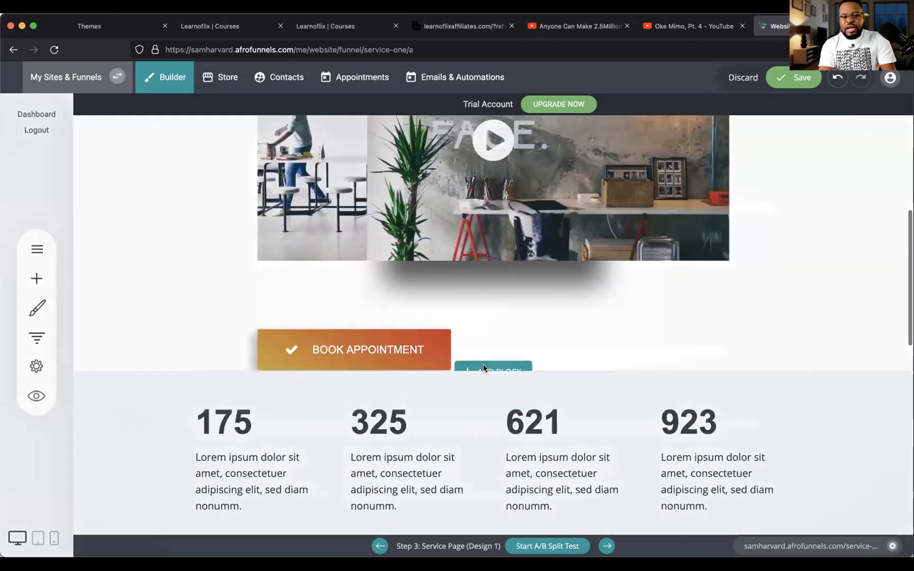
{"action": "scroll", "coordinate": [317, 372], "scroll_direction": "down", "scroll_amount": 7}
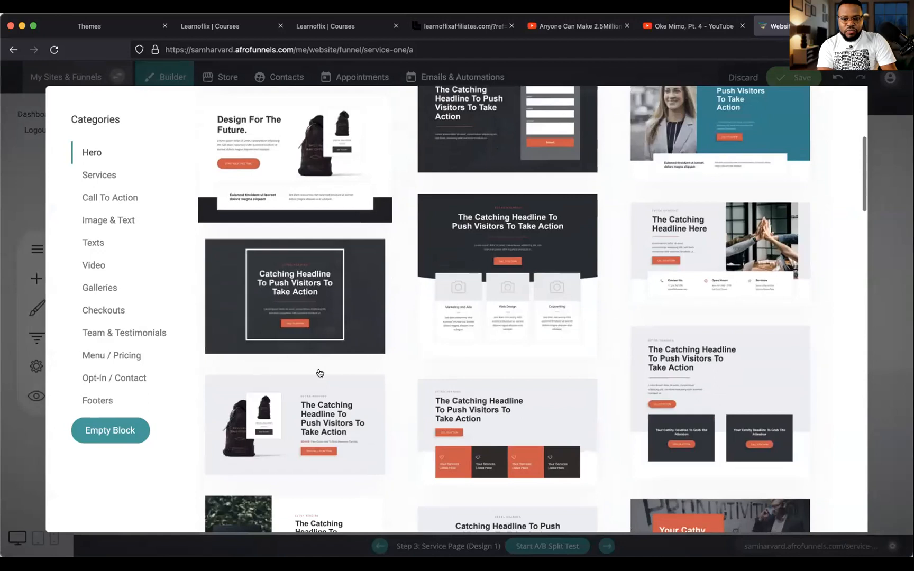
{"action": "scroll", "coordinate": [319, 373], "scroll_direction": "down", "scroll_amount": 5}
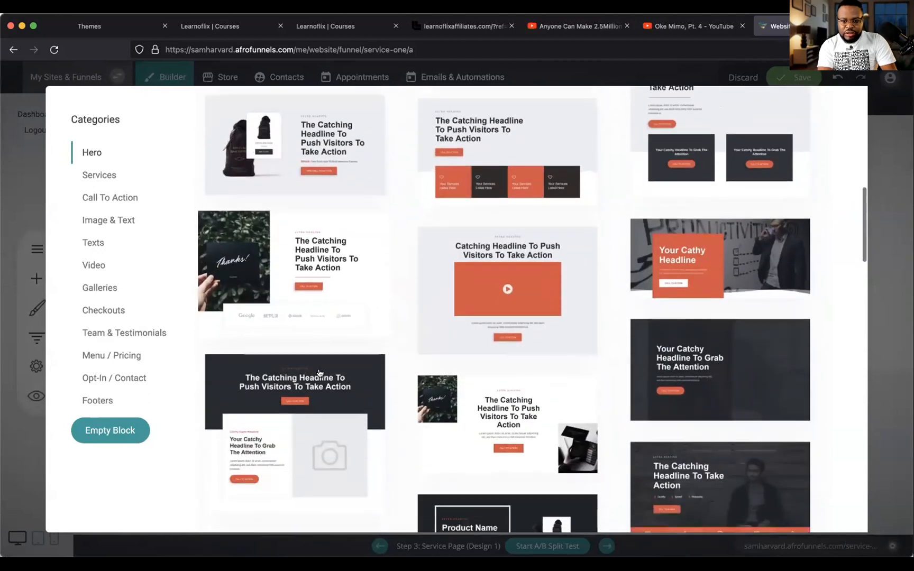
{"action": "scroll", "coordinate": [319, 373], "scroll_direction": "down", "scroll_amount": 7}
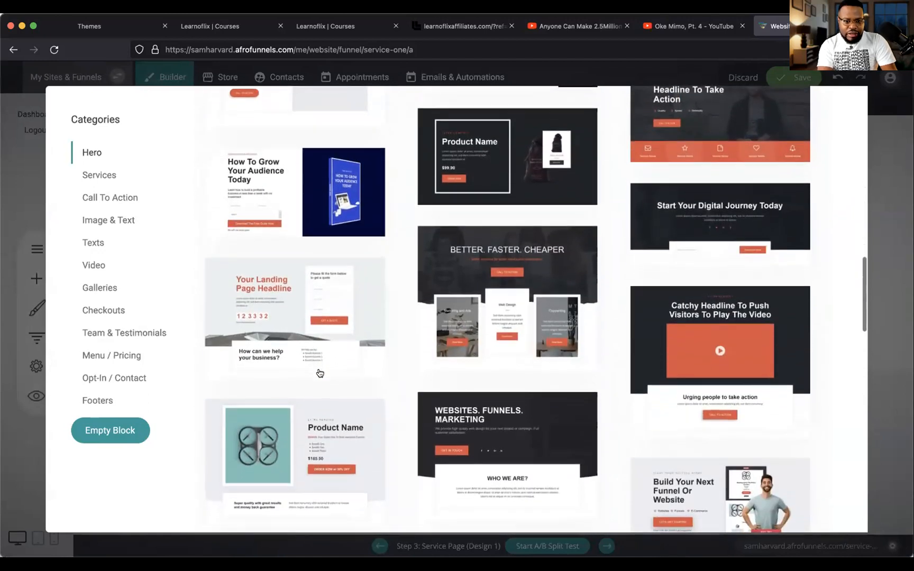
{"action": "scroll", "coordinate": [320, 373], "scroll_direction": "down", "scroll_amount": 6}
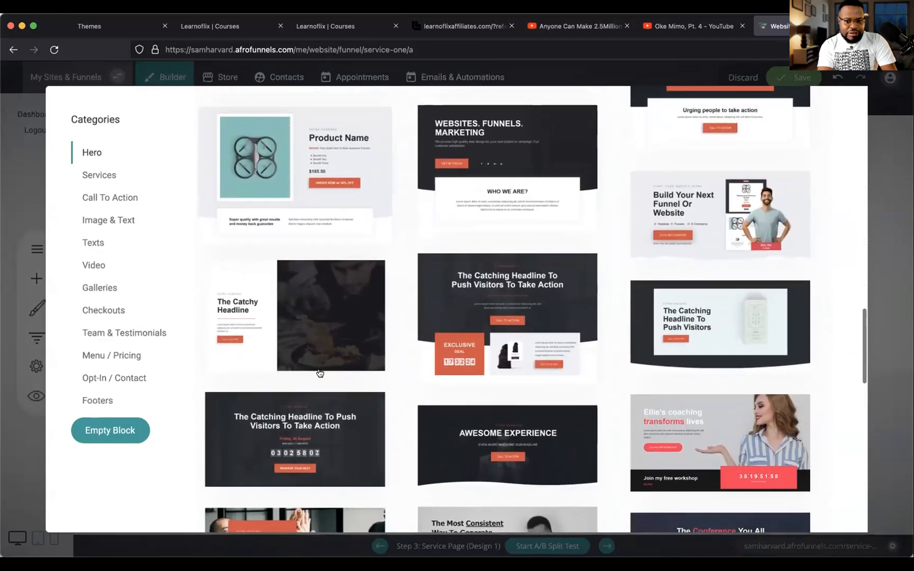
{"action": "scroll", "coordinate": [320, 373], "scroll_direction": "down", "scroll_amount": 6}
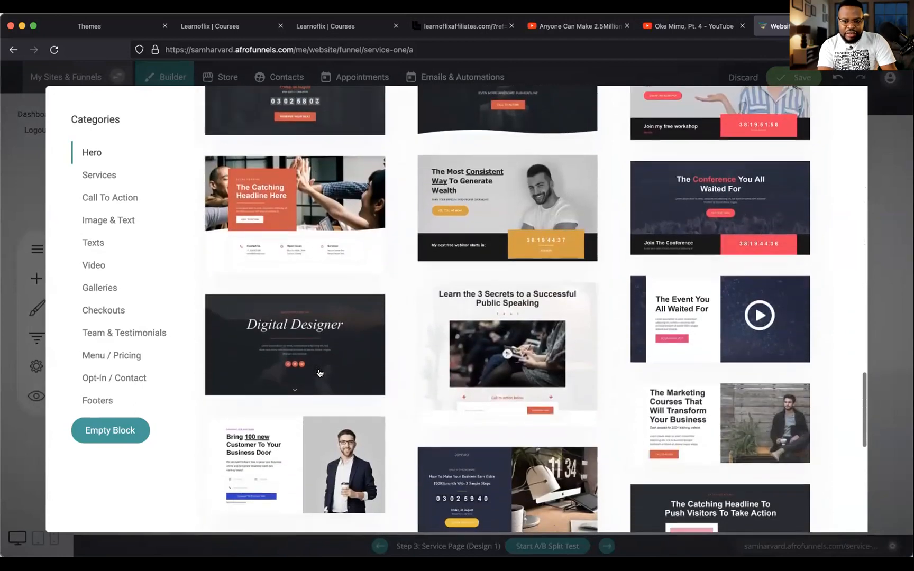
{"action": "scroll", "coordinate": [319, 373], "scroll_direction": "down", "scroll_amount": 1}
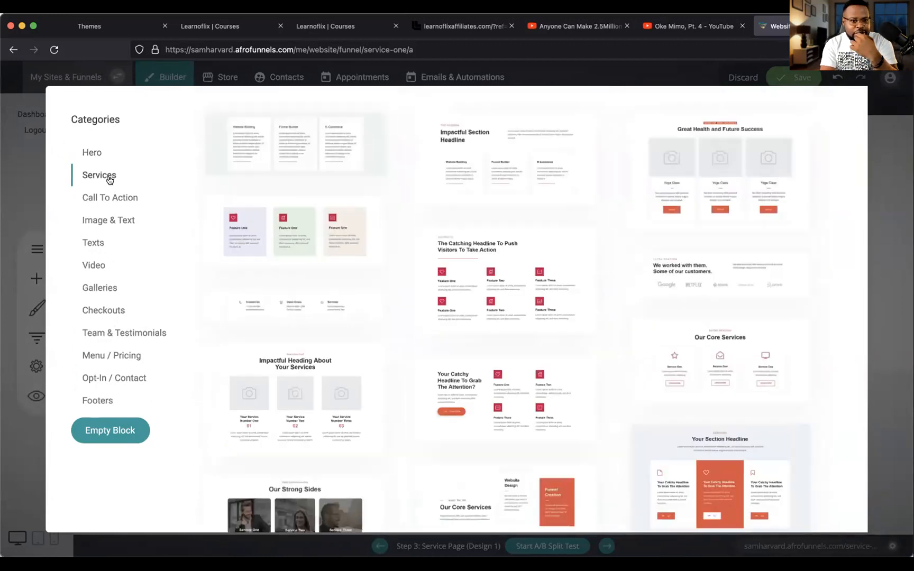
Step: Browse the Call To Action, Texts, Video, Galleries, Checkouts, Menu & Pricing and Team & Testimonials templates
{"action": "left_click", "coordinate": [106, 198]}
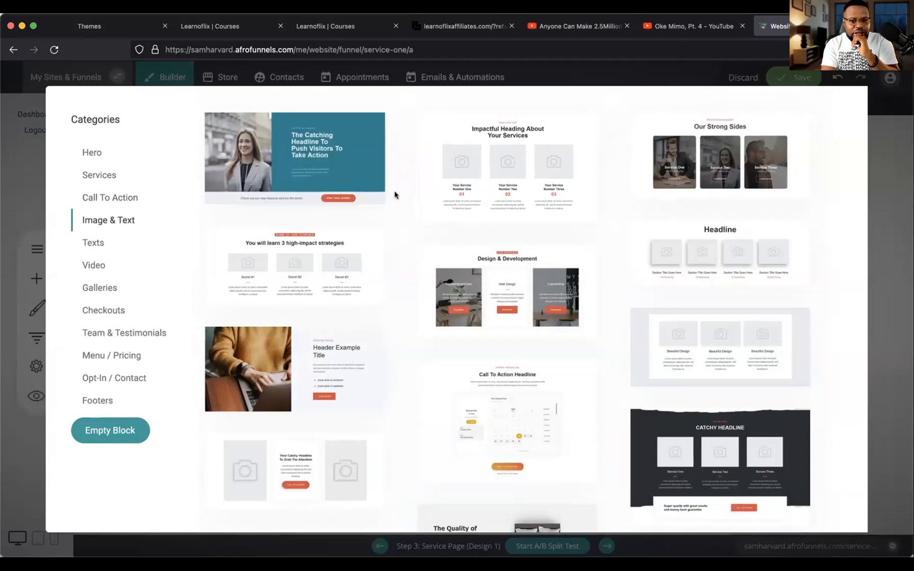
{"action": "left_click", "coordinate": [98, 242]}
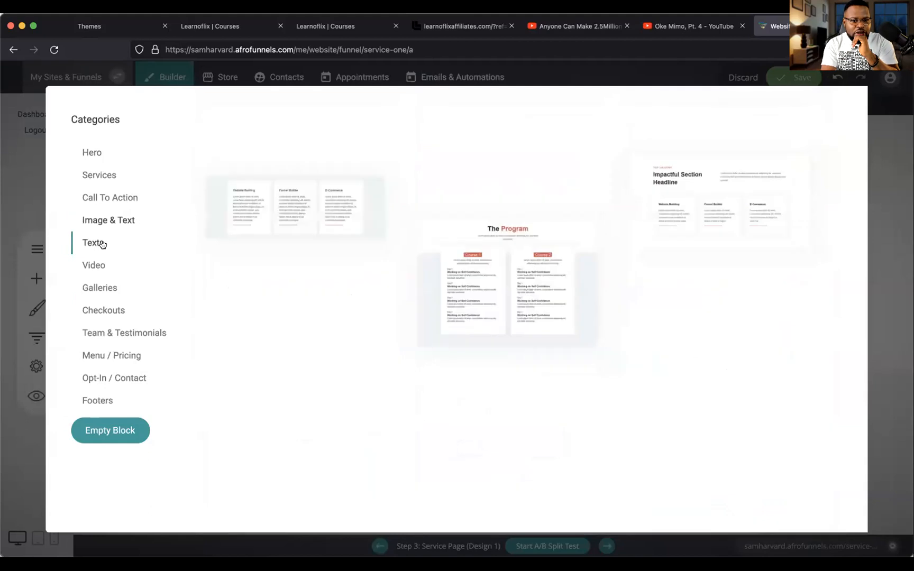
{"action": "left_click", "coordinate": [94, 264]}
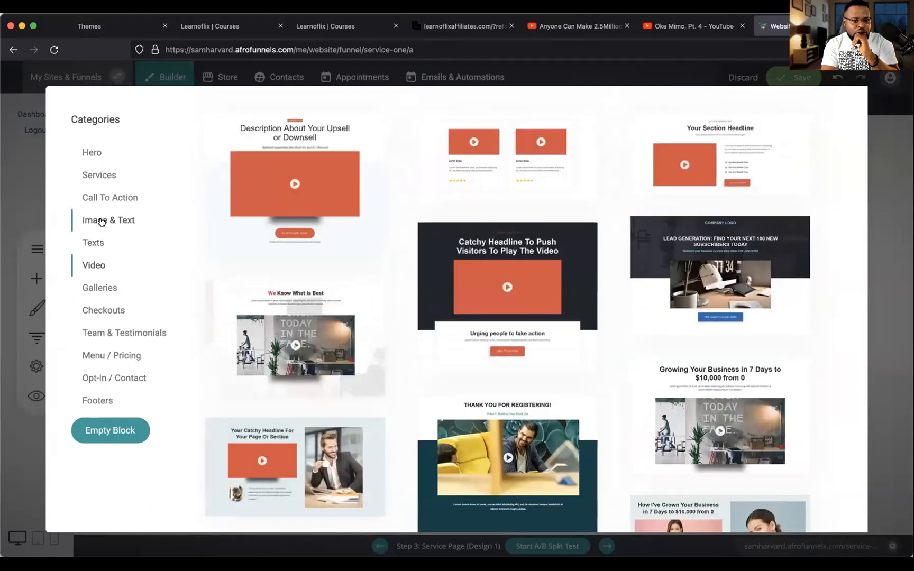
{"action": "left_click", "coordinate": [97, 289]}
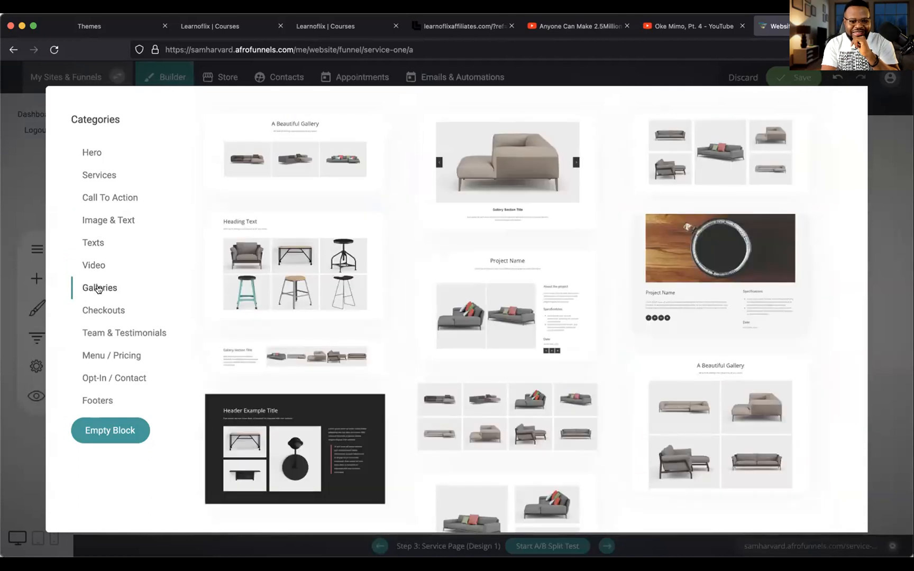
{"action": "left_click", "coordinate": [100, 314]}
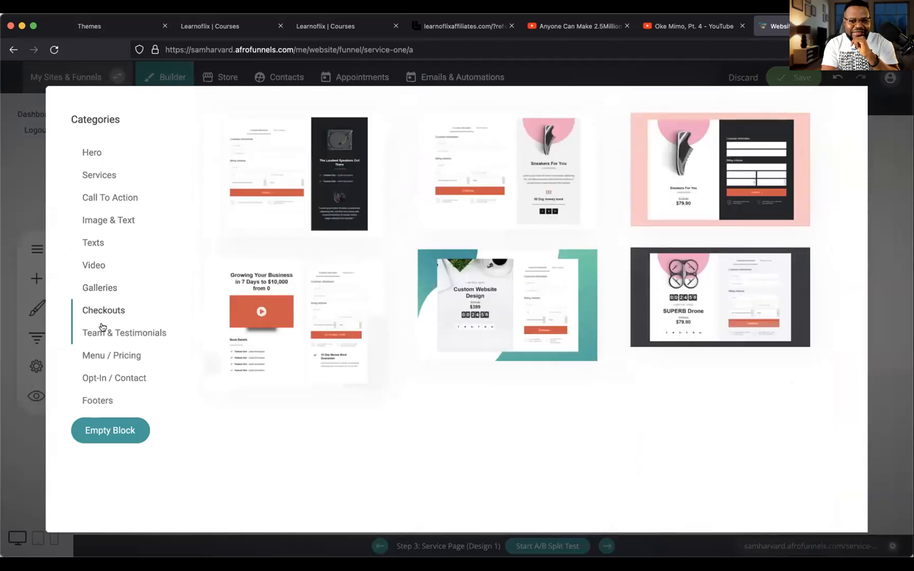
{"action": "left_click", "coordinate": [102, 356]}
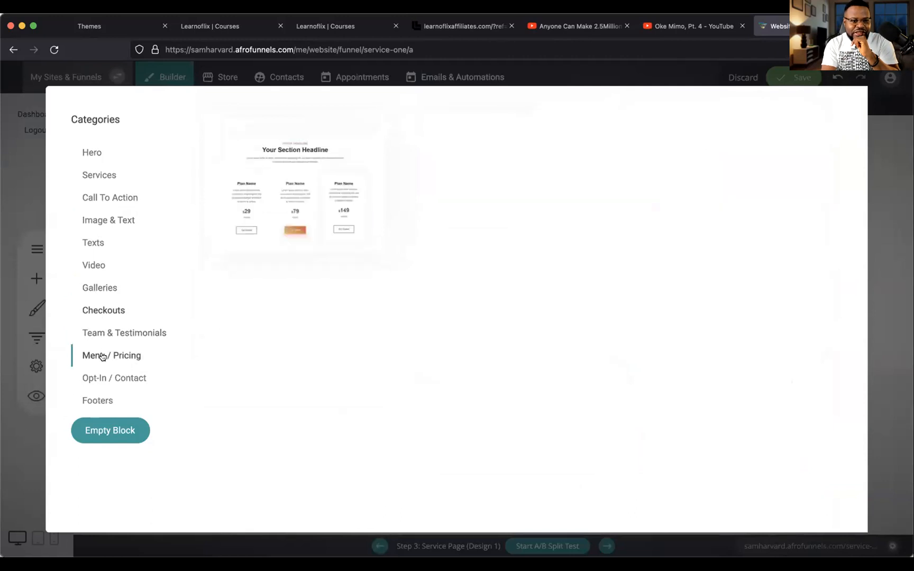
{"action": "left_click", "coordinate": [108, 332]}
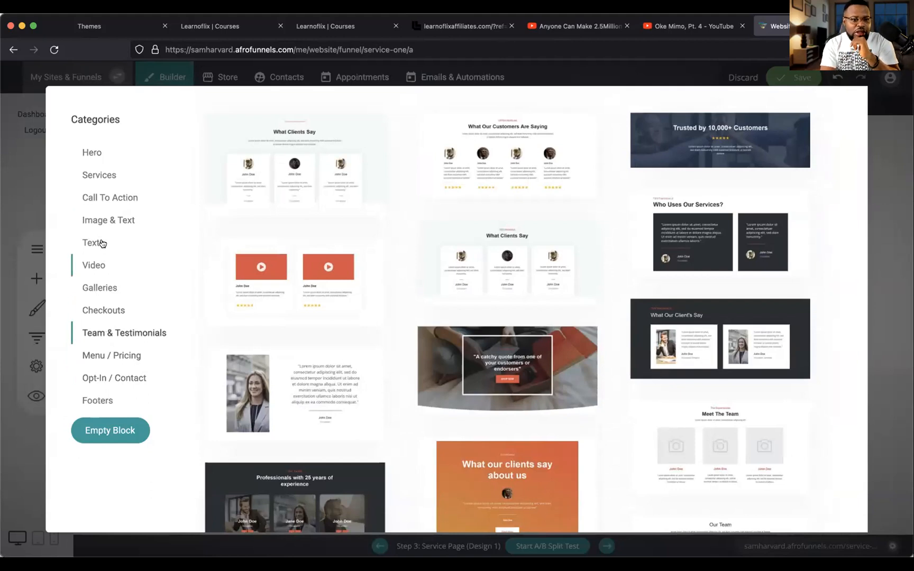
Step: Return to the Image & Text category and scroll through its layouts
{"action": "left_click", "coordinate": [101, 221]}
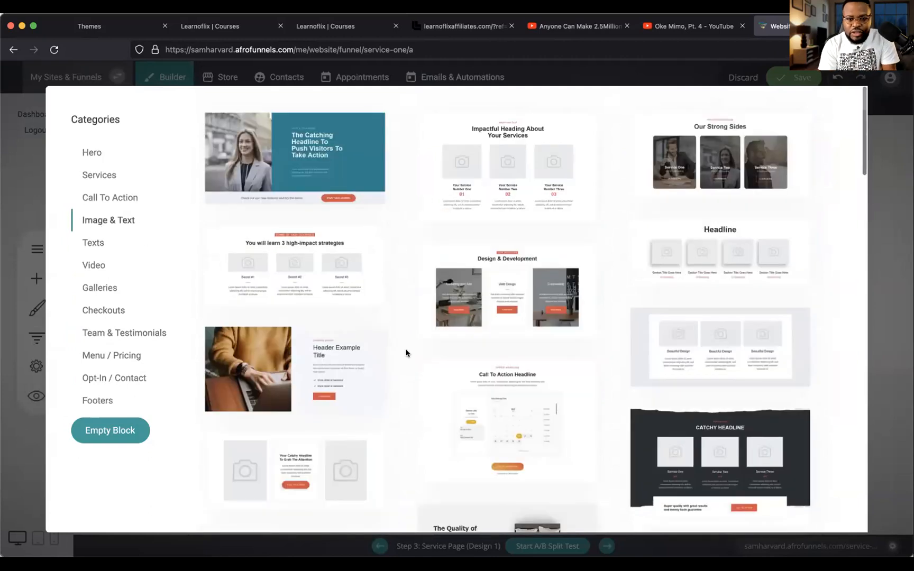
{"action": "scroll", "coordinate": [406, 353], "scroll_direction": "down", "scroll_amount": 5}
{"action": "scroll", "coordinate": [406, 353], "scroll_direction": "down", "scroll_amount": 4}
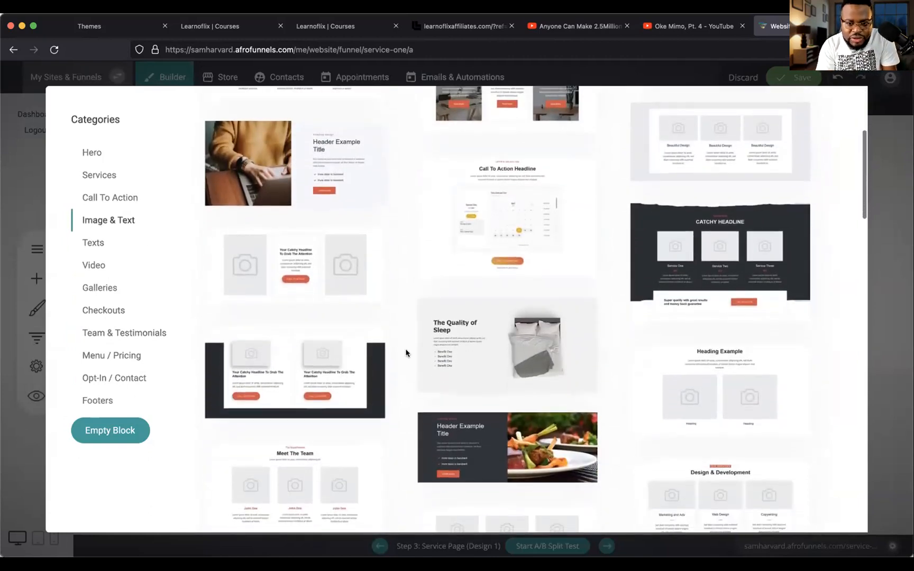
{"action": "scroll", "coordinate": [406, 352], "scroll_direction": "down", "scroll_amount": 5}
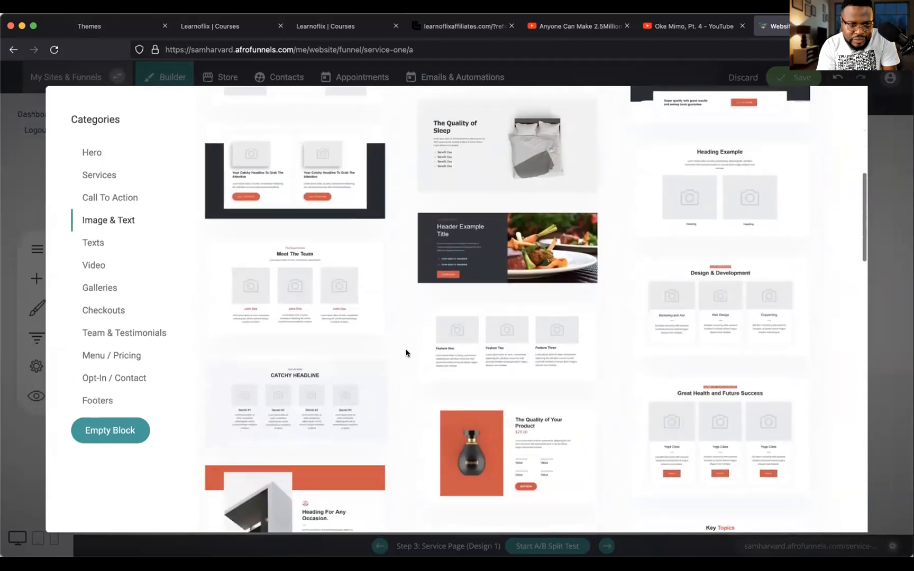
{"action": "scroll", "coordinate": [406, 353], "scroll_direction": "down", "scroll_amount": 6}
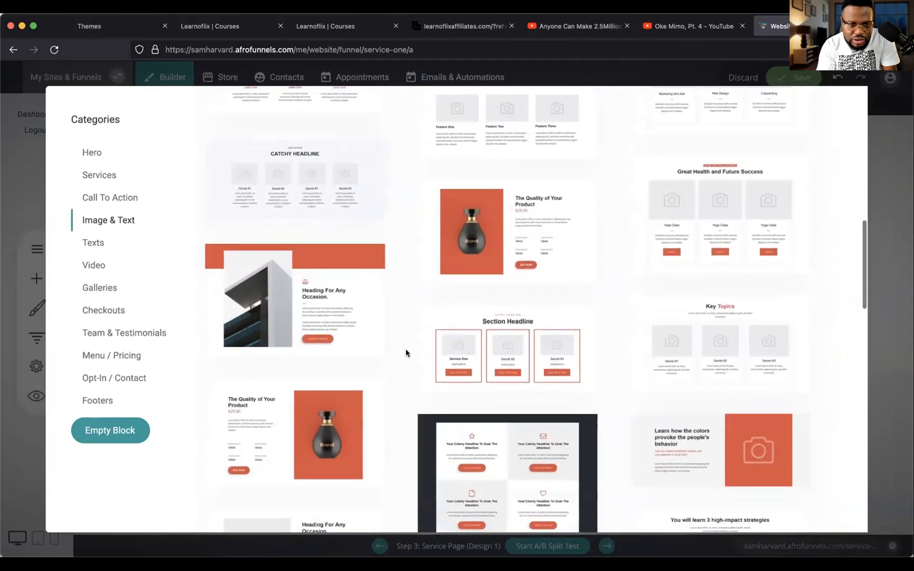
{"action": "scroll", "coordinate": [406, 353], "scroll_direction": "down", "scroll_amount": 1}
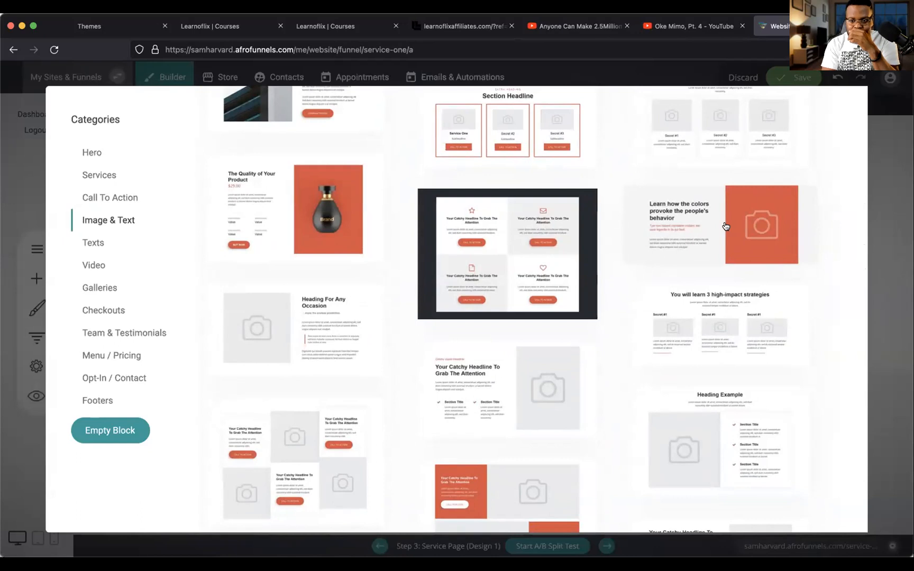
{"action": "scroll", "coordinate": [635, 336], "scroll_direction": "down", "scroll_amount": 6}
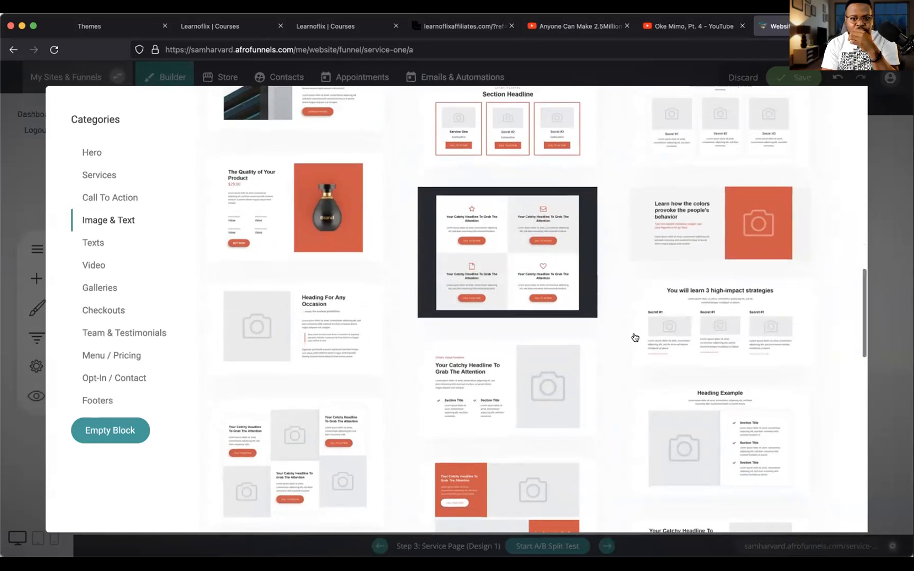
{"action": "scroll", "coordinate": [634, 337], "scroll_direction": "down", "scroll_amount": 2}
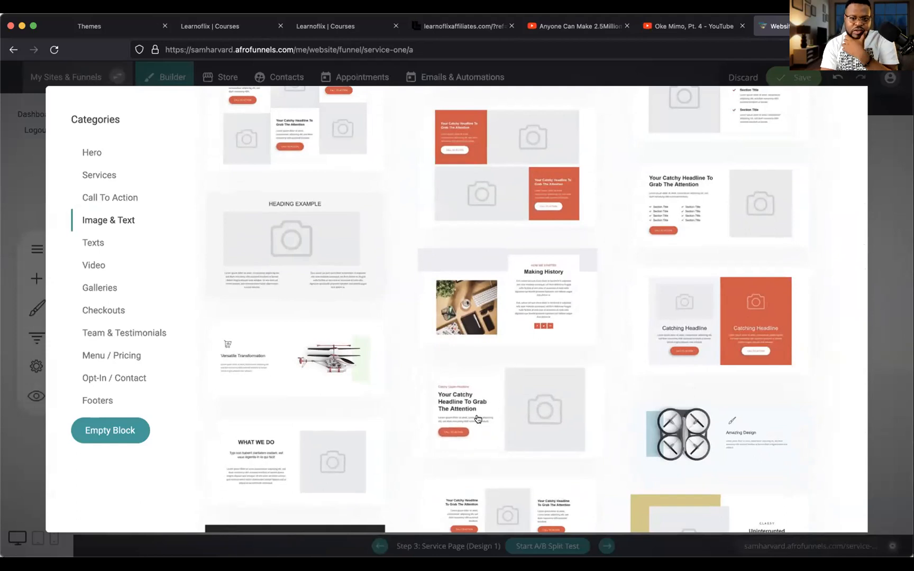
Step: Insert the 'Your Catchy Headline' Image & Text block below Book Appointment
{"action": "left_click", "coordinate": [494, 423]}
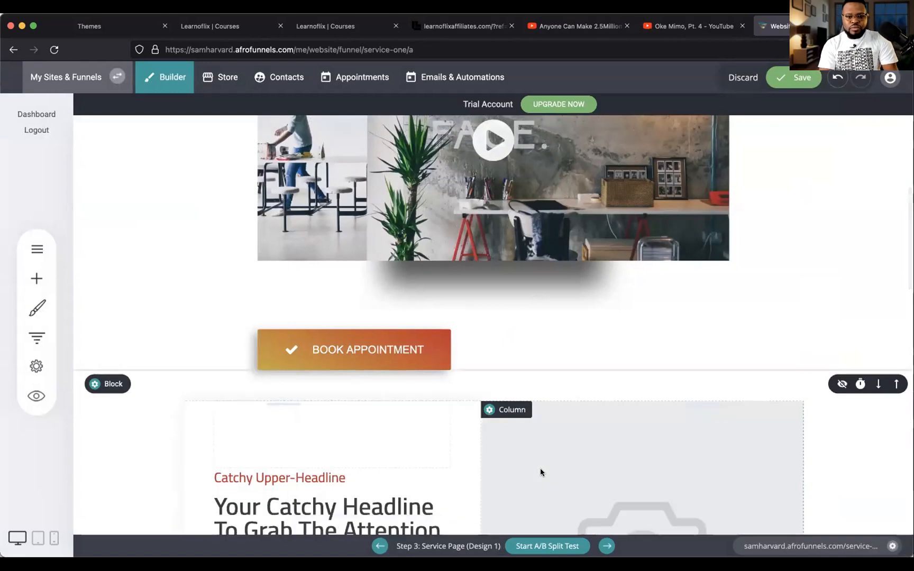
{"action": "scroll", "coordinate": [540, 468], "scroll_direction": "down", "scroll_amount": 6}
{"action": "mouse_move", "coordinate": [644, 261]}
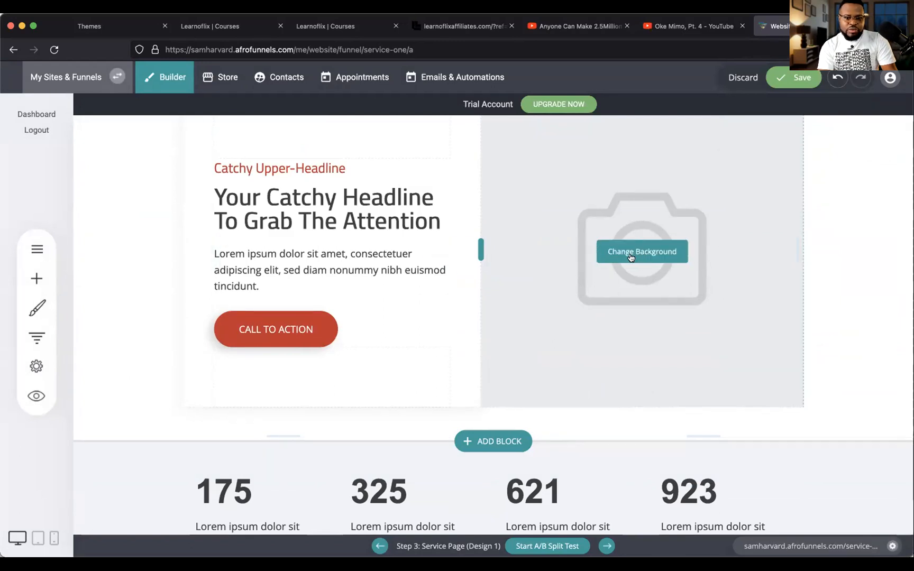
{"action": "scroll", "coordinate": [632, 254], "scroll_direction": "up", "scroll_amount": 2}
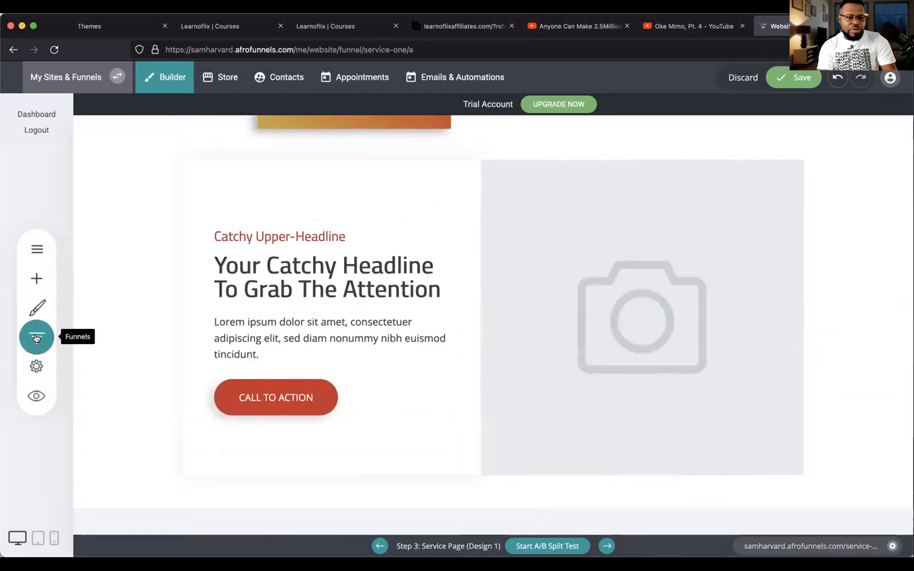
Step: Place an empty Video widget in the block's picture column, leaving its source unset
{"action": "left_click", "coordinate": [36, 279]}
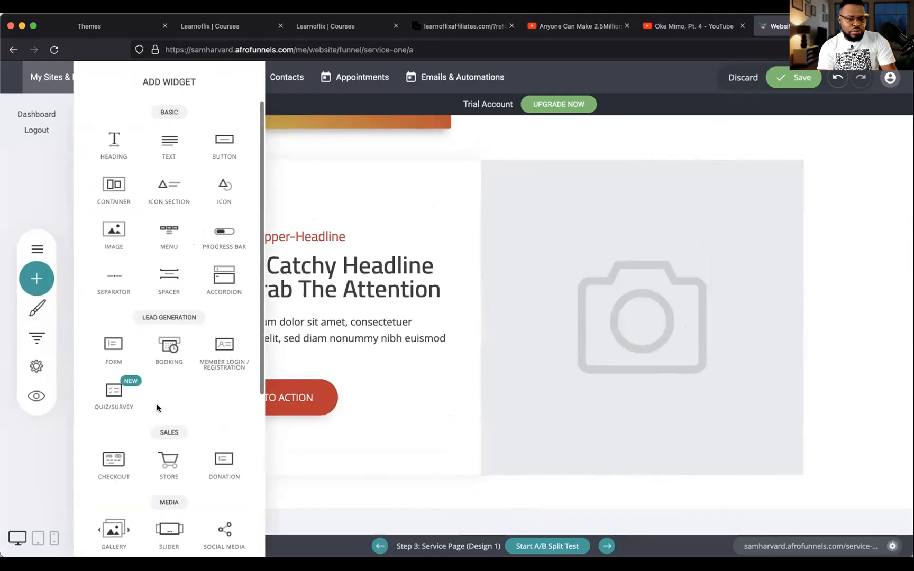
{"action": "scroll", "coordinate": [157, 408], "scroll_direction": "down", "scroll_amount": 5}
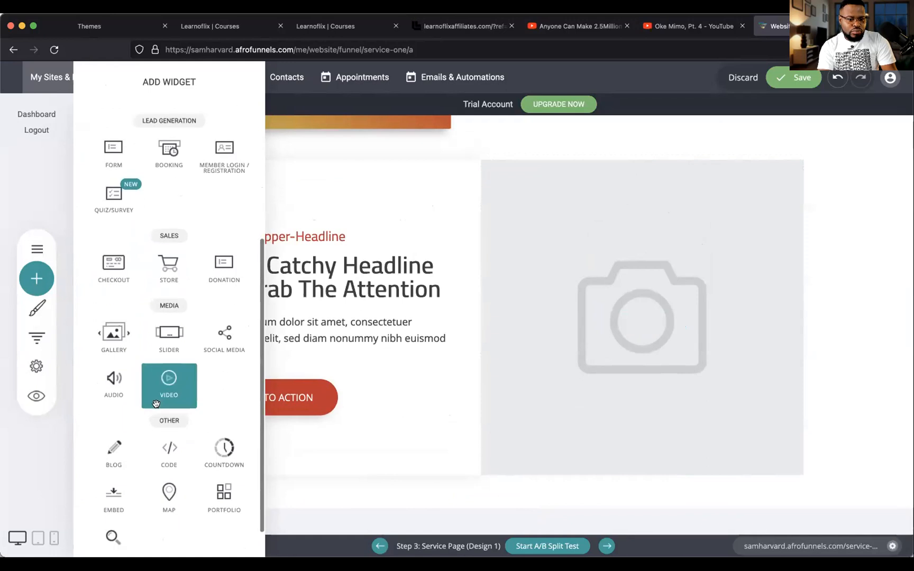
{"action": "left_click_drag", "start_coordinate": [165, 379], "coordinate": [629, 322]}
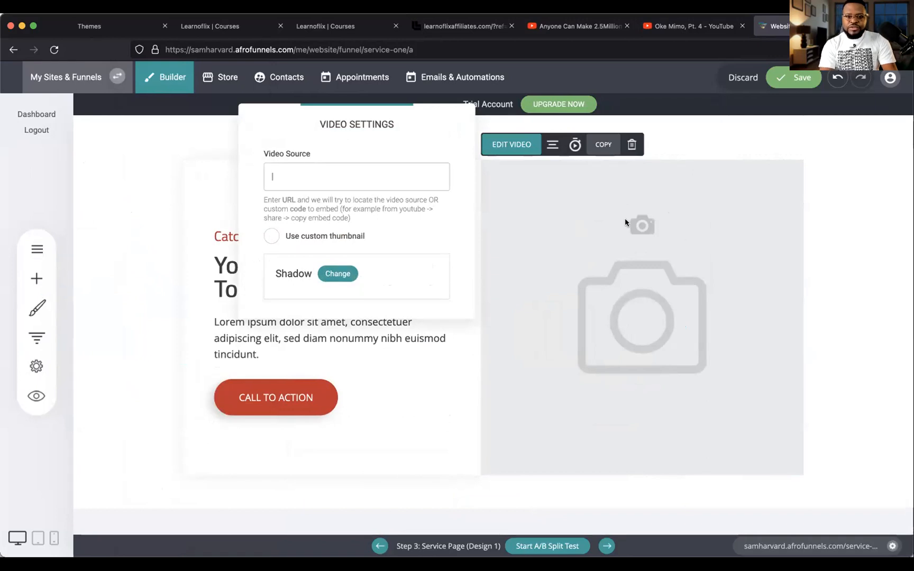
{"action": "left_click", "coordinate": [523, 287]}
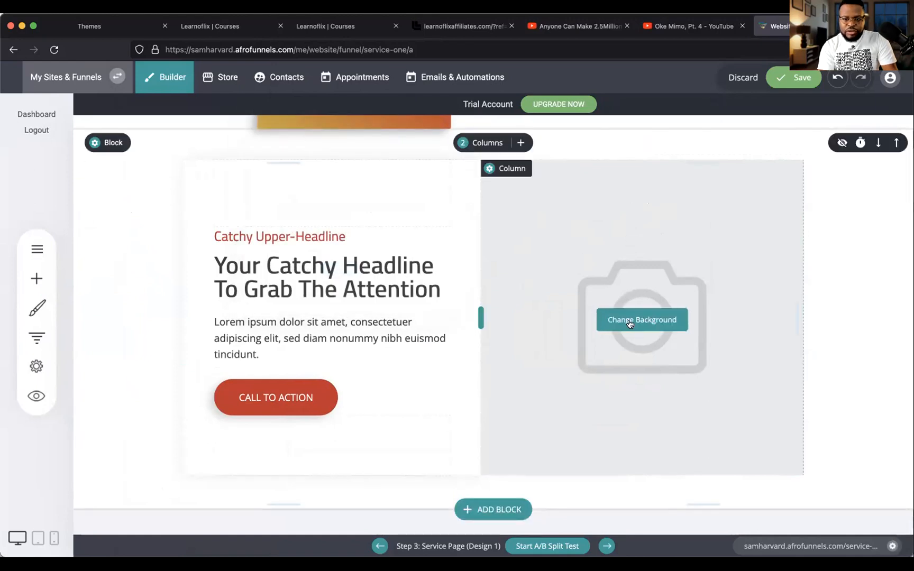
{"action": "scroll", "coordinate": [574, 275], "scroll_direction": "up", "scroll_amount": 10}
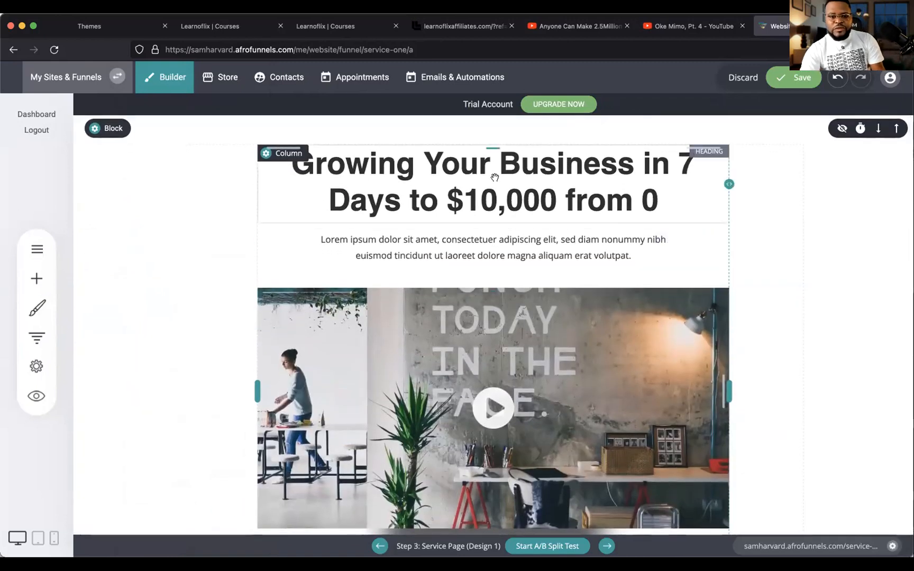
Step: Rewrite the video block headline as 'HOW TO GROW A $1 MILLION BUSINESS IN 12 MONTHS'
{"action": "left_click", "coordinate": [656, 201]}
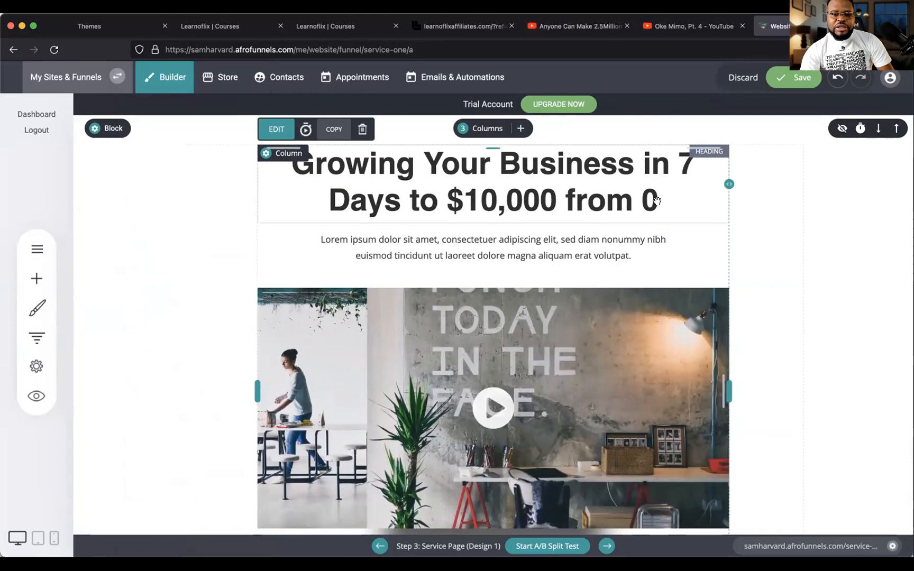
{"action": "left_click", "coordinate": [657, 200]}
{"action": "left_click_drag", "start_coordinate": [657, 201], "coordinate": [296, 164]}
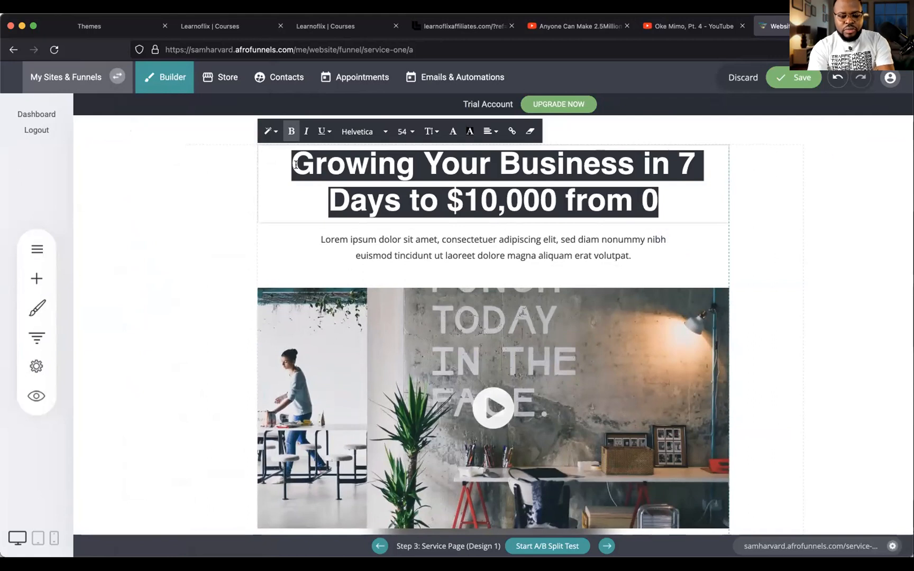
{"action": "type", "text": "HOW"}
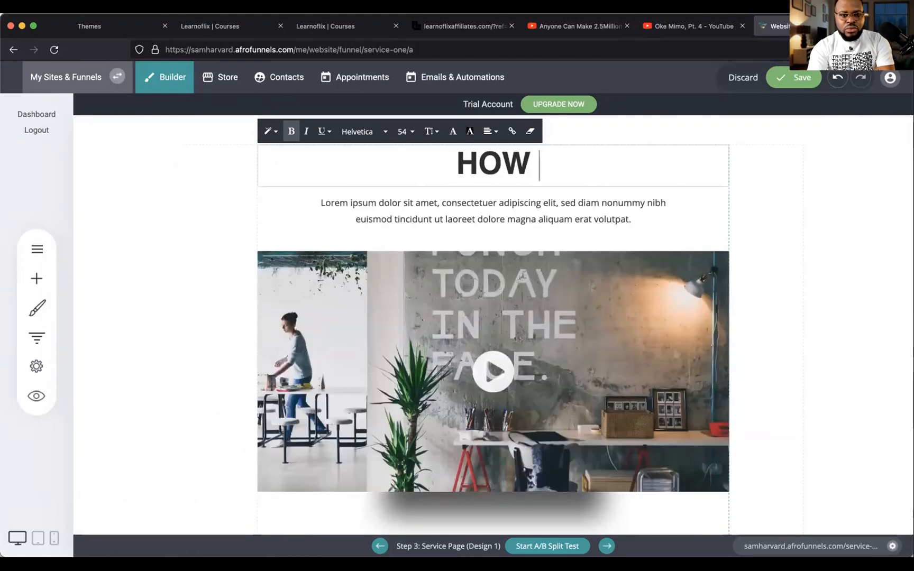
{"action": "type", "text": " TO G"}
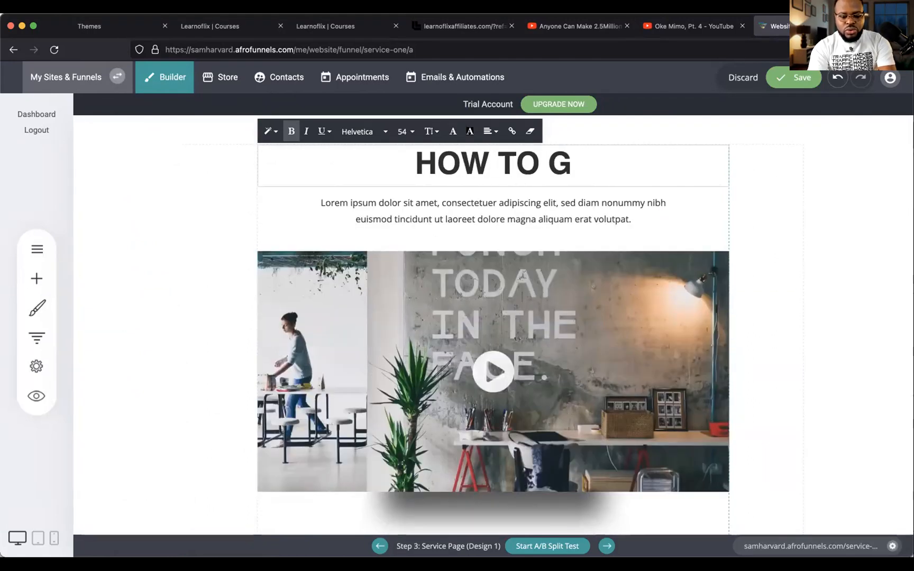
{"action": "type", "text": "ROW A"}
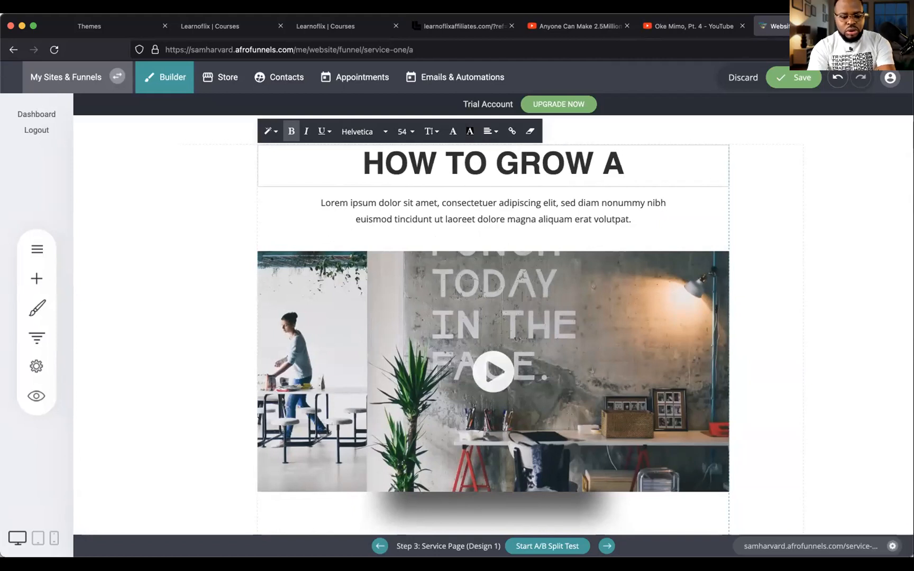
{"action": "type", "text": " $"}
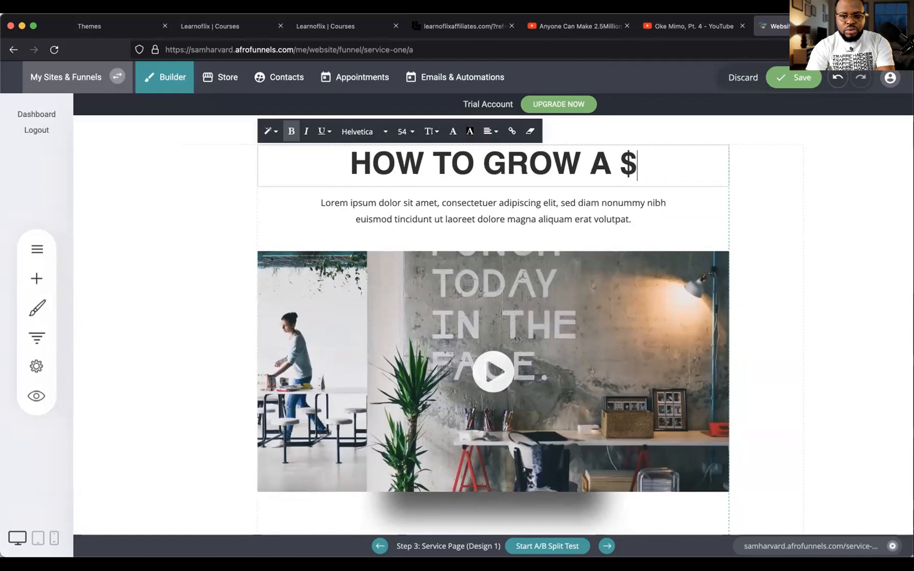
{"action": "type", "text": "MILLION"}
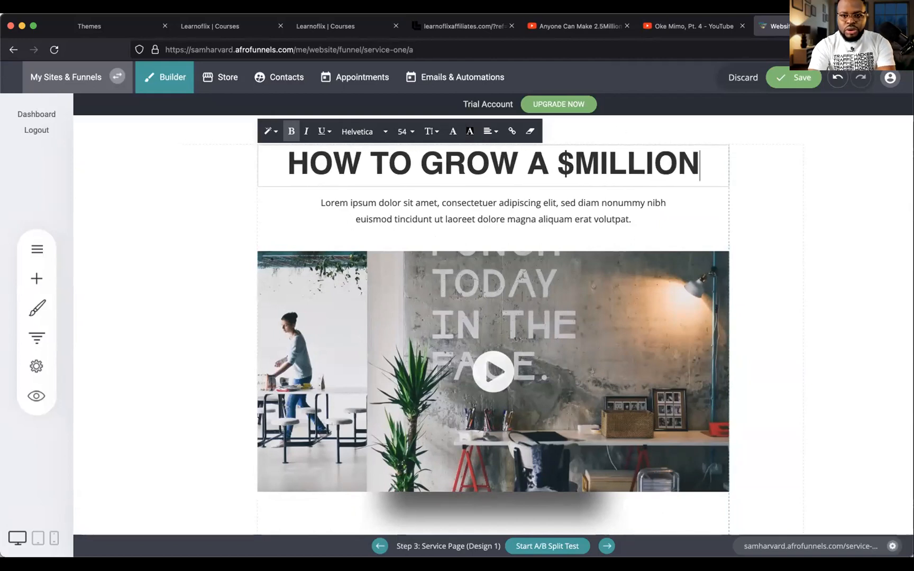
{"action": "left_click", "coordinate": [574, 159]}
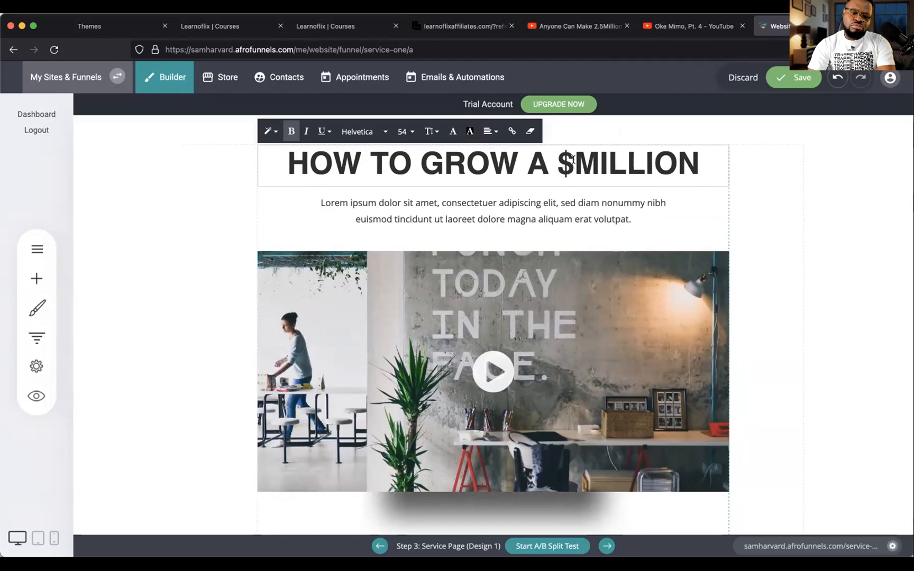
{"action": "type", "text": "1"}
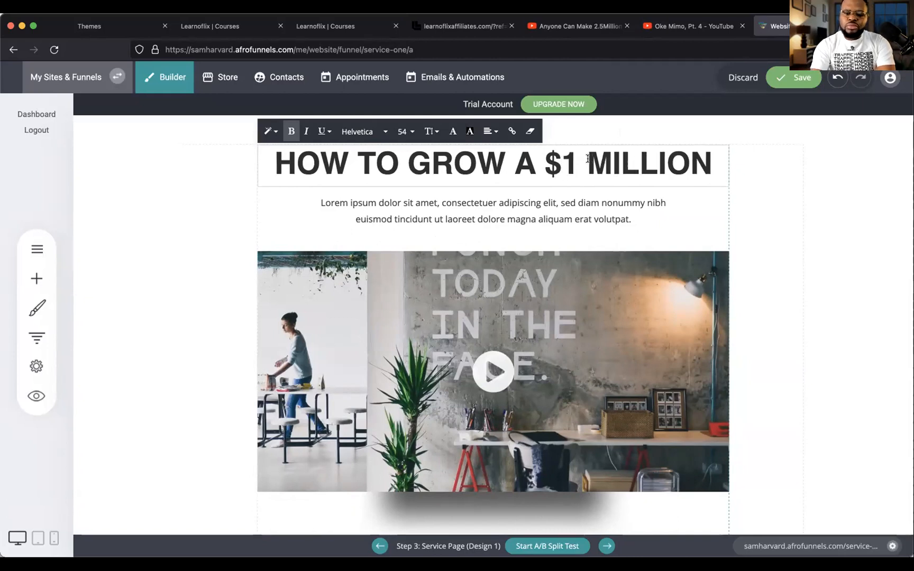
{"action": "left_click", "coordinate": [707, 150]}
{"action": "type", "text": "BUSINESS"}
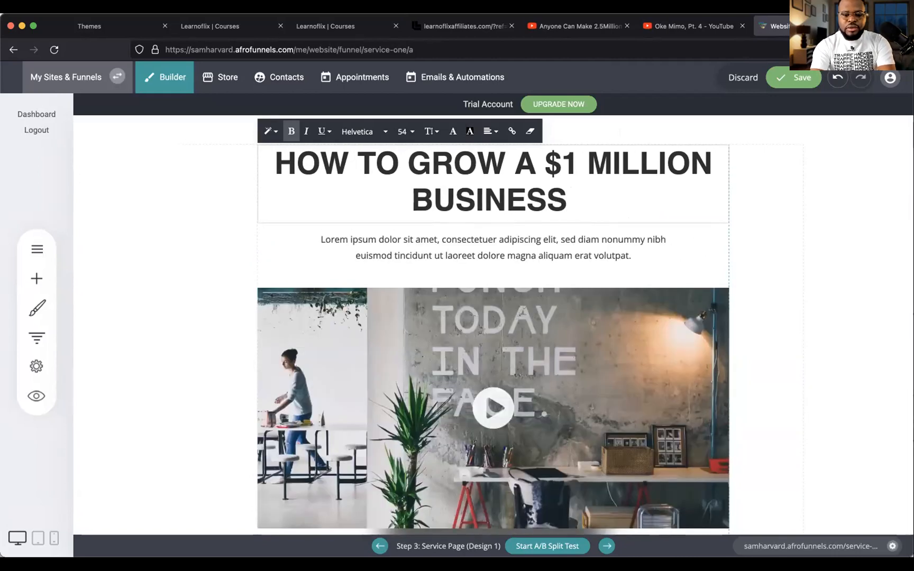
{"action": "type", "text": " IN ONE"}
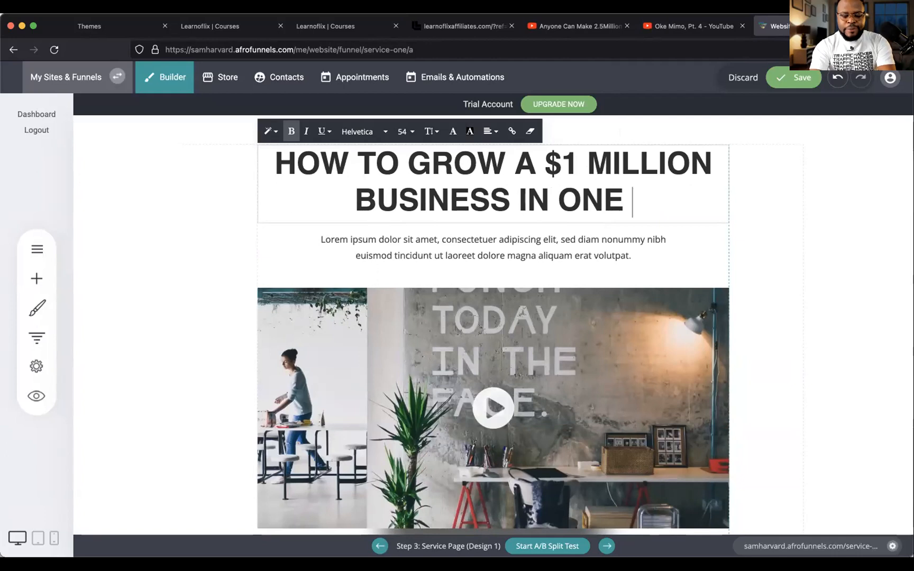
{"action": "key", "text": "BackSpace"}
{"action": "key", "text": "BackSpace"}
{"action": "key", "text": "BackSpace"}
{"action": "key", "text": "BackSpace"}
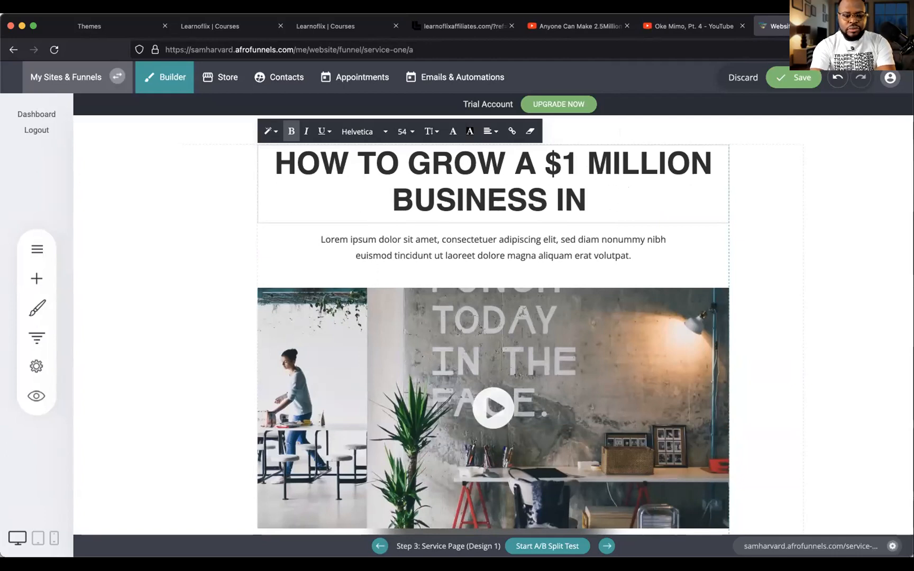
{"action": "type", "text": "12 MONTHS"}
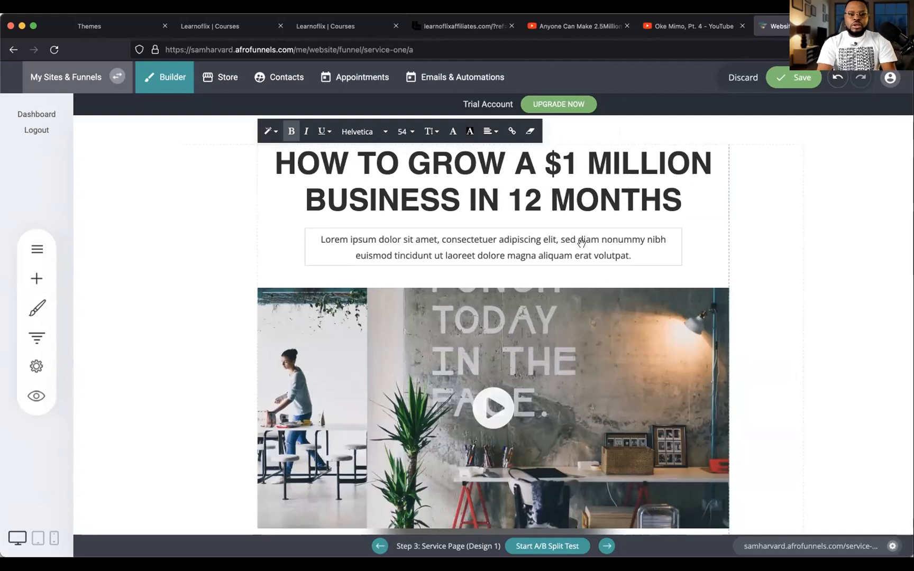
Step: Replace the lorem ipsum paragraph with 'CLICK THE PLAY BUTTON BELOW TO WATCH, DON'T LEAVE THIS PAGE…'
{"action": "left_click", "coordinate": [541, 249]}
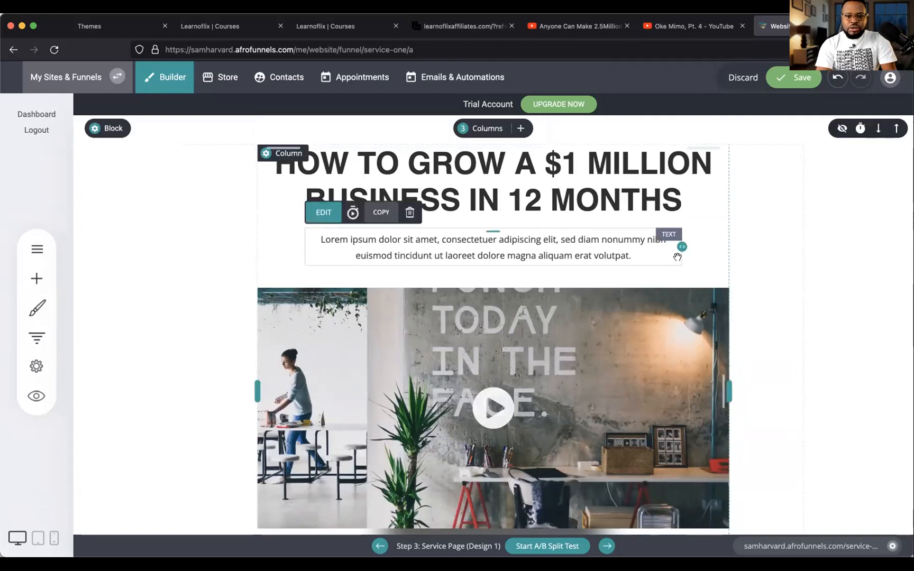
{"action": "left_click", "coordinate": [528, 248]}
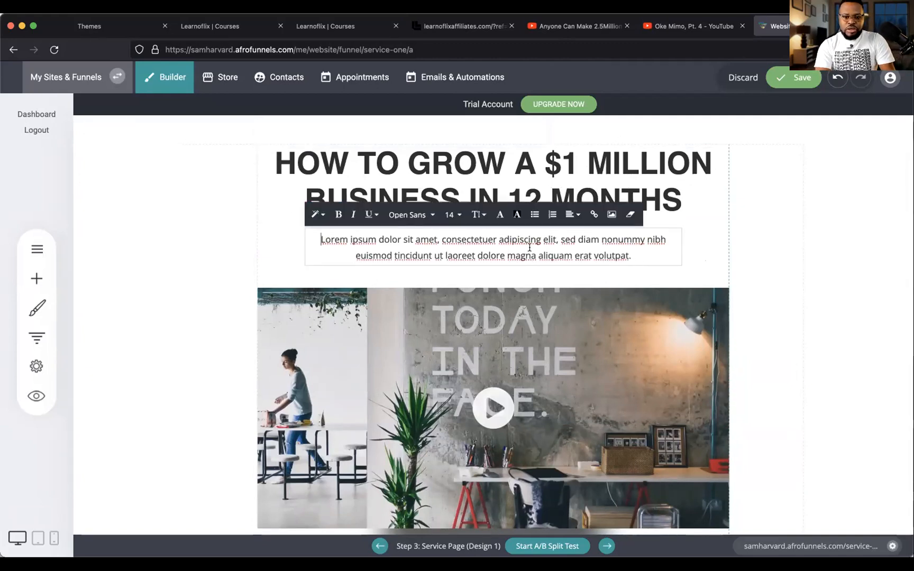
{"action": "triple_click", "coordinate": [582, 255]}
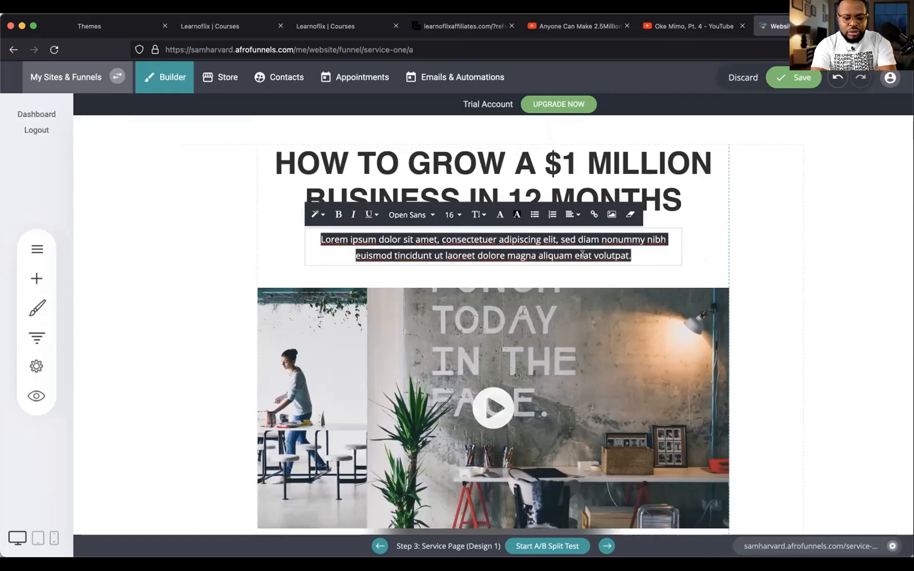
{"action": "type", "text": "CLICK THE"}
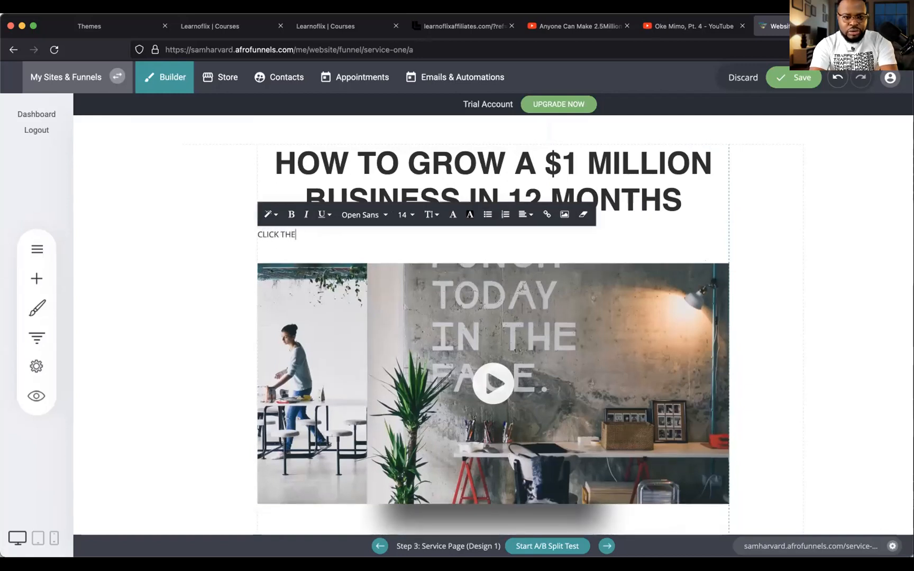
{"action": "type", "text": " PLAY BUTTON BELOW TO"}
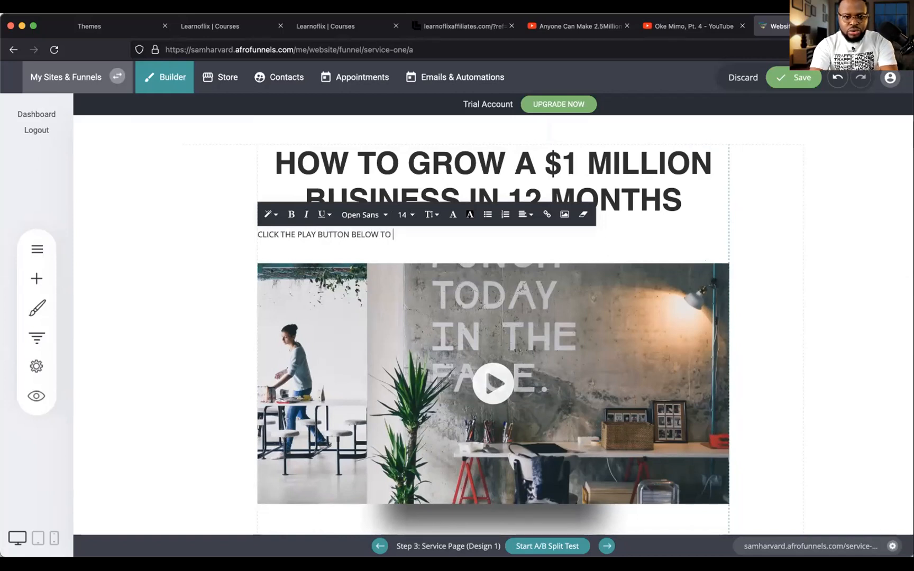
{"action": "type", "text": " WATCH, DONT LEAVE"}
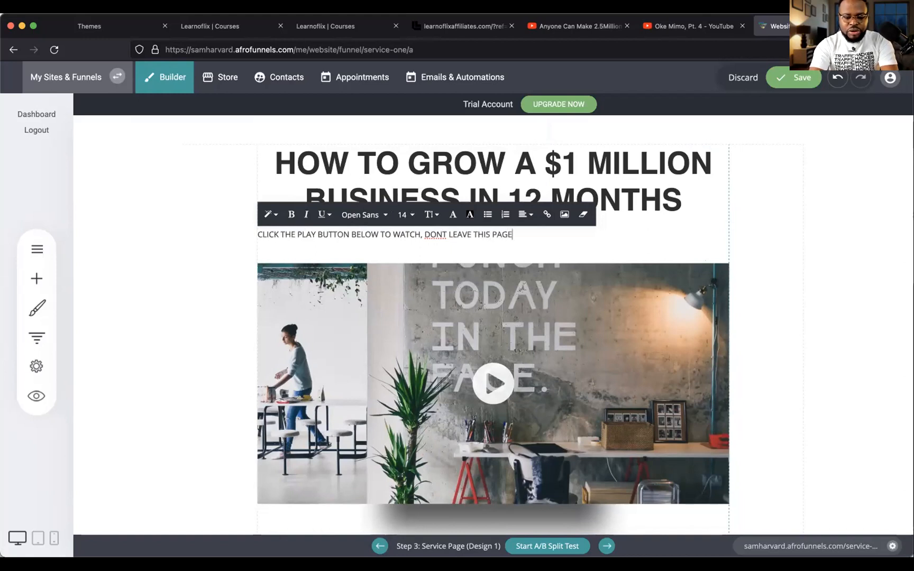
{"action": "type", "text": "THIS PAGE AS YOU WONT FIND THIS VIDEO"}
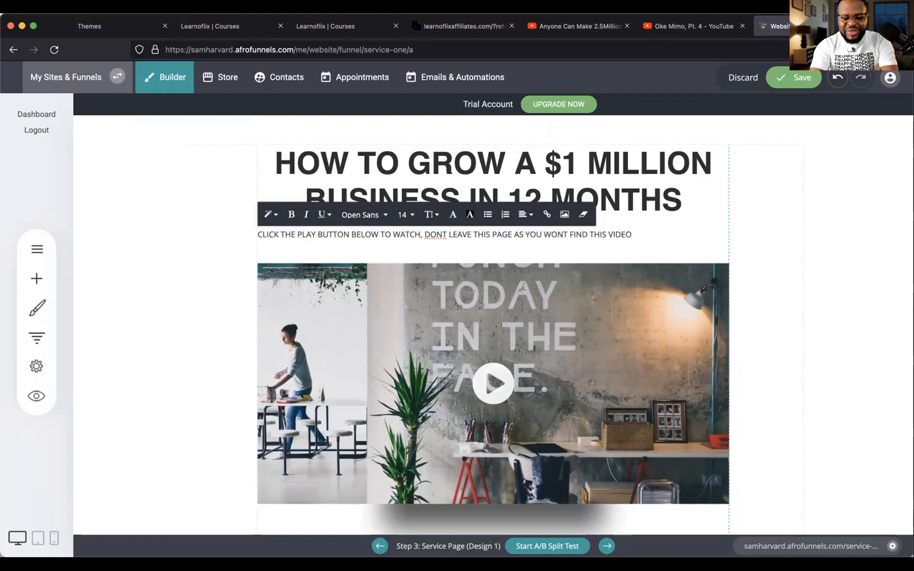
{"action": "type", "text": " AGAIN"}
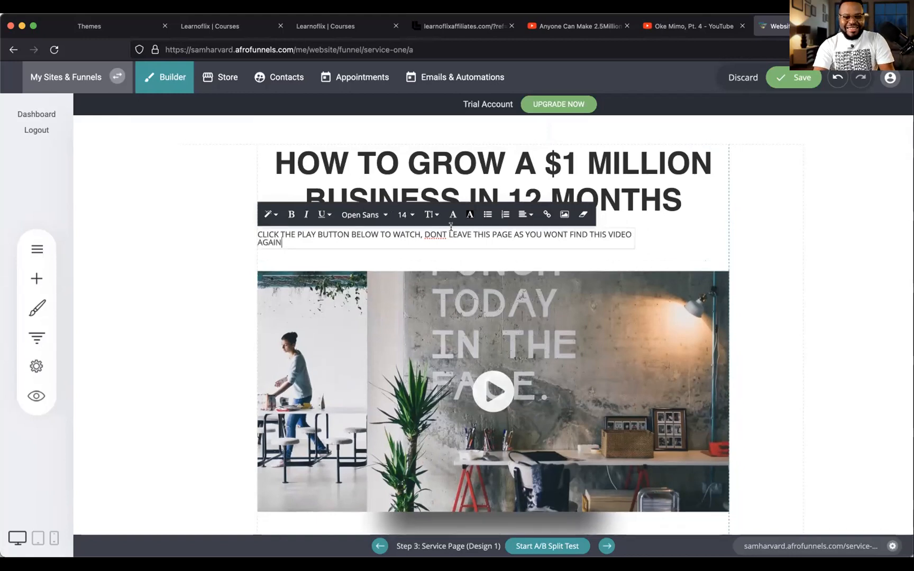
{"action": "left_click", "coordinate": [441, 236]}
{"action": "type", "text": "'"}
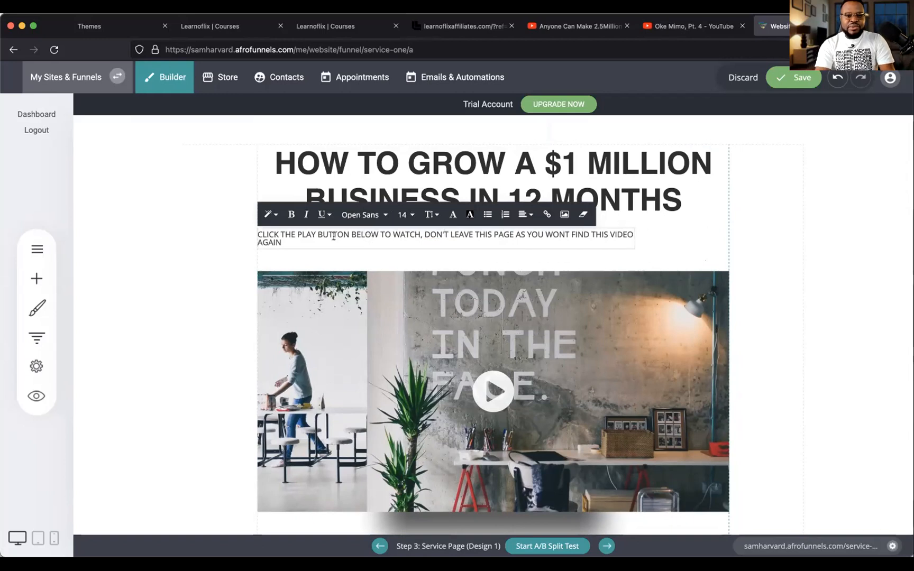
Step: Center and bold the subtitle, trying Helvetica and then Verdana fonts
{"action": "left_click_drag", "start_coordinate": [281, 243], "coordinate": [250, 234]}
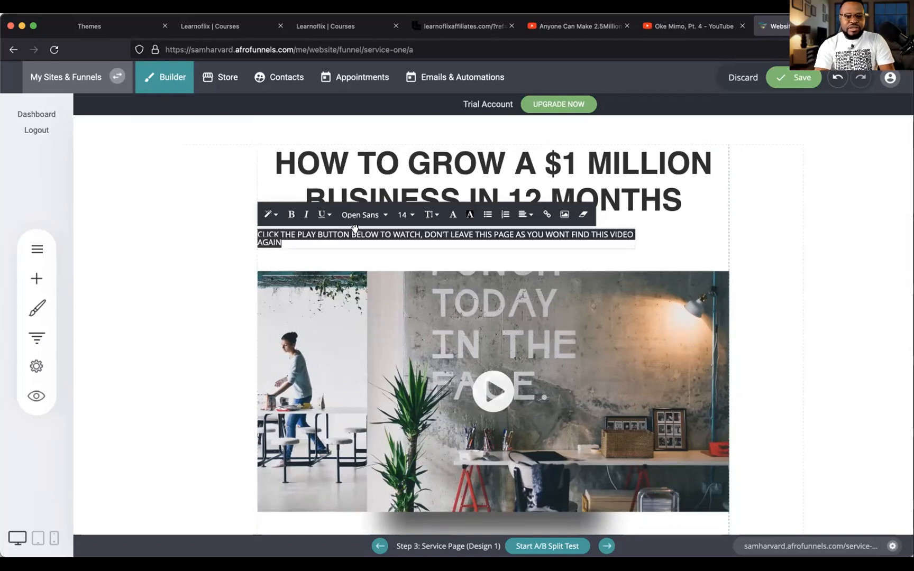
{"action": "left_click", "coordinate": [518, 215]}
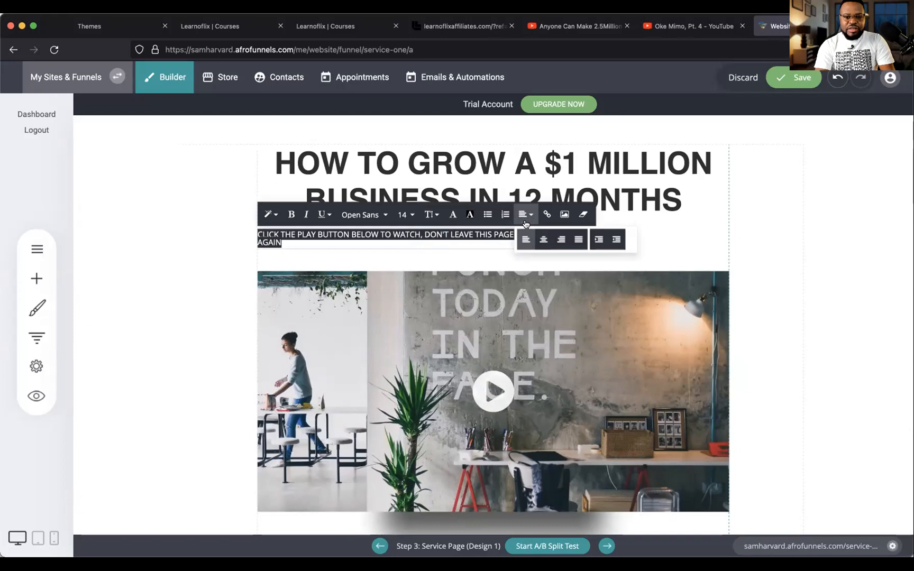
{"action": "left_click", "coordinate": [546, 238]}
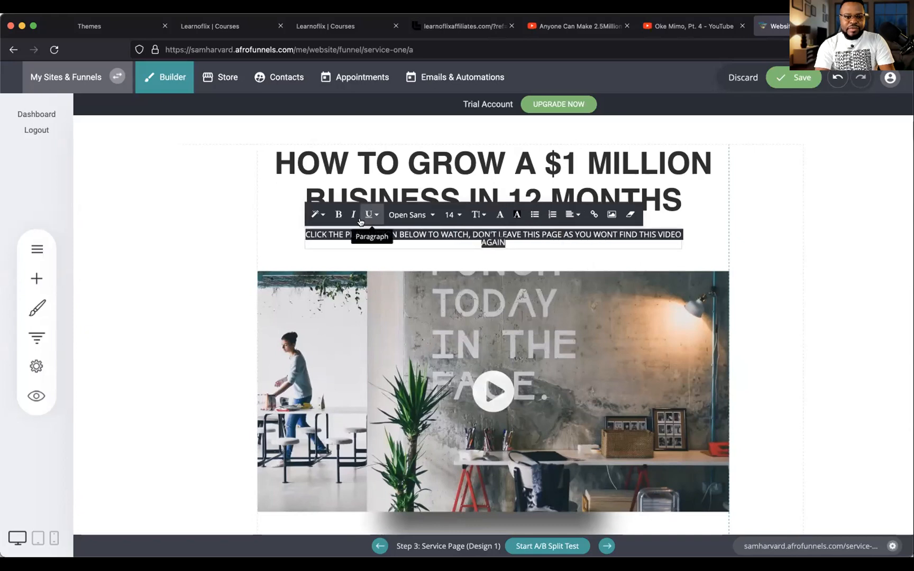
{"action": "left_click", "coordinate": [338, 214]}
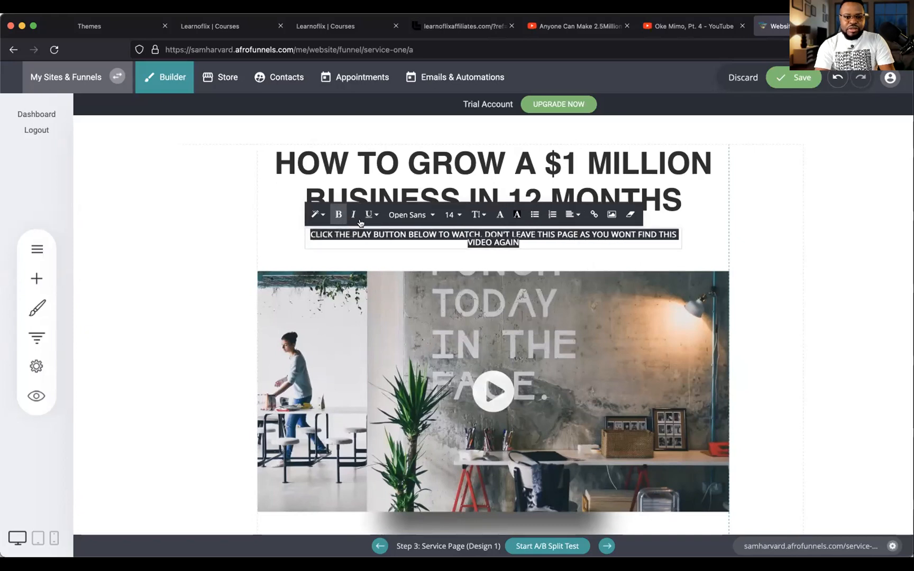
{"action": "left_click", "coordinate": [433, 216]}
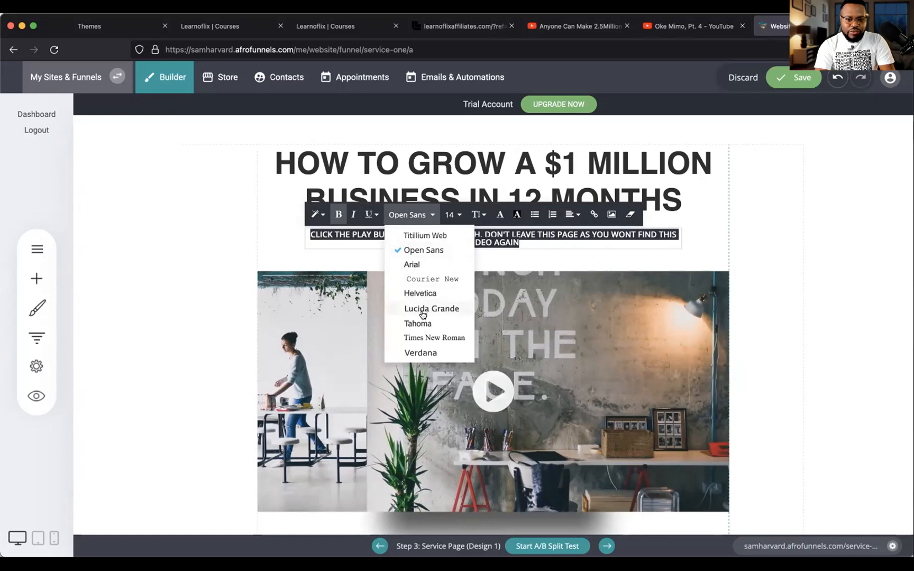
{"action": "left_click", "coordinate": [418, 292]}
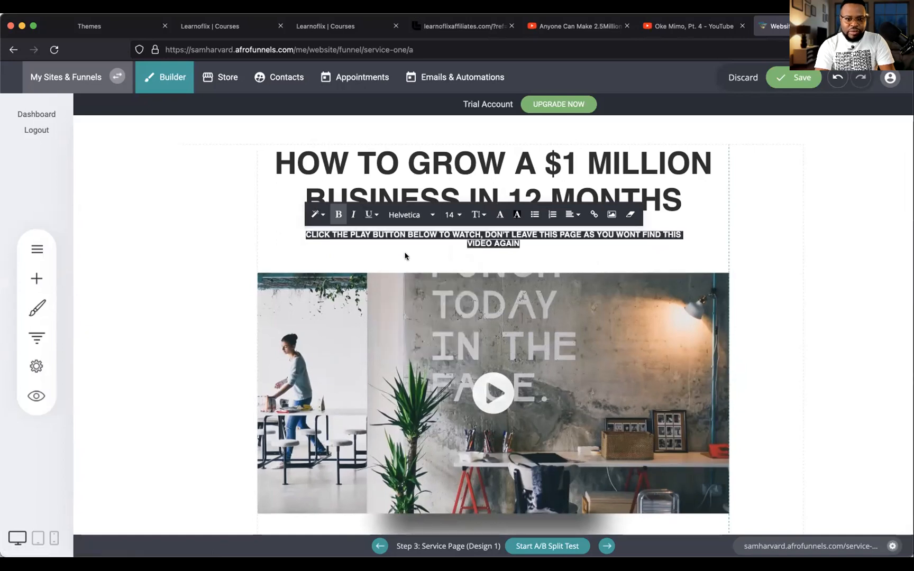
{"action": "left_click", "coordinate": [415, 214]}
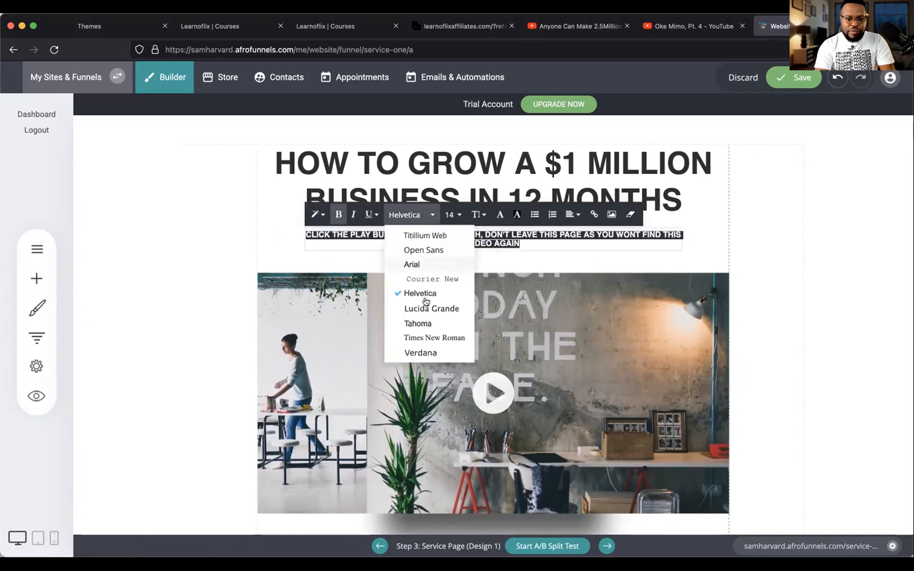
{"action": "left_click", "coordinate": [416, 352]}
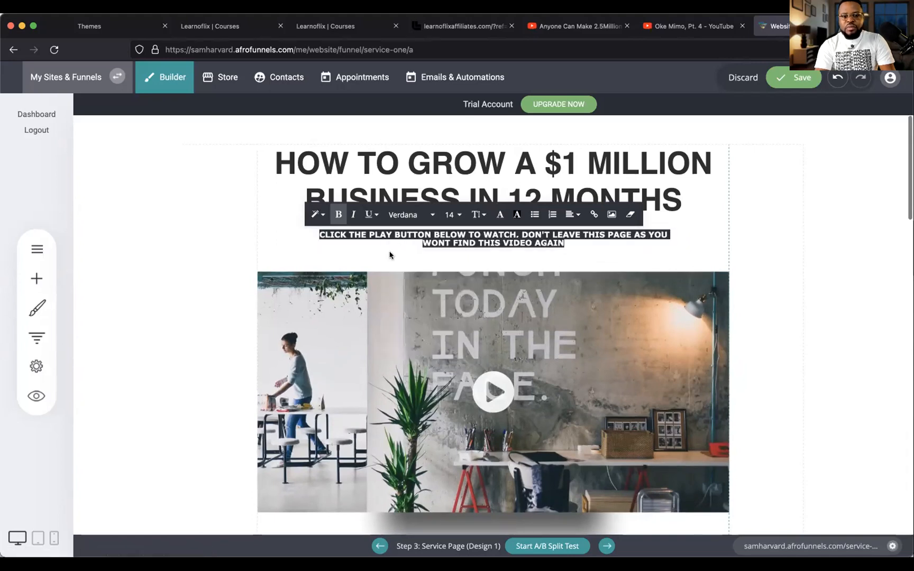
{"action": "left_click", "coordinate": [606, 255]}
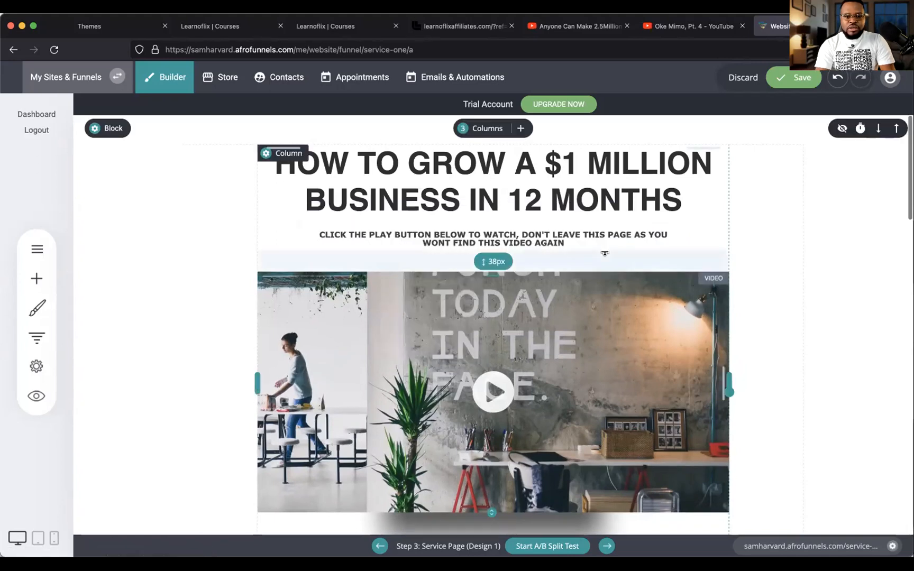
Step: Select all the subtitle text and set it in Tahoma
{"action": "left_click", "coordinate": [501, 237]}
{"action": "left_click", "coordinate": [518, 241]}
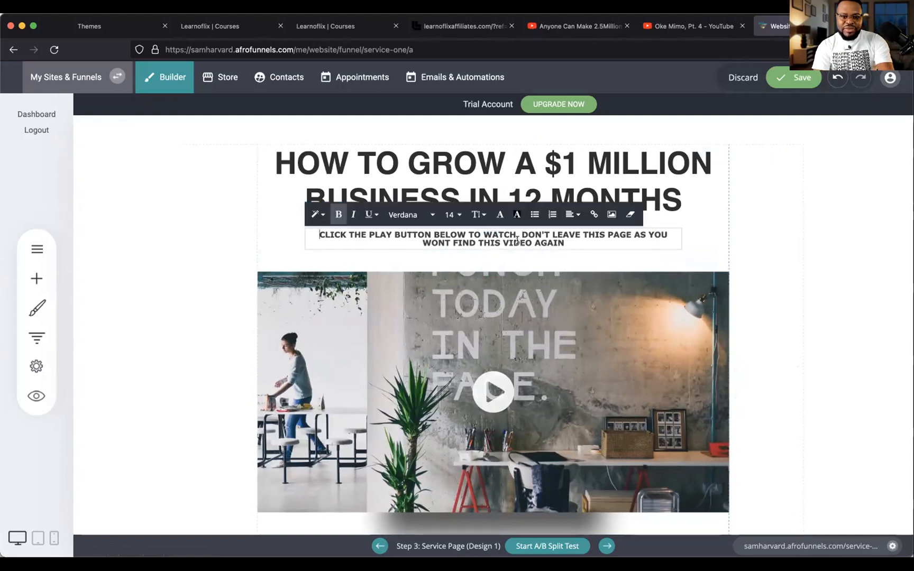
{"action": "key", "text": "super+a"}
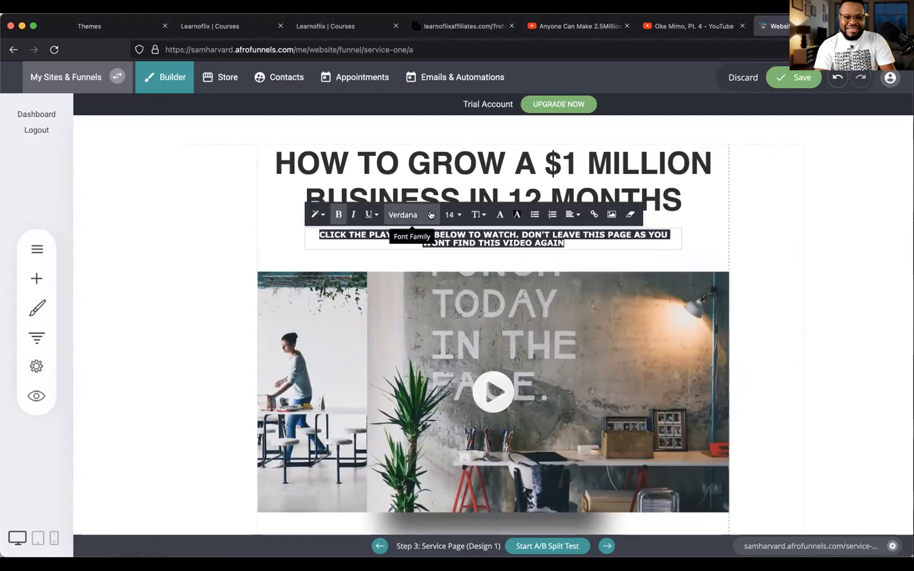
{"action": "left_click", "coordinate": [431, 214]}
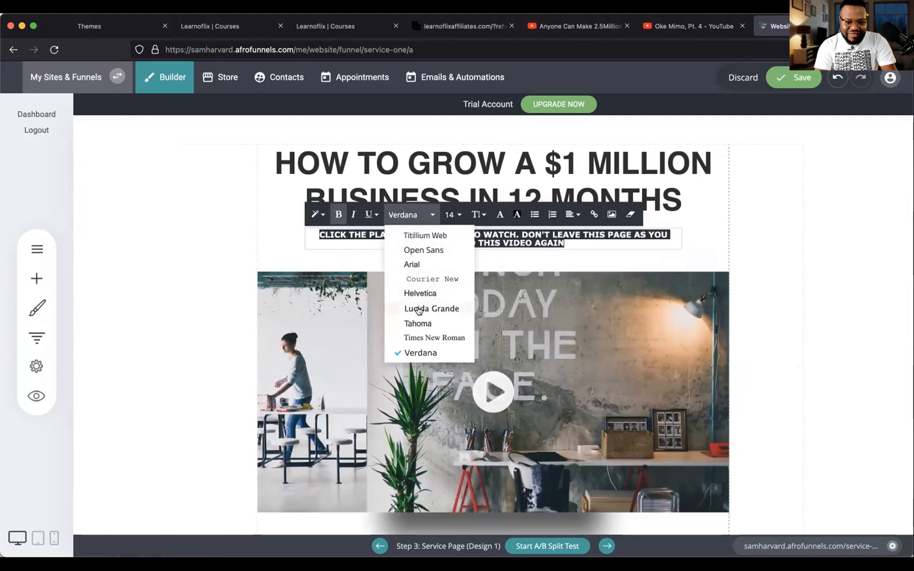
{"action": "left_click", "coordinate": [418, 327]}
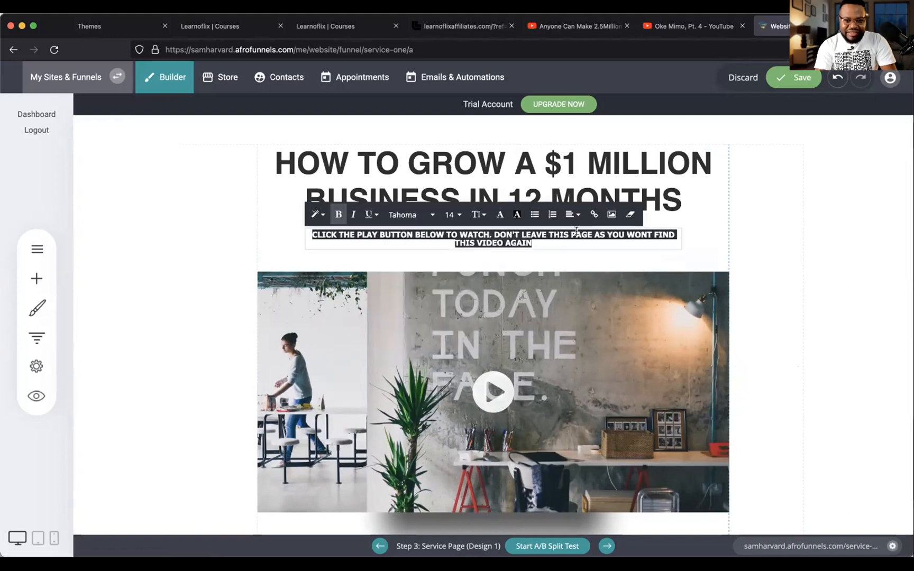
{"action": "left_click", "coordinate": [575, 256]}
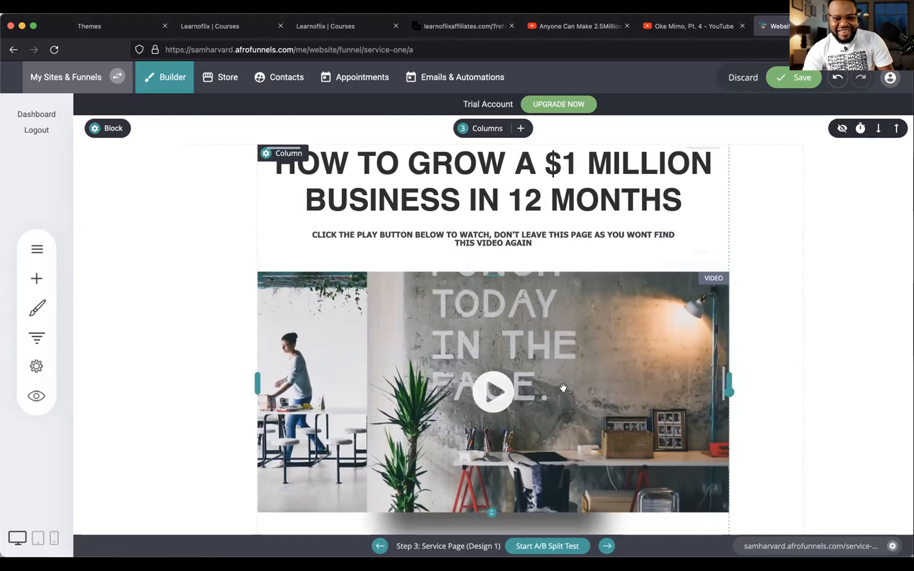
Step: Check the page video's source in Video Settings, then switch to the YouTube video's tab
{"action": "scroll", "coordinate": [563, 388], "scroll_direction": "down", "scroll_amount": 3}
{"action": "mouse_move", "coordinate": [319, 168]}
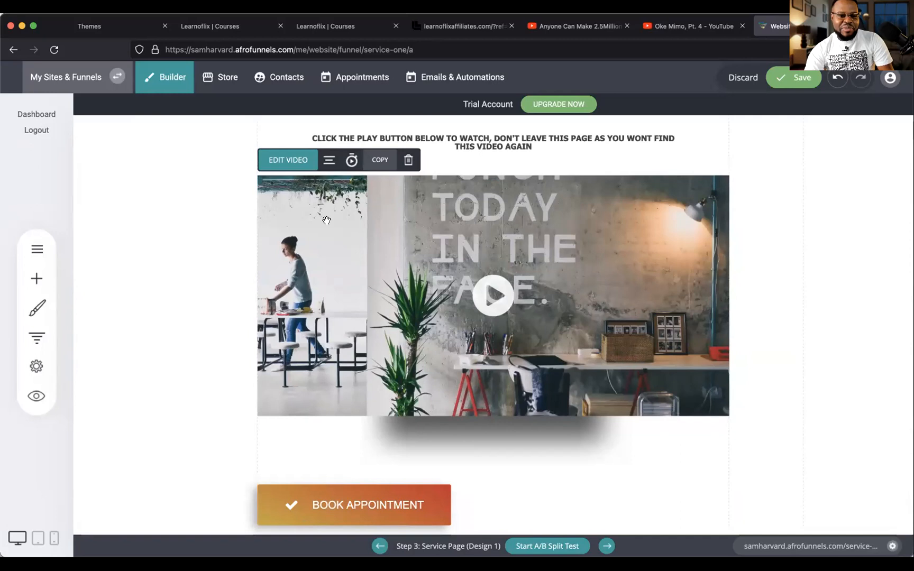
{"action": "left_click", "coordinate": [289, 160]}
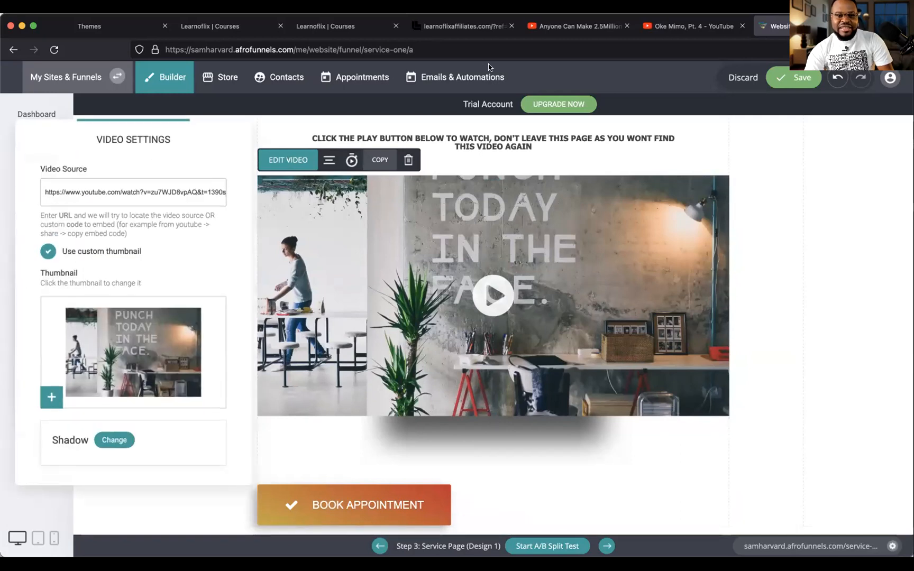
{"action": "left_click", "coordinate": [573, 27]}
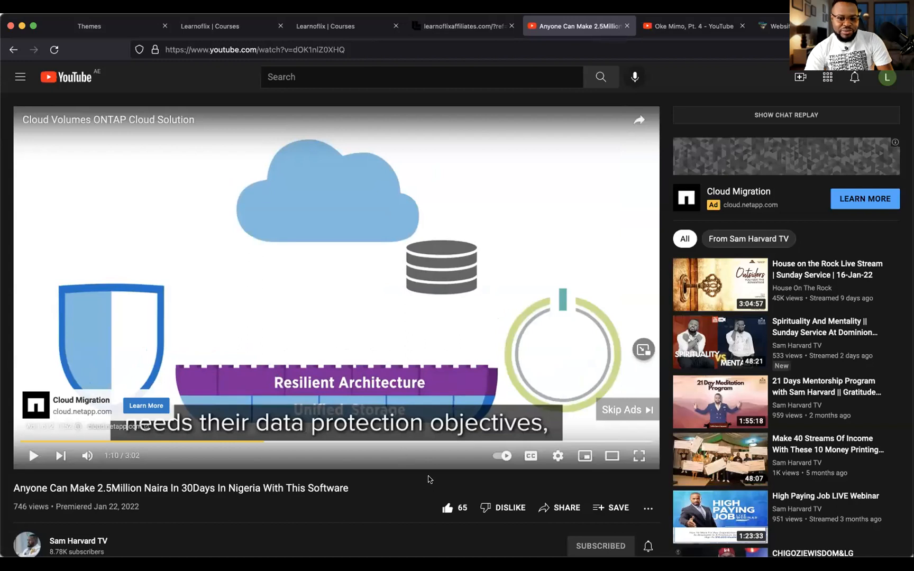
Step: Copy the YouTube video's share link and return to the funnel builder
{"action": "left_click", "coordinate": [558, 508]}
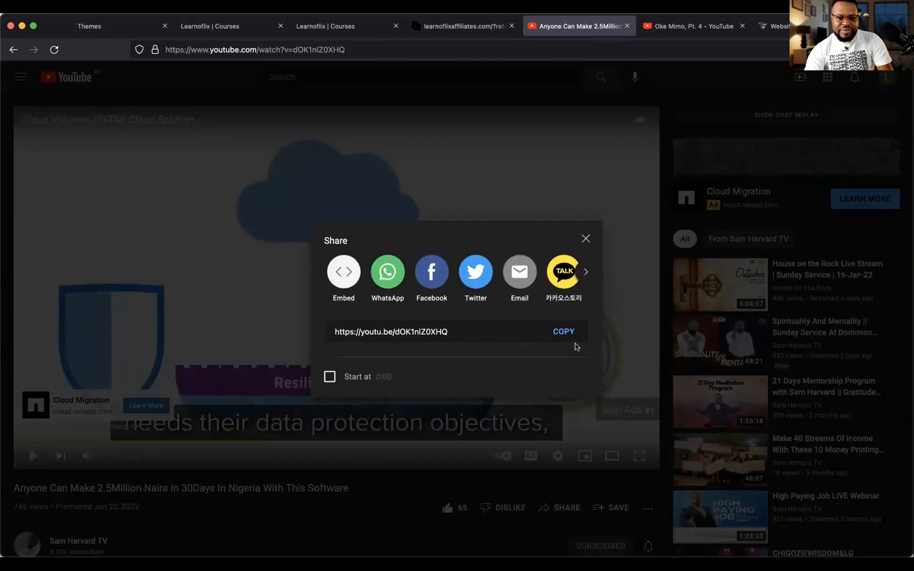
{"action": "left_click", "coordinate": [564, 332]}
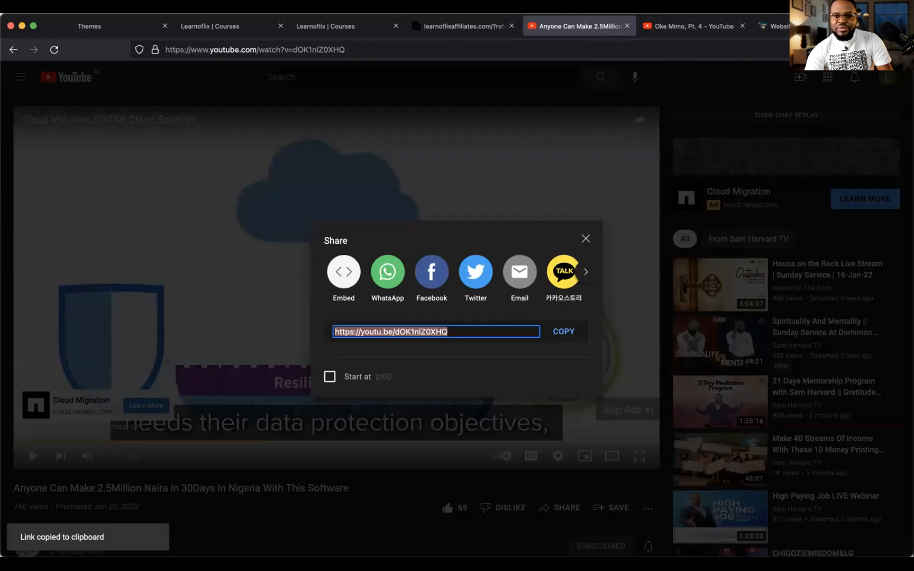
{"action": "left_click", "coordinate": [773, 26]}
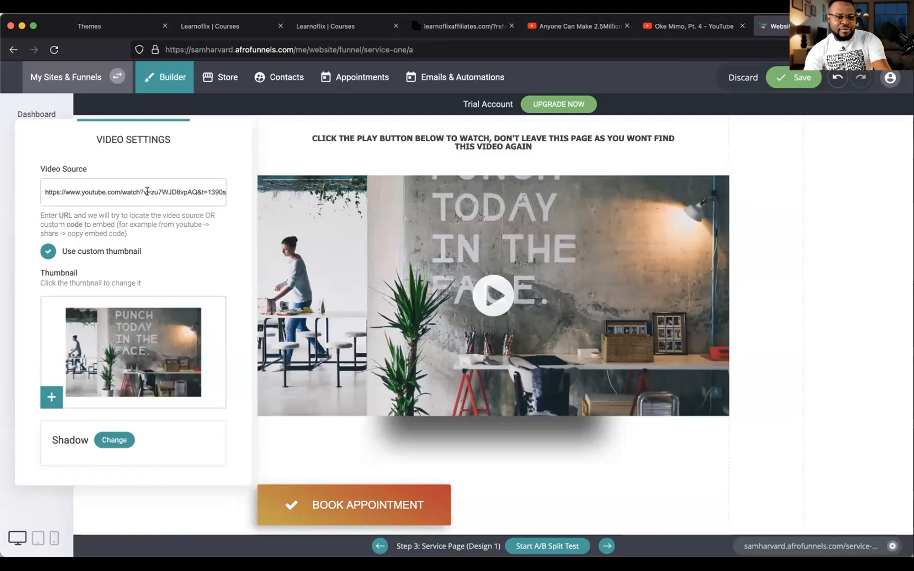
Step: Replace the video source with the copied YouTube link and turn off the custom thumbnail
{"action": "triple_click", "coordinate": [147, 191]}
{"action": "key", "text": "super+v"}
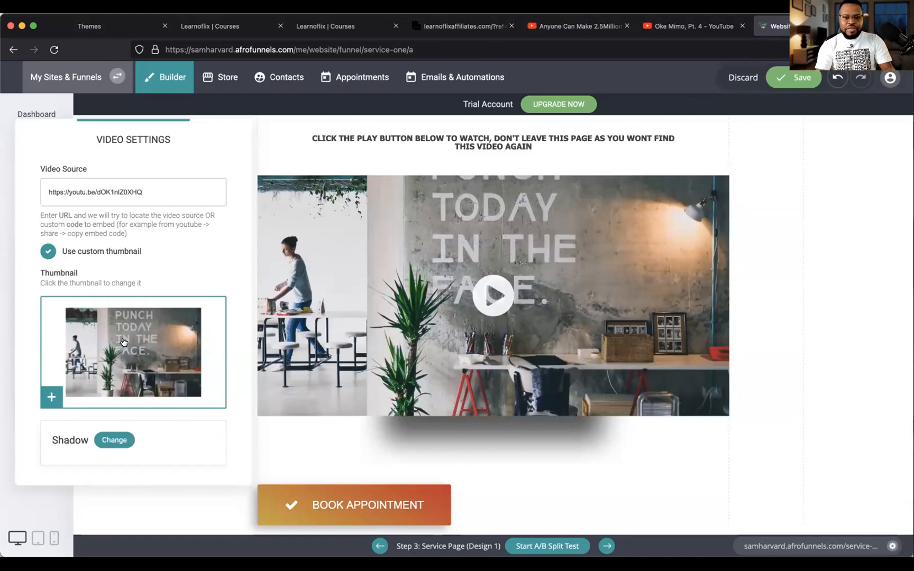
{"action": "left_click", "coordinate": [47, 252]}
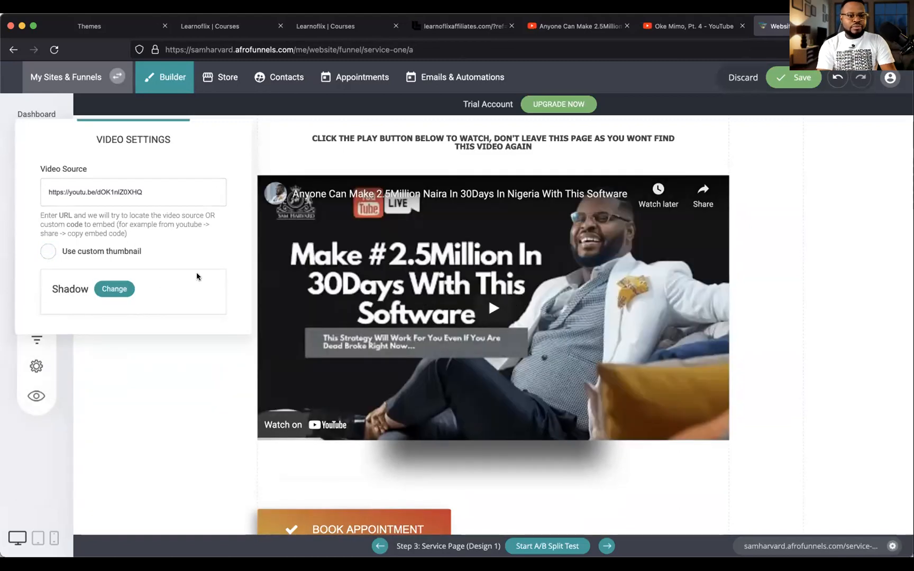
{"action": "left_click", "coordinate": [169, 373]}
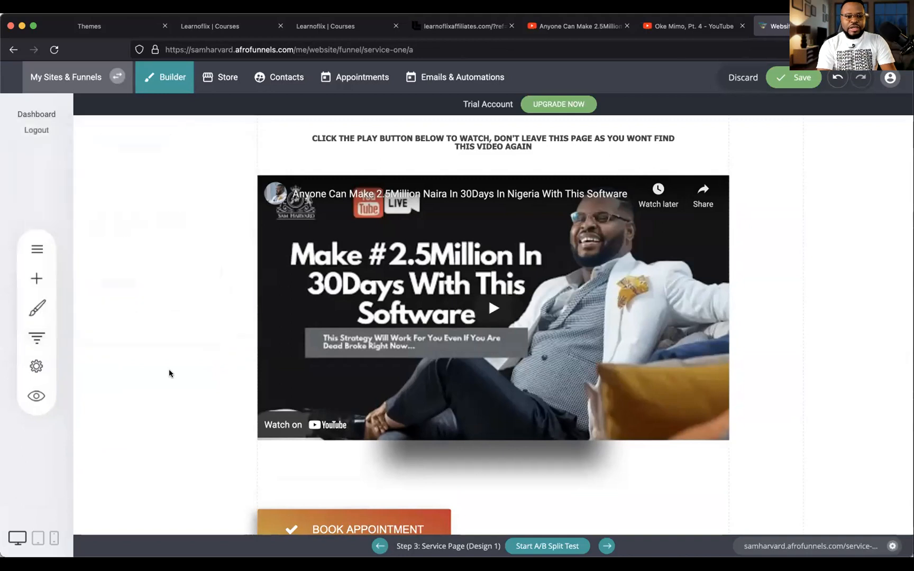
Step: Review the Book Appointment button's styling panel, then bring up its Button Settings
{"action": "scroll", "coordinate": [724, 328], "scroll_direction": "up", "scroll_amount": 2}
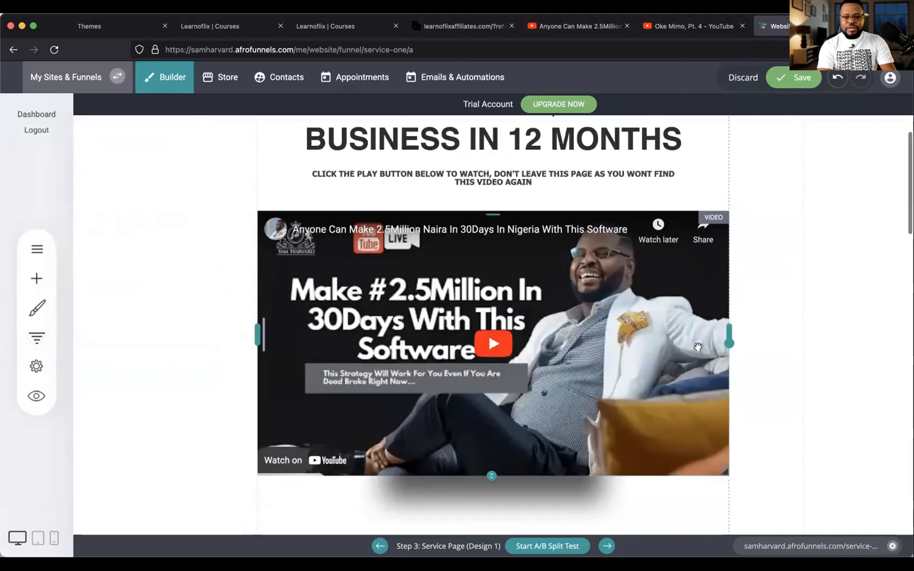
{"action": "scroll", "coordinate": [609, 340], "scroll_direction": "down", "scroll_amount": 4}
{"action": "scroll", "coordinate": [608, 340], "scroll_direction": "down", "scroll_amount": 5}
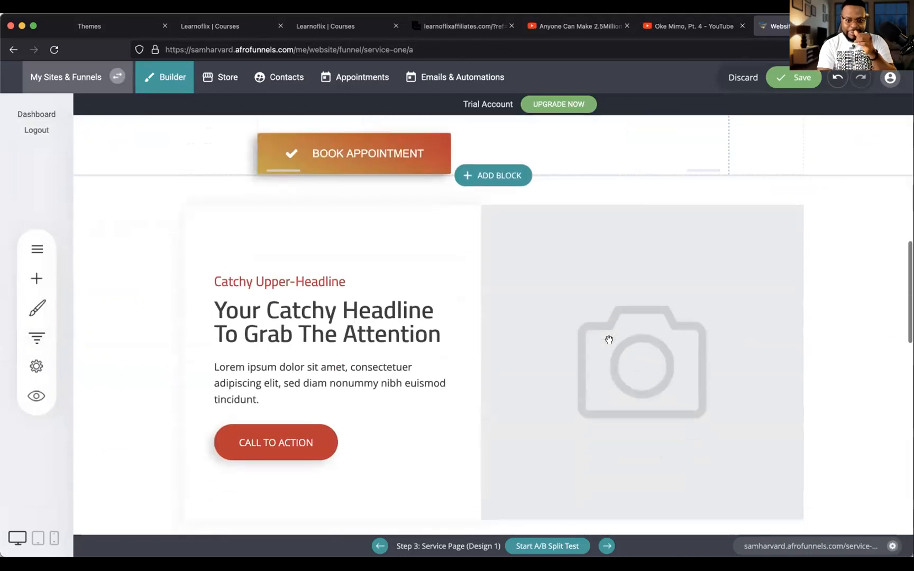
{"action": "scroll", "coordinate": [609, 340], "scroll_direction": "up", "scroll_amount": 5}
{"action": "scroll", "coordinate": [609, 340], "scroll_direction": "down", "scroll_amount": 1}
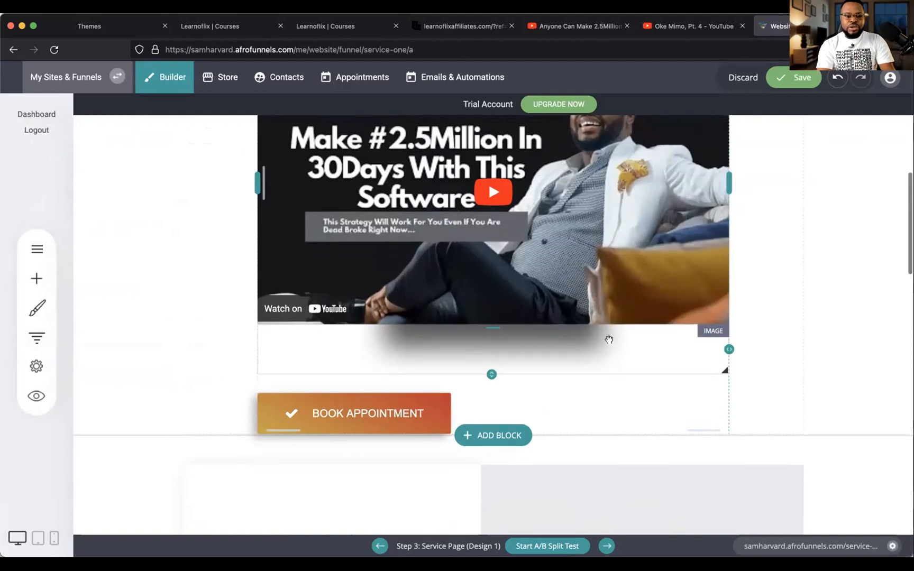
{"action": "left_click", "coordinate": [366, 411]}
{"action": "left_click", "coordinate": [327, 377]}
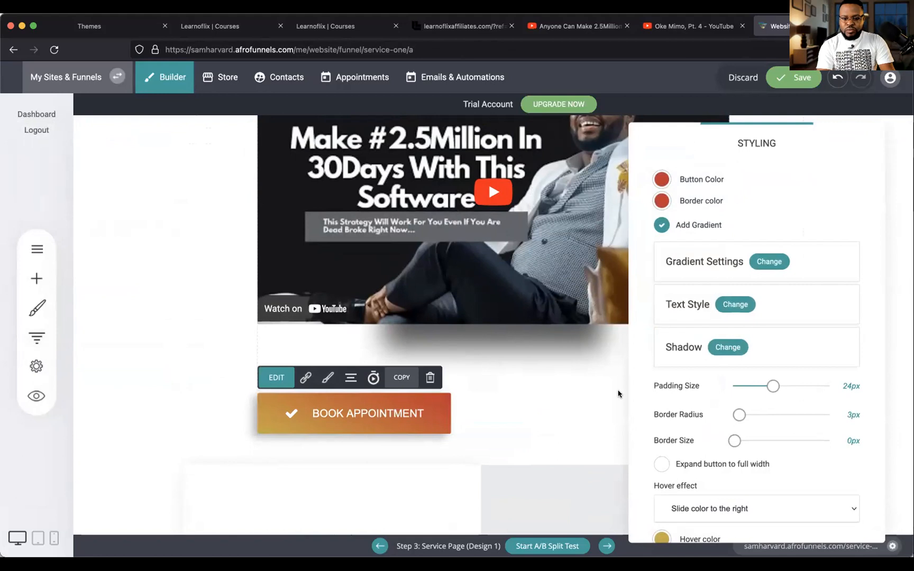
{"action": "left_click_drag", "start_coordinate": [714, 134], "coordinate": [558, 119]}
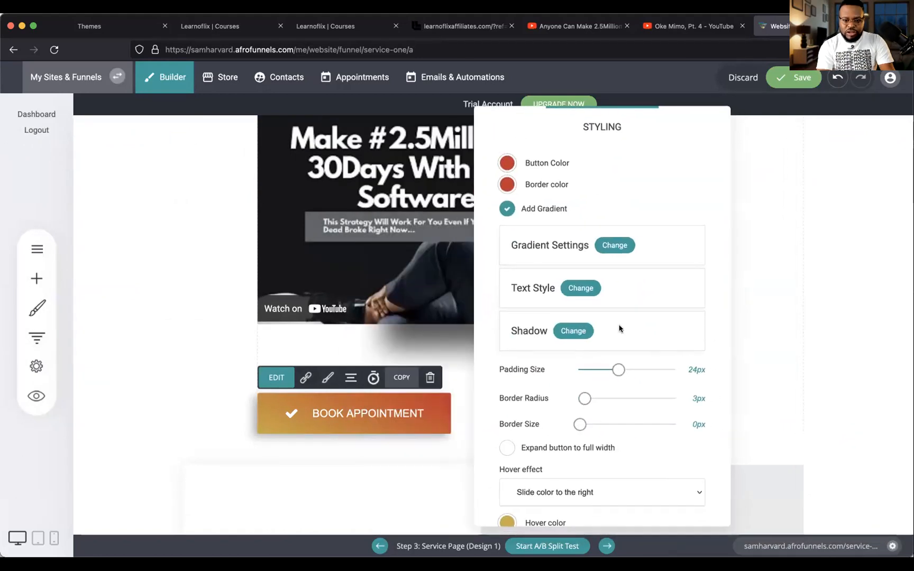
{"action": "scroll", "coordinate": [640, 482], "scroll_direction": "down", "scroll_amount": 1}
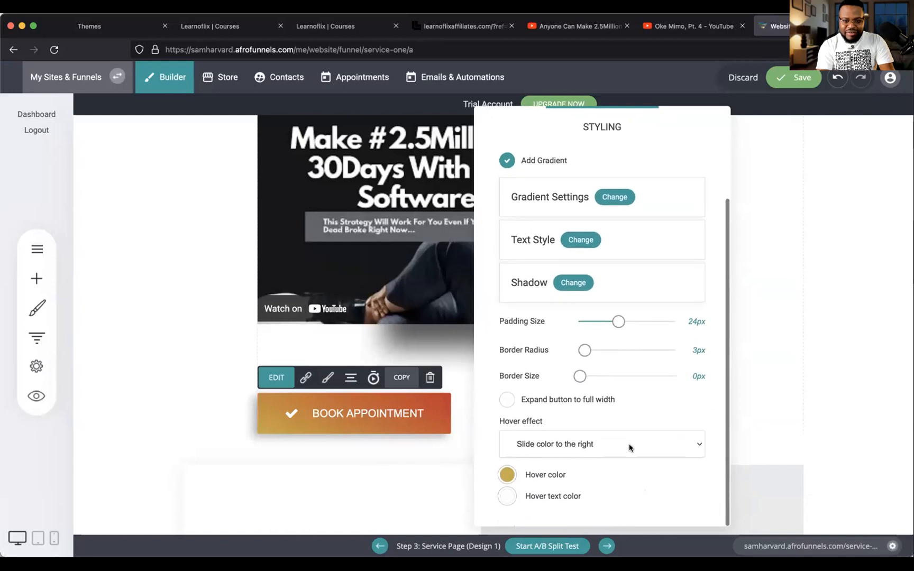
{"action": "scroll", "coordinate": [627, 406], "scroll_direction": "up", "scroll_amount": 1}
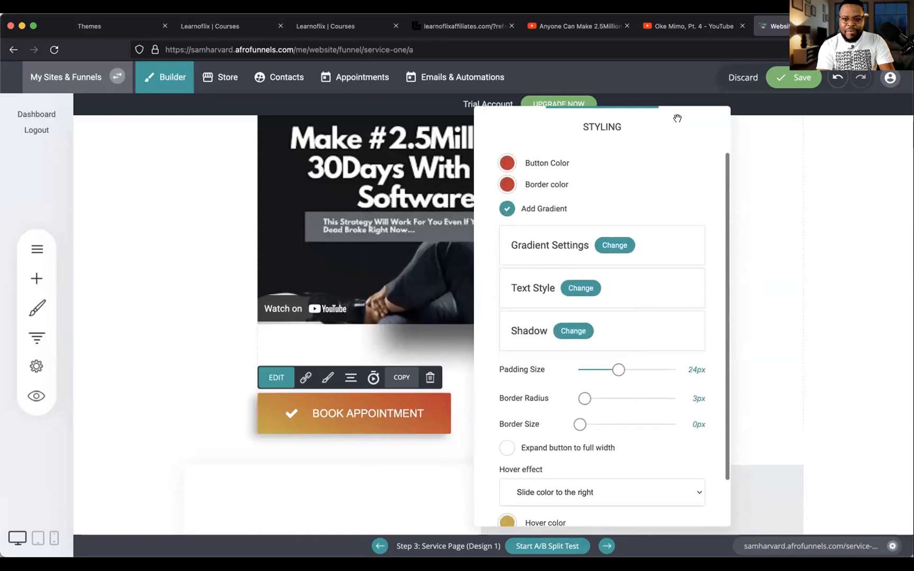
{"action": "left_click", "coordinate": [786, 225]}
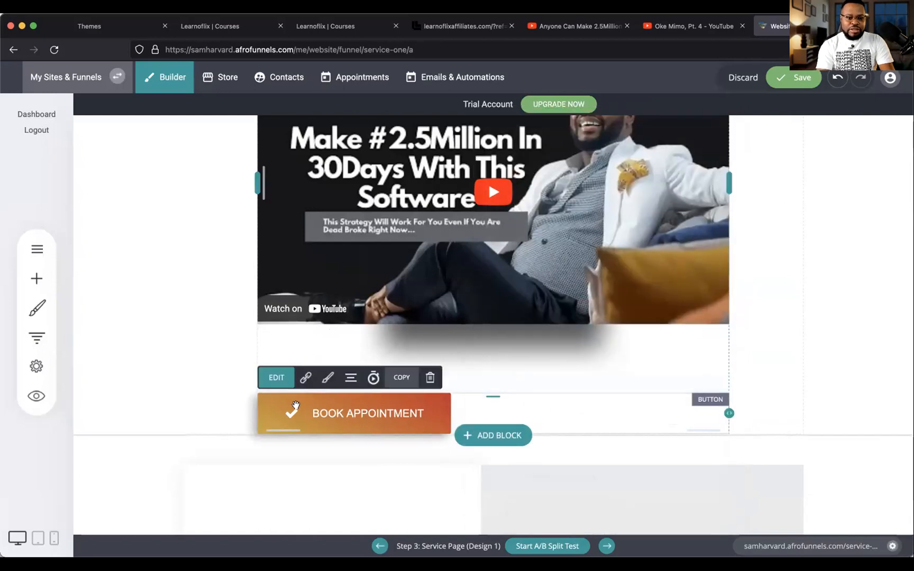
{"action": "left_click", "coordinate": [276, 378]}
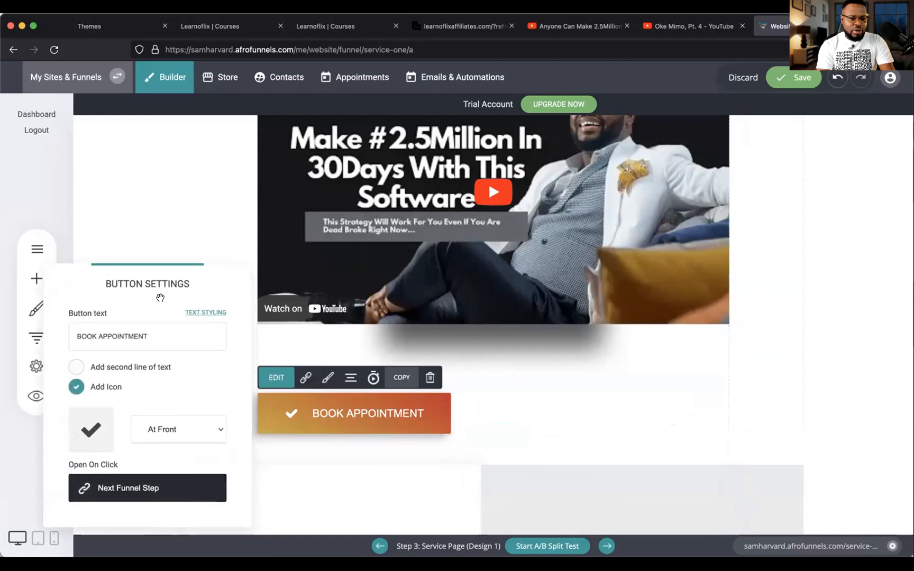
{"action": "left_click_drag", "start_coordinate": [159, 276], "coordinate": [166, 163]}
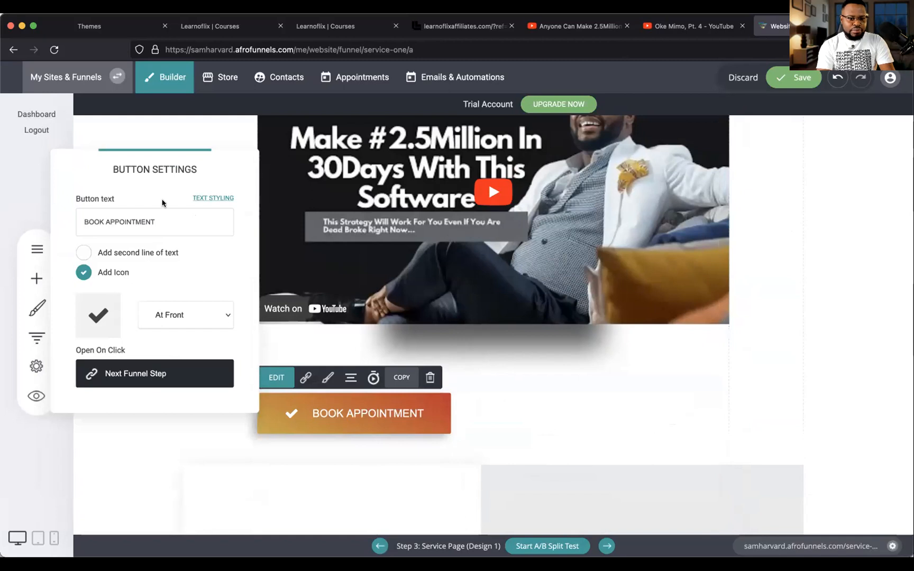
{"action": "left_click_drag", "start_coordinate": [166, 221], "coordinate": [87, 221]}
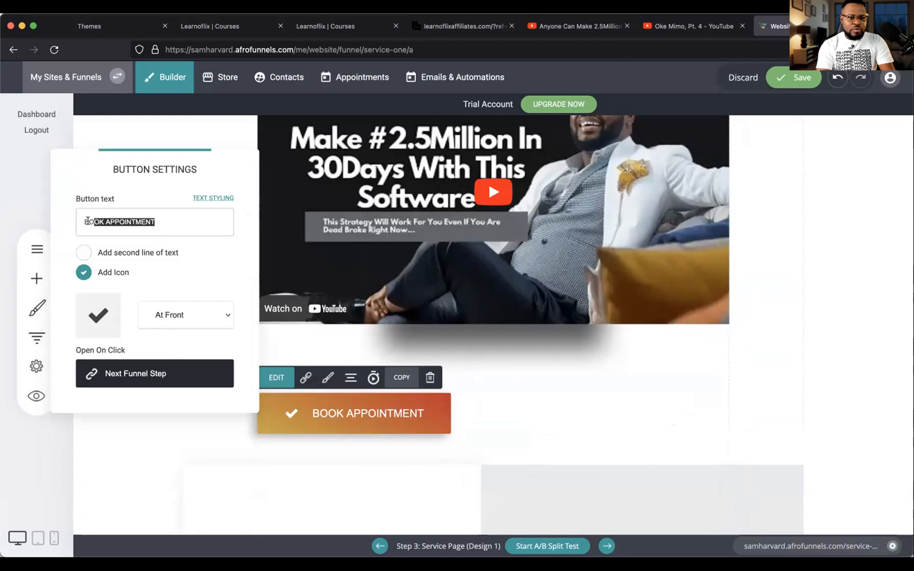
{"action": "left_click", "coordinate": [104, 222]}
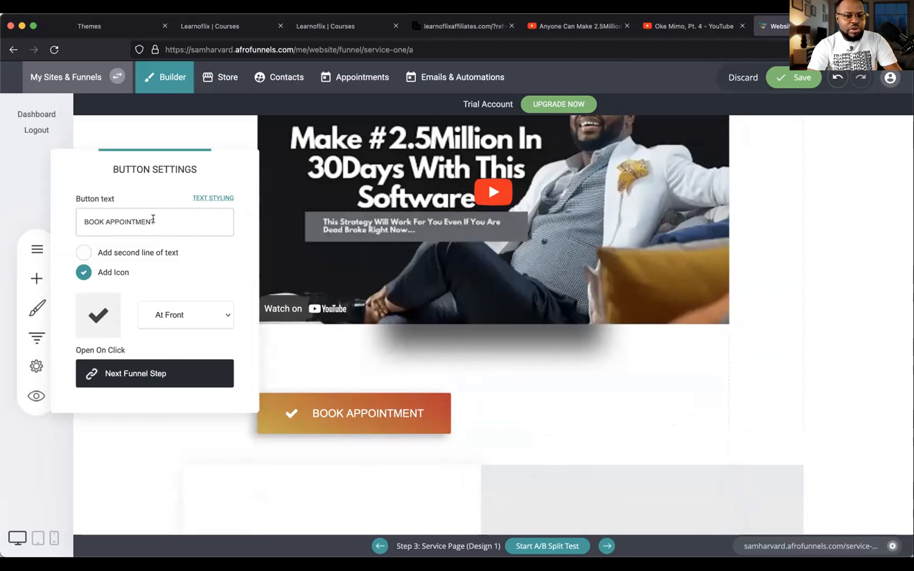
{"action": "left_click_drag", "start_coordinate": [143, 218], "coordinate": [108, 220]}
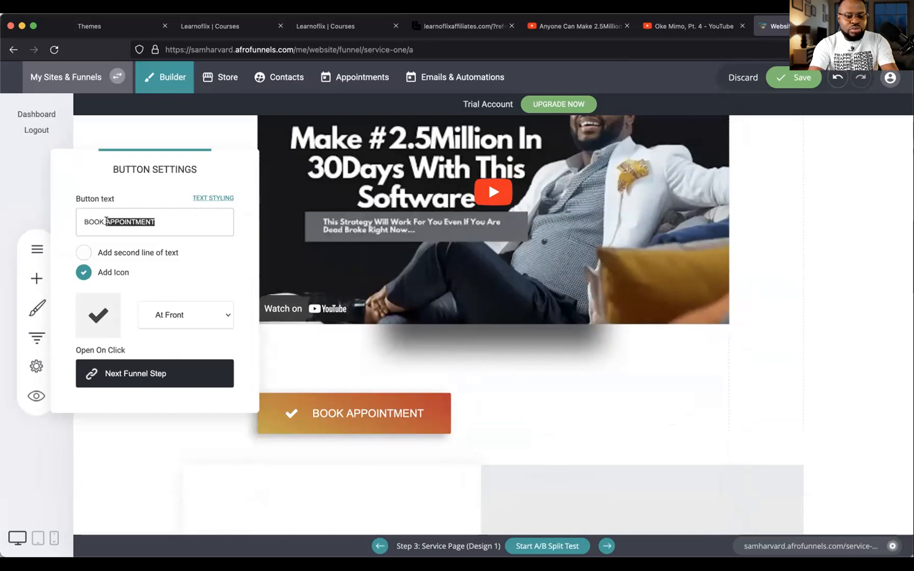
{"action": "type", "text": "A S"}
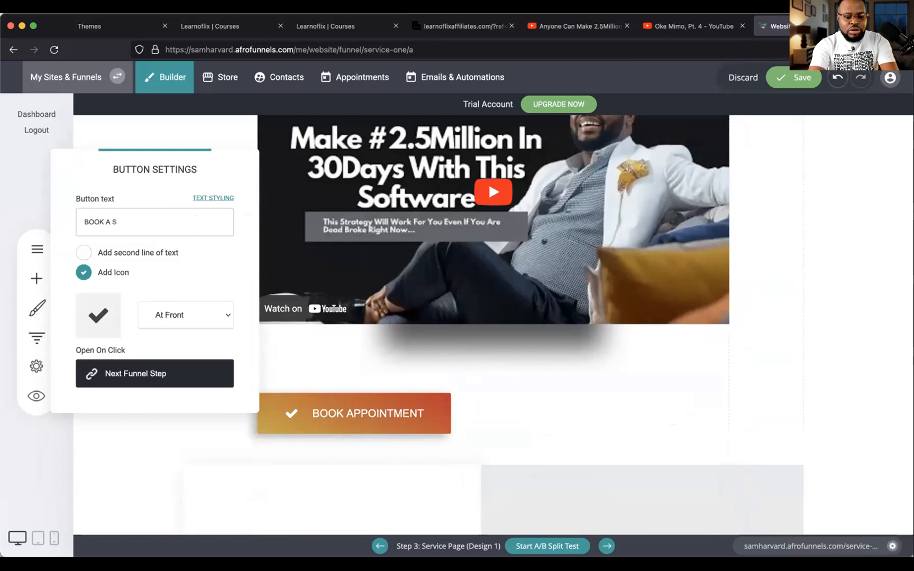
{"action": "type", "text": "TRATEGY SESSION"}
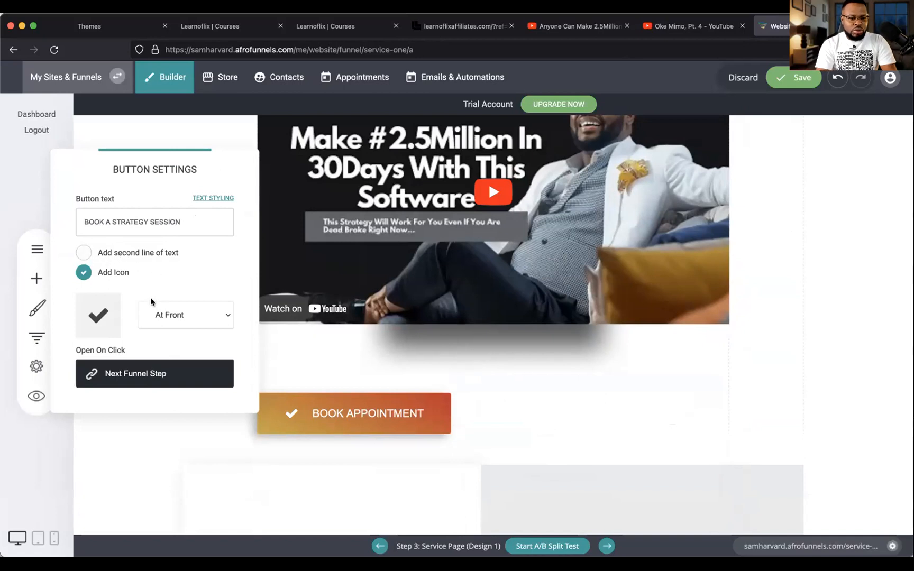
{"action": "left_click", "coordinate": [98, 317]}
{"action": "left_click", "coordinate": [91, 297]}
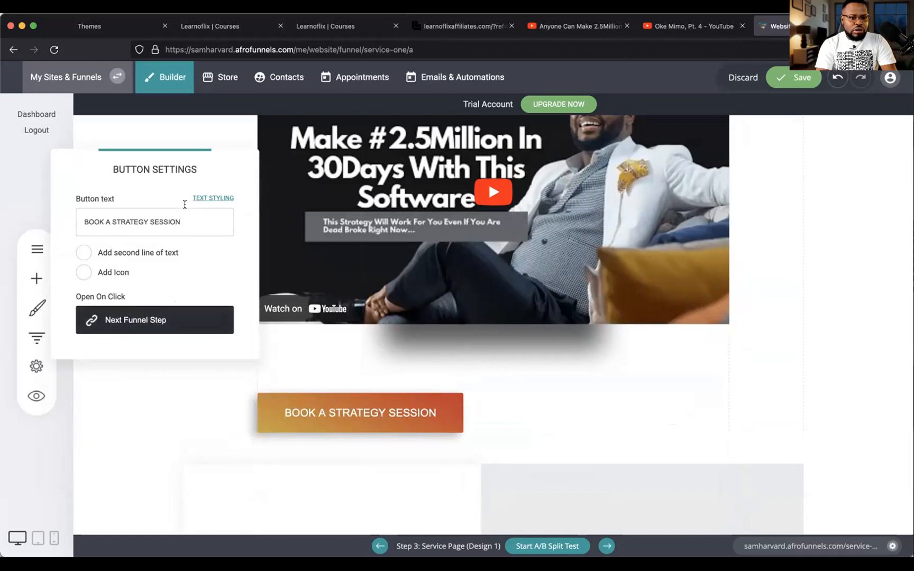
{"action": "left_click", "coordinate": [394, 356]}
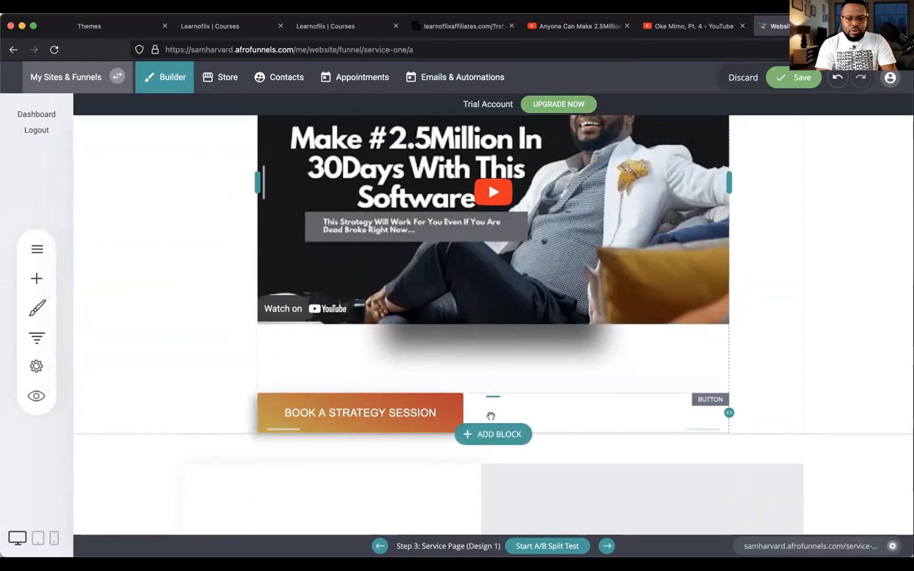
{"action": "left_click", "coordinate": [430, 413]}
{"action": "left_click", "coordinate": [350, 379]}
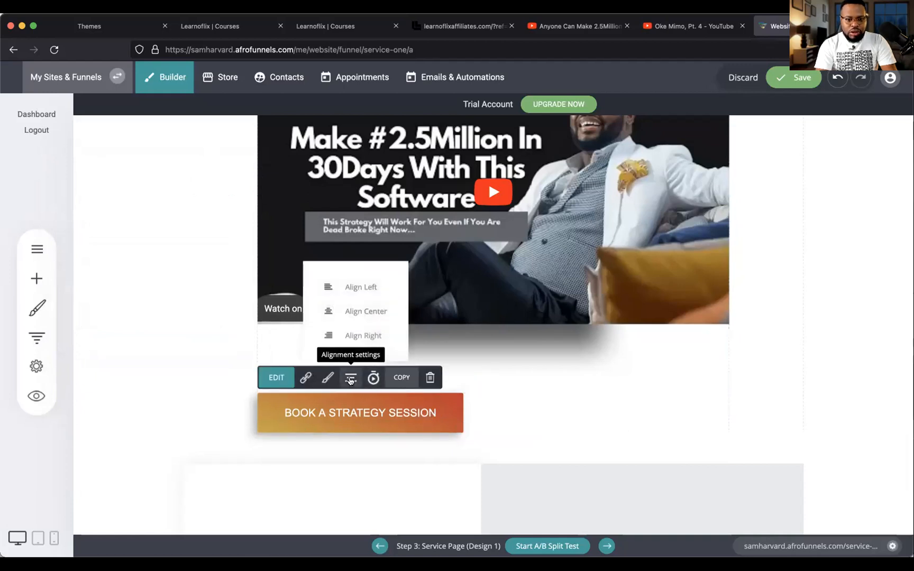
{"action": "left_click", "coordinate": [347, 315]}
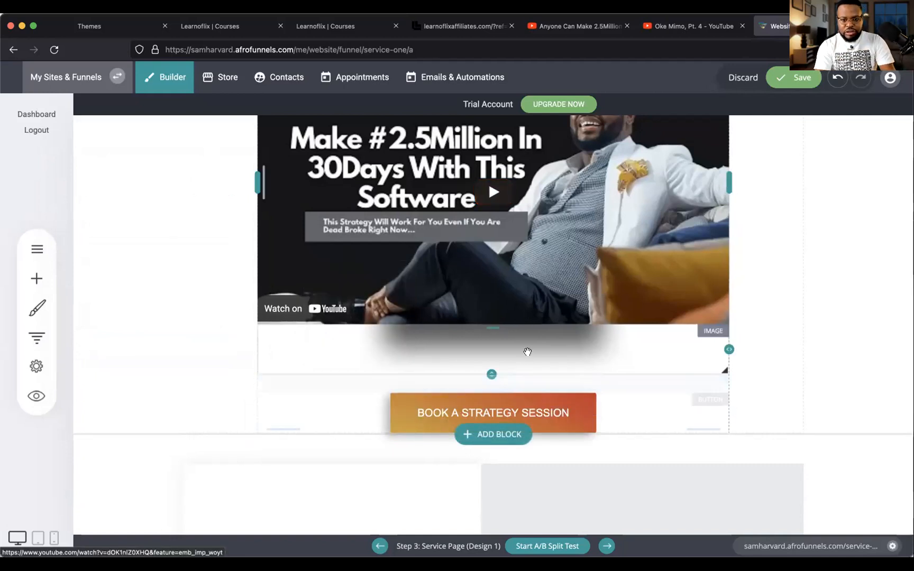
{"action": "mouse_move", "coordinate": [489, 372]}
{"action": "left_mouse_down"}
{"action": "mouse_move", "coordinate": [490, 359]}
{"action": "mouse_move", "coordinate": [489, 372]}
{"action": "left_mouse_up"}
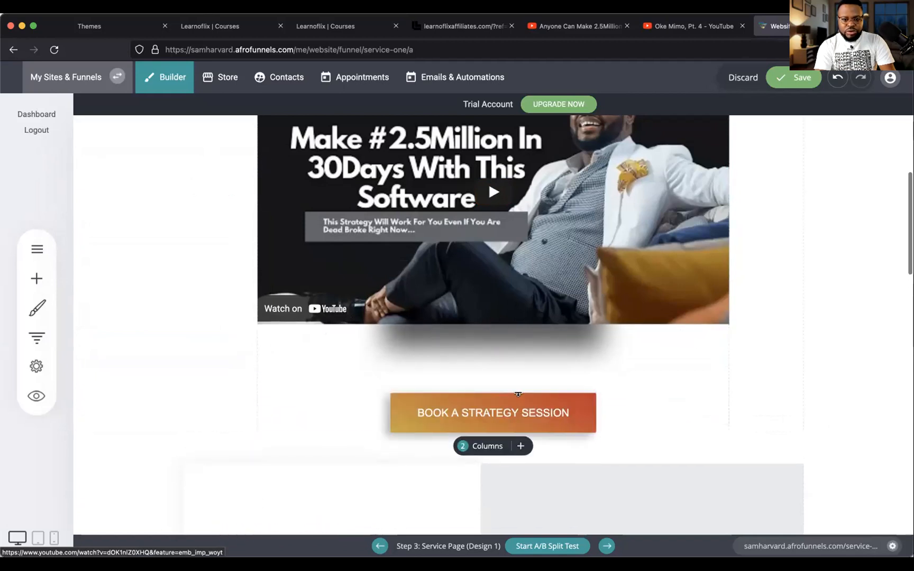
{"action": "left_click_drag", "start_coordinate": [492, 394], "coordinate": [493, 384]}
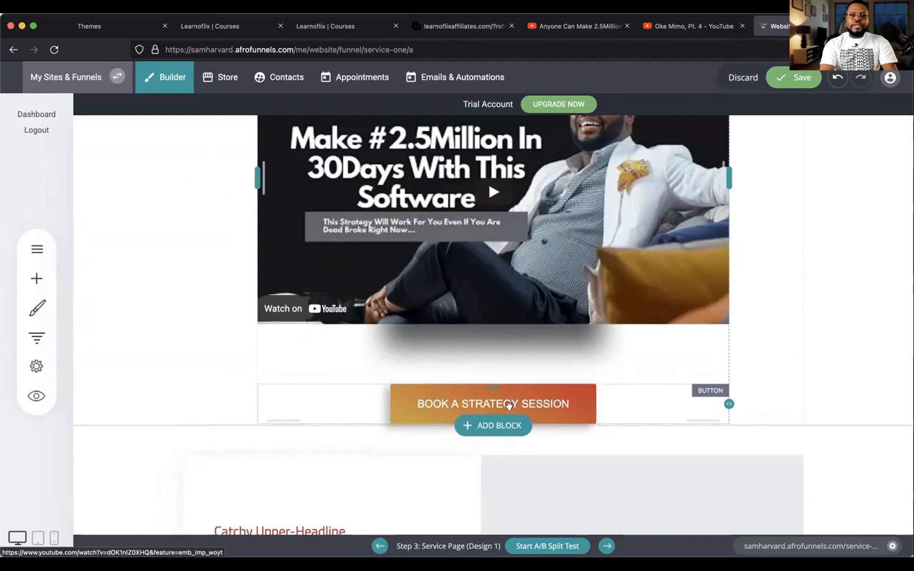
{"action": "scroll", "coordinate": [493, 200], "scroll_direction": "up", "scroll_amount": 3}
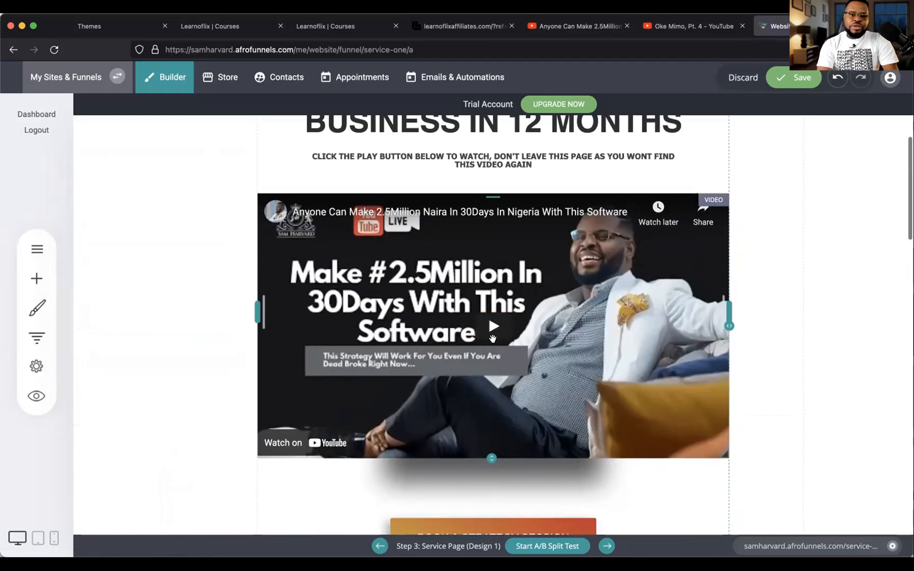
{"action": "scroll", "coordinate": [492, 337], "scroll_direction": "down", "scroll_amount": 3}
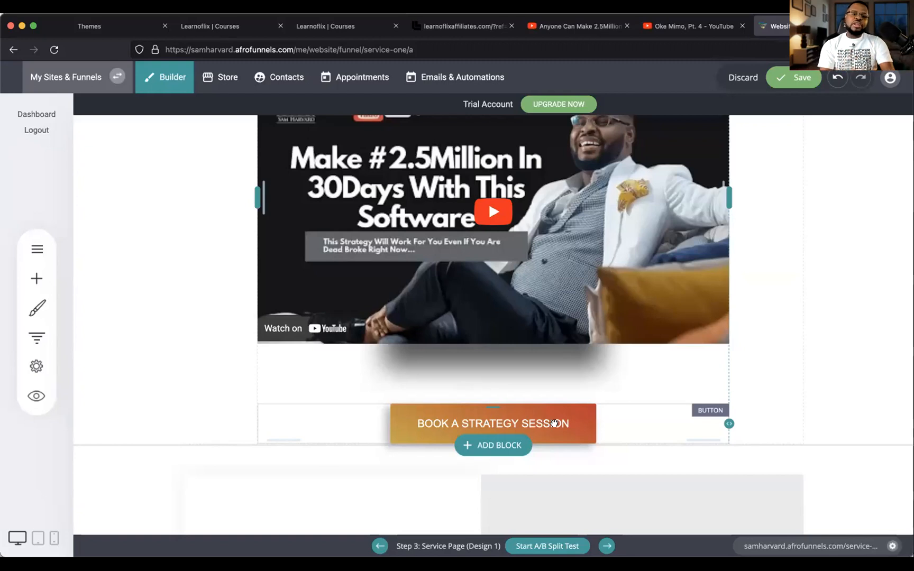
Step: Give the BOOK A STRATEGY SESSION button a 10-second element delay before it appears
{"action": "left_click", "coordinate": [554, 423]}
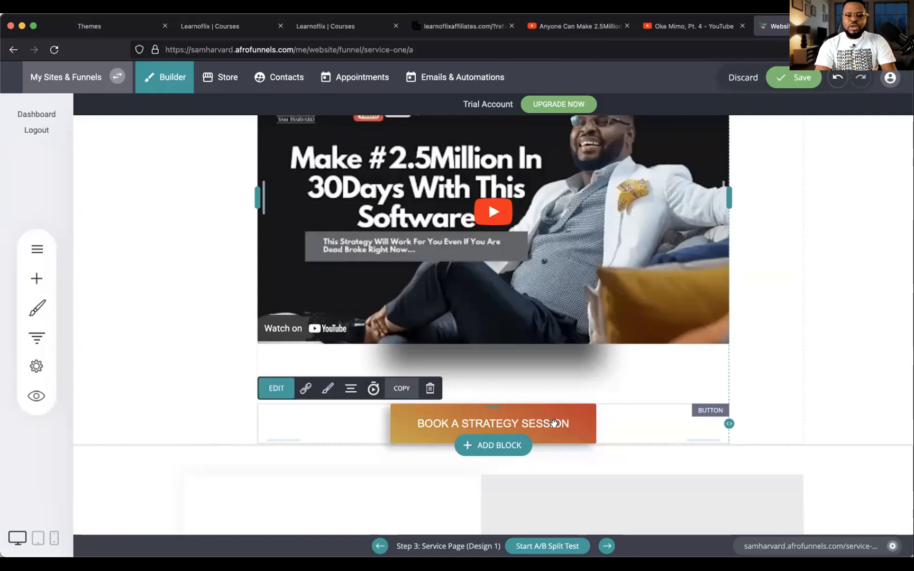
{"action": "left_click", "coordinate": [373, 388]}
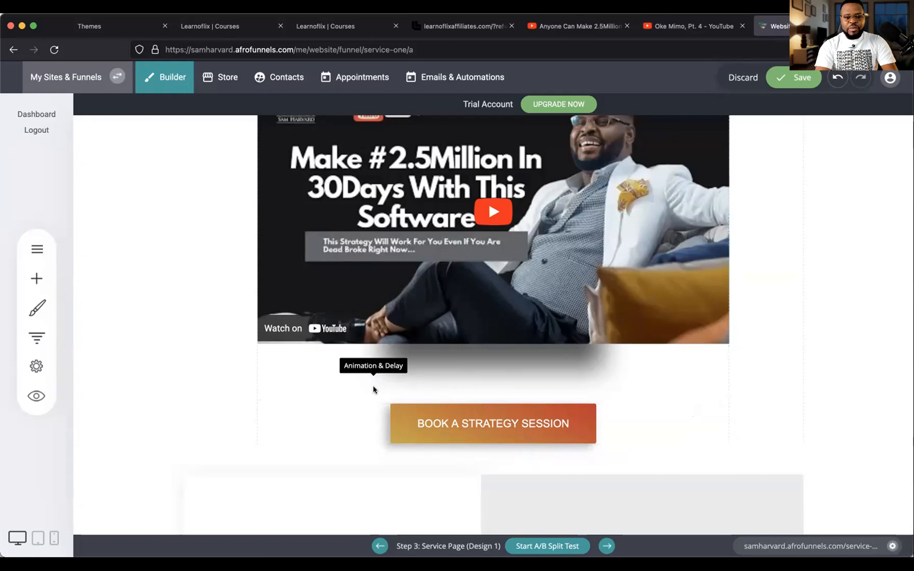
{"action": "left_click", "coordinate": [169, 339]}
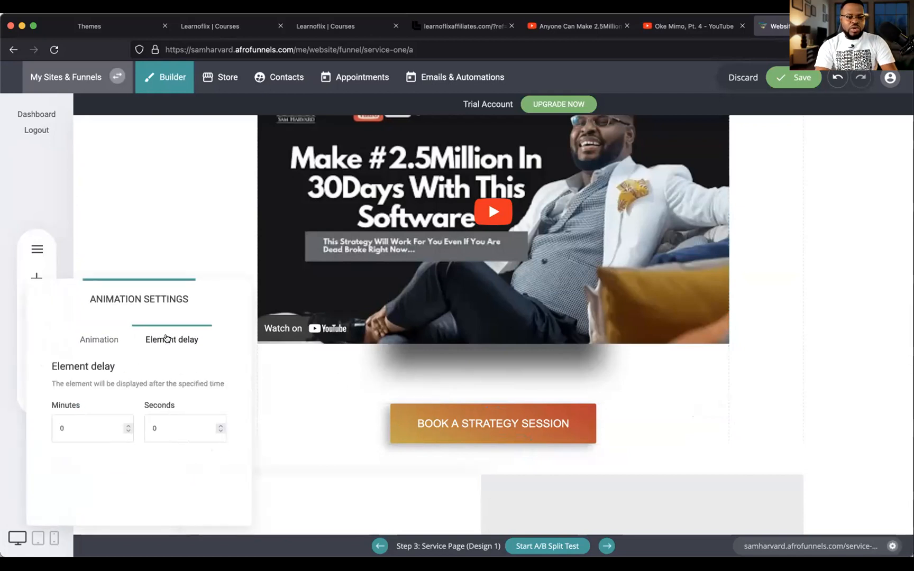
{"action": "left_click", "coordinate": [80, 427]}
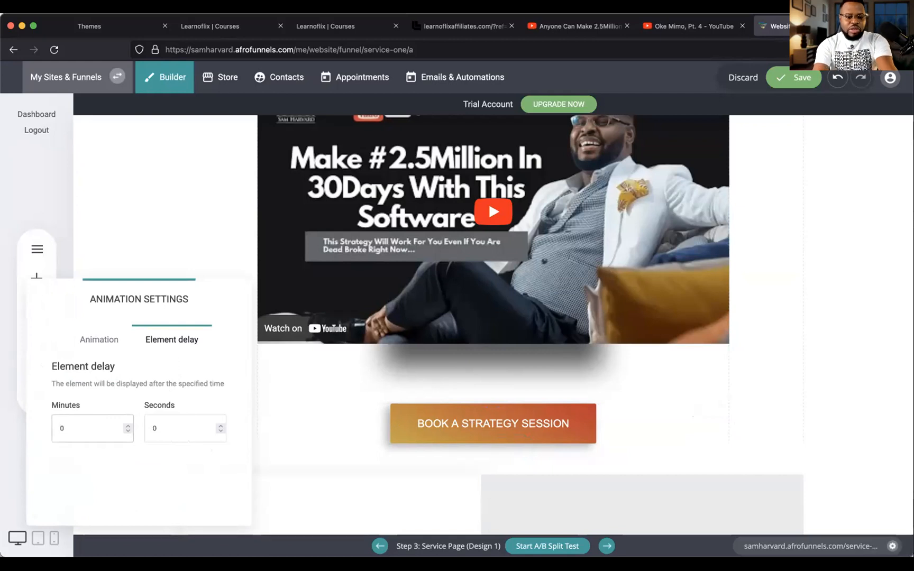
{"action": "left_click", "coordinate": [159, 427]}
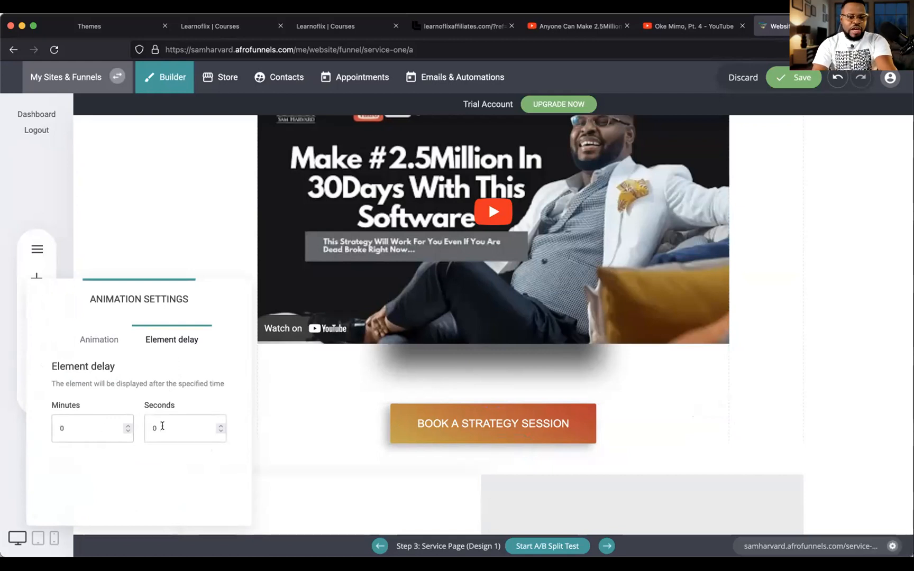
{"action": "type", "text": "10"}
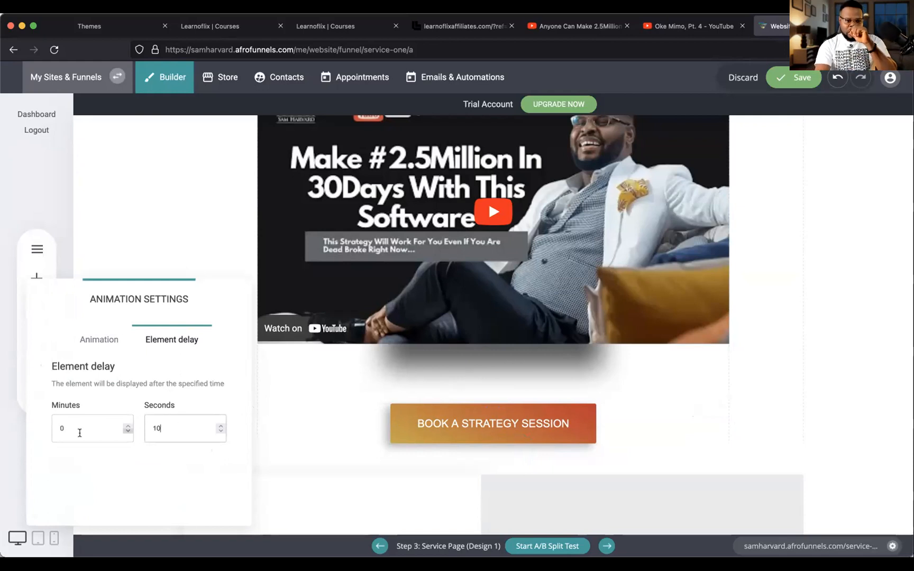
{"action": "left_click", "coordinate": [283, 418]}
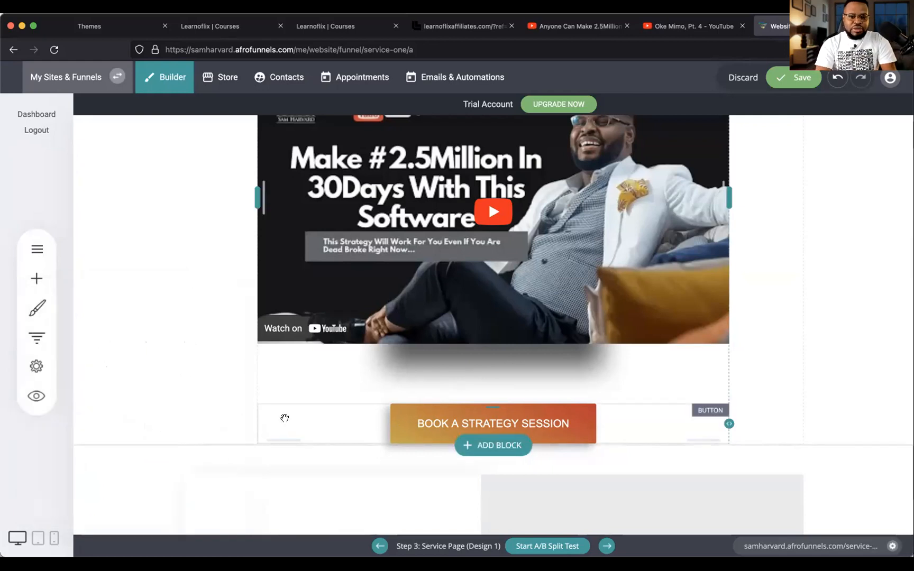
{"action": "scroll", "coordinate": [718, 230], "scroll_direction": "up", "scroll_amount": 2}
{"action": "scroll", "coordinate": [718, 231], "scroll_direction": "up", "scroll_amount": 2}
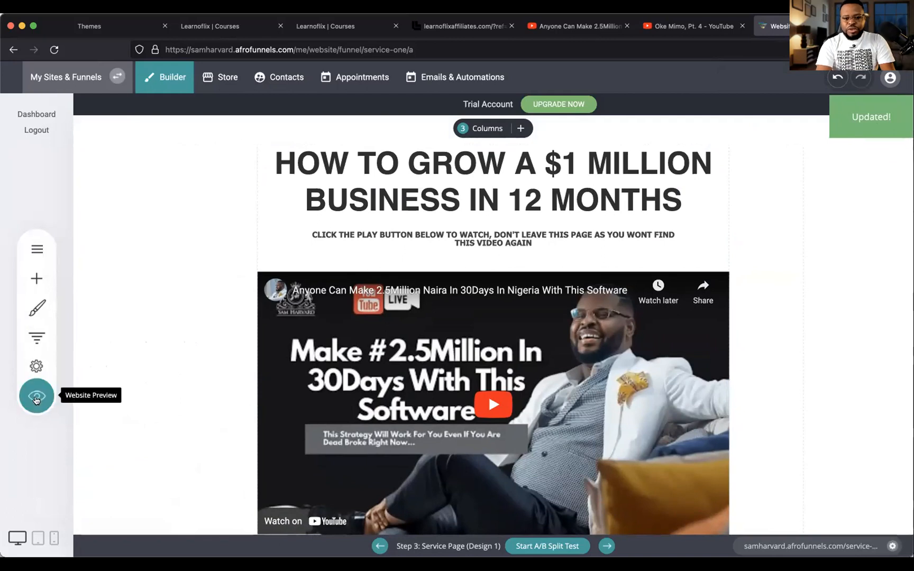
{"action": "left_click", "coordinate": [36, 398]}
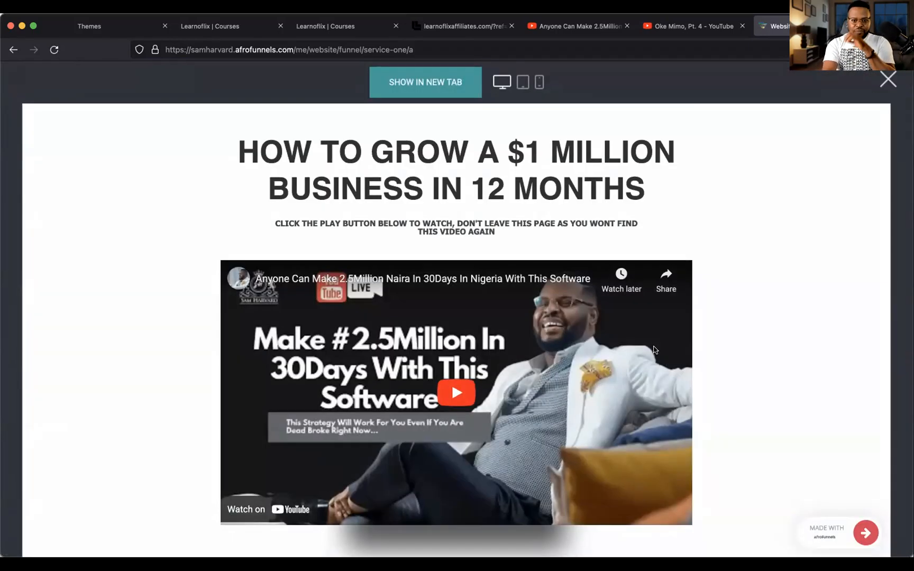
{"action": "scroll", "coordinate": [454, 396], "scroll_direction": "down", "scroll_amount": 4}
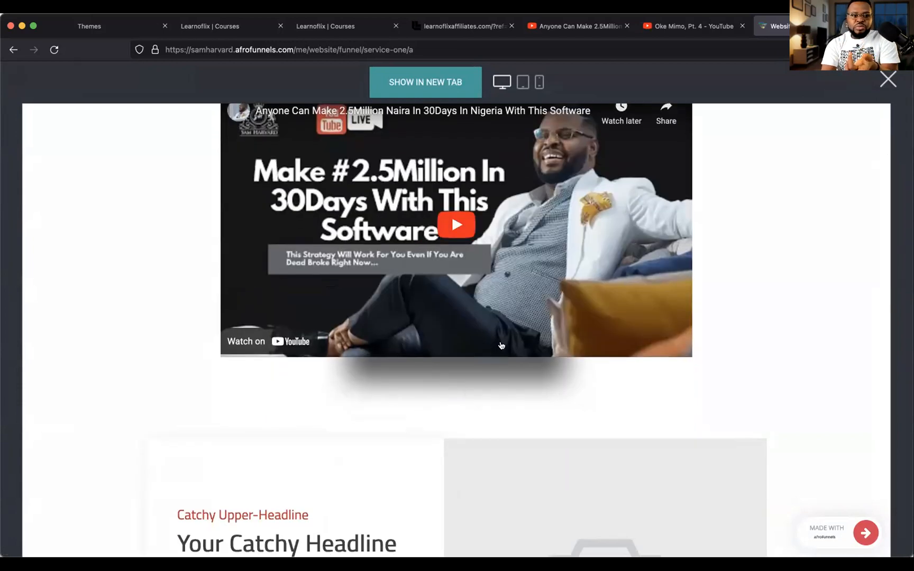
{"action": "left_click", "coordinate": [452, 224]}
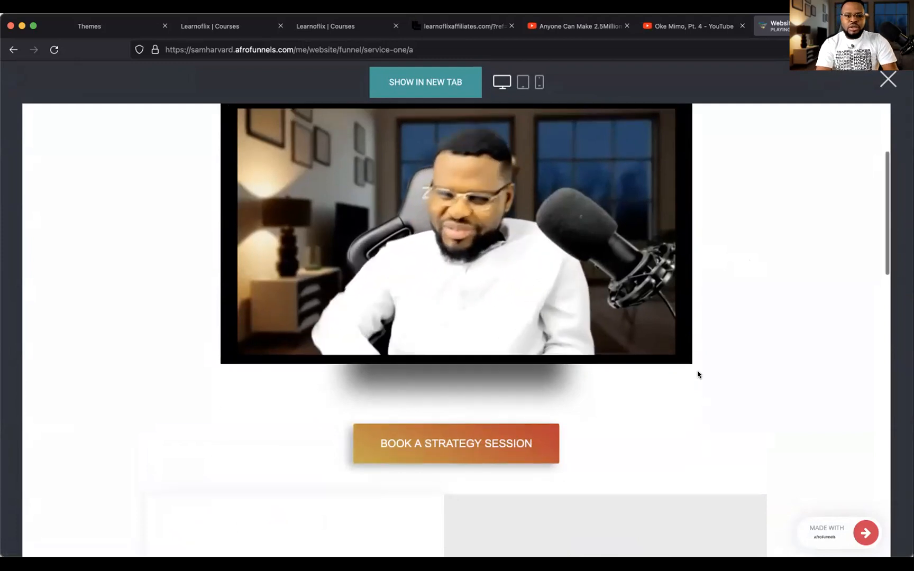
{"action": "scroll", "coordinate": [698, 373], "scroll_direction": "up", "scroll_amount": 3}
{"action": "scroll", "coordinate": [698, 374], "scroll_direction": "down", "scroll_amount": 10}
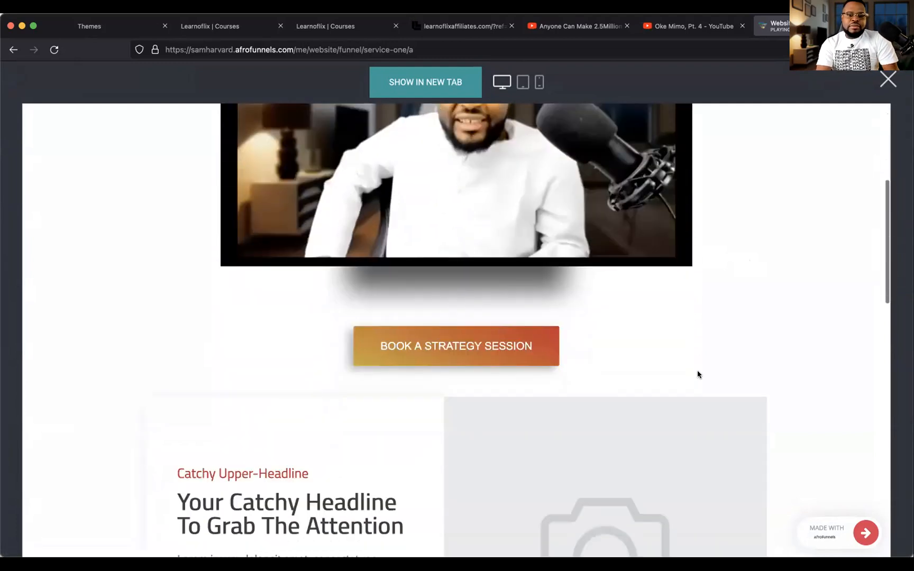
{"action": "scroll", "coordinate": [697, 374], "scroll_direction": "up", "scroll_amount": 10}
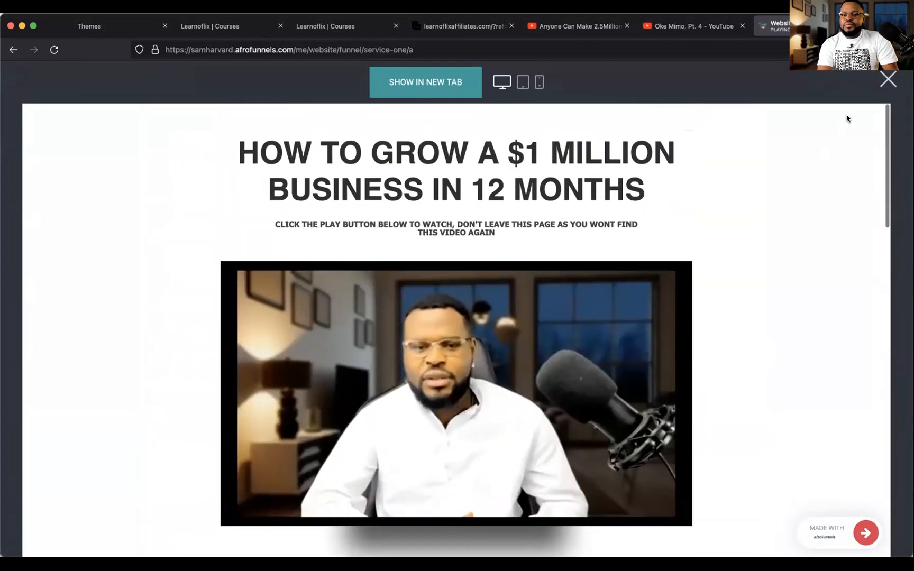
{"action": "left_click", "coordinate": [885, 81]}
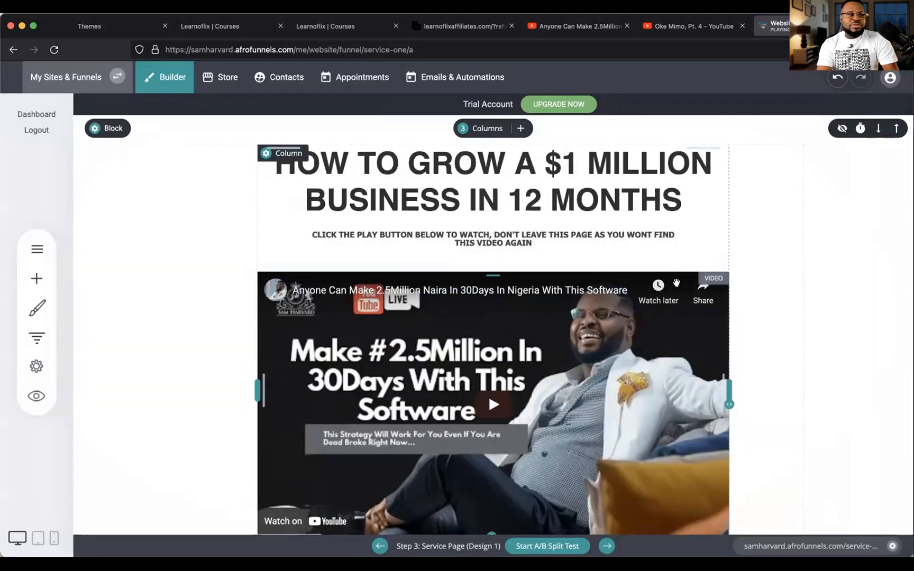
Step: Add a video widget beside the Catchy Headline using the copied YouTube link as source
{"action": "scroll", "coordinate": [615, 366], "scroll_direction": "down", "scroll_amount": 5}
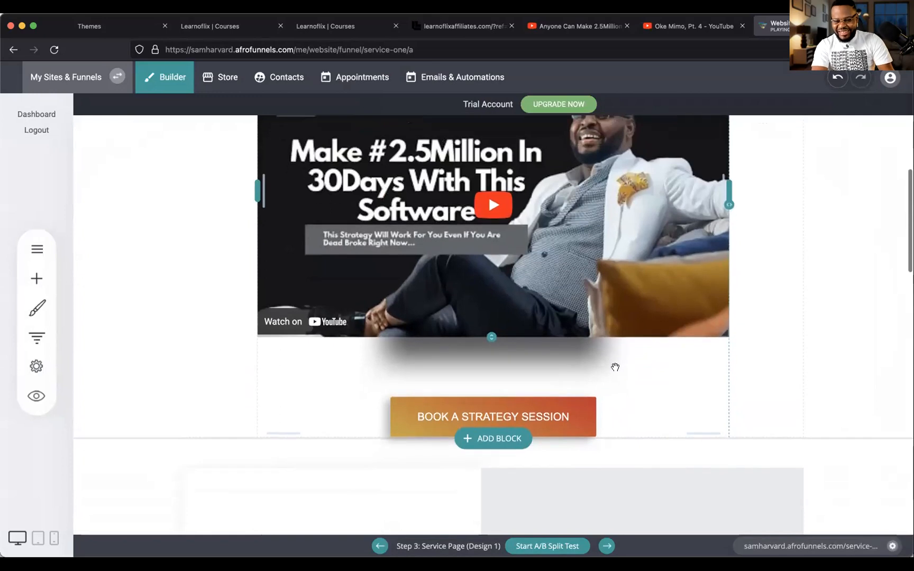
{"action": "scroll", "coordinate": [616, 368], "scroll_direction": "down", "scroll_amount": 3}
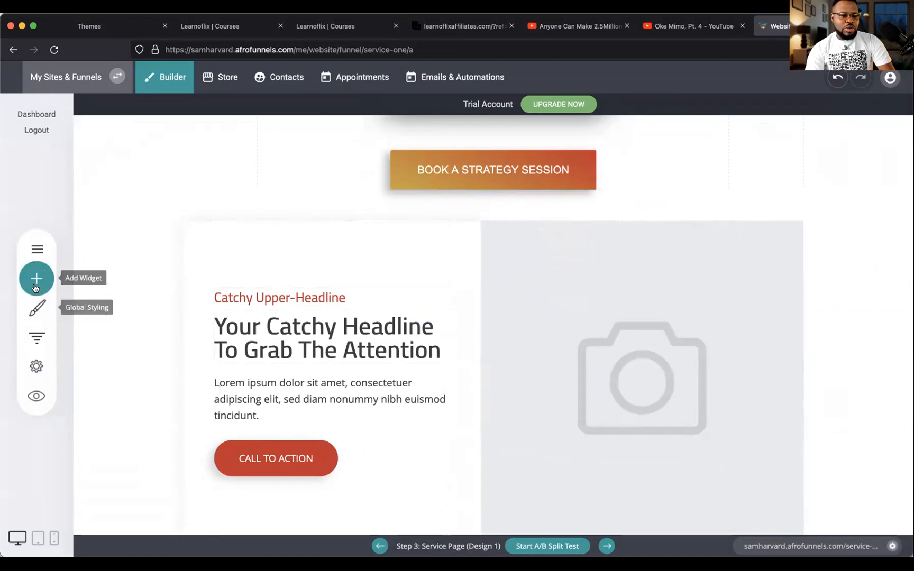
{"action": "left_click", "coordinate": [37, 278]}
{"action": "scroll", "coordinate": [168, 402], "scroll_direction": "down", "scroll_amount": 5}
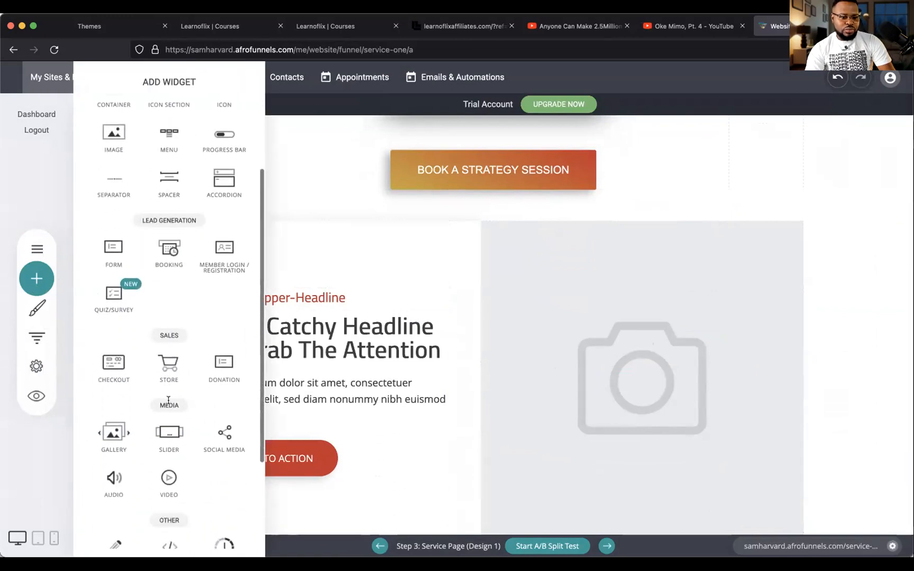
{"action": "left_click_drag", "start_coordinate": [169, 386], "coordinate": [616, 386]}
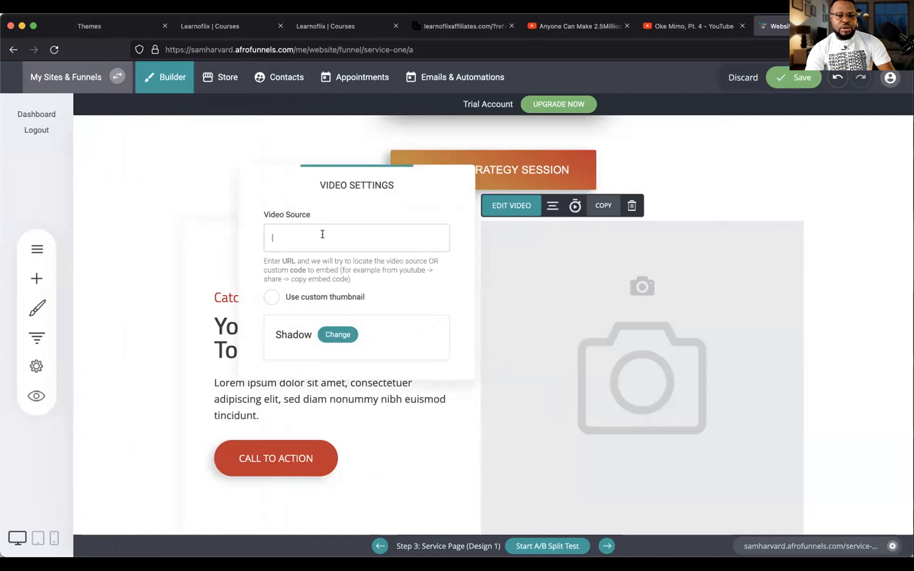
{"action": "type", "text": "https://youtu.be/dOK1nlZ0XHQ"}
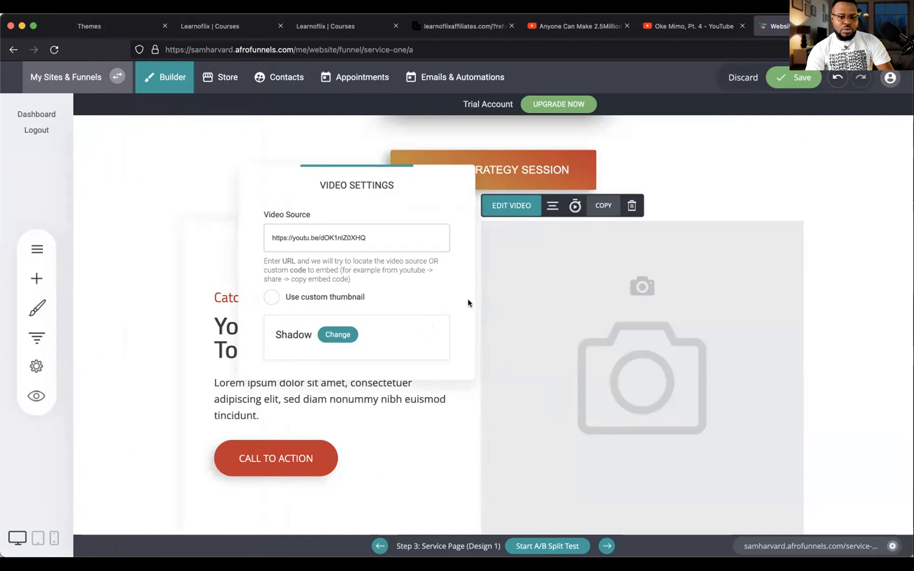
{"action": "left_click", "coordinate": [495, 311]}
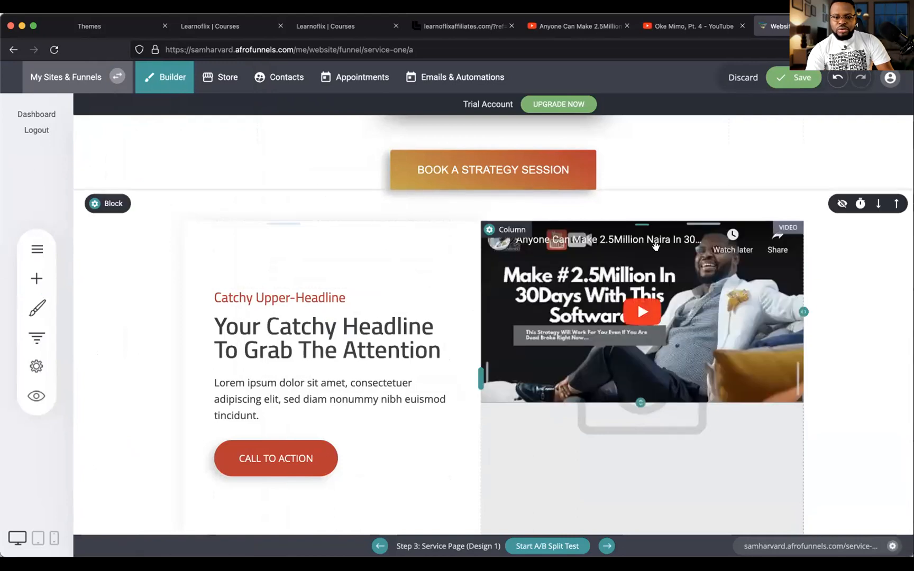
Step: Adjust the video's top padding so it sits slightly lower
{"action": "left_click_drag", "start_coordinate": [640, 228], "coordinate": [638, 316]}
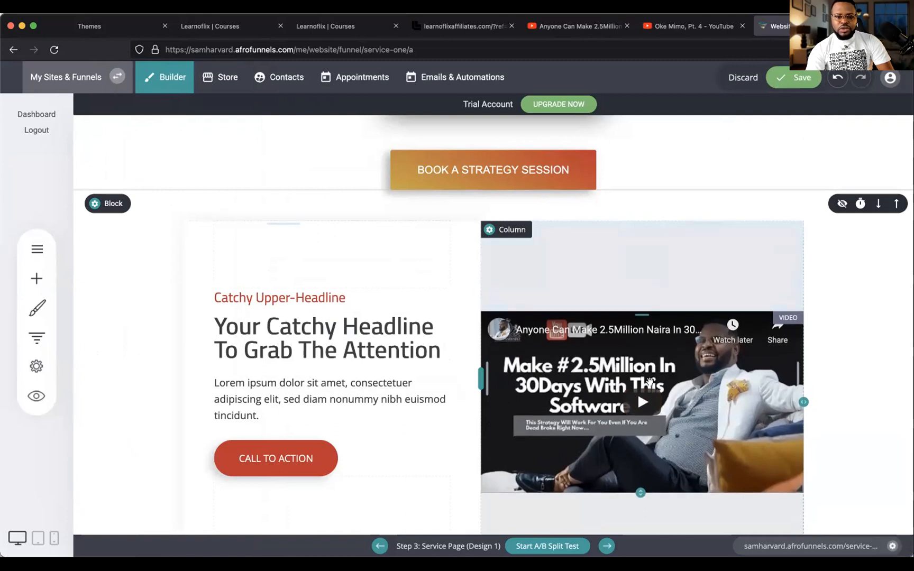
{"action": "scroll", "coordinate": [638, 315], "scroll_direction": "down", "scroll_amount": 3}
{"action": "left_click_drag", "start_coordinate": [641, 223], "coordinate": [641, 207]}
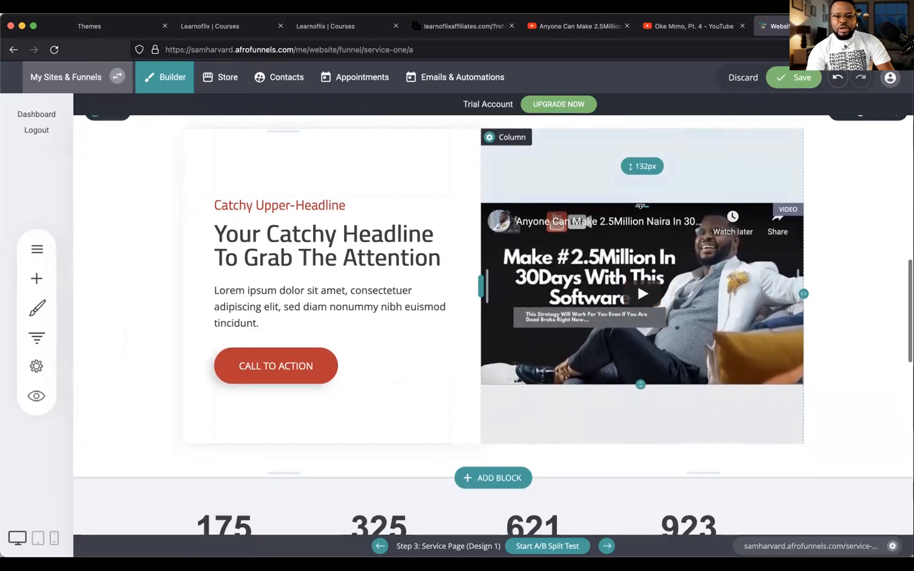
Step: Replace the upper-headline placeholder with 'Results Don't Lie...' plus a teaser naming the student
{"action": "left_click", "coordinate": [292, 202]}
{"action": "scroll", "coordinate": [447, 185], "scroll_direction": "up", "scroll_amount": 3}
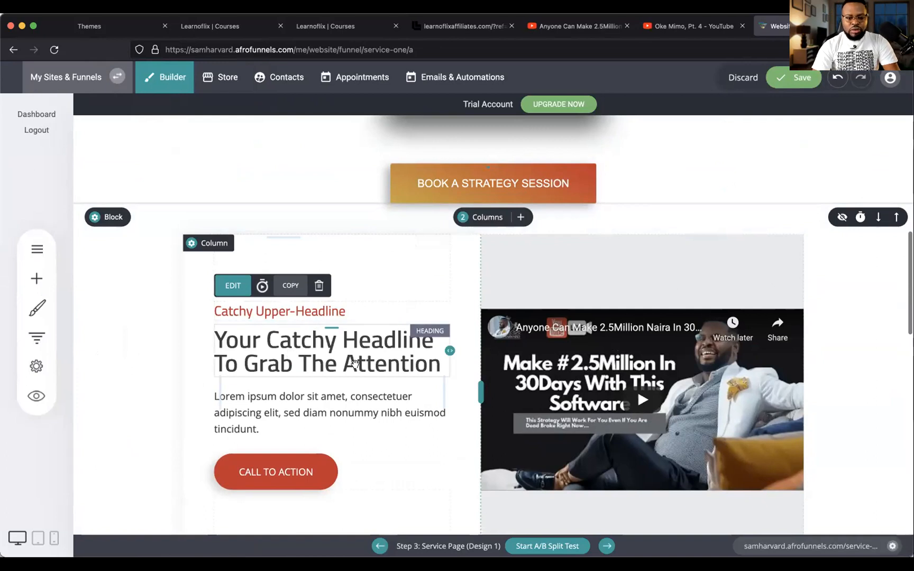
{"action": "scroll", "coordinate": [379, 361], "scroll_direction": "down", "scroll_amount": 3}
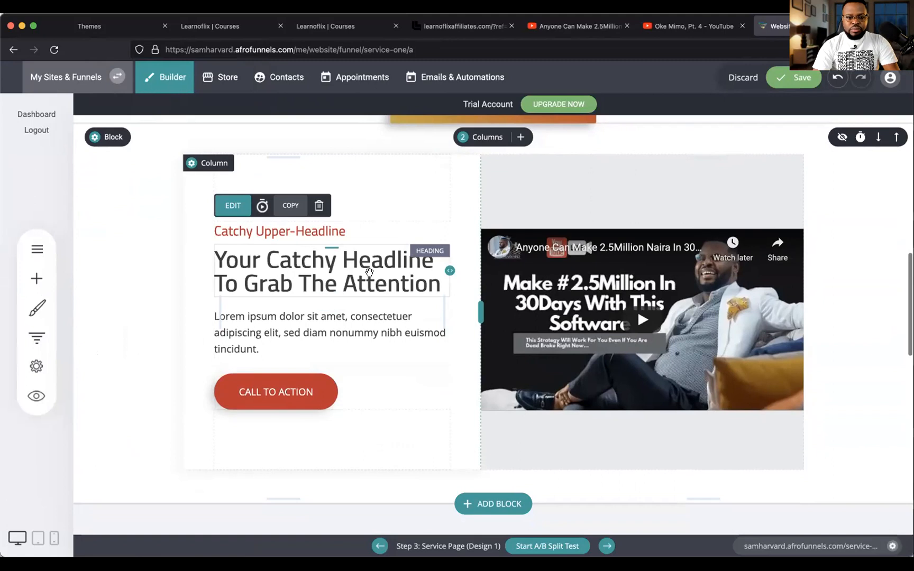
{"action": "left_click", "coordinate": [299, 234]}
{"action": "double_click", "coordinate": [298, 234]}
{"action": "triple_click", "coordinate": [297, 235]}
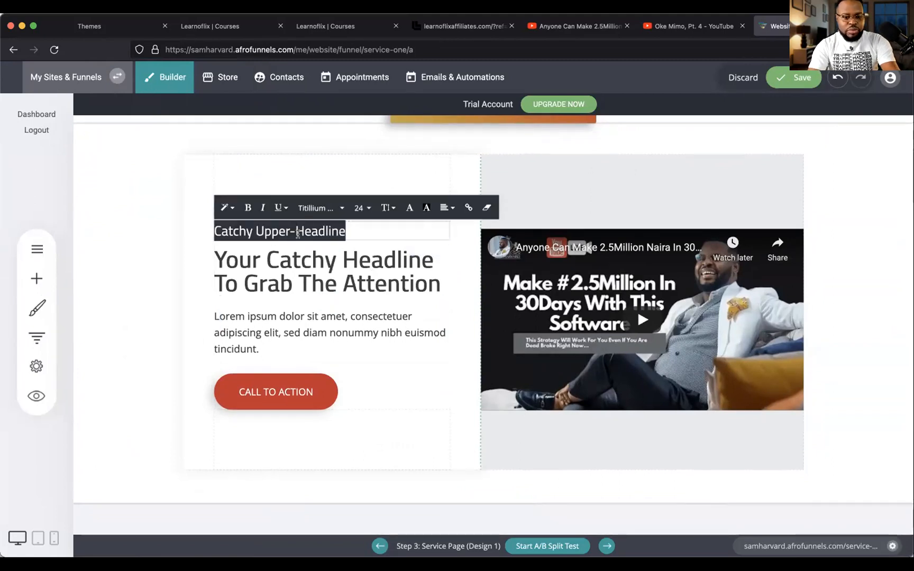
{"action": "key", "text": "BackSpace"}
{"action": "type", "text": "TE"}
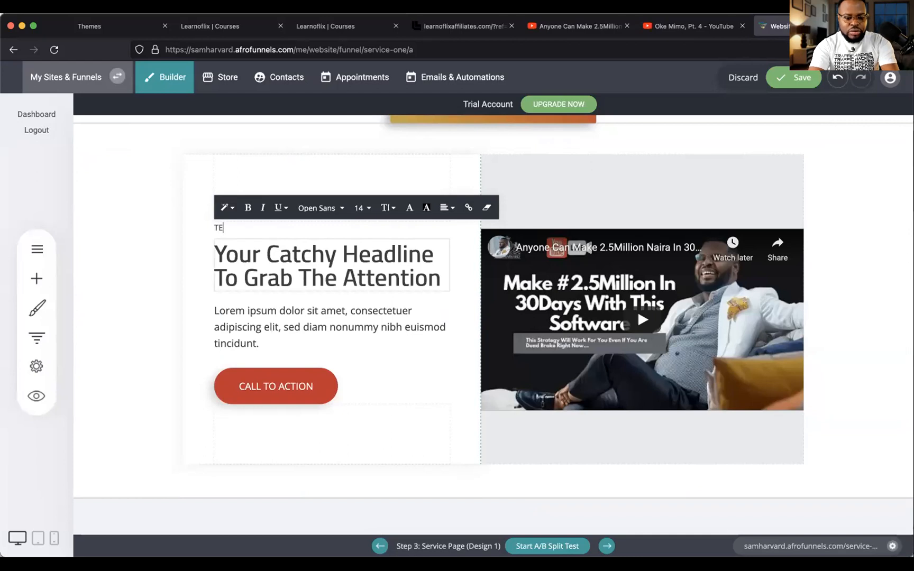
{"action": "type", "text": "sti"}
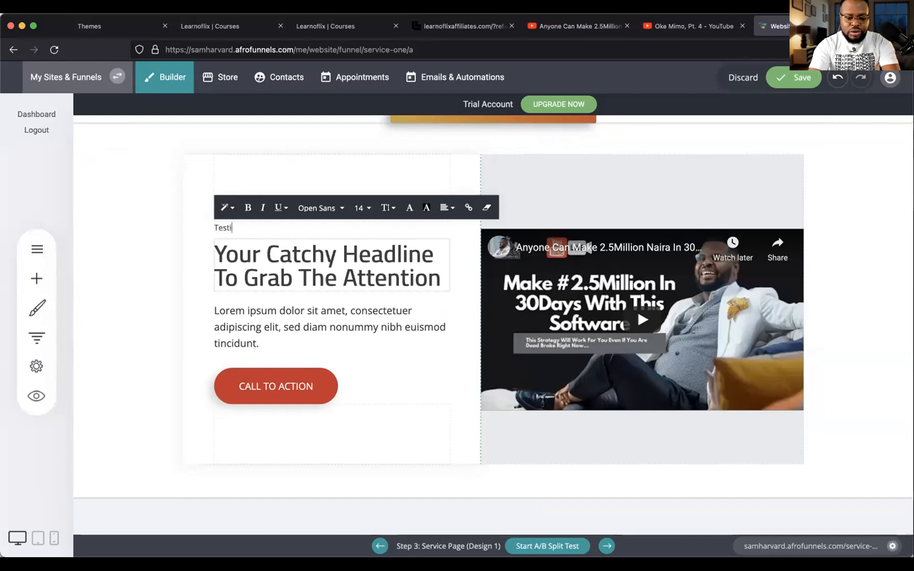
{"action": "type", "text": "monial"}
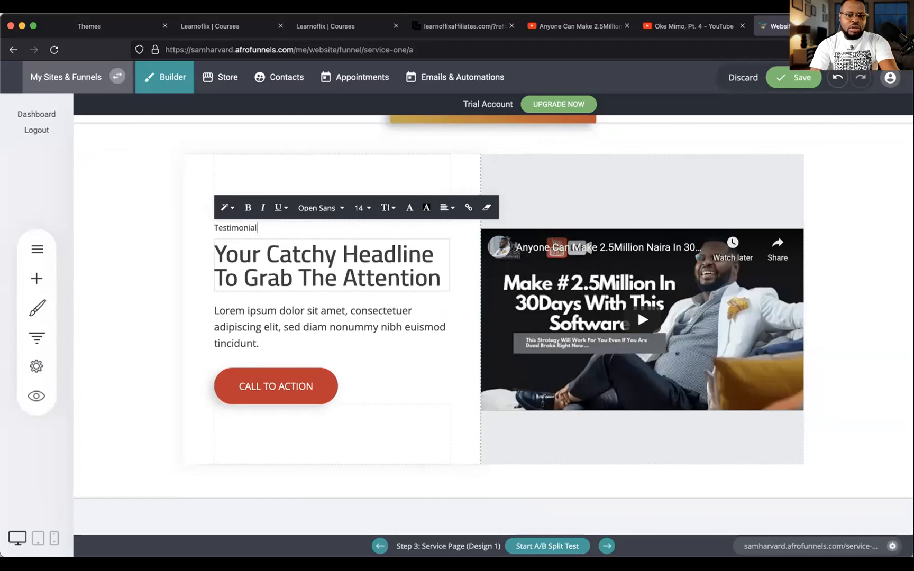
{"action": "key", "text": "BackSpace"}
{"action": "key", "text": "BackSpace"}
{"action": "key", "text": "BackSpace"}
{"action": "key", "text": "BackSpace"}
{"action": "key", "text": "BackSpace"}
{"action": "key", "text": "BackSpace"}
{"action": "type", "text": "Results Do"}
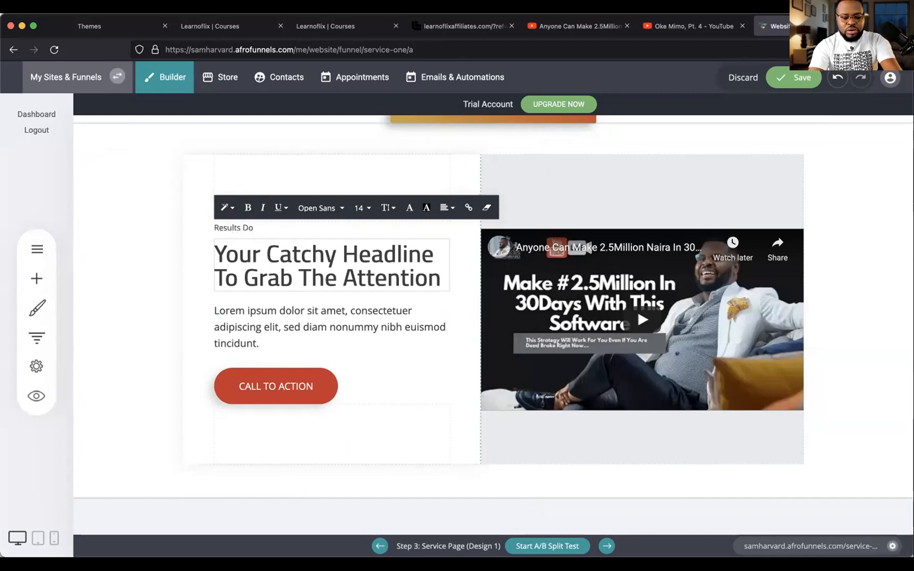
{"action": "type", "text": "n't Lie."}
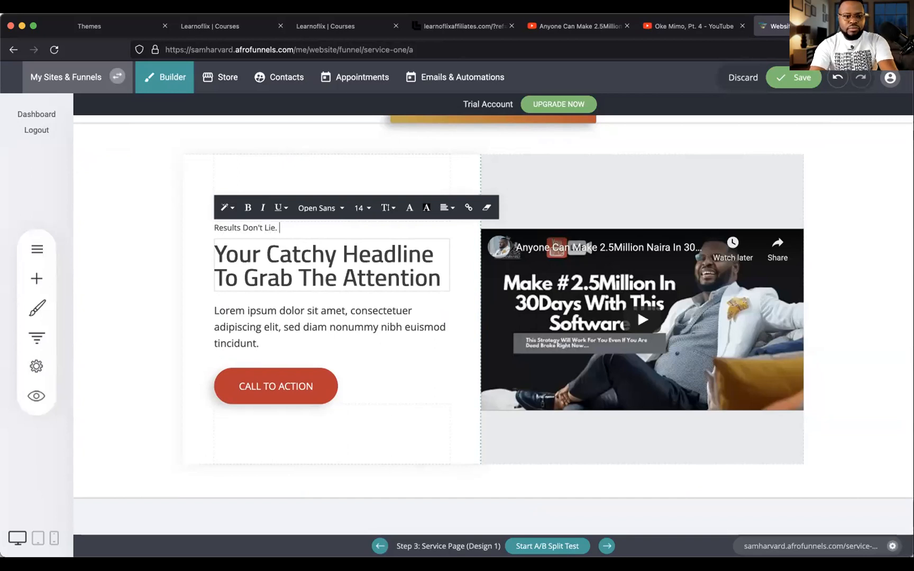
{"action": "key", "text": "BackSpace"}
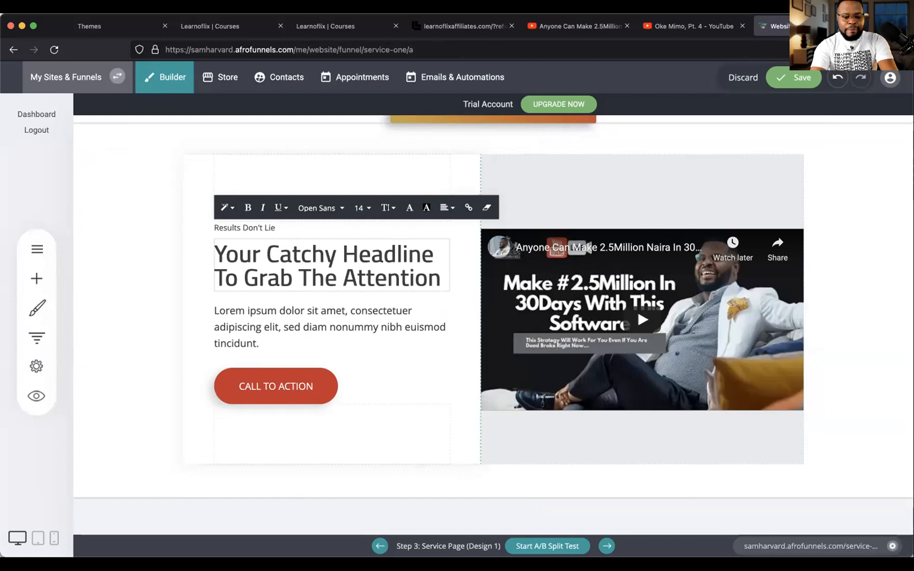
{"action": "type", "text": "..."}
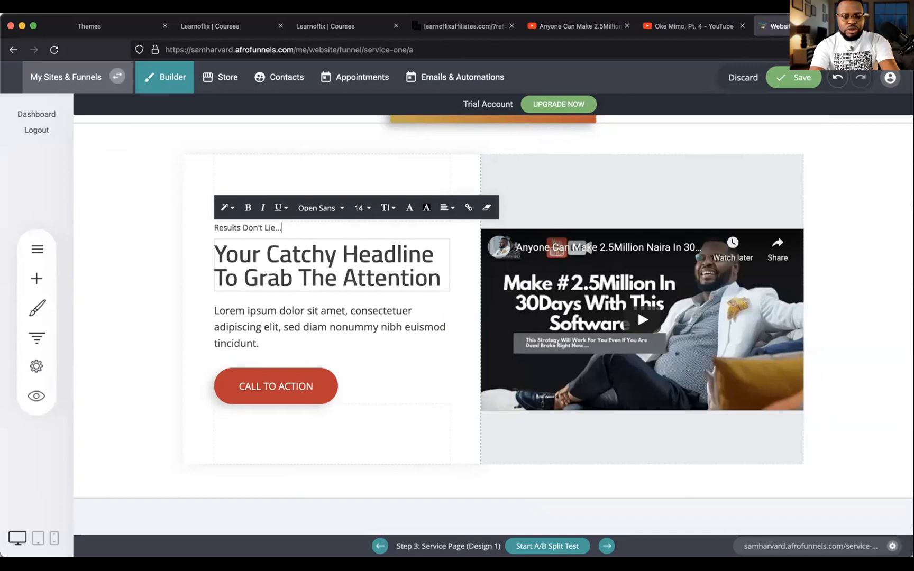
{"action": "type", "text": "see Whats "}
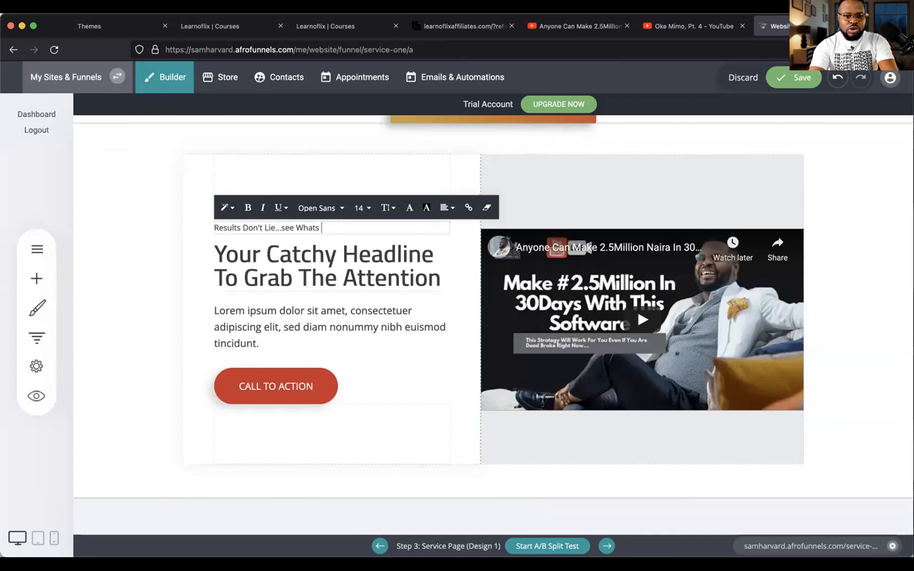
{"action": "type", "text": "Kenny Has To Say"}
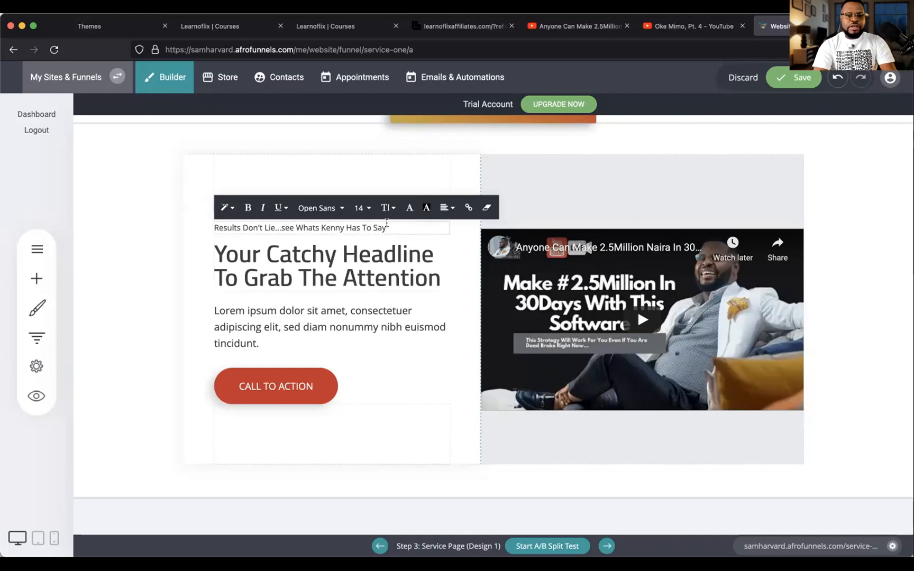
Step: Format the label at font size 24, bold, in the red Global Color
{"action": "left_click_drag", "start_coordinate": [392, 228], "coordinate": [217, 229]}
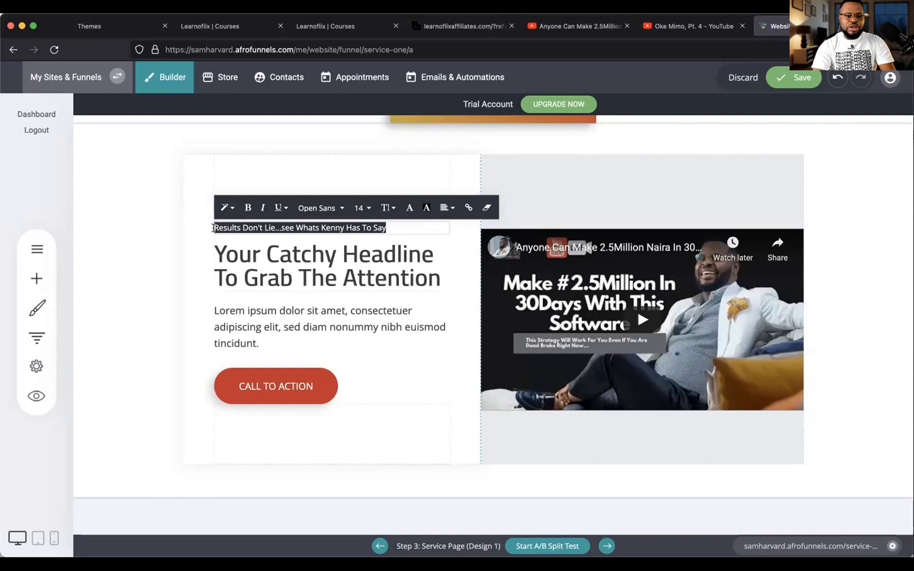
{"action": "left_click", "coordinate": [359, 207]}
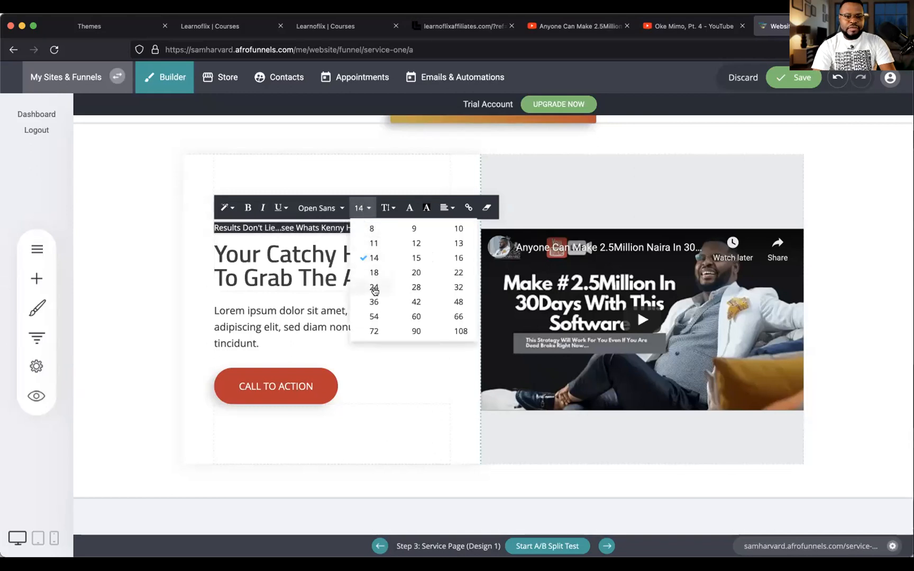
{"action": "left_click", "coordinate": [374, 287]}
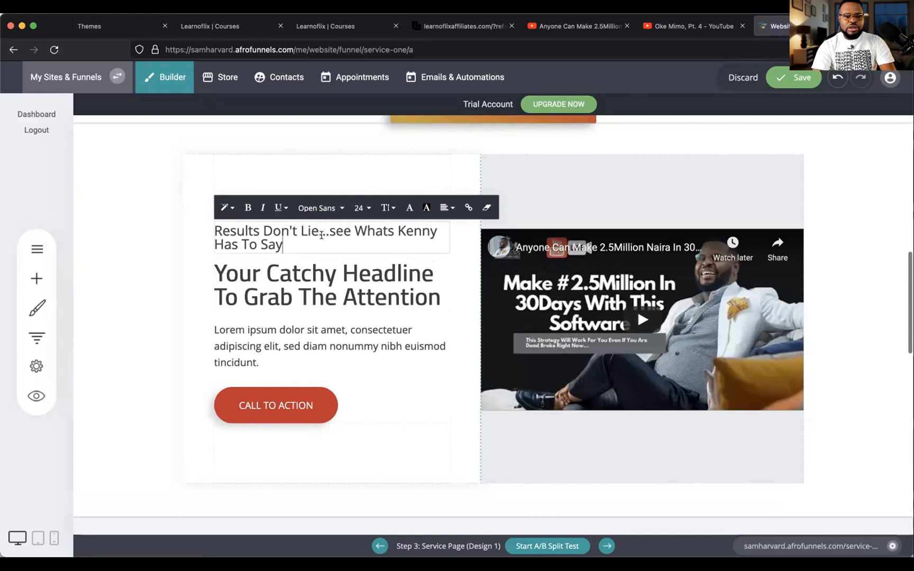
{"action": "left_click_drag", "start_coordinate": [275, 242], "coordinate": [208, 235]}
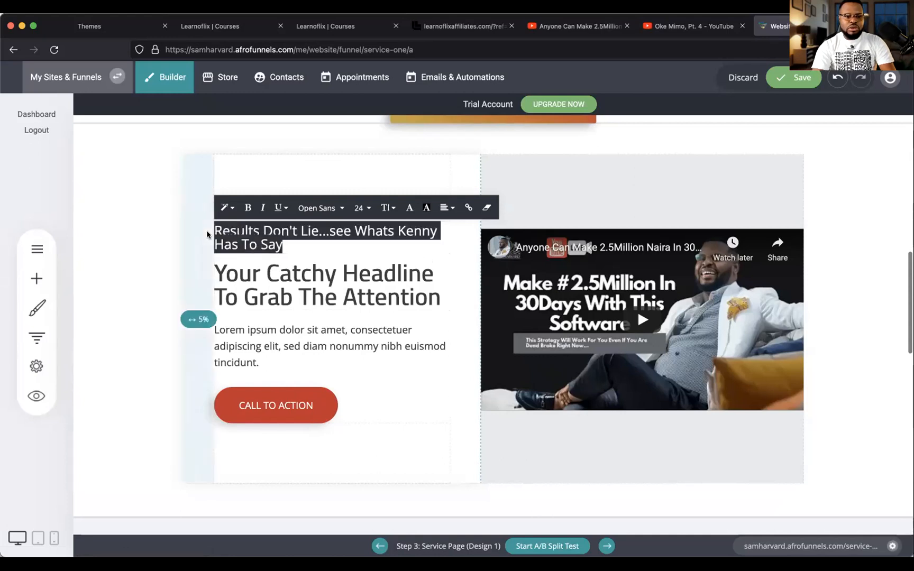
{"action": "left_click", "coordinate": [248, 207]}
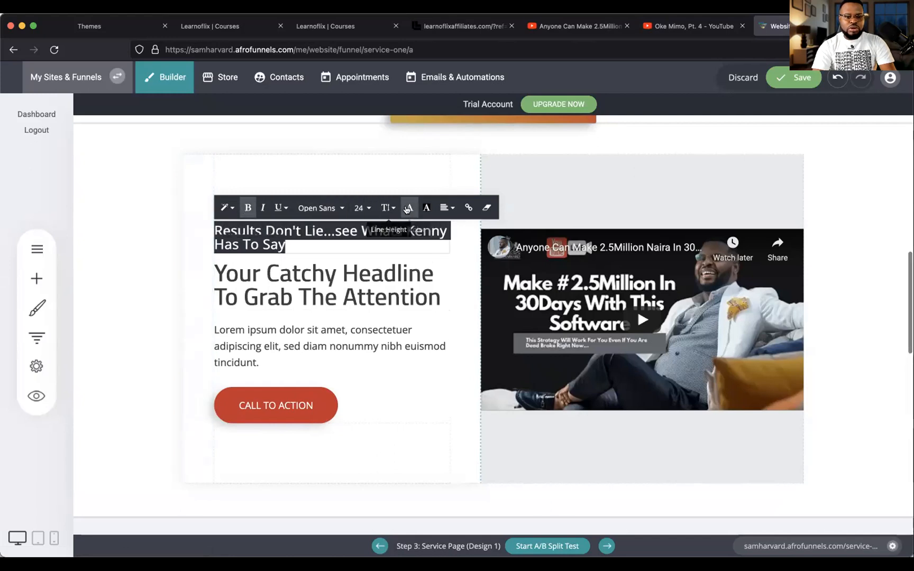
{"action": "left_click", "coordinate": [409, 207]}
{"action": "left_click", "coordinate": [474, 367]}
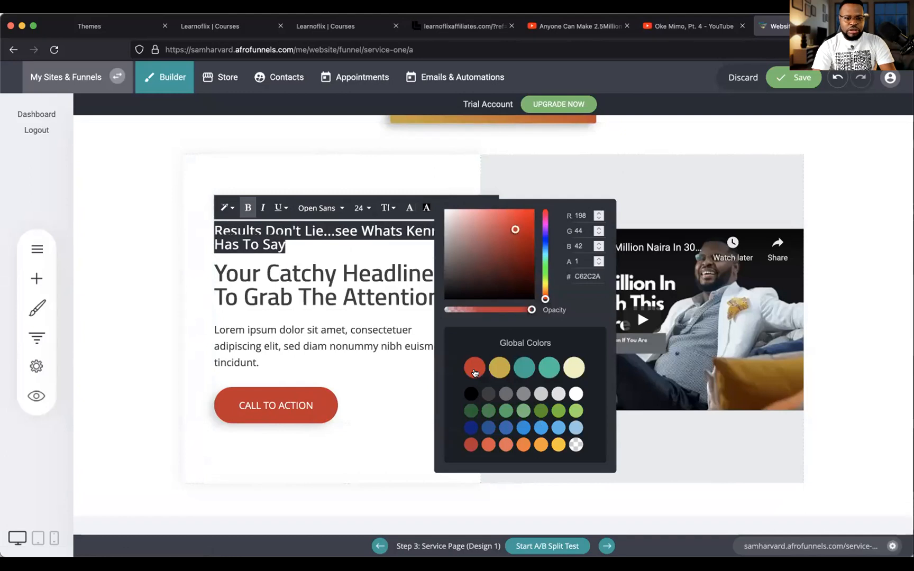
{"action": "left_click", "coordinate": [350, 294]}
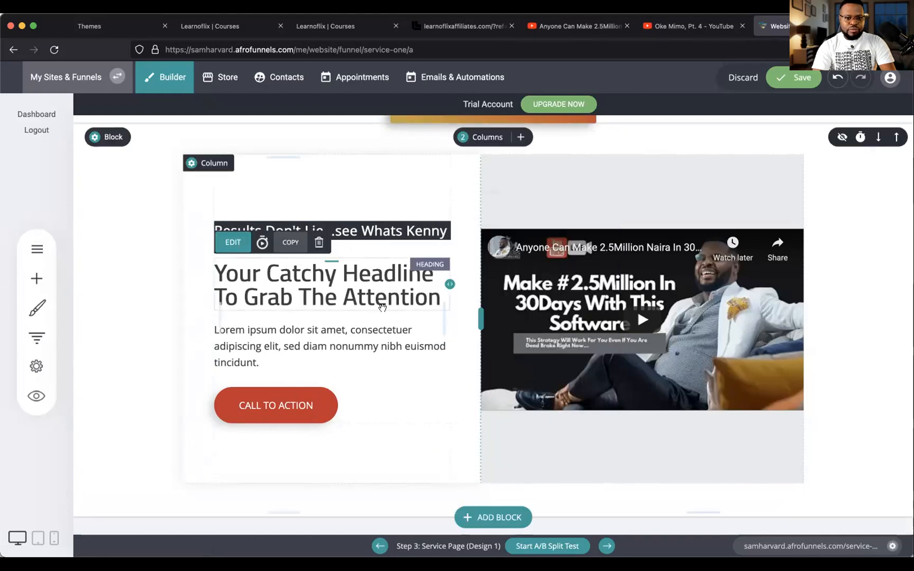
Step: Rewrite the headline to say how the student made $2million In 6Months
{"action": "left_click", "coordinate": [351, 270]}
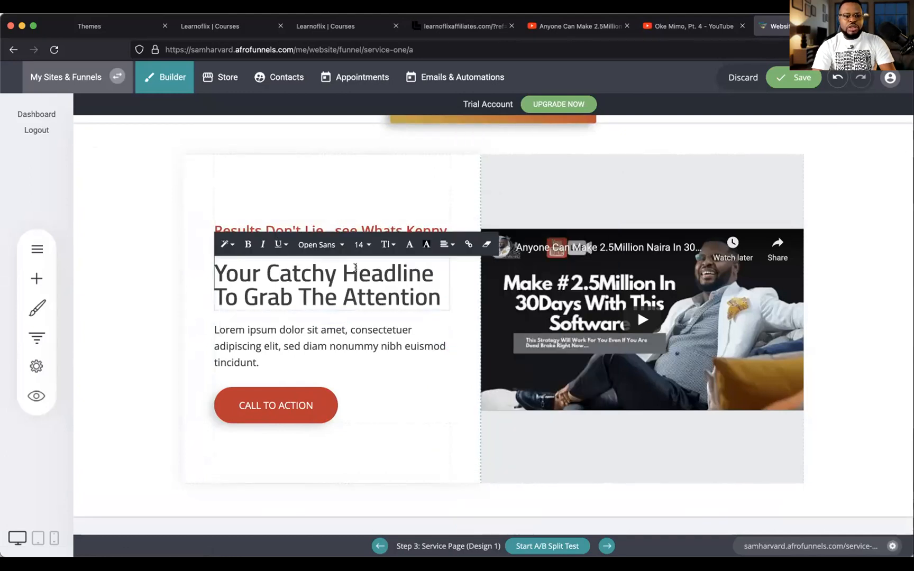
{"action": "left_click", "coordinate": [369, 290]}
{"action": "left_click_drag", "start_coordinate": [444, 298], "coordinate": [214, 274]}
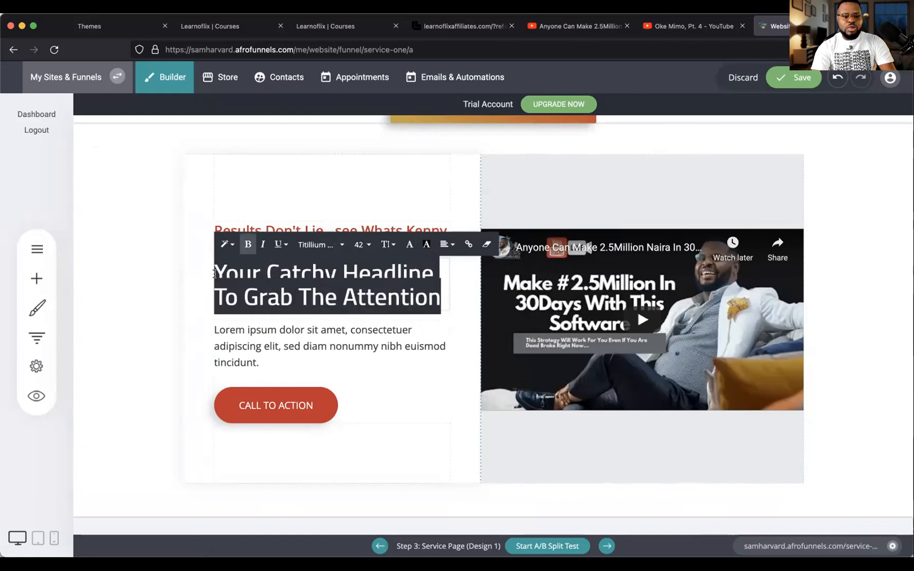
{"action": "type", "text": "How"}
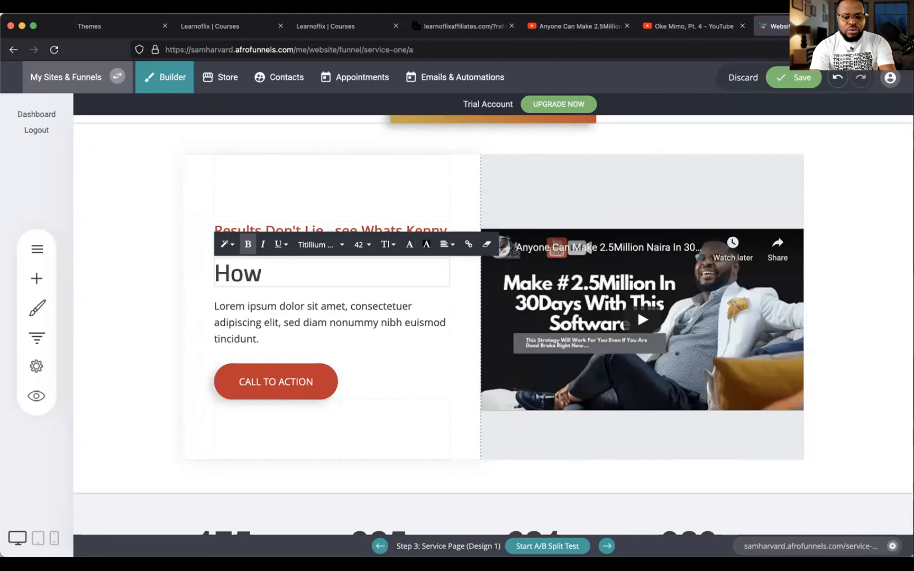
{"action": "type", "text": " Kenny Ma"}
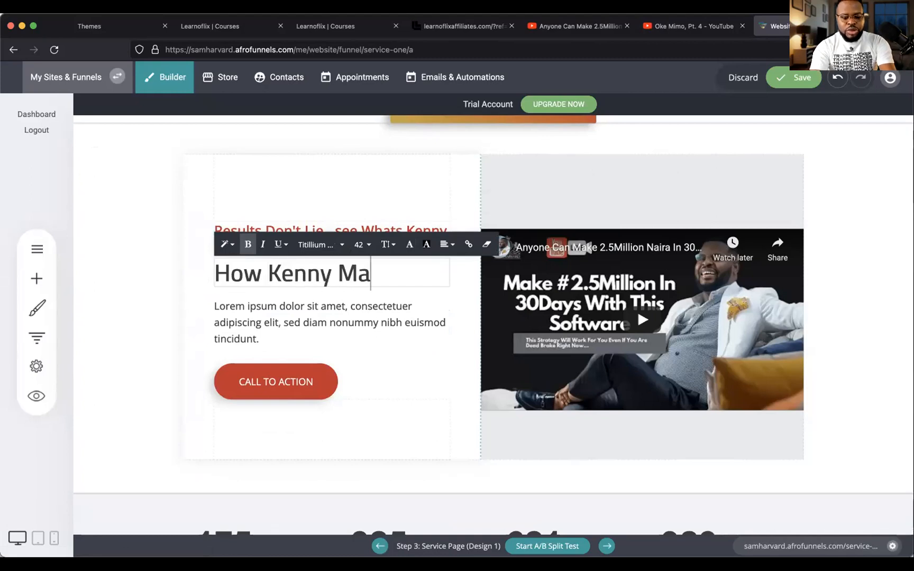
{"action": "type", "text": "de"}
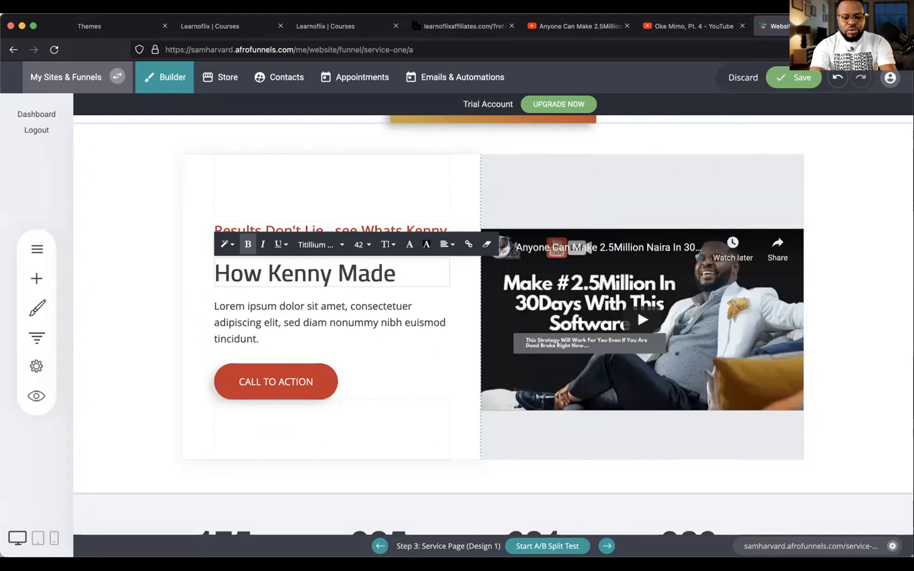
{"action": "type", "text": " $2miil"}
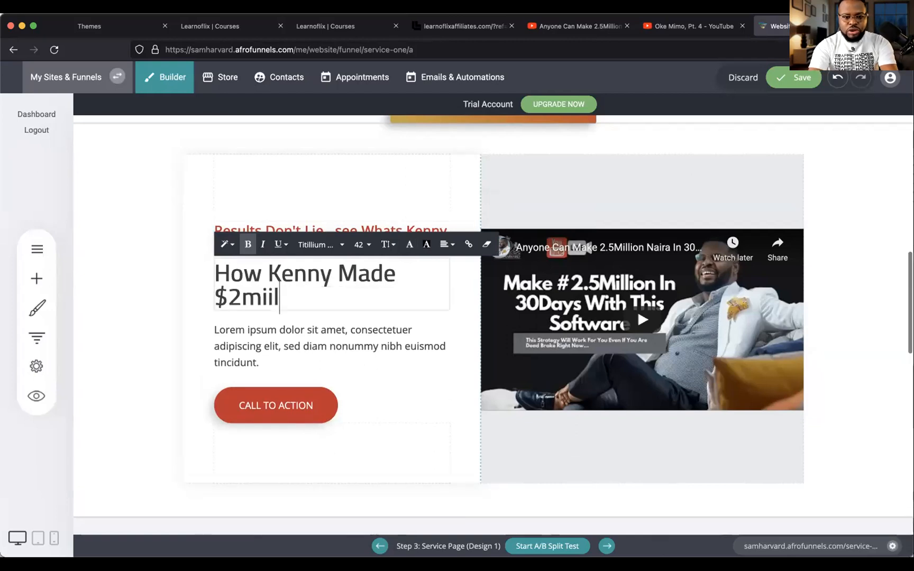
{"action": "key", "text": "BackSpace"}
{"action": "key", "text": "BackSpace"}
{"action": "type", "text": "ll"}
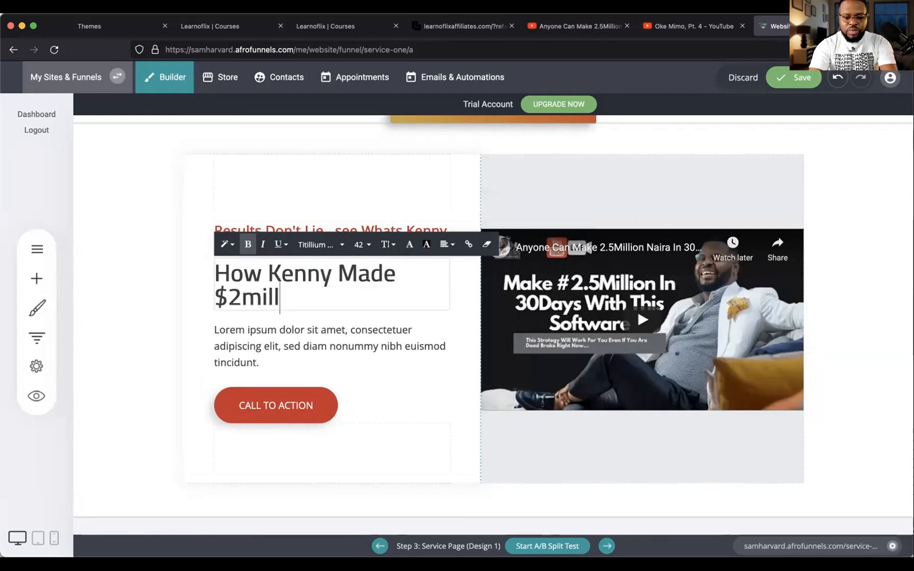
{"action": "type", "text": "ion In"}
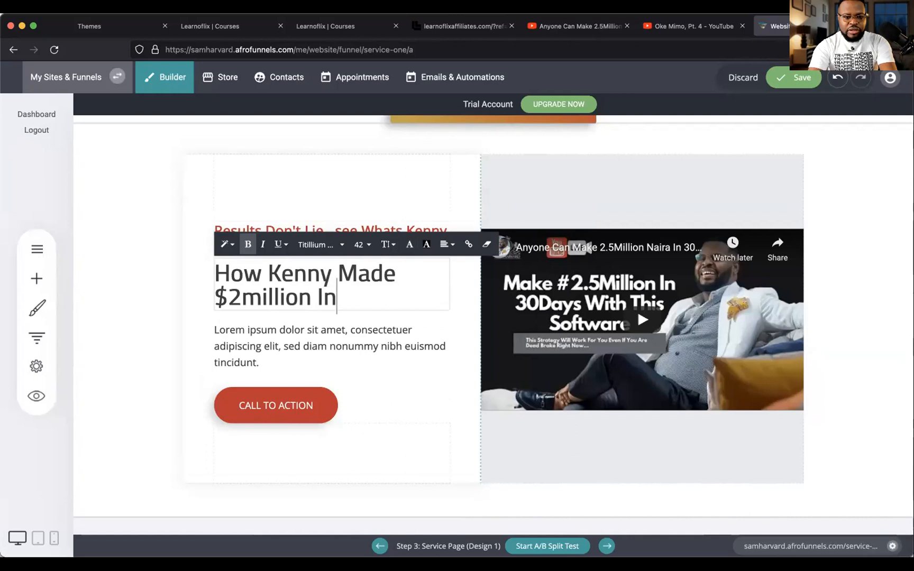
{"action": "type", "text": " ^"}
{"action": "key", "text": "BackSpace"}
{"action": "type", "text": "6"}
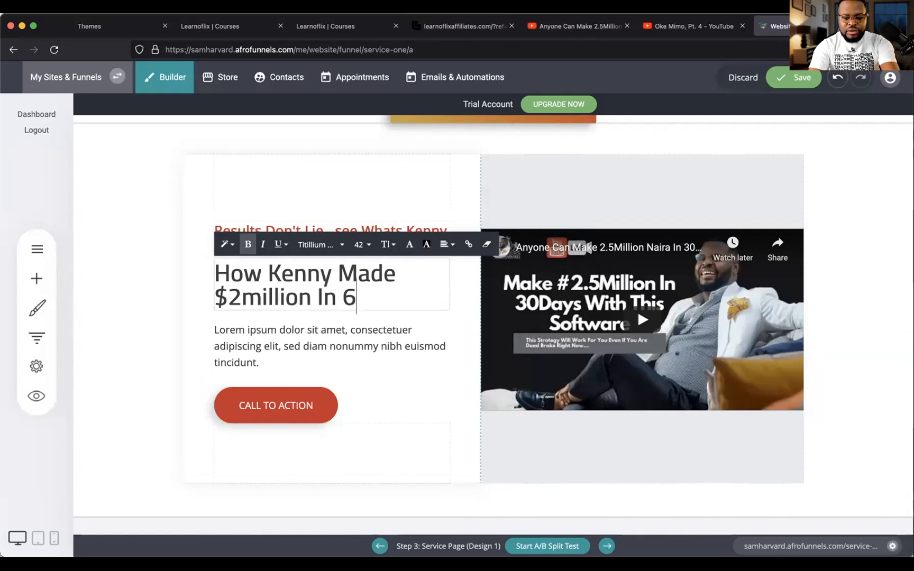
{"action": "type", "text": "Months"}
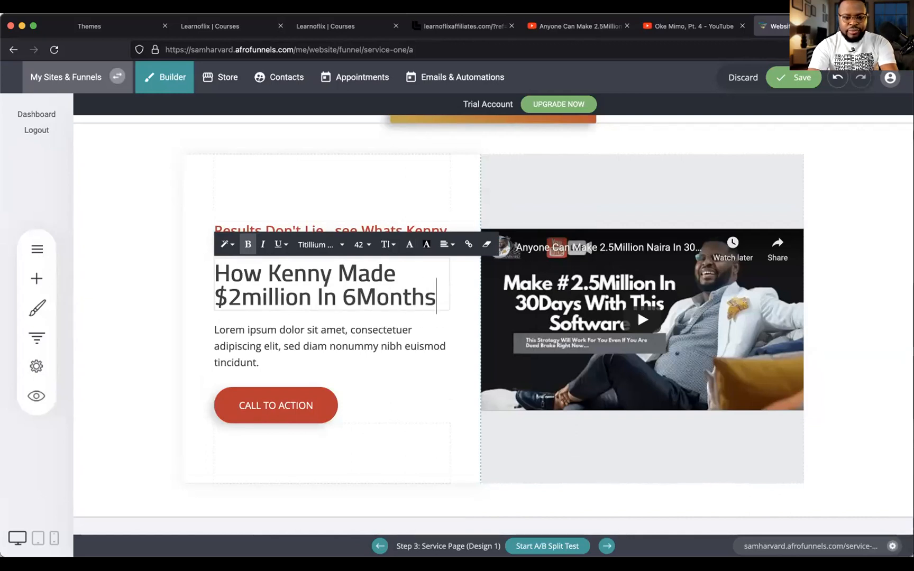
{"action": "left_click", "coordinate": [255, 346]}
Step: Replace the Lorem paragraph with 'With the same framework, my student made $2million in just 6 months through ZTH Program.'
{"action": "left_click", "coordinate": [255, 346]}
{"action": "triple_click", "coordinate": [254, 346]}
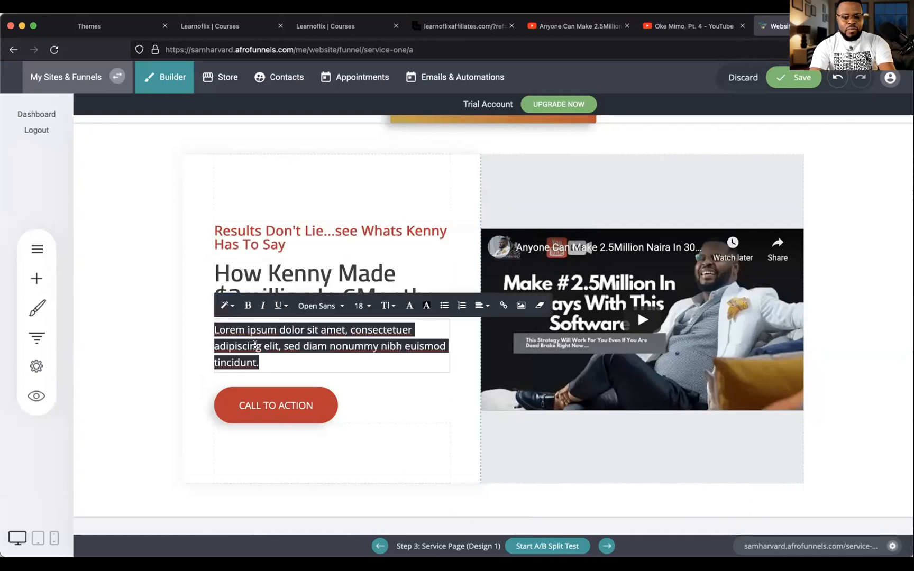
{"action": "type", "text": "With th"}
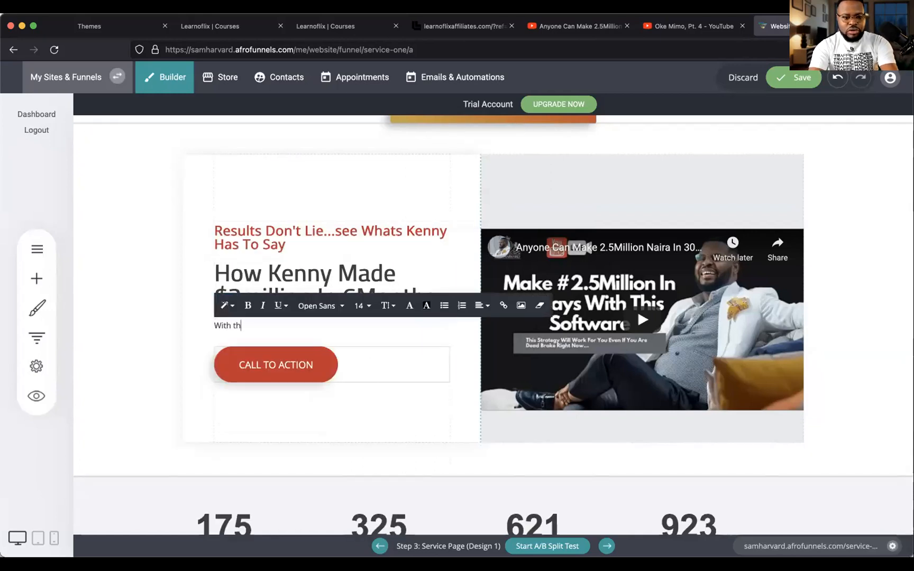
{"action": "type", "text": "e same"}
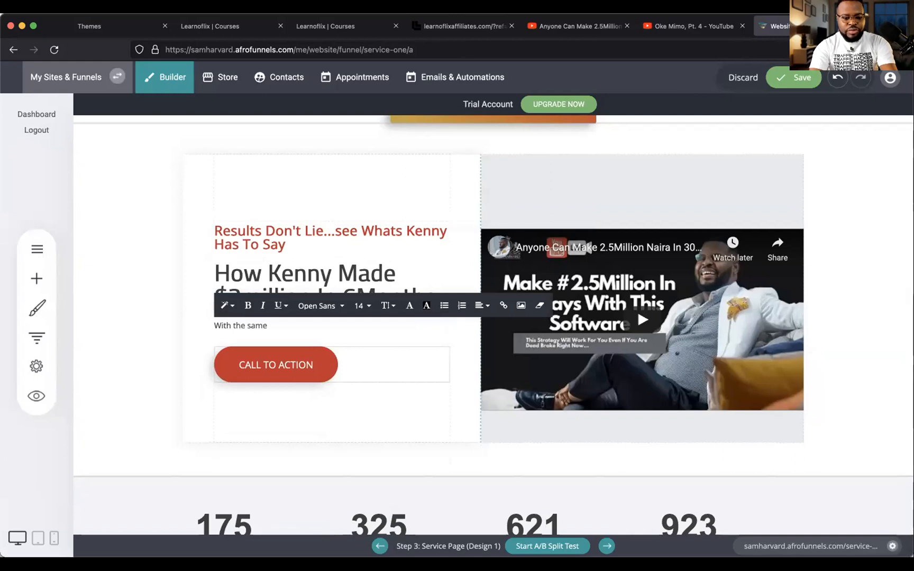
{"action": "type", "text": " framewor"}
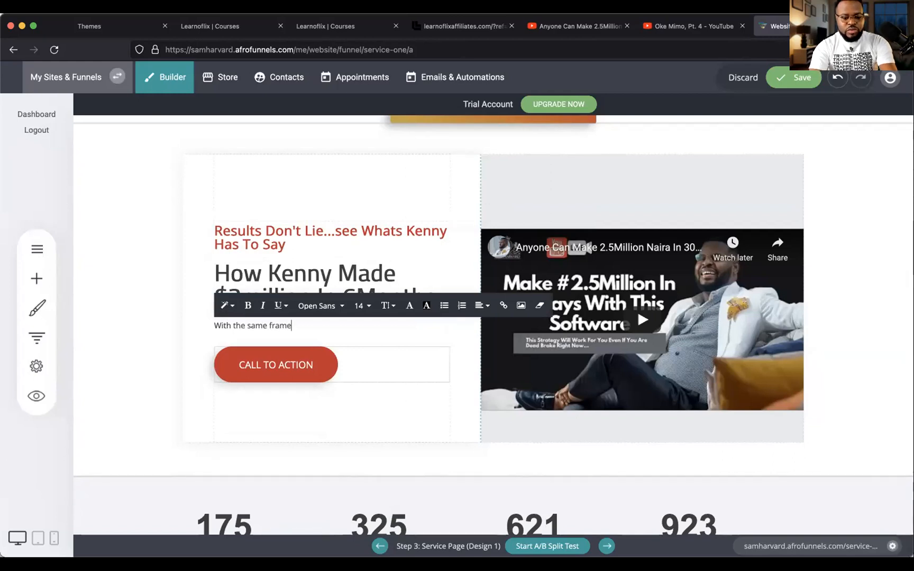
{"action": "type", "text": "k, my"}
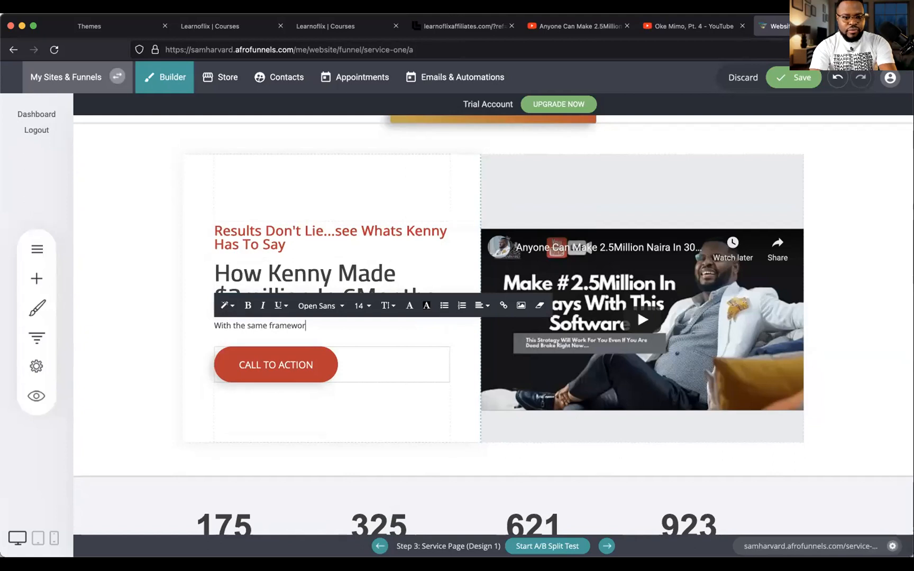
{"action": "type", "text": " student"}
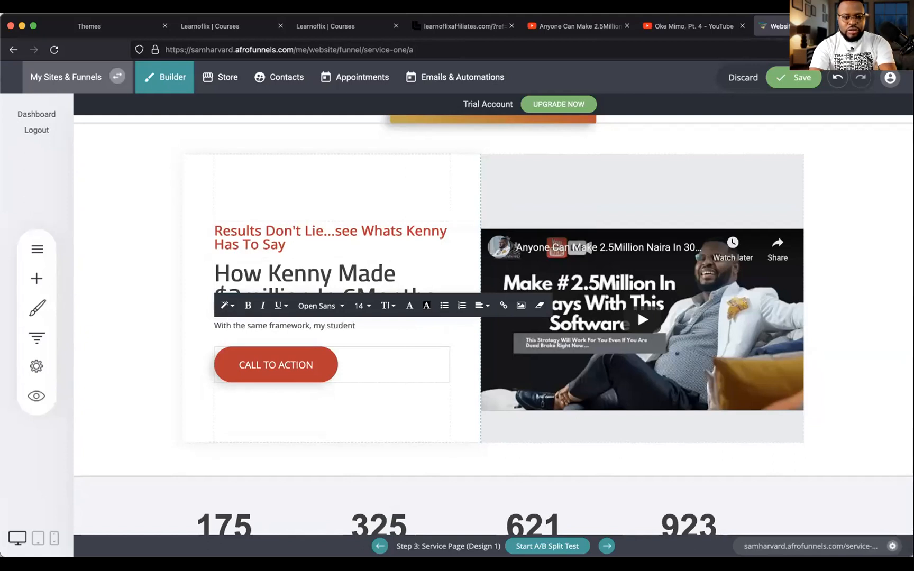
{"action": "type", "text": " Mad"}
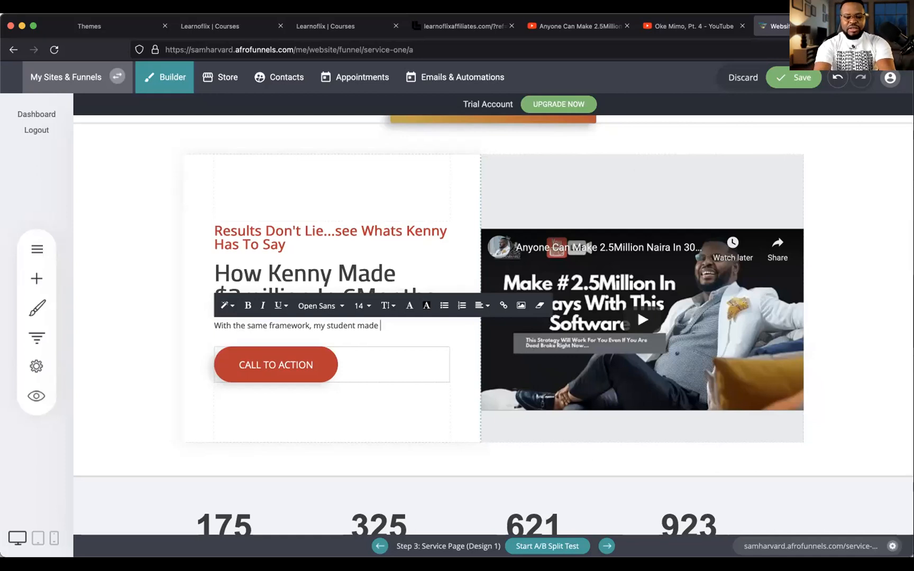
{"action": "type", "text": "$2"}
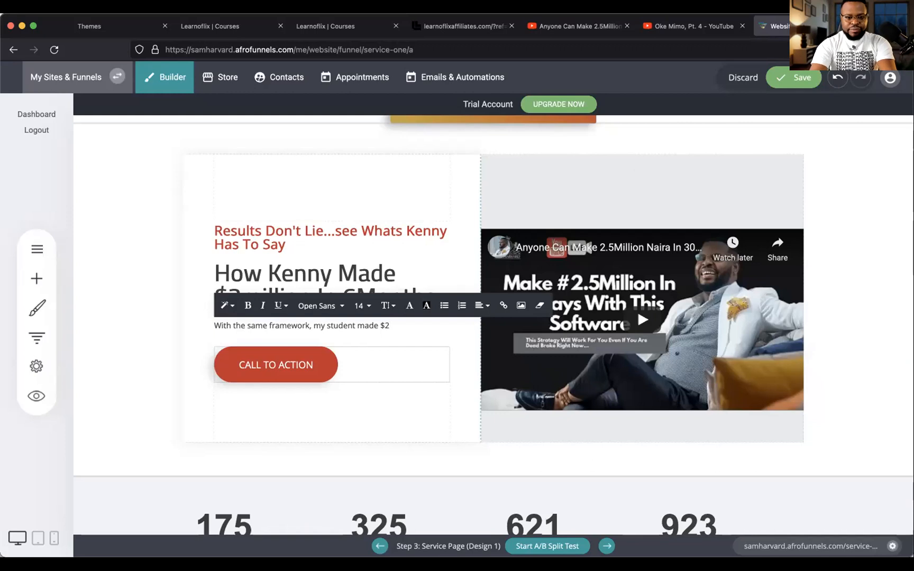
{"action": "type", "text": "million in just"}
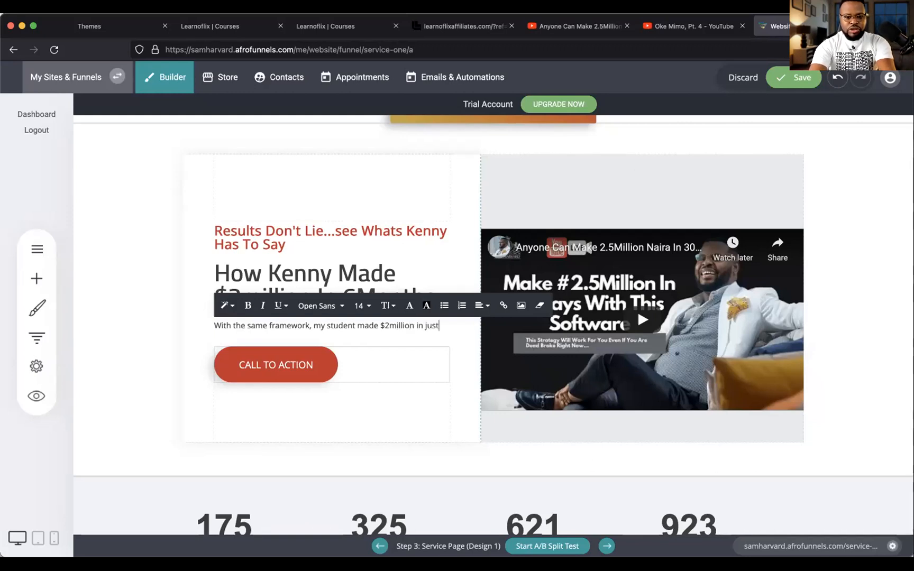
{"action": "type", "text": " 6"}
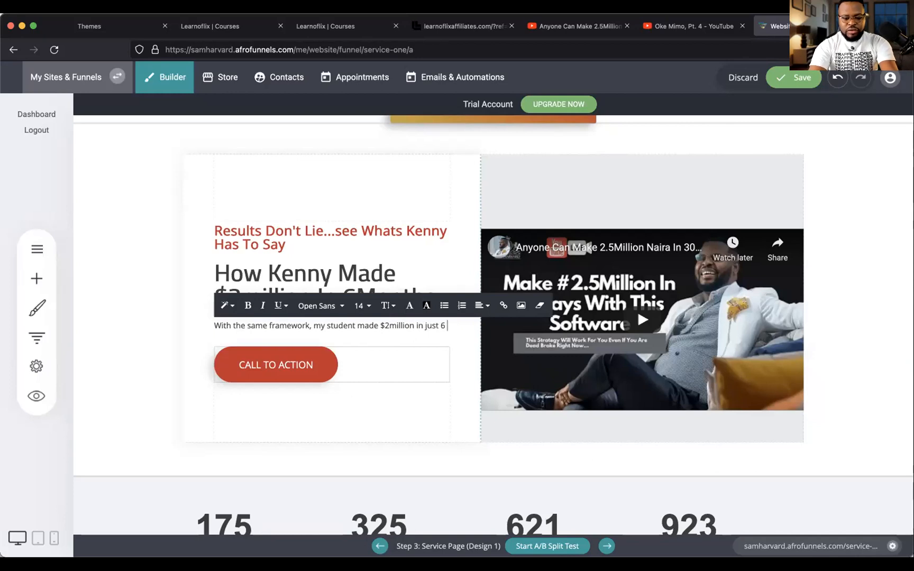
{"action": "type", "text": " months through"}
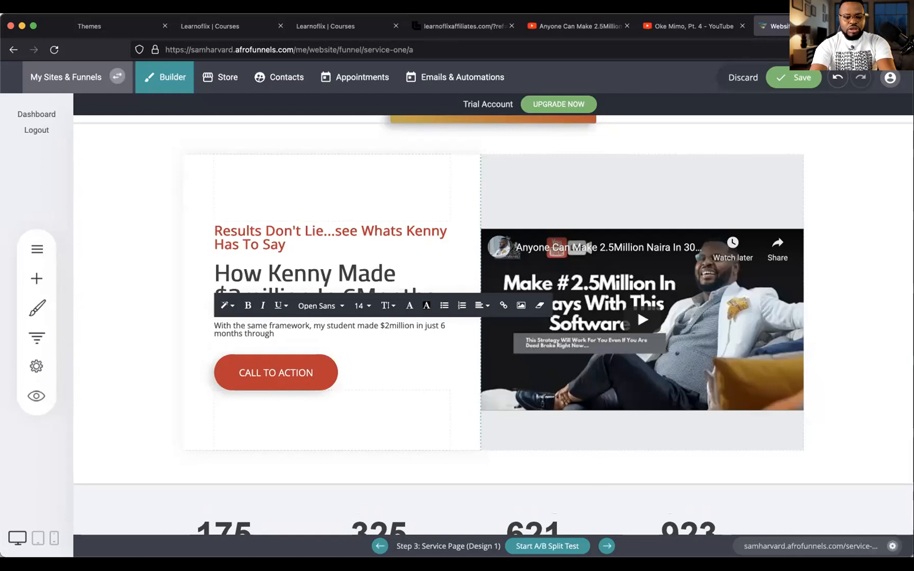
{"action": "type", "text": " ZTH"}
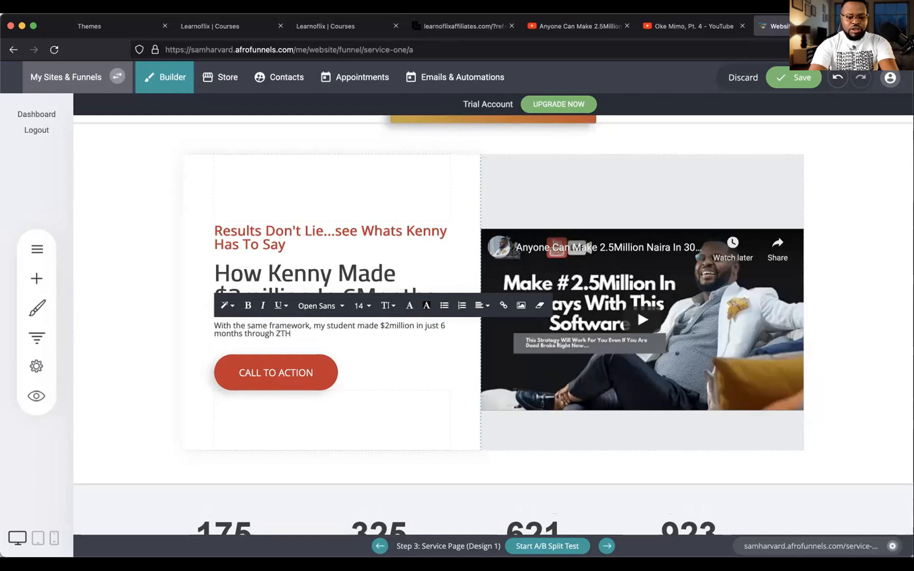
{"action": "type", "text": " Program."}
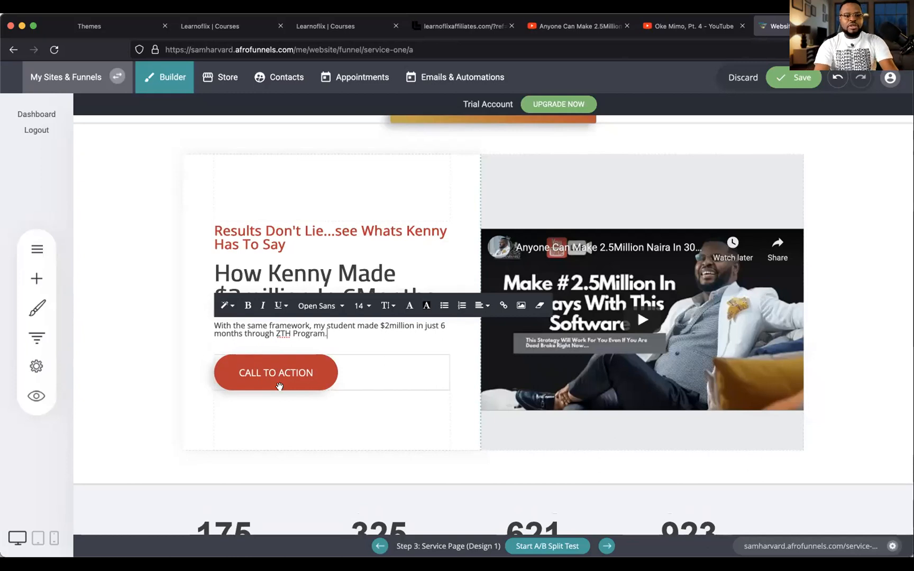
Step: Change the button text to 'Book Your Own Strategy Session Today'
{"action": "left_click", "coordinate": [271, 369]}
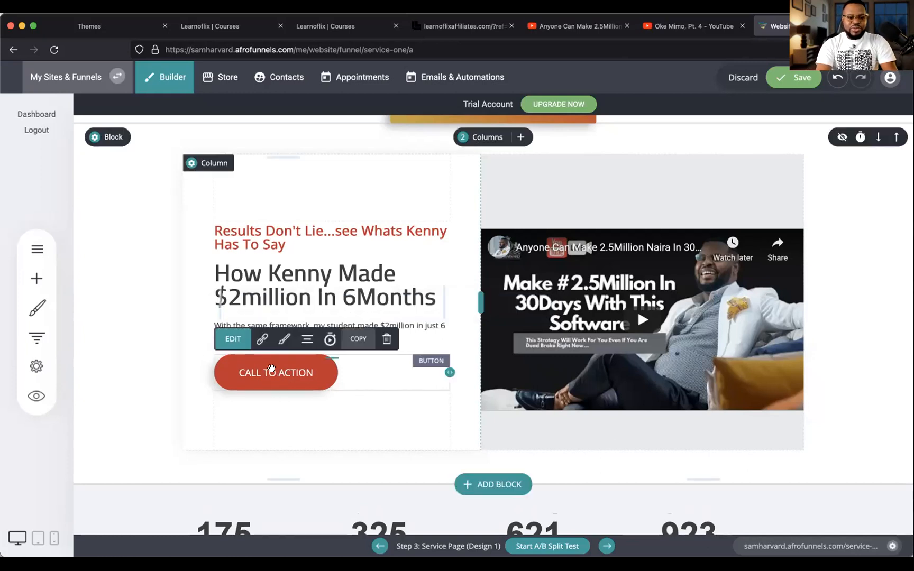
{"action": "left_click", "coordinate": [231, 334]}
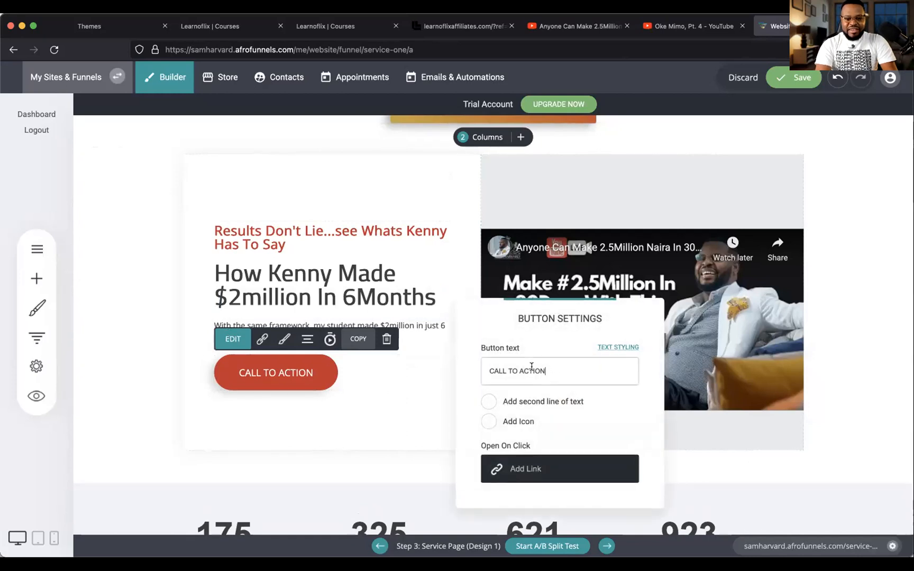
{"action": "left_click_drag", "start_coordinate": [548, 371], "coordinate": [482, 371]}
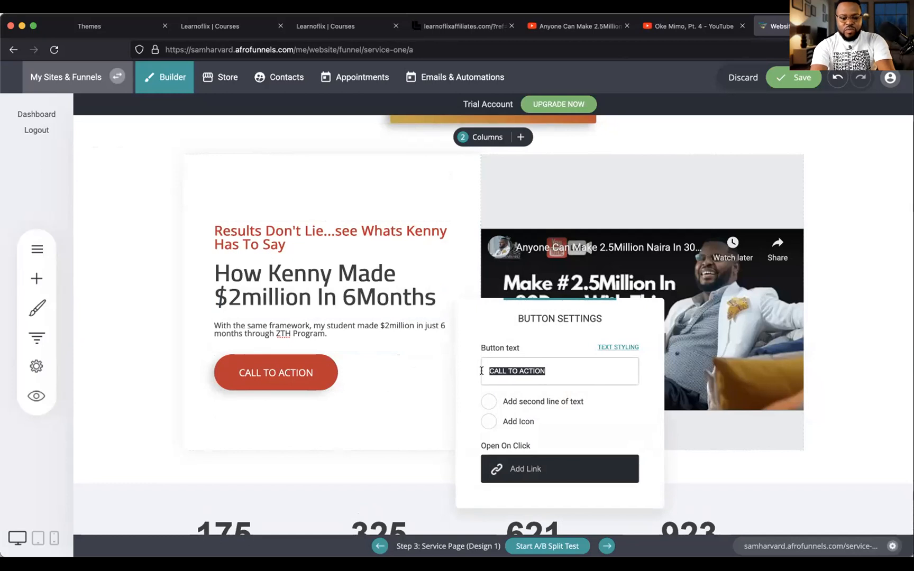
{"action": "type", "text": "Book"}
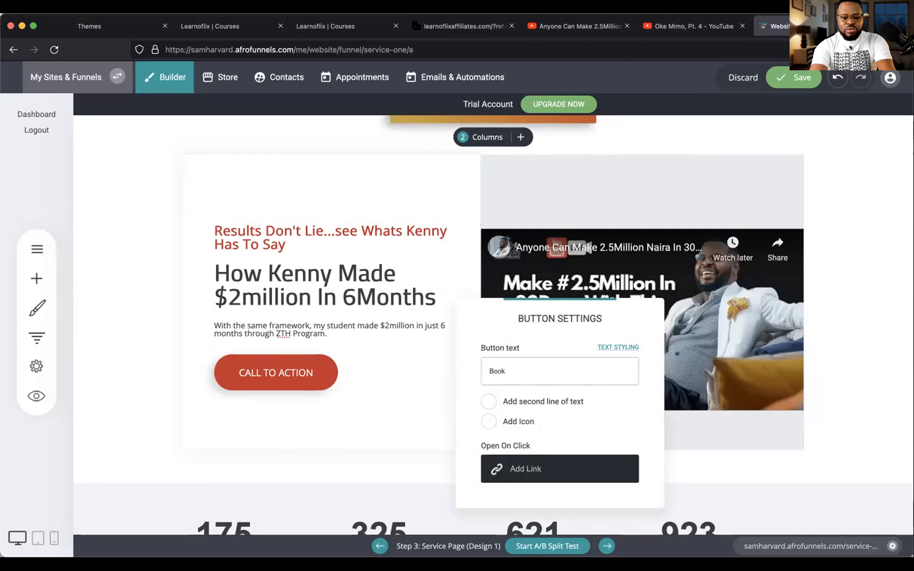
{"action": "type", "text": " Your Own Strategy S"}
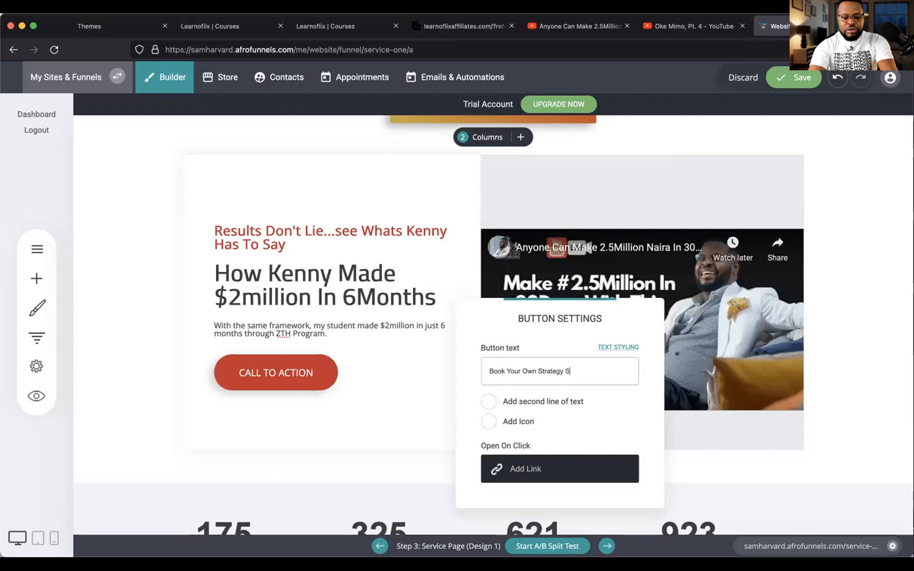
{"action": "type", "text": "ession today"}
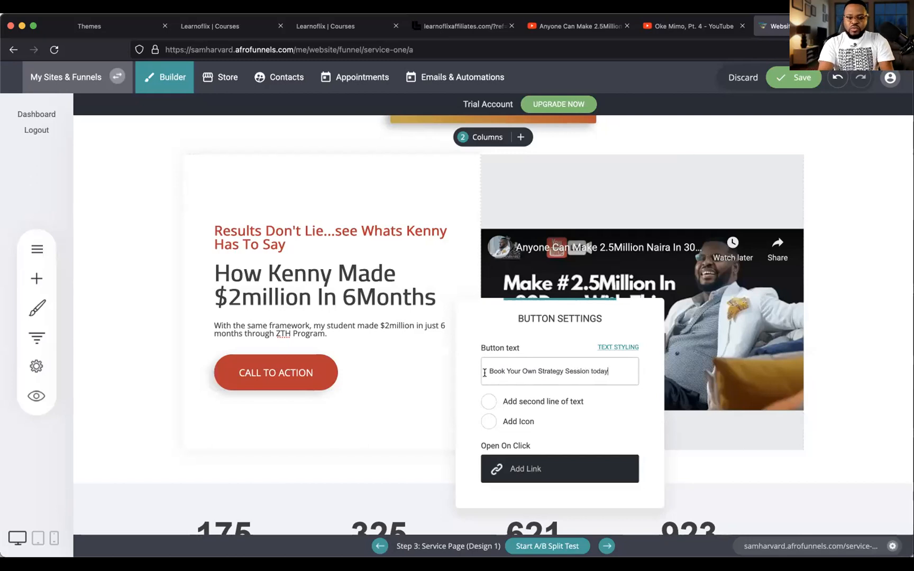
{"action": "left_click", "coordinate": [592, 370]}
{"action": "key", "text": "BackSpace"}
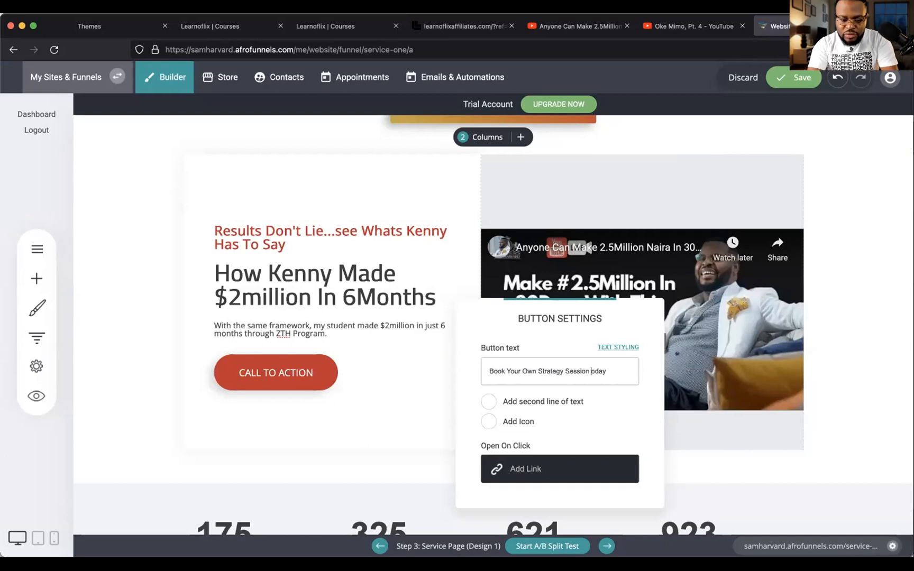
{"action": "type", "text": "T"}
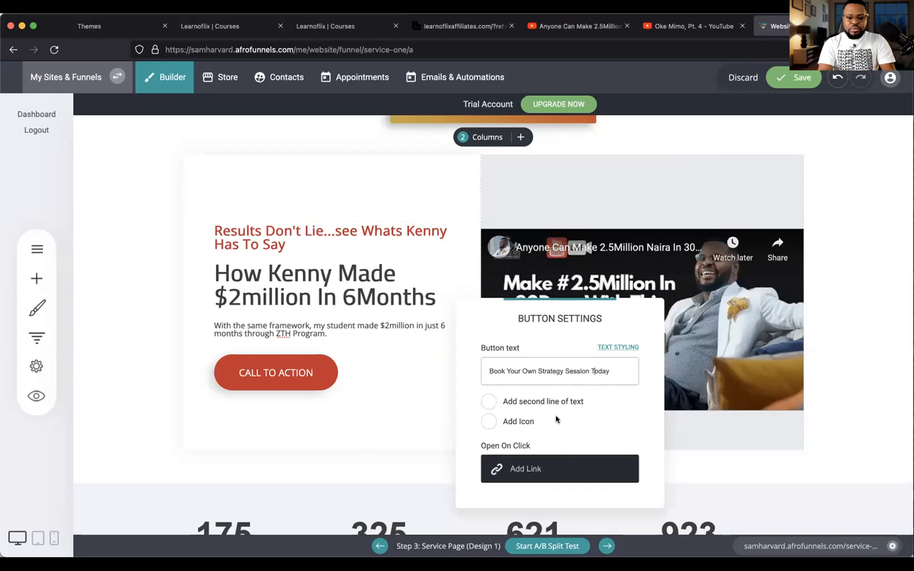
Step: Add a centred second button line reading 'Your Business Is The Next In Line'
{"action": "left_click", "coordinate": [488, 402]}
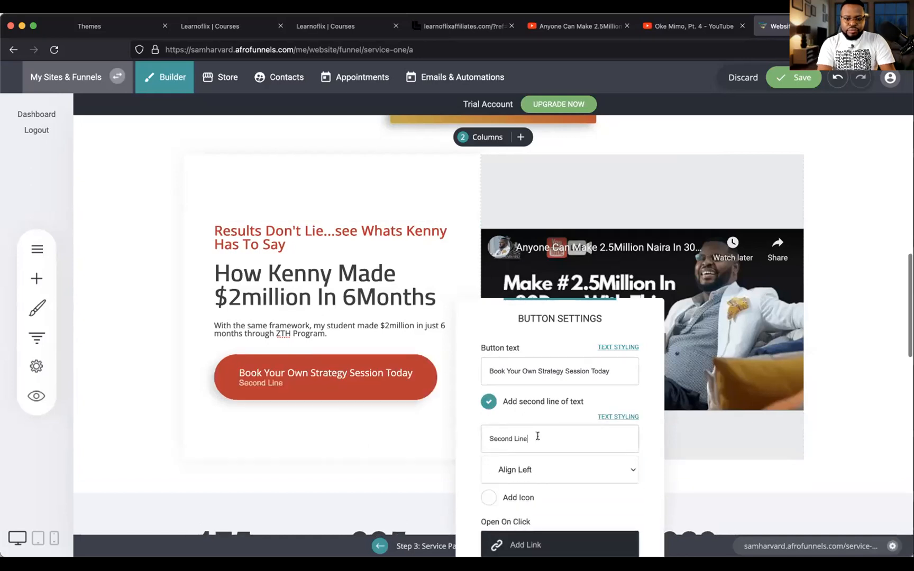
{"action": "left_click_drag", "start_coordinate": [527, 439], "coordinate": [481, 435]}
{"action": "type", "text": "Your Bus"}
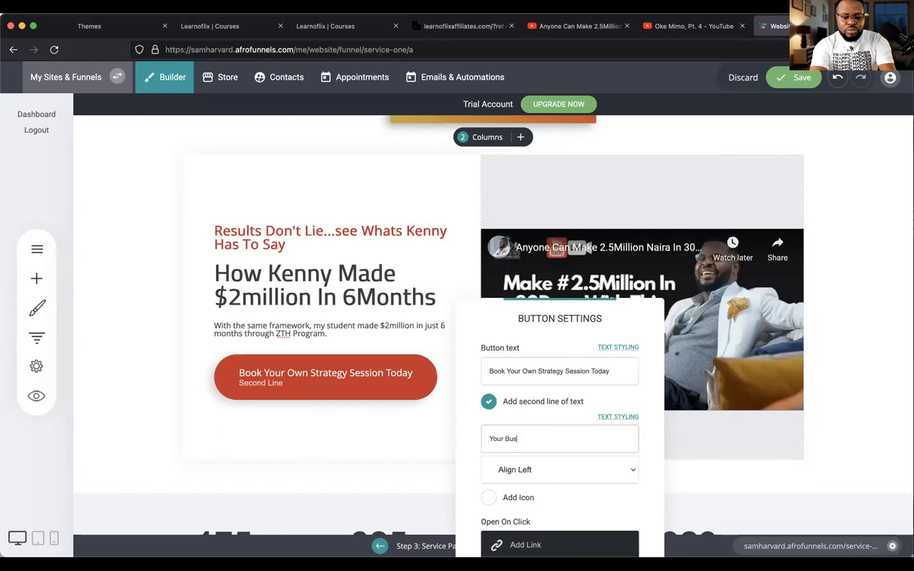
{"action": "type", "text": "iness Is"}
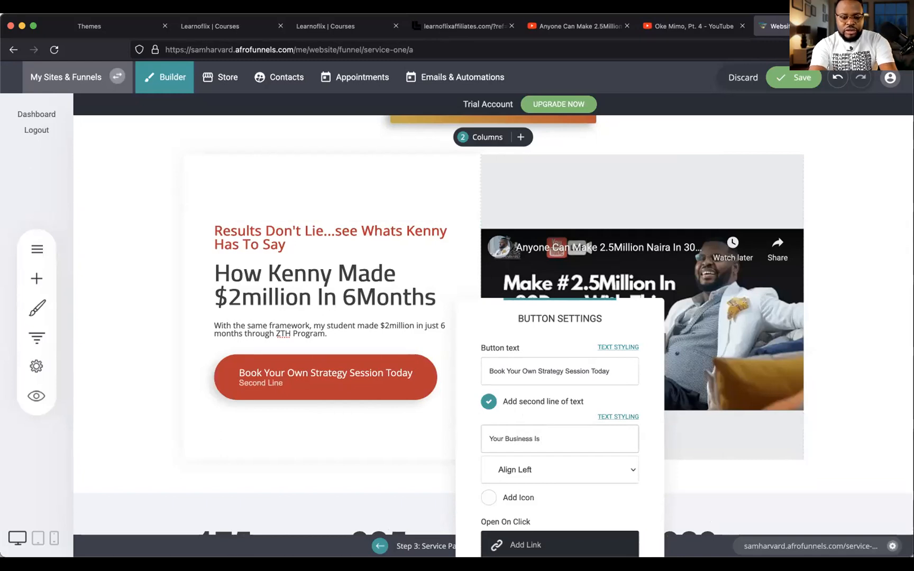
{"action": "type", "text": " The Nes"}
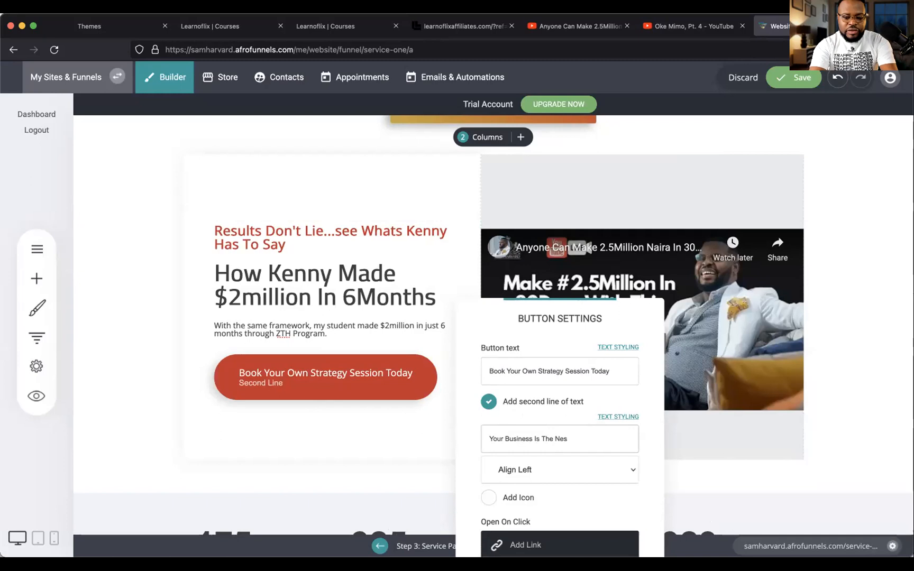
{"action": "key", "text": "BackSpace"}
{"action": "type", "text": "xt In Line"}
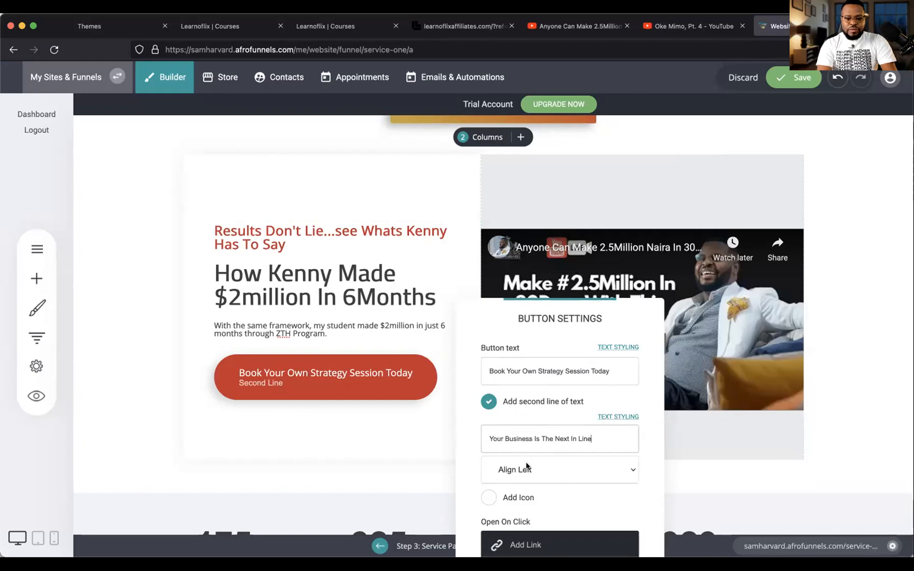
{"action": "left_click", "coordinate": [545, 471]}
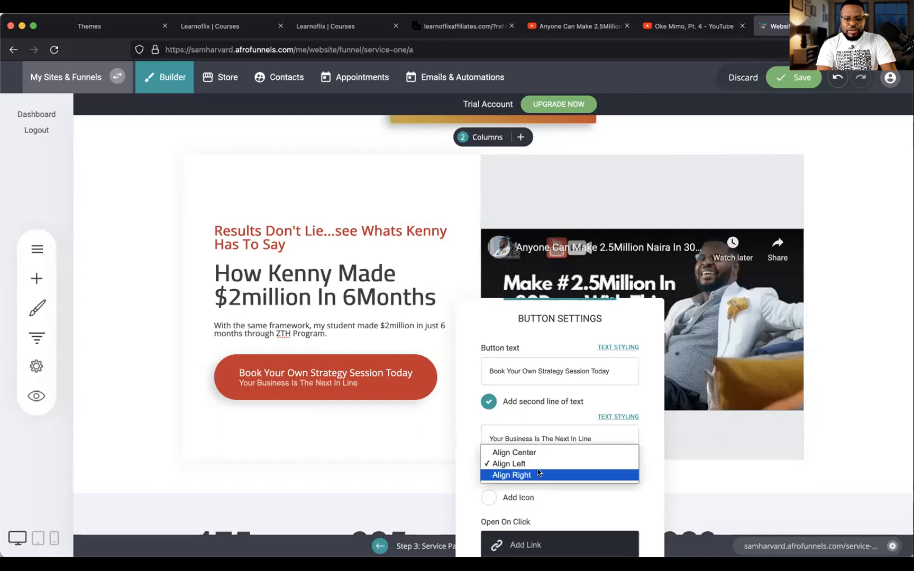
{"action": "left_click", "coordinate": [531, 453]}
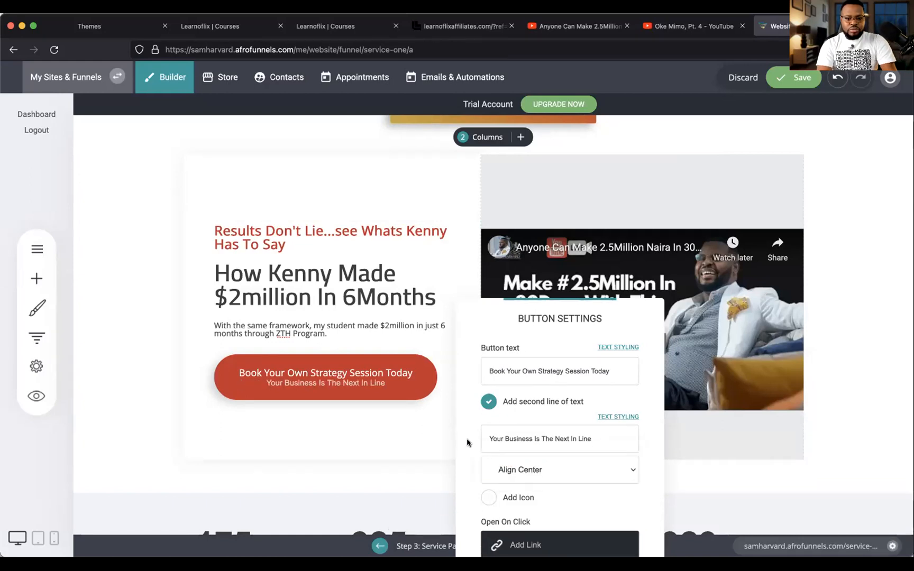
{"action": "left_click", "coordinate": [379, 389]}
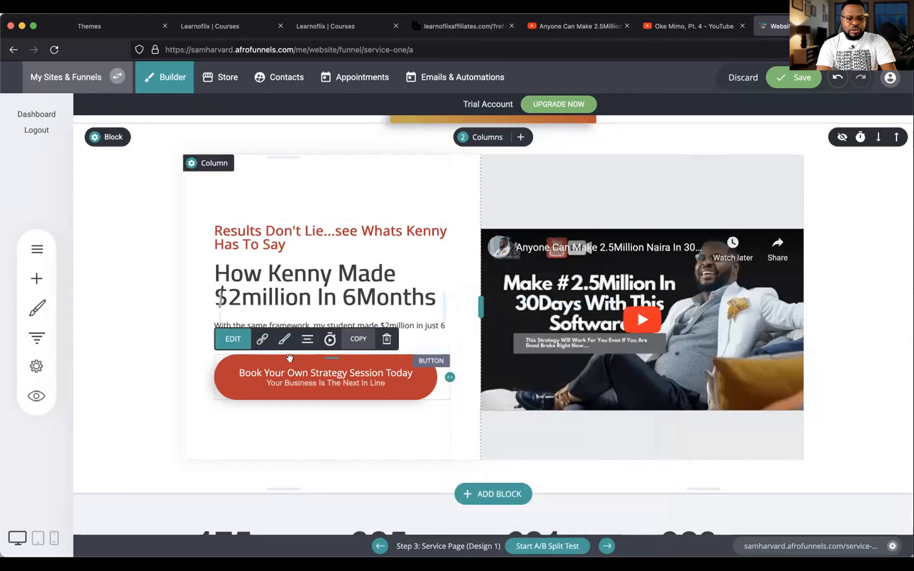
{"action": "left_click", "coordinate": [284, 339]}
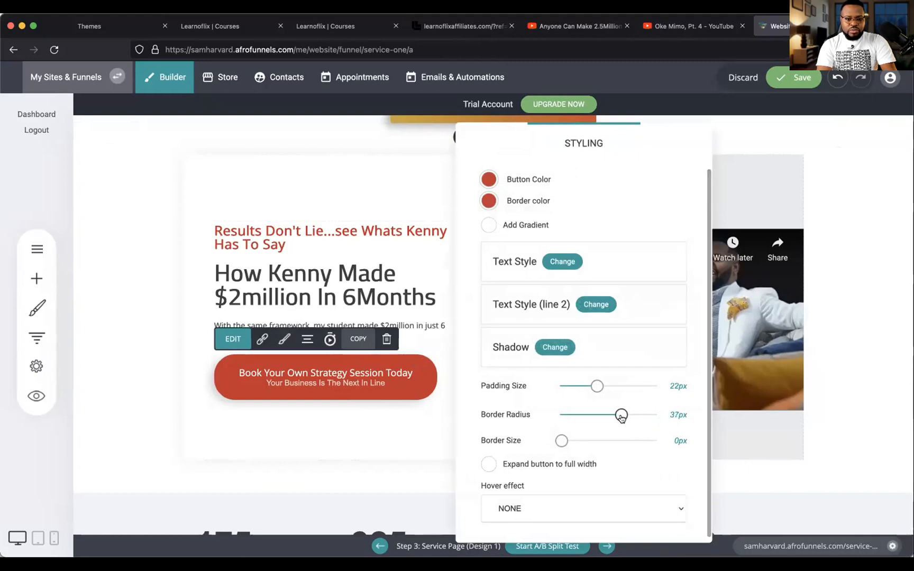
Step: Reduce the booking button's border radius to 7px so its corners are nearly square
{"action": "left_click_drag", "start_coordinate": [621, 416], "coordinate": [594, 416]}
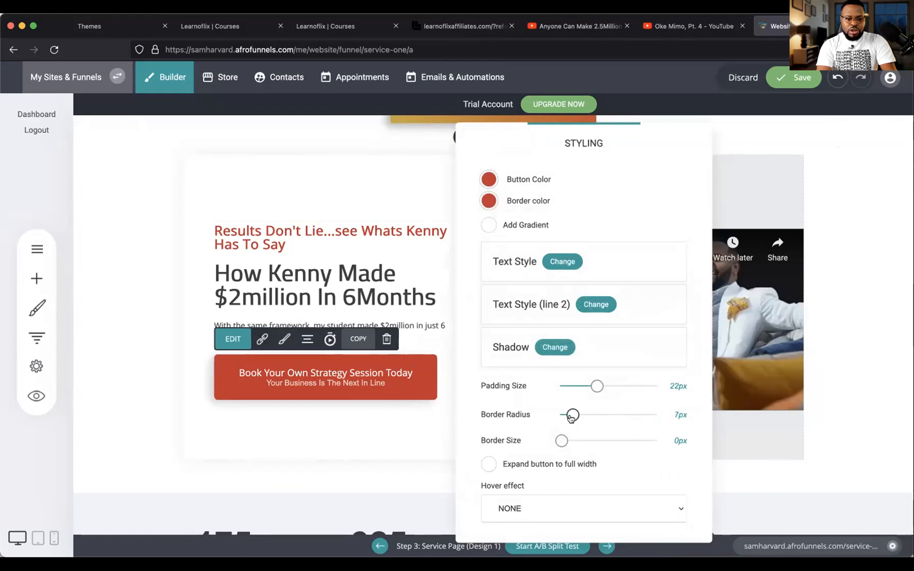
{"action": "left_click", "coordinate": [386, 417]}
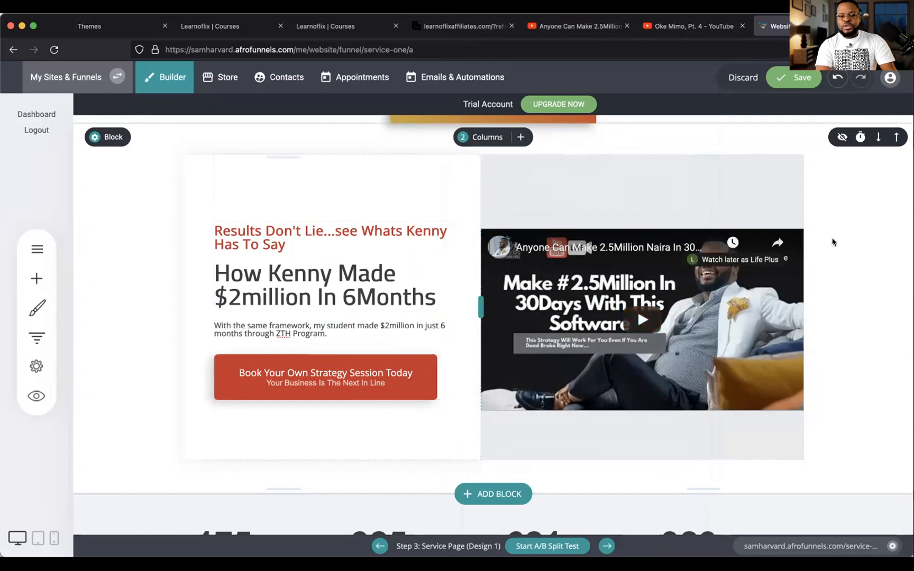
Step: Resize the testimonial block's columns to 48% video and 52% text
{"action": "scroll", "coordinate": [734, 299], "scroll_direction": "down", "scroll_amount": 2}
{"action": "scroll", "coordinate": [734, 299], "scroll_direction": "down", "scroll_amount": 4}
{"action": "scroll", "coordinate": [784, 275], "scroll_direction": "up", "scroll_amount": 9}
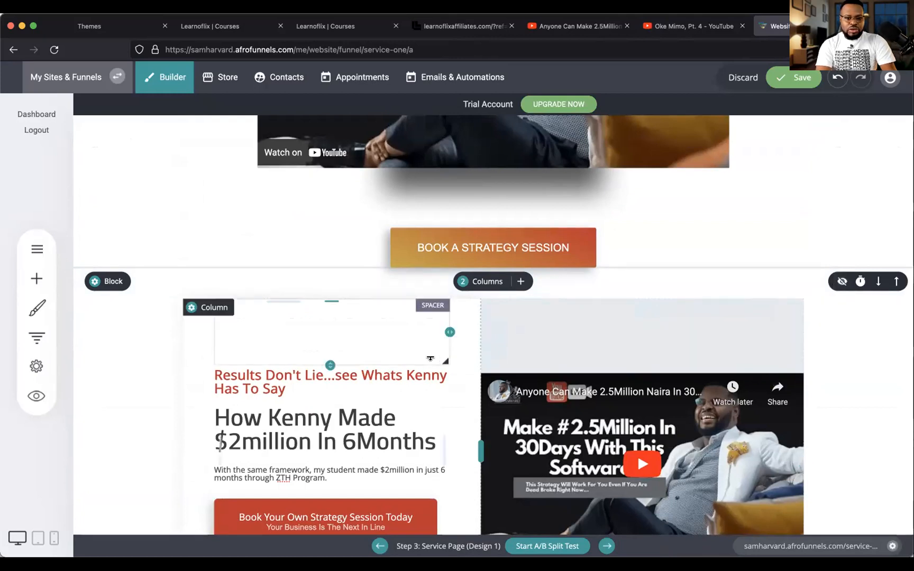
{"action": "scroll", "coordinate": [494, 316], "scroll_direction": "down", "scroll_amount": 3}
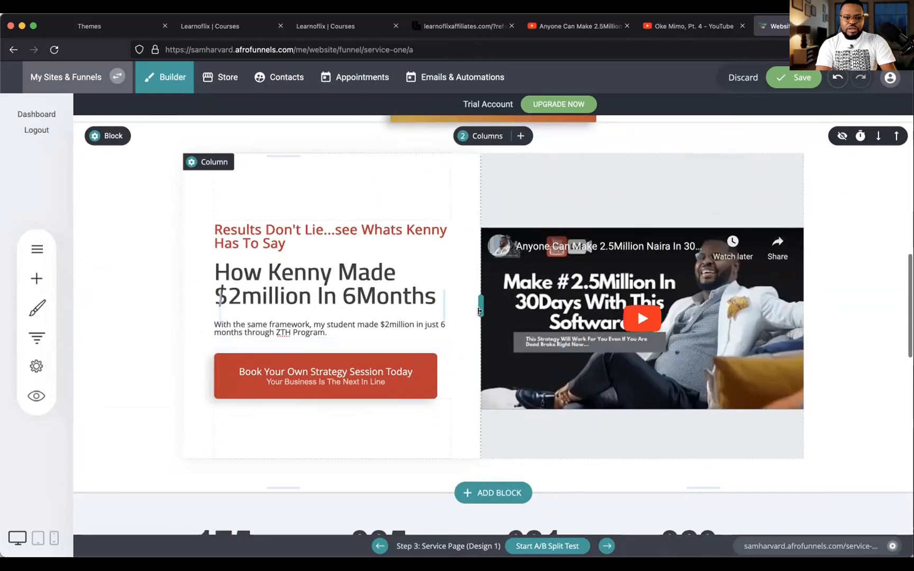
{"action": "mouse_move", "coordinate": [478, 309]}
{"action": "left_mouse_down"}
{"action": "mouse_move", "coordinate": [527, 309]}
{"action": "mouse_move", "coordinate": [472, 311]}
{"action": "mouse_move", "coordinate": [480, 311]}
{"action": "left_mouse_up"}
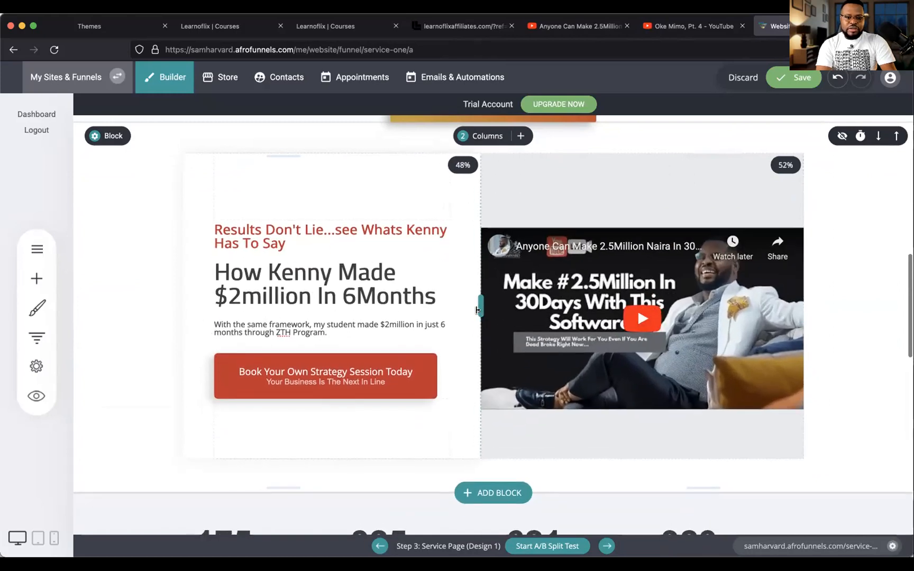
Step: Delete the 175/325/621/923 stats block
{"action": "scroll", "coordinate": [473, 376], "scroll_direction": "down", "scroll_amount": 4}
{"action": "scroll", "coordinate": [473, 376], "scroll_direction": "down", "scroll_amount": 5}
{"action": "scroll", "coordinate": [466, 383], "scroll_direction": "up", "scroll_amount": 4}
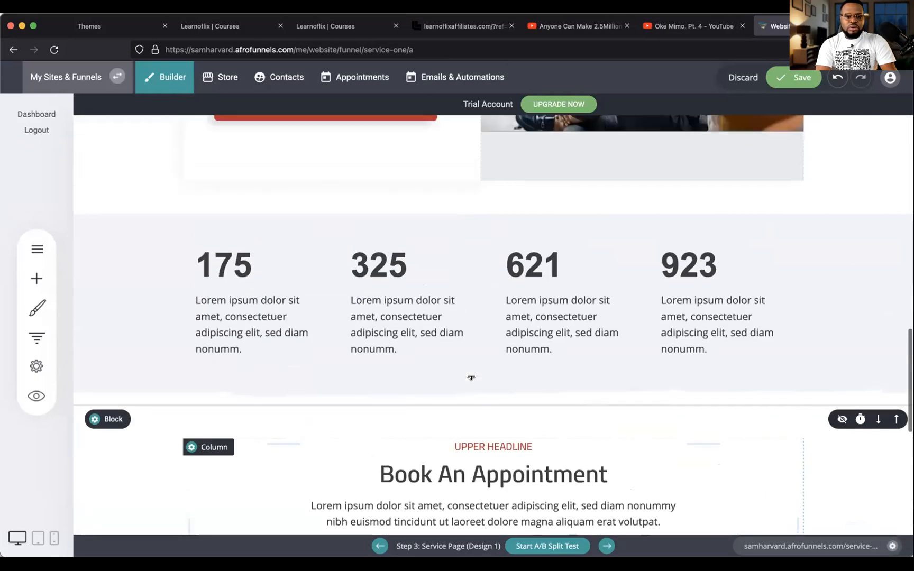
{"action": "mouse_move", "coordinate": [110, 242]}
{"action": "left_click", "coordinate": [197, 233]}
{"action": "left_click", "coordinate": [494, 302]}
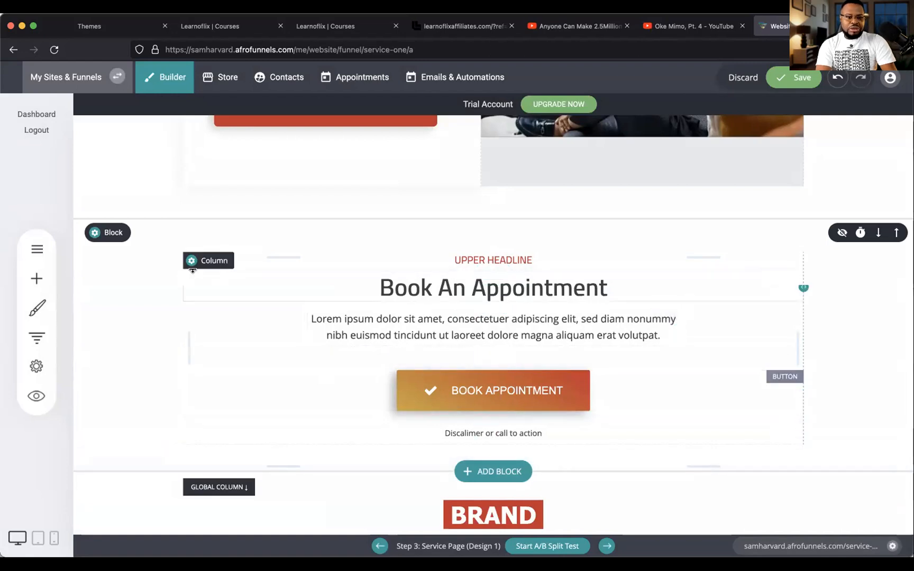
Step: Delete the Book An Appointment block
{"action": "mouse_move", "coordinate": [109, 232]}
{"action": "left_click", "coordinate": [197, 234]}
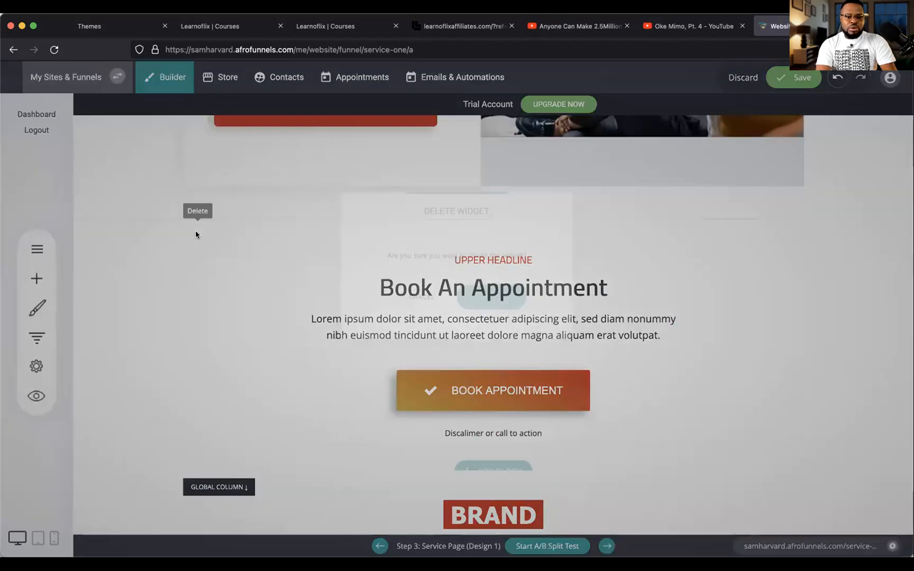
{"action": "left_click", "coordinate": [485, 300]}
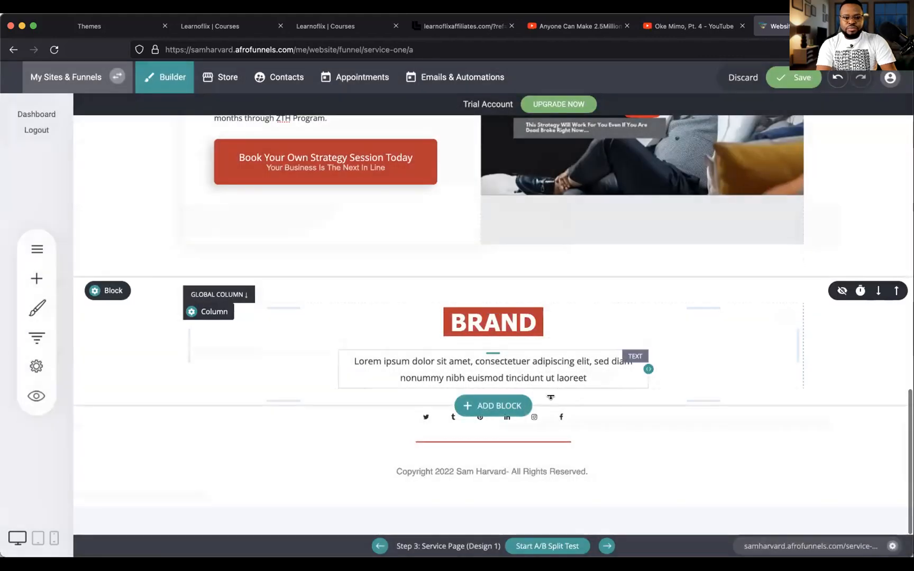
Step: Inspect the BRAND footer text and the lorem ipsum footer text
{"action": "left_click", "coordinate": [487, 319]}
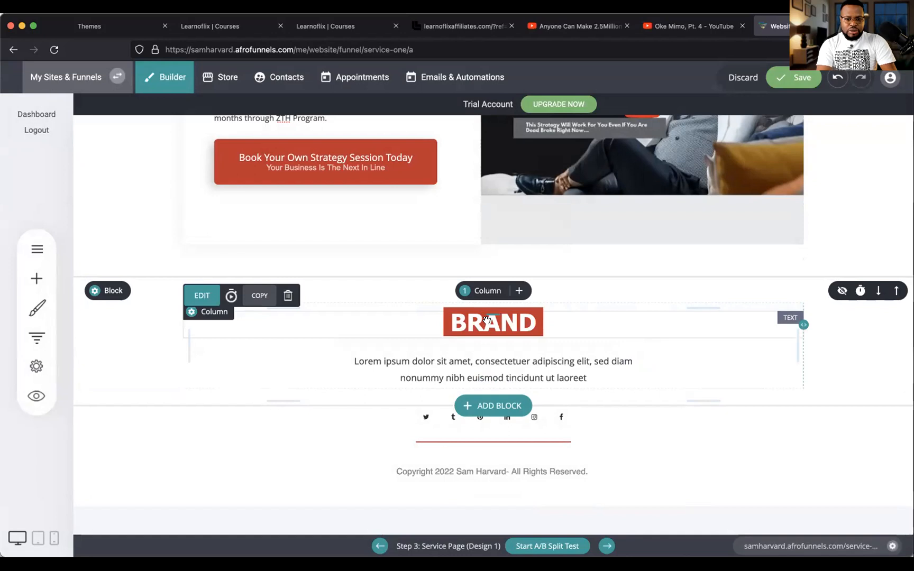
{"action": "left_click", "coordinate": [520, 319]}
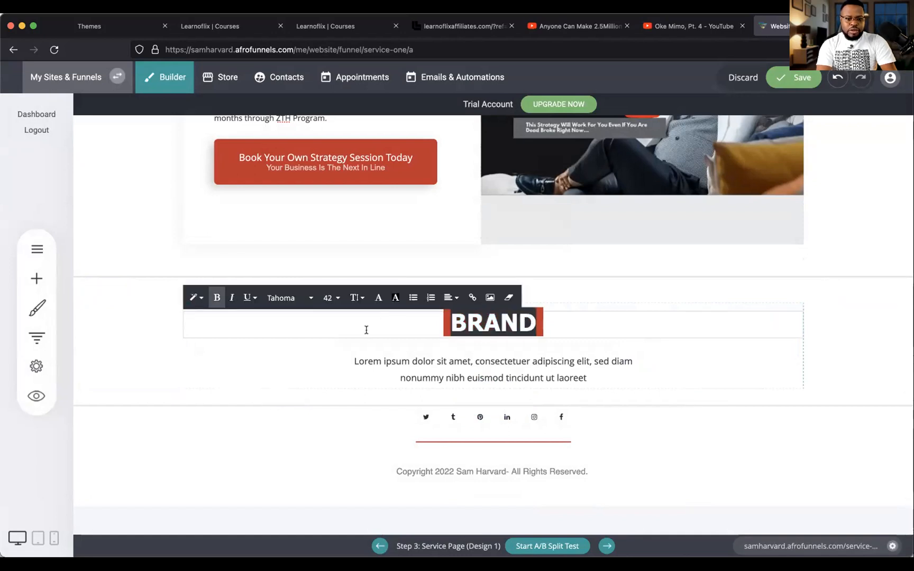
{"action": "left_click", "coordinate": [328, 368]}
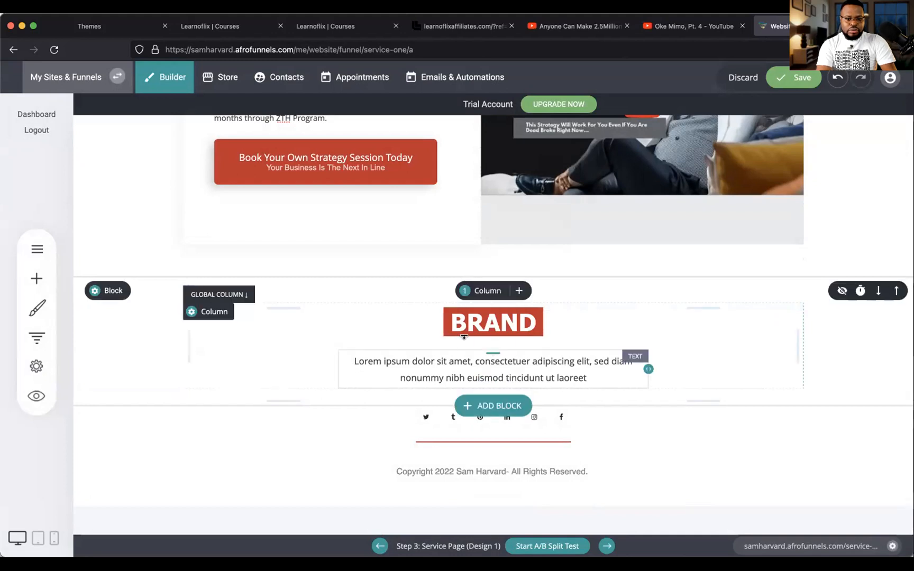
{"action": "left_click", "coordinate": [582, 364]}
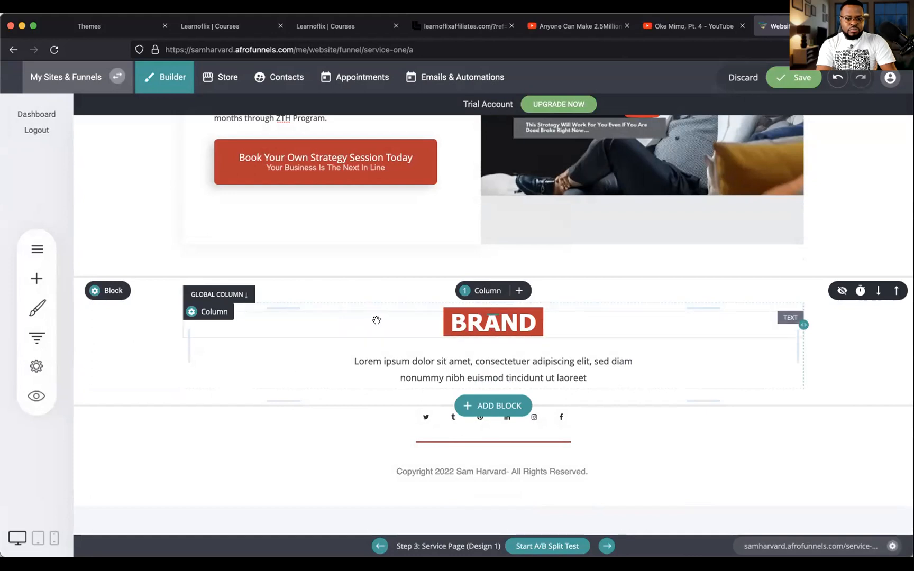
Step: Delete the empty widget below the testimonial section and the lorem ipsum block
{"action": "mouse_move", "coordinate": [376, 319]}
{"action": "left_click", "coordinate": [287, 295]}
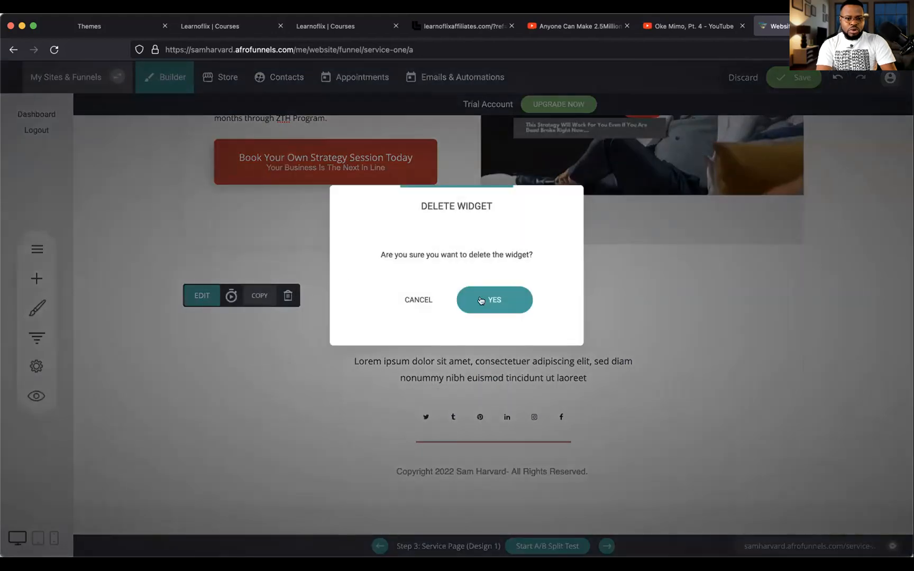
{"action": "left_click", "coordinate": [495, 299]}
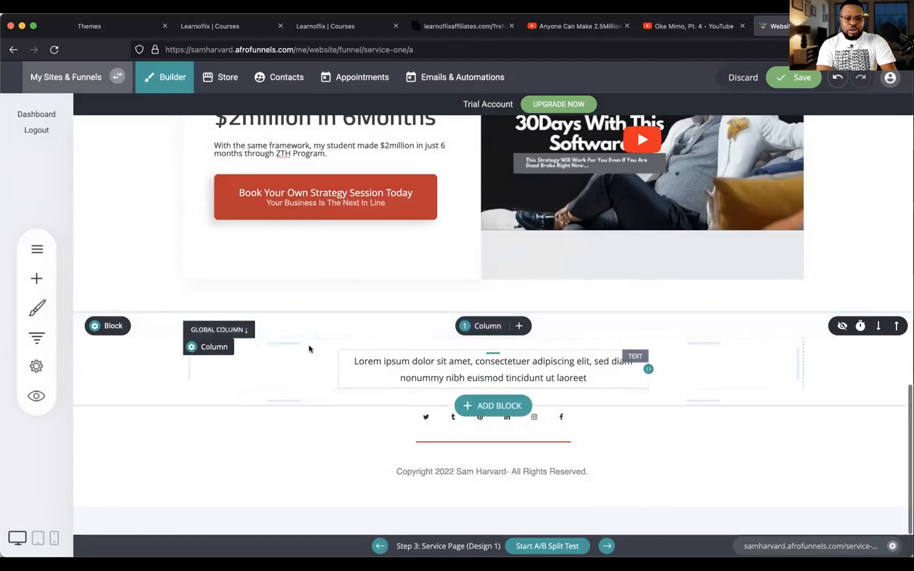
{"action": "mouse_move", "coordinate": [109, 330]}
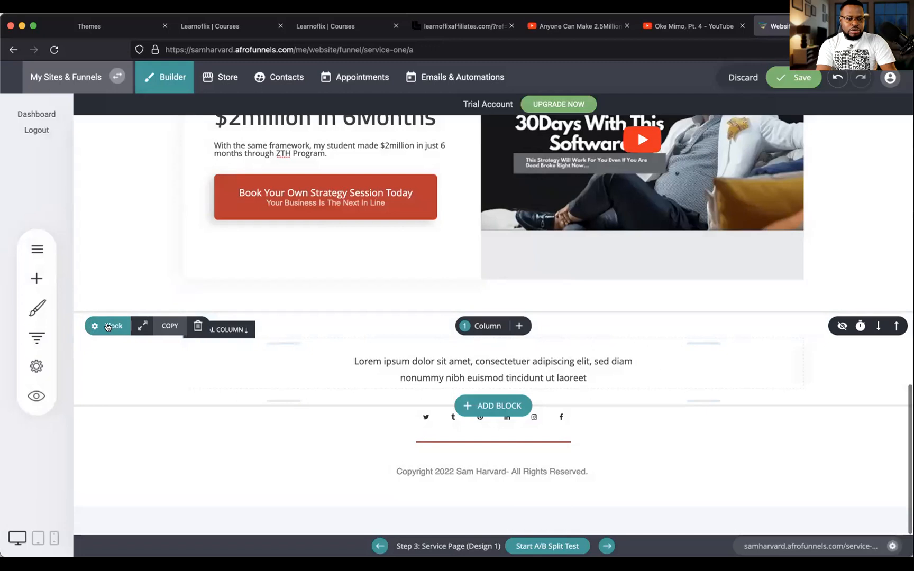
{"action": "left_click", "coordinate": [197, 326]}
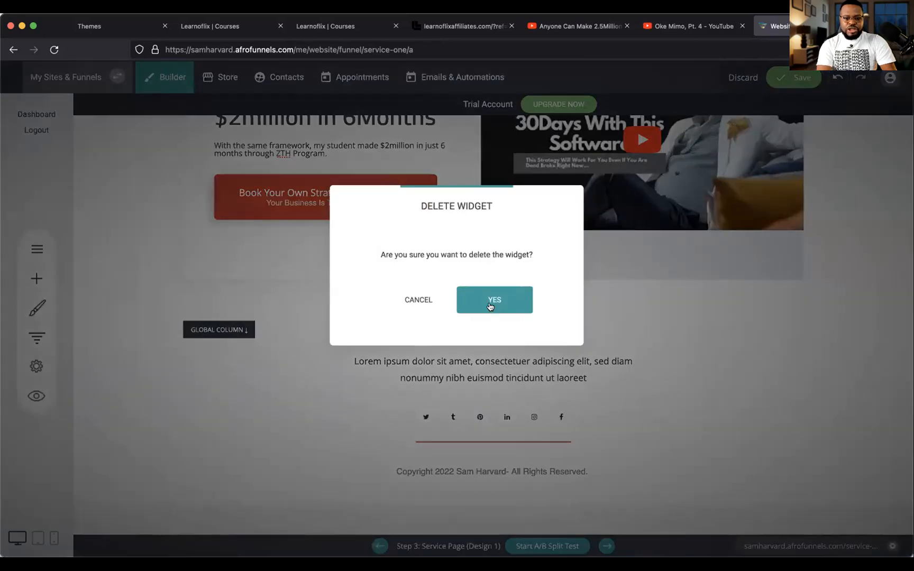
{"action": "left_click", "coordinate": [493, 300]}
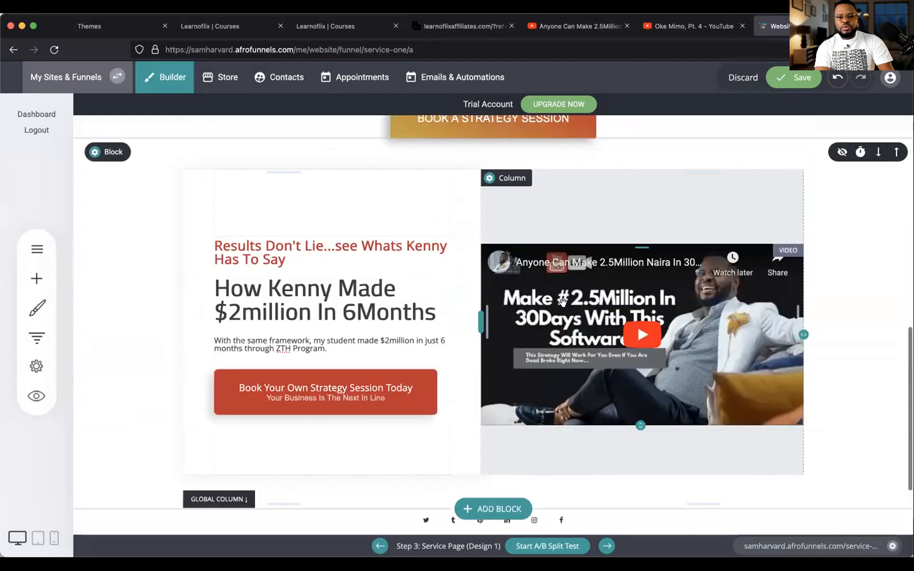
Step: Save the service page changes
{"action": "scroll", "coordinate": [562, 301], "scroll_direction": "up", "scroll_amount": 10}
{"action": "left_click", "coordinate": [786, 83]}
{"action": "scroll", "coordinate": [609, 307], "scroll_direction": "down", "scroll_amount": 8}
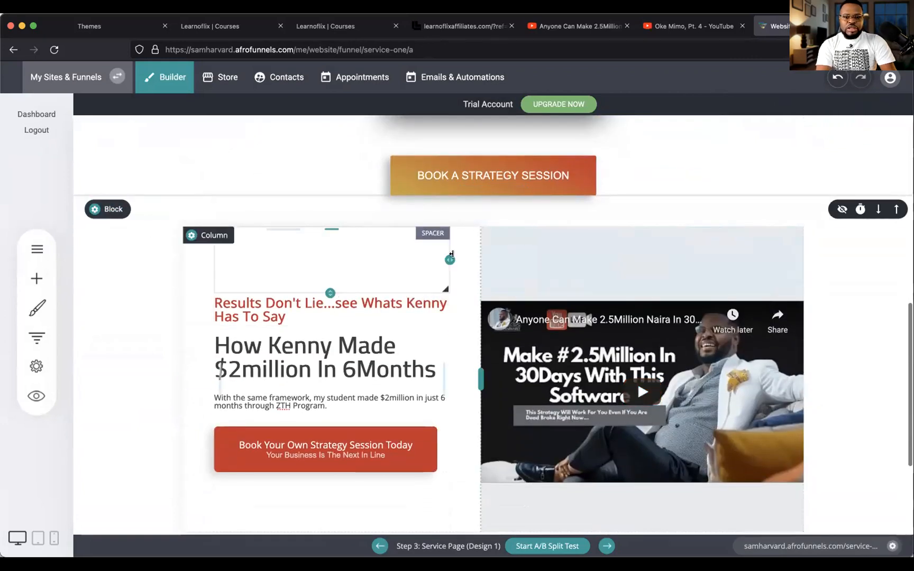
Step: Check the testimonial block's display delay setting, then save the page again
{"action": "left_click", "coordinate": [859, 209]}
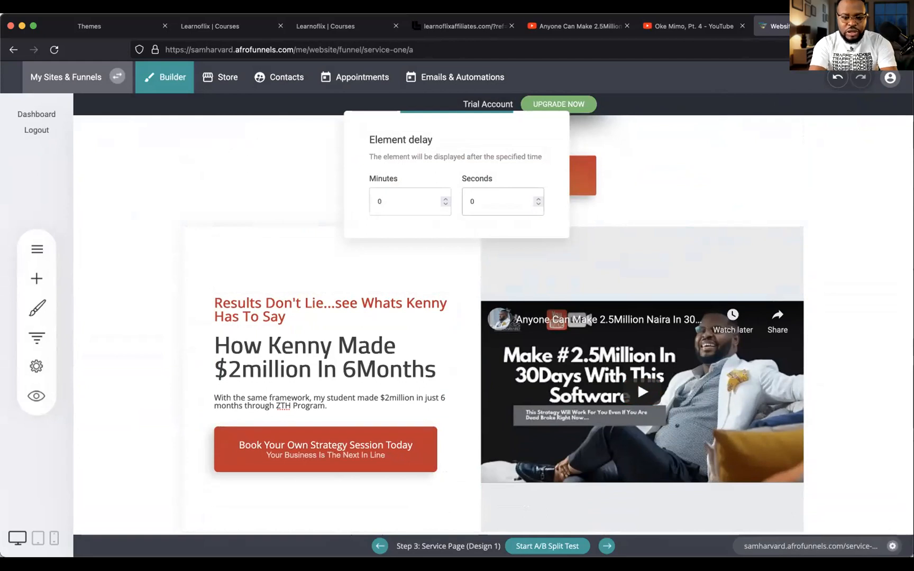
{"action": "left_click", "coordinate": [679, 199]}
{"action": "scroll", "coordinate": [637, 278], "scroll_direction": "down", "scroll_amount": 3}
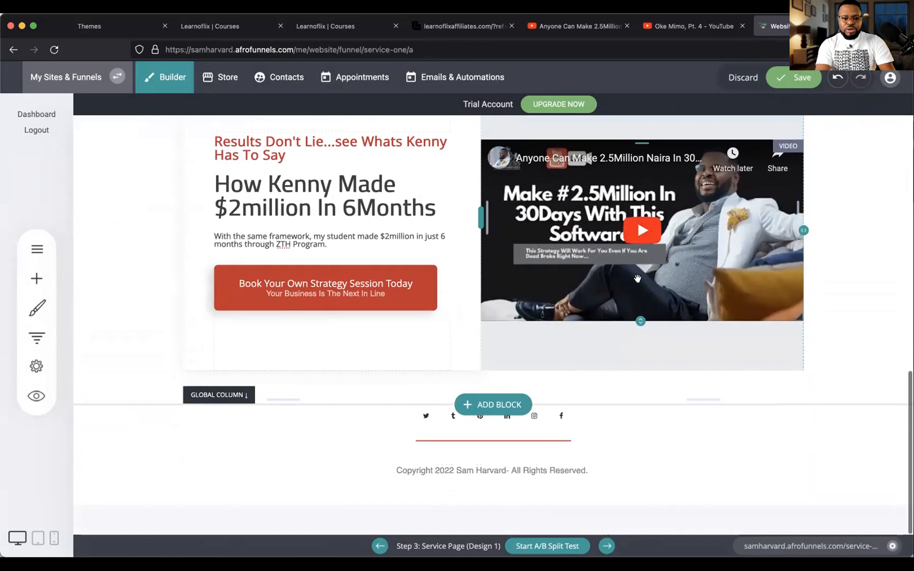
{"action": "left_click", "coordinate": [793, 78]}
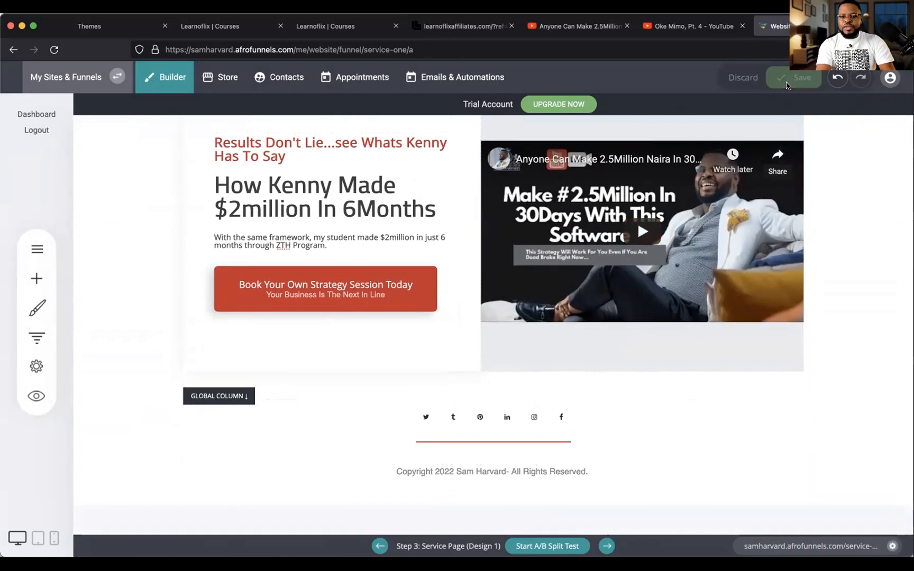
{"action": "left_click", "coordinate": [36, 396]}
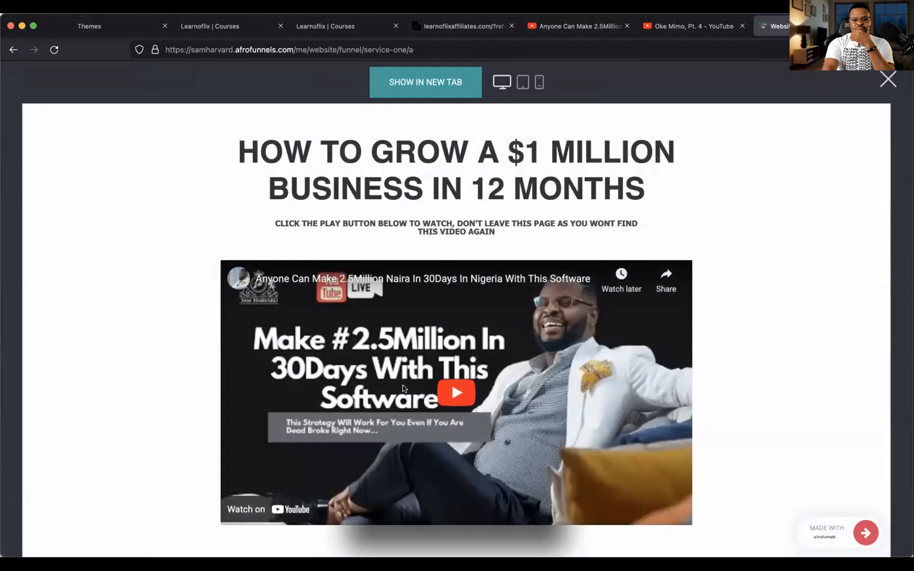
Step: Play the embedded YouTube video in the desktop preview and scroll through the page
{"action": "scroll", "coordinate": [403, 389], "scroll_direction": "down", "scroll_amount": 3}
{"action": "scroll", "coordinate": [403, 388], "scroll_direction": "up", "scroll_amount": 3}
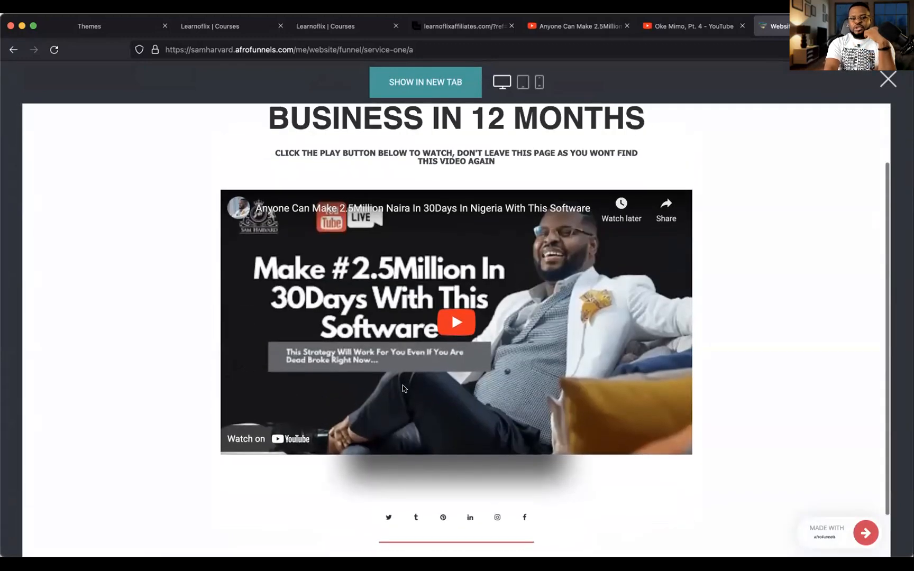
{"action": "scroll", "coordinate": [403, 389], "scroll_direction": "down", "scroll_amount": 3}
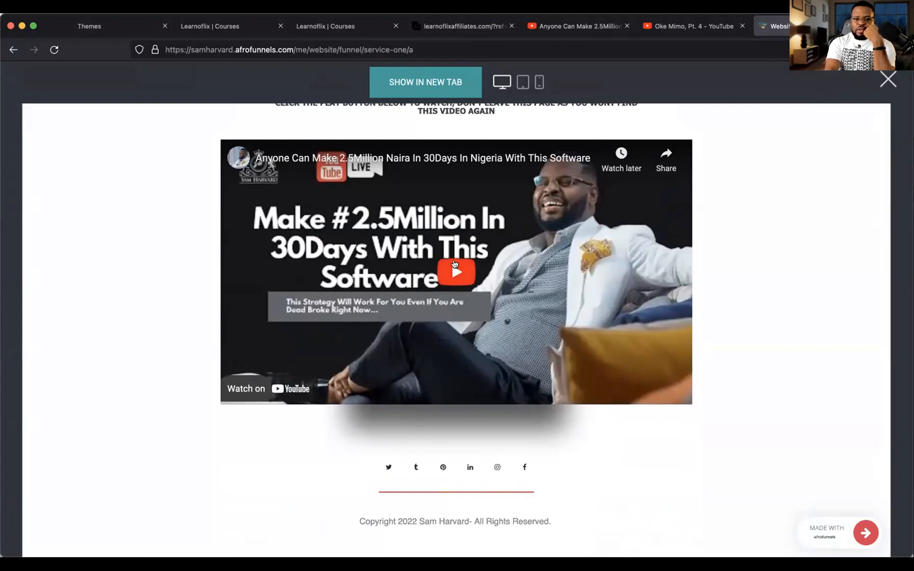
{"action": "left_click", "coordinate": [456, 272]}
{"action": "scroll", "coordinate": [634, 297], "scroll_direction": "up", "scroll_amount": 3}
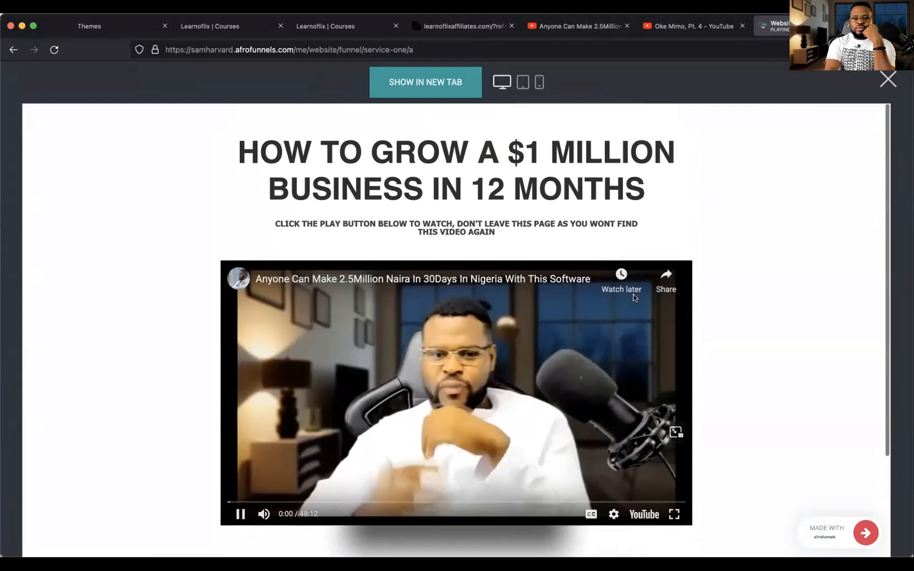
{"action": "scroll", "coordinate": [560, 238], "scroll_direction": "down", "scroll_amount": 10}
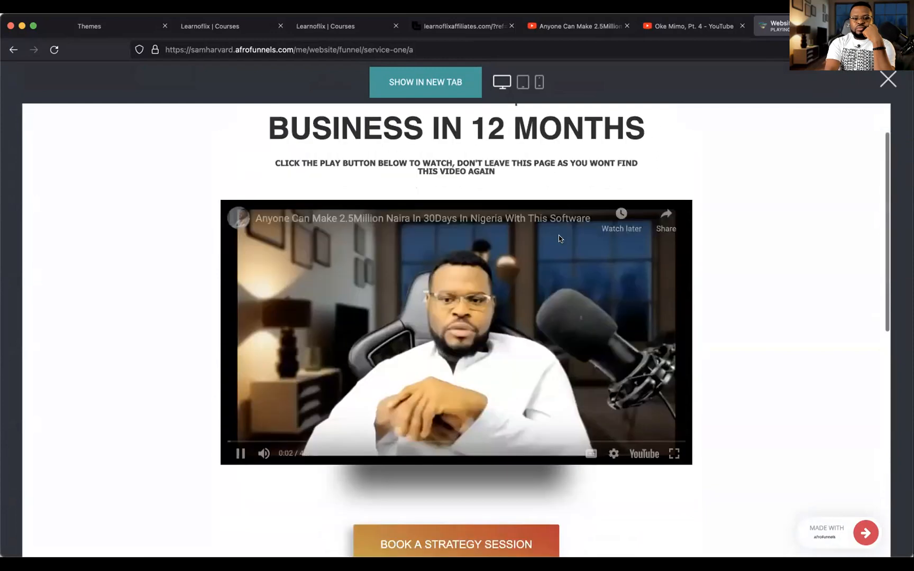
{"action": "scroll", "coordinate": [559, 238], "scroll_direction": "up", "scroll_amount": 10}
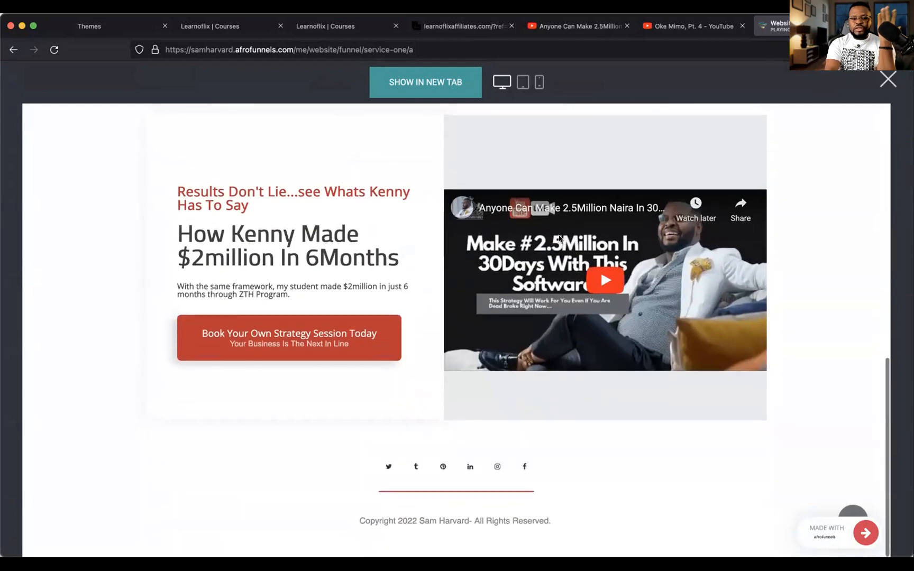
{"action": "scroll", "coordinate": [559, 238], "scroll_direction": "down", "scroll_amount": 8}
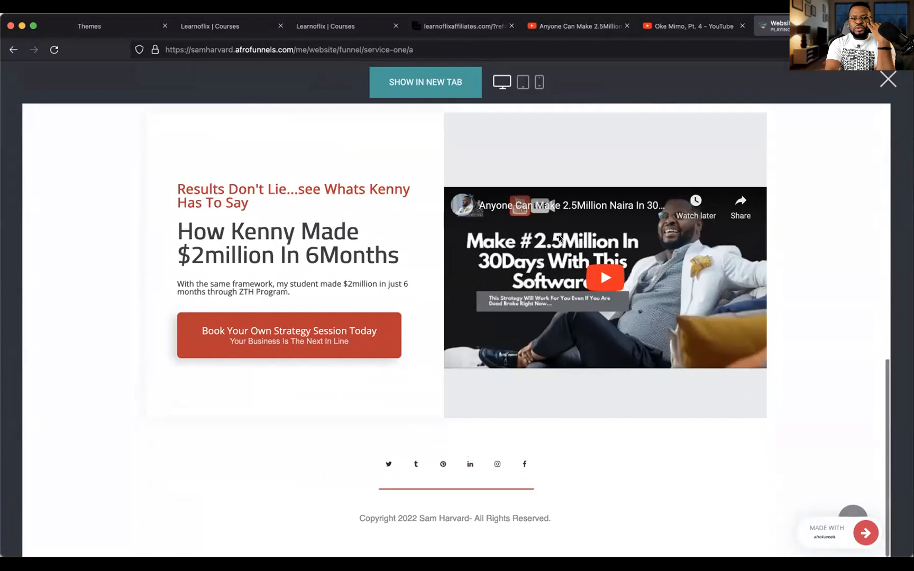
{"action": "scroll", "coordinate": [560, 238], "scroll_direction": "up", "scroll_amount": 10}
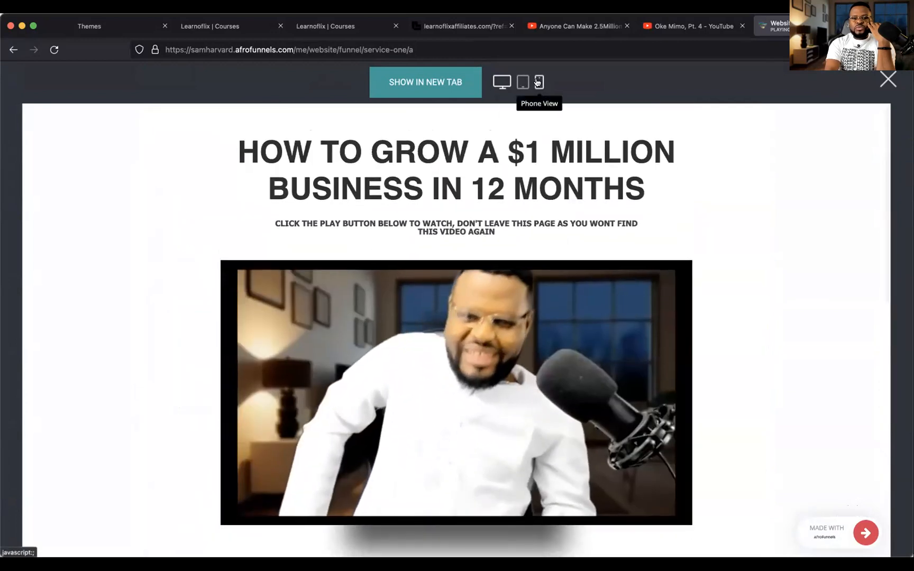
Step: Check the page in phone-sized preview with the video playing, then close the preview
{"action": "left_click", "coordinate": [539, 82]}
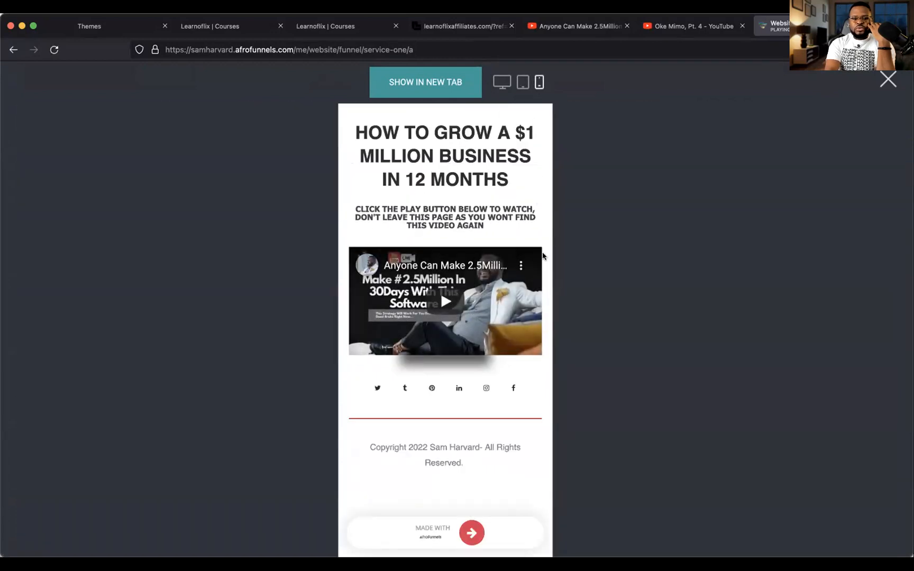
{"action": "left_click", "coordinate": [445, 302]}
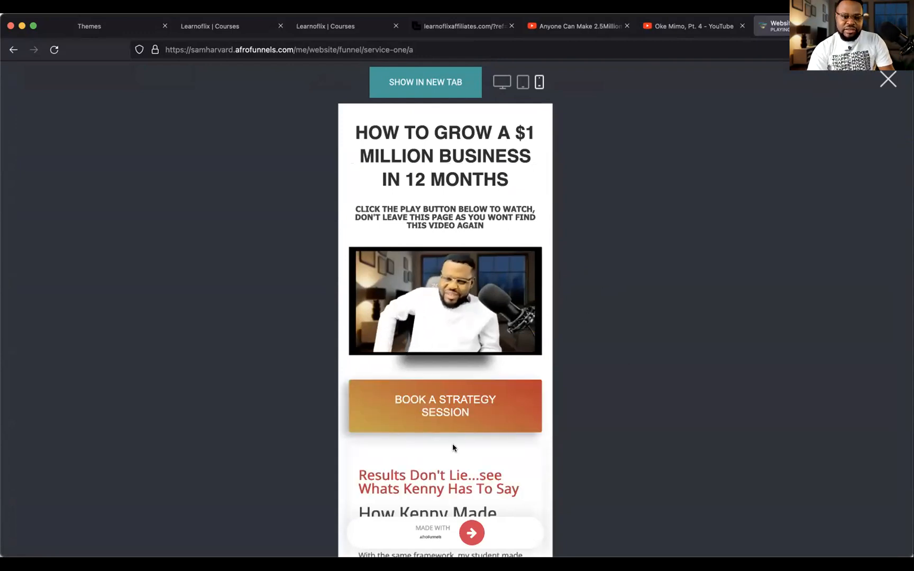
{"action": "scroll", "coordinate": [453, 448], "scroll_direction": "down", "scroll_amount": 10}
{"action": "scroll", "coordinate": [453, 448], "scroll_direction": "up", "scroll_amount": 4}
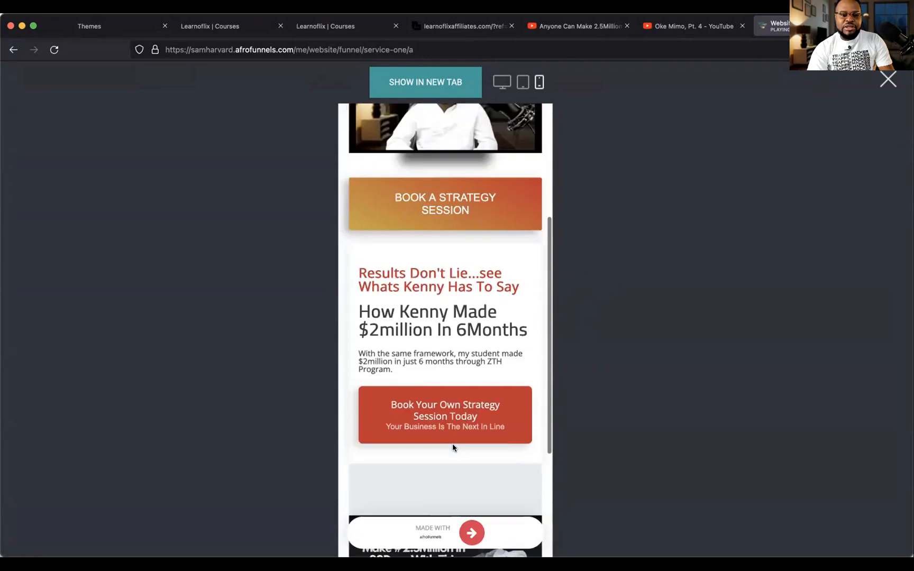
{"action": "scroll", "coordinate": [452, 447], "scroll_direction": "up", "scroll_amount": 5}
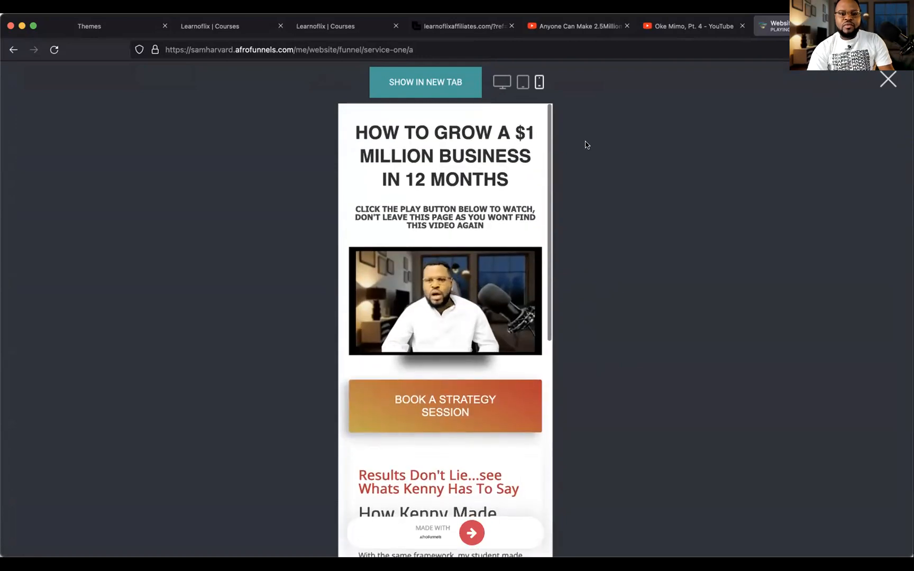
{"action": "left_click", "coordinate": [885, 80]}
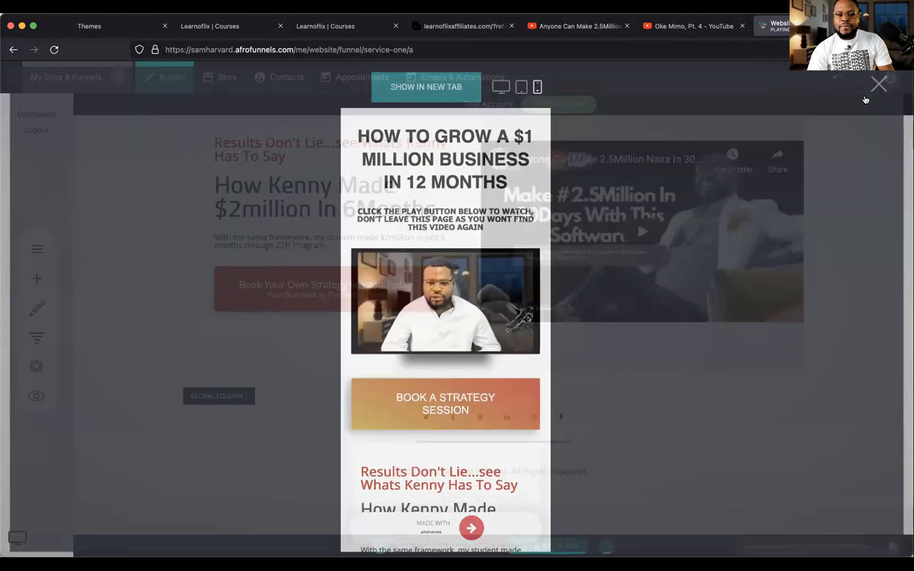
Step: Switch the builder to mobile editing view to see the service page's phone layout
{"action": "scroll", "coordinate": [515, 302], "scroll_direction": "up", "scroll_amount": 10}
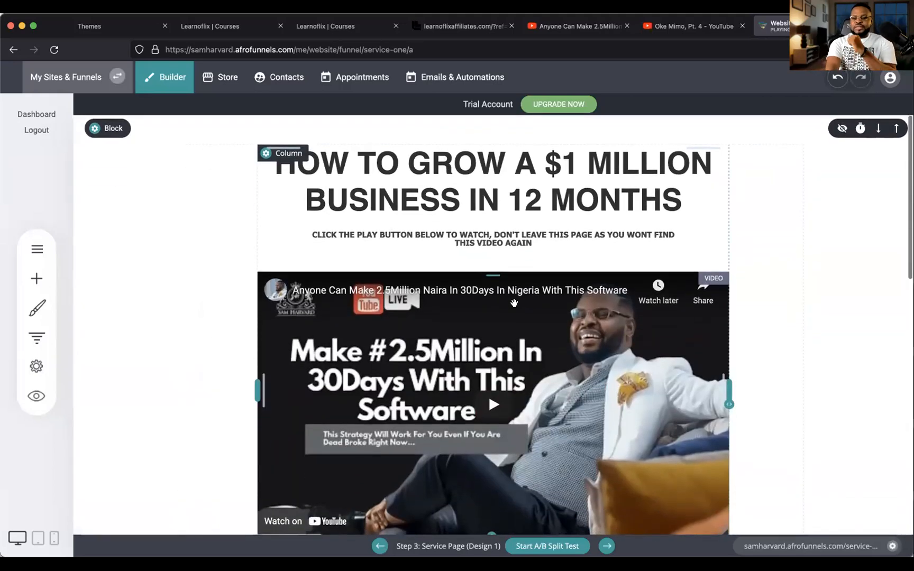
{"action": "scroll", "coordinate": [504, 282], "scroll_direction": "down", "scroll_amount": 15}
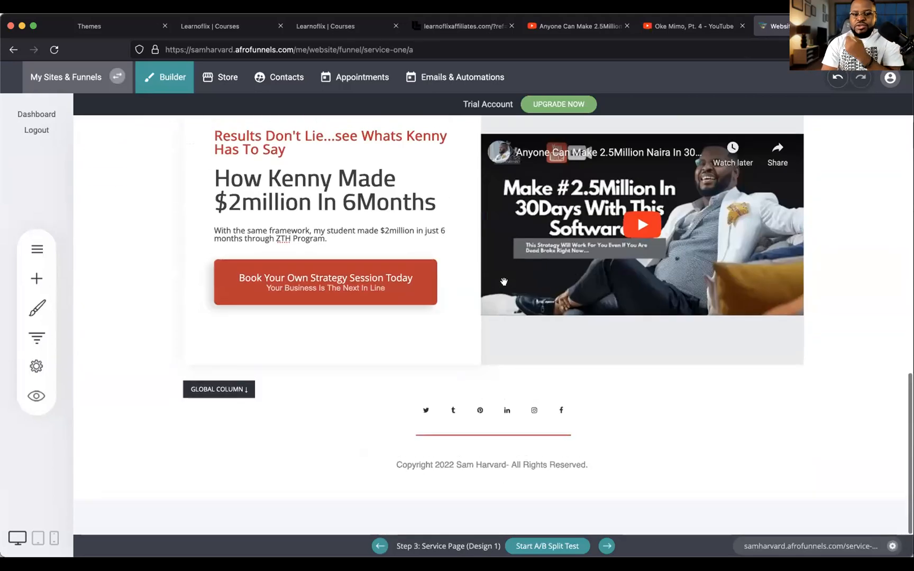
{"action": "scroll", "coordinate": [503, 281], "scroll_direction": "up", "scroll_amount": 7}
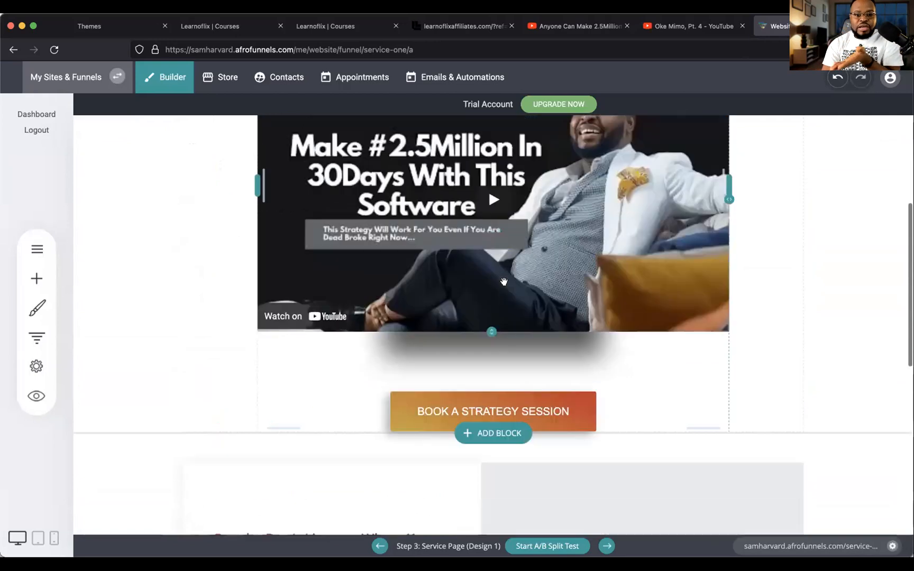
{"action": "scroll", "coordinate": [504, 281], "scroll_direction": "up", "scroll_amount": 4}
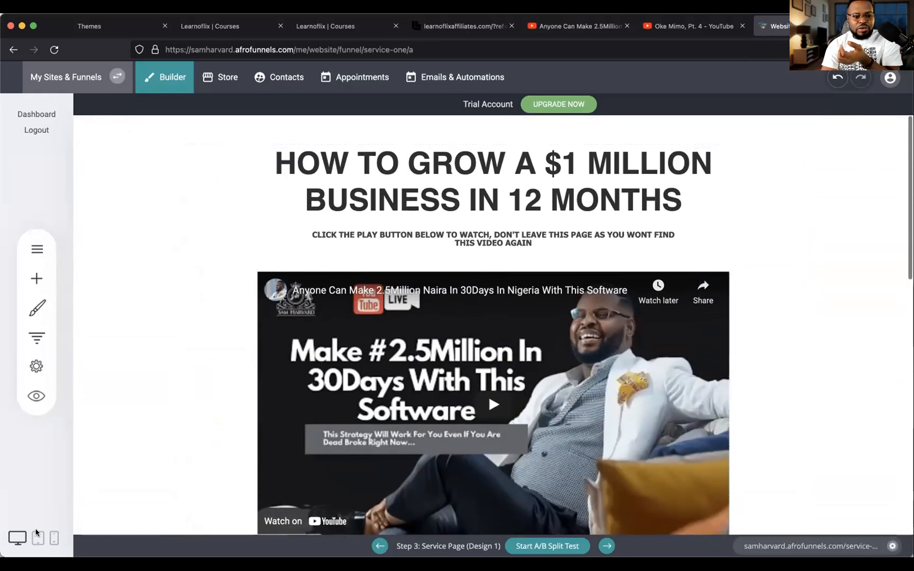
{"action": "left_click", "coordinate": [54, 538]}
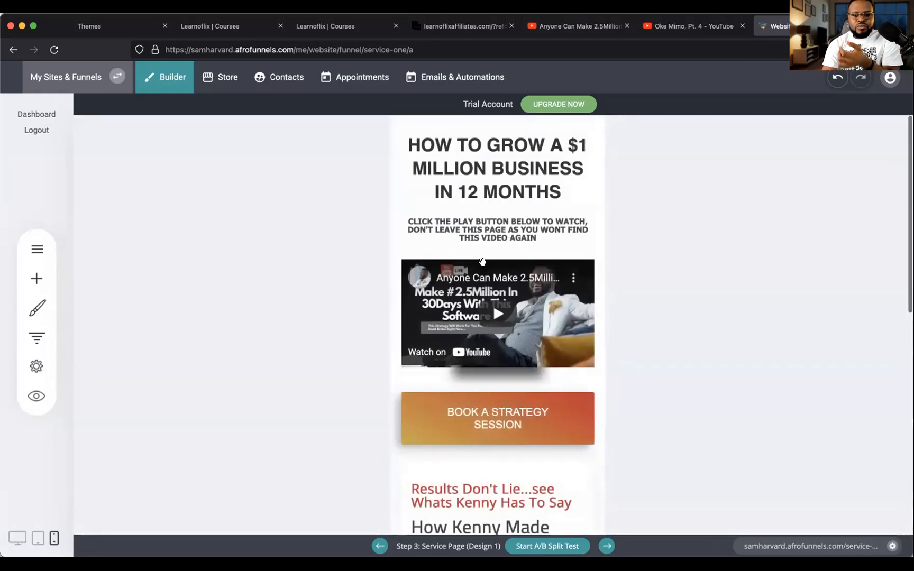
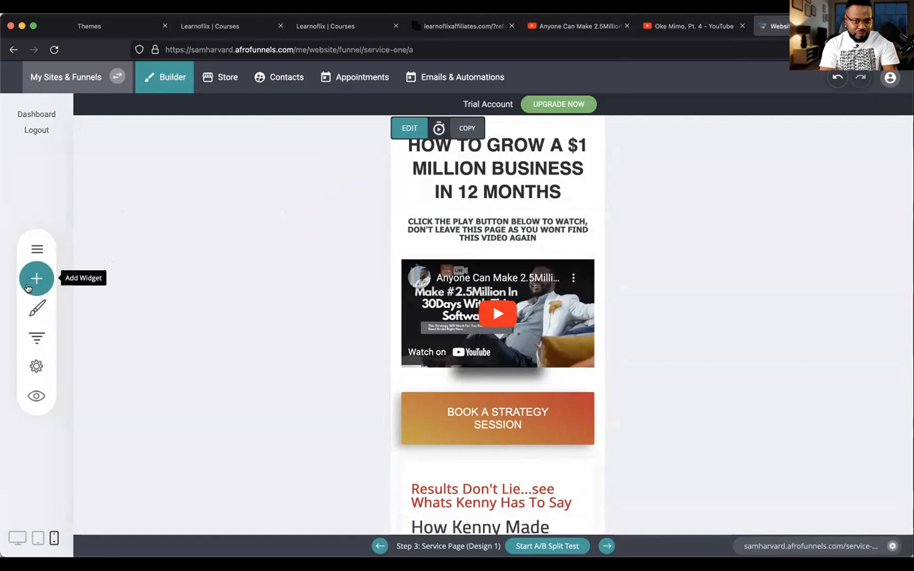
Step: Shrink the global Heading 1 text style from 43px to 35px and save the global styles
{"action": "left_click", "coordinate": [35, 311]}
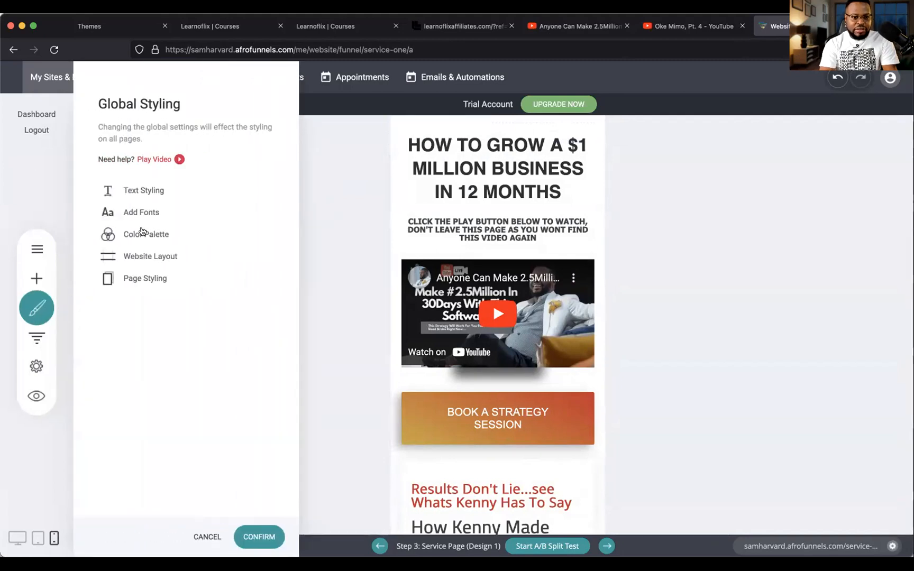
{"action": "left_click", "coordinate": [151, 194]}
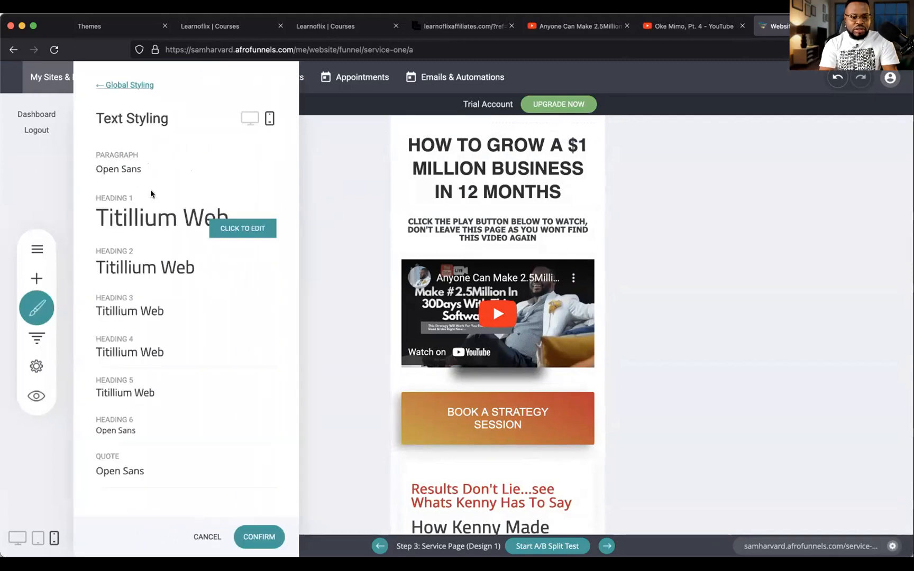
{"action": "left_click", "coordinate": [241, 227]}
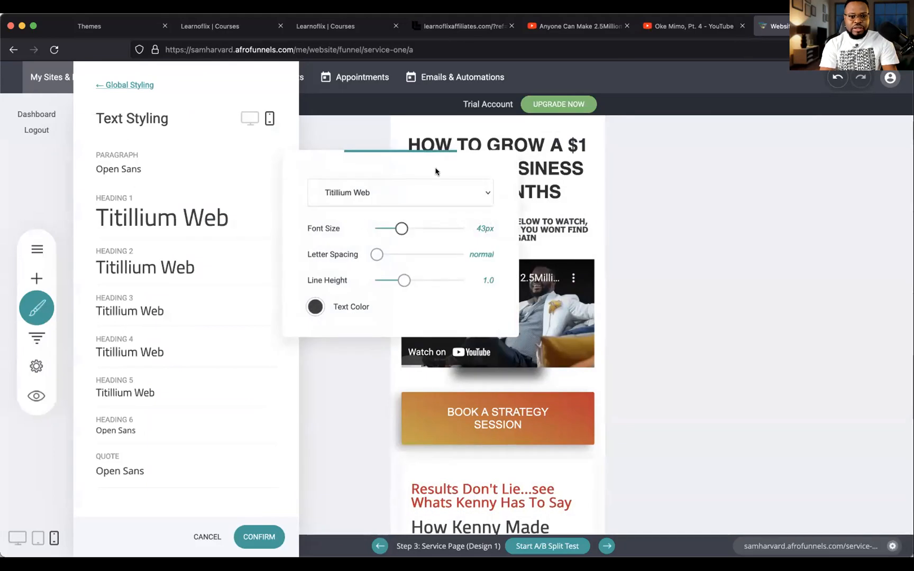
{"action": "left_click_drag", "start_coordinate": [446, 165], "coordinate": [335, 170]}
{"action": "left_click_drag", "start_coordinate": [291, 234], "coordinate": [281, 233]}
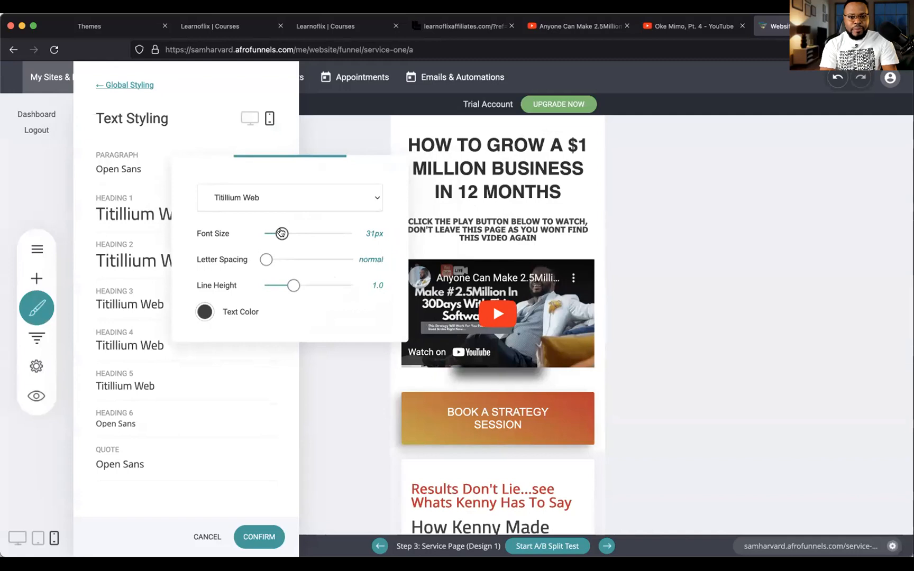
{"action": "mouse_move", "coordinate": [282, 233]}
{"action": "left_mouse_down"}
{"action": "mouse_move", "coordinate": [274, 231]}
{"action": "mouse_move", "coordinate": [283, 231]}
{"action": "left_mouse_up"}
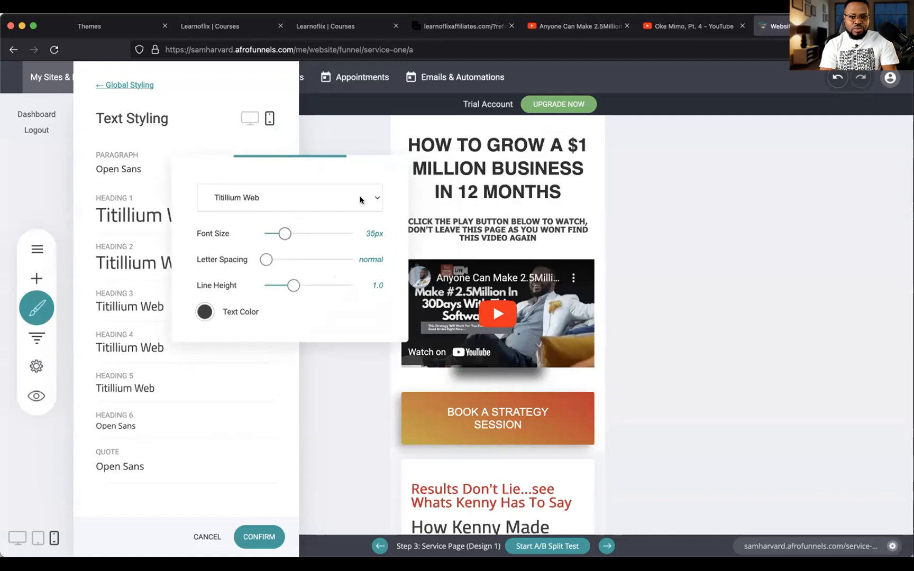
{"action": "left_click", "coordinate": [337, 130]}
{"action": "left_click", "coordinate": [492, 171]}
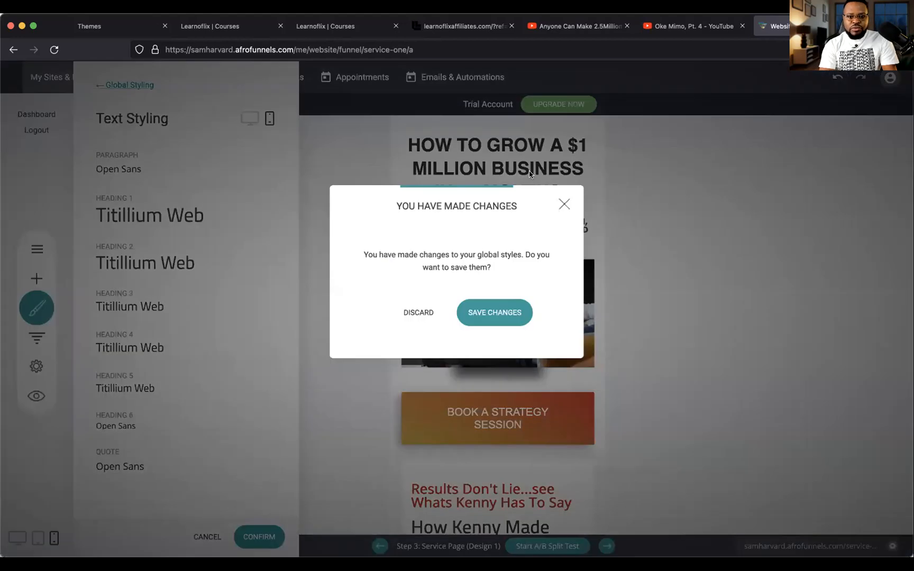
{"action": "left_click", "coordinate": [494, 311]}
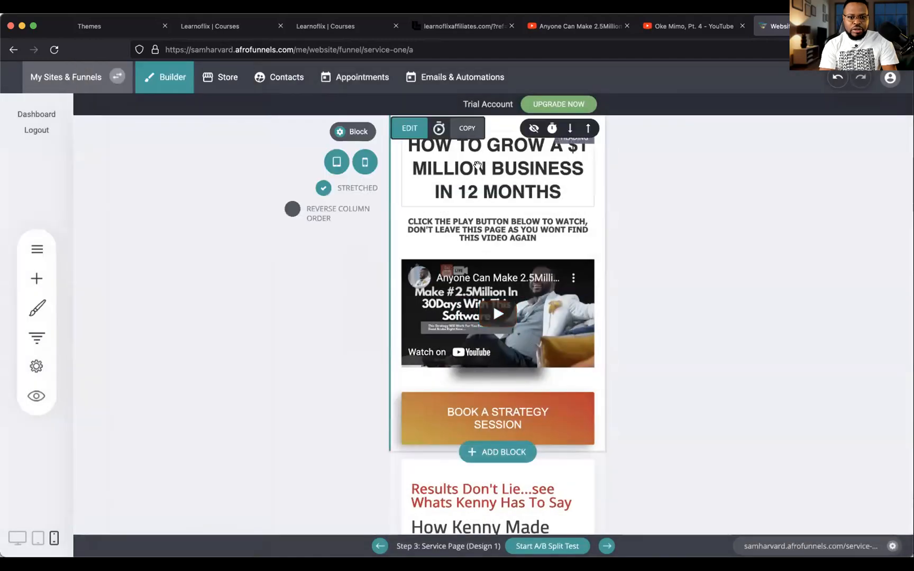
Step: Set the main heading 'HOW TO GROW A $1 MILLION BUSINESS IN 12 MONTHS' to size 32, line height 1.0
{"action": "left_click", "coordinate": [413, 133]}
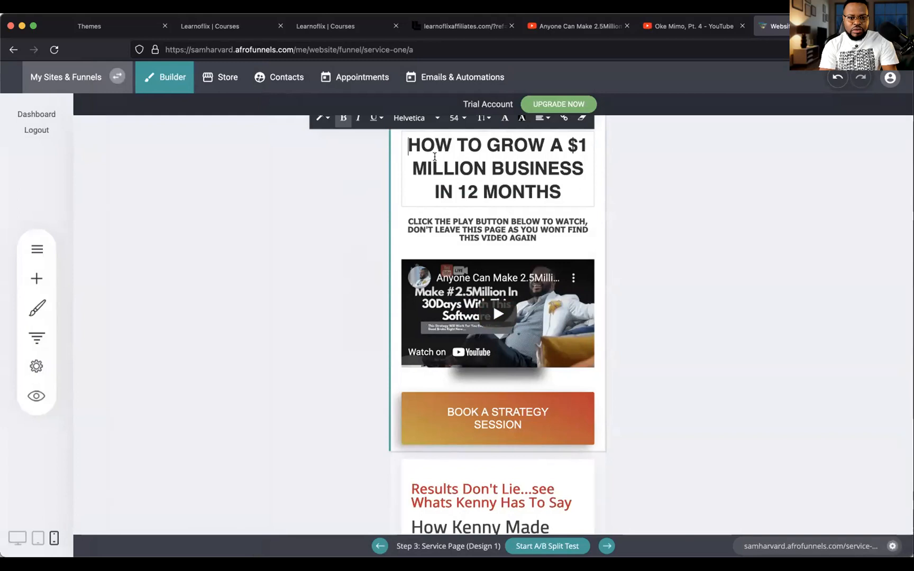
{"action": "left_click", "coordinate": [549, 225]}
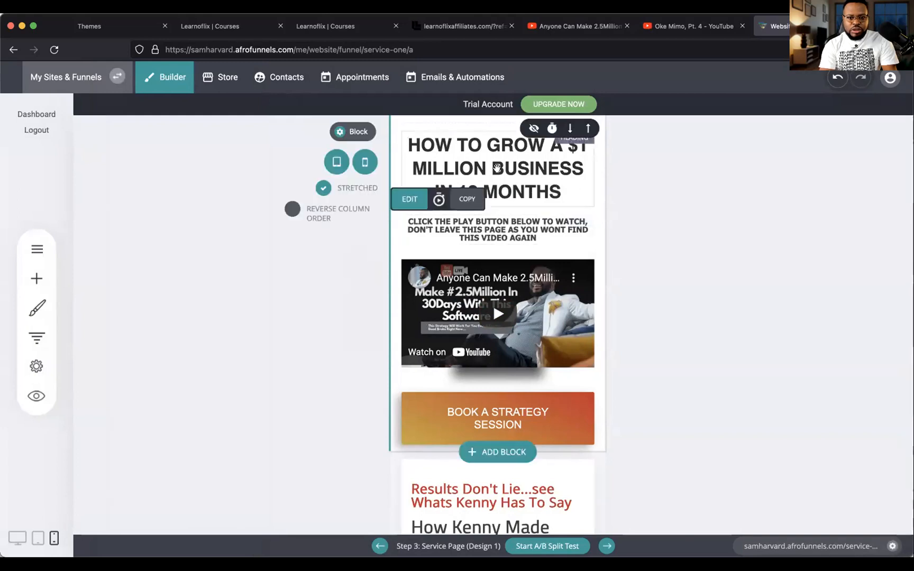
{"action": "left_click", "coordinate": [498, 169]}
{"action": "left_click", "coordinate": [412, 133]}
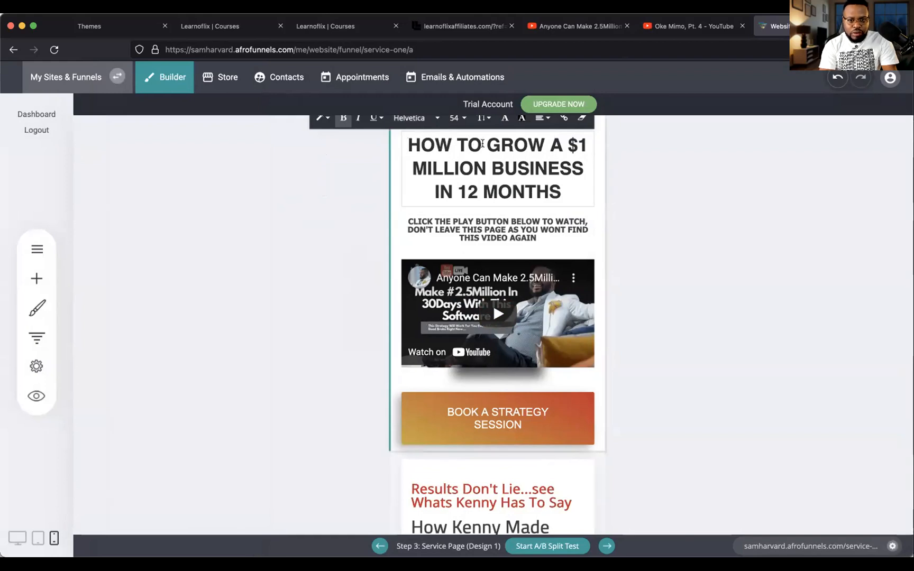
{"action": "left_click_drag", "start_coordinate": [559, 186], "coordinate": [409, 142]}
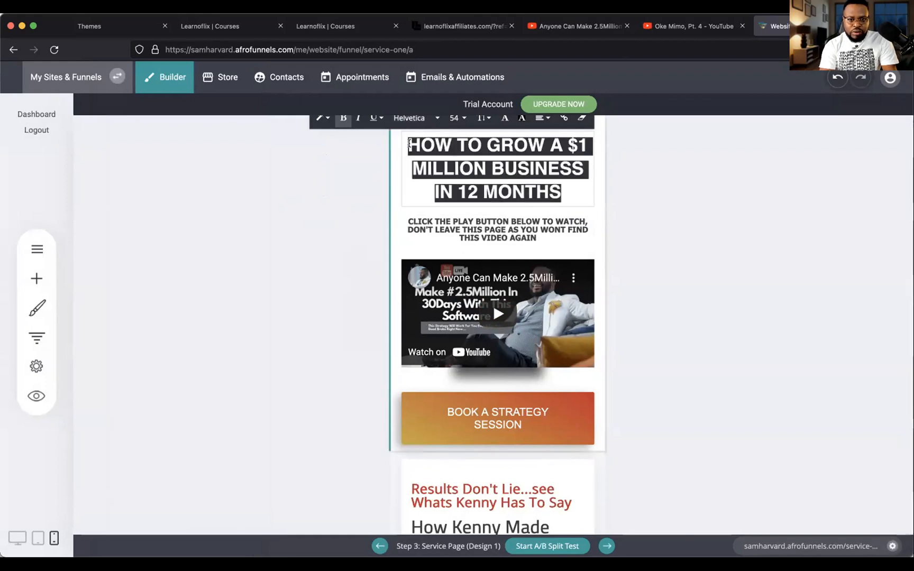
{"action": "left_click", "coordinate": [462, 121]}
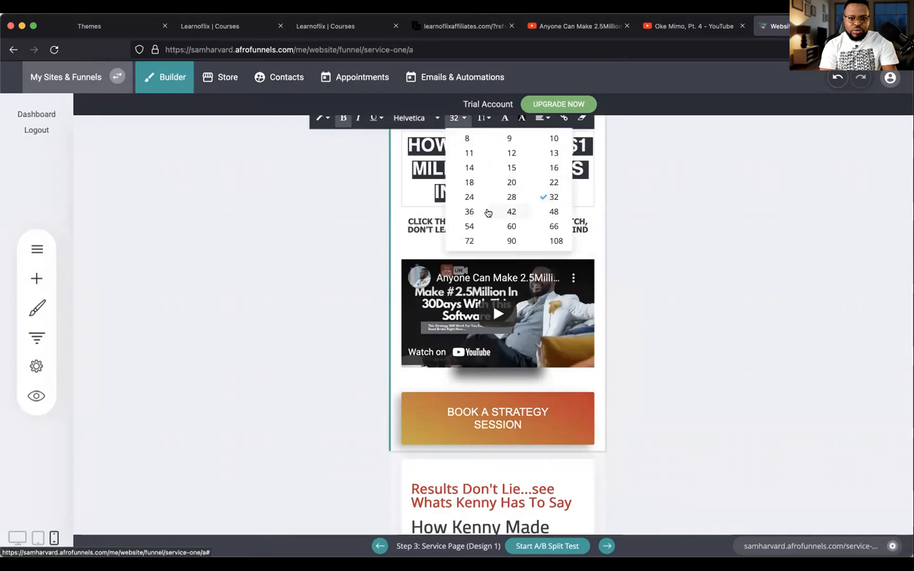
{"action": "left_click", "coordinate": [470, 211]}
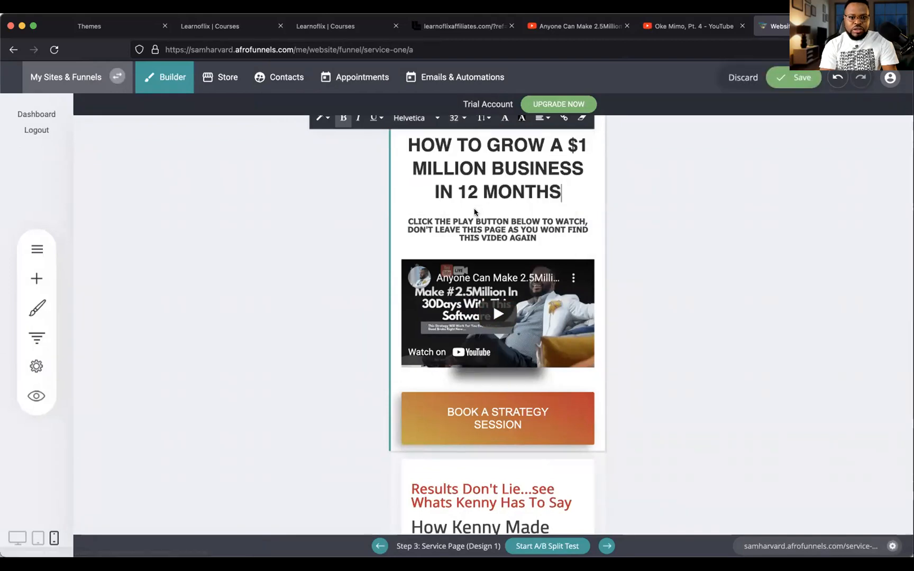
{"action": "left_click", "coordinate": [487, 121]}
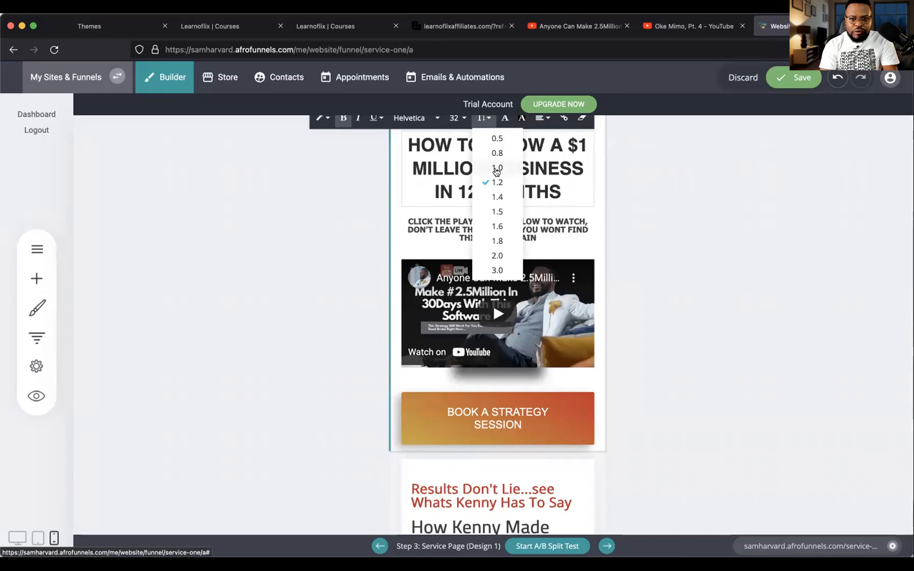
{"action": "left_click", "coordinate": [496, 169]}
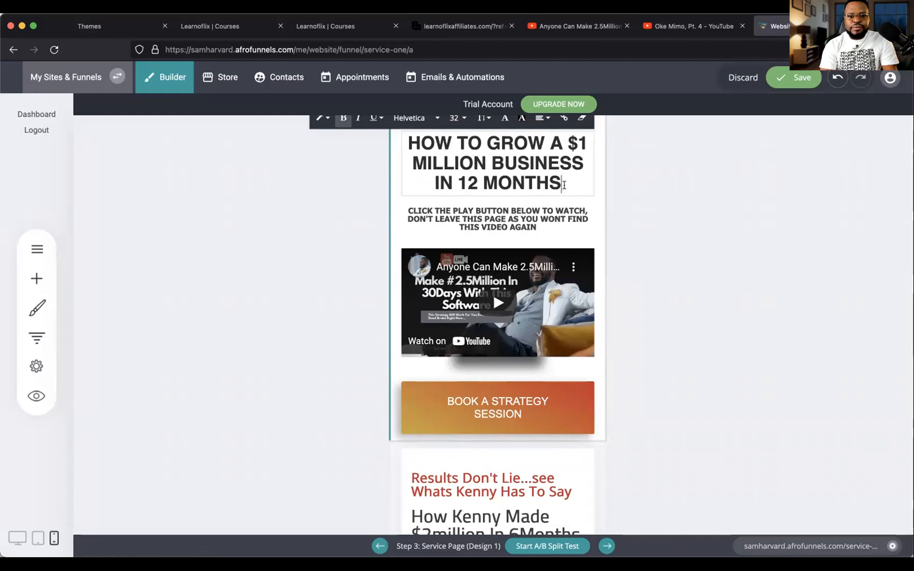
Step: Check the subheading's line height options, leave them unchanged, and scroll down the page
{"action": "left_click", "coordinate": [513, 216]}
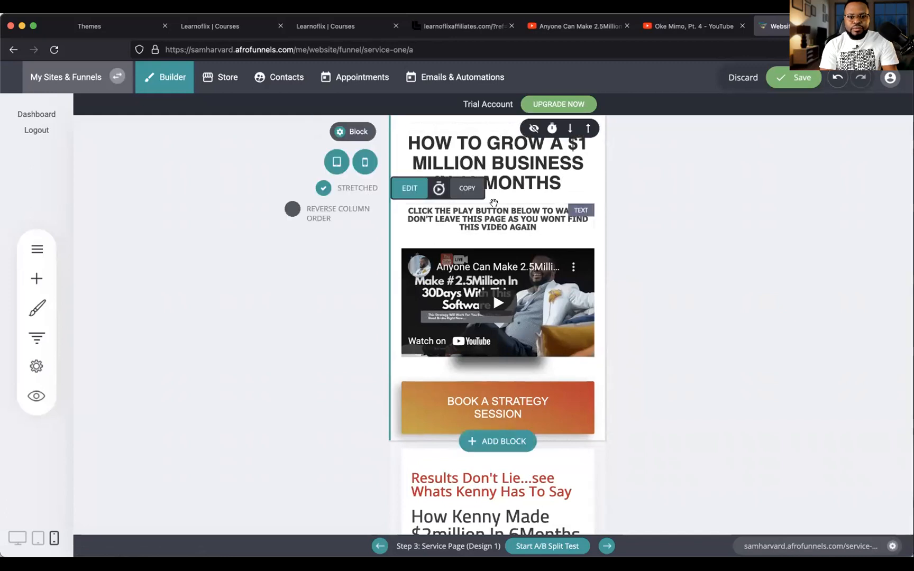
{"action": "left_click", "coordinate": [409, 189]}
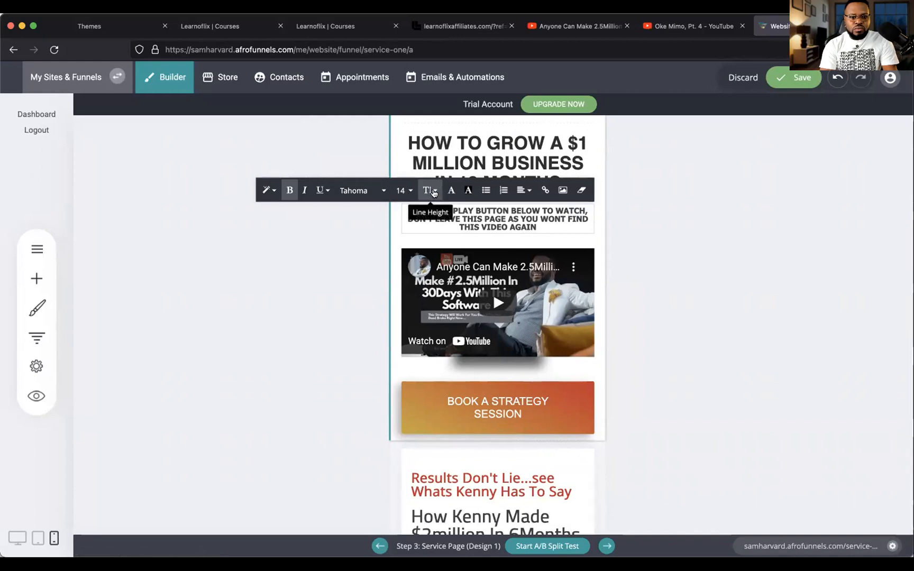
{"action": "left_click", "coordinate": [433, 192]}
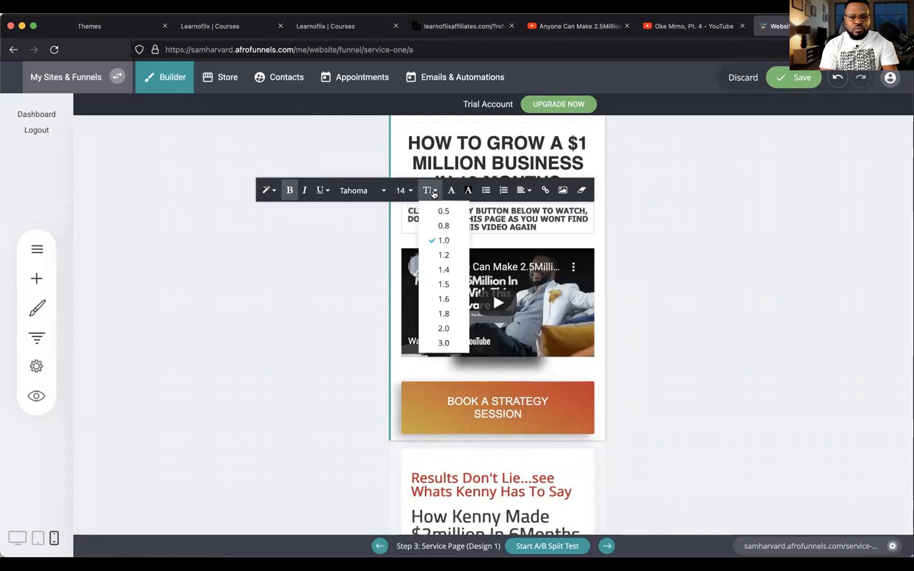
{"action": "left_click", "coordinate": [395, 160]}
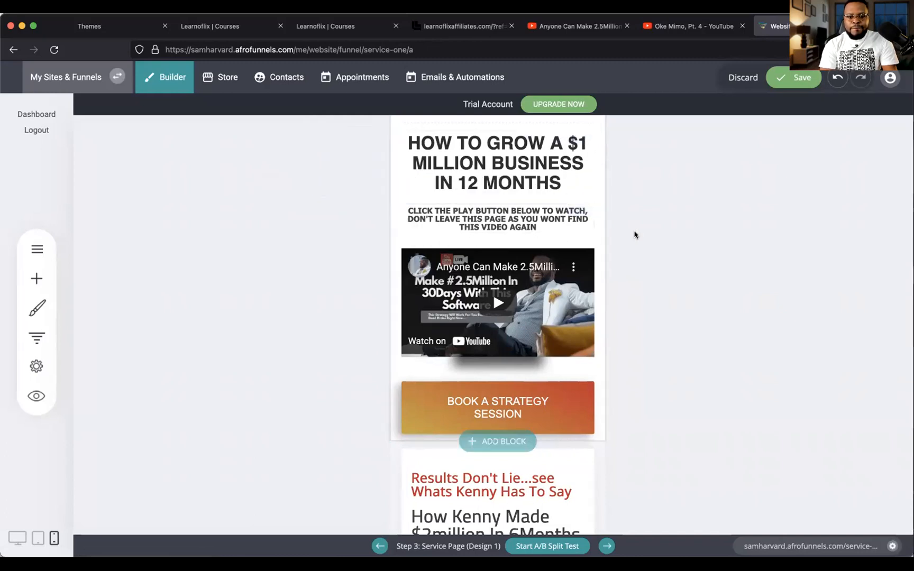
{"action": "scroll", "coordinate": [525, 343], "scroll_direction": "down", "scroll_amount": 1}
{"action": "scroll", "coordinate": [525, 343], "scroll_direction": "down", "scroll_amount": 5}
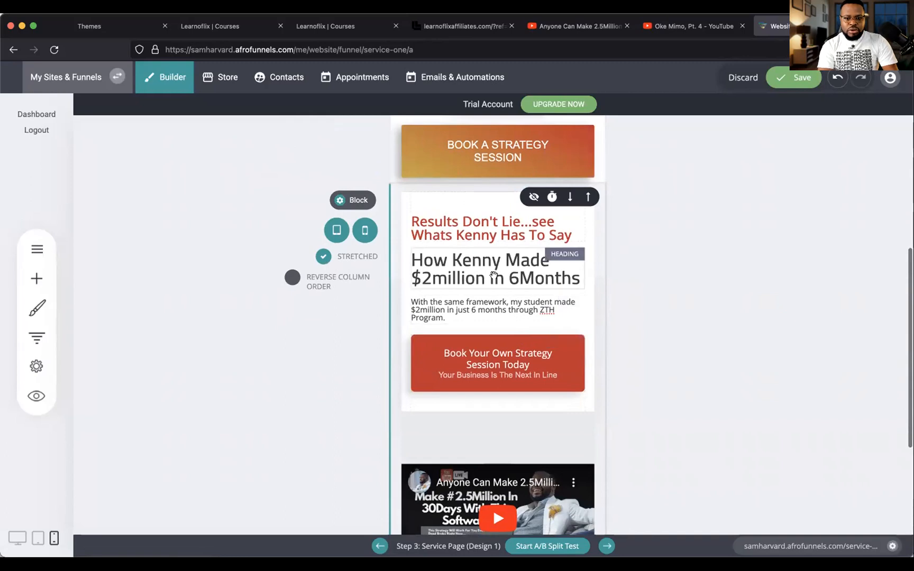
Step: Set the 'How Kenny Made $2million In 6Months' heading to font size 32
{"action": "left_click", "coordinate": [493, 275]}
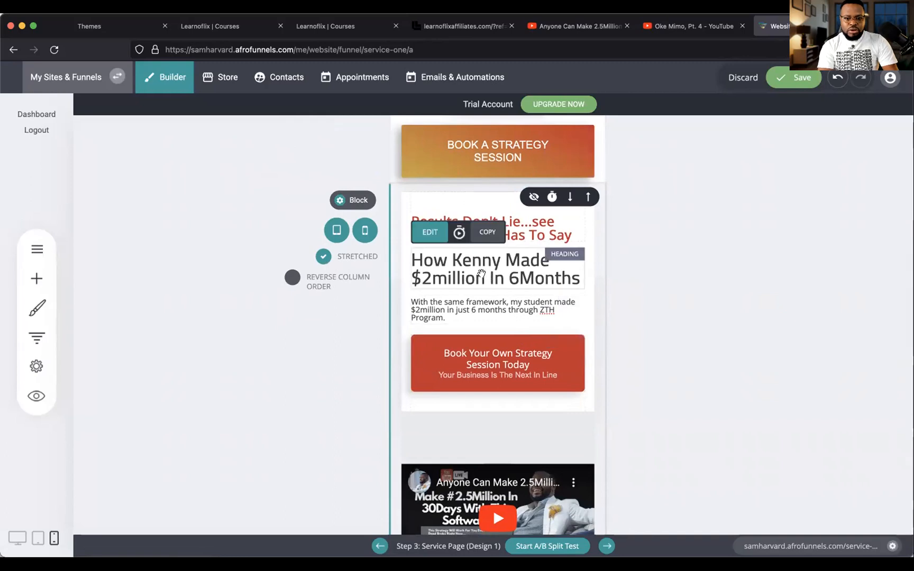
{"action": "left_click", "coordinate": [431, 232]}
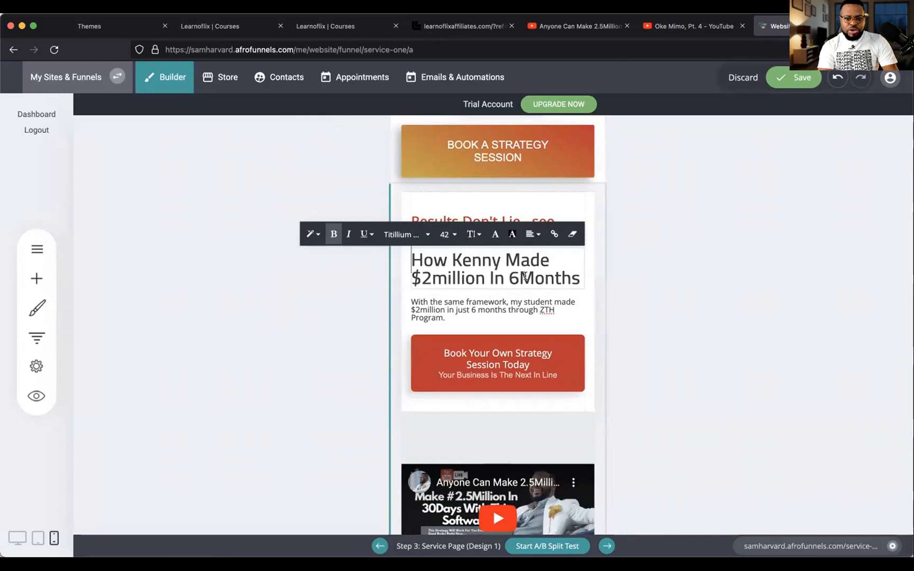
{"action": "left_click", "coordinate": [455, 239]}
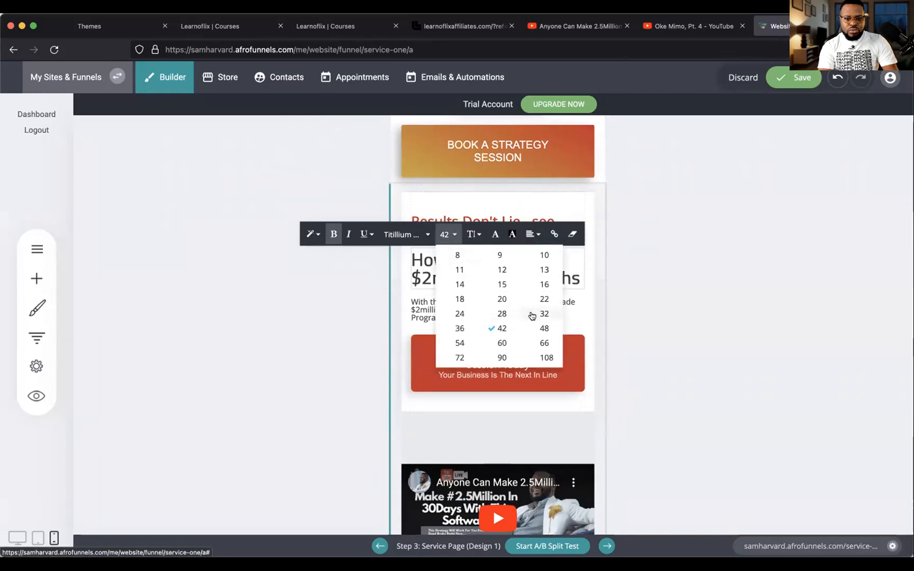
{"action": "left_click", "coordinate": [530, 315]}
{"action": "left_click_drag", "start_coordinate": [578, 280], "coordinate": [411, 259]}
{"action": "left_click", "coordinate": [452, 237]}
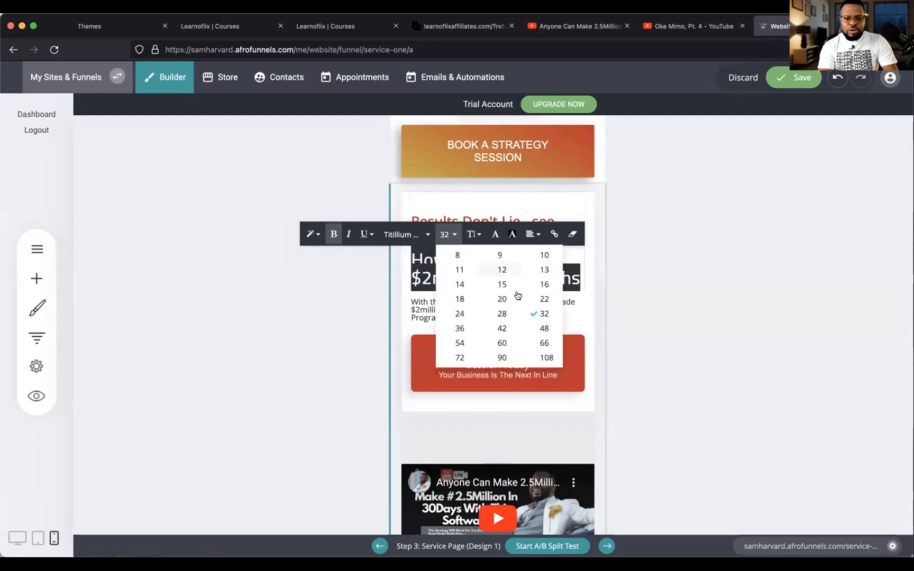
{"action": "left_click", "coordinate": [538, 310]}
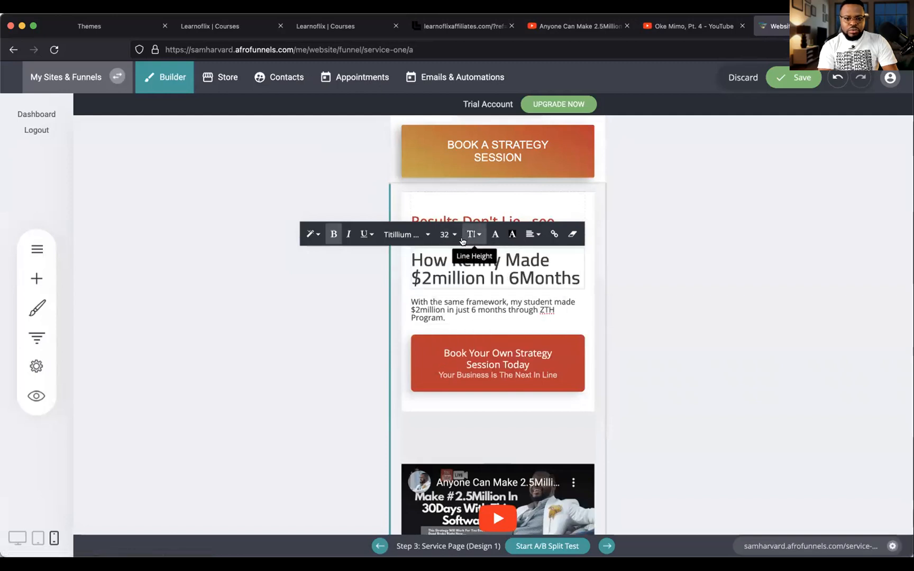
Step: Reselect the heading, try size 24, and switch its font to Open Sans
{"action": "triple_click", "coordinate": [481, 271]}
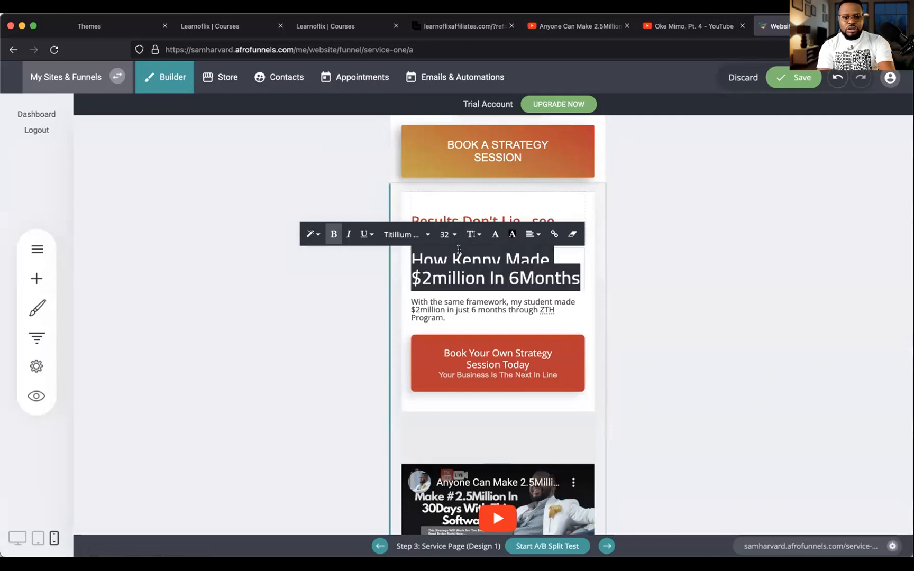
{"action": "left_click", "coordinate": [447, 235]}
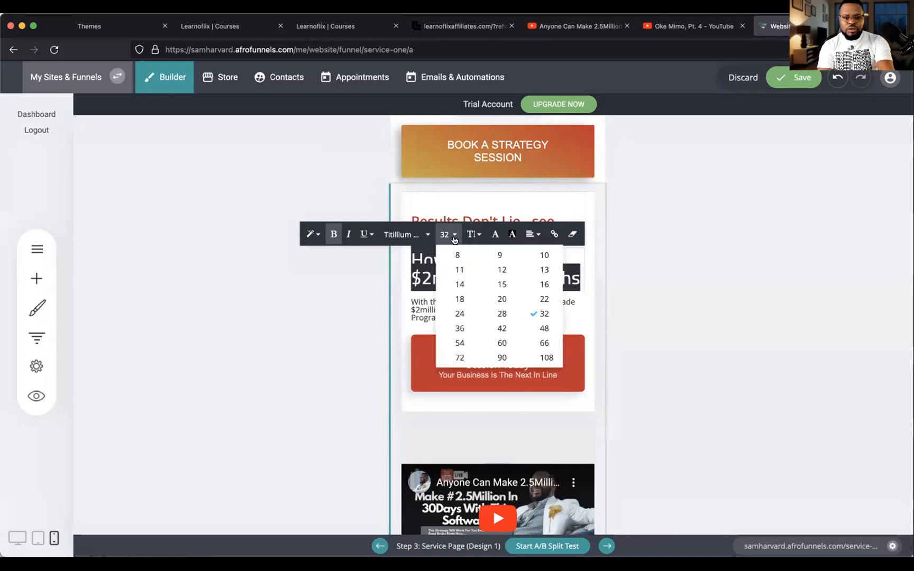
{"action": "left_click", "coordinate": [460, 314]}
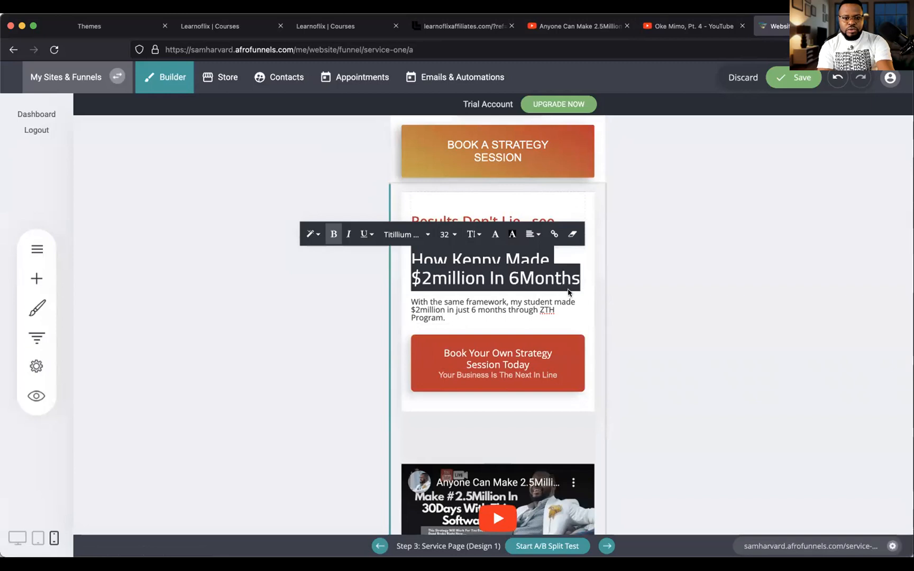
{"action": "left_click", "coordinate": [427, 238]}
{"action": "left_click", "coordinate": [426, 269]}
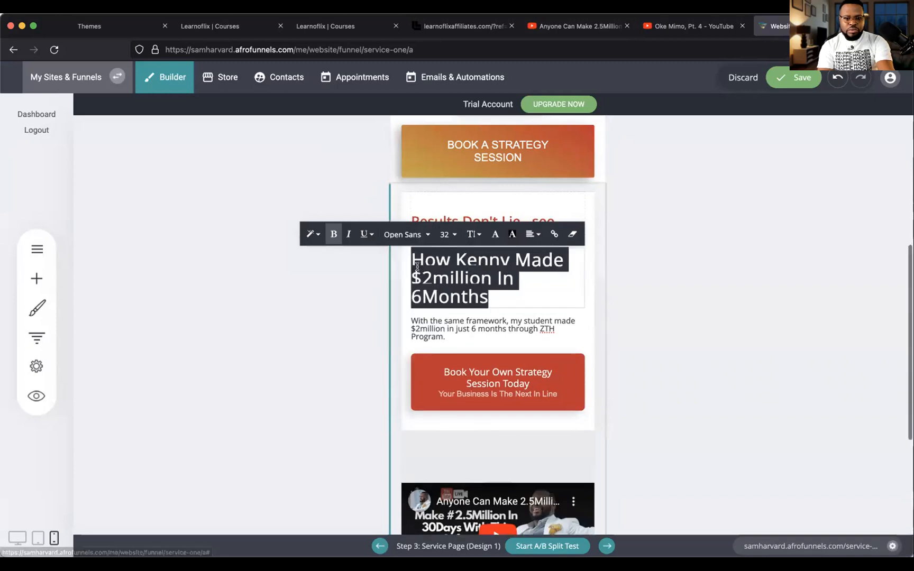
{"action": "left_click", "coordinate": [452, 239]}
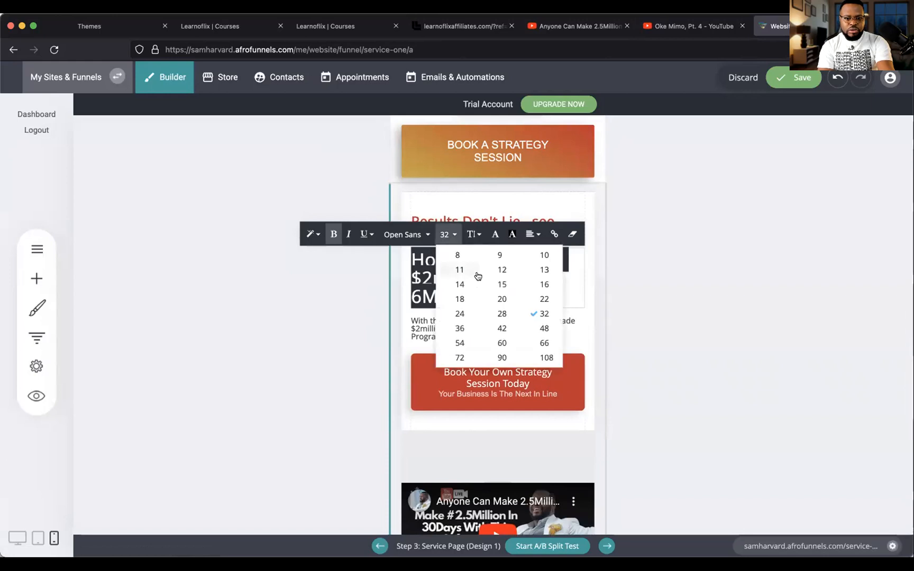
{"action": "left_click", "coordinate": [469, 314]}
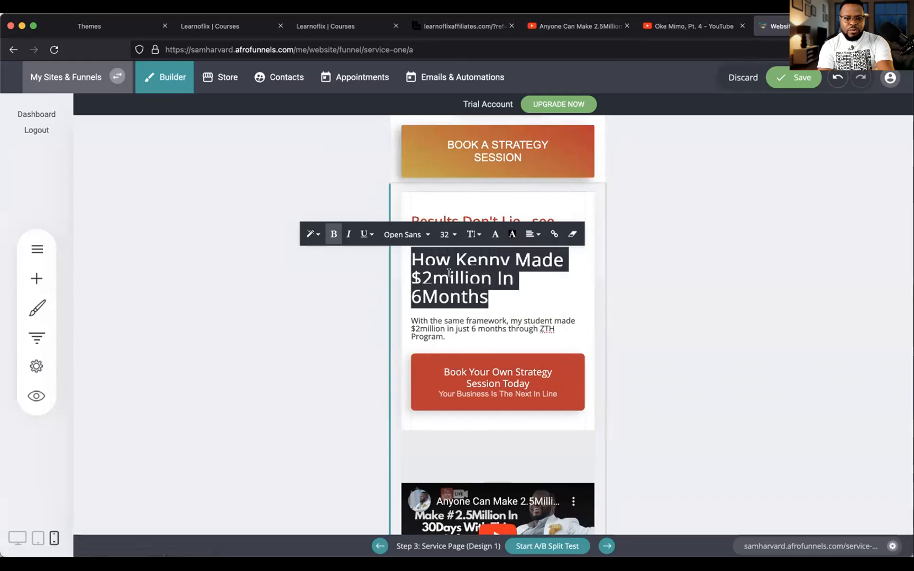
Step: Centre-align the How Kenny Made headline and finish editing it
{"action": "left_click", "coordinate": [534, 234]}
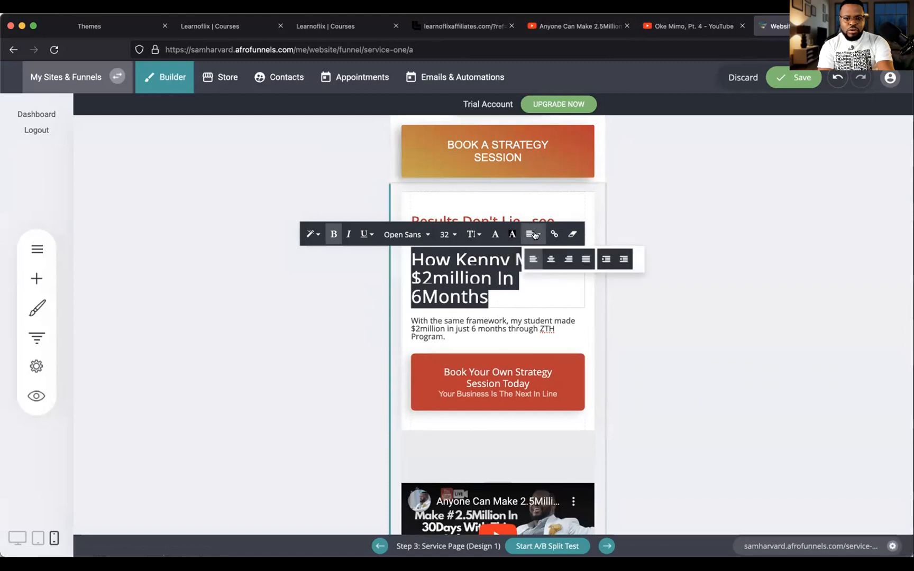
{"action": "left_click", "coordinate": [550, 259]}
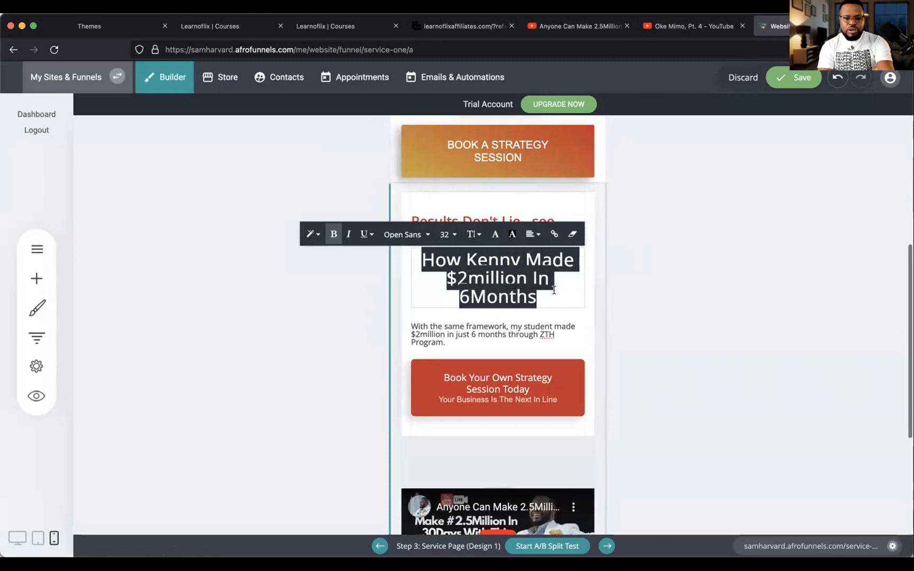
{"action": "left_click", "coordinate": [536, 292]}
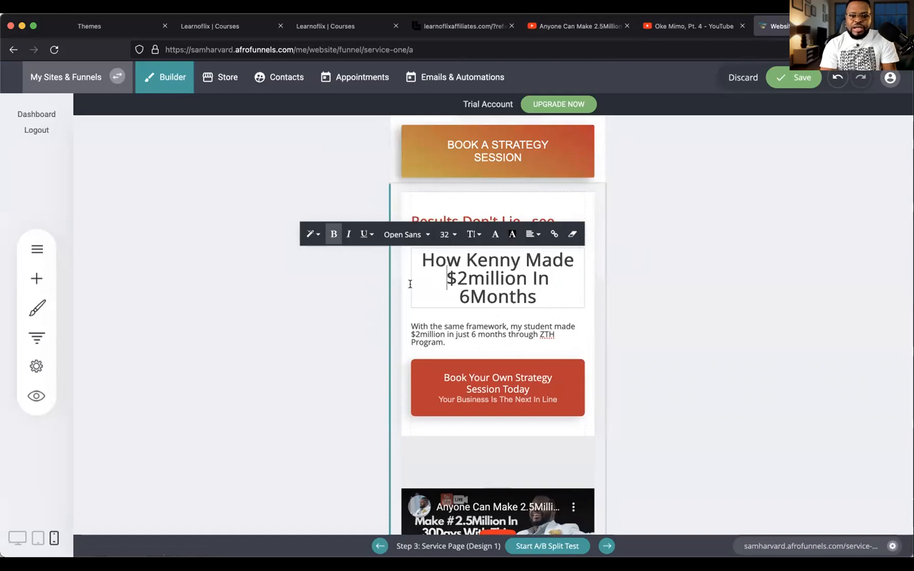
{"action": "left_click", "coordinate": [512, 378]}
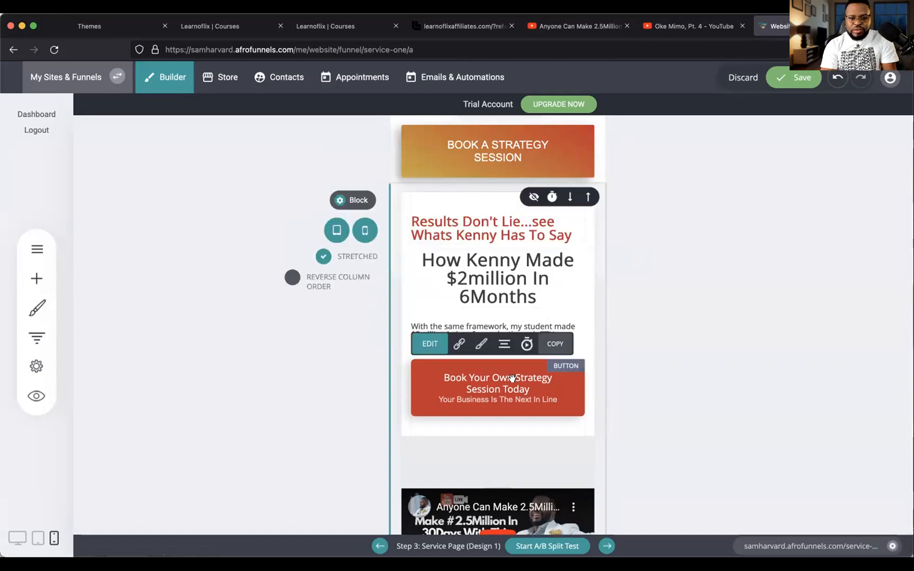
Step: Make the red 'Results Don't Lie...see Whats Kenny Has To Say' subheading size 20 and centred
{"action": "left_click", "coordinate": [464, 227]}
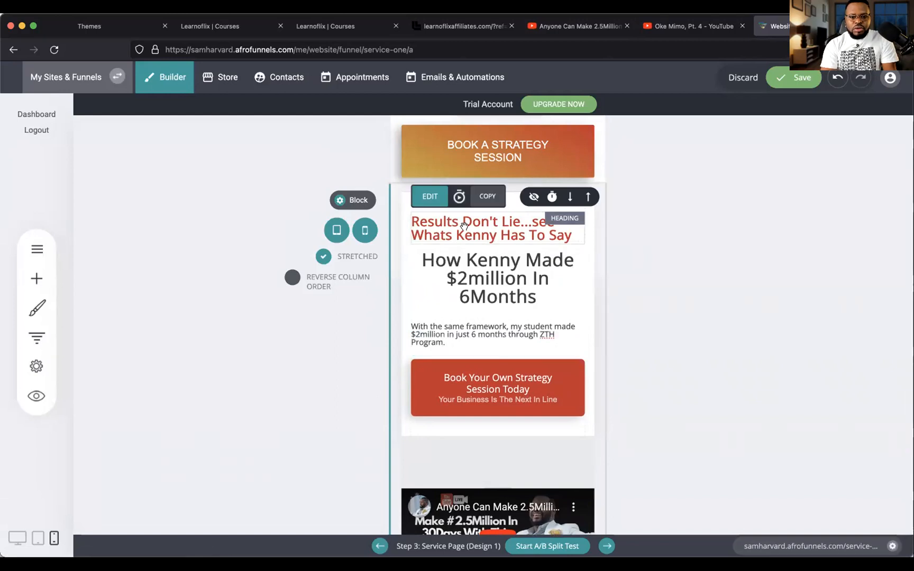
{"action": "left_click", "coordinate": [429, 199]}
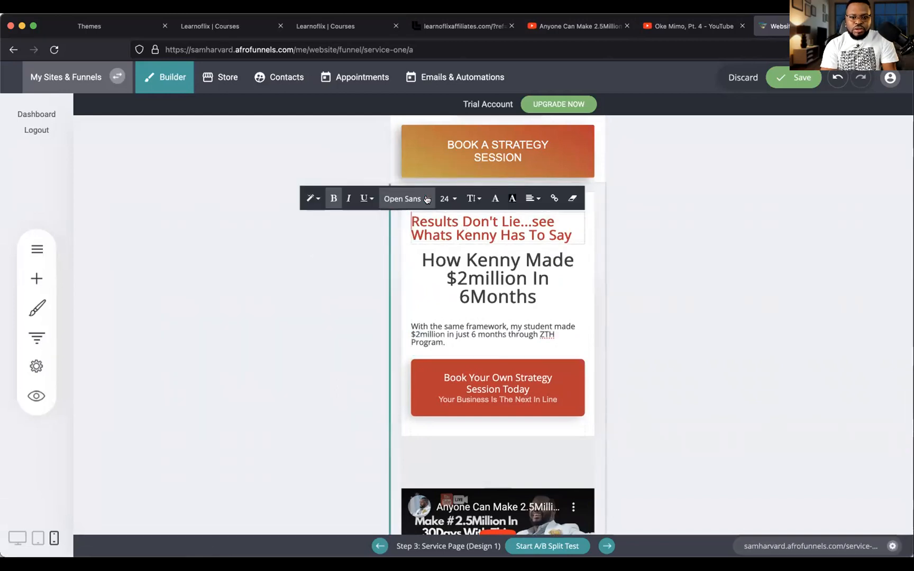
{"action": "triple_click", "coordinate": [487, 231]}
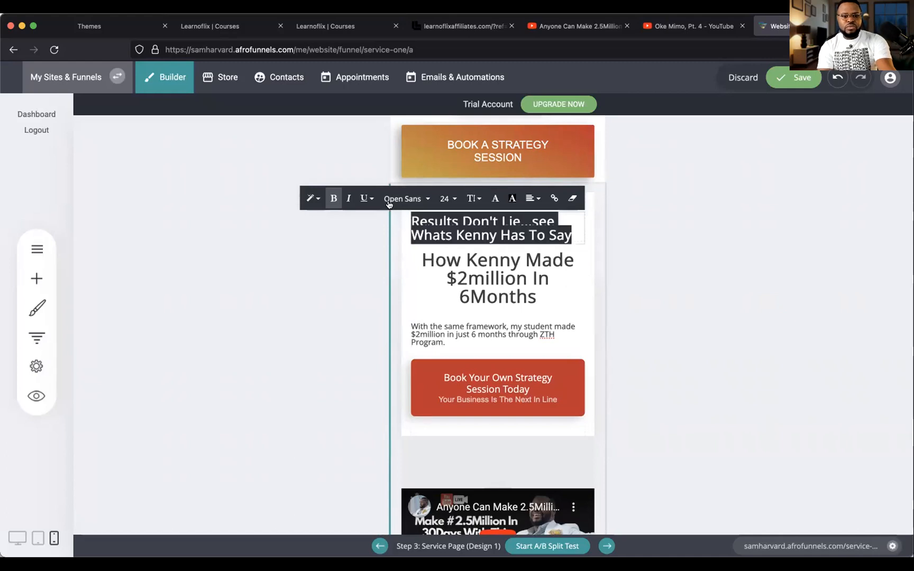
{"action": "left_click", "coordinate": [426, 200]}
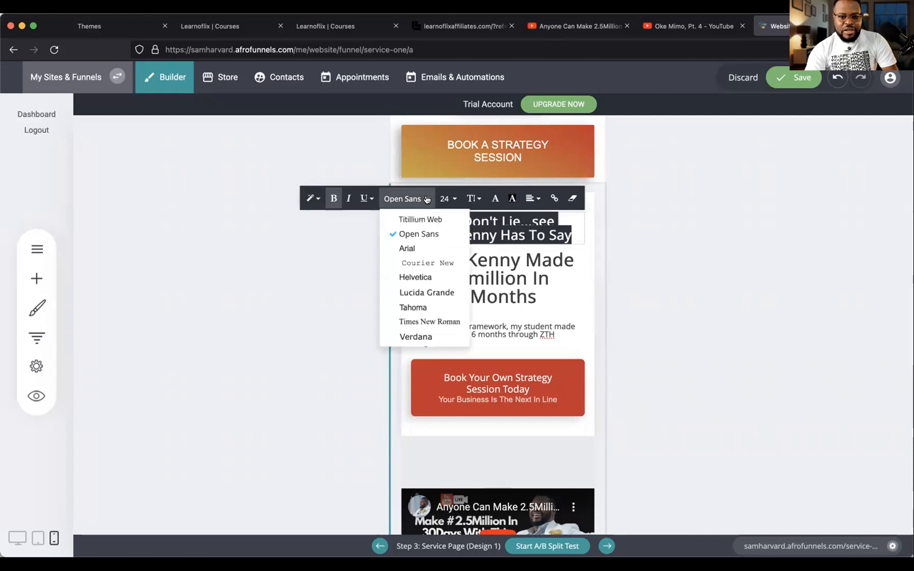
{"action": "left_click", "coordinate": [450, 199]}
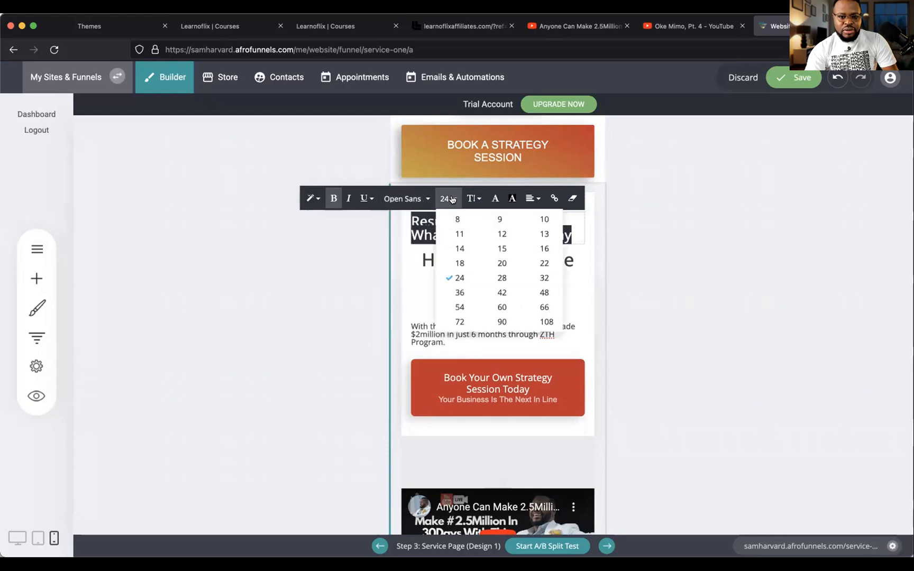
{"action": "left_click", "coordinate": [501, 263]}
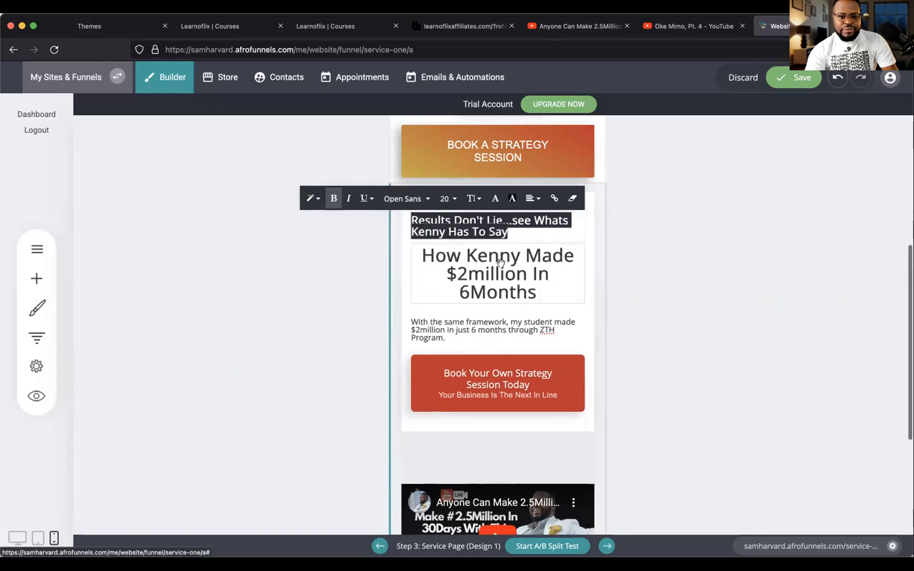
{"action": "left_click", "coordinate": [534, 200]}
{"action": "left_click", "coordinate": [551, 223]}
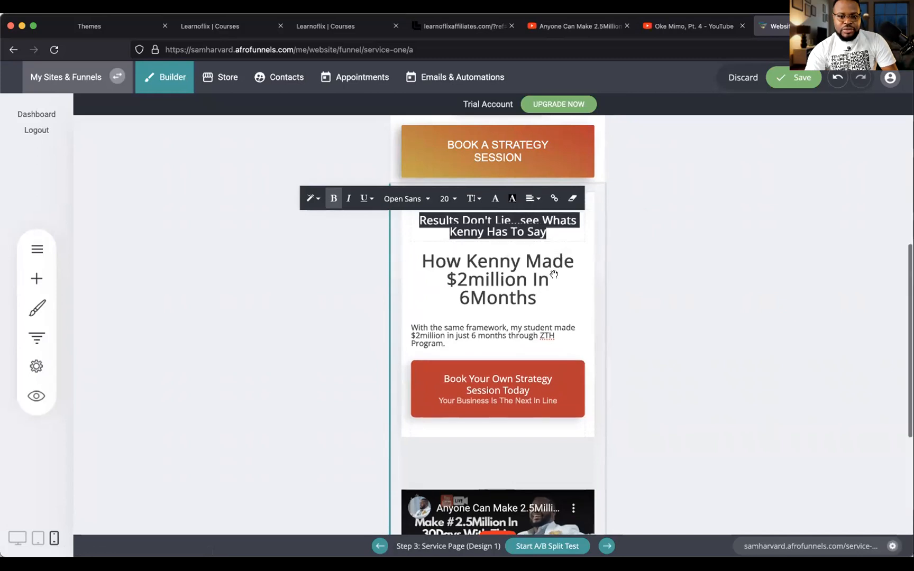
{"action": "left_click", "coordinate": [557, 291]}
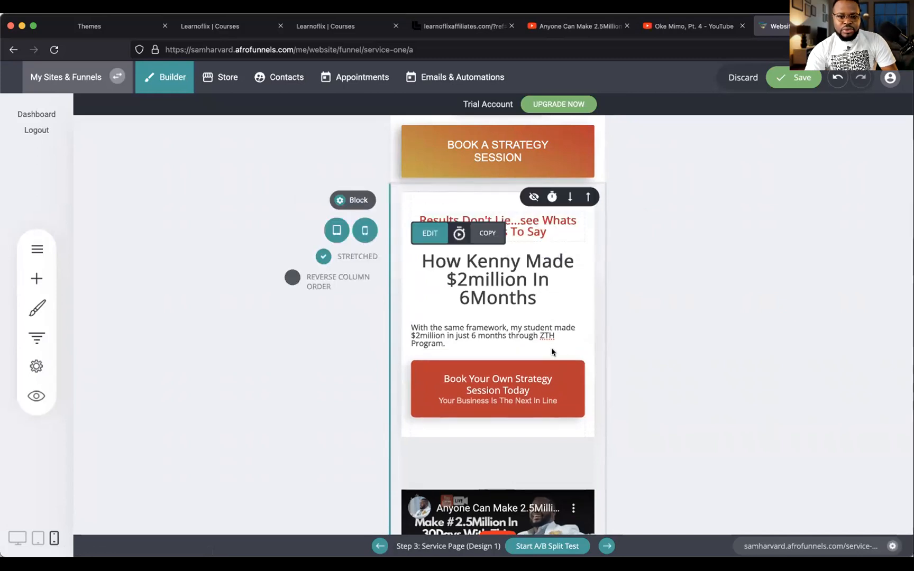
{"action": "left_click", "coordinate": [431, 308]}
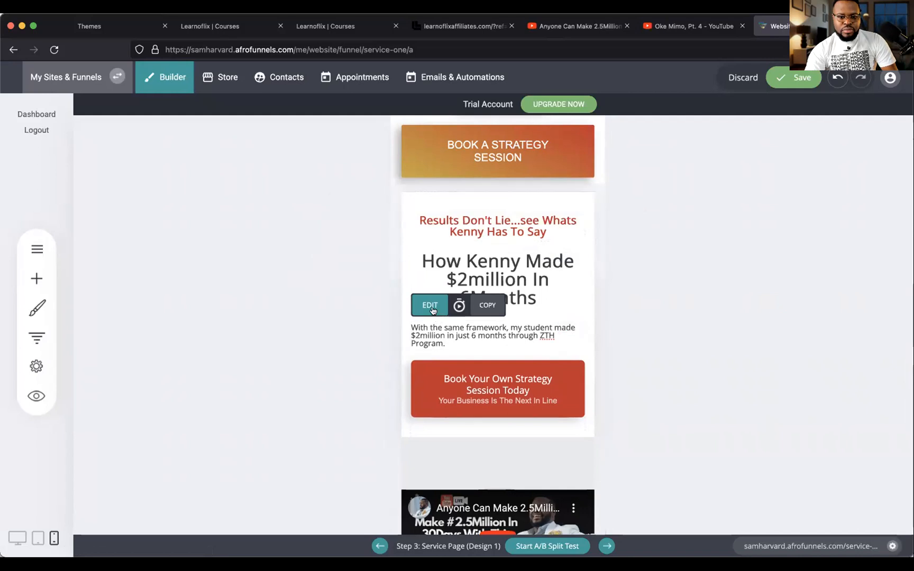
{"action": "left_click", "coordinate": [430, 306]}
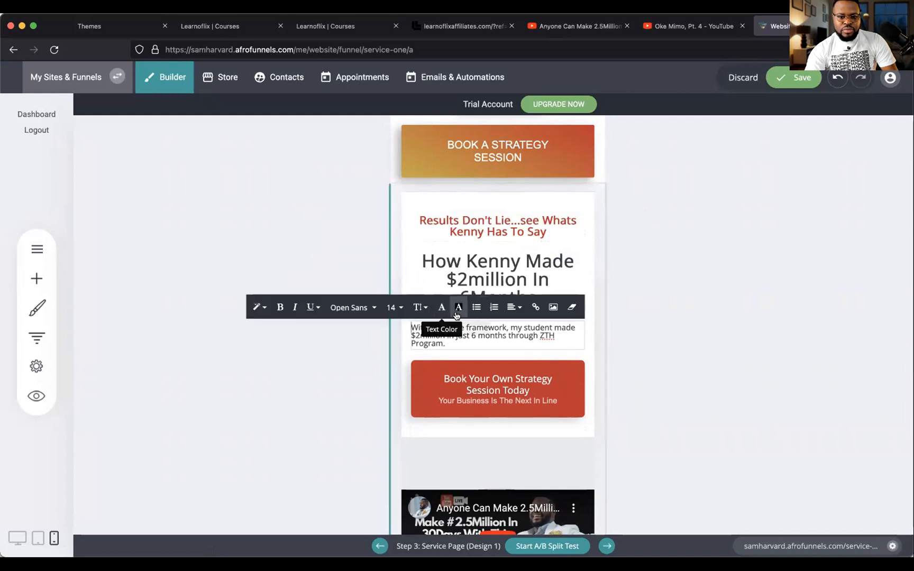
Step: Centre-align the framework paragraph text
{"action": "triple_click", "coordinate": [480, 332]}
{"action": "left_click", "coordinate": [520, 307]}
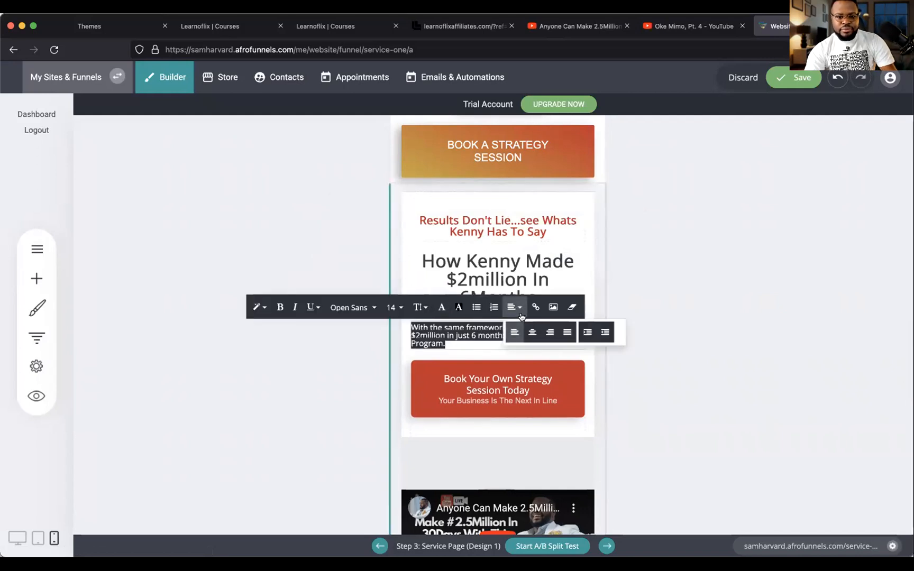
{"action": "left_click", "coordinate": [532, 331]}
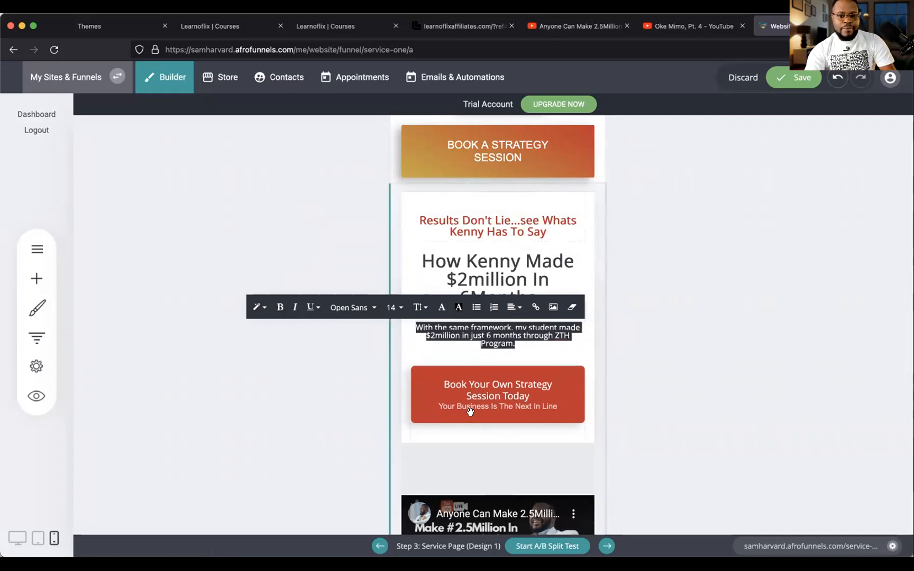
Step: Reduce the strategy session button's padding to 10px to make it shorter
{"action": "left_click", "coordinate": [512, 388]}
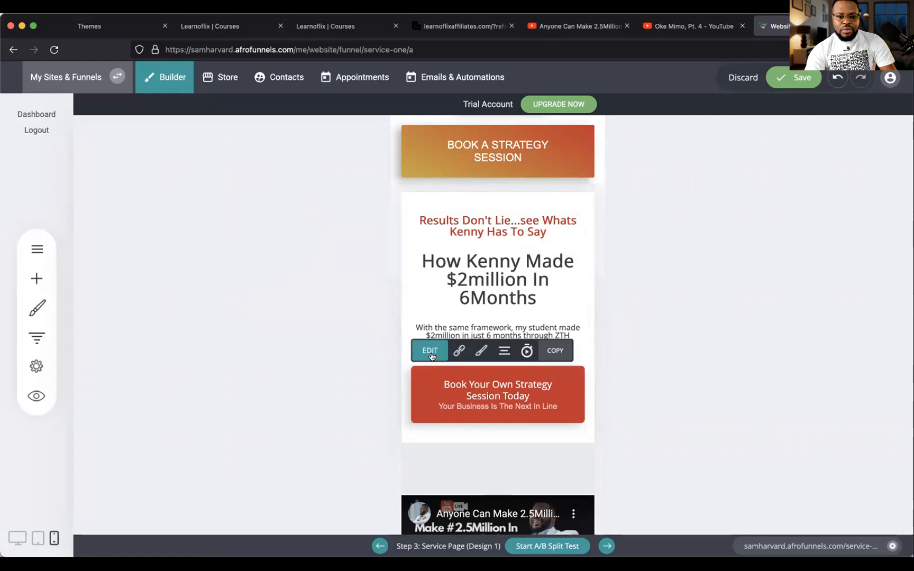
{"action": "left_click", "coordinate": [430, 352]}
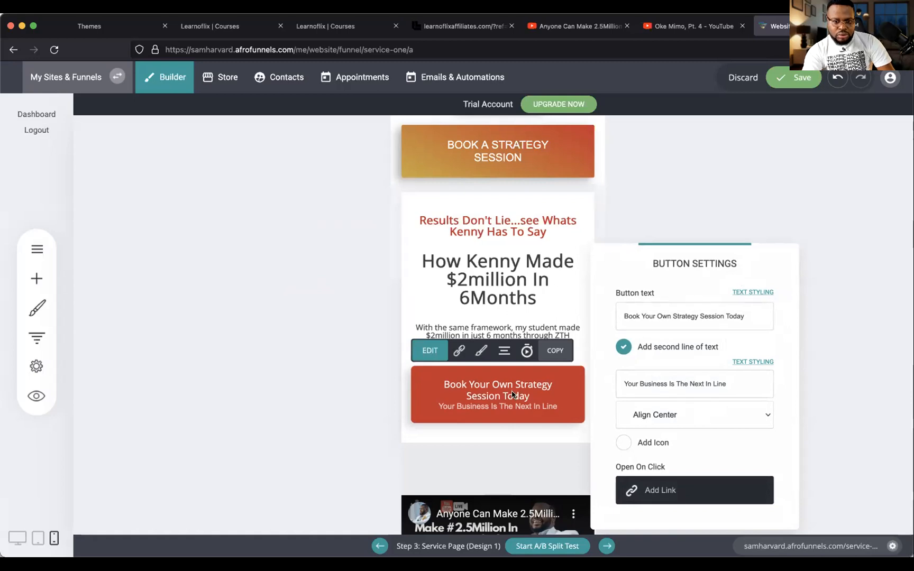
{"action": "left_click", "coordinate": [483, 391]}
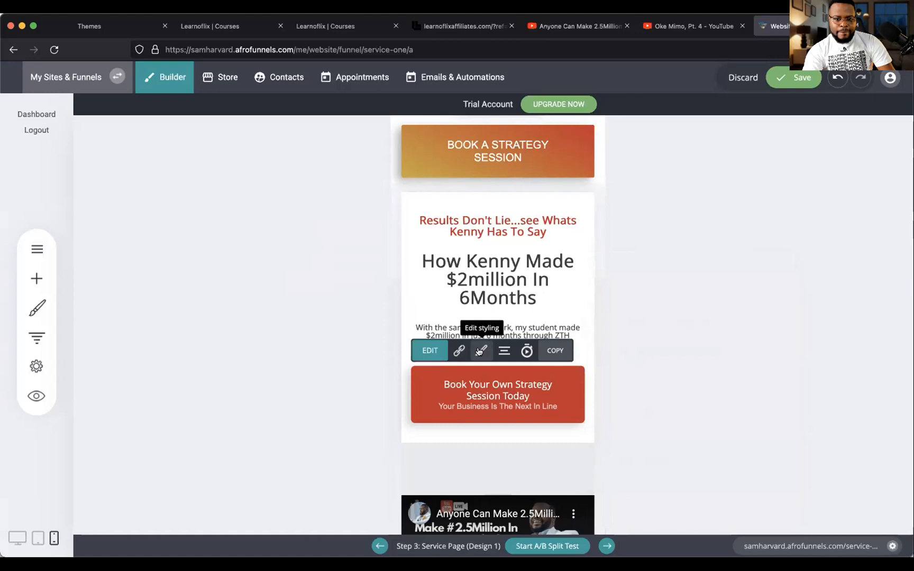
{"action": "left_click", "coordinate": [481, 350]}
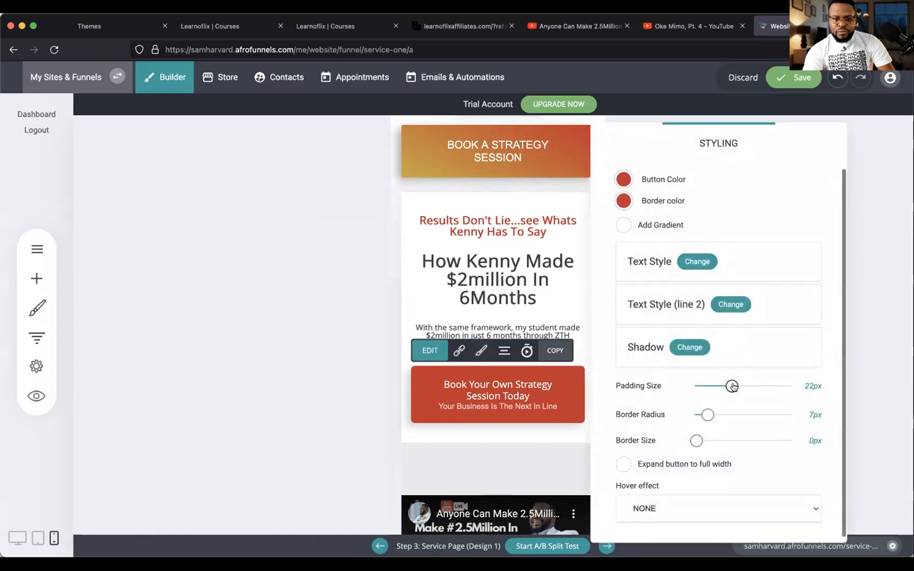
{"action": "left_click_drag", "start_coordinate": [732, 386], "coordinate": [712, 387]}
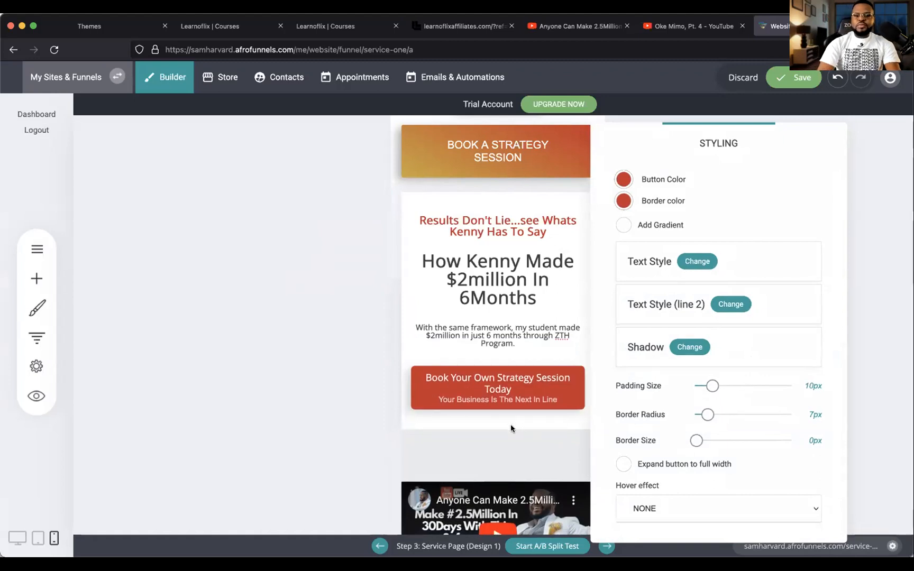
Step: Review the edited Kenny section and save the page changes
{"action": "left_click", "coordinate": [510, 427]}
{"action": "scroll", "coordinate": [497, 317], "scroll_direction": "down", "scroll_amount": 5}
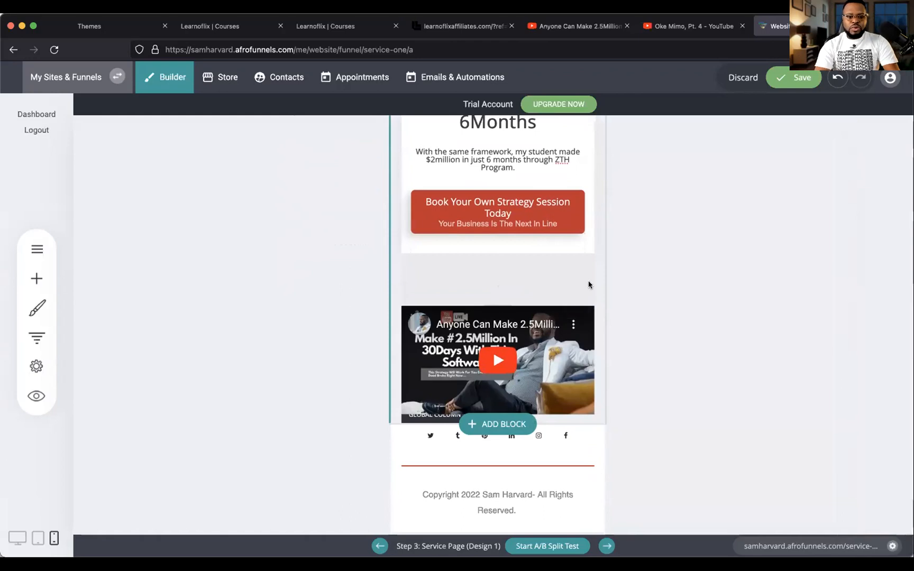
{"action": "scroll", "coordinate": [463, 256], "scroll_direction": "up", "scroll_amount": 6}
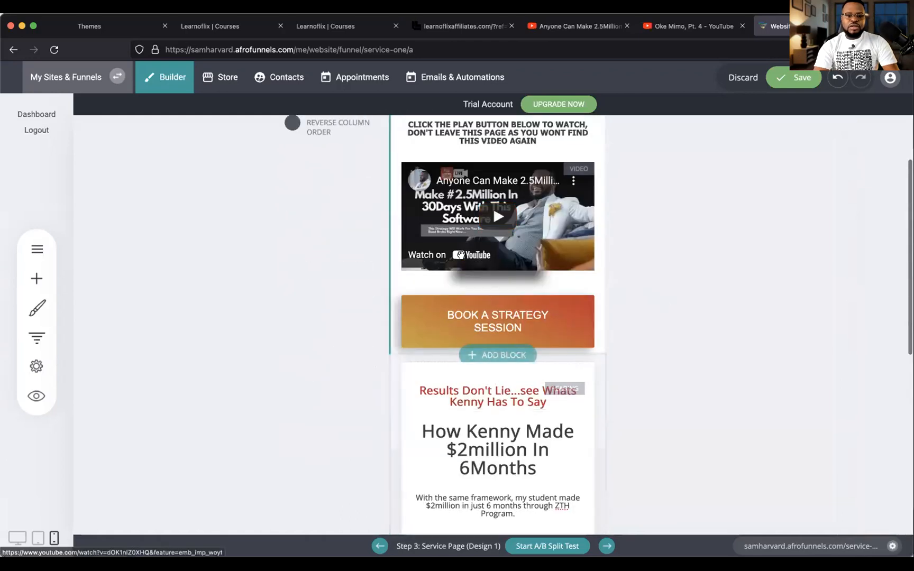
{"action": "scroll", "coordinate": [460, 255], "scroll_direction": "down", "scroll_amount": 5}
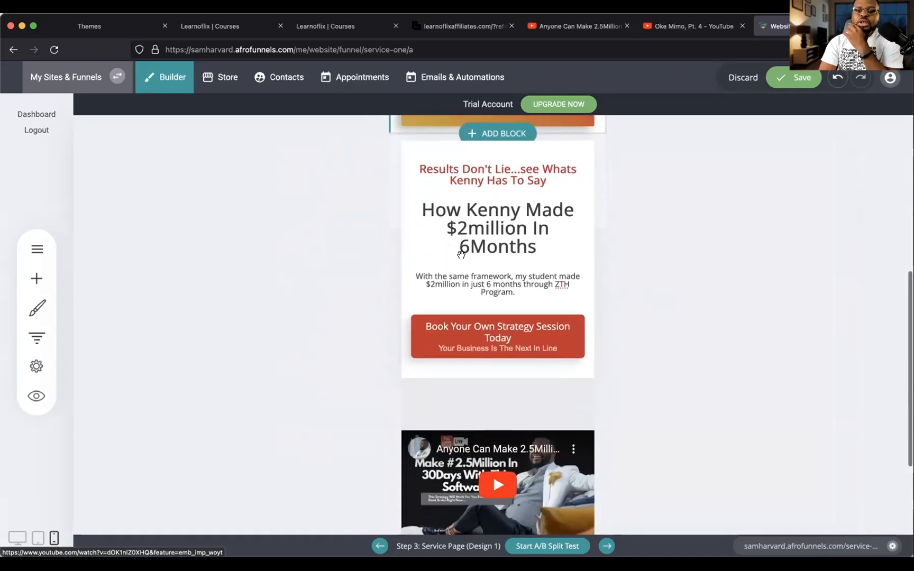
{"action": "scroll", "coordinate": [461, 255], "scroll_direction": "down", "scroll_amount": 1}
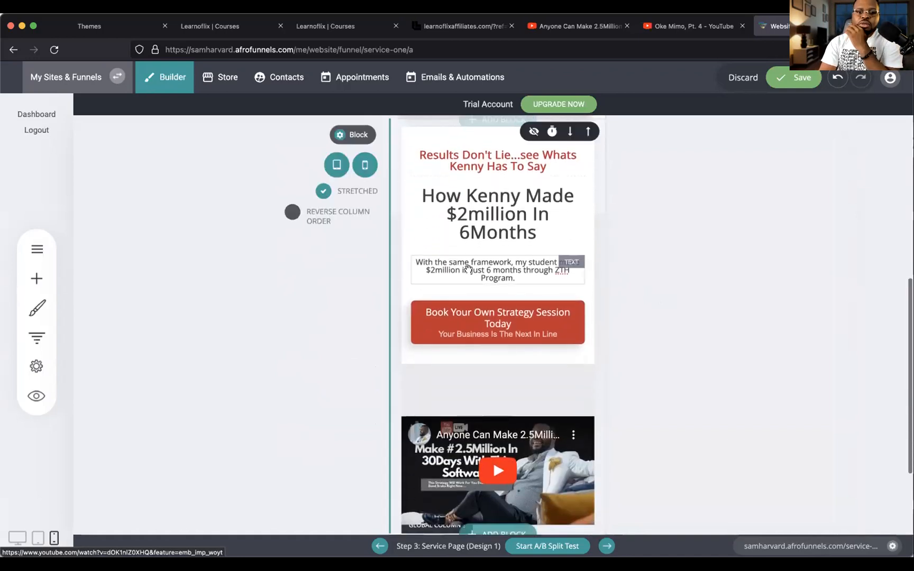
{"action": "left_click", "coordinate": [785, 74]}
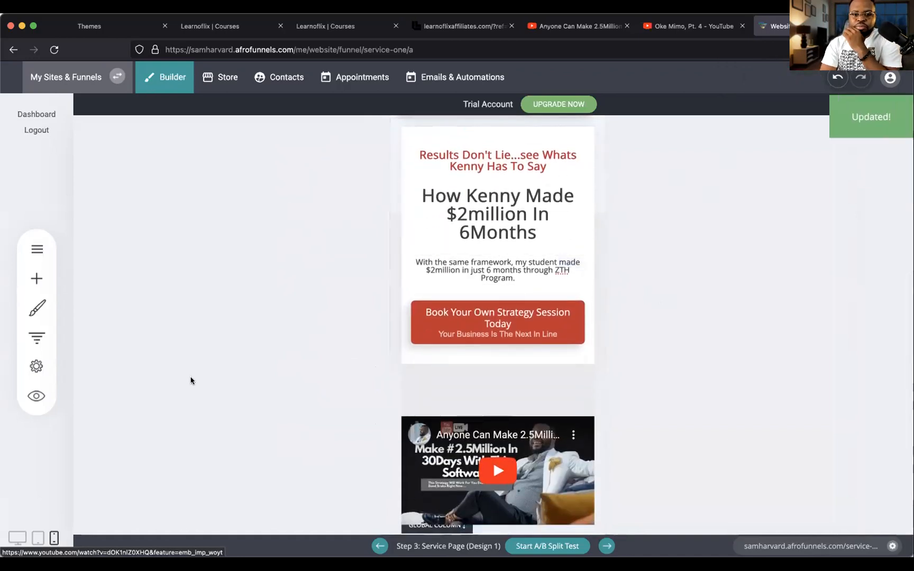
Step: Preview the service page on desktop, then in the mobile layout at the Kenny section
{"action": "left_click", "coordinate": [17, 537]}
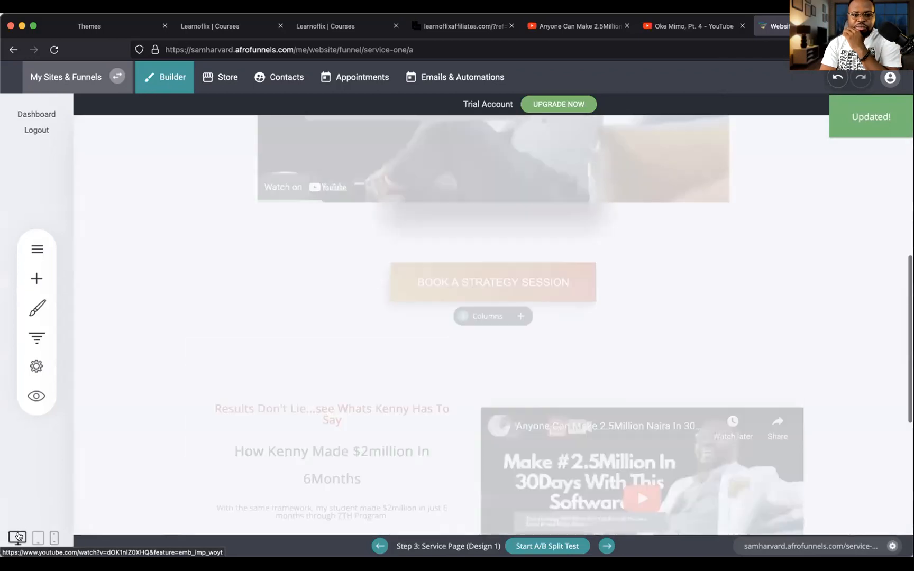
{"action": "scroll", "coordinate": [408, 409], "scroll_direction": "down", "scroll_amount": 5}
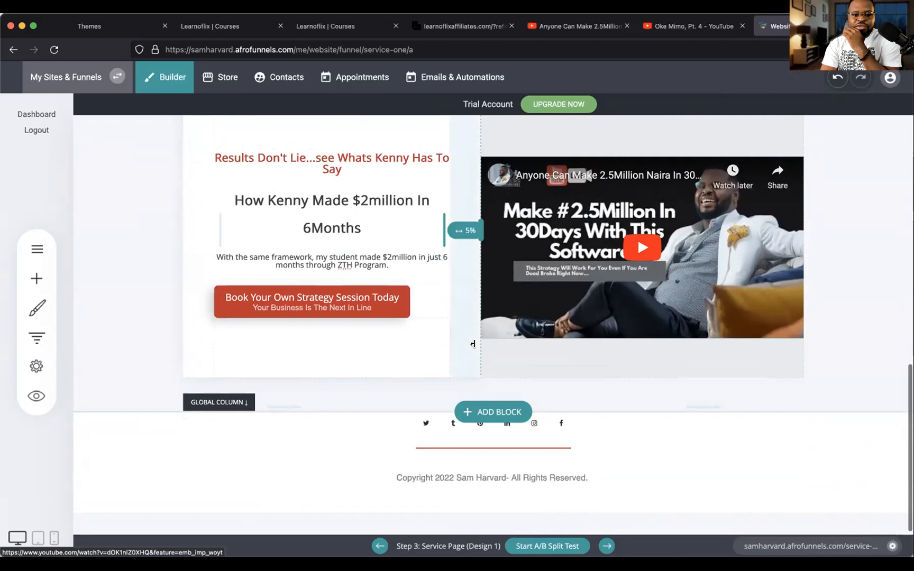
{"action": "scroll", "coordinate": [340, 337], "scroll_direction": "up", "scroll_amount": 2}
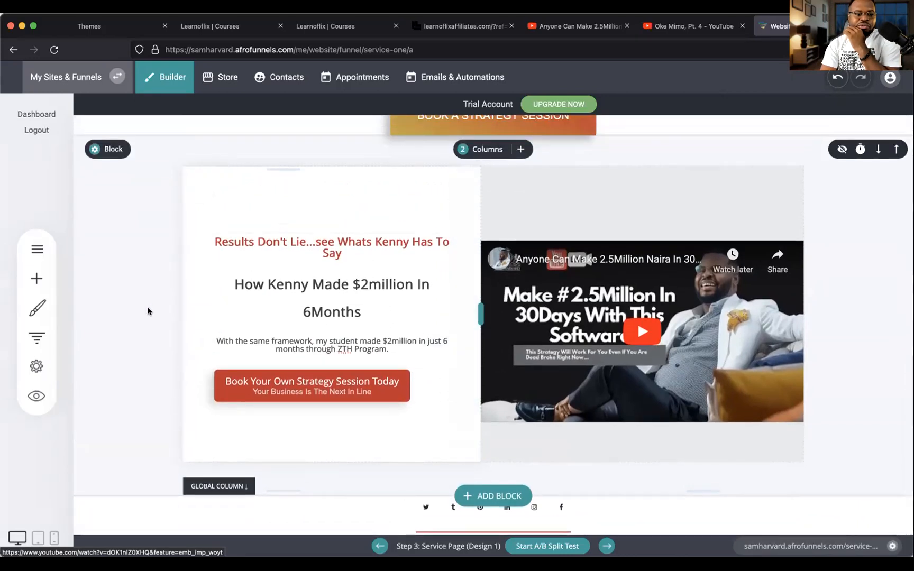
{"action": "left_click", "coordinate": [54, 537]}
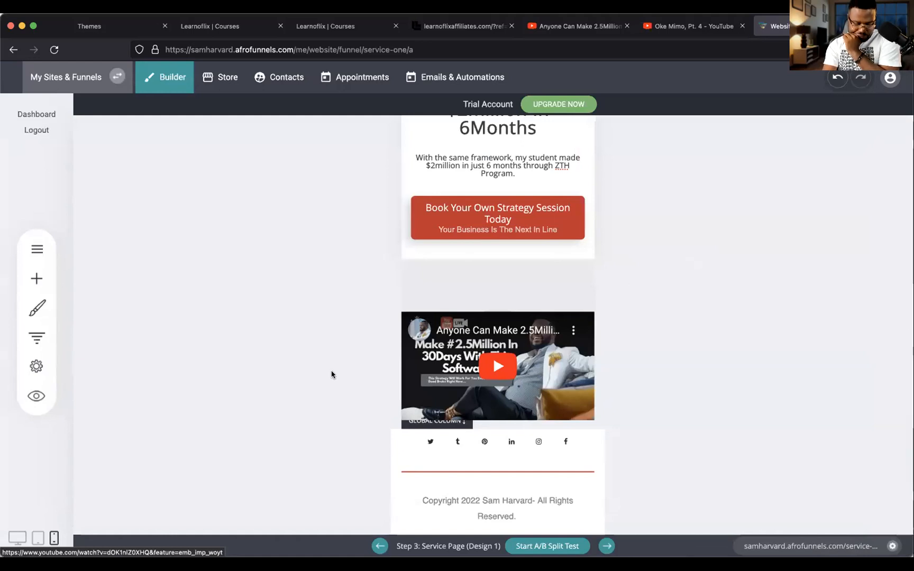
{"action": "scroll", "coordinate": [465, 318], "scroll_direction": "up", "scroll_amount": 3}
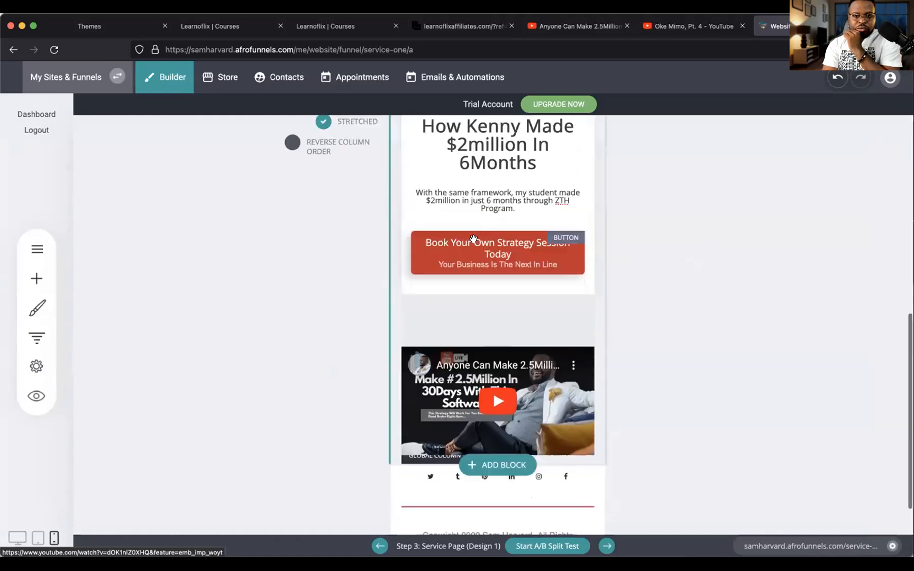
{"action": "scroll", "coordinate": [472, 237], "scroll_direction": "up", "scroll_amount": 1}
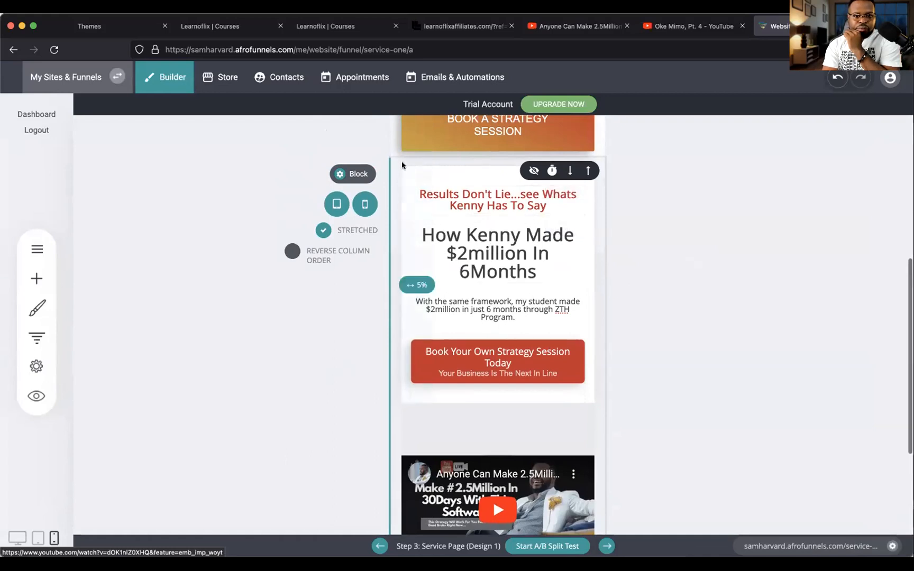
Step: Copy the Kenny block, hide the original on phones and tablets, and paste the copy as mobile-only
{"action": "mouse_move", "coordinate": [350, 174]}
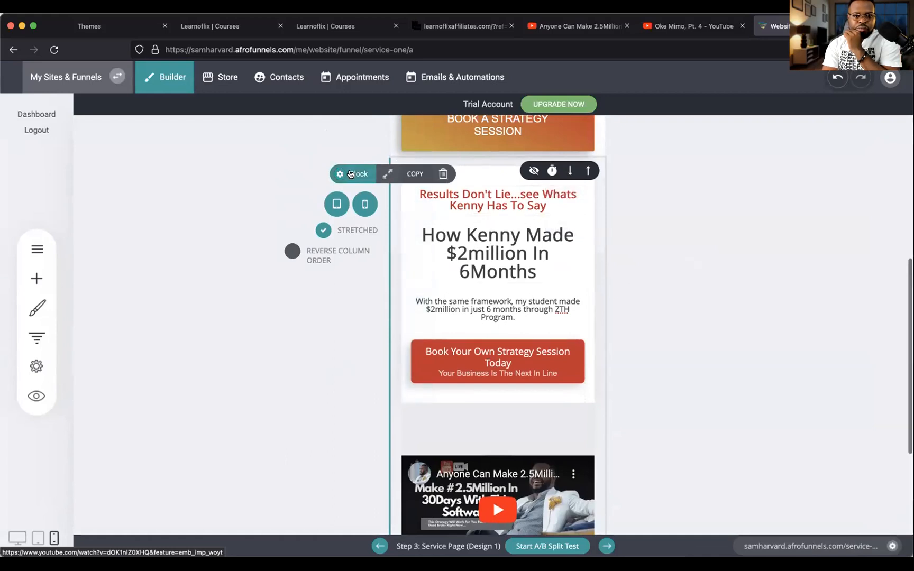
{"action": "left_click", "coordinate": [410, 174]}
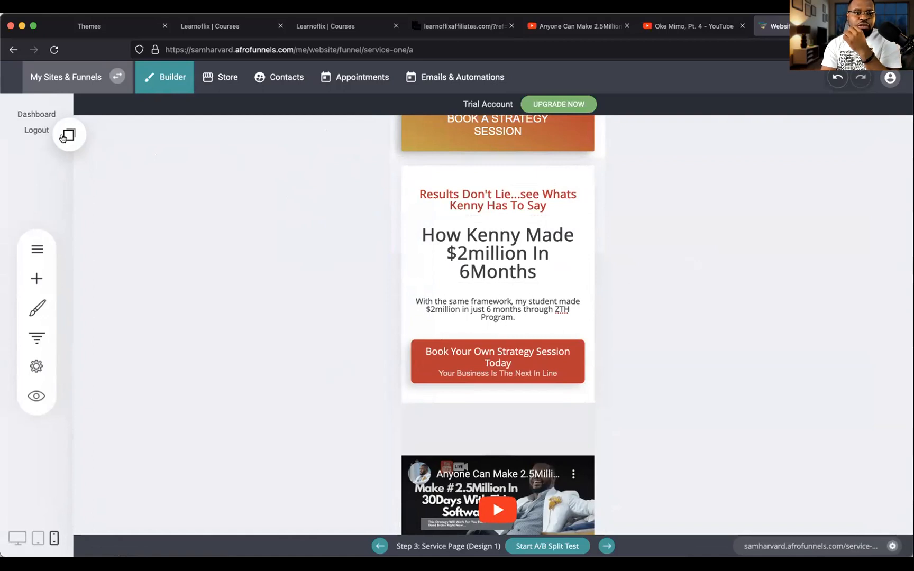
{"action": "mouse_move", "coordinate": [556, 257]}
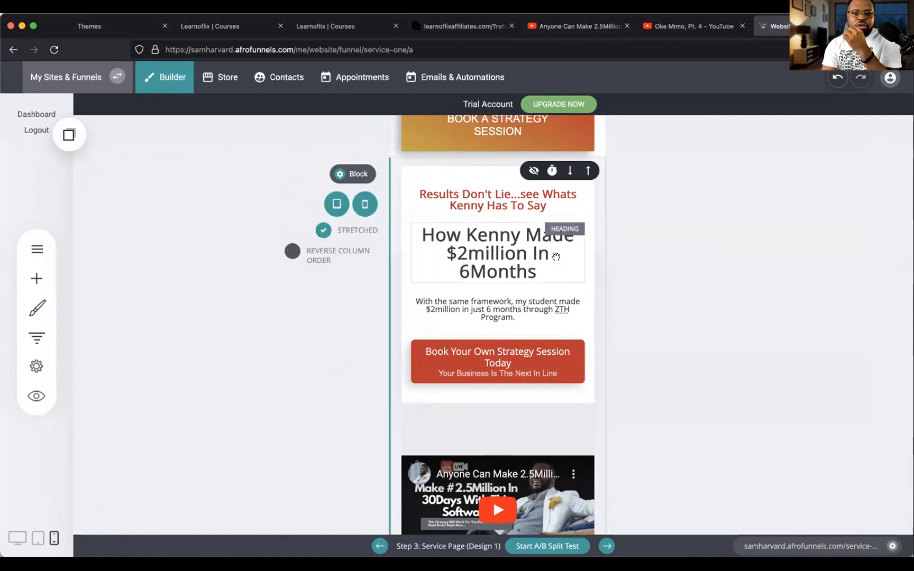
{"action": "left_click", "coordinate": [365, 206]}
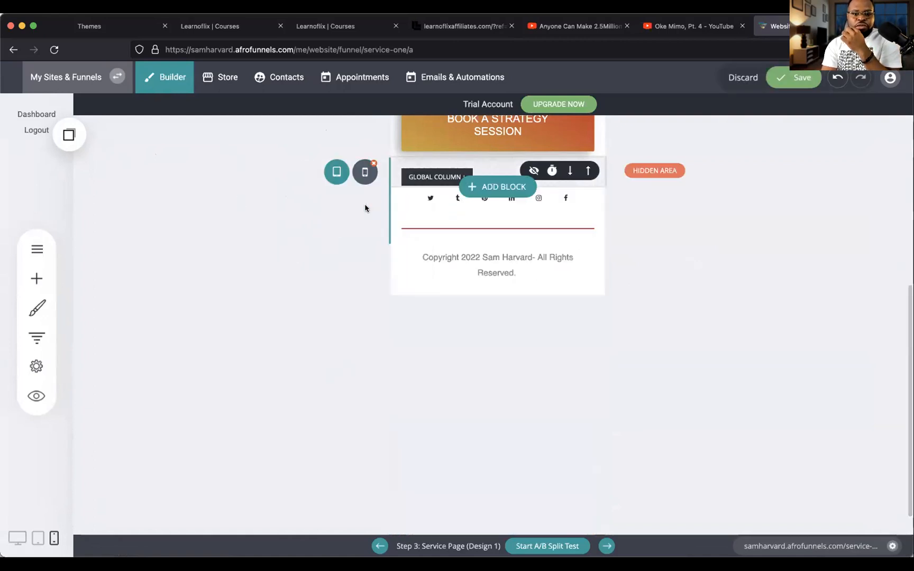
{"action": "left_click", "coordinate": [338, 177]}
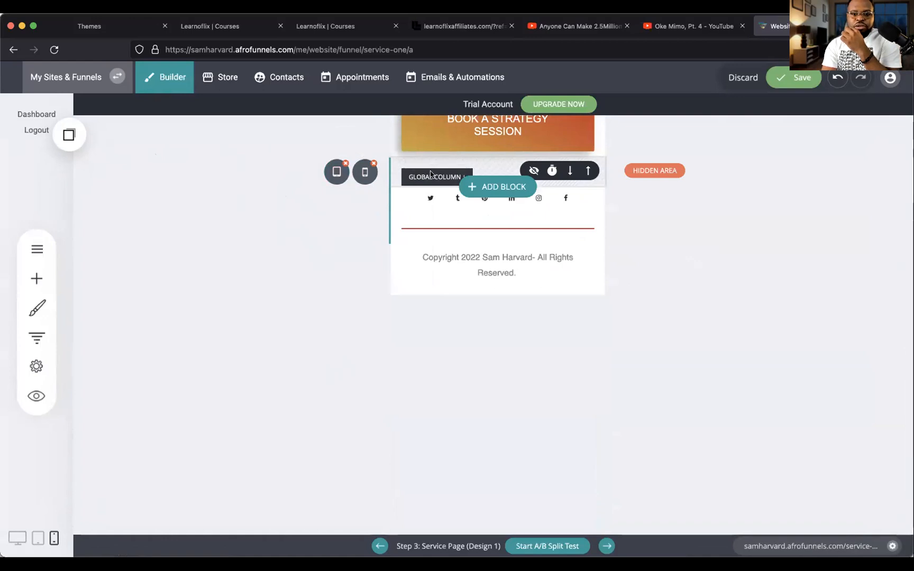
{"action": "left_click", "coordinate": [67, 136]}
{"action": "left_click_drag", "start_coordinate": [99, 246], "coordinate": [444, 185]}
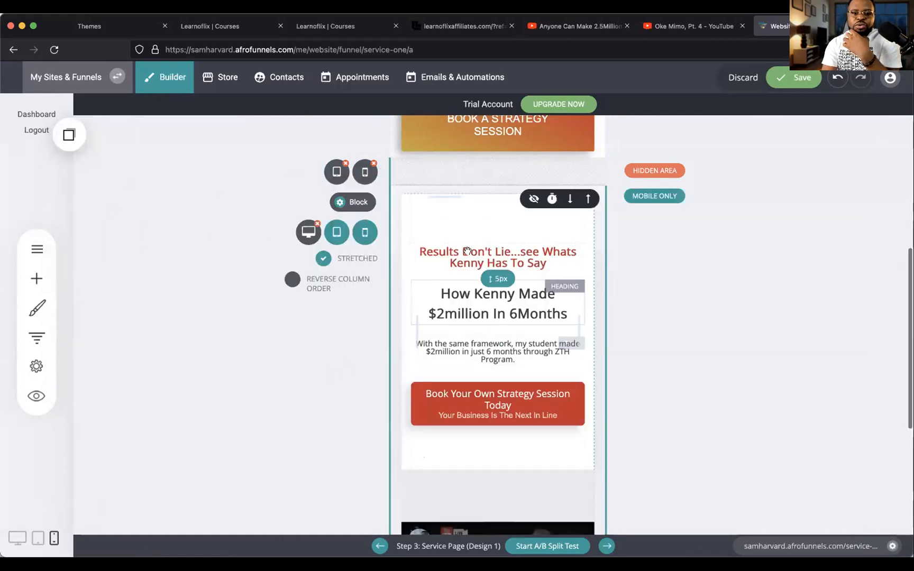
Step: Shrink the spacer above the mobile Kenny video to about 30px and save the page
{"action": "scroll", "coordinate": [494, 385], "scroll_direction": "down", "scroll_amount": 5}
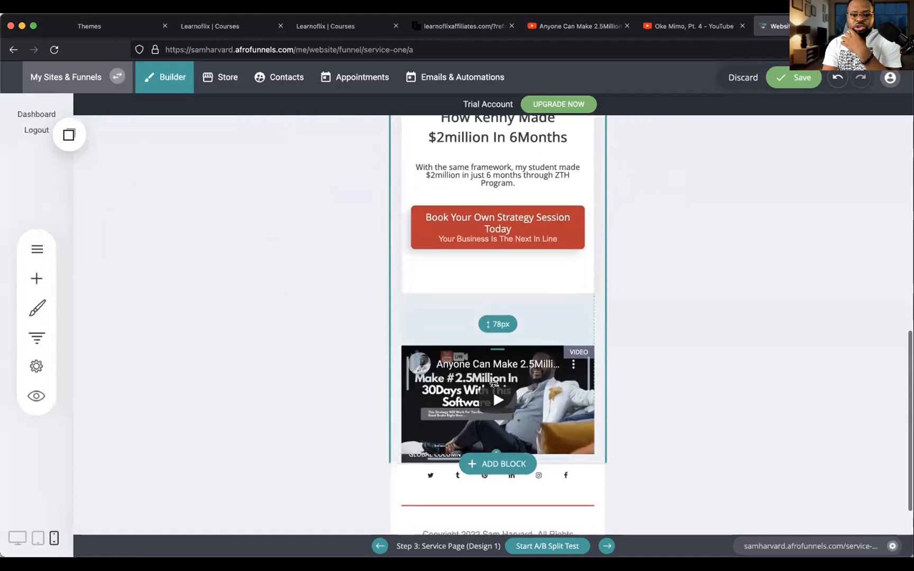
{"action": "scroll", "coordinate": [489, 383], "scroll_direction": "up", "scroll_amount": 6}
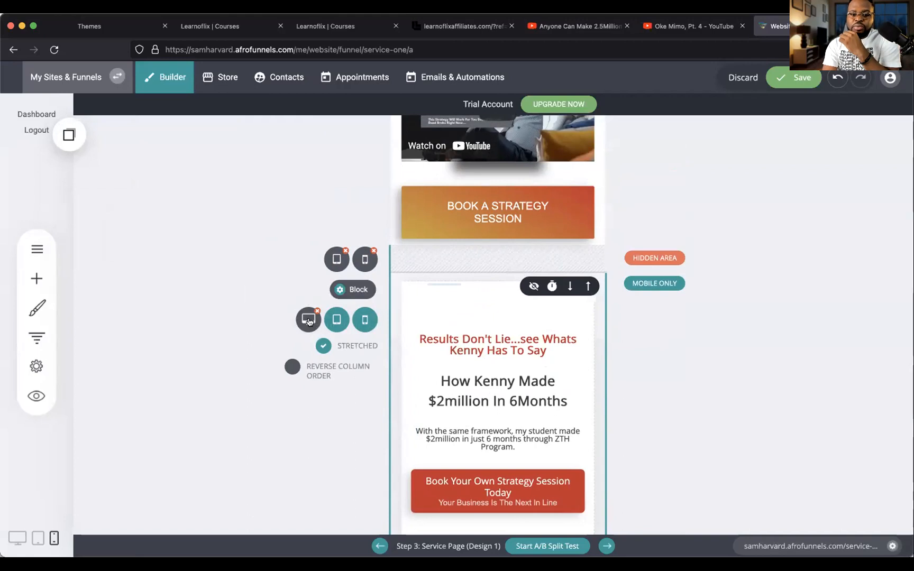
{"action": "scroll", "coordinate": [469, 311], "scroll_direction": "down", "scroll_amount": 5}
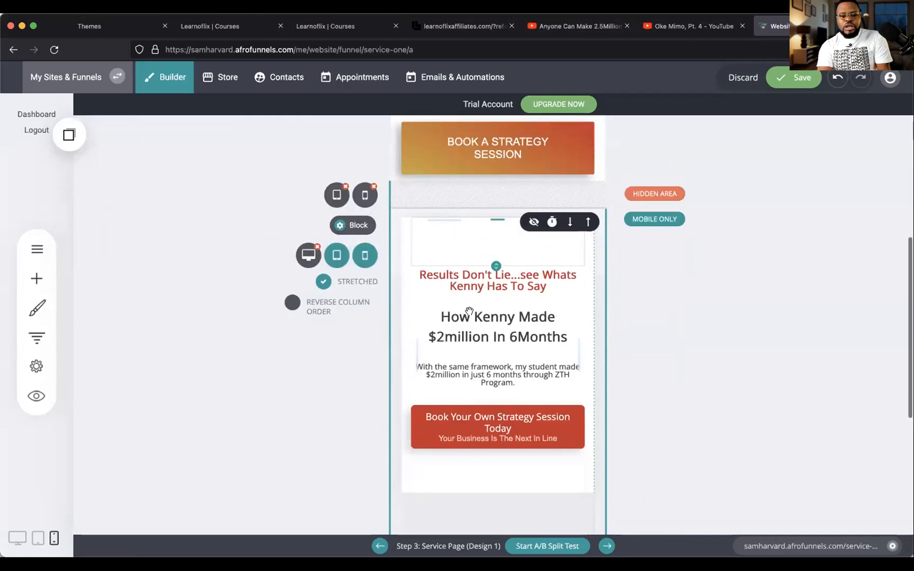
{"action": "left_click_drag", "start_coordinate": [492, 322], "coordinate": [493, 277]}
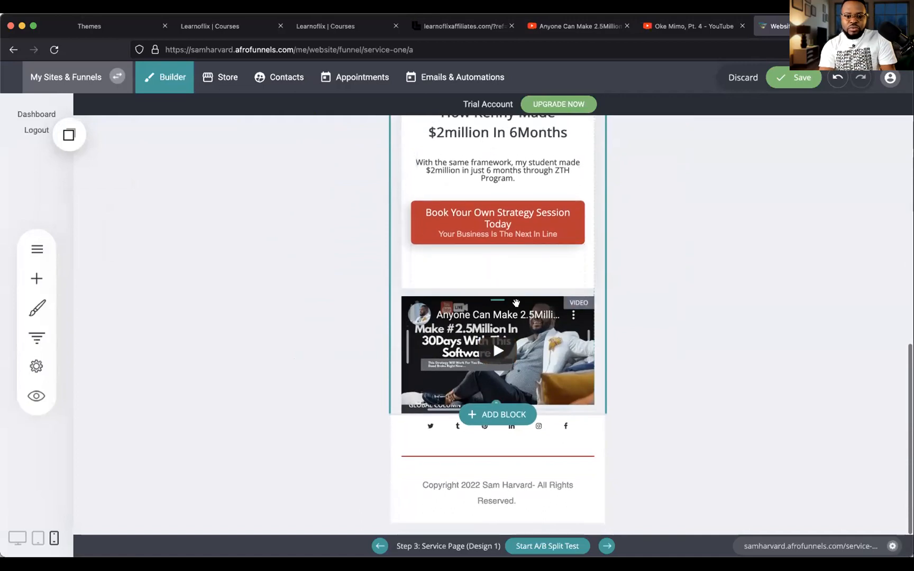
{"action": "left_click_drag", "start_coordinate": [494, 288], "coordinate": [494, 257]}
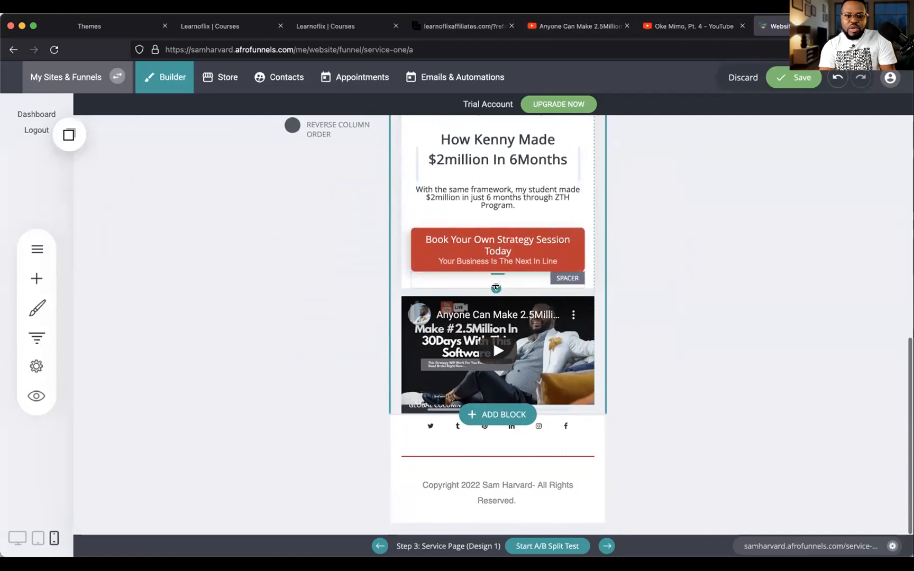
{"action": "scroll", "coordinate": [501, 200], "scroll_direction": "up", "scroll_amount": 4}
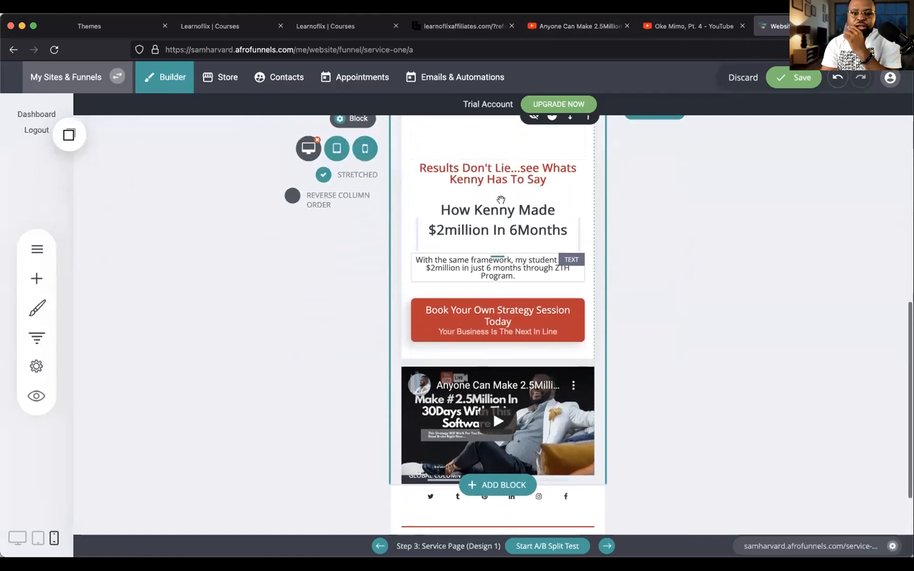
{"action": "scroll", "coordinate": [501, 200], "scroll_direction": "up", "scroll_amount": 1}
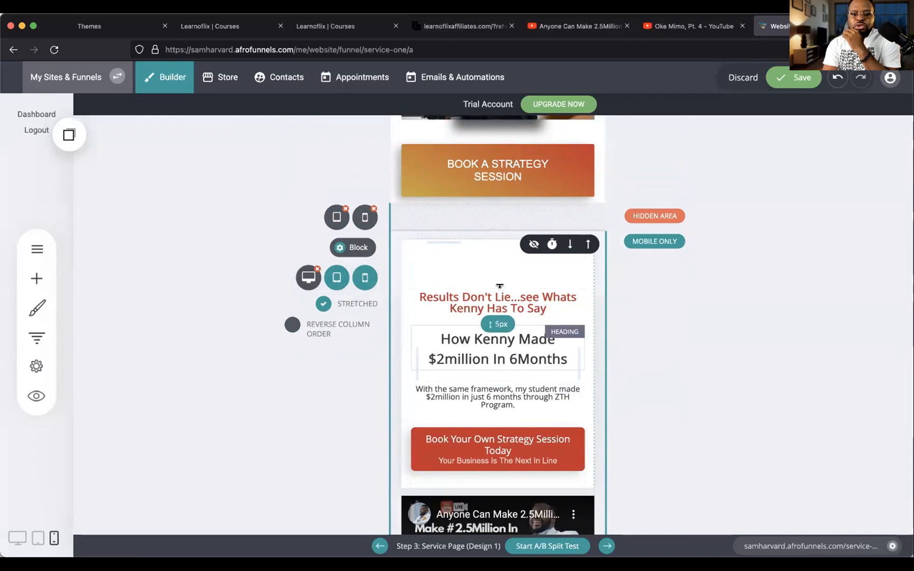
{"action": "scroll", "coordinate": [531, 371], "scroll_direction": "down", "scroll_amount": 3}
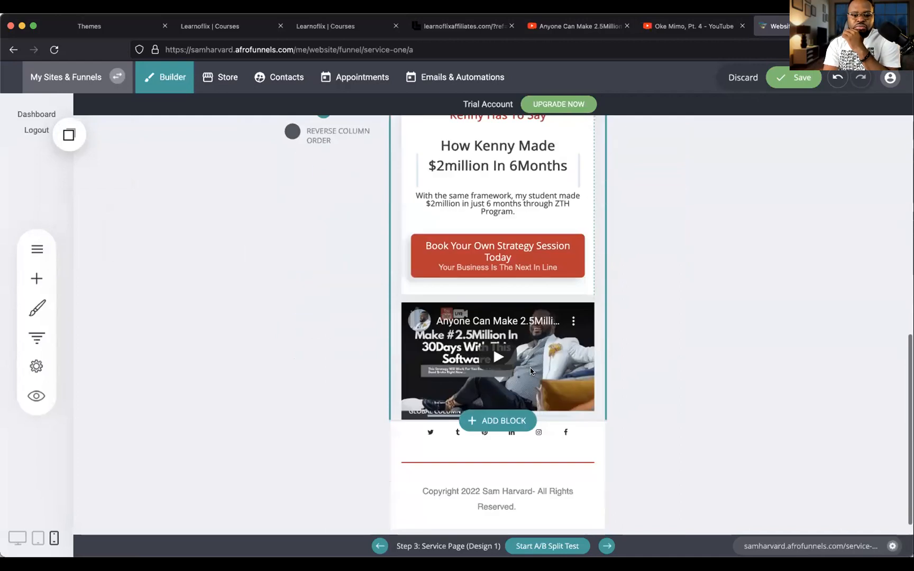
{"action": "left_click", "coordinate": [796, 78]}
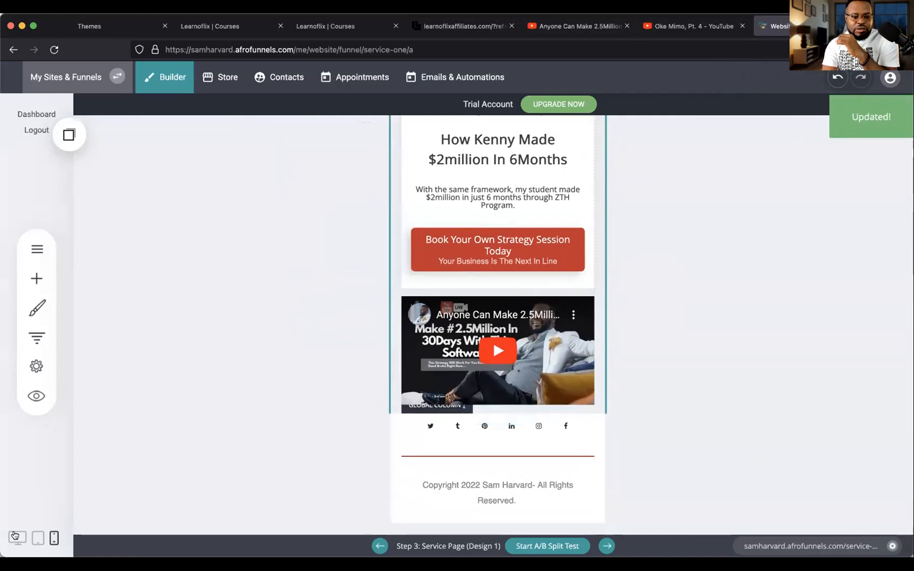
Step: In desktop view, shorten the spacer above the Results heading to about 40px and select the heading text
{"action": "left_click", "coordinate": [16, 536]}
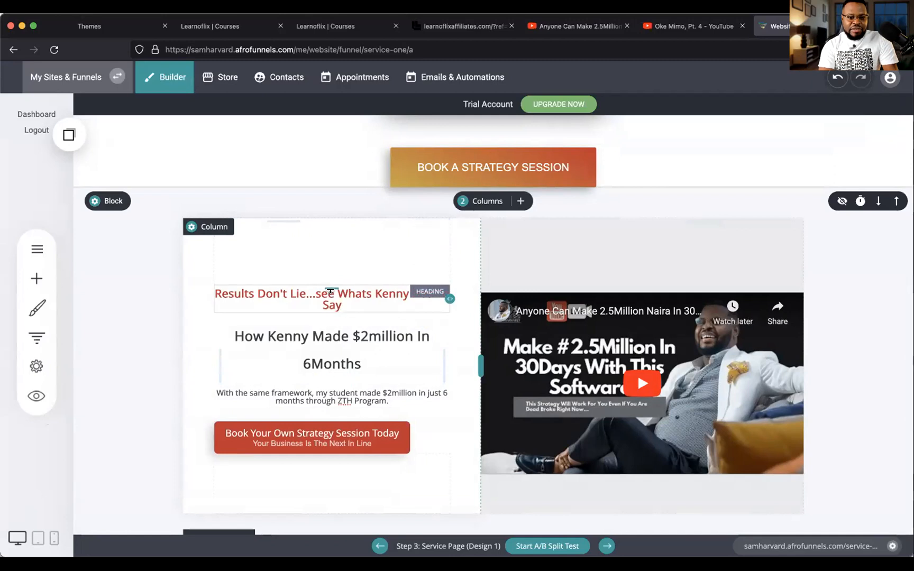
{"action": "left_click", "coordinate": [330, 257]}
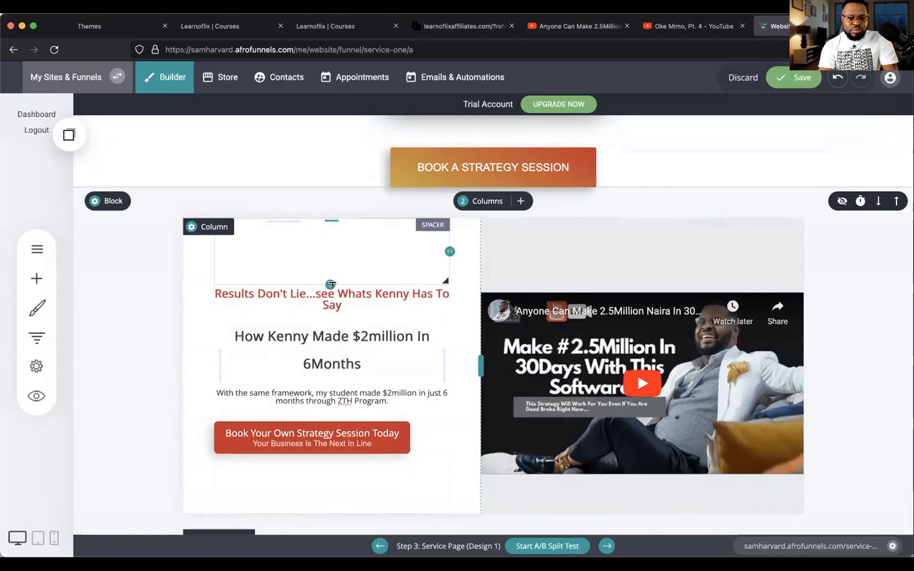
{"action": "left_click_drag", "start_coordinate": [330, 264], "coordinate": [324, 242]}
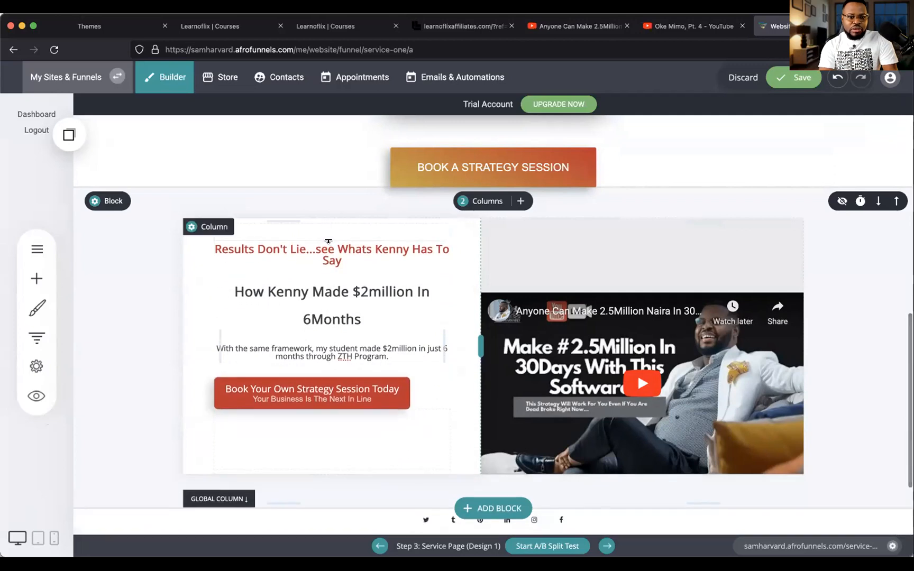
{"action": "left_click", "coordinate": [323, 258]}
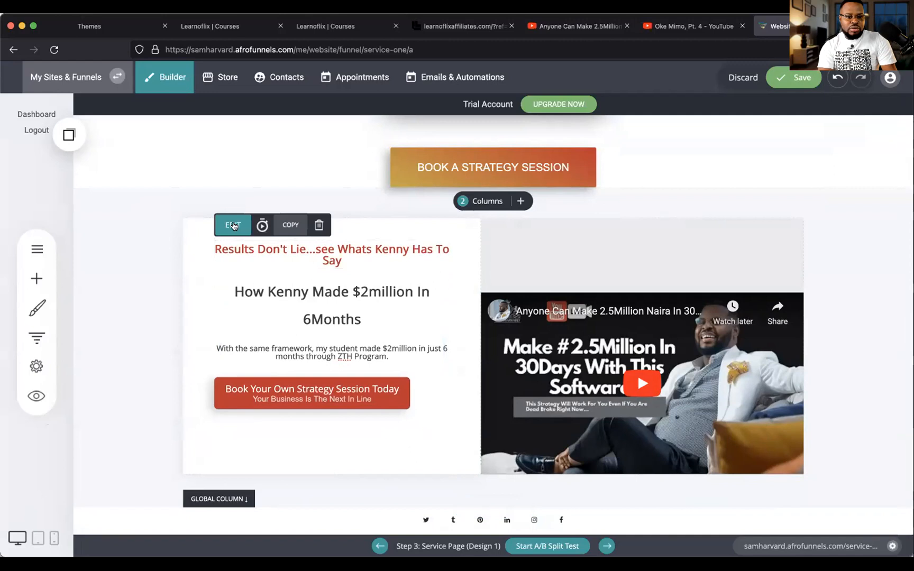
{"action": "left_click", "coordinate": [234, 226]}
{"action": "left_click_drag", "start_coordinate": [358, 259], "coordinate": [212, 247]}
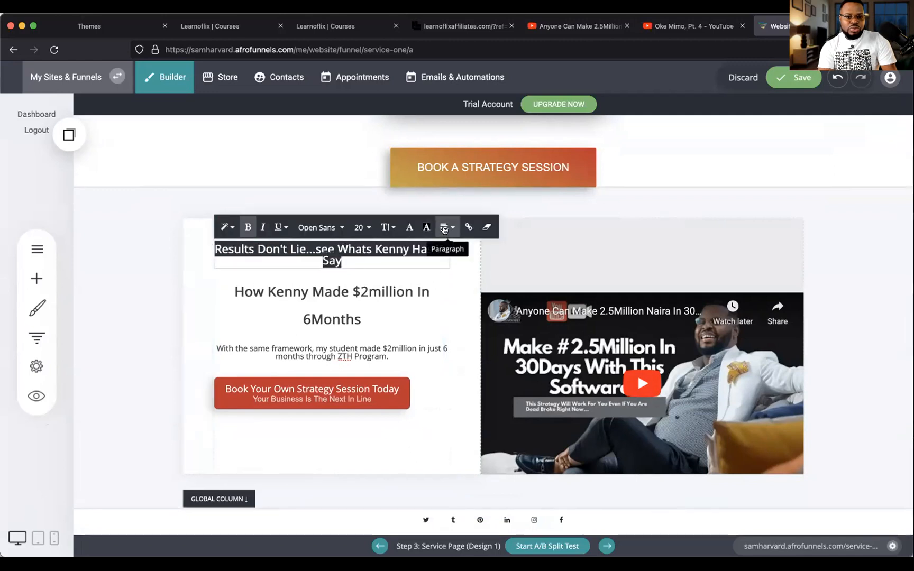
Step: Left-align the Results heading and replace the dot after 'Lie' with a comma
{"action": "left_click", "coordinate": [444, 228]}
{"action": "left_click", "coordinate": [440, 249]}
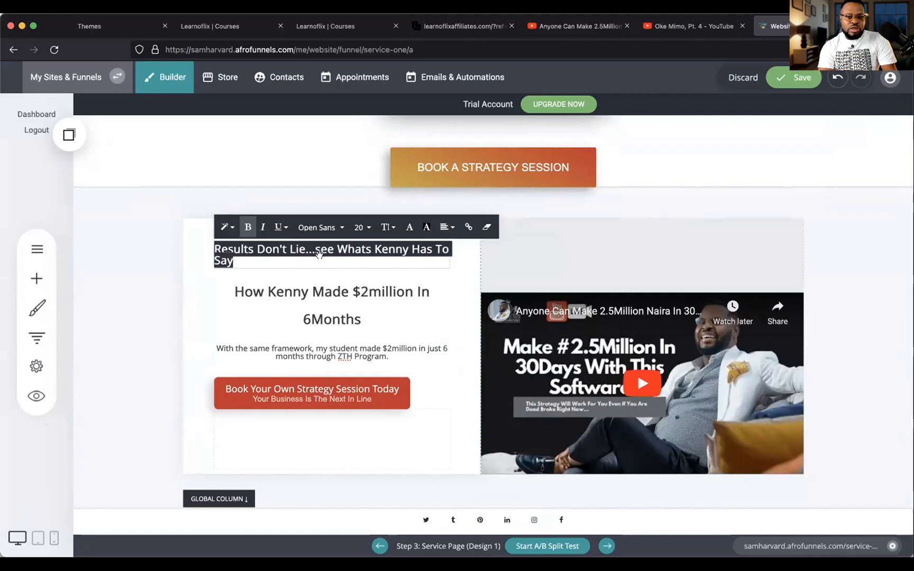
{"action": "left_click", "coordinate": [240, 259]}
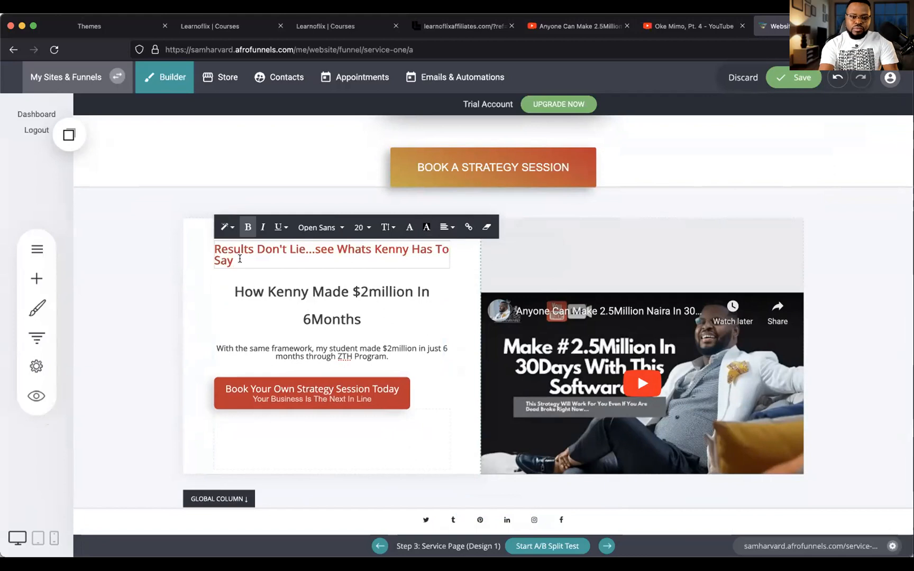
{"action": "left_click", "coordinate": [315, 249]}
{"action": "key", "text": "BackSpace"}
{"action": "key", "text": "BackSpace"}
{"action": "key", "text": "BackSpace"}
{"action": "type", "text": ","}
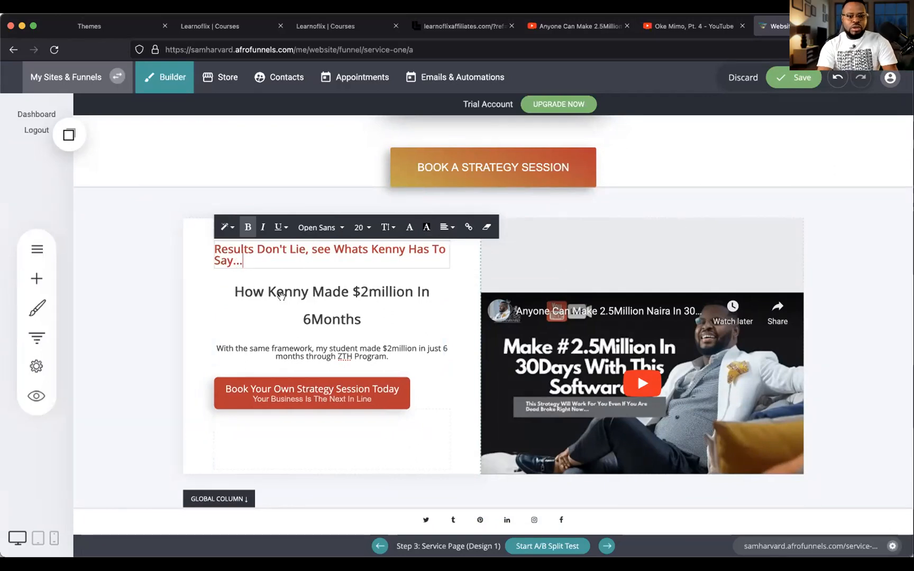
Step: Give the How Kenny Made heading 1.0 line height, size 48 and left alignment
{"action": "left_click", "coordinate": [311, 311]}
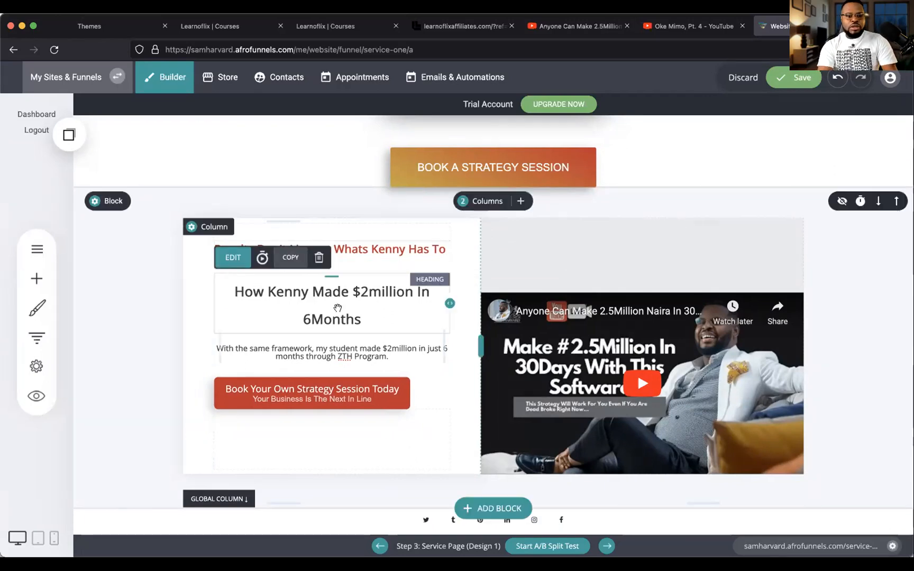
{"action": "left_click", "coordinate": [243, 267]}
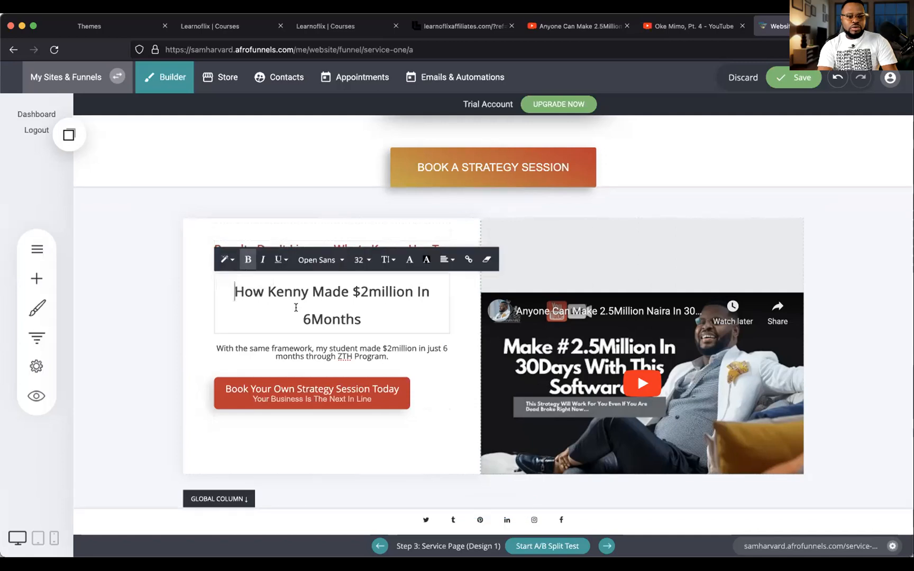
{"action": "left_click", "coordinate": [394, 259]}
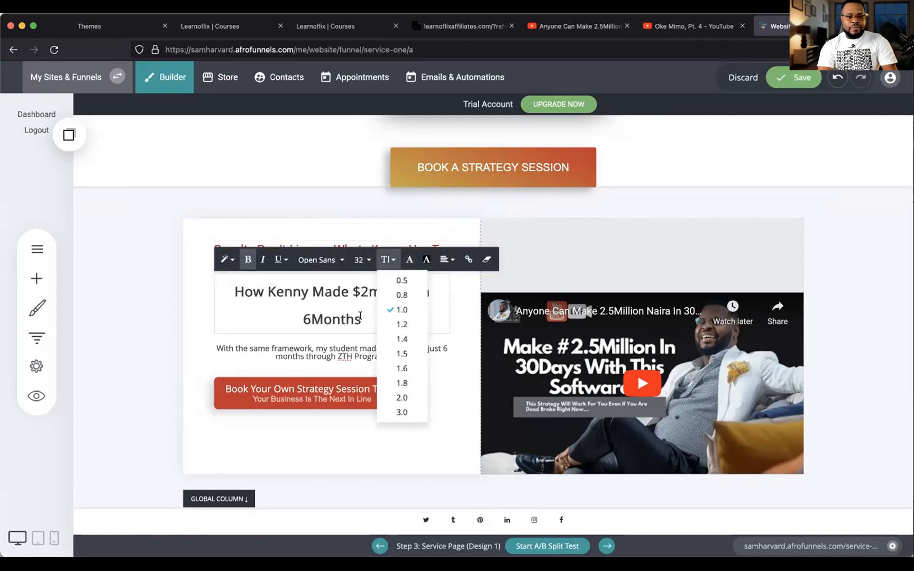
{"action": "left_click_drag", "start_coordinate": [361, 316], "coordinate": [252, 283]}
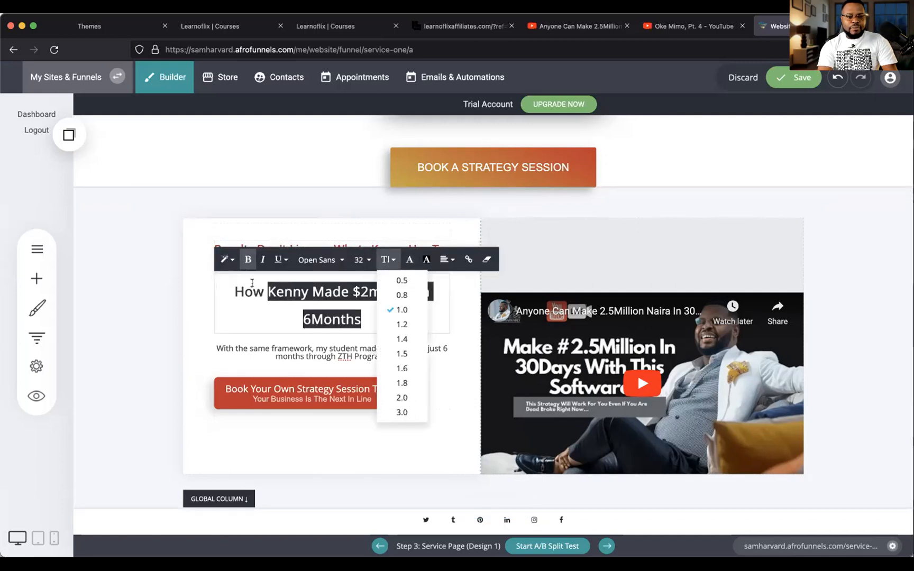
{"action": "left_click", "coordinate": [392, 263]}
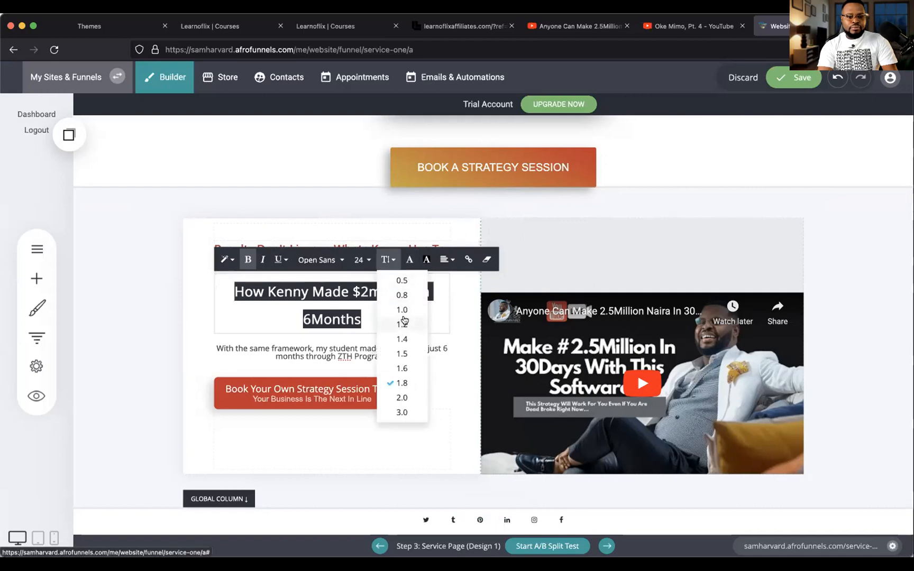
{"action": "left_click", "coordinate": [402, 309]}
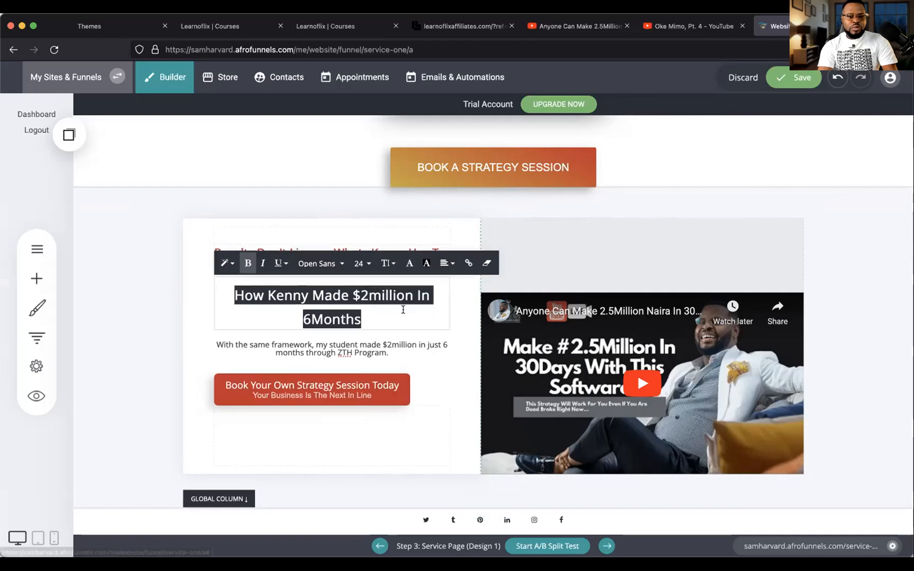
{"action": "left_click", "coordinate": [365, 265]}
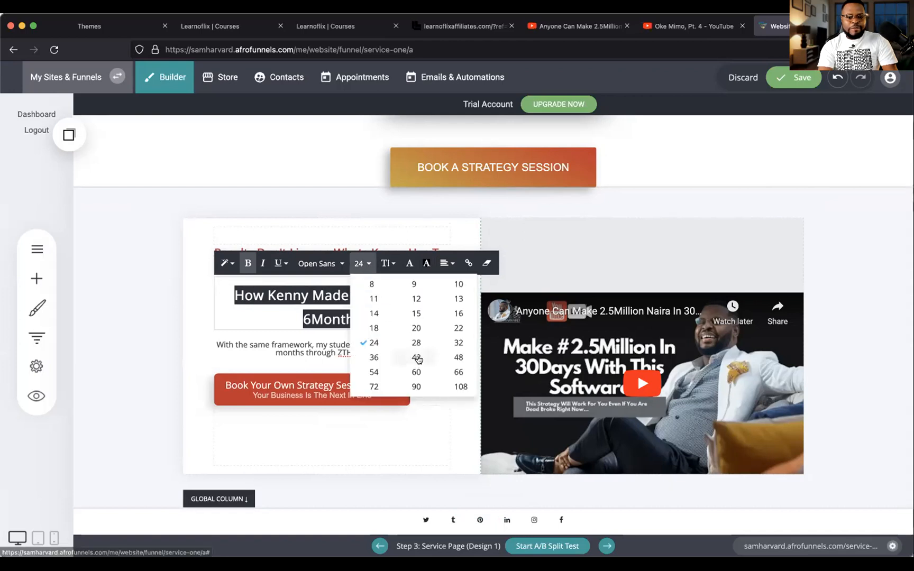
{"action": "left_click", "coordinate": [458, 358]}
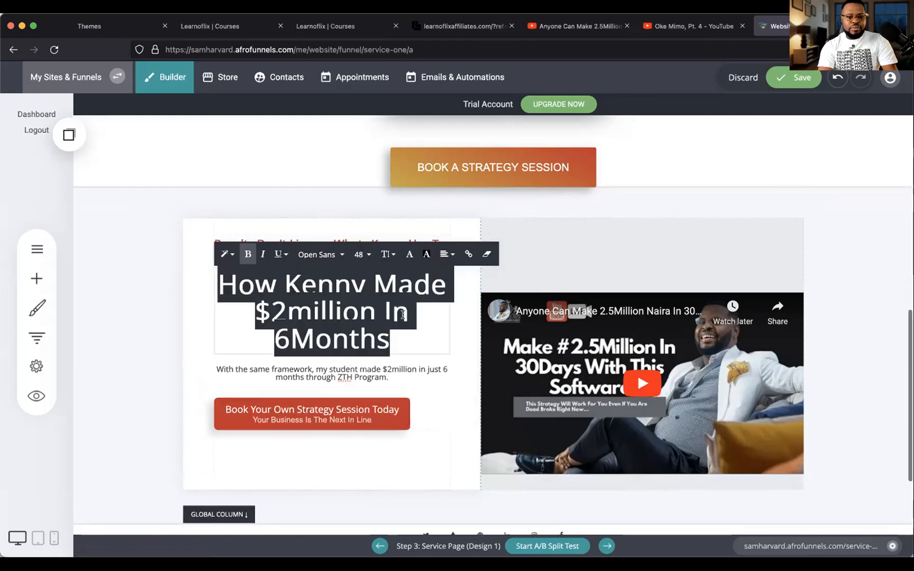
{"action": "left_click", "coordinate": [445, 256]}
{"action": "left_click", "coordinate": [446, 279]}
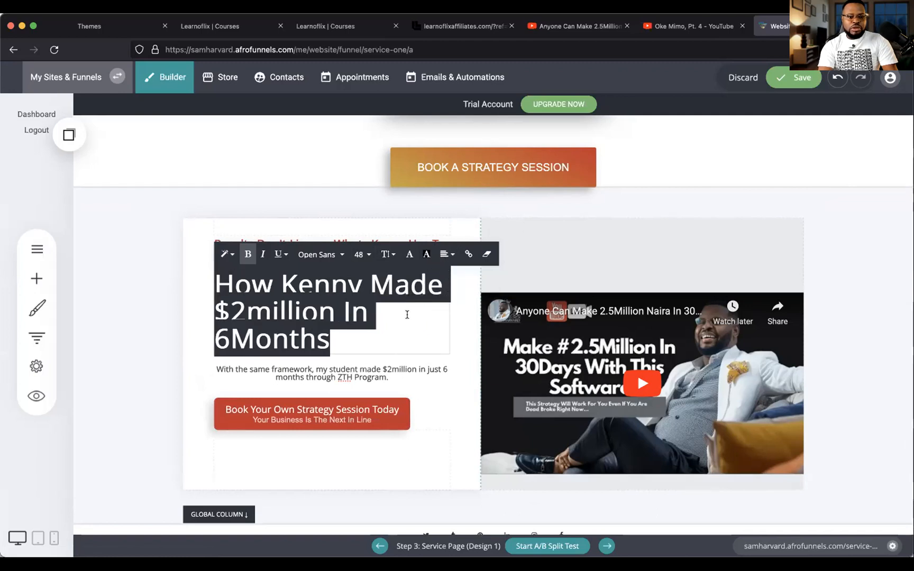
{"action": "left_click", "coordinate": [379, 353]}
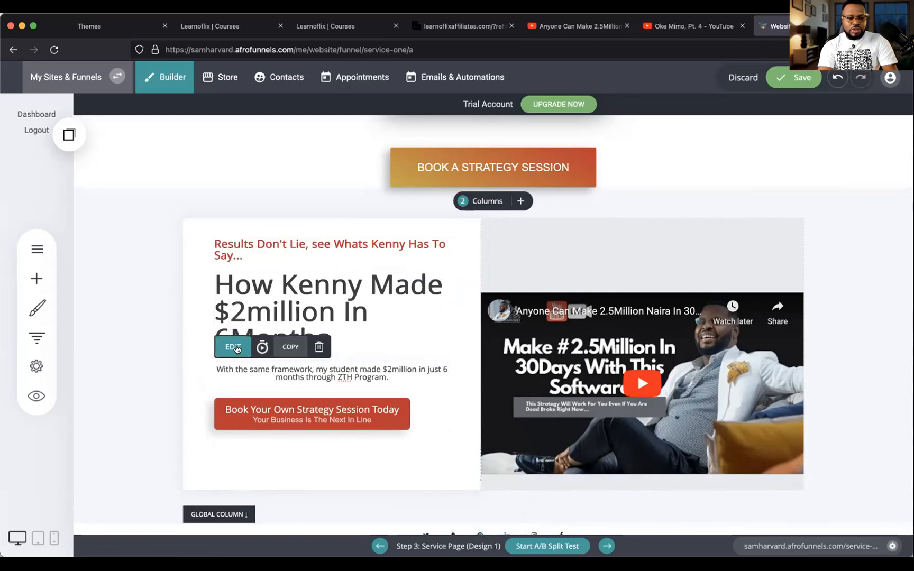
Step: Set the Kenny paragraph text to 18 px
{"action": "left_click", "coordinate": [233, 347]}
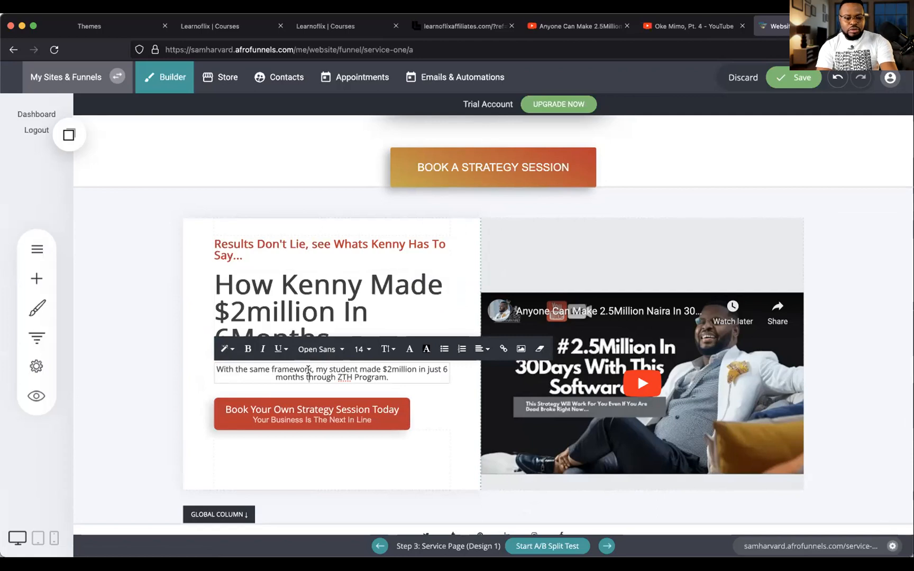
{"action": "triple_click", "coordinate": [308, 369]}
{"action": "left_click", "coordinate": [370, 349]}
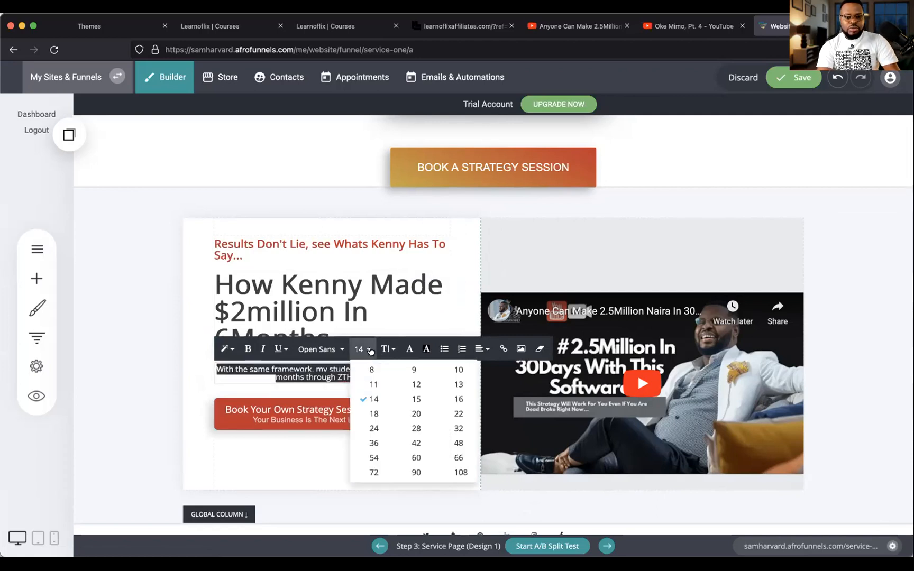
{"action": "left_click", "coordinate": [375, 413]}
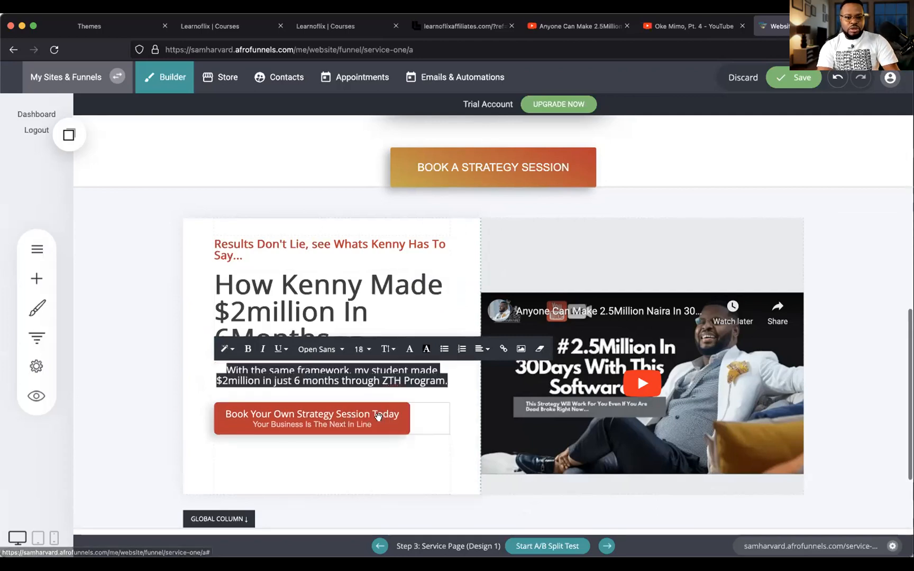
{"action": "left_click", "coordinate": [423, 400]}
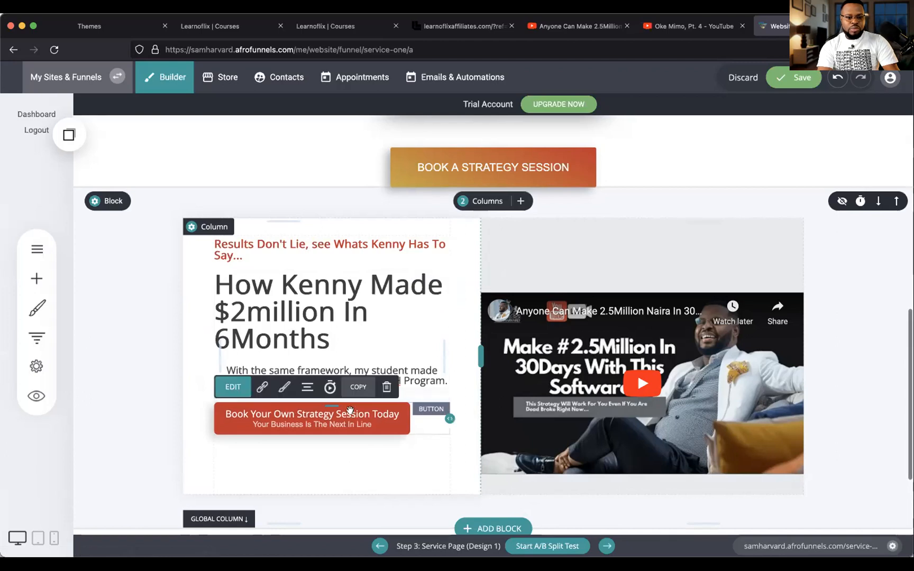
Step: Centre the strategy-session button and tighten the spacing around the video, button and section
{"action": "left_click", "coordinate": [306, 390]}
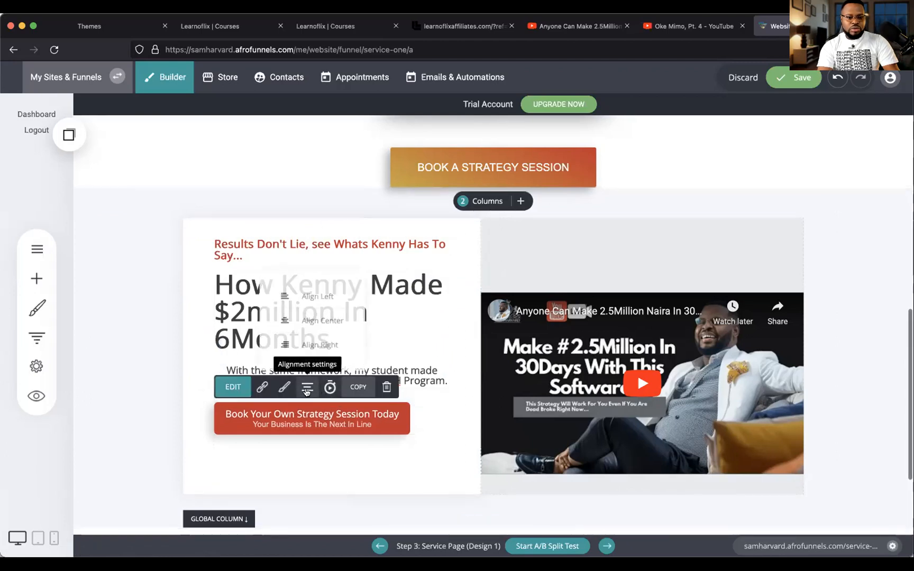
{"action": "left_click", "coordinate": [311, 321]}
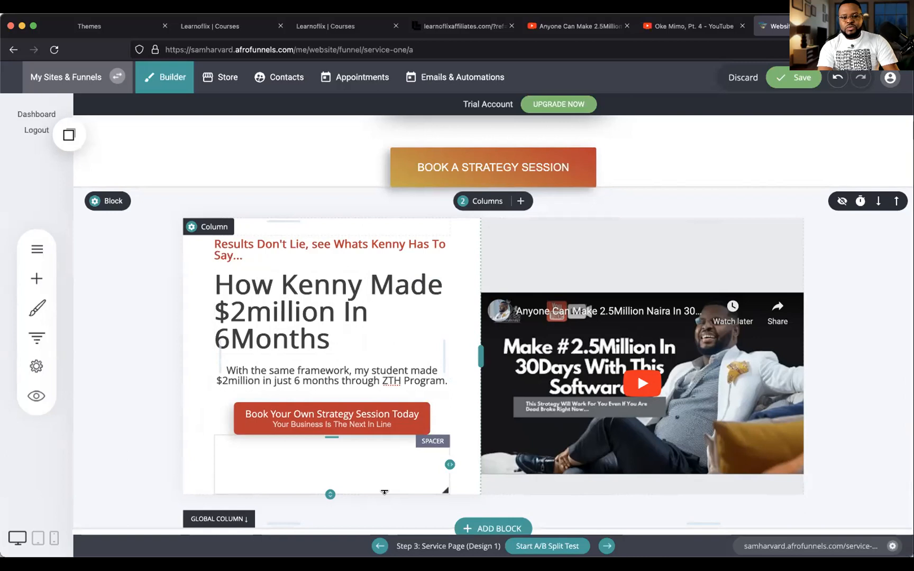
{"action": "left_click_drag", "start_coordinate": [644, 296], "coordinate": [645, 271]}
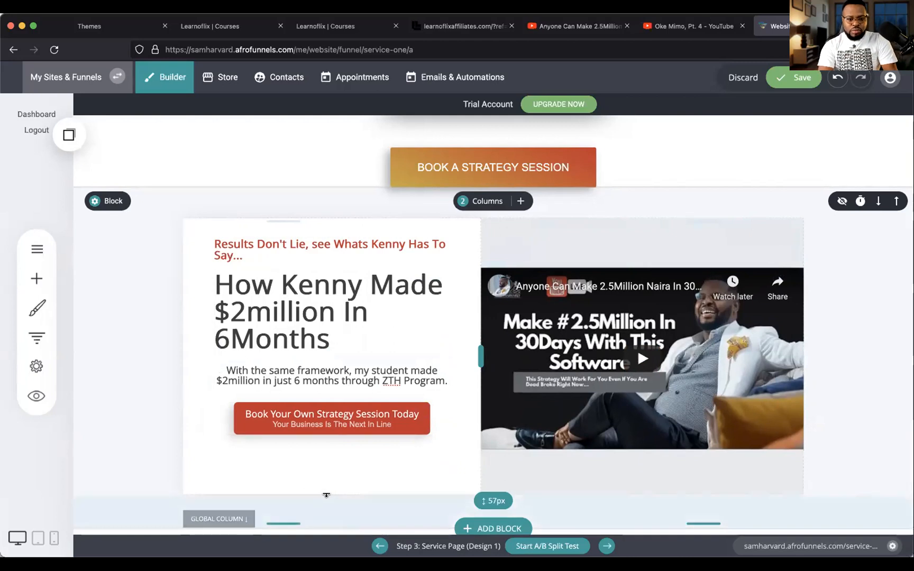
{"action": "left_click_drag", "start_coordinate": [328, 490], "coordinate": [330, 435]}
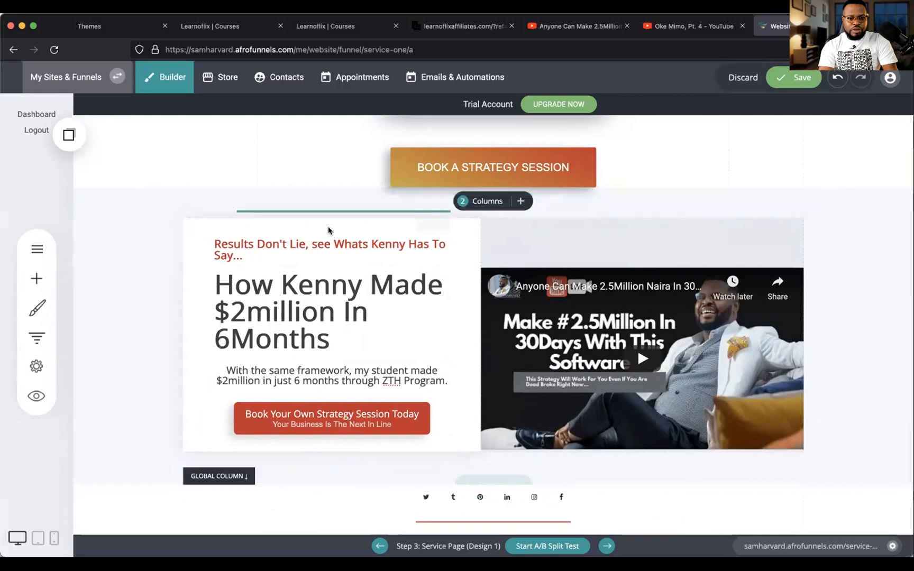
{"action": "left_click_drag", "start_coordinate": [330, 222], "coordinate": [327, 219]}
Step: Save the service page edits
{"action": "scroll", "coordinate": [603, 320], "scroll_direction": "up", "scroll_amount": 1}
{"action": "scroll", "coordinate": [603, 320], "scroll_direction": "up", "scroll_amount": 10}
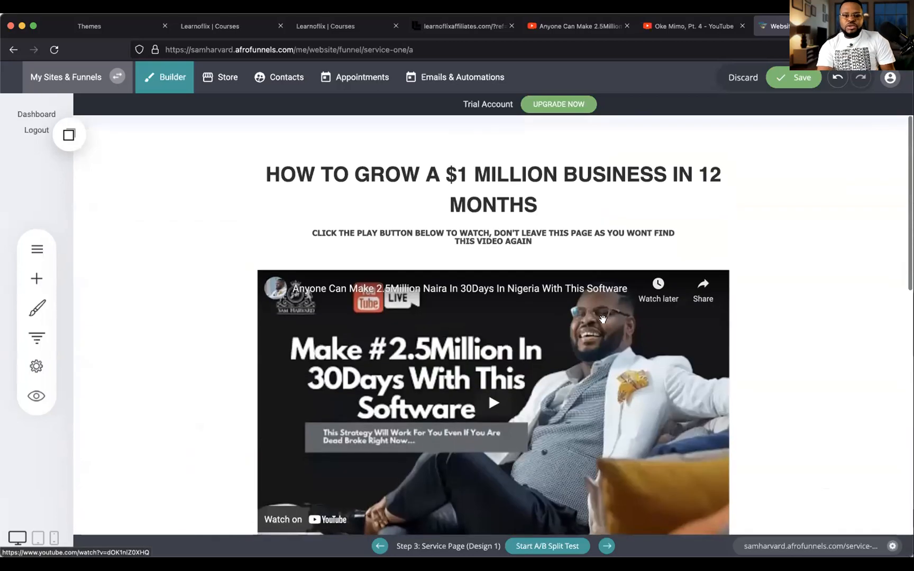
{"action": "left_click", "coordinate": [787, 85]}
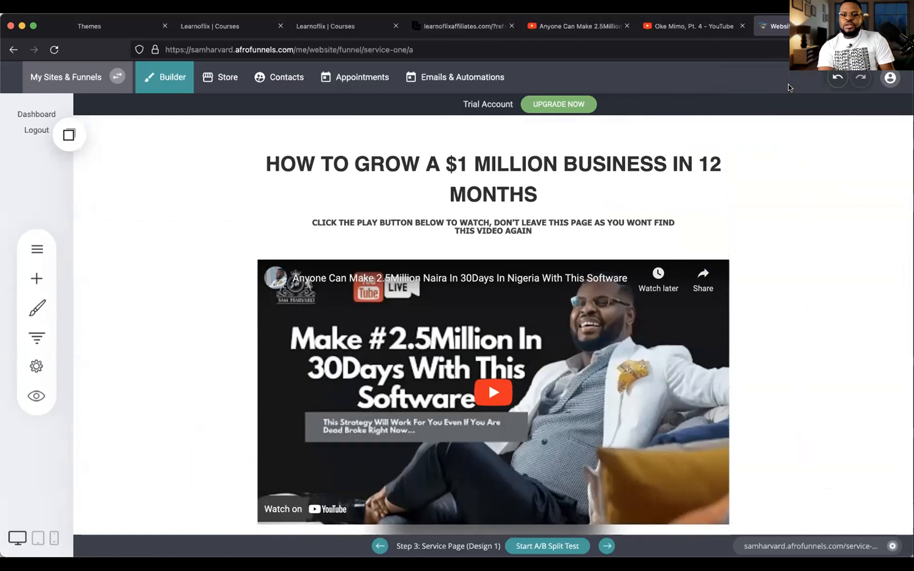
Step: Preview the page, play and pause the video, scroll through, then return to the builder
{"action": "left_click", "coordinate": [37, 397]}
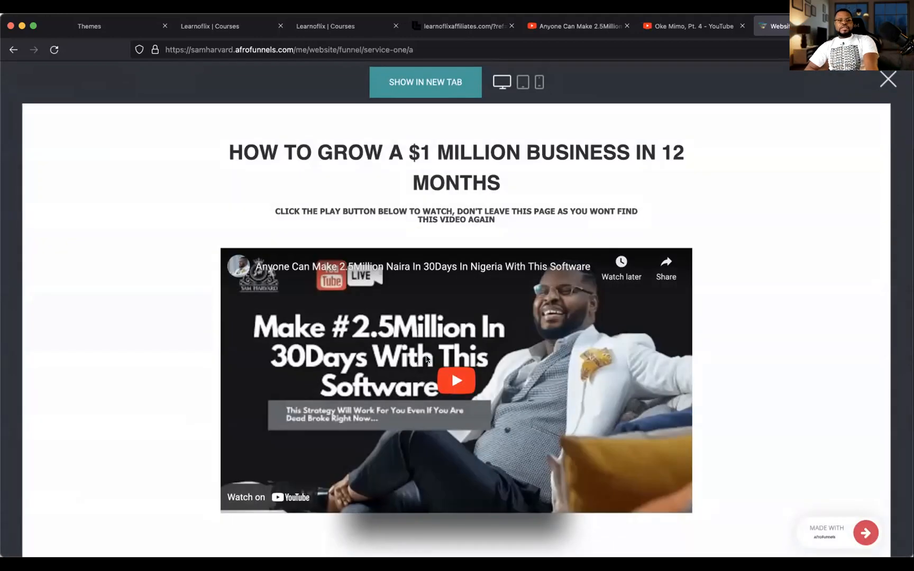
{"action": "left_click", "coordinate": [458, 378]}
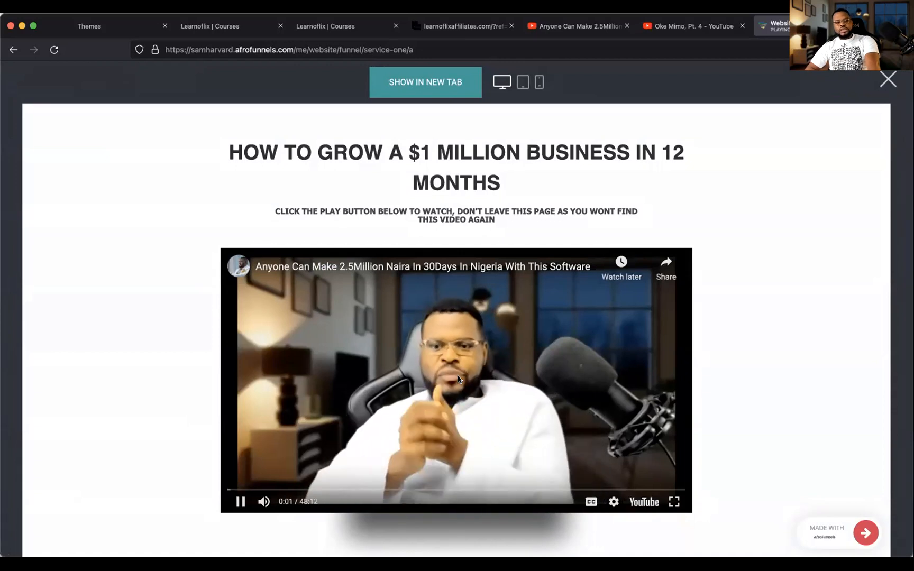
{"action": "scroll", "coordinate": [458, 379], "scroll_direction": "down", "scroll_amount": 3}
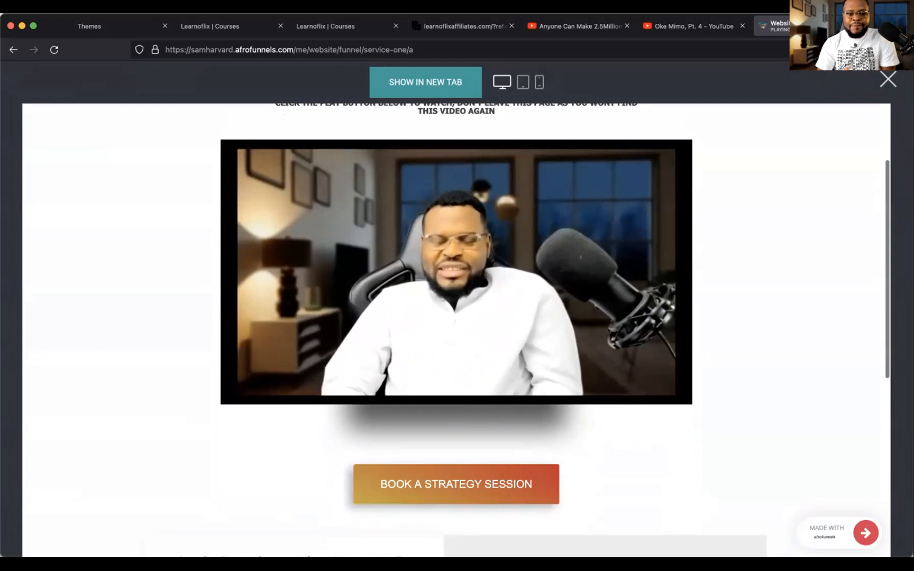
{"action": "scroll", "coordinate": [458, 379], "scroll_direction": "down", "scroll_amount": 5}
{"action": "scroll", "coordinate": [458, 378], "scroll_direction": "down", "scroll_amount": 3}
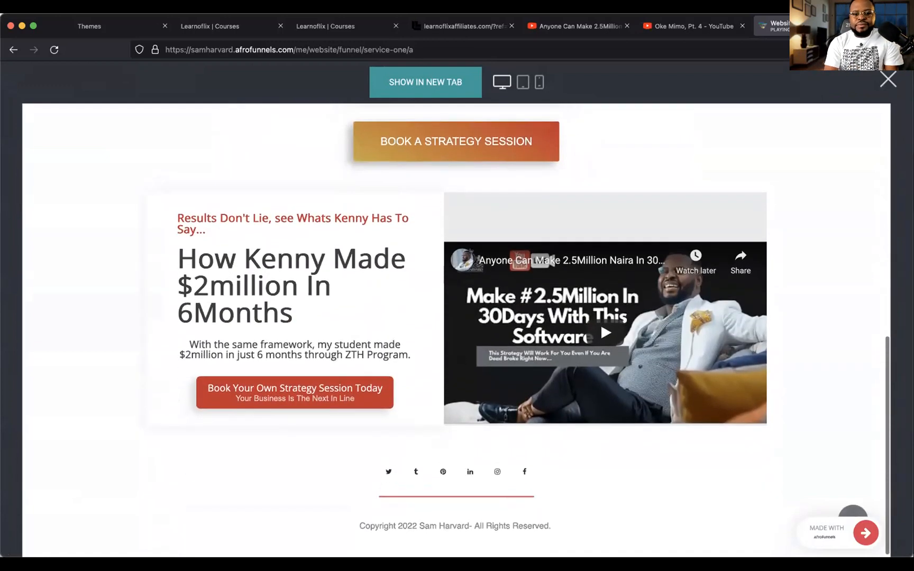
{"action": "scroll", "coordinate": [457, 328], "scroll_direction": "up", "scroll_amount": 10}
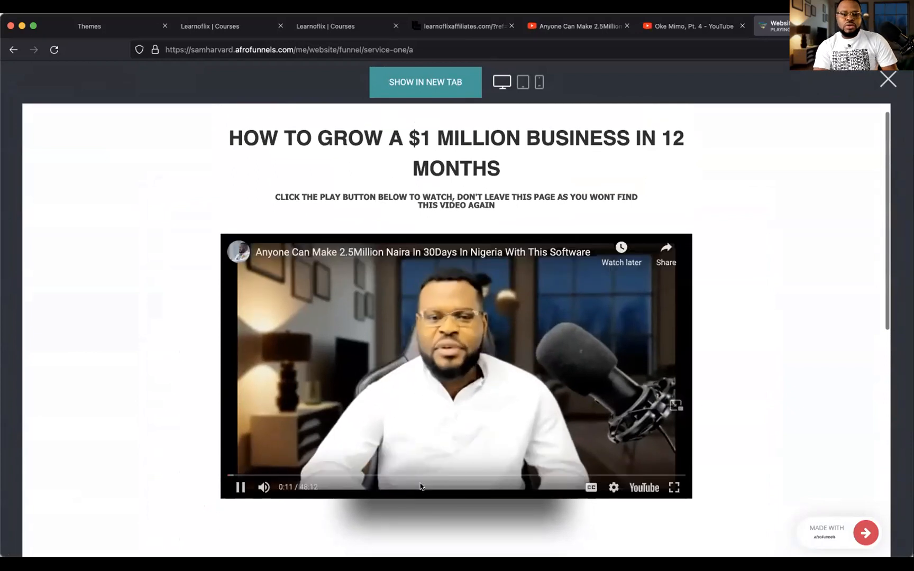
{"action": "left_click", "coordinate": [239, 487]}
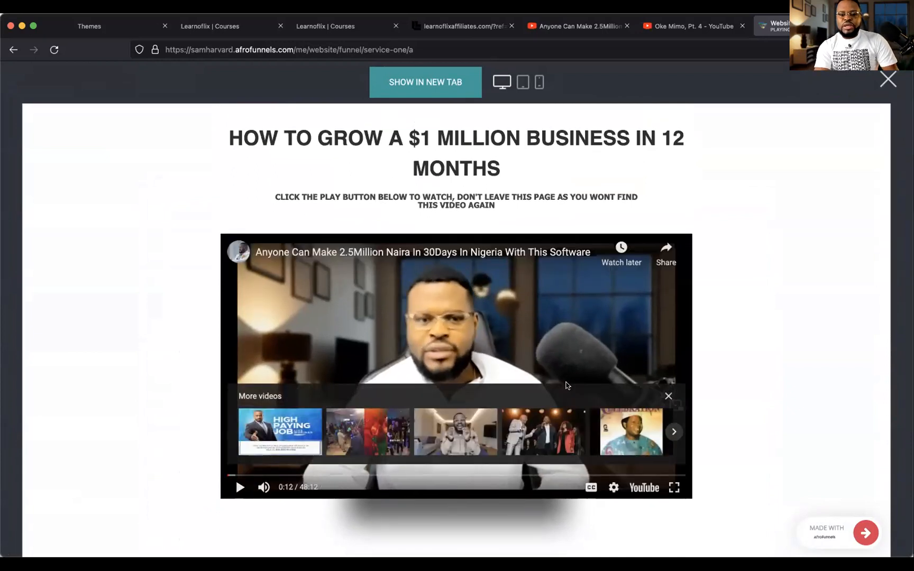
{"action": "scroll", "coordinate": [372, 301], "scroll_direction": "down", "scroll_amount": 7}
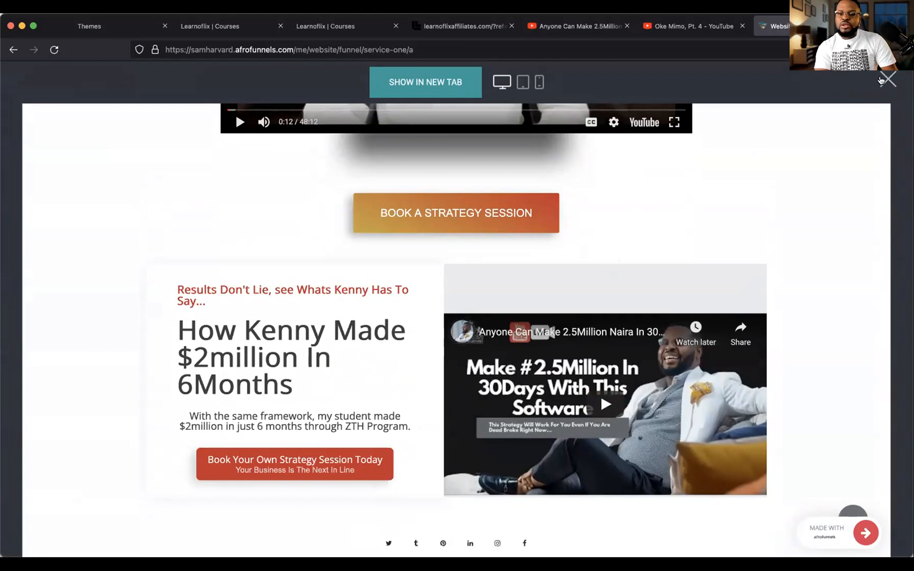
{"action": "left_click", "coordinate": [887, 79]}
{"action": "scroll", "coordinate": [253, 290], "scroll_direction": "down", "scroll_amount": 2}
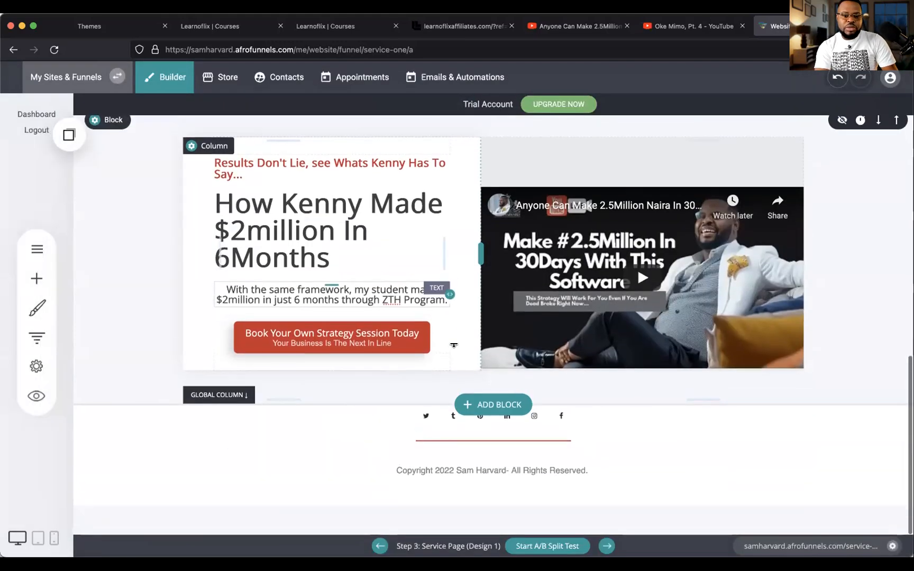
Step: Insert the Meet The Team template, with three team cards, below the Kenny section
{"action": "left_click", "coordinate": [493, 405]}
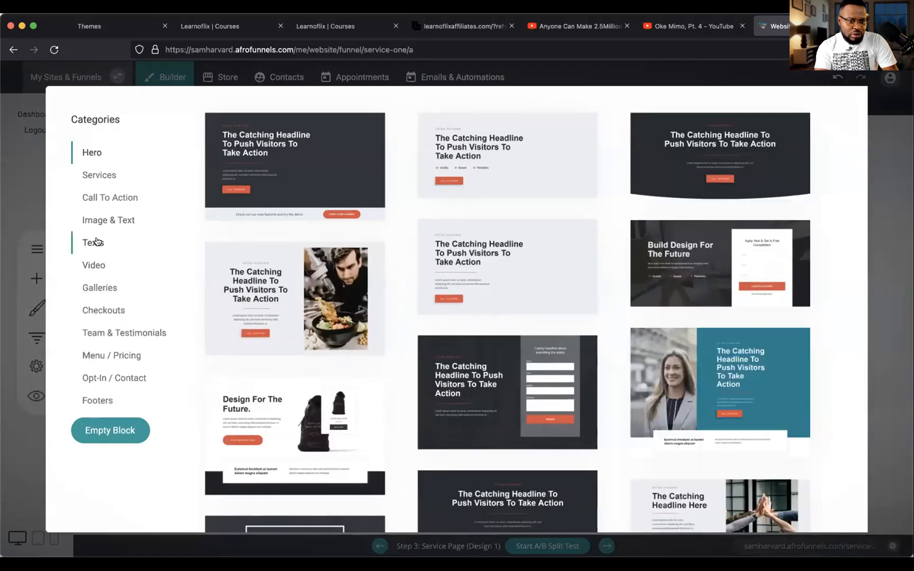
{"action": "left_click", "coordinate": [96, 242]}
{"action": "left_click", "coordinate": [97, 221]}
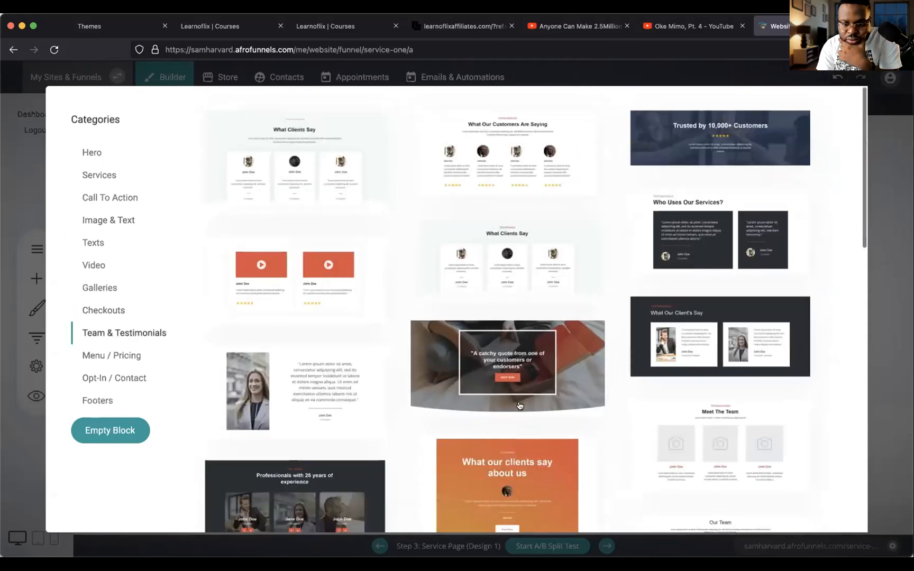
{"action": "scroll", "coordinate": [481, 384], "scroll_direction": "down", "scroll_amount": 8}
{"action": "scroll", "coordinate": [519, 406], "scroll_direction": "down", "scroll_amount": 7}
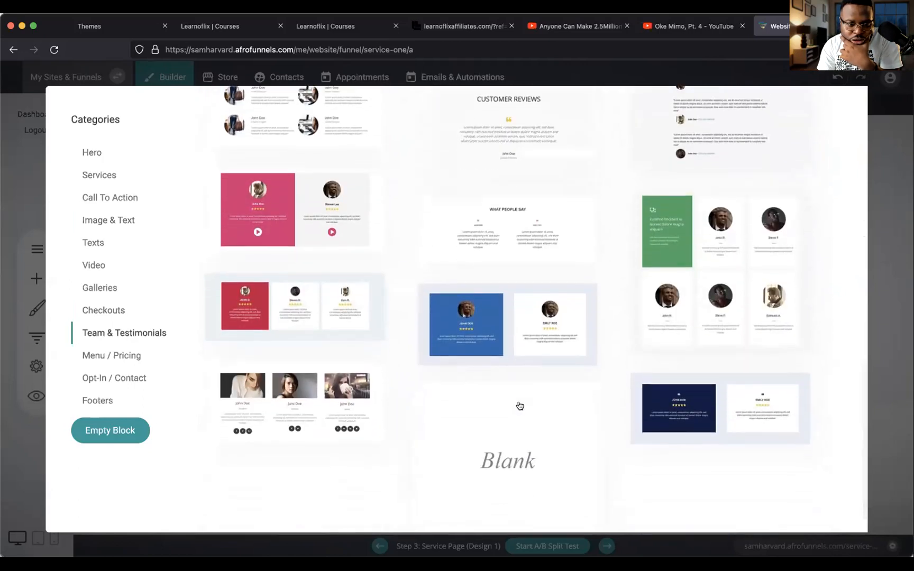
{"action": "scroll", "coordinate": [520, 406], "scroll_direction": "down", "scroll_amount": 1}
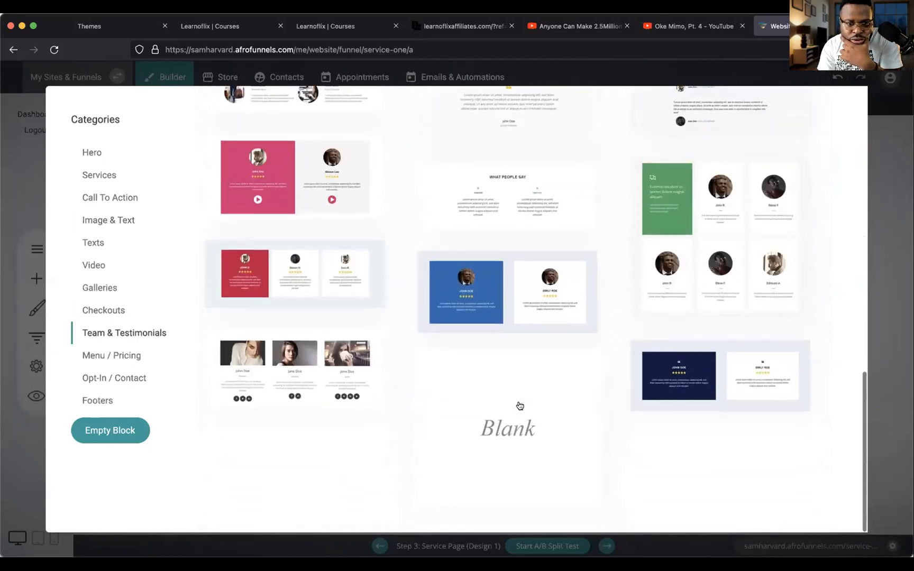
{"action": "scroll", "coordinate": [520, 405], "scroll_direction": "up", "scroll_amount": 2}
{"action": "scroll", "coordinate": [520, 406], "scroll_direction": "up", "scroll_amount": 3}
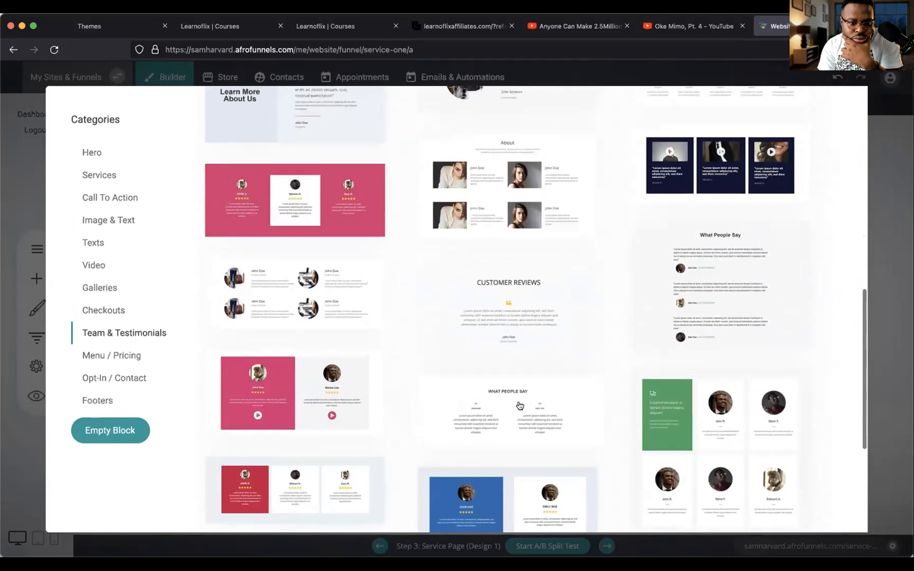
{"action": "scroll", "coordinate": [519, 406], "scroll_direction": "up", "scroll_amount": 5}
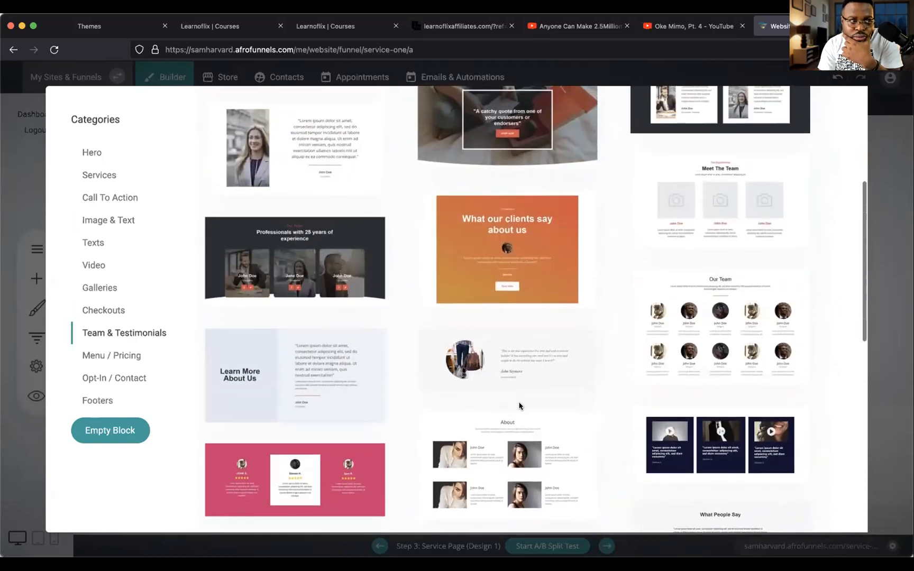
{"action": "scroll", "coordinate": [519, 405], "scroll_direction": "down", "scroll_amount": 10}
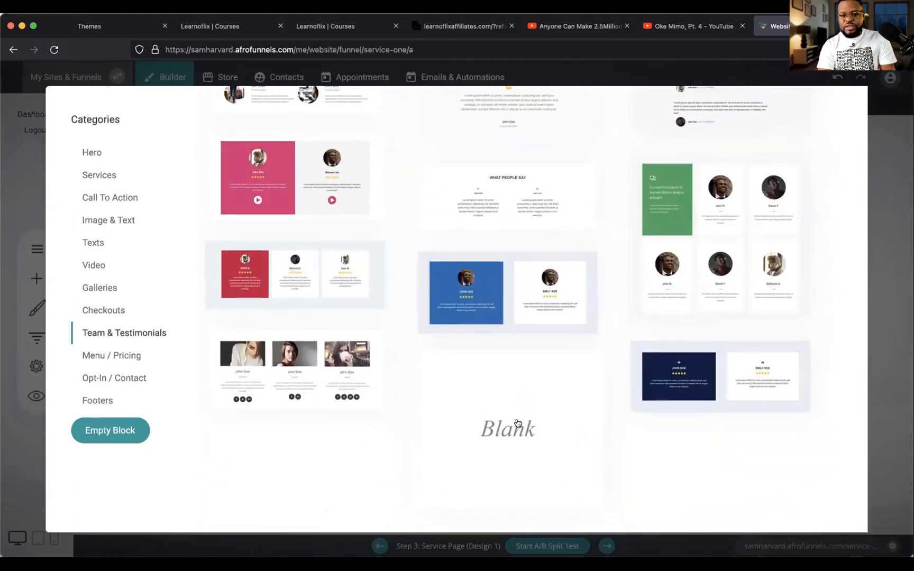
{"action": "left_click", "coordinate": [517, 423]}
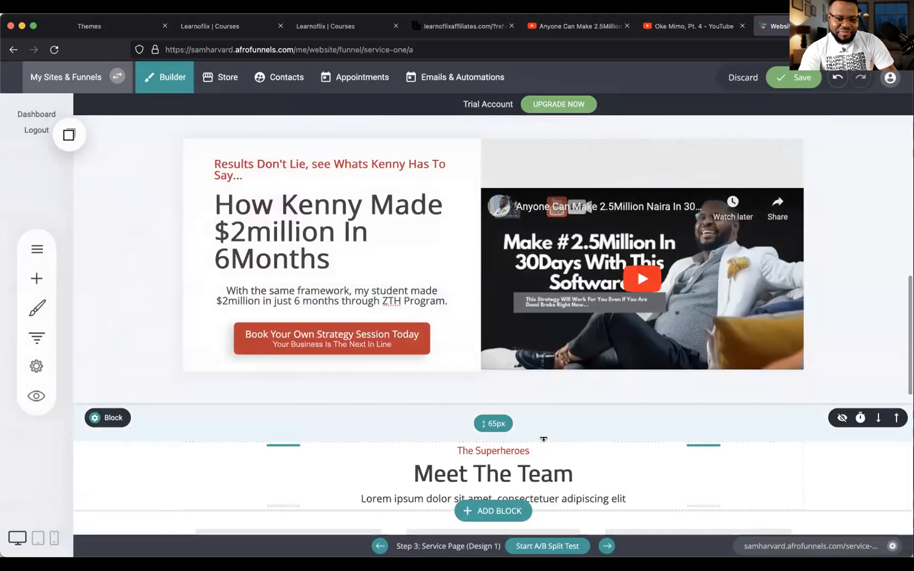
Step: Replace the first card's placeholder photo with a YouTube video embed
{"action": "scroll", "coordinate": [544, 438], "scroll_direction": "down", "scroll_amount": 6}
{"action": "scroll", "coordinate": [543, 438], "scroll_direction": "down", "scroll_amount": 3}
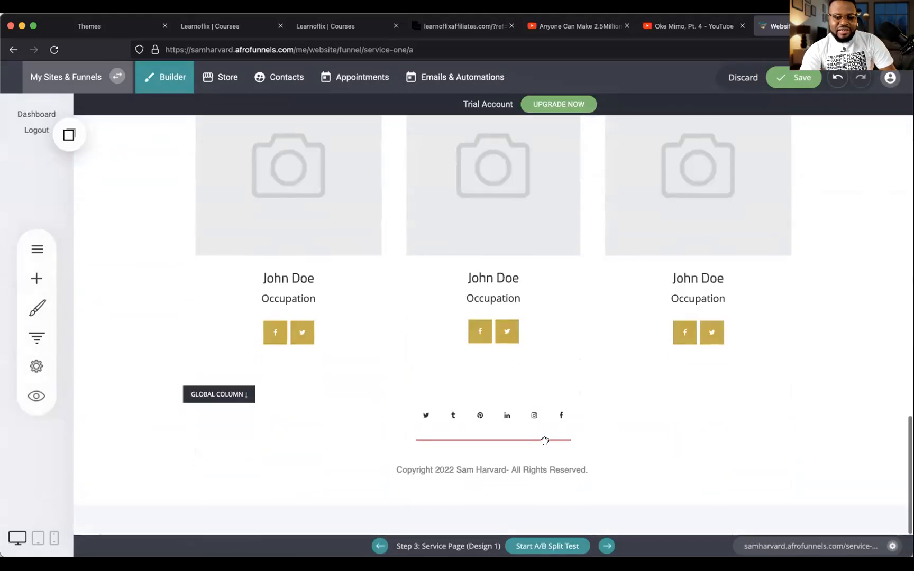
{"action": "scroll", "coordinate": [507, 316], "scroll_direction": "up", "scroll_amount": 2}
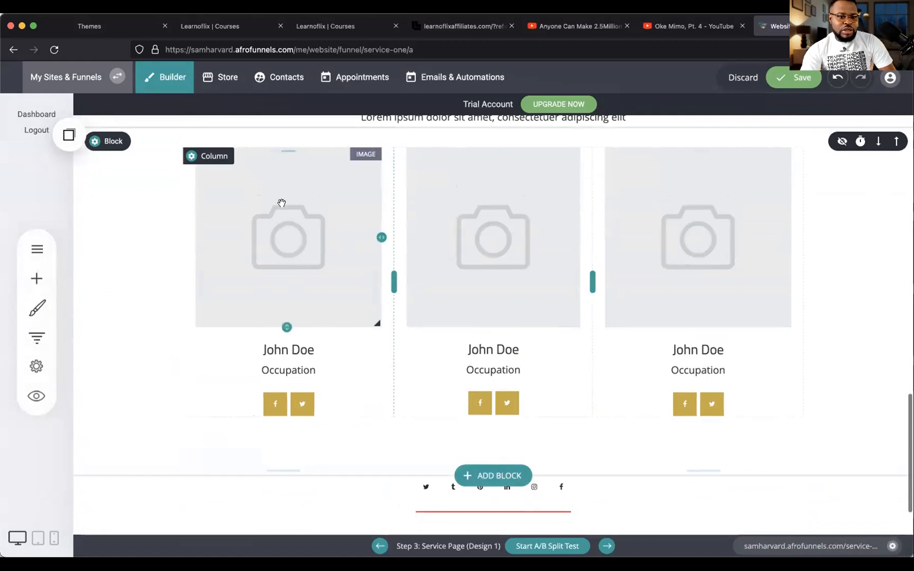
{"action": "left_click", "coordinate": [281, 203]}
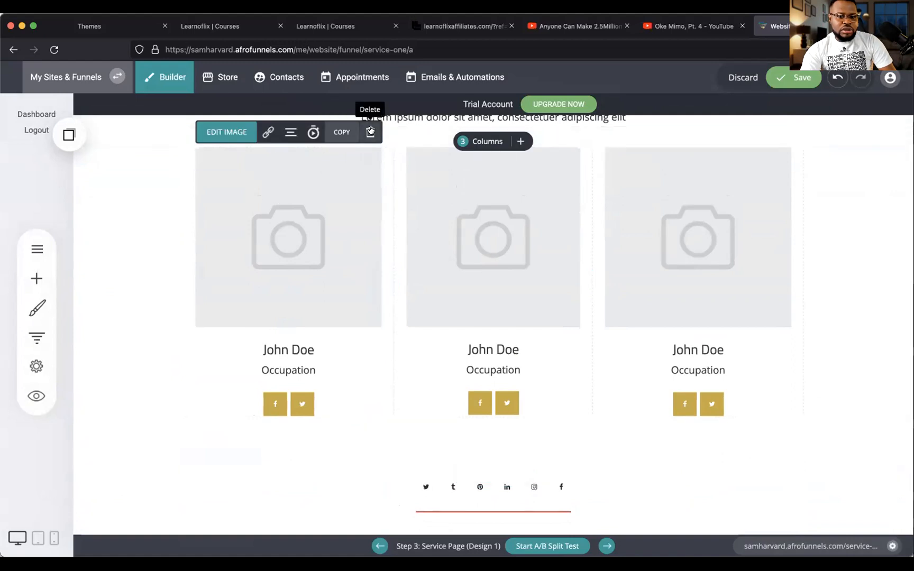
{"action": "left_click", "coordinate": [370, 132]}
{"action": "left_click", "coordinate": [491, 300]}
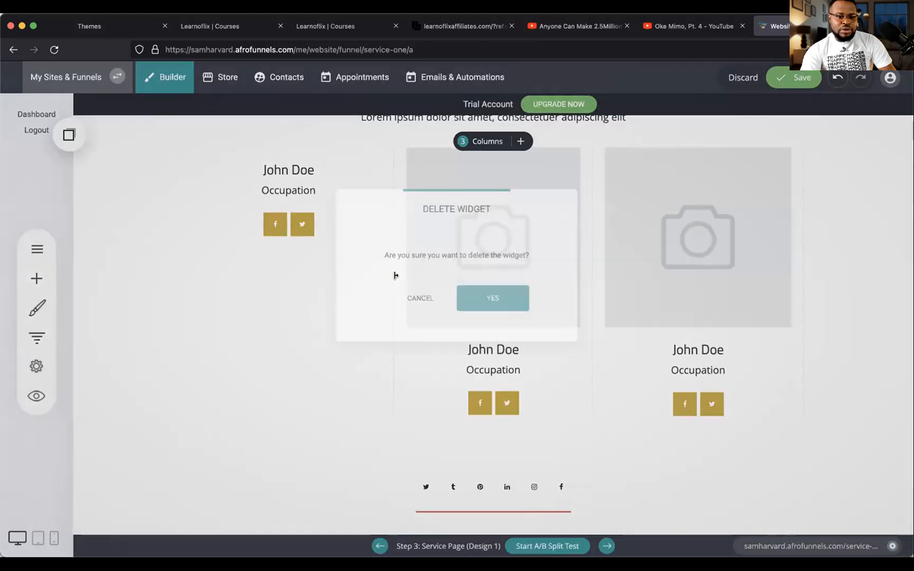
{"action": "left_click", "coordinate": [28, 281]}
{"action": "scroll", "coordinate": [157, 373], "scroll_direction": "down", "scroll_amount": 1}
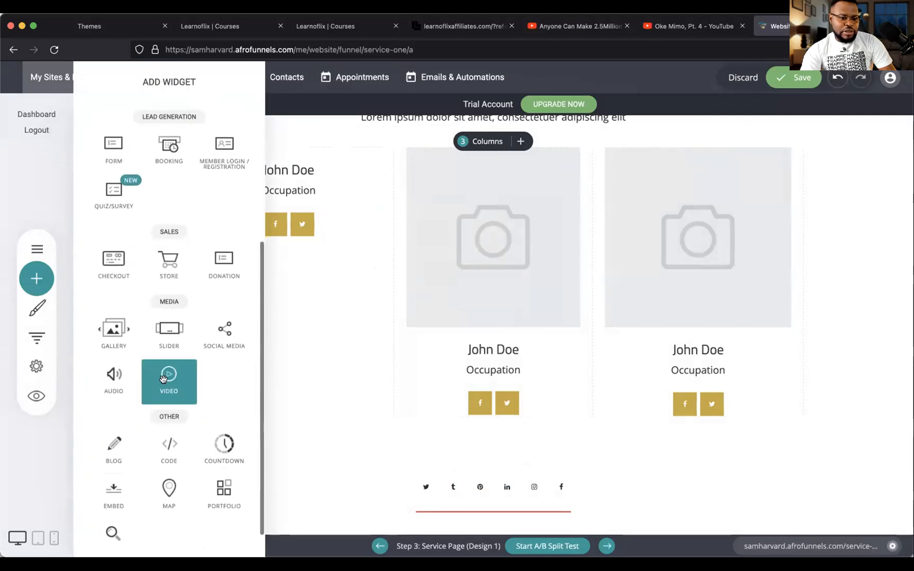
{"action": "left_click_drag", "start_coordinate": [165, 376], "coordinate": [288, 155]}
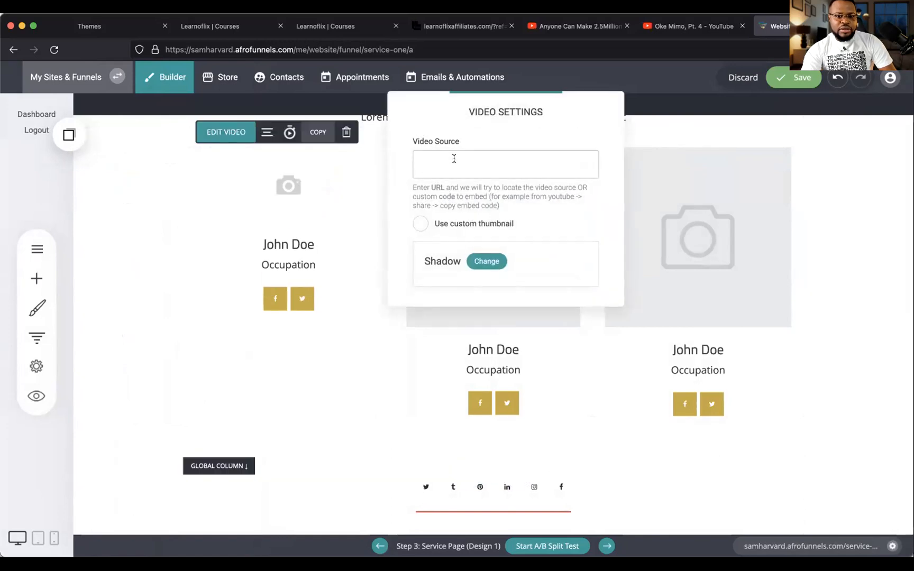
{"action": "type", "text": "https://youtu.be/dOK1nlZ0XHQ"}
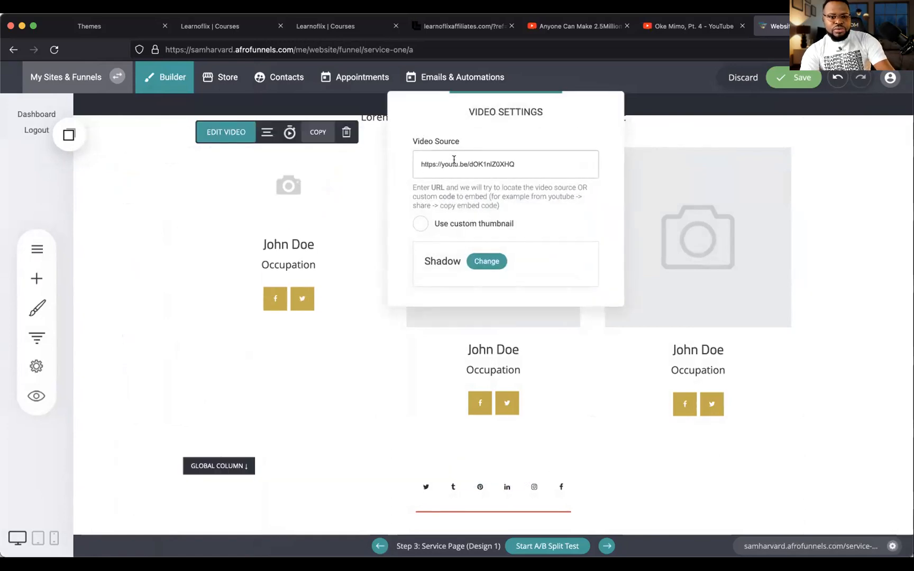
{"action": "left_click", "coordinate": [641, 250]}
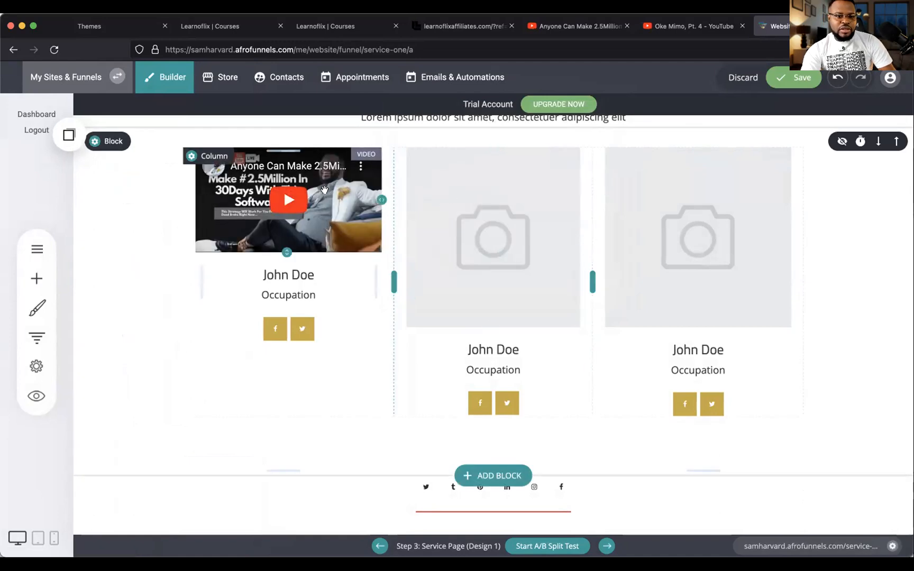
Step: Swap the middle card's photo for a copy of the first card's video
{"action": "left_click", "coordinate": [501, 202]}
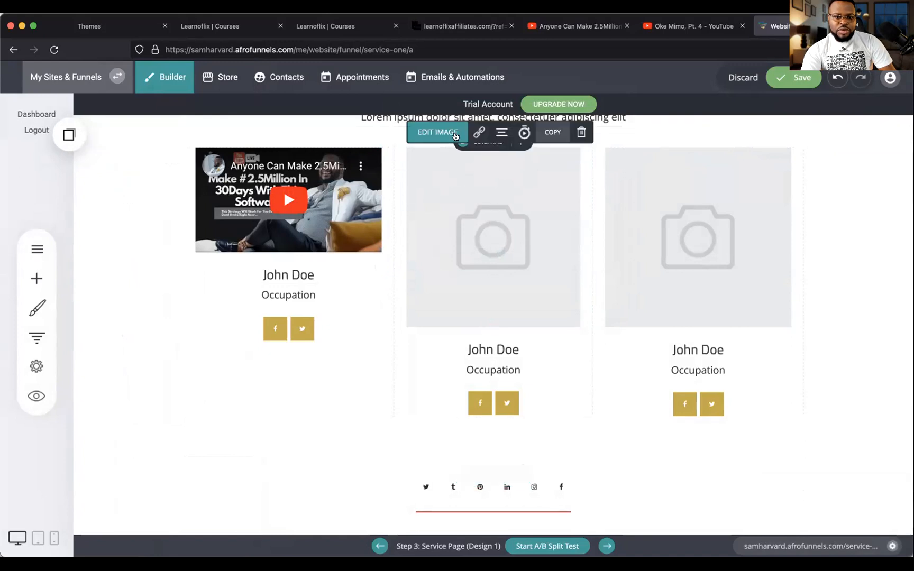
{"action": "left_click", "coordinate": [580, 133]}
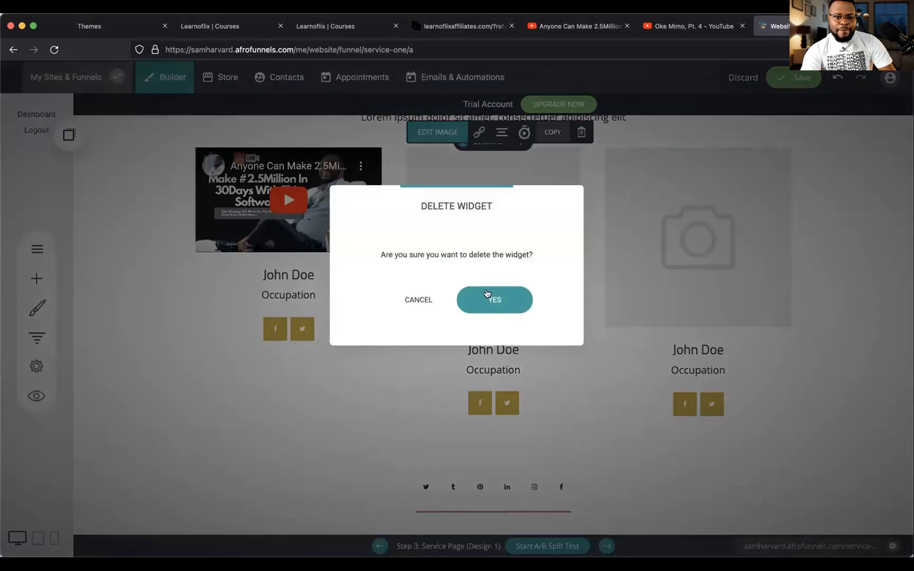
{"action": "left_click", "coordinate": [486, 299]}
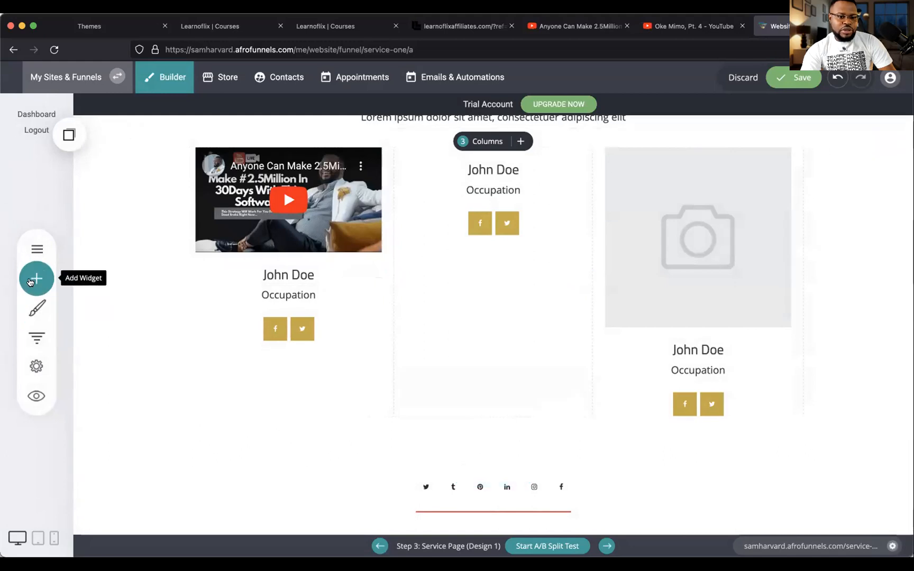
{"action": "left_click", "coordinate": [30, 280]}
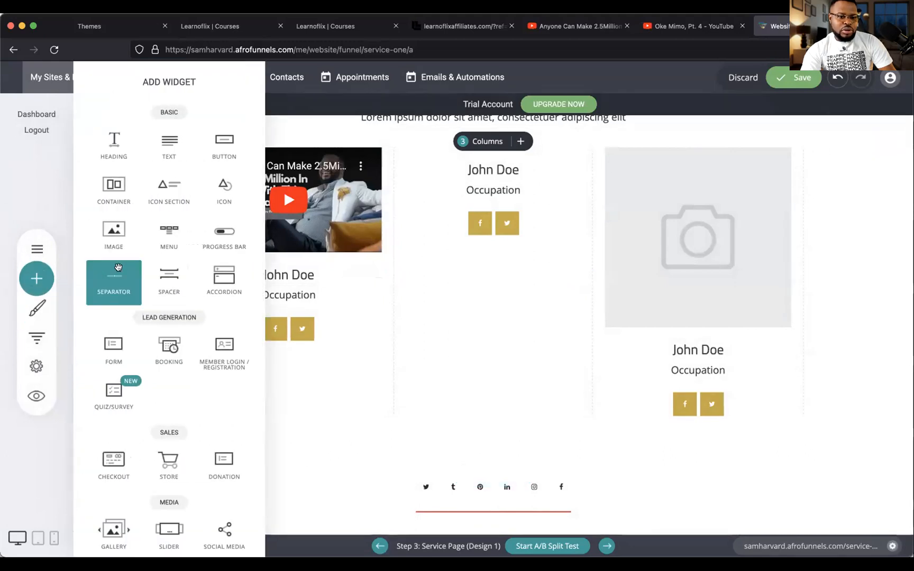
{"action": "left_click", "coordinate": [288, 220]}
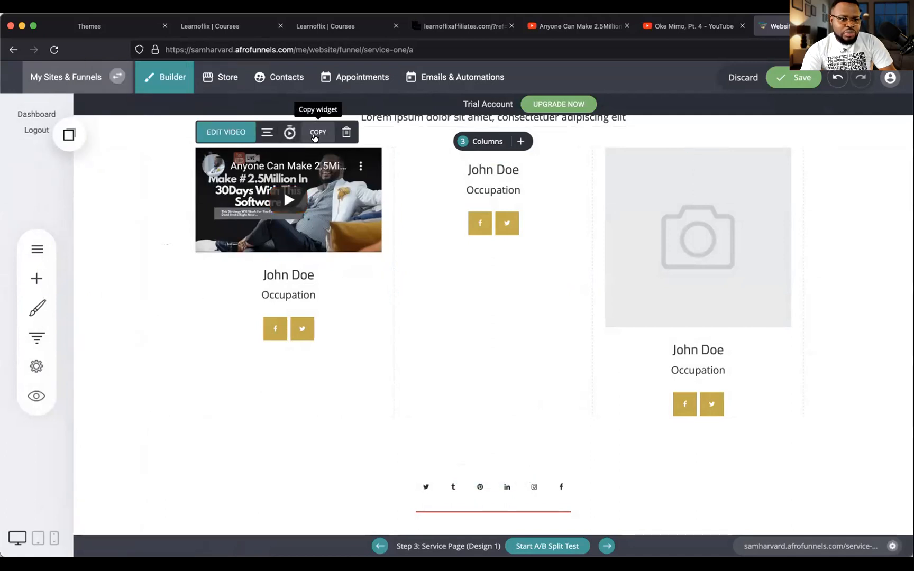
{"action": "left_click", "coordinate": [313, 138]}
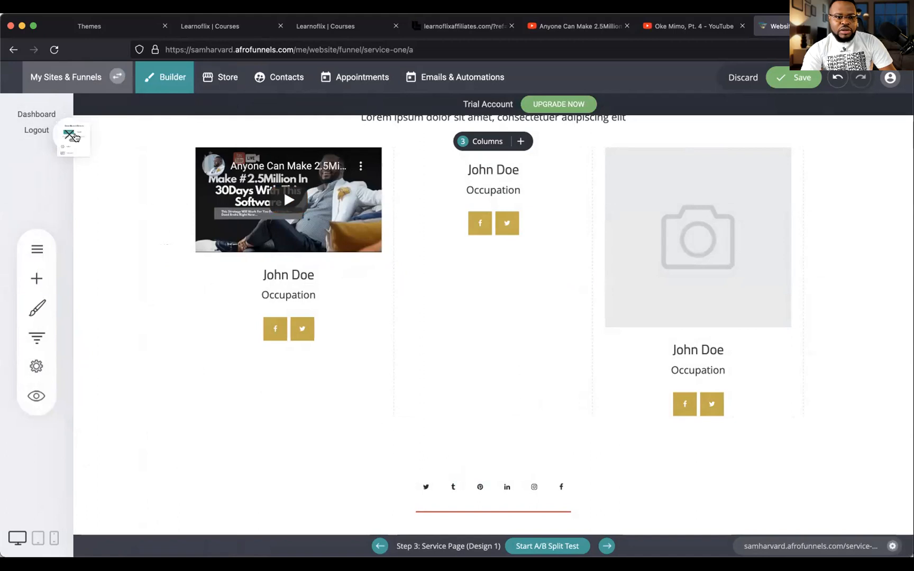
{"action": "left_click", "coordinate": [72, 136]}
{"action": "left_click_drag", "start_coordinate": [110, 249], "coordinate": [479, 155]}
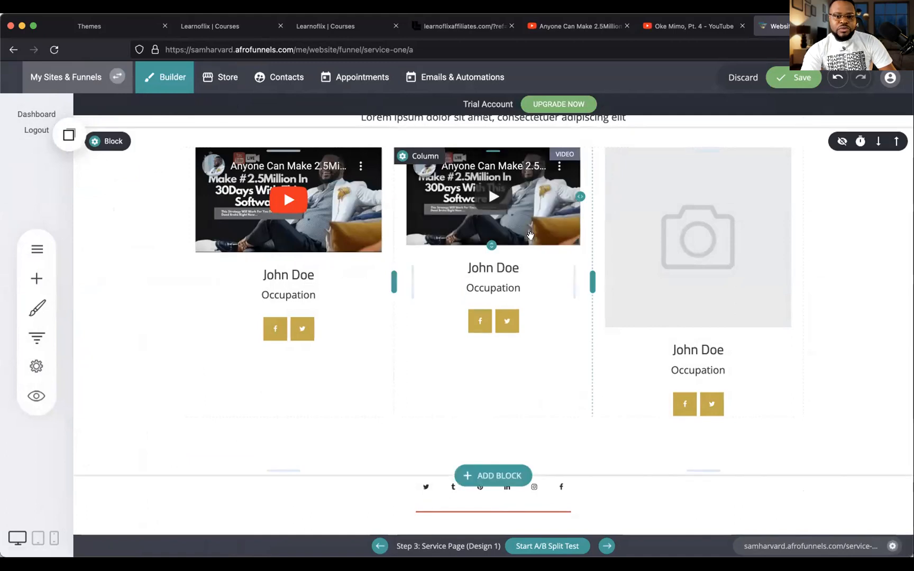
Step: Swap the third card's photo for the copied video and raise the column's top padding to 46px
{"action": "left_click", "coordinate": [664, 249]}
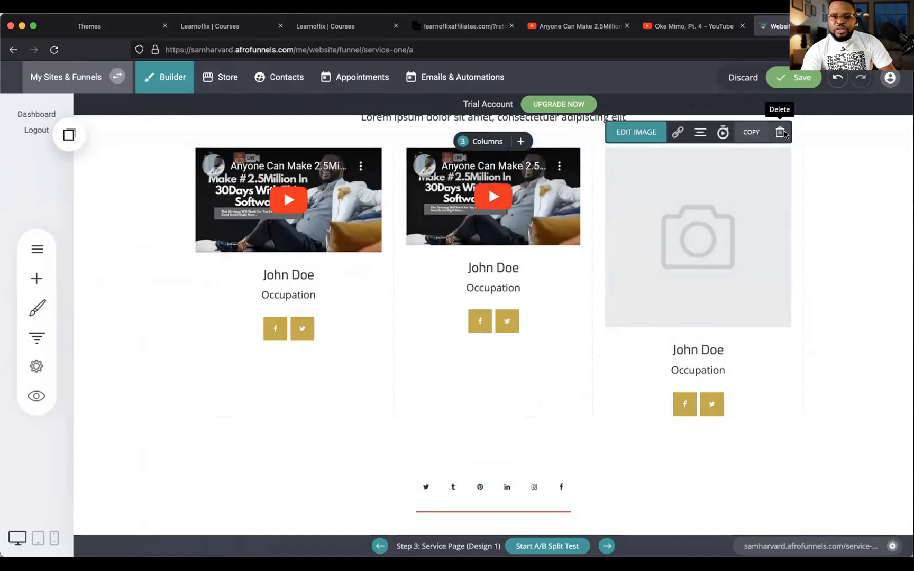
{"action": "left_click", "coordinate": [781, 132]}
{"action": "left_click", "coordinate": [488, 303]}
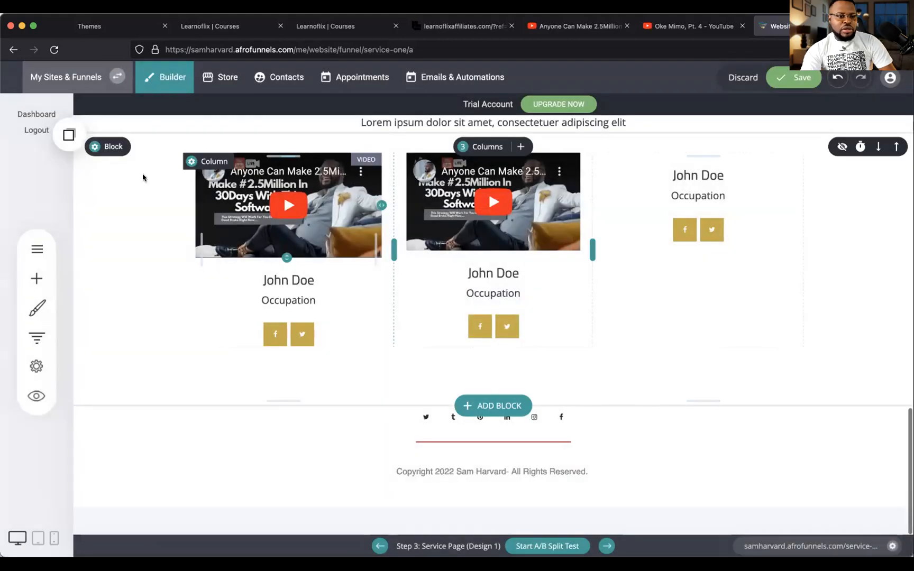
{"action": "left_click", "coordinate": [68, 135]}
{"action": "left_click_drag", "start_coordinate": [111, 243], "coordinate": [697, 159]}
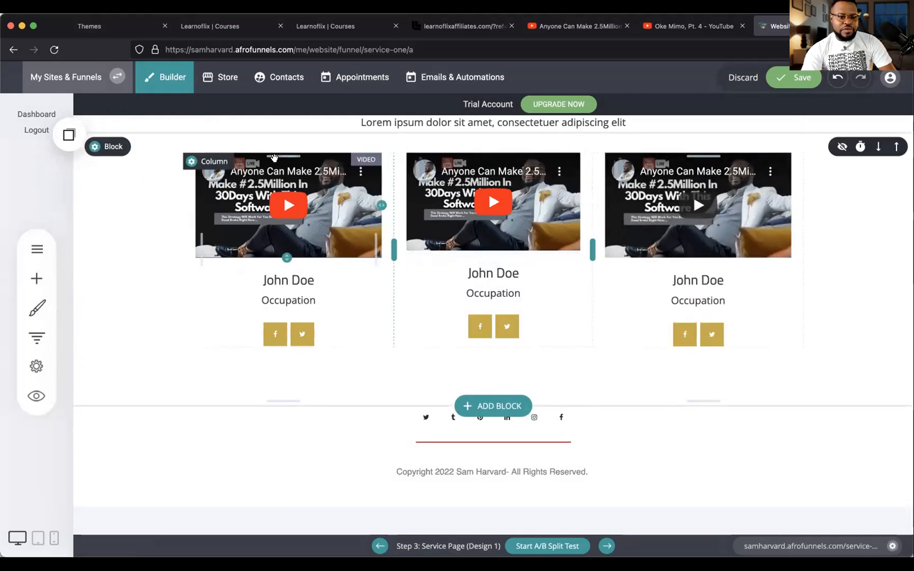
{"action": "mouse_move", "coordinate": [281, 156]}
{"action": "left_mouse_down"}
{"action": "mouse_move", "coordinate": [281, 179]}
{"action": "mouse_move", "coordinate": [280, 159]}
{"action": "left_mouse_up"}
{"action": "left_click_drag", "start_coordinate": [280, 209], "coordinate": [281, 207]}
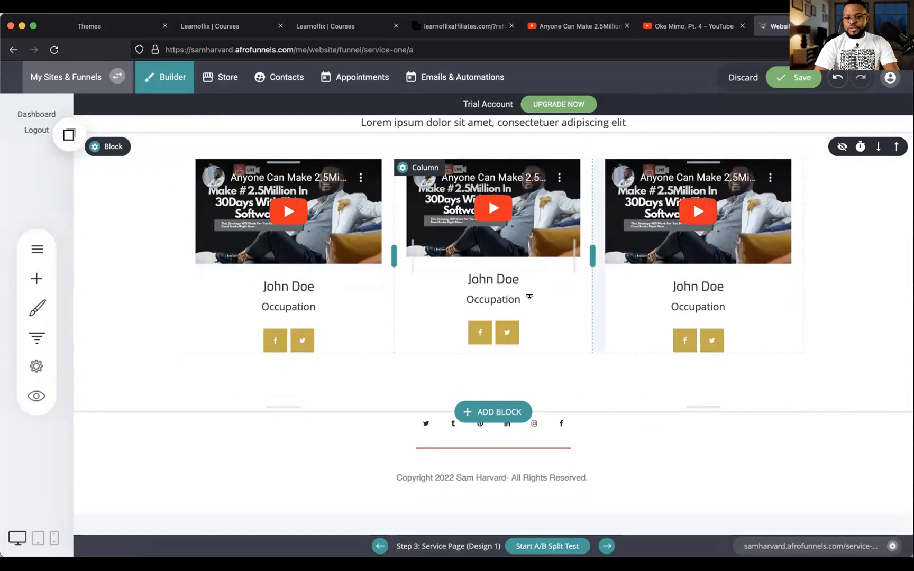
Step: Type the student's name over the first card's John Doe heading
{"action": "left_click", "coordinate": [277, 286]}
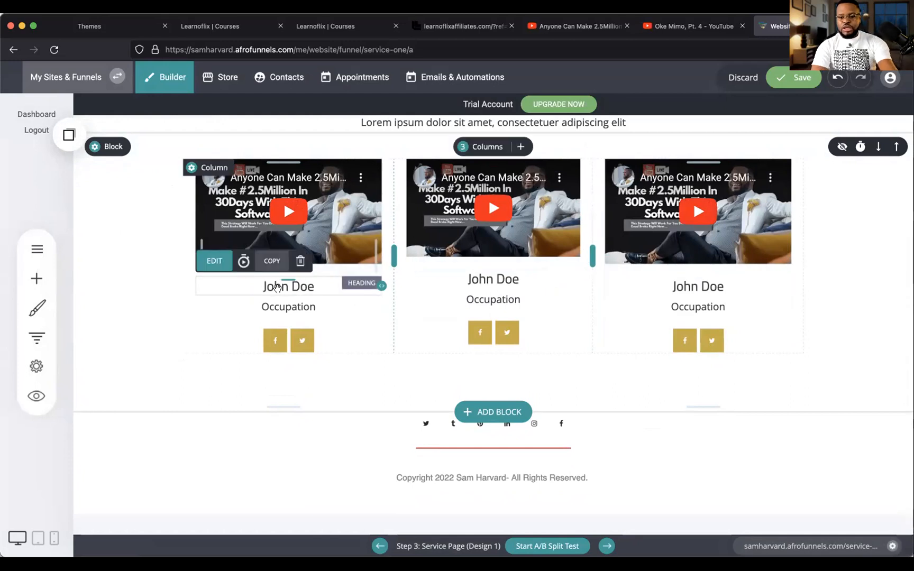
{"action": "left_click", "coordinate": [276, 287]}
{"action": "triple_click", "coordinate": [276, 286]}
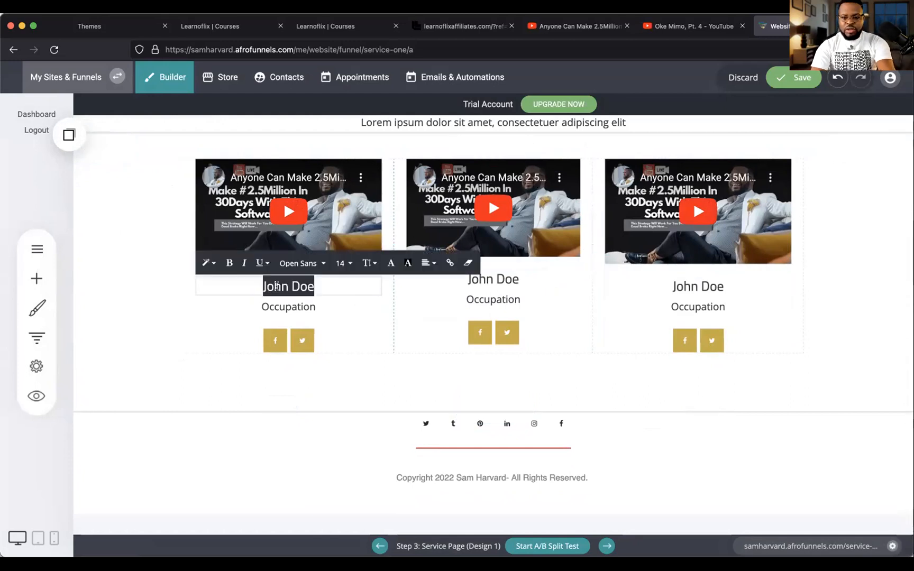
{"action": "type", "text": "Oyindamol"}
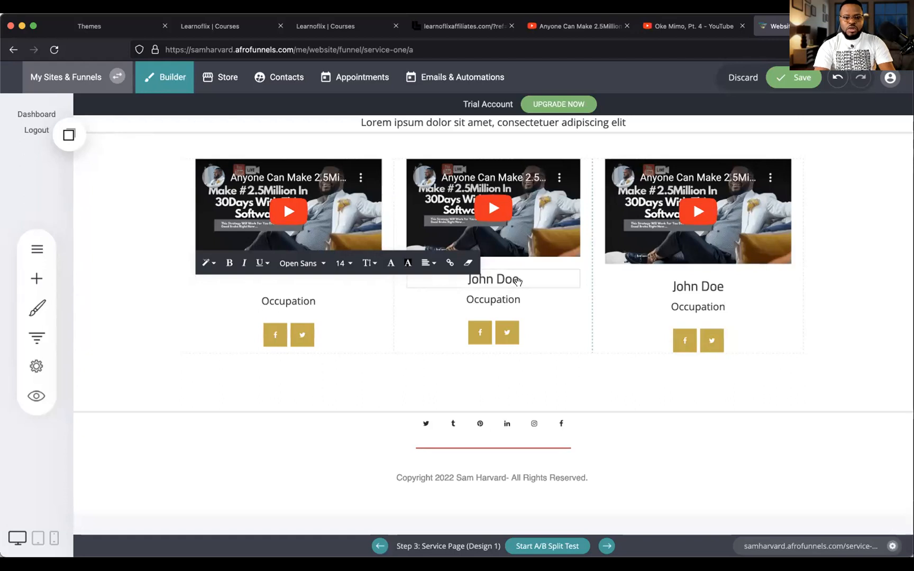
Step: Drop a copied heading into the first card and change John Doe to the student's name plus LAP
{"action": "left_click", "coordinate": [495, 280]}
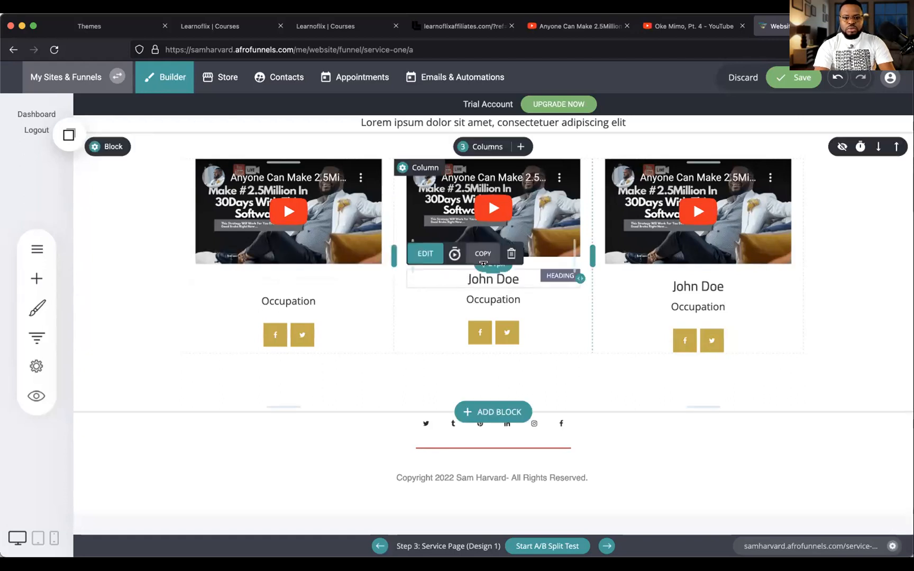
{"action": "left_click", "coordinate": [69, 134]}
{"action": "left_click_drag", "start_coordinate": [125, 247], "coordinate": [279, 288]}
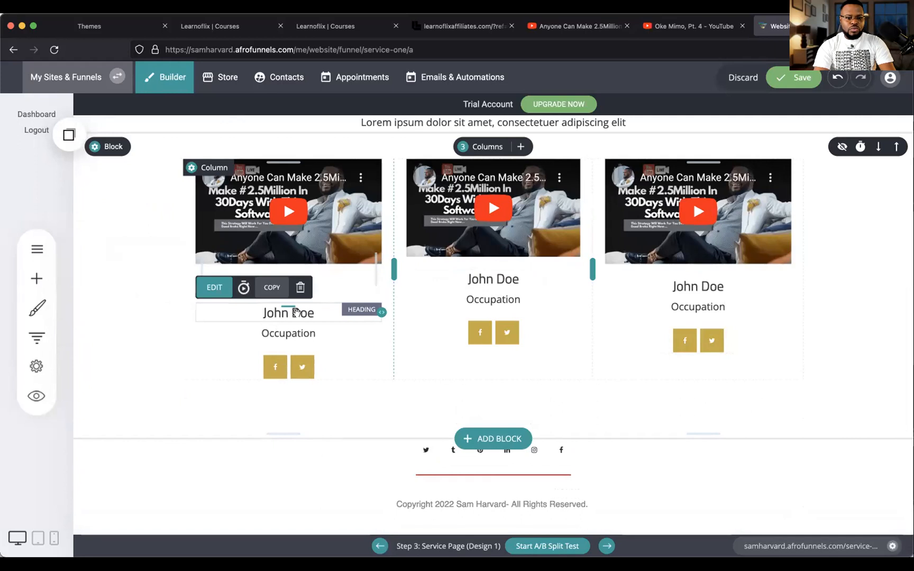
{"action": "left_click", "coordinate": [296, 312]}
{"action": "left_click", "coordinate": [291, 312]}
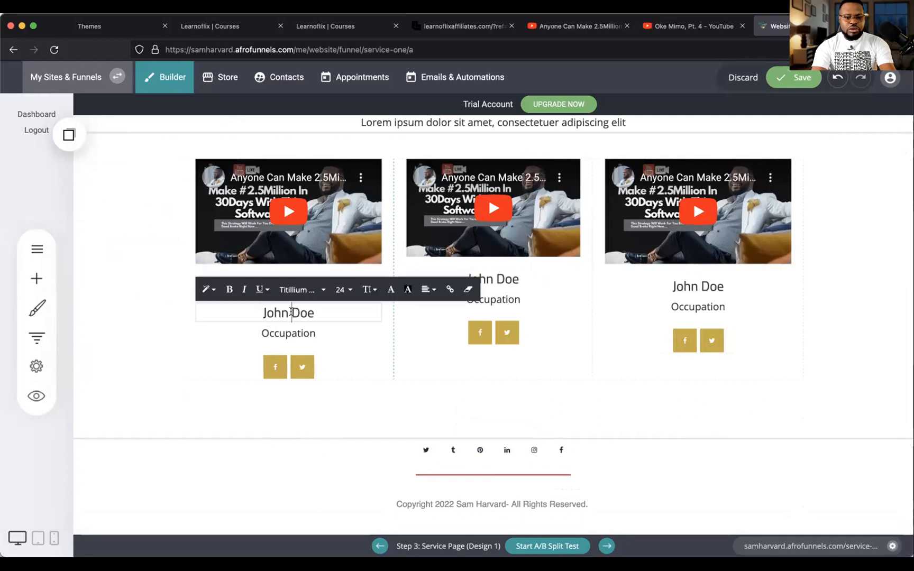
{"action": "type", "text": "O"}
{"action": "type", "text": "yin"}
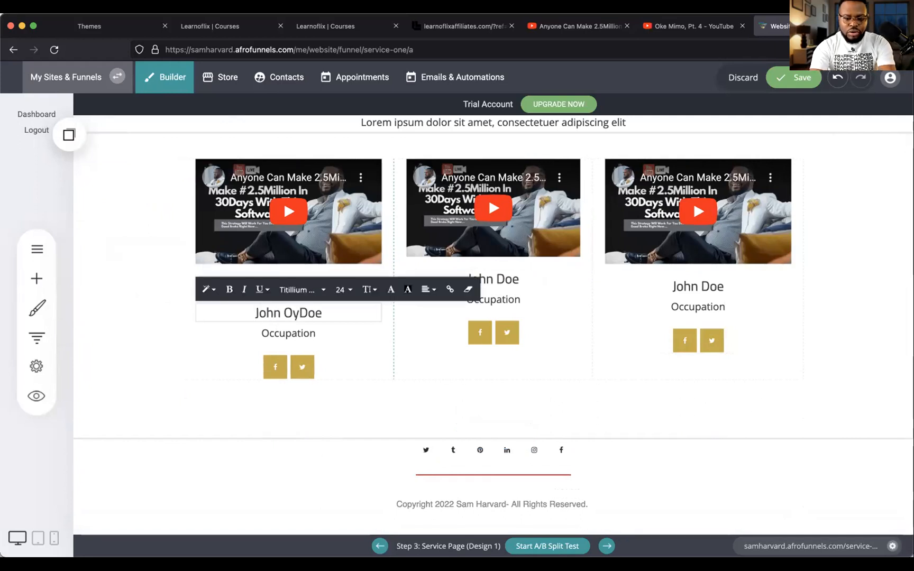
{"action": "type", "text": "damola"}
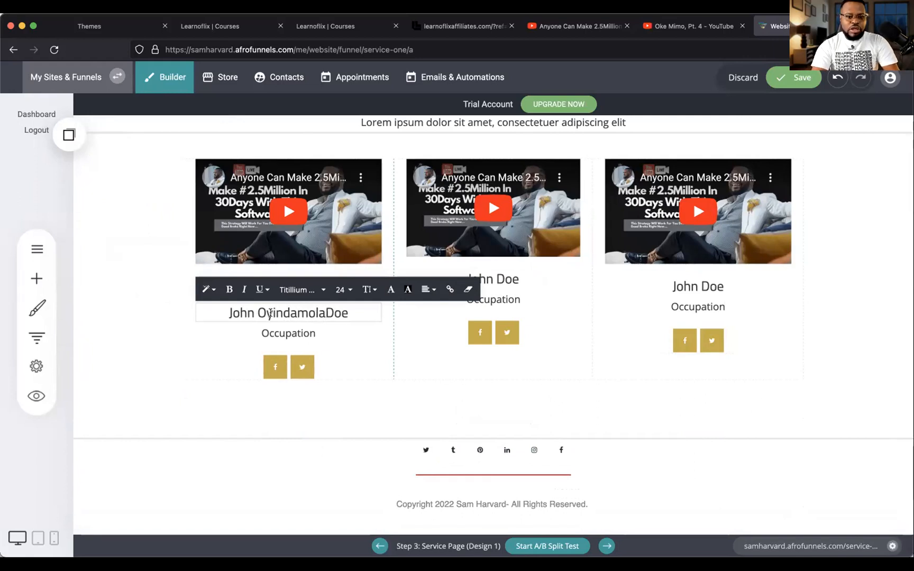
{"action": "left_click_drag", "start_coordinate": [257, 312], "coordinate": [222, 312]}
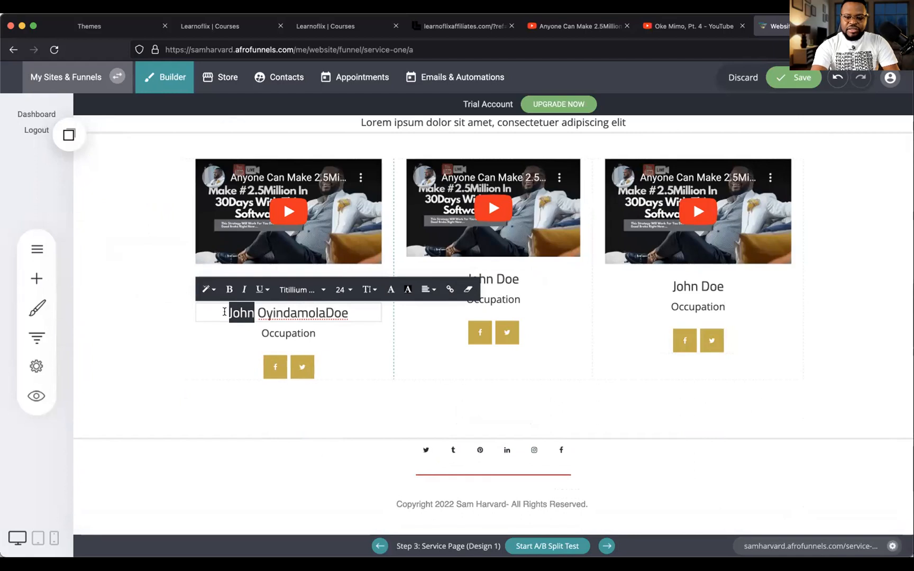
{"action": "key", "text": "BackSpace"}
{"action": "left_click_drag", "start_coordinate": [337, 315], "coordinate": [316, 313]}
{"action": "key", "text": "BackSpace"}
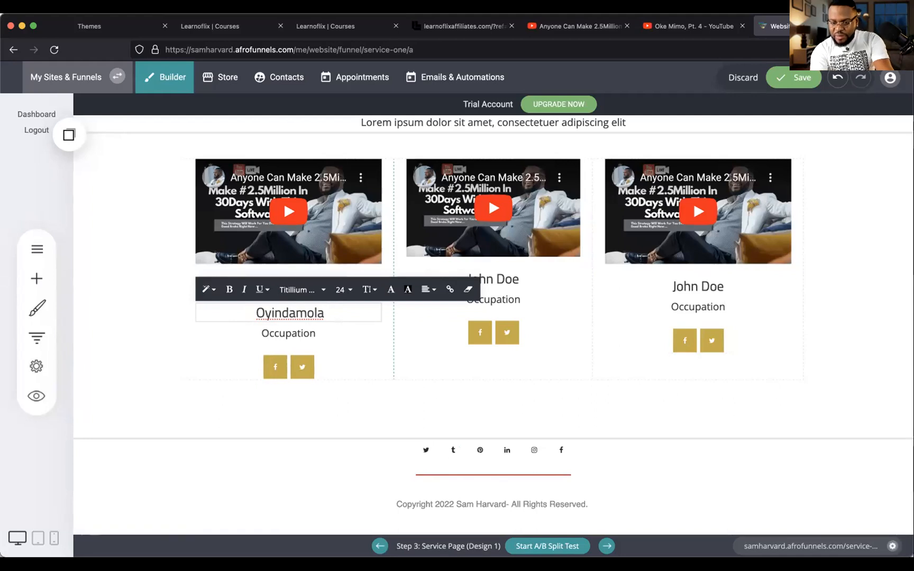
{"action": "type", "text": "LAP"}
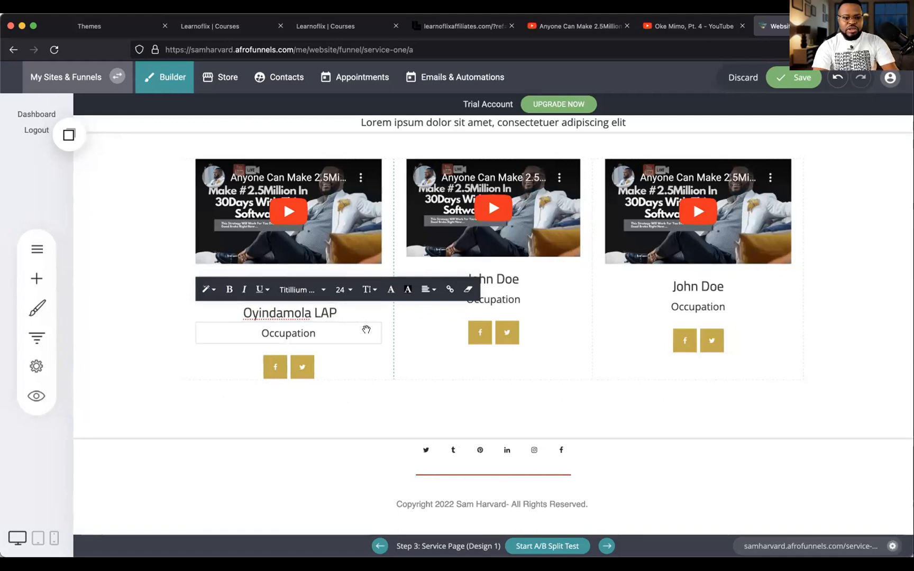
Step: Replace the first card's Occupation with the student's '$1million Dollar From Affiliate MArketing In 10 Months Using This Special Framework' testimonial
{"action": "left_click", "coordinate": [313, 334]}
{"action": "left_click", "coordinate": [313, 333]}
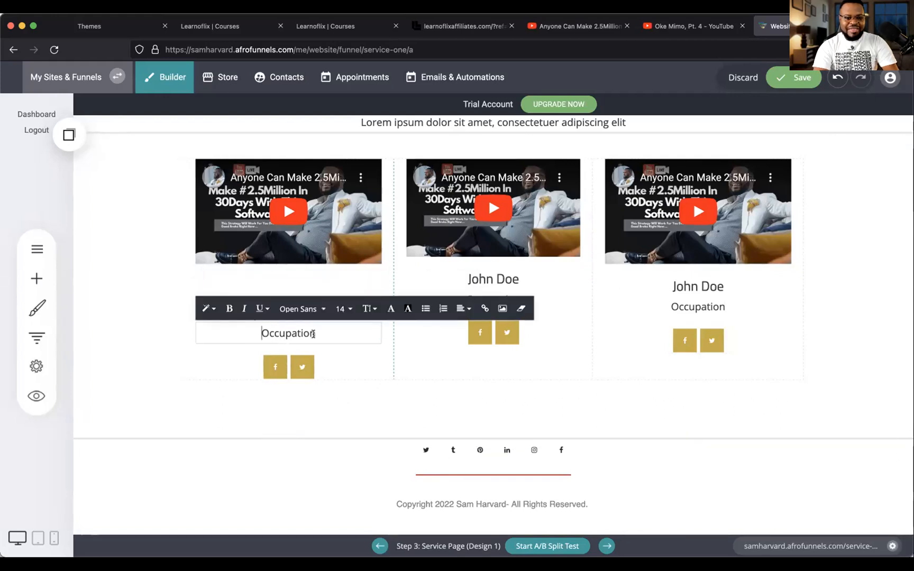
{"action": "left_click", "coordinate": [267, 332]}
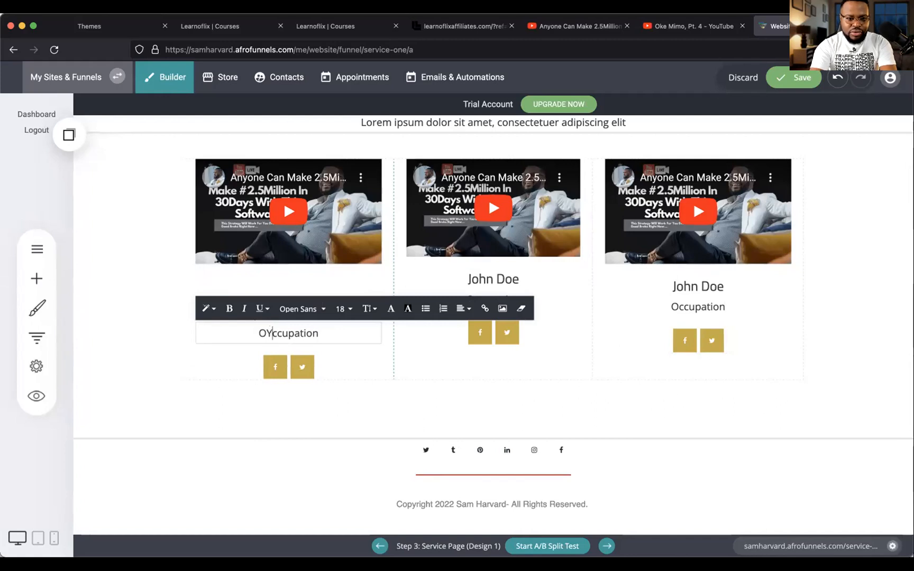
{"action": "type", "text": "yin made "}
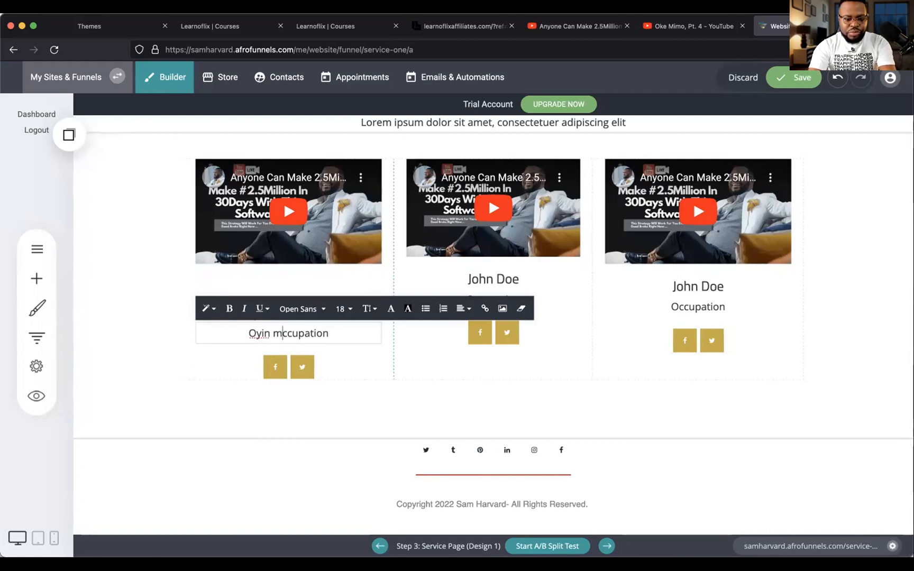
{"action": "type", "text": "1"}
{"action": "key", "text": "BackSpace"}
{"action": "type", "text": "$1million D"}
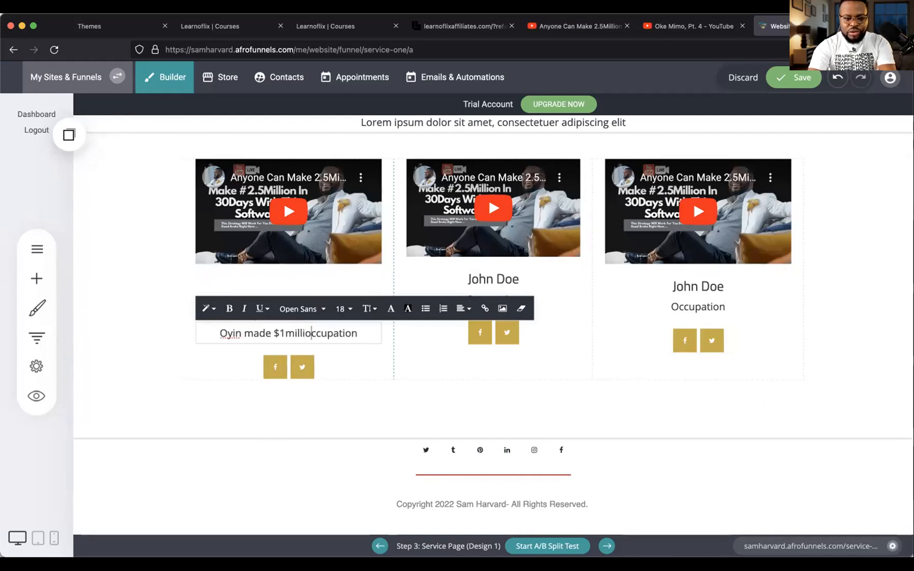
{"action": "type", "text": "ollar "}
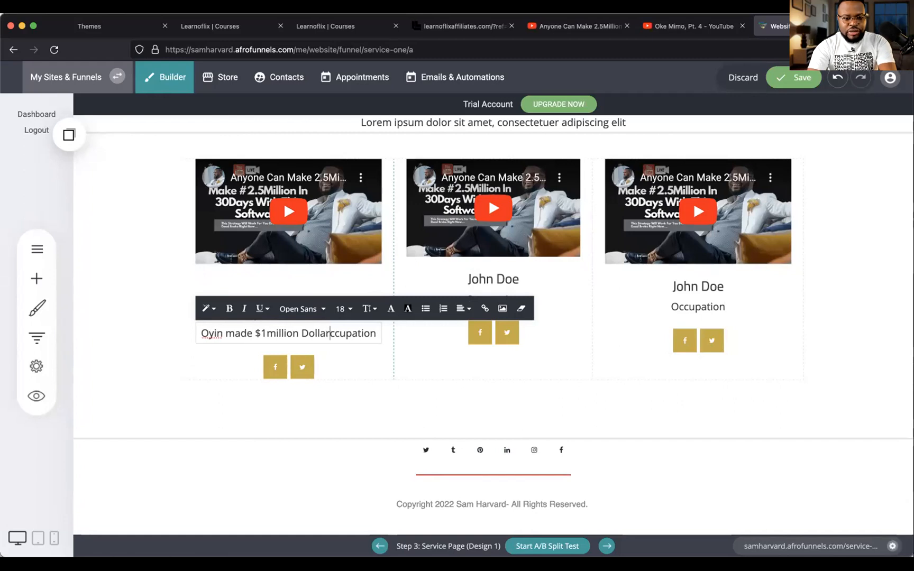
{"action": "type", "text": "From A"}
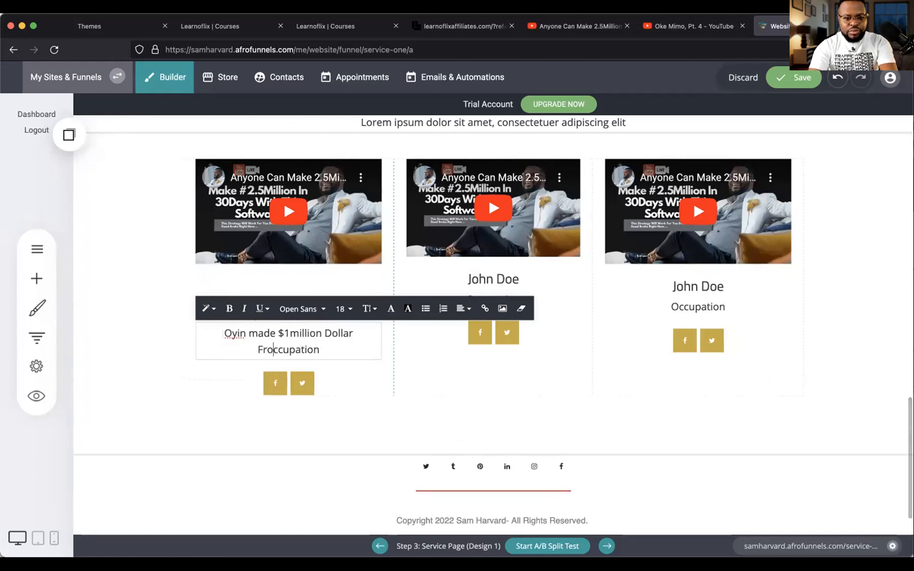
{"action": "type", "text": "ffiliate M"}
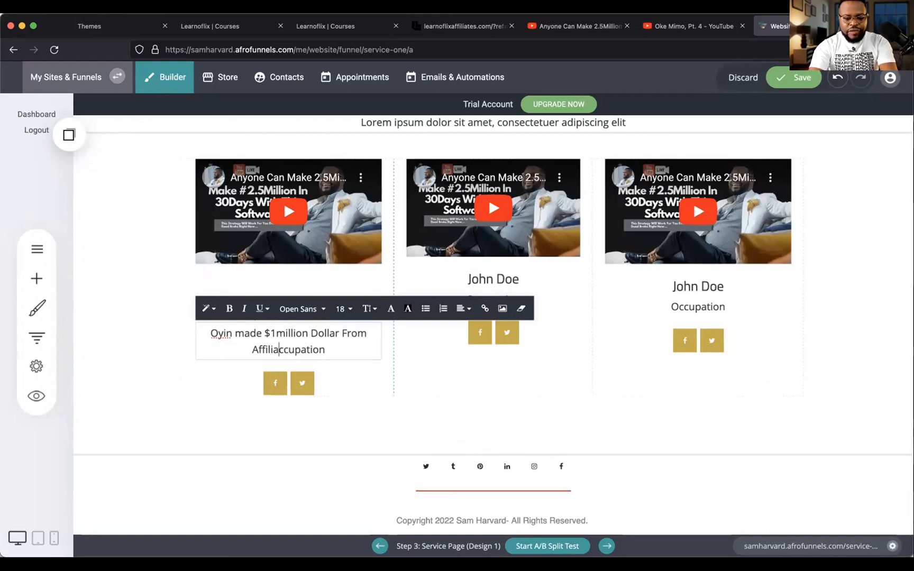
{"action": "type", "text": "Arketing "}
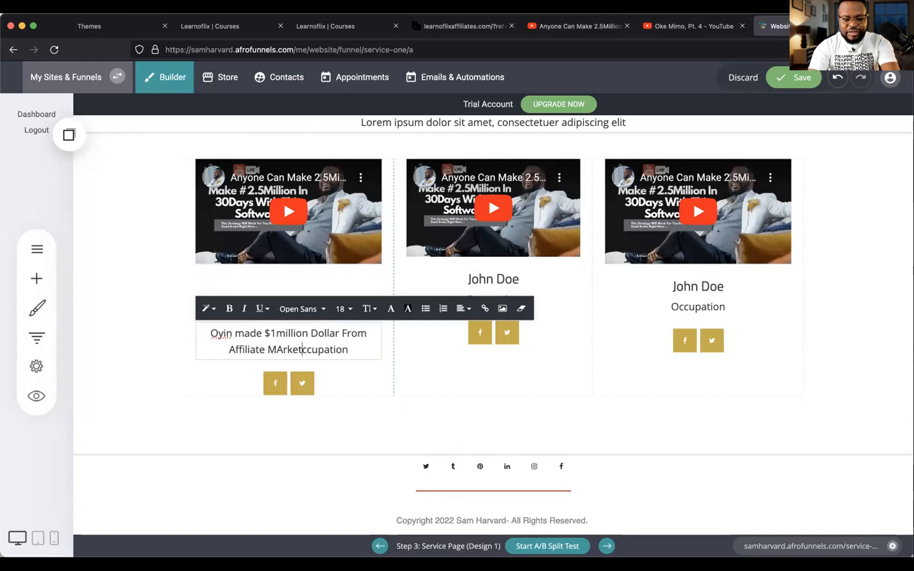
{"action": "type", "text": "In "}
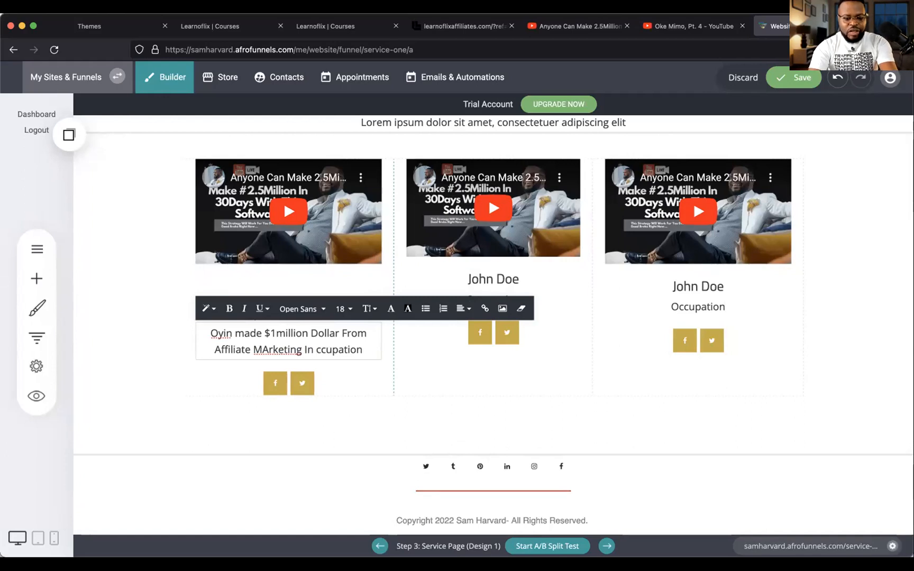
{"action": "type", "text": "10"}
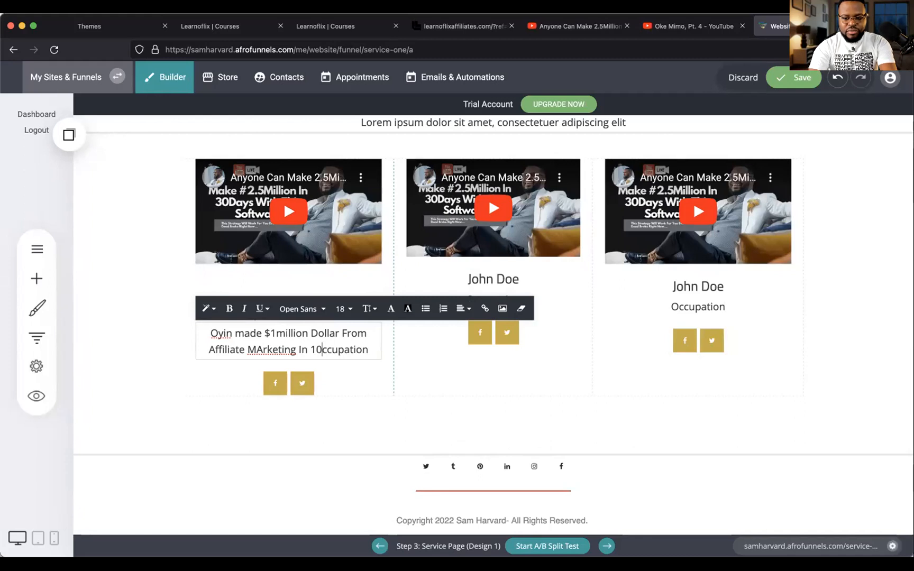
{"action": "type", "text": " Months"}
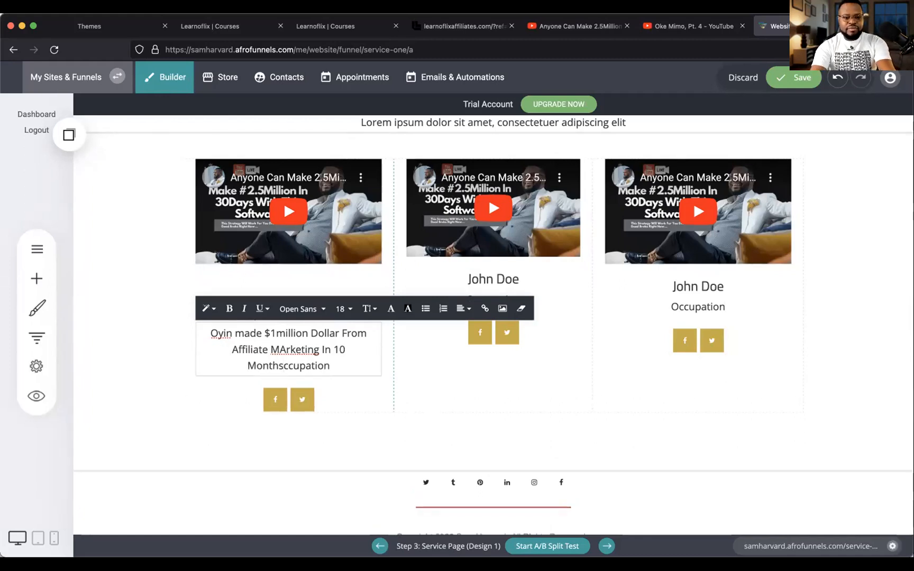
{"action": "type", "text": " Using "}
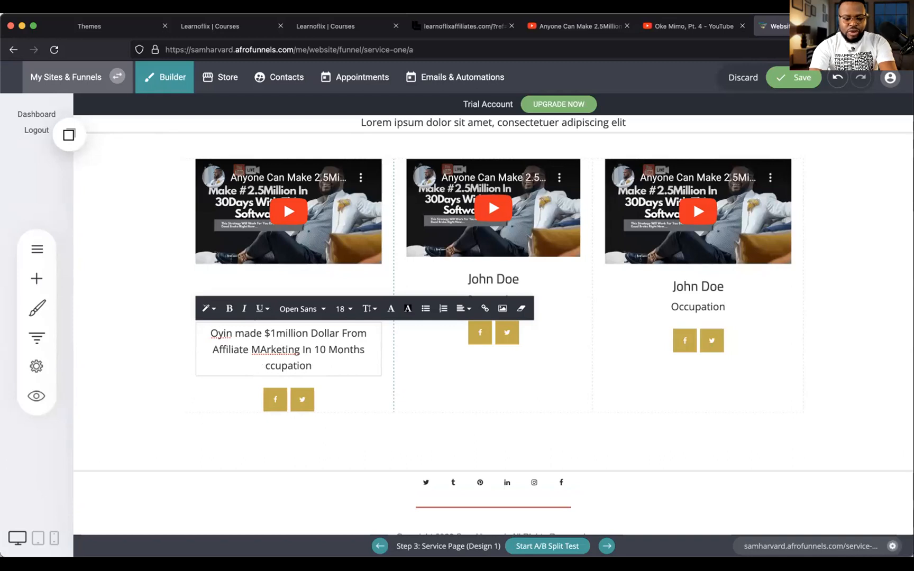
{"action": "type", "text": "Th"}
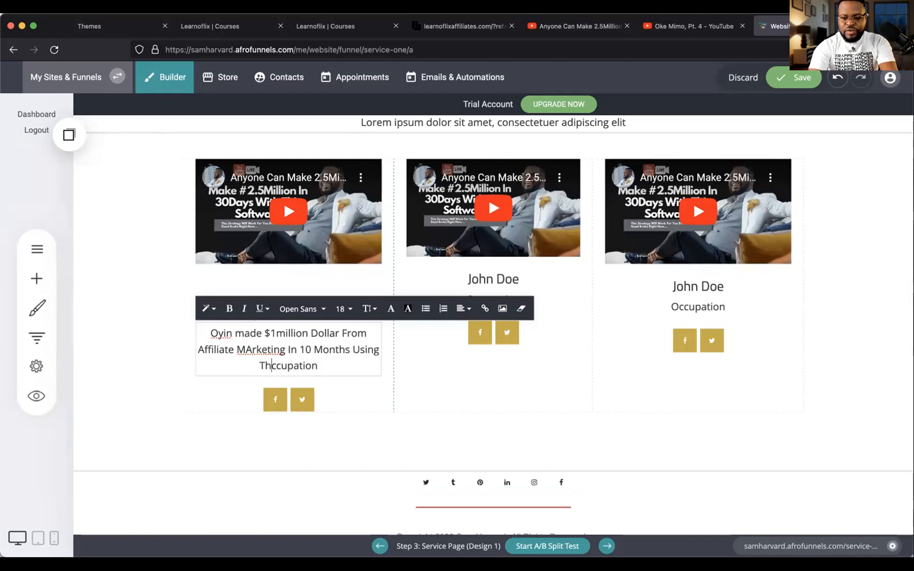
{"action": "type", "text": "is Special "}
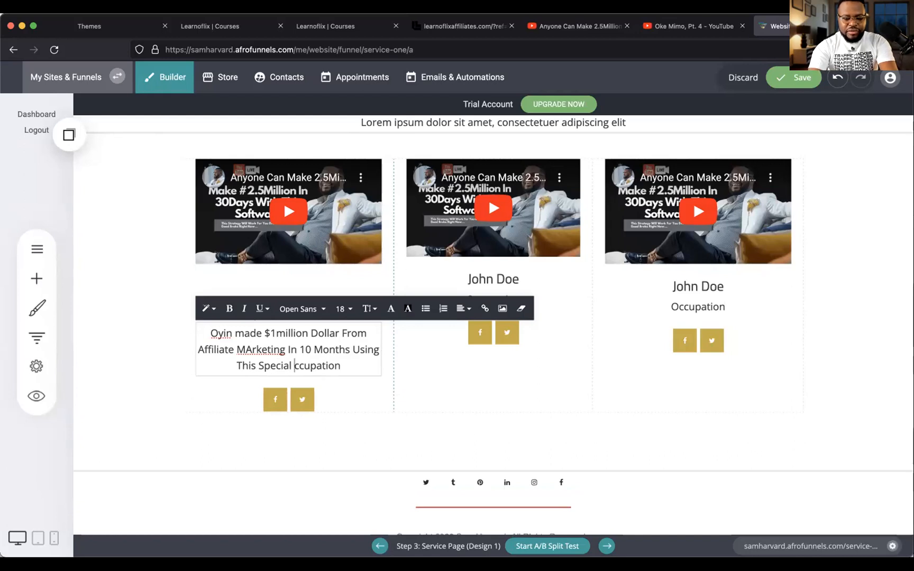
{"action": "type", "text": "Framework"}
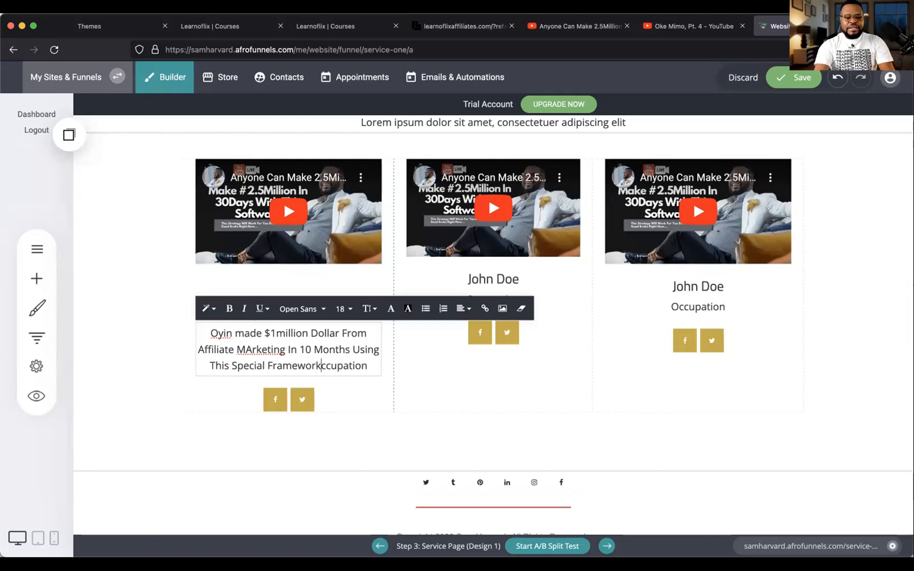
{"action": "left_click_drag", "start_coordinate": [369, 365], "coordinate": [322, 366]}
{"action": "key", "text": "BackSpace"}
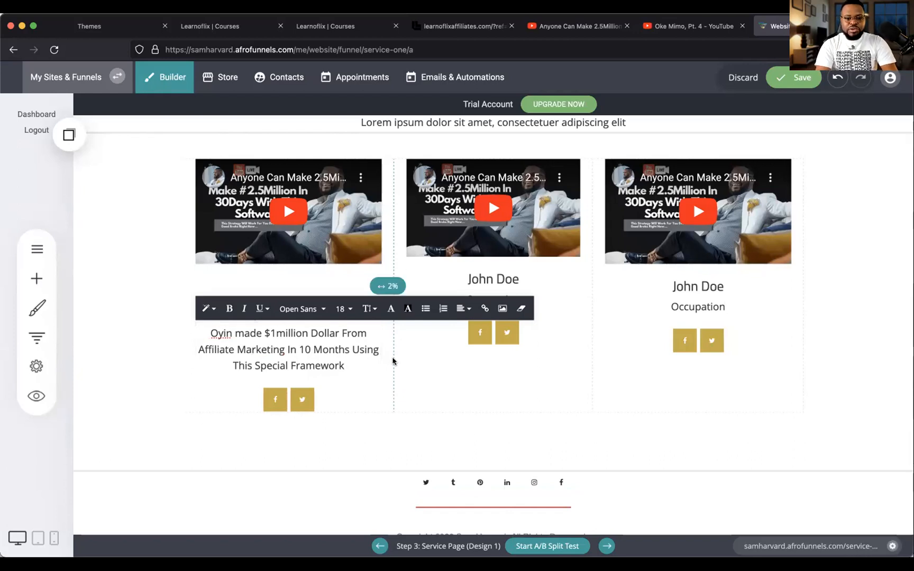
{"action": "left_click", "coordinate": [431, 363]}
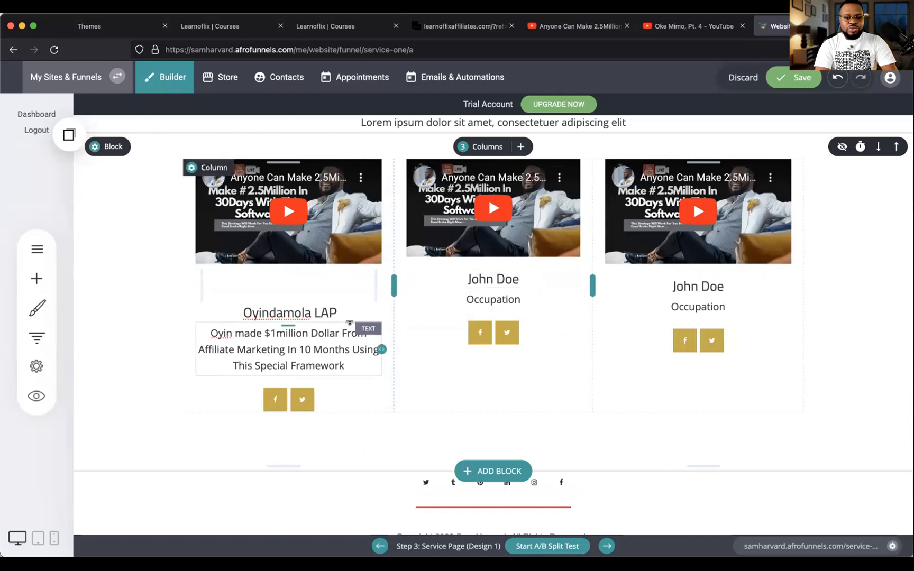
Step: Change the second card's John Doe heading to the team member's name
{"action": "left_click", "coordinate": [500, 280]}
{"action": "left_click", "coordinate": [496, 280]}
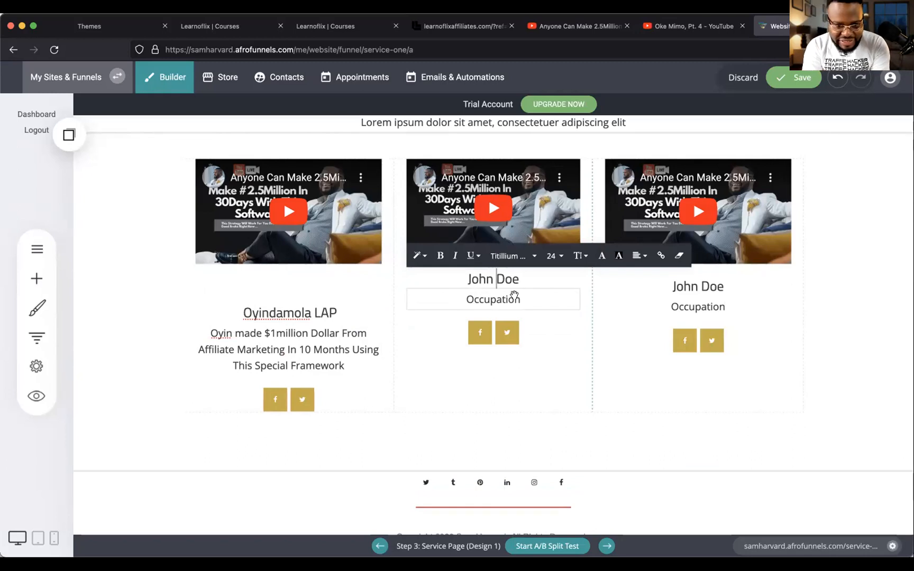
{"action": "key", "text": "BackSpace"}
{"action": "key", "text": "BackSpace"}
{"action": "key", "text": "BackSpace"}
{"action": "key", "text": "BackSpace"}
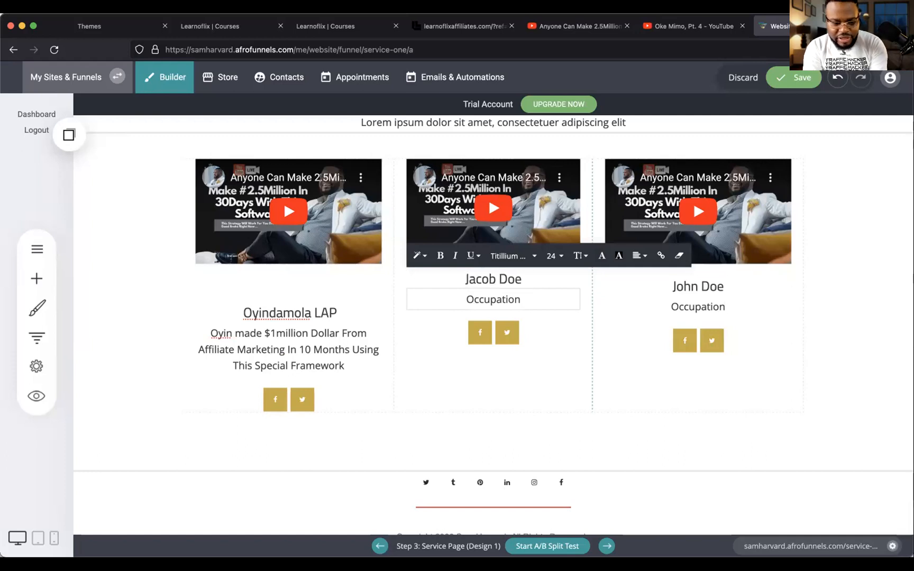
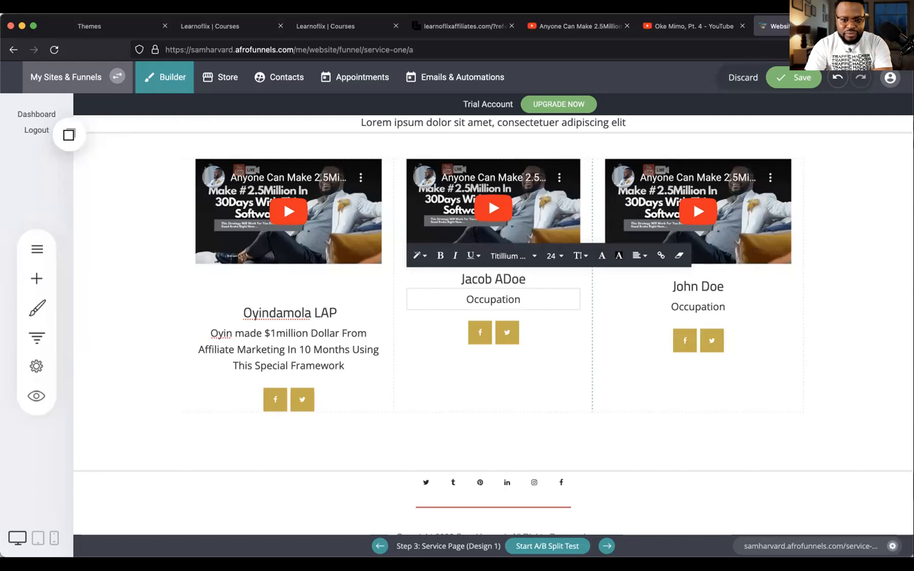
{"action": "key", "text": "Right"}
{"action": "key", "text": "Right"}
{"action": "key", "text": "BackSpace"}
{"action": "key", "text": "BackSpace"}
{"action": "key", "text": "BackSpace"}
{"action": "key", "text": "BackSpace"}
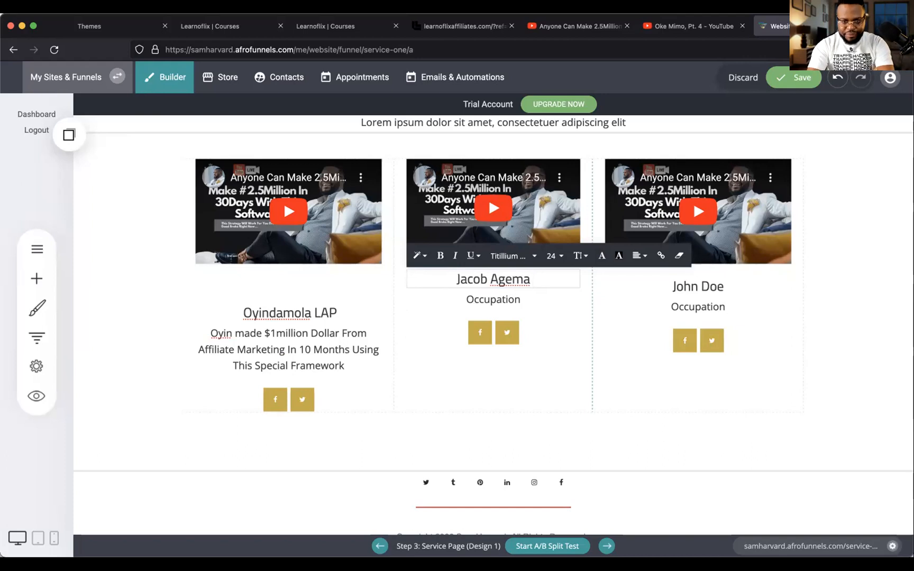
Step: Clear the Occupation placeholder from the second card
{"action": "left_click", "coordinate": [493, 300]}
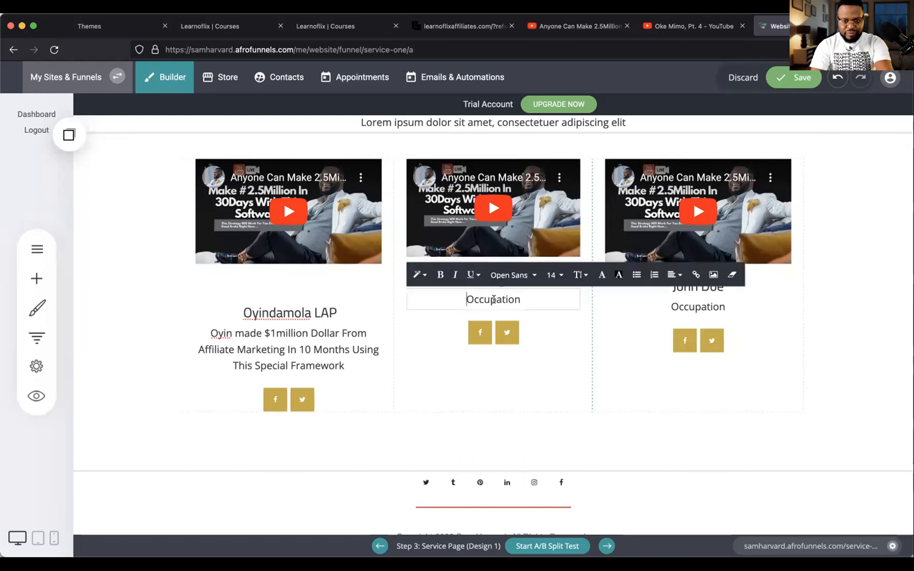
{"action": "double_click", "coordinate": [493, 299]}
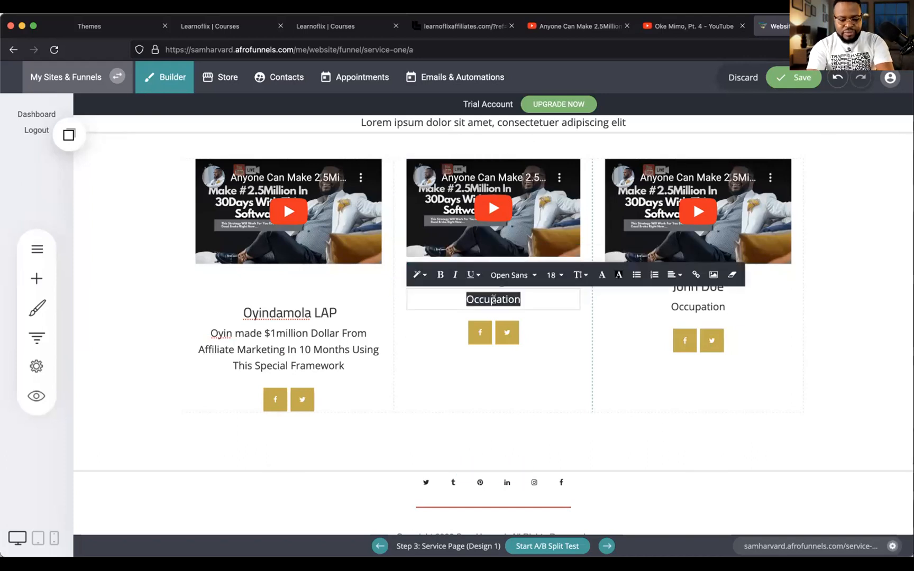
{"action": "key", "text": "BackSpace"}
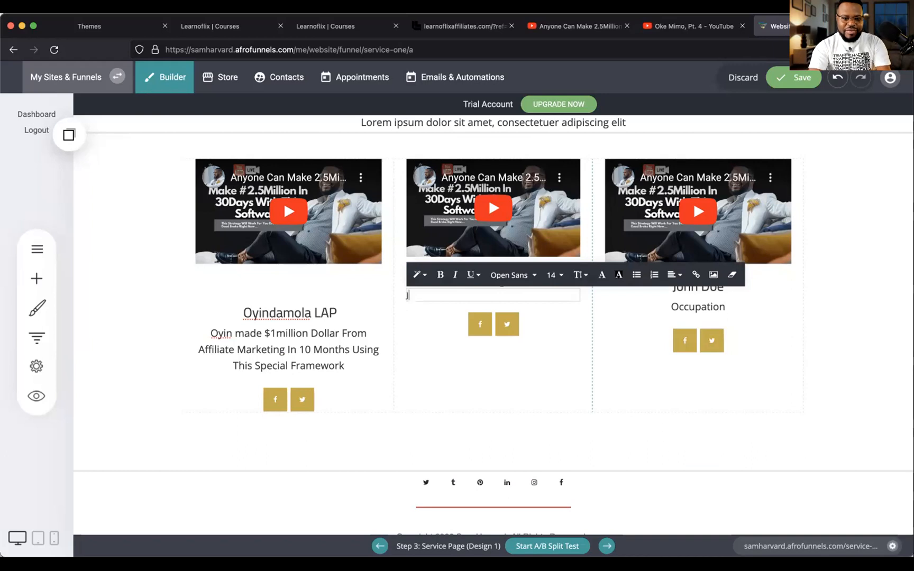
{"action": "left_click", "coordinate": [534, 353]}
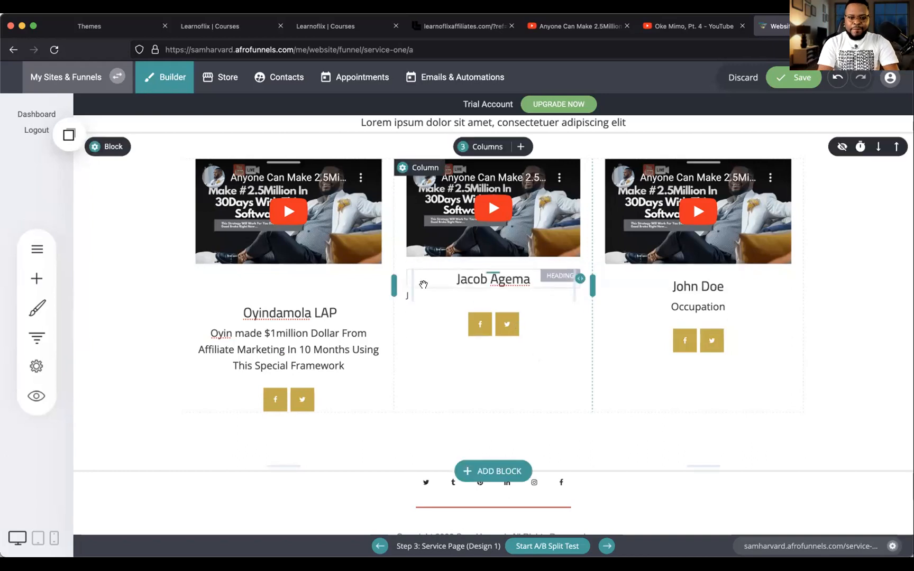
{"action": "mouse_move", "coordinate": [413, 298]}
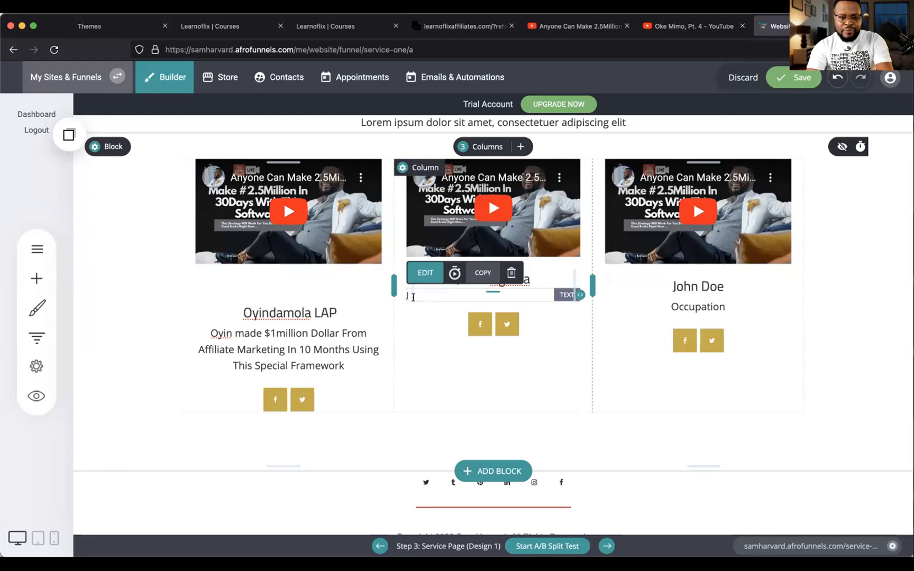
{"action": "left_click", "coordinate": [414, 298]}
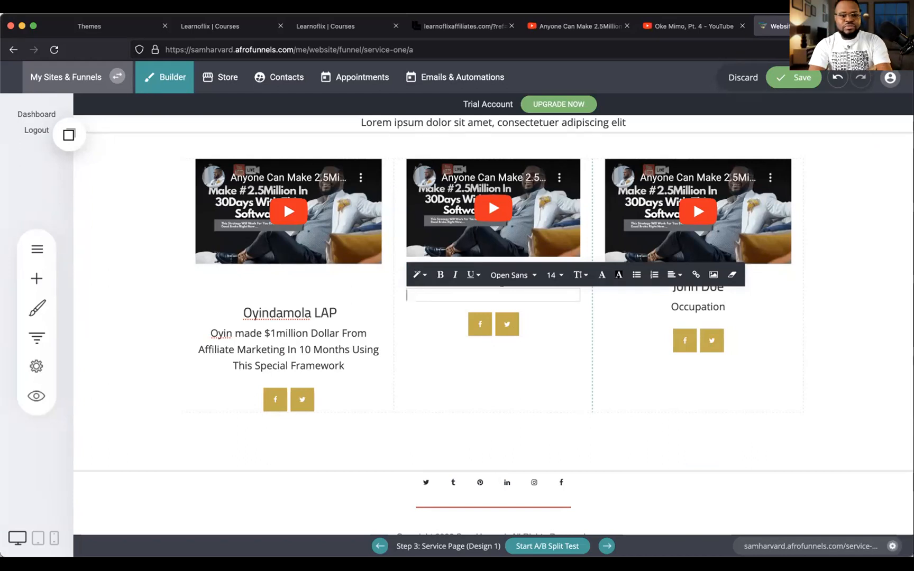
{"action": "left_click", "coordinate": [837, 79]}
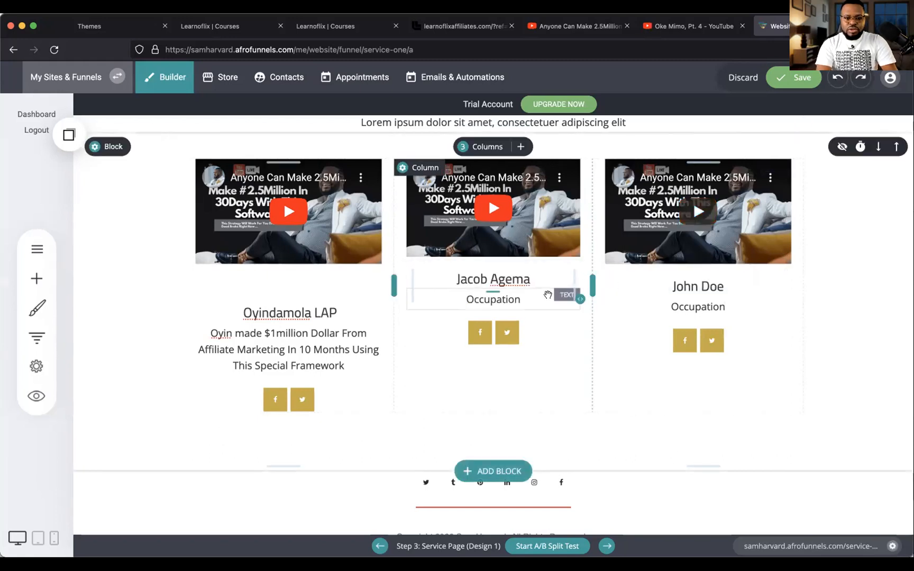
Step: Write the middle card's description: An Online Business Coach doing over $400k Monthly for 5 months
{"action": "left_click", "coordinate": [514, 303]}
{"action": "left_click", "coordinate": [513, 302]}
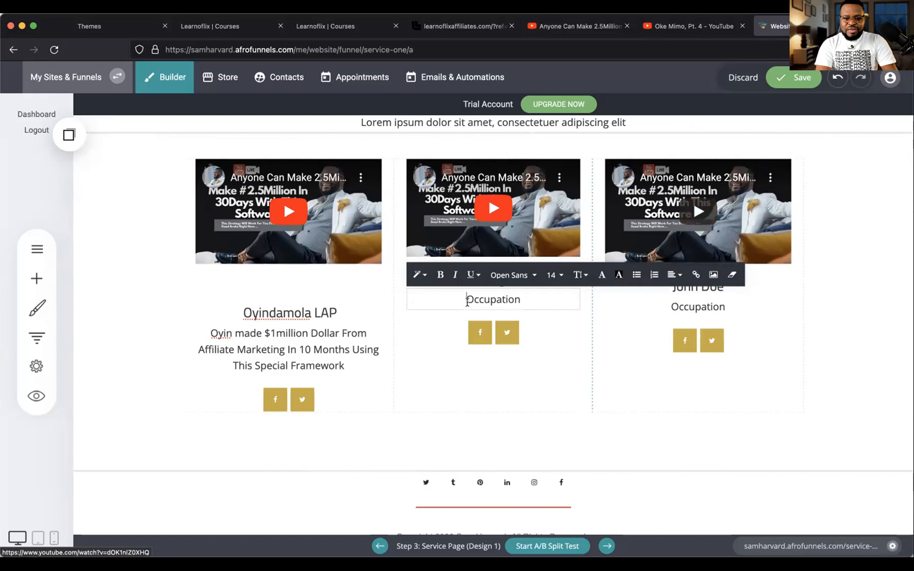
{"action": "left_click", "coordinate": [473, 299]}
{"action": "type", "text": "Ja"}
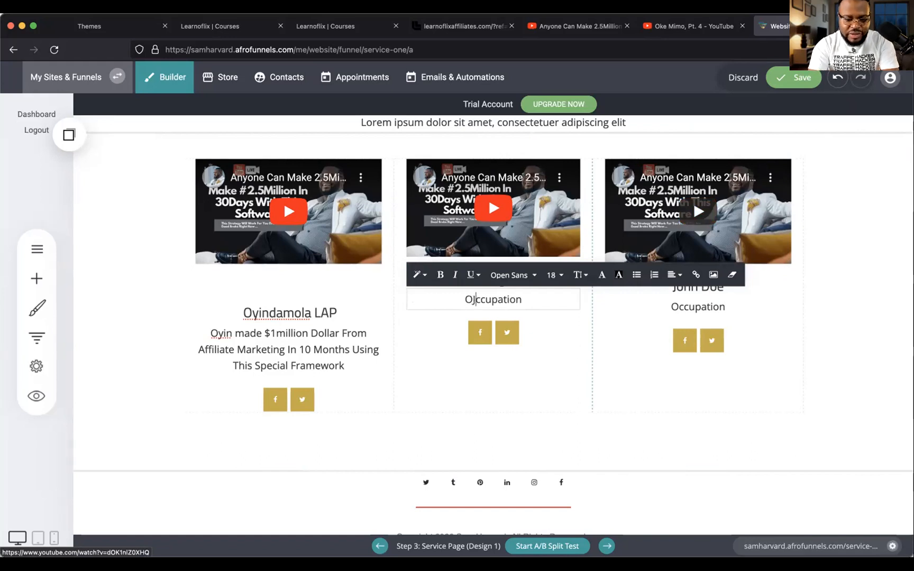
{"action": "type", "text": "cob"}
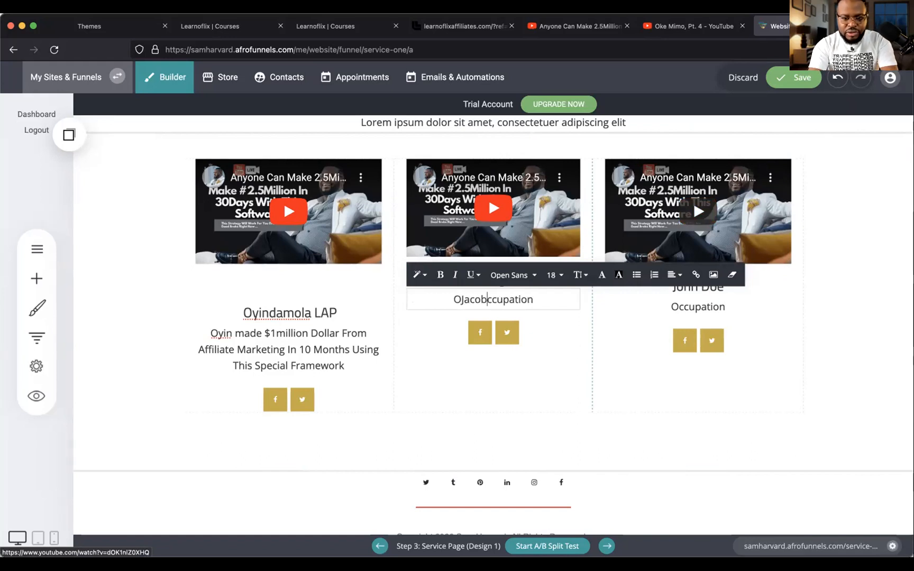
{"action": "key", "text": "Left"}
{"action": "key", "text": "Left"}
{"action": "key", "text": "BackSpace"}
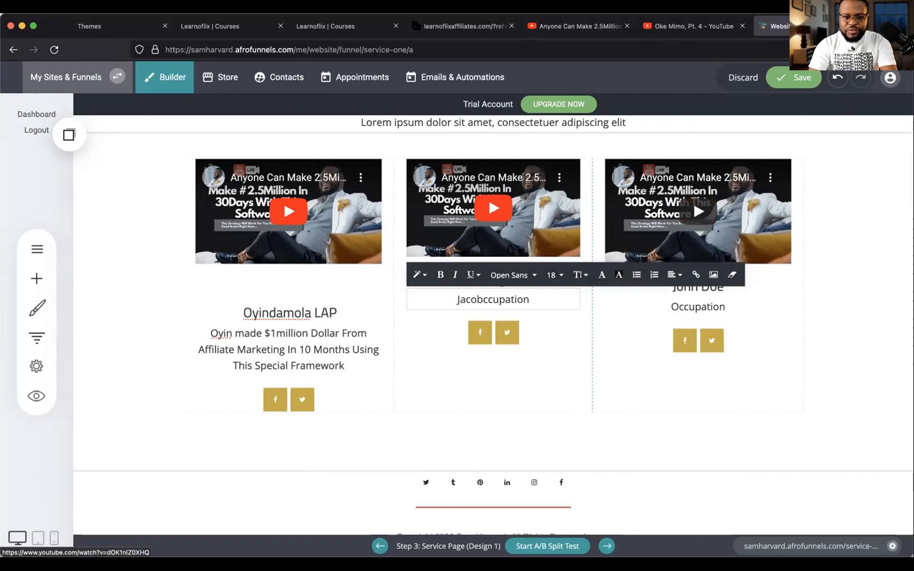
{"action": "type", "text": "Is a"}
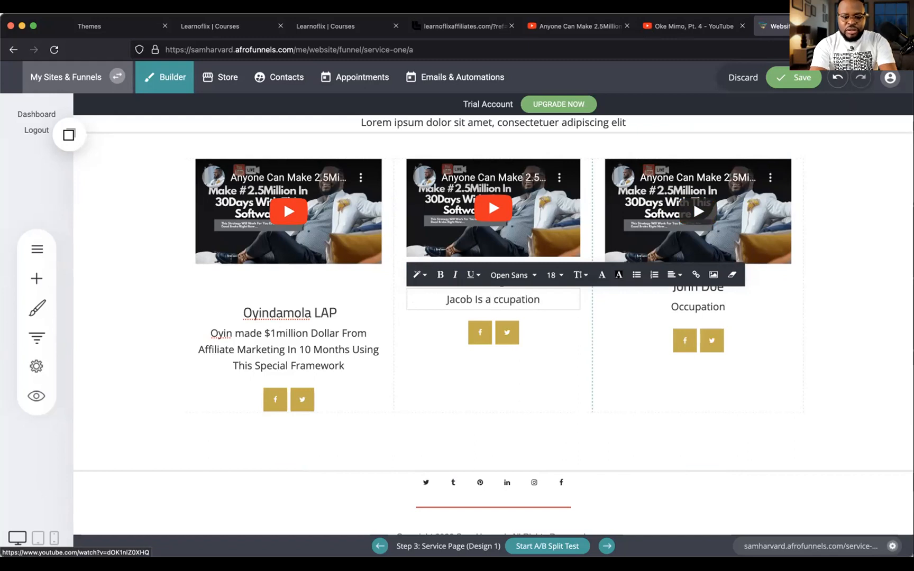
{"action": "key", "text": "BackSpace"}
{"action": "key", "text": "BackSpace"}
{"action": "type", "text": "An "}
{"action": "type", "text": "Online "}
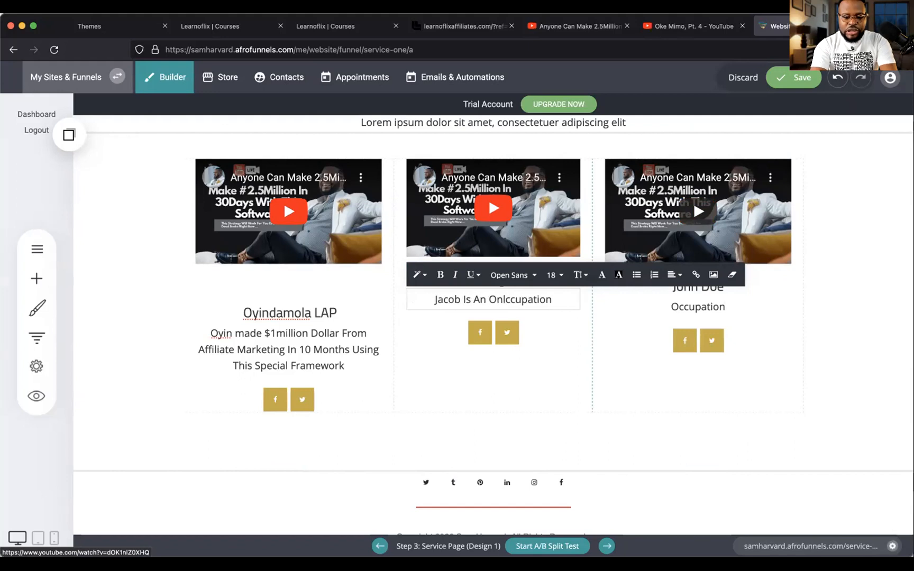
{"action": "type", "text": "Business "}
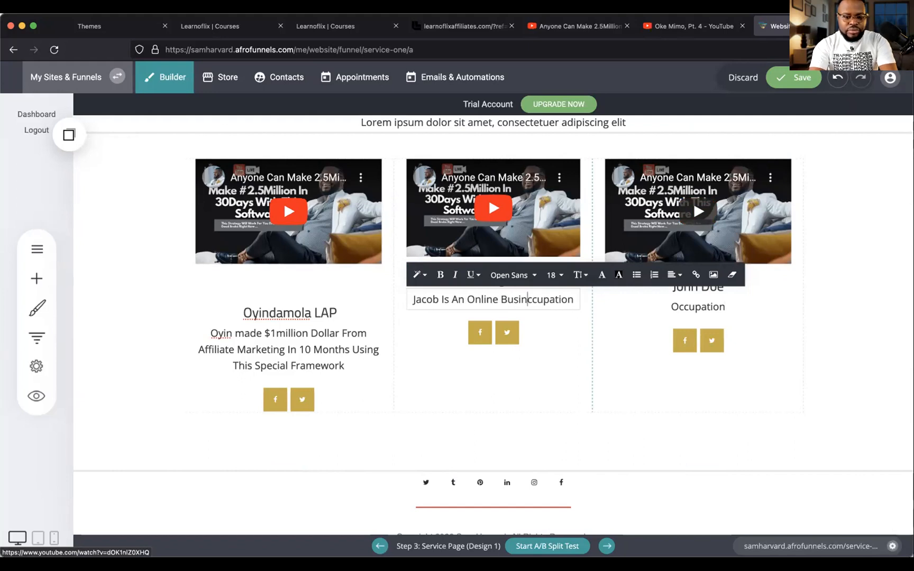
{"action": "type", "text": "Coach"}
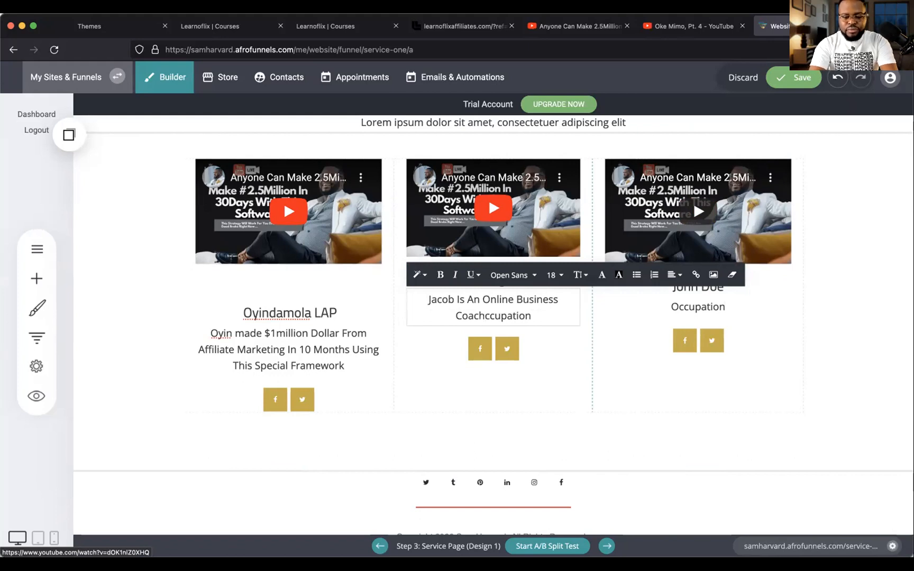
{"action": "type", "text": ", His Coaching Business Ha"}
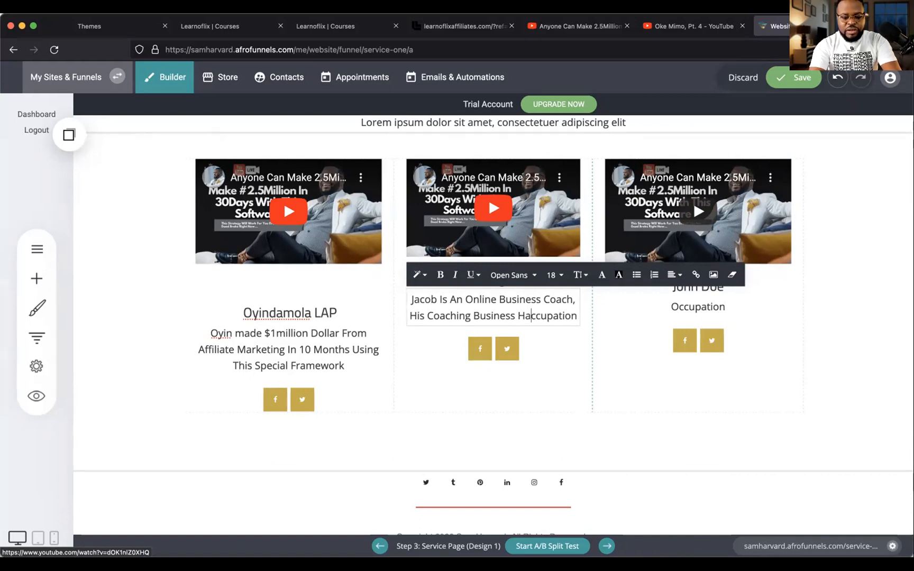
{"action": "type", "text": "s "}
{"action": "type", "text": "Done Ove"}
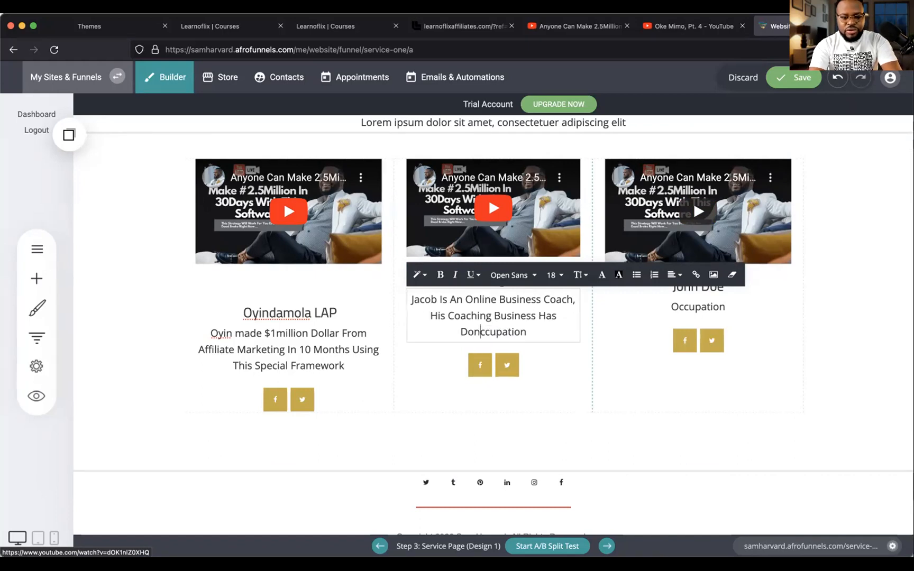
{"action": "type", "text": "r "}
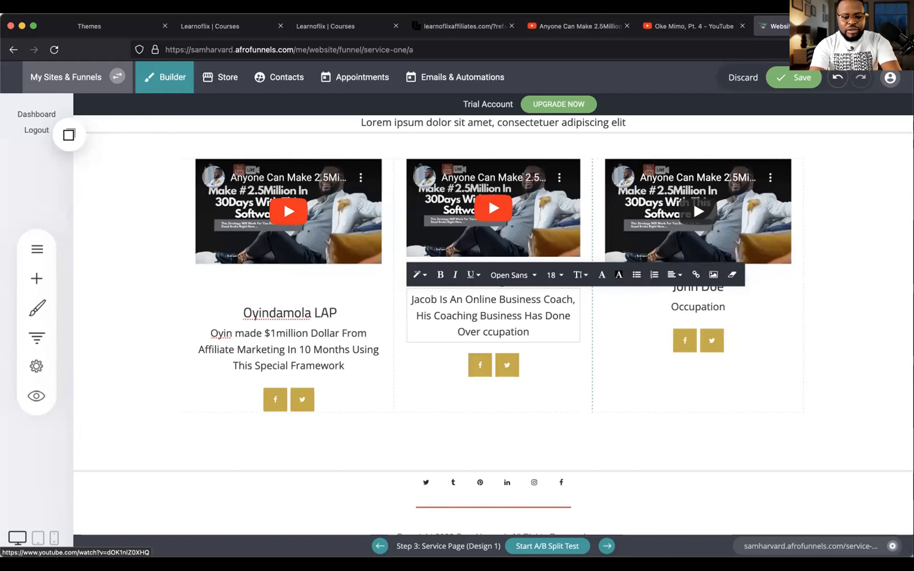
{"action": "type", "text": "4"}
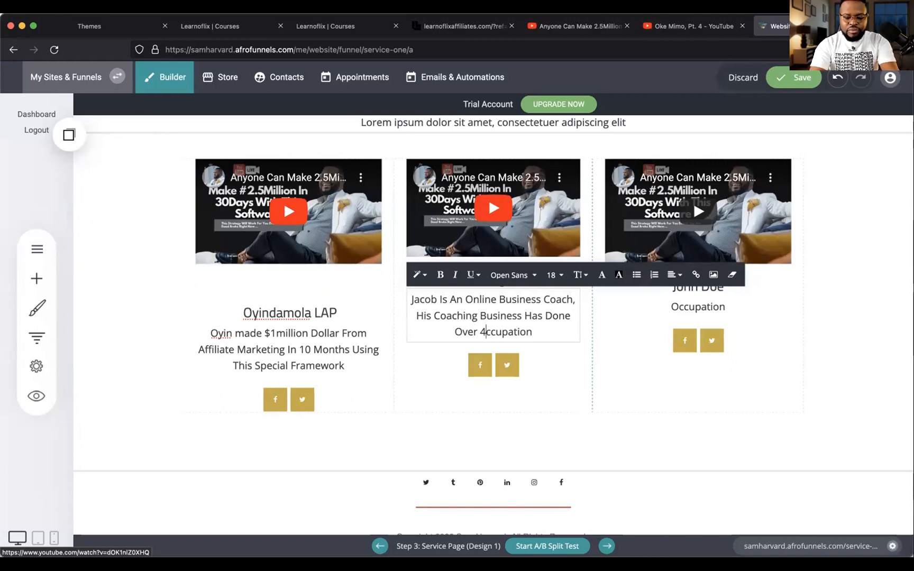
{"action": "key", "text": "Left"}
{"action": "type", "text": "$4"}
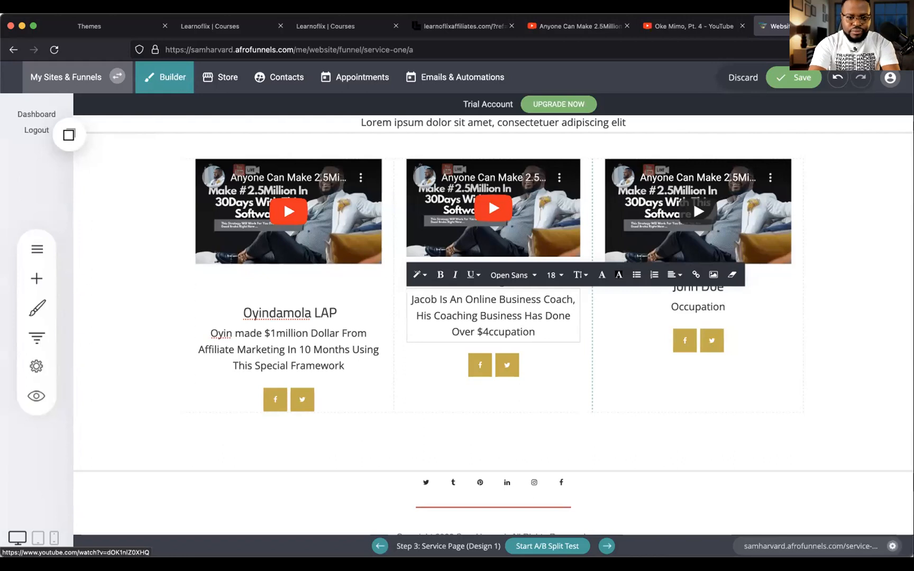
{"action": "type", "text": "00"}
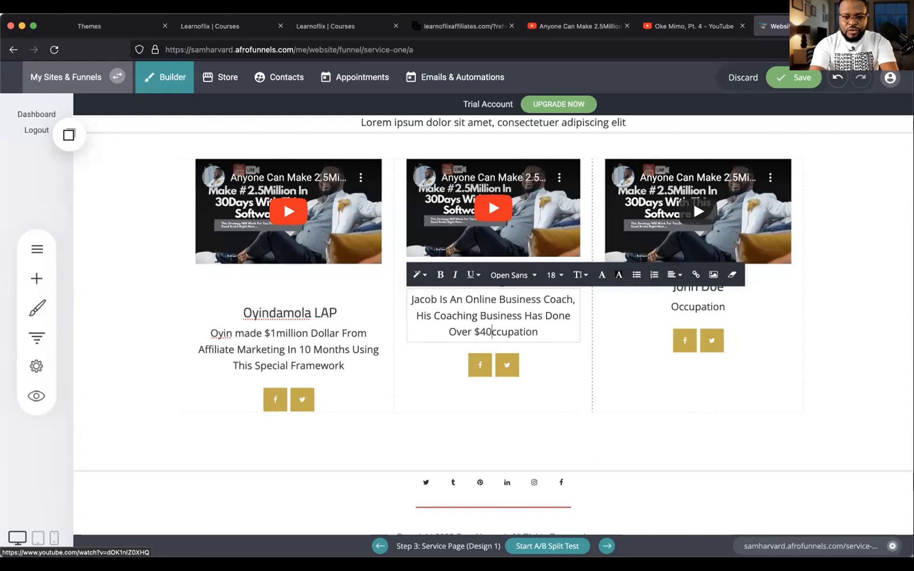
{"action": "type", "text": "k Monthl"}
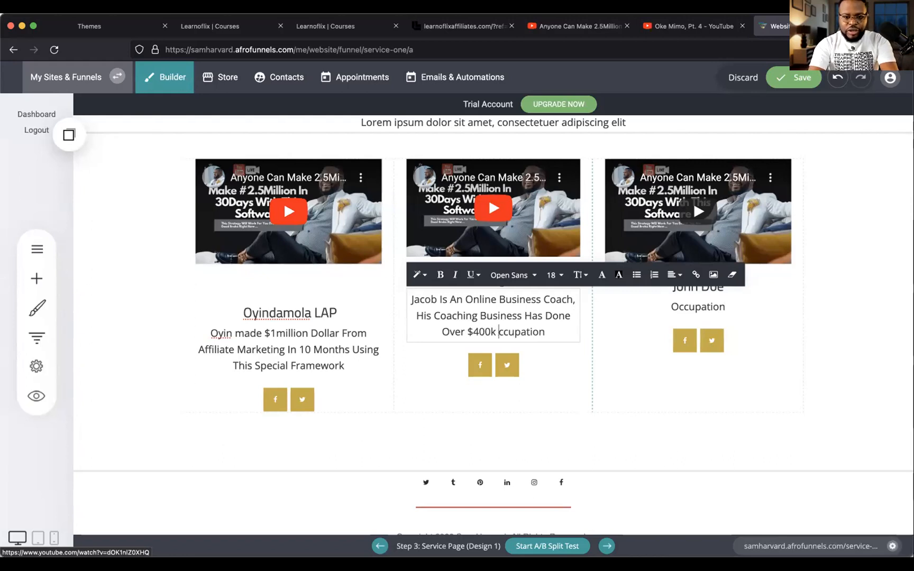
{"action": "type", "text": "y FOr "}
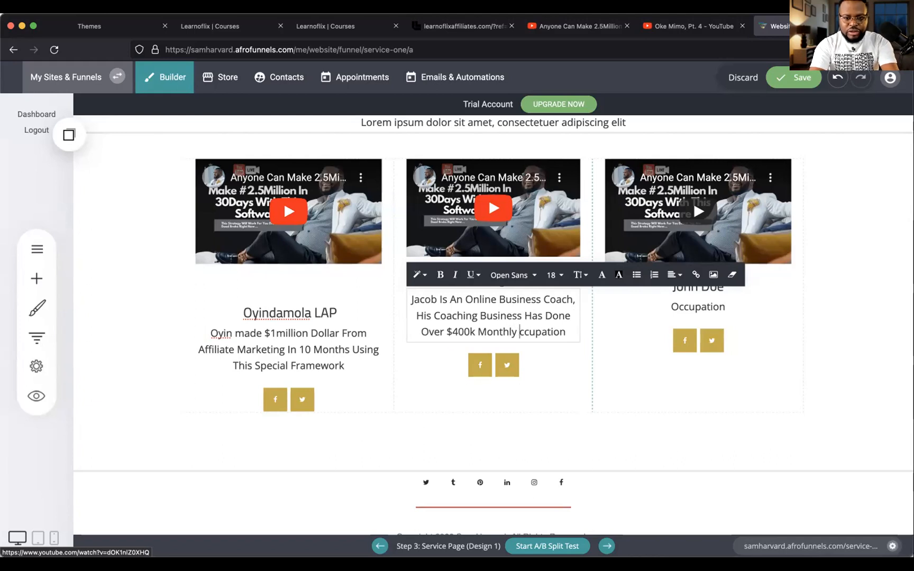
{"action": "type", "text": "The "}
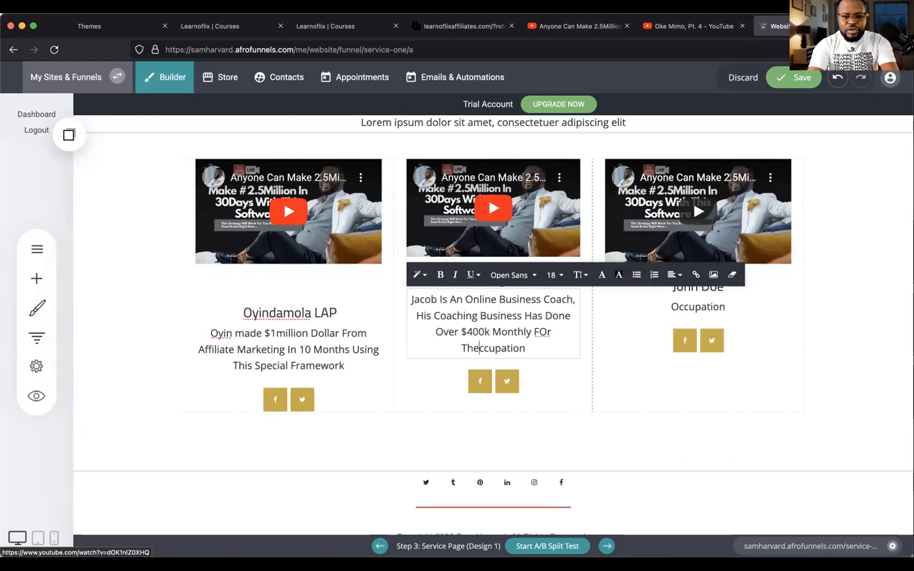
{"action": "type", "text": "Last "}
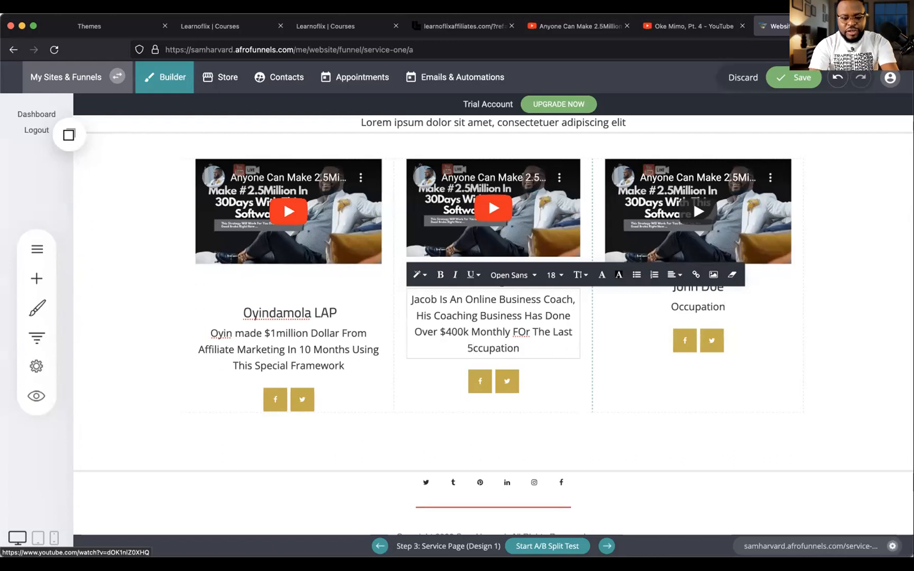
{"action": "type", "text": "5 Months"}
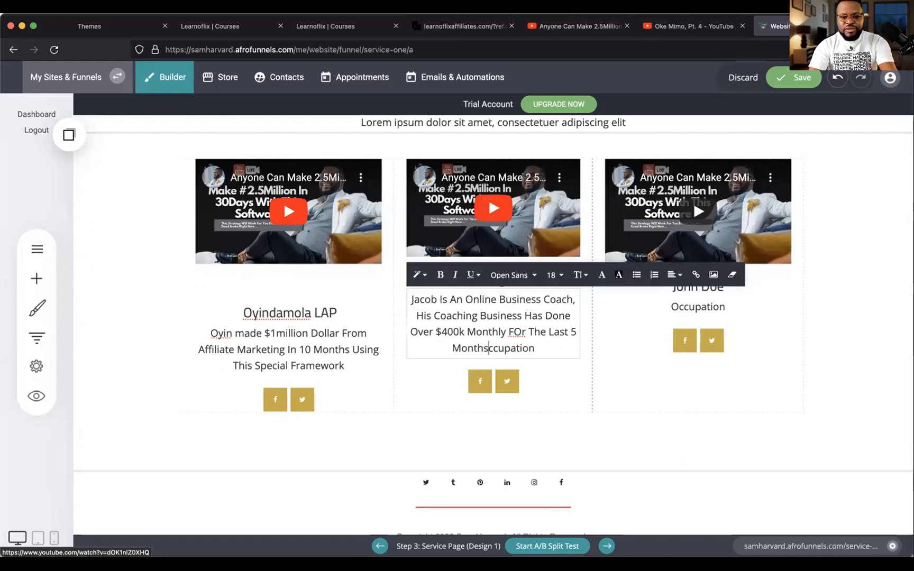
Step: Correct 'FOr' to 'For' and delete the leftover 'ccupation' fragment
{"action": "left_click", "coordinate": [520, 330]}
{"action": "key", "text": "BackSpace"}
{"action": "type", "text": "o"}
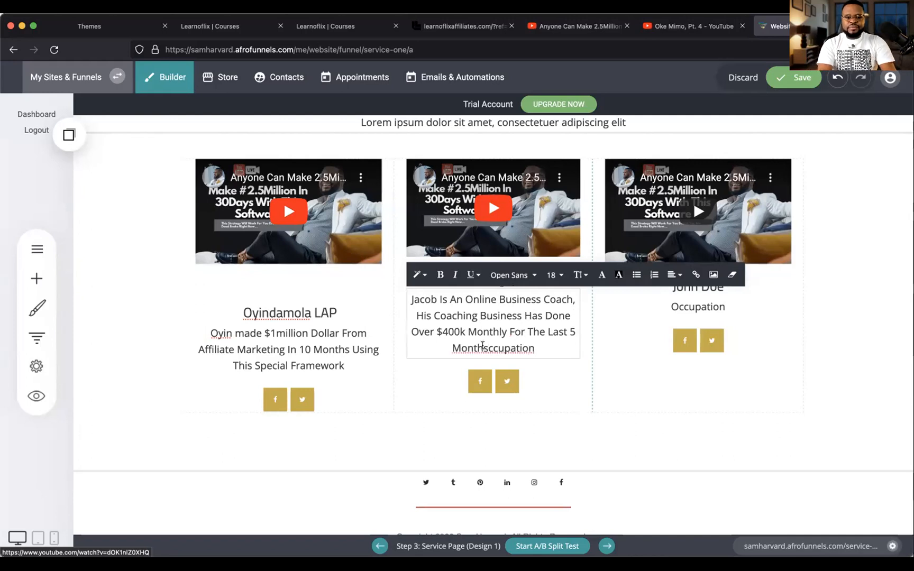
{"action": "left_click", "coordinate": [485, 347]}
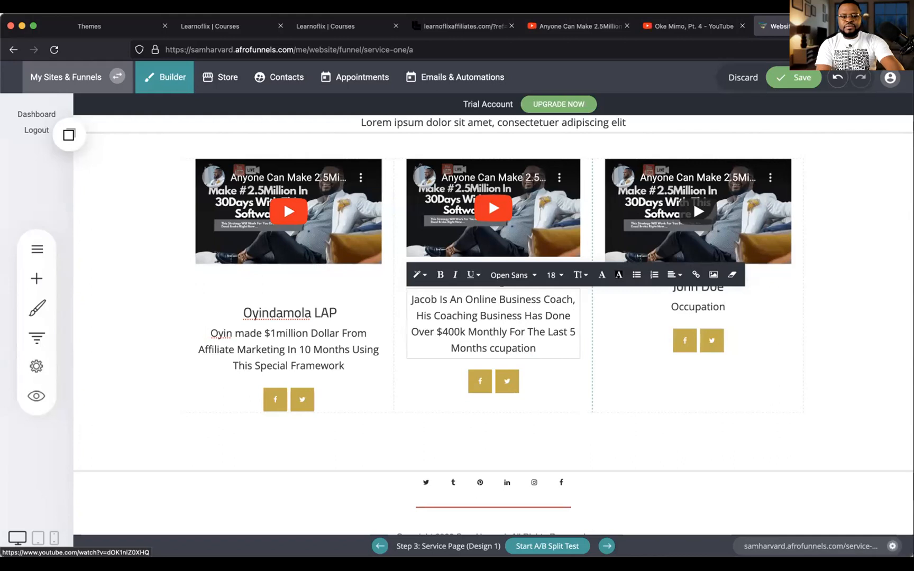
{"action": "left_click_drag", "start_coordinate": [539, 351], "coordinate": [486, 349]}
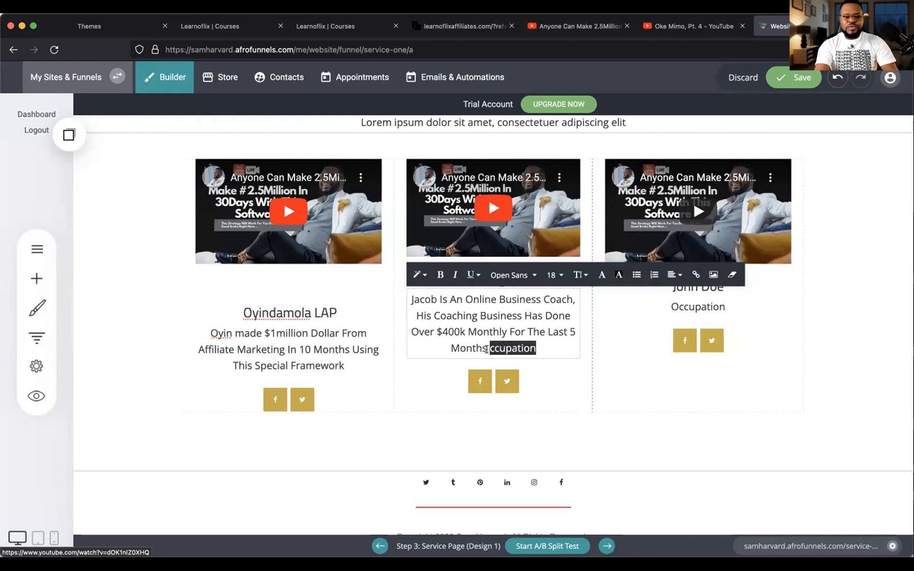
{"action": "key", "text": "BackSpace"}
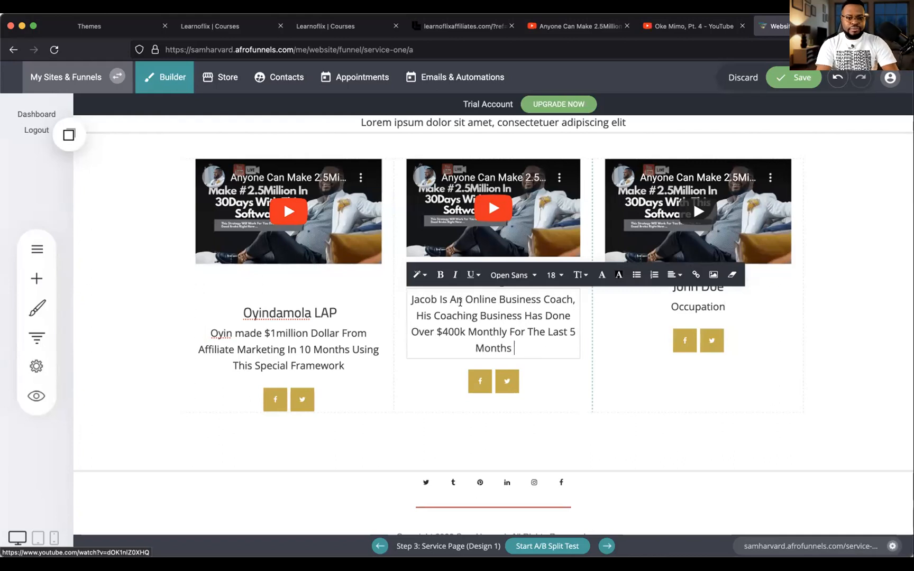
Step: Reduce the spacing above the first card's name heading from 23px to 0px and save the page
{"action": "left_click", "coordinate": [320, 294]}
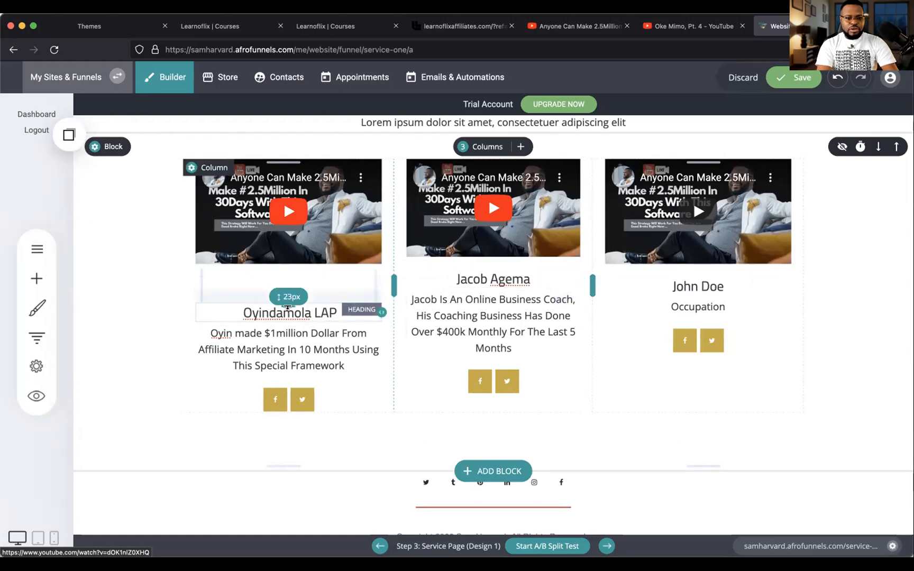
{"action": "left_click_drag", "start_coordinate": [288, 305], "coordinate": [288, 264]}
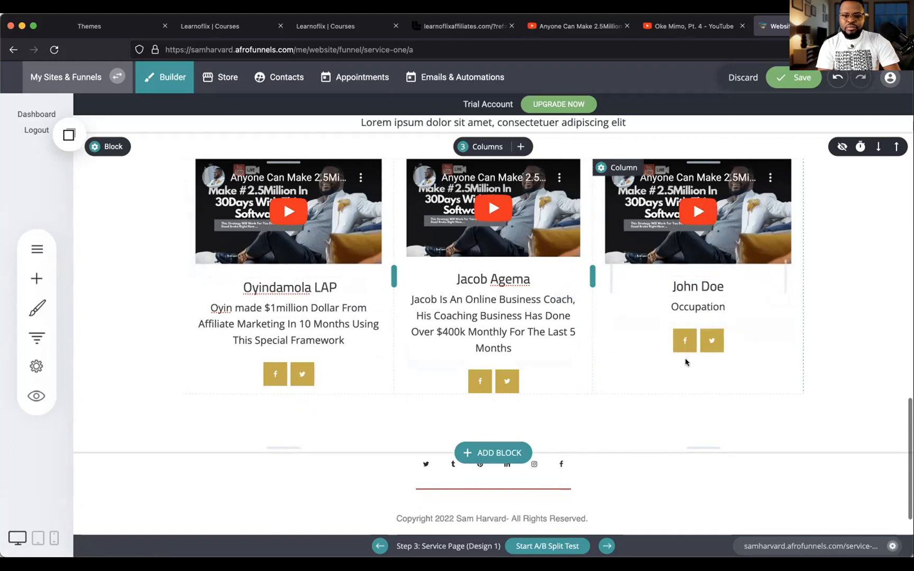
{"action": "scroll", "coordinate": [635, 366], "scroll_direction": "down", "scroll_amount": 1}
{"action": "scroll", "coordinate": [635, 366], "scroll_direction": "up", "scroll_amount": 7}
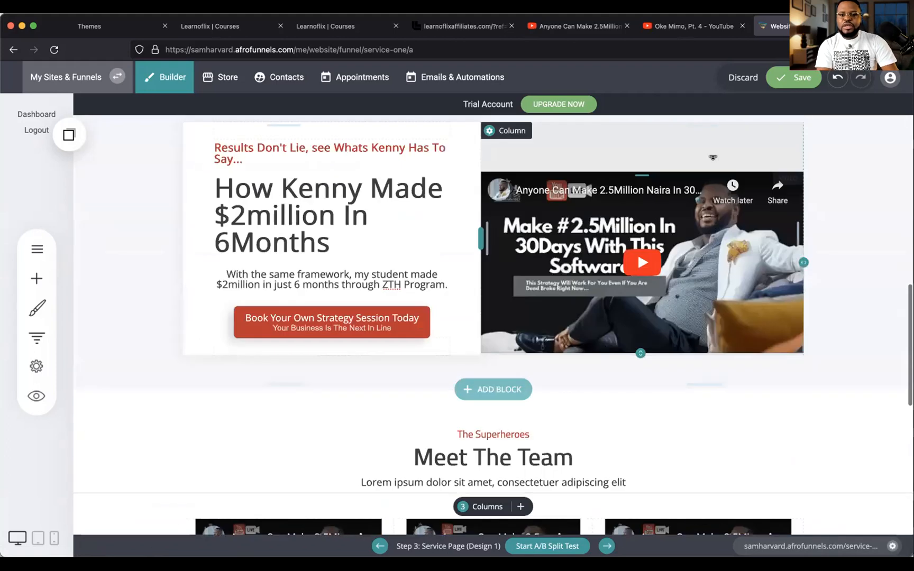
{"action": "left_click", "coordinate": [782, 85]}
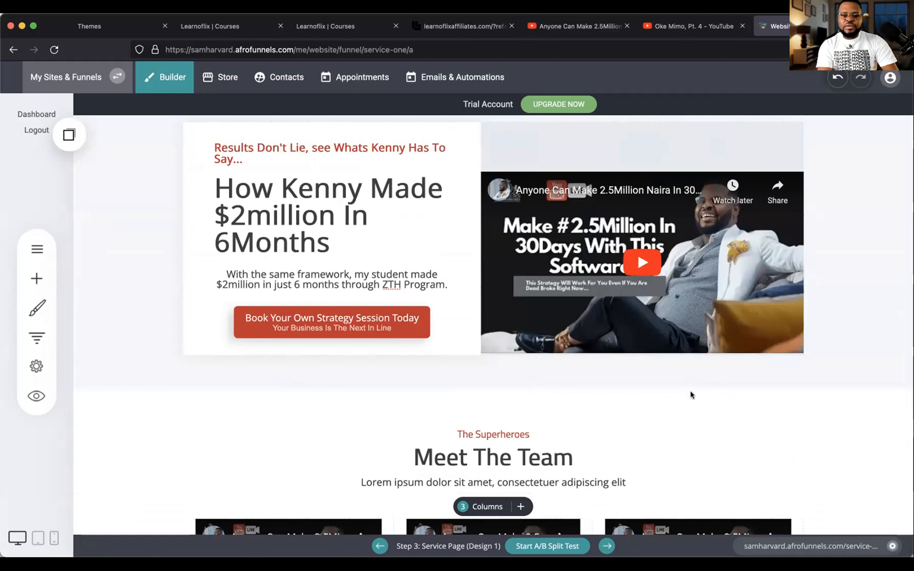
{"action": "scroll", "coordinate": [690, 394], "scroll_direction": "down", "scroll_amount": 4}
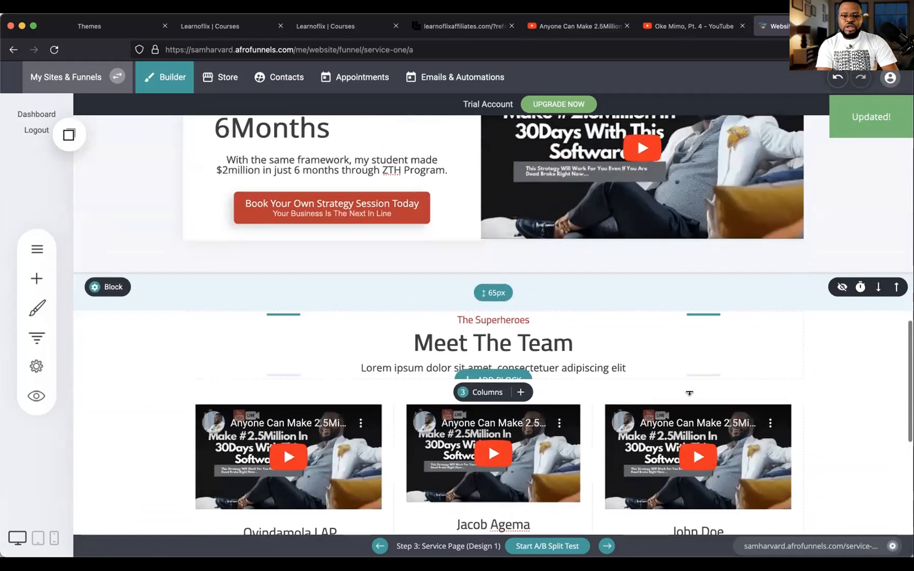
{"action": "scroll", "coordinate": [689, 392], "scroll_direction": "down", "scroll_amount": 1}
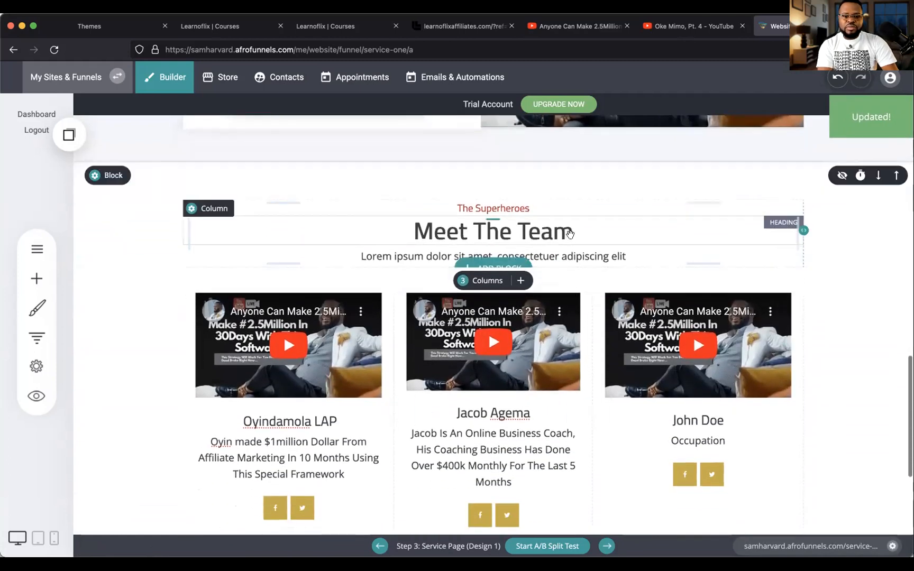
Step: Replace 'The Team' in the heading with 'HEAR WHAT OTHERS ARE SAYING ABOUT THIS STRATEGY'
{"action": "left_click", "coordinate": [570, 233]}
{"action": "left_click", "coordinate": [574, 231]}
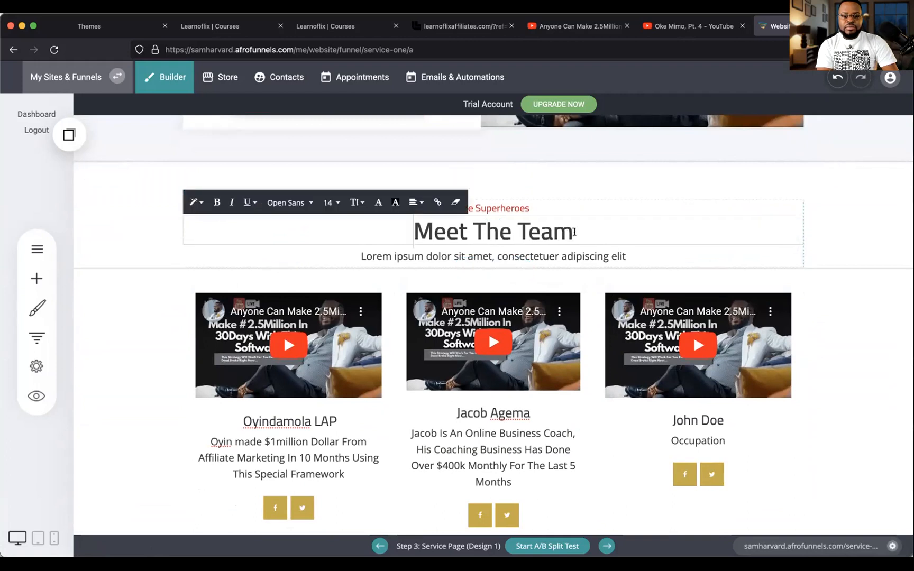
{"action": "left_click_drag", "start_coordinate": [573, 232], "coordinate": [470, 232]}
{"action": "type", "text": "h"}
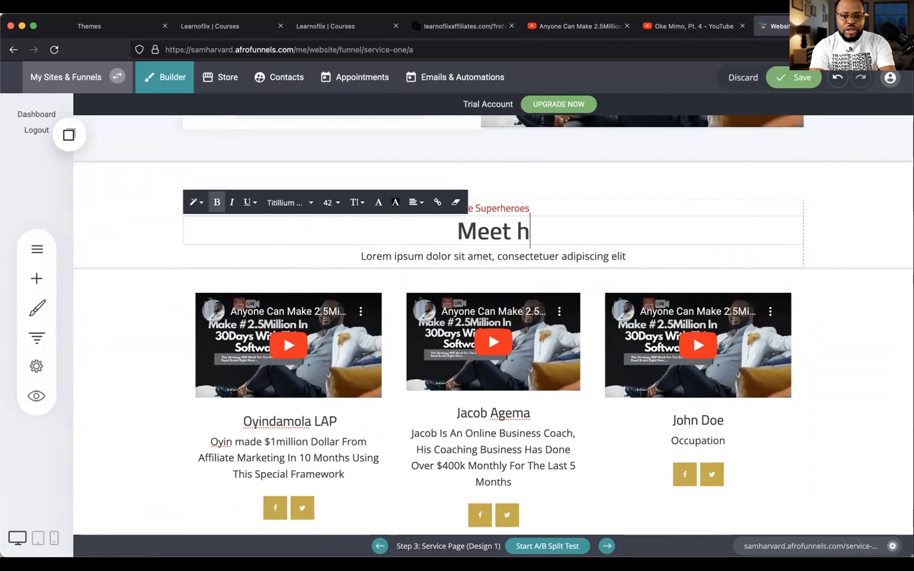
{"action": "key", "text": "BackSpace"}
{"action": "type", "text": "He"}
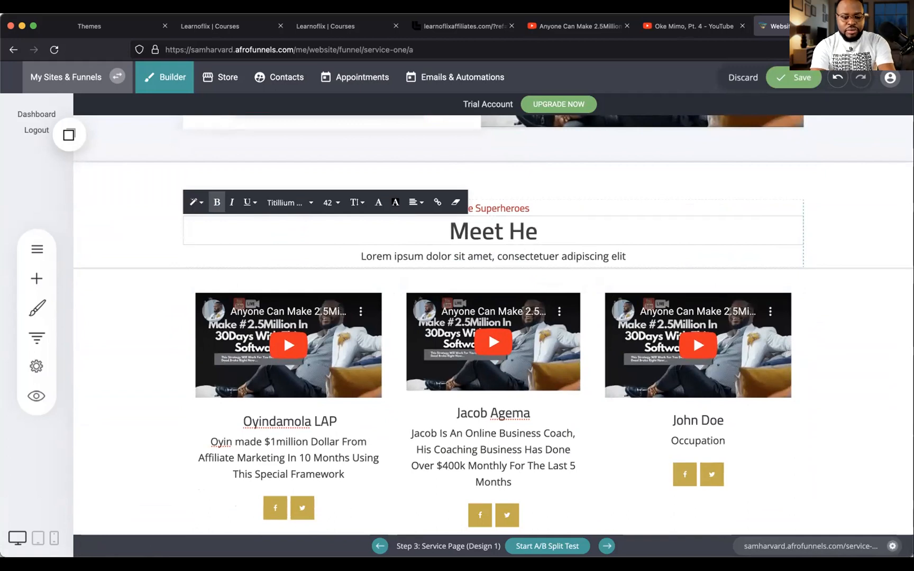
{"action": "key", "text": "BackSpace"}
{"action": "type", "text": "EAR"}
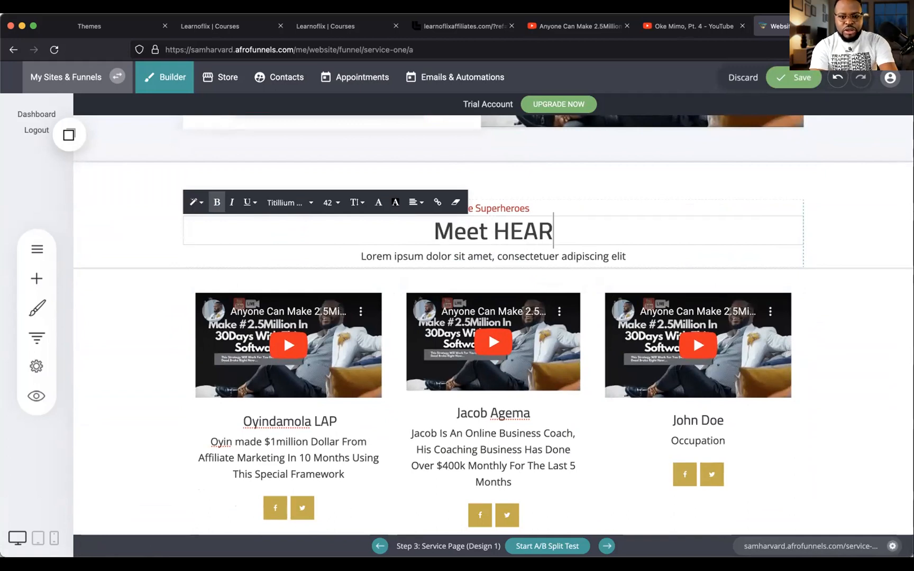
{"action": "type", "text": " WHAT O"}
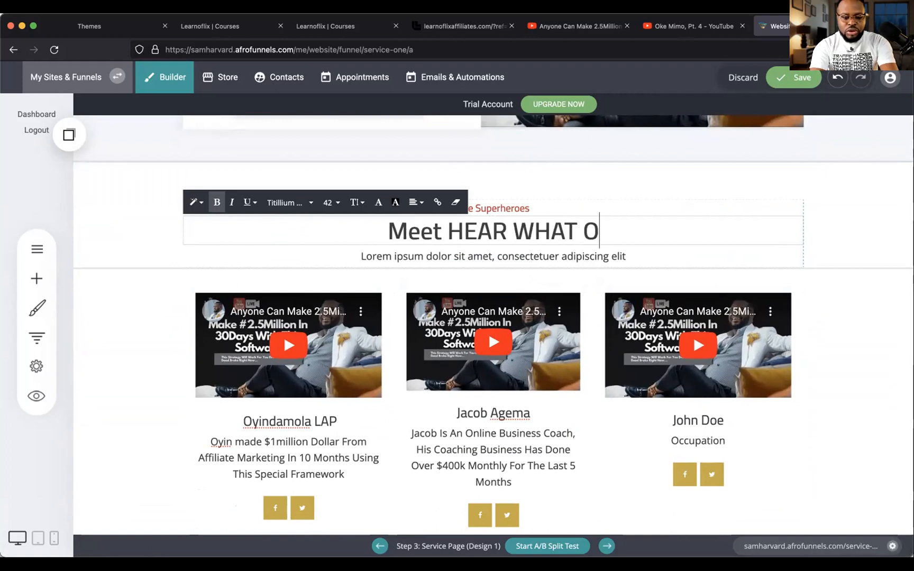
{"action": "type", "text": "THERS ARE"}
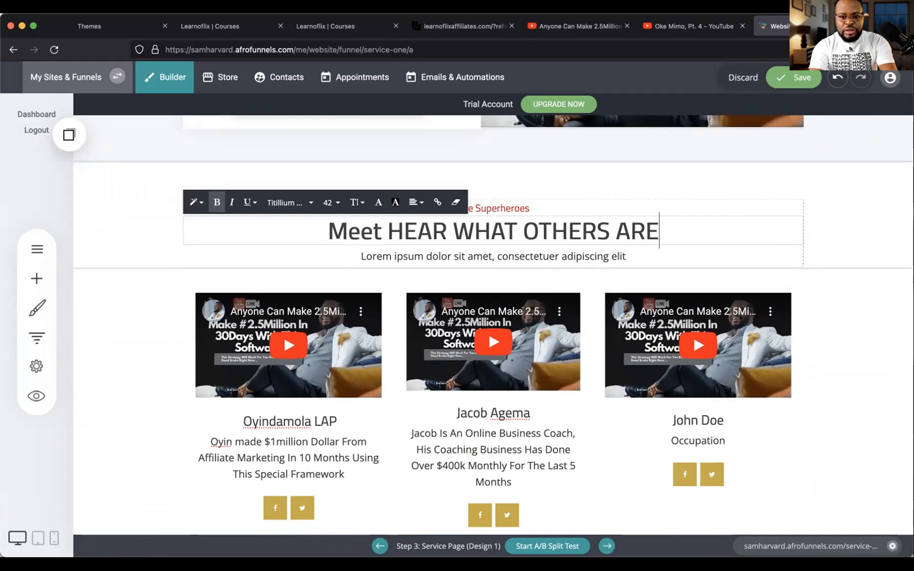
{"action": "type", "text": " SAYING"}
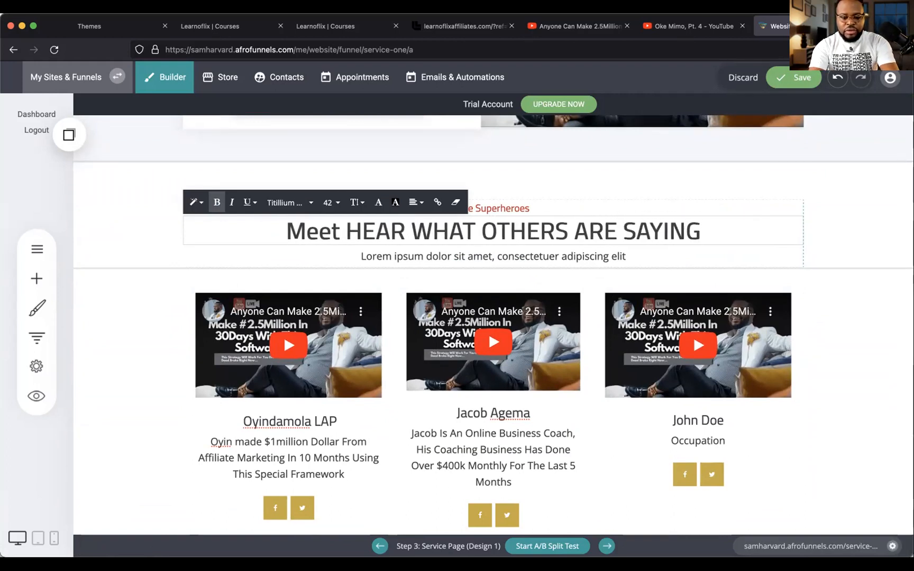
{"action": "type", "text": " ABOUT THIS "}
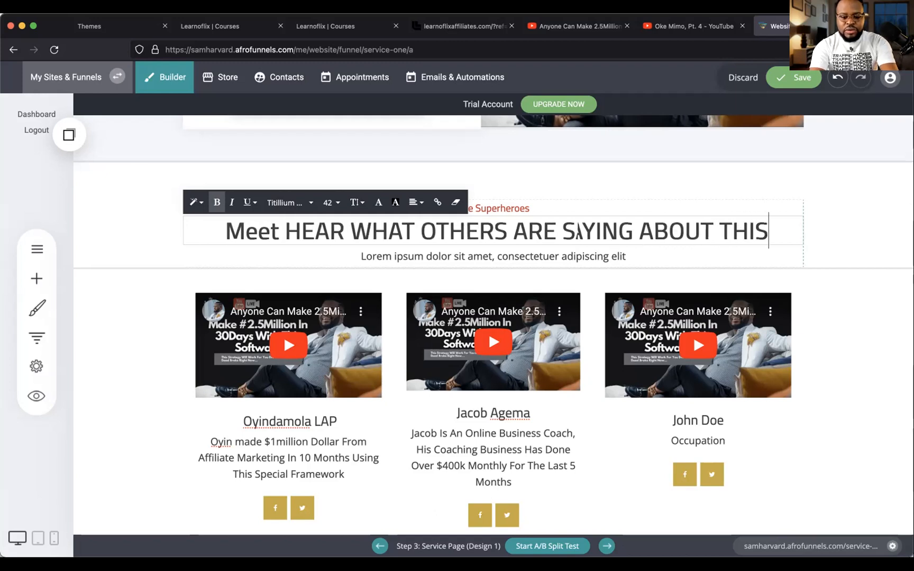
{"action": "type", "text": "STRAT"}
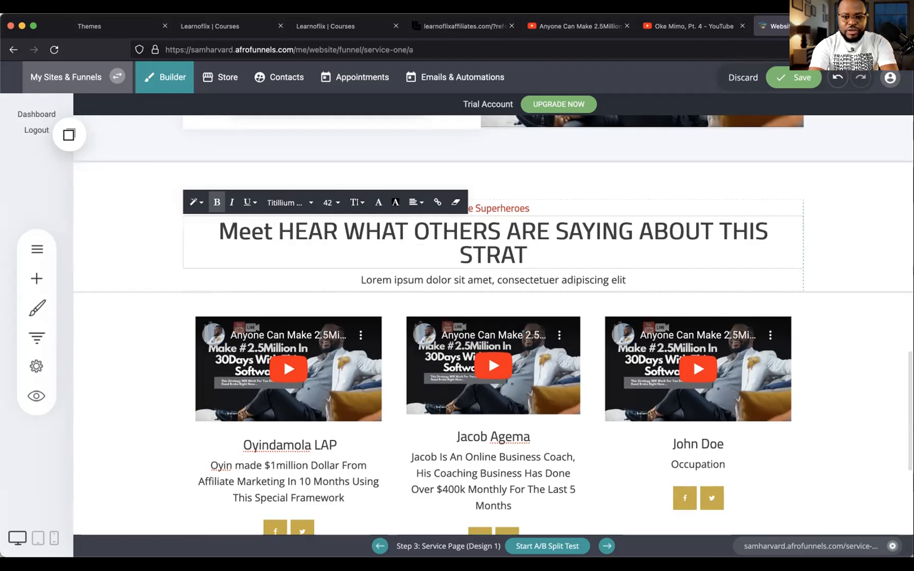
{"action": "type", "text": "EGY"}
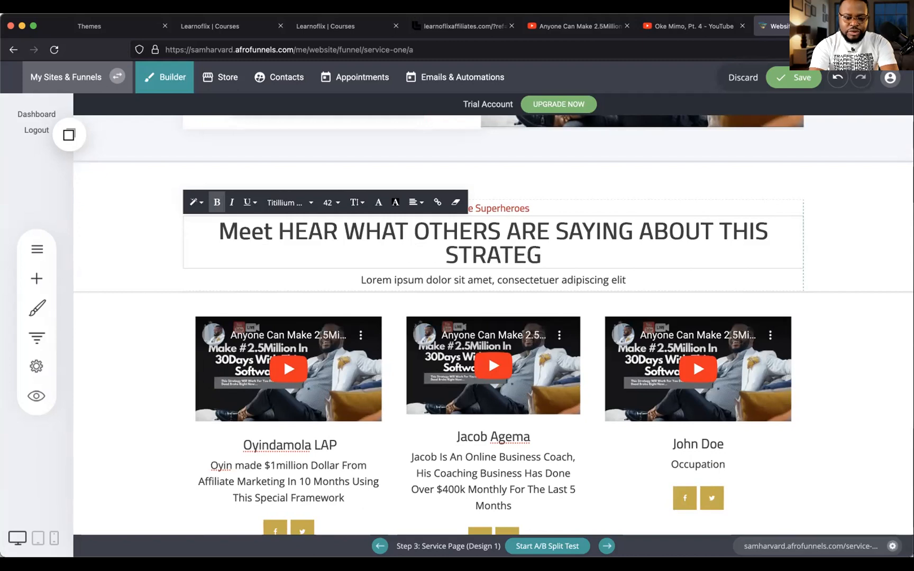
Step: Replace 'Superheroes' in the red subtitle with 'Testimonials From Past Students'
{"action": "left_click", "coordinate": [538, 206]}
{"action": "left_click", "coordinate": [538, 208]}
{"action": "left_click_drag", "start_coordinate": [534, 207], "coordinate": [478, 206]}
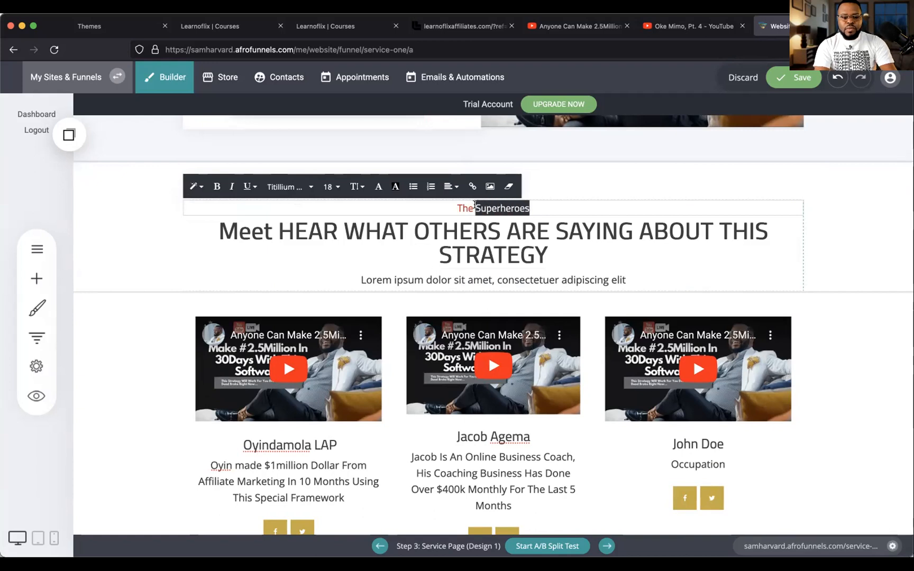
{"action": "type", "text": "HE"}
{"action": "key", "text": "BackSpace"}
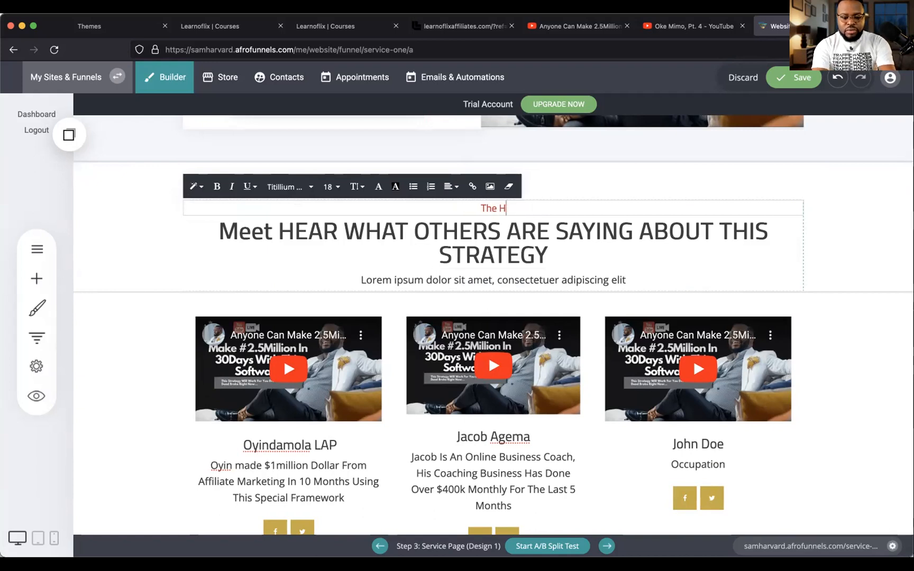
{"action": "type", "text": "eroe"}
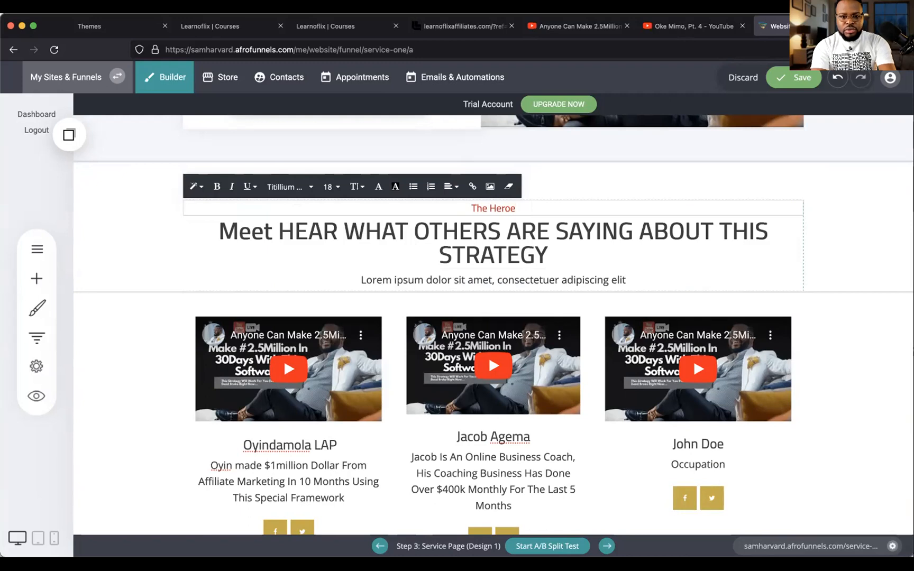
{"action": "key", "text": "BackSpace"}
{"action": "key", "text": "BackSpace"}
{"action": "key", "text": "BackSpace"}
{"action": "key", "text": "BackSpace"}
{"action": "key", "text": "BackSpace"}
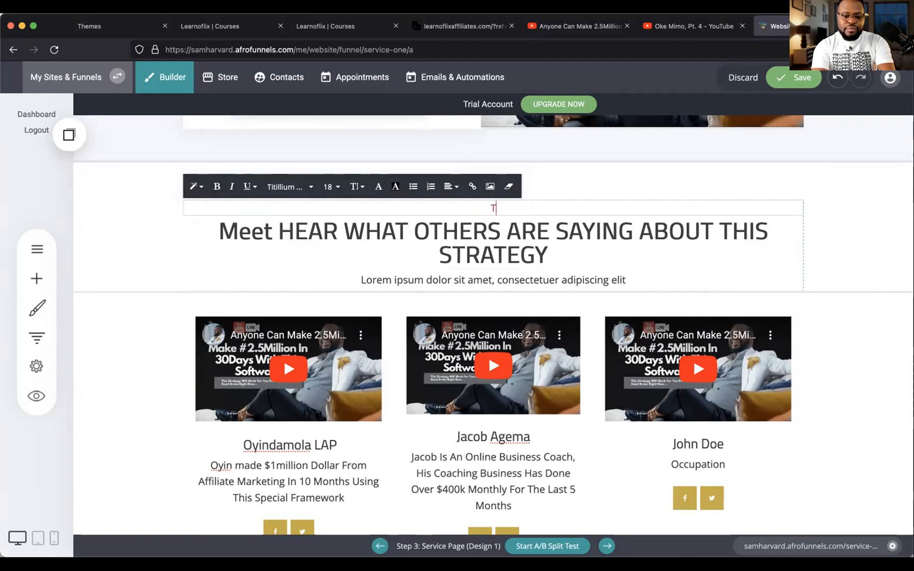
{"action": "type", "text": "timon"}
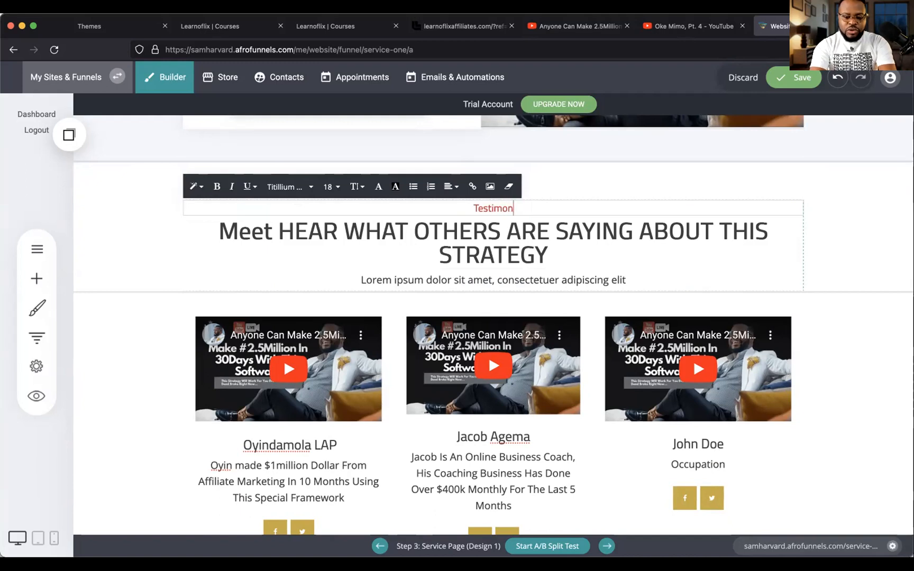
{"action": "type", "text": "ails"}
{"action": "key", "text": "BackSpace"}
{"action": "key", "text": "BackSpace"}
{"action": "key", "text": "BackSpace"}
{"action": "key", "text": "BackSpace"}
{"action": "type", "text": "ials"}
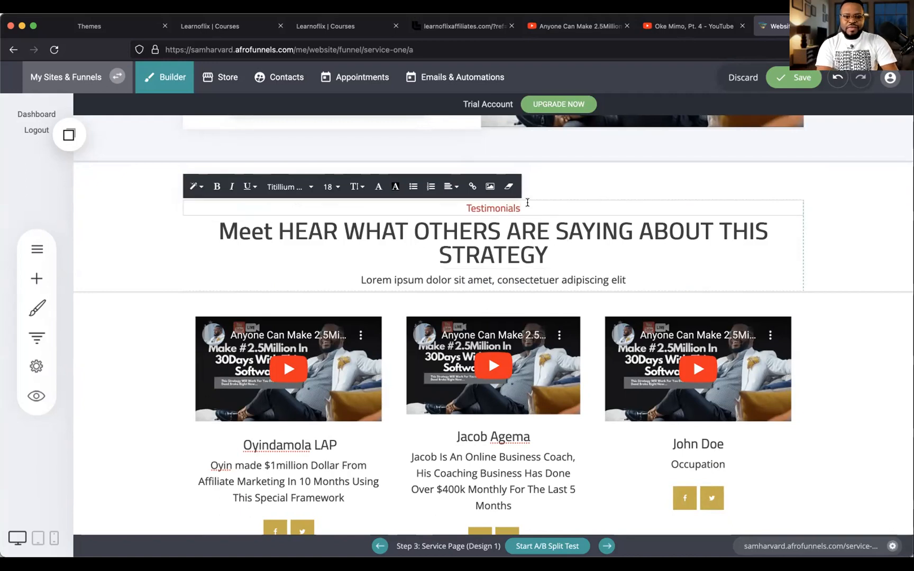
{"action": "type", "text": " From"}
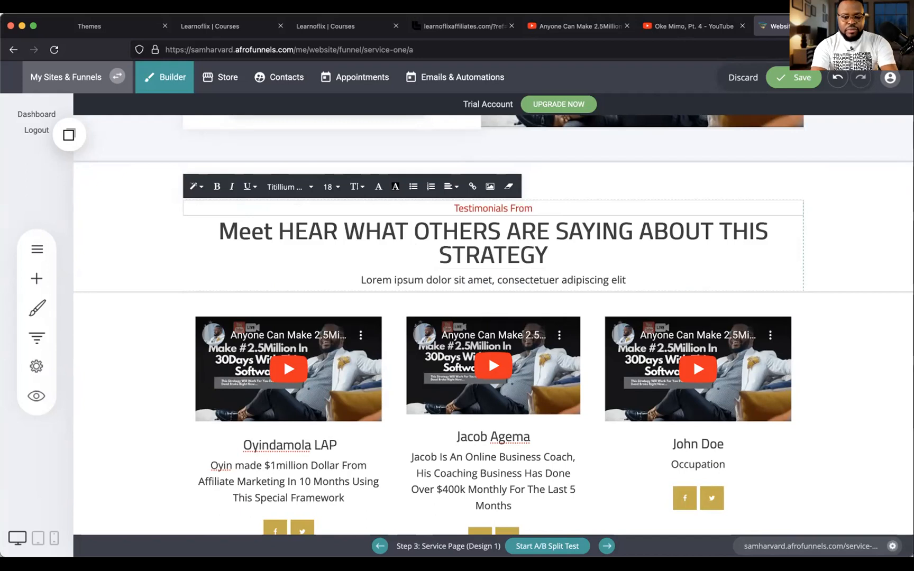
{"action": "type", "text": " Past Students"}
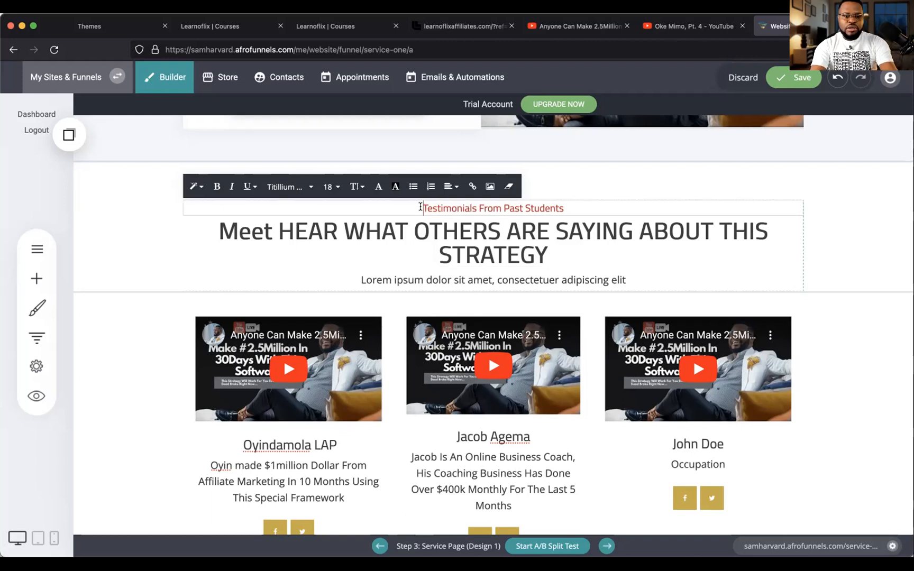
Step: Add 'Typical Case Studies -' before 'Testimonials' in the subtitle
{"action": "left_click", "coordinate": [420, 207]}
{"action": "type", "text": "Typic"}
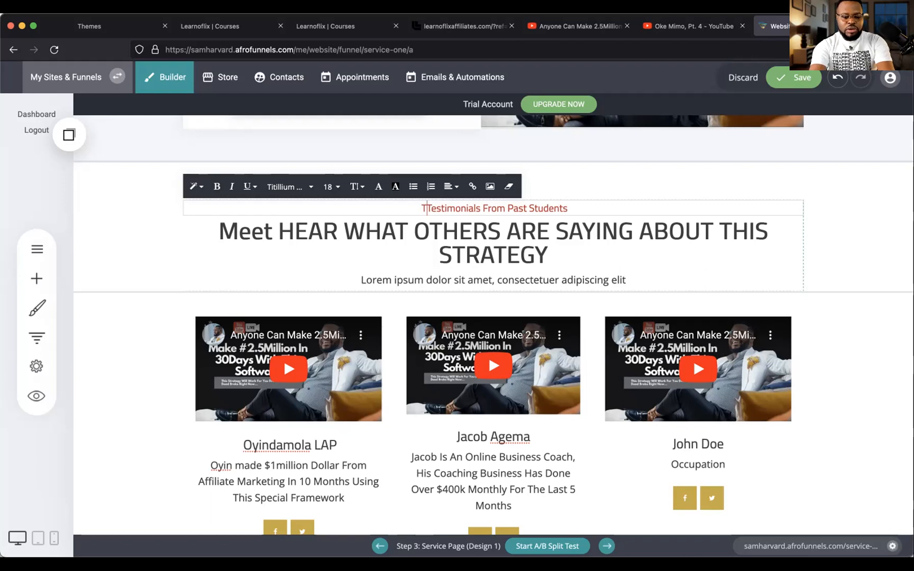
{"action": "type", "text": "al Cast"}
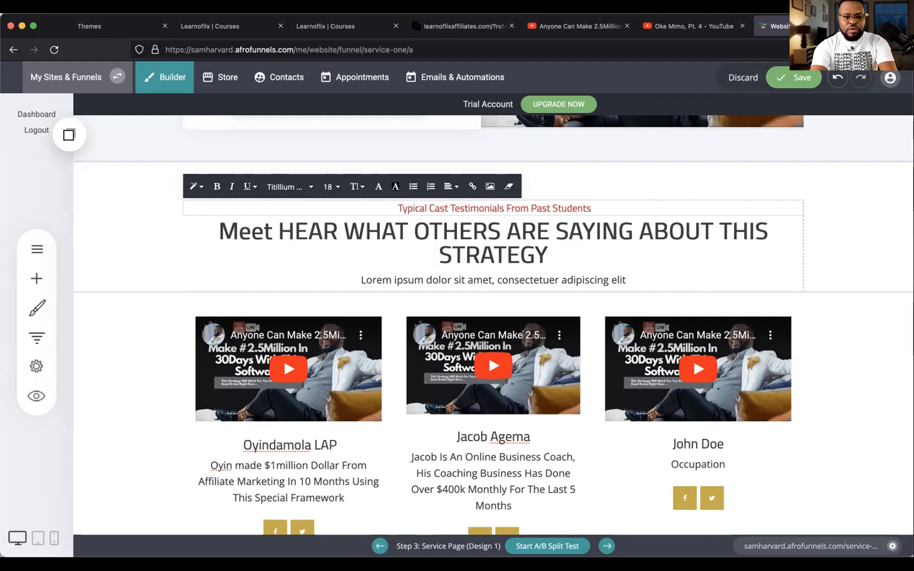
{"action": "key", "text": "BackSpace"}
{"action": "key", "text": "BackSpace"}
{"action": "type", "text": "e Stu"}
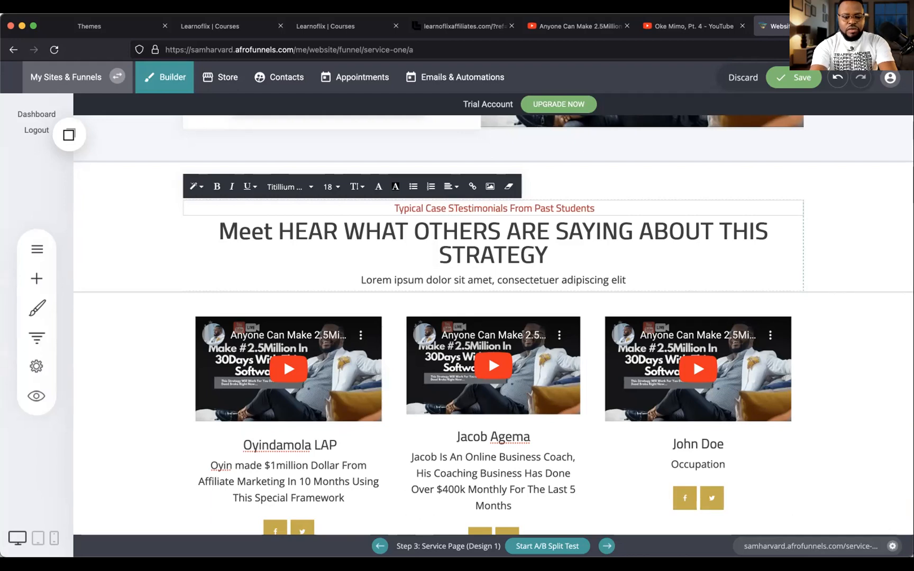
{"action": "type", "text": "dies"}
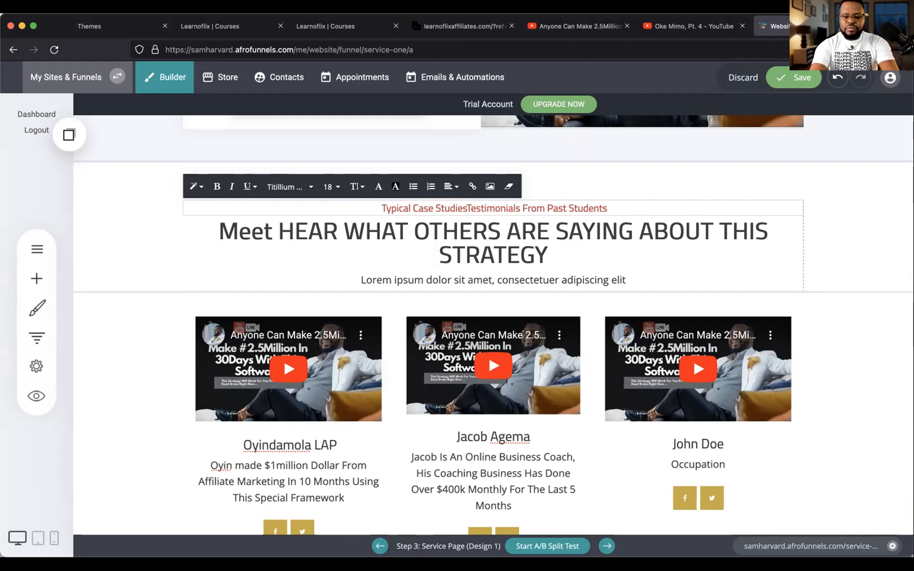
{"action": "type", "text": " -"}
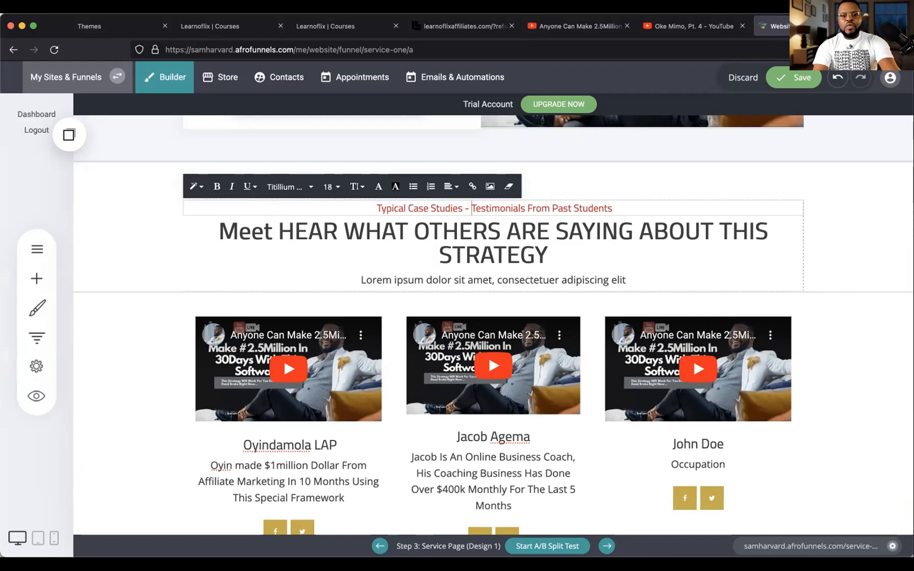
{"action": "left_click", "coordinate": [551, 251]}
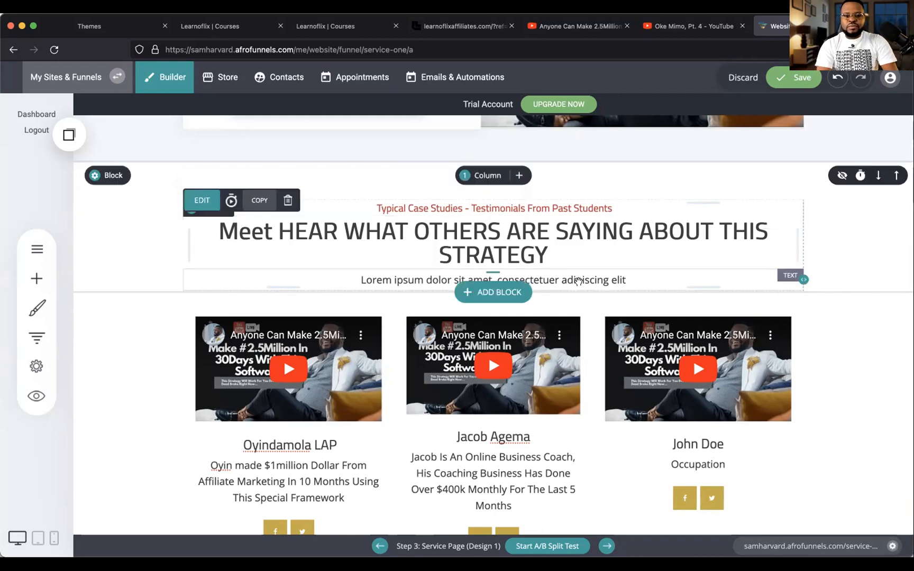
Step: Delete the 'Lorem ipsum' placeholder line under the testimonials heading
{"action": "left_click", "coordinate": [288, 253]}
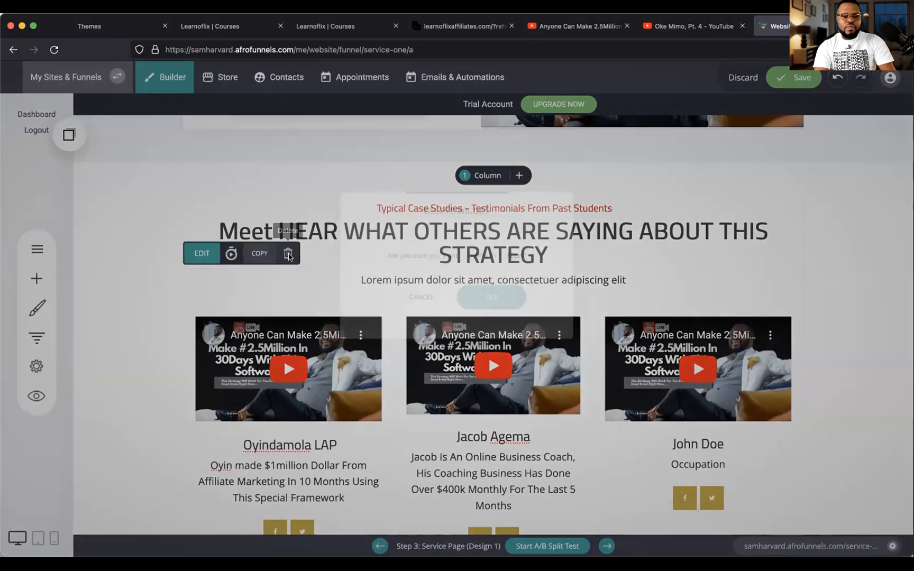
{"action": "left_click", "coordinate": [499, 306]}
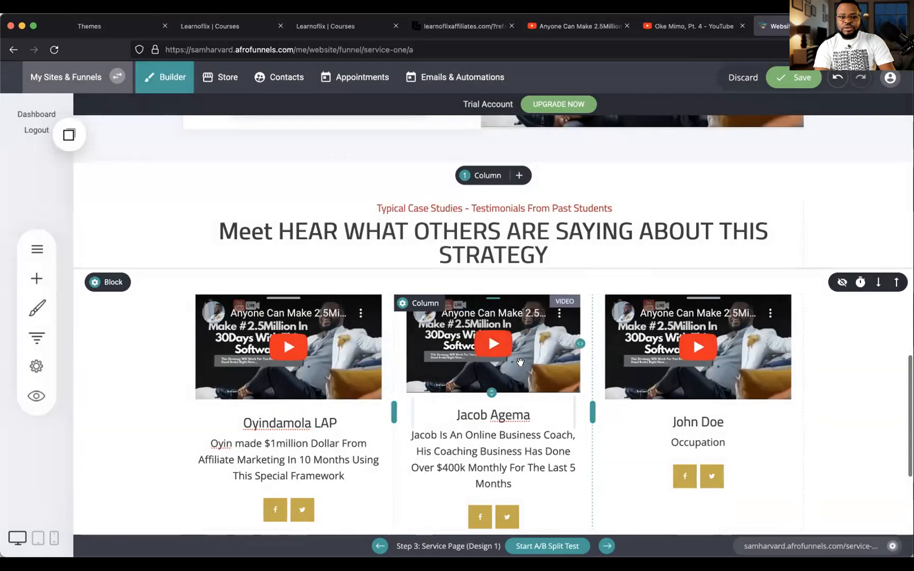
{"action": "scroll", "coordinate": [519, 362], "scroll_direction": "down", "scroll_amount": 2}
{"action": "scroll", "coordinate": [521, 361], "scroll_direction": "up", "scroll_amount": 2}
{"action": "scroll", "coordinate": [519, 361], "scroll_direction": "up", "scroll_amount": 1}
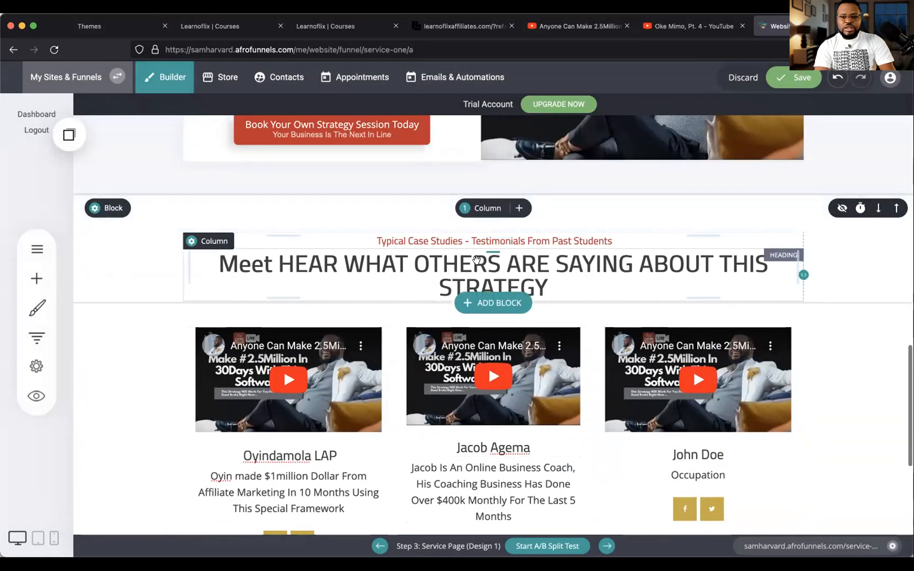
Step: Set the section's element display delay to 10 seconds
{"action": "left_click", "coordinate": [859, 207]}
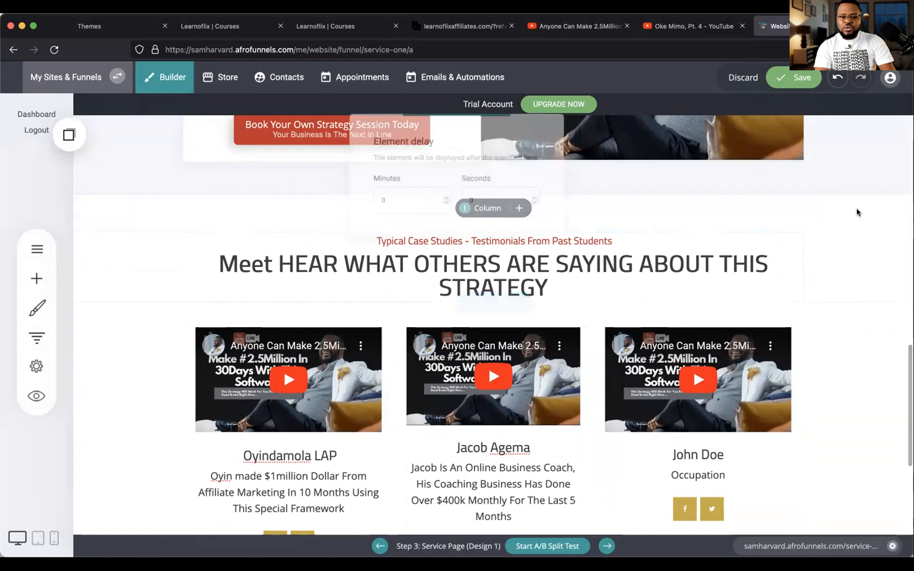
{"action": "left_click", "coordinate": [467, 199]}
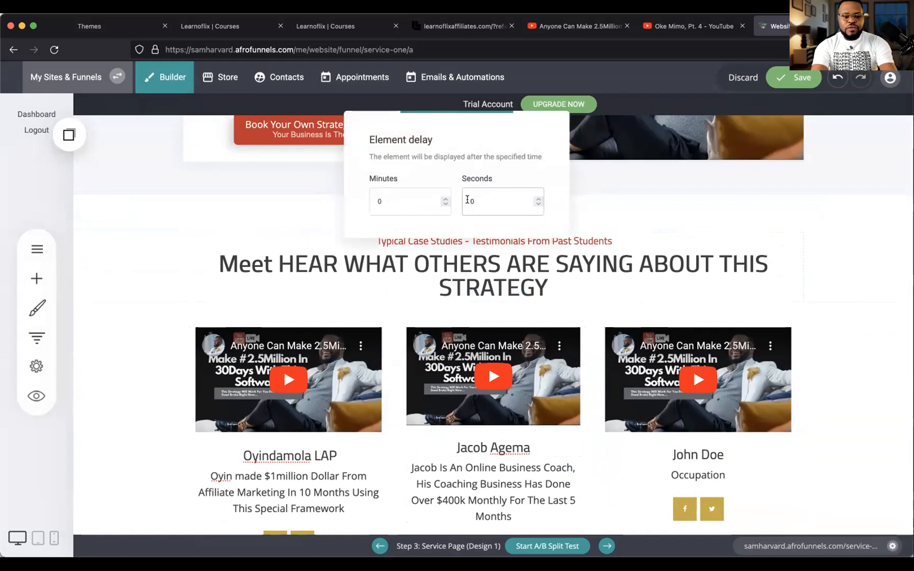
{"action": "type", "text": "1"}
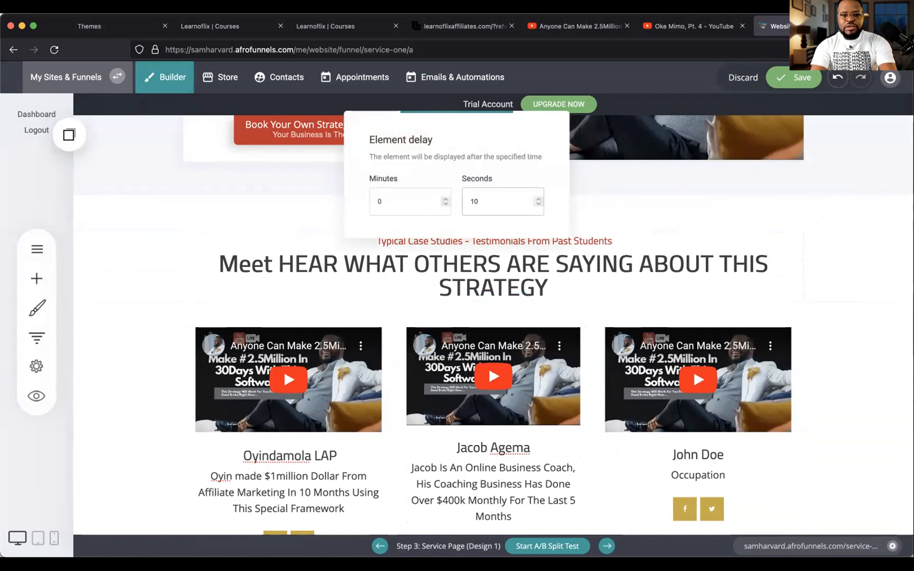
{"action": "scroll", "coordinate": [682, 264], "scroll_direction": "down", "scroll_amount": 5}
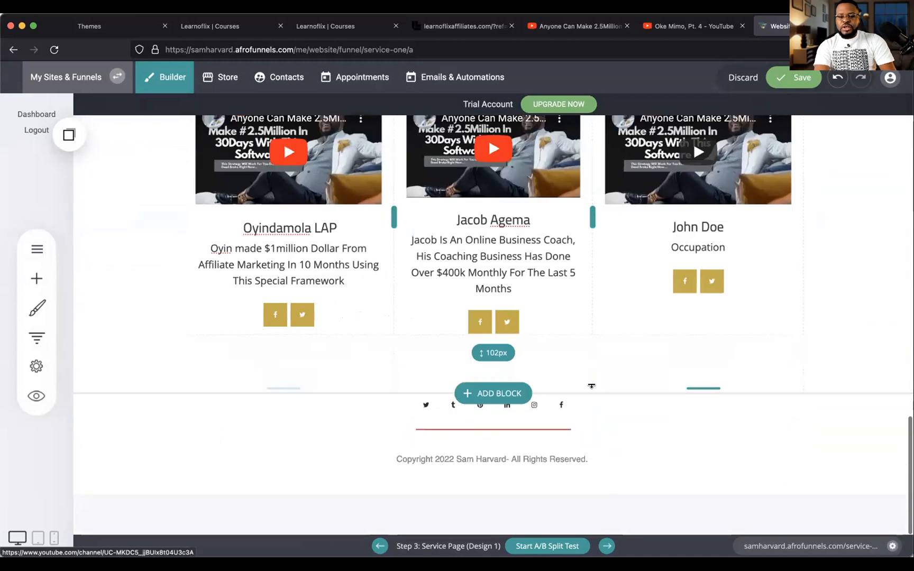
Step: Save the service page and scroll its desktop preview to check the testimonial cards
{"action": "left_click", "coordinate": [793, 85]}
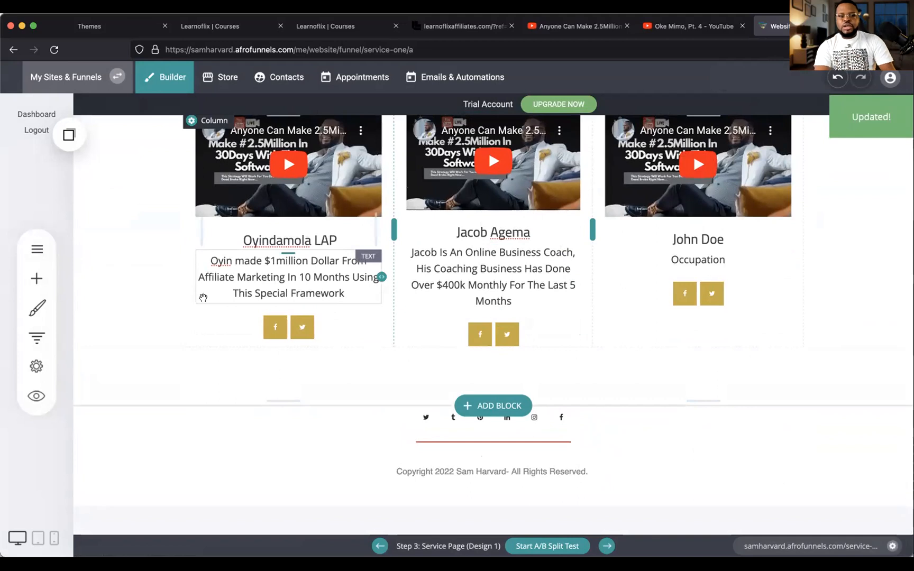
{"action": "left_click", "coordinate": [34, 400]}
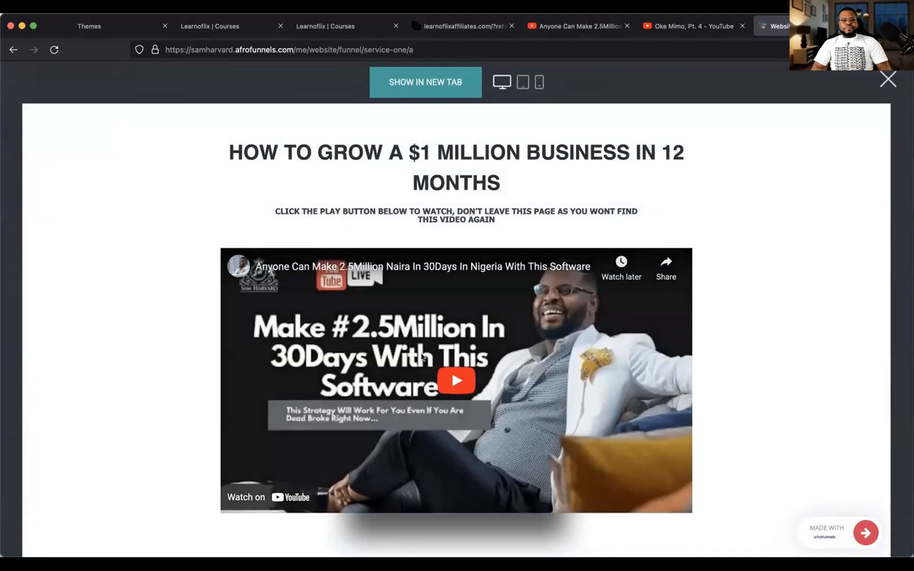
{"action": "scroll", "coordinate": [422, 358], "scroll_direction": "down", "scroll_amount": 7}
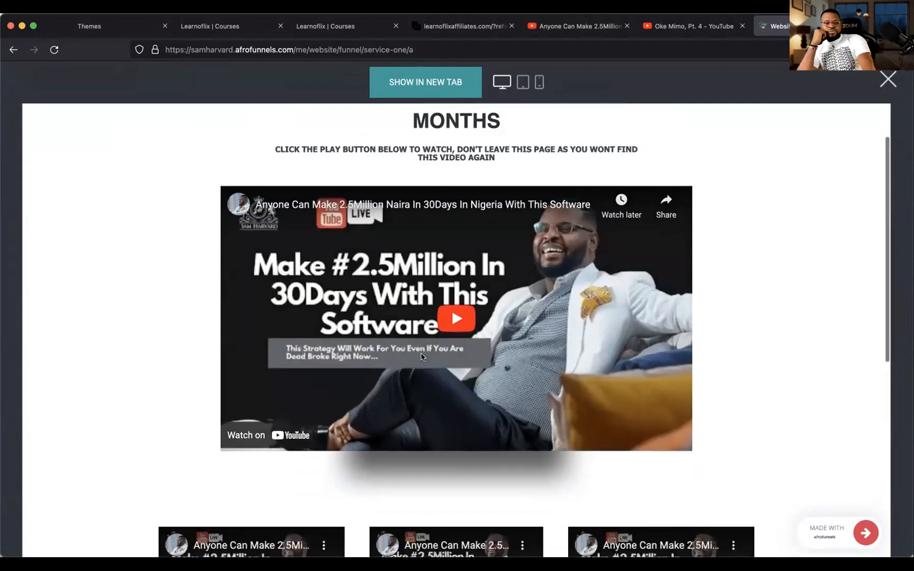
{"action": "scroll", "coordinate": [421, 353], "scroll_direction": "down", "scroll_amount": 1}
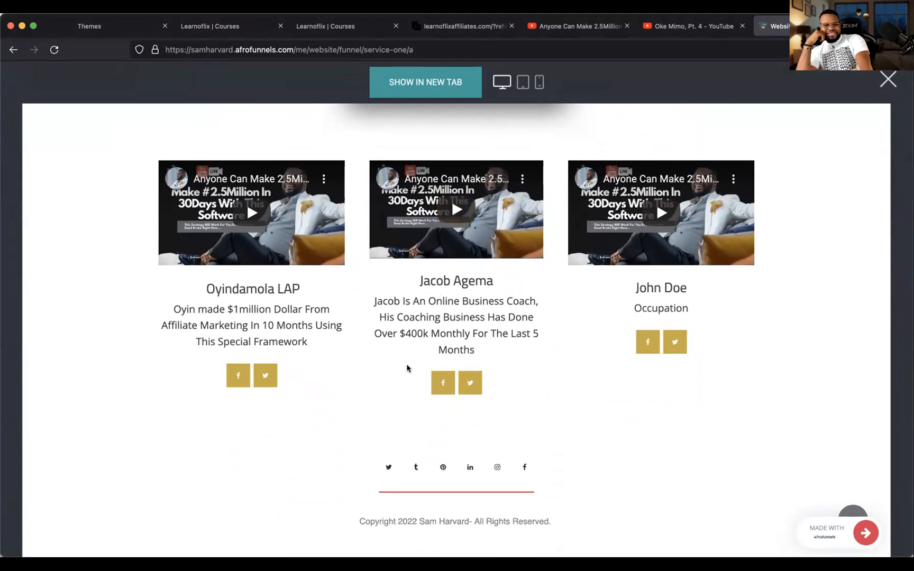
{"action": "scroll", "coordinate": [406, 368], "scroll_direction": "up", "scroll_amount": 11}
{"action": "scroll", "coordinate": [407, 368], "scroll_direction": "down", "scroll_amount": 8}
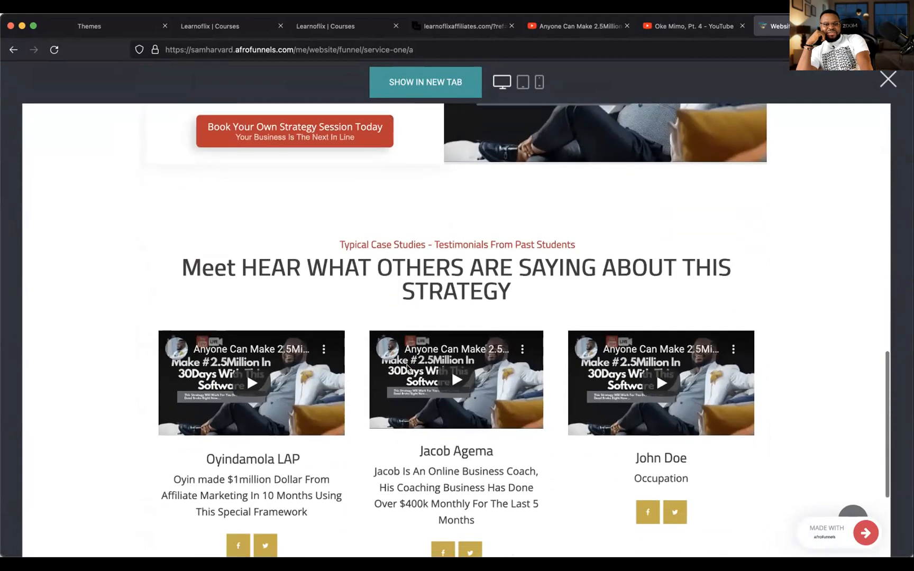
{"action": "scroll", "coordinate": [407, 368], "scroll_direction": "down", "scroll_amount": 3}
{"action": "scroll", "coordinate": [406, 368], "scroll_direction": "up", "scroll_amount": 13}
{"action": "scroll", "coordinate": [406, 369], "scroll_direction": "down", "scroll_amount": 10}
{"action": "scroll", "coordinate": [406, 368], "scroll_direction": "up", "scroll_amount": 17}
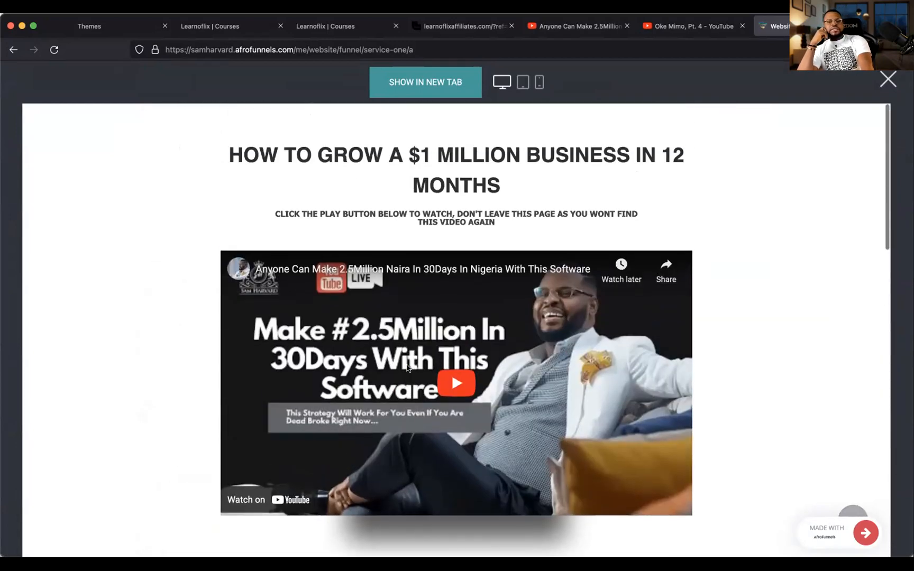
{"action": "scroll", "coordinate": [406, 368], "scroll_direction": "down", "scroll_amount": 15}
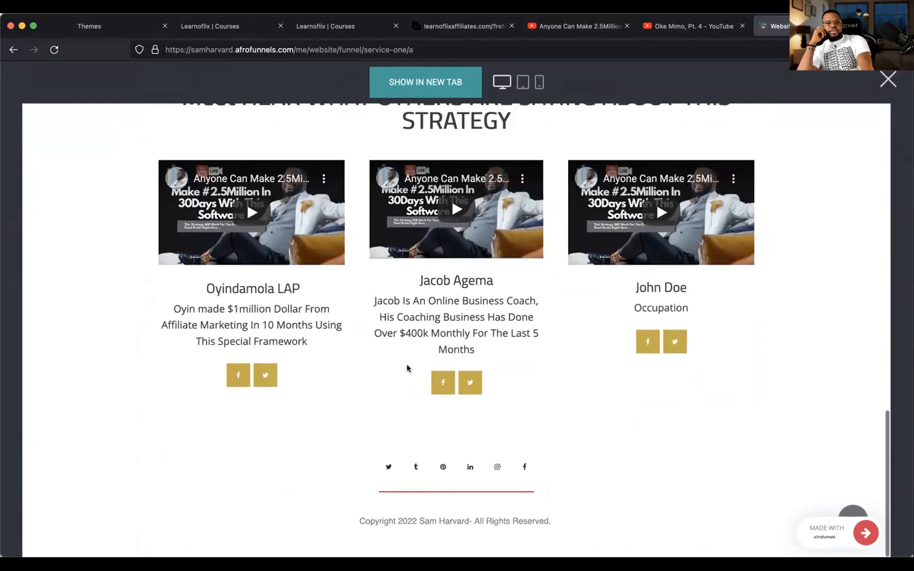
{"action": "scroll", "coordinate": [407, 368], "scroll_direction": "up", "scroll_amount": 12}
{"action": "scroll", "coordinate": [407, 368], "scroll_direction": "down", "scroll_amount": 5}
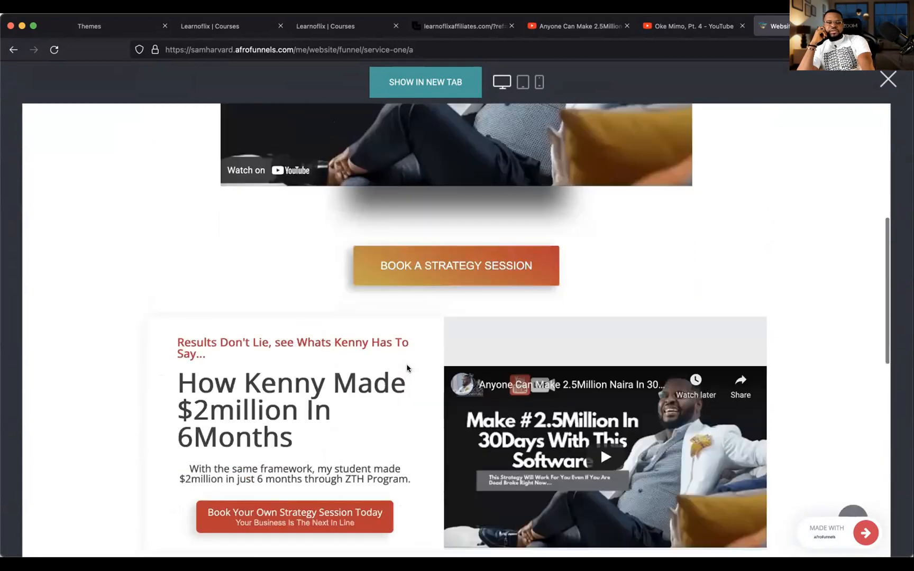
{"action": "scroll", "coordinate": [407, 368], "scroll_direction": "down", "scroll_amount": 8}
{"action": "scroll", "coordinate": [407, 366], "scroll_direction": "down", "scroll_amount": 3}
{"action": "scroll", "coordinate": [407, 366], "scroll_direction": "up", "scroll_amount": 12}
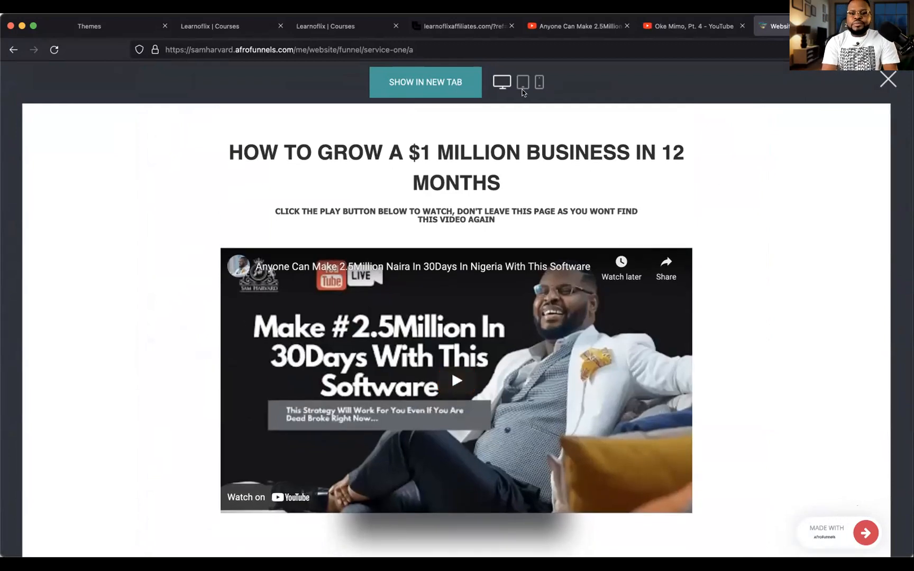
Step: Check the stacked testimonial cards in phone view, then close the preview
{"action": "left_click", "coordinate": [539, 81]}
{"action": "scroll", "coordinate": [490, 343], "scroll_direction": "down", "scroll_amount": 5}
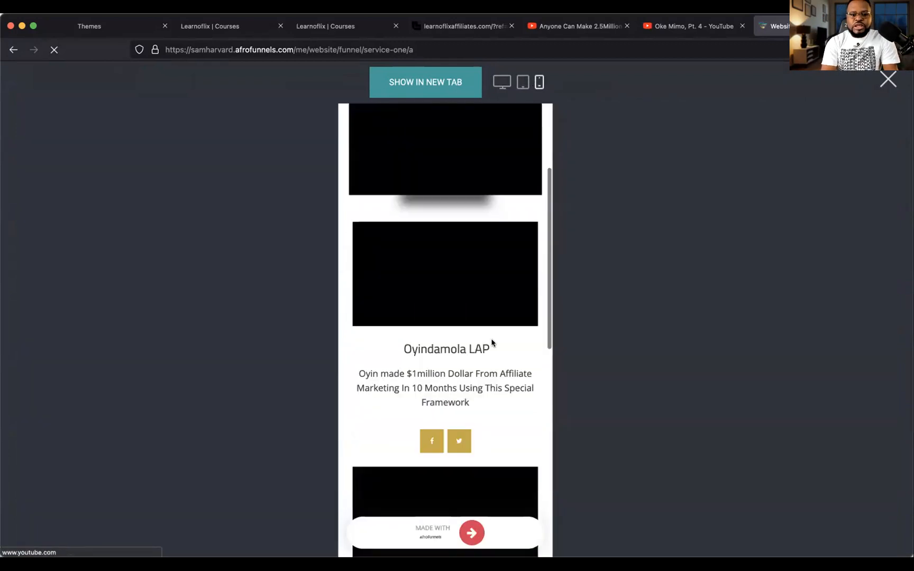
{"action": "scroll", "coordinate": [492, 342], "scroll_direction": "up", "scroll_amount": 5}
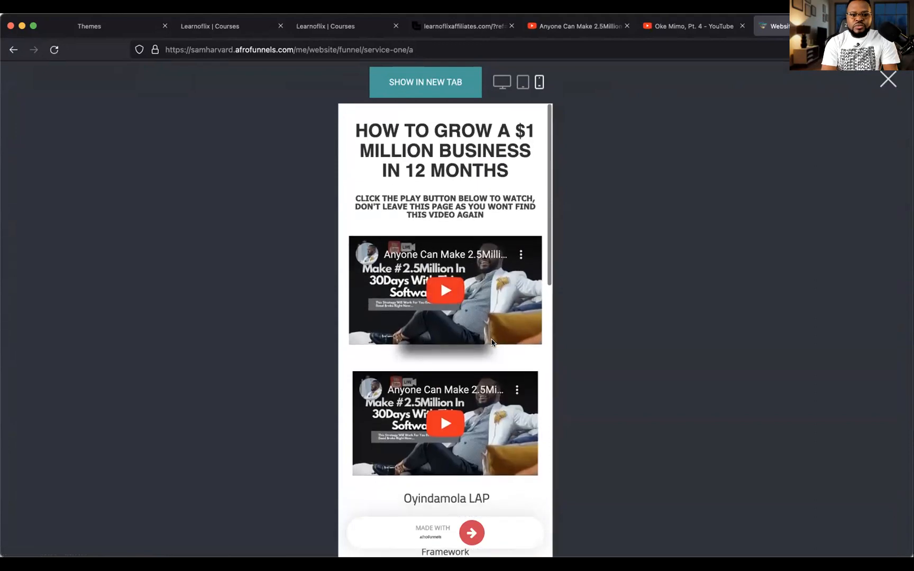
{"action": "scroll", "coordinate": [492, 343], "scroll_direction": "down", "scroll_amount": 5}
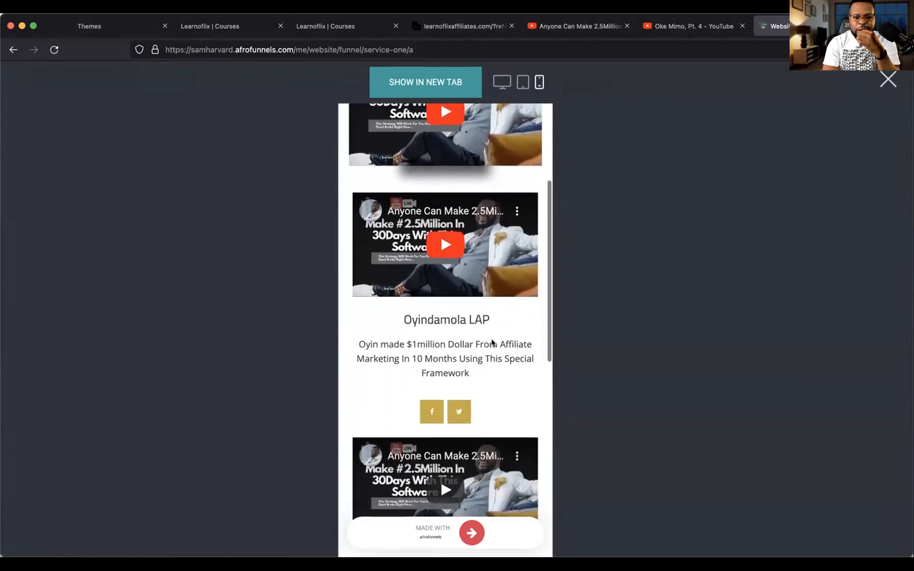
{"action": "scroll", "coordinate": [491, 343], "scroll_direction": "down", "scroll_amount": 6}
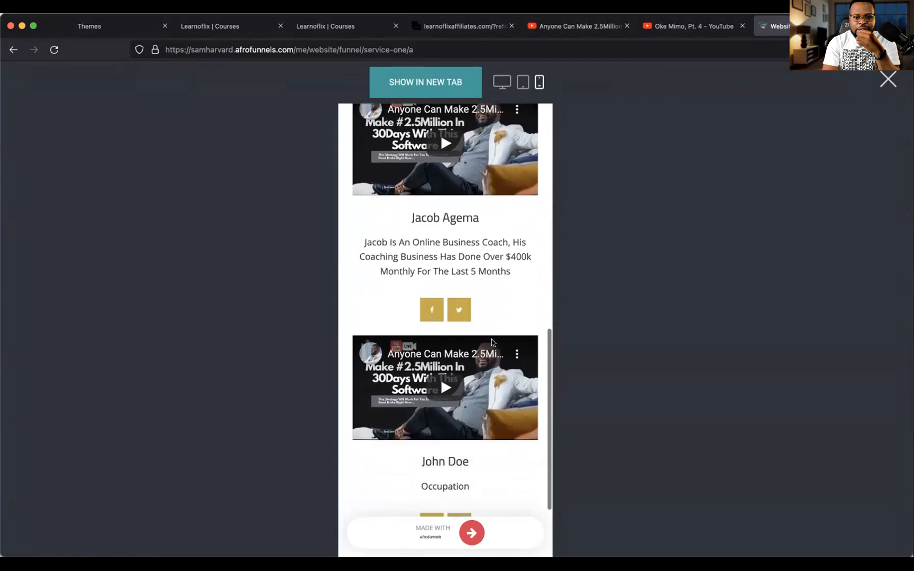
{"action": "scroll", "coordinate": [491, 342], "scroll_direction": "up", "scroll_amount": 5}
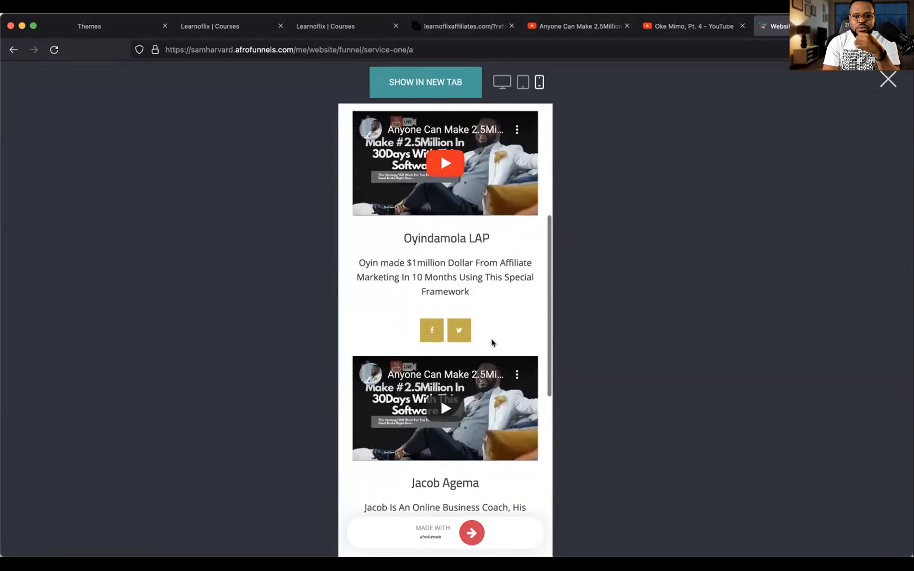
{"action": "scroll", "coordinate": [492, 342], "scroll_direction": "up", "scroll_amount": 5}
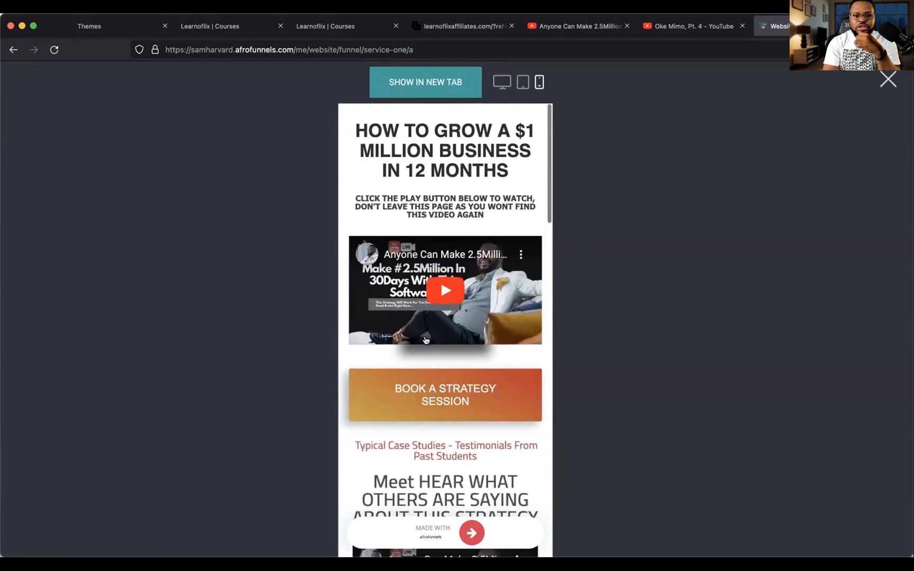
{"action": "scroll", "coordinate": [455, 366], "scroll_direction": "down", "scroll_amount": 8}
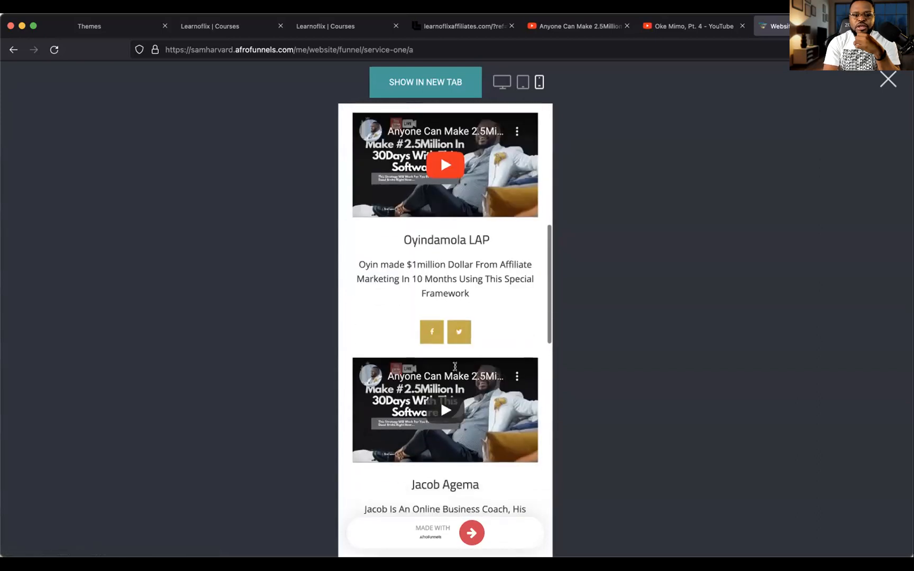
{"action": "scroll", "coordinate": [455, 366], "scroll_direction": "down", "scroll_amount": 10}
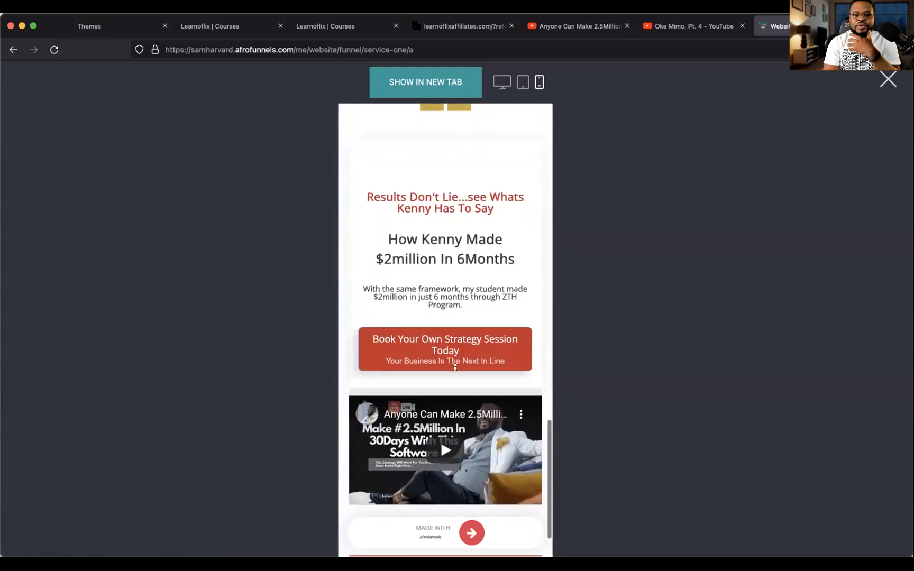
{"action": "scroll", "coordinate": [455, 366], "scroll_direction": "up", "scroll_amount": 8}
{"action": "scroll", "coordinate": [455, 366], "scroll_direction": "up", "scroll_amount": 8}
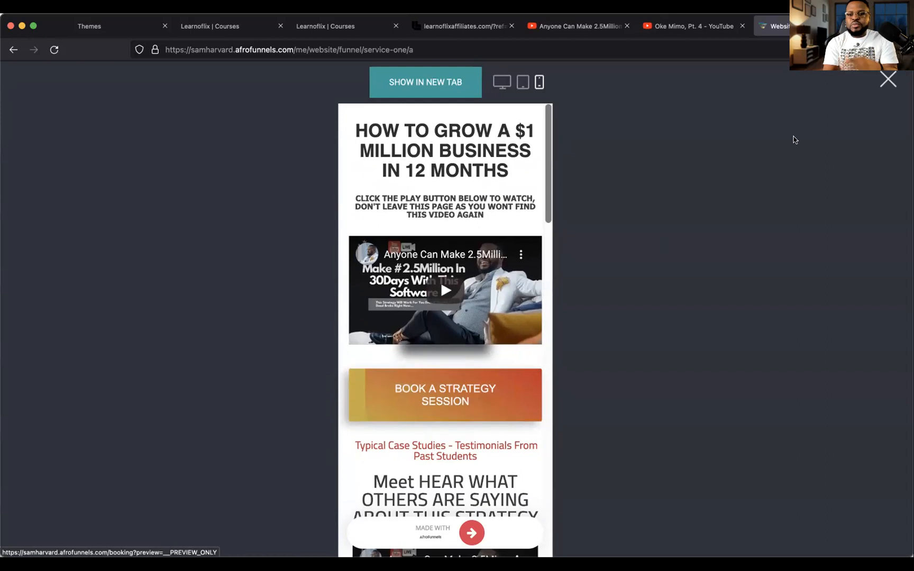
{"action": "left_click", "coordinate": [886, 82]}
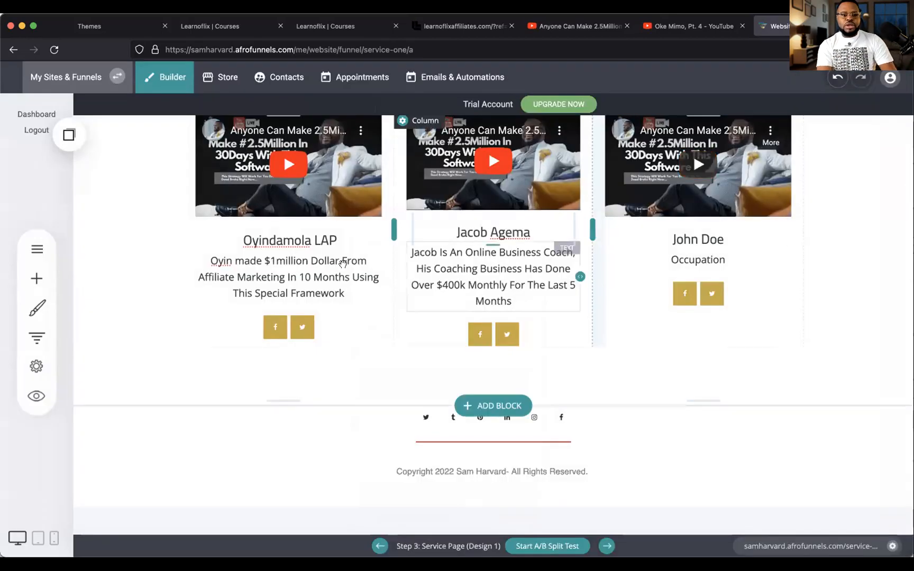
{"action": "scroll", "coordinate": [635, 264], "scroll_direction": "up", "scroll_amount": 10}
{"action": "scroll", "coordinate": [666, 169], "scroll_direction": "up", "scroll_amount": 3}
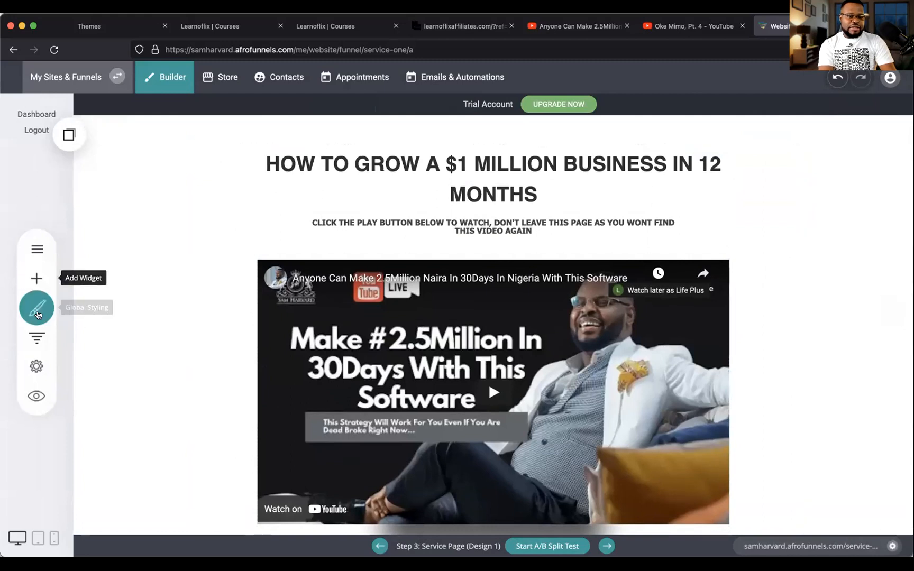
Step: Preview the Landing funnel step and open its 'Register For The Masterclass' form
{"action": "left_click", "coordinate": [36, 336]}
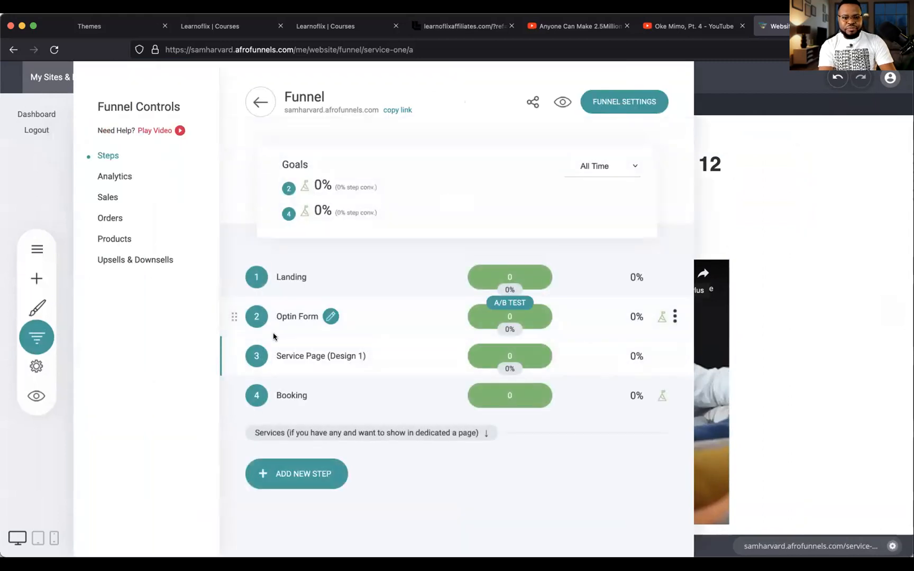
{"action": "left_click", "coordinate": [291, 280]}
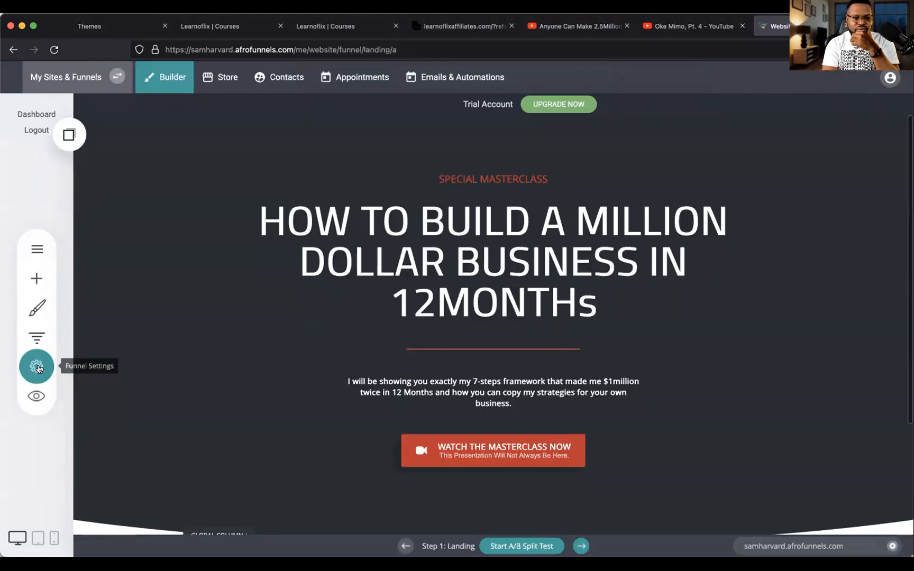
{"action": "left_click", "coordinate": [38, 395]}
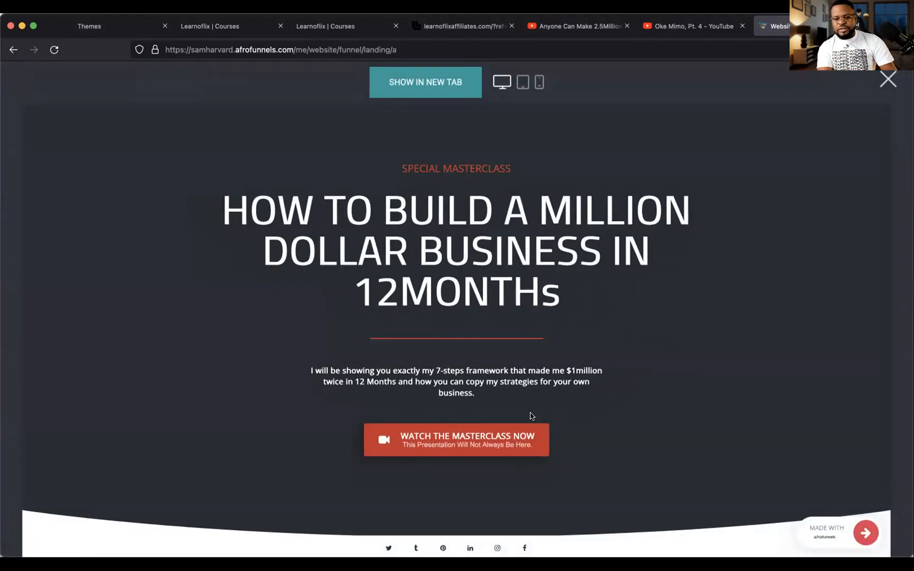
{"action": "left_click", "coordinate": [451, 449]}
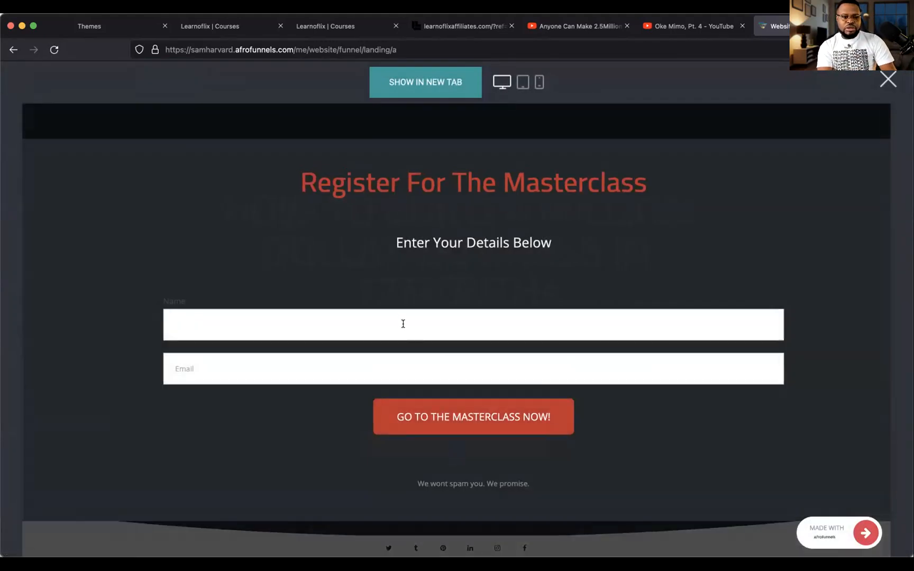
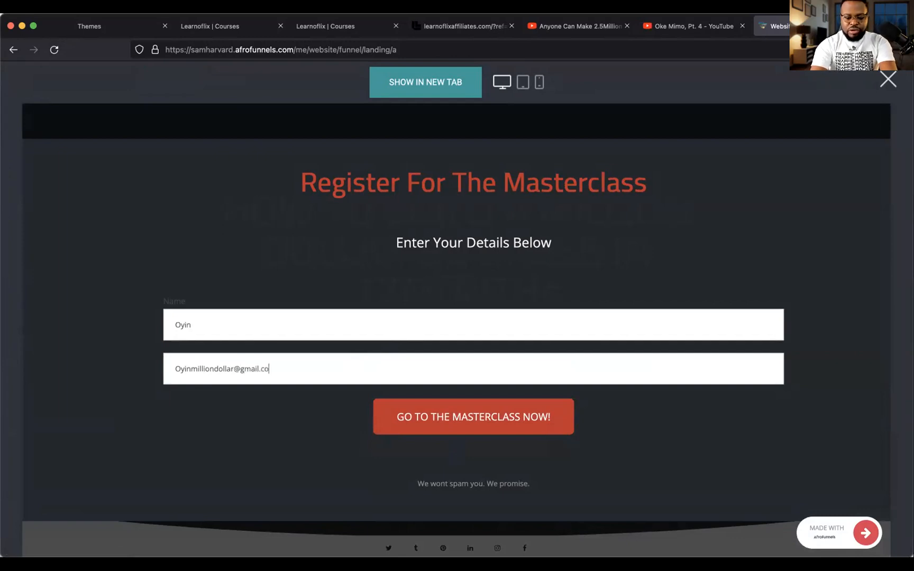
Step: Submit the masterclass registration form in the preview and scroll the next page
{"action": "left_click", "coordinate": [456, 411]}
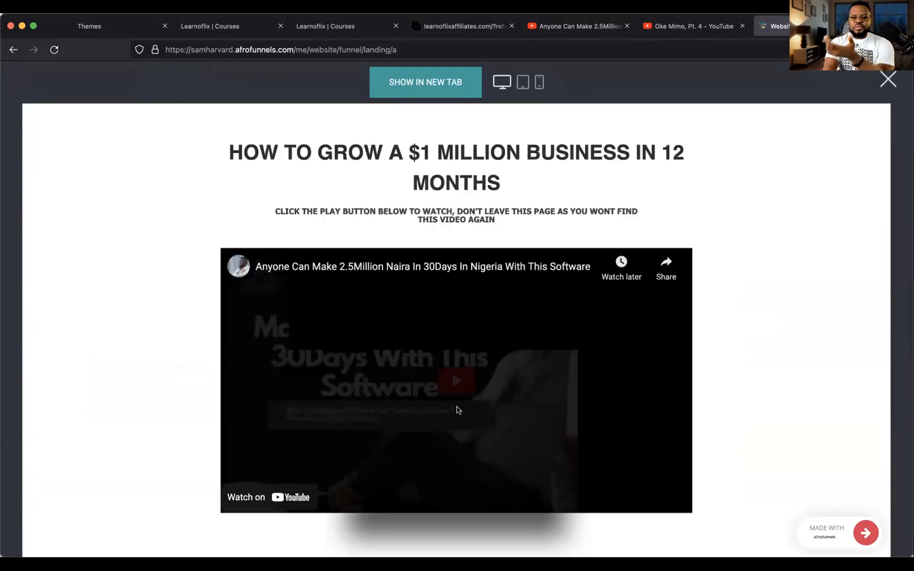
{"action": "scroll", "coordinate": [457, 407], "scroll_direction": "down", "scroll_amount": 8}
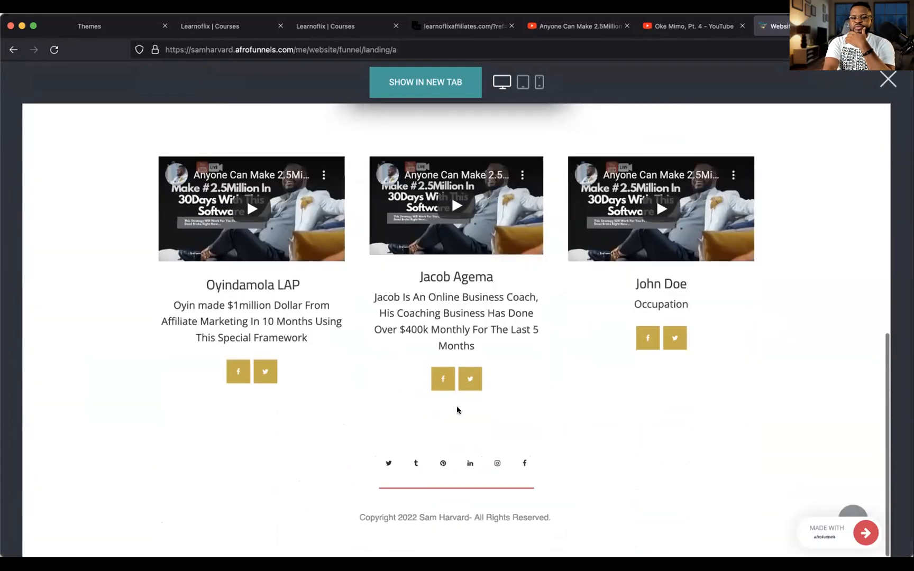
{"action": "scroll", "coordinate": [457, 407], "scroll_direction": "up", "scroll_amount": 4}
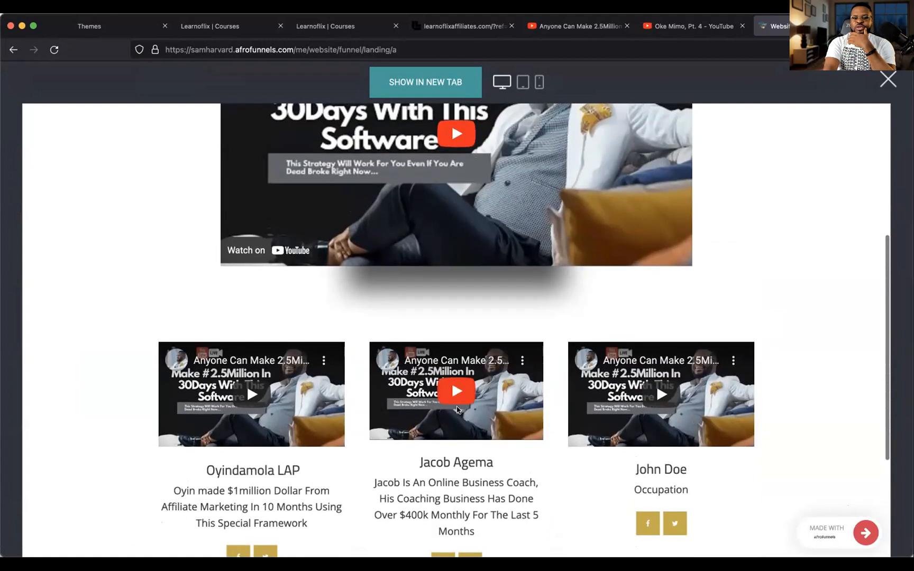
{"action": "scroll", "coordinate": [458, 410], "scroll_direction": "up", "scroll_amount": 1}
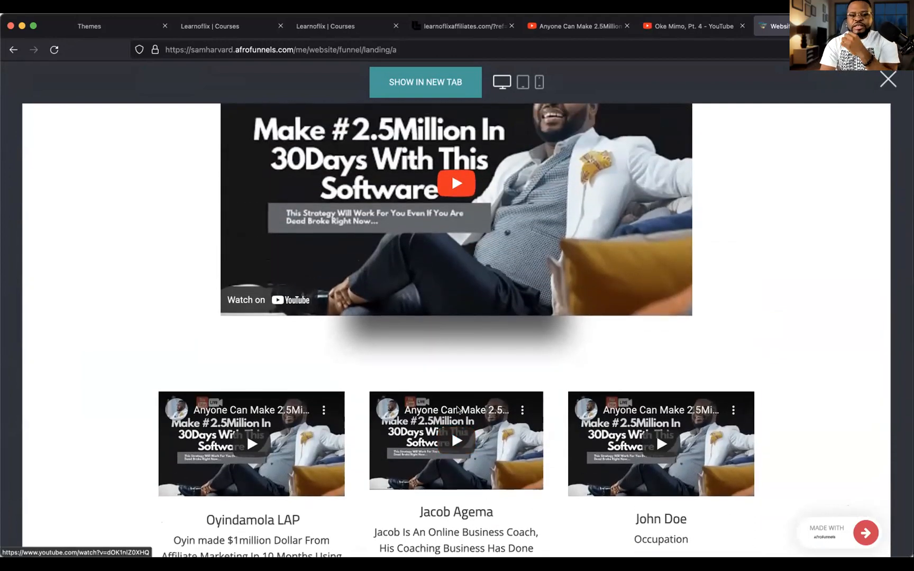
{"action": "scroll", "coordinate": [457, 410], "scroll_direction": "up", "scroll_amount": 1}
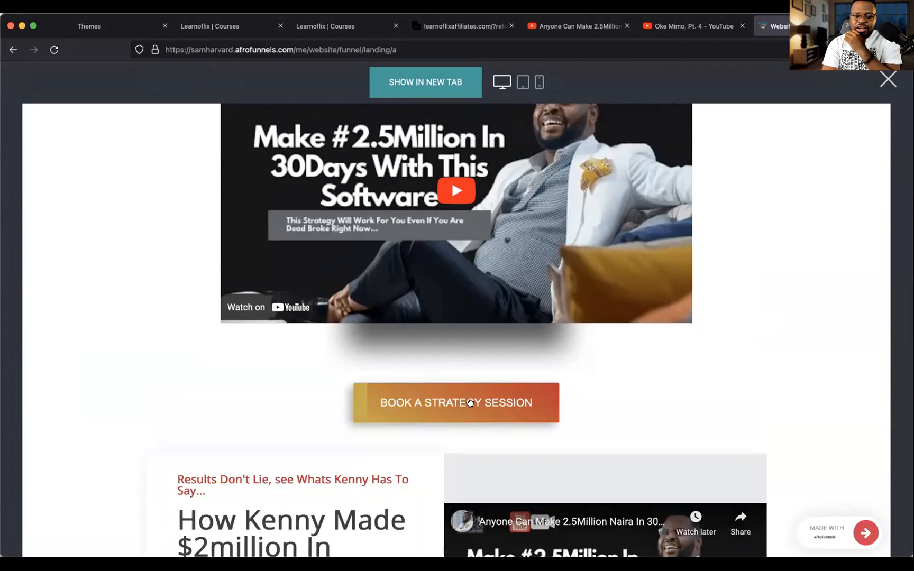
Step: Go on to the strategy session booking page, scroll it, and close the preview
{"action": "left_click", "coordinate": [462, 409]}
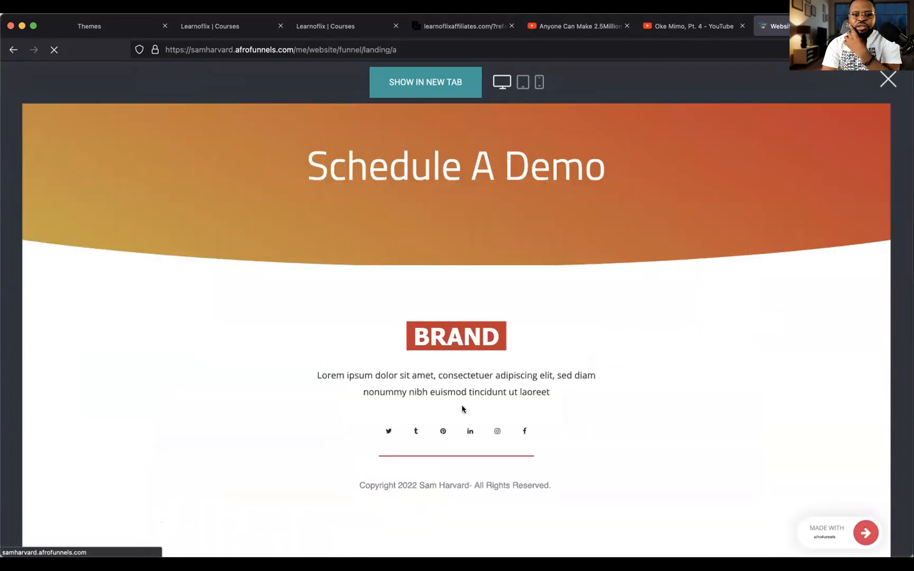
{"action": "scroll", "coordinate": [462, 409], "scroll_direction": "down", "scroll_amount": 4}
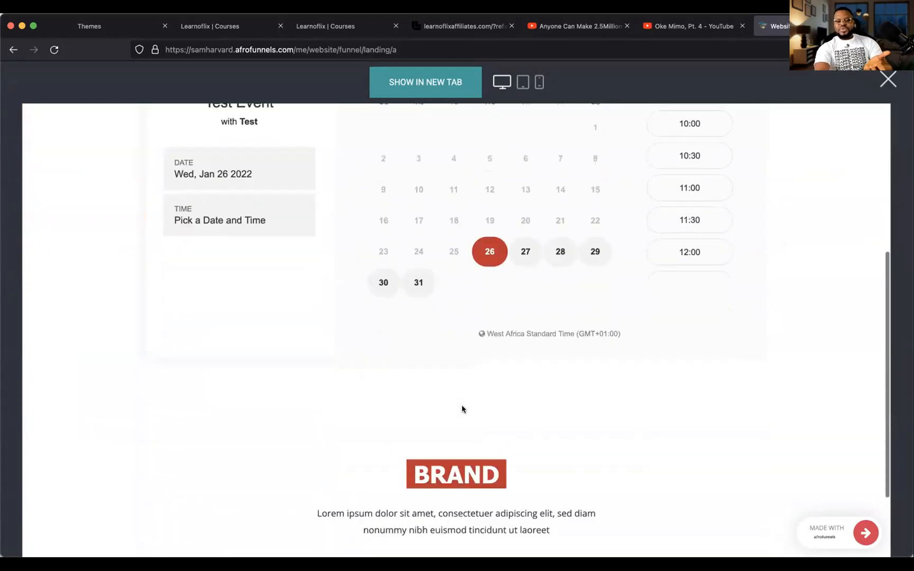
{"action": "scroll", "coordinate": [462, 409], "scroll_direction": "up", "scroll_amount": 5}
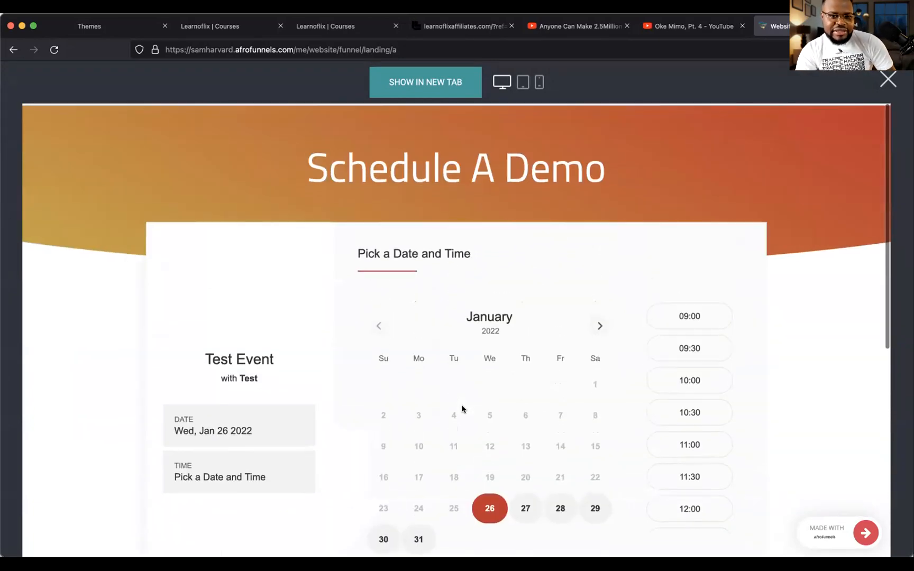
{"action": "left_click", "coordinate": [887, 81]}
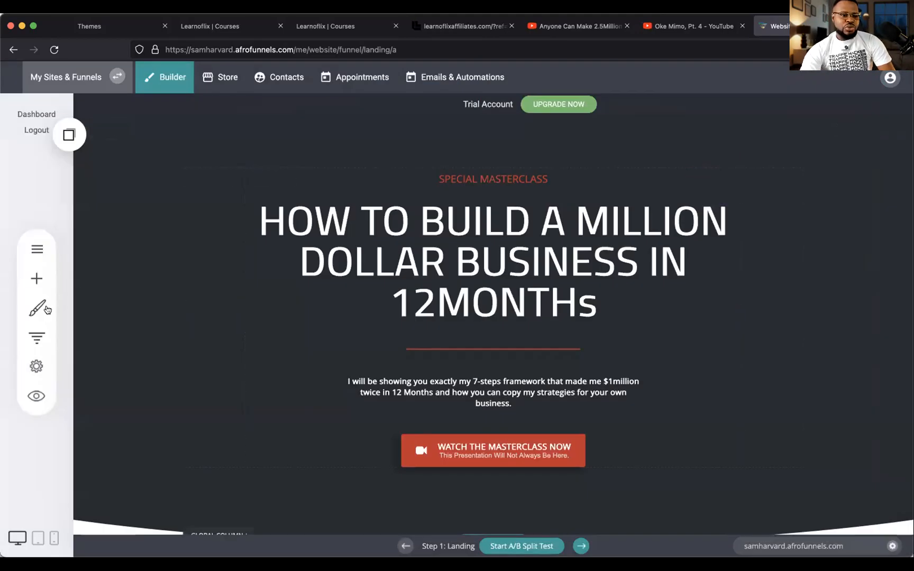
Step: Open the Booking funnel step in the builder
{"action": "left_click", "coordinate": [36, 337]}
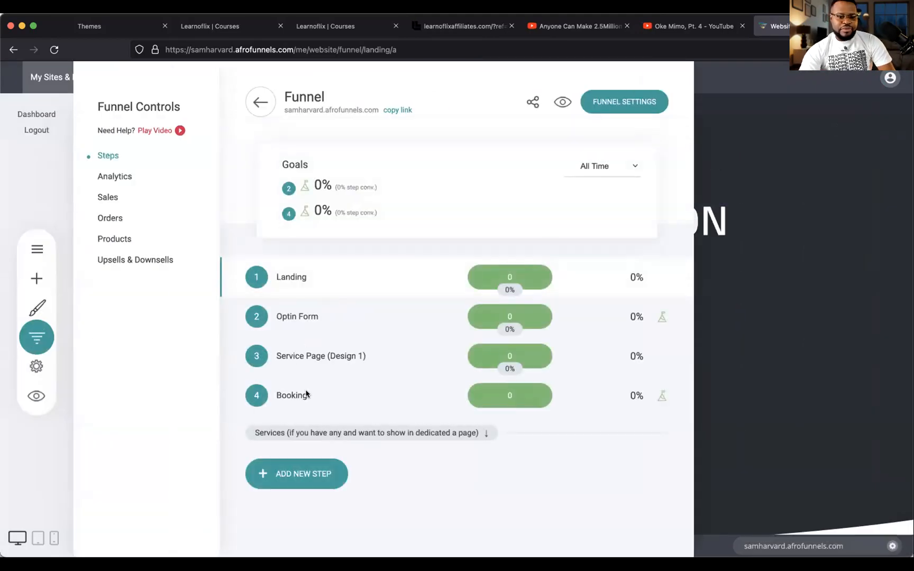
{"action": "mouse_move", "coordinate": [316, 395]}
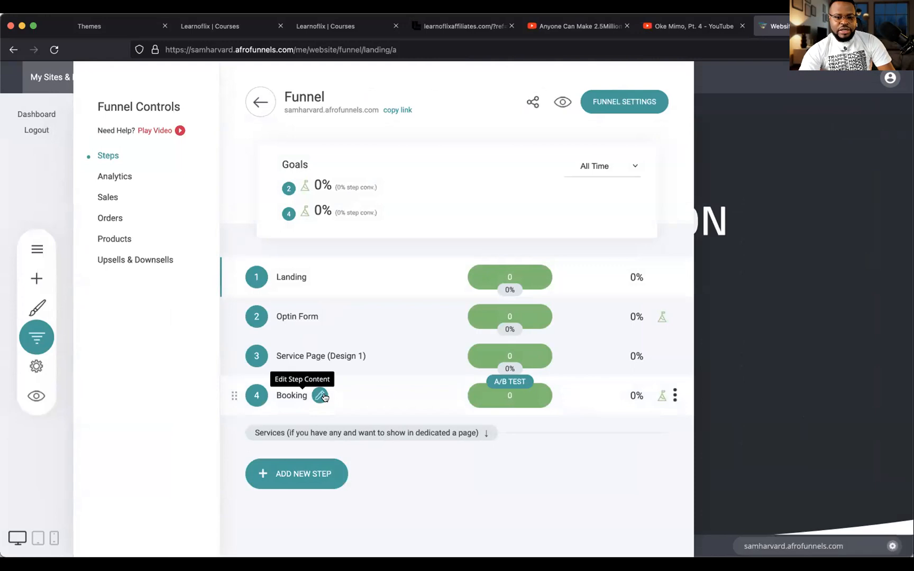
{"action": "left_click", "coordinate": [319, 396]}
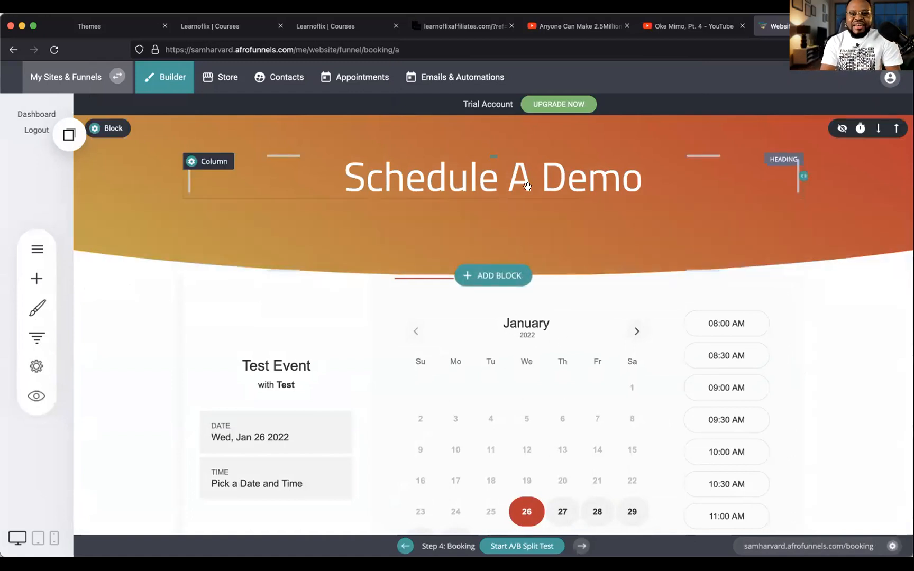
Step: Change the booking heading from 'Schedule A Demo' to 'Schedule A Strategy Session'
{"action": "left_click", "coordinate": [648, 177]}
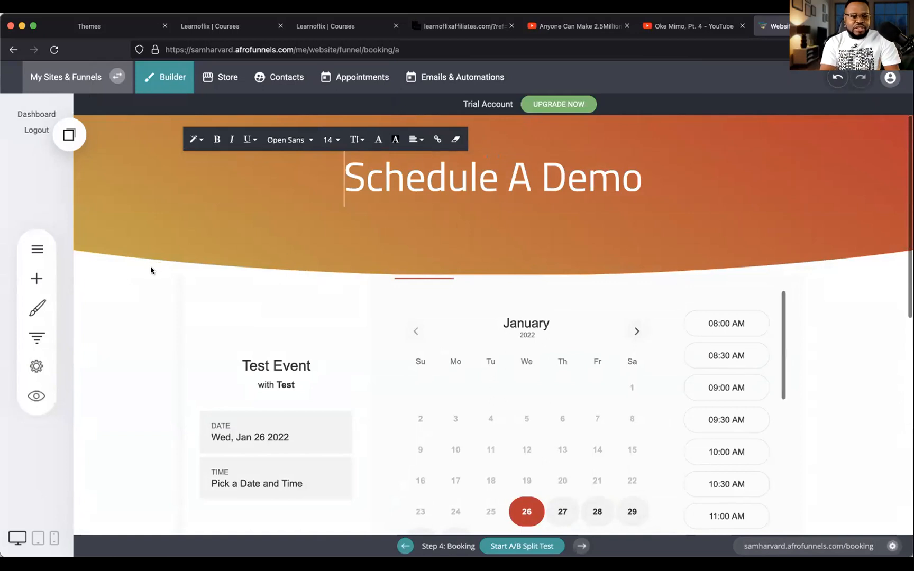
{"action": "left_click", "coordinate": [116, 309]}
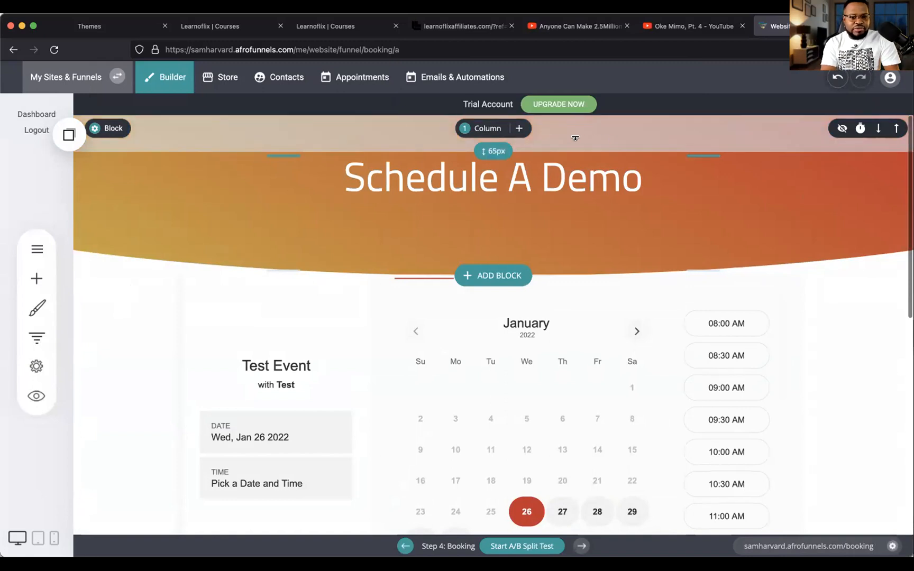
{"action": "left_click", "coordinate": [640, 185]}
{"action": "left_click", "coordinate": [640, 185]}
{"action": "left_click", "coordinate": [641, 185]}
{"action": "key", "text": "BackSpace"}
{"action": "key", "text": "BackSpace"}
{"action": "key", "text": "BackSpace"}
{"action": "key", "text": "BackSpace"}
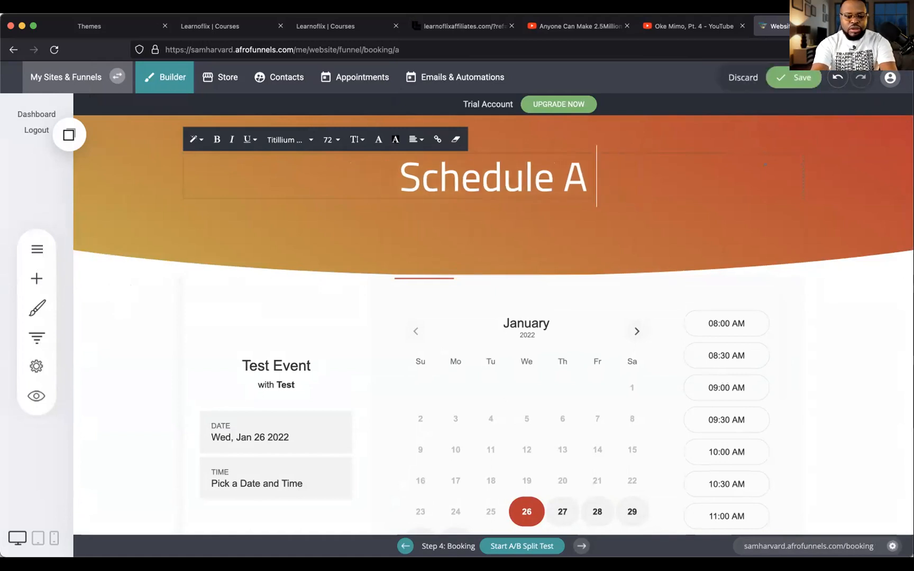
{"action": "type", "text": "Strat"}
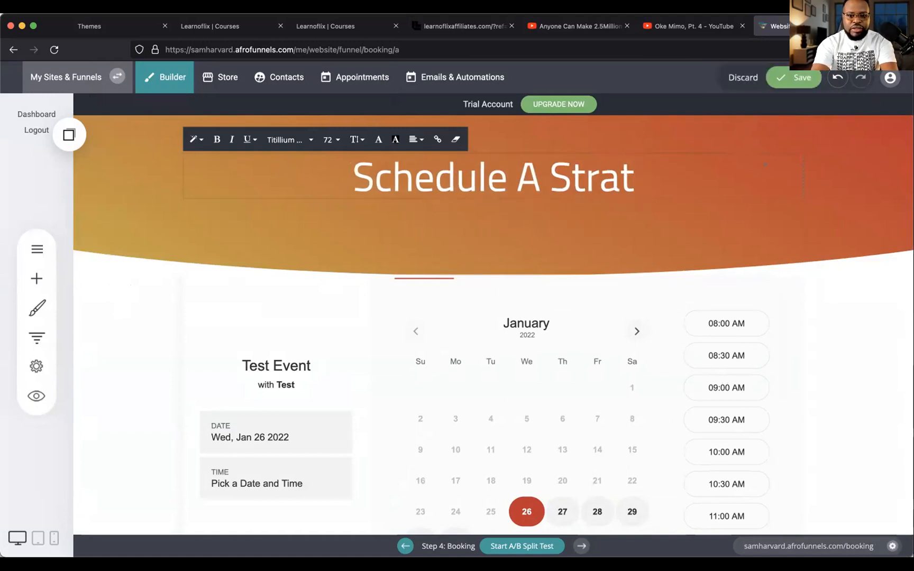
{"action": "type", "text": "egy Session"}
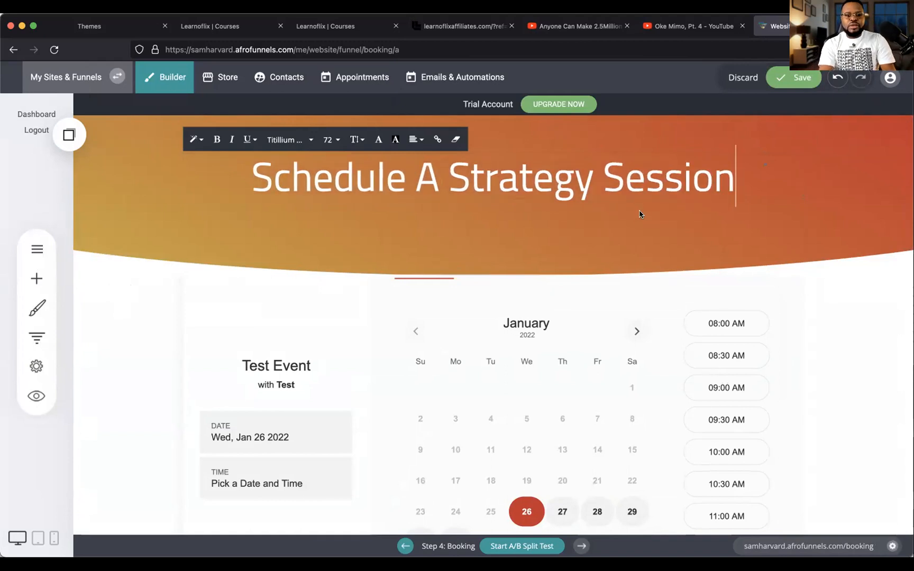
{"action": "scroll", "coordinate": [465, 370], "scroll_direction": "down", "scroll_amount": 5}
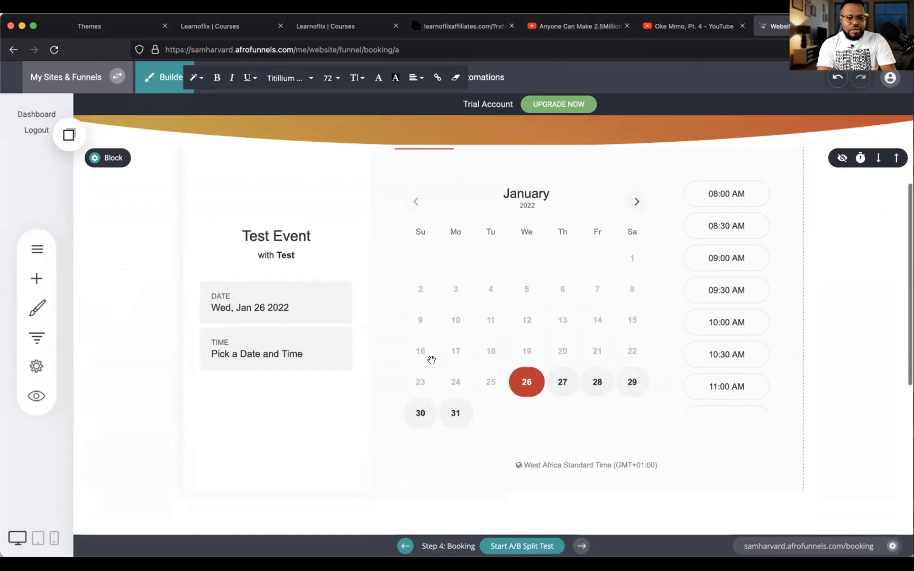
{"action": "left_click", "coordinate": [280, 236]}
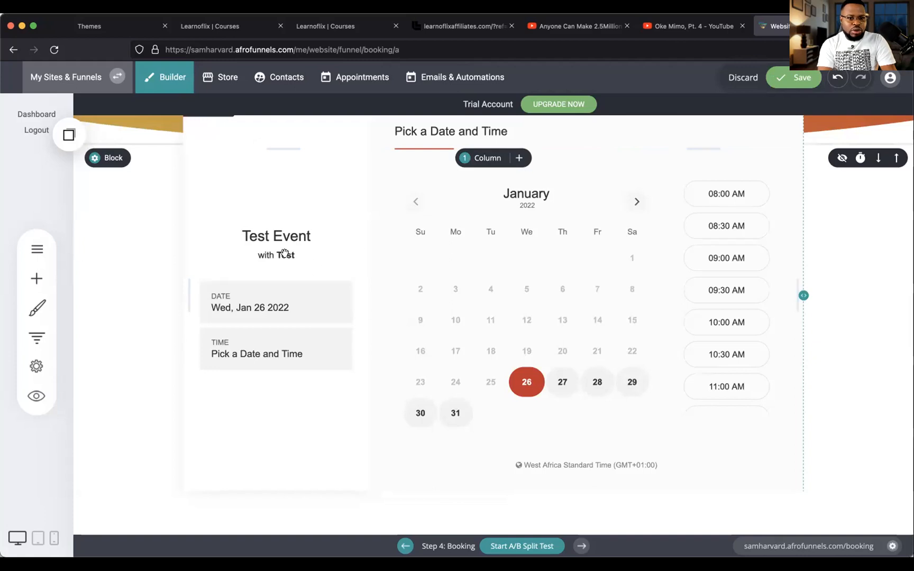
{"action": "scroll", "coordinate": [393, 271], "scroll_direction": "up", "scroll_amount": 2}
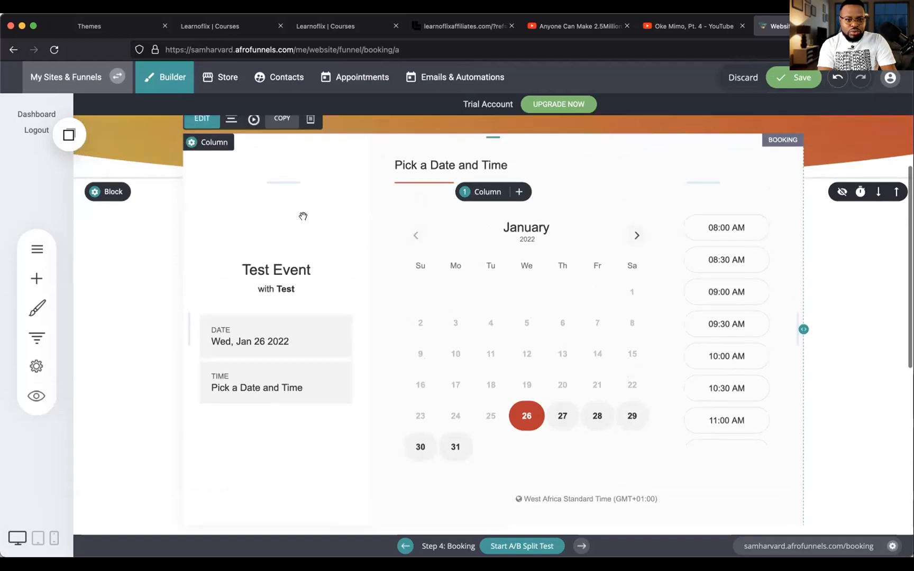
Step: Set the booking element's event to Test Event and keep the changes
{"action": "left_click", "coordinate": [201, 121]}
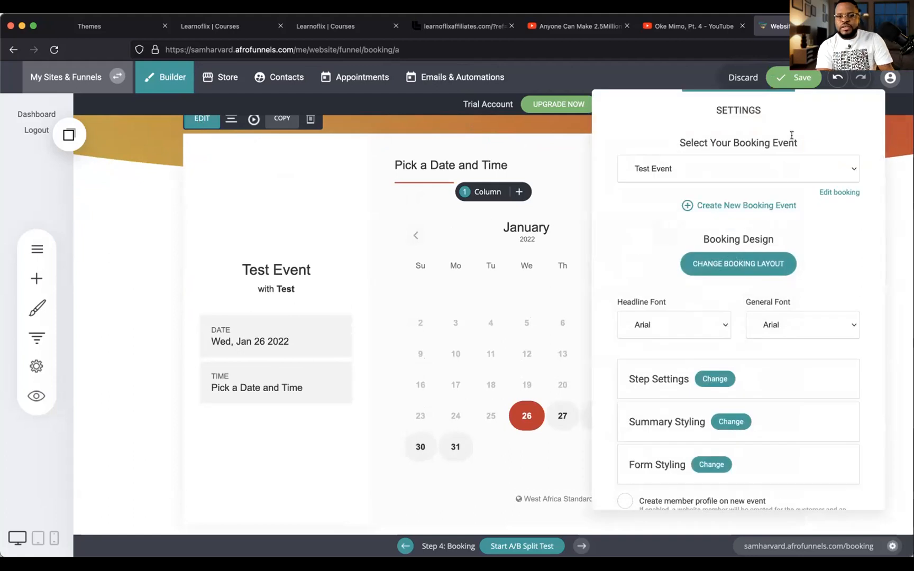
{"action": "left_click_drag", "start_coordinate": [840, 104], "coordinate": [539, 113]}
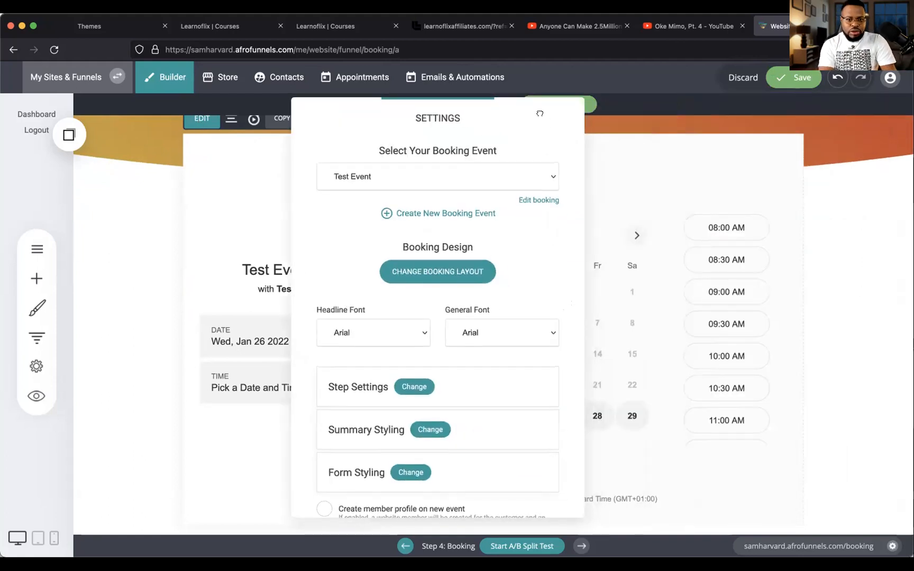
{"action": "left_click", "coordinate": [550, 180]}
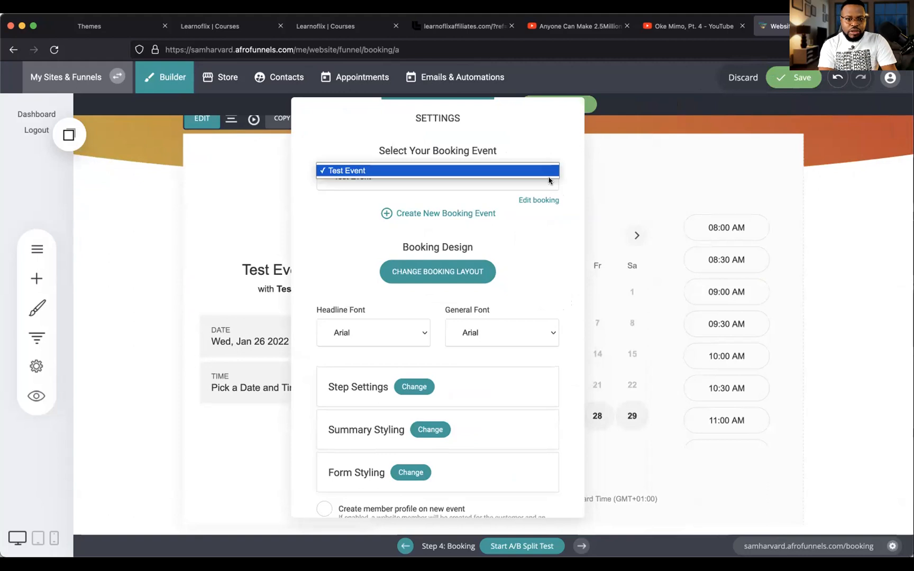
{"action": "left_click", "coordinate": [502, 172]}
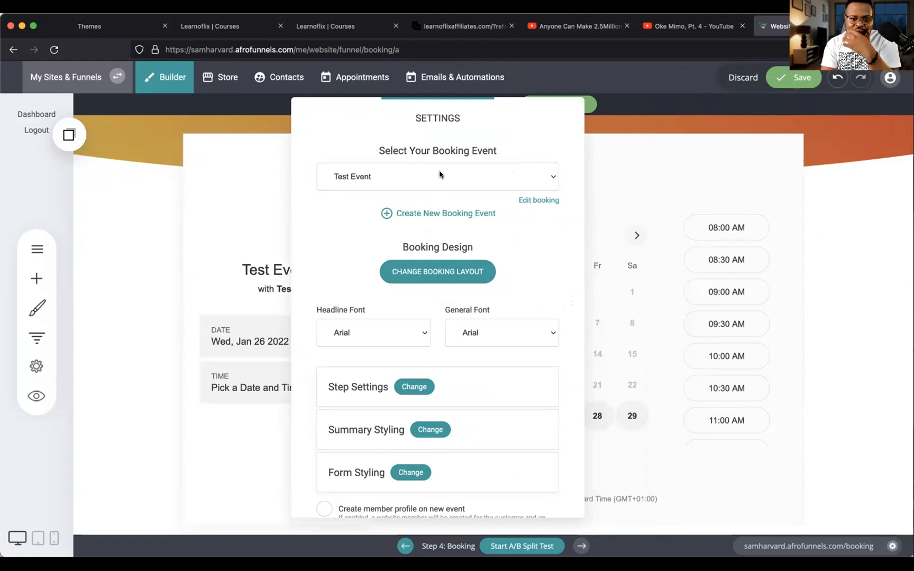
{"action": "left_click", "coordinate": [424, 213]}
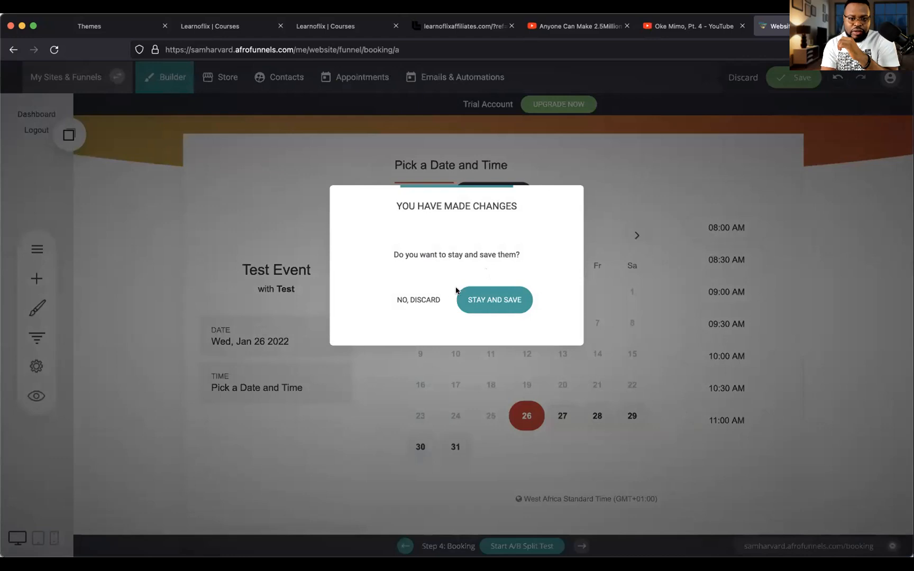
{"action": "left_click", "coordinate": [481, 302]}
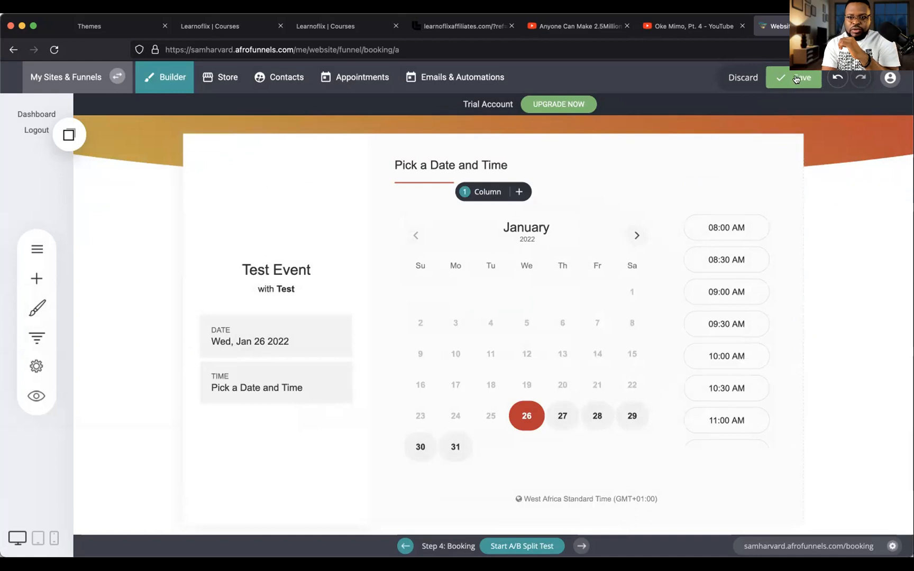
Step: Save the booking page and start a new booking event from the element's settings
{"action": "left_click", "coordinate": [796, 79]}
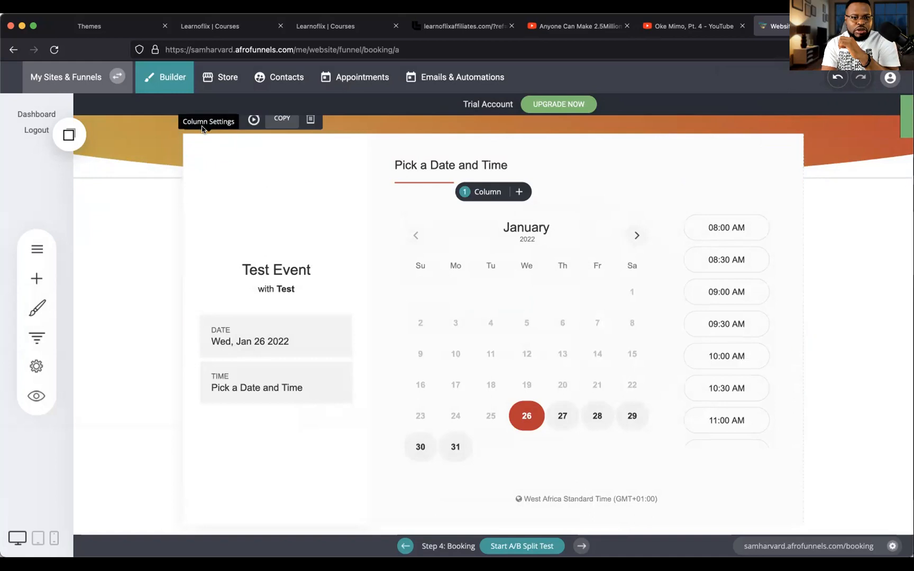
{"action": "left_click", "coordinate": [202, 122]}
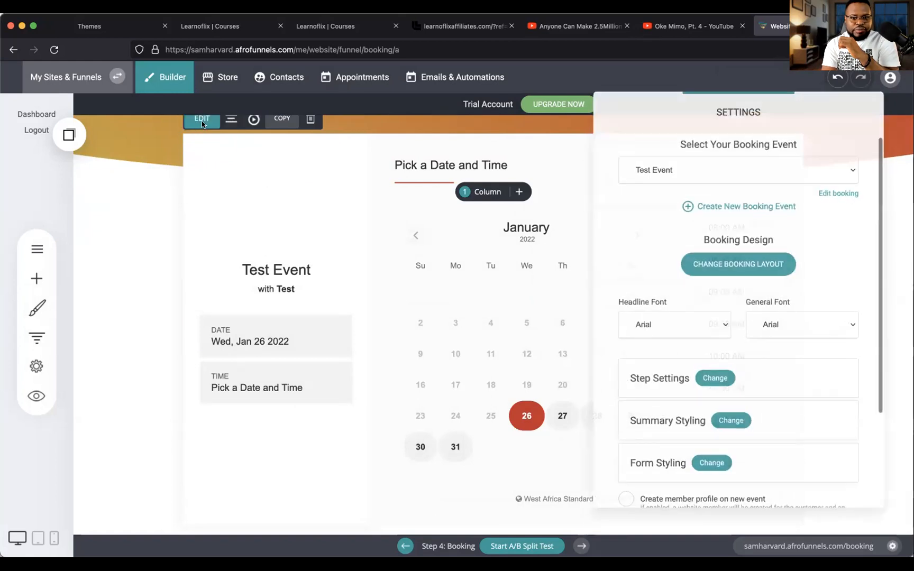
{"action": "left_click", "coordinate": [742, 205]}
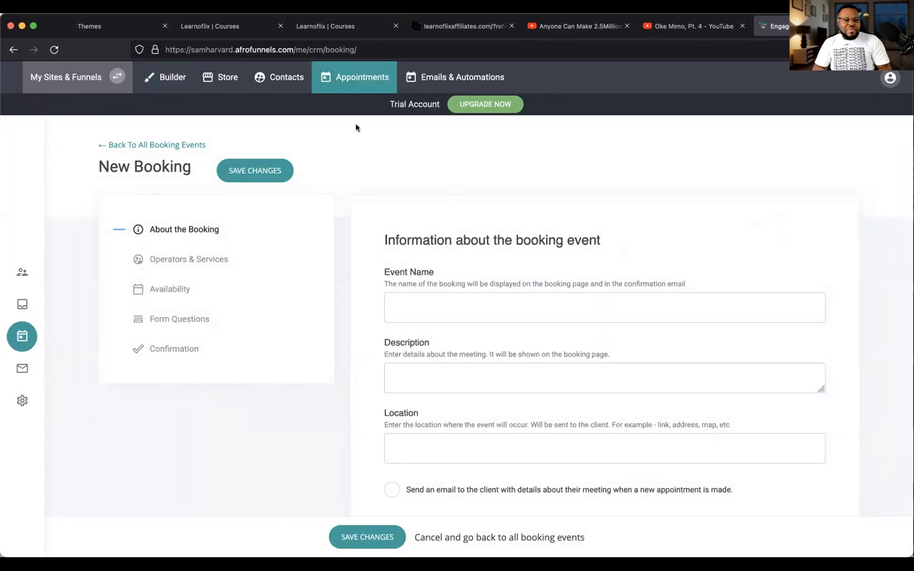
Step: Enter the event name and a 30-minute business review description, correcting 'Listen' and 'explossion'
{"action": "left_click", "coordinate": [421, 309]}
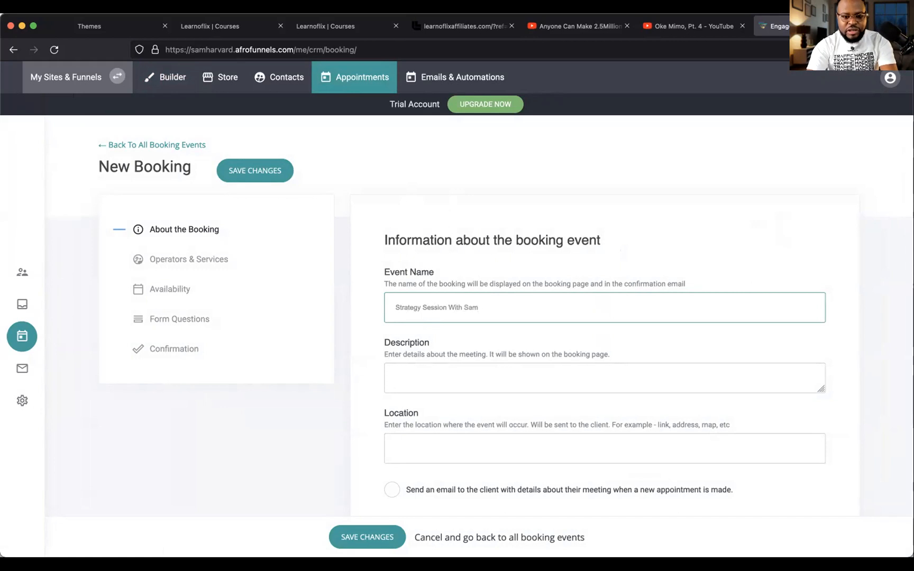
{"action": "left_click", "coordinate": [412, 381]}
{"action": "type", "text": "sc"}
{"action": "key", "text": "BackSpace"}
{"action": "key", "text": "BackSpace"}
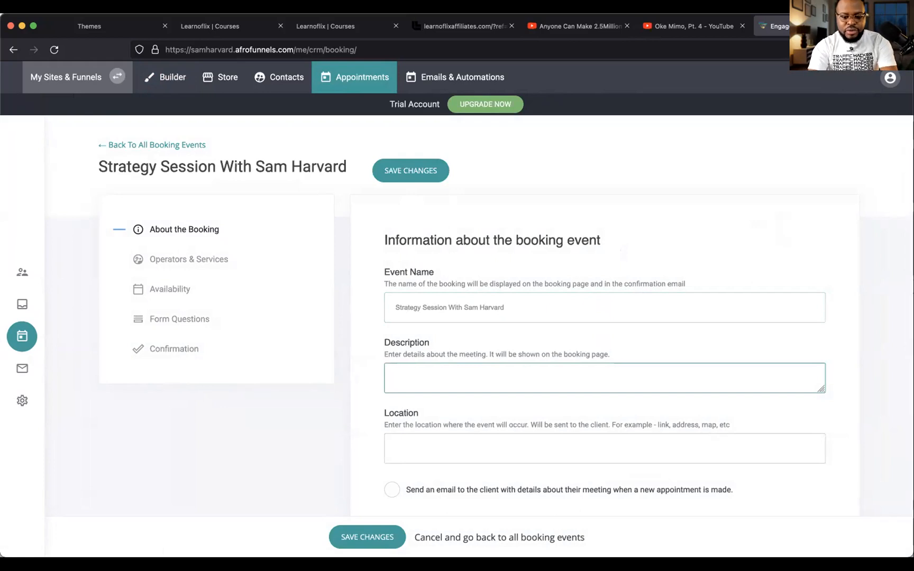
{"action": "type", "text": "I will Listen to"}
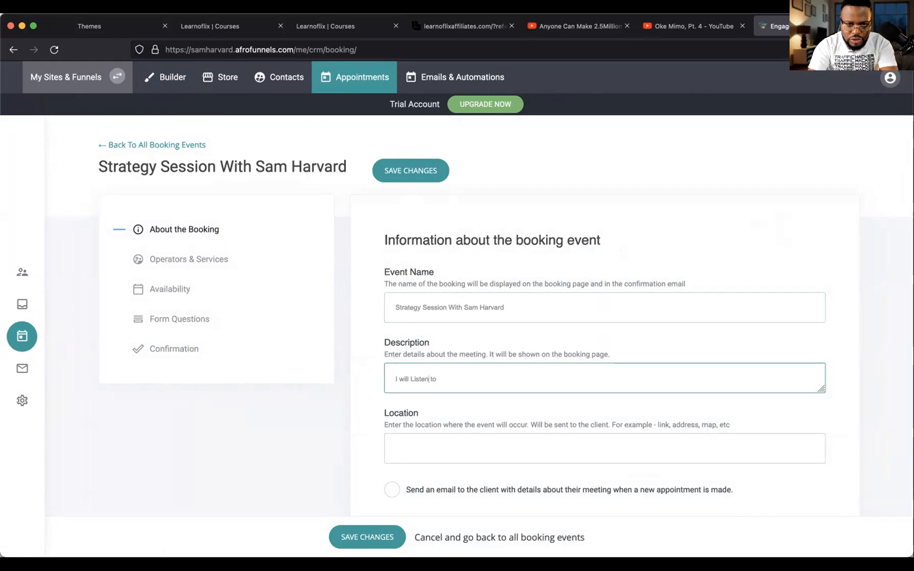
{"action": "key", "text": "BackSpace"}
{"action": "type", "text": "l"}
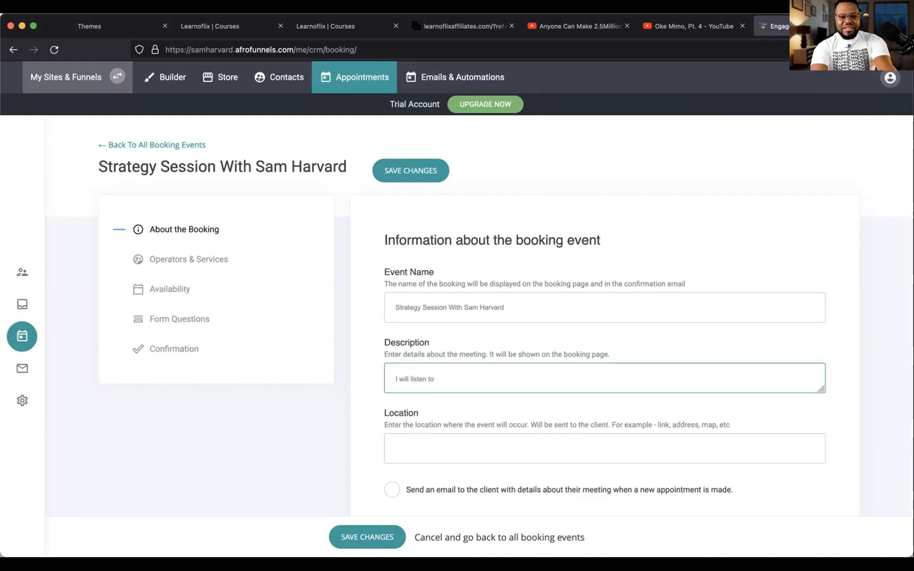
{"action": "type", "text": "yo"}
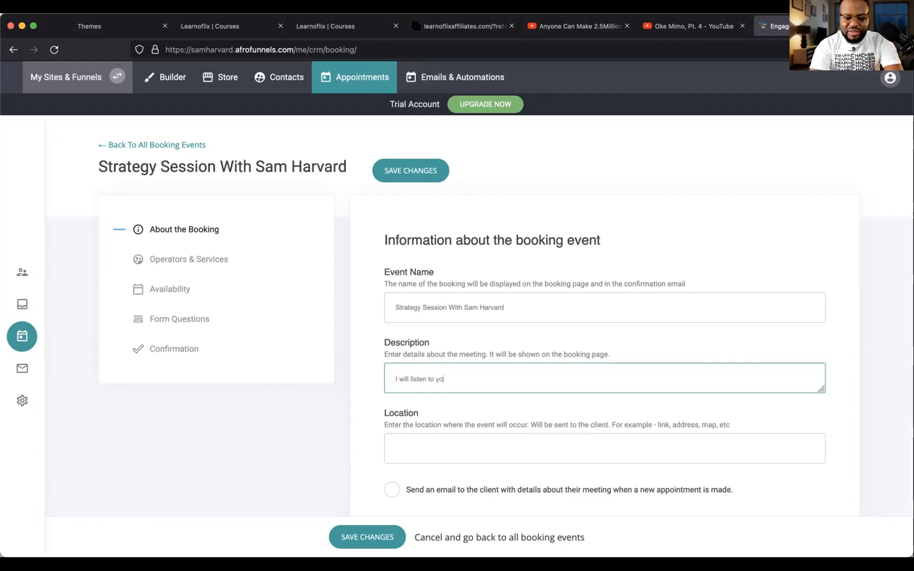
{"action": "type", "text": "ur business for "}
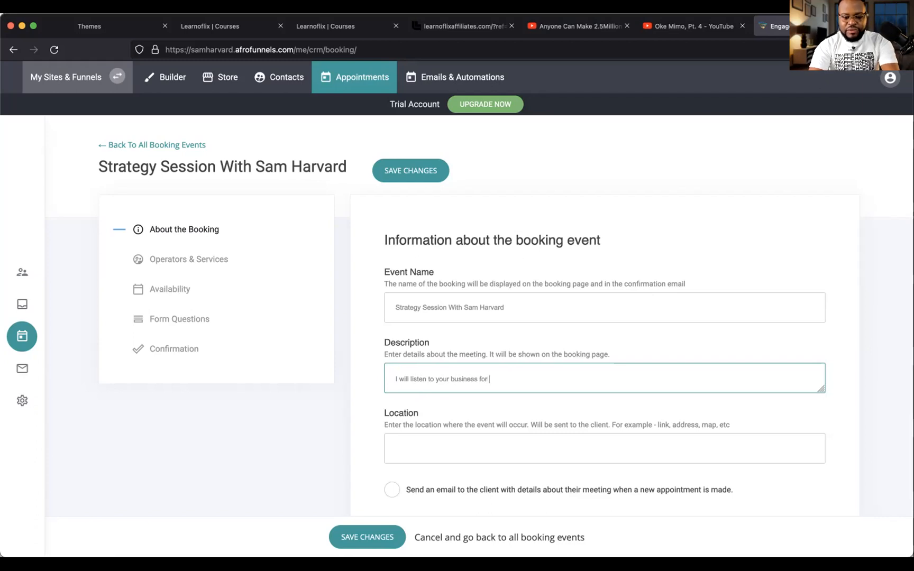
{"action": "type", "text": "30mins and show you ex"}
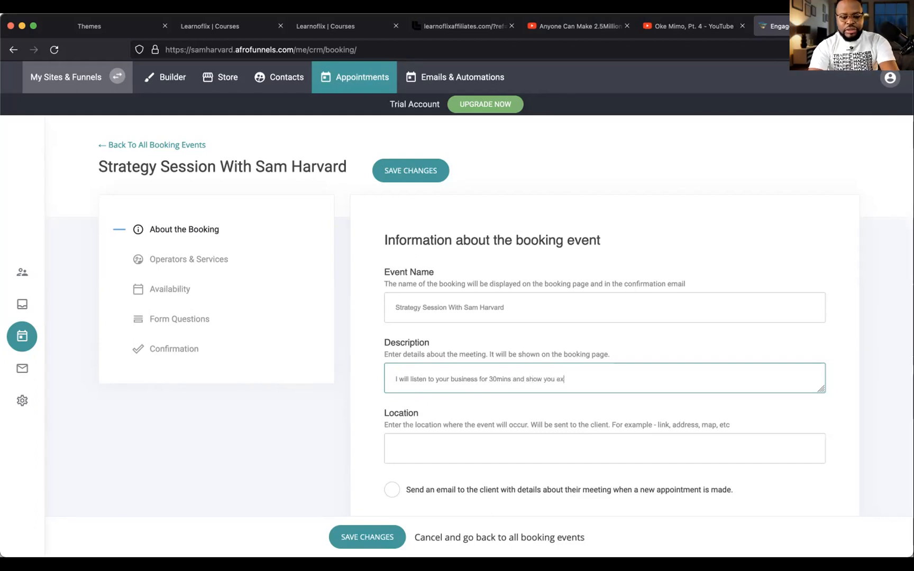
{"action": "type", "text": "actly ho"}
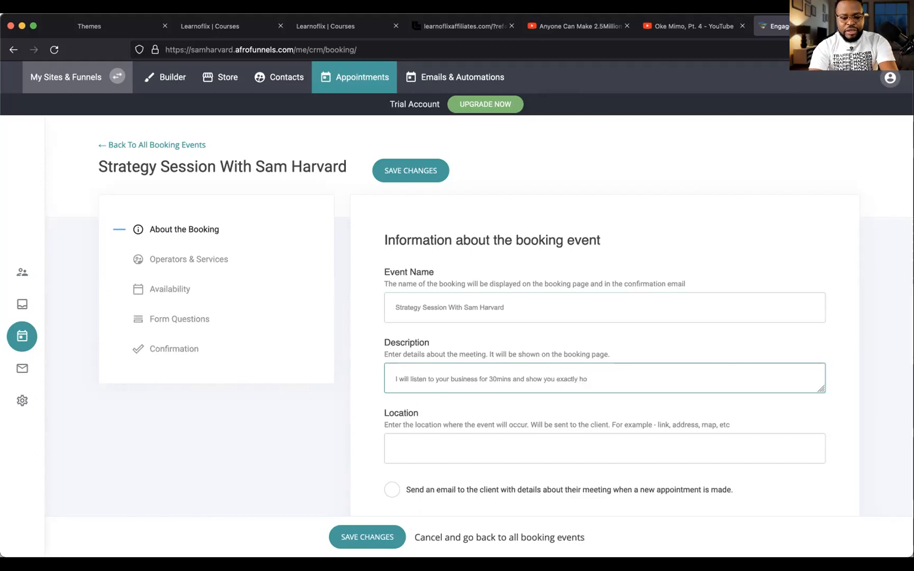
{"action": "type", "text": "w my business expl"}
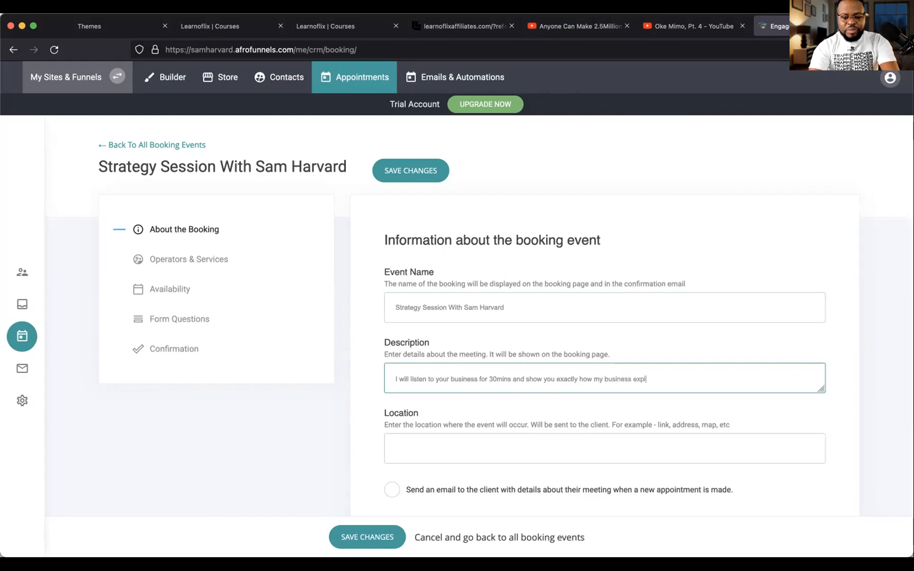
{"action": "type", "text": "ossion frame"}
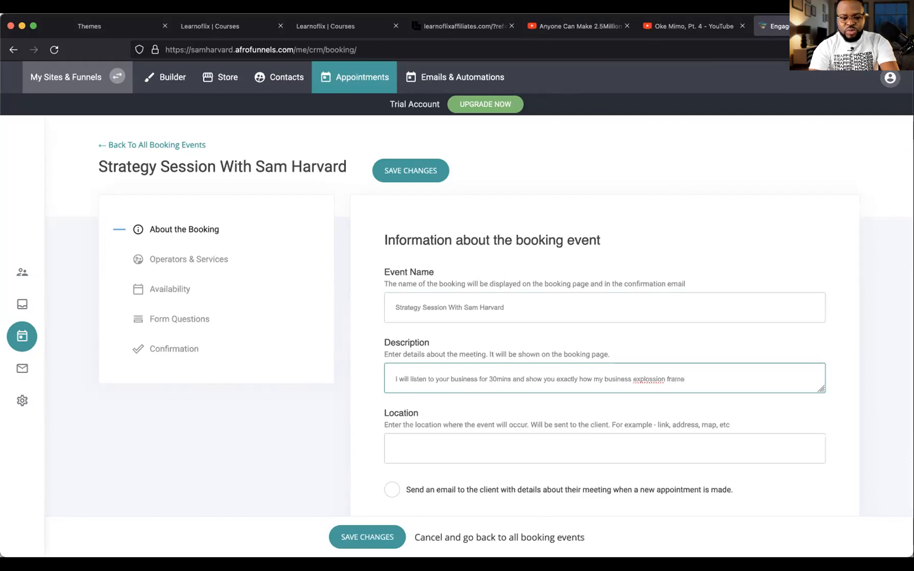
{"action": "type", "text": "work"}
{"action": "type", "text": " will"}
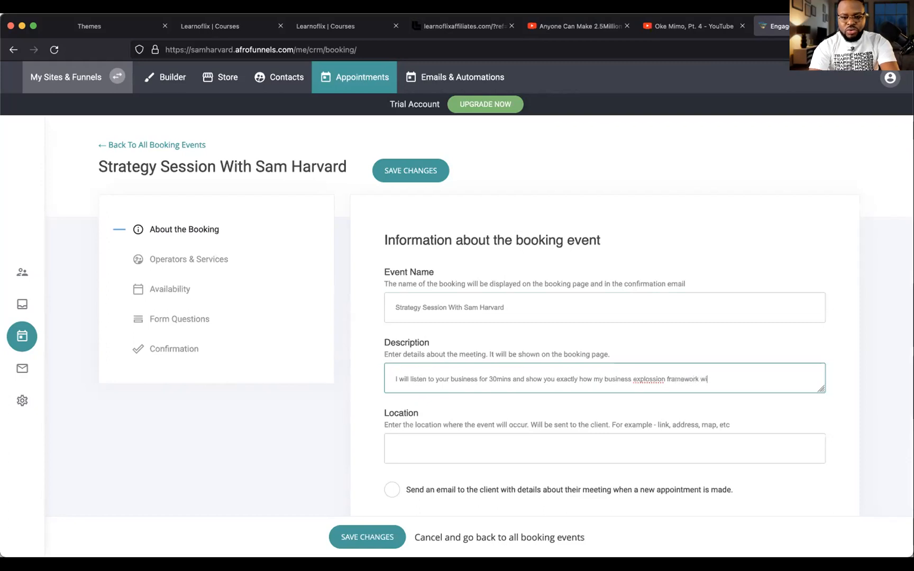
{"action": "type", "text": " hel"}
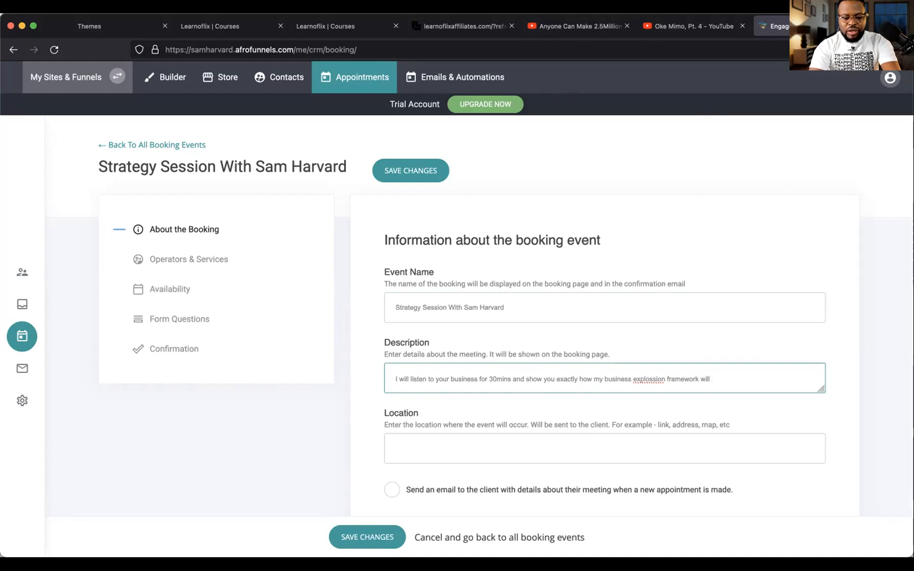
{"action": "type", "text": "p you "}
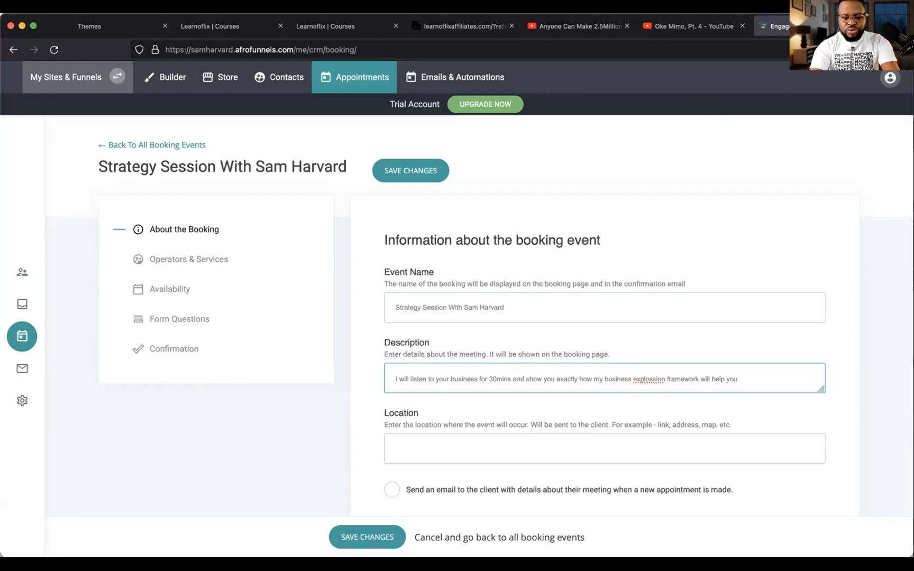
{"action": "type", "text": "scale to"}
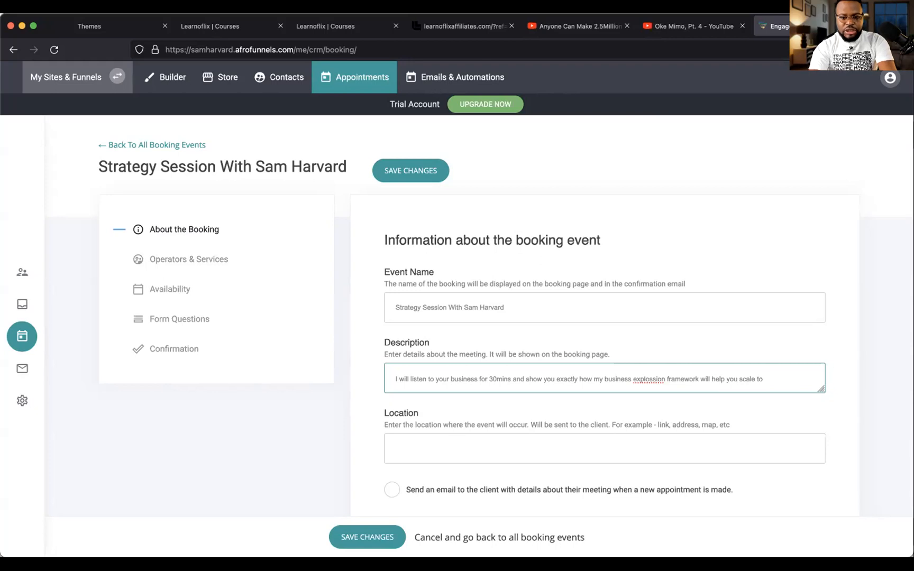
{"action": "type", "text": "a million doll"}
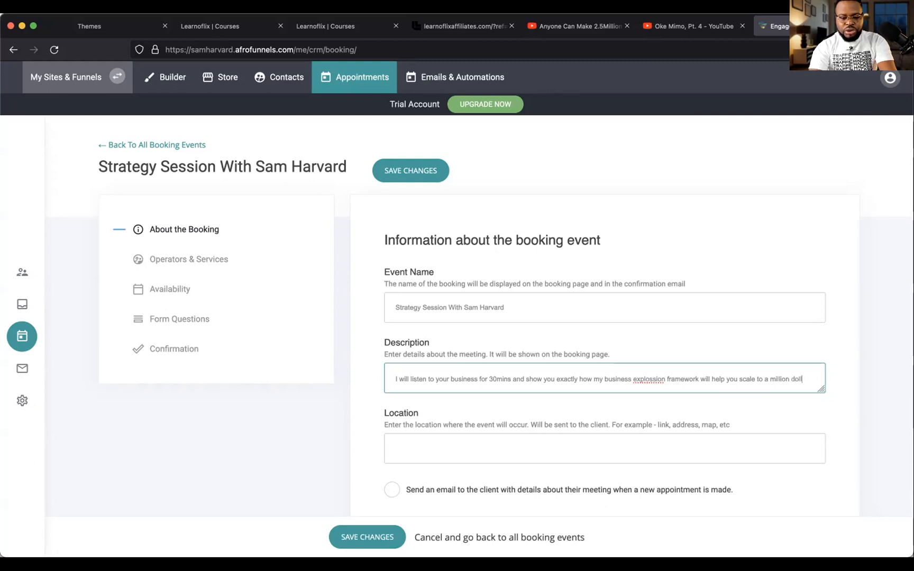
{"action": "type", "text": "ar withi"}
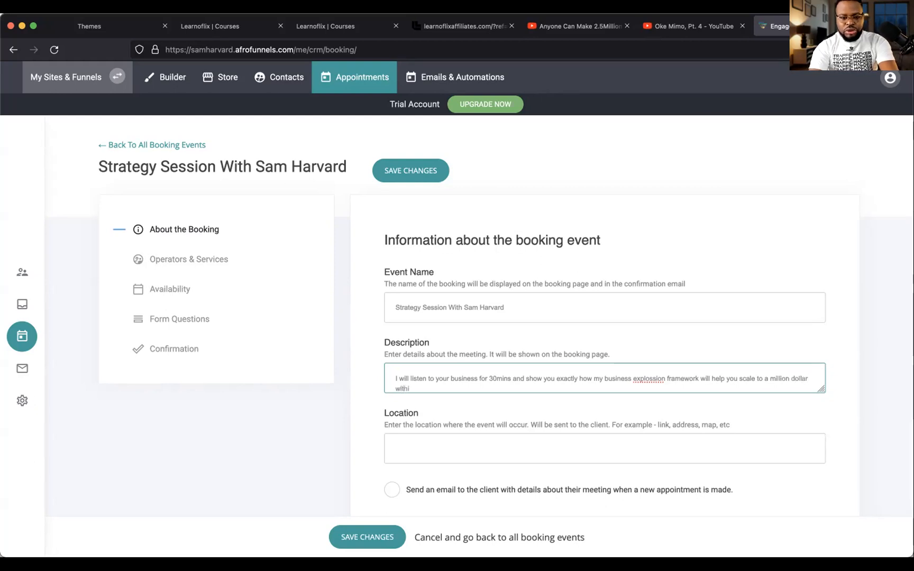
{"action": "type", "text": "n 12 months."}
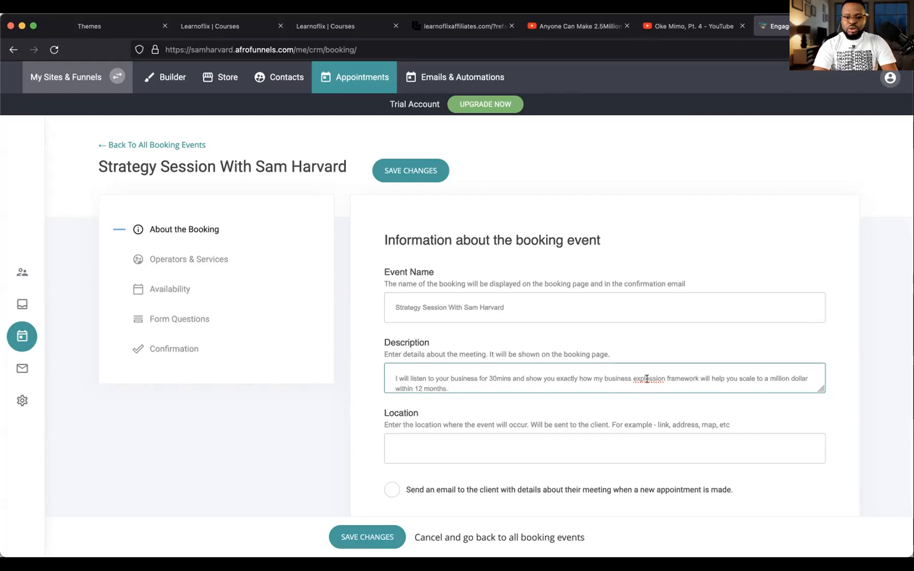
{"action": "right_click", "coordinate": [646, 379]}
{"action": "left_click", "coordinate": [689, 373]}
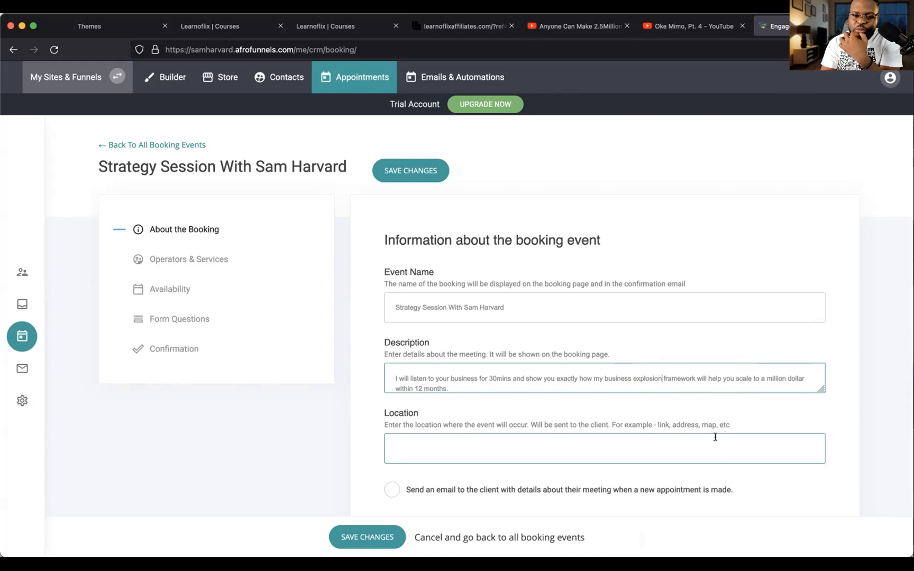
Step: Enable meeting-detail emails to clients and set the location to the pasted Zoom meeting link
{"action": "scroll", "coordinate": [679, 440], "scroll_direction": "down", "scroll_amount": 3}
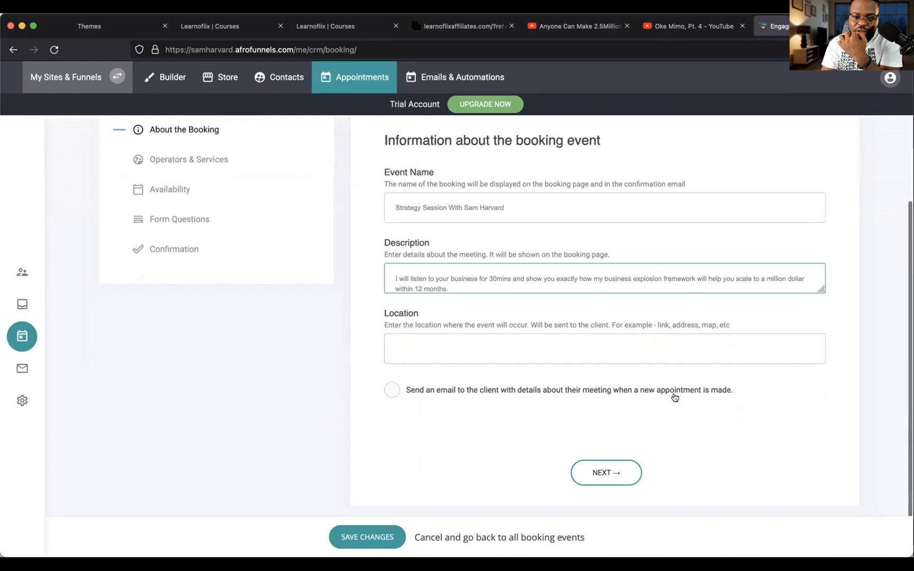
{"action": "left_click", "coordinate": [390, 392]}
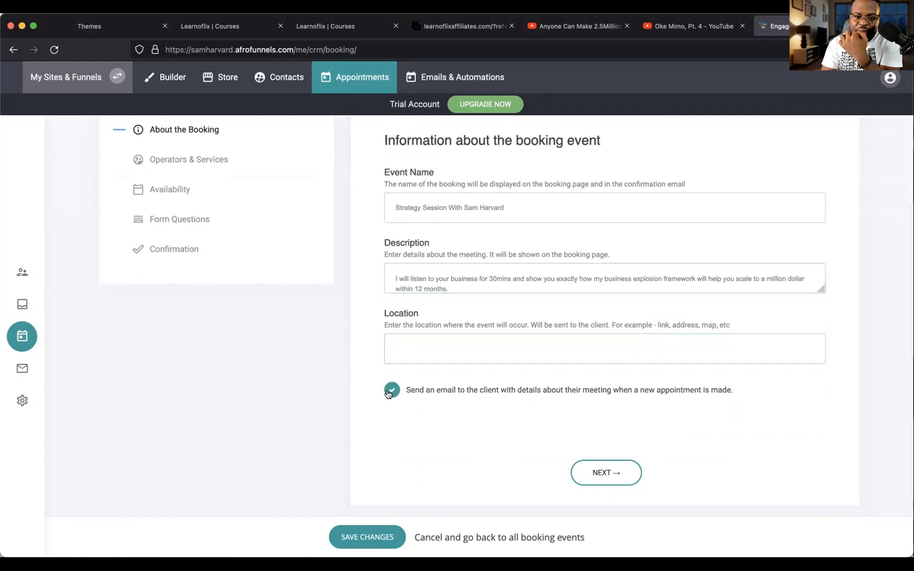
{"action": "left_click", "coordinate": [718, 339]}
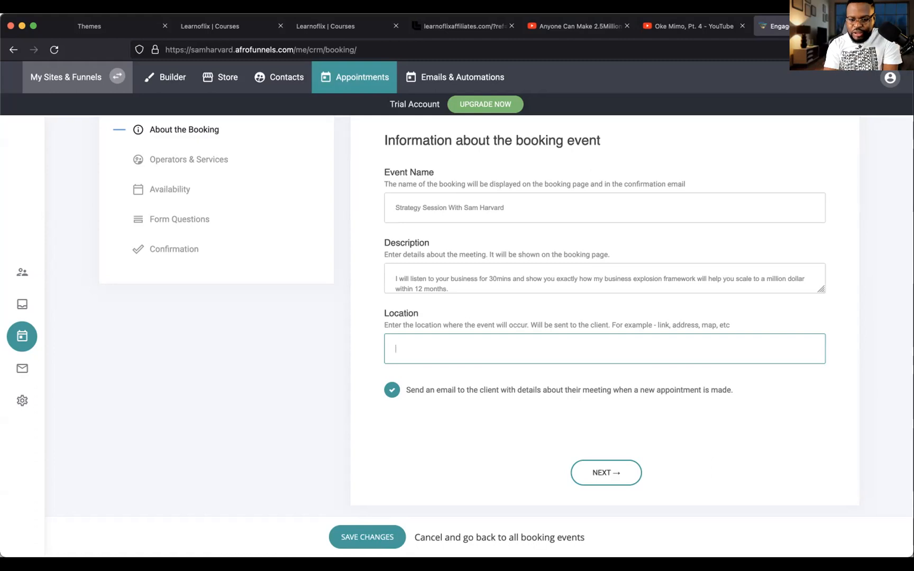
{"action": "key", "text": "super+Tab"}
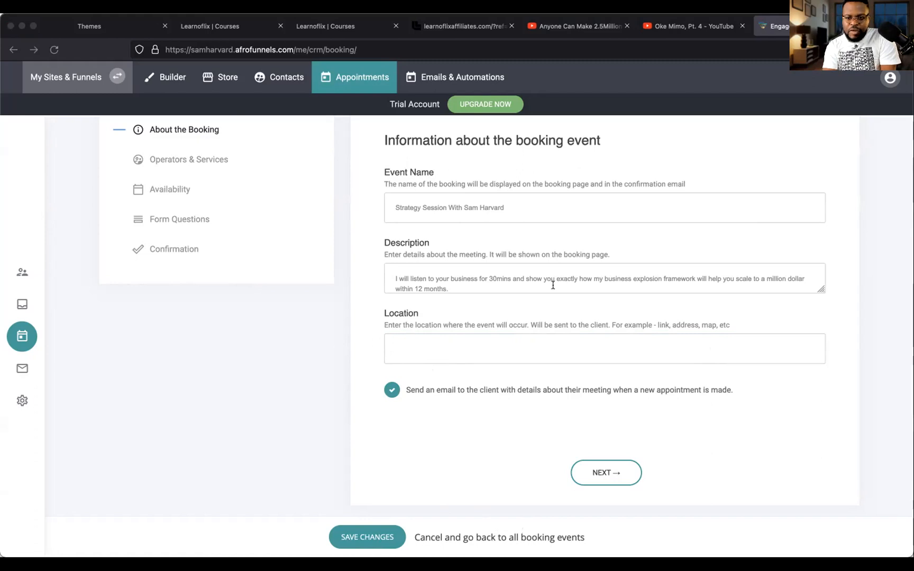
{"action": "left_click", "coordinate": [79, 344]}
{"action": "key", "text": "super+v"}
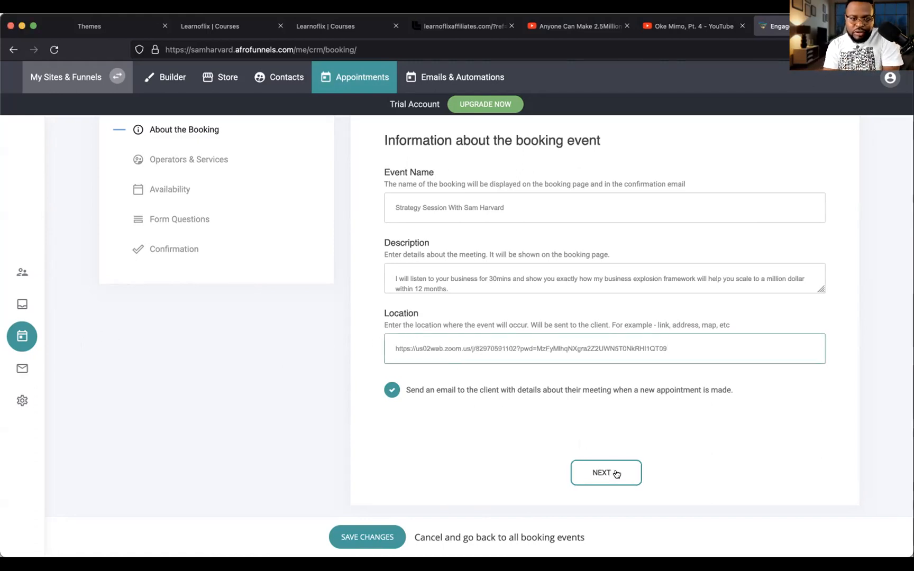
{"action": "left_click", "coordinate": [615, 473]}
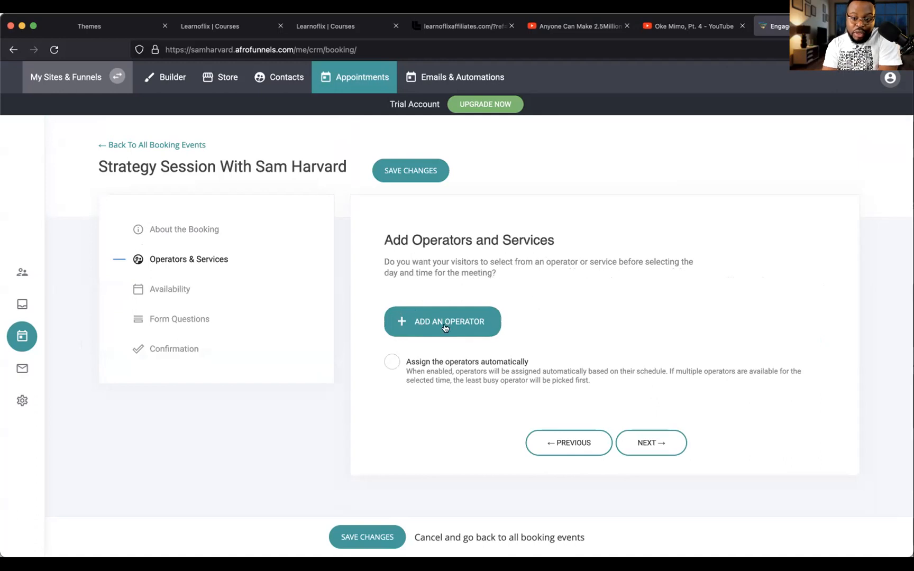
Step: View the operators panel and close it without adding an operator
{"action": "left_click", "coordinate": [427, 324]}
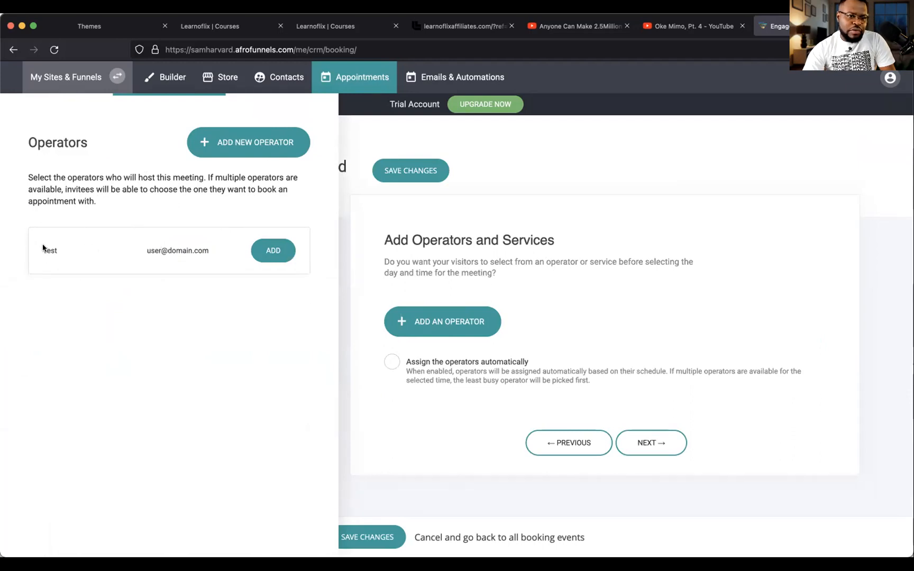
{"action": "left_click", "coordinate": [631, 197]}
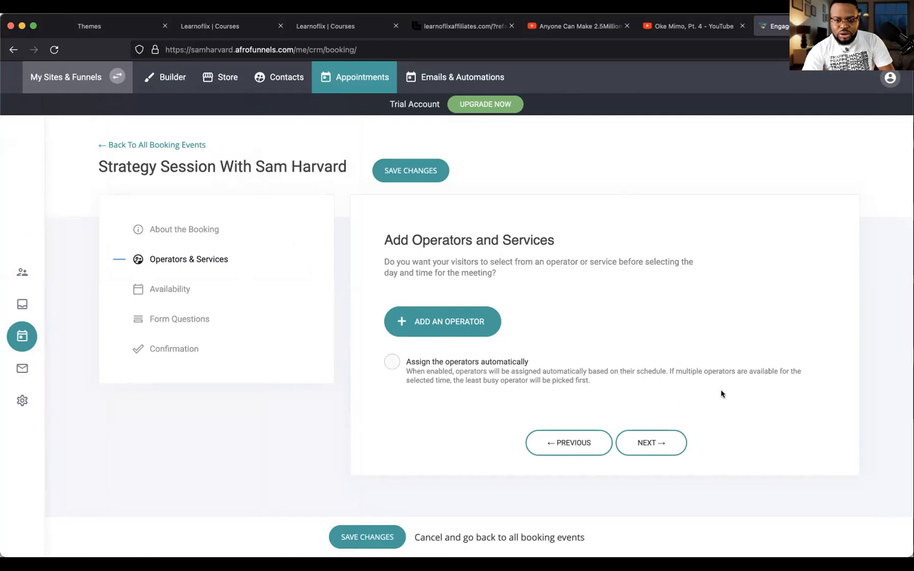
Step: Make the booking a group meeting with up to 10 attendees per session
{"action": "left_click", "coordinate": [661, 441]}
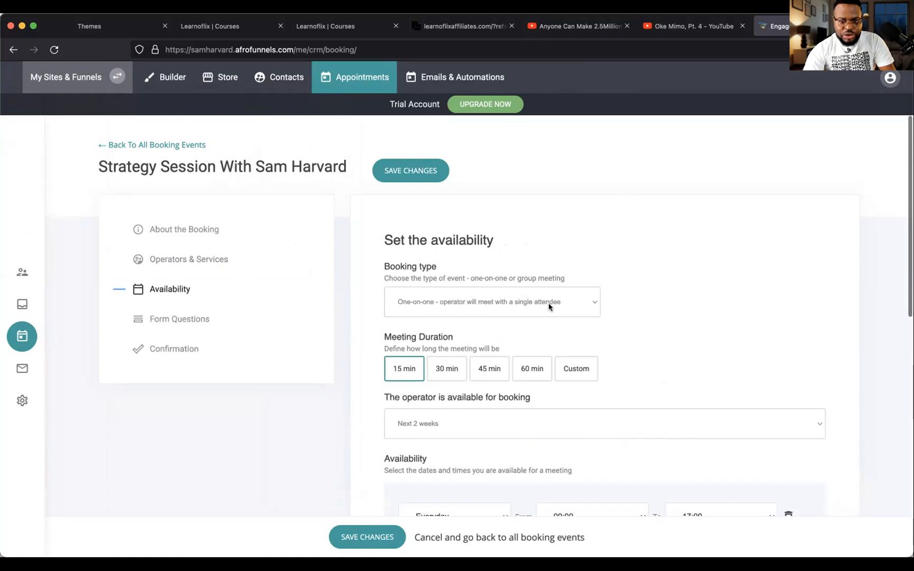
{"action": "left_click", "coordinate": [580, 303]}
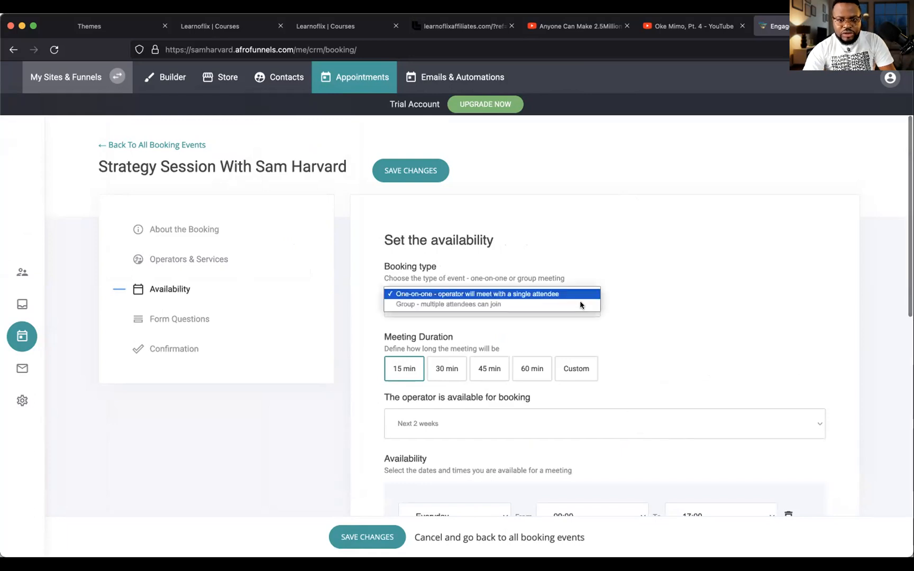
{"action": "left_click", "coordinate": [542, 306]}
{"action": "left_click", "coordinate": [614, 295]}
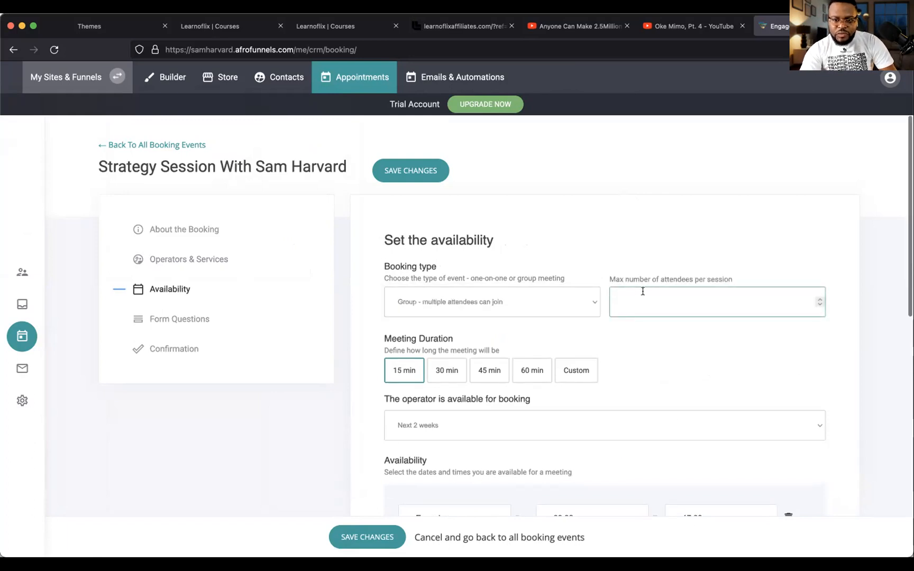
{"action": "type", "text": "10"}
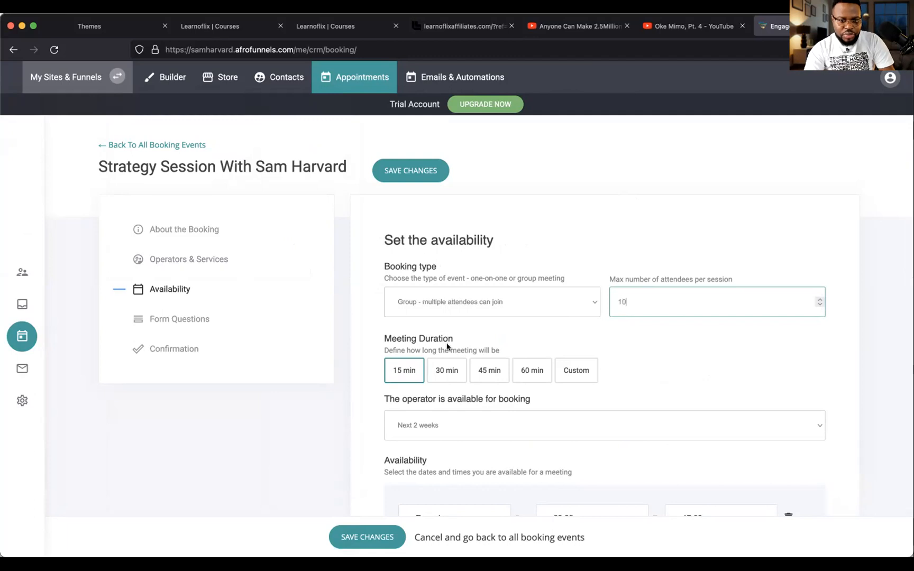
{"action": "left_click", "coordinate": [405, 372]}
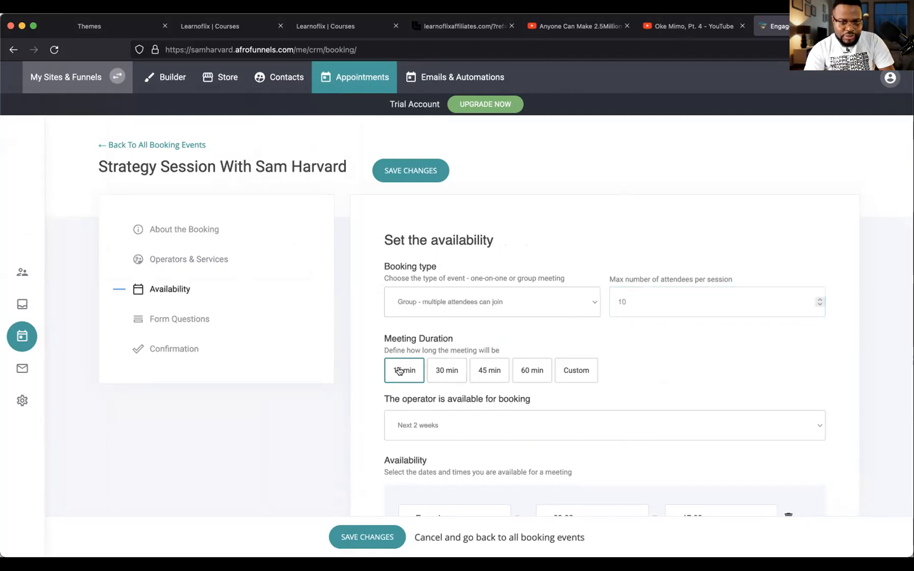
Step: Set meeting duration to 60 minutes and make the operator bookable only Today
{"action": "left_click", "coordinate": [447, 370]}
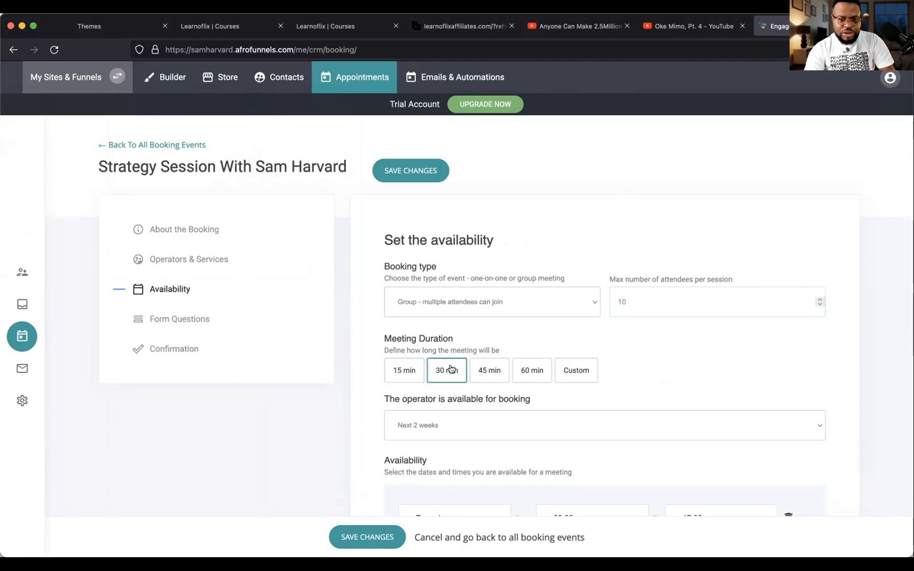
{"action": "scroll", "coordinate": [652, 376], "scroll_direction": "down", "scroll_amount": 3}
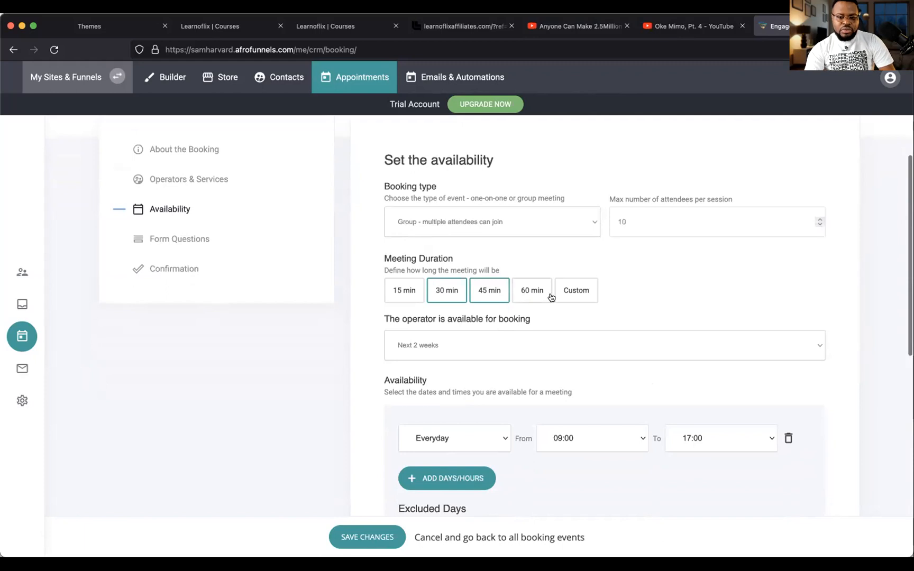
{"action": "left_click", "coordinate": [522, 294]}
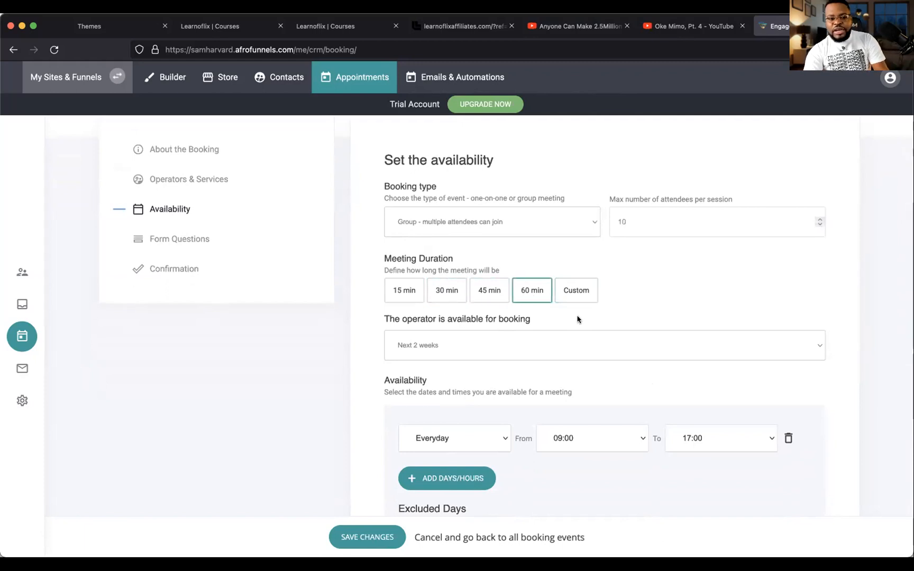
{"action": "left_click", "coordinate": [570, 352]}
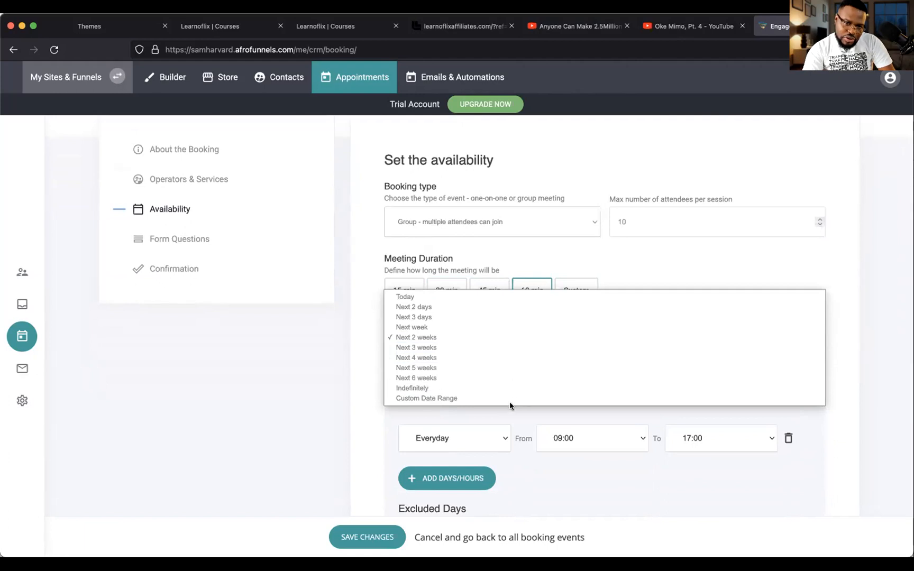
{"action": "left_click", "coordinate": [484, 299]}
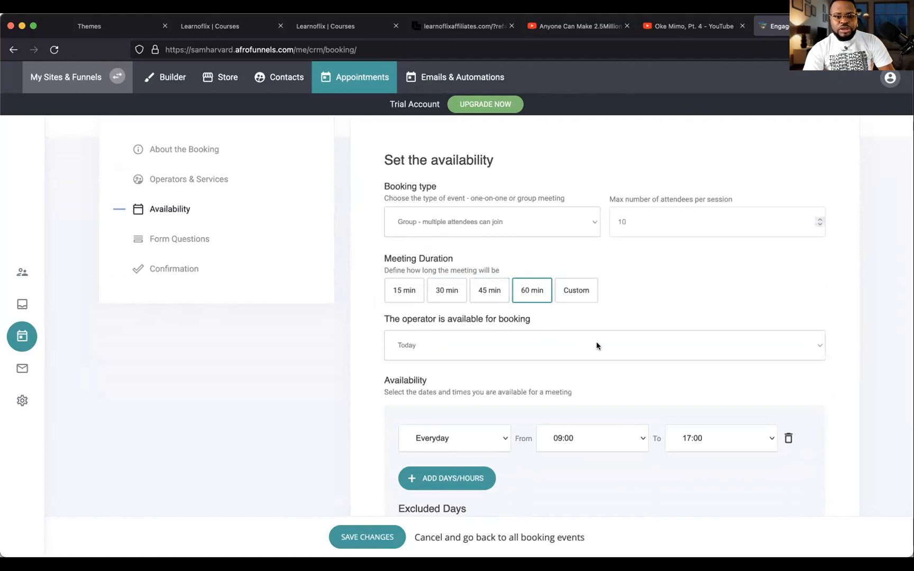
{"action": "scroll", "coordinate": [635, 347], "scroll_direction": "down", "scroll_amount": 3}
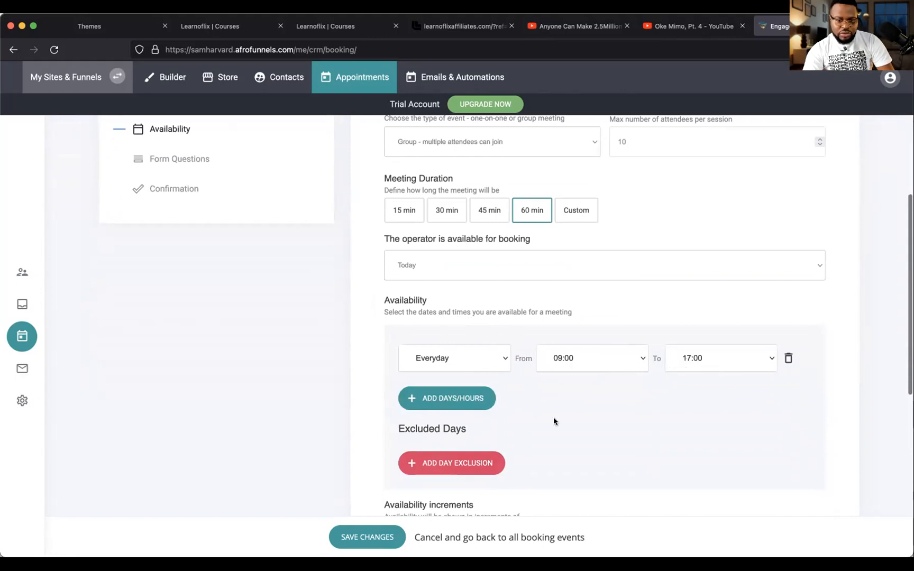
Step: Add a day exclusion from 14 February 2022 to 15 February 2022
{"action": "scroll", "coordinate": [554, 419], "scroll_direction": "down", "scroll_amount": 3}
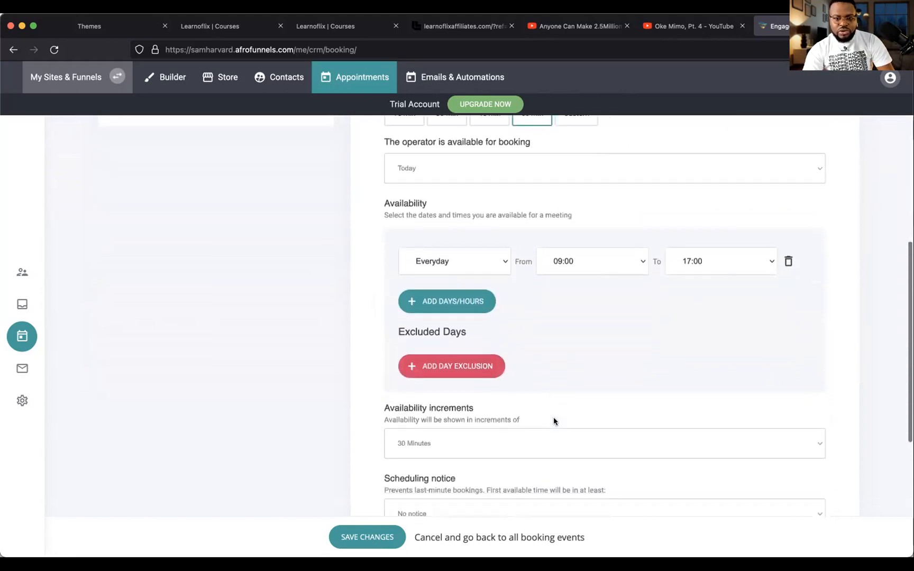
{"action": "left_click", "coordinate": [424, 355]}
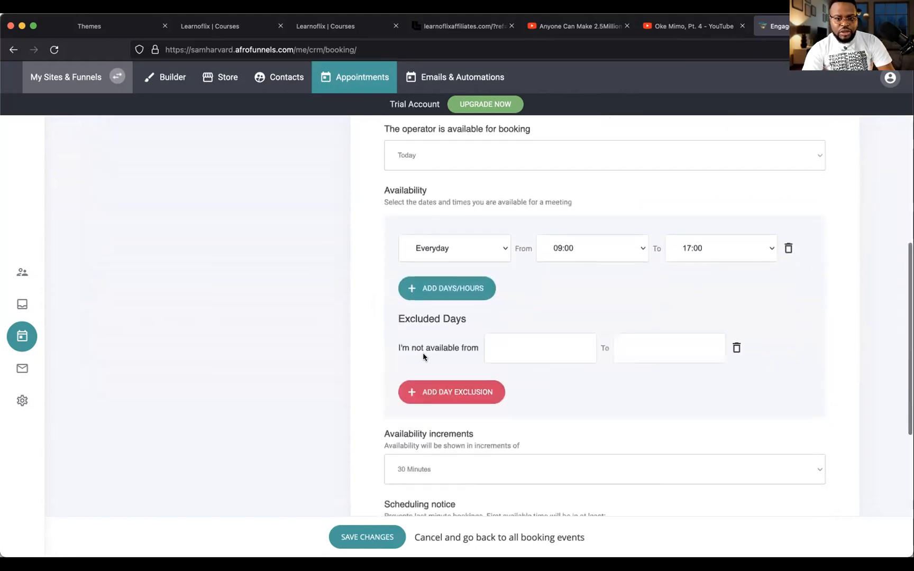
{"action": "left_click", "coordinate": [525, 348]}
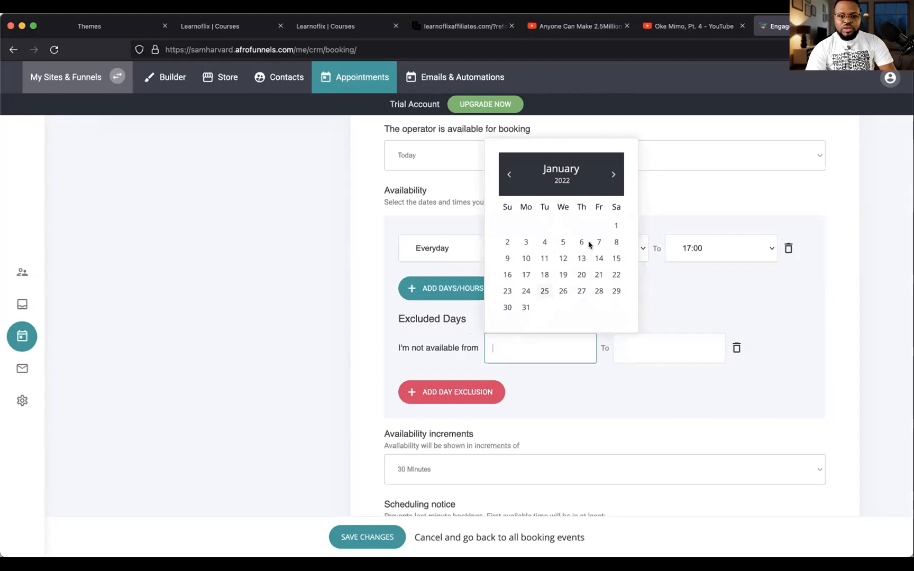
{"action": "left_click", "coordinate": [612, 175]}
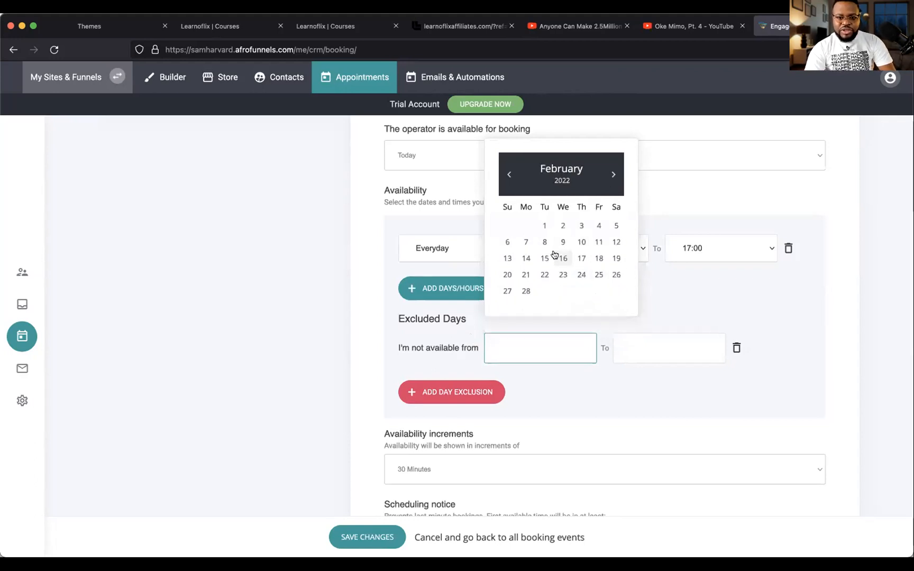
{"action": "left_click", "coordinate": [526, 258]}
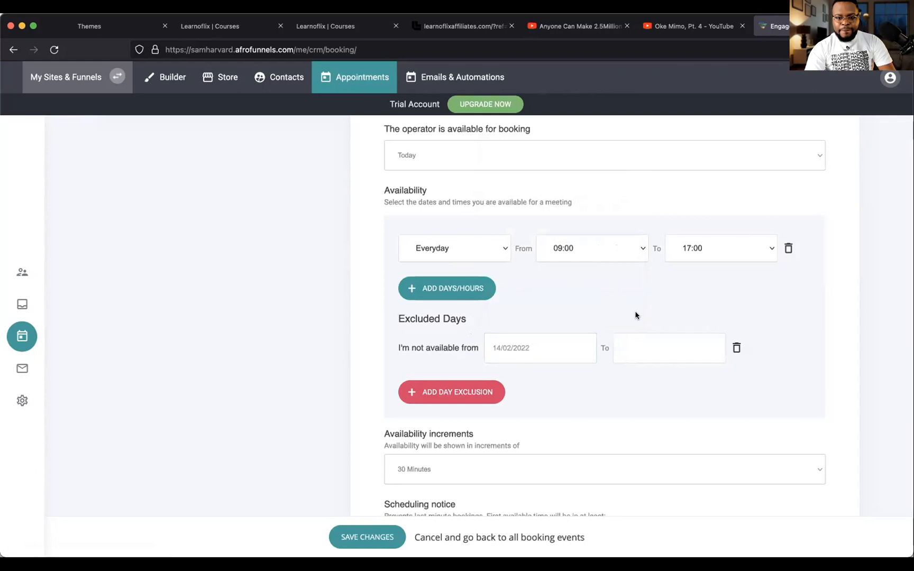
{"action": "left_click", "coordinate": [649, 354]}
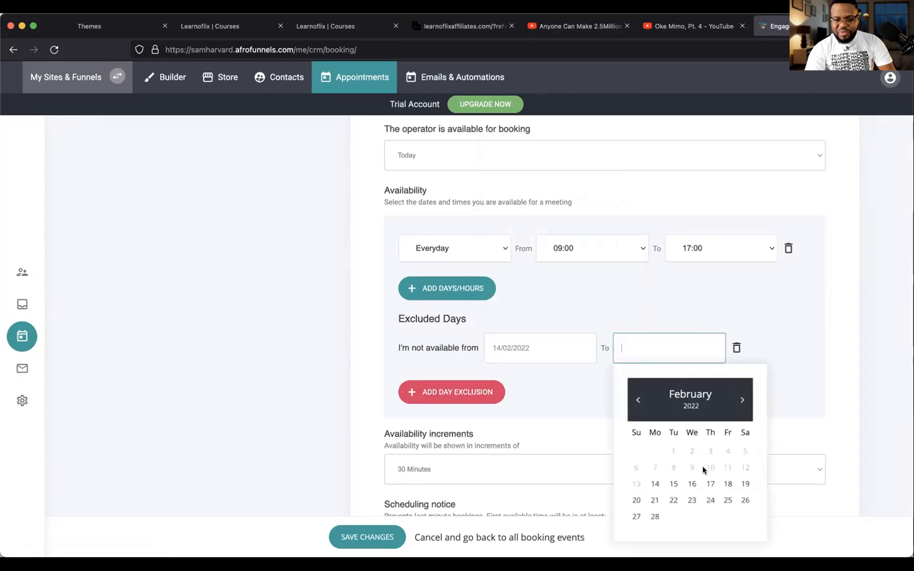
{"action": "left_click", "coordinate": [672, 484]}
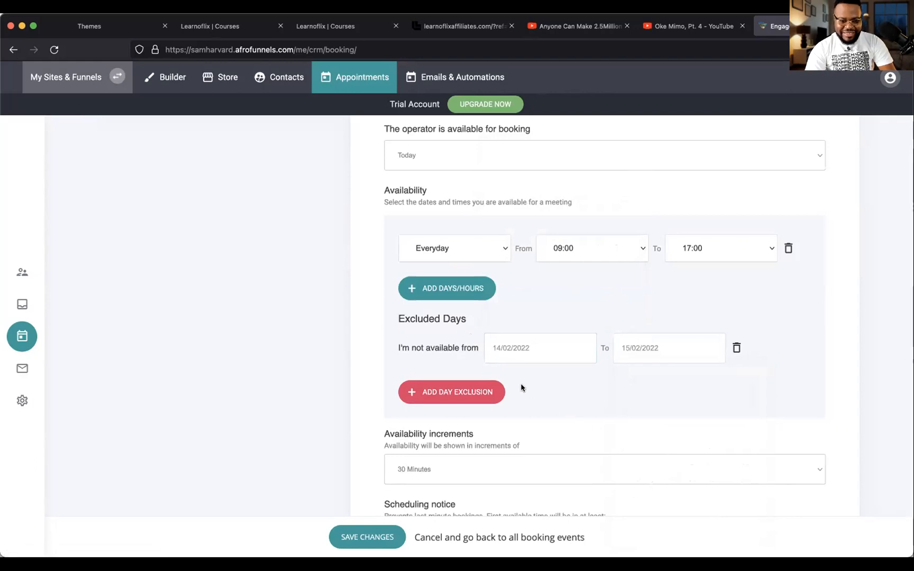
{"action": "scroll", "coordinate": [579, 397], "scroll_direction": "down", "scroll_amount": 5}
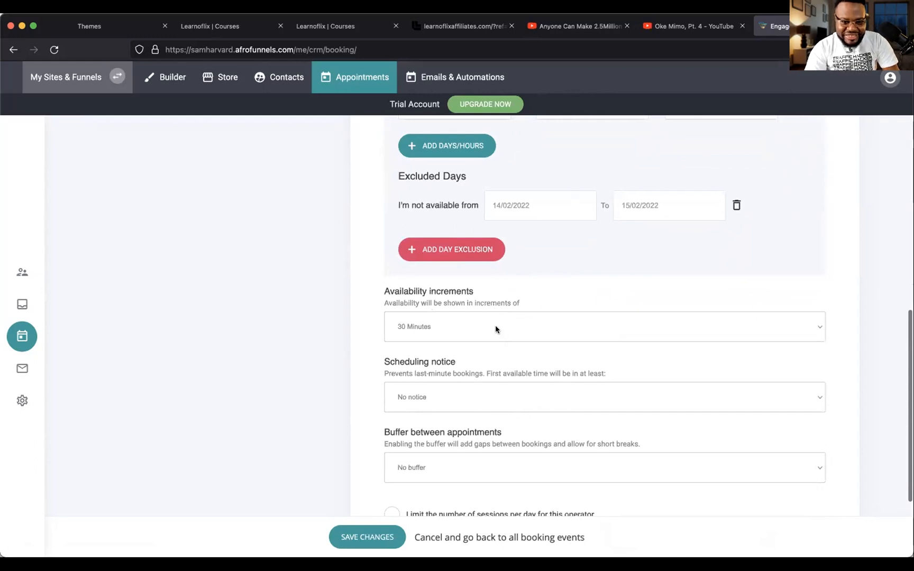
Step: Set availability increments to 90 minutes and scheduling notice to 30 minutes
{"action": "left_click", "coordinate": [819, 329]}
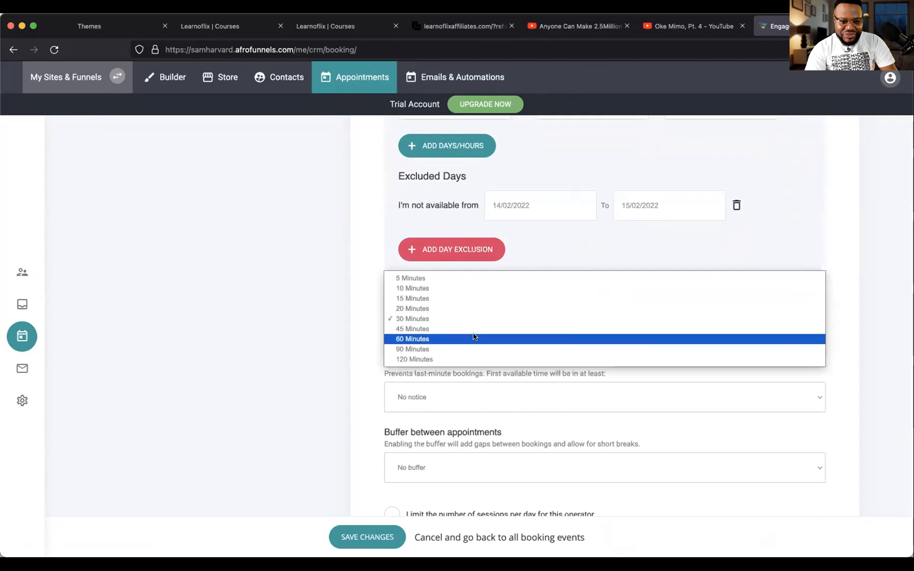
{"action": "left_click", "coordinate": [456, 340]}
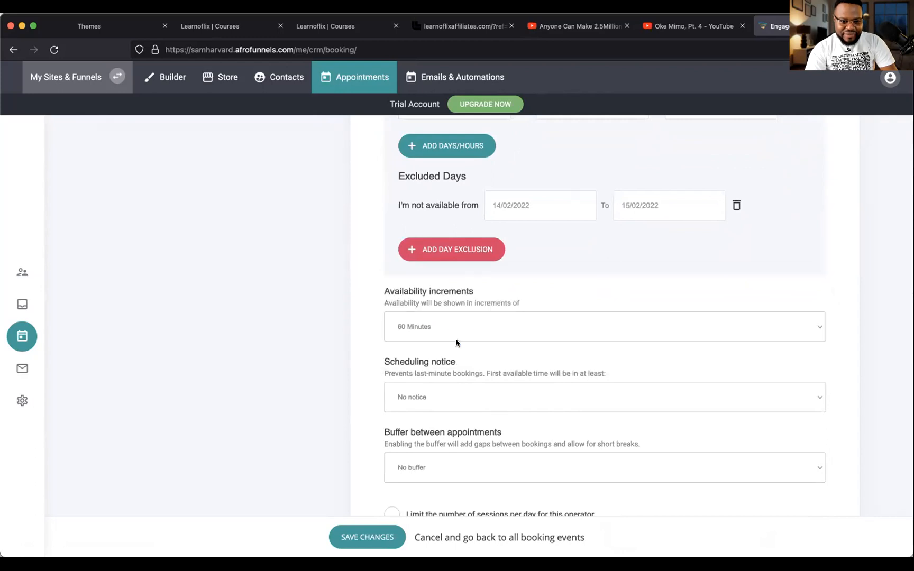
{"action": "left_click", "coordinate": [814, 326]}
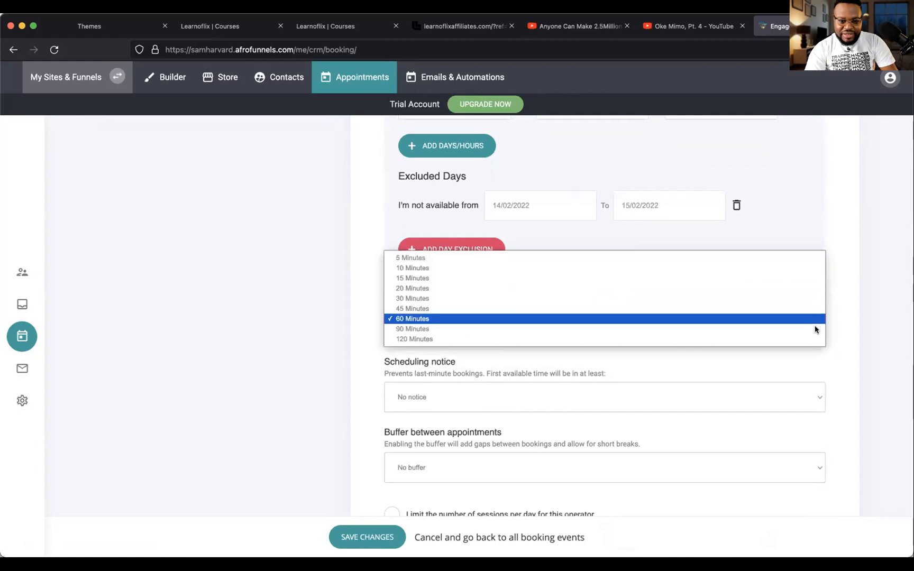
{"action": "left_click", "coordinate": [600, 328]}
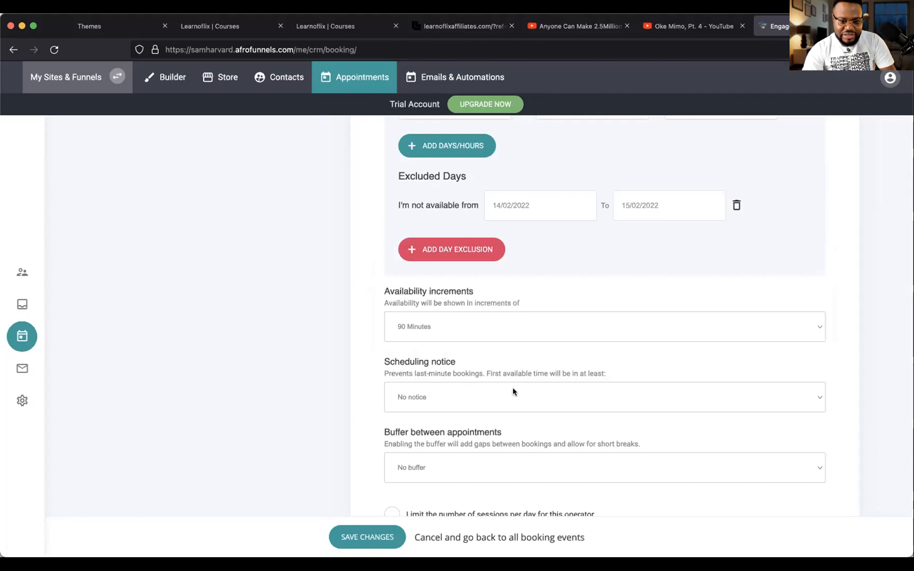
{"action": "left_click", "coordinate": [643, 389]}
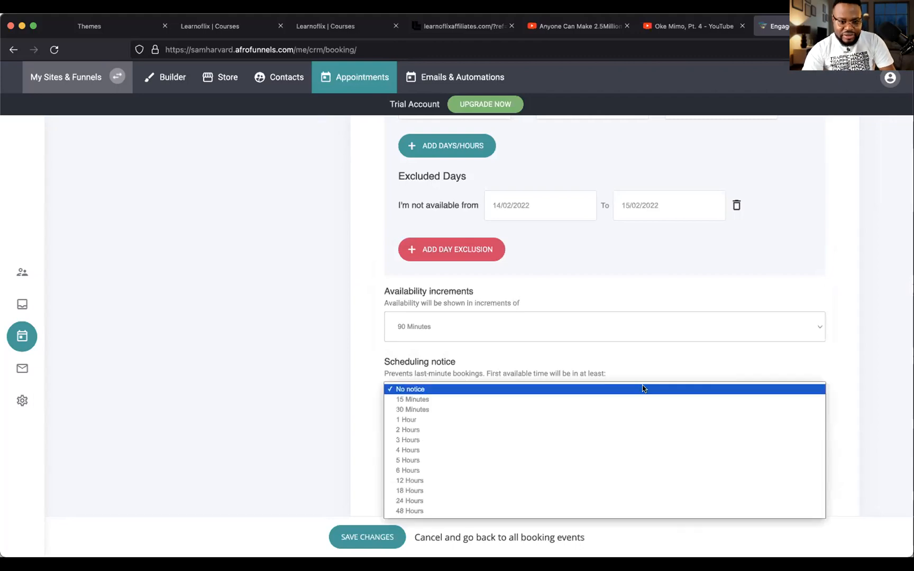
{"action": "left_click", "coordinate": [588, 410]}
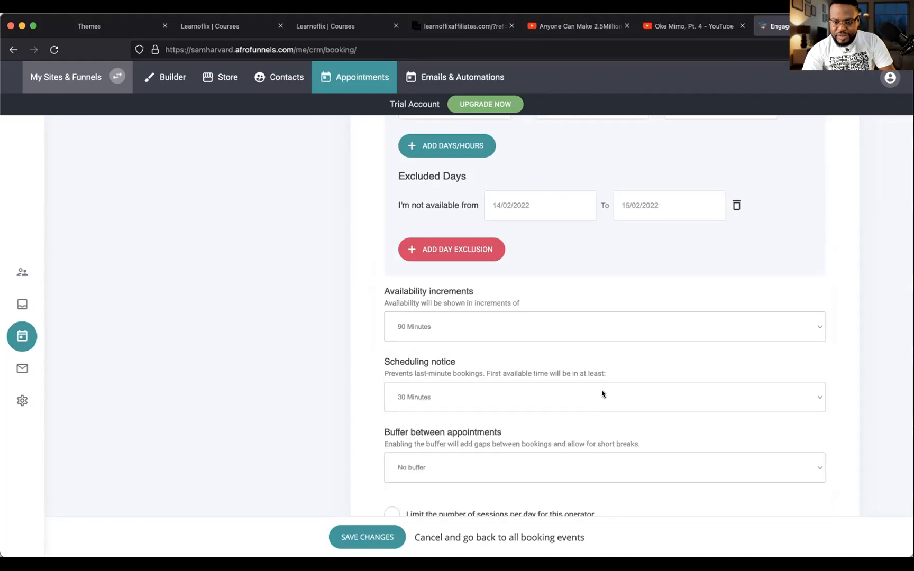
{"action": "left_click", "coordinate": [601, 393]}
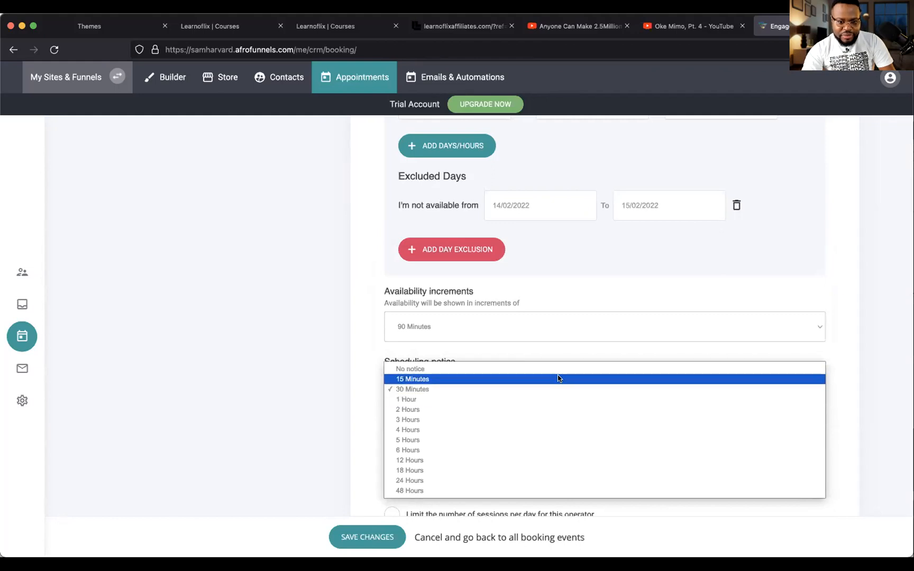
{"action": "left_click", "coordinate": [559, 389]}
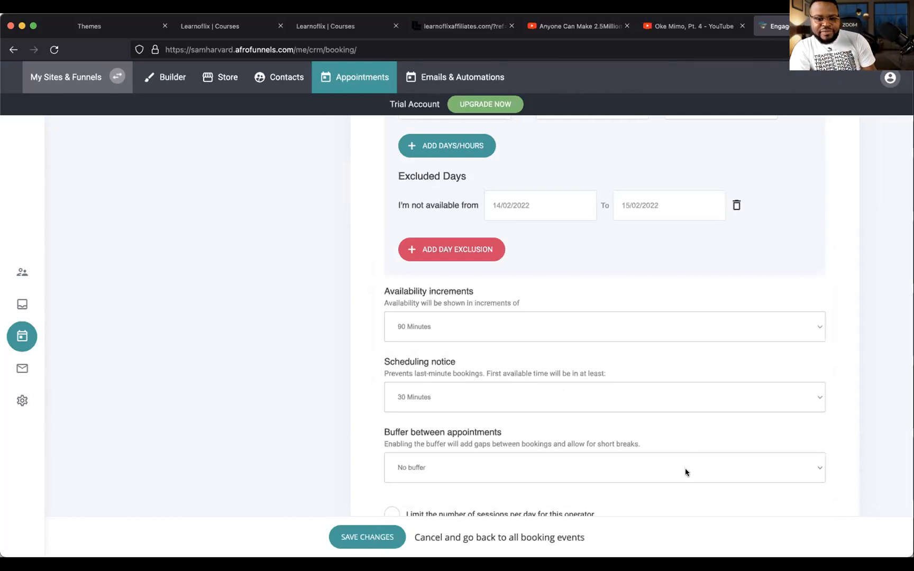
Step: Add a 5-minute buffer between appointments and limit the operator to 5 sessions per day
{"action": "scroll", "coordinate": [685, 468], "scroll_direction": "down", "scroll_amount": 3}
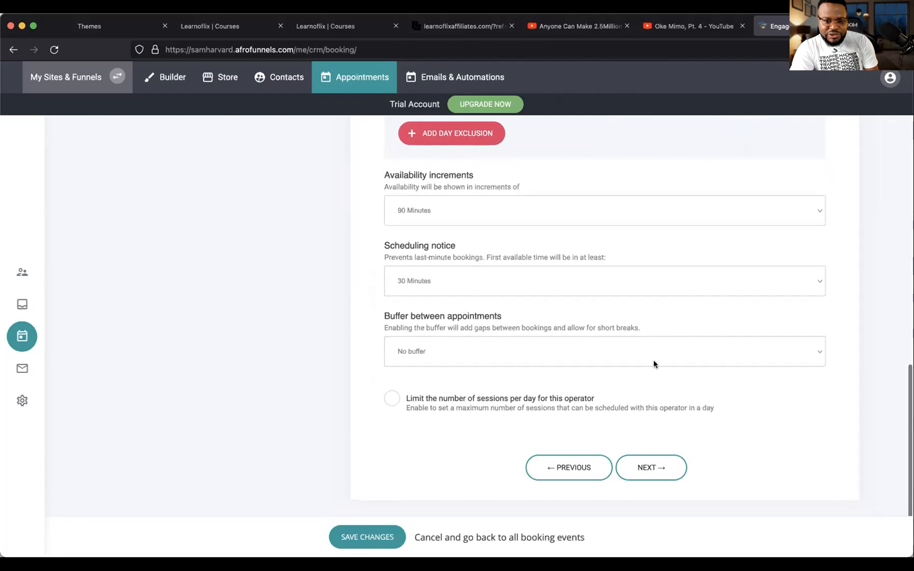
{"action": "left_click", "coordinate": [638, 357]}
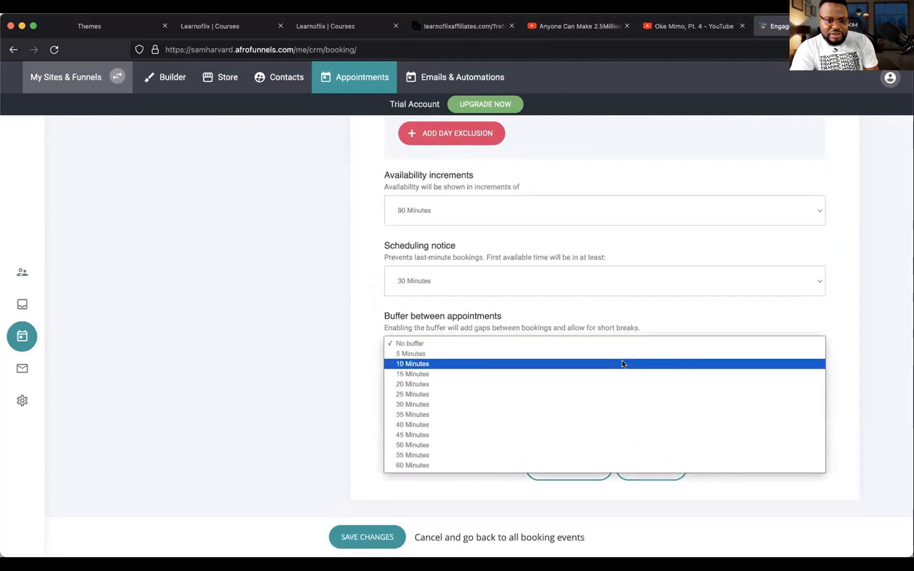
{"action": "left_click", "coordinate": [608, 354]}
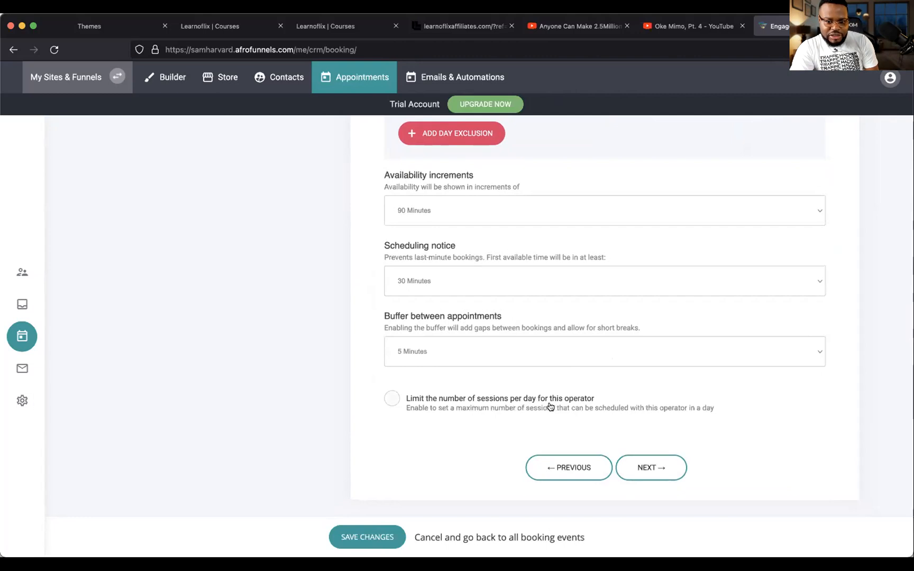
{"action": "left_click", "coordinate": [392, 404]}
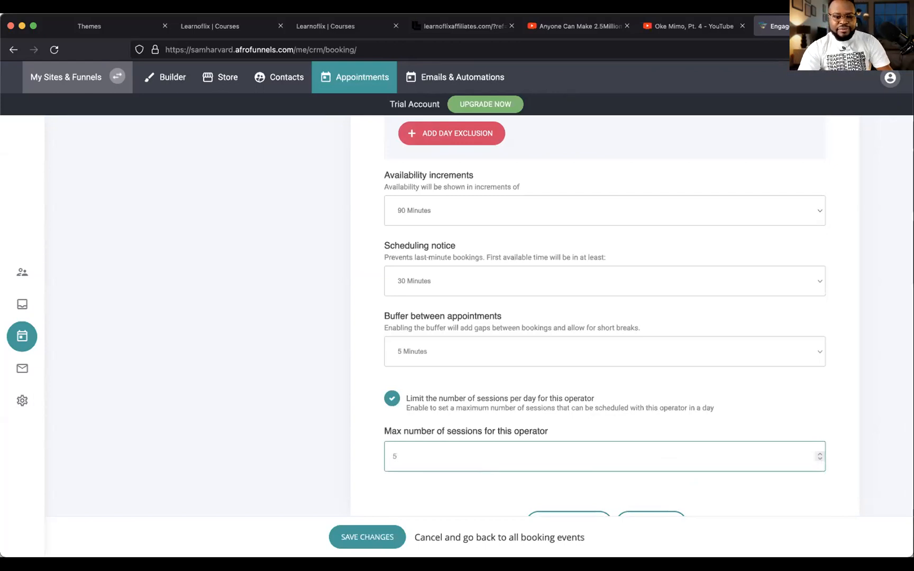
{"action": "scroll", "coordinate": [604, 330], "scroll_direction": "down", "scroll_amount": 3}
Step: Open the booking form questions and add Address and Phone fields
{"action": "left_click", "coordinate": [653, 467]}
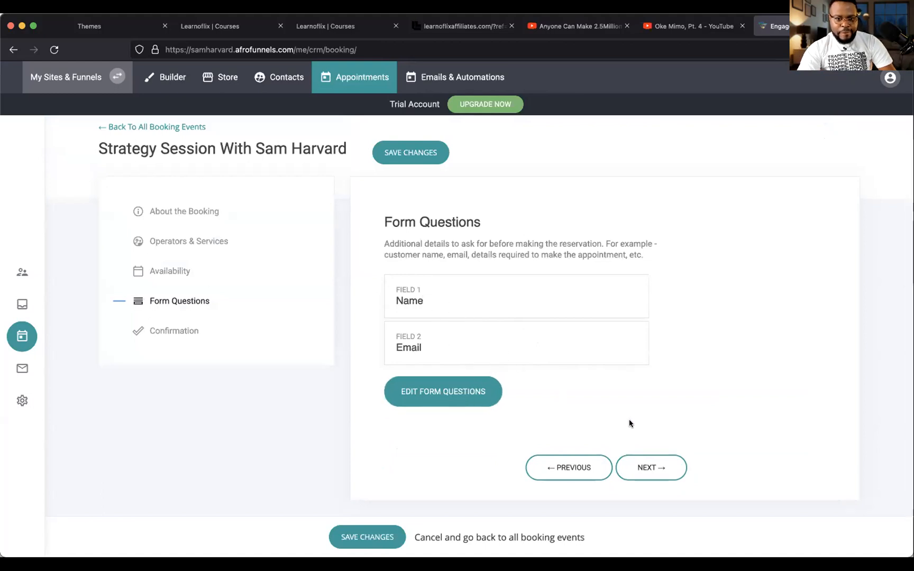
{"action": "left_click", "coordinate": [434, 392]}
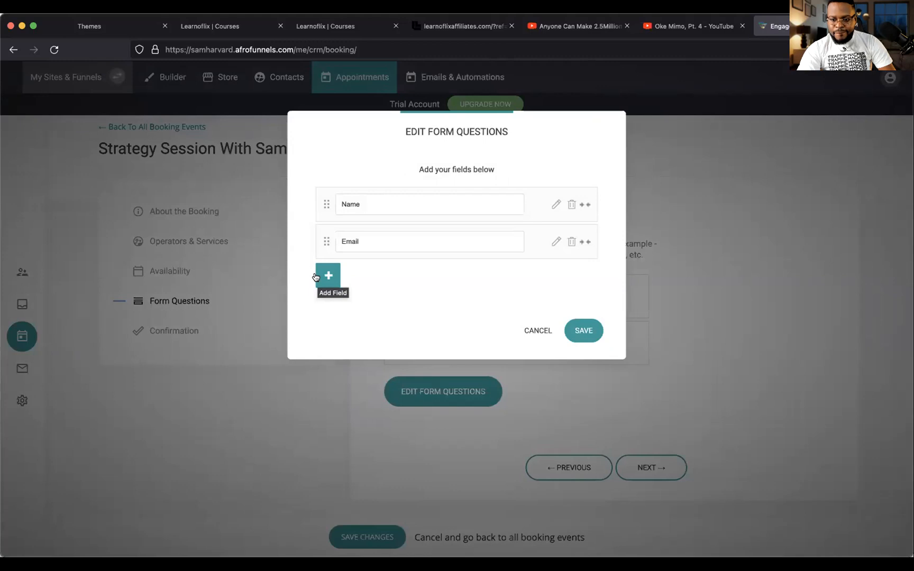
{"action": "left_click", "coordinate": [315, 276]}
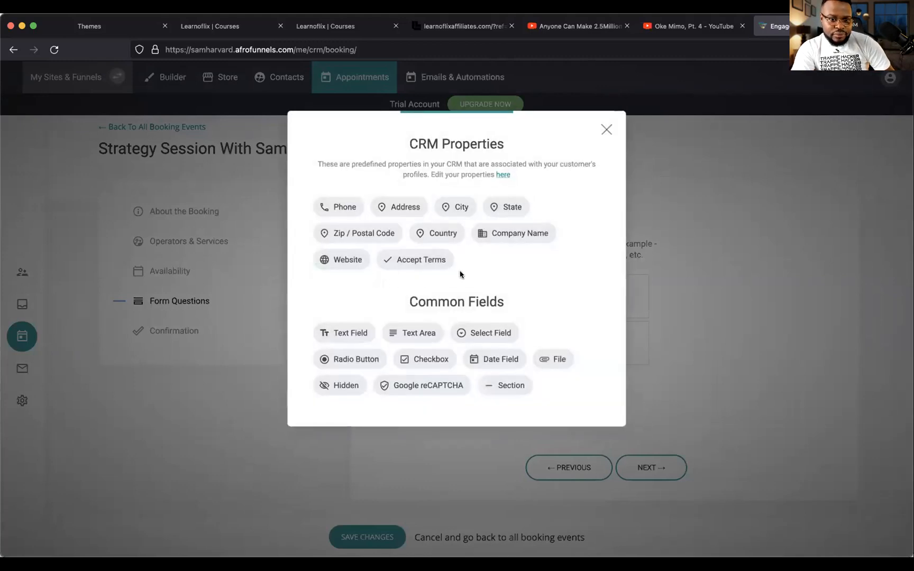
{"action": "left_click", "coordinate": [403, 208]}
{"action": "left_click", "coordinate": [328, 313]}
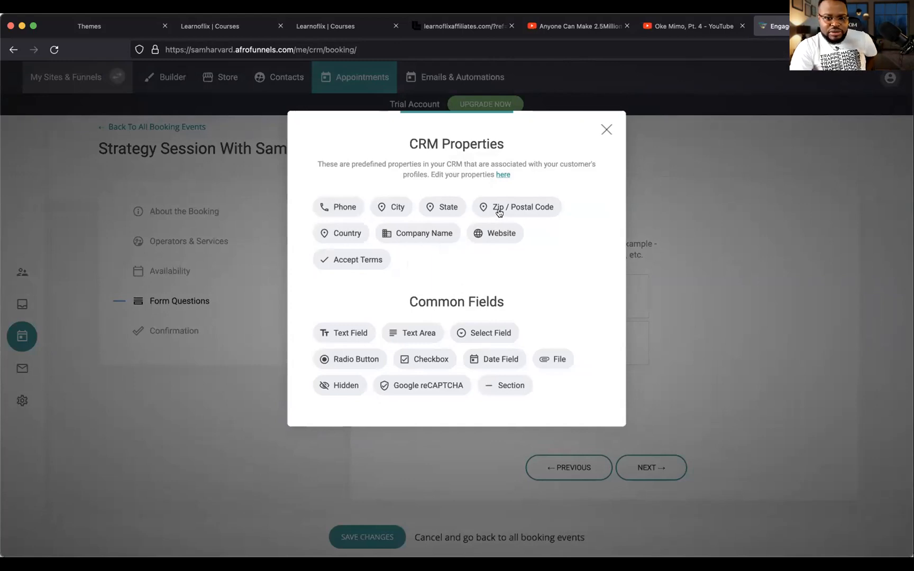
{"action": "left_click", "coordinate": [326, 205]}
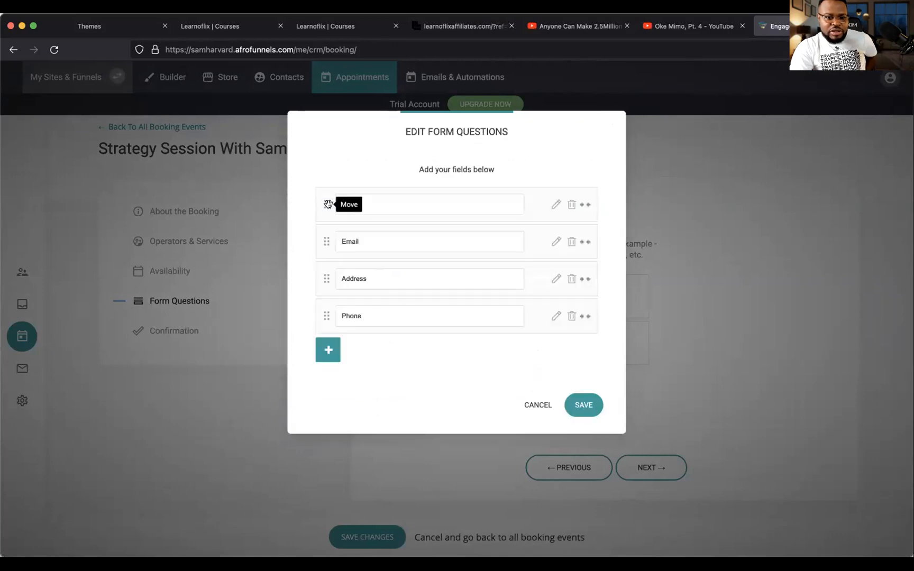
Step: Add a Select field and open its settings
{"action": "left_click", "coordinate": [328, 349]}
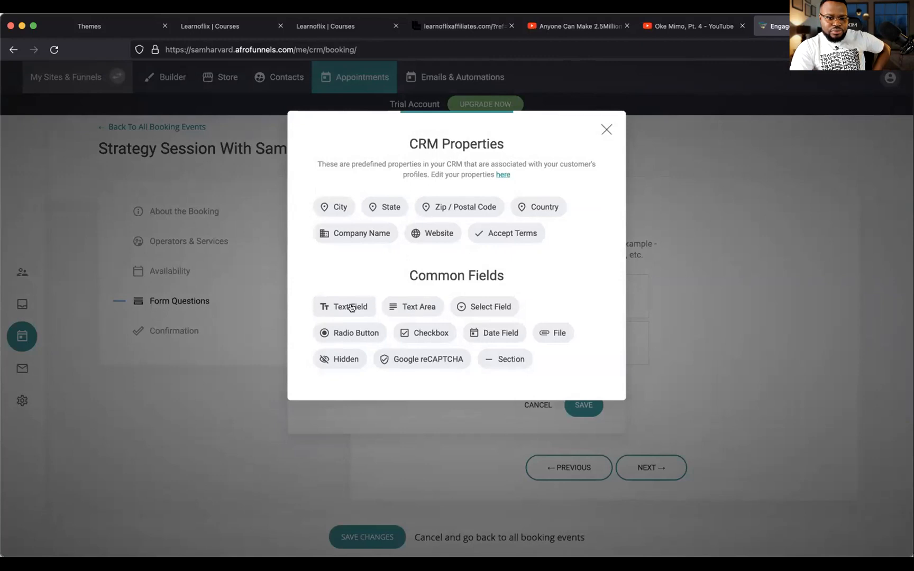
{"action": "left_click", "coordinate": [479, 308]}
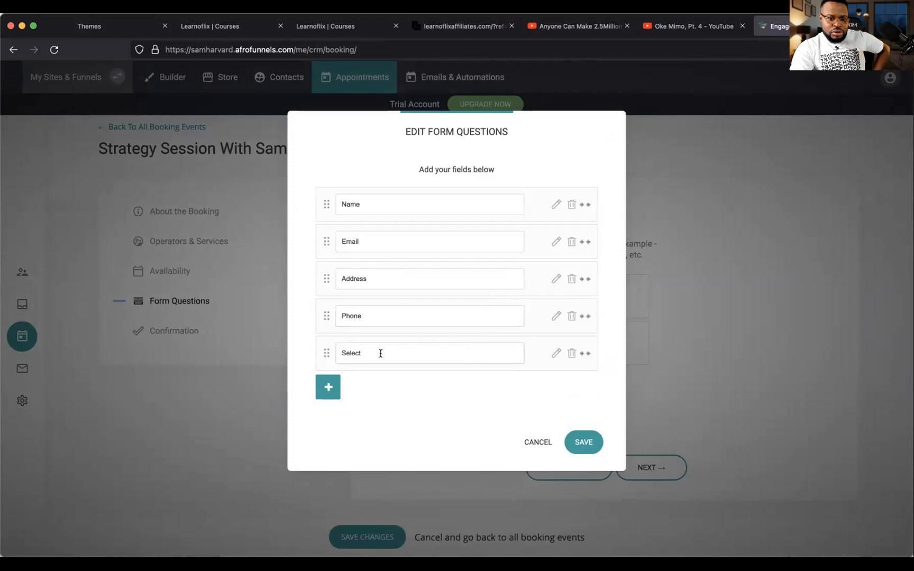
{"action": "left_click", "coordinate": [555, 354]}
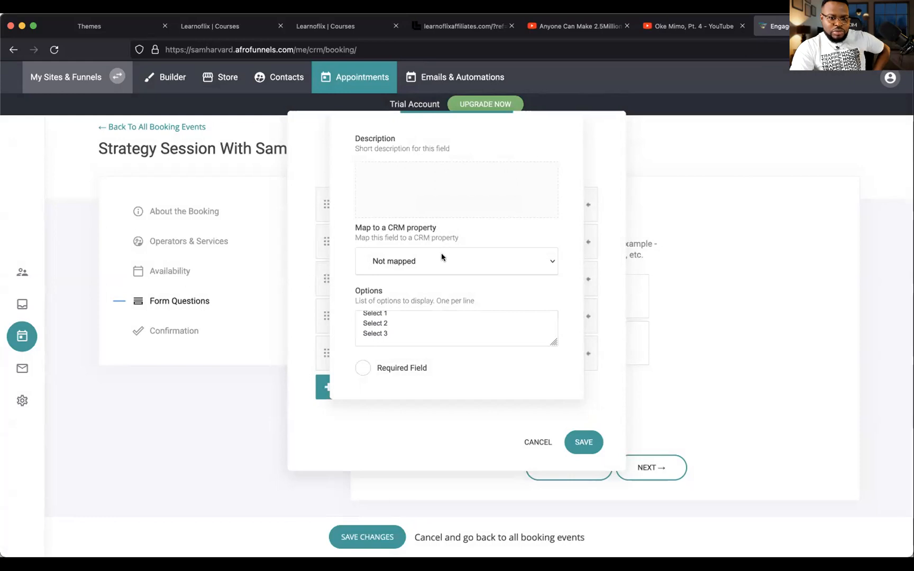
Step: Check the field's CRM property options, then close the field settings without mapping or changes
{"action": "left_click", "coordinate": [482, 261]}
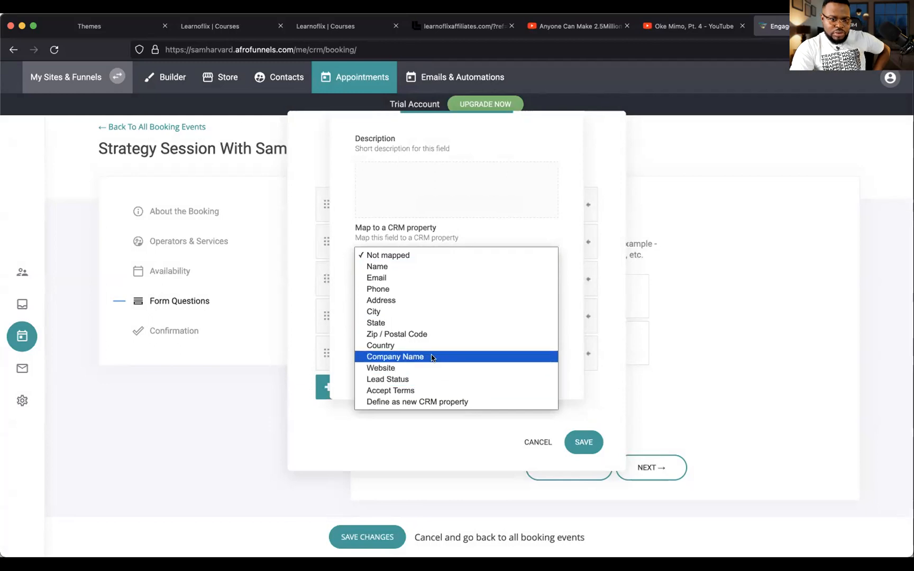
{"action": "key", "text": "Escape"}
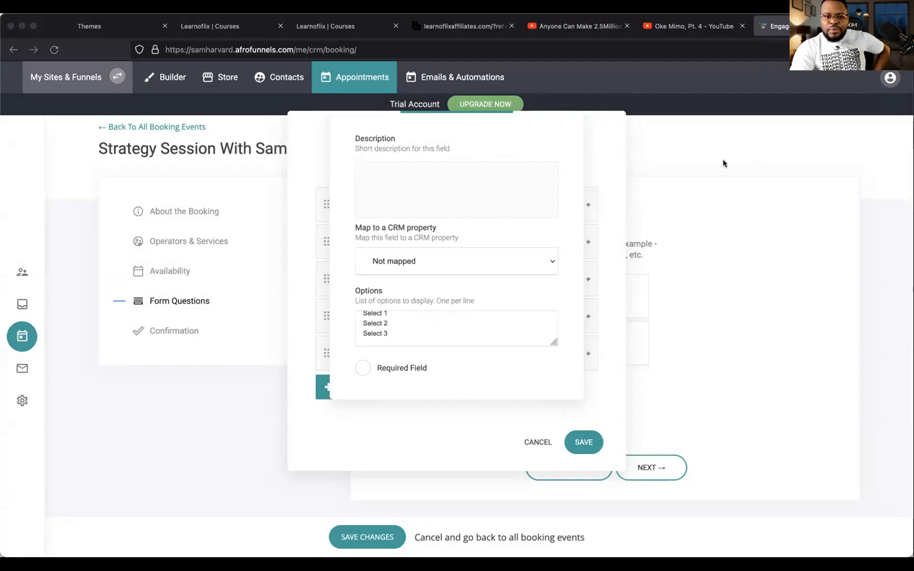
{"action": "left_click", "coordinate": [68, 356]}
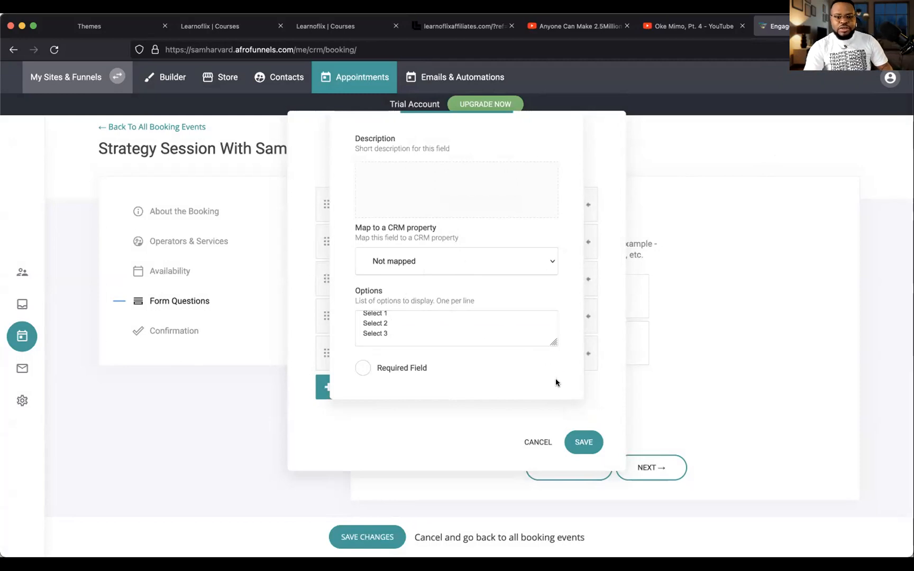
{"action": "left_click", "coordinate": [538, 442]}
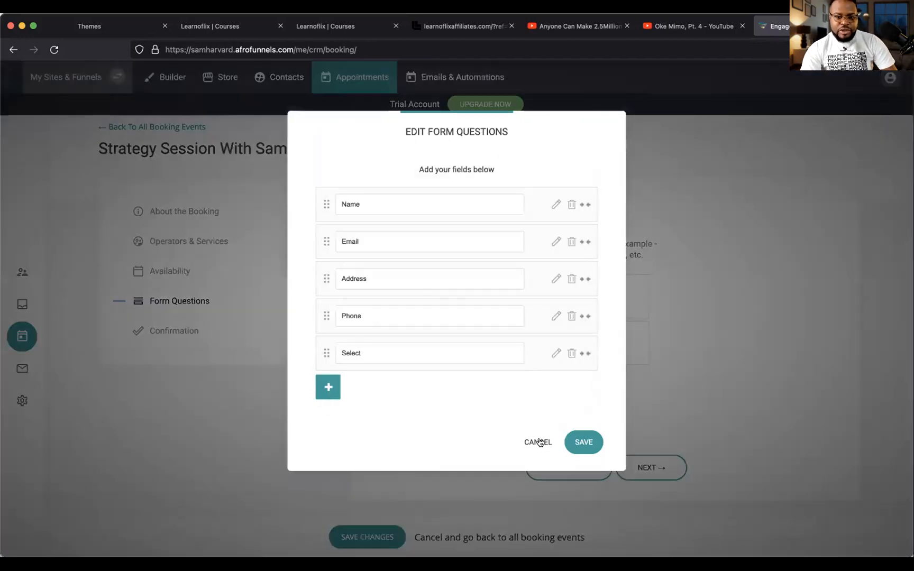
Step: Delete the Select question and save the form with Name, Email, Address and Phone
{"action": "left_click", "coordinate": [571, 353]}
{"action": "left_click", "coordinate": [506, 280]}
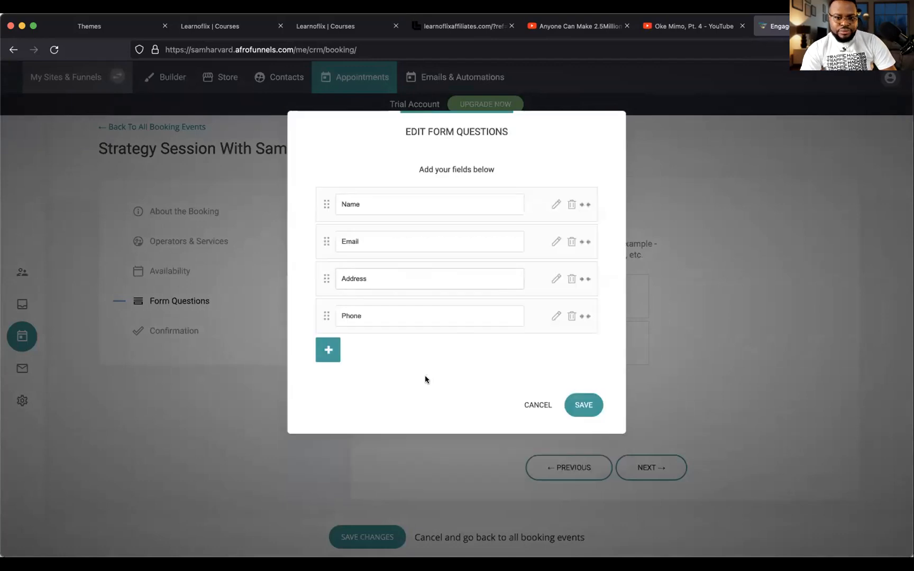
{"action": "left_click", "coordinate": [587, 406]}
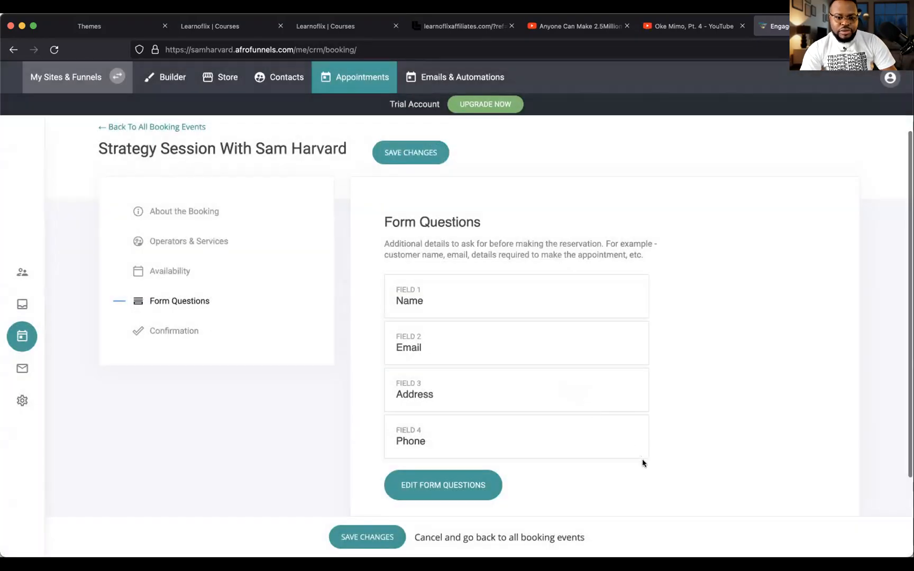
{"action": "scroll", "coordinate": [642, 464], "scroll_direction": "down", "scroll_amount": 3}
Step: Advance to the Confirmation step, set it to Custom Page, and start choosing the page
{"action": "left_click", "coordinate": [649, 469]}
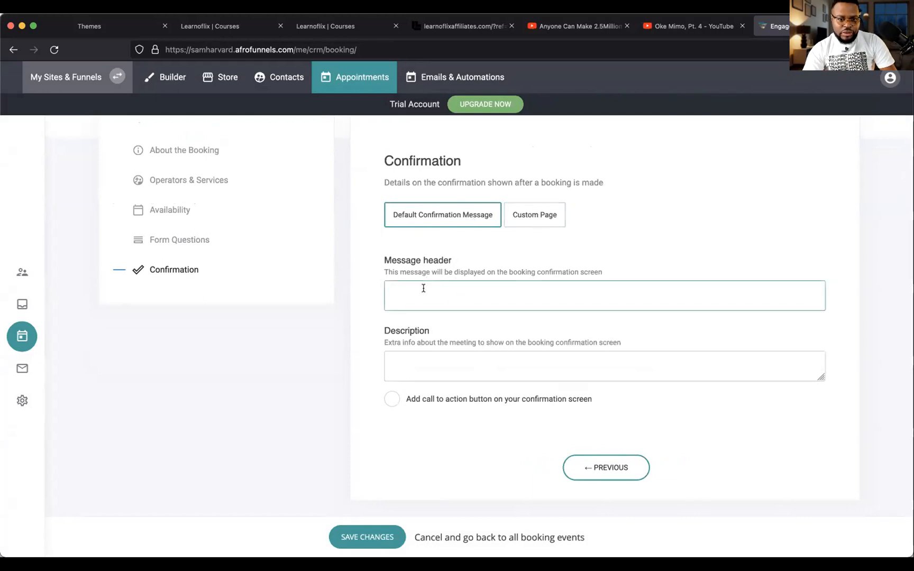
{"action": "left_click", "coordinate": [539, 217]}
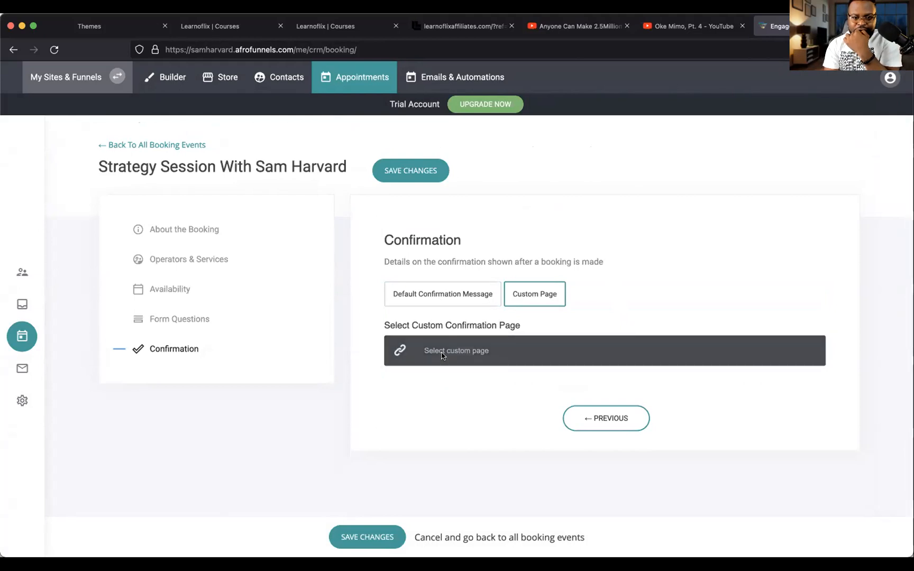
{"action": "left_click", "coordinate": [442, 355]}
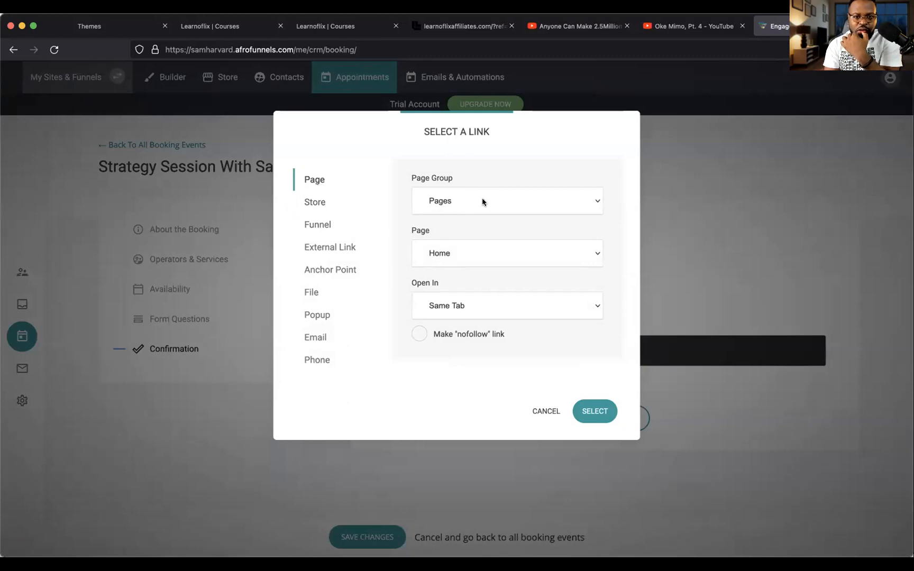
Step: Switch the link type to External Link and caption it 'Join My WhatsApp List'
{"action": "left_click", "coordinate": [546, 201]}
{"action": "left_click", "coordinate": [538, 255]}
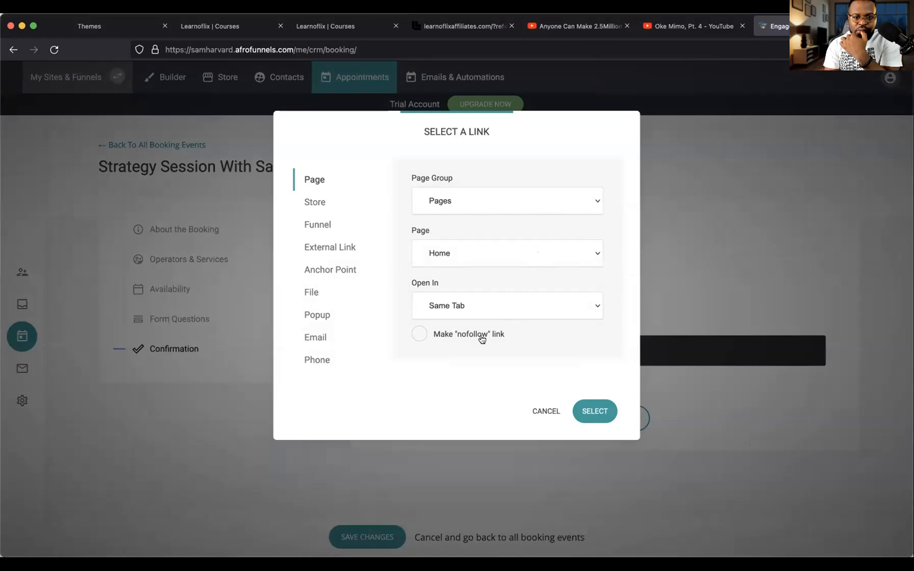
{"action": "left_click", "coordinate": [316, 203]}
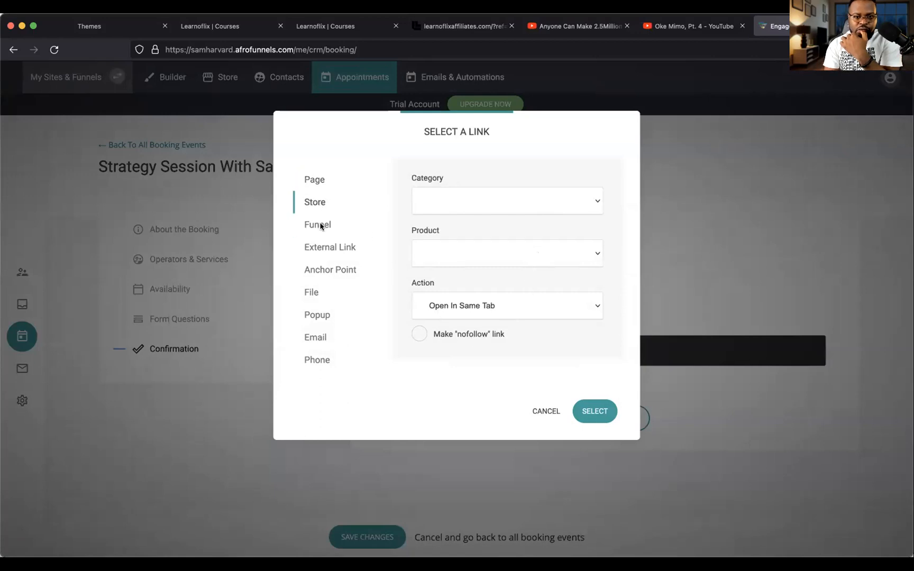
{"action": "left_click", "coordinate": [324, 248]}
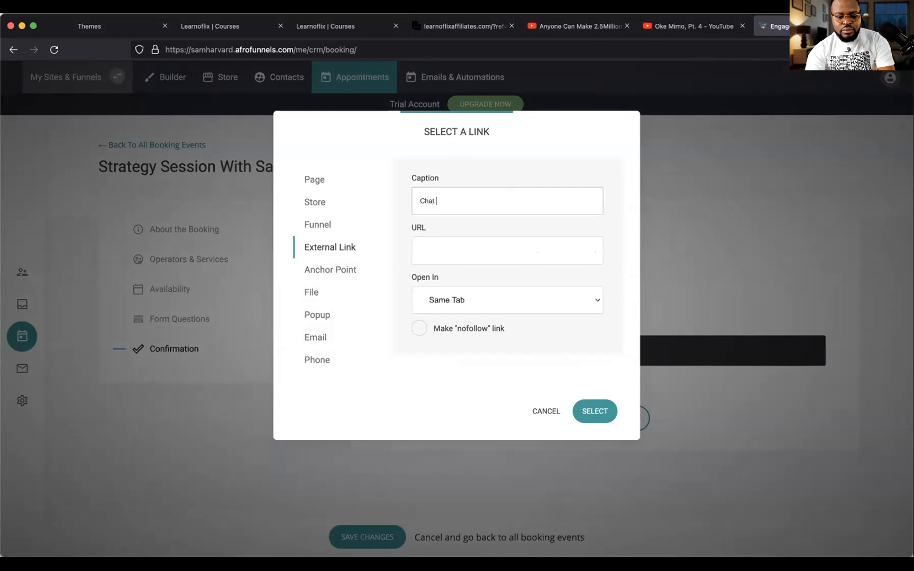
{"action": "key", "text": "BackSpace"}
{"action": "key", "text": "BackSpace"}
{"action": "key", "text": "BackSpace"}
{"action": "key", "text": "BackSpace"}
{"action": "type", "text": "Jo"}
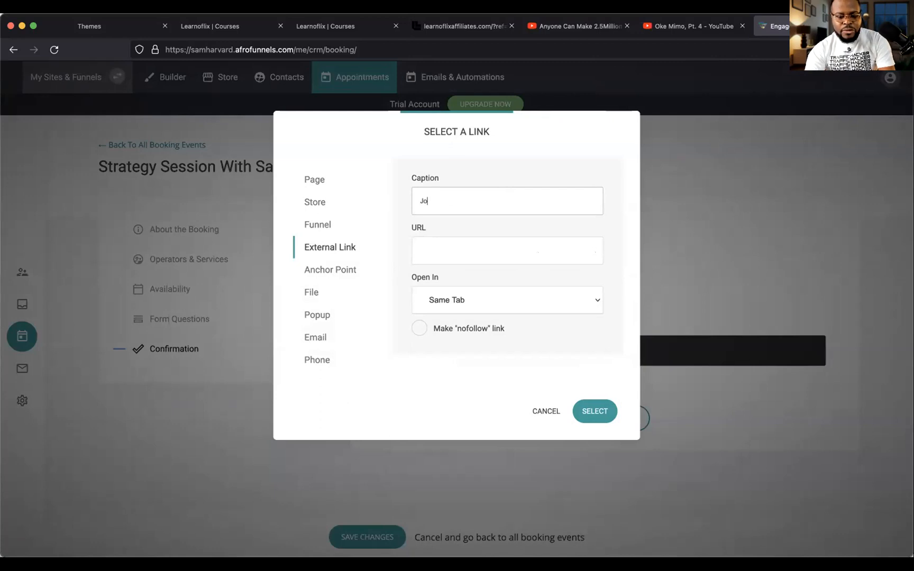
{"action": "type", "text": "in My WhatsApp List"}
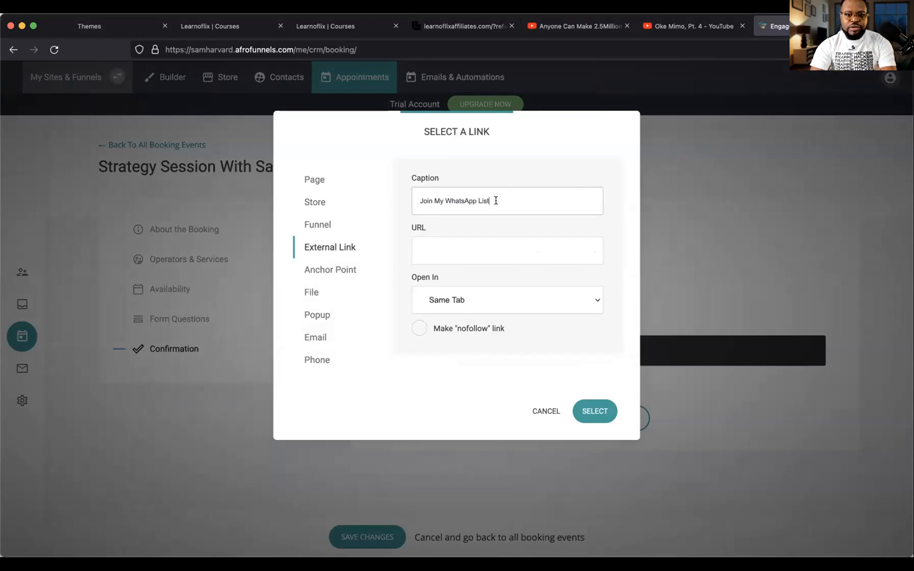
{"action": "type", "text": "https"}
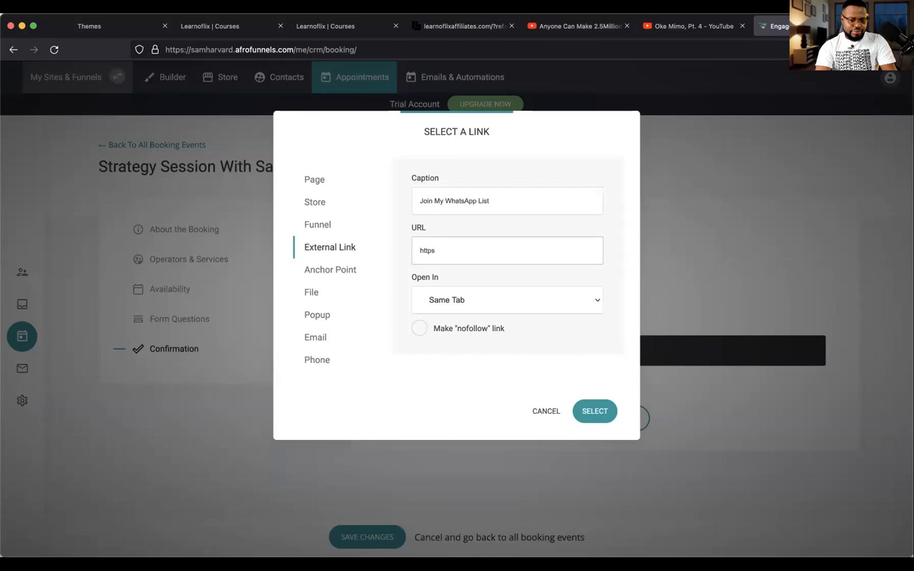
Step: Paste the bit.ly WhatsApp chat link as the URL and apply it as the confirmation
{"action": "key", "text": "super+Tab"}
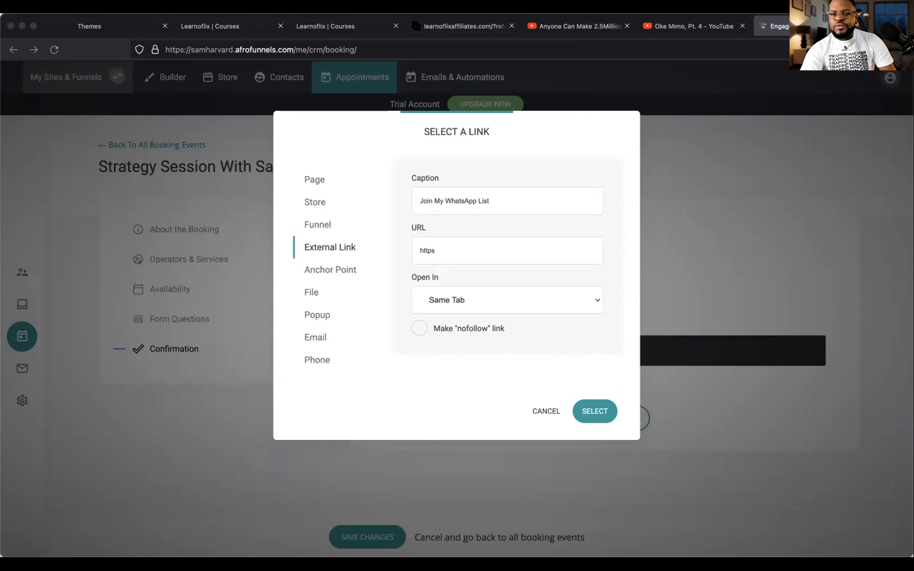
{"action": "left_click", "coordinate": [523, 241]}
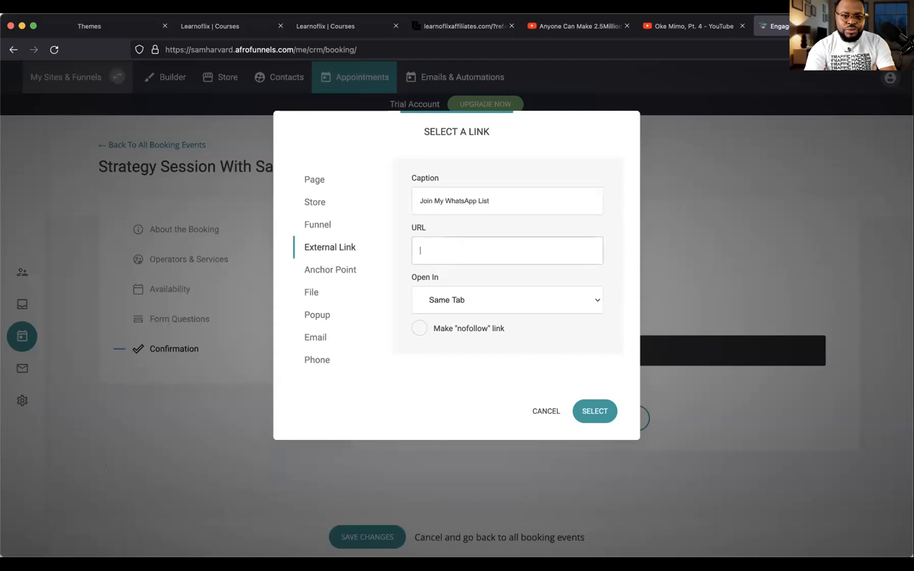
{"action": "type", "text": "https://bit.ly/ChatSamHarvard"}
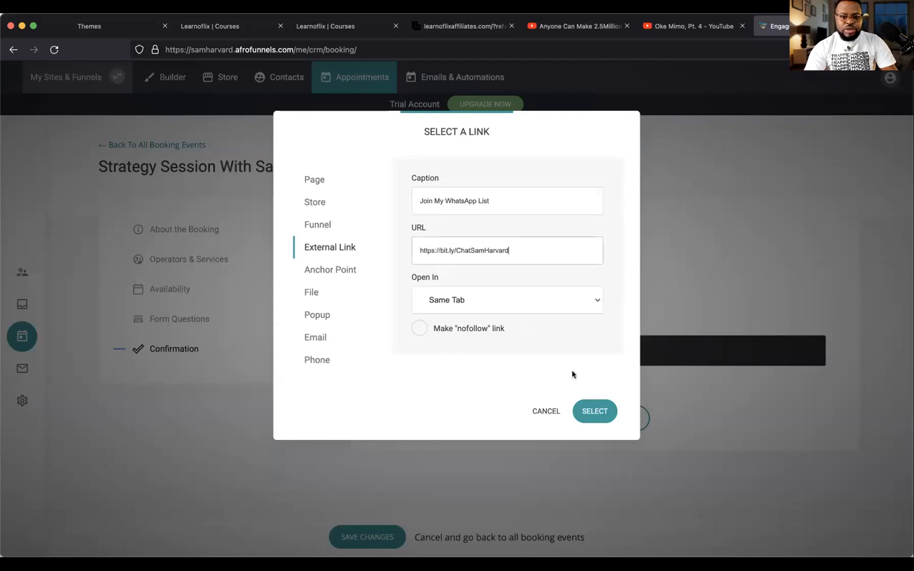
{"action": "left_click", "coordinate": [591, 411]}
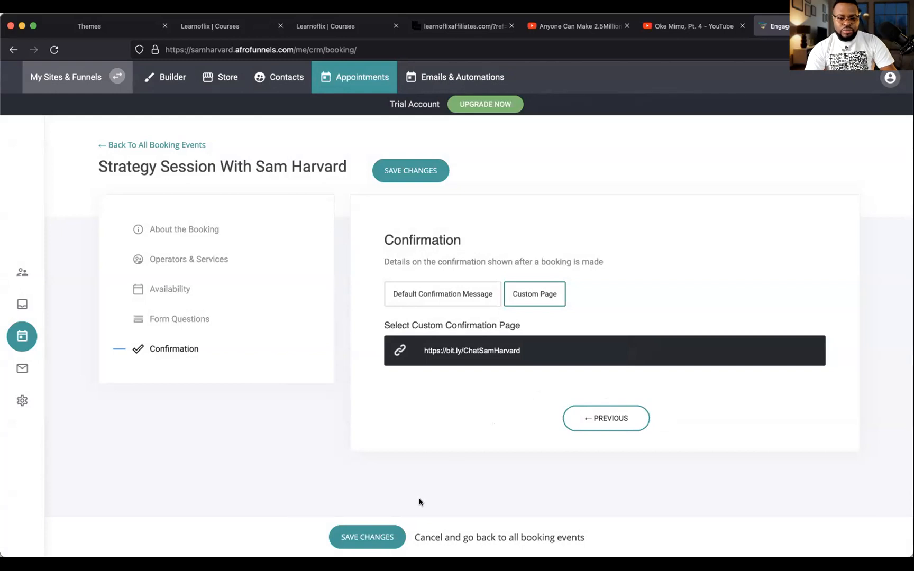
Step: Attempt to save, dismiss the missing-operator warning, and show the available operators, including Test
{"action": "left_click", "coordinate": [369, 538]}
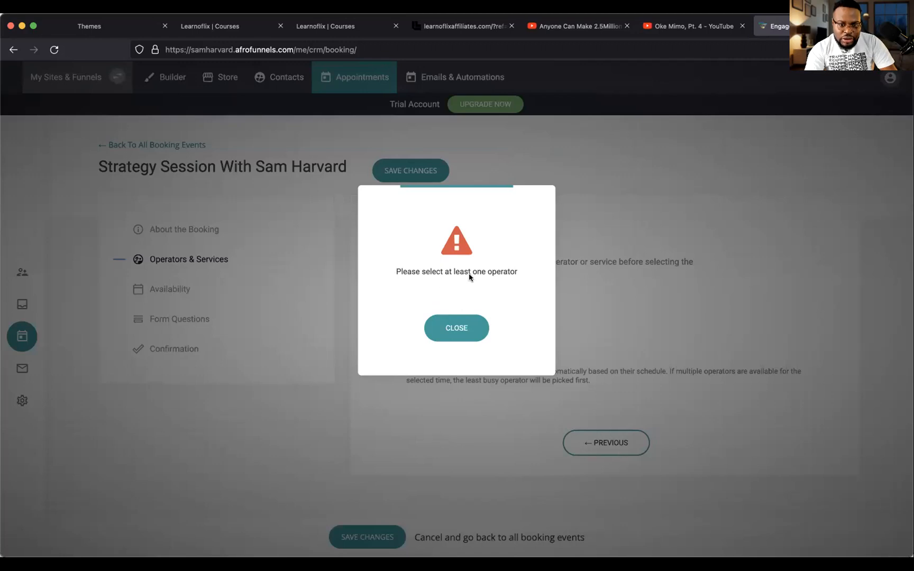
{"action": "left_click", "coordinate": [452, 326]}
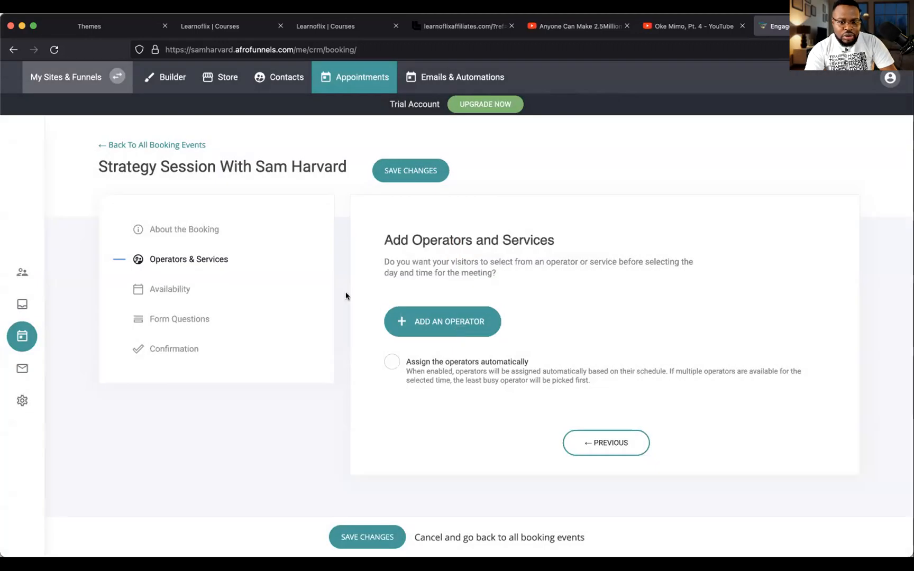
{"action": "left_click", "coordinate": [416, 321]}
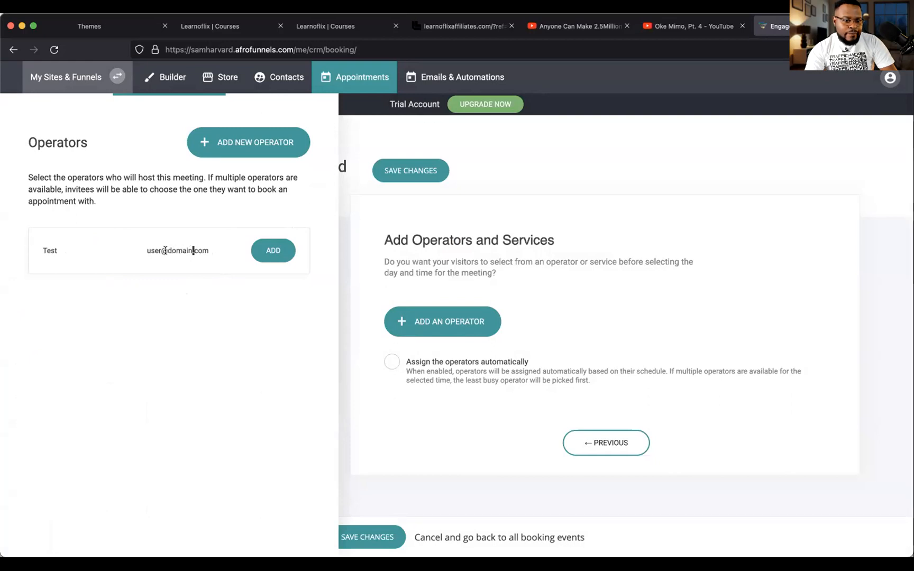
{"action": "left_click_drag", "start_coordinate": [210, 253], "coordinate": [139, 252]}
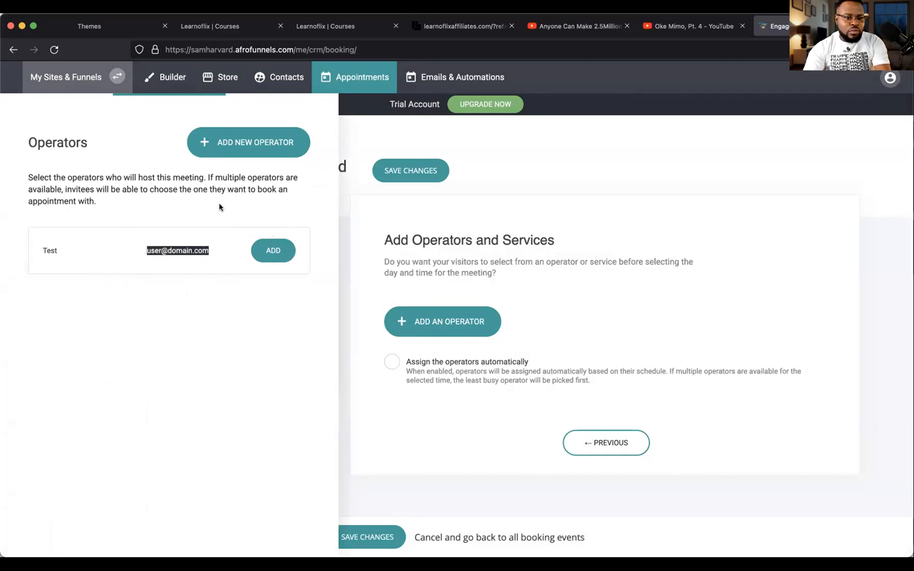
Step: Create a new operator with the coach's name, autofilled email address, and description 'Lead Coach'
{"action": "left_click", "coordinate": [201, 149]}
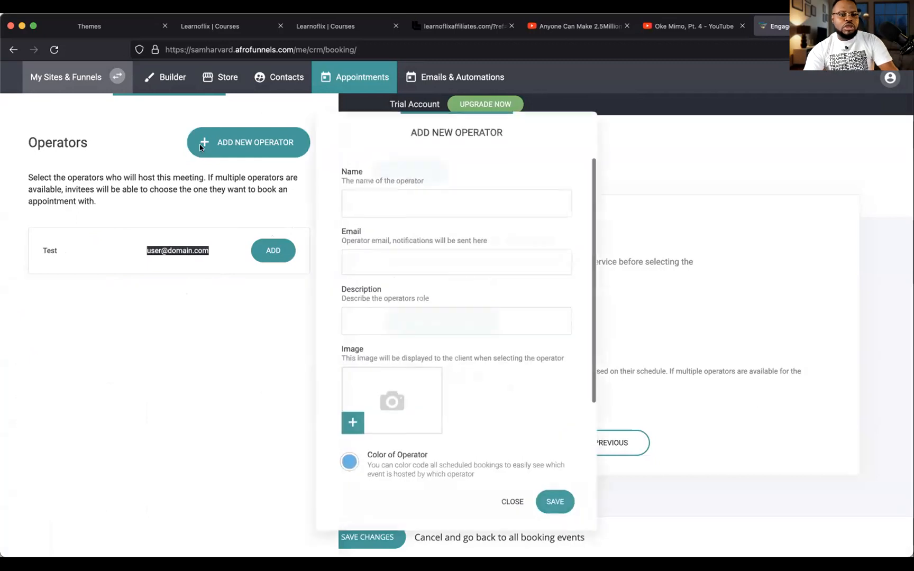
{"action": "left_click", "coordinate": [385, 193]}
{"action": "type", "text": "sam"}
{"action": "type", "text": "rvard"}
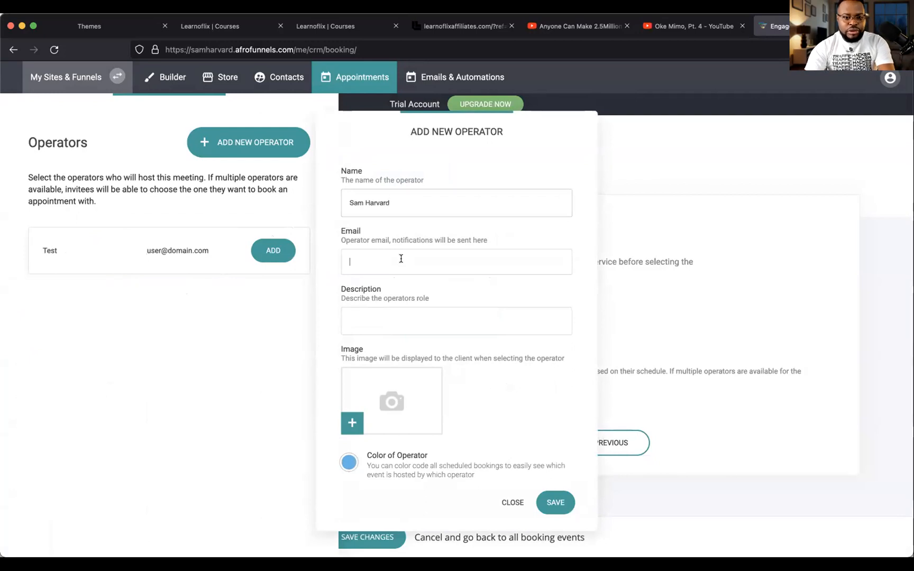
{"action": "type", "text": "ps"}
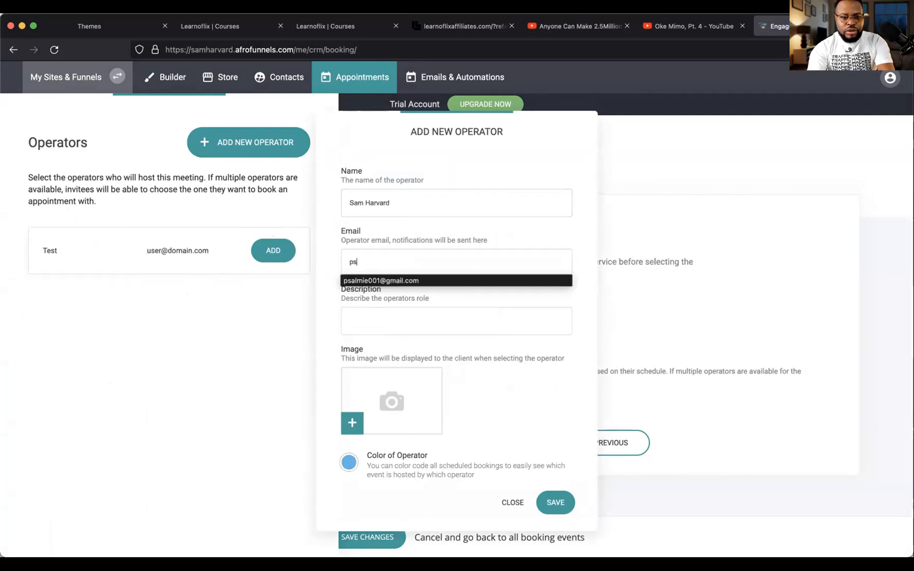
{"action": "left_click", "coordinate": [410, 281]}
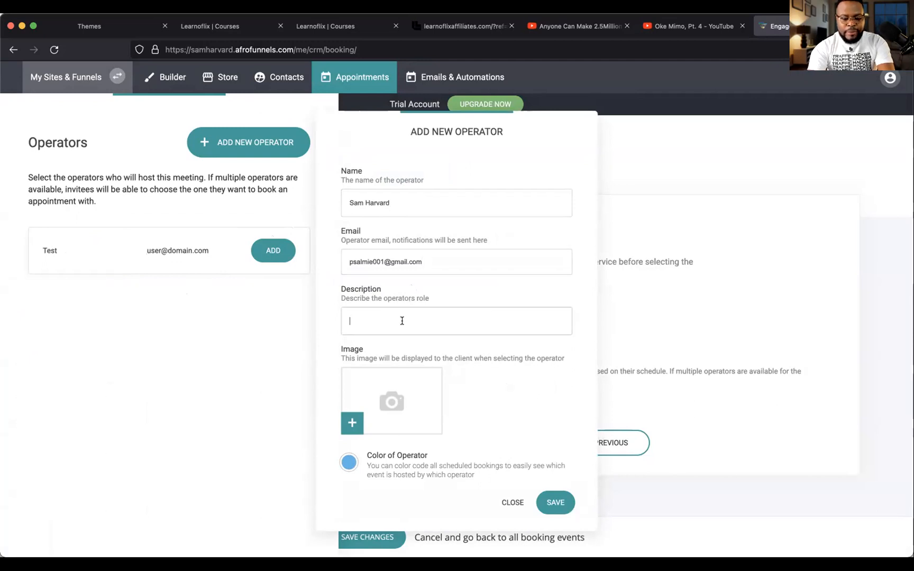
{"action": "type", "text": "Lead "}
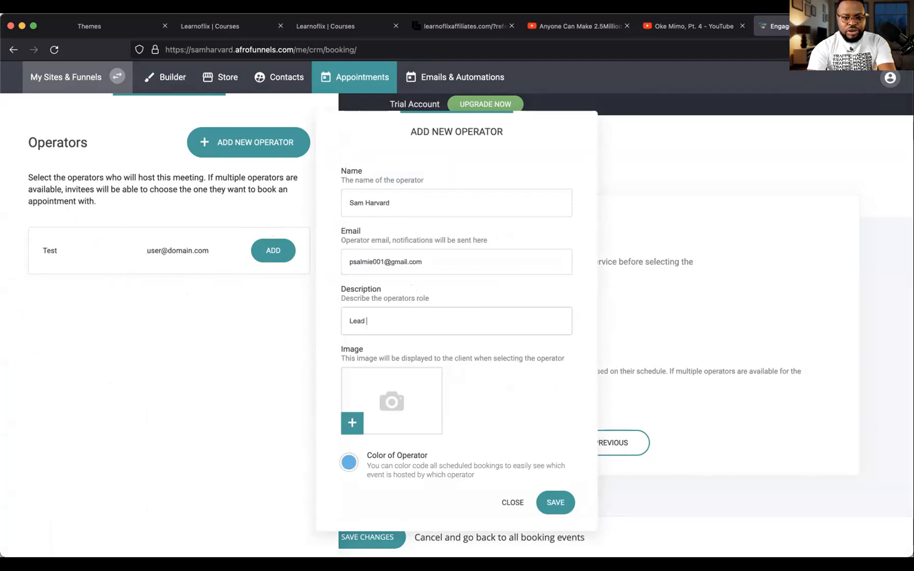
{"action": "type", "text": "Coach"}
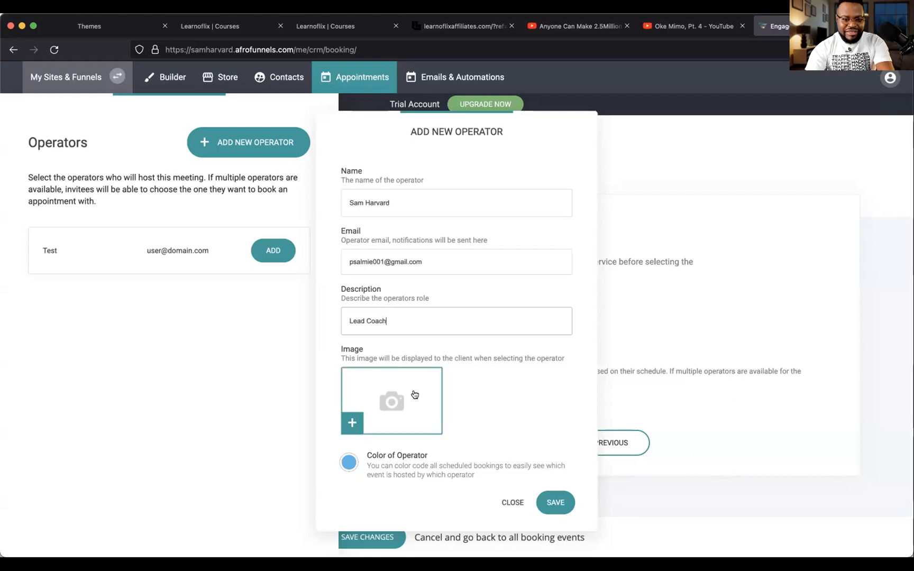
Step: Start uploading a photo for the new operator and browse the Downloads folder
{"action": "left_click", "coordinate": [350, 425]}
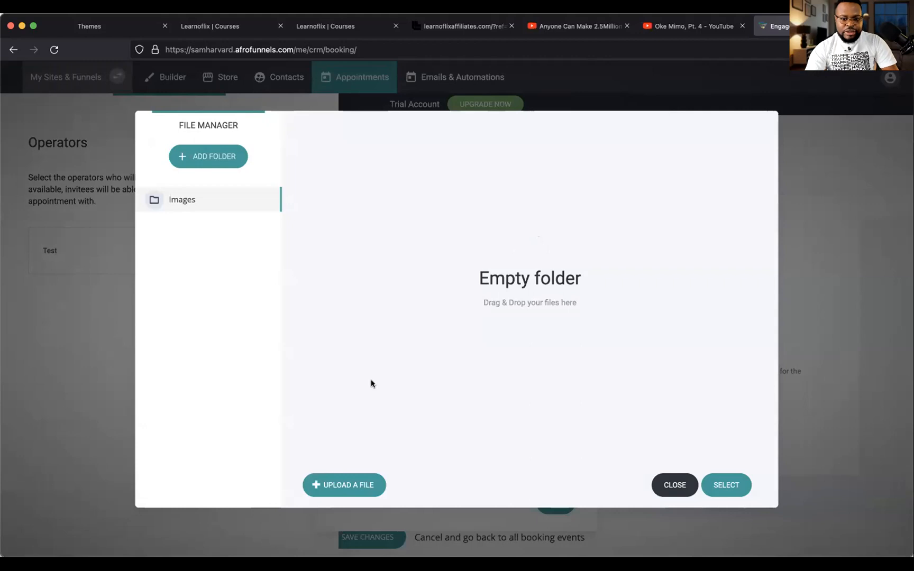
{"action": "left_click", "coordinate": [330, 483]}
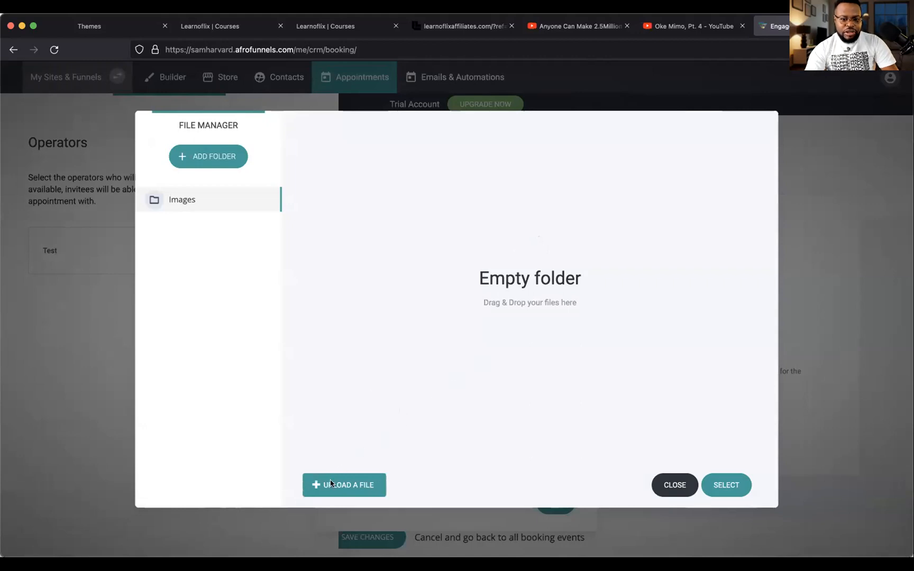
{"action": "left_click", "coordinate": [320, 481]}
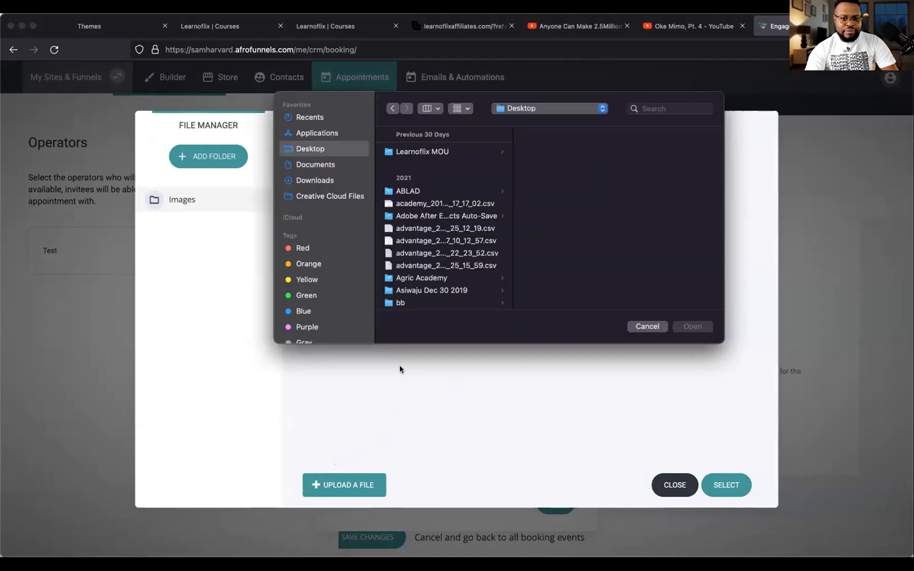
{"action": "scroll", "coordinate": [417, 203], "scroll_direction": "down", "scroll_amount": 1}
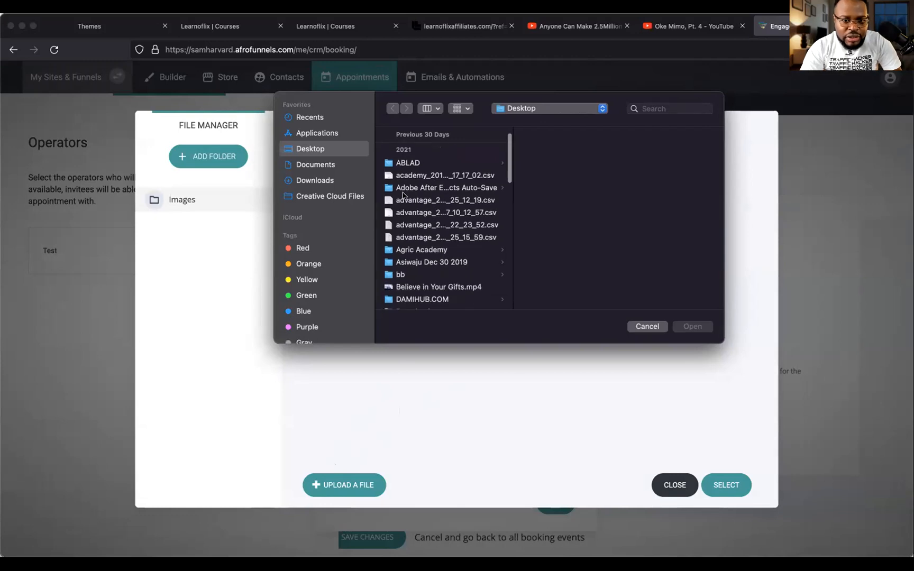
{"action": "left_click", "coordinate": [314, 180]}
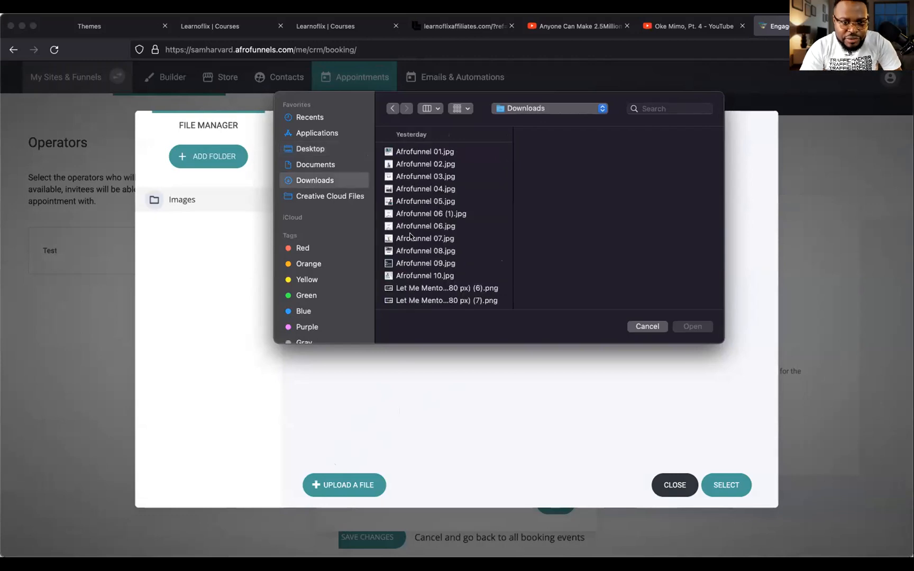
{"action": "scroll", "coordinate": [411, 263], "scroll_direction": "down", "scroll_amount": 10}
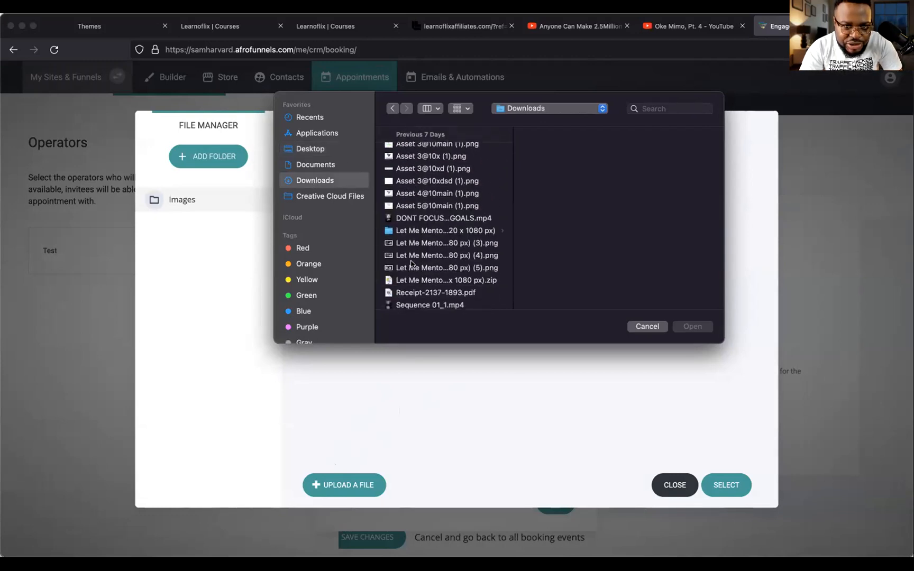
{"action": "scroll", "coordinate": [411, 264], "scroll_direction": "down", "scroll_amount": 10}
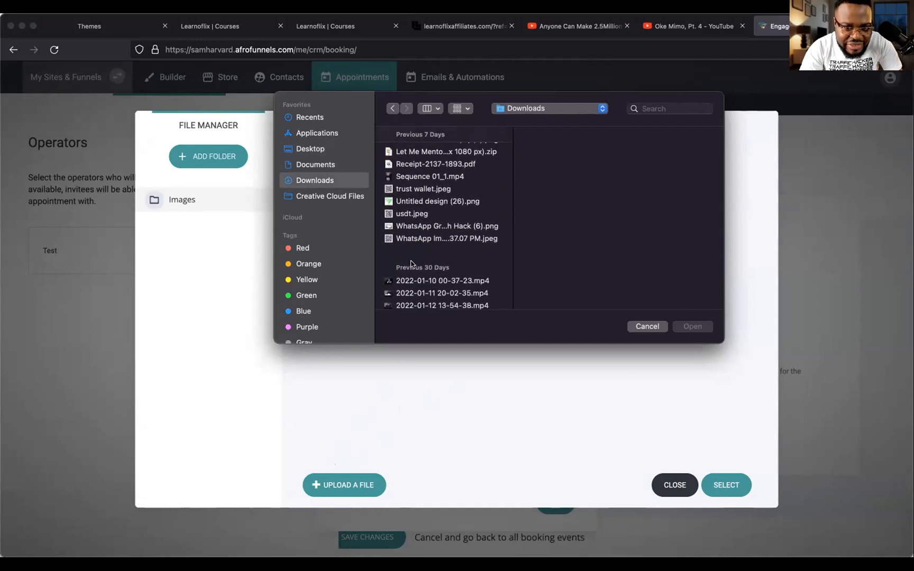
{"action": "scroll", "coordinate": [411, 264], "scroll_direction": "down", "scroll_amount": 5}
{"action": "scroll", "coordinate": [411, 263], "scroll_direction": "down", "scroll_amount": 10}
{"action": "scroll", "coordinate": [411, 263], "scroll_direction": "down", "scroll_amount": 10}
{"action": "scroll", "coordinate": [411, 263], "scroll_direction": "down", "scroll_amount": 10}
{"action": "scroll", "coordinate": [411, 263], "scroll_direction": "down", "scroll_amount": 10}
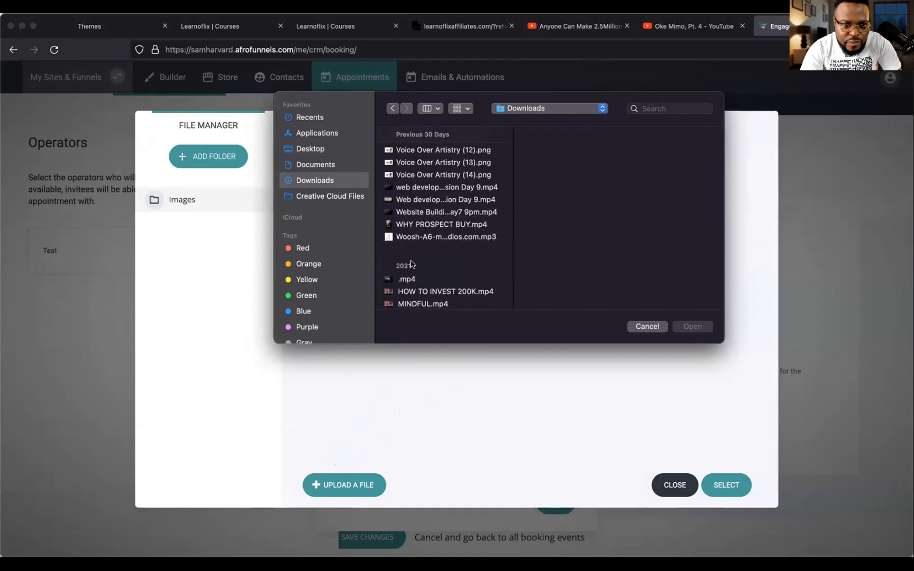
{"action": "scroll", "coordinate": [411, 263], "scroll_direction": "down", "scroll_amount": 10}
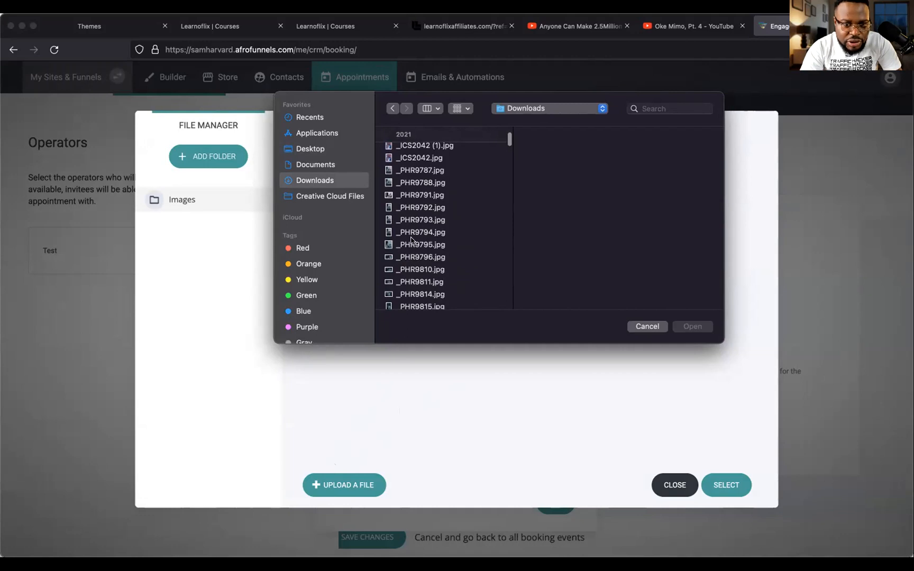
Step: After previewing several photos, pick _PHR9795.jpg and upload it to the Images folder
{"action": "left_click", "coordinate": [407, 244]}
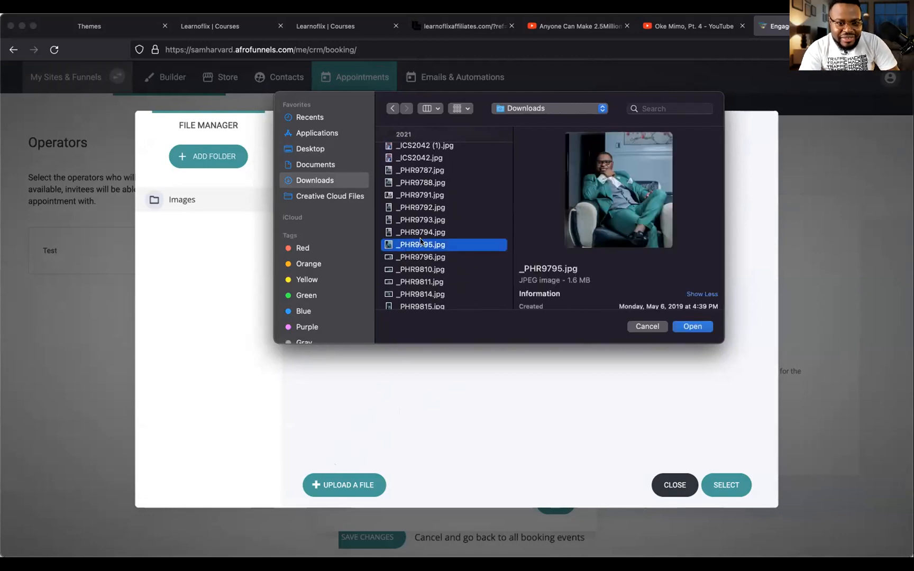
{"action": "left_click", "coordinate": [409, 220]}
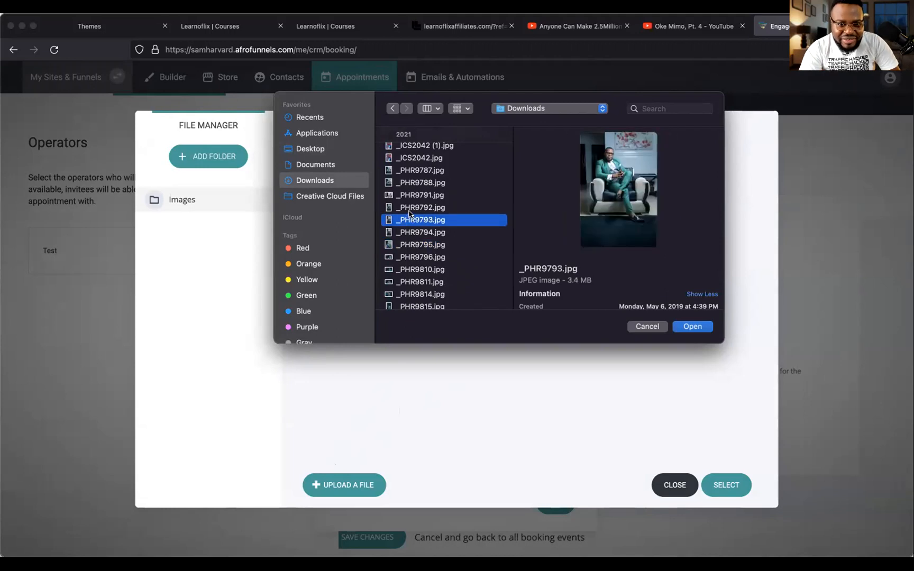
{"action": "left_click", "coordinate": [408, 208]}
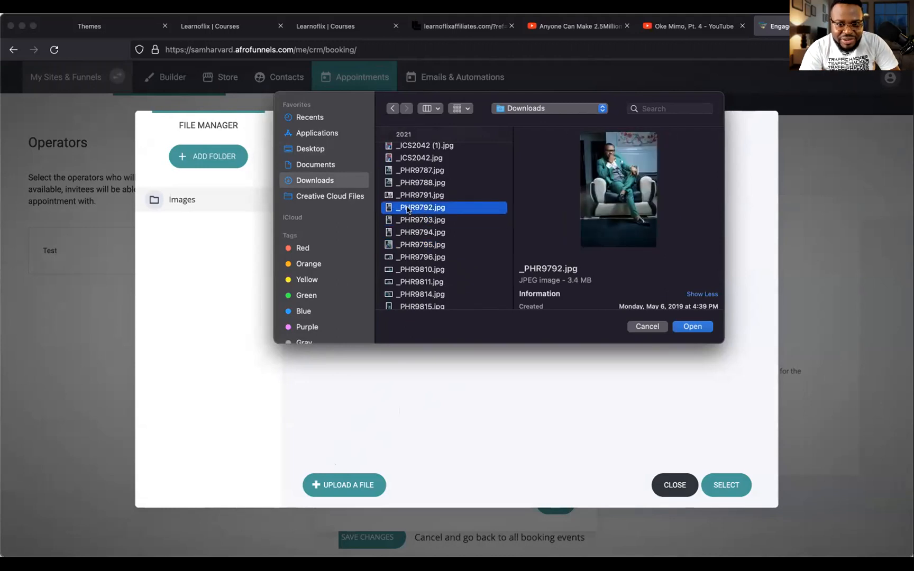
{"action": "left_click", "coordinate": [408, 271]}
{"action": "left_click", "coordinate": [408, 283]}
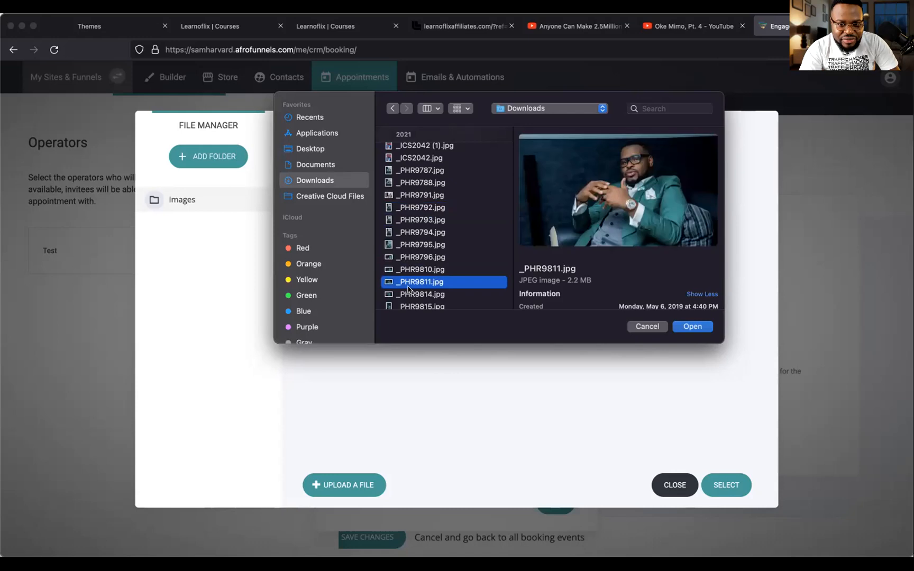
{"action": "left_click", "coordinate": [406, 232]}
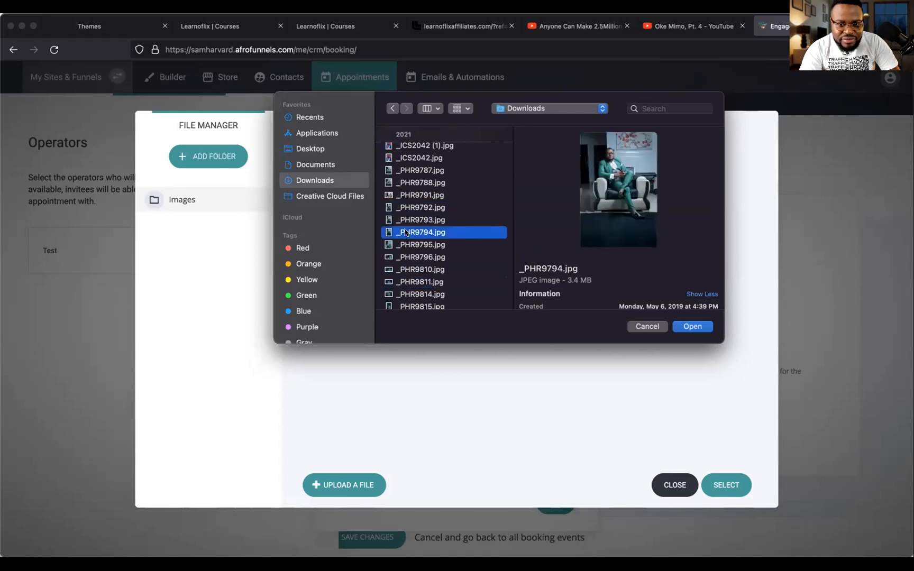
{"action": "left_click", "coordinate": [406, 246]}
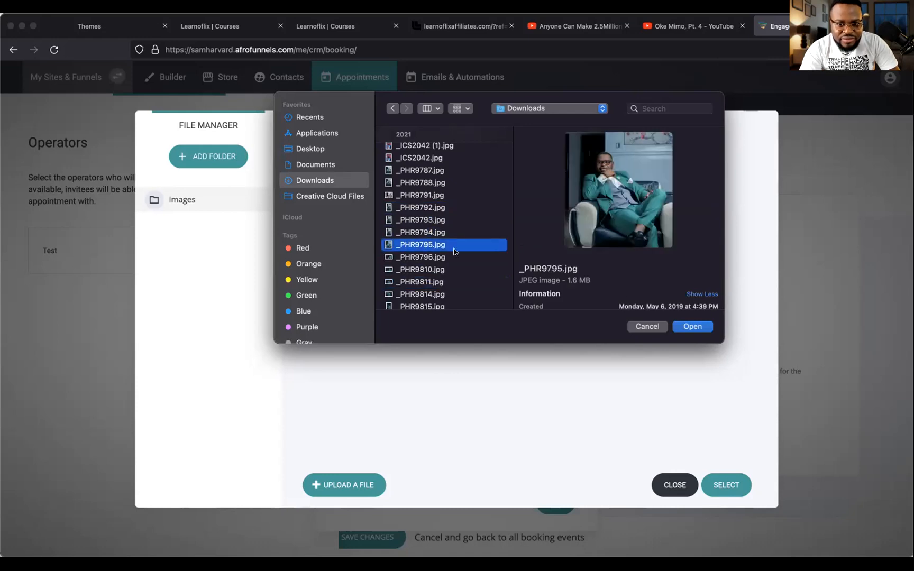
{"action": "left_click", "coordinate": [692, 326]}
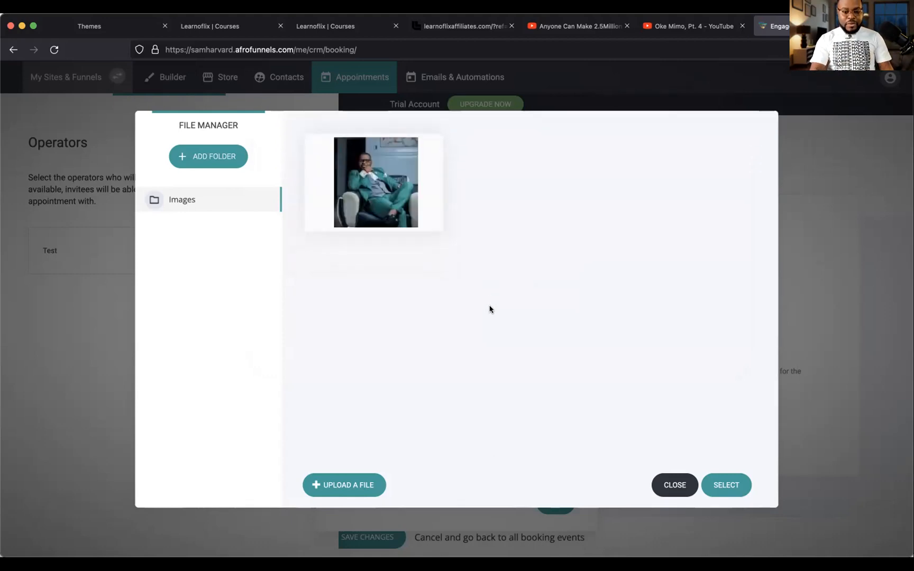
Step: Use the uploaded _PHR9795.jpg as the new operator's photo
{"action": "mouse_move", "coordinate": [435, 190]}
{"action": "left_click", "coordinate": [430, 147]}
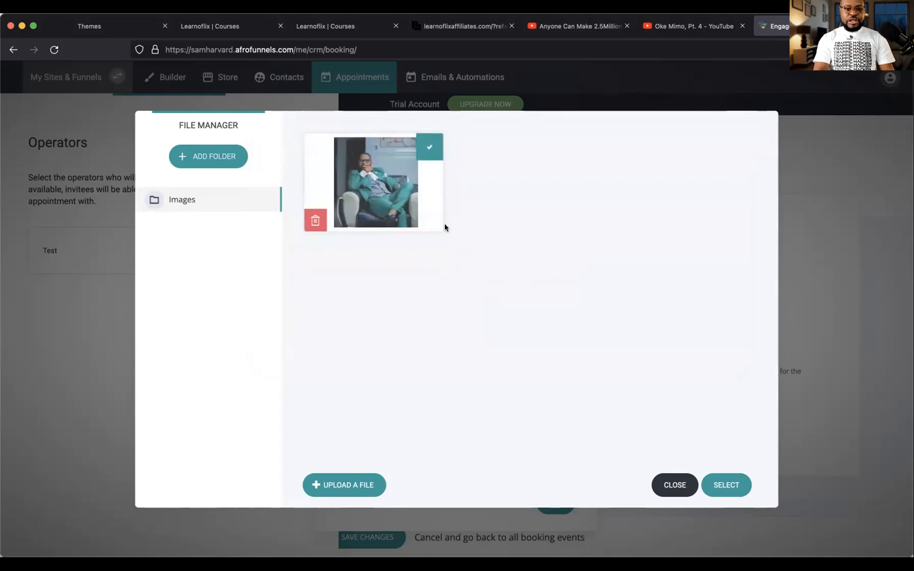
{"action": "left_click", "coordinate": [743, 488]}
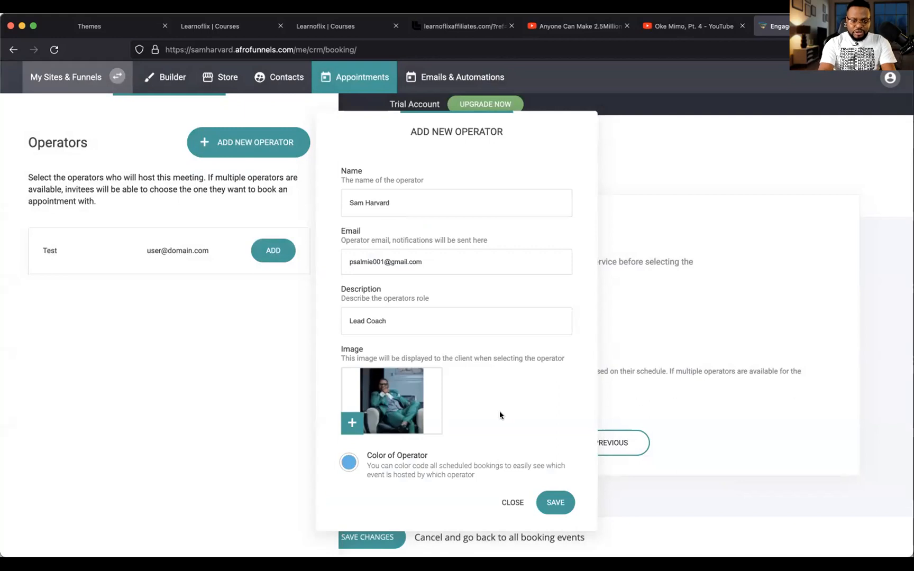
Step: Set the operator colour to teal #00A896 and save the new operator
{"action": "left_click", "coordinate": [347, 464]}
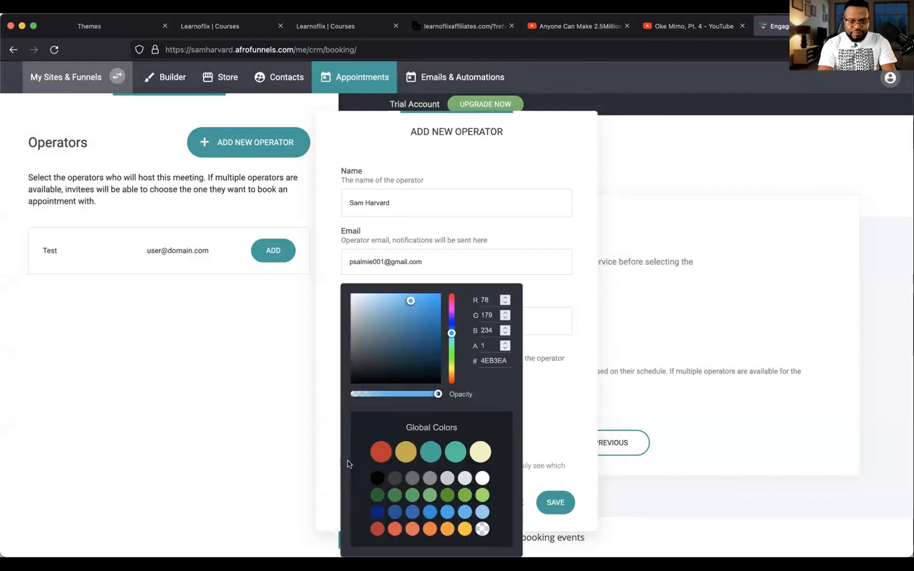
{"action": "left_click", "coordinate": [429, 454]}
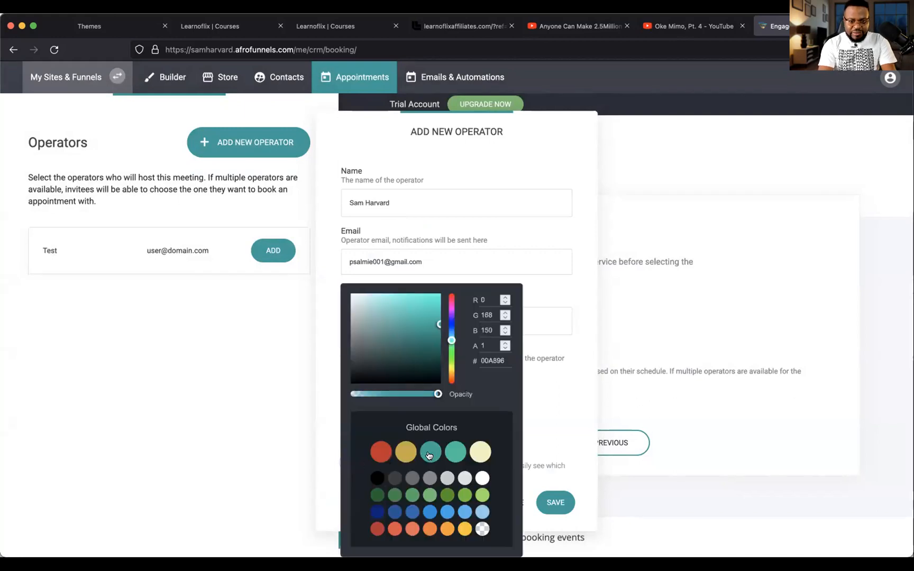
{"action": "left_click", "coordinate": [569, 398]}
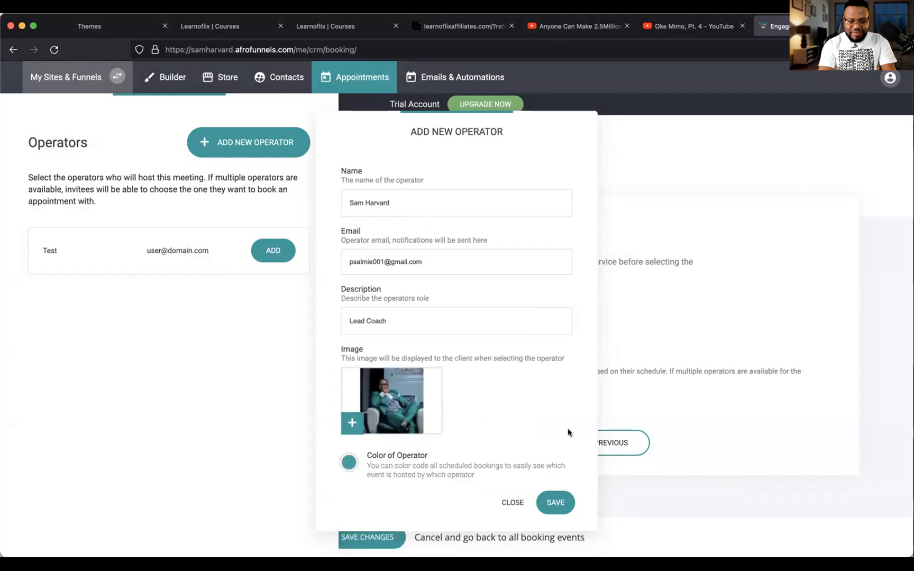
{"action": "left_click", "coordinate": [555, 502]}
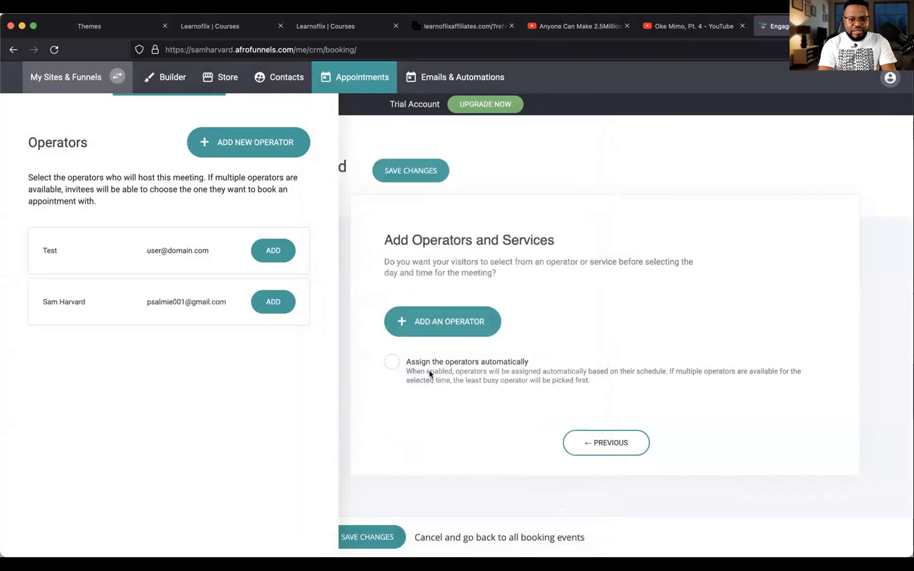
Step: Assign the new operator, save the strategy session booking event, and go to the website builder
{"action": "left_click", "coordinate": [270, 306]}
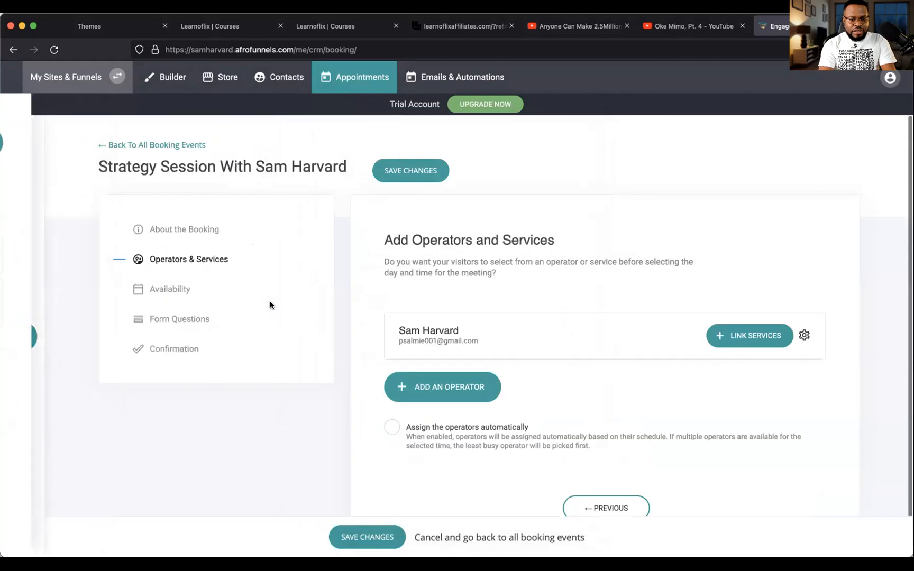
{"action": "scroll", "coordinate": [636, 418], "scroll_direction": "down", "scroll_amount": 1}
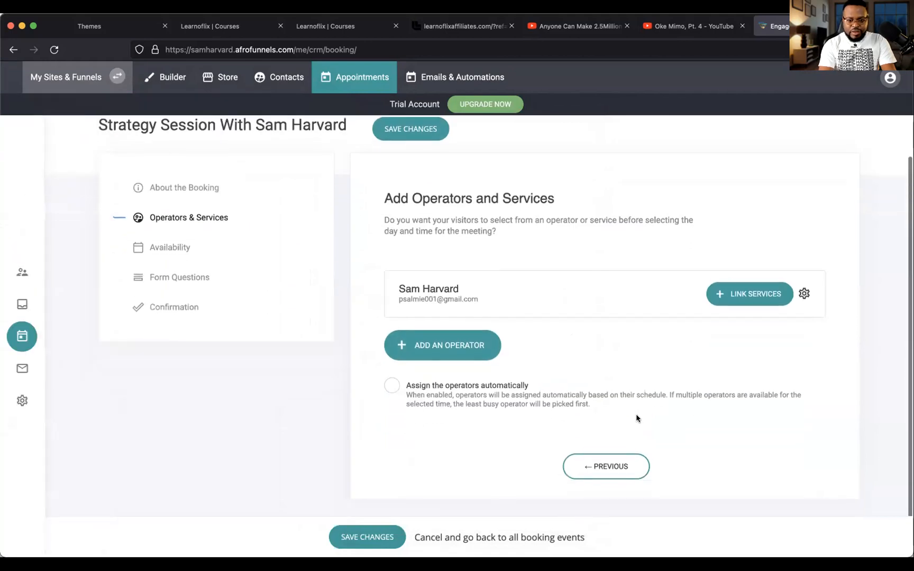
{"action": "left_click", "coordinate": [360, 534]}
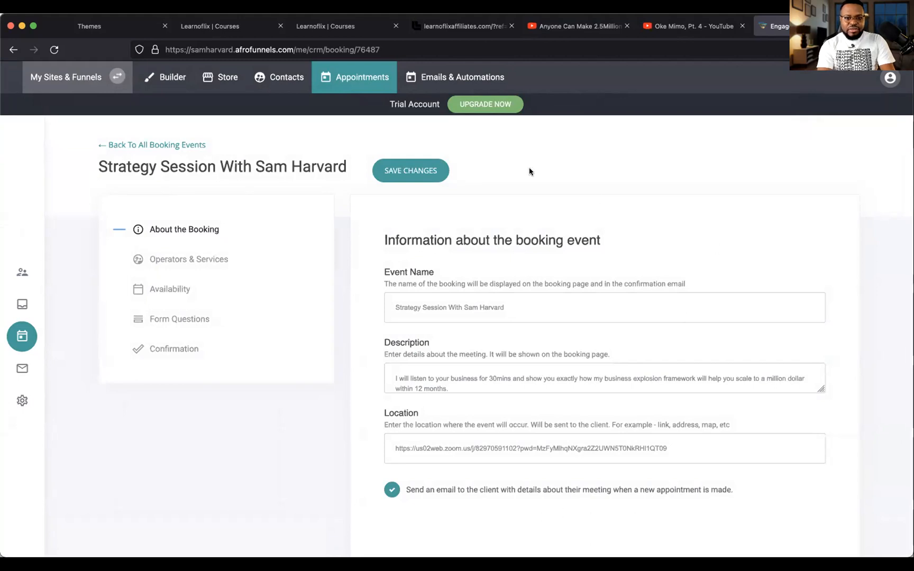
{"action": "left_click", "coordinate": [165, 79]}
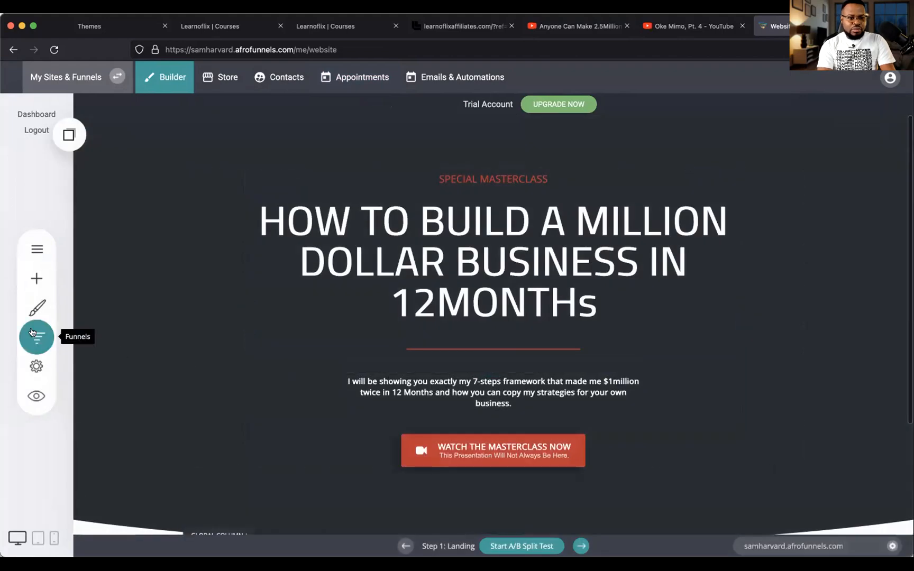
Step: Change the Booking step page's booking widget from Test Event to the strategy session event
{"action": "left_click", "coordinate": [37, 337]}
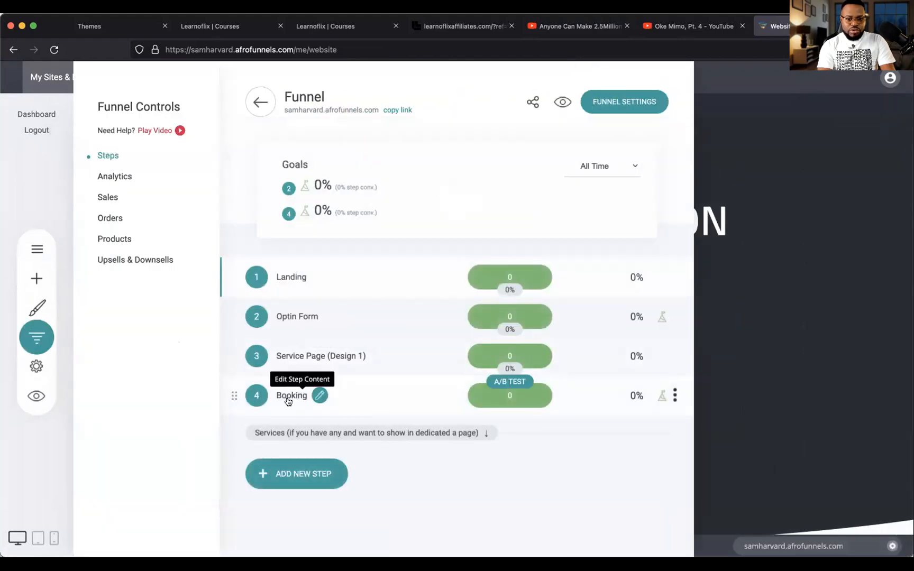
{"action": "left_click", "coordinate": [319, 395]}
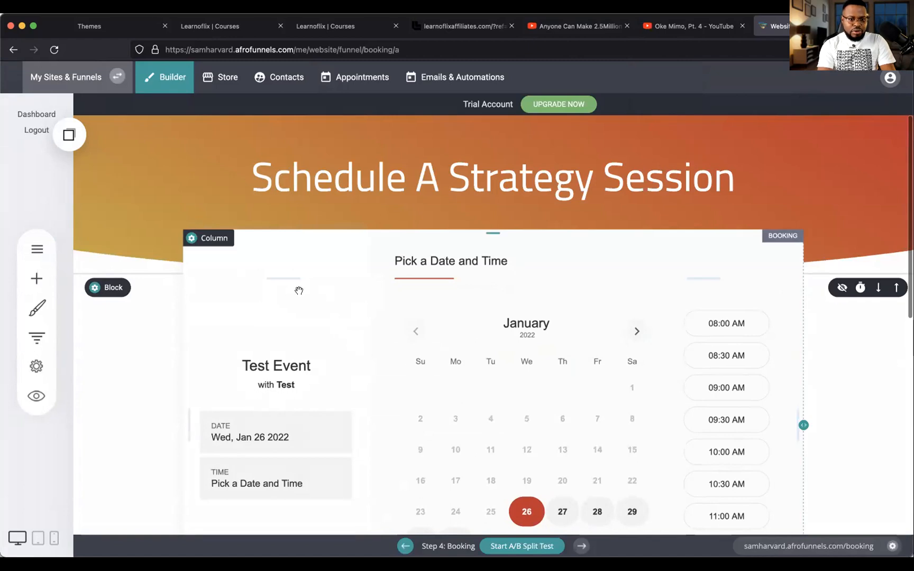
{"action": "mouse_move", "coordinate": [209, 238]}
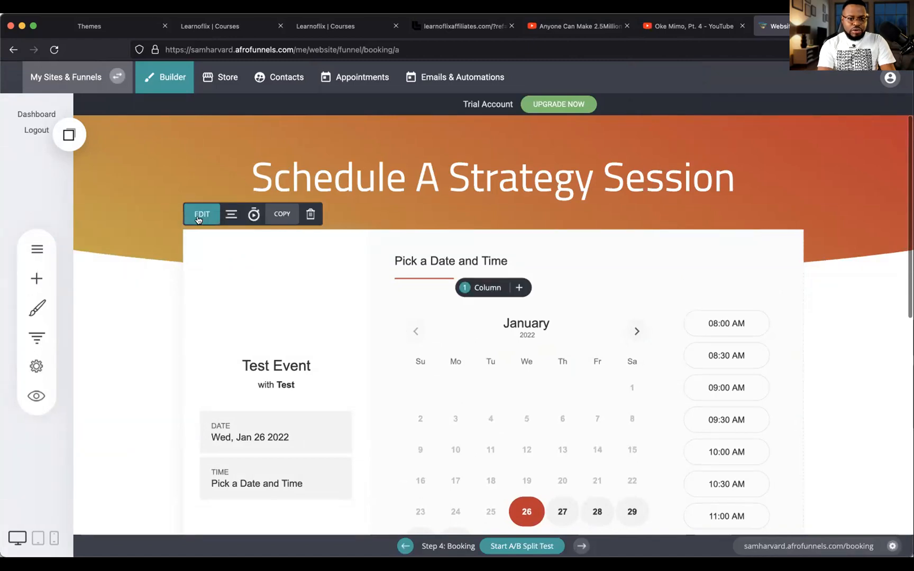
{"action": "left_click", "coordinate": [200, 215]}
{"action": "left_click", "coordinate": [741, 205]}
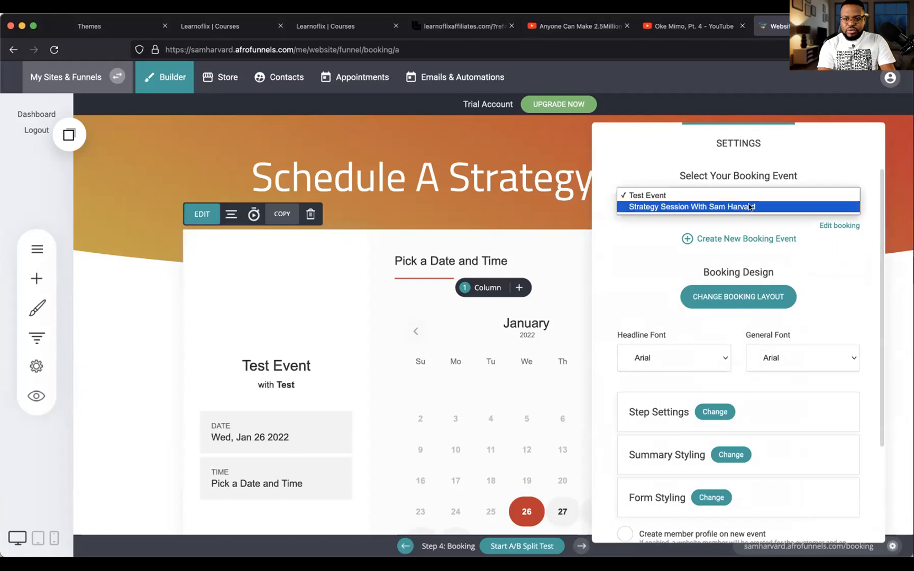
{"action": "left_click", "coordinate": [743, 207]}
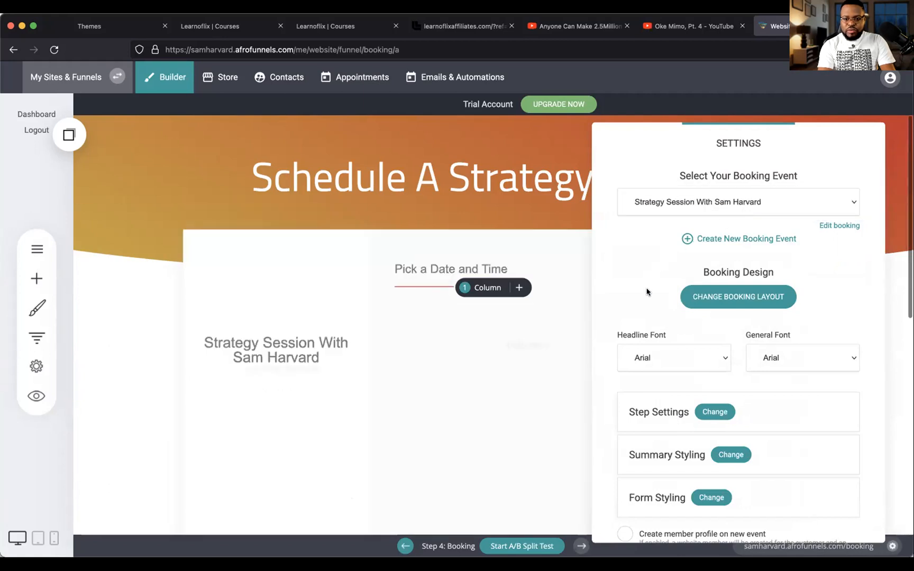
{"action": "left_click", "coordinate": [310, 280]}
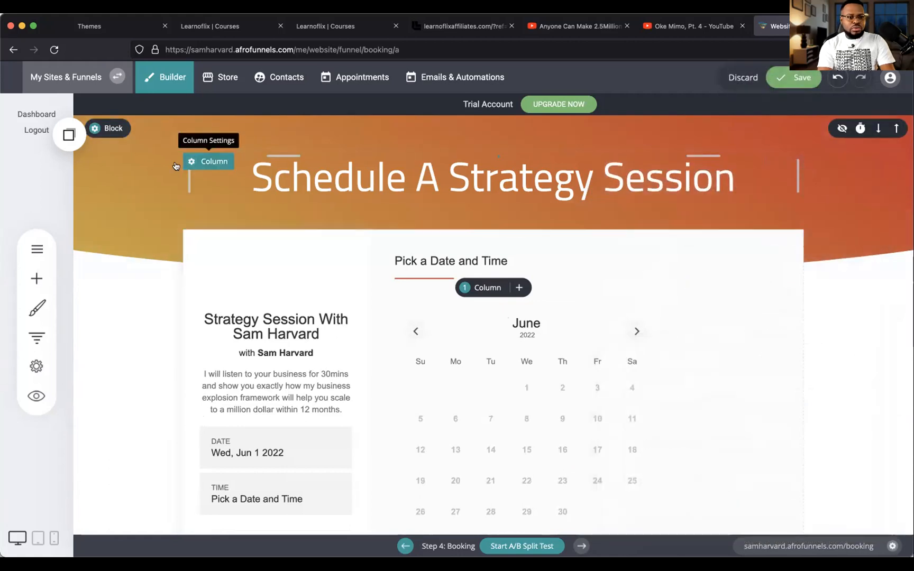
Step: Trim about 10px of top padding from the booking page's header block
{"action": "mouse_move", "coordinate": [118, 131]}
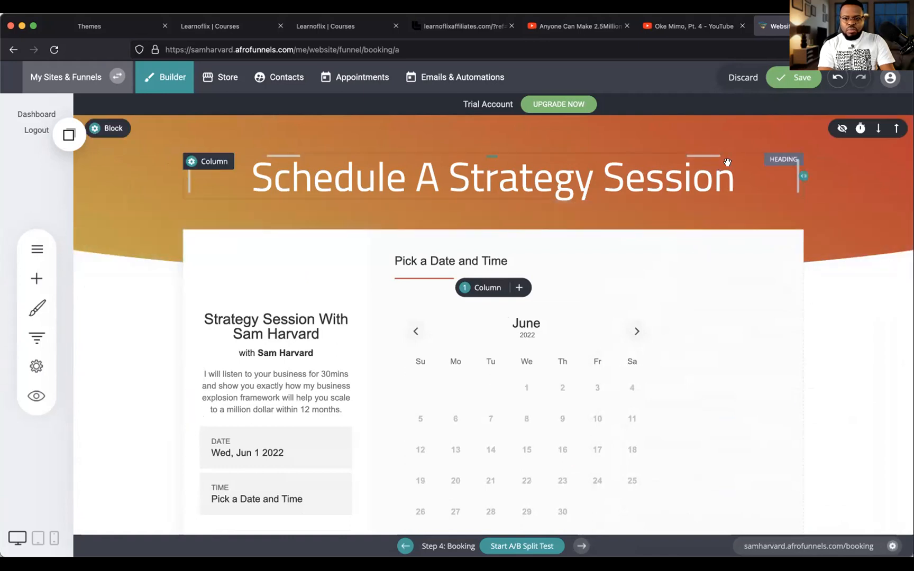
{"action": "left_click_drag", "start_coordinate": [716, 134], "coordinate": [716, 128]}
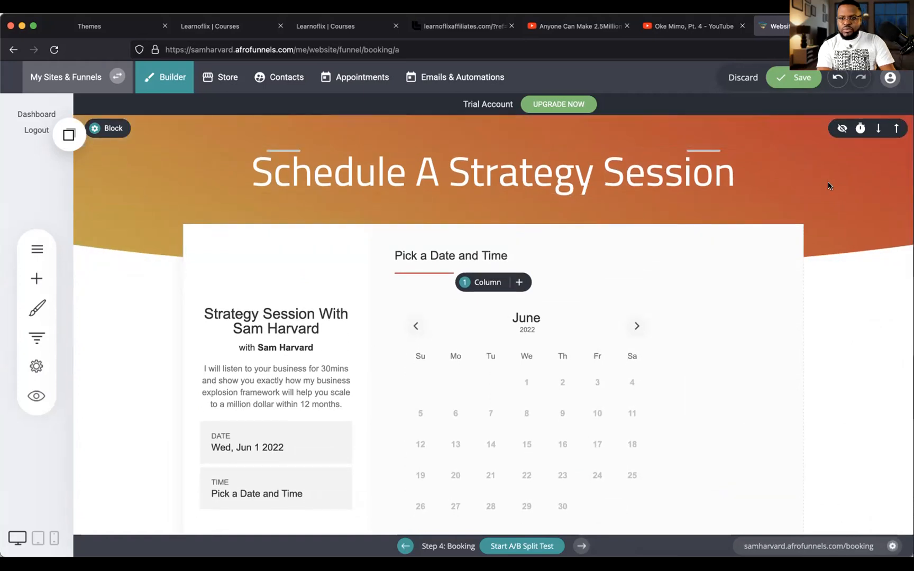
Step: Delete the BRAND block from the booking page and confirm the removal
{"action": "scroll", "coordinate": [468, 274], "scroll_direction": "down", "scroll_amount": 7}
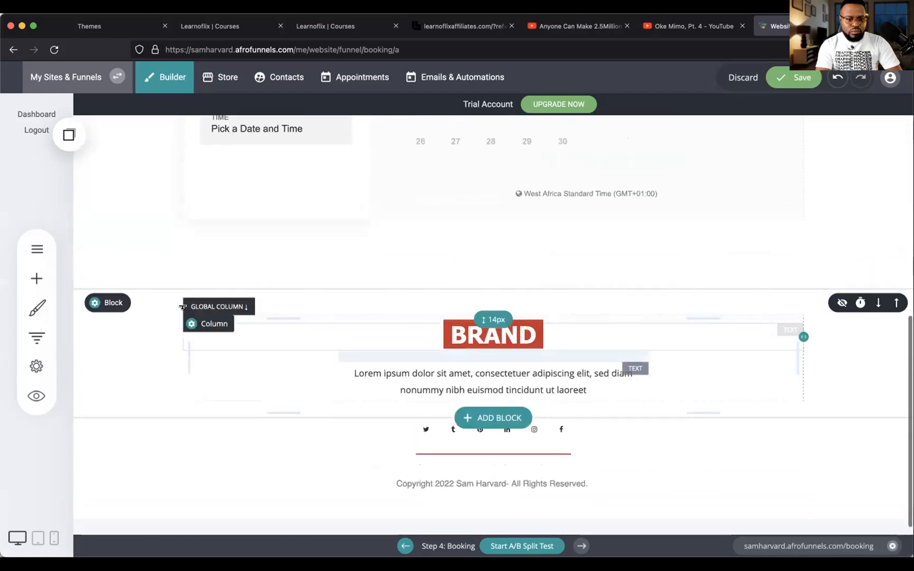
{"action": "mouse_move", "coordinate": [127, 306]}
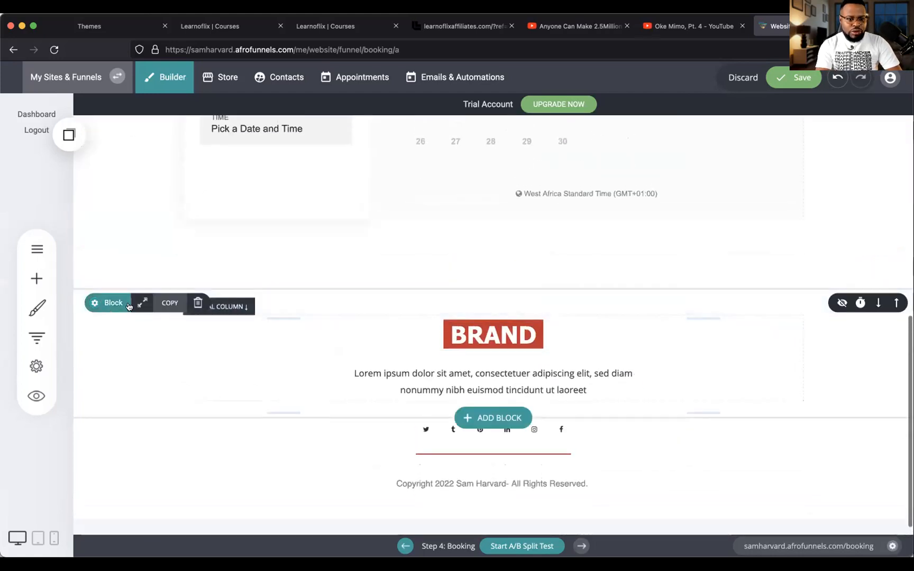
{"action": "left_click", "coordinate": [197, 304]}
{"action": "left_click", "coordinate": [481, 299]}
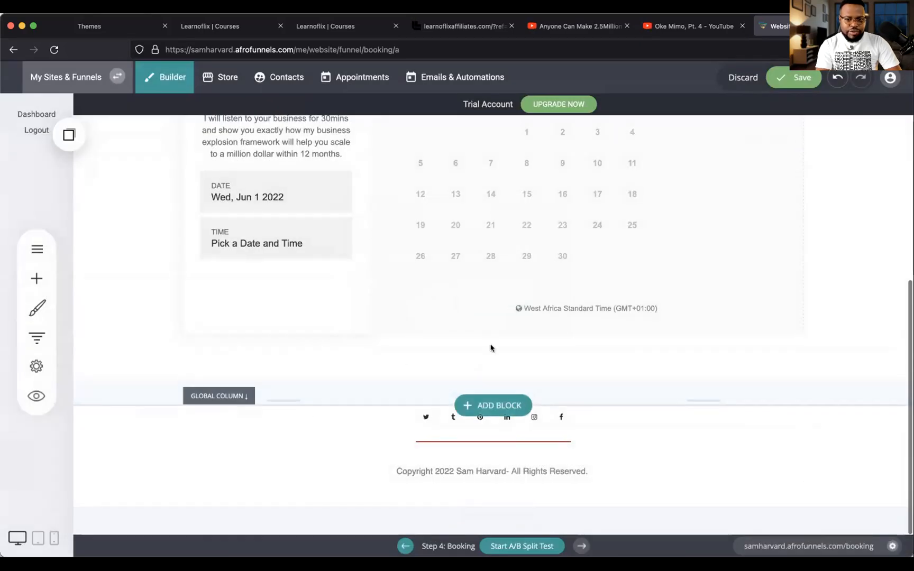
Step: Save the booking page changes and open its full-page preview
{"action": "scroll", "coordinate": [490, 347], "scroll_direction": "up", "scroll_amount": 1}
{"action": "scroll", "coordinate": [491, 346], "scroll_direction": "up", "scroll_amount": 5}
{"action": "scroll", "coordinate": [491, 346], "scroll_direction": "down", "scroll_amount": 5}
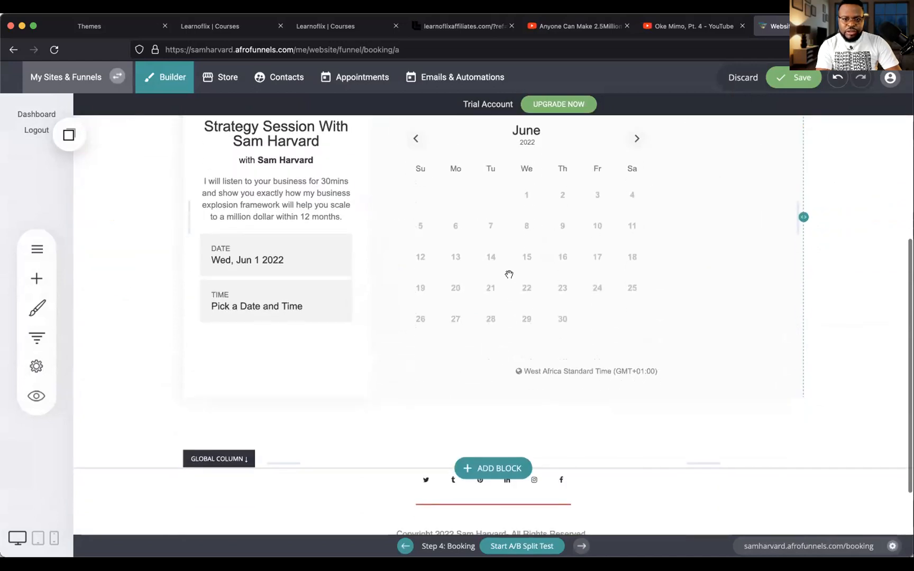
{"action": "scroll", "coordinate": [497, 208], "scroll_direction": "up", "scroll_amount": 4}
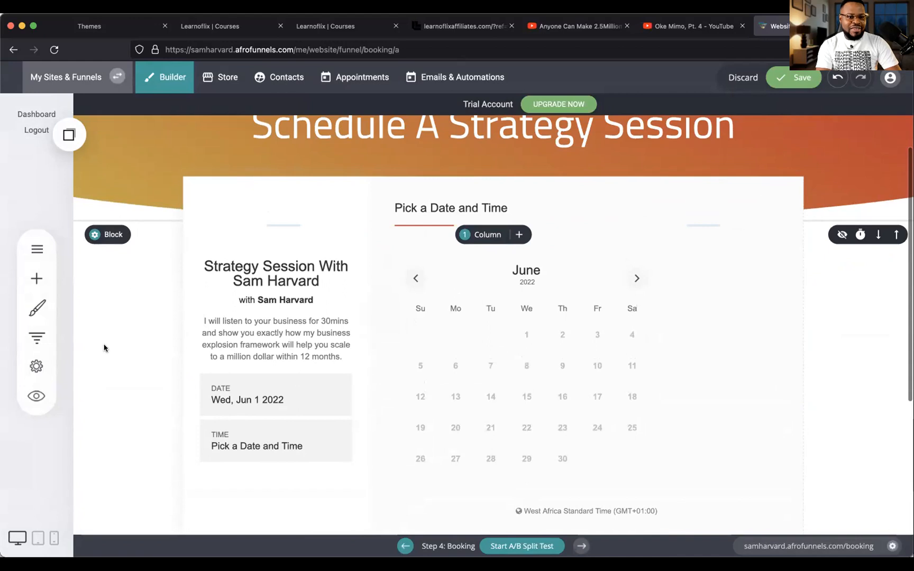
{"action": "left_click", "coordinate": [798, 75]}
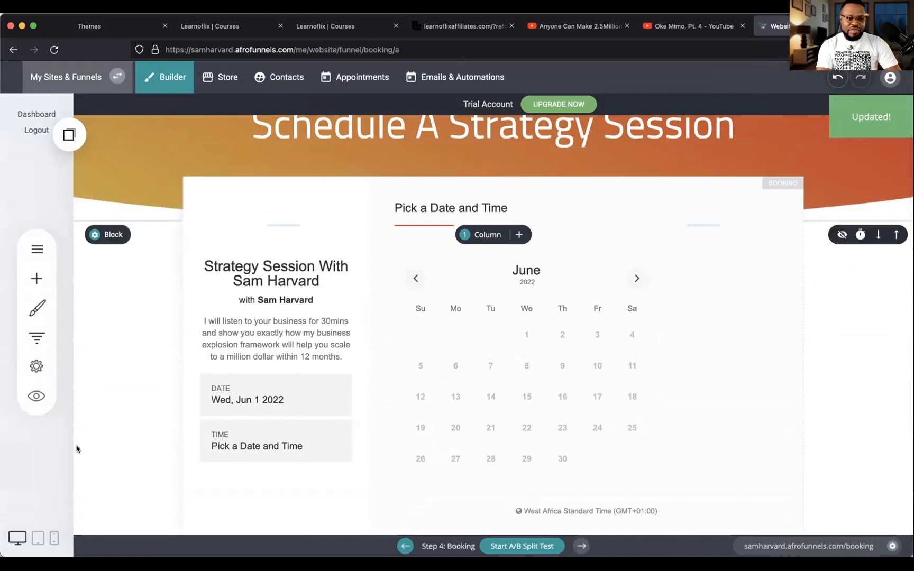
{"action": "left_click", "coordinate": [37, 396]}
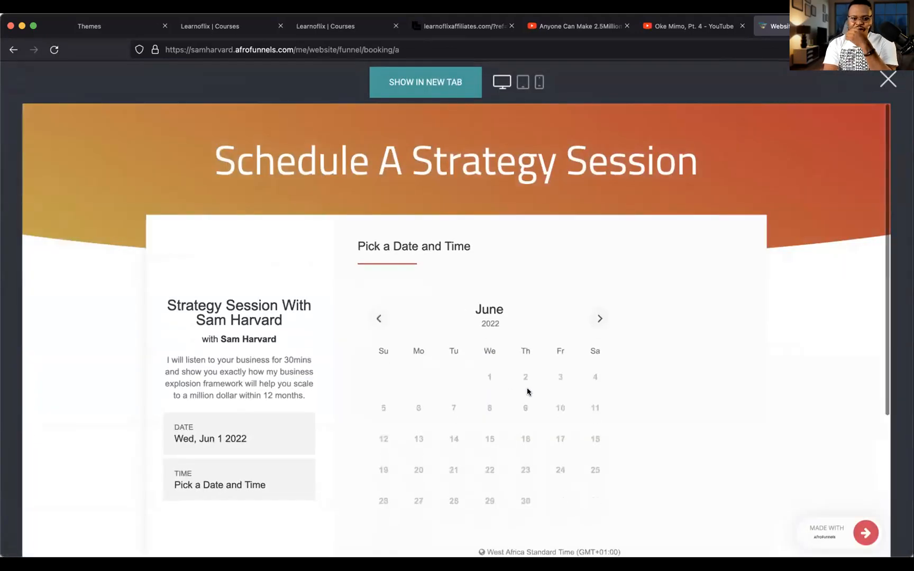
Step: Step the preview calendar back from June to January 2022, then check the footer
{"action": "left_click", "coordinate": [380, 319]}
{"action": "left_click", "coordinate": [379, 319]}
{"action": "left_click", "coordinate": [380, 319]}
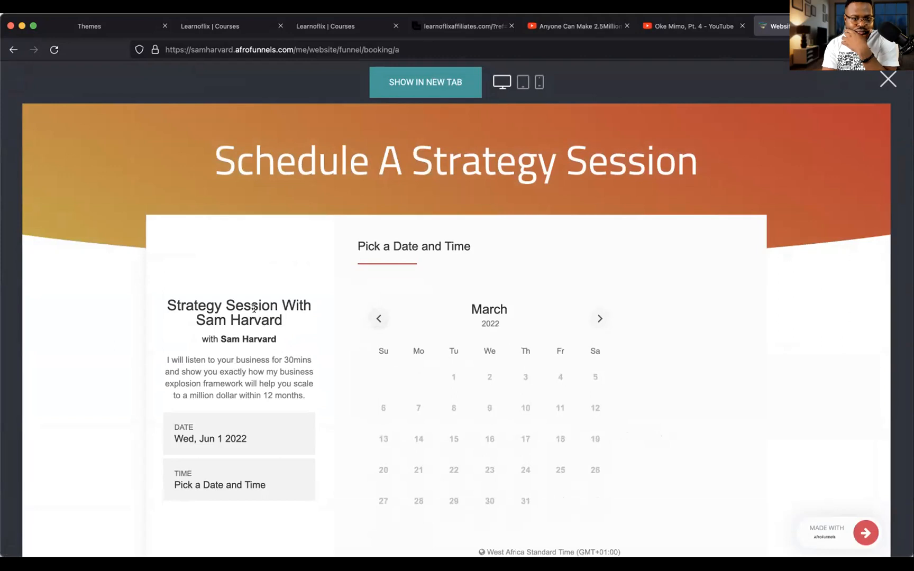
{"action": "left_click", "coordinate": [380, 319]}
{"action": "left_click", "coordinate": [380, 319]}
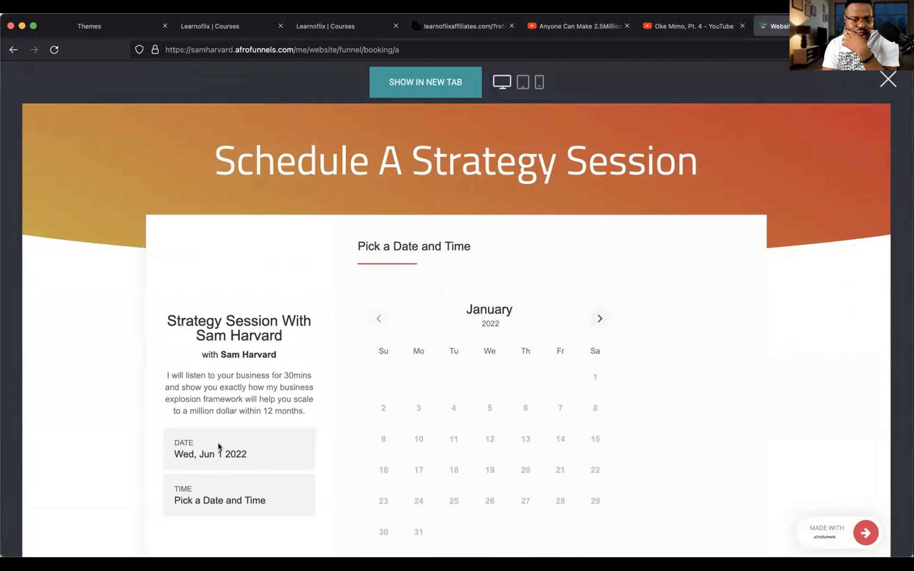
{"action": "scroll", "coordinate": [410, 437], "scroll_direction": "down", "scroll_amount": 8}
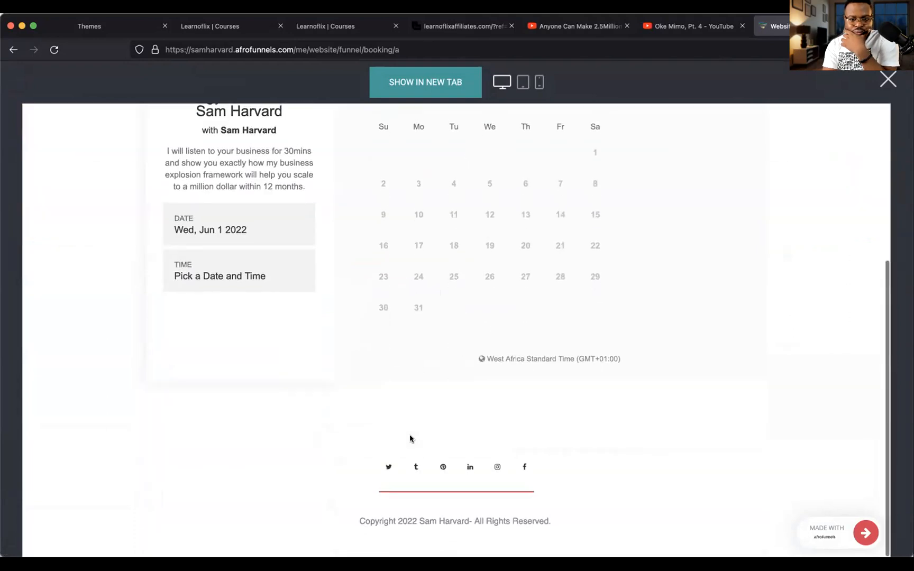
{"action": "scroll", "coordinate": [423, 407], "scroll_direction": "up", "scroll_amount": 7}
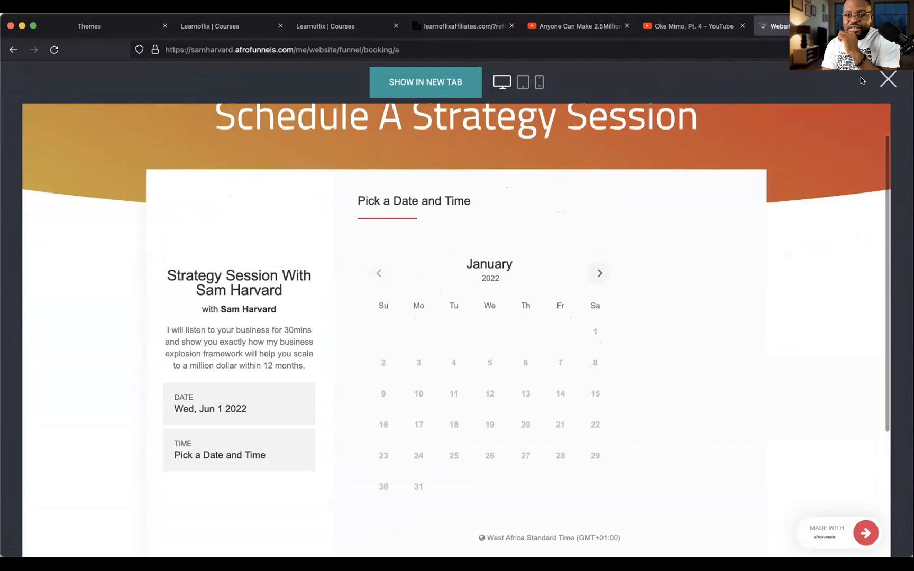
Step: Close the preview and open the linked strategy session booking event's Availability settings
{"action": "left_click", "coordinate": [888, 80]}
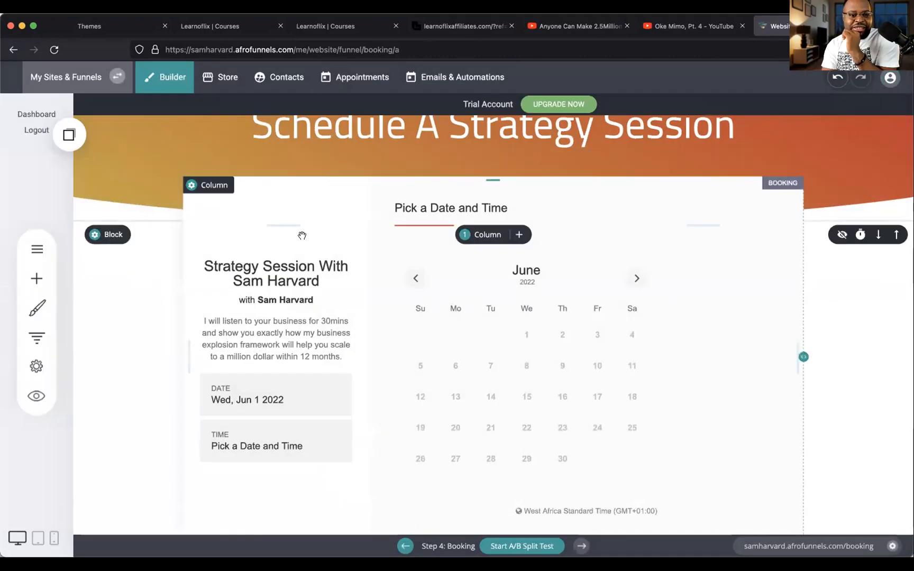
{"action": "left_click", "coordinate": [293, 229]}
{"action": "left_click", "coordinate": [205, 165]}
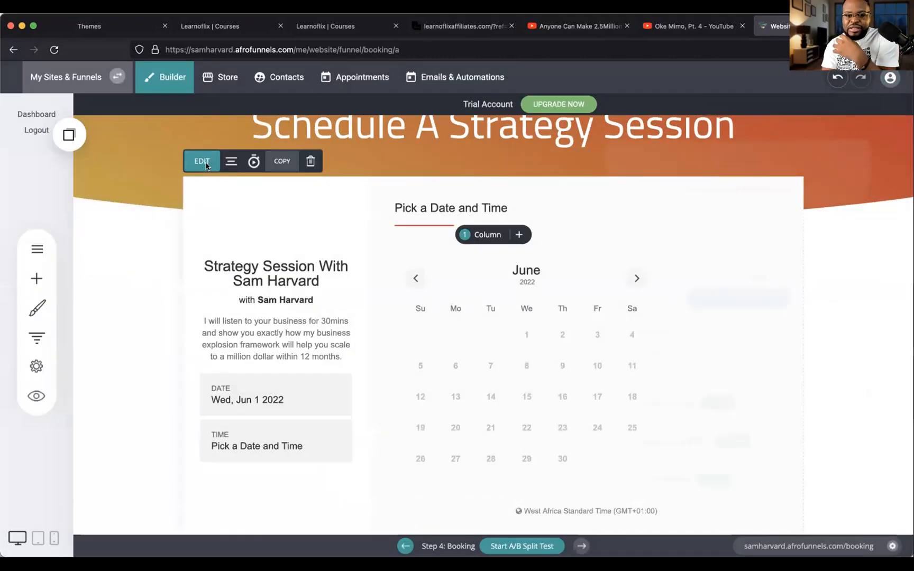
{"action": "scroll", "coordinate": [683, 322], "scroll_direction": "down", "scroll_amount": 3}
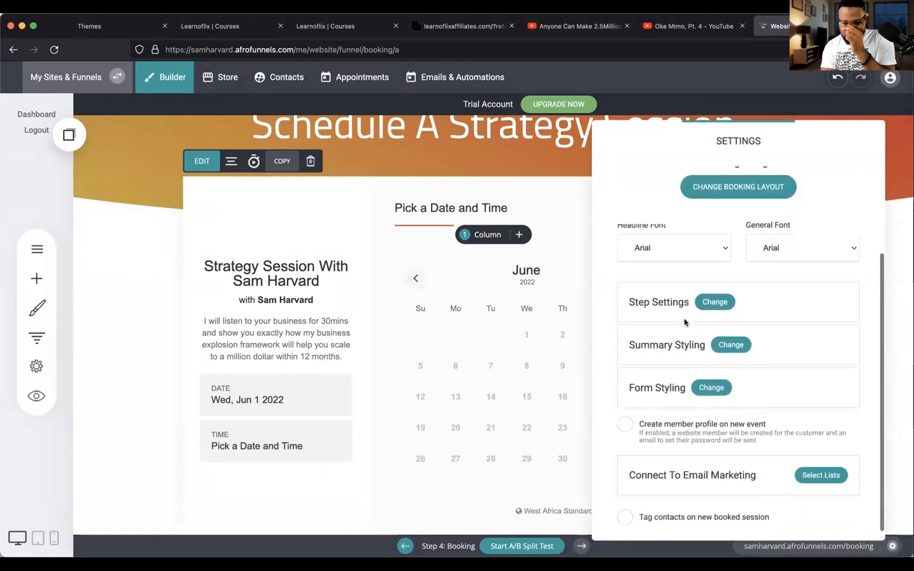
{"action": "scroll", "coordinate": [684, 318], "scroll_direction": "up", "scroll_amount": 2}
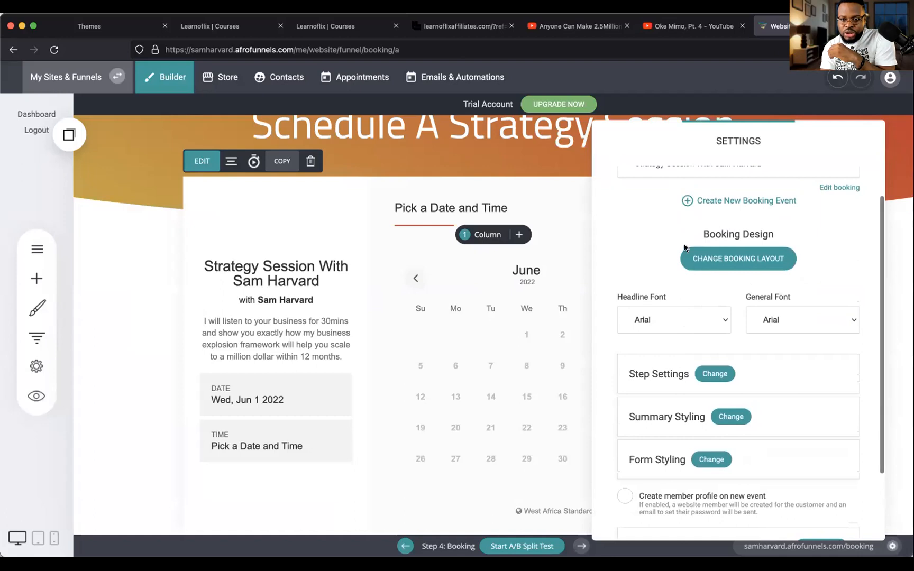
{"action": "scroll", "coordinate": [686, 247], "scroll_direction": "up", "scroll_amount": 1}
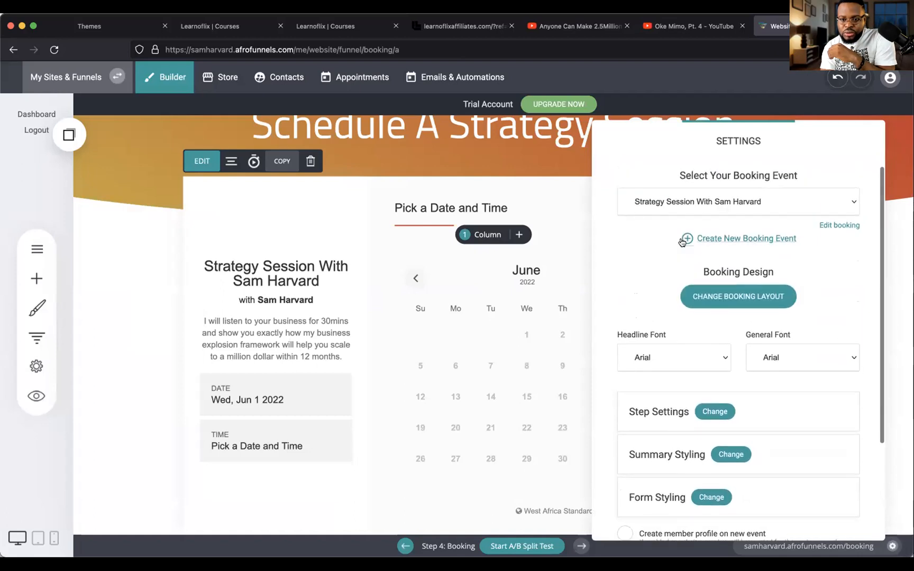
{"action": "left_click", "coordinate": [826, 223]}
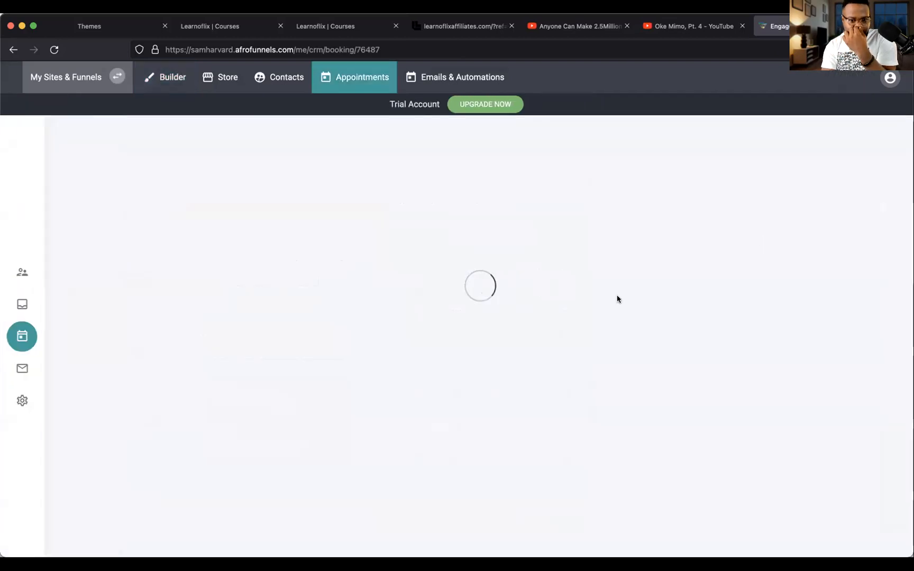
{"action": "scroll", "coordinate": [453, 375], "scroll_direction": "down", "scroll_amount": 2}
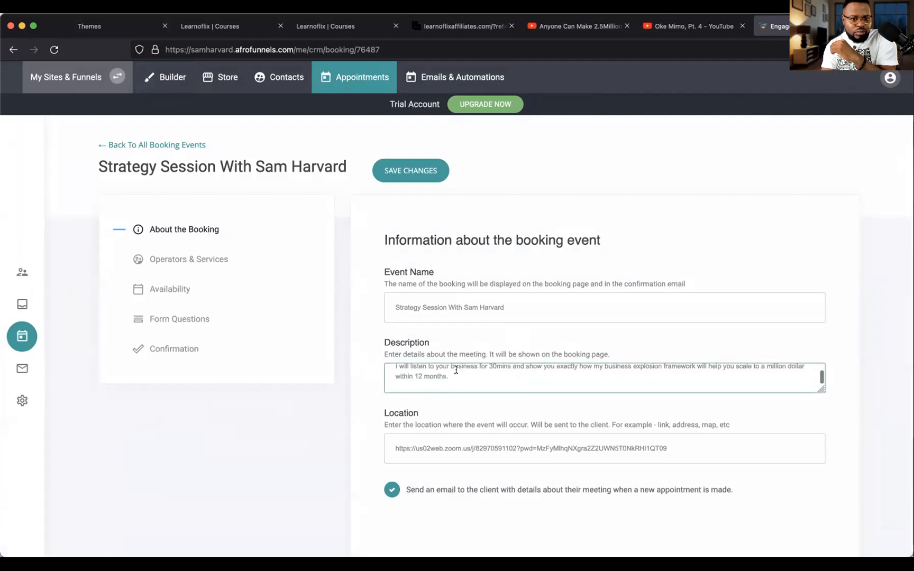
{"action": "left_click", "coordinate": [183, 291]}
Step: Make the strategy session bookable Indefinitely, save the changes, and return to the Builder
{"action": "scroll", "coordinate": [604, 338], "scroll_direction": "down", "scroll_amount": 5}
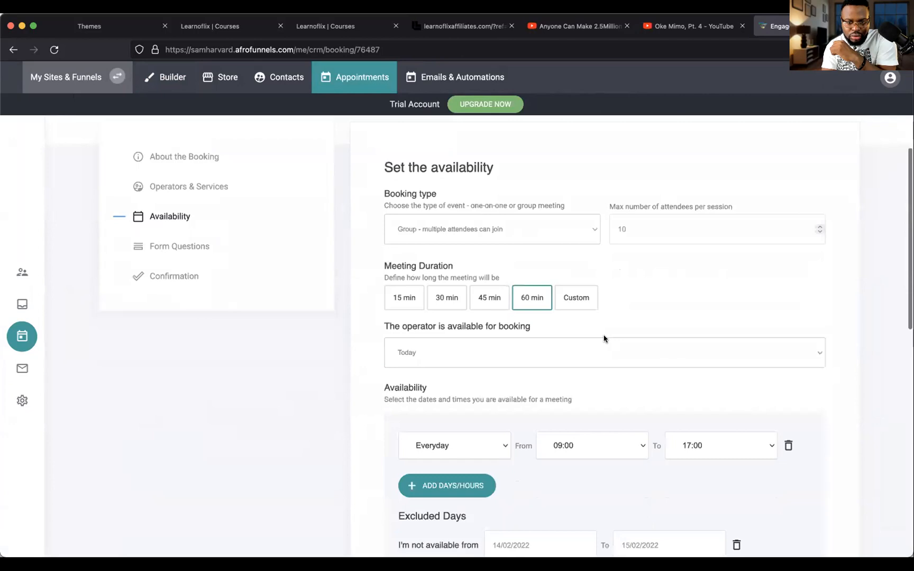
{"action": "scroll", "coordinate": [604, 339], "scroll_direction": "down", "scroll_amount": 1}
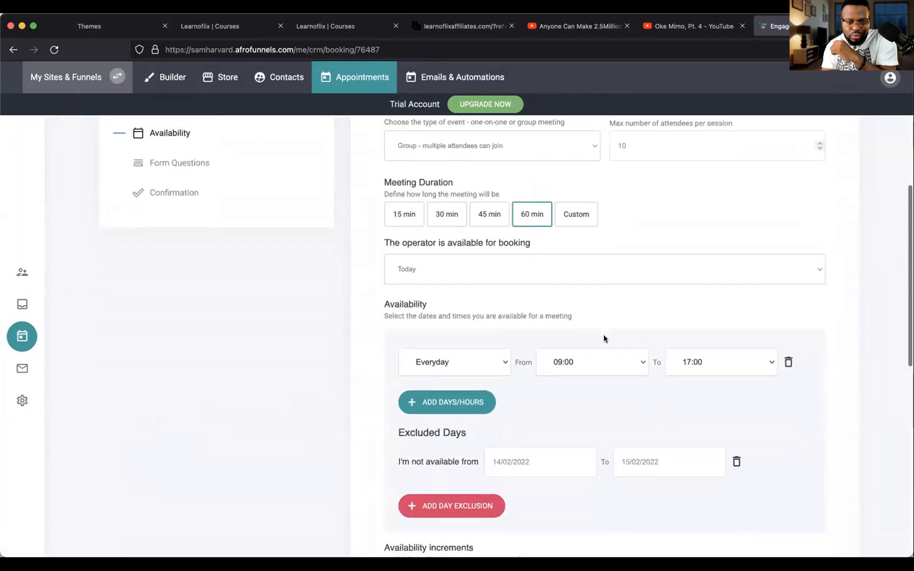
{"action": "scroll", "coordinate": [604, 338], "scroll_direction": "up", "scroll_amount": 2}
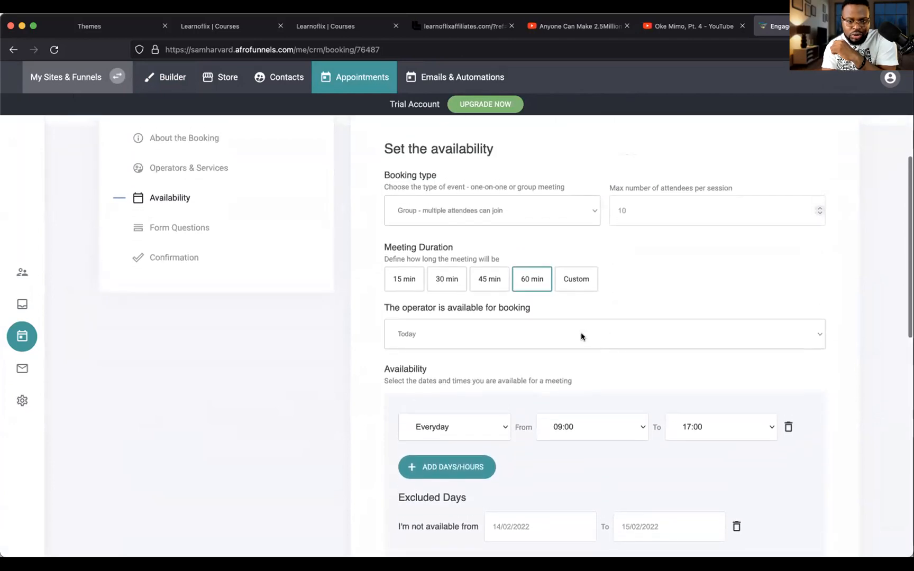
{"action": "left_click", "coordinate": [479, 336]}
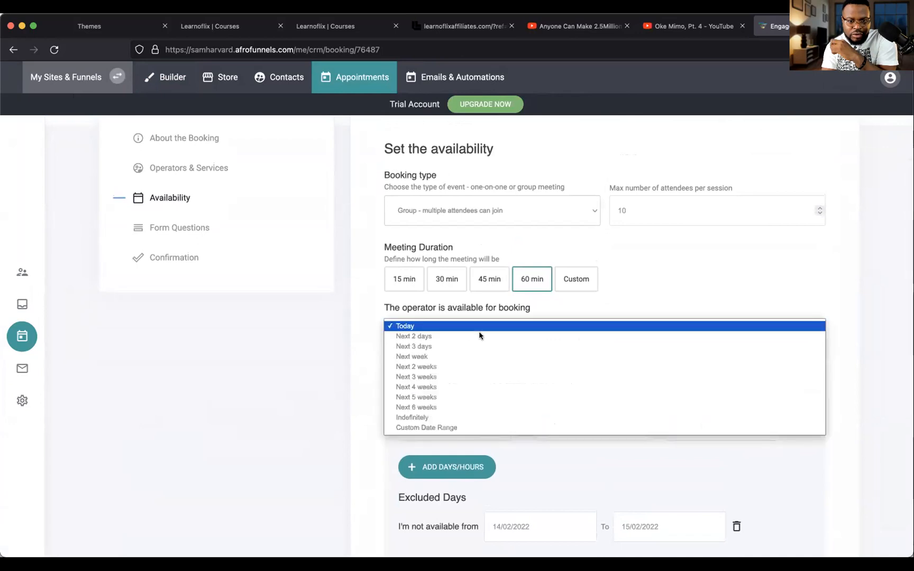
{"action": "left_click", "coordinate": [470, 415]}
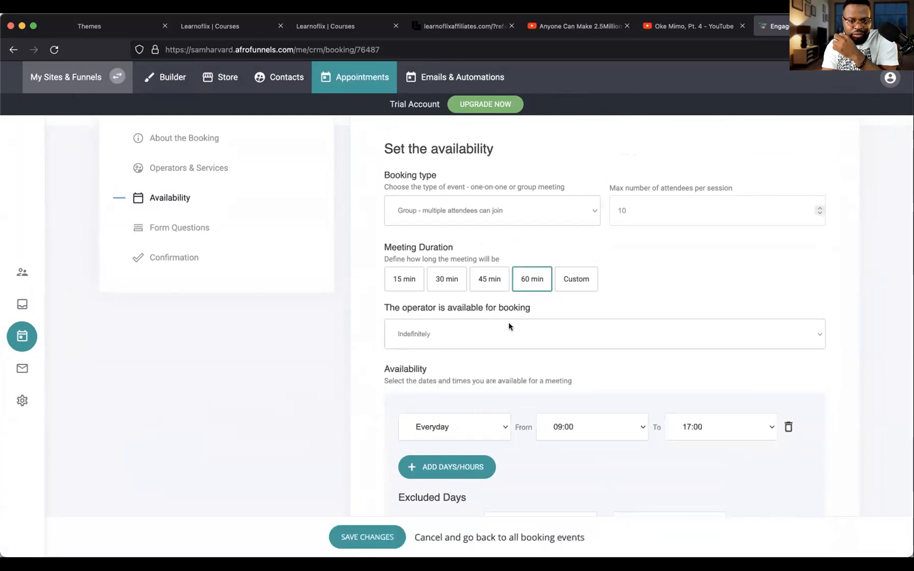
{"action": "scroll", "coordinate": [631, 316], "scroll_direction": "down", "scroll_amount": 5}
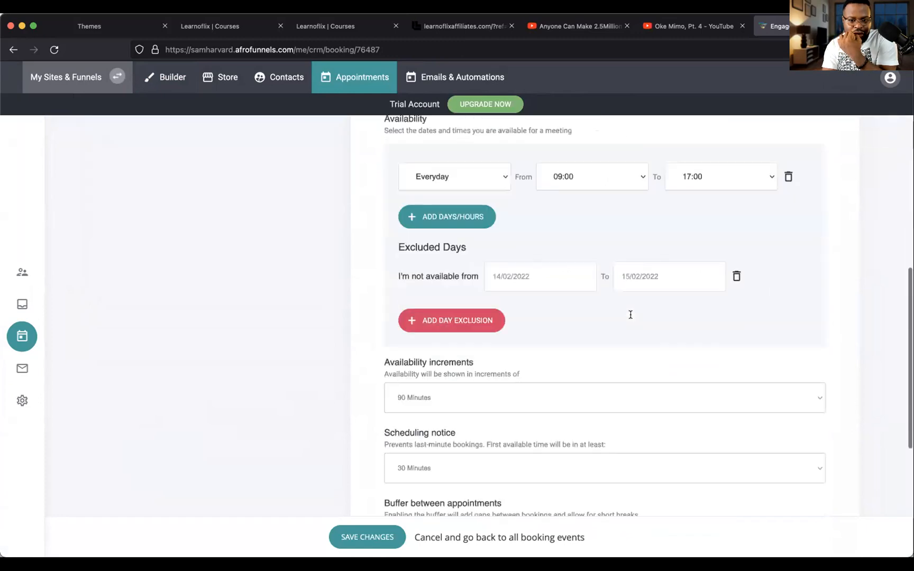
{"action": "scroll", "coordinate": [630, 314], "scroll_direction": "down", "scroll_amount": 2}
{"action": "left_click", "coordinate": [348, 536]}
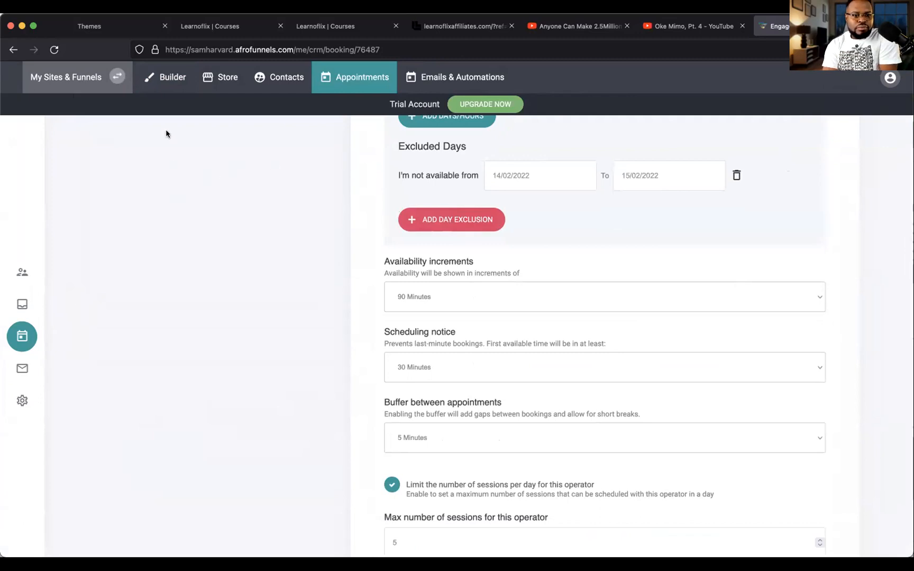
{"action": "left_click", "coordinate": [166, 79]}
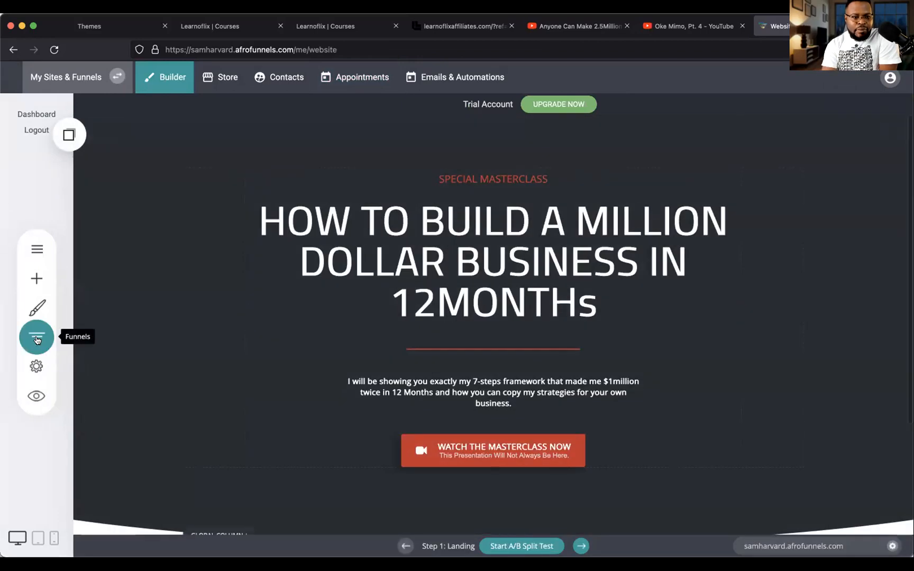
Step: Reopen the Booking step's page in the editor and launch its full website preview
{"action": "left_click", "coordinate": [37, 338]}
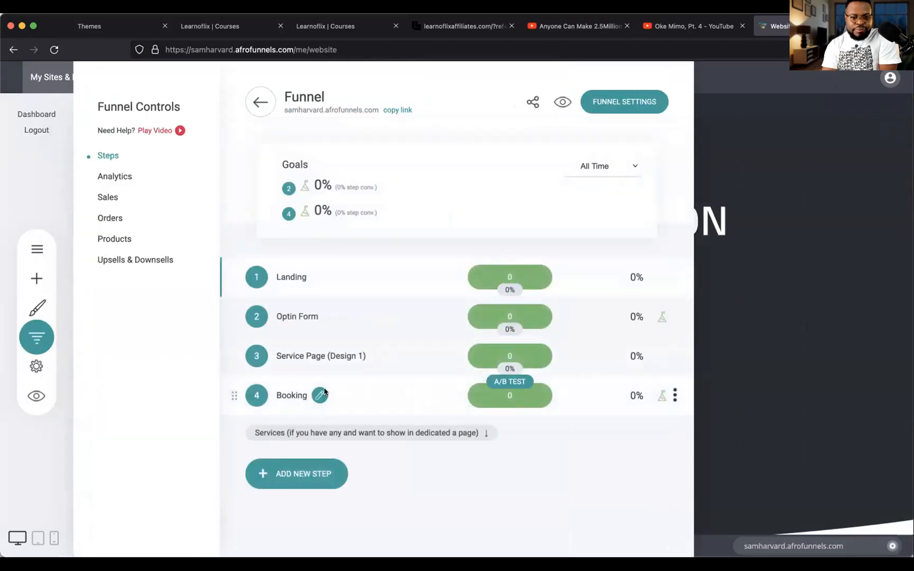
{"action": "left_click", "coordinate": [320, 395]}
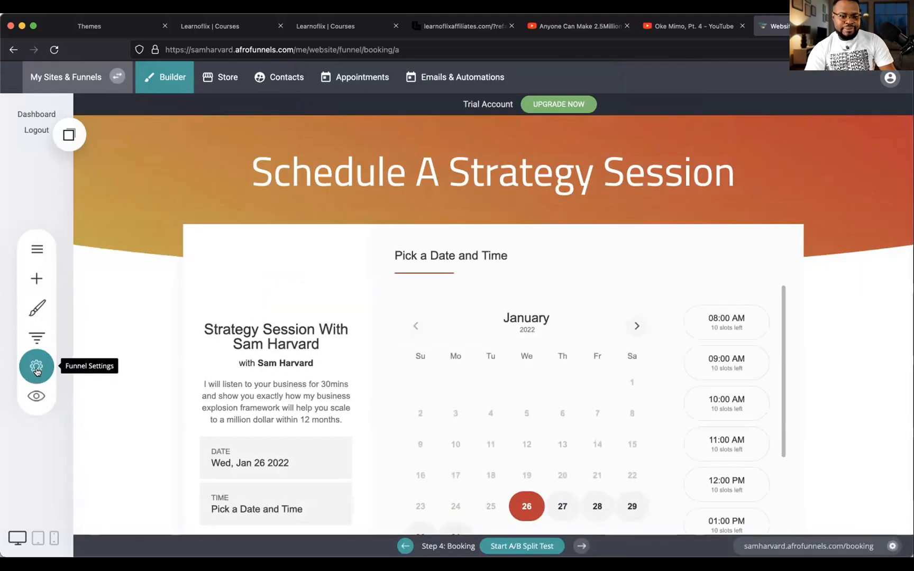
{"action": "left_click", "coordinate": [37, 372]}
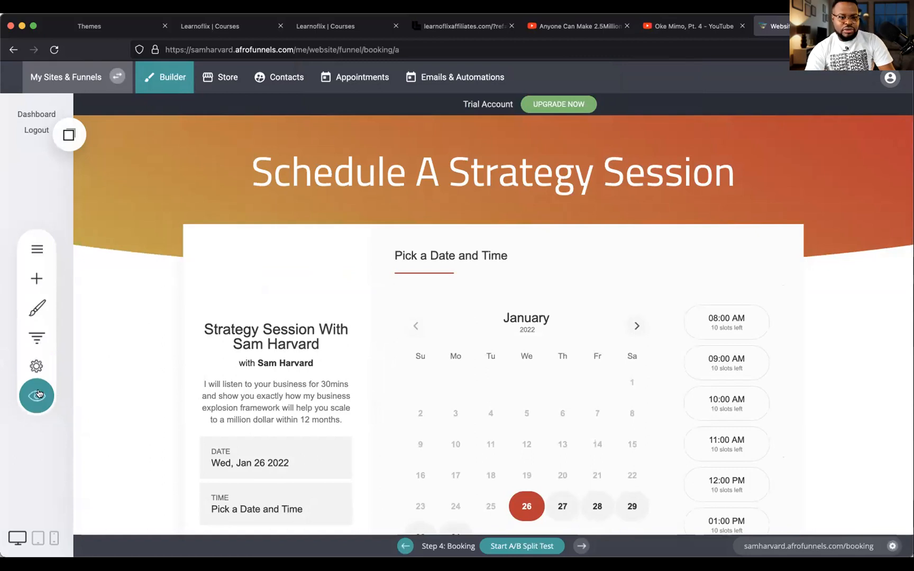
{"action": "left_click", "coordinate": [38, 394]}
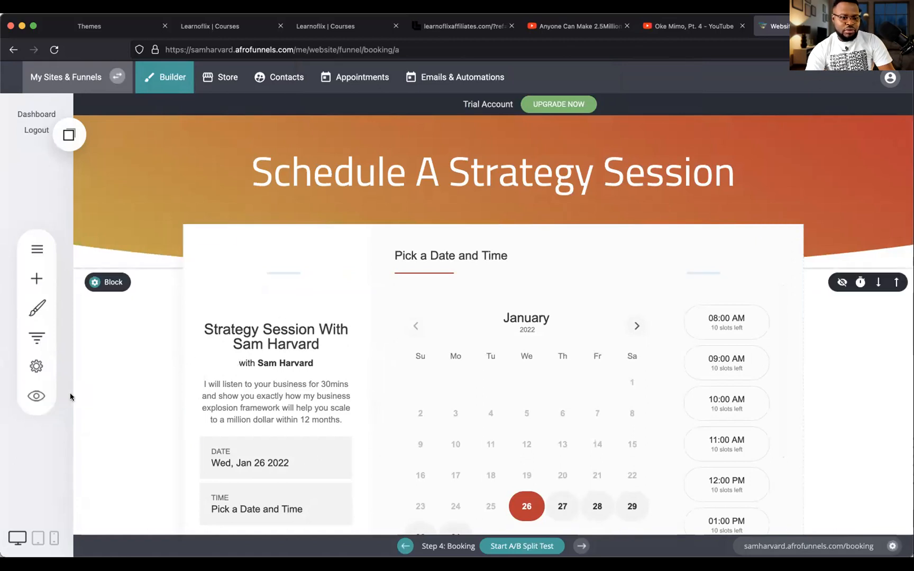
{"action": "left_click", "coordinate": [33, 398]}
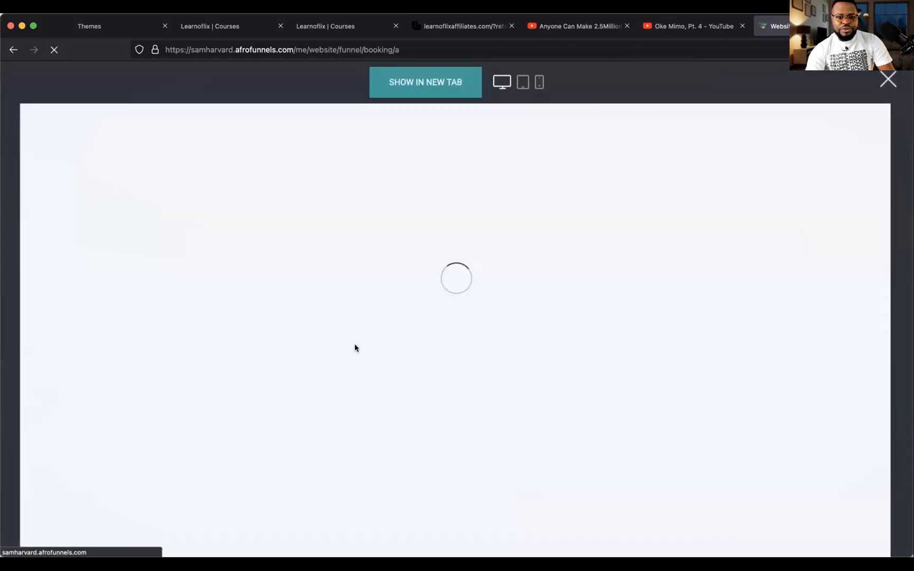
Step: Test-book the Wed, Jan 26 2022 10:00 slot to reach Enter Details, then close the preview
{"action": "scroll", "coordinate": [553, 364], "scroll_direction": "down", "scroll_amount": 5}
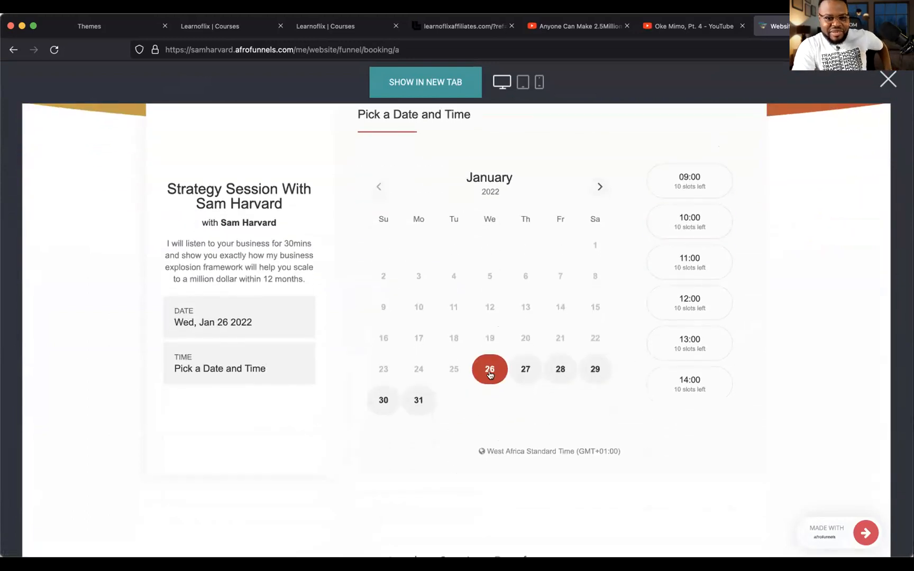
{"action": "left_click", "coordinate": [694, 226]}
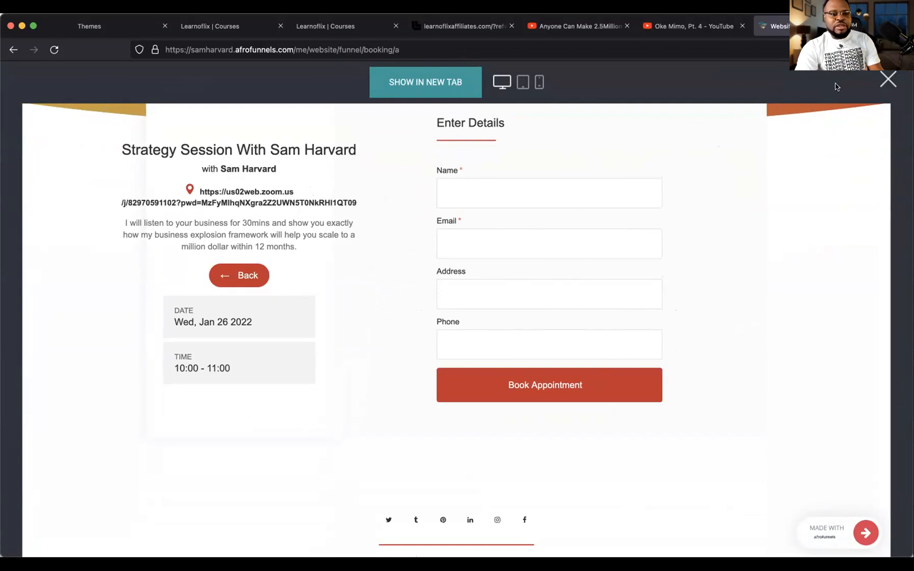
{"action": "left_click", "coordinate": [888, 80]}
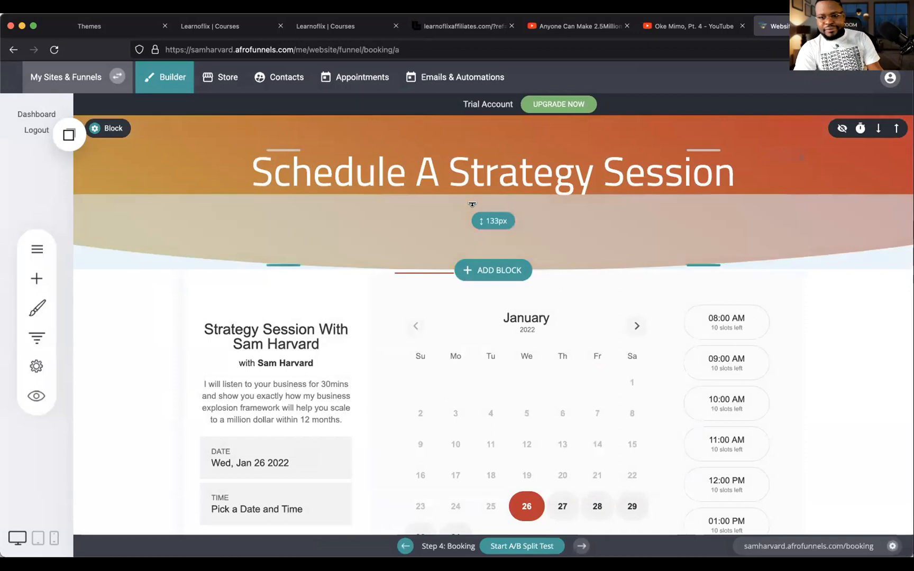
Step: Open Funnel Settings at General Settings for the Business Coaching With SH website
{"action": "scroll", "coordinate": [286, 250], "scroll_direction": "down", "scroll_amount": 2}
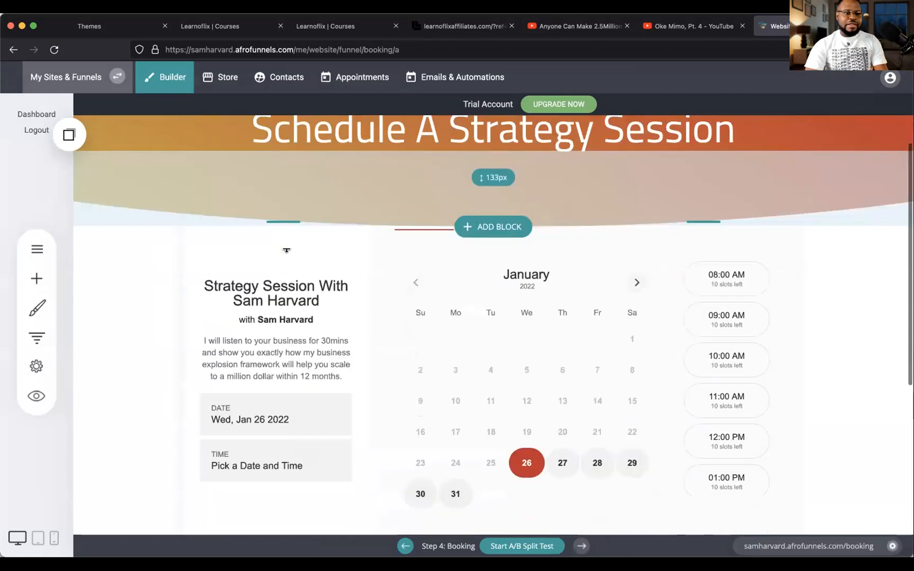
{"action": "scroll", "coordinate": [286, 250], "scroll_direction": "down", "scroll_amount": 5}
{"action": "scroll", "coordinate": [288, 250], "scroll_direction": "up", "scroll_amount": 6}
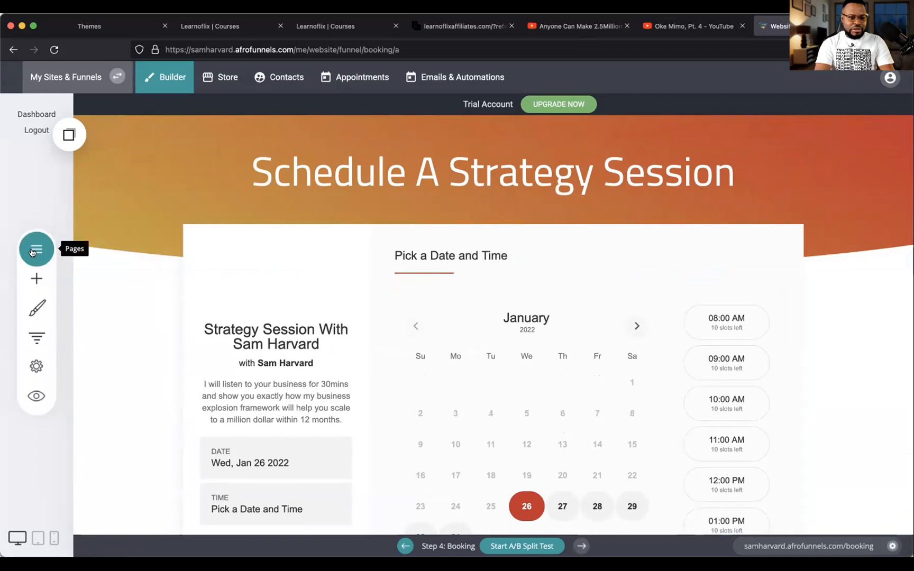
{"action": "left_click", "coordinate": [38, 366]}
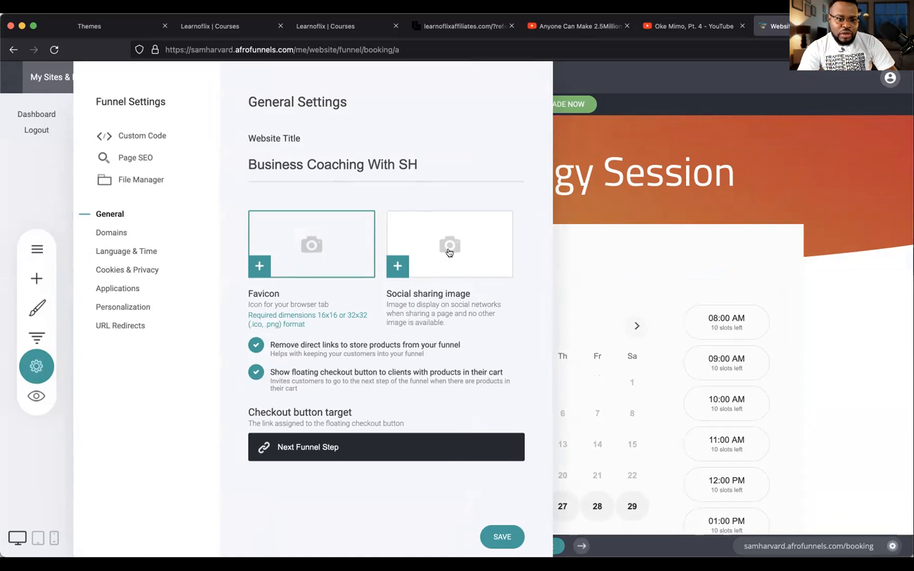
Step: Check the funnel's system domain under Domains, selecting its name, then close the settings
{"action": "left_click", "coordinate": [117, 234]}
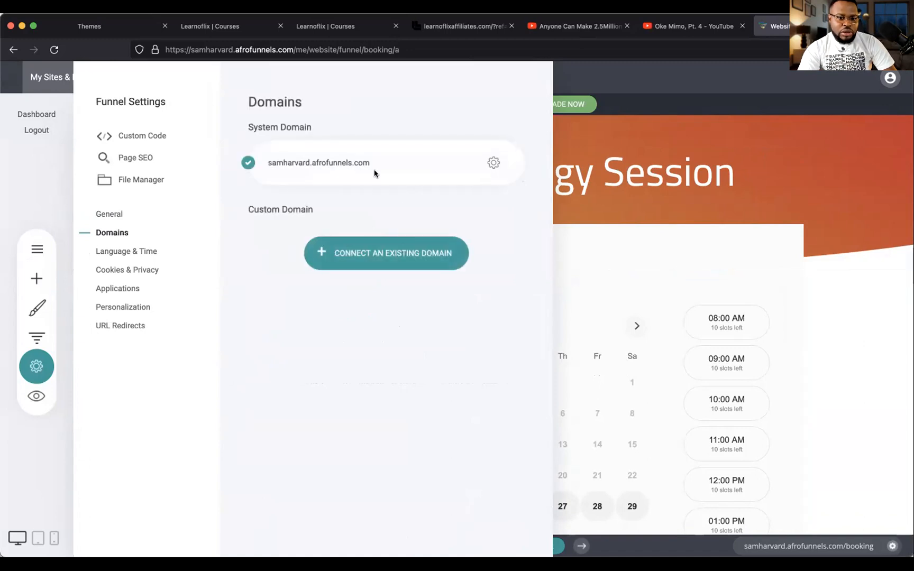
{"action": "left_click_drag", "start_coordinate": [268, 162], "coordinate": [367, 162]}
{"action": "left_click", "coordinate": [367, 162]}
{"action": "triple_click", "coordinate": [366, 162]}
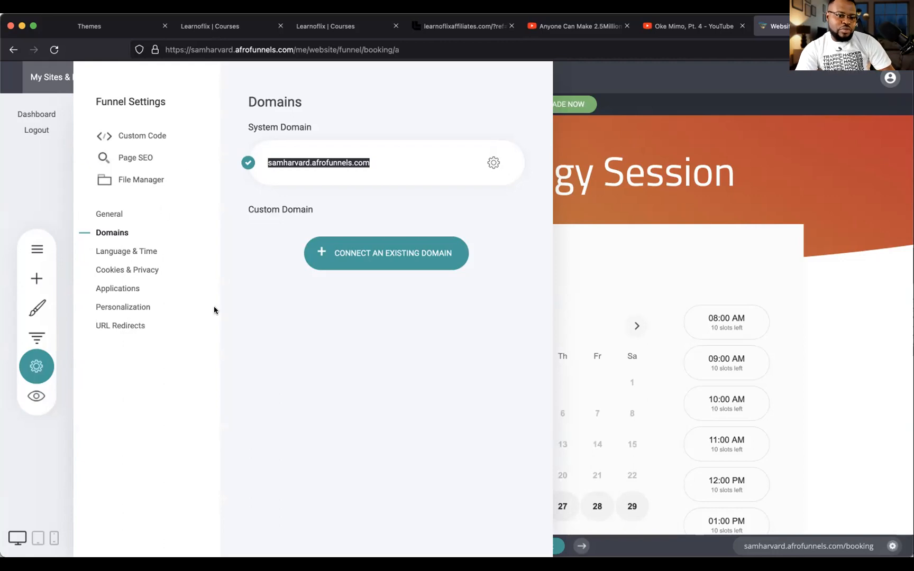
{"action": "left_click", "coordinate": [36, 251]}
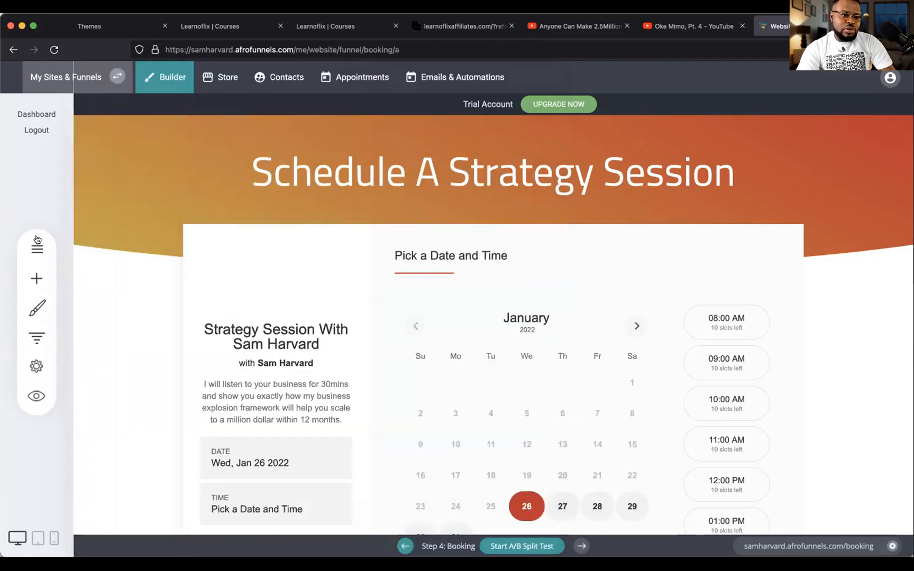
Step: Go via My Sites & Funnels to the project Dashboard's Website Analytics overview
{"action": "left_click", "coordinate": [57, 83]}
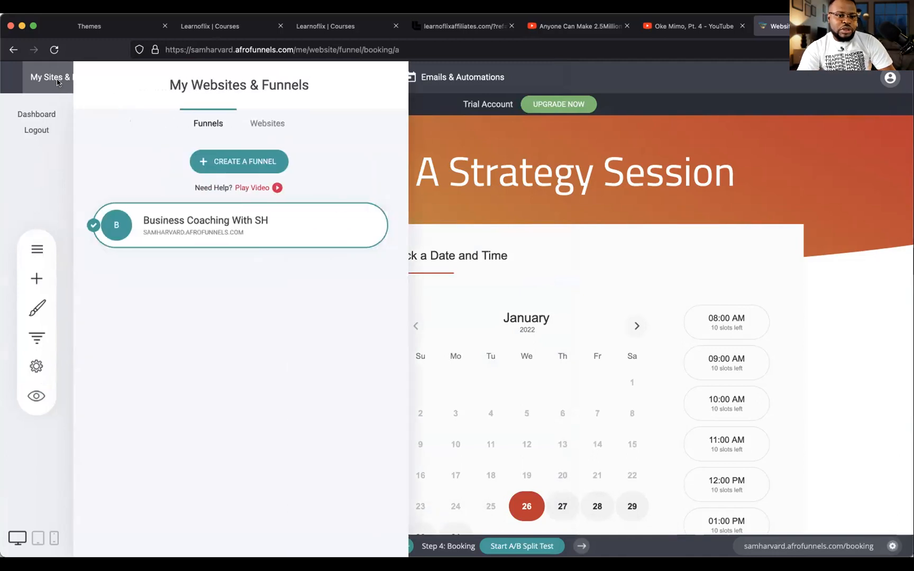
{"action": "left_click", "coordinate": [42, 115]}
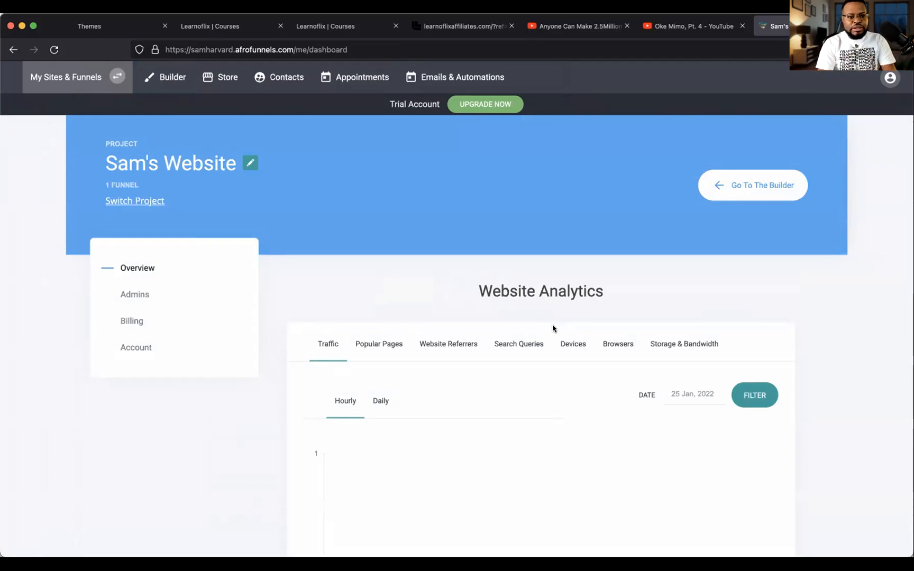
{"action": "scroll", "coordinate": [552, 329], "scroll_direction": "down", "scroll_amount": 5}
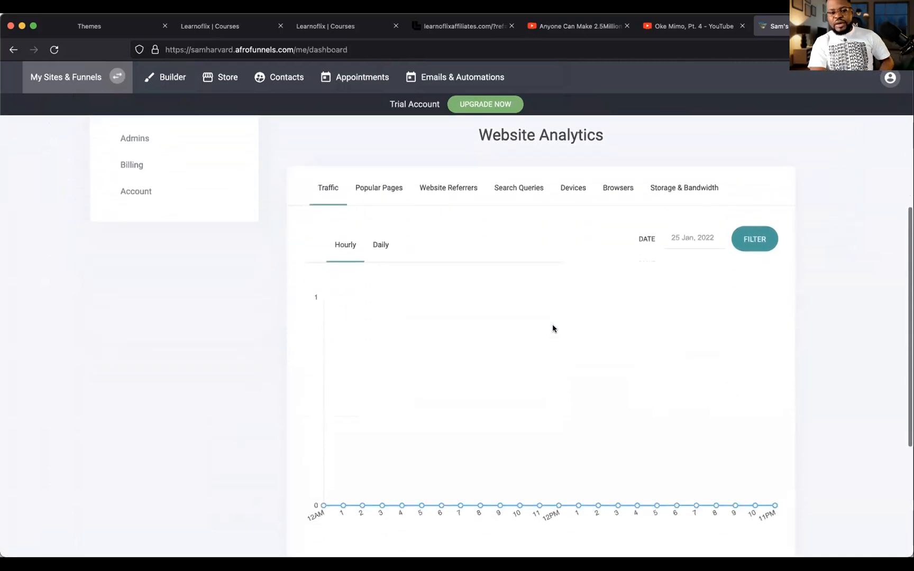
{"action": "scroll", "coordinate": [553, 329], "scroll_direction": "up", "scroll_amount": 5}
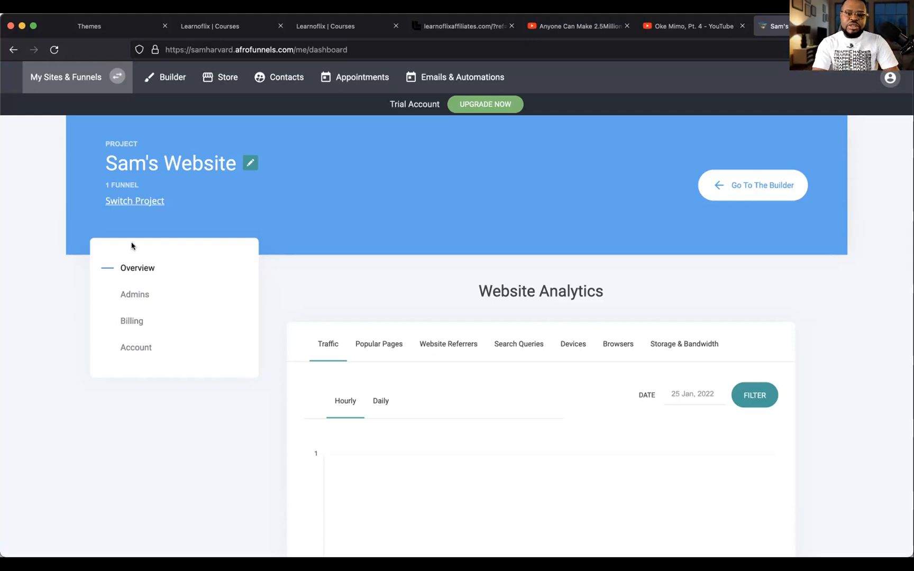
Step: Start a new admin invite restricted to the Business Coaching With SH funnel
{"action": "left_click", "coordinate": [136, 298]}
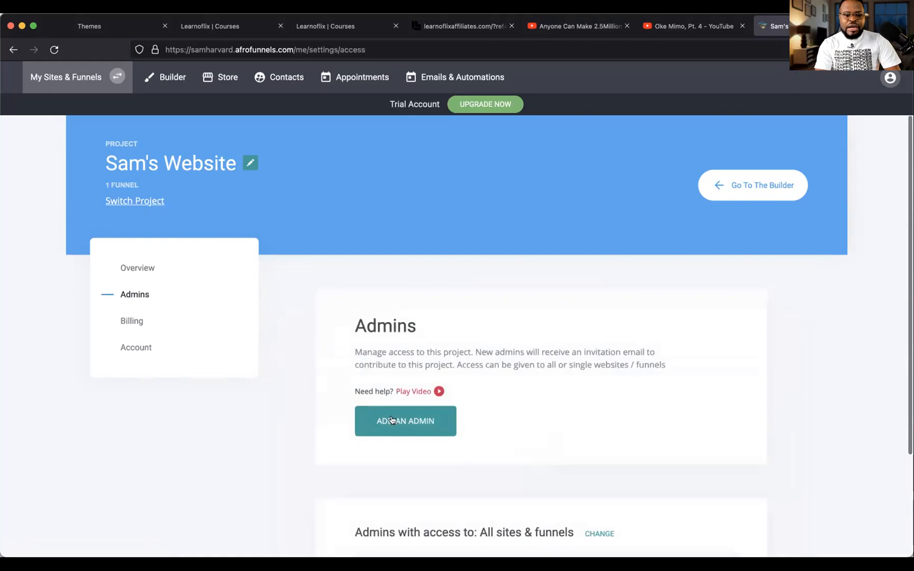
{"action": "left_click", "coordinate": [394, 419]}
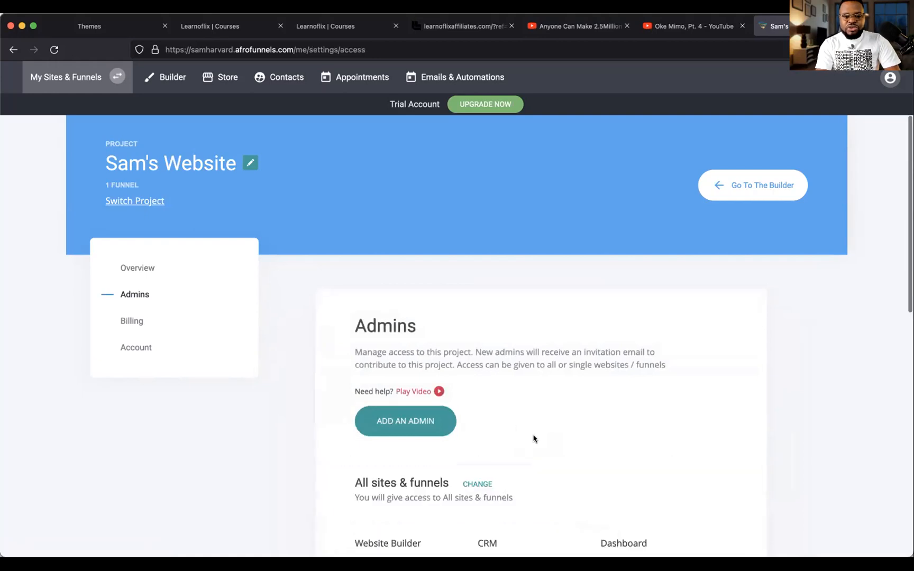
{"action": "scroll", "coordinate": [529, 440], "scroll_direction": "down", "scroll_amount": 3}
{"action": "scroll", "coordinate": [533, 439], "scroll_direction": "down", "scroll_amount": 3}
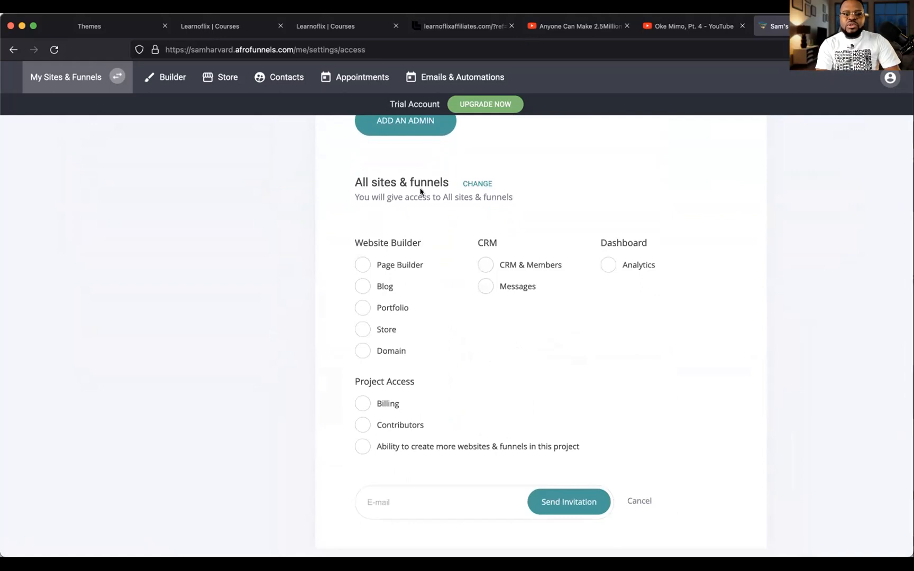
{"action": "left_click", "coordinate": [479, 183]}
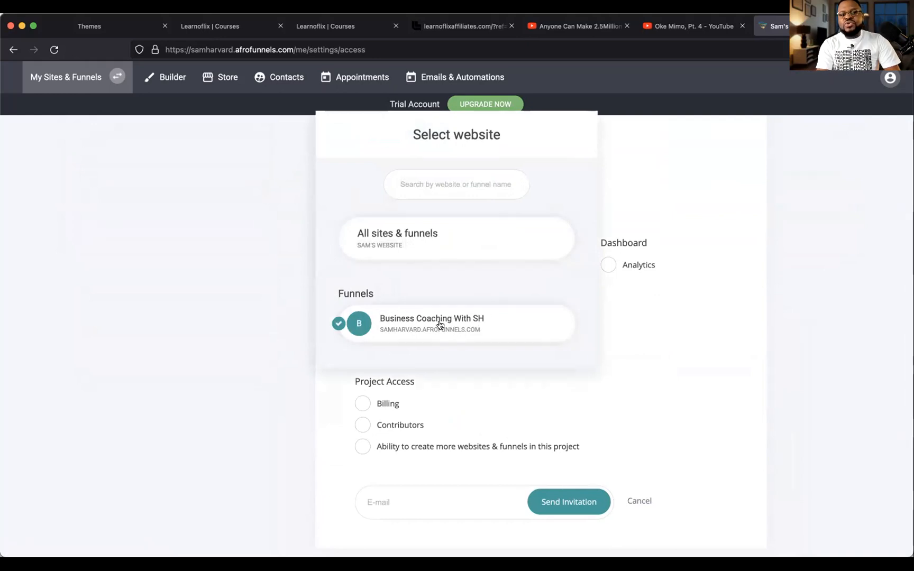
{"action": "left_click", "coordinate": [466, 324]}
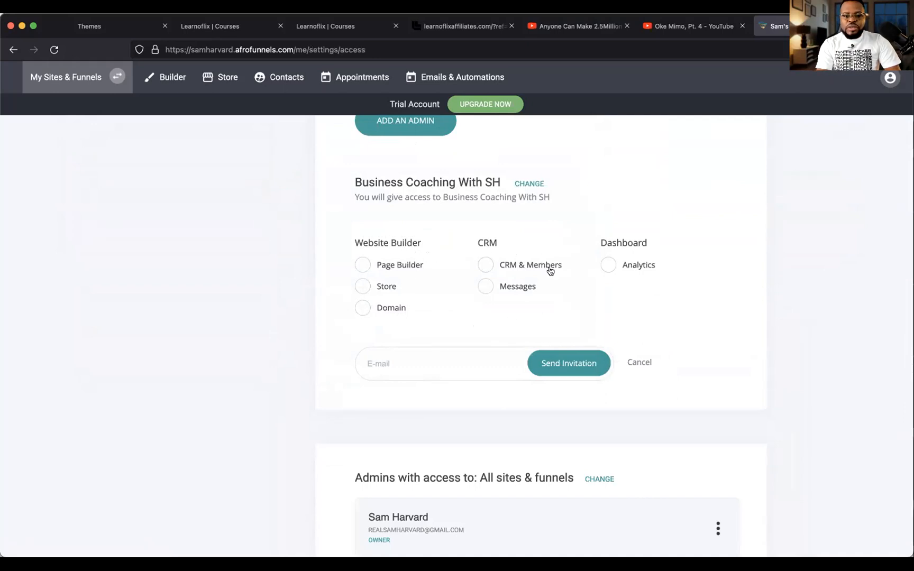
Step: Grant the admin Analytics, Page Builder, Domain, CRM & Members and Messages permissions
{"action": "left_click", "coordinate": [608, 265]}
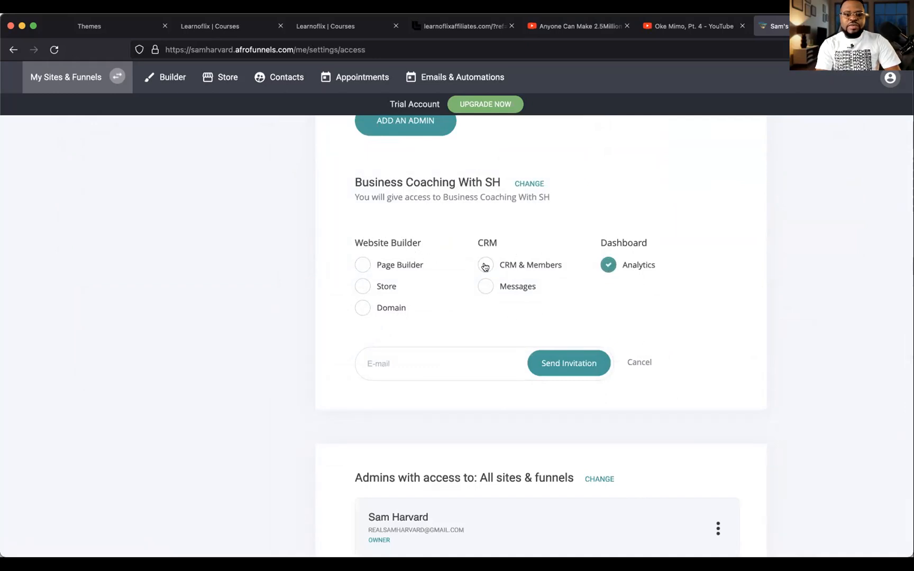
{"action": "left_click", "coordinate": [366, 266]}
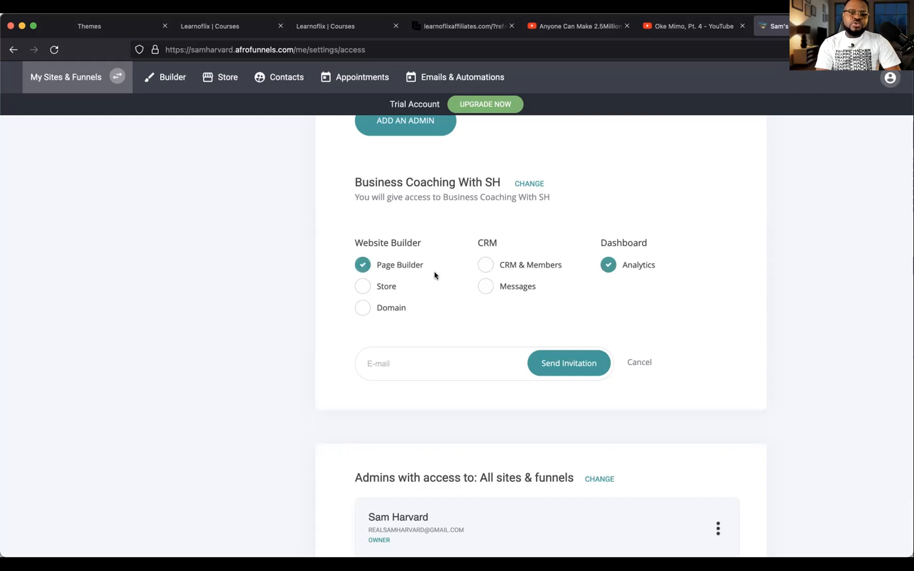
{"action": "left_click", "coordinate": [358, 310]}
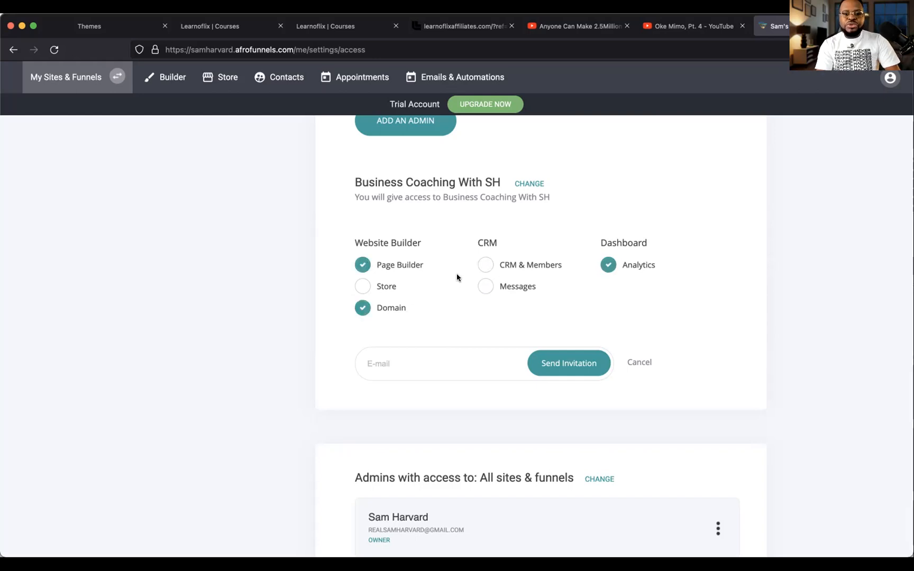
{"action": "left_click", "coordinate": [486, 265]}
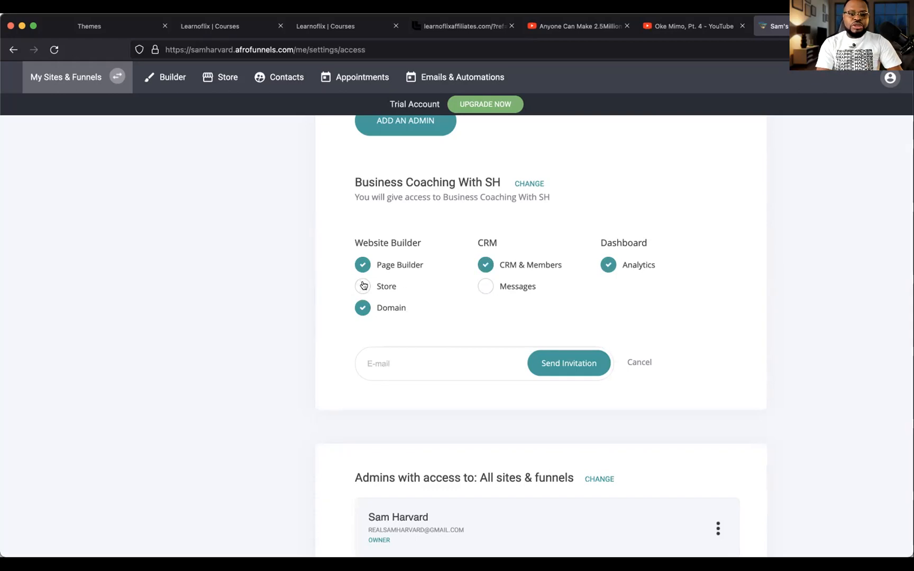
{"action": "left_click", "coordinate": [484, 288]}
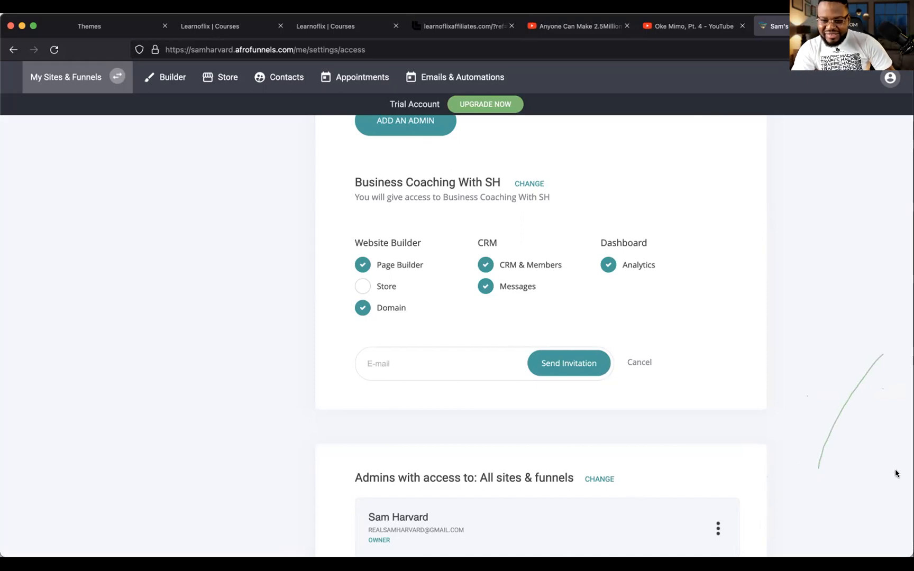
Step: Fill in the invitee's e-mail address and send the admin invitation, confirming with YES
{"action": "left_click", "coordinate": [408, 363]}
{"action": "key", "text": "super+v"}
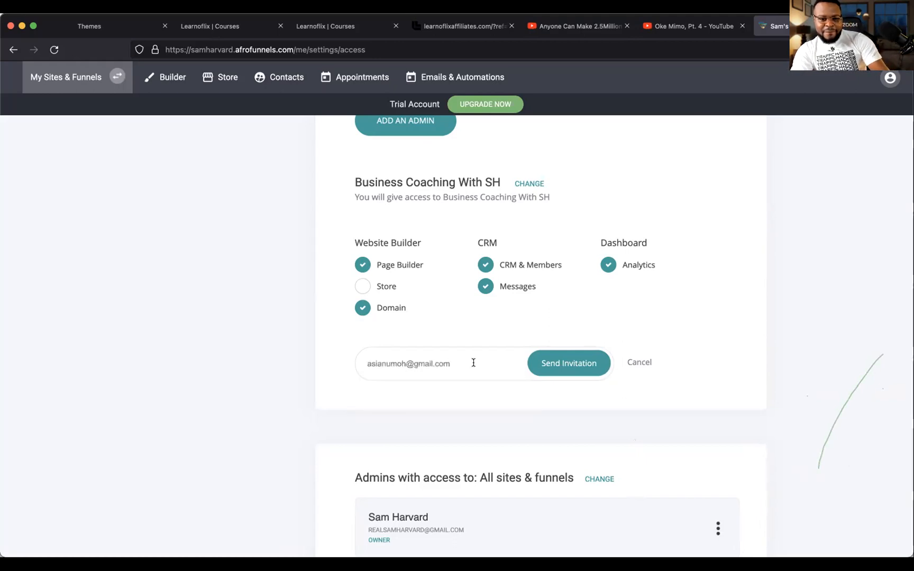
{"action": "left_click", "coordinate": [559, 365]}
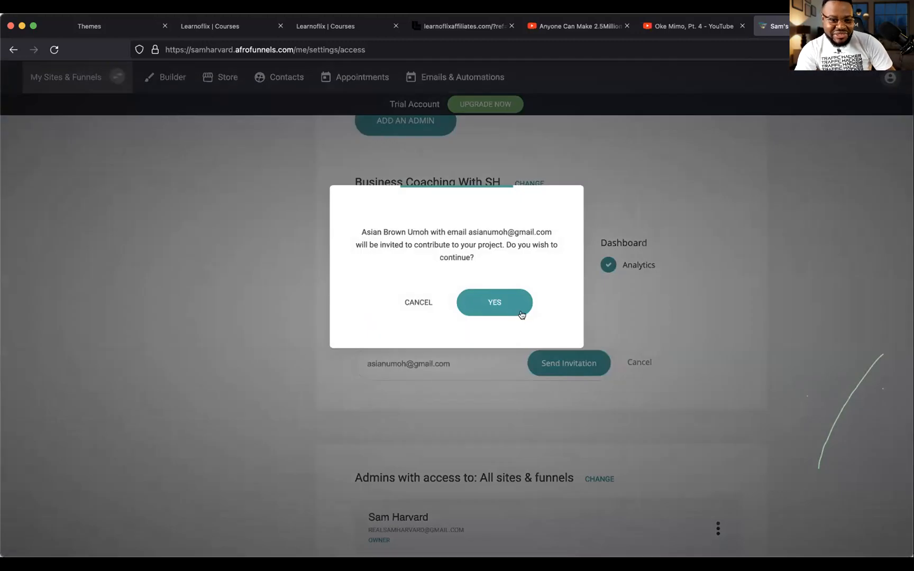
{"action": "left_click", "coordinate": [496, 302]}
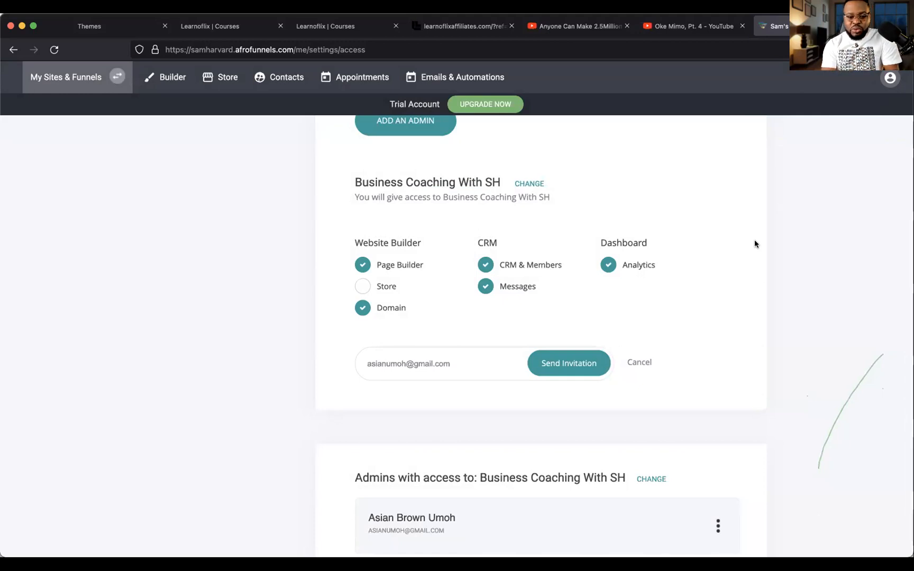
{"action": "scroll", "coordinate": [607, 415], "scroll_direction": "down", "scroll_amount": 2}
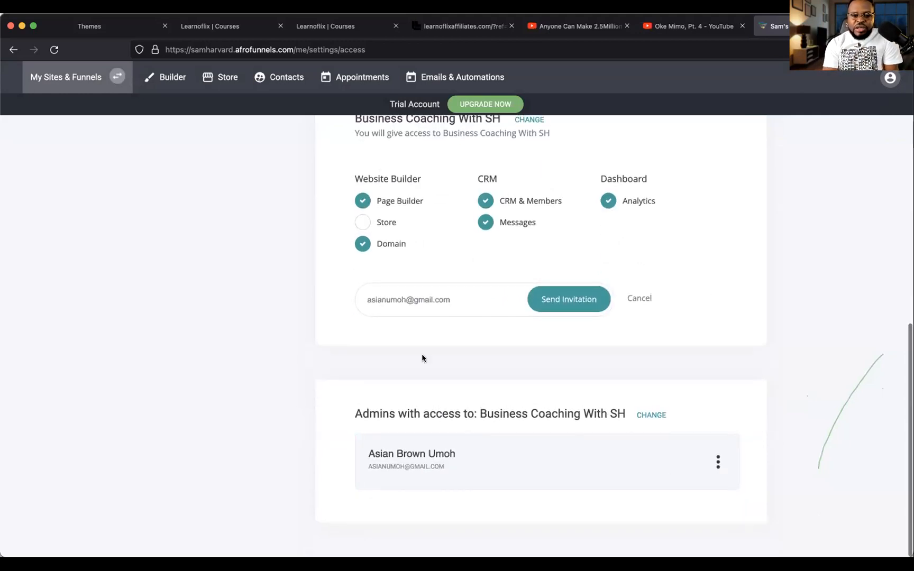
{"action": "scroll", "coordinate": [422, 357], "scroll_direction": "up", "scroll_amount": 8}
{"action": "scroll", "coordinate": [422, 354], "scroll_direction": "down", "scroll_amount": 1}
{"action": "left_click", "coordinate": [126, 322]}
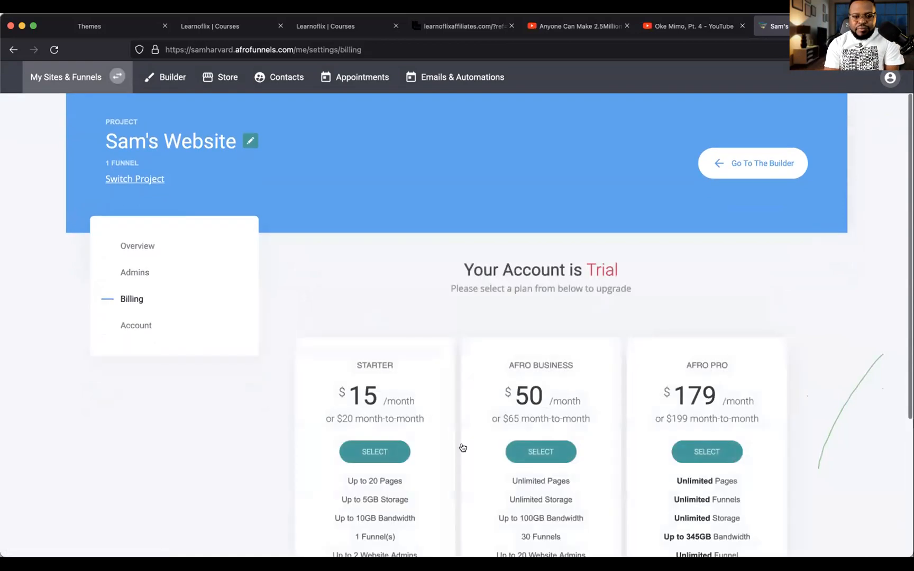
{"action": "scroll", "coordinate": [462, 448], "scroll_direction": "down", "scroll_amount": 4}
{"action": "scroll", "coordinate": [470, 459], "scroll_direction": "down", "scroll_amount": 1}
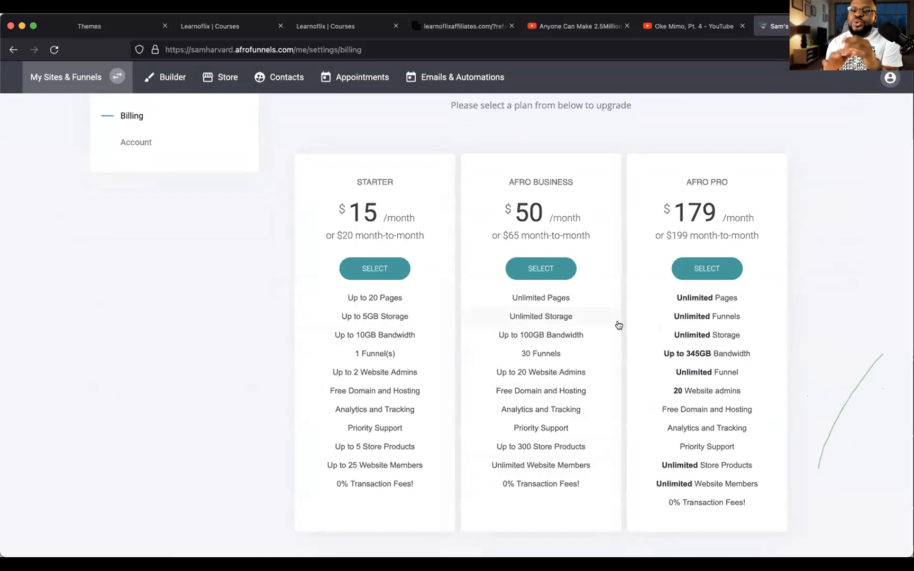
{"action": "scroll", "coordinate": [476, 222], "scroll_direction": "up", "scroll_amount": 1}
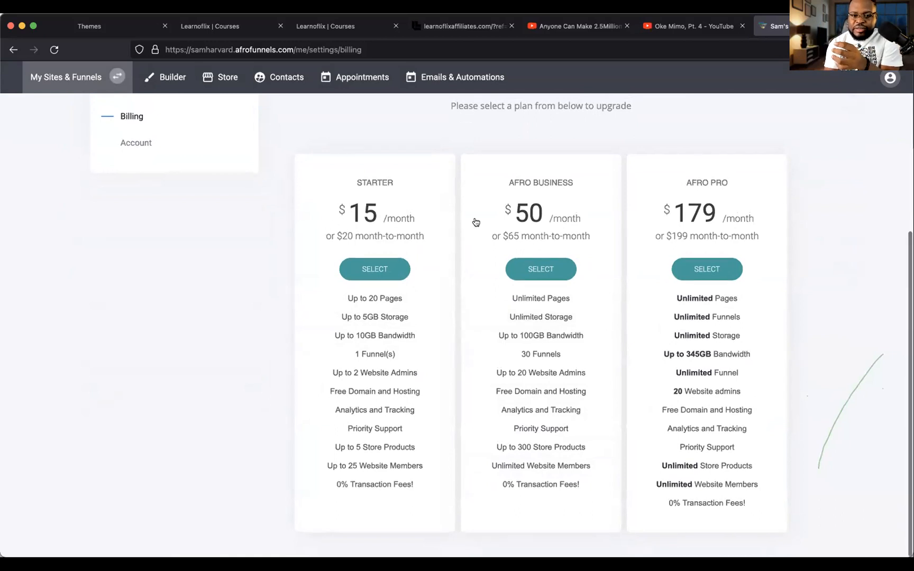
{"action": "scroll", "coordinate": [476, 222], "scroll_direction": "up", "scroll_amount": 5}
{"action": "scroll", "coordinate": [473, 217], "scroll_direction": "down", "scroll_amount": 4}
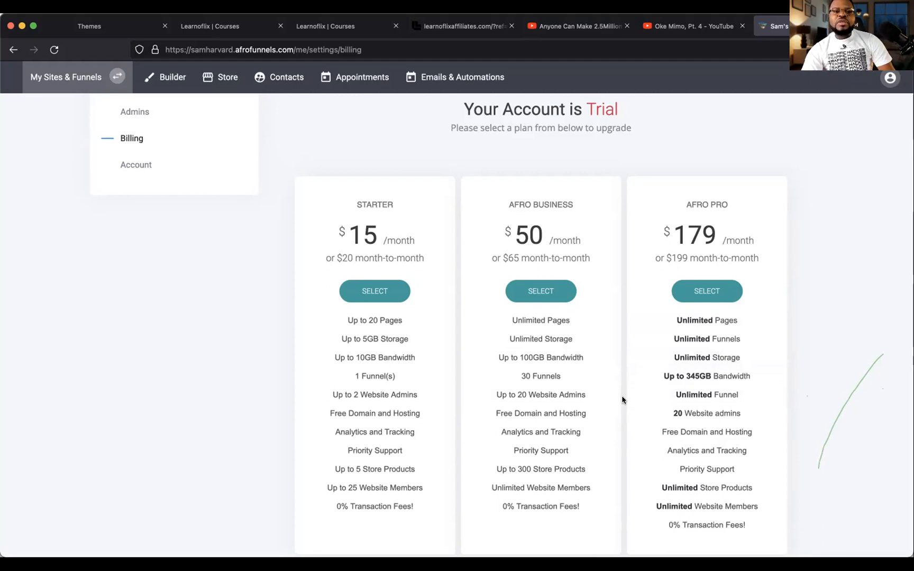
{"action": "scroll", "coordinate": [622, 400], "scroll_direction": "up", "scroll_amount": 5}
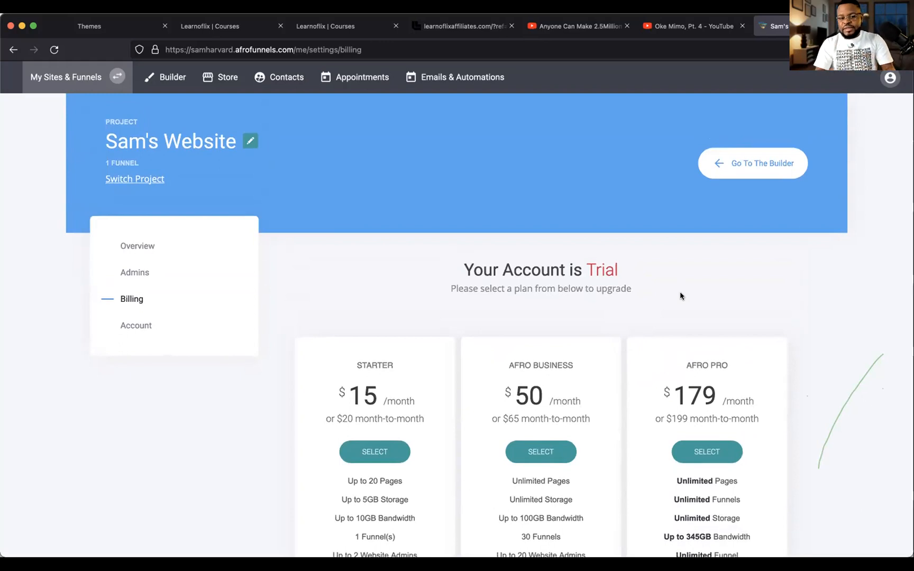
{"action": "scroll", "coordinate": [680, 295], "scroll_direction": "down", "scroll_amount": 4}
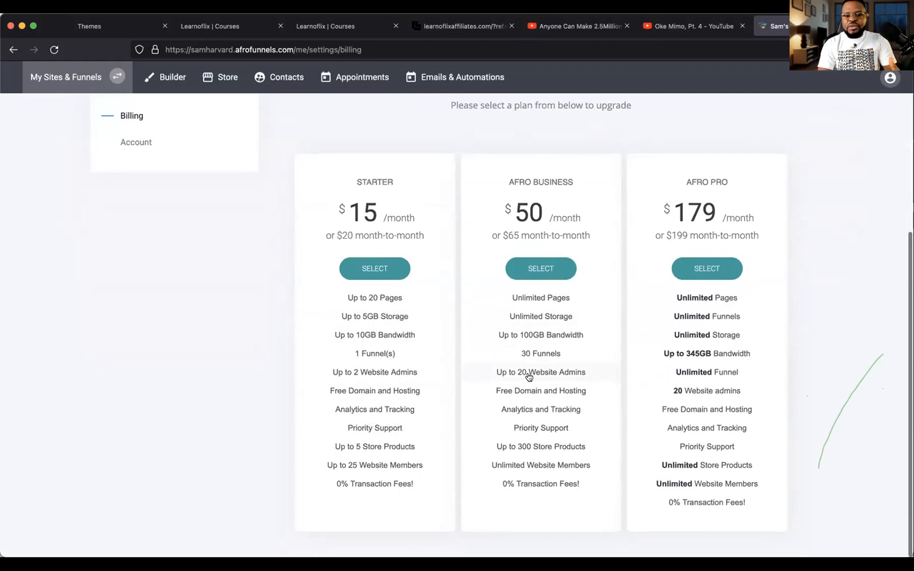
{"action": "scroll", "coordinate": [527, 377], "scroll_direction": "up", "scroll_amount": 3}
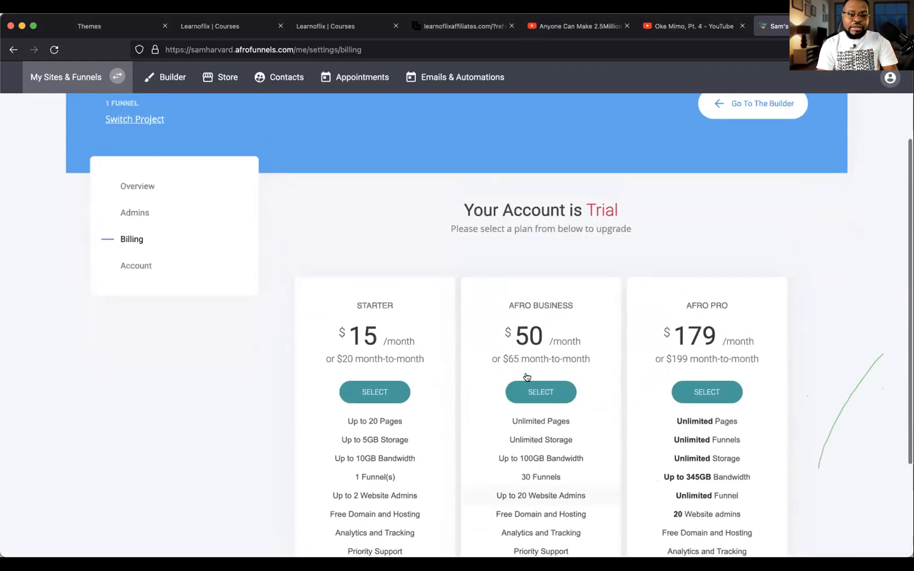
Step: From the Account settings Overview, open My Projects to see the account's single trial project
{"action": "left_click", "coordinate": [137, 271]}
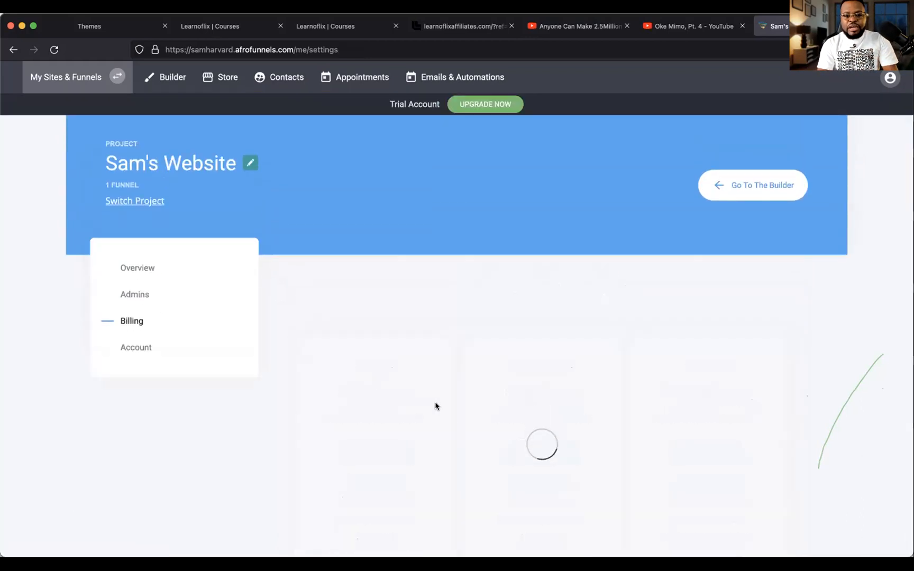
{"action": "scroll", "coordinate": [498, 443], "scroll_direction": "down", "scroll_amount": 7}
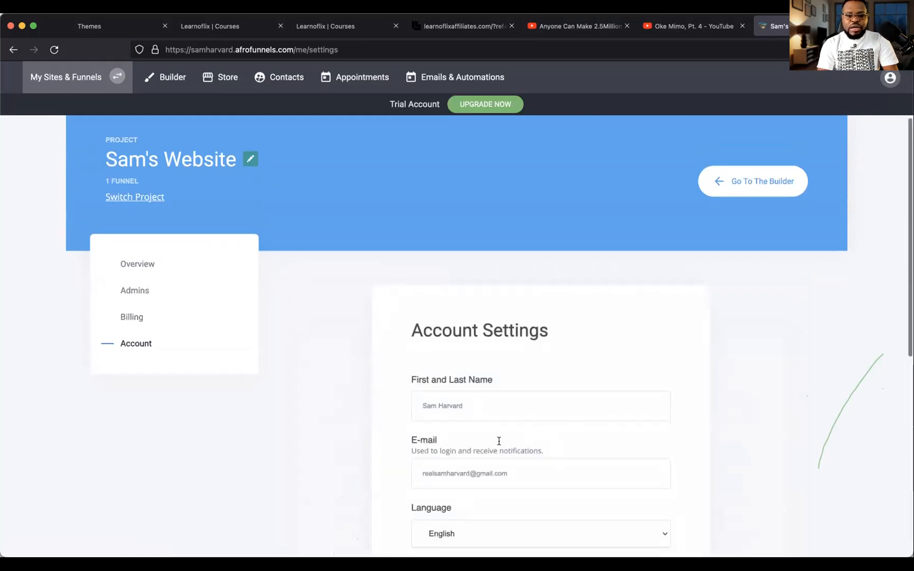
{"action": "scroll", "coordinate": [498, 444], "scroll_direction": "up", "scroll_amount": 7}
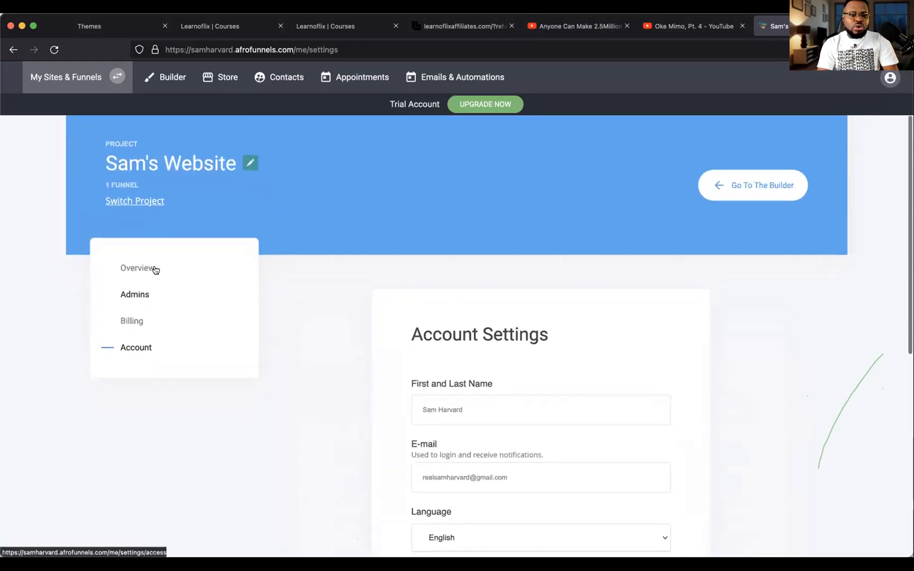
{"action": "left_click", "coordinate": [139, 268]}
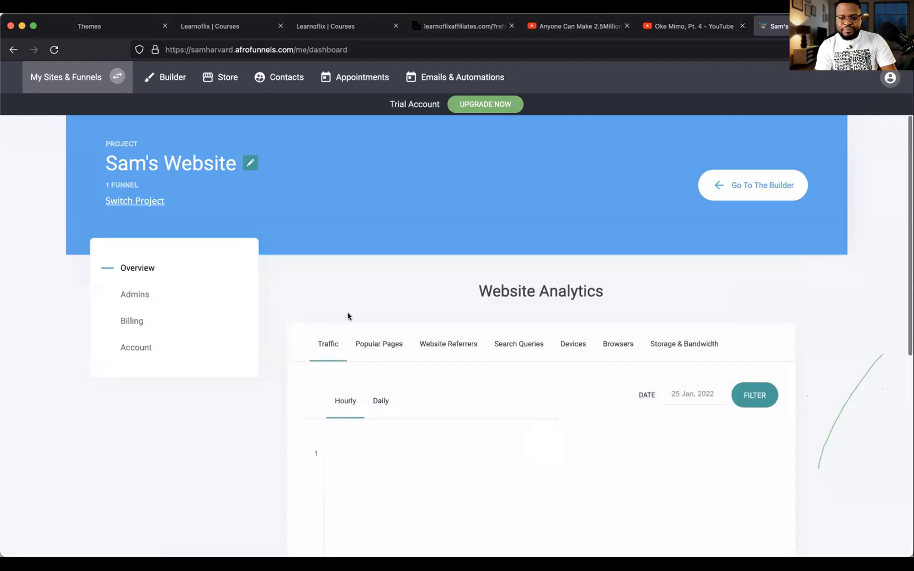
{"action": "left_click", "coordinate": [135, 203]}
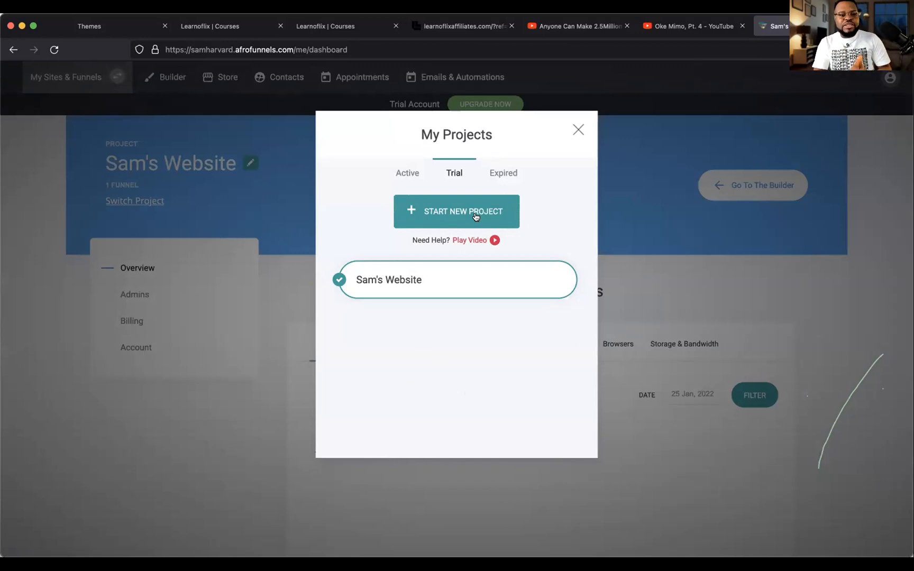
Step: Close My Projects and request a new website from the empty Websites tab of My Sites & Funnels
{"action": "left_click", "coordinate": [578, 131]}
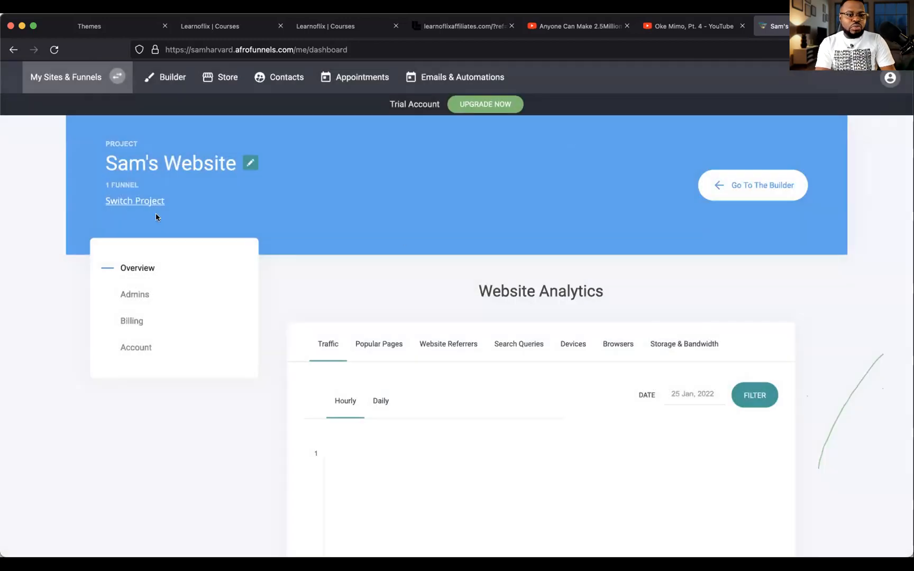
{"action": "left_click", "coordinate": [62, 79]}
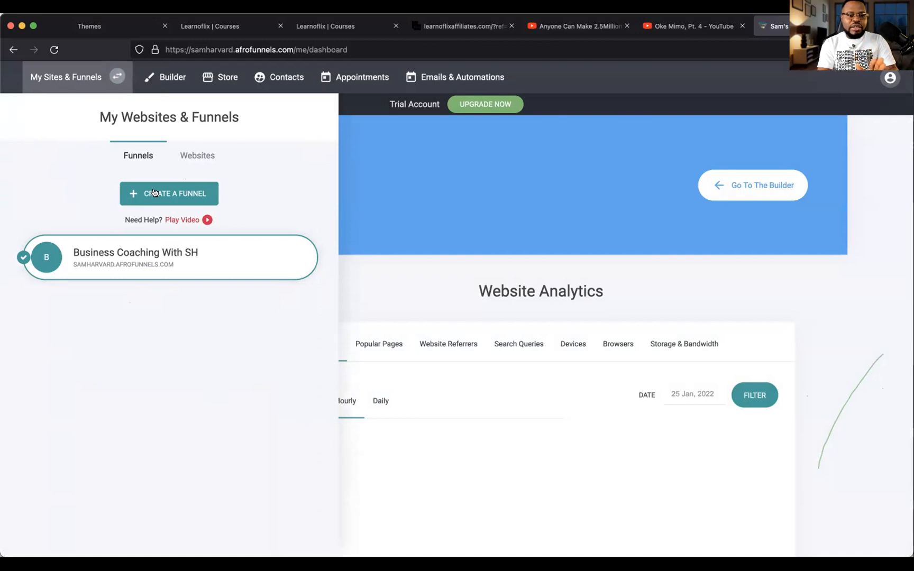
{"action": "left_click", "coordinate": [192, 155]}
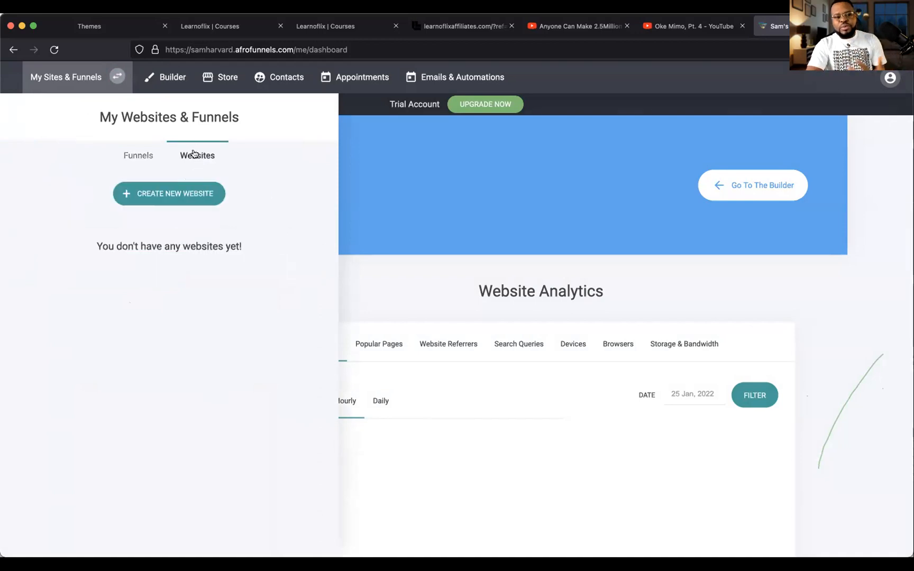
{"action": "left_click", "coordinate": [165, 196]}
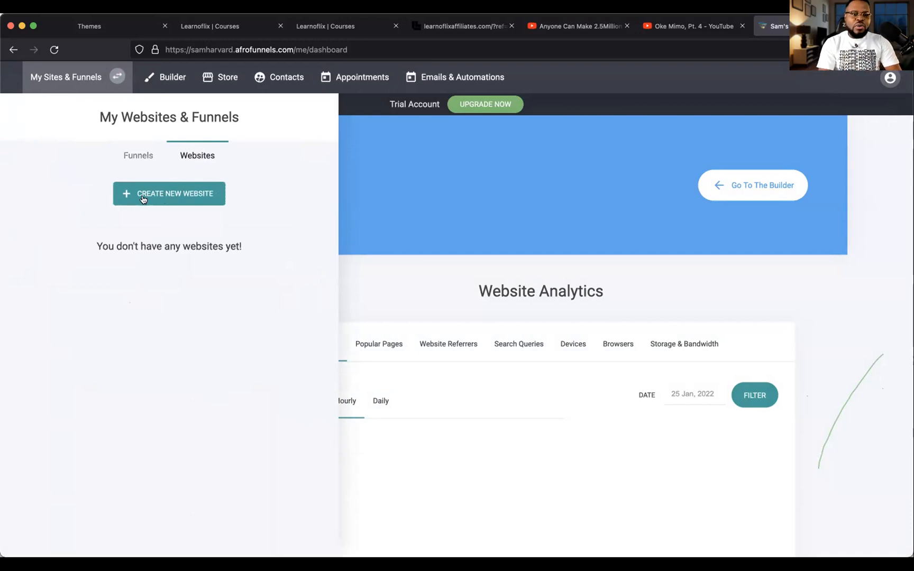
{"action": "left_click", "coordinate": [161, 197]}
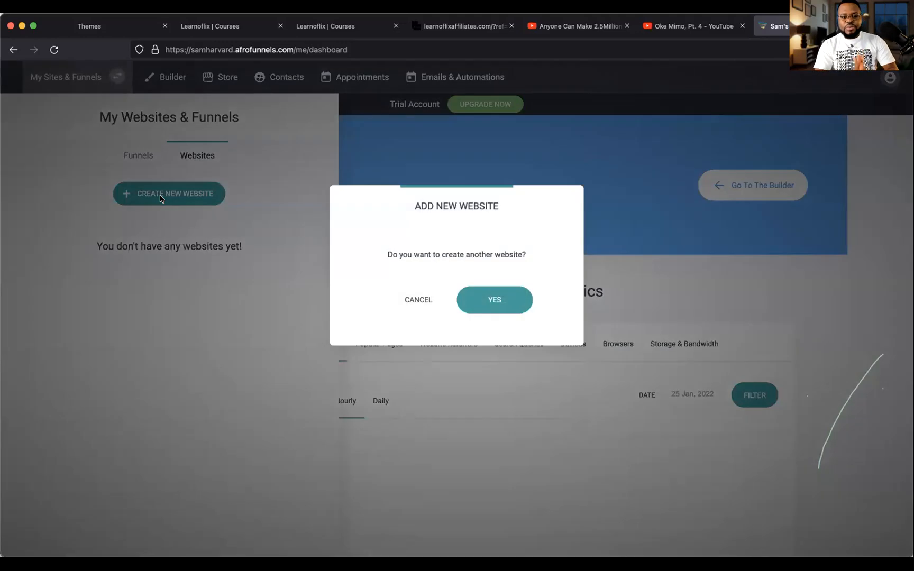
Step: Confirm adding another website and browse landing page templates such as Hairdresser Page and Landing One
{"action": "left_click", "coordinate": [492, 299]}
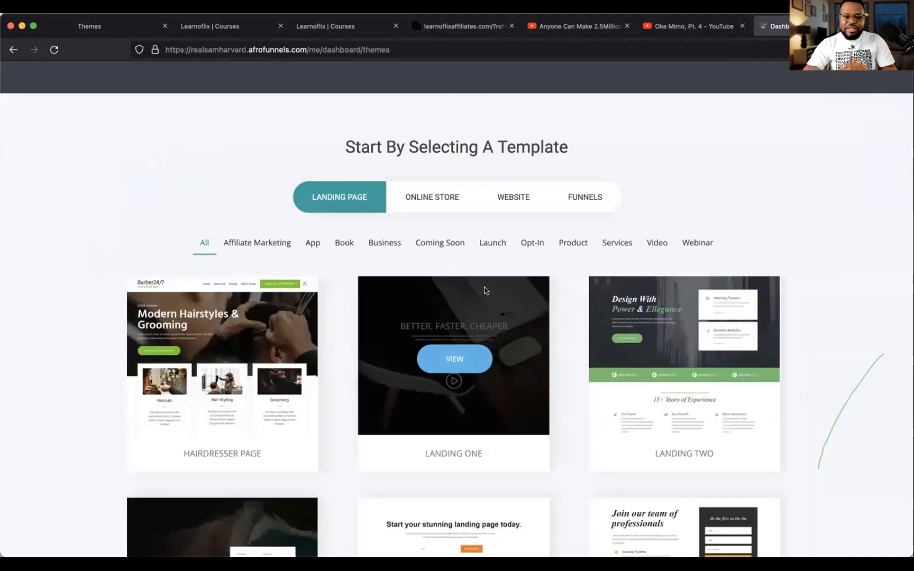
{"action": "scroll", "coordinate": [485, 291], "scroll_direction": "down", "scroll_amount": 4}
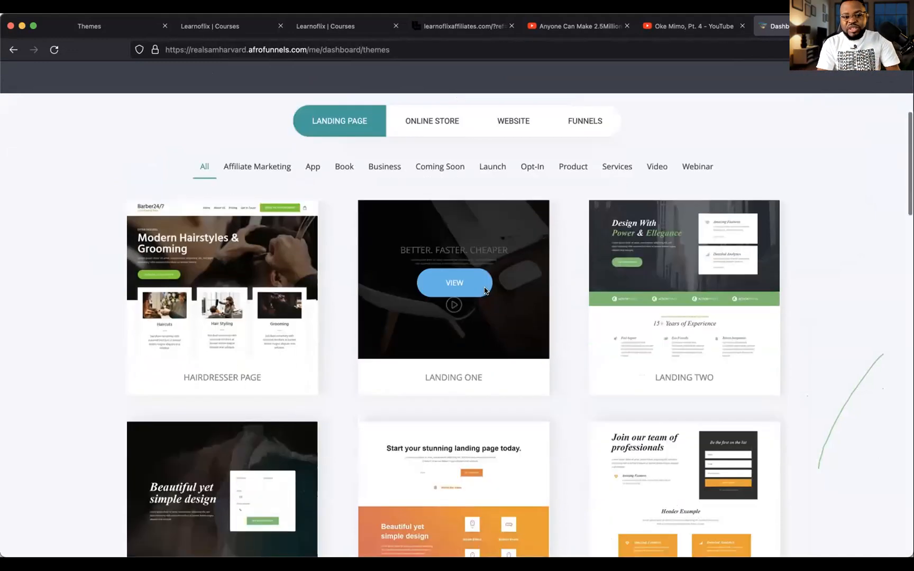
{"action": "scroll", "coordinate": [485, 290], "scroll_direction": "up", "scroll_amount": 3}
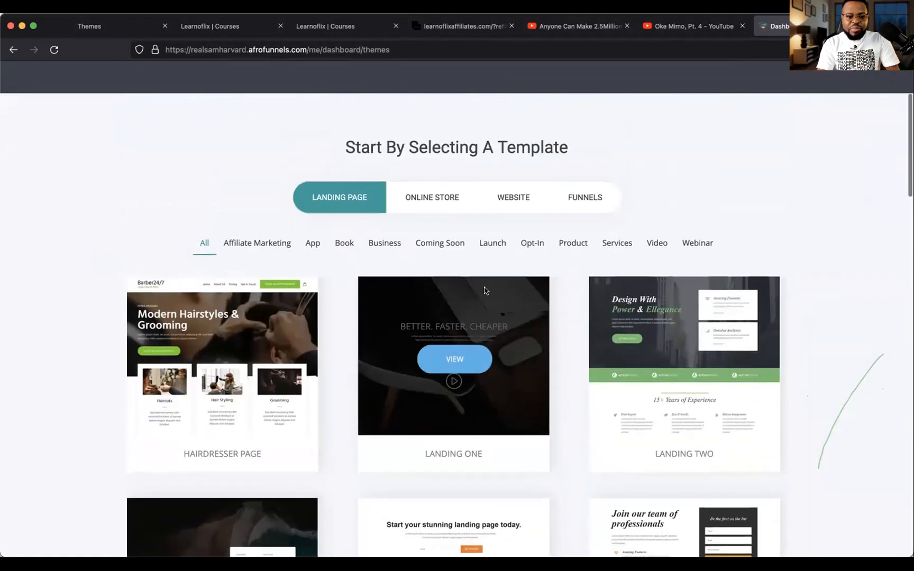
{"action": "scroll", "coordinate": [484, 290], "scroll_direction": "down", "scroll_amount": 4}
{"action": "scroll", "coordinate": [484, 291], "scroll_direction": "down", "scroll_amount": 15}
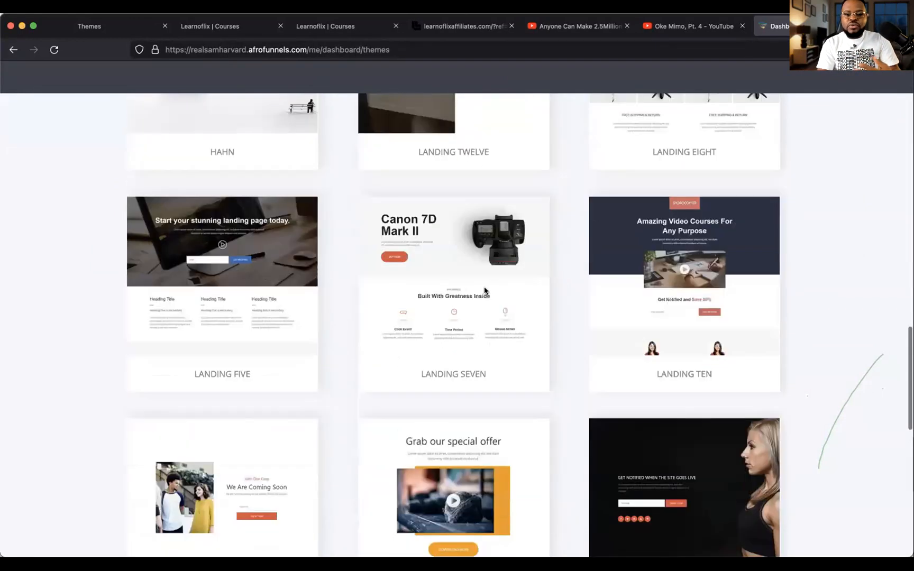
{"action": "scroll", "coordinate": [484, 288], "scroll_direction": "up", "scroll_amount": 6}
{"action": "scroll", "coordinate": [484, 291], "scroll_direction": "down", "scroll_amount": 3}
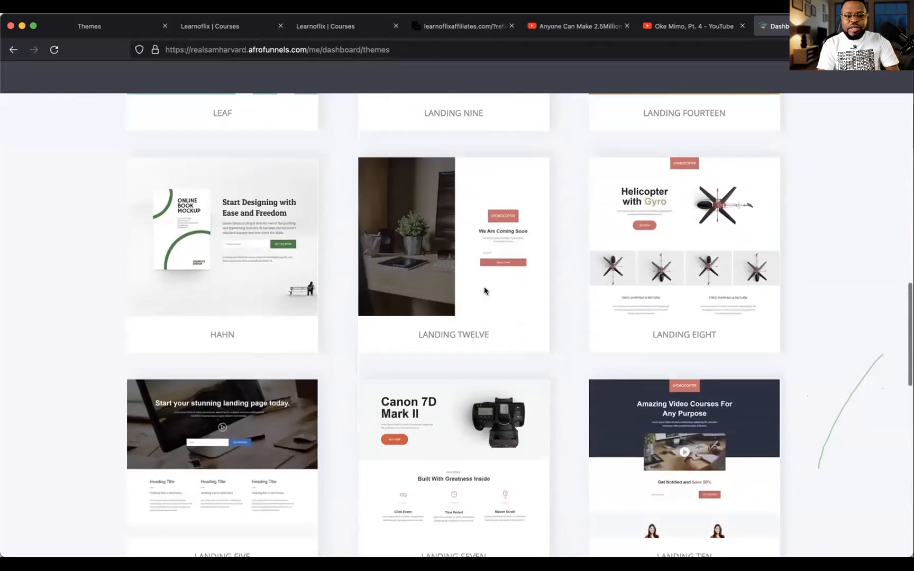
{"action": "scroll", "coordinate": [232, 210], "scroll_direction": "up", "scroll_amount": 18}
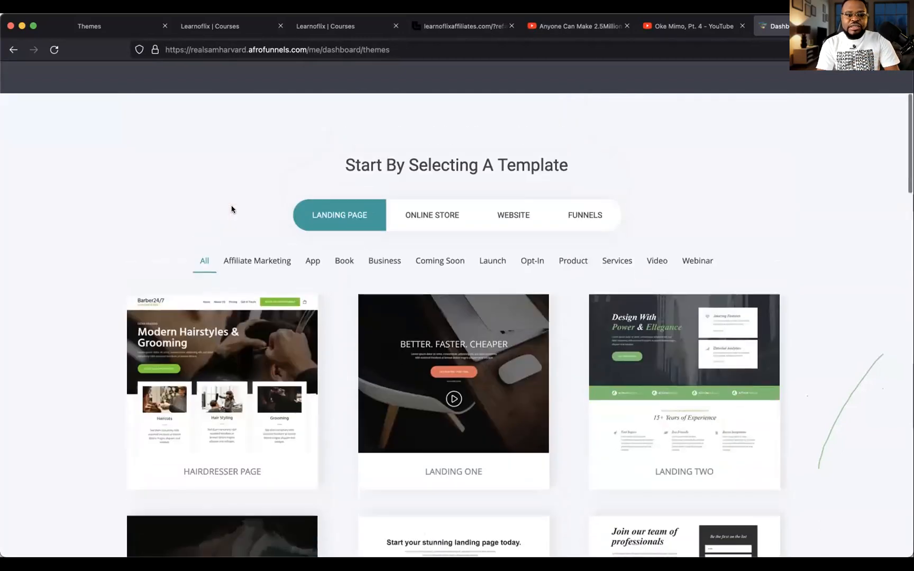
{"action": "scroll", "coordinate": [231, 209], "scroll_direction": "down", "scroll_amount": 10}
{"action": "scroll", "coordinate": [233, 227], "scroll_direction": "down", "scroll_amount": 3}
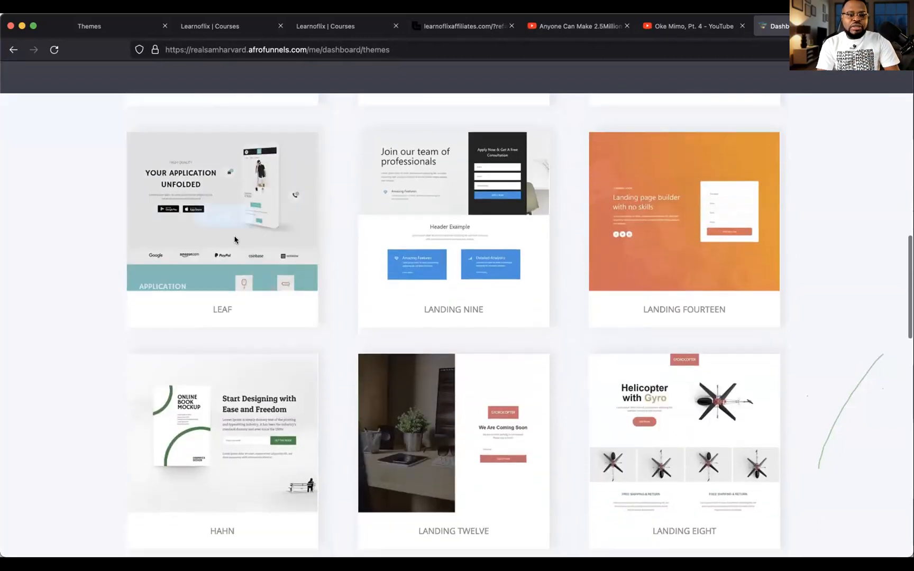
{"action": "scroll", "coordinate": [238, 256], "scroll_direction": "up", "scroll_amount": 3}
{"action": "scroll", "coordinate": [238, 257], "scroll_direction": "down", "scroll_amount": 8}
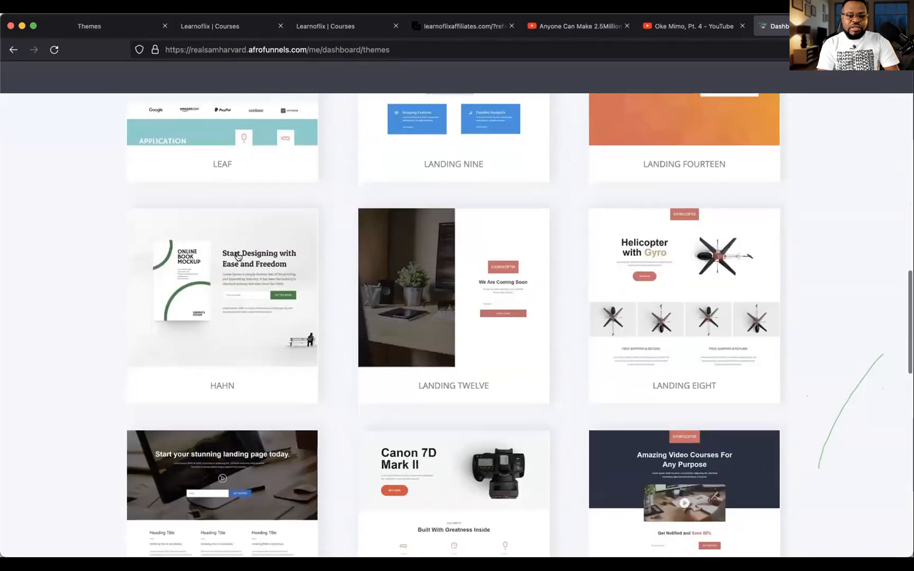
{"action": "scroll", "coordinate": [238, 255], "scroll_direction": "up", "scroll_amount": 2}
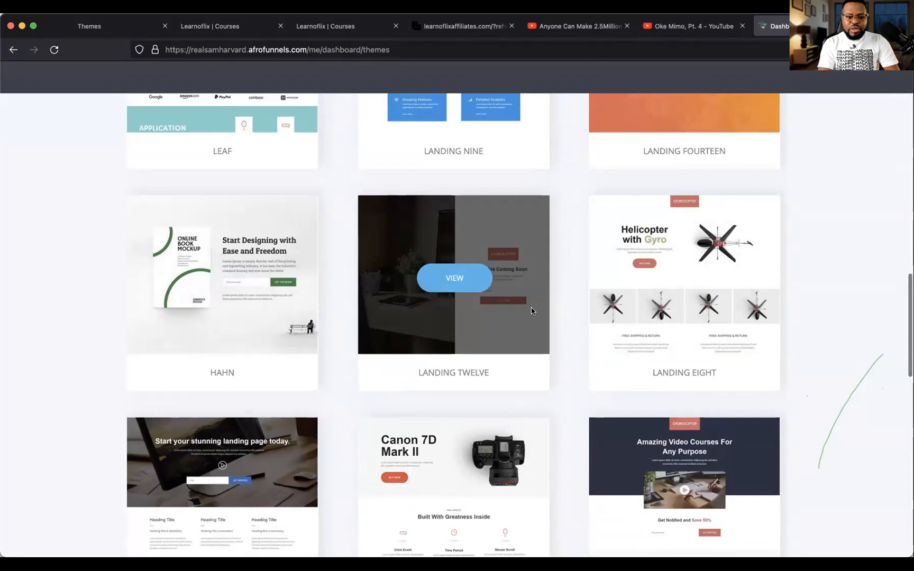
{"action": "scroll", "coordinate": [531, 311], "scroll_direction": "up", "scroll_amount": 10}
{"action": "scroll", "coordinate": [532, 311], "scroll_direction": "down", "scroll_amount": 5}
{"action": "scroll", "coordinate": [532, 311], "scroll_direction": "down", "scroll_amount": 10}
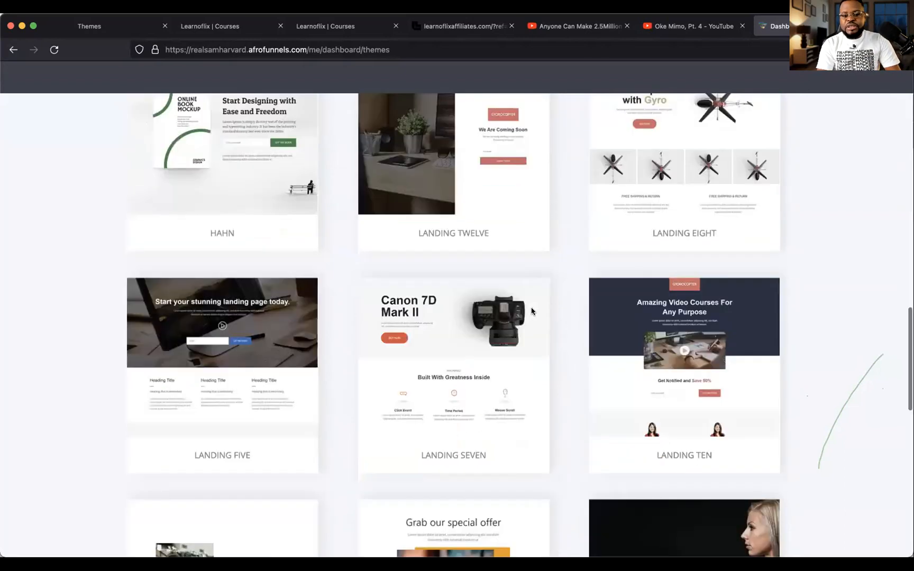
{"action": "scroll", "coordinate": [532, 311], "scroll_direction": "up", "scroll_amount": 15}
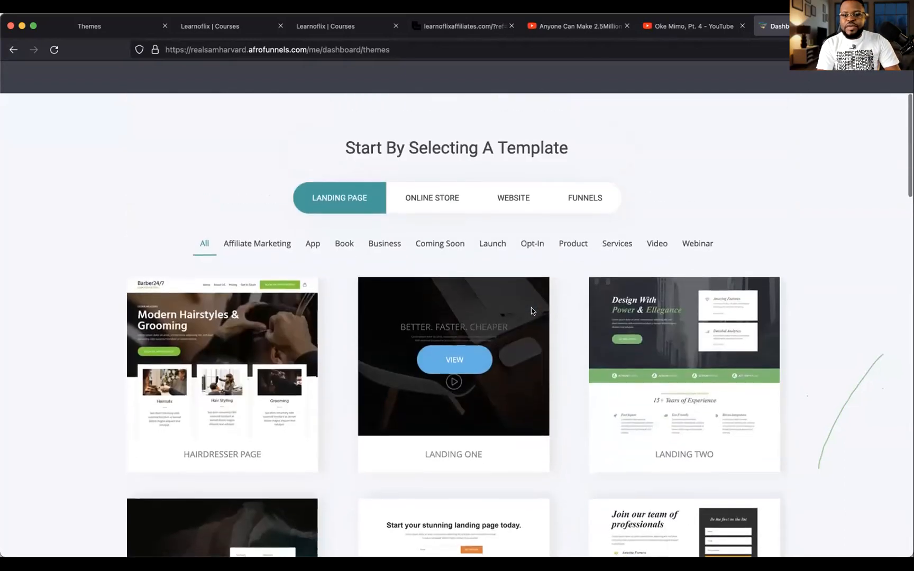
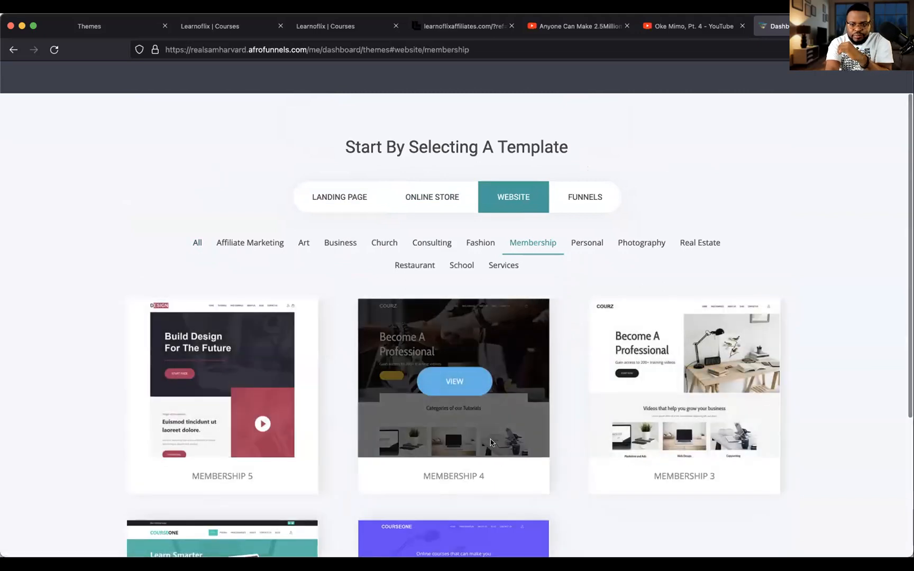
Step: Preview the Membership 1 CourseOne theme and start a new website from it
{"action": "scroll", "coordinate": [490, 442], "scroll_direction": "down", "scroll_amount": 4}
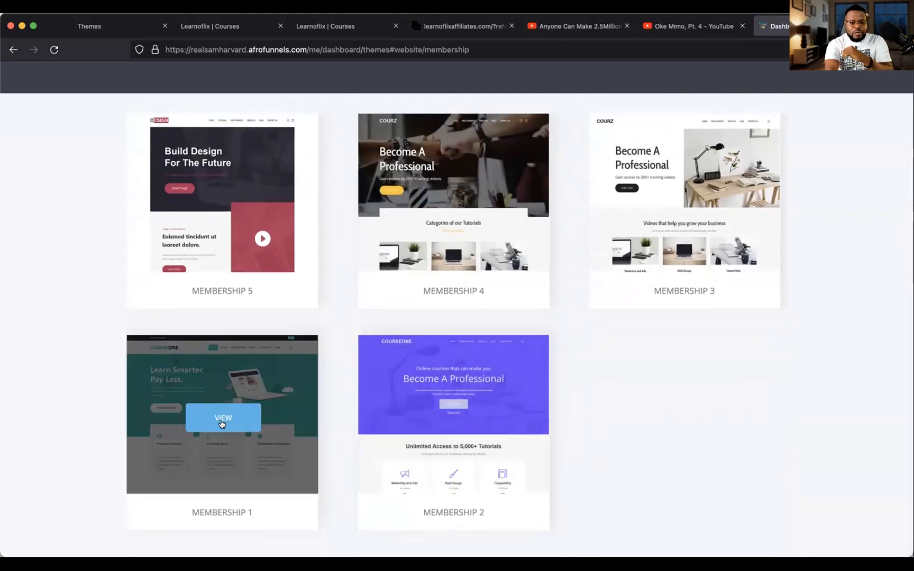
{"action": "left_click", "coordinate": [222, 421]}
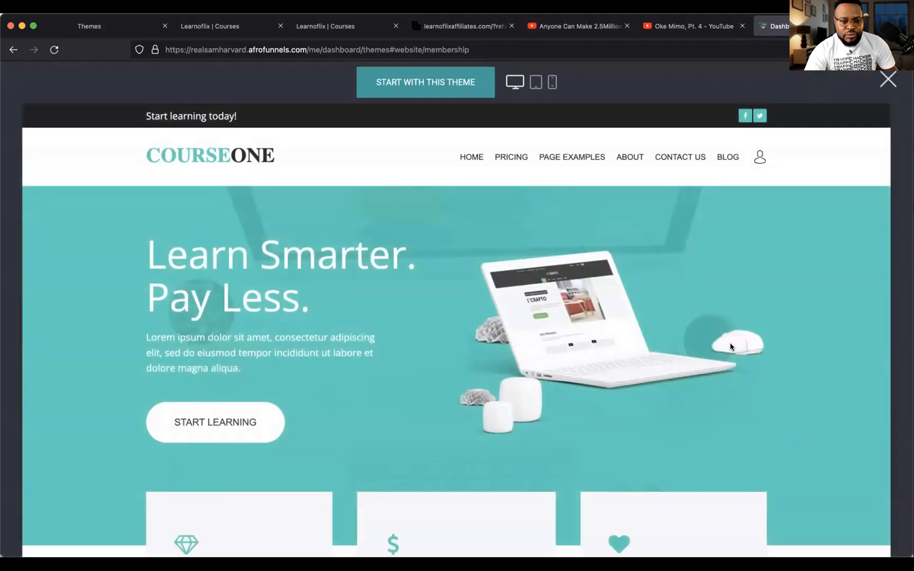
{"action": "scroll", "coordinate": [730, 346], "scroll_direction": "down", "scroll_amount": 10}
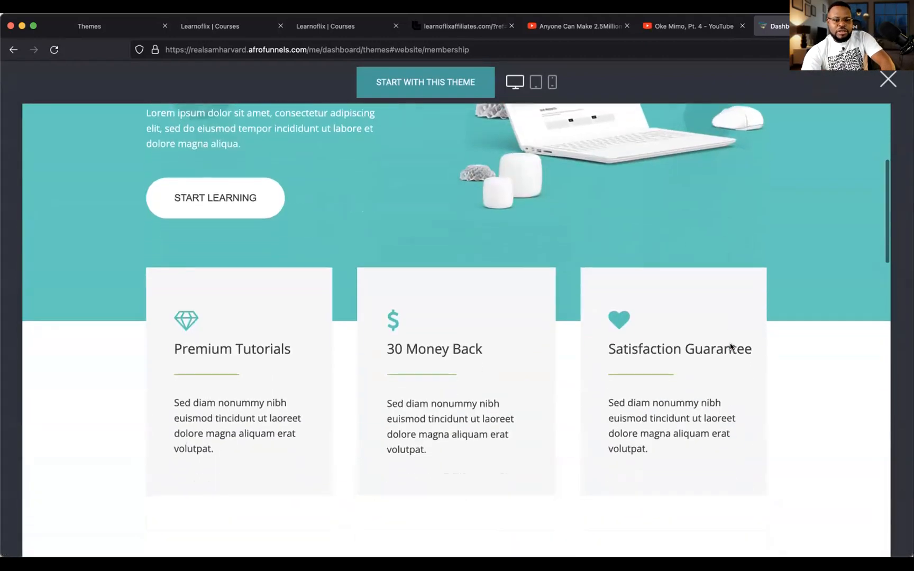
{"action": "scroll", "coordinate": [731, 346], "scroll_direction": "down", "scroll_amount": 5}
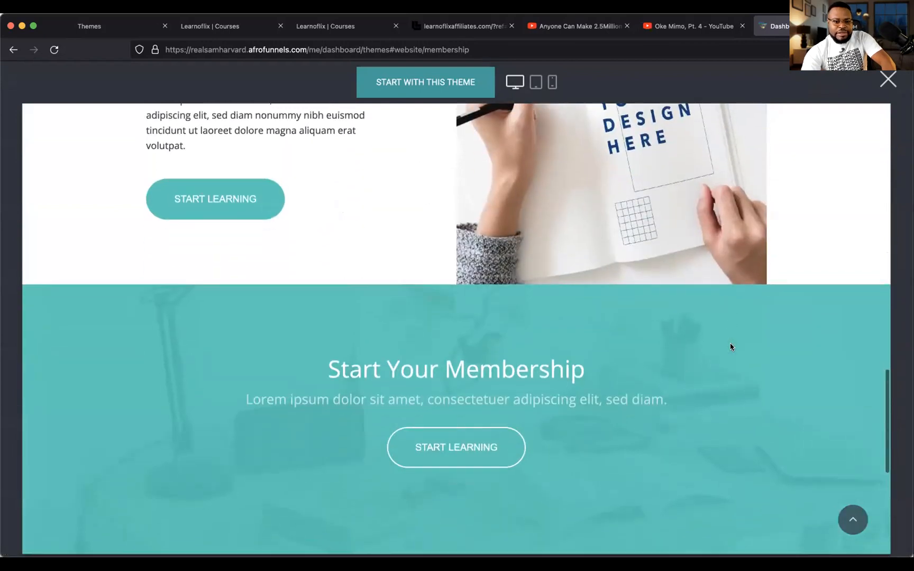
{"action": "scroll", "coordinate": [730, 347], "scroll_direction": "up", "scroll_amount": 10}
{"action": "scroll", "coordinate": [730, 347], "scroll_direction": "up", "scroll_amount": 3}
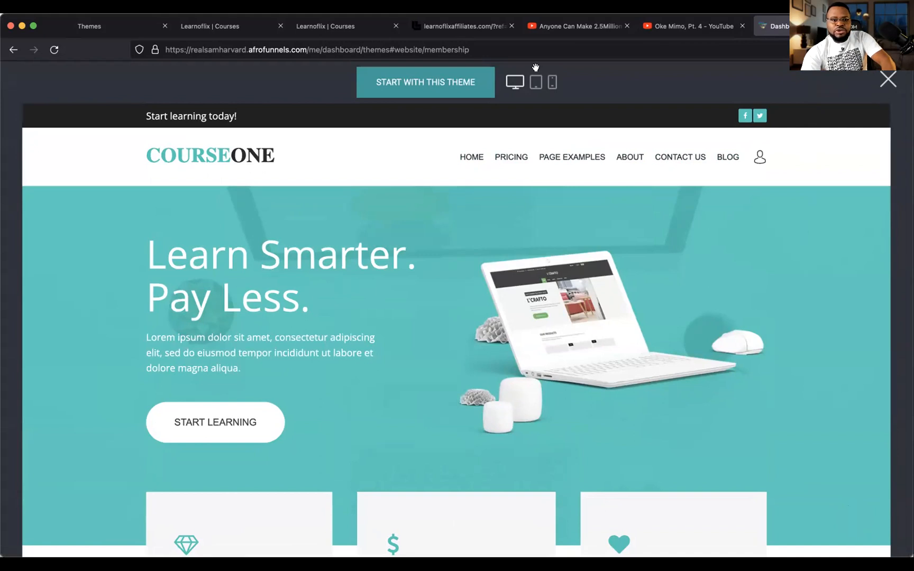
{"action": "left_click", "coordinate": [412, 83]}
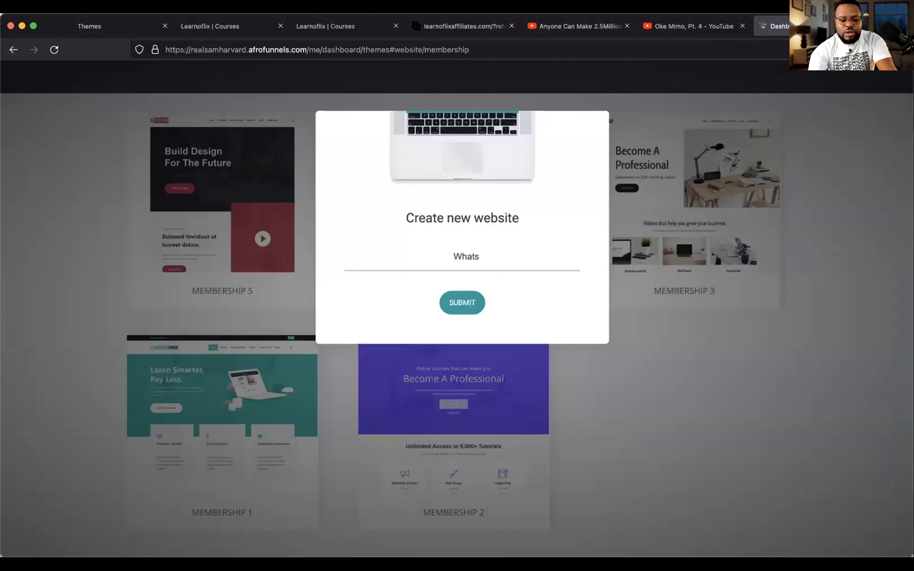
Step: Replace the title 'WhatsApp Marketing Academy' with the owner's Business Academy name and submit
{"action": "type", "text": "WhatsApp Mark"}
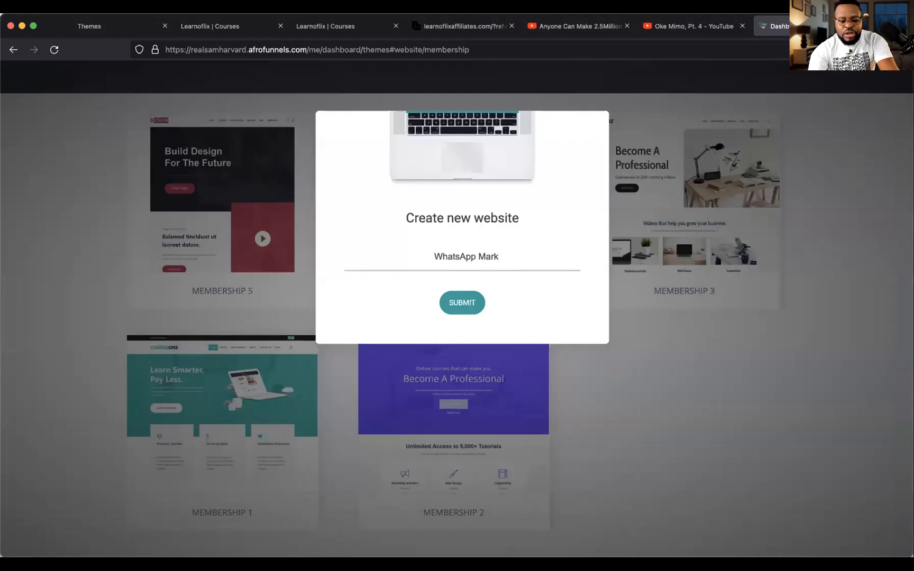
{"action": "type", "text": "eting A"}
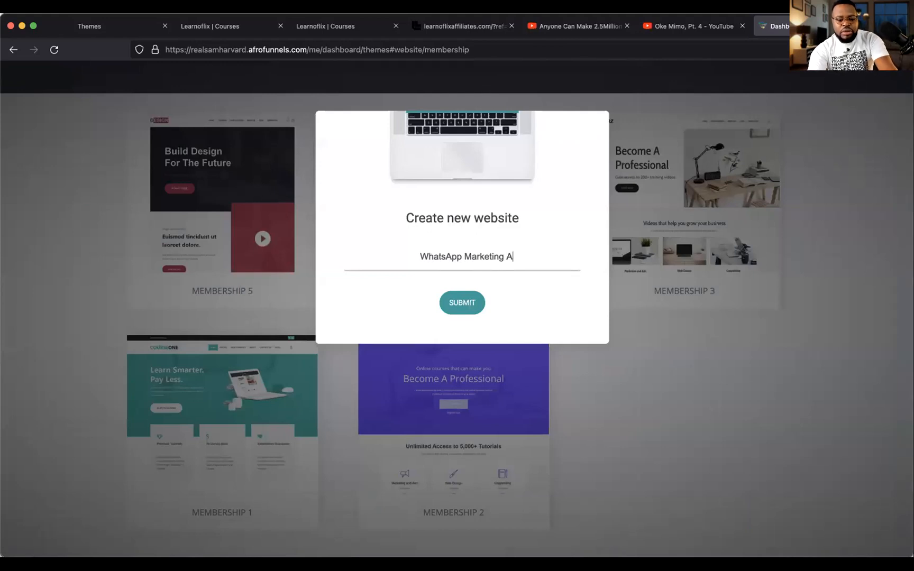
{"action": "type", "text": "cademy"}
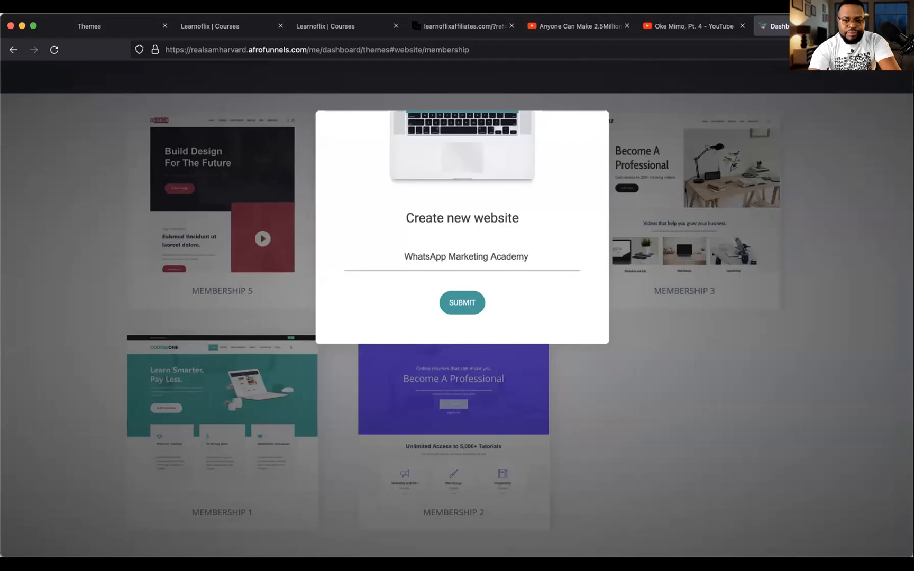
{"action": "left_click_drag", "start_coordinate": [530, 258], "coordinate": [403, 254]}
{"action": "type", "text": "Sam"}
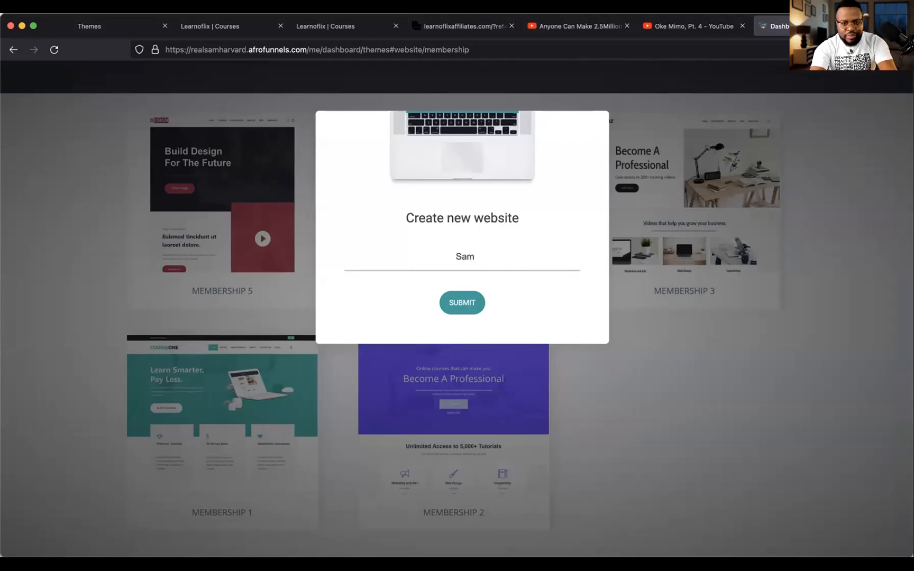
{"action": "type", "text": " Harvard"}
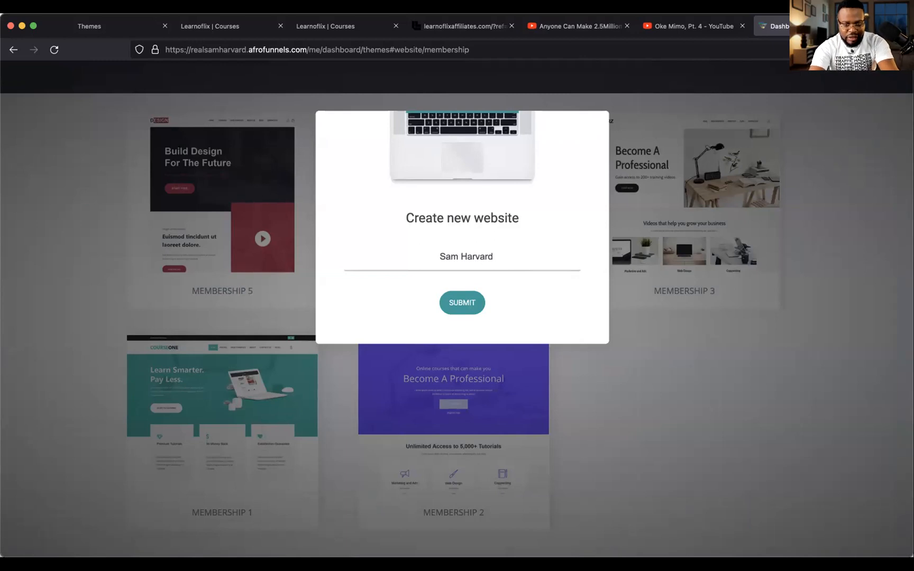
{"action": "type", "text": " Business"}
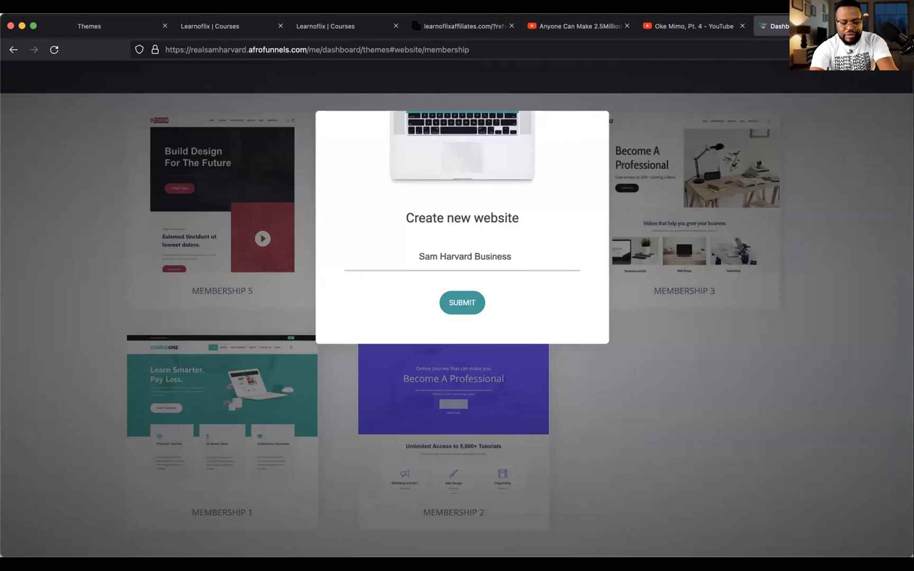
{"action": "type", "text": " Academy"}
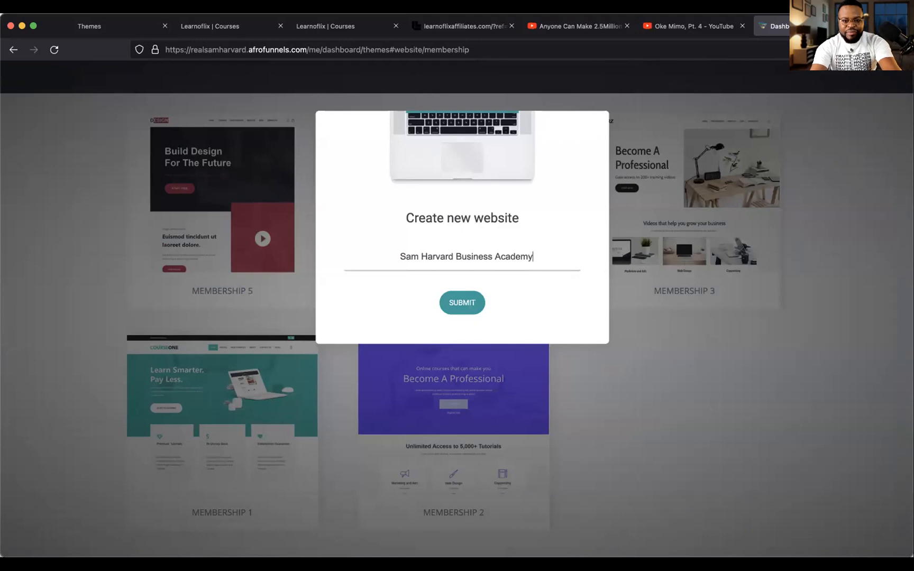
{"action": "left_click", "coordinate": [462, 302]}
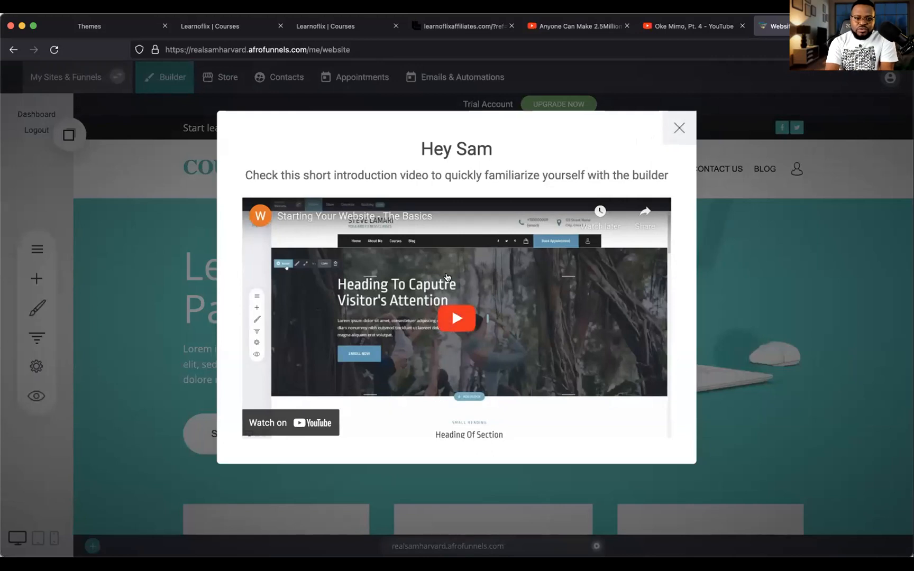
Step: Close the intro video and look through the site's Pages and Popups lists
{"action": "left_click", "coordinate": [678, 128]}
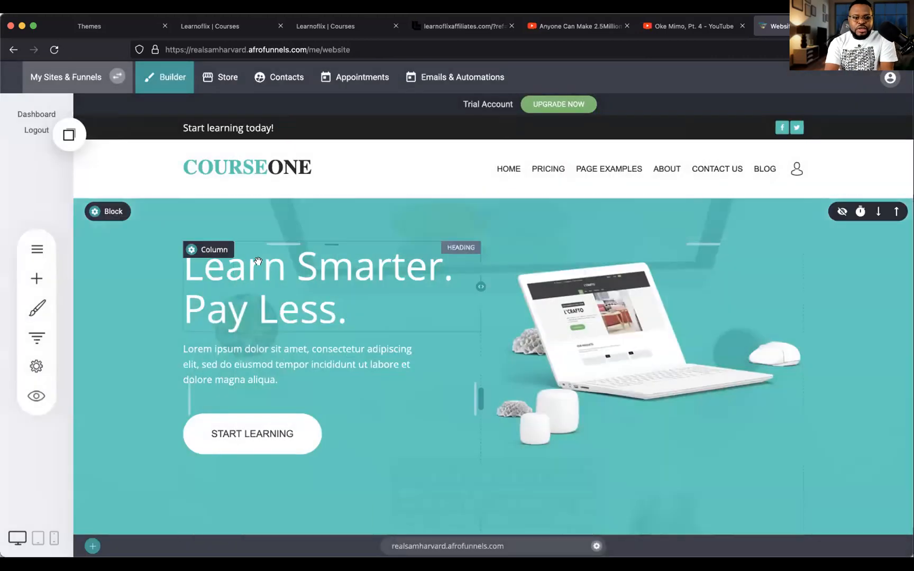
{"action": "left_click", "coordinate": [37, 254]}
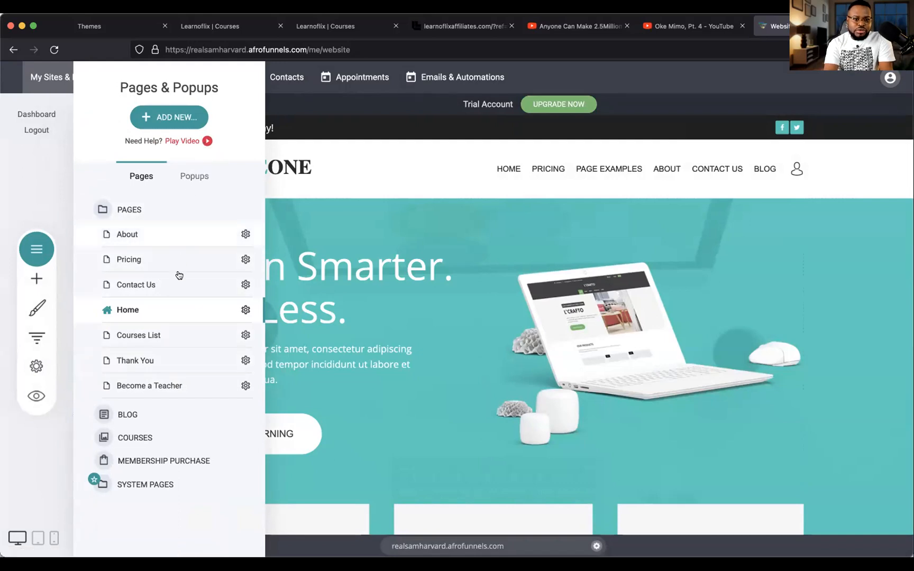
{"action": "left_click", "coordinate": [205, 175]}
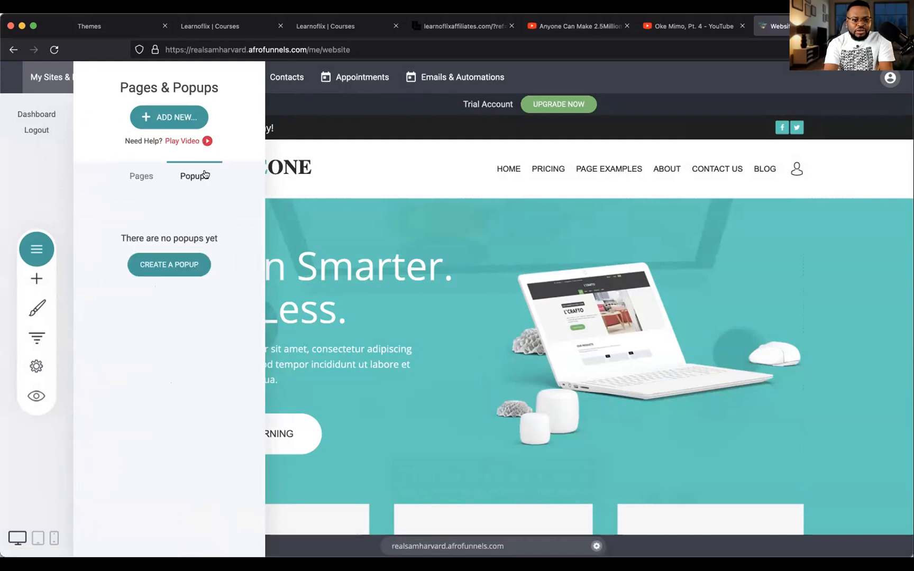
{"action": "left_click", "coordinate": [136, 177]}
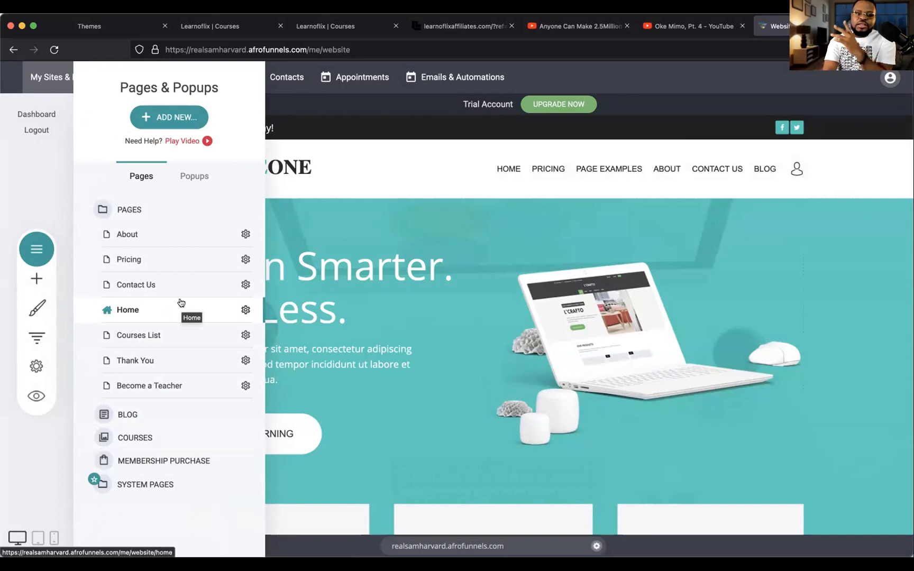
{"action": "left_click", "coordinate": [402, 225]}
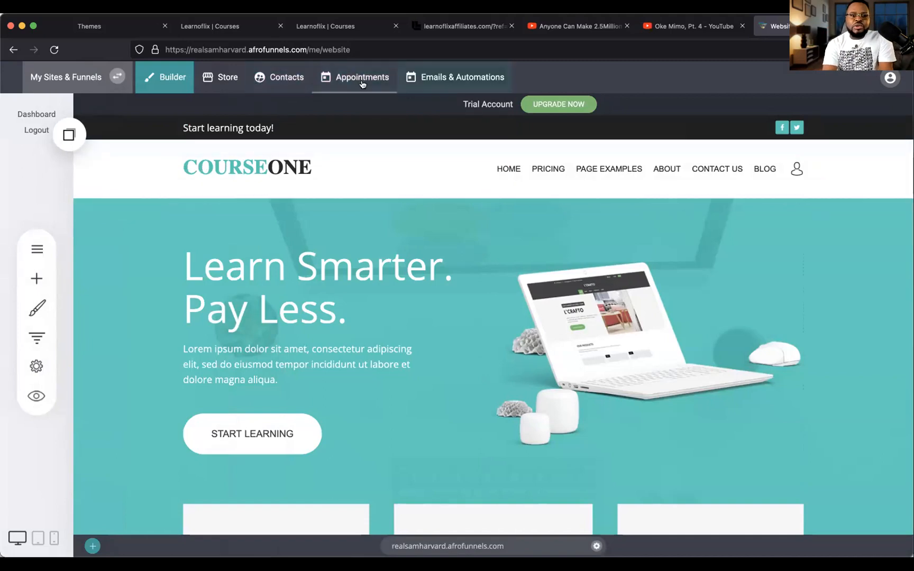
Step: Select the business coaching funnel and open its Contacts list of three contacts
{"action": "left_click", "coordinate": [288, 82]}
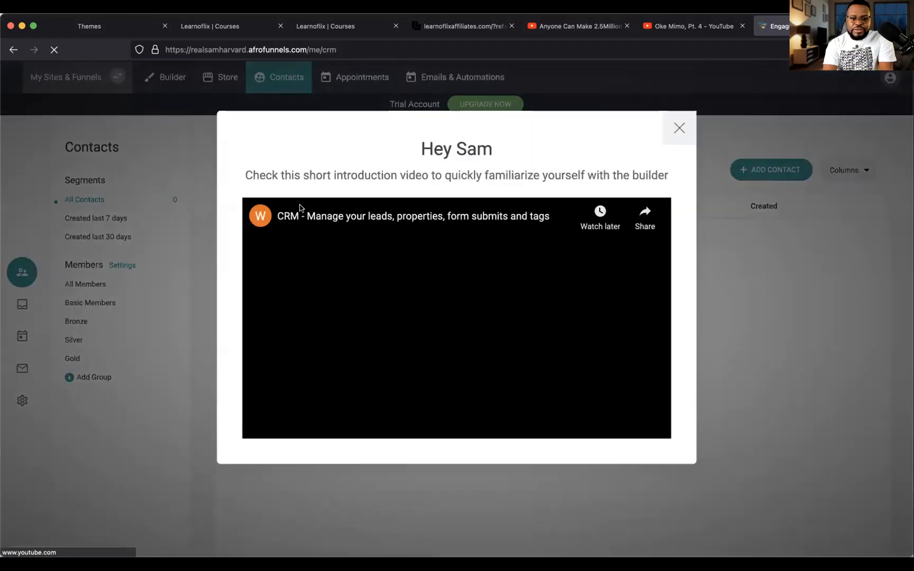
{"action": "left_click", "coordinate": [679, 128]}
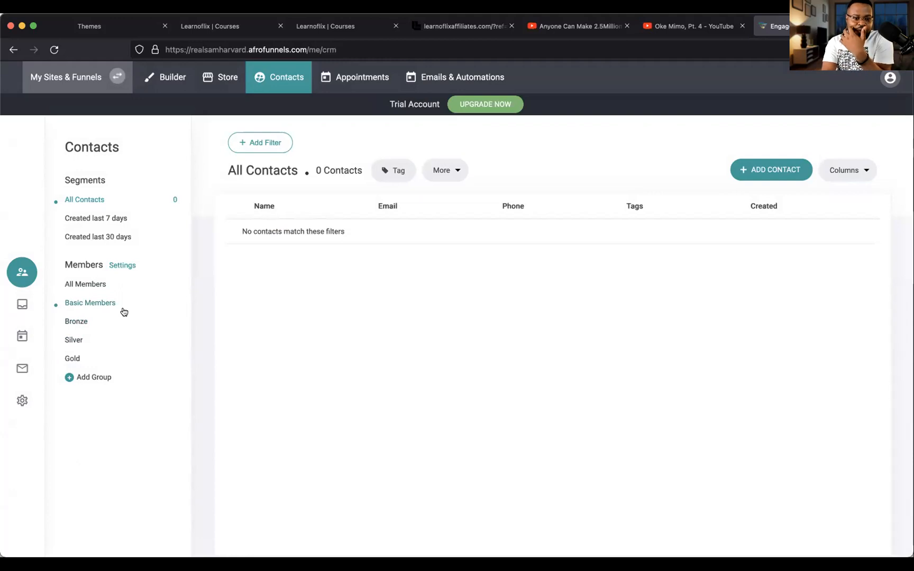
{"action": "left_click", "coordinate": [63, 75]}
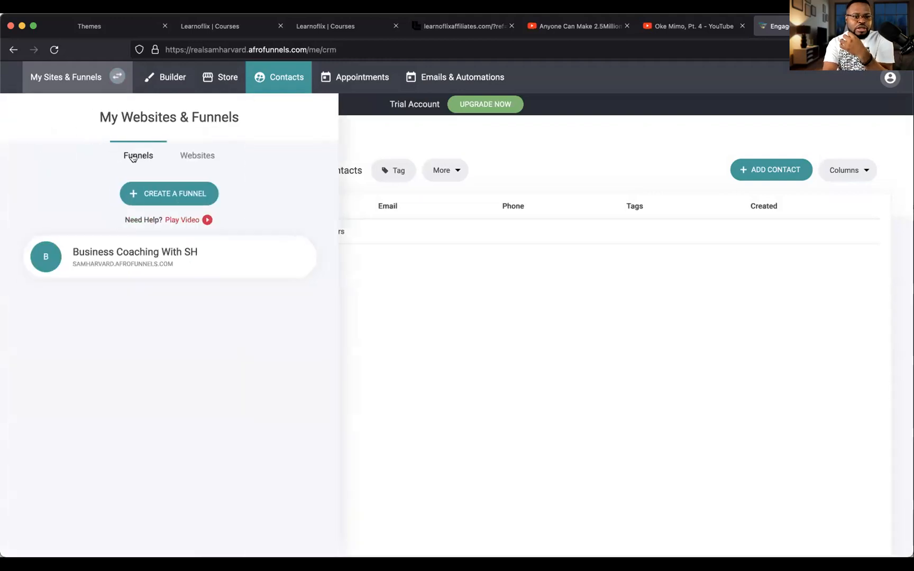
{"action": "left_click", "coordinate": [144, 254]}
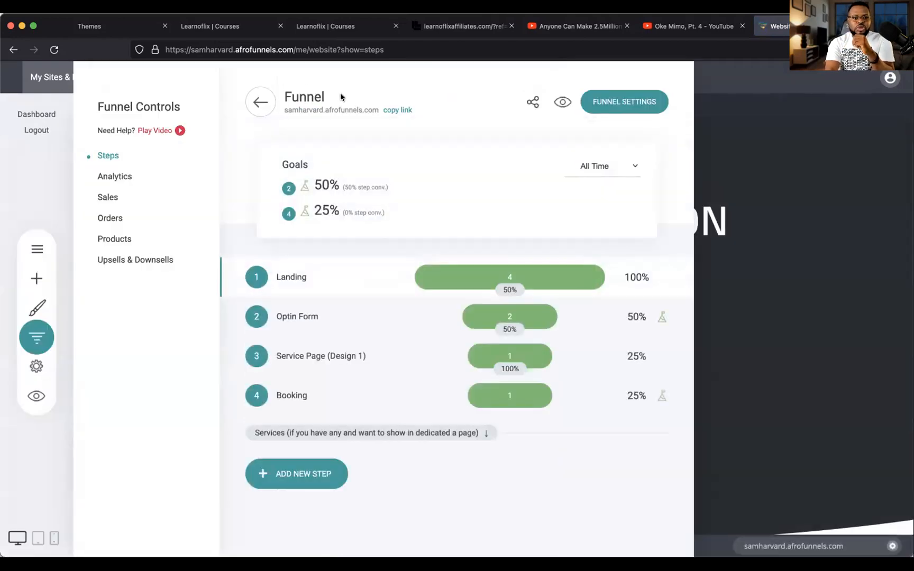
{"action": "left_click", "coordinate": [254, 113]}
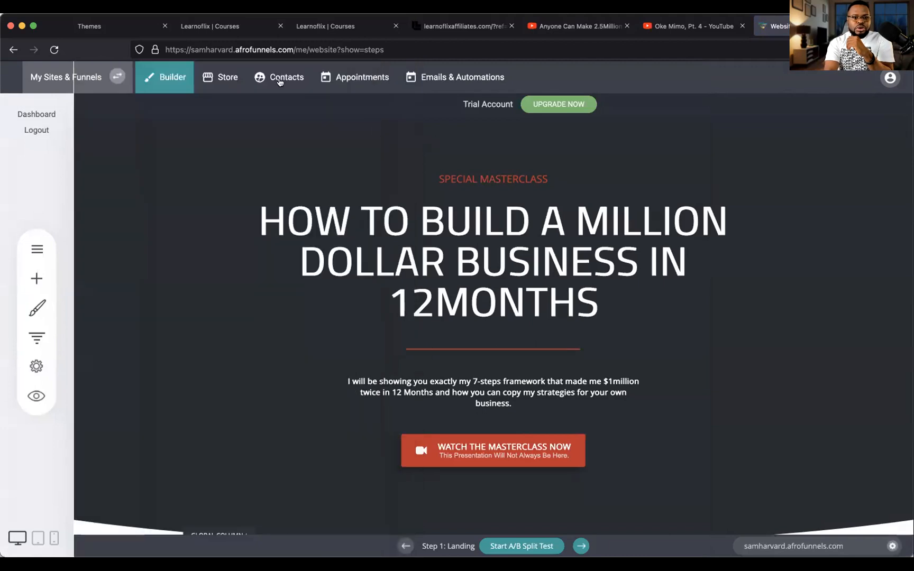
{"action": "left_click", "coordinate": [279, 77]}
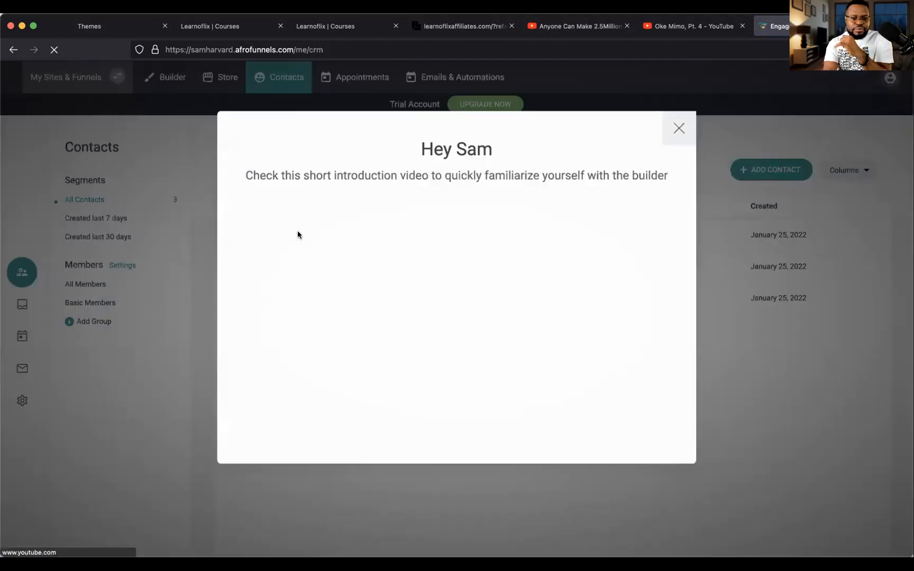
{"action": "left_click", "coordinate": [677, 129]}
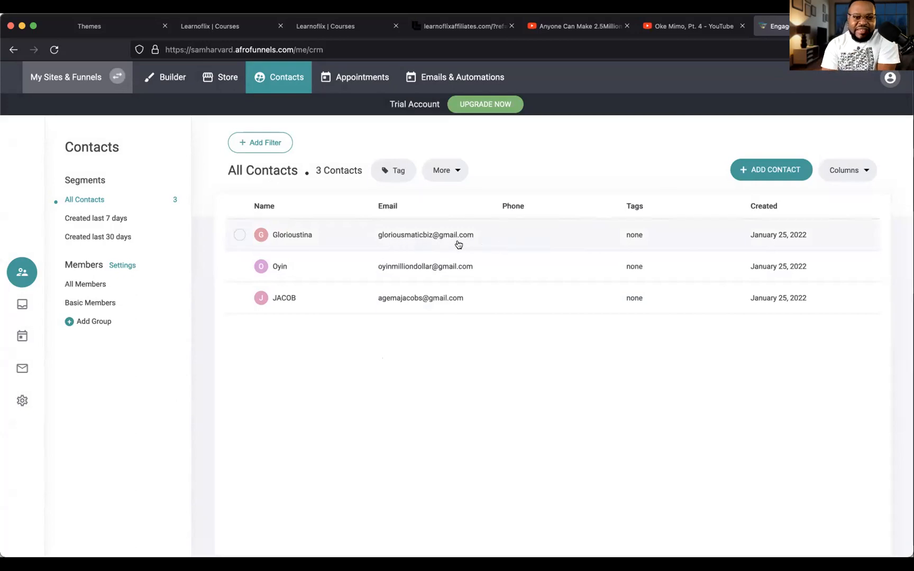
{"action": "left_click", "coordinate": [441, 87]}
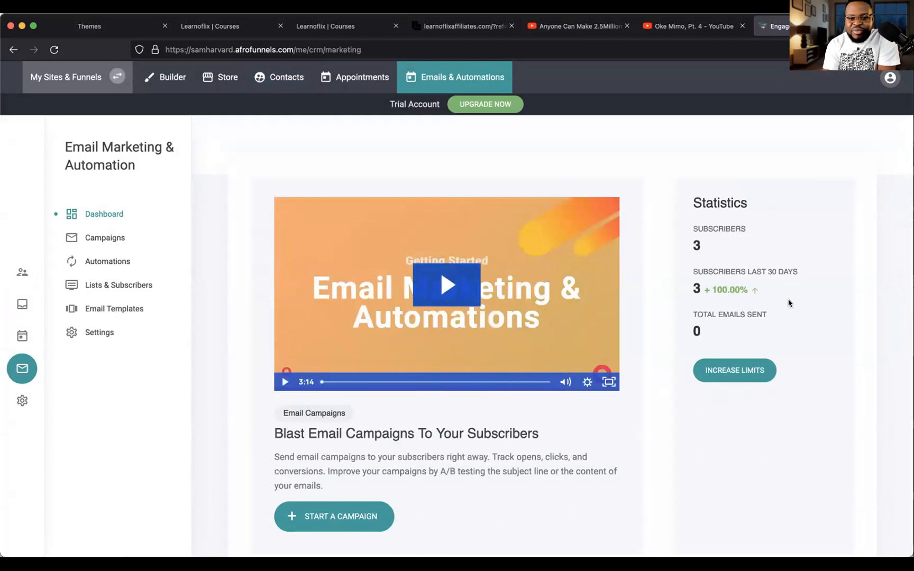
{"action": "left_click", "coordinate": [104, 286]}
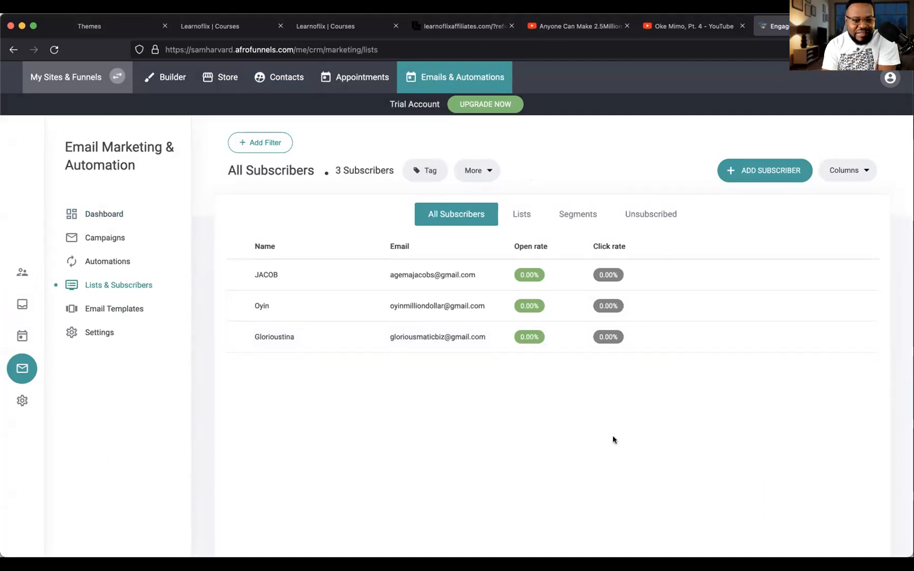
{"action": "left_click", "coordinate": [111, 214]}
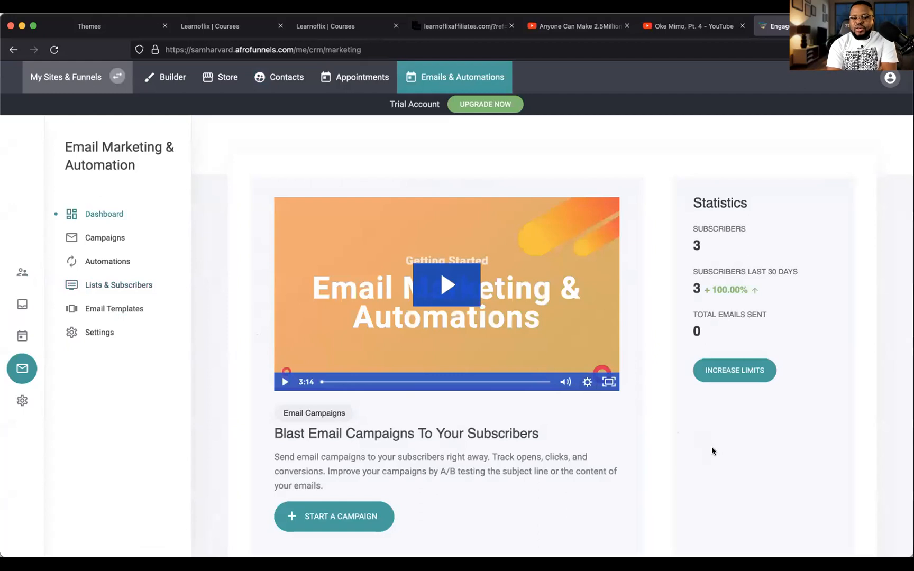
{"action": "scroll", "coordinate": [549, 464], "scroll_direction": "down", "scroll_amount": 6}
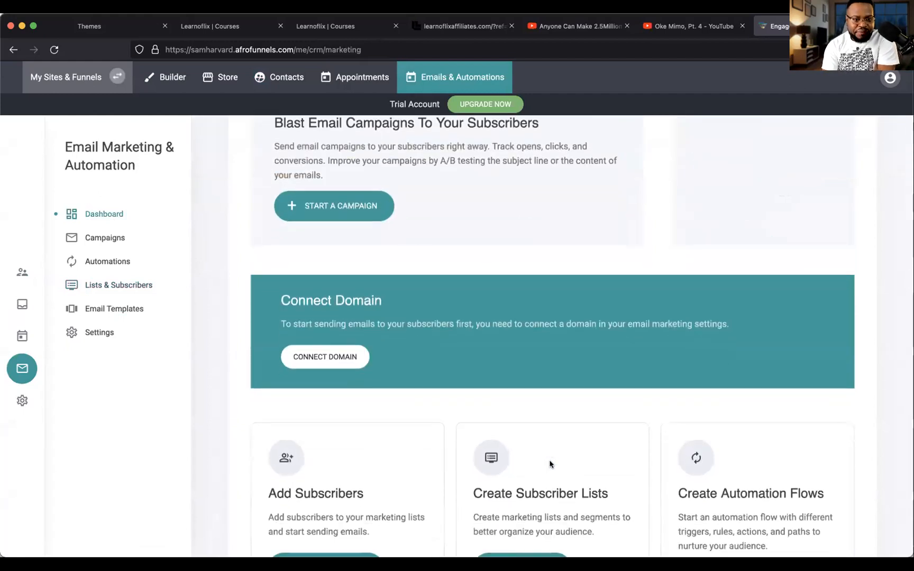
{"action": "scroll", "coordinate": [549, 464], "scroll_direction": "down", "scroll_amount": 2}
{"action": "scroll", "coordinate": [550, 464], "scroll_direction": "up", "scroll_amount": 8}
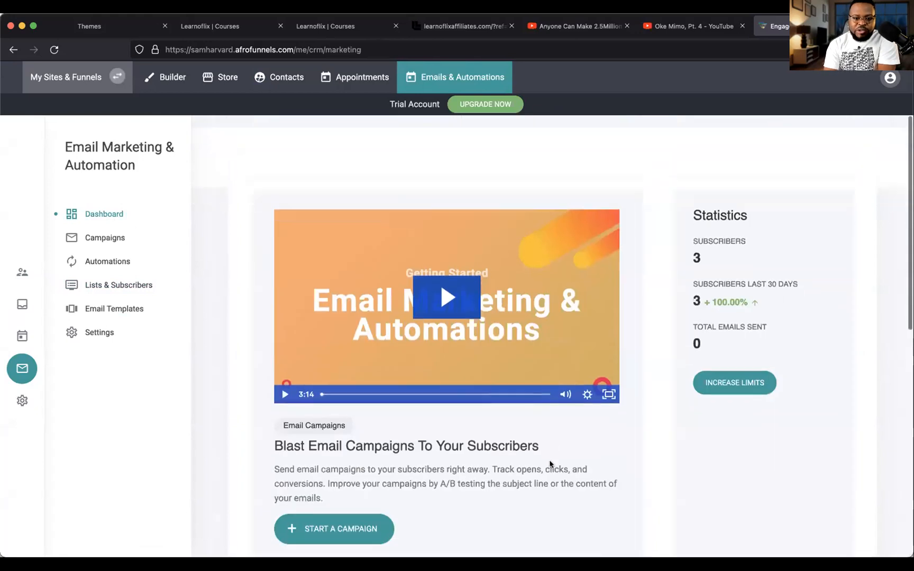
{"action": "scroll", "coordinate": [550, 464], "scroll_direction": "down", "scroll_amount": 1}
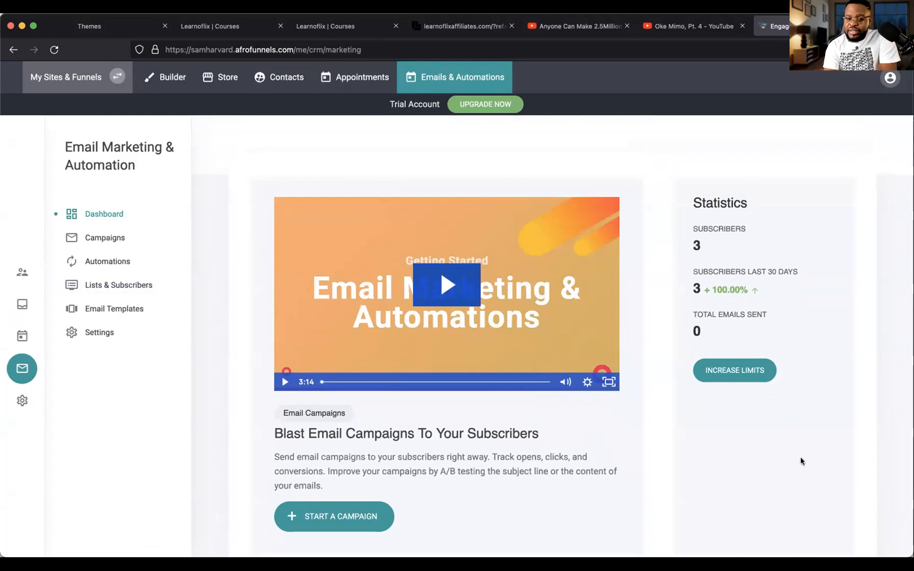
{"action": "left_click", "coordinate": [718, 372]}
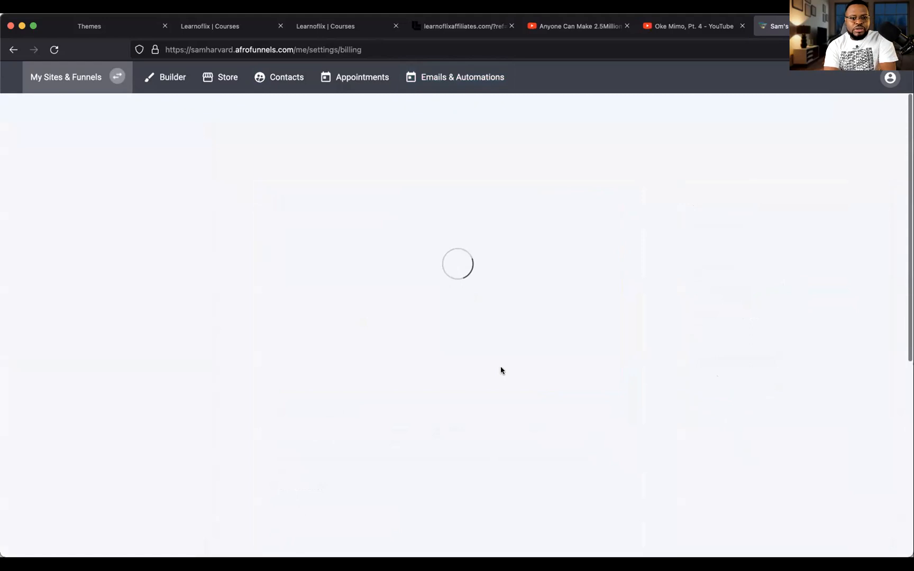
{"action": "scroll", "coordinate": [501, 370], "scroll_direction": "down", "scroll_amount": 4}
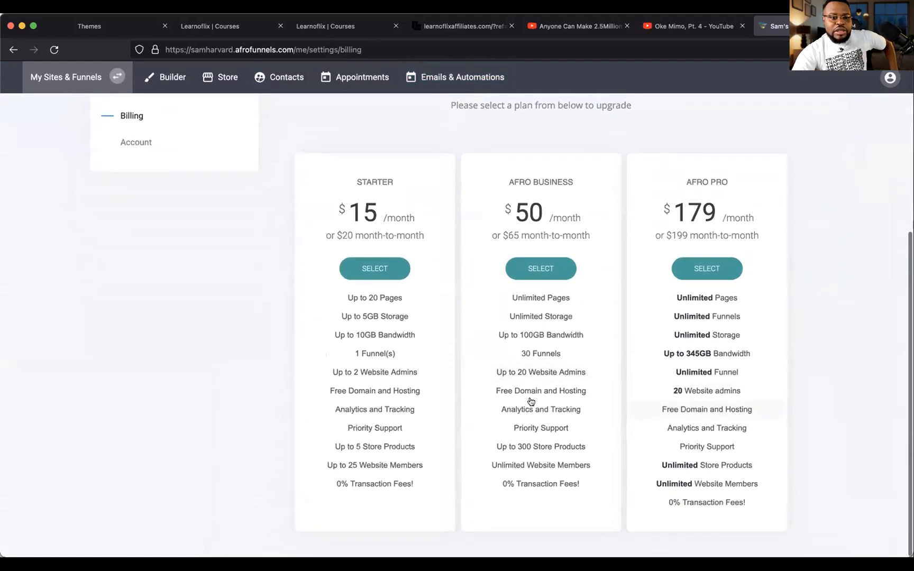
{"action": "scroll", "coordinate": [587, 373], "scroll_direction": "up", "scroll_amount": 4}
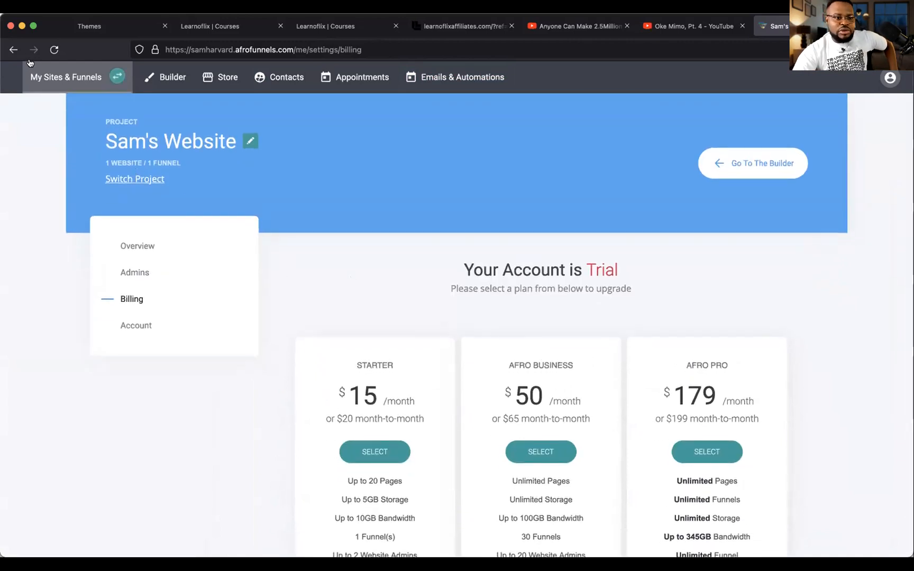
{"action": "left_click", "coordinate": [14, 50]}
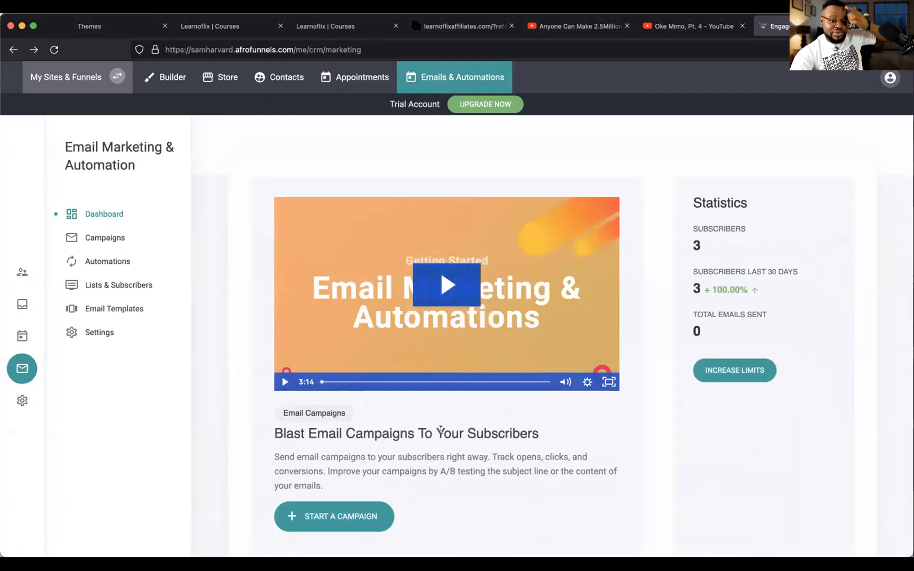
Step: From Automations' Drafts, create an automation named 'Masterclass 30days Leads'
{"action": "scroll", "coordinate": [440, 430], "scroll_direction": "down", "scroll_amount": 3}
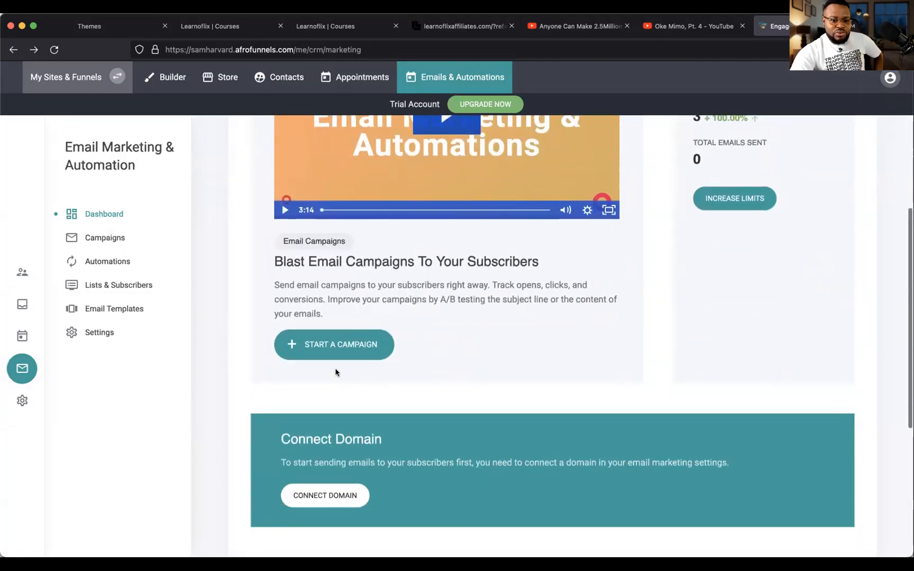
{"action": "scroll", "coordinate": [342, 507], "scroll_direction": "down", "scroll_amount": 5}
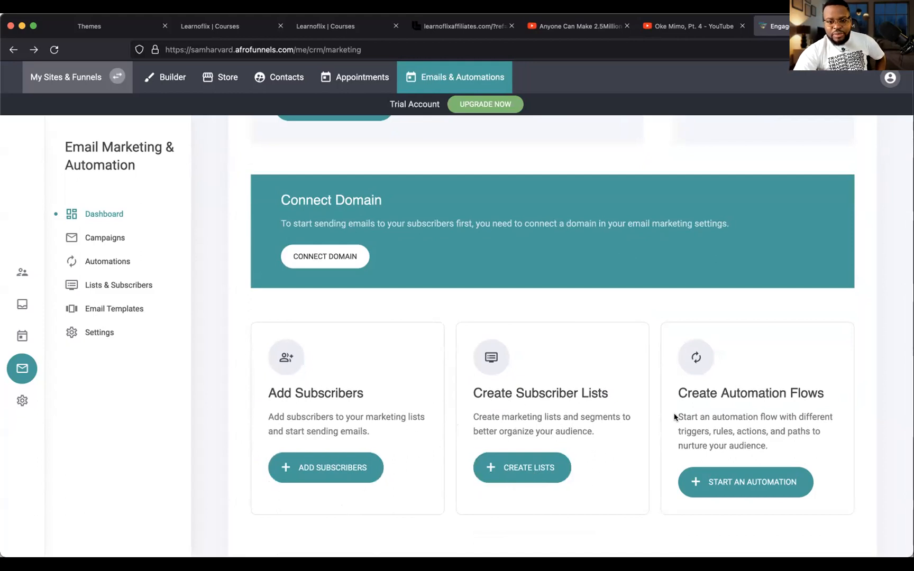
{"action": "left_click", "coordinate": [729, 483]}
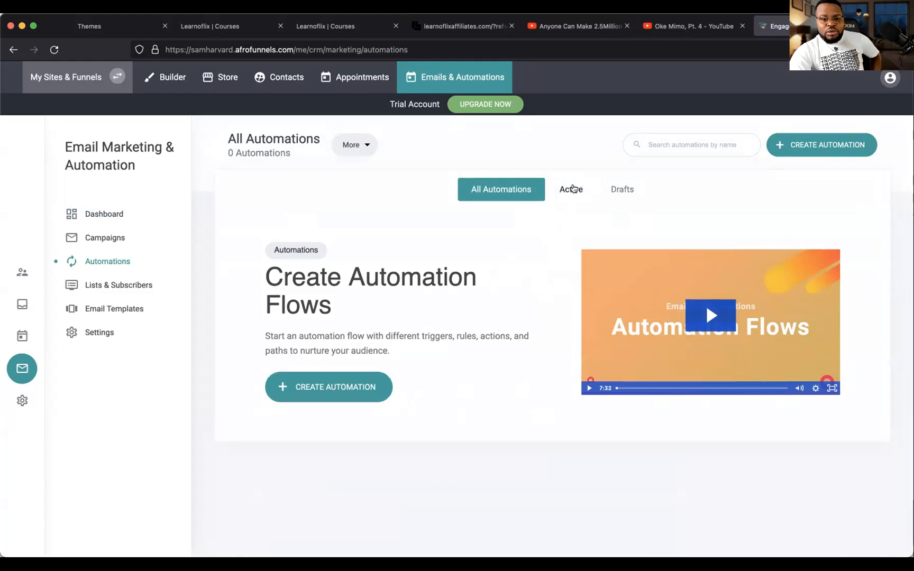
{"action": "left_click", "coordinate": [633, 191]}
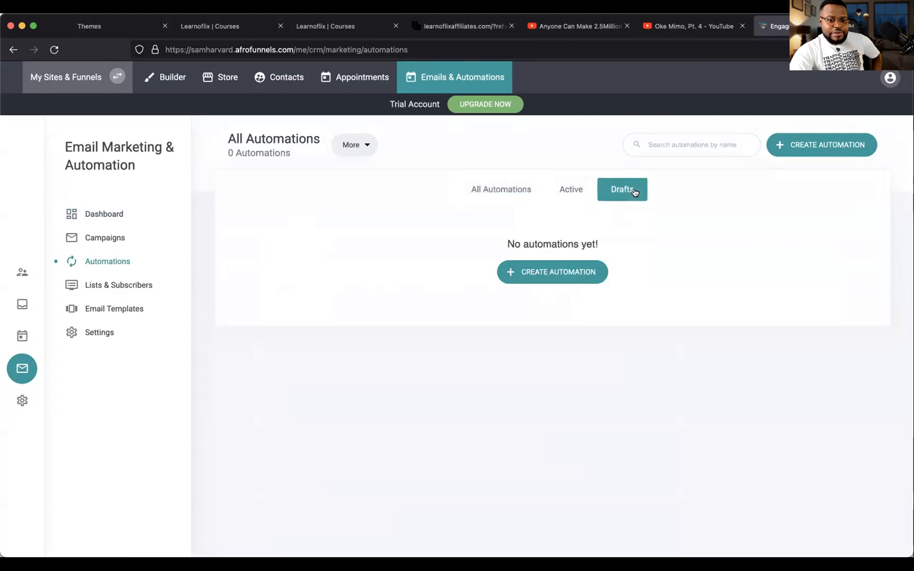
{"action": "left_click", "coordinate": [526, 272]}
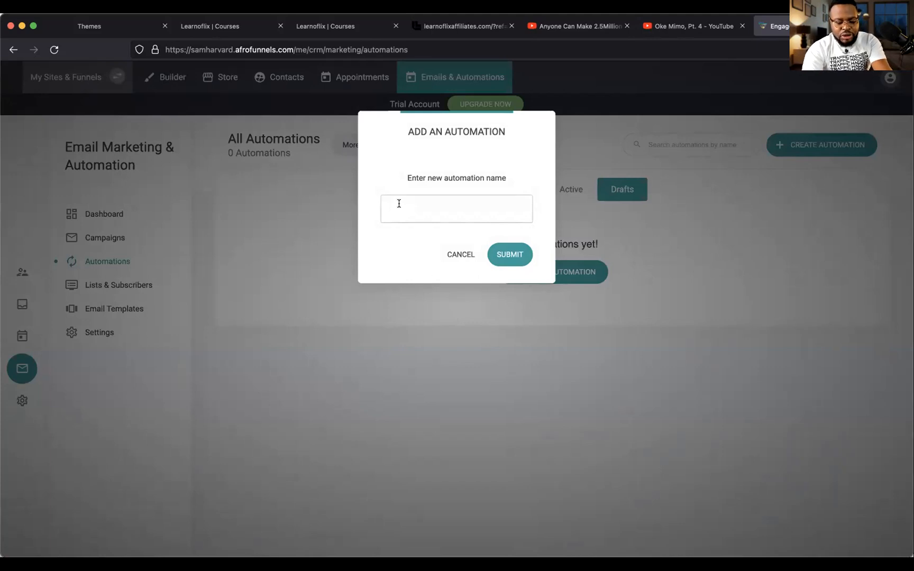
{"action": "type", "text": "Maste"}
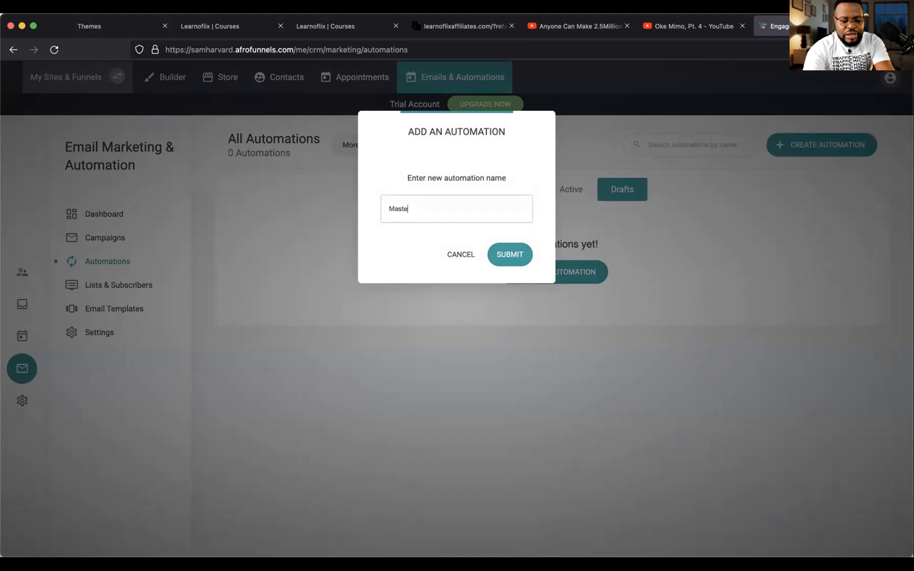
{"action": "type", "text": "rclass 30days Leads"}
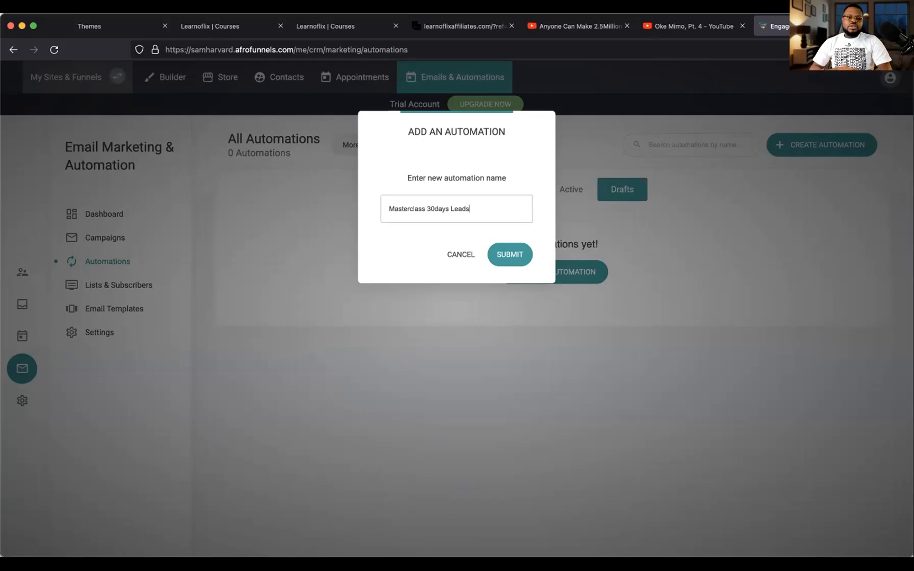
{"action": "left_click", "coordinate": [509, 255]}
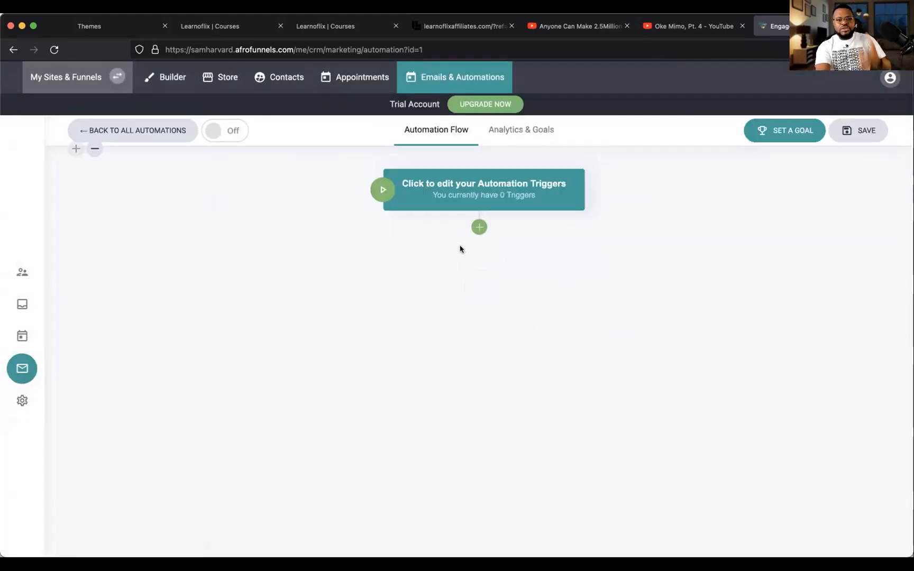
Step: Open the automation's trigger settings and browse the available trigger types
{"action": "left_click", "coordinate": [381, 192]}
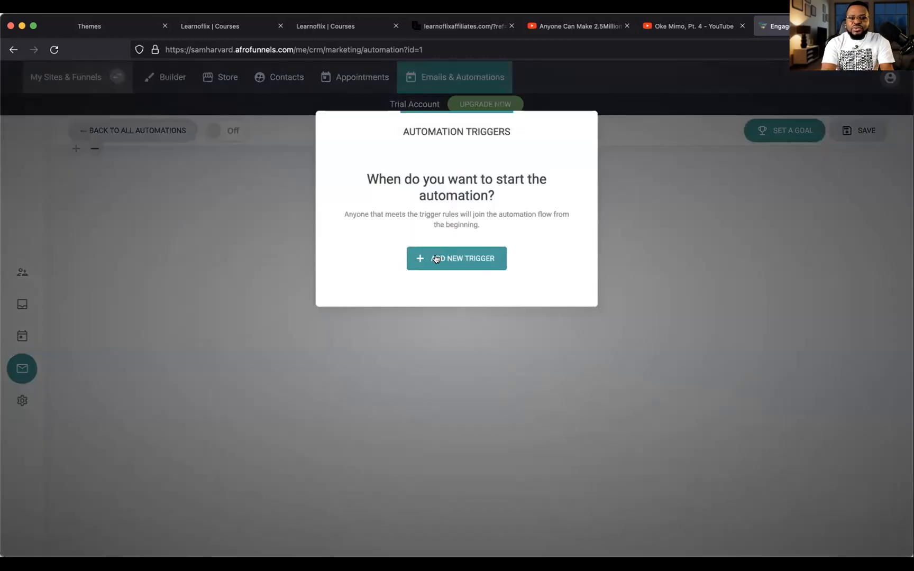
{"action": "left_click", "coordinate": [435, 258]}
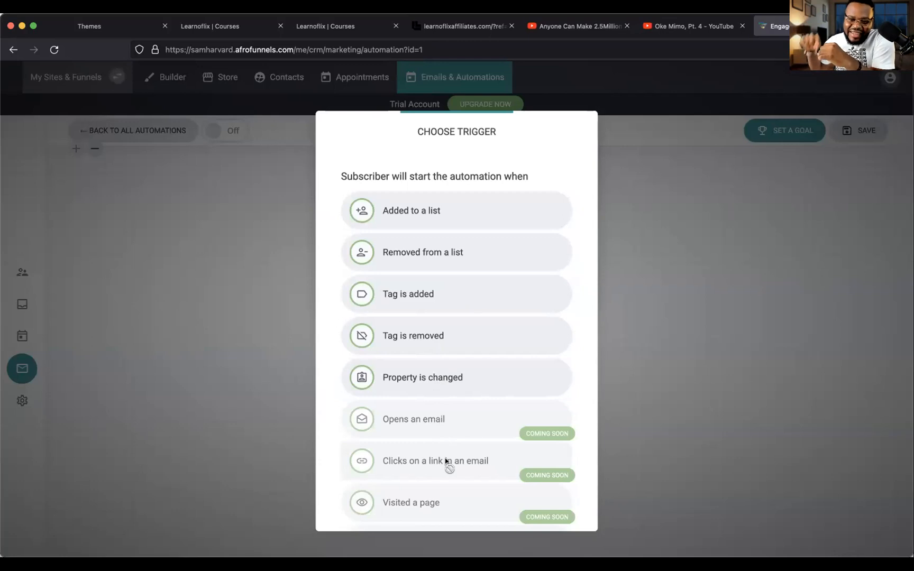
{"action": "scroll", "coordinate": [447, 462], "scroll_direction": "down", "scroll_amount": 4}
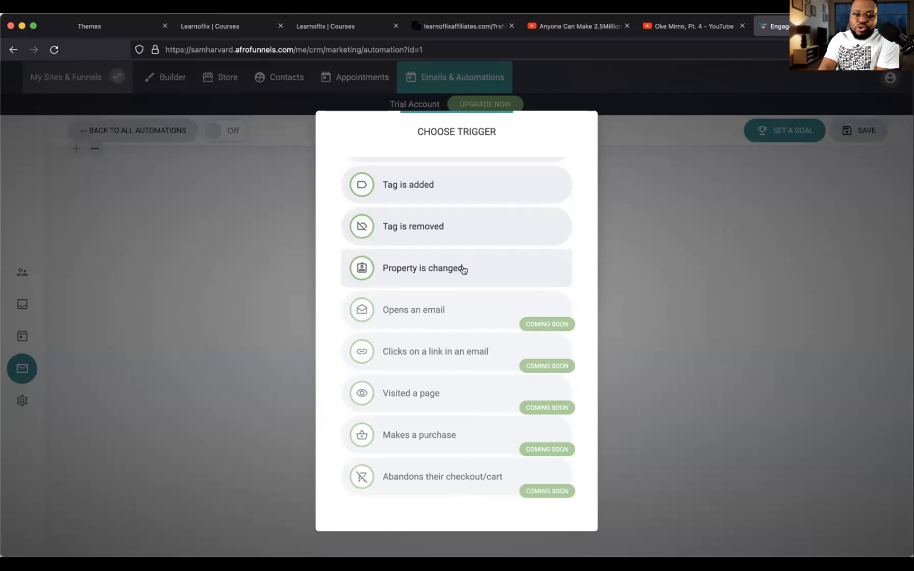
{"action": "scroll", "coordinate": [461, 267], "scroll_direction": "up", "scroll_amount": 3}
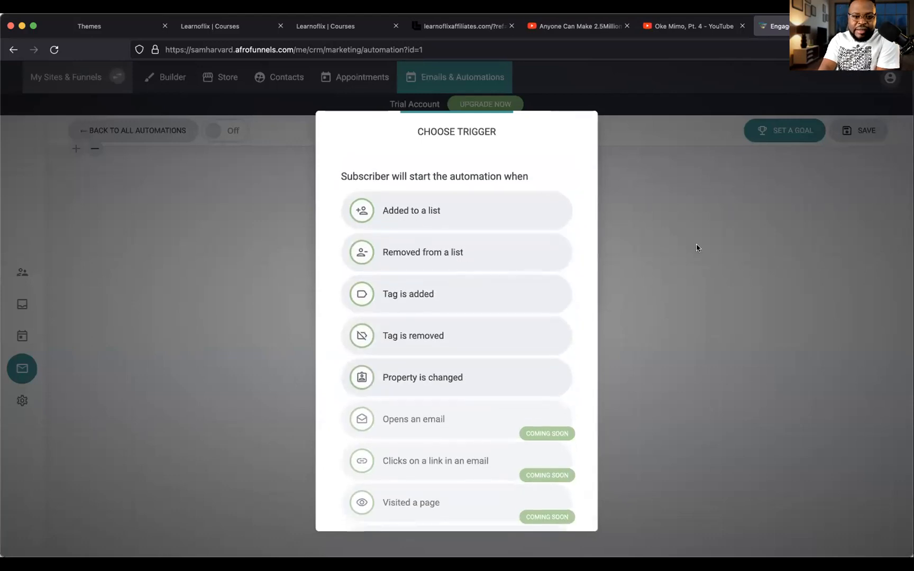
{"action": "left_click", "coordinate": [696, 247]}
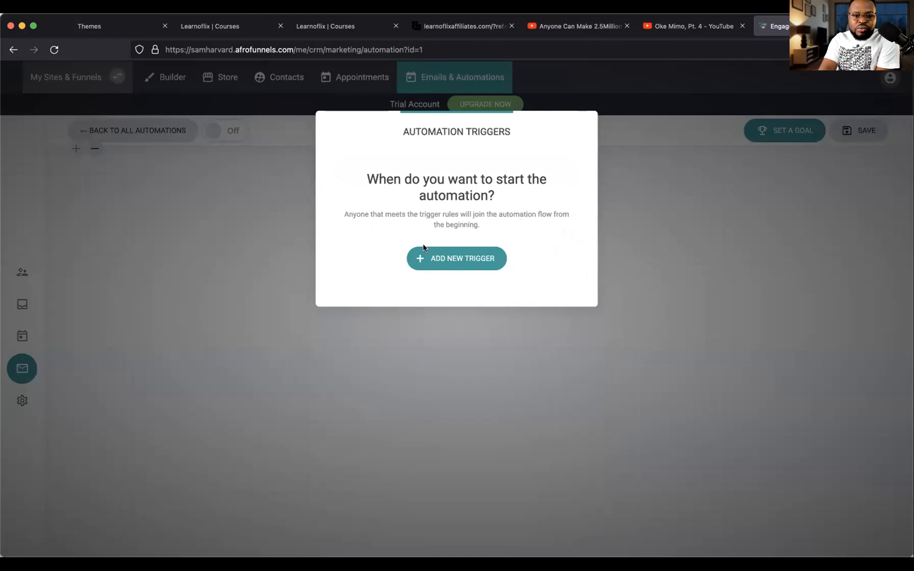
{"action": "left_click", "coordinate": [431, 261]}
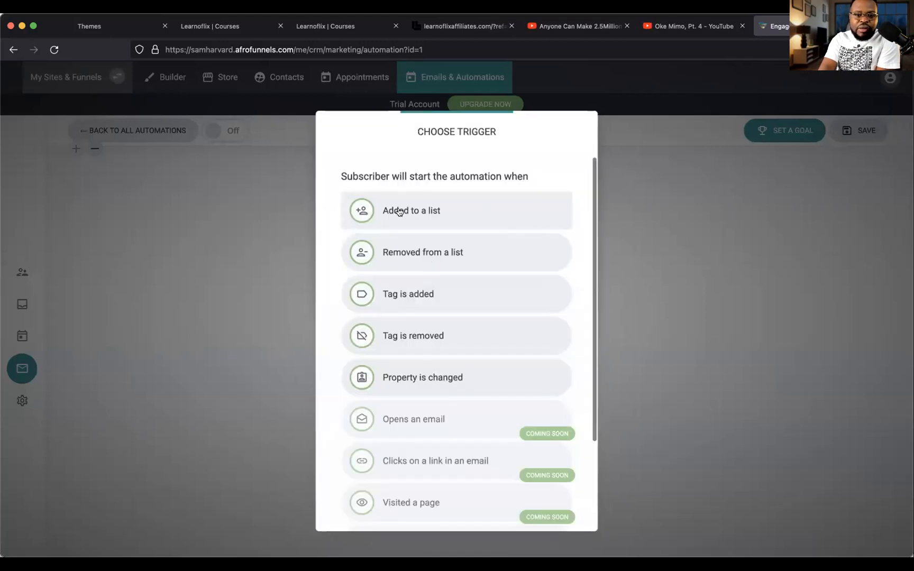
Step: Set the trigger to 'Added to a list' with MASTERCLASS LIST selected
{"action": "left_click", "coordinate": [400, 212]}
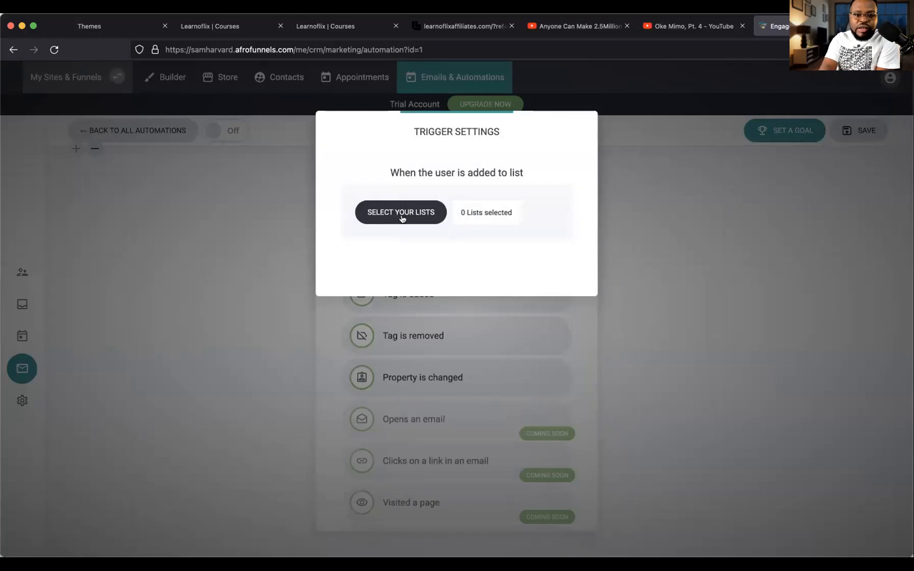
{"action": "left_click", "coordinate": [388, 213]}
{"action": "left_click", "coordinate": [367, 201]}
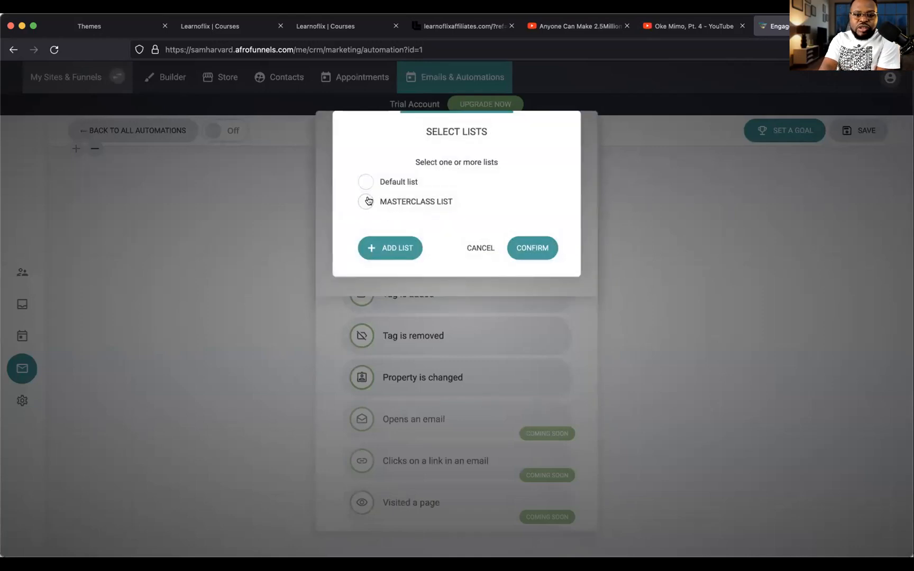
{"action": "left_click", "coordinate": [534, 247]}
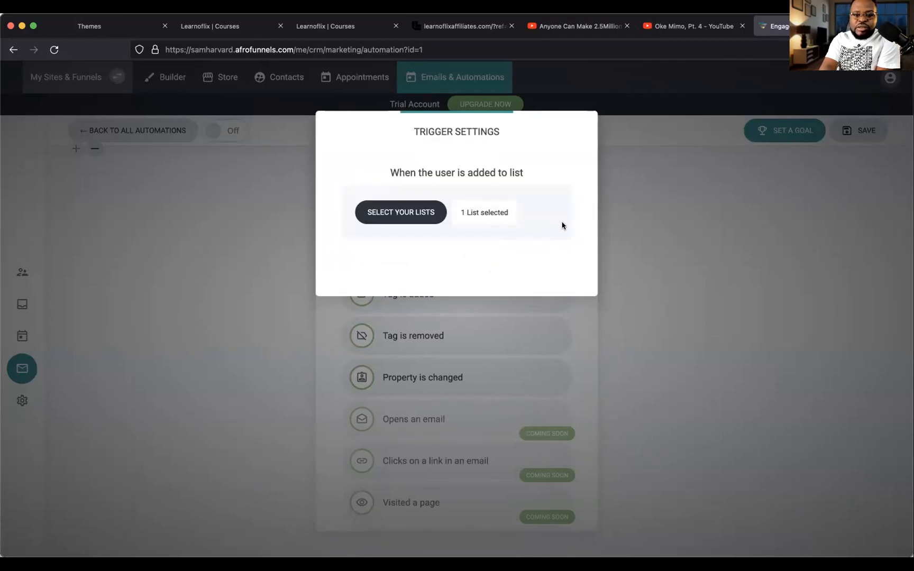
{"action": "left_click", "coordinate": [616, 203]}
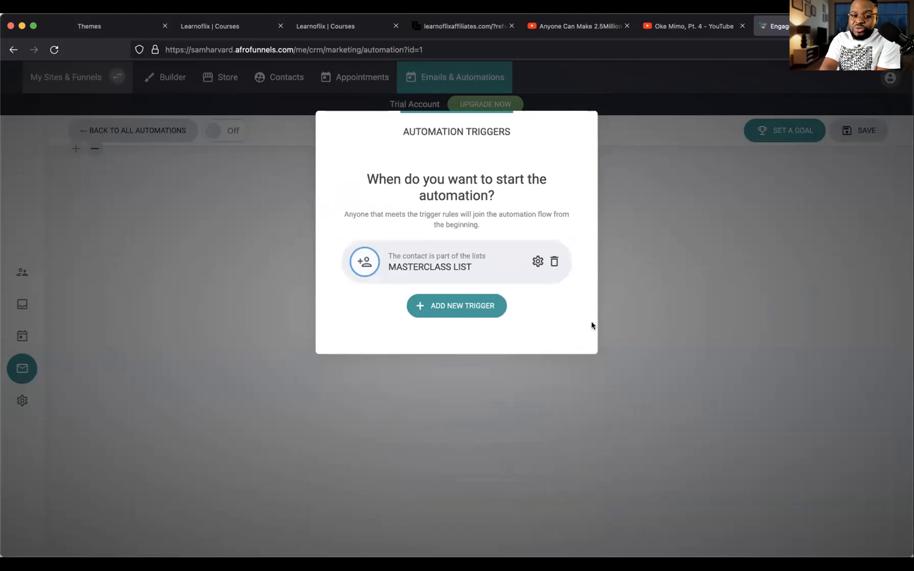
{"action": "left_click", "coordinate": [650, 283]}
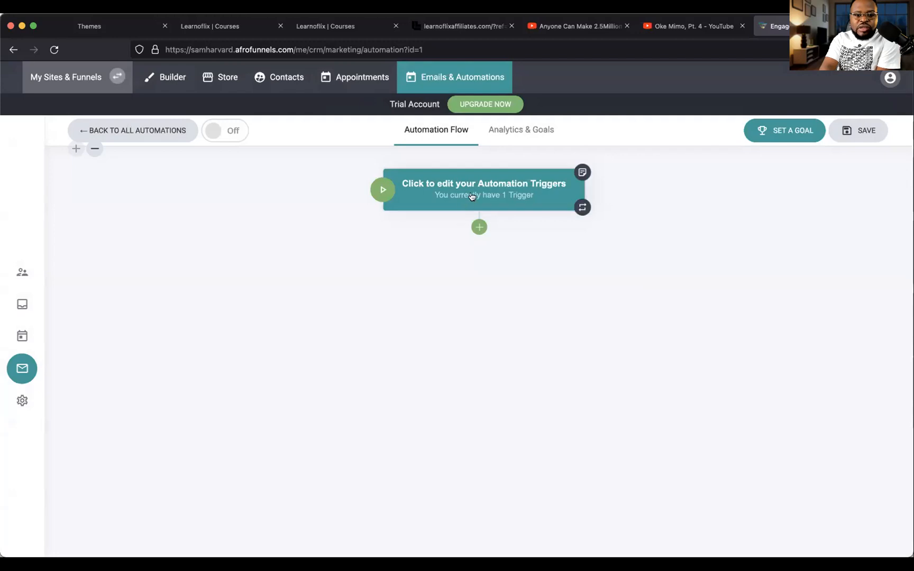
Step: Add a Send Email step below the trigger from the Add Automation Step list
{"action": "left_click", "coordinate": [479, 227]}
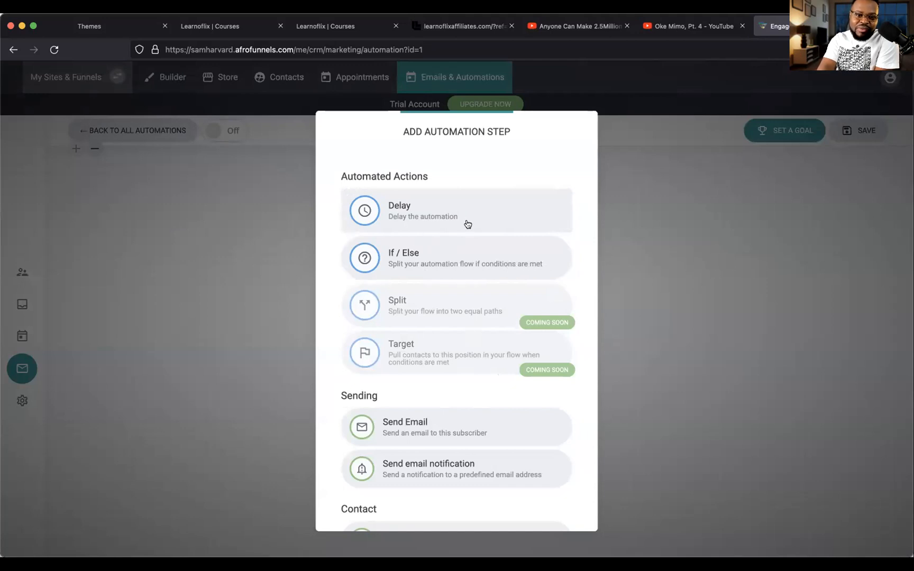
{"action": "scroll", "coordinate": [454, 381], "scroll_direction": "down", "scroll_amount": 3}
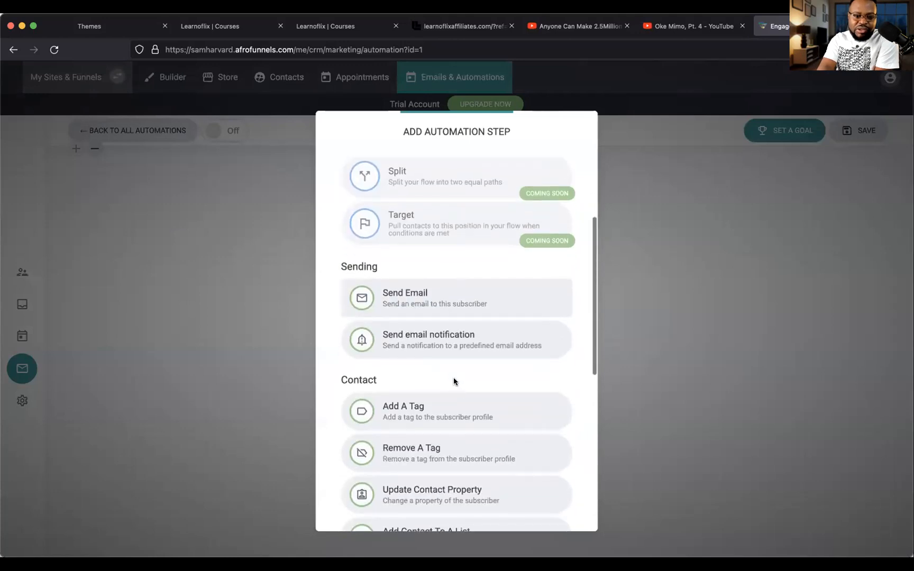
{"action": "scroll", "coordinate": [441, 408], "scroll_direction": "down", "scroll_amount": 2}
{"action": "scroll", "coordinate": [441, 408], "scroll_direction": "down", "scroll_amount": 3}
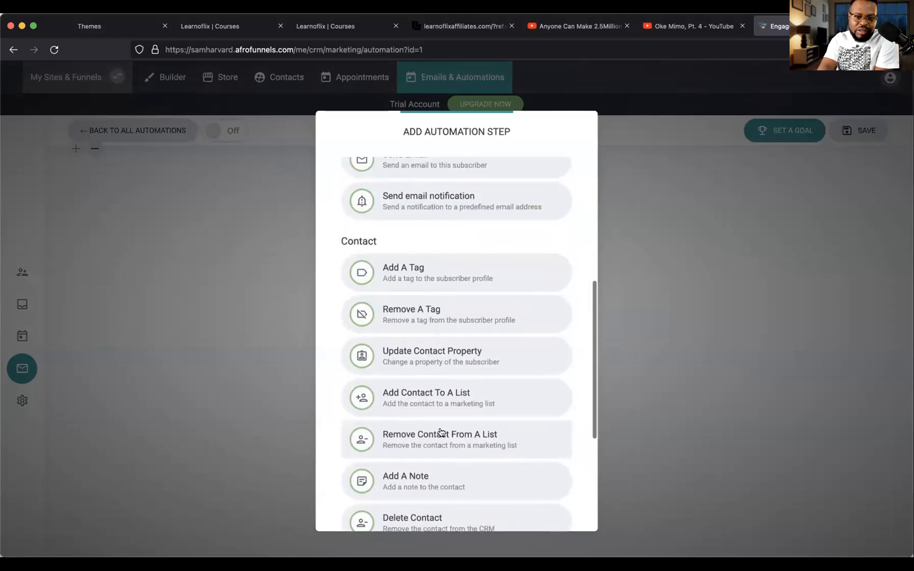
{"action": "scroll", "coordinate": [441, 432], "scroll_direction": "down", "scroll_amount": 5}
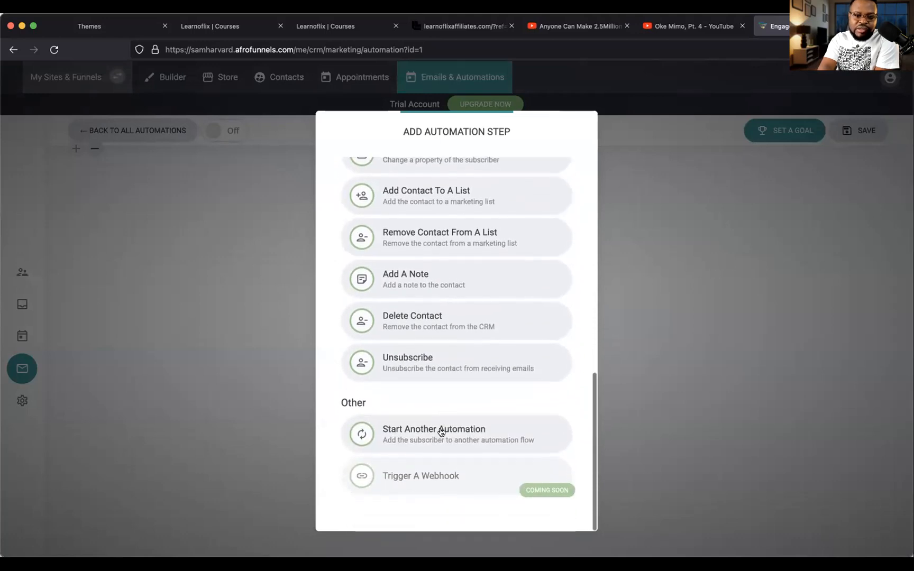
{"action": "scroll", "coordinate": [440, 432], "scroll_direction": "up", "scroll_amount": 10}
{"action": "scroll", "coordinate": [441, 432], "scroll_direction": "up", "scroll_amount": 1}
{"action": "left_click", "coordinate": [415, 365]}
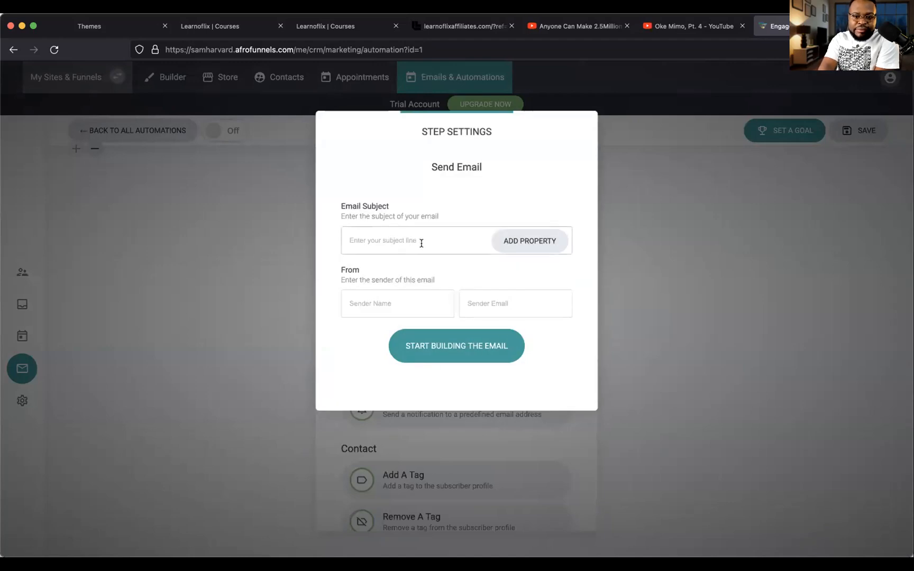
Step: Set the email subject to 'Welcome To My Masterclass{name}' using the name property
{"action": "left_click", "coordinate": [374, 299]}
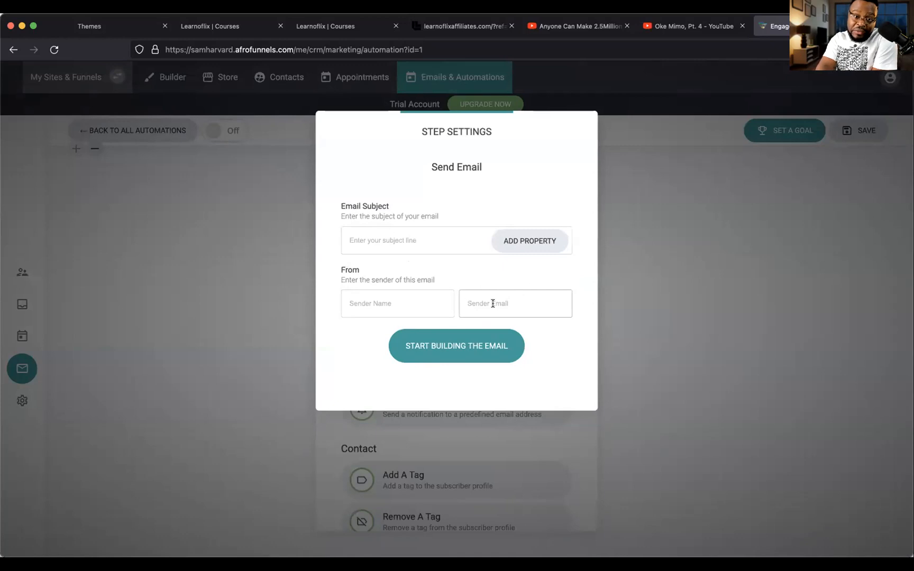
{"action": "left_click", "coordinate": [628, 311]}
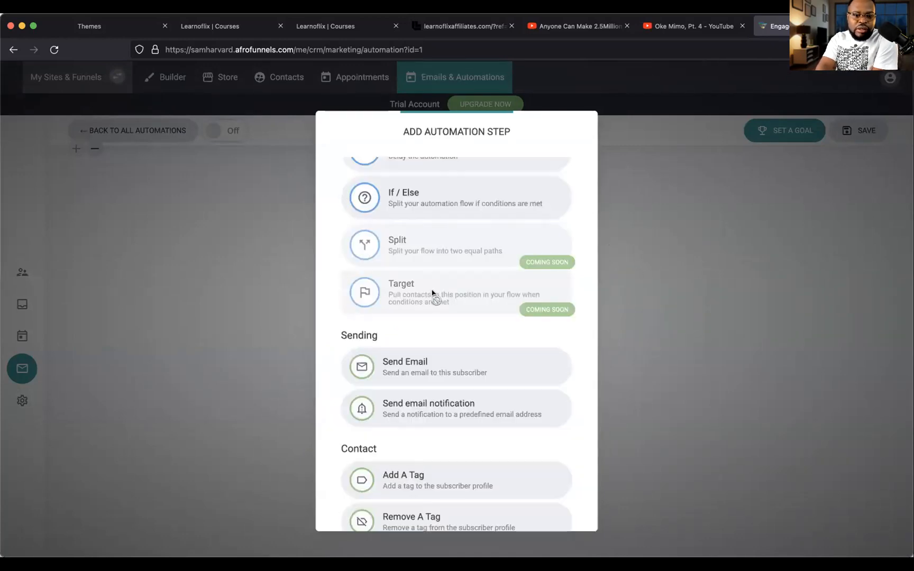
{"action": "left_click", "coordinate": [402, 370]}
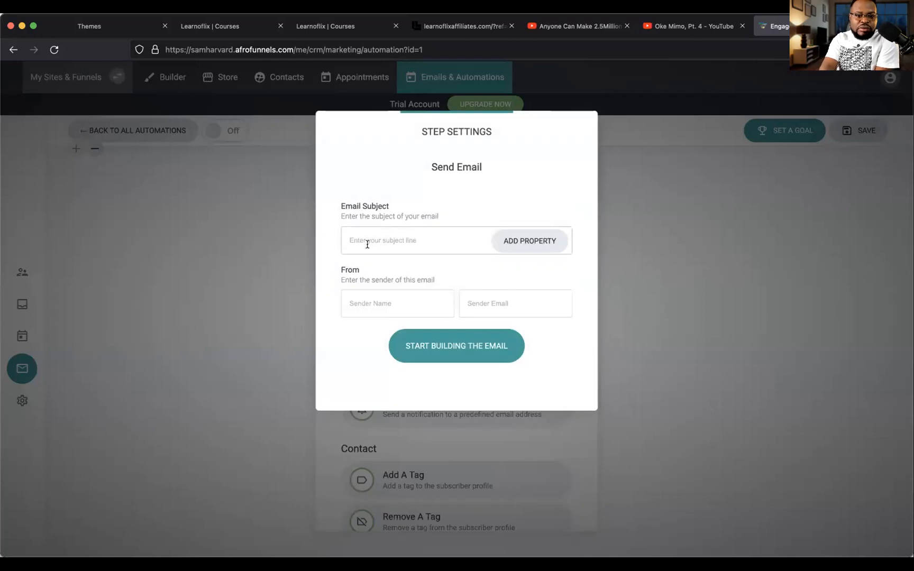
{"action": "type", "text": "Welcome To My Ma"}
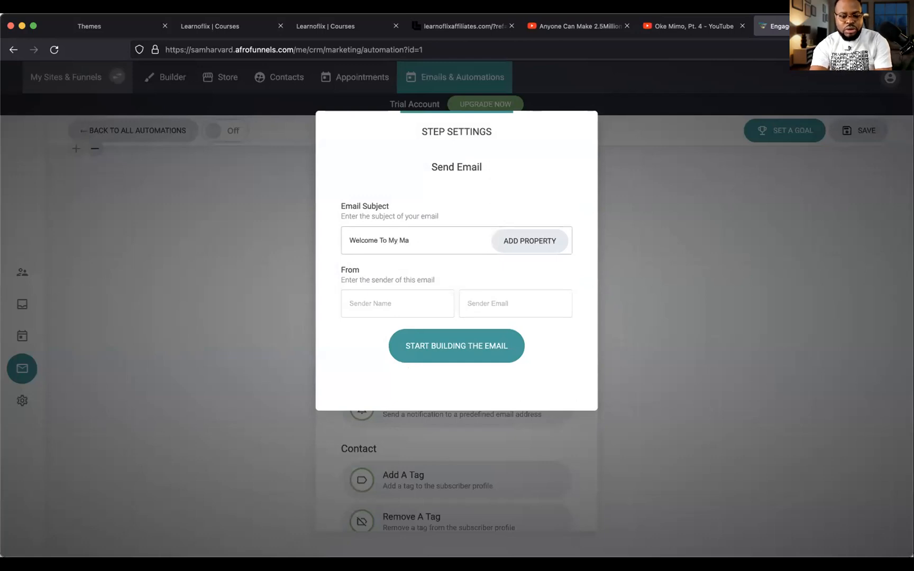
{"action": "type", "text": "sterclass"}
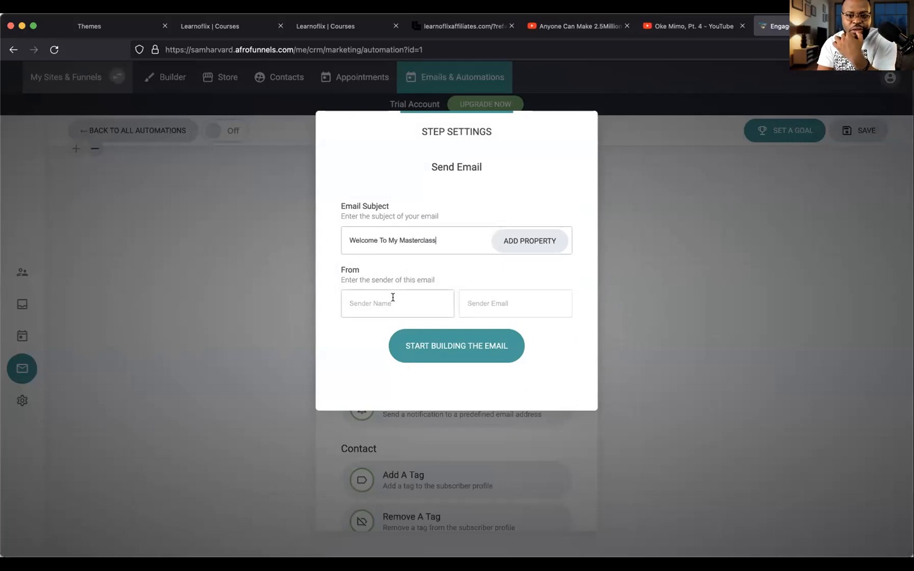
{"action": "left_click", "coordinate": [517, 242]}
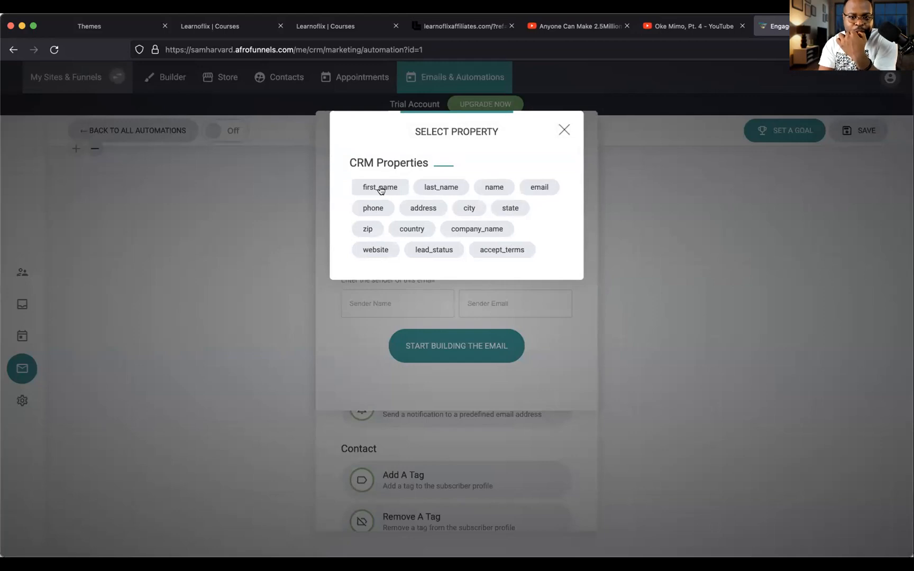
{"action": "left_click", "coordinate": [494, 189]}
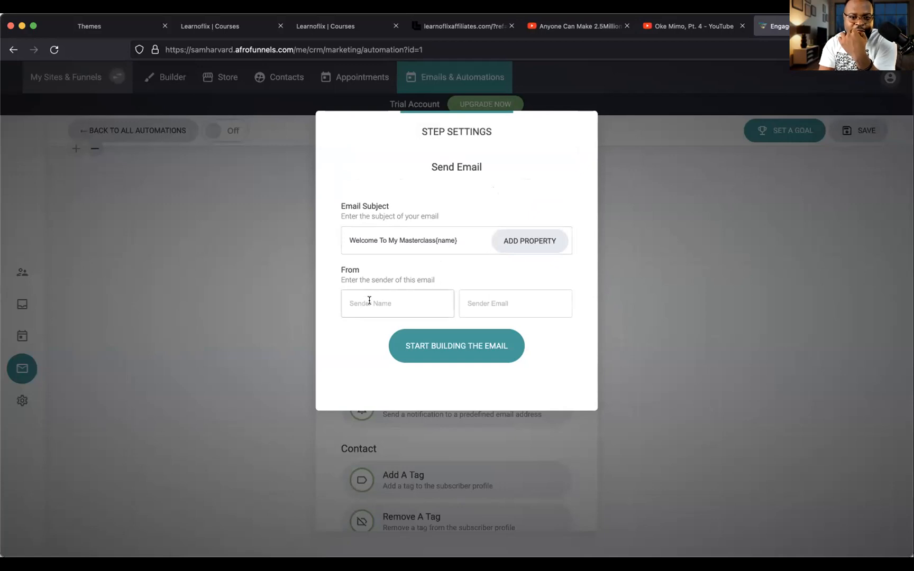
Step: Fill in the sender's name and e-mail address, then continue to email design
{"action": "type", "text": "Sam Harvard"}
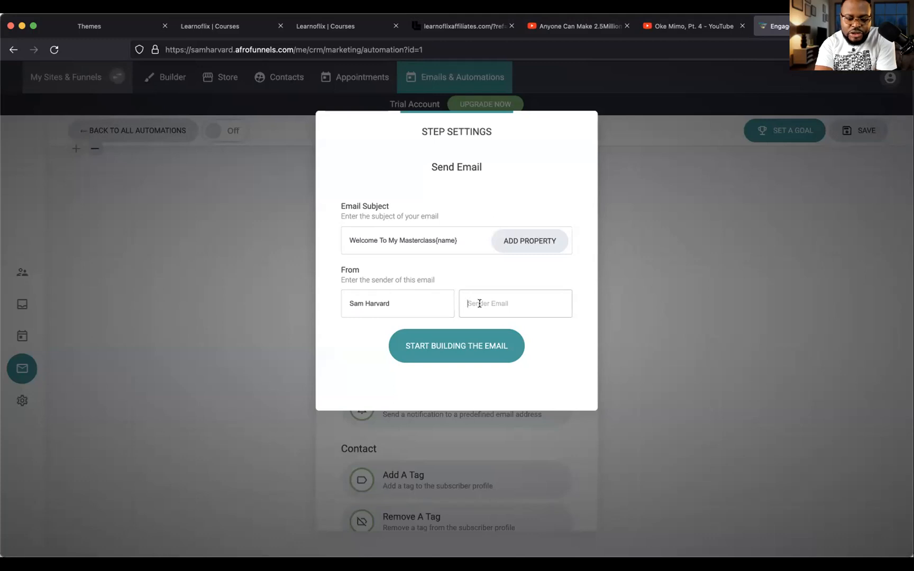
{"action": "type", "text": "re"}
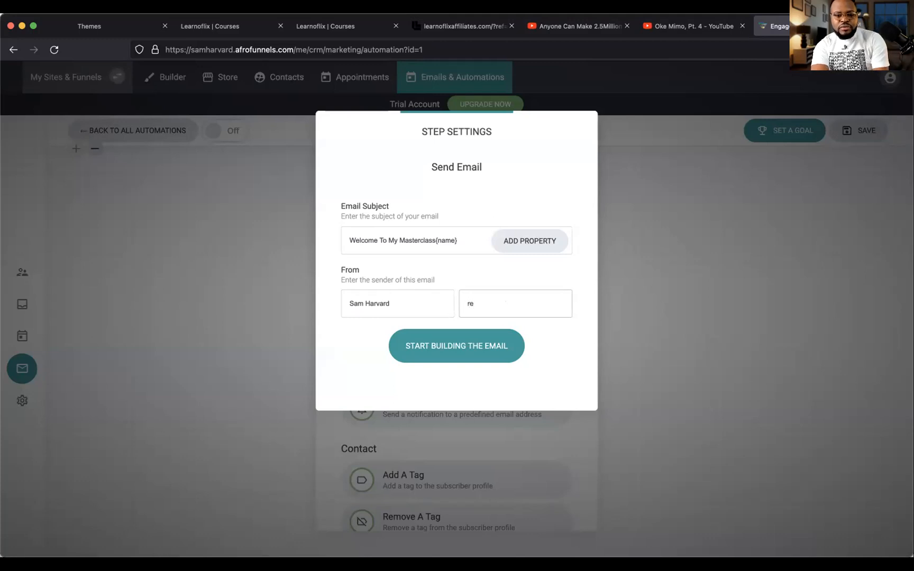
{"action": "key", "text": "BackSpace"}
{"action": "key", "text": "BackSpace"}
{"action": "key", "text": "BackSpace"}
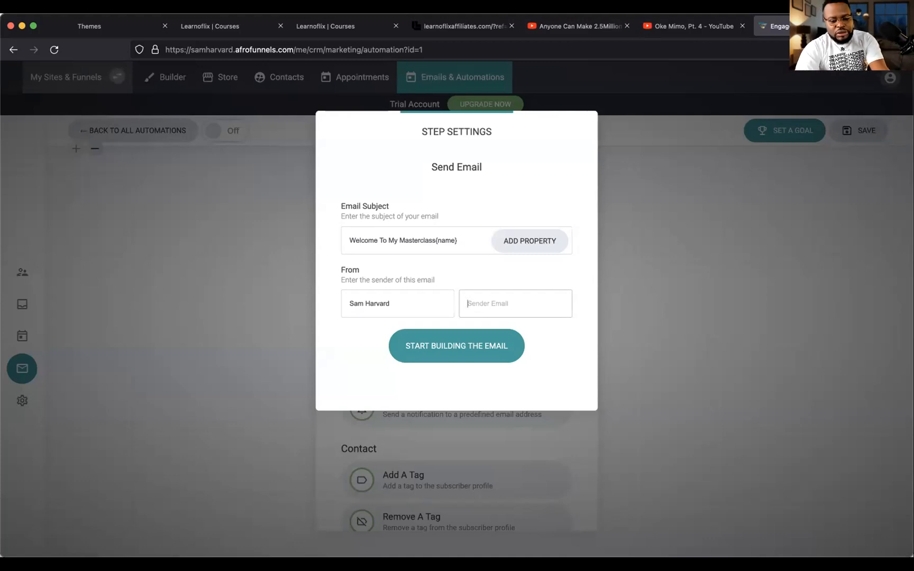
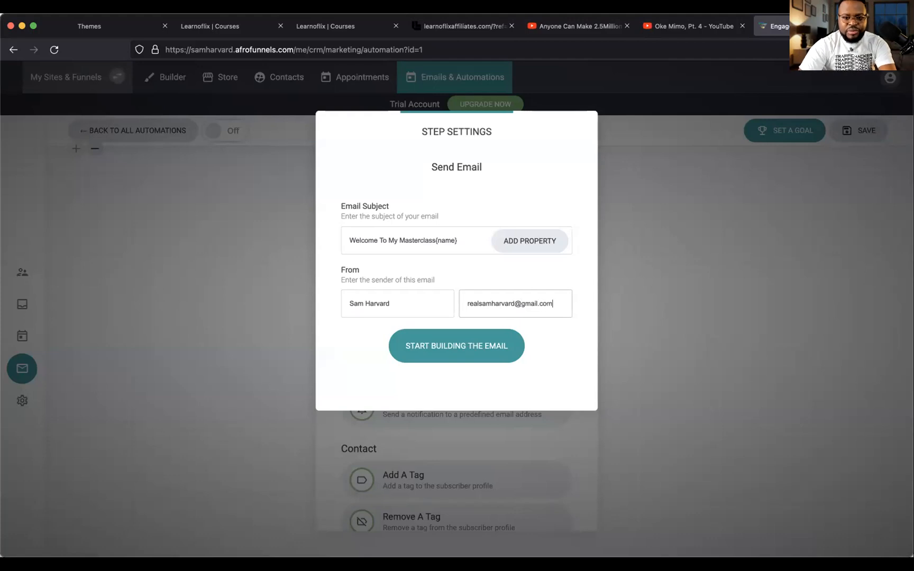
{"action": "left_click", "coordinate": [463, 350]}
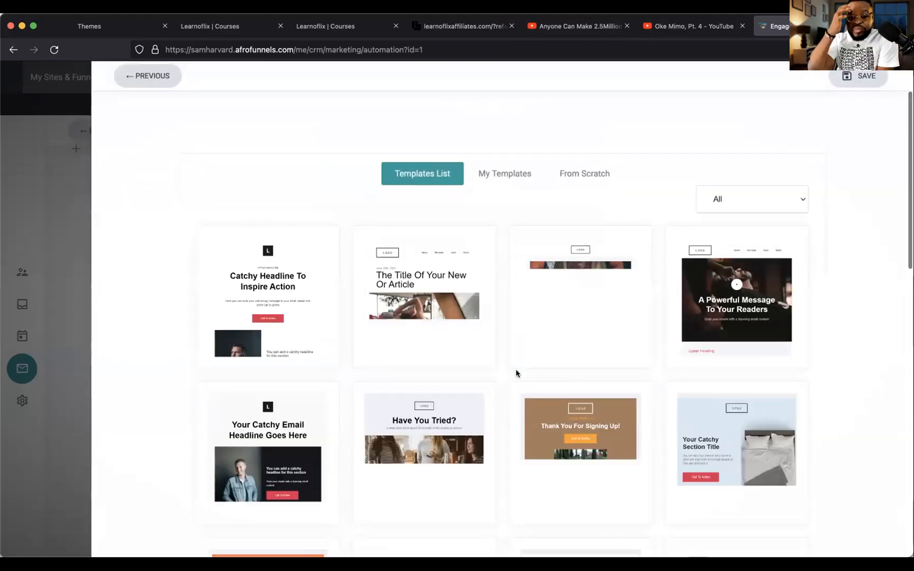
Step: Check the template list and My Templates, then switch to the From Scratch options
{"action": "scroll", "coordinate": [516, 373], "scroll_direction": "down", "scroll_amount": 6}
{"action": "scroll", "coordinate": [516, 373], "scroll_direction": "down", "scroll_amount": 18}
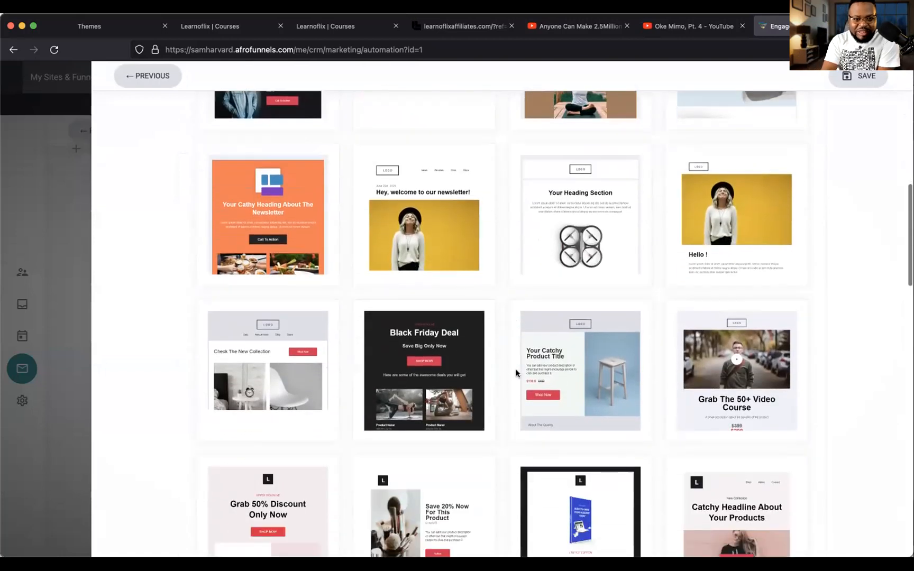
{"action": "scroll", "coordinate": [517, 373], "scroll_direction": "up", "scroll_amount": 20}
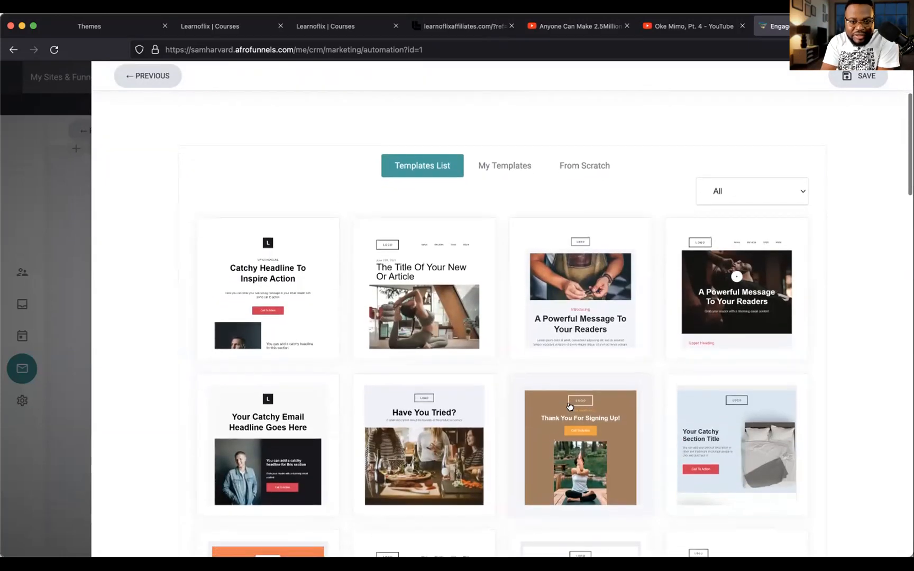
{"action": "left_click", "coordinate": [496, 176]}
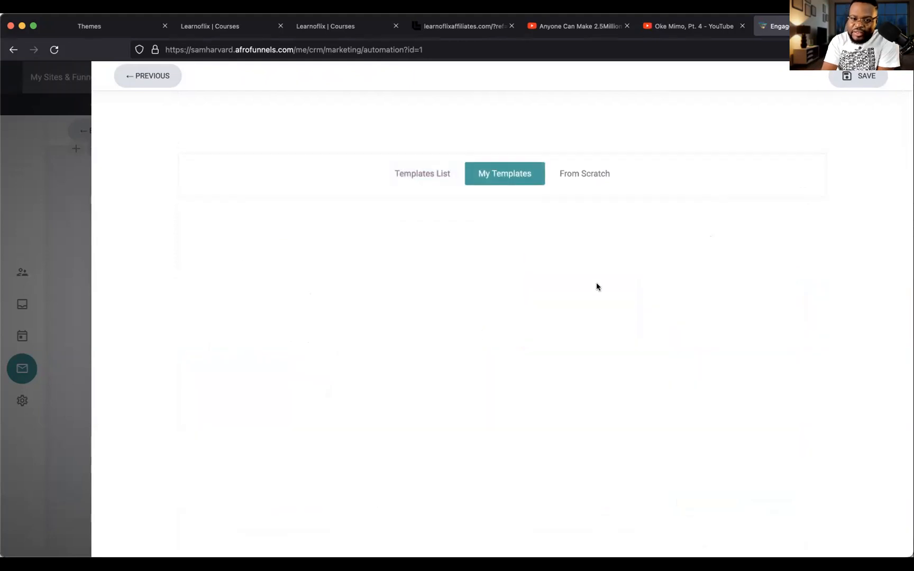
{"action": "left_click", "coordinate": [417, 173]}
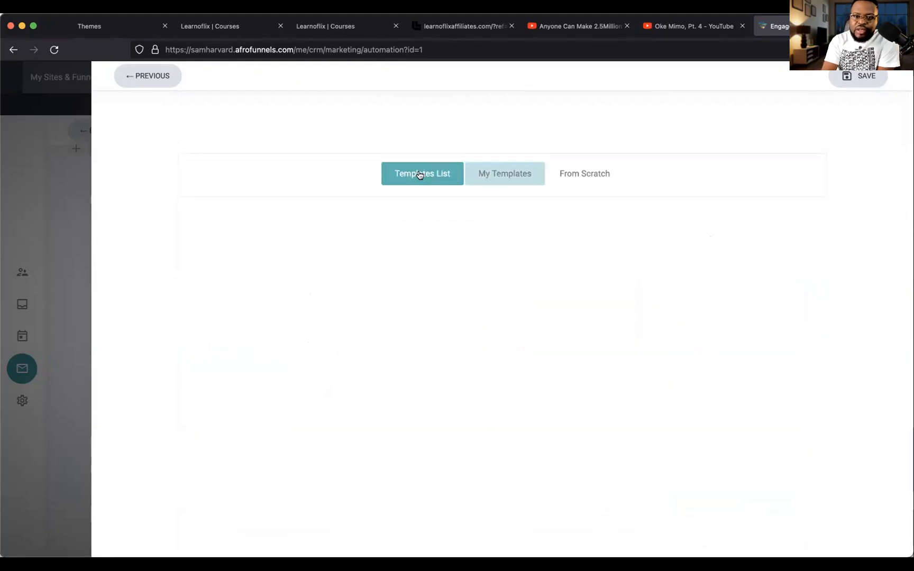
{"action": "left_click", "coordinate": [581, 181]}
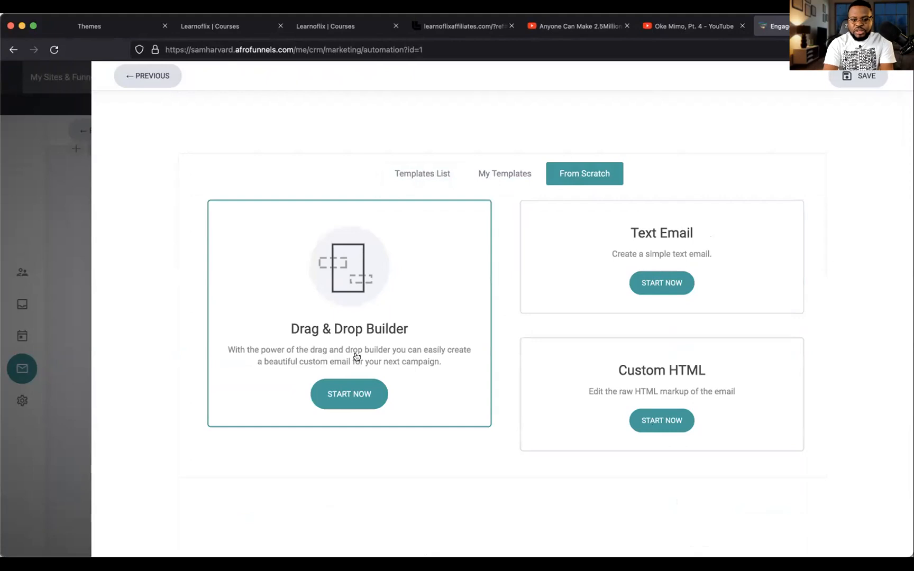
Step: Start a Text Email and replace the sample paragraphs with a thanks-for-subscribing message
{"action": "left_click", "coordinate": [647, 286]}
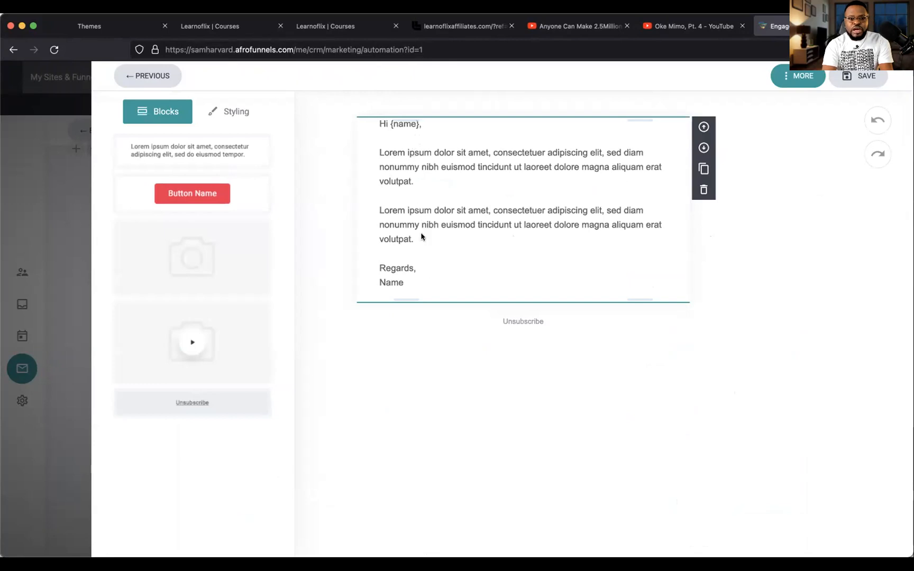
{"action": "left_click_drag", "start_coordinate": [418, 239], "coordinate": [376, 154]}
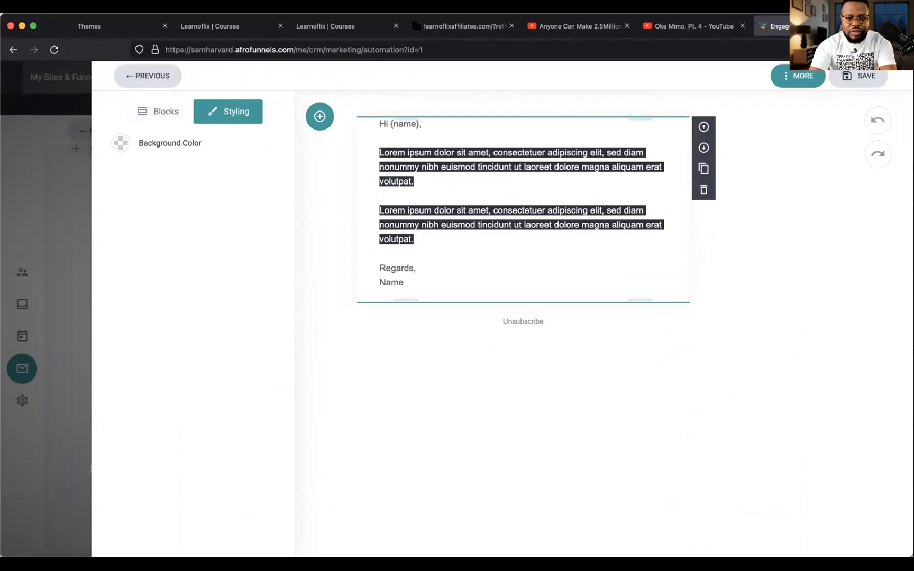
{"action": "left_click", "coordinate": [389, 152]}
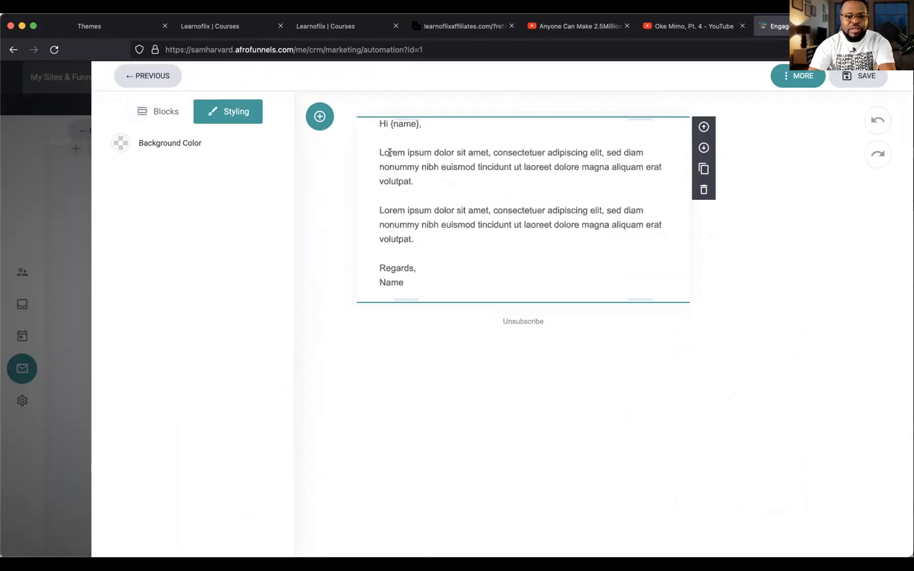
{"action": "key", "text": "super+a"}
{"action": "left_click", "coordinate": [390, 152]}
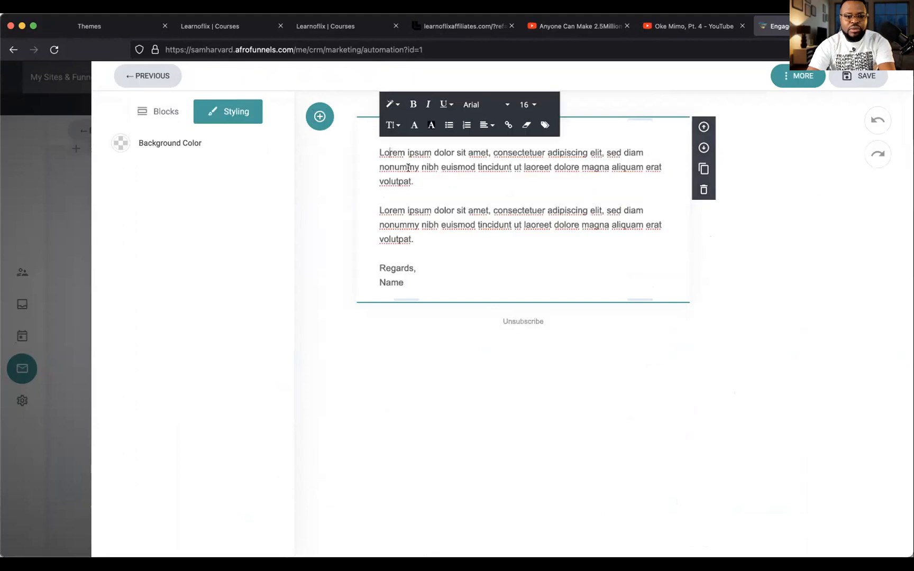
{"action": "left_click_drag", "start_coordinate": [419, 235], "coordinate": [387, 153]}
{"action": "key", "text": "BackSpace"}
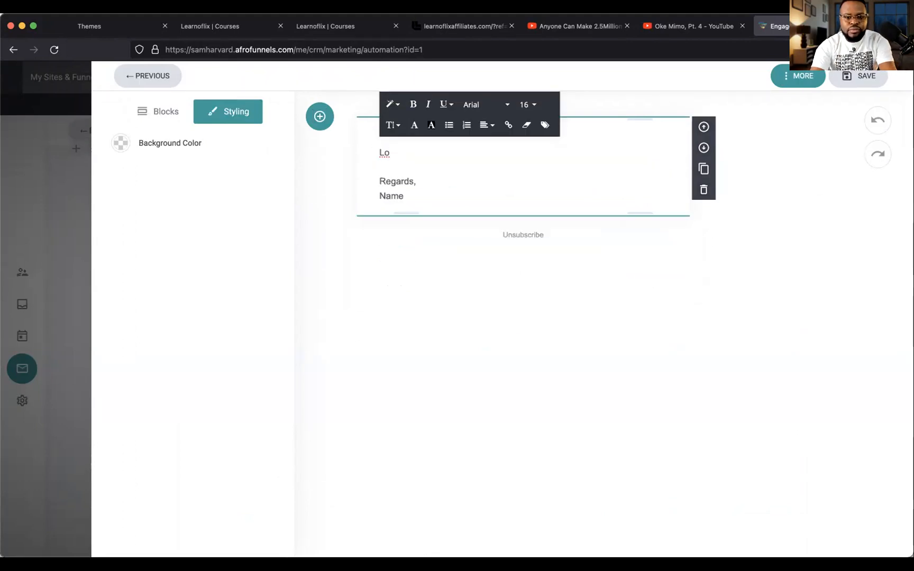
{"action": "key", "text": "BackSpace"}
{"action": "type", "text": "Thanks"}
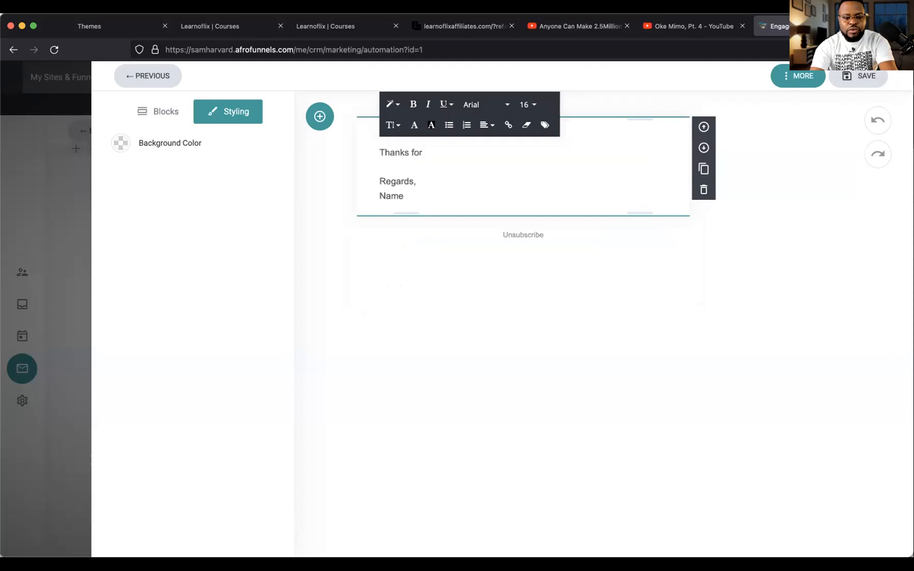
{"action": "type", "text": "for subscribing to my email "}
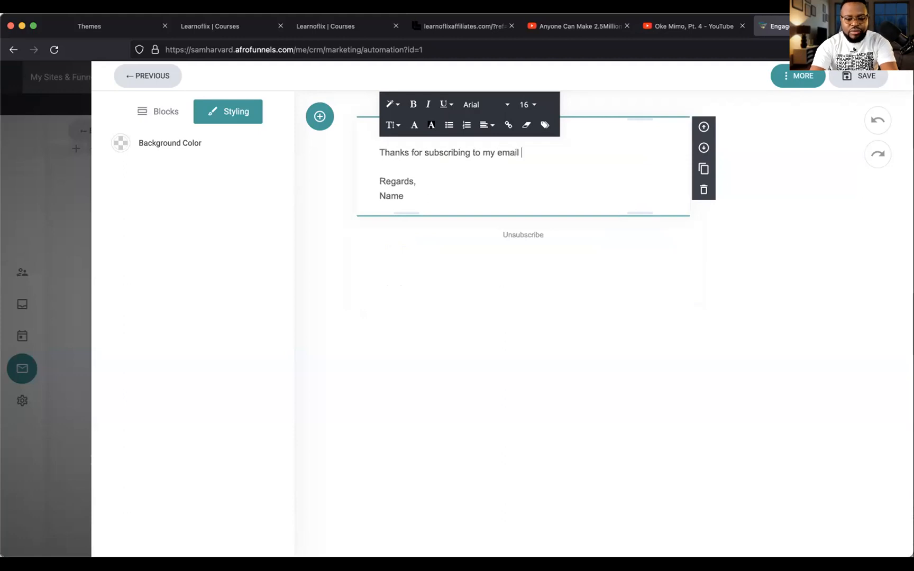
{"action": "type", "text": "list, i will finish you"}
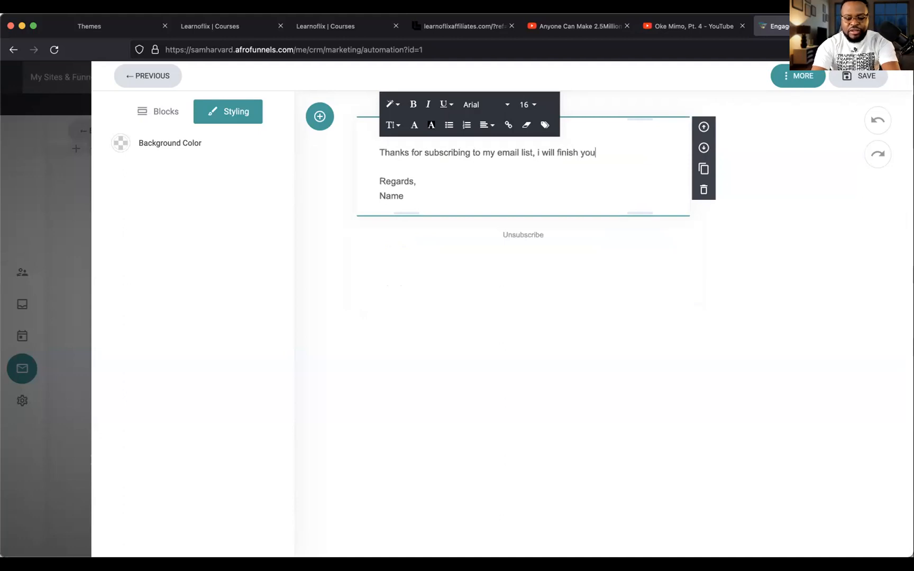
{"action": "type", "text": "r life wit"}
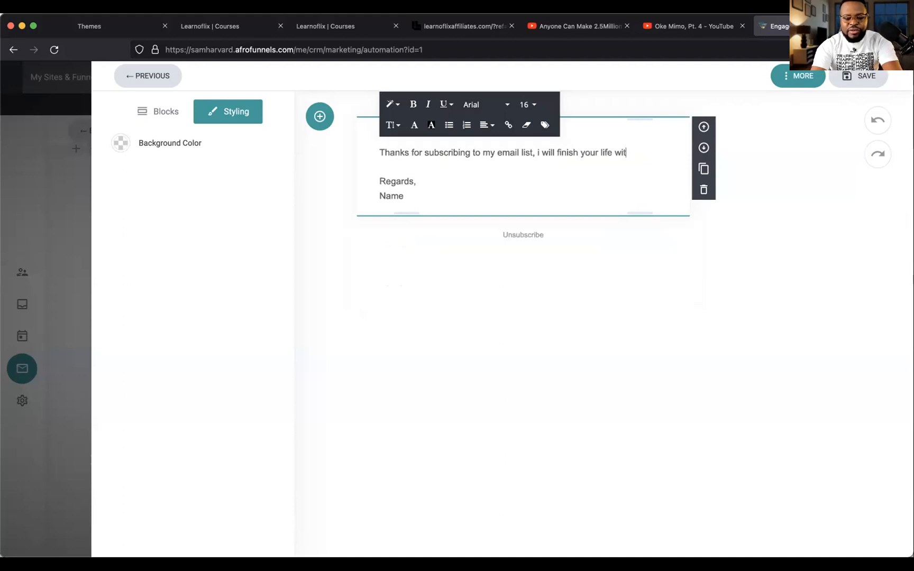
{"action": "type", "text": "h emails"}
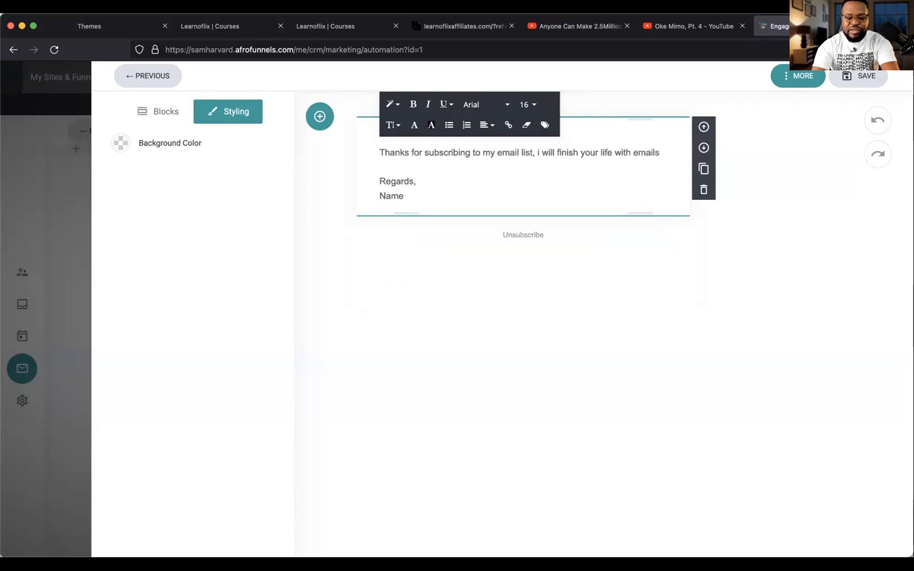
{"action": "type", "text": " now. h"}
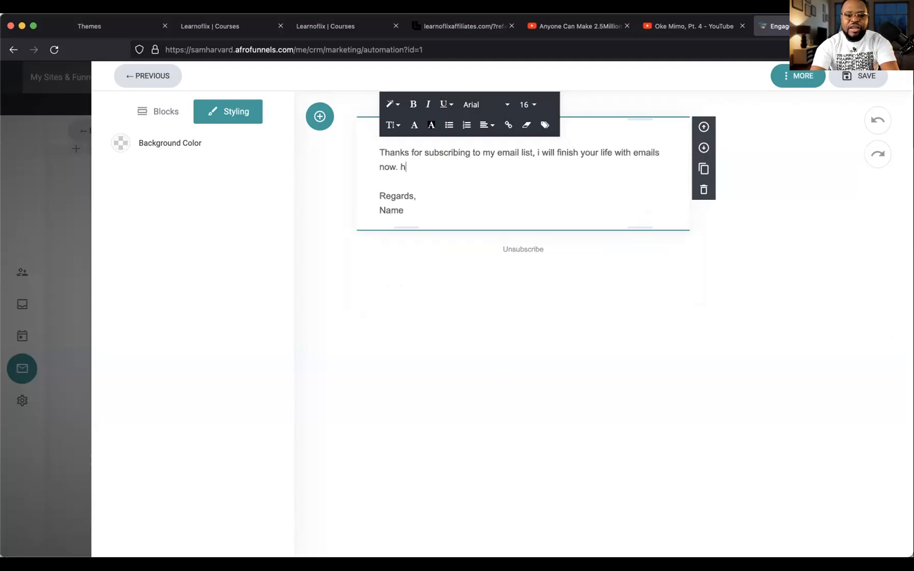
{"action": "type", "text": "ahahahah."}
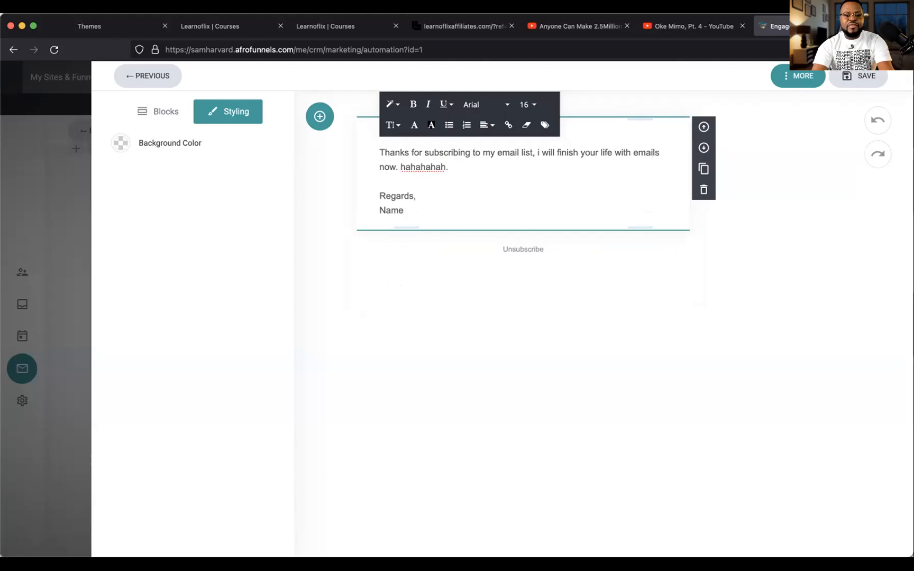
Step: Replace the signature's Name placeholder with the sender's name on its own line under 'Regards,'
{"action": "left_click_drag", "start_coordinate": [405, 211], "coordinate": [377, 212]}
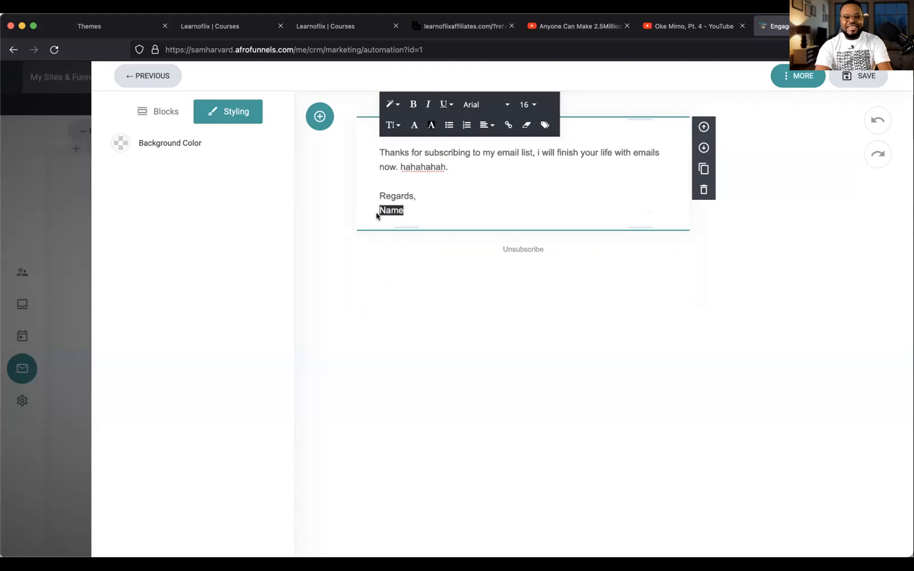
{"action": "type", "text": "S"}
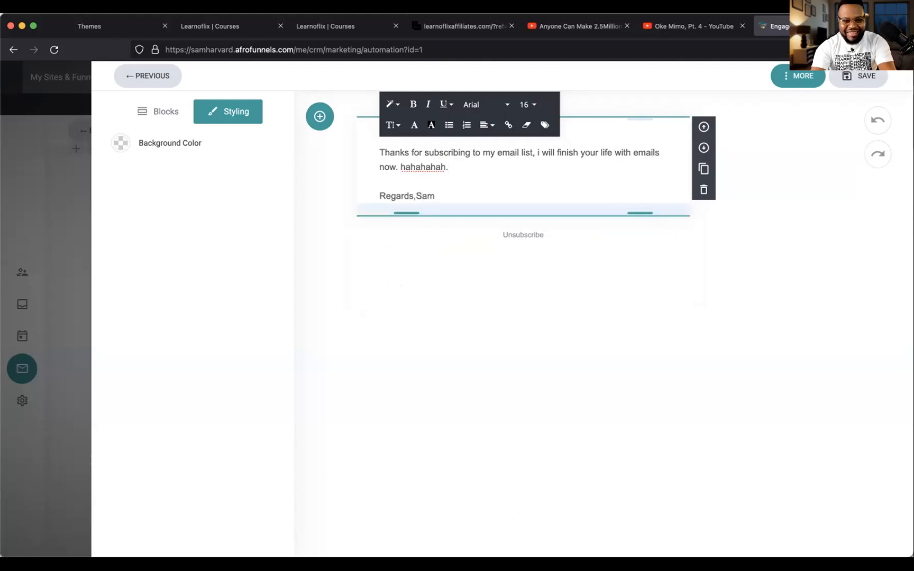
{"action": "type", "text": "am Ha"}
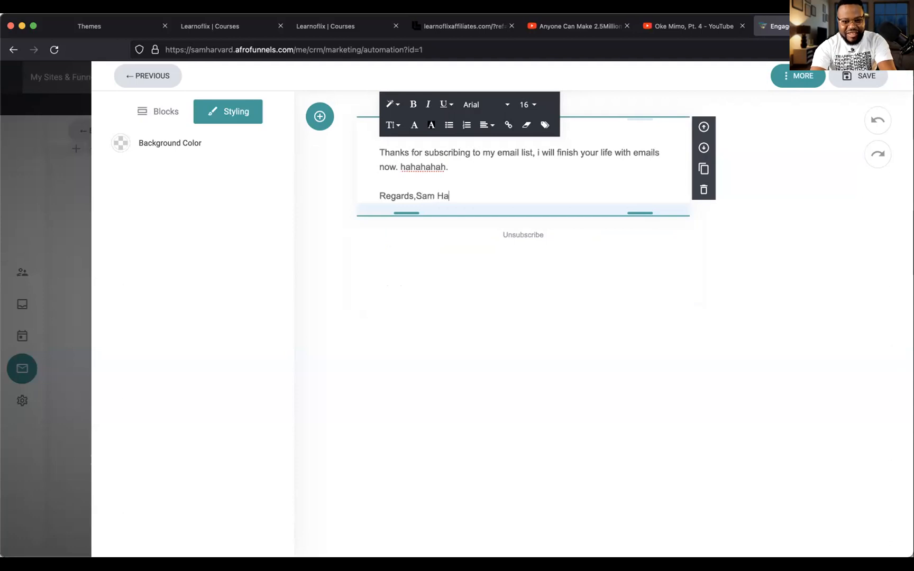
{"action": "type", "text": "rva"}
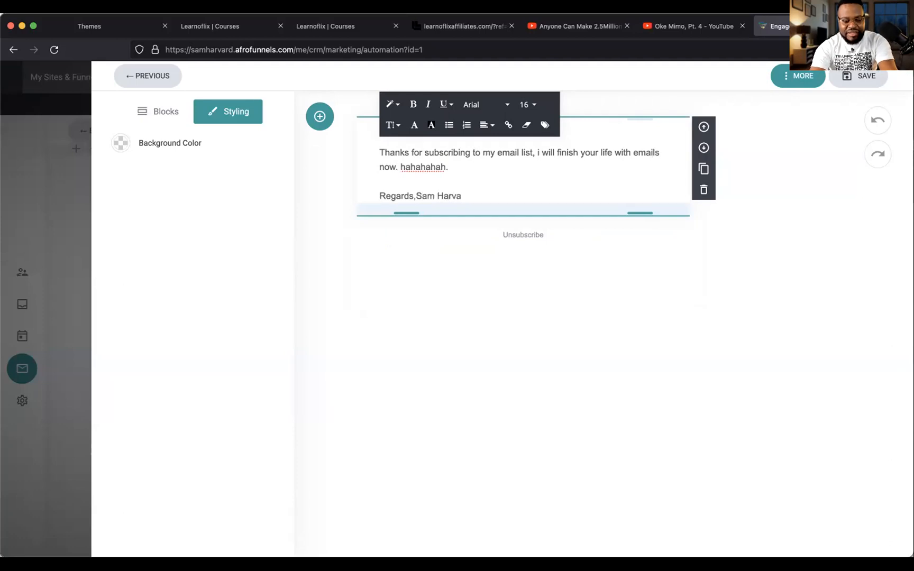
{"action": "type", "text": "rd"}
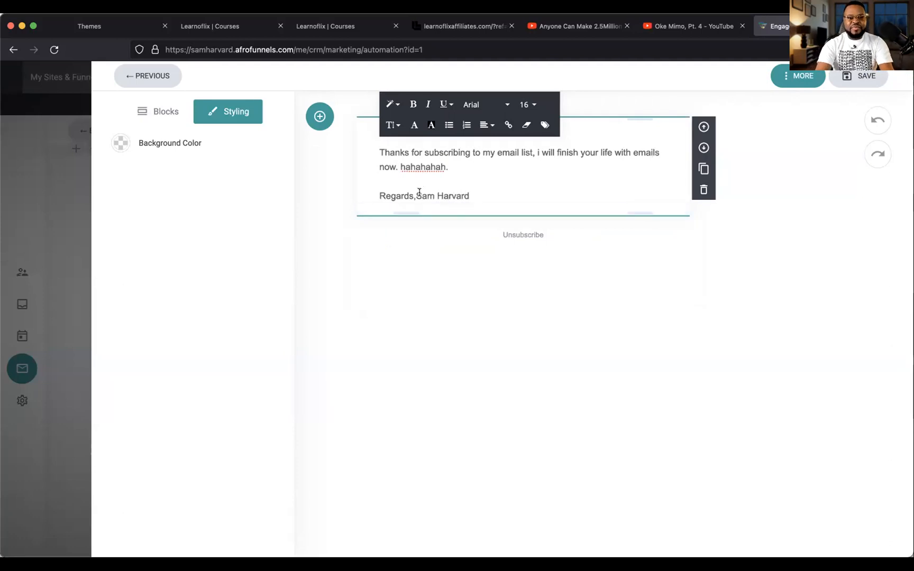
{"action": "left_click", "coordinate": [420, 195]}
{"action": "key", "text": "Return"}
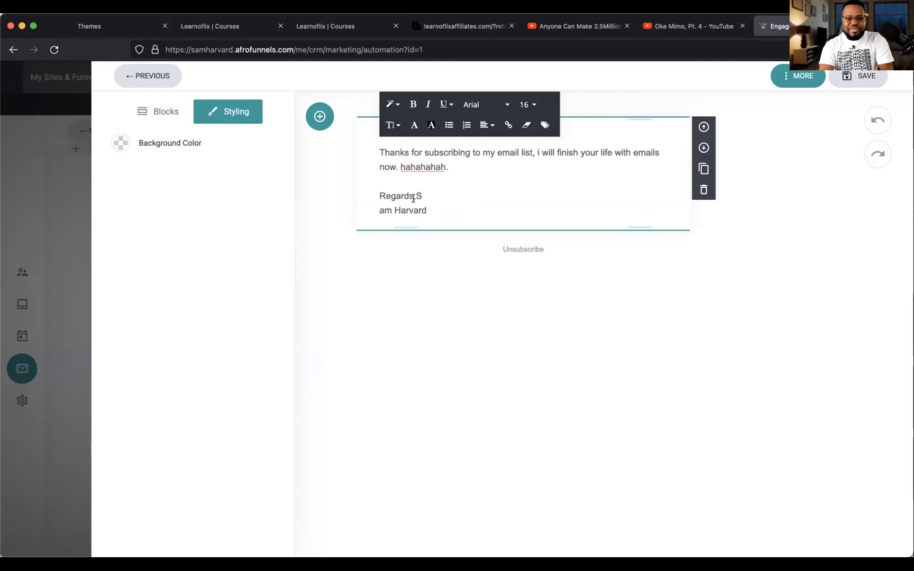
{"action": "key", "text": "BackSpace"}
{"action": "key", "text": "Left"}
{"action": "key", "text": "Return"}
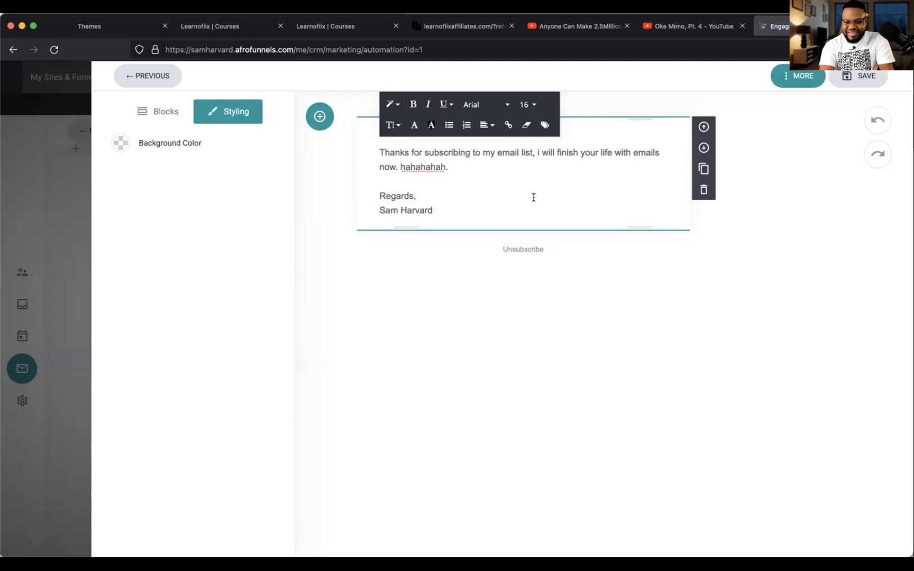
{"action": "left_click", "coordinate": [612, 291]}
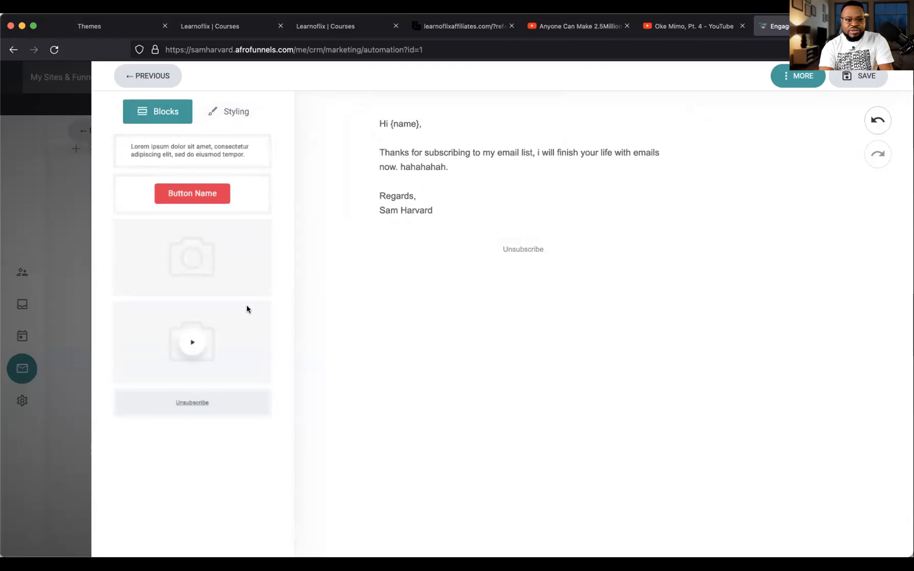
Step: Save the email and store the company name and company address as brand details
{"action": "left_click", "coordinate": [849, 79]}
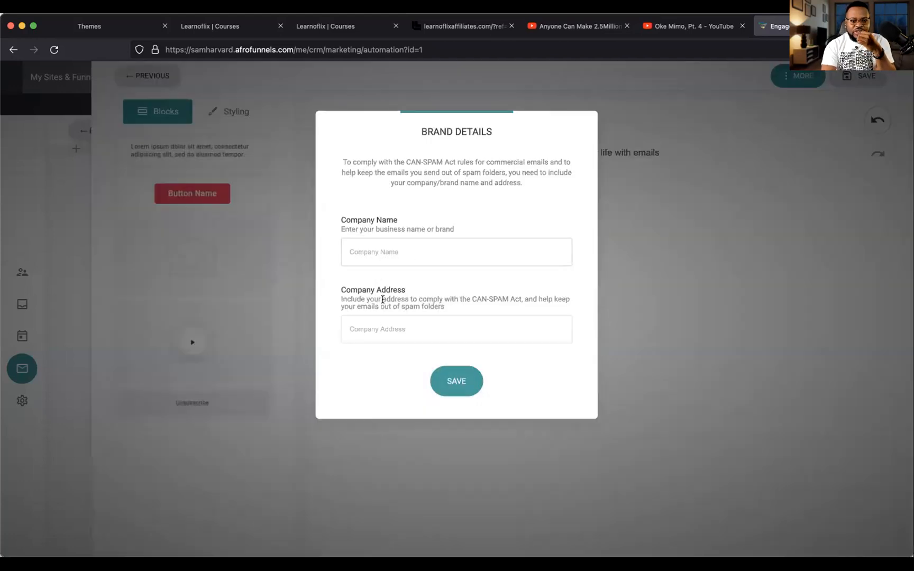
{"action": "left_click", "coordinate": [371, 251]}
{"action": "type", "text": "sam Harva"}
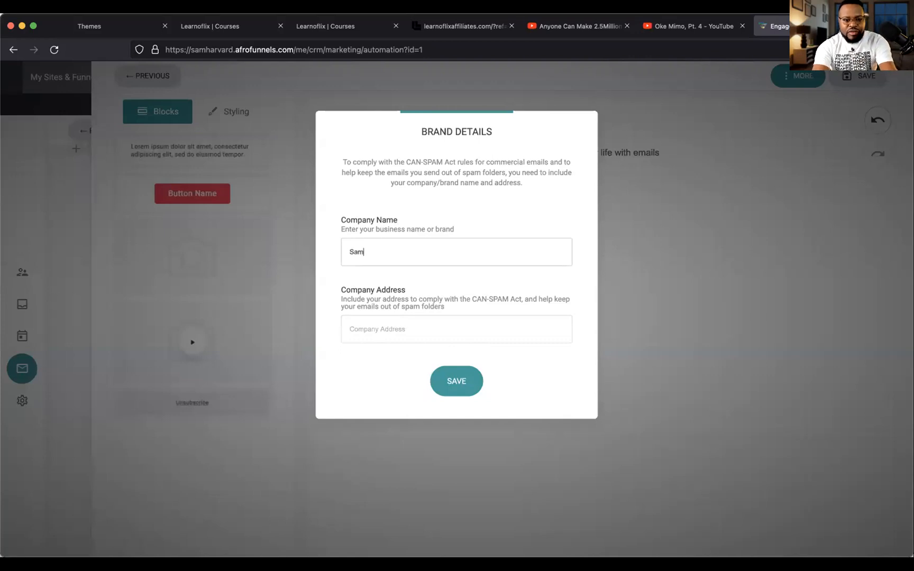
{"action": "type", "text": "rd"}
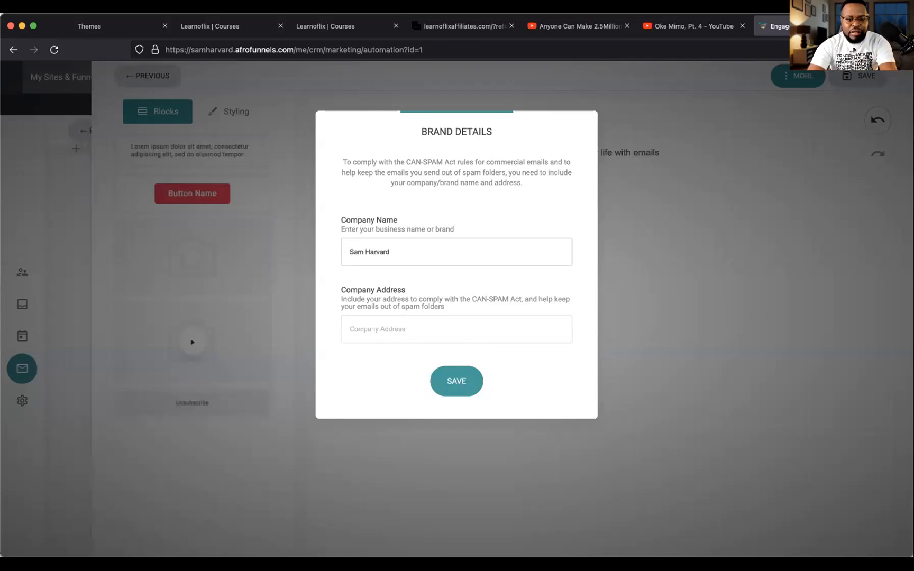
{"action": "left_click", "coordinate": [377, 329]}
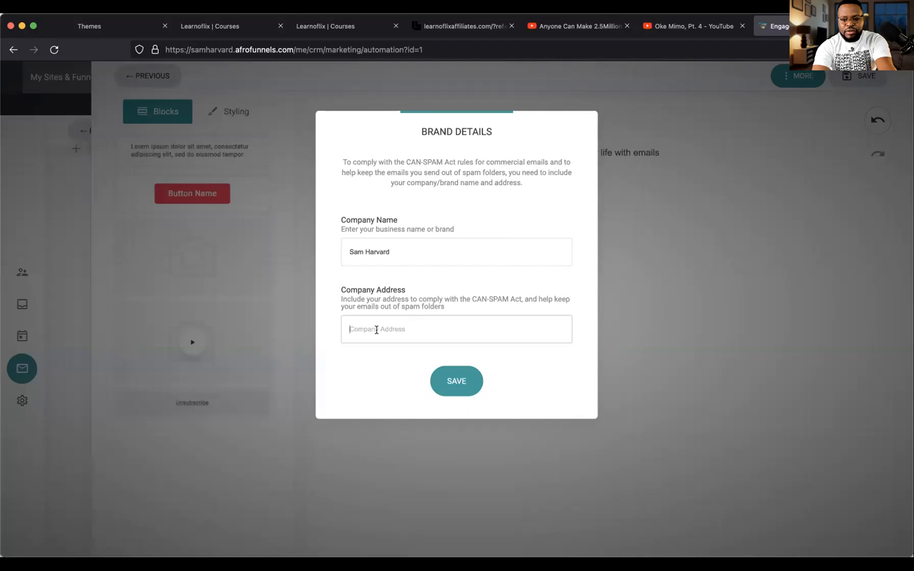
{"action": "type", "text": "Jum"}
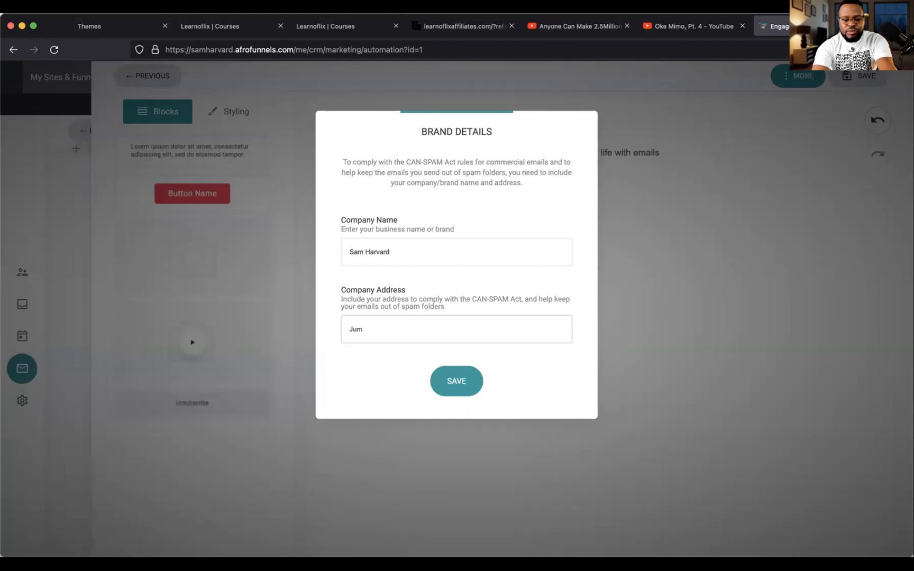
{"action": "type", "text": "eira Vi"}
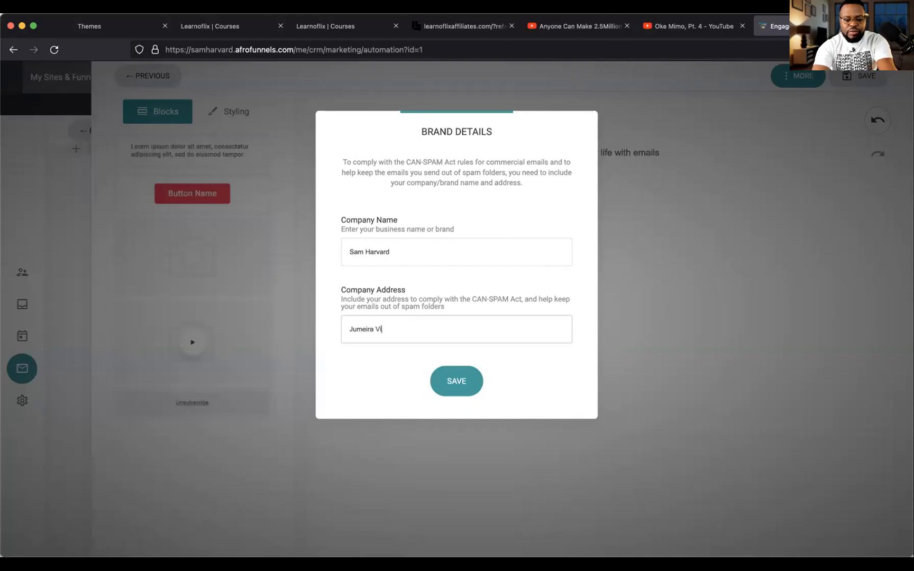
{"action": "type", "text": "llage Ci"}
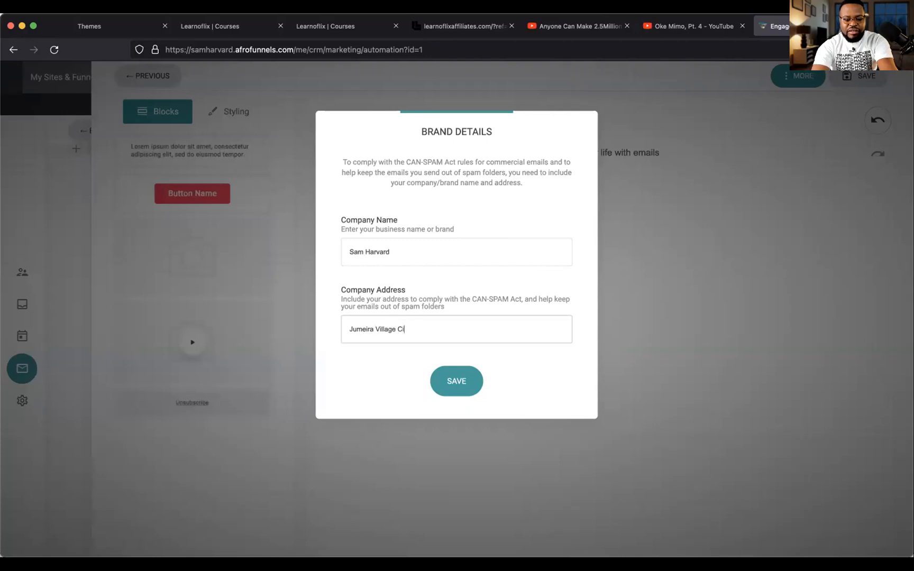
{"action": "type", "text": "rcle, D"}
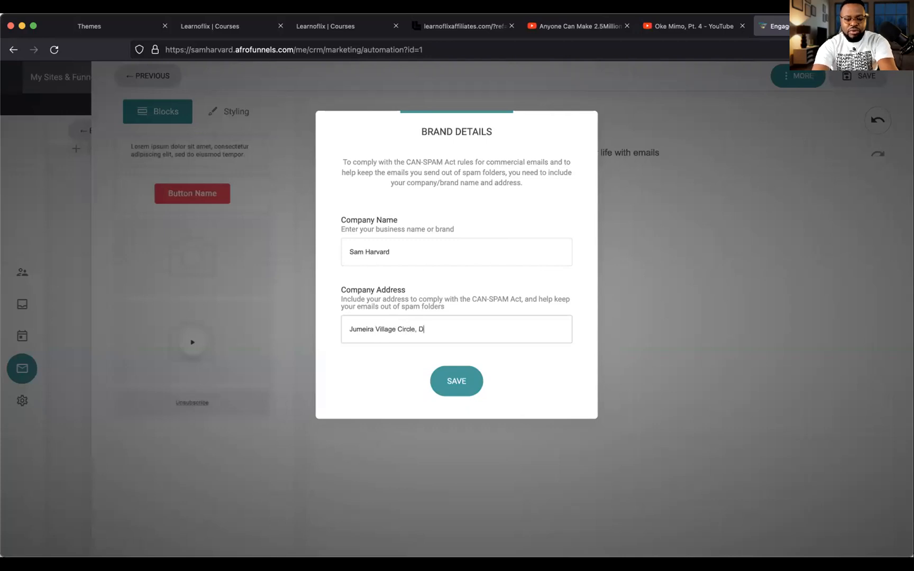
{"action": "type", "text": "ubai. UAE"}
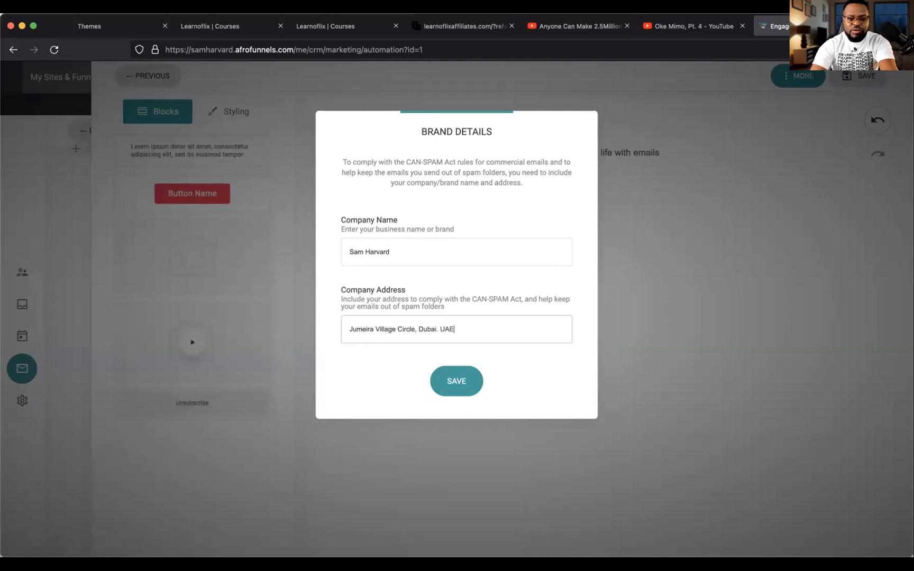
{"action": "left_click", "coordinate": [454, 380]}
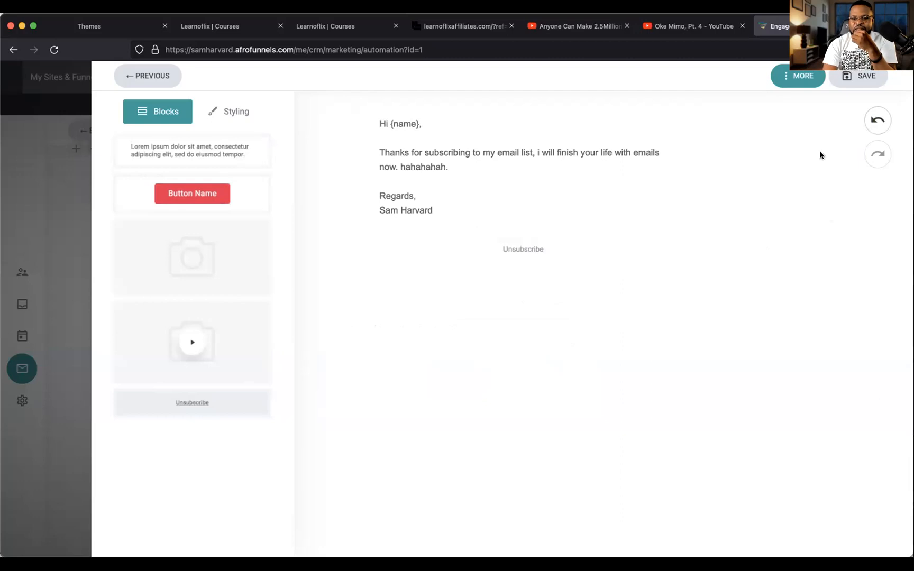
Step: Back on the Send Email step settings, send a welcome-email test to the pasted recipient address
{"action": "left_click", "coordinate": [857, 76]}
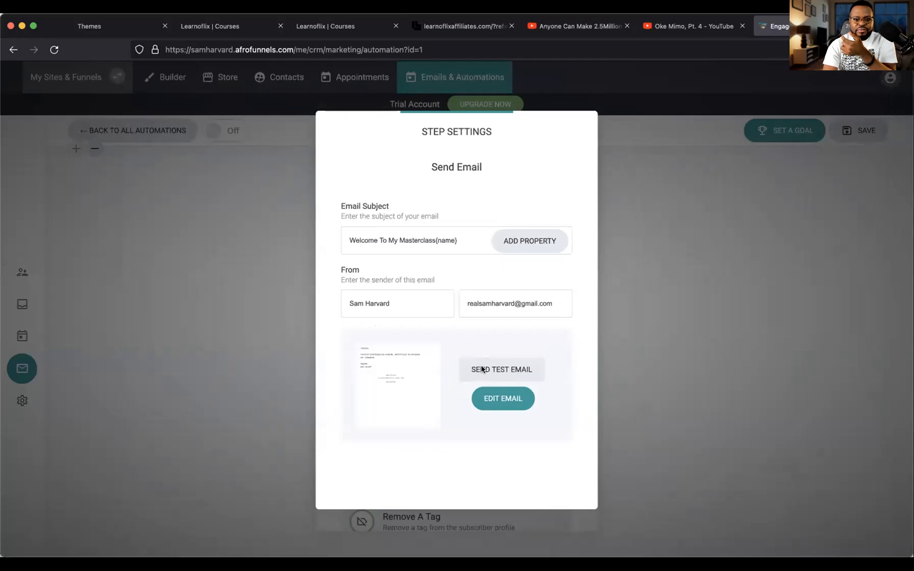
{"action": "left_click", "coordinate": [481, 369]}
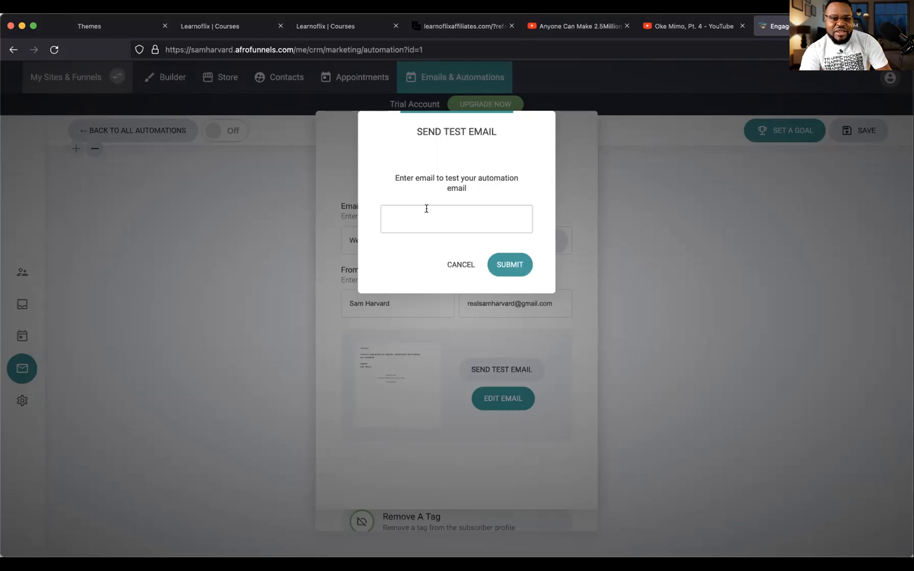
{"action": "key", "text": "super+v"}
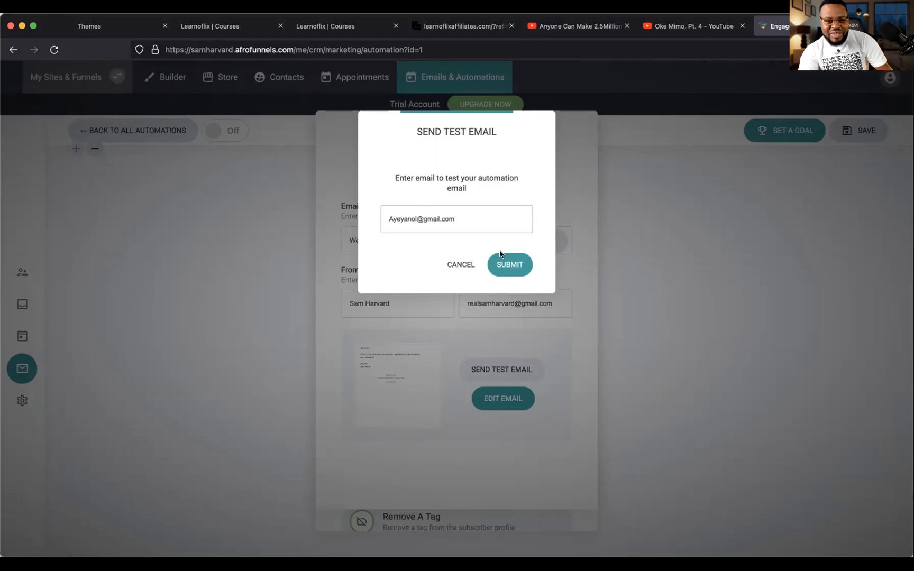
{"action": "left_click", "coordinate": [508, 263]}
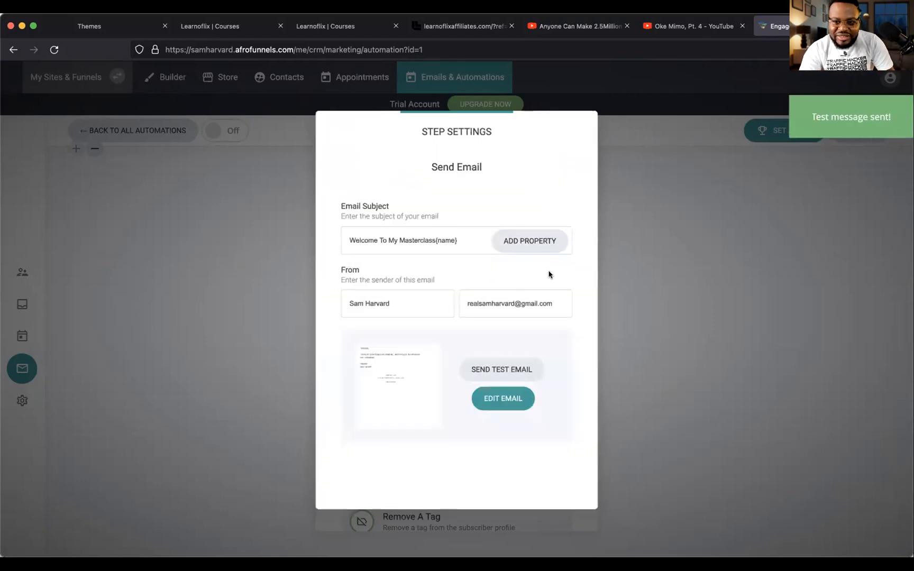
Step: Send two more test copies of the welcome email to the pasted recipient address
{"action": "left_click", "coordinate": [504, 366]}
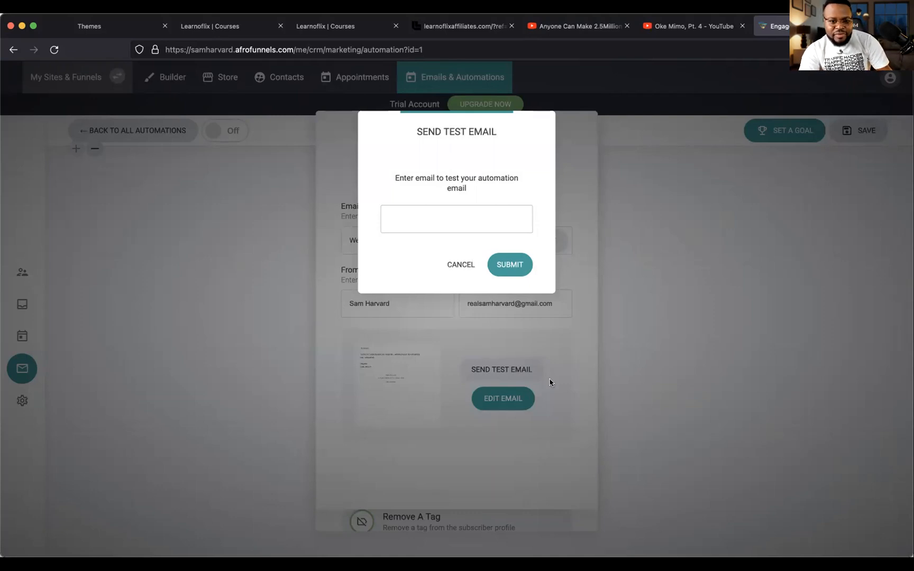
{"action": "key", "text": "super+v"}
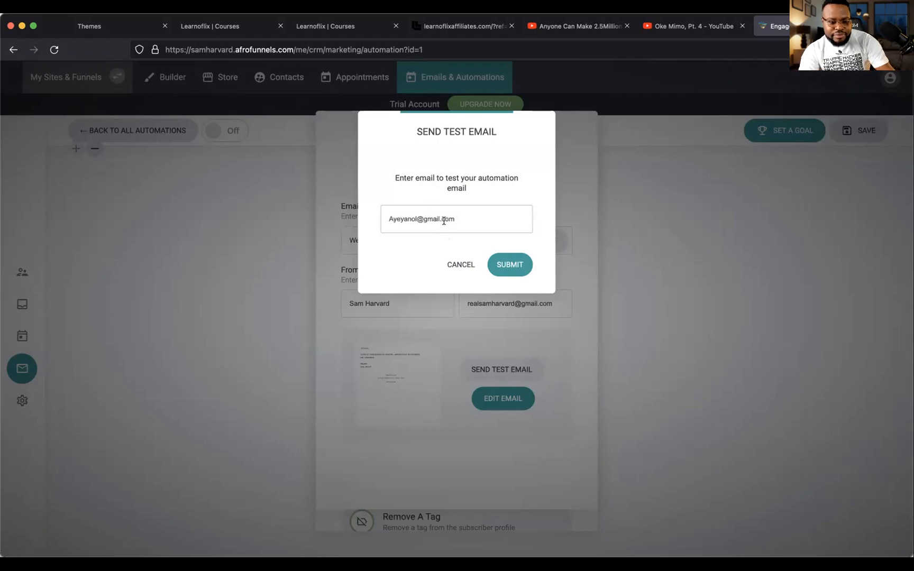
{"action": "left_click", "coordinate": [507, 262]}
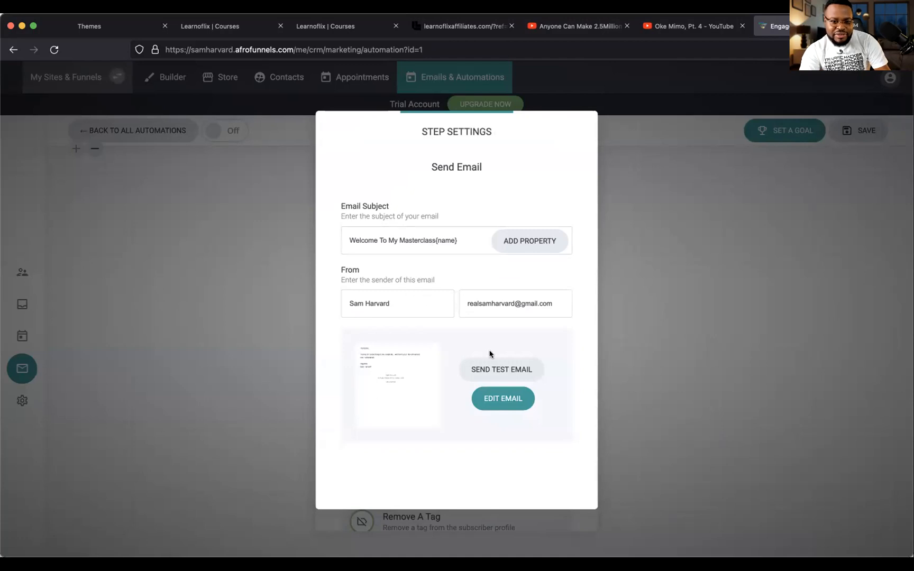
{"action": "left_click", "coordinate": [503, 376]}
{"action": "left_click", "coordinate": [430, 214]}
{"action": "key", "text": "super+v"}
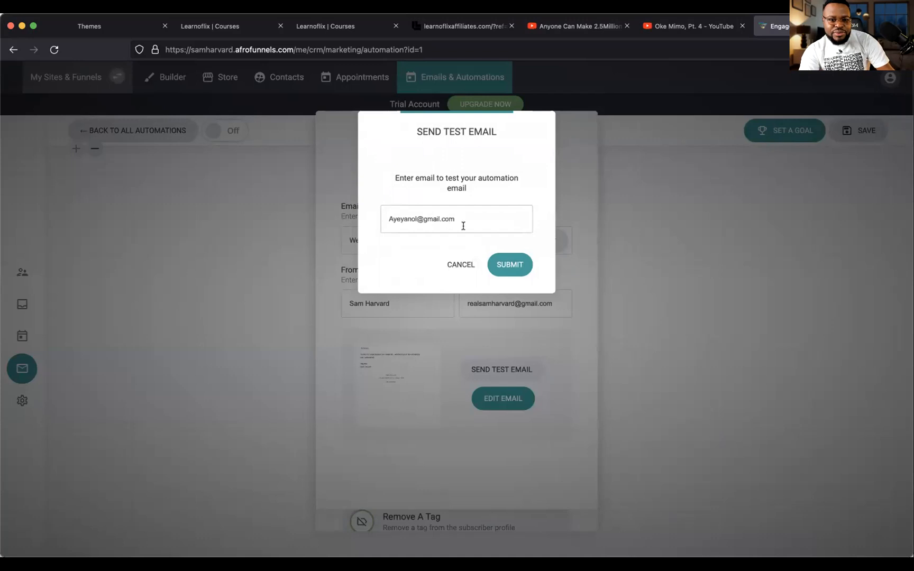
{"action": "left_click", "coordinate": [509, 265]}
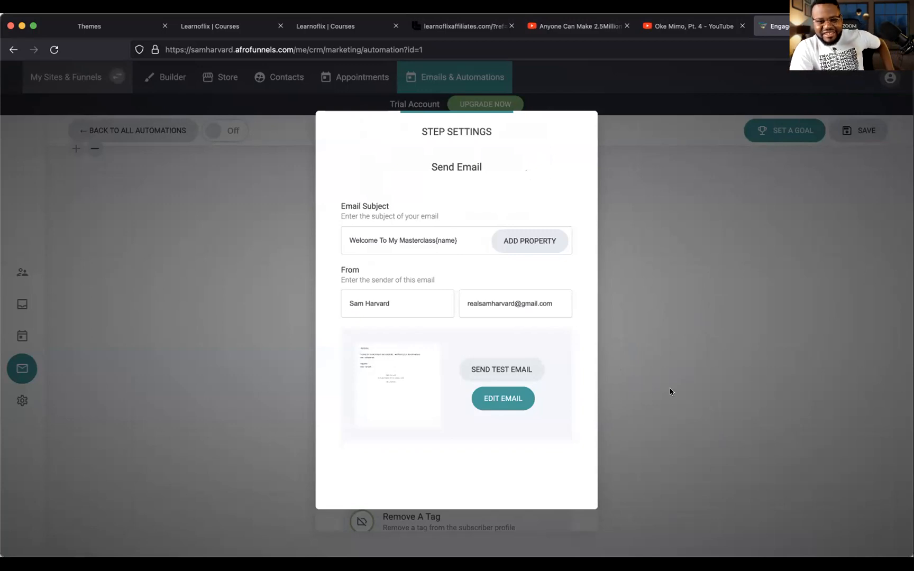
Step: Send a test copy to a second Gmail address, correcting a typo in it first
{"action": "left_click", "coordinate": [482, 369]}
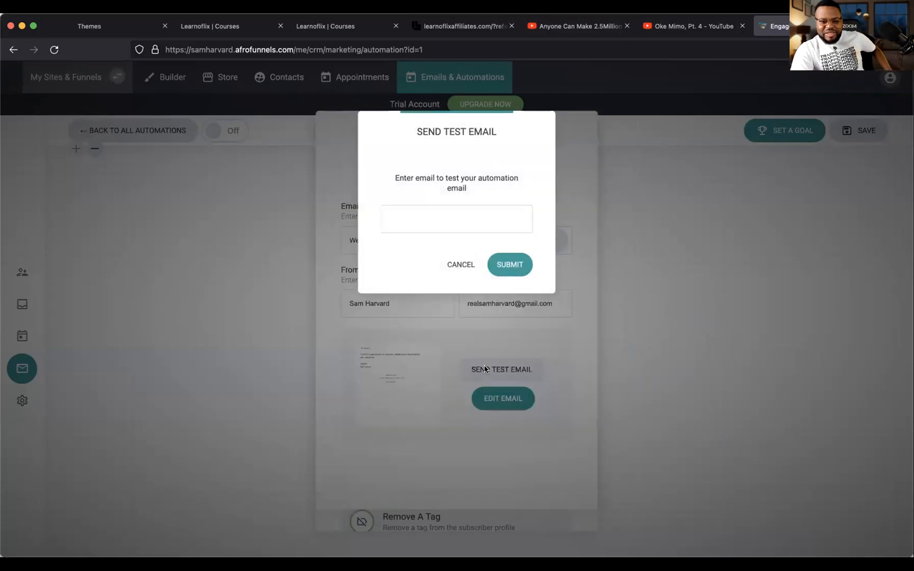
{"action": "left_click", "coordinate": [423, 222]}
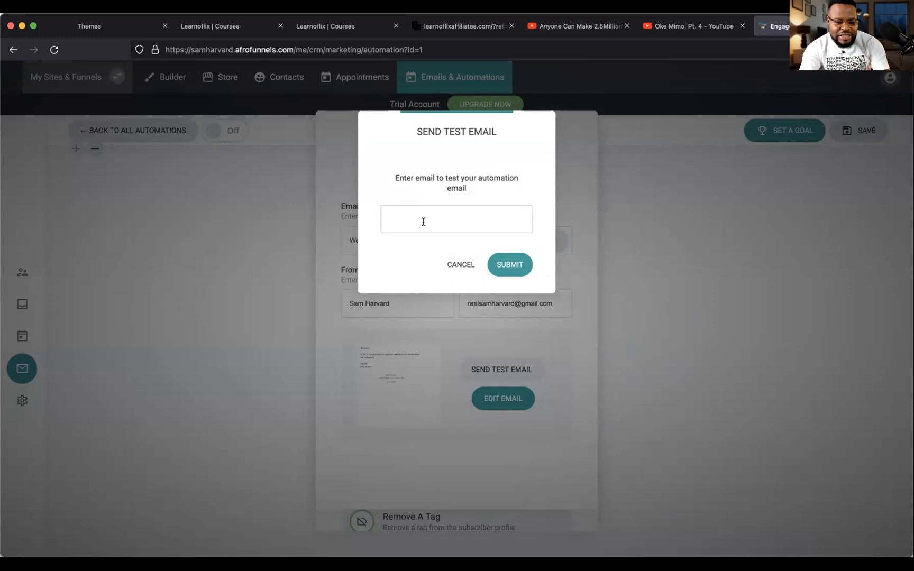
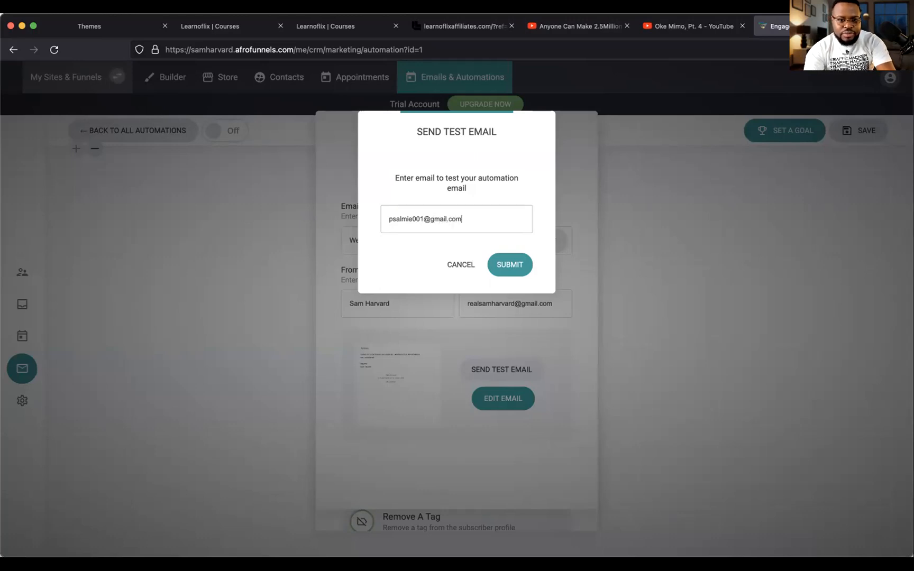
{"action": "left_click", "coordinate": [509, 263]}
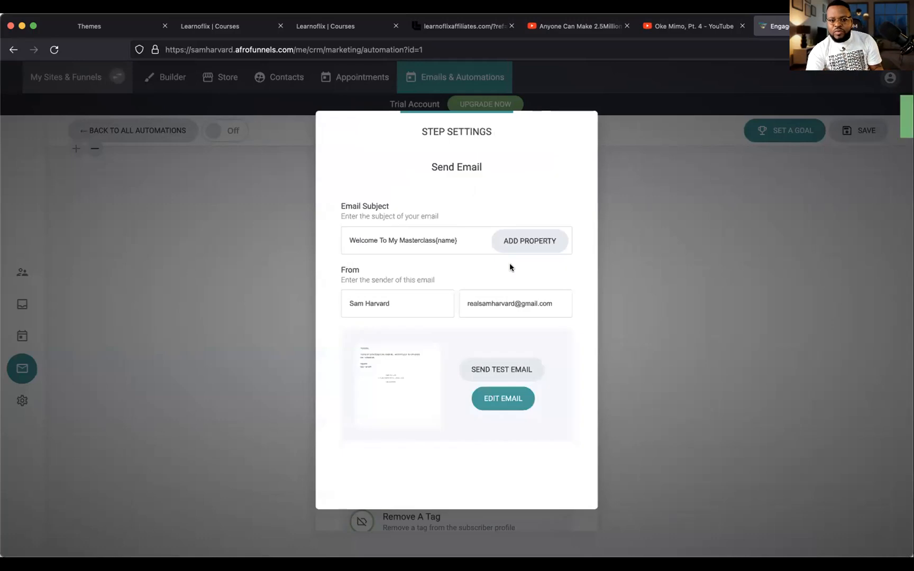
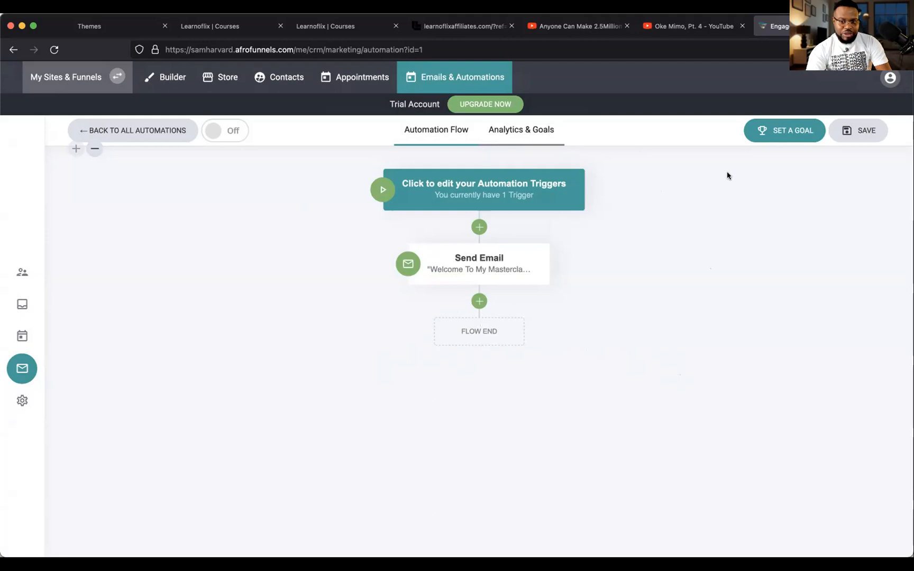
Step: Look at the automation goal options and close them without adding a goal
{"action": "left_click", "coordinate": [779, 133]}
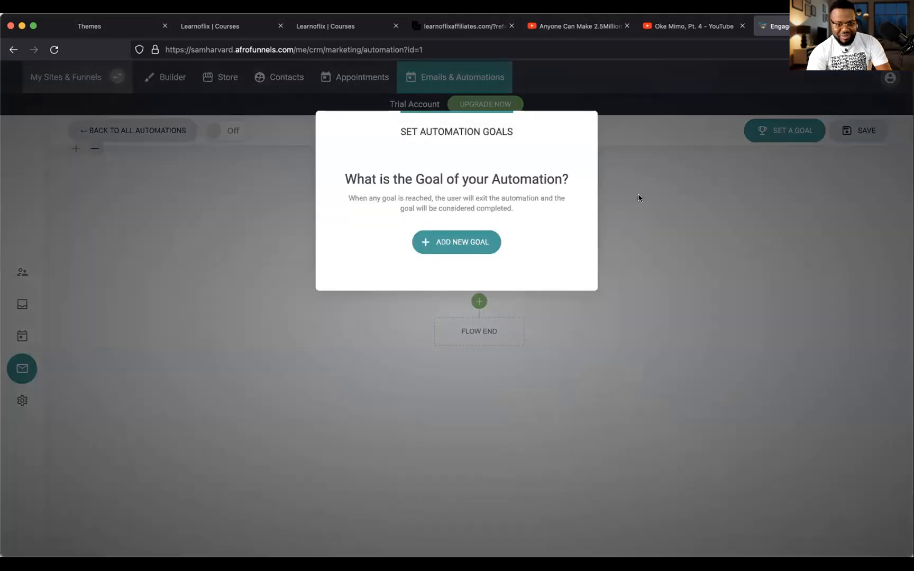
{"action": "left_click", "coordinate": [427, 237]}
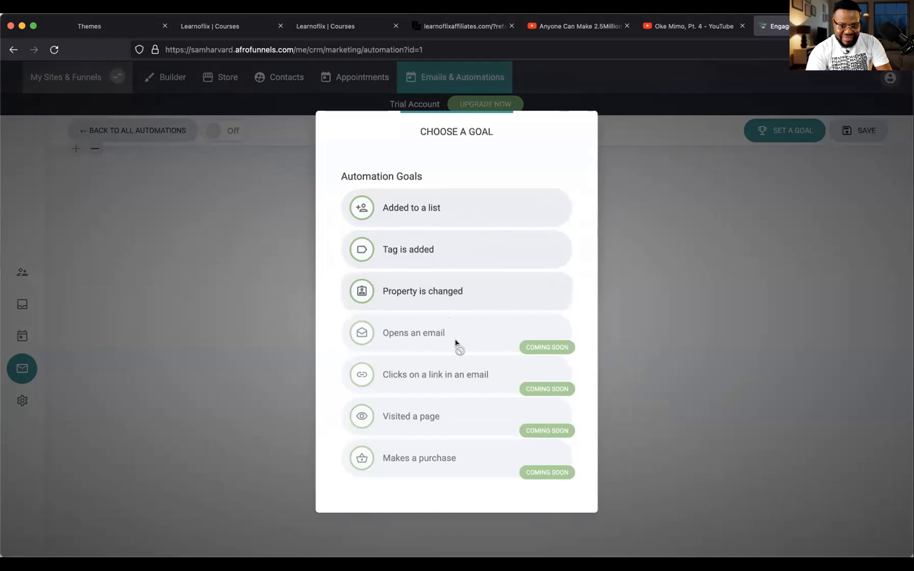
{"action": "left_click", "coordinate": [675, 201]}
{"action": "left_click", "coordinate": [710, 217]}
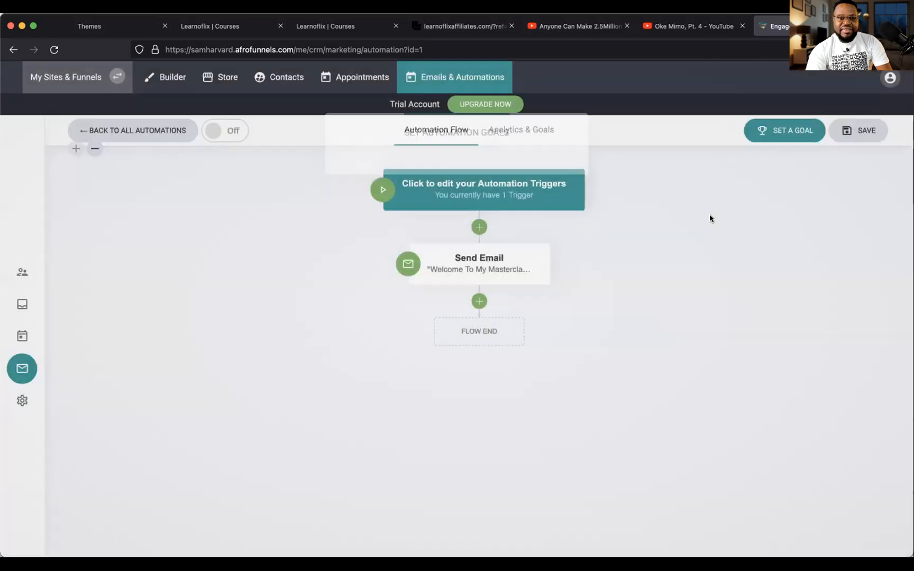
Step: Keep and save the unsaved automation changes, then go to the online store section
{"action": "left_click", "coordinate": [341, 79]}
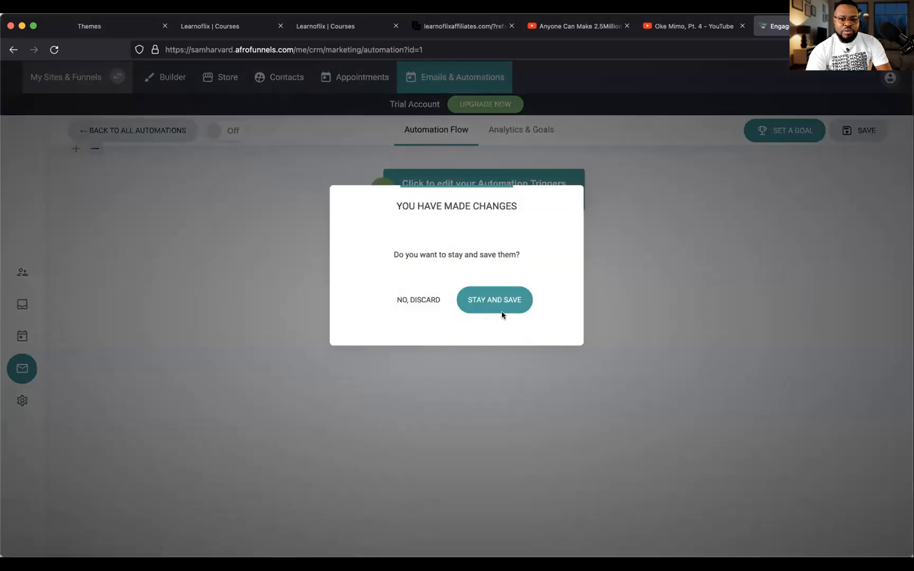
{"action": "left_click", "coordinate": [488, 306]}
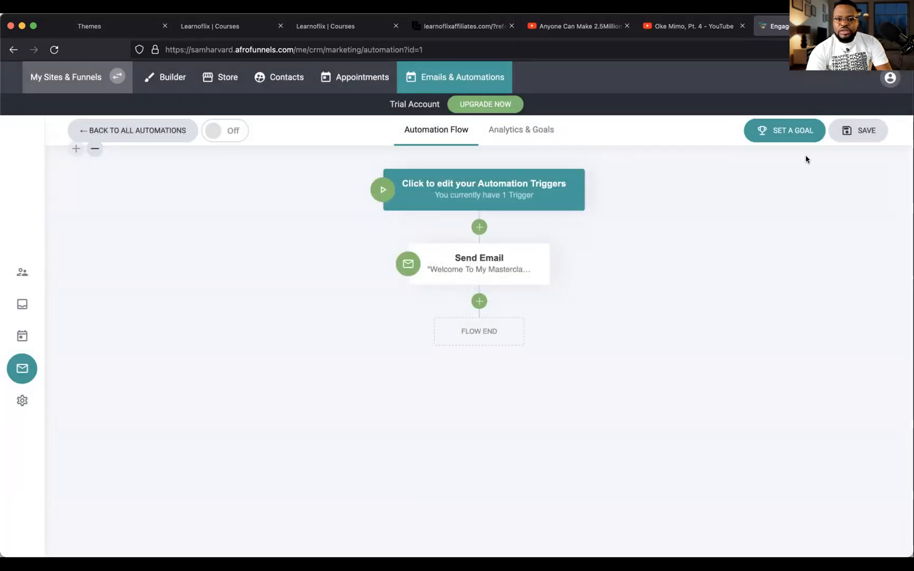
{"action": "left_click", "coordinate": [862, 128]}
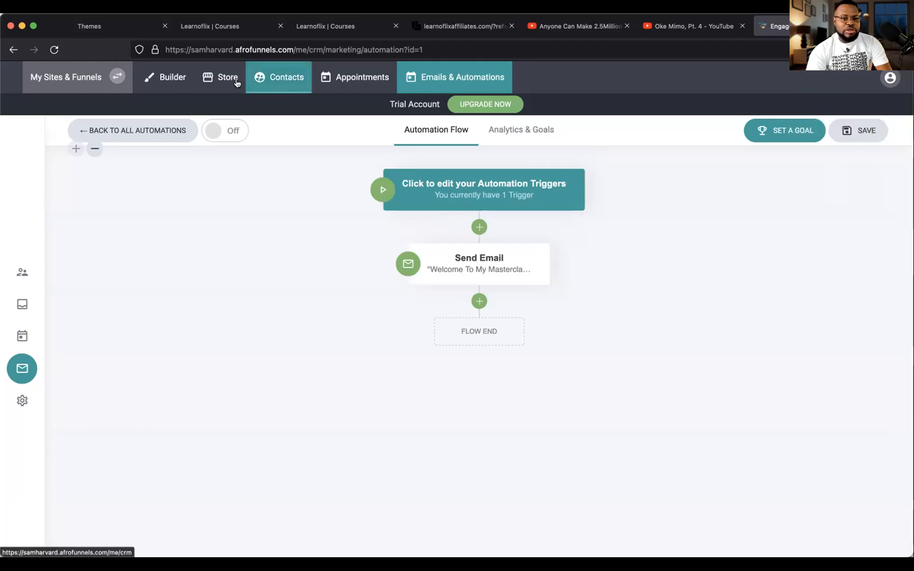
{"action": "left_click", "coordinate": [211, 78]}
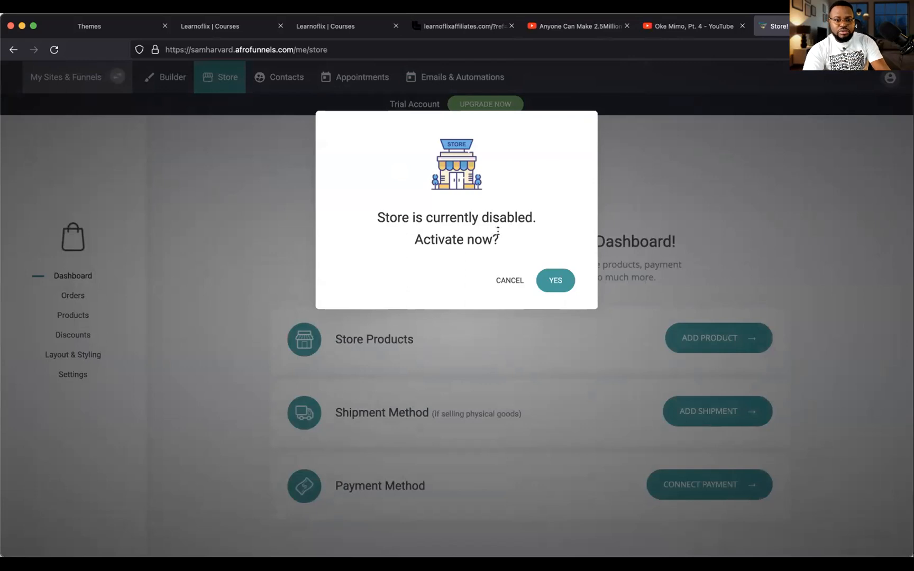
Step: Activate the disabled store and go to its payment provider settings
{"action": "left_click", "coordinate": [555, 280]}
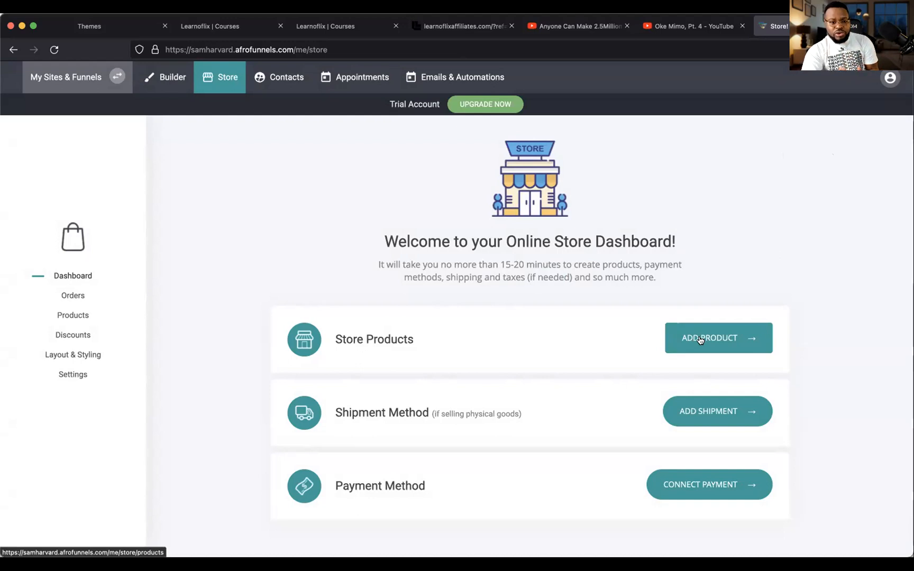
{"action": "left_click", "coordinate": [727, 486]}
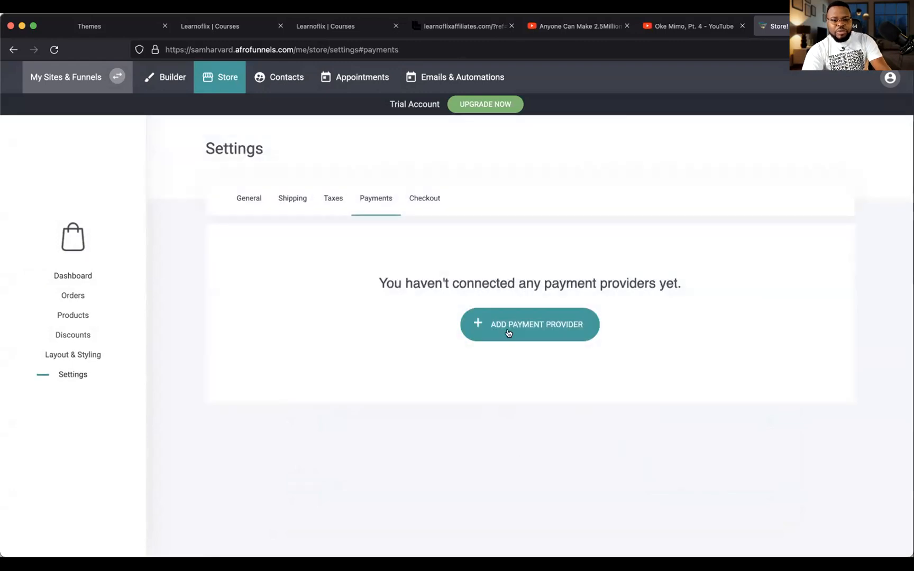
Step: Open the payment provider list and scroll through the available providers
{"action": "left_click", "coordinate": [506, 325]}
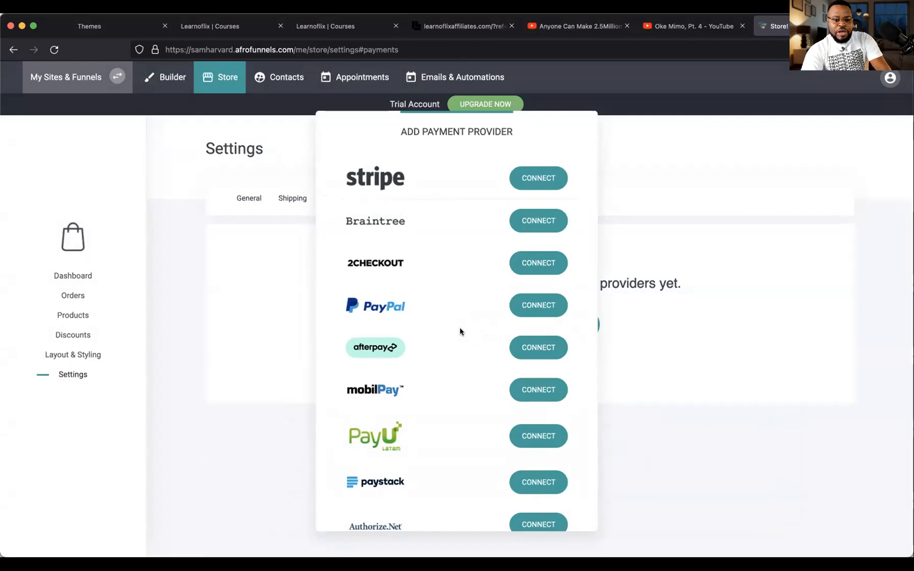
{"action": "scroll", "coordinate": [460, 331], "scroll_direction": "down", "scroll_amount": 4}
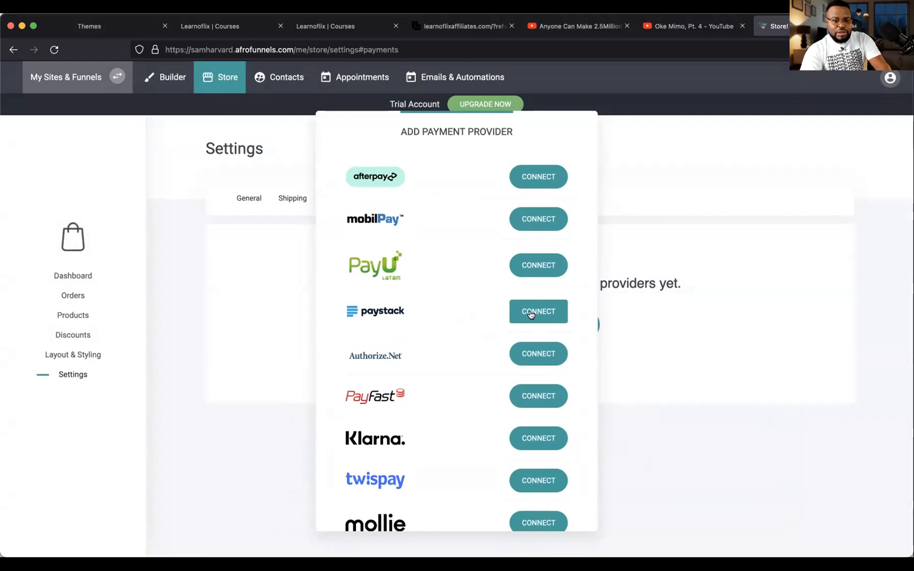
{"action": "scroll", "coordinate": [469, 336], "scroll_direction": "down", "scroll_amount": 3}
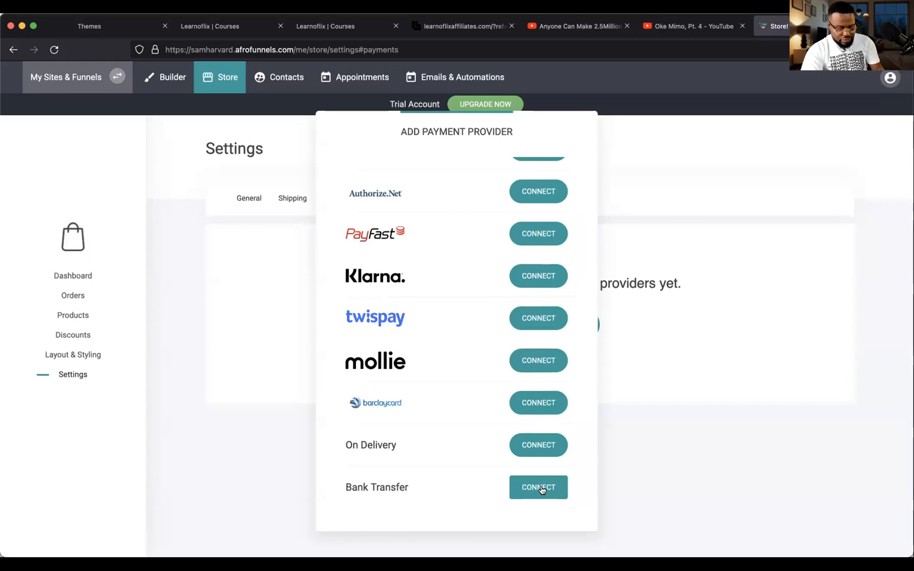
{"action": "scroll", "coordinate": [463, 427], "scroll_direction": "up", "scroll_amount": 1}
{"action": "scroll", "coordinate": [463, 428], "scroll_direction": "up", "scroll_amount": 5}
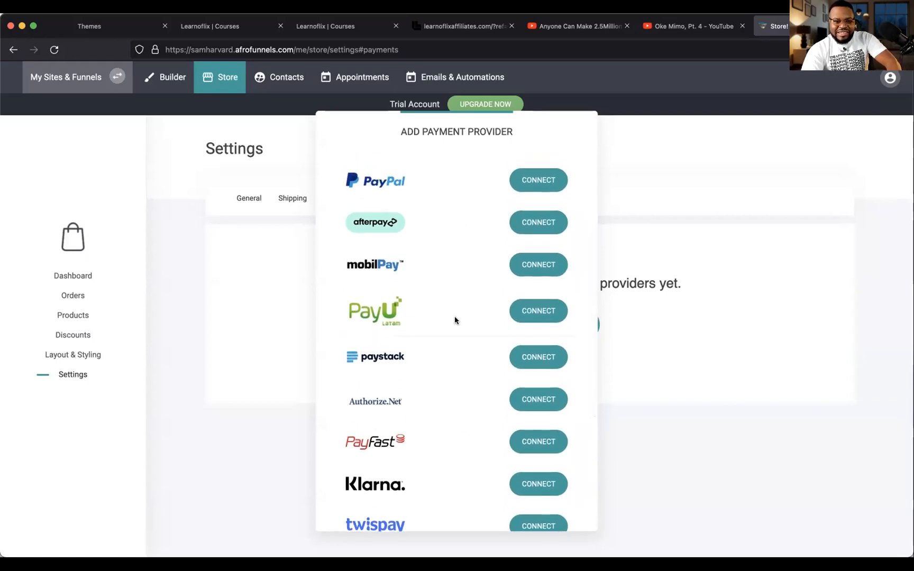
{"action": "scroll", "coordinate": [455, 317], "scroll_direction": "up", "scroll_amount": 3}
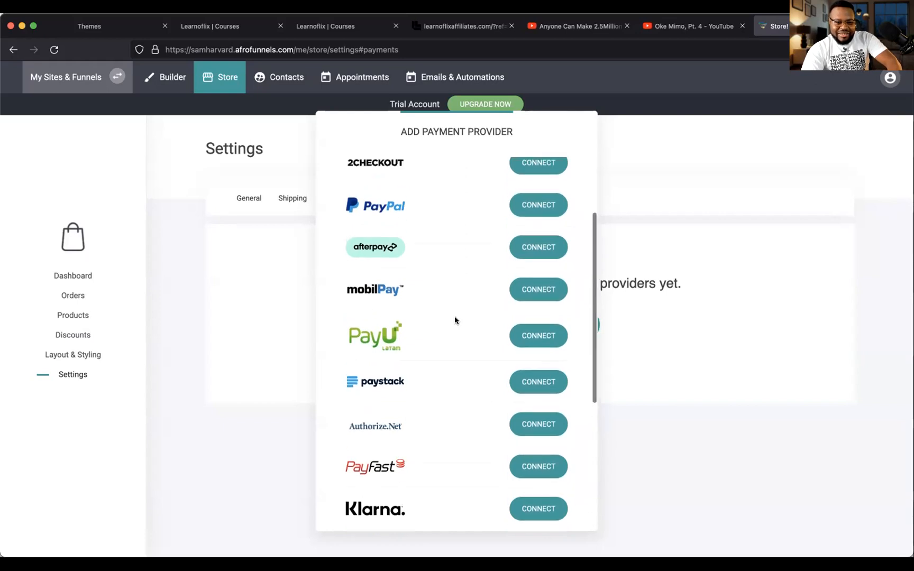
{"action": "scroll", "coordinate": [454, 319], "scroll_direction": "down", "scroll_amount": 3}
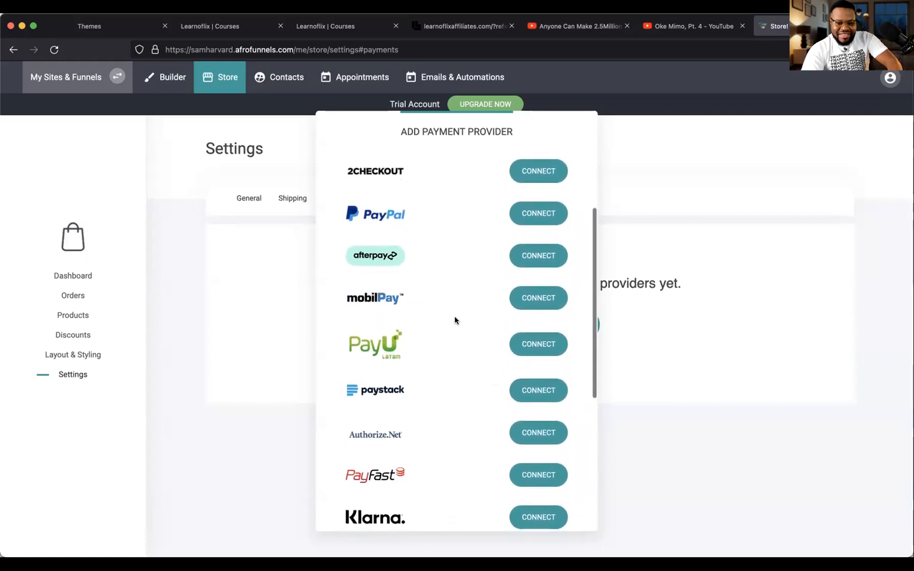
Step: Connect Paystack, leaving its public and secret keys empty, then add Stripe as well
{"action": "left_click", "coordinate": [531, 391]}
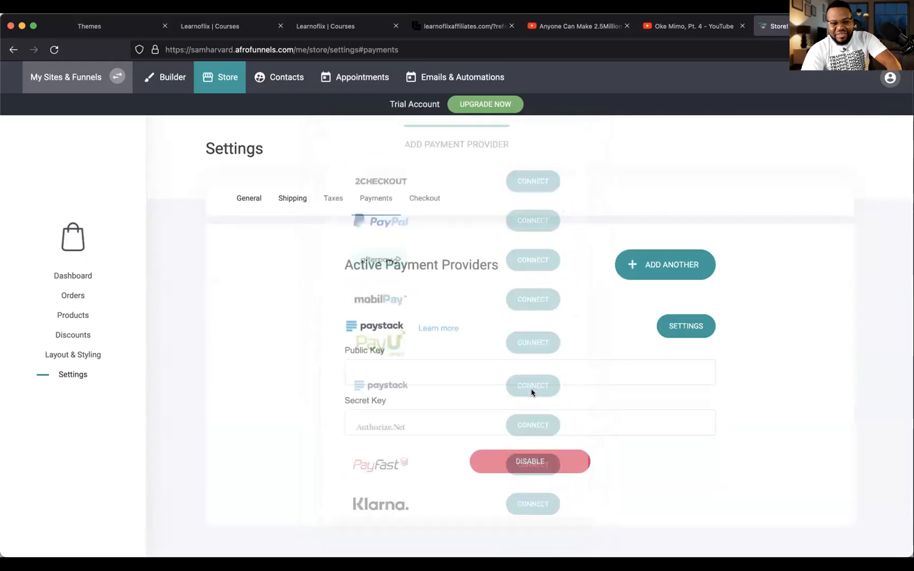
{"action": "left_click", "coordinate": [468, 373]}
{"action": "left_click", "coordinate": [417, 429]}
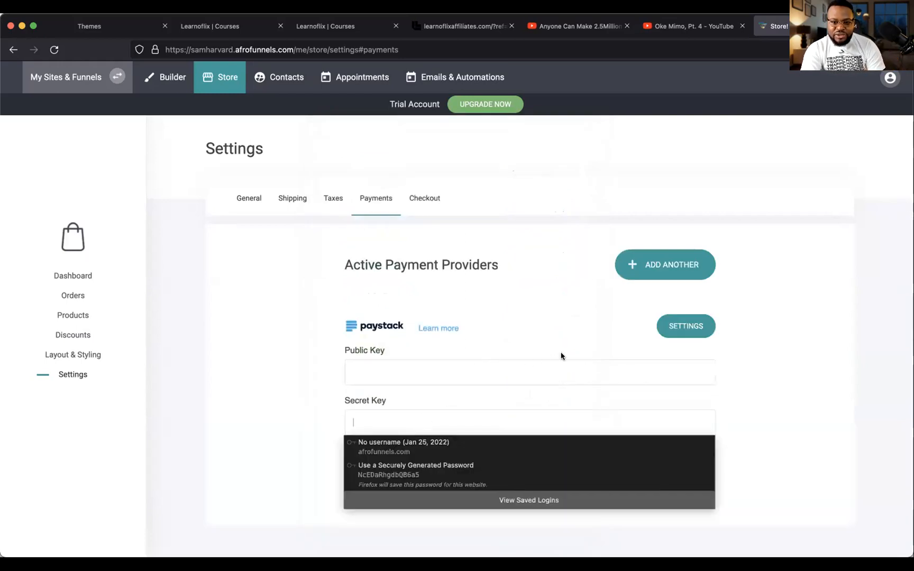
{"action": "left_click", "coordinate": [631, 266]}
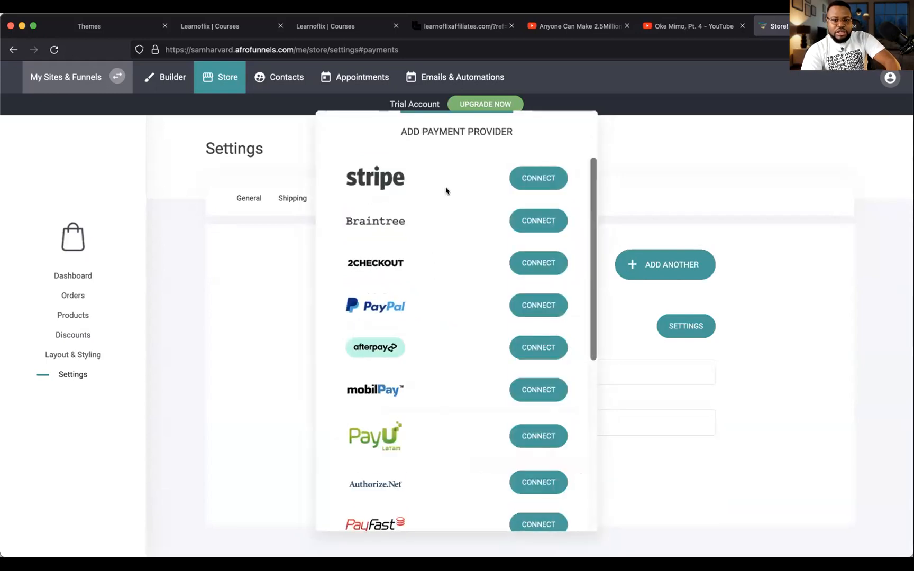
{"action": "left_click", "coordinate": [531, 181]}
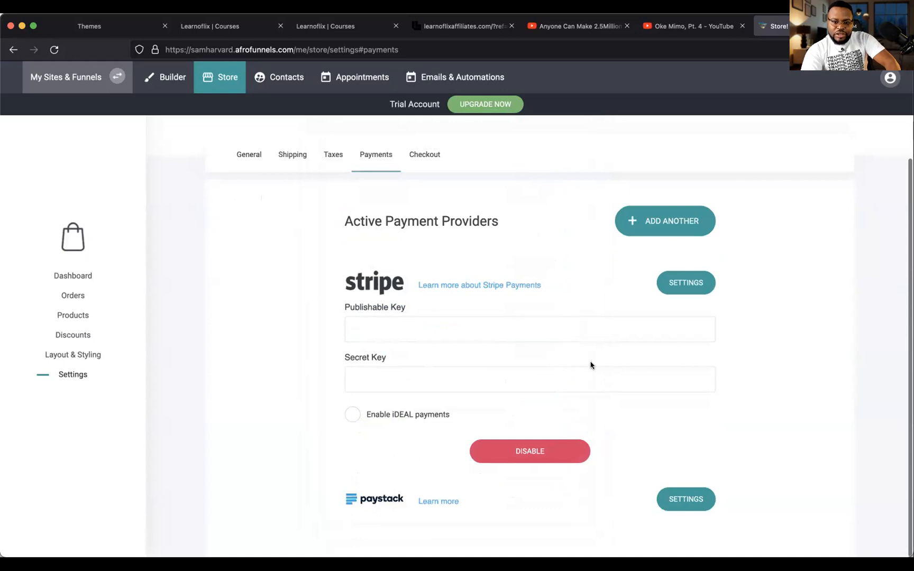
Step: Add Bank Transfer as a payment provider, with button label 'Bank Transfer'
{"action": "left_click", "coordinate": [621, 220]}
{"action": "scroll", "coordinate": [466, 391], "scroll_direction": "down", "scroll_amount": 5}
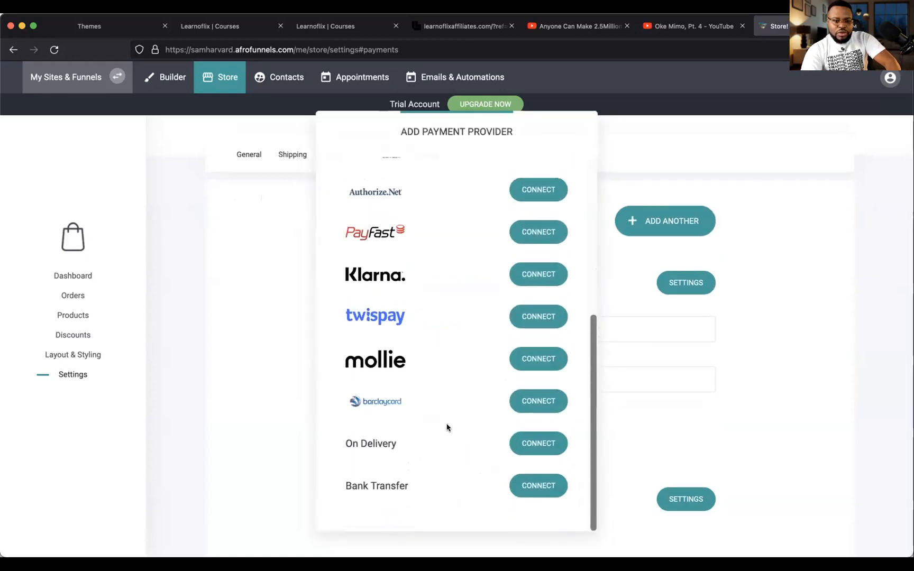
{"action": "left_click", "coordinate": [535, 489]}
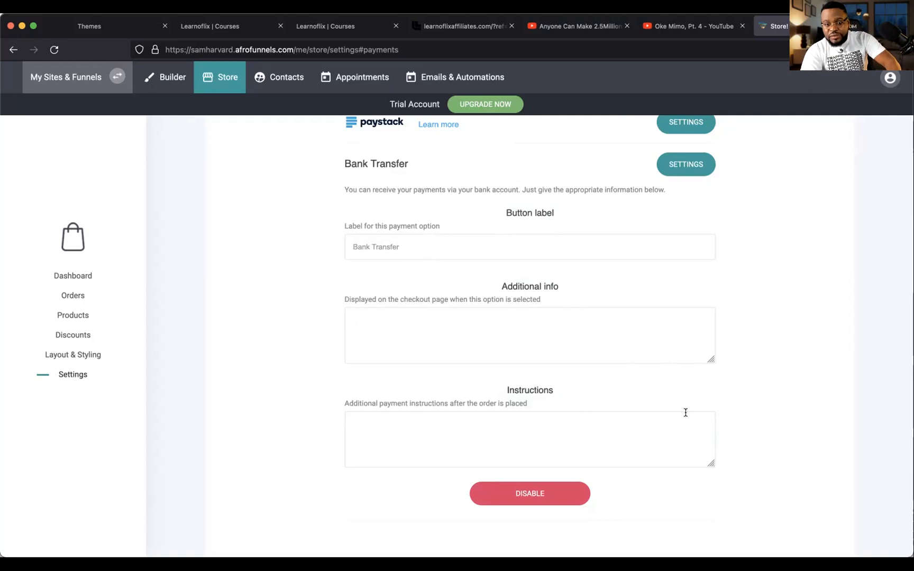
Step: Review the remaining payment providers without adding any, then open the store settings
{"action": "scroll", "coordinate": [610, 239], "scroll_direction": "up", "scroll_amount": 5}
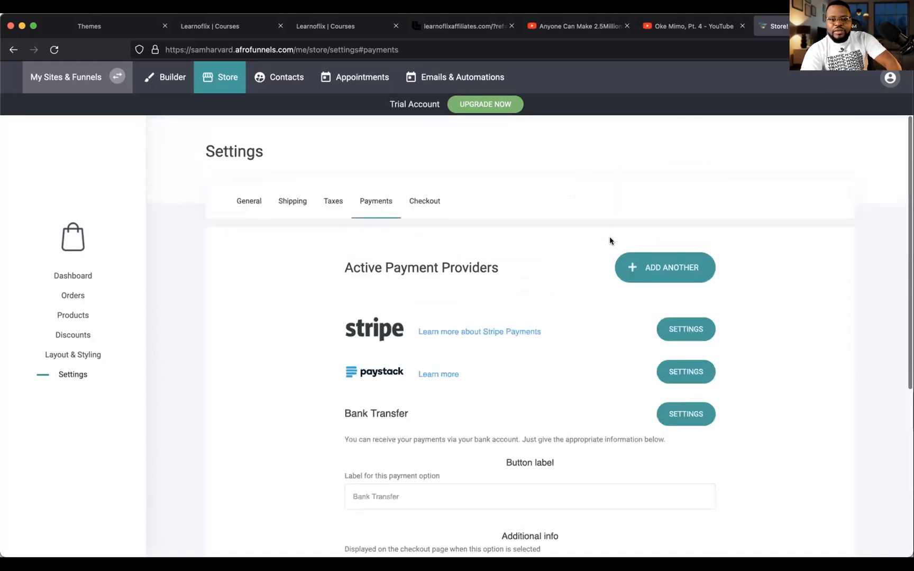
{"action": "left_click", "coordinate": [642, 268]}
{"action": "scroll", "coordinate": [463, 417], "scroll_direction": "down", "scroll_amount": 5}
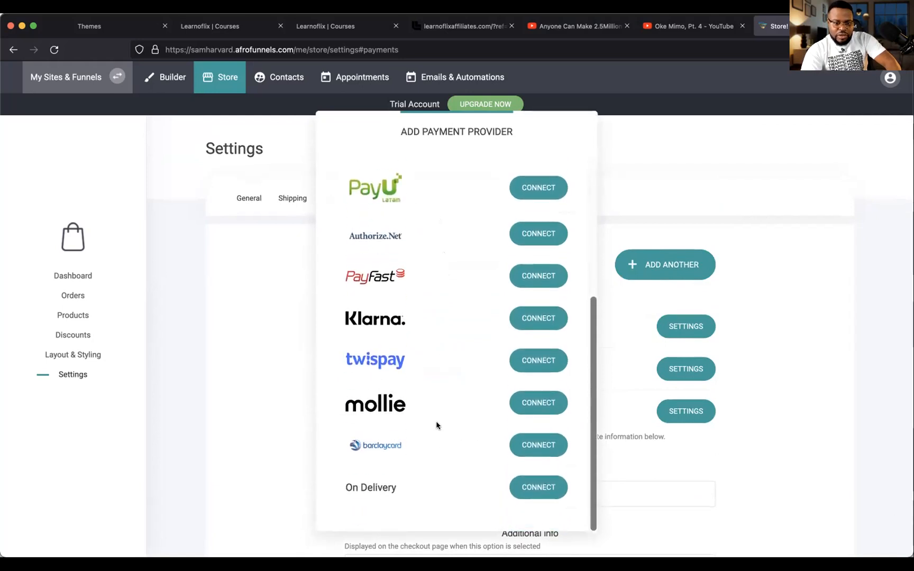
{"action": "scroll", "coordinate": [436, 426], "scroll_direction": "up", "scroll_amount": 2}
{"action": "scroll", "coordinate": [437, 426], "scroll_direction": "up", "scroll_amount": 4}
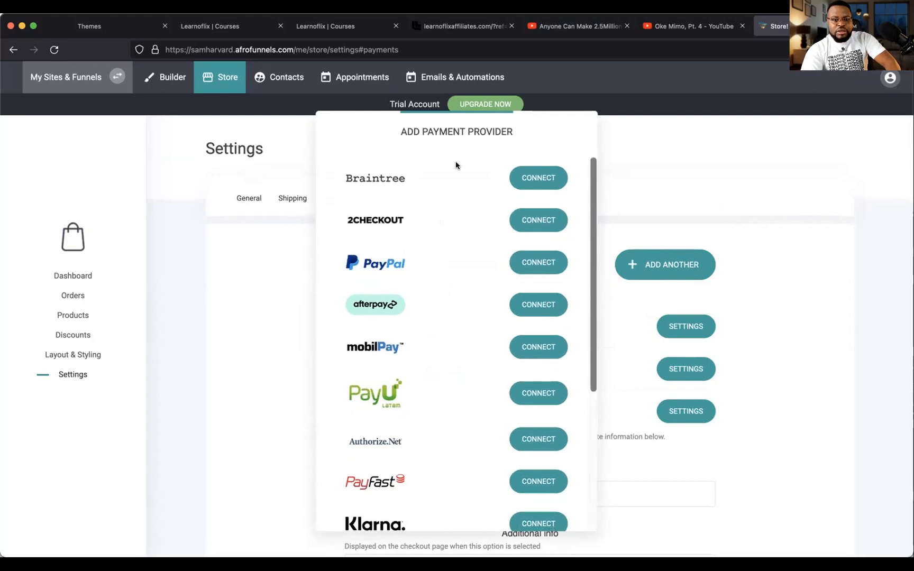
{"action": "left_click", "coordinate": [636, 155]}
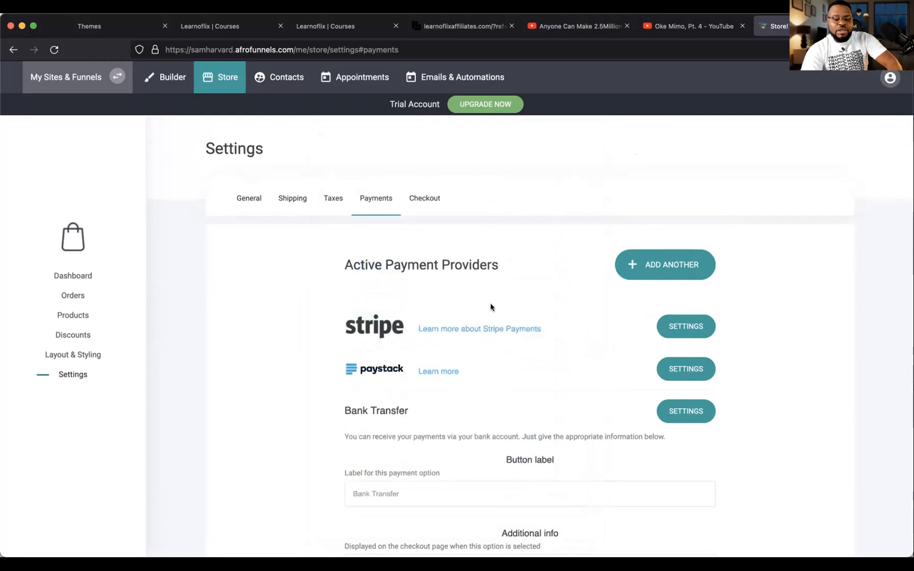
{"action": "left_click", "coordinate": [418, 198]}
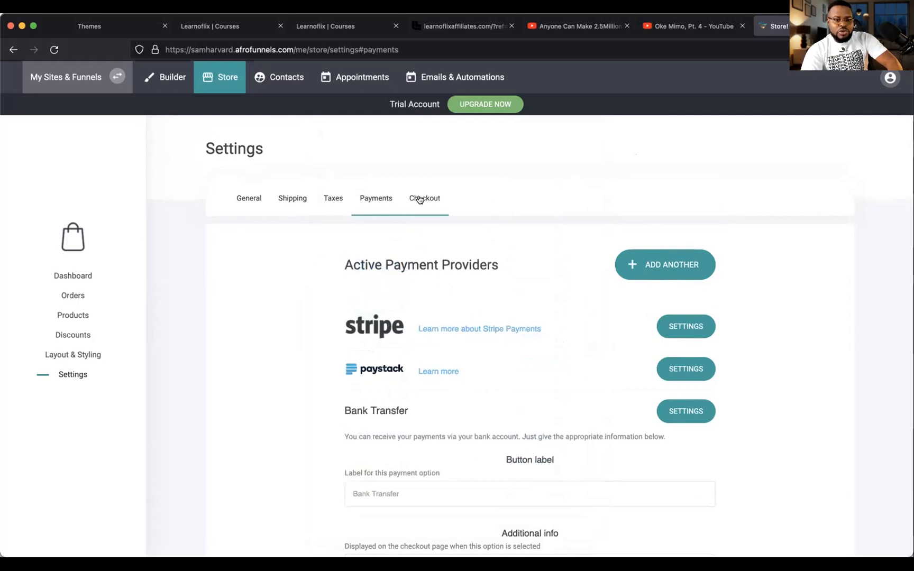
Step: Look over the store's Shipping and Taxes settings, then return to General settings
{"action": "scroll", "coordinate": [412, 335], "scroll_direction": "down", "scroll_amount": 1}
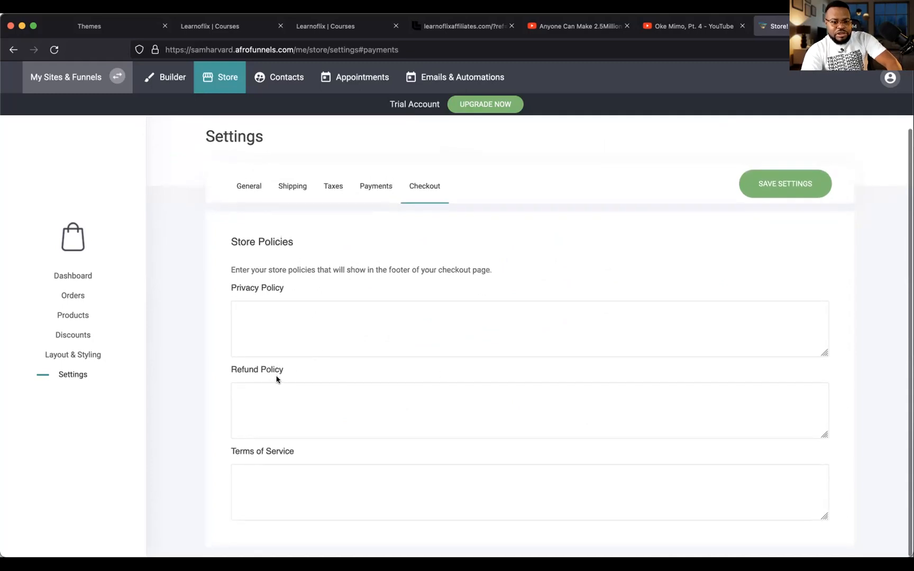
{"action": "left_click", "coordinate": [292, 186]}
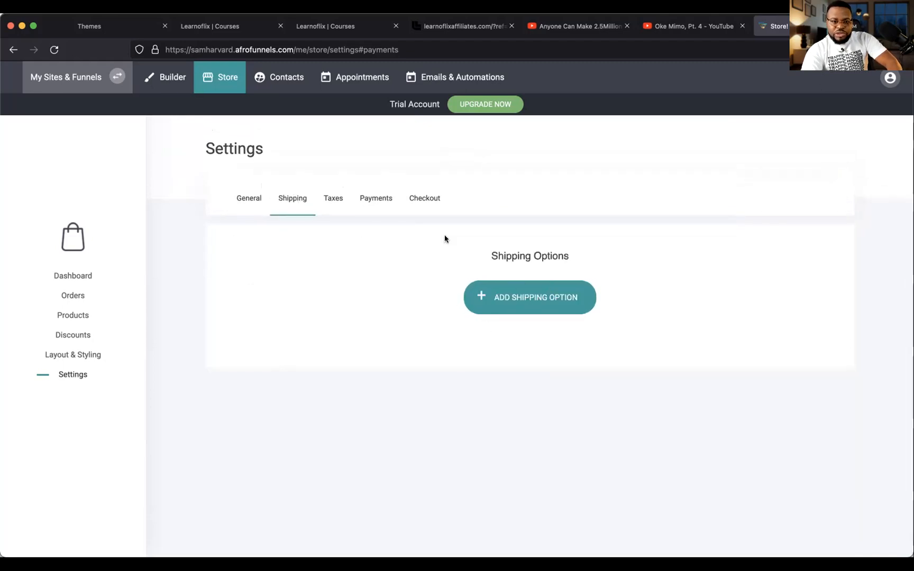
{"action": "left_click", "coordinate": [329, 199]}
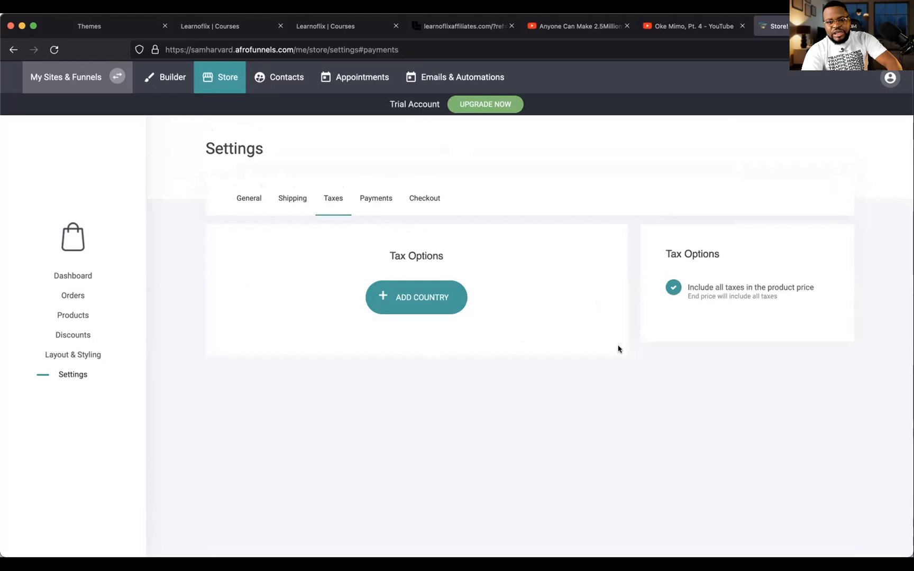
{"action": "left_click", "coordinate": [245, 203]}
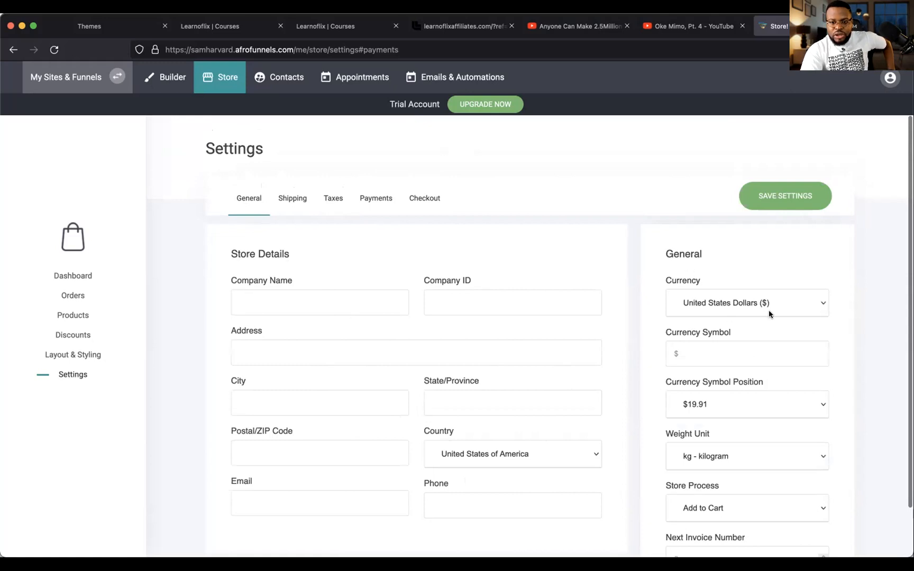
Step: Set the store currency to Nigerian Naira (₦), keeping the symbol before the price
{"action": "left_click", "coordinate": [793, 308]}
{"action": "scroll", "coordinate": [793, 425], "scroll_direction": "down", "scroll_amount": 10}
{"action": "scroll", "coordinate": [793, 426], "scroll_direction": "down", "scroll_amount": 10}
{"action": "scroll", "coordinate": [793, 426], "scroll_direction": "up", "scroll_amount": 6}
{"action": "scroll", "coordinate": [793, 426], "scroll_direction": "up", "scroll_amount": 4}
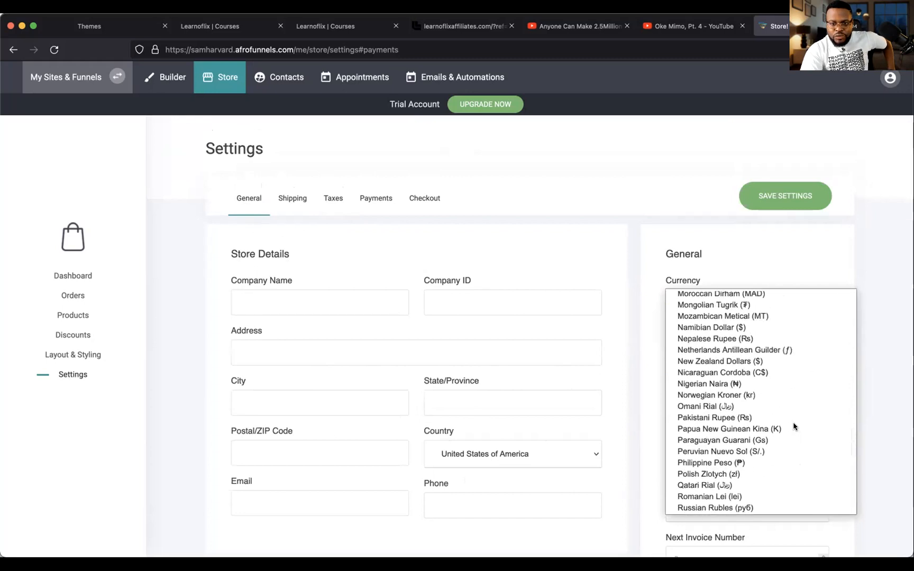
{"action": "left_click", "coordinate": [721, 385]}
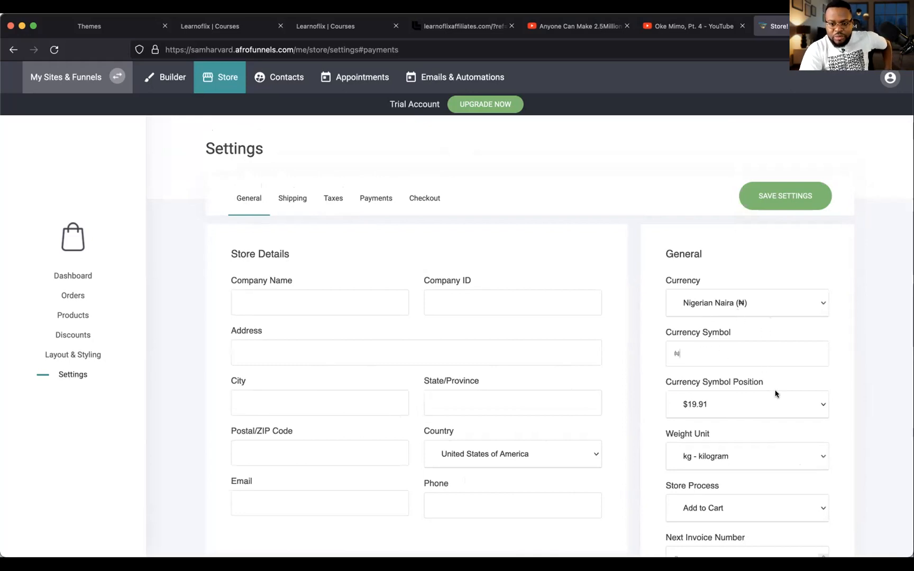
{"action": "left_click", "coordinate": [808, 404]}
{"action": "left_click", "coordinate": [808, 404]}
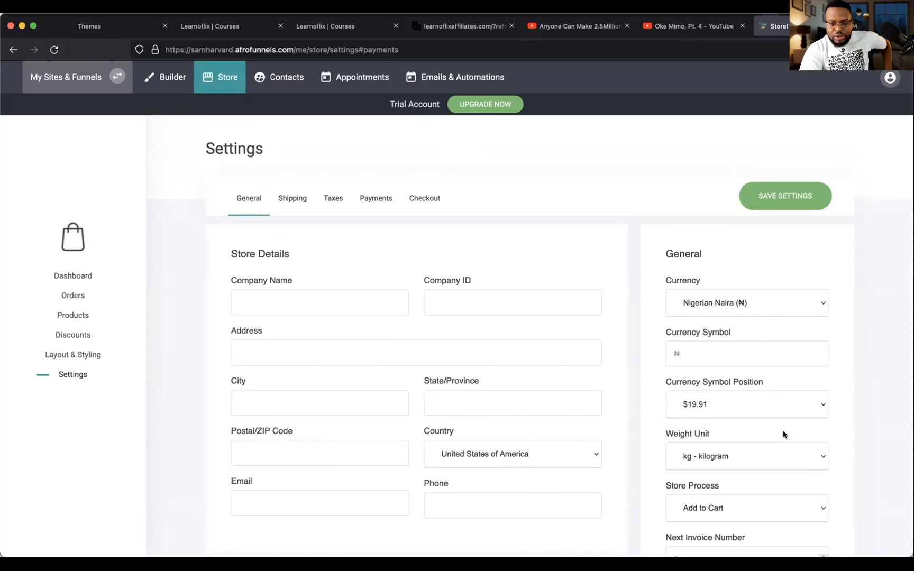
Step: Save the currency settings from the unsaved-changes prompt and go to the store dashboard
{"action": "scroll", "coordinate": [765, 479], "scroll_direction": "down", "scroll_amount": 2}
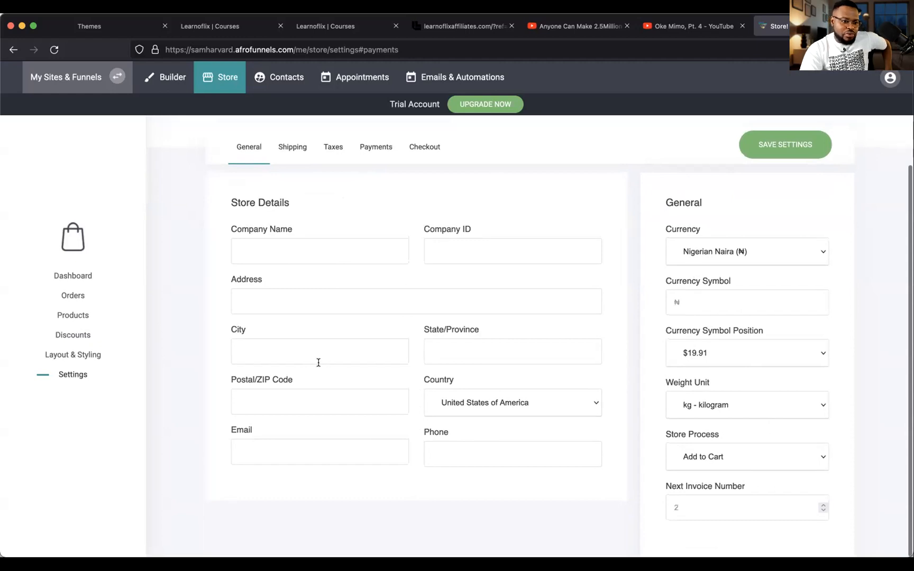
{"action": "left_click", "coordinate": [79, 278]}
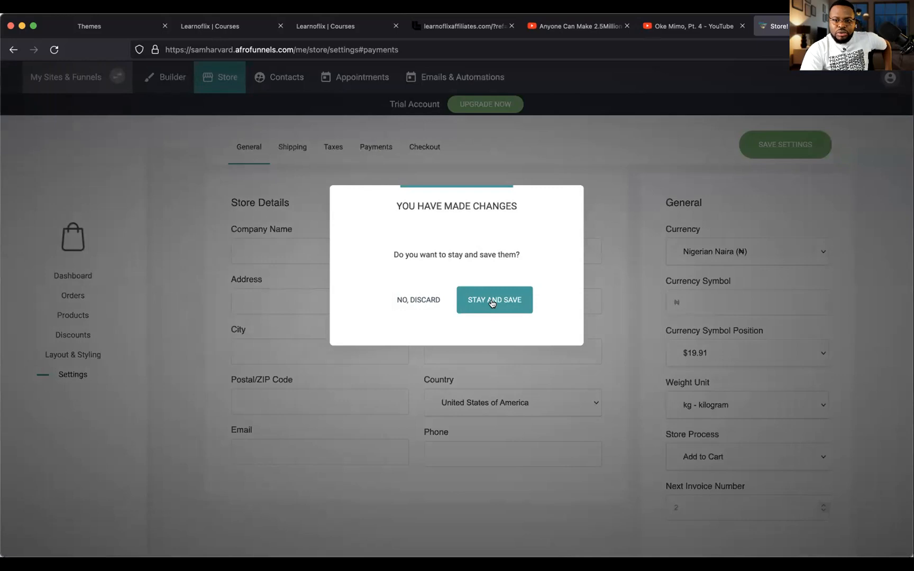
{"action": "left_click", "coordinate": [477, 314]}
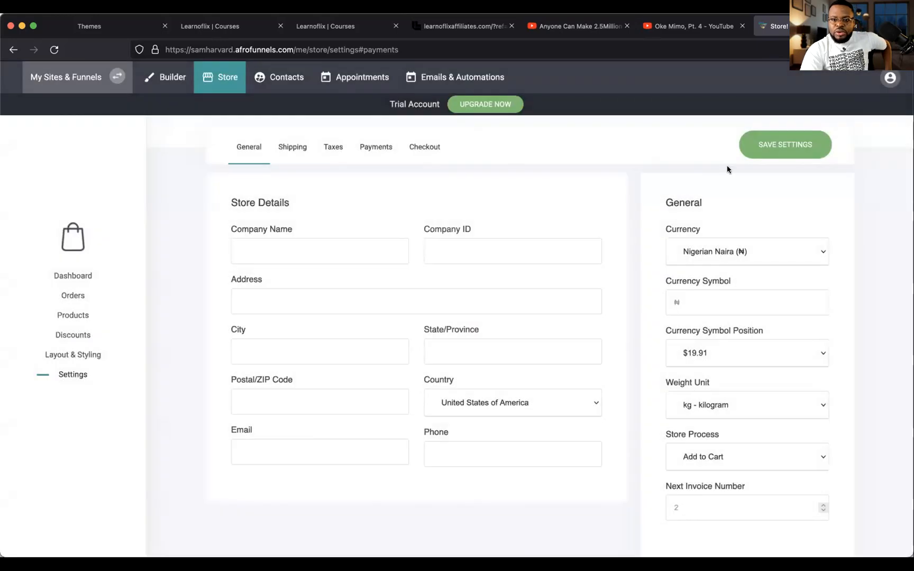
{"action": "left_click", "coordinate": [767, 138]}
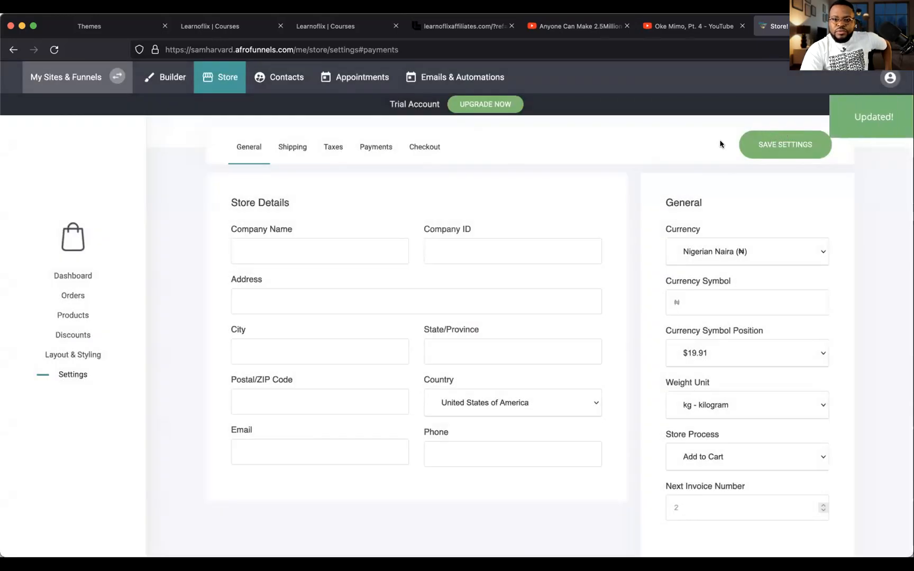
{"action": "left_click", "coordinate": [76, 277]}
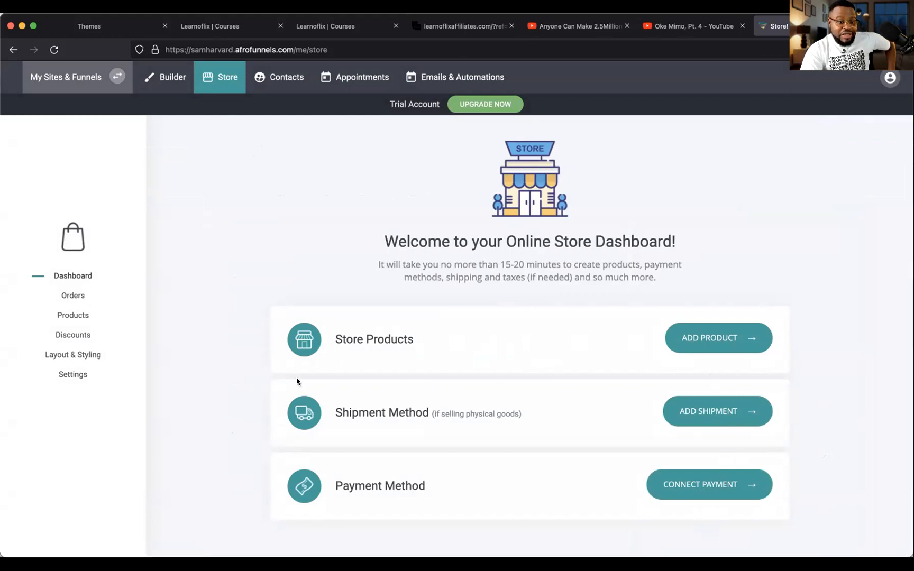
Step: Check the store's empty Orders, Products and Discounts pages in turn
{"action": "left_click", "coordinate": [74, 295]}
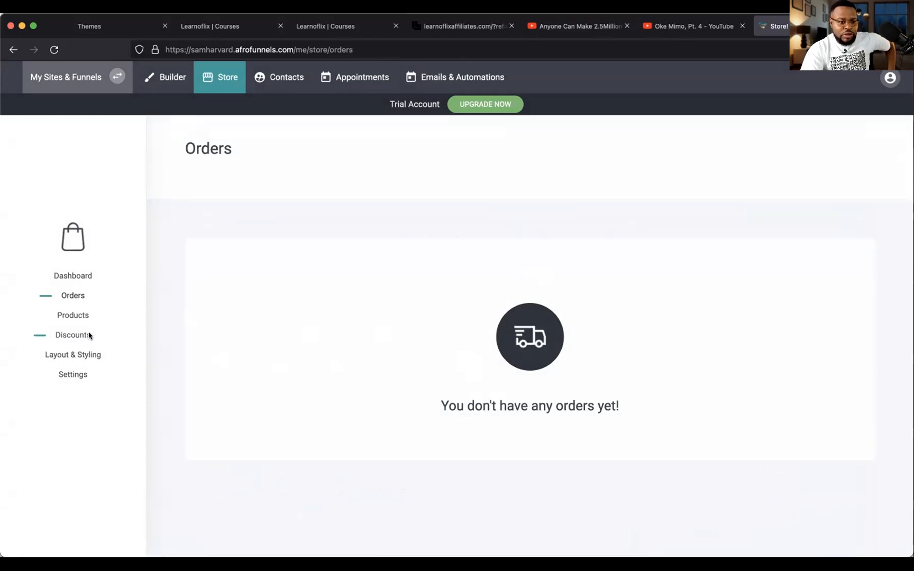
{"action": "left_click", "coordinate": [74, 318]}
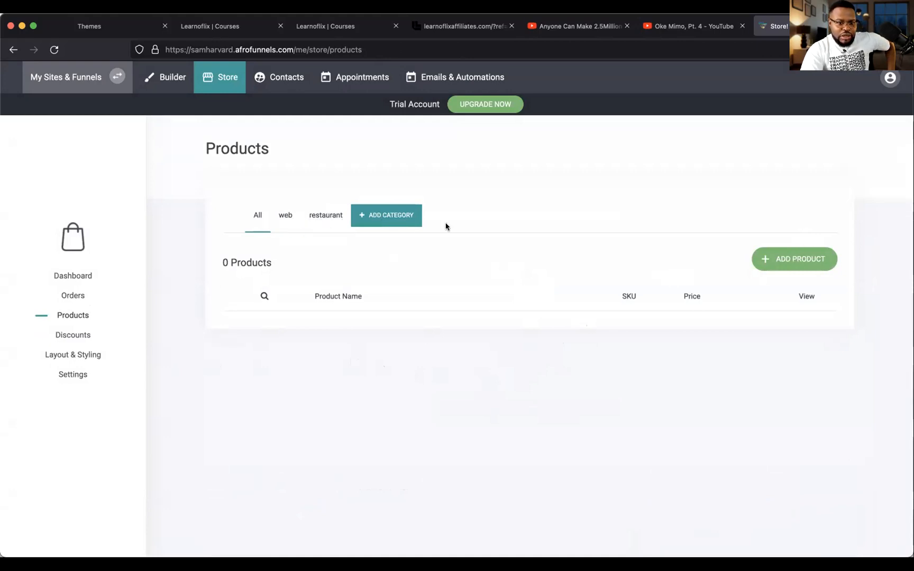
{"action": "left_click", "coordinate": [68, 335]}
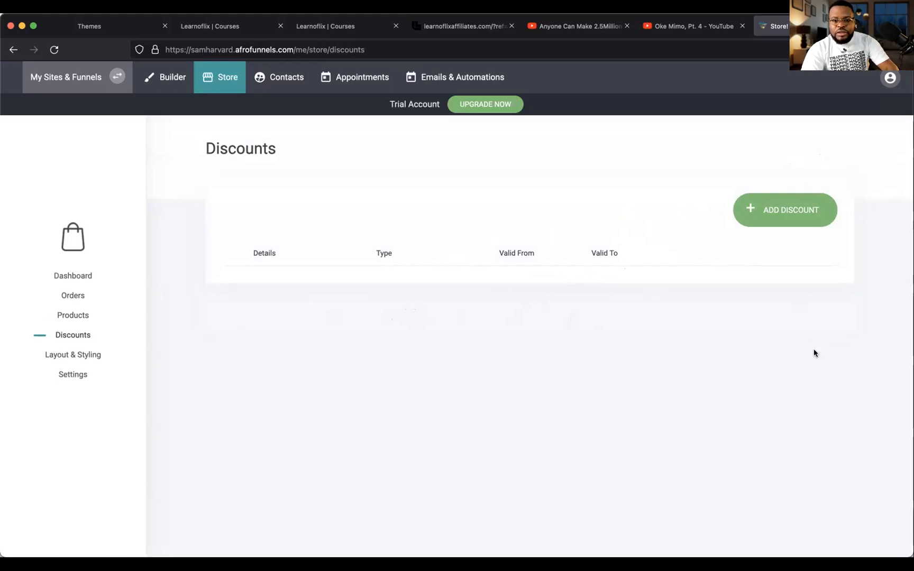
{"action": "left_click", "coordinate": [776, 209]}
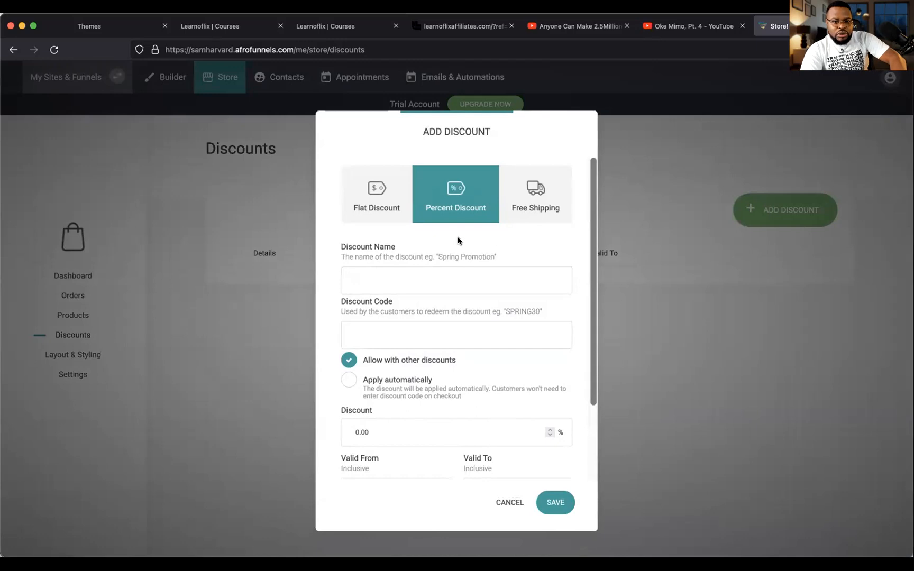
{"action": "left_click", "coordinate": [381, 198]}
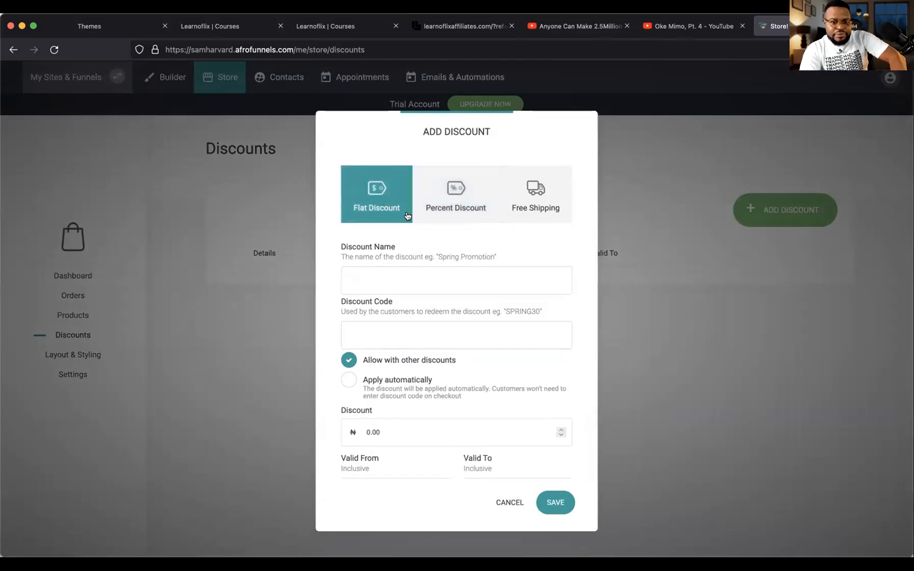
{"action": "left_click", "coordinate": [538, 195]}
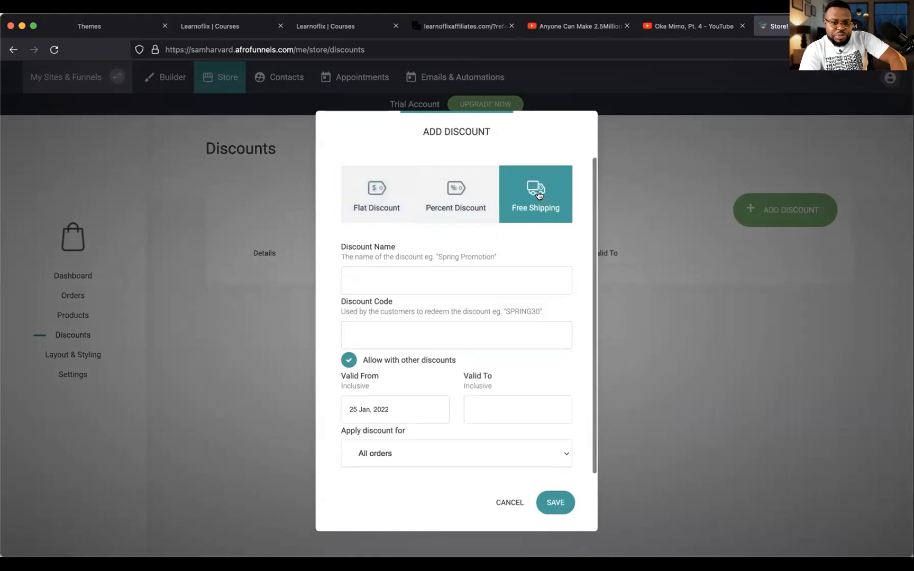
{"action": "left_click", "coordinate": [465, 192]}
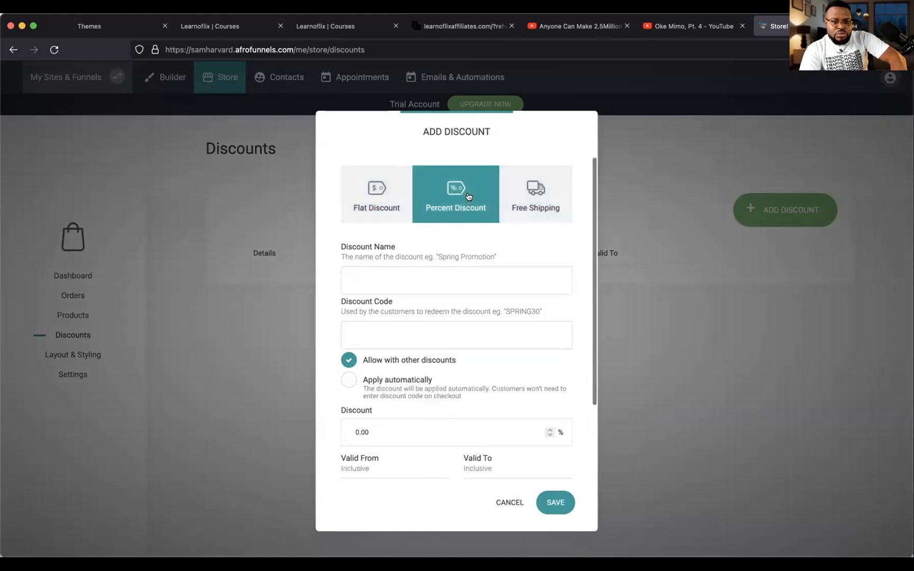
{"action": "left_click", "coordinate": [372, 200]}
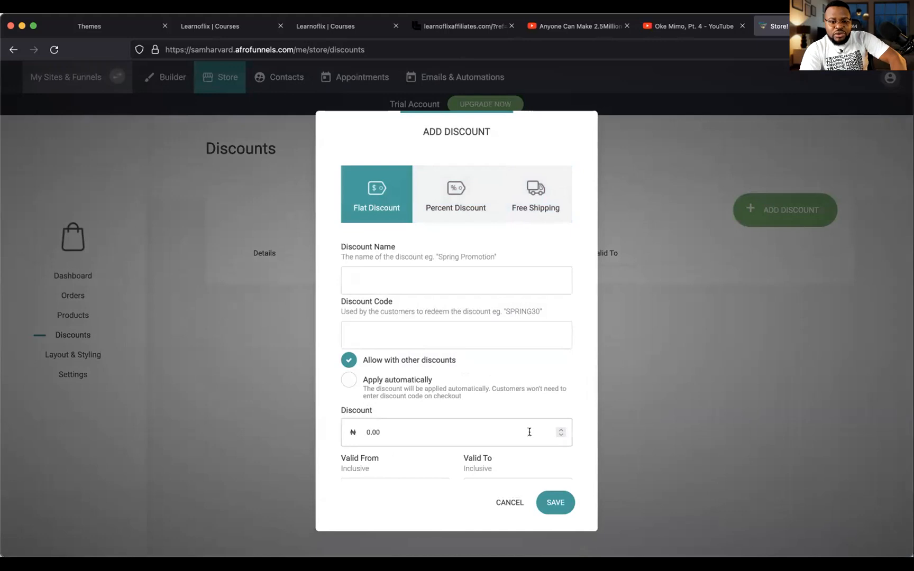
{"action": "left_click", "coordinate": [508, 501]}
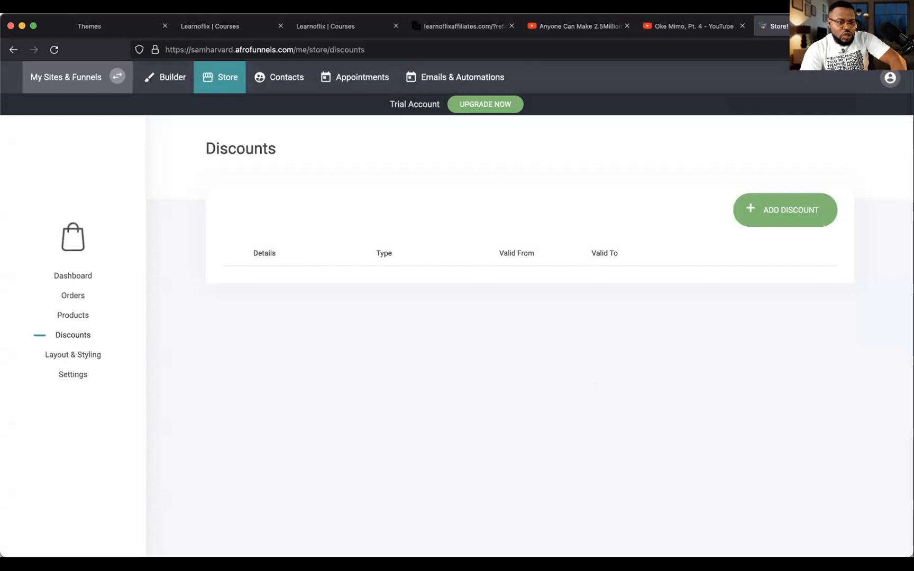
{"action": "left_click", "coordinate": [55, 78]}
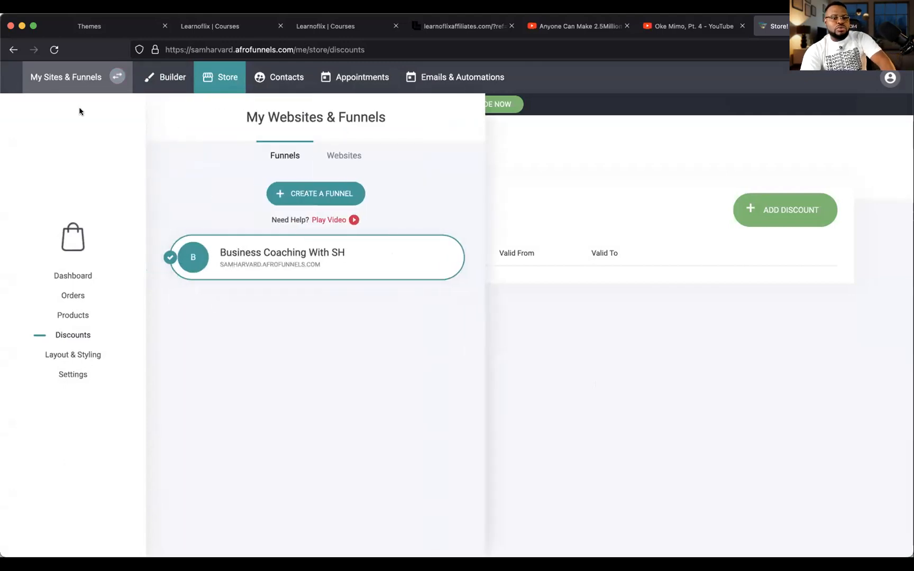
Step: Open the Business Coaching With SH funnel and bring up its General Settings
{"action": "left_click", "coordinate": [274, 259]}
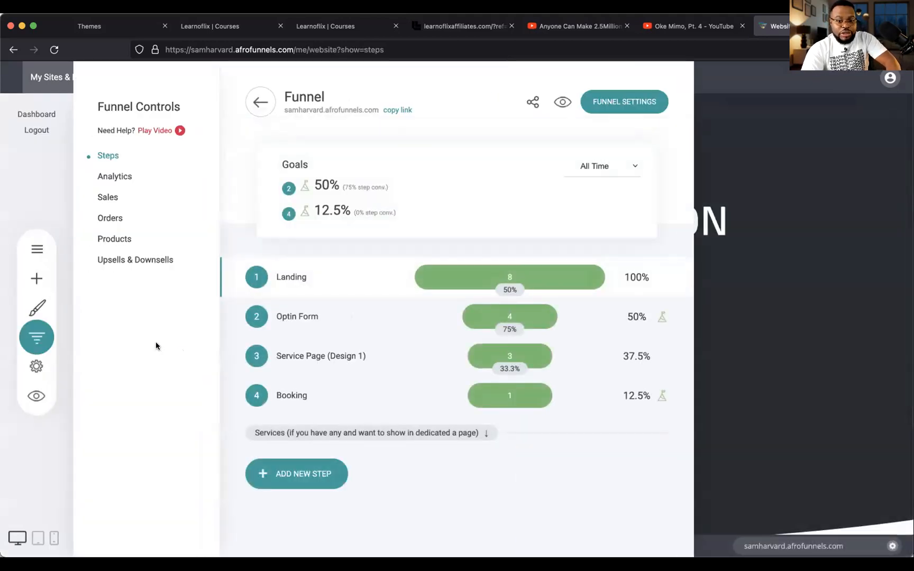
{"action": "mouse_move", "coordinate": [453, 289]}
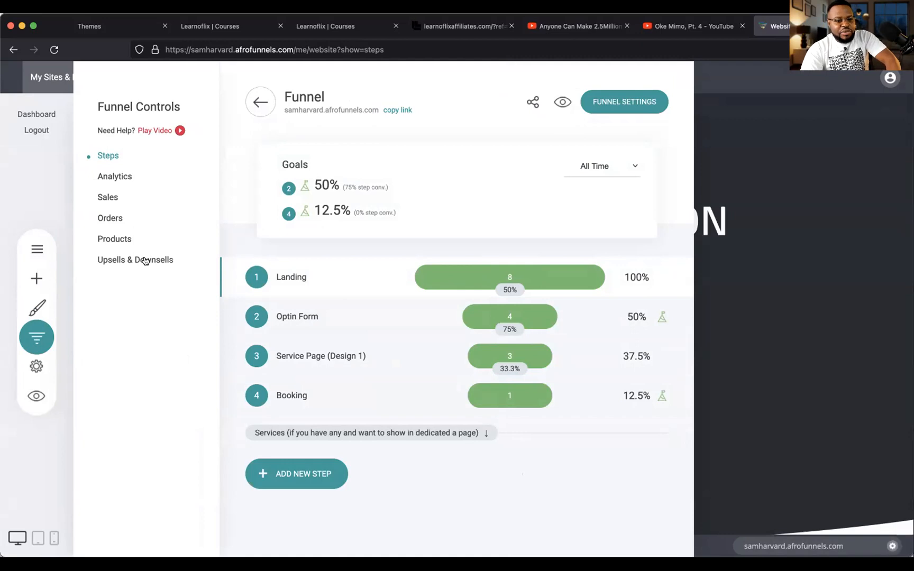
{"action": "left_click", "coordinate": [116, 177]}
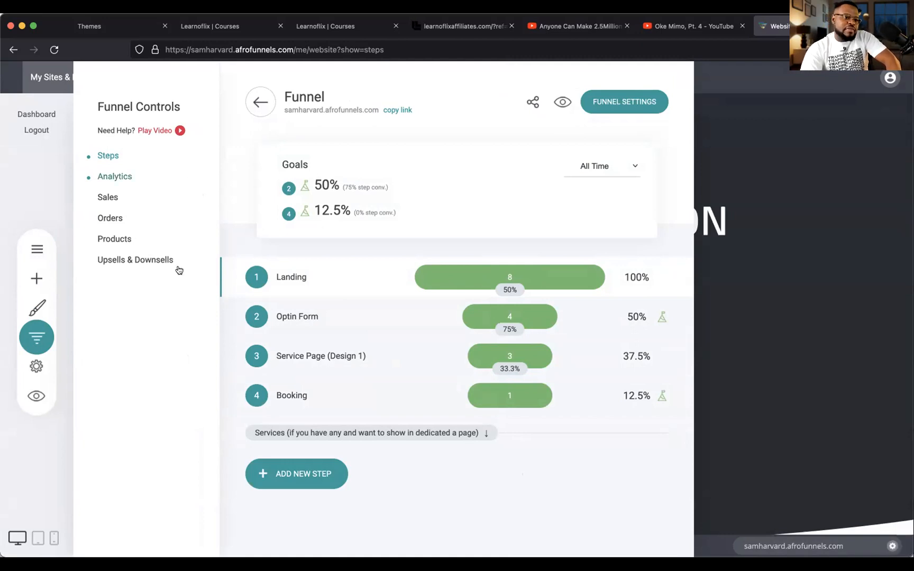
{"action": "left_click", "coordinate": [38, 367]}
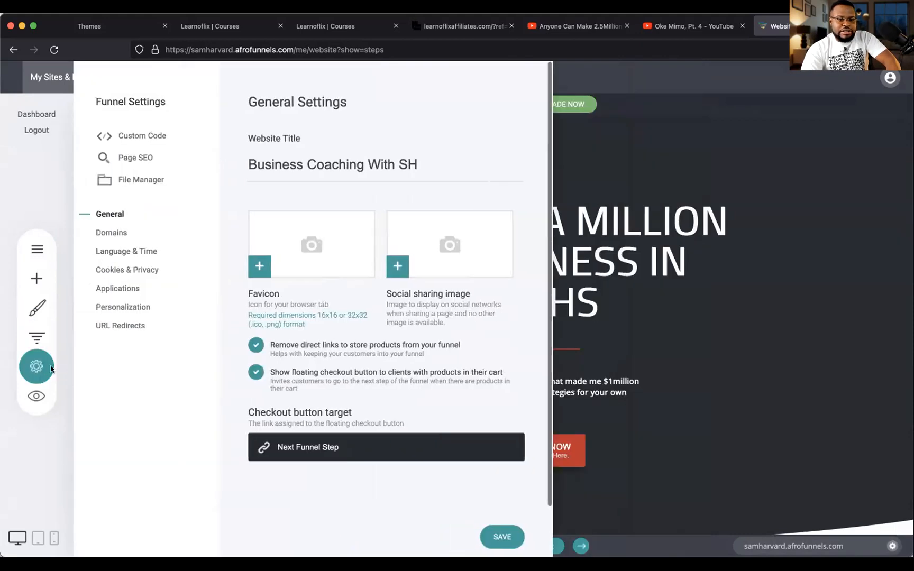
Step: Connect samharvard.com as the funnel's existing custom domain under Domains
{"action": "left_click", "coordinate": [116, 232]}
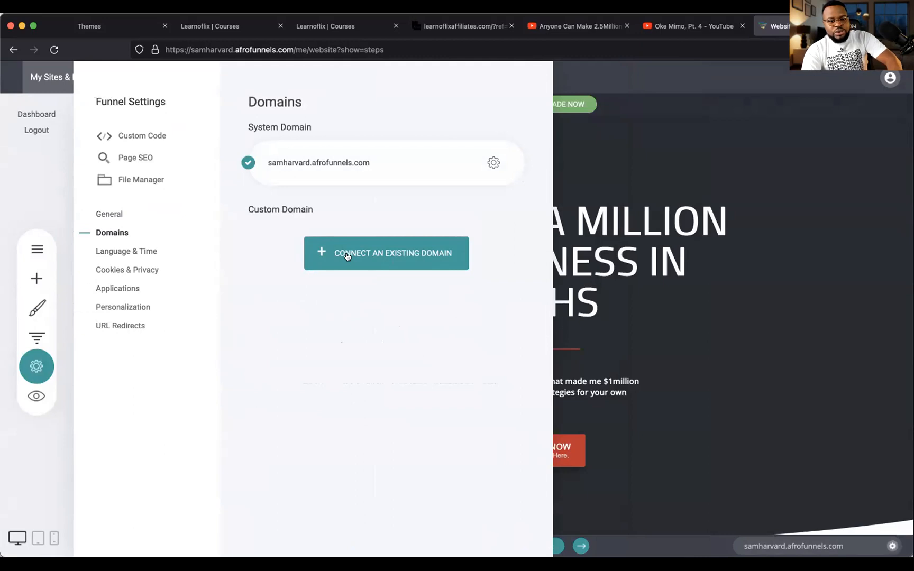
{"action": "left_click", "coordinate": [346, 256]}
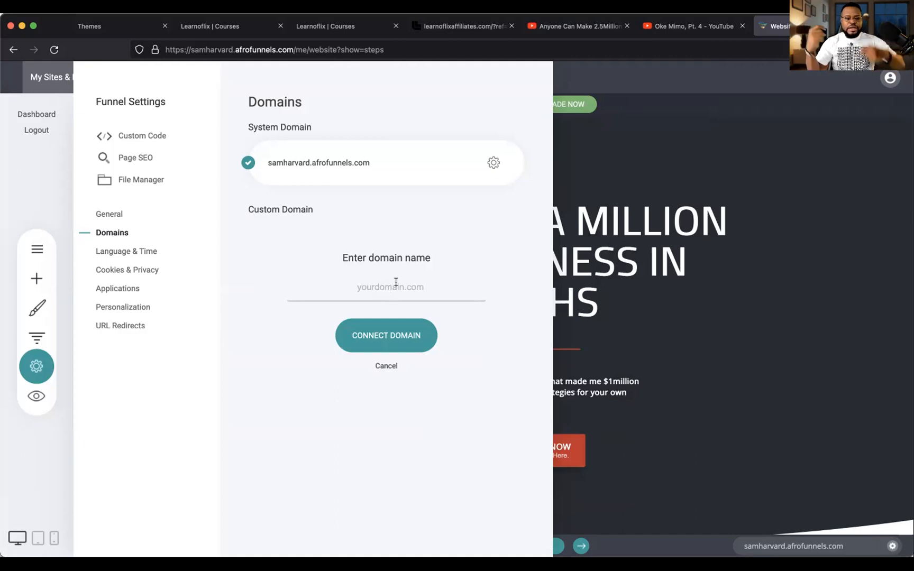
{"action": "type", "text": "samha"}
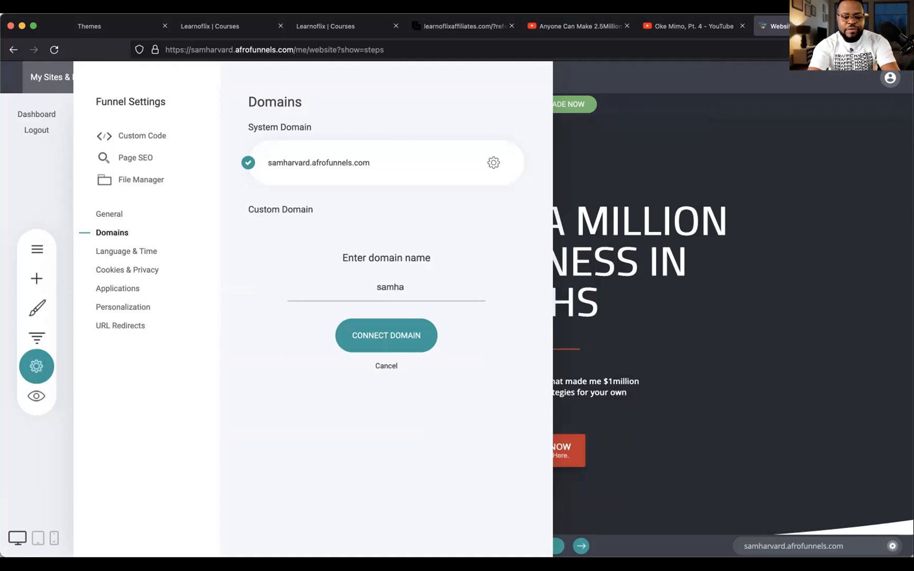
{"action": "type", "text": "rvard.com"}
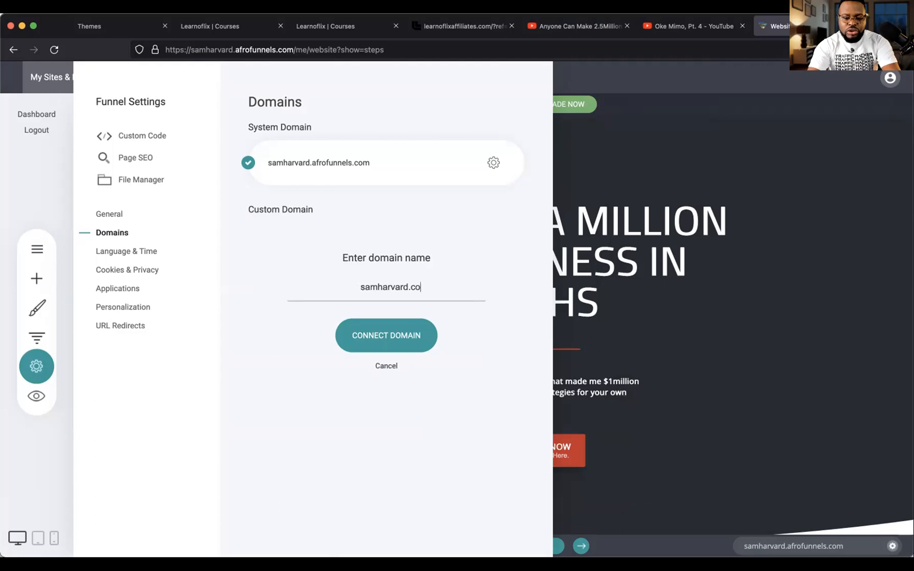
{"action": "left_click", "coordinate": [410, 343]}
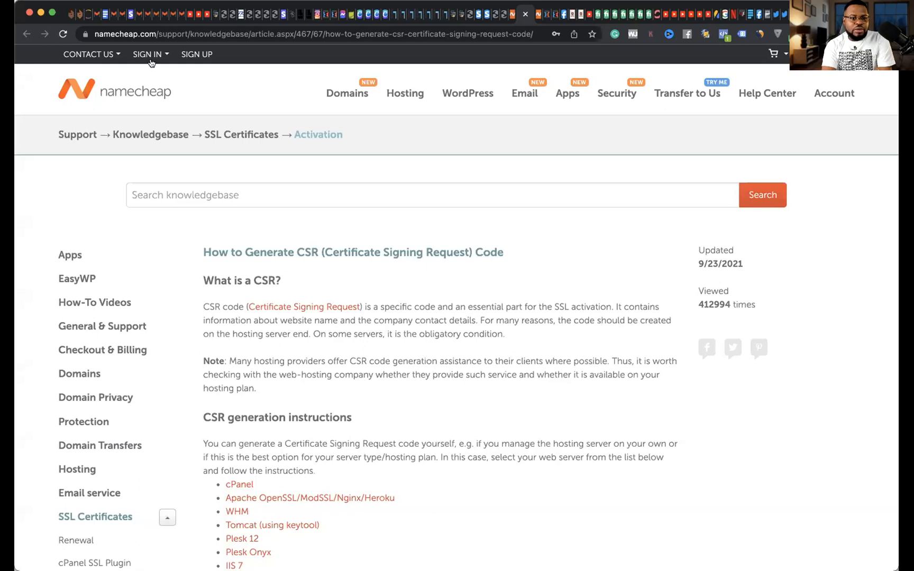
Step: Sign in to Namecheap with the saved login and search the domain list for 'samha'
{"action": "left_click", "coordinate": [148, 54]}
{"action": "left_click", "coordinate": [170, 158]}
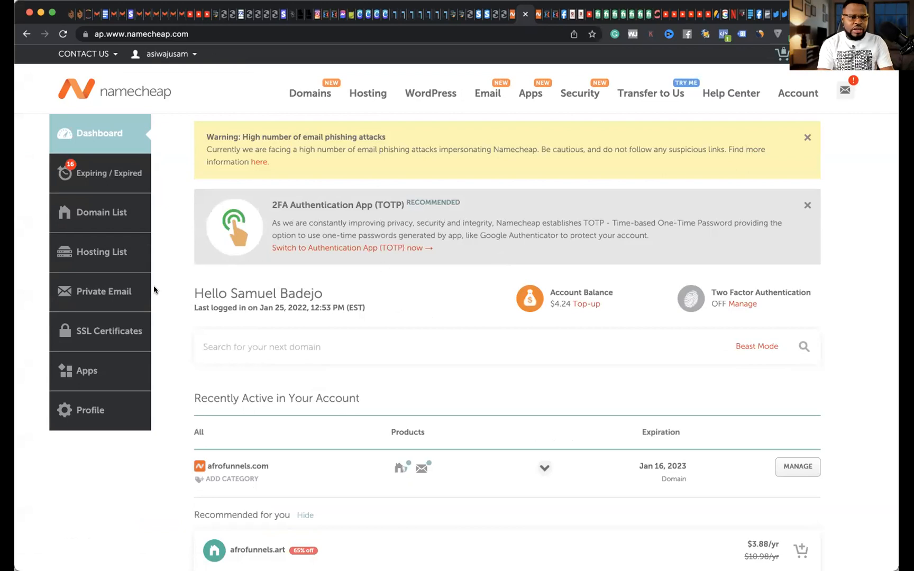
{"action": "left_click", "coordinate": [91, 214]}
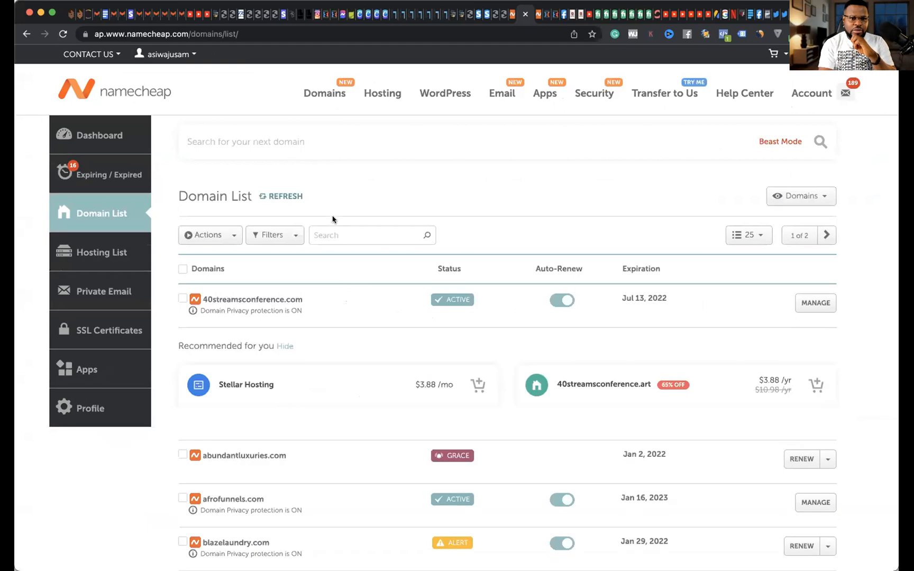
{"action": "left_click", "coordinate": [335, 233]}
{"action": "type", "text": "samhar"}
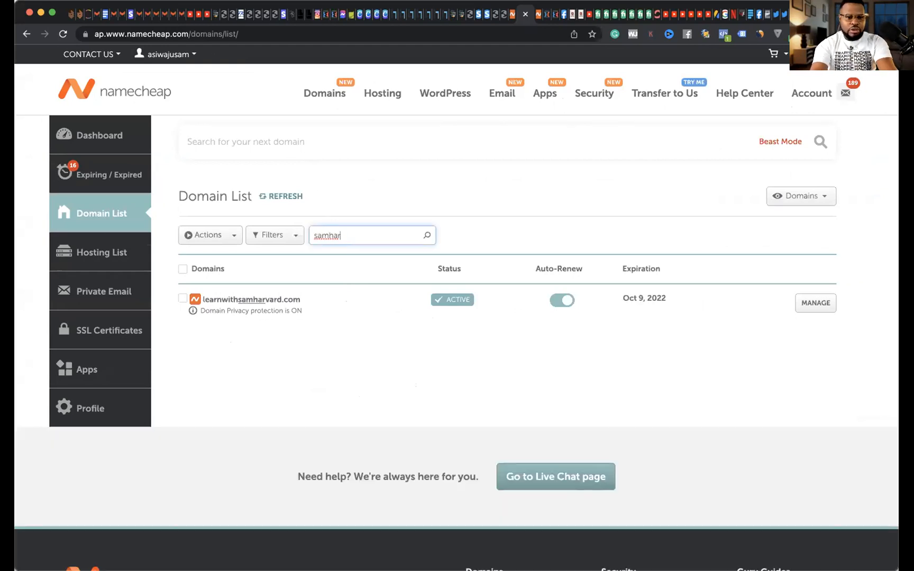
Step: Sign out of the first account and pick the second account's saved username
{"action": "mouse_move", "coordinate": [176, 59]}
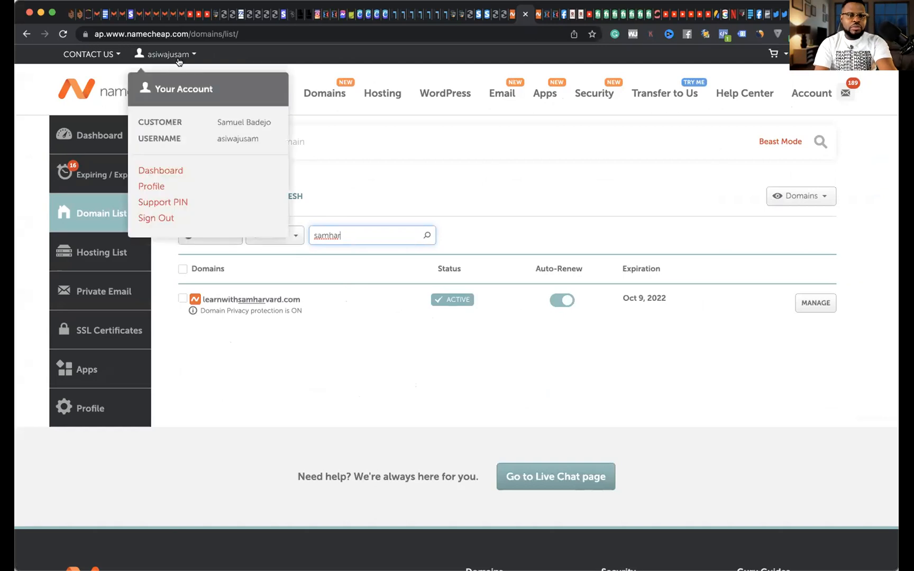
{"action": "left_click", "coordinate": [163, 218]}
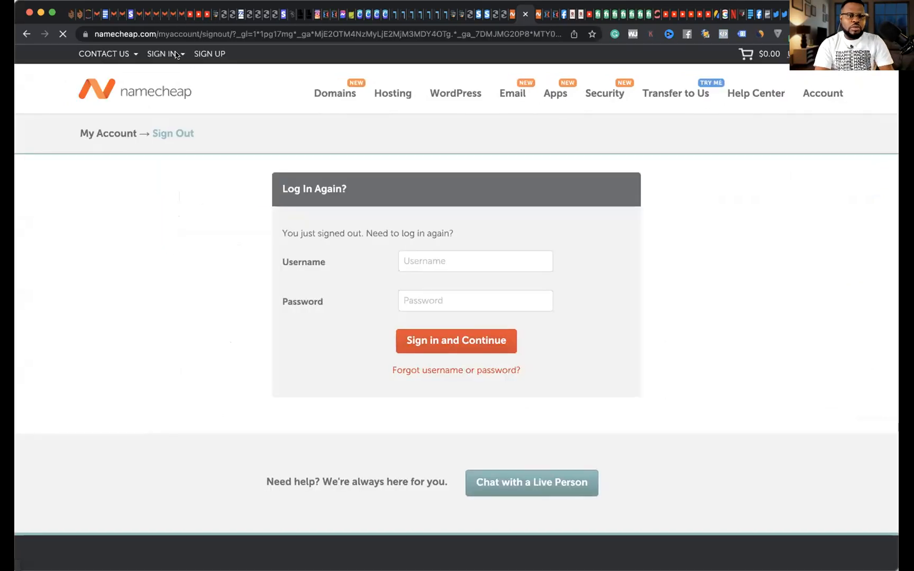
{"action": "mouse_move", "coordinate": [176, 54]}
{"action": "left_click", "coordinate": [183, 93]}
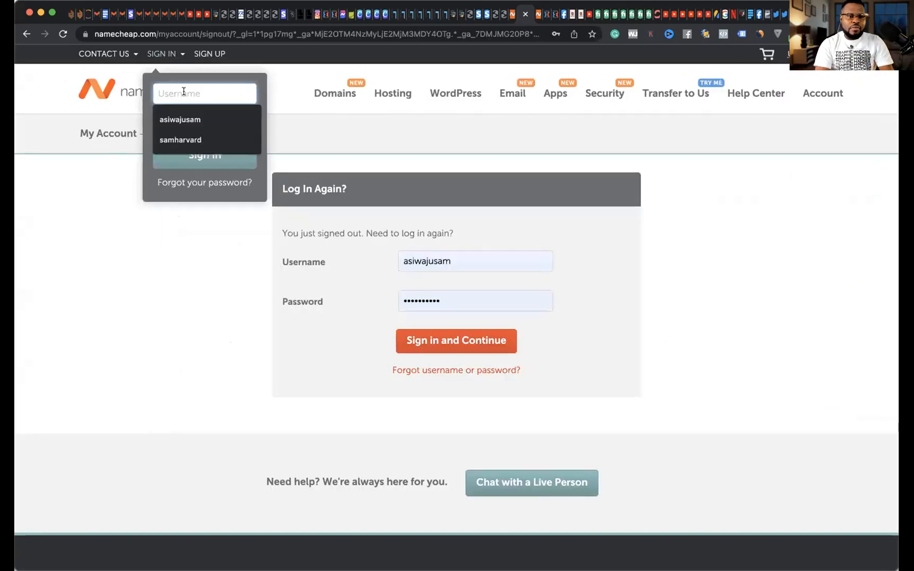
{"action": "type", "text": "r"}
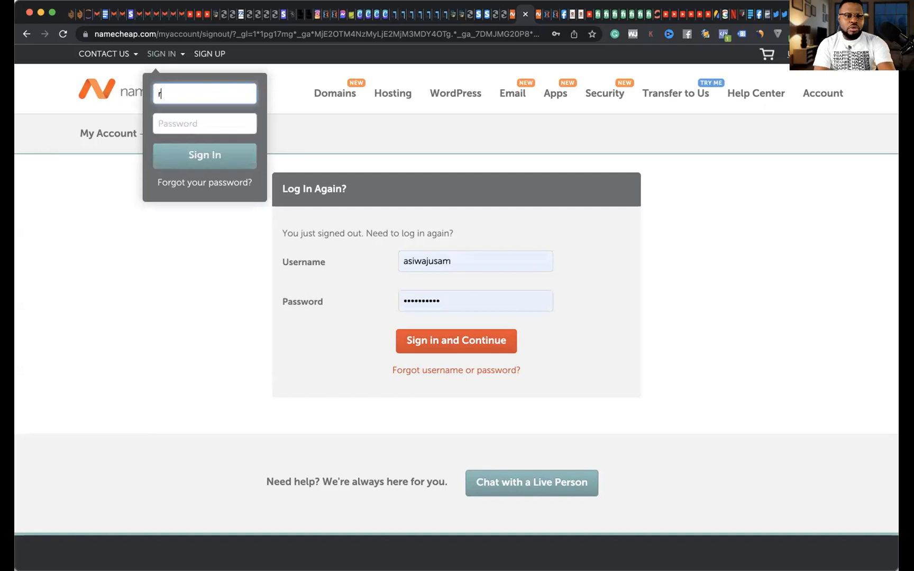
{"action": "type", "text": "e"}
{"action": "key", "text": "BackSpace"}
{"action": "key", "text": "BackSpace"}
{"action": "left_click", "coordinate": [194, 85]}
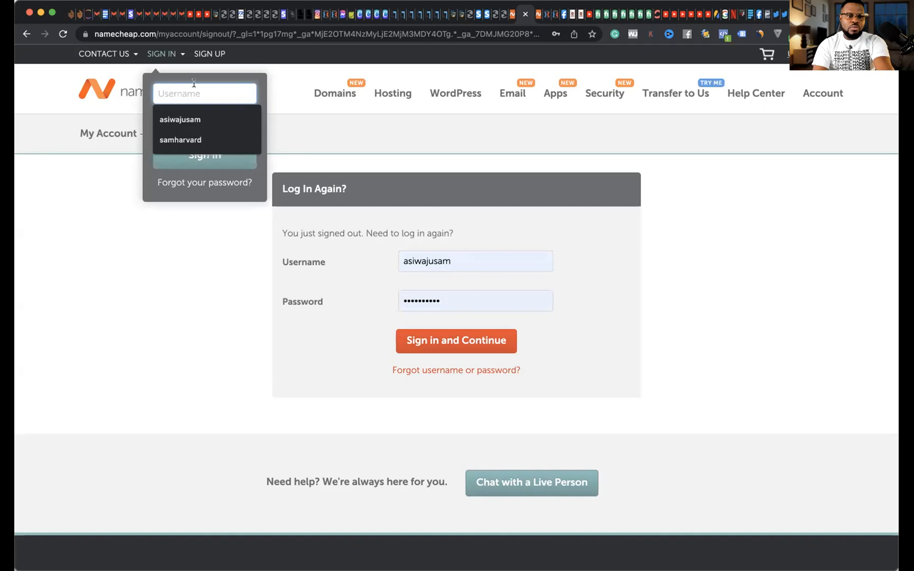
{"action": "left_click", "coordinate": [196, 144]}
Step: Sign in with the second account's saved password and submit the emailed verification code
{"action": "left_click", "coordinate": [189, 128]}
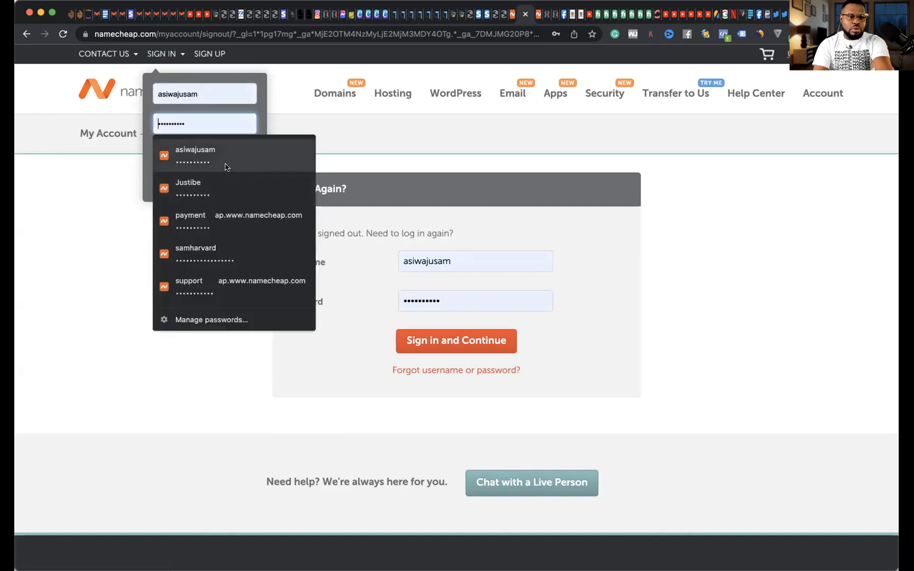
{"action": "left_click", "coordinate": [210, 256]}
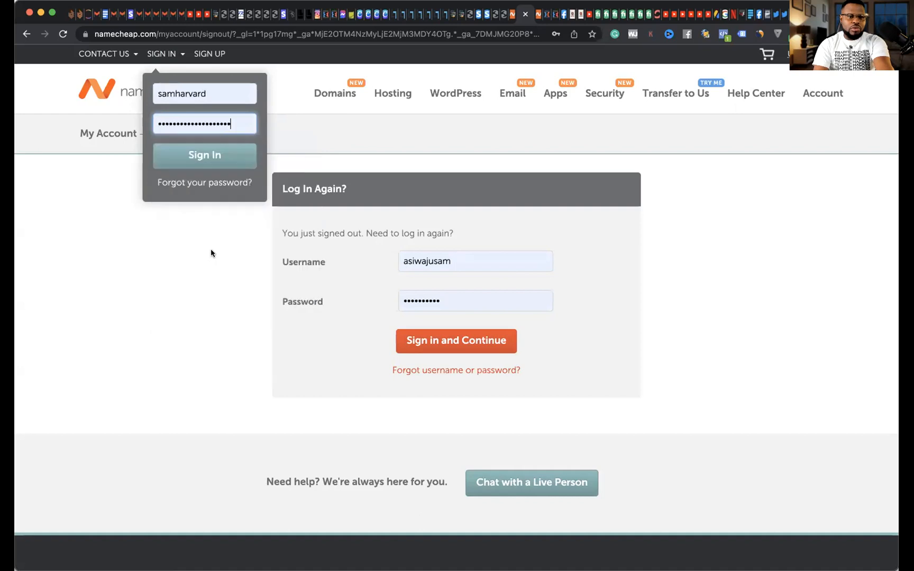
{"action": "key", "text": "Return"}
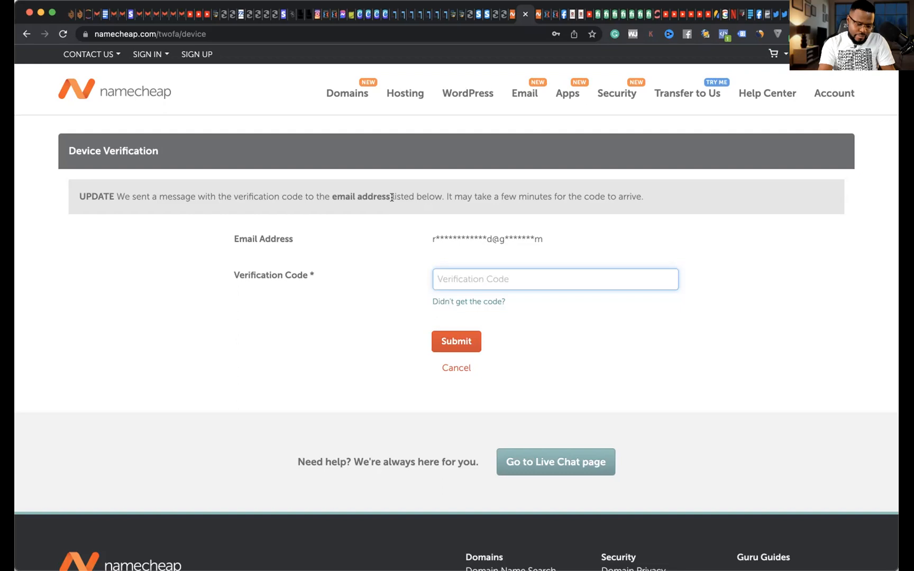
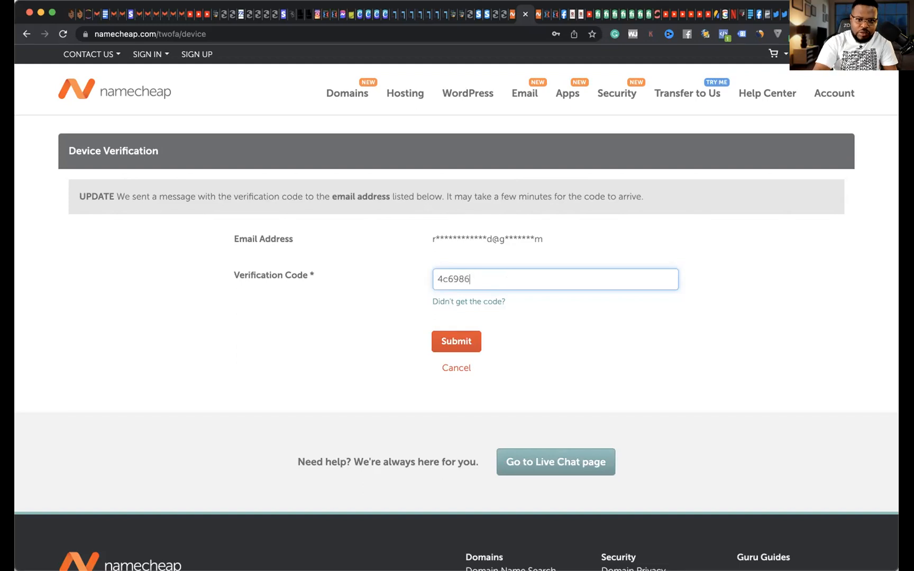
{"action": "left_click", "coordinate": [470, 342]}
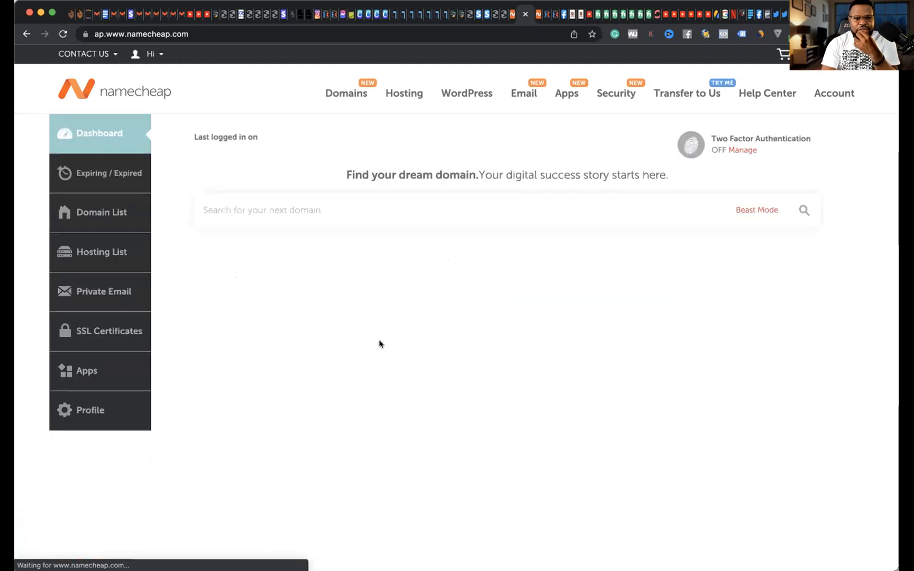
Step: Open the Domain List, manage samharvard.com, and show its Advanced DNS records
{"action": "left_click", "coordinate": [91, 209]}
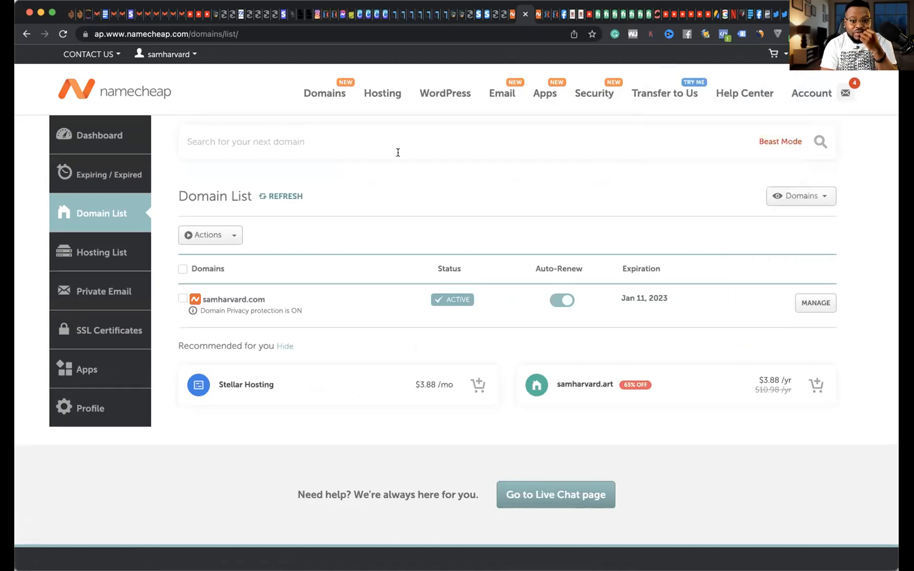
{"action": "left_click", "coordinate": [100, 135]}
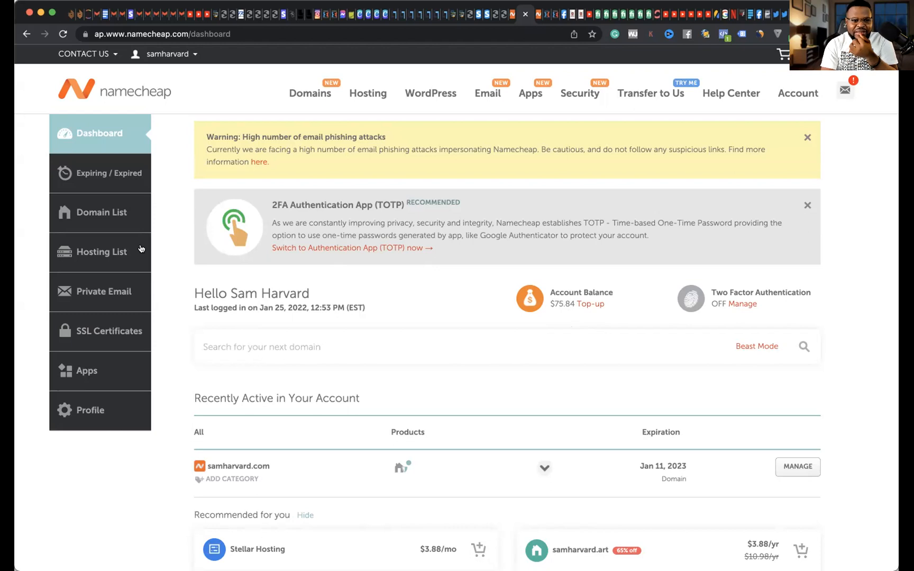
{"action": "left_click", "coordinate": [94, 221]}
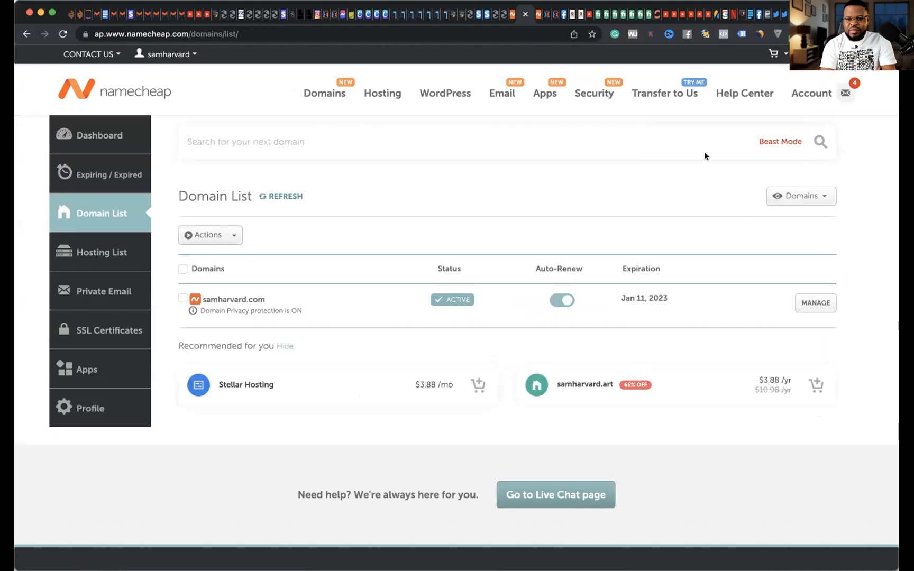
{"action": "left_click", "coordinate": [817, 305]}
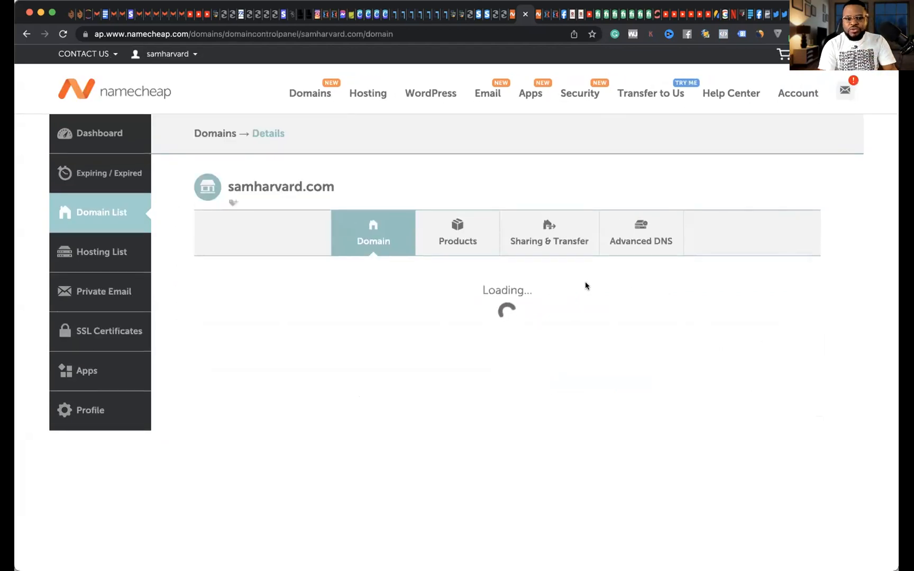
{"action": "left_click", "coordinate": [624, 245]}
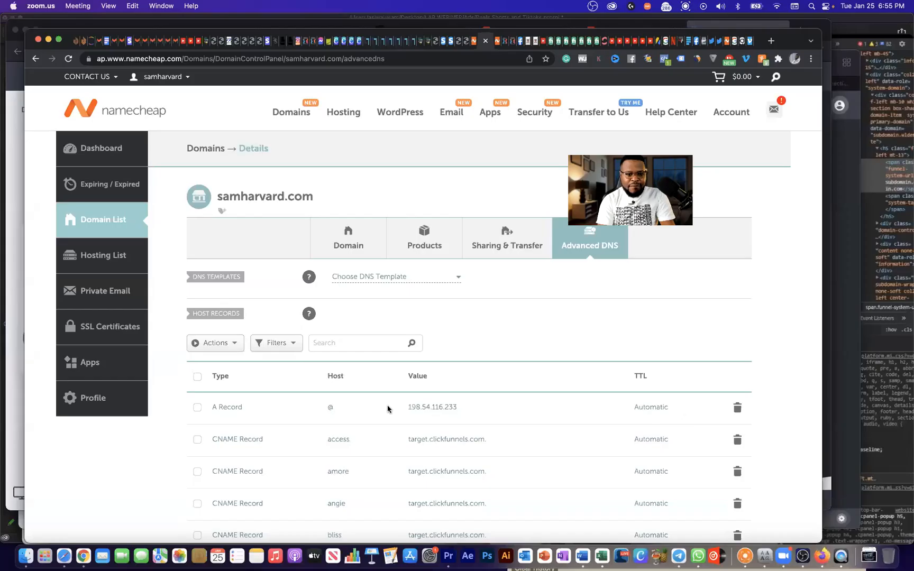
{"action": "left_click", "coordinate": [127, 465]}
{"action": "scroll", "coordinate": [519, 430], "scroll_direction": "down", "scroll_amount": 5}
{"action": "scroll", "coordinate": [519, 432], "scroll_direction": "down", "scroll_amount": 4}
{"action": "scroll", "coordinate": [519, 432], "scroll_direction": "up", "scroll_amount": 7}
{"action": "scroll", "coordinate": [519, 431], "scroll_direction": "down", "scroll_amount": 2}
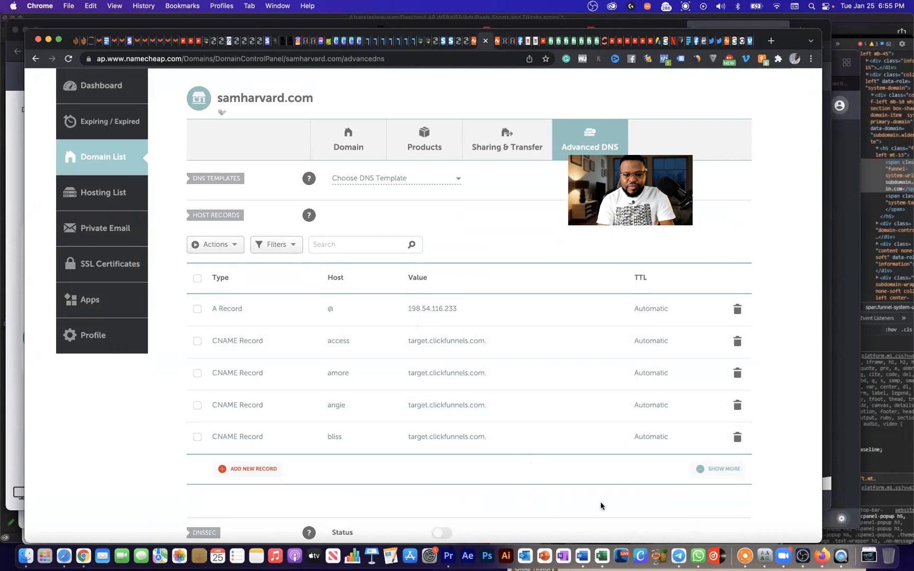
Step: Replace the @ A record 198.54.116.233 with 34.202.63.170 copied from AfroFunnels and save
{"action": "left_click", "coordinate": [820, 557]}
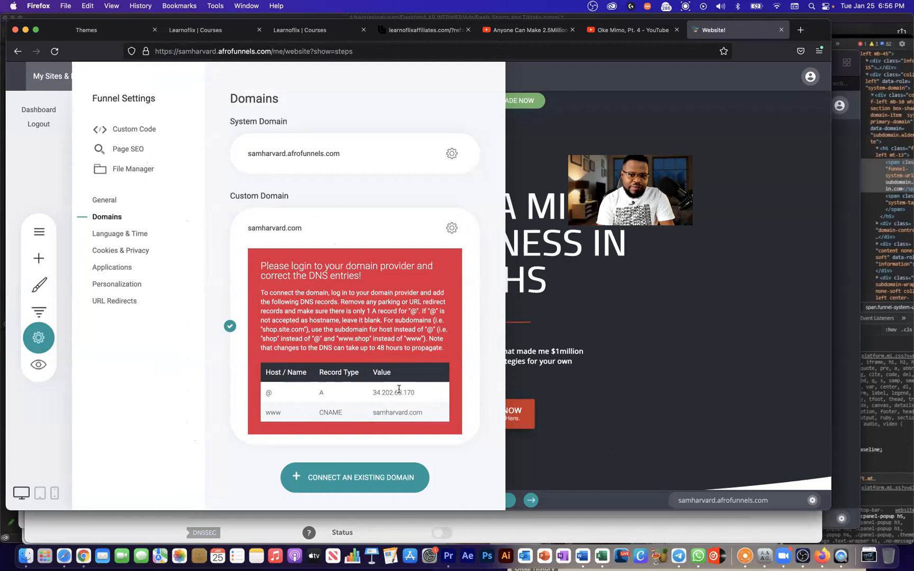
{"action": "double_click", "coordinate": [382, 393]}
{"action": "key", "text": "super+c"}
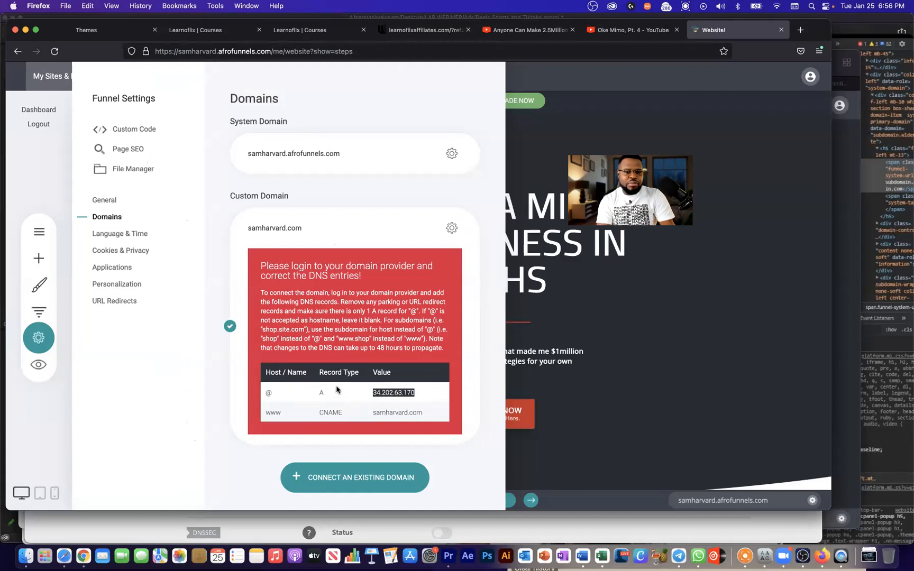
{"action": "left_click", "coordinate": [131, 528]}
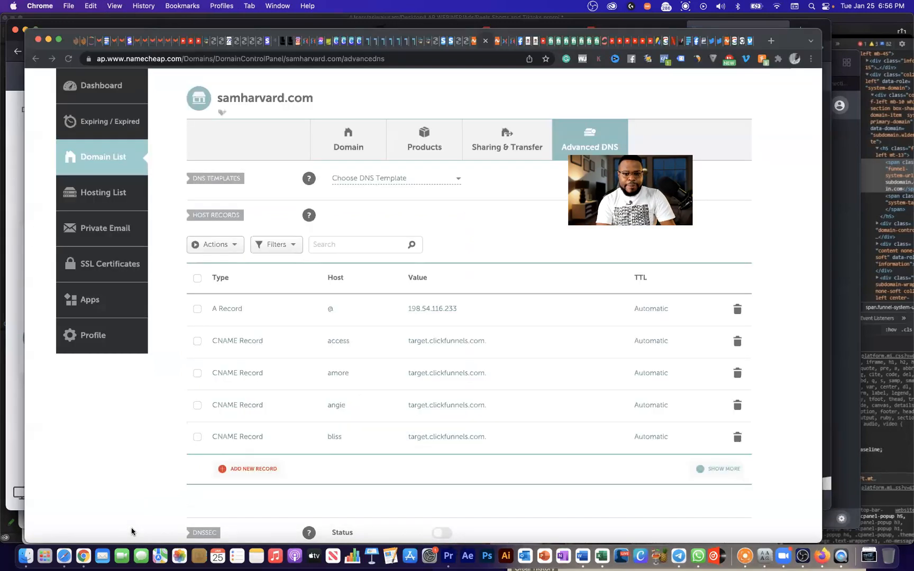
{"action": "left_click", "coordinate": [458, 308]}
{"action": "left_click_drag", "start_coordinate": [460, 311], "coordinate": [406, 313]}
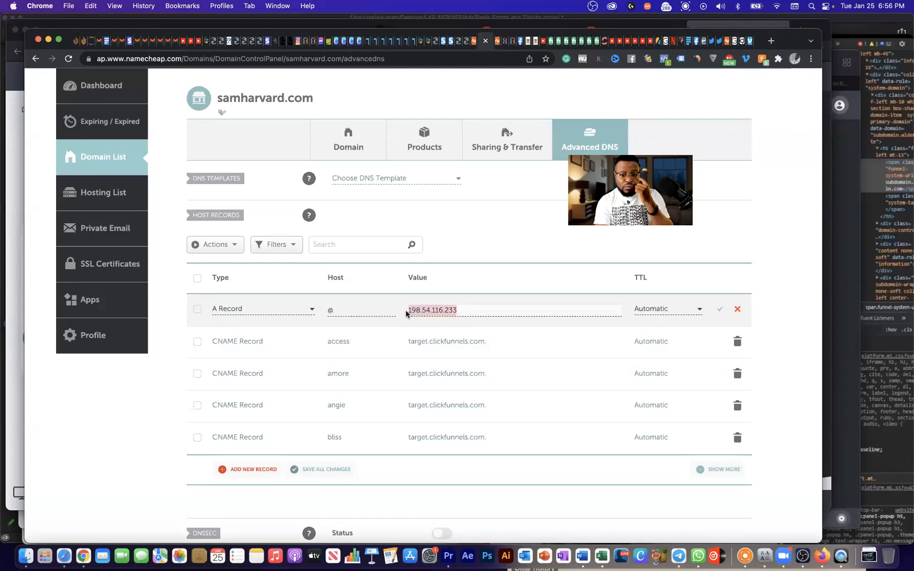
{"action": "key", "text": "super+v"}
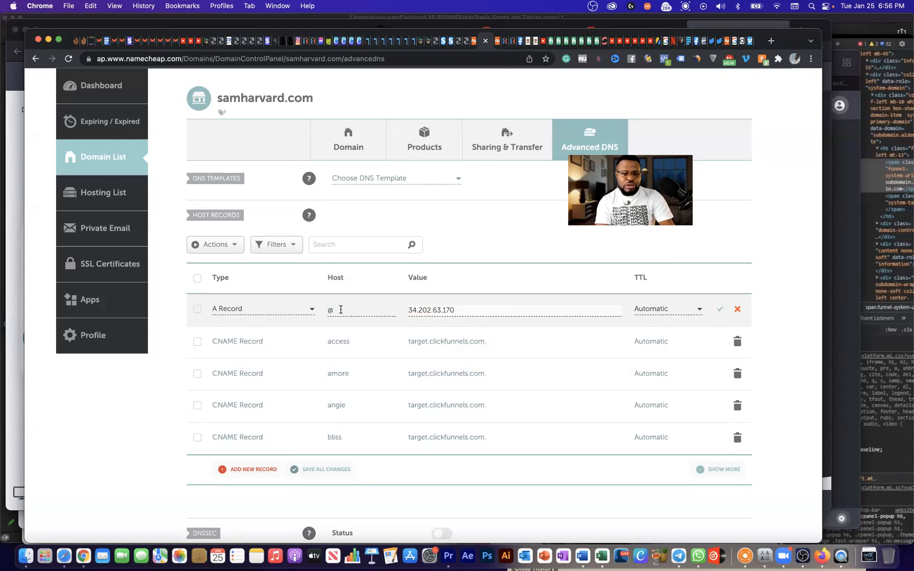
{"action": "left_click", "coordinate": [719, 309]}
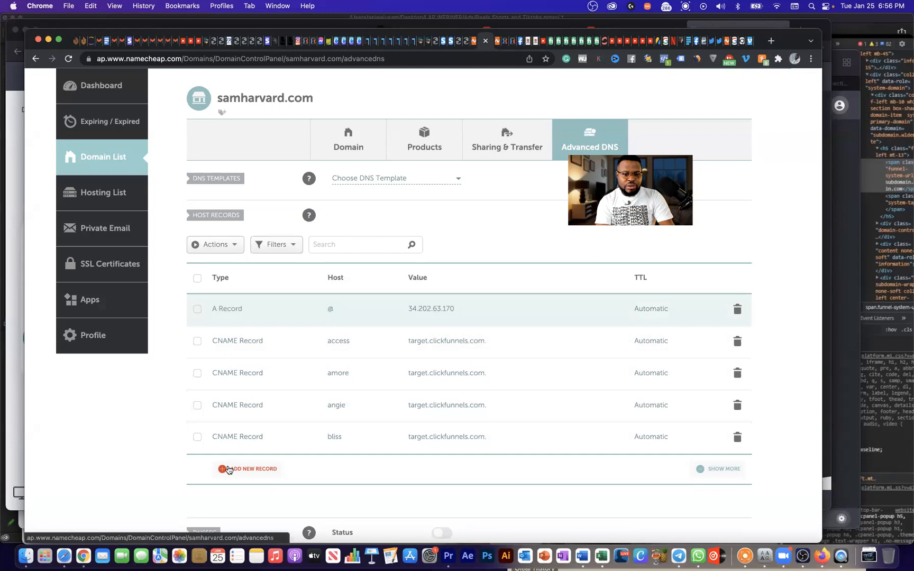
{"action": "scroll", "coordinate": [229, 469], "scroll_direction": "down", "scroll_amount": 5}
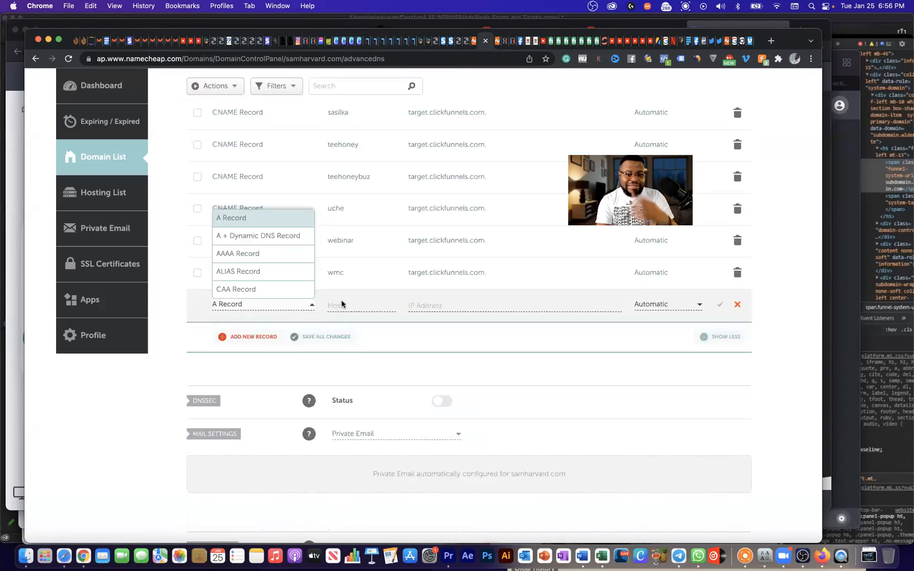
{"action": "scroll", "coordinate": [375, 265], "scroll_direction": "down", "scroll_amount": 3}
{"action": "scroll", "coordinate": [375, 264], "scroll_direction": "up", "scroll_amount": 3}
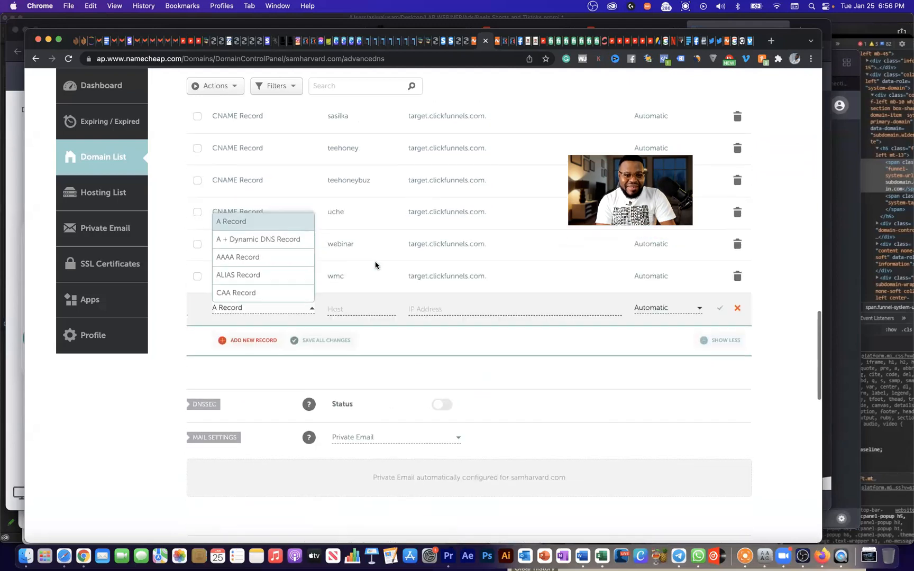
{"action": "scroll", "coordinate": [265, 285], "scroll_direction": "down", "scroll_amount": 4}
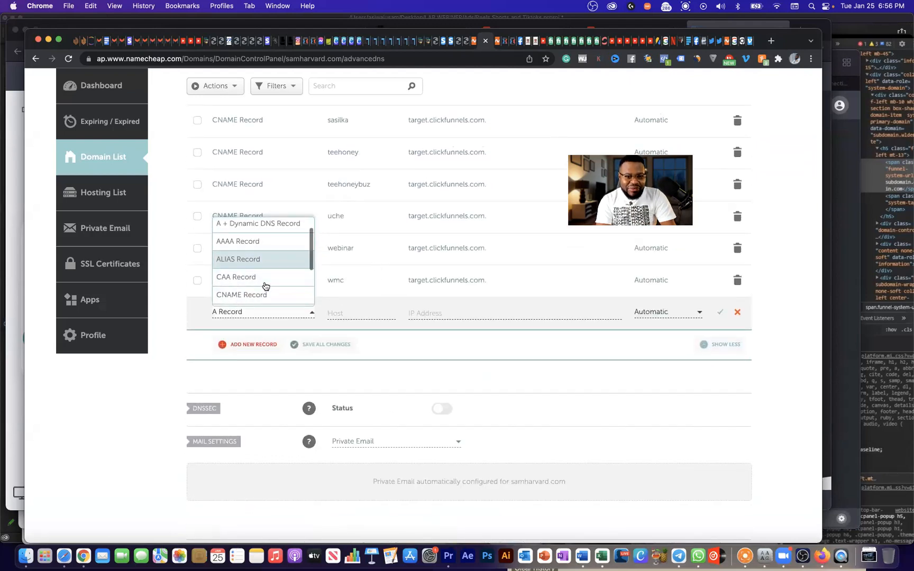
{"action": "scroll", "coordinate": [265, 286], "scroll_direction": "up", "scroll_amount": 2}
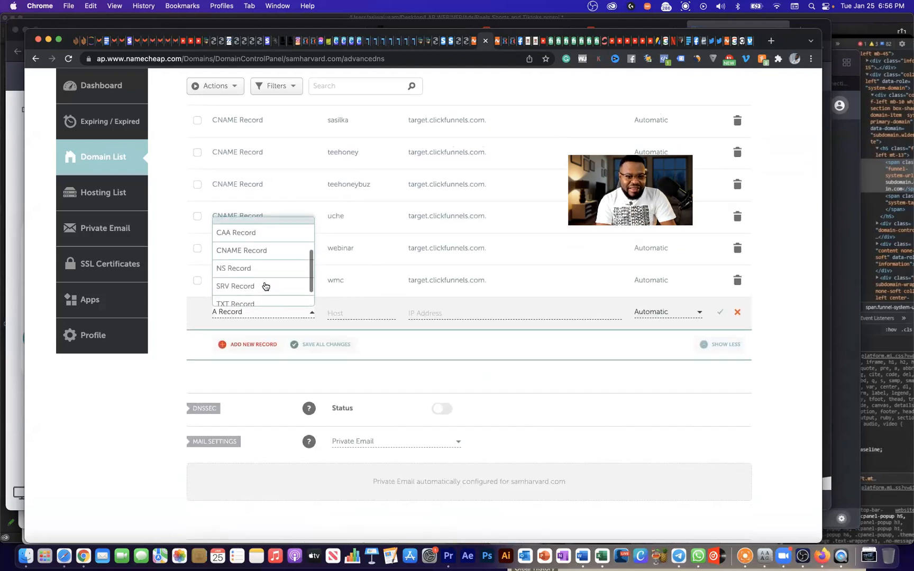
{"action": "left_click", "coordinate": [253, 258]}
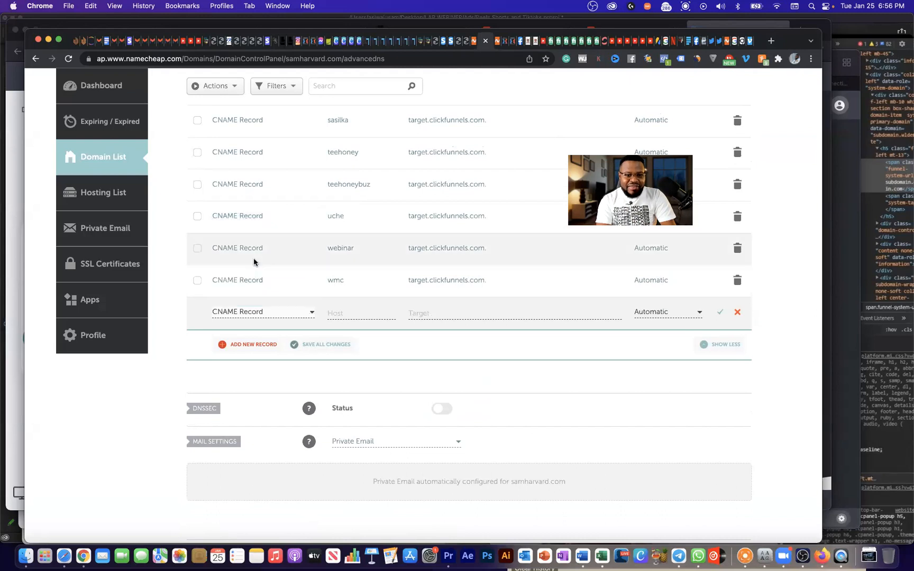
{"action": "left_click", "coordinate": [353, 311]}
{"action": "type", "text": "22"}
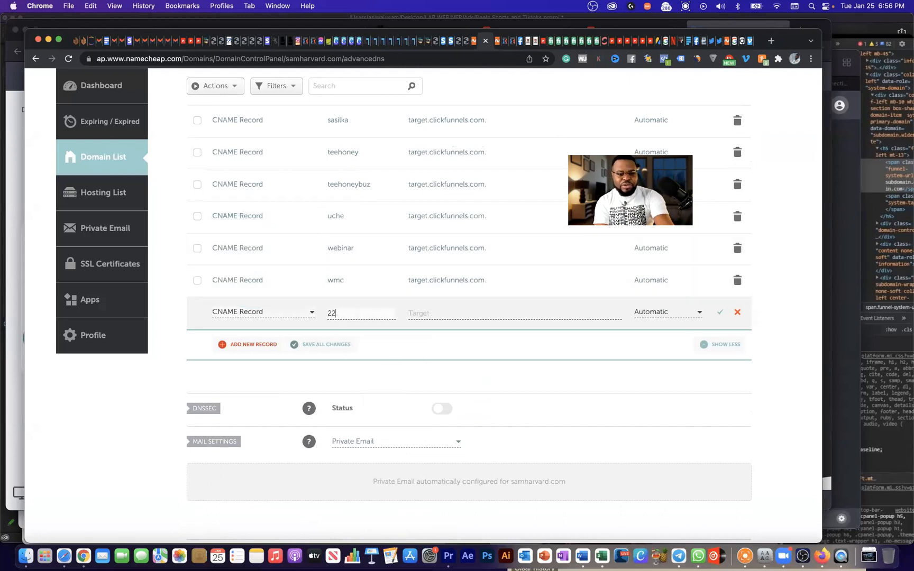
{"action": "type", "text": "www"}
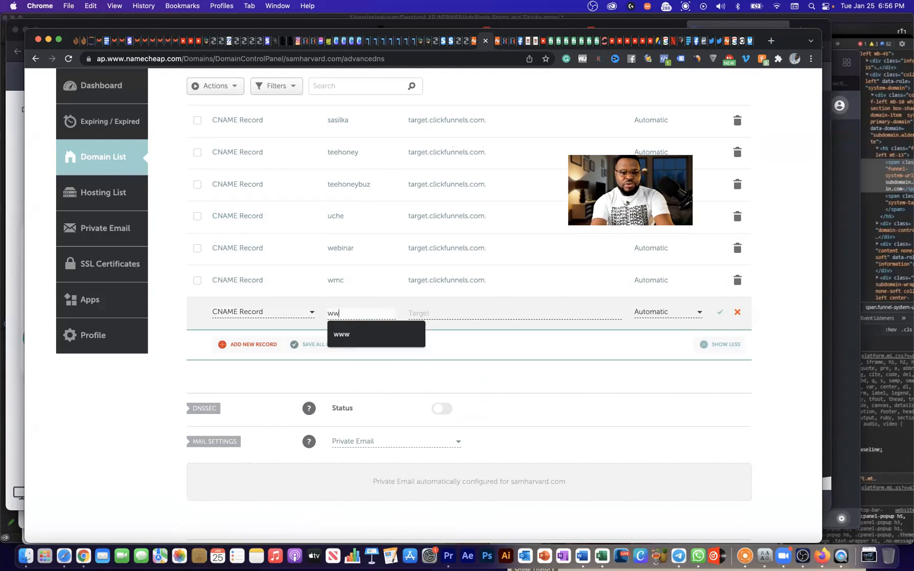
{"action": "left_click", "coordinate": [439, 314]}
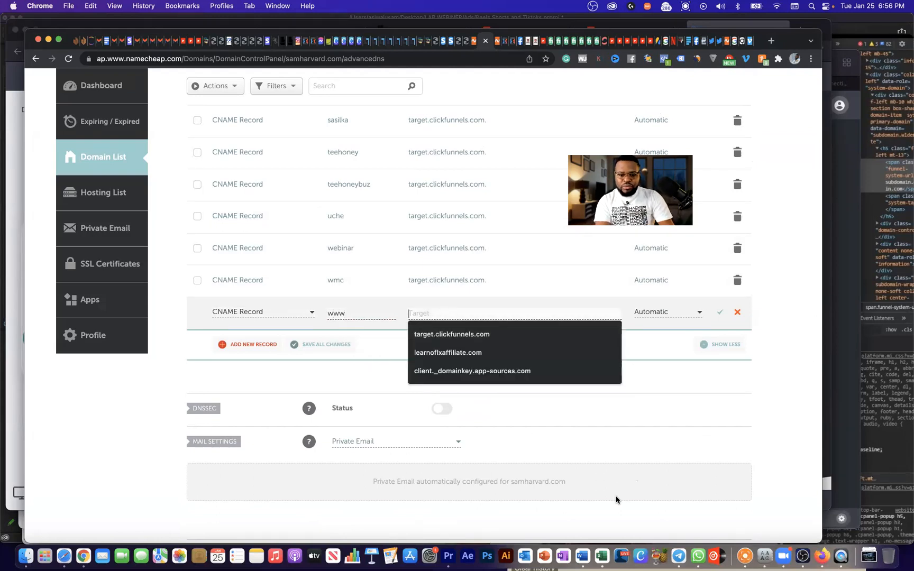
Step: Set the www CNAME target to samharvard.com, checked against AfroFunnels, and save it
{"action": "left_click", "coordinate": [827, 559]}
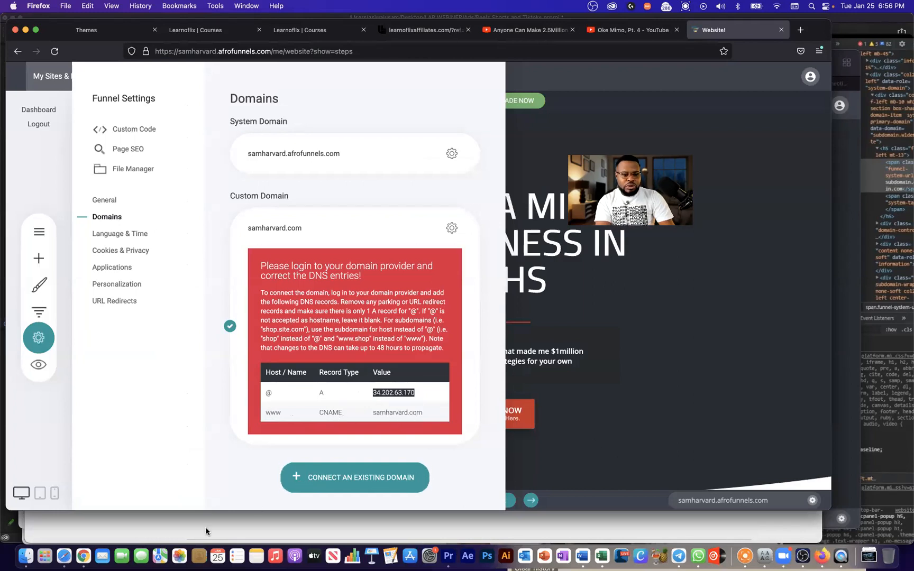
{"action": "left_click", "coordinate": [188, 538]}
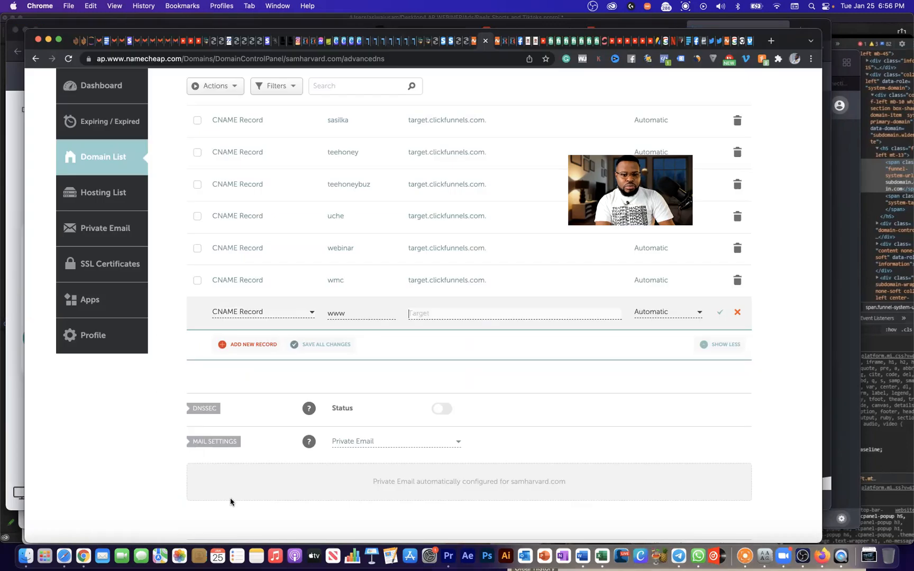
{"action": "left_click", "coordinate": [431, 314]}
{"action": "type", "text": "sam"}
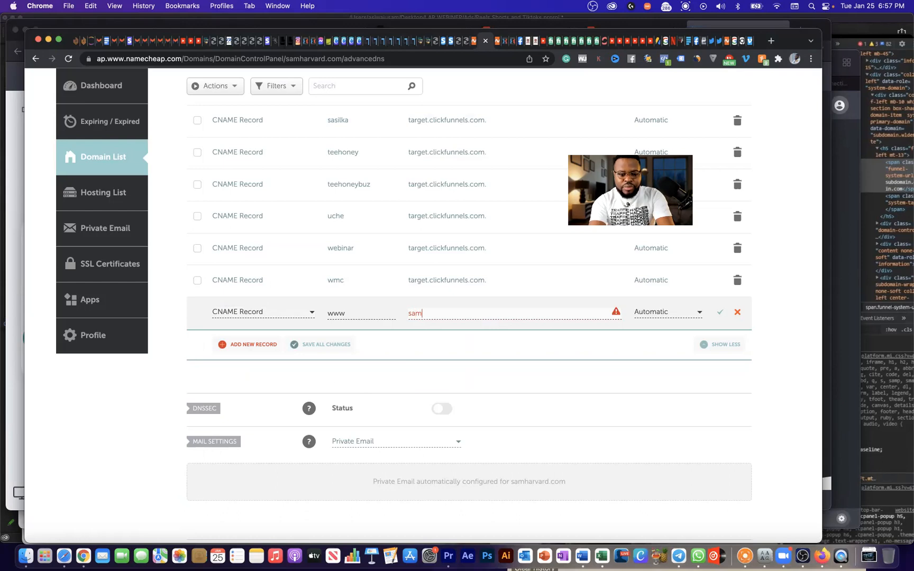
{"action": "type", "text": "harvard.com"}
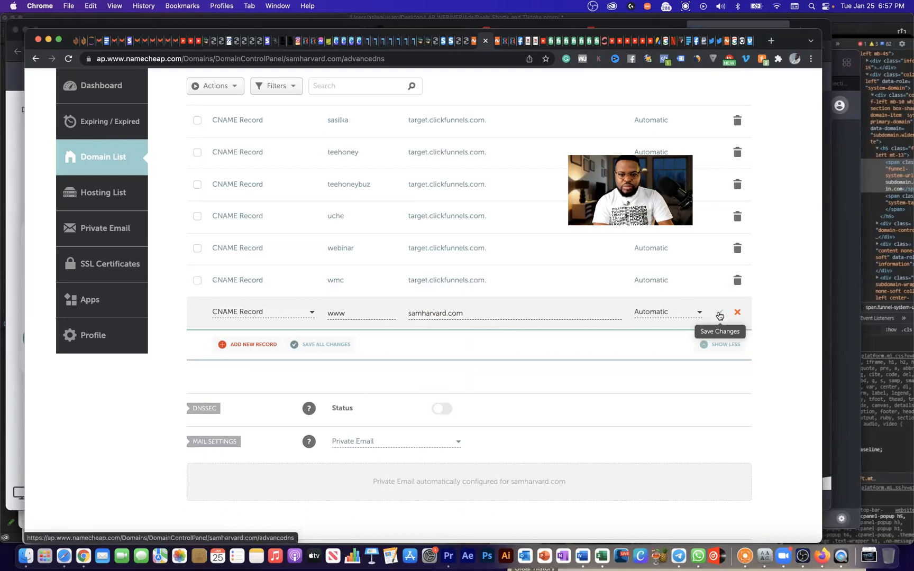
{"action": "scroll", "coordinate": [600, 299], "scroll_direction": "down", "scroll_amount": 3}
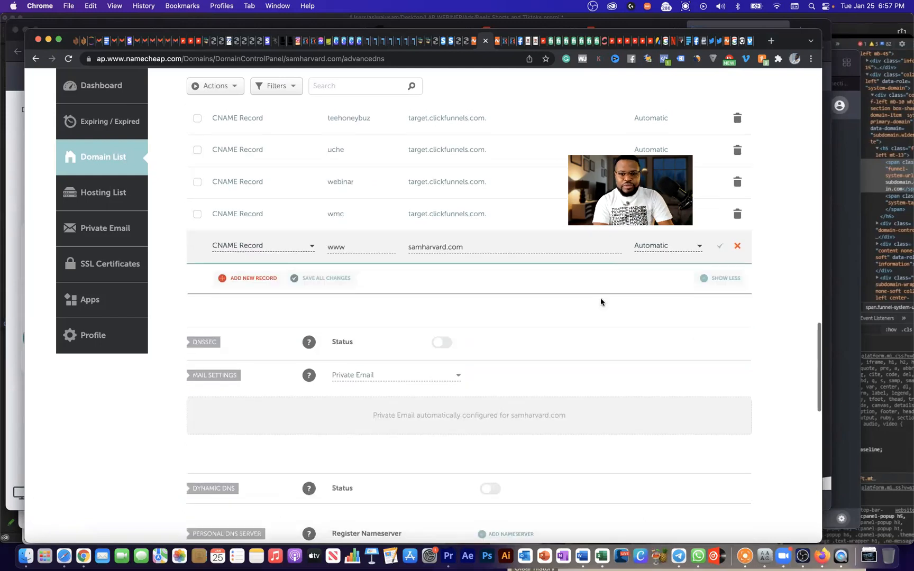
{"action": "scroll", "coordinate": [600, 302], "scroll_direction": "up", "scroll_amount": 4}
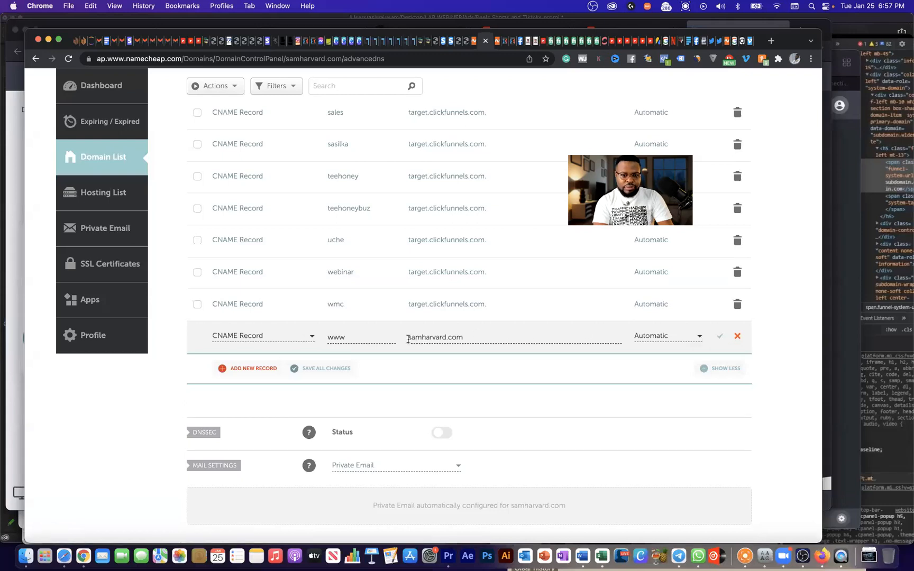
{"action": "key", "text": "Return"}
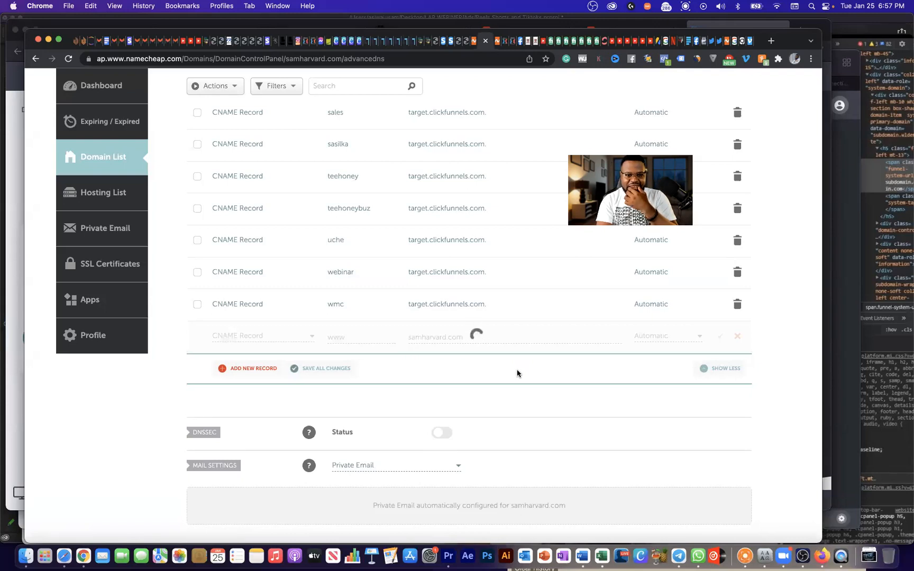
{"action": "scroll", "coordinate": [418, 265], "scroll_direction": "up", "scroll_amount": 1}
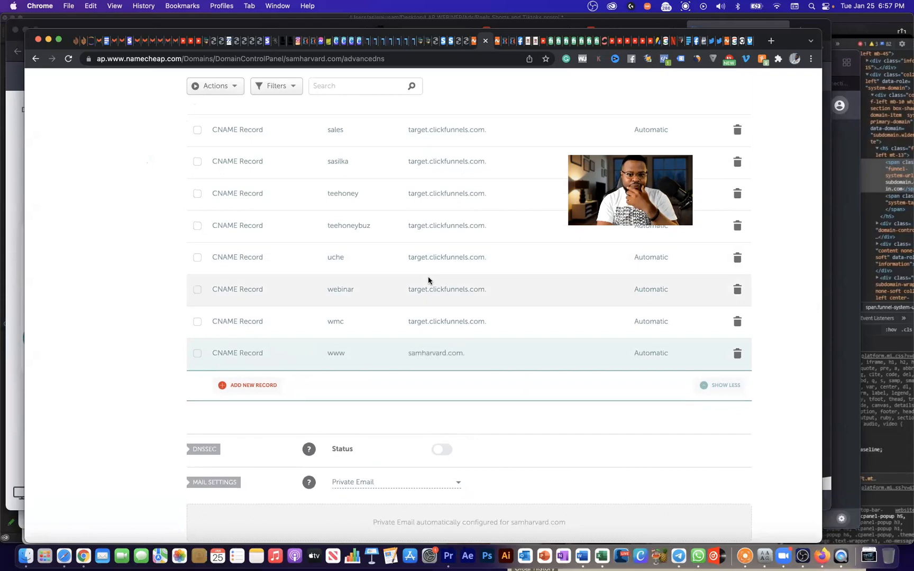
{"action": "scroll", "coordinate": [428, 279], "scroll_direction": "up", "scroll_amount": 15}
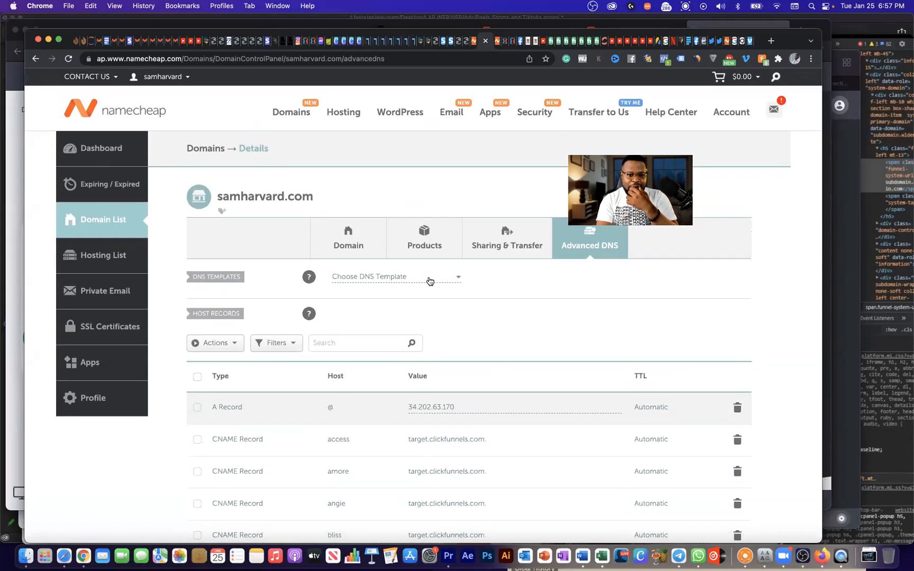
Step: Scroll through the host records, then bring back the AfroFunnels Domains settings
{"action": "scroll", "coordinate": [428, 279], "scroll_direction": "down", "scroll_amount": 10}
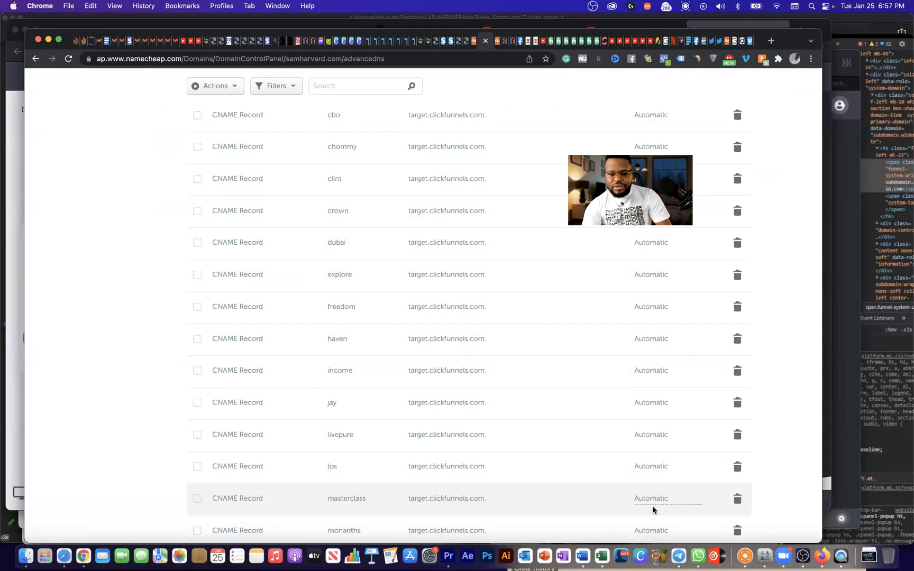
{"action": "left_click", "coordinate": [807, 559]}
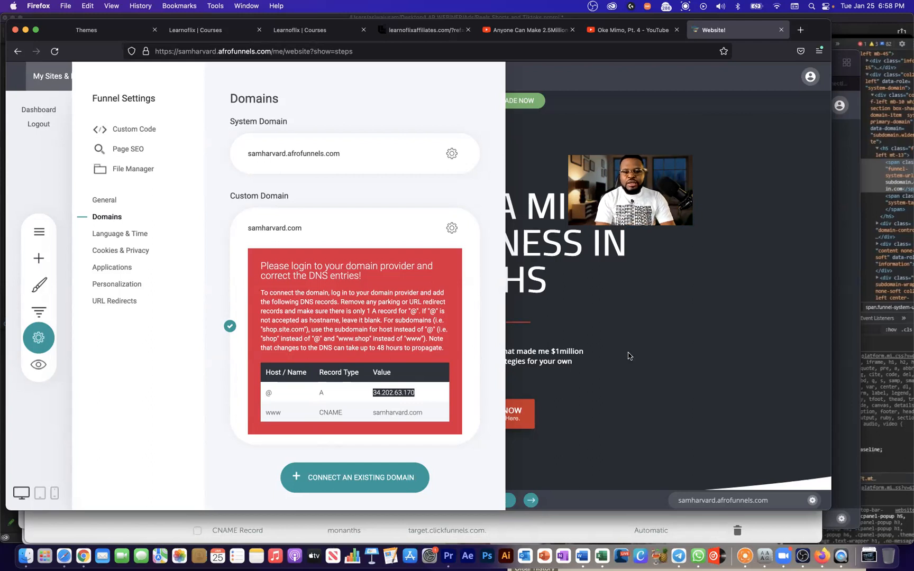
Step: Close the funnel's Domains settings panel and return to the Namecheap DNS records
{"action": "left_click", "coordinate": [682, 375]}
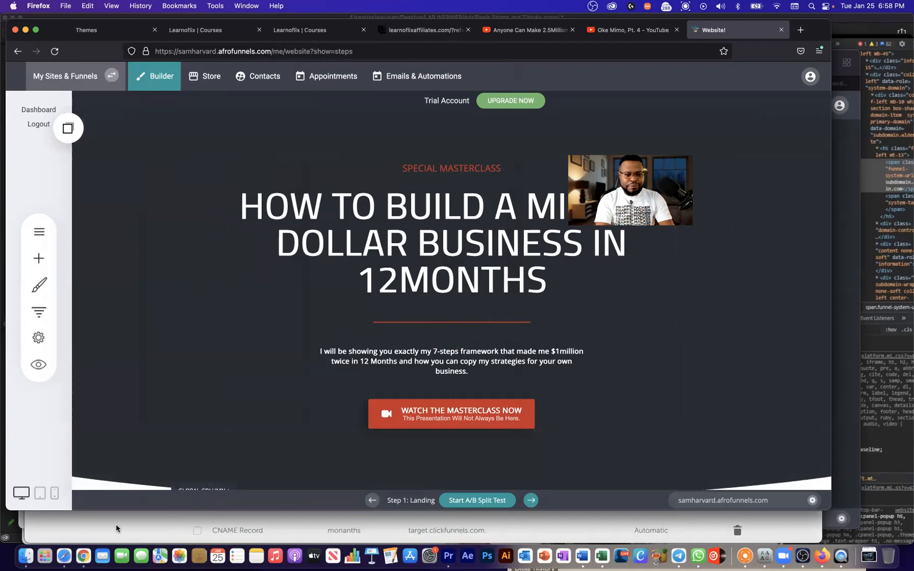
{"action": "left_click", "coordinate": [116, 525]}
{"action": "scroll", "coordinate": [359, 412], "scroll_direction": "down", "scroll_amount": 15}
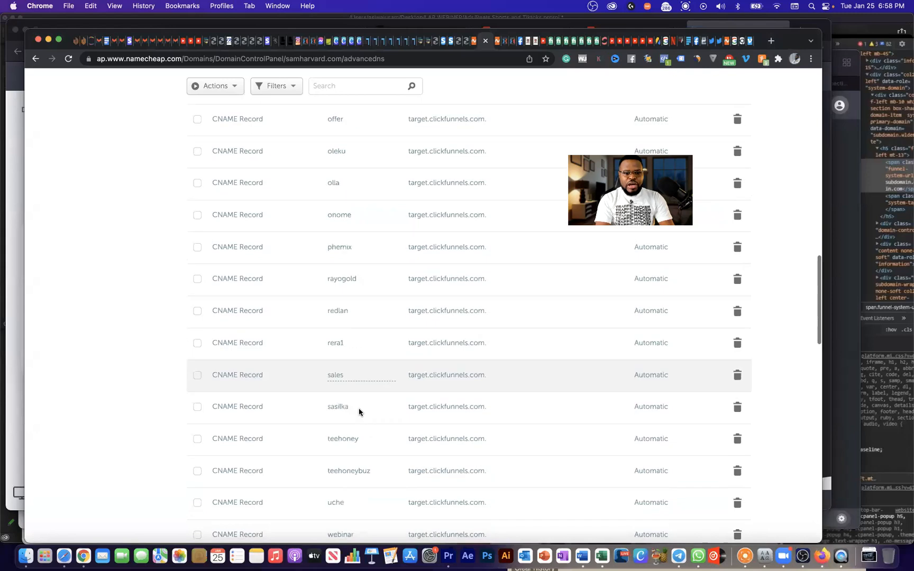
{"action": "scroll", "coordinate": [359, 413], "scroll_direction": "up", "scroll_amount": 8}
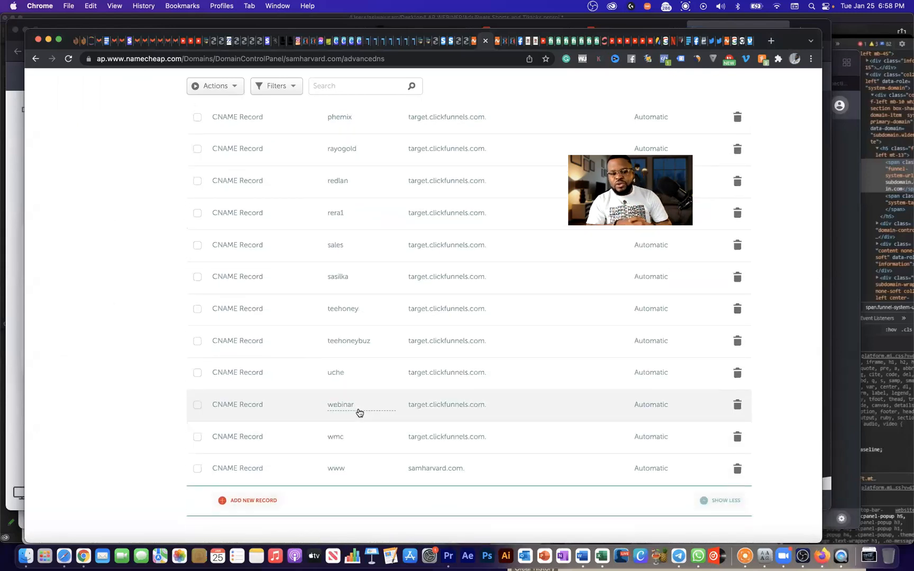
{"action": "scroll", "coordinate": [359, 412], "scroll_direction": "up", "scroll_amount": 5}
{"action": "scroll", "coordinate": [359, 413], "scroll_direction": "up", "scroll_amount": 10}
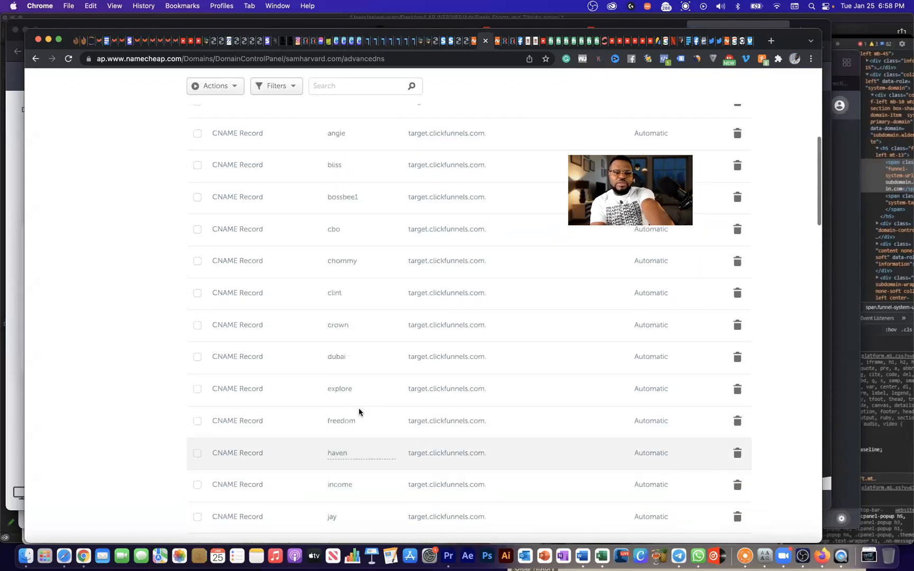
{"action": "scroll", "coordinate": [359, 413], "scroll_direction": "down", "scroll_amount": 15}
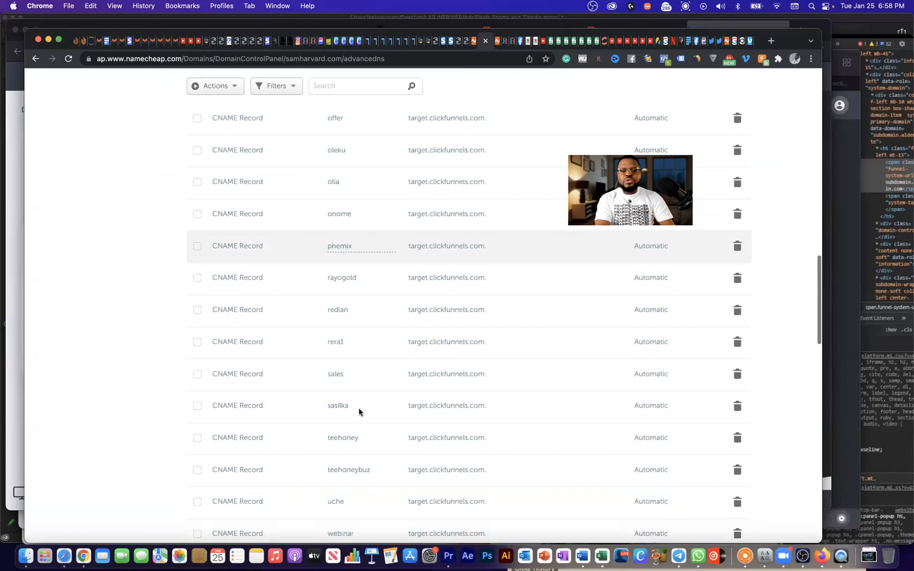
{"action": "scroll", "coordinate": [359, 413], "scroll_direction": "up", "scroll_amount": 8}
{"action": "scroll", "coordinate": [359, 413], "scroll_direction": "up", "scroll_amount": 10}
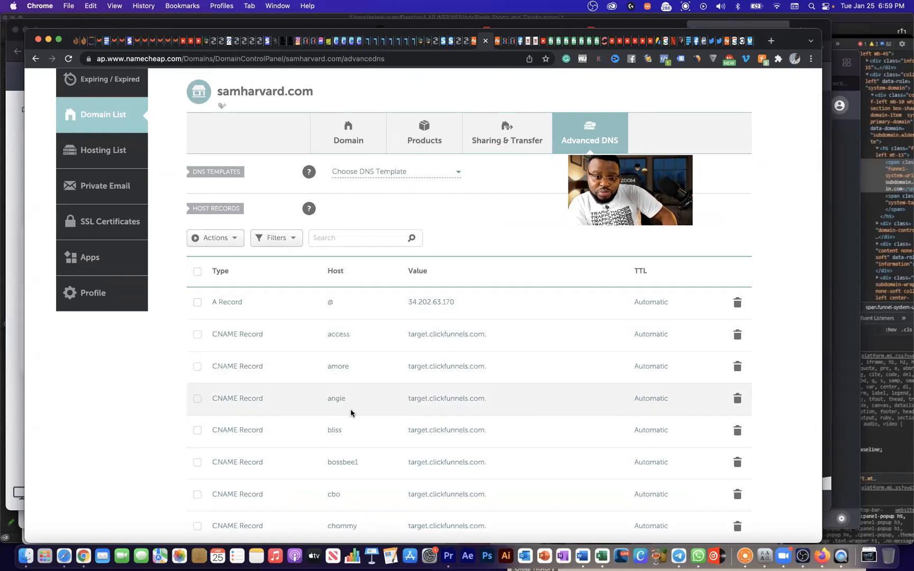
{"action": "scroll", "coordinate": [351, 415], "scroll_direction": "down", "scroll_amount": 20}
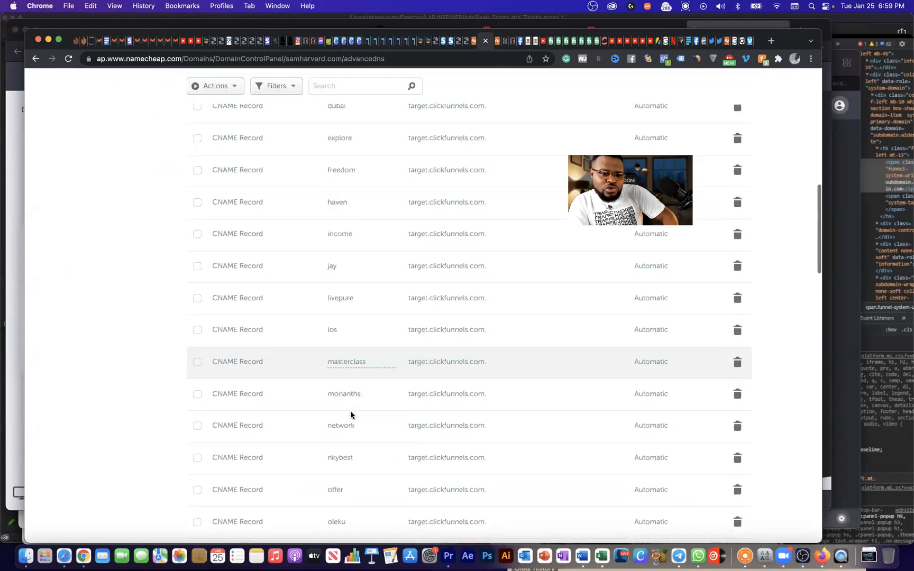
{"action": "scroll", "coordinate": [350, 415], "scroll_direction": "down", "scroll_amount": 10}
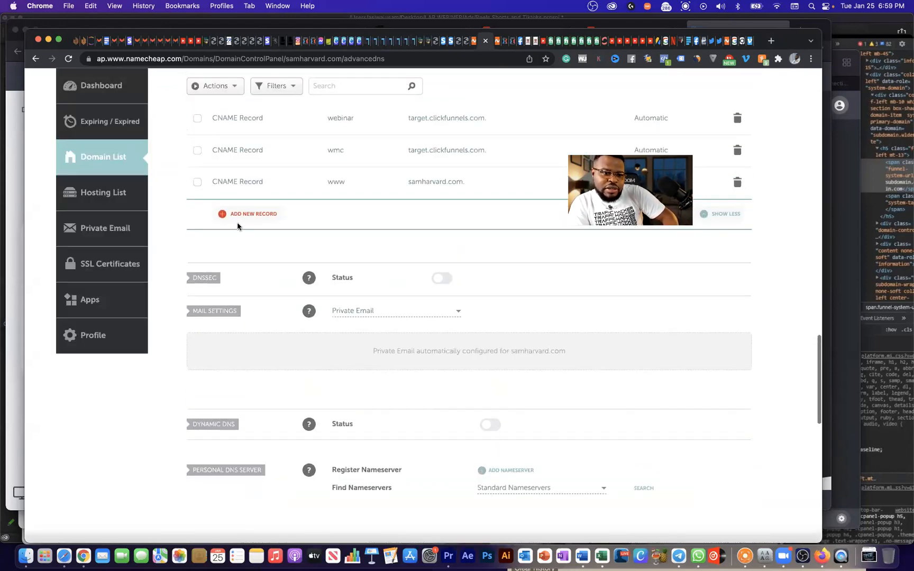
Step: Add a new A record with host 'mem' and IP 34.202.63.170
{"action": "left_click", "coordinate": [233, 215]}
{"action": "left_click", "coordinate": [243, 226]}
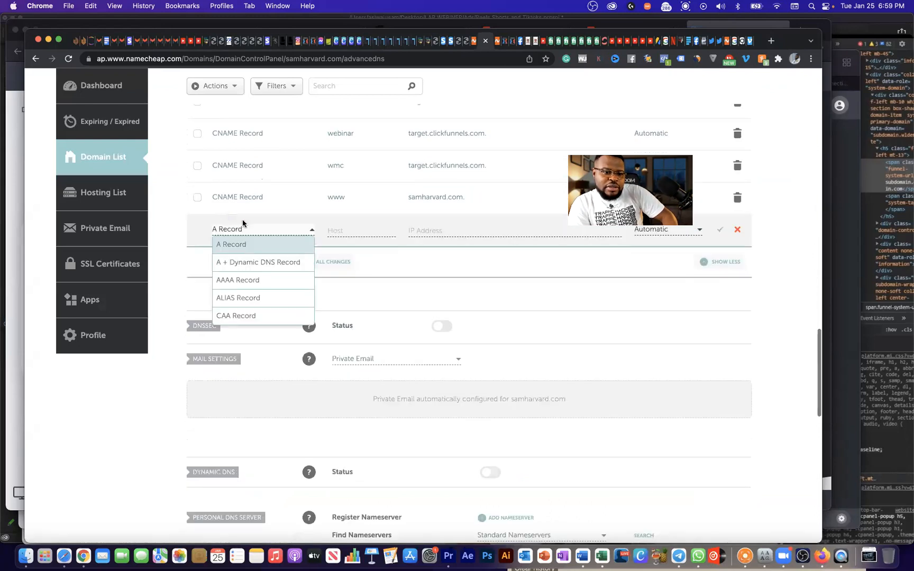
{"action": "left_click", "coordinate": [257, 248]}
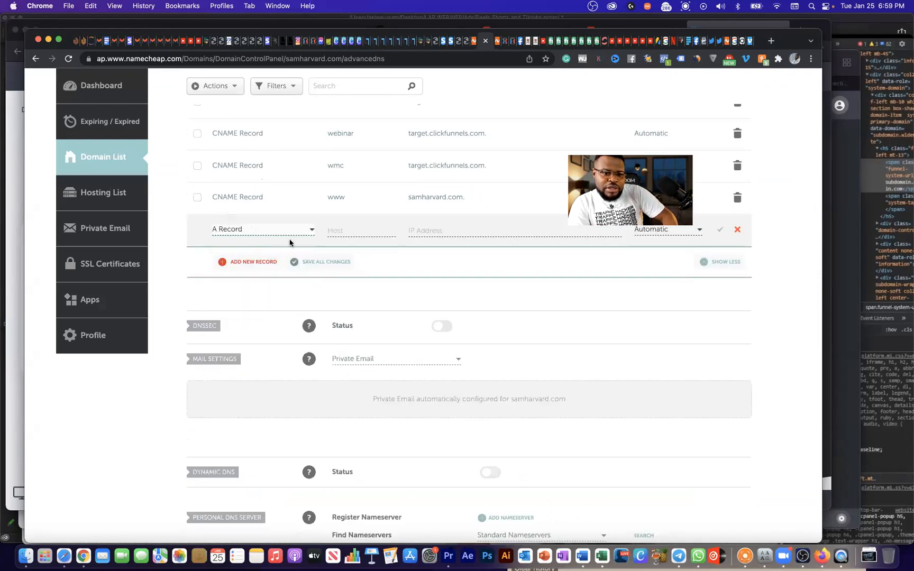
{"action": "left_click", "coordinate": [348, 230]}
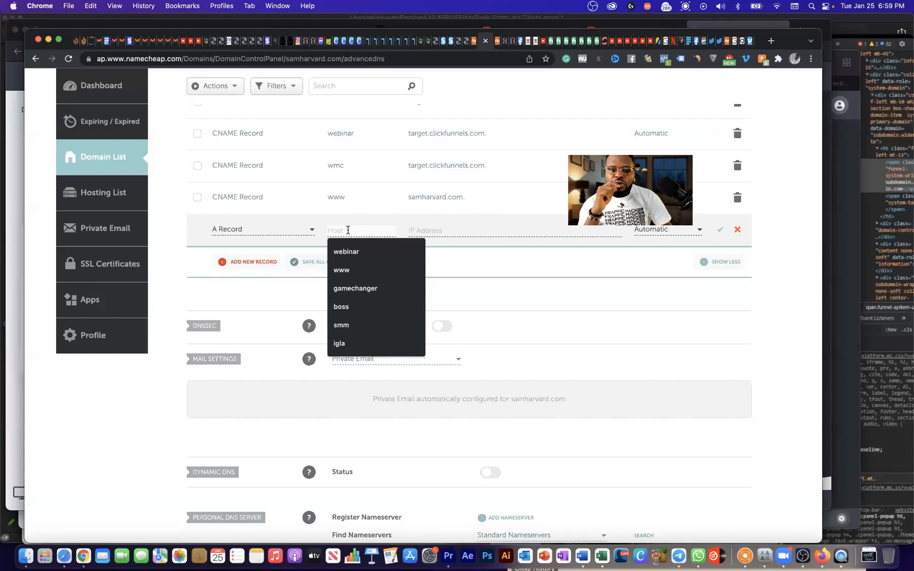
{"action": "type", "text": "membership"}
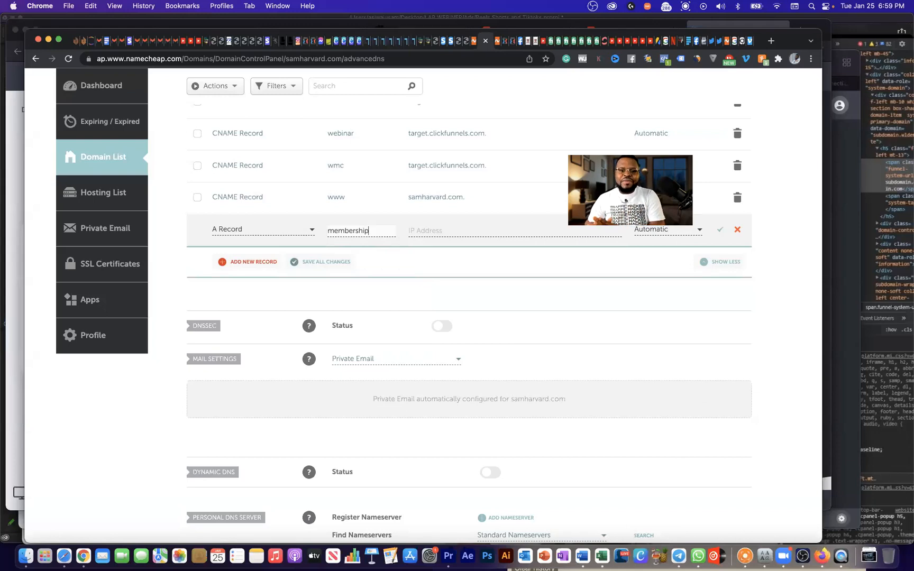
{"action": "left_click", "coordinate": [437, 228]}
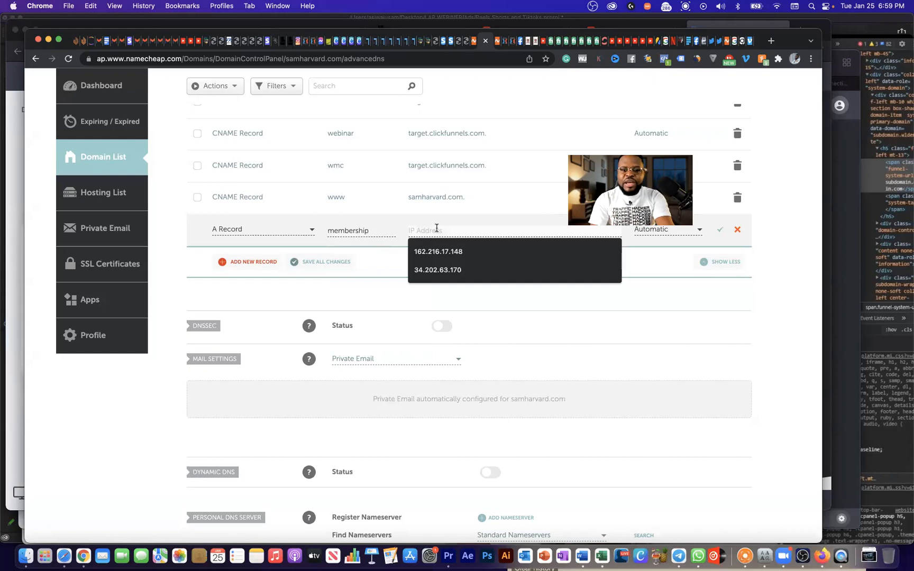
{"action": "left_click", "coordinate": [456, 270]}
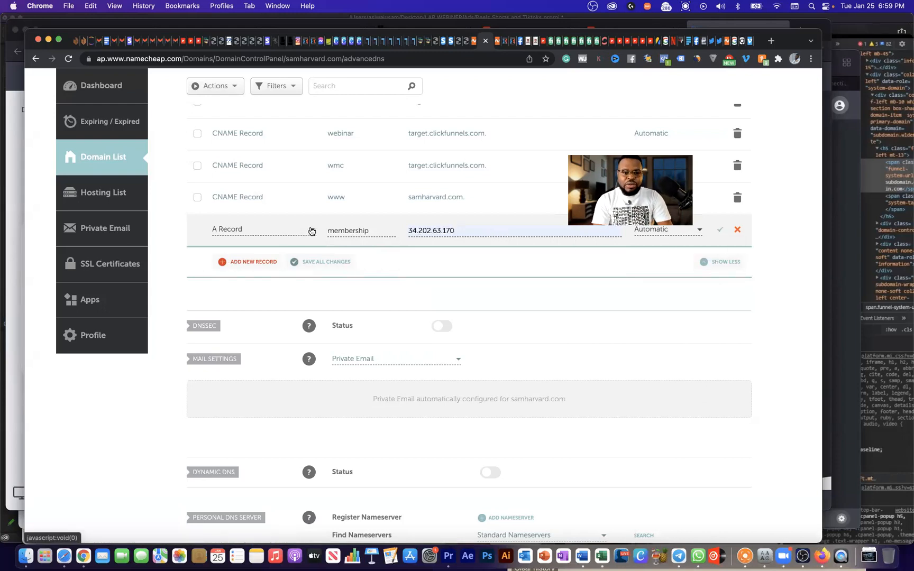
Step: Change the new record to a CNAME with host 'membership'
{"action": "left_click", "coordinate": [311, 230]}
{"action": "scroll", "coordinate": [262, 304], "scroll_direction": "down", "scroll_amount": 3}
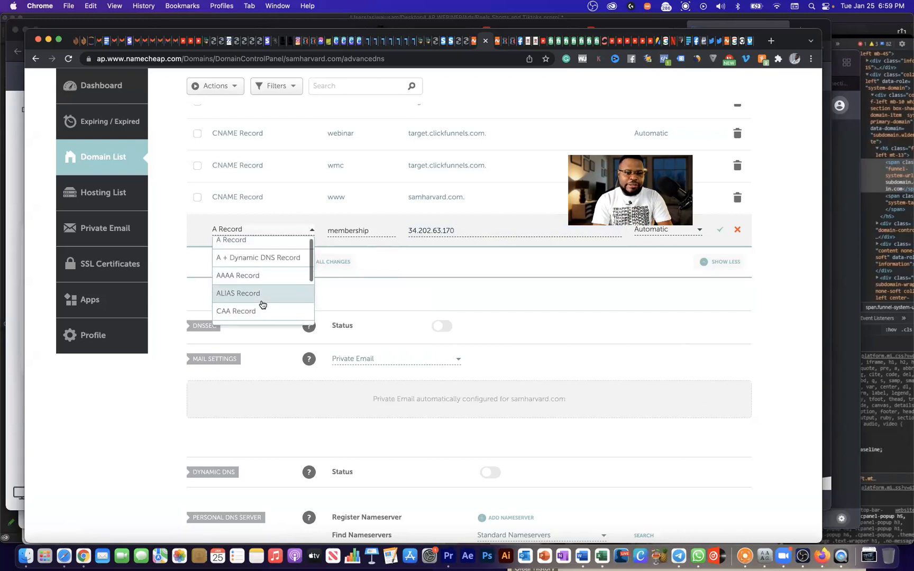
{"action": "left_click", "coordinate": [249, 295]}
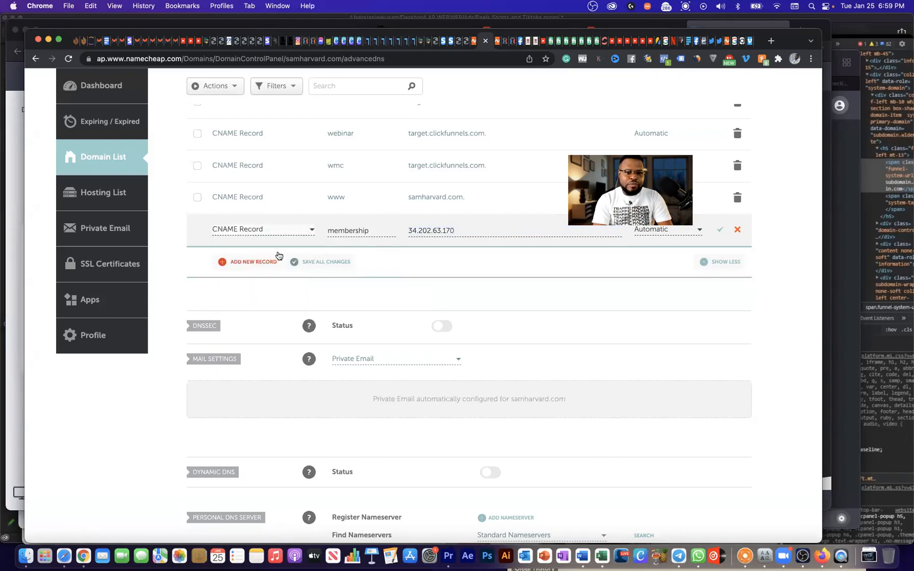
{"action": "left_click_drag", "start_coordinate": [376, 230], "coordinate": [327, 231]}
{"action": "key", "text": "BackSpace"}
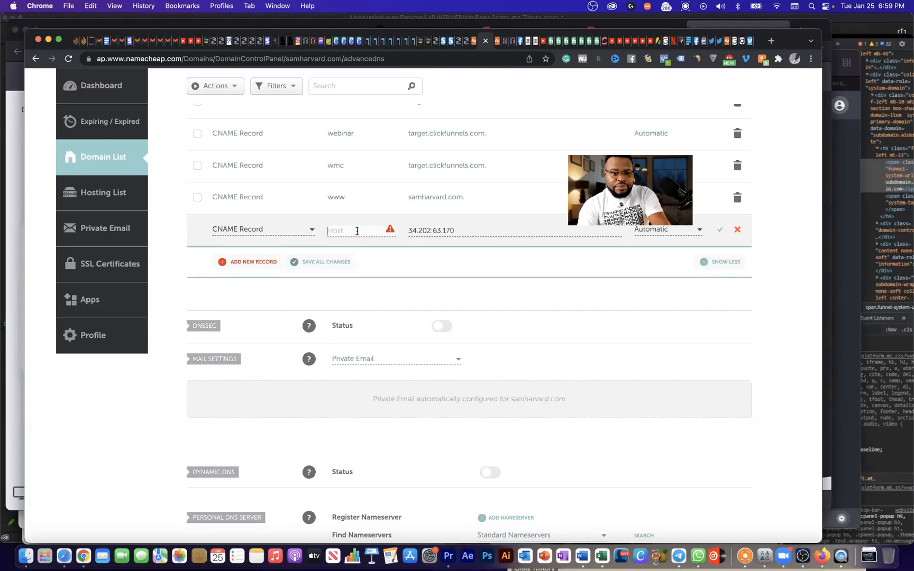
{"action": "type", "text": "mem"}
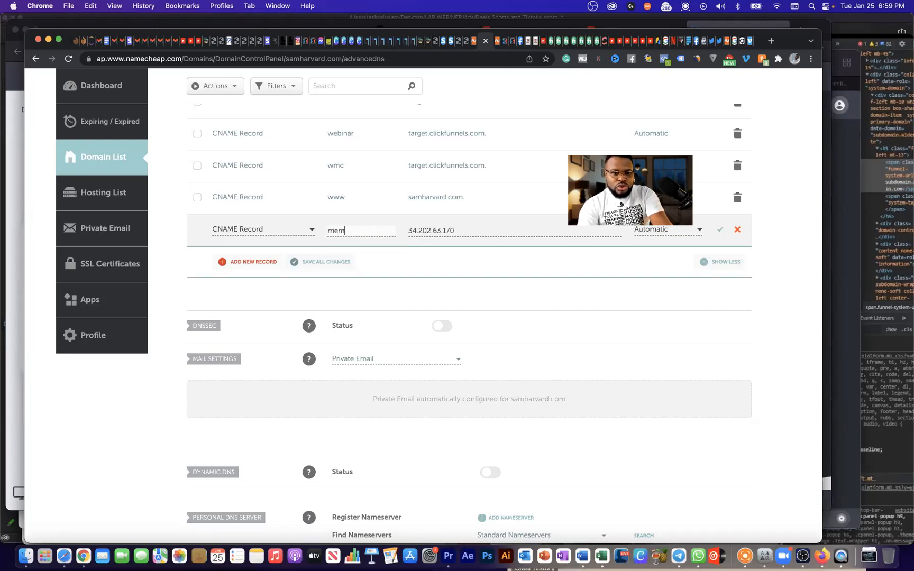
{"action": "type", "text": "bership"}
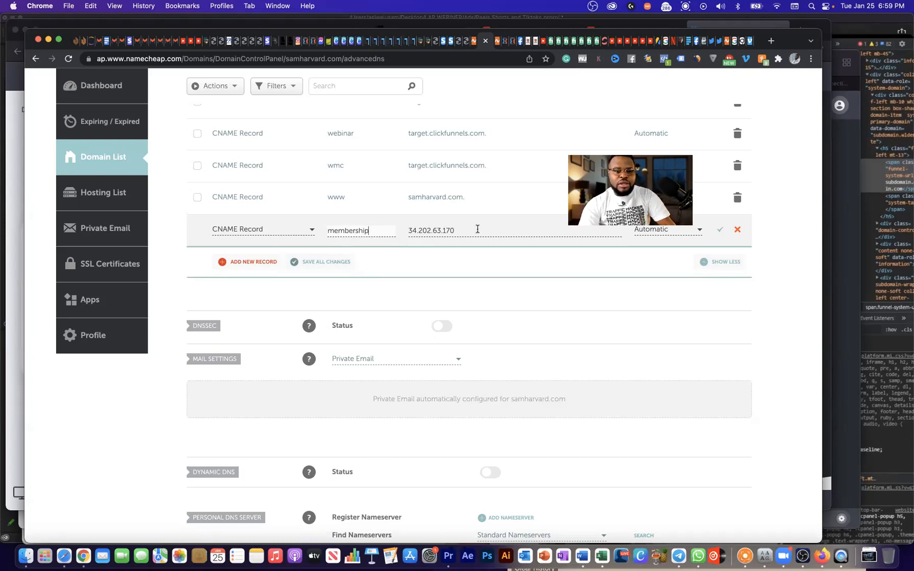
Step: Enter target membership.samharvard.com, then discard the unsaved record row
{"action": "double_click", "coordinate": [415, 229]}
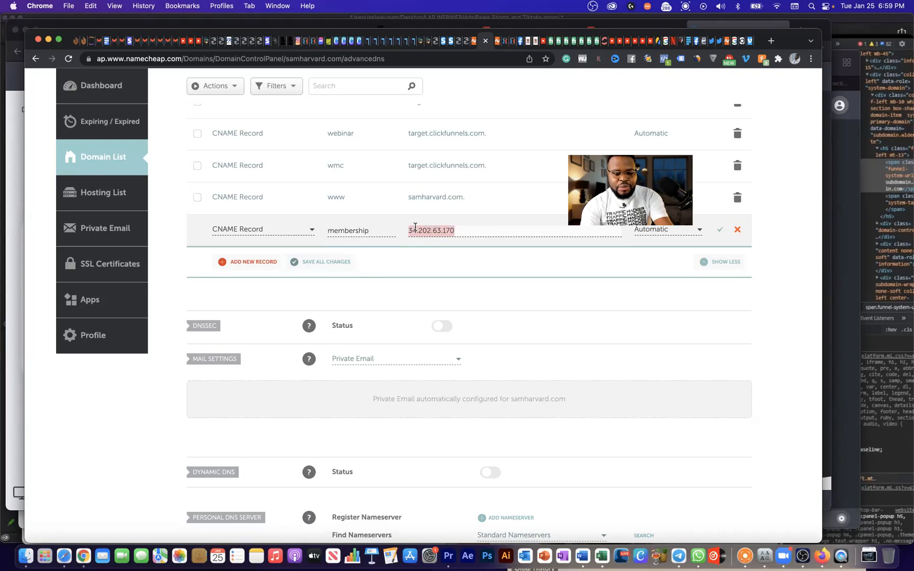
{"action": "type", "text": "w"}
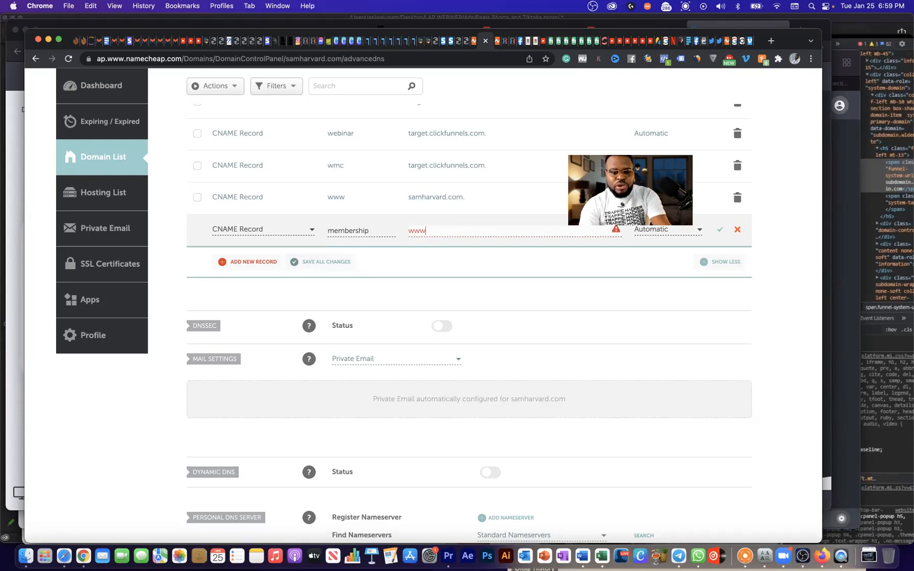
{"action": "key", "text": "BackSpace"}
{"action": "type", "text": "mem"}
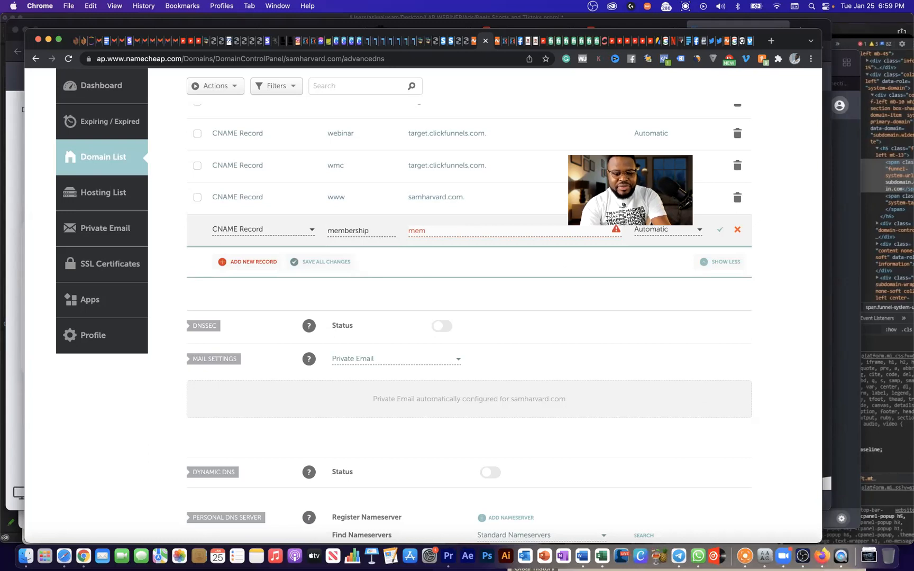
{"action": "type", "text": "bership.samharvard.com"}
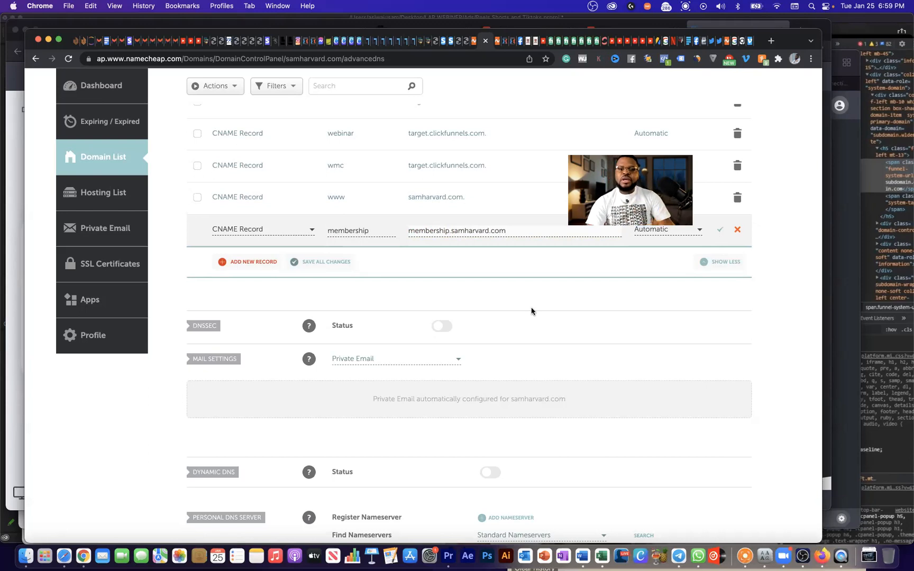
{"action": "left_click", "coordinate": [737, 230]}
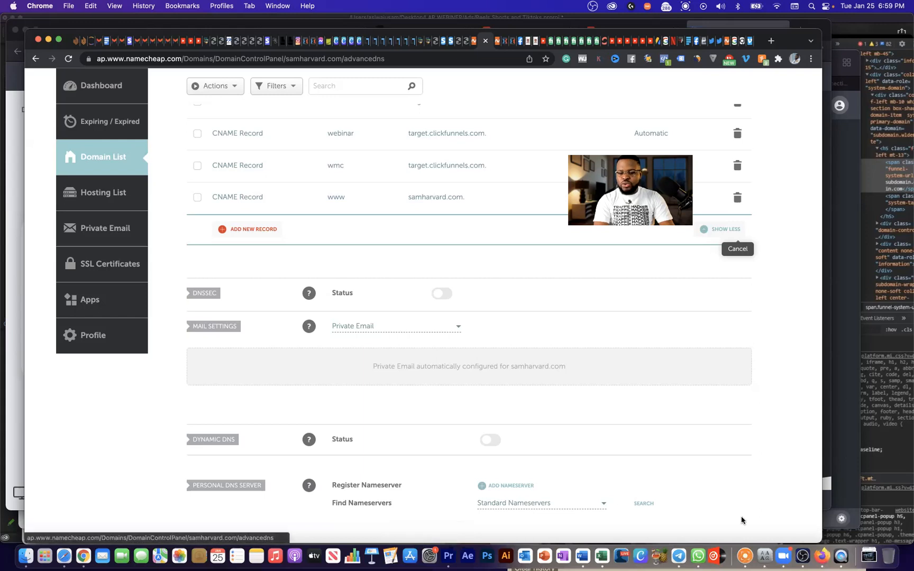
{"action": "left_click", "coordinate": [820, 563]}
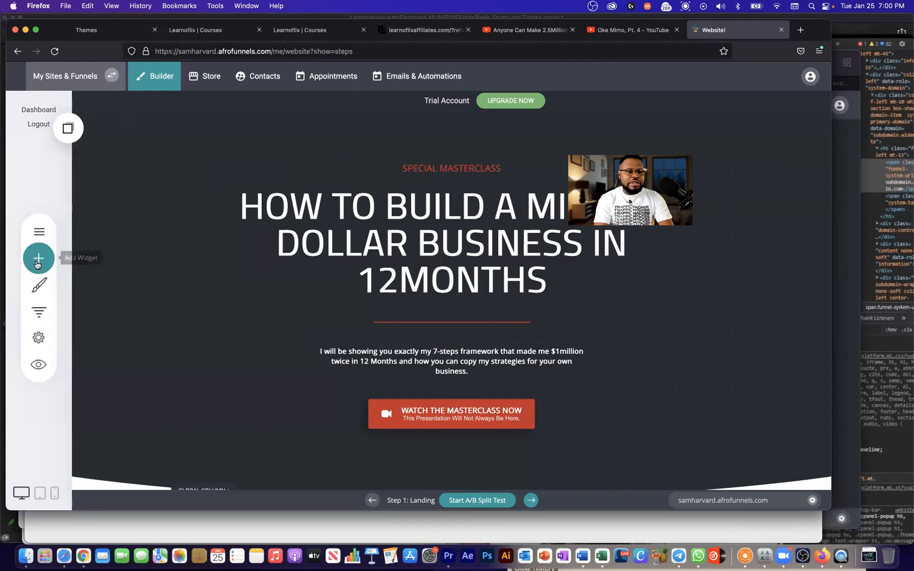
Step: Open the project dashboard and scroll through the Website Analytics traffic chart
{"action": "left_click", "coordinate": [32, 111]}
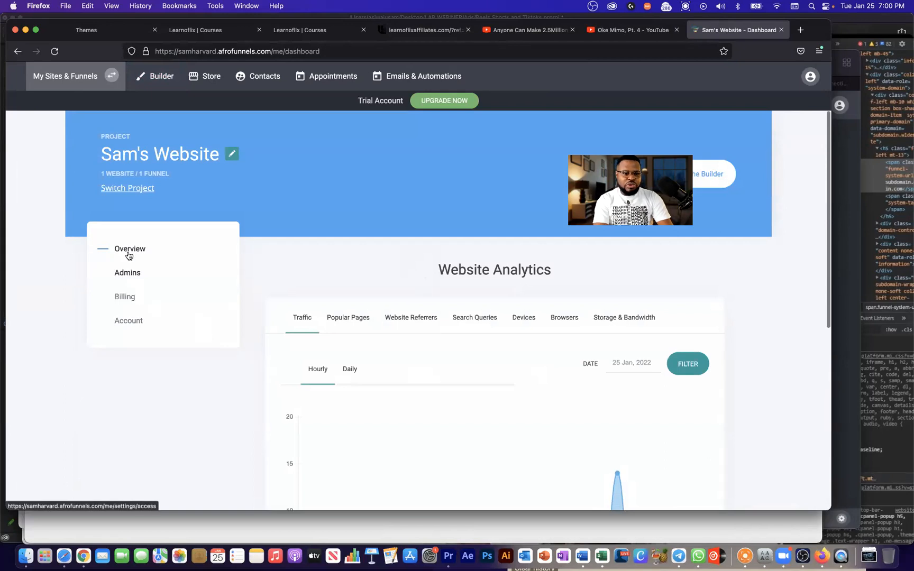
{"action": "scroll", "coordinate": [423, 421], "scroll_direction": "down", "scroll_amount": 2}
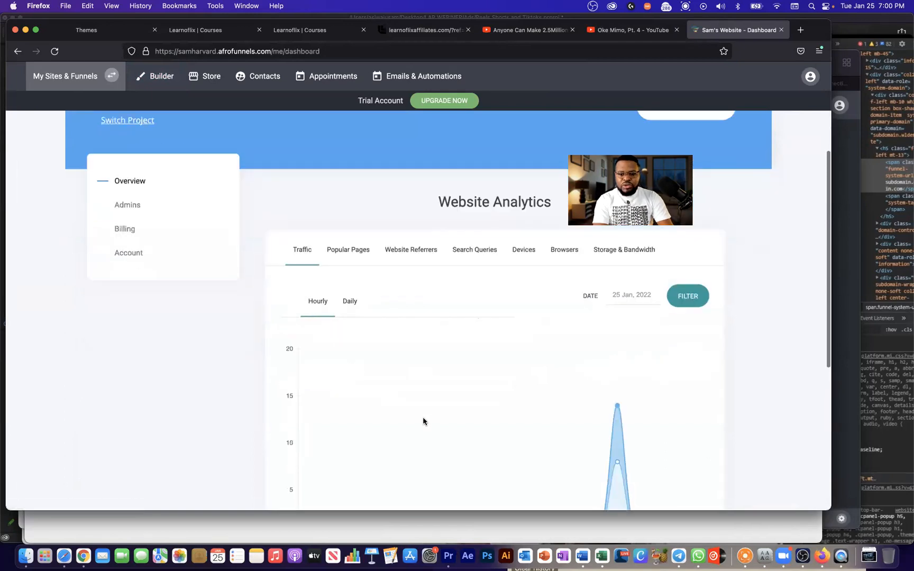
{"action": "scroll", "coordinate": [423, 421], "scroll_direction": "down", "scroll_amount": 4}
{"action": "mouse_move", "coordinate": [615, 332]}
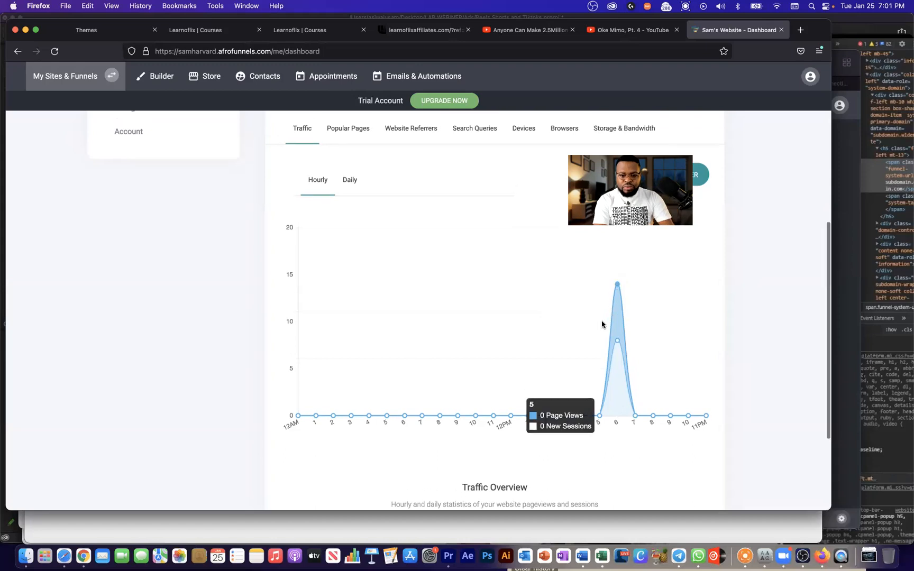
{"action": "scroll", "coordinate": [602, 321], "scroll_direction": "down", "scroll_amount": 3}
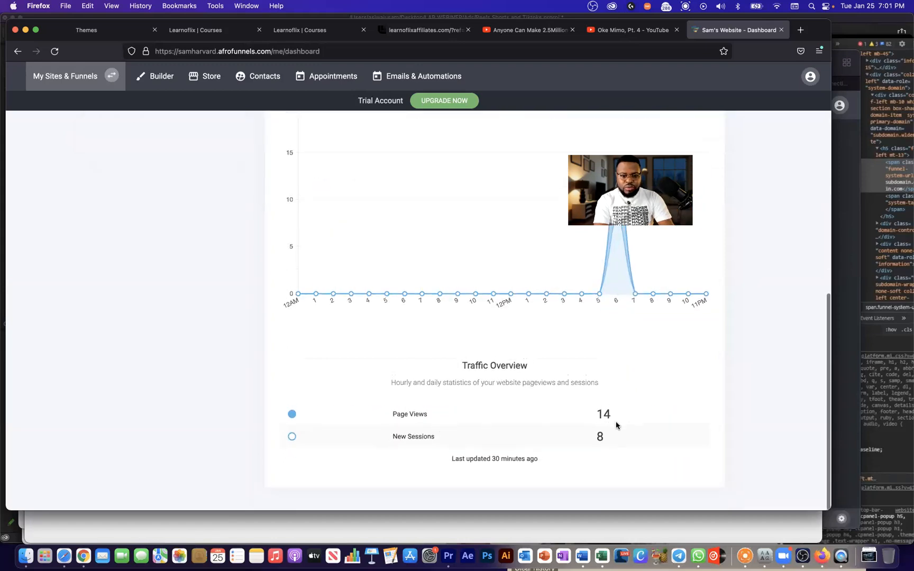
{"action": "scroll", "coordinate": [580, 394], "scroll_direction": "up", "scroll_amount": 10}
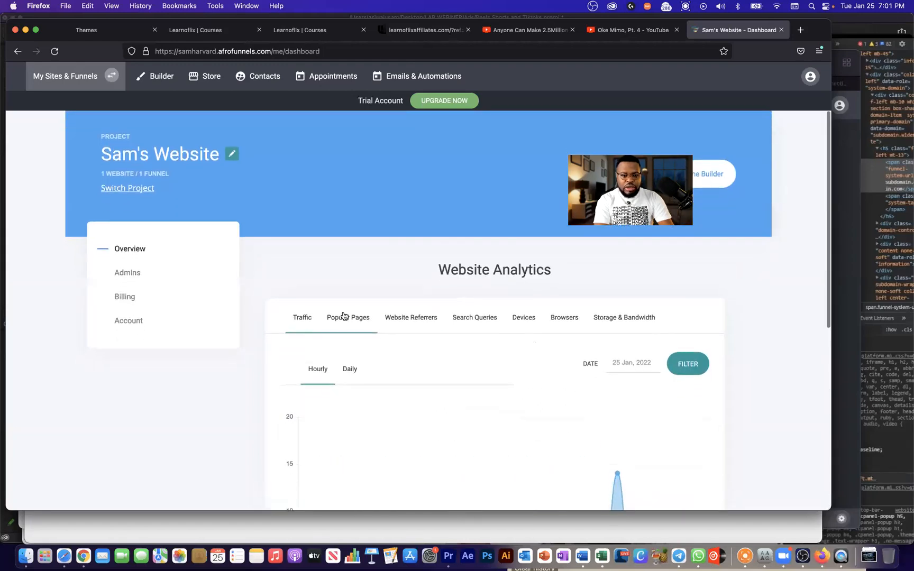
Step: View the Popular Pages, Website Referrers and Devices analytics
{"action": "left_click", "coordinate": [345, 317]}
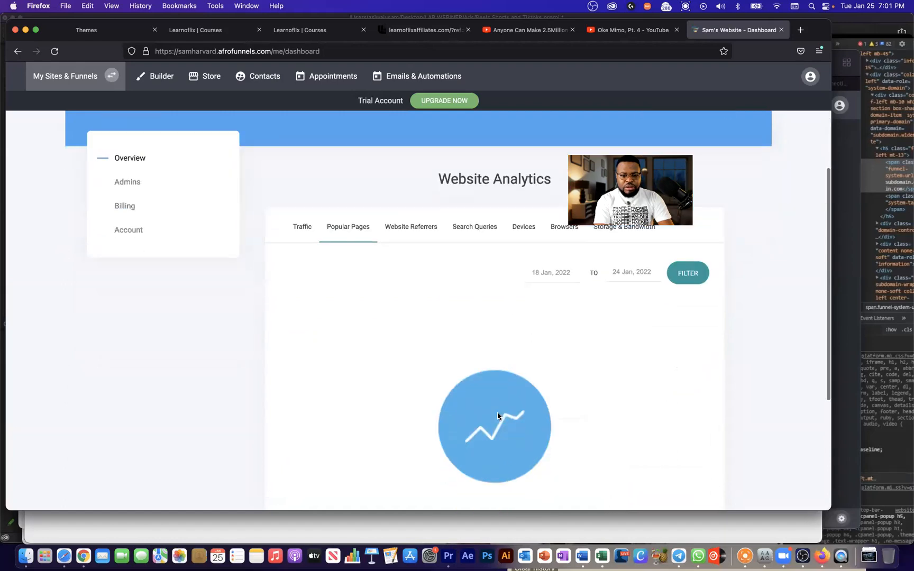
{"action": "left_click", "coordinate": [415, 317]}
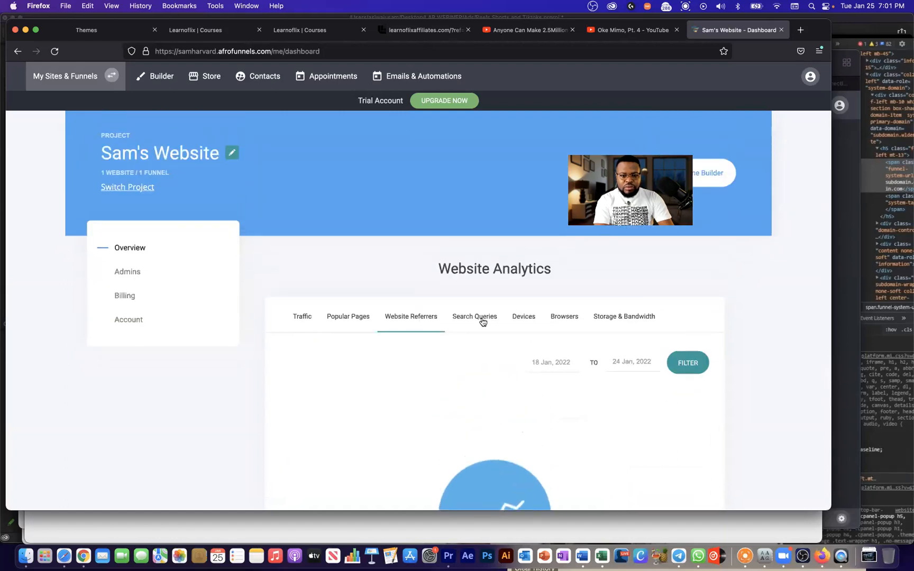
{"action": "left_click", "coordinate": [525, 318]}
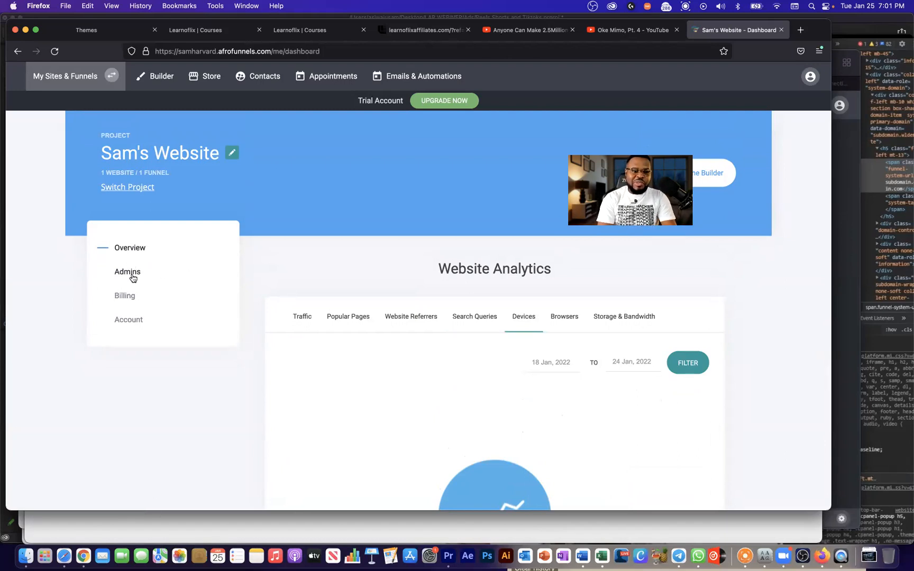
{"action": "left_click", "coordinate": [131, 272]}
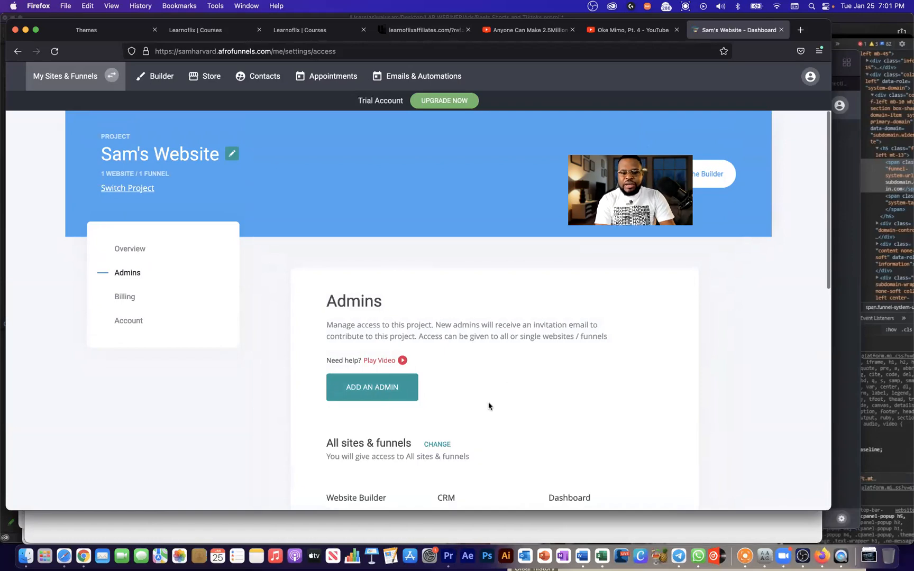
Step: Review admin permissions, opening and closing the Select website dialog without changes
{"action": "scroll", "coordinate": [488, 404], "scroll_direction": "down", "scroll_amount": 5}
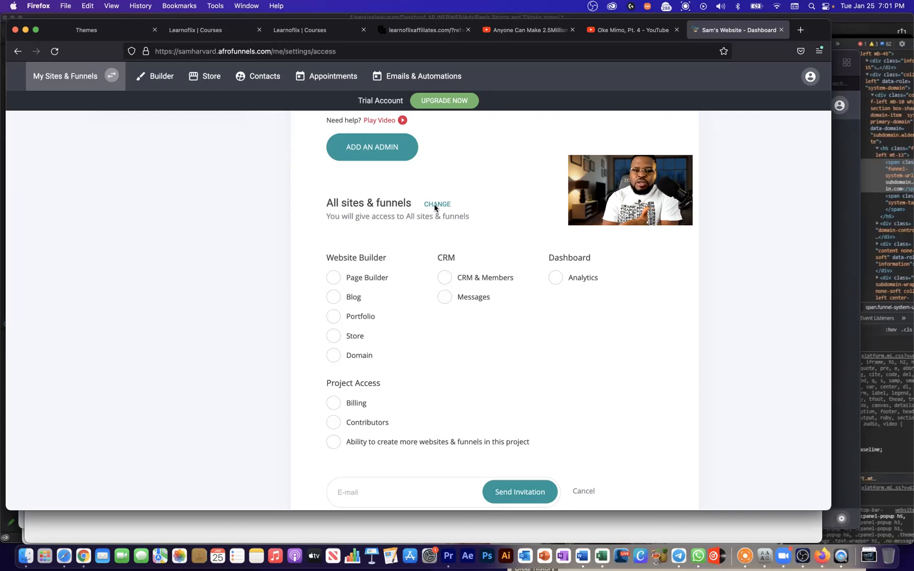
{"action": "left_click", "coordinate": [436, 205]}
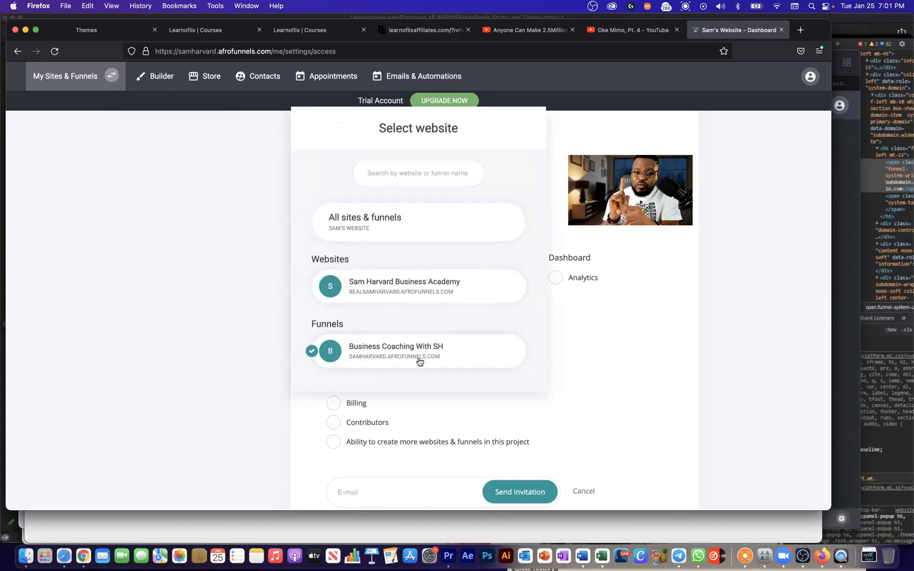
{"action": "left_click", "coordinate": [605, 361]}
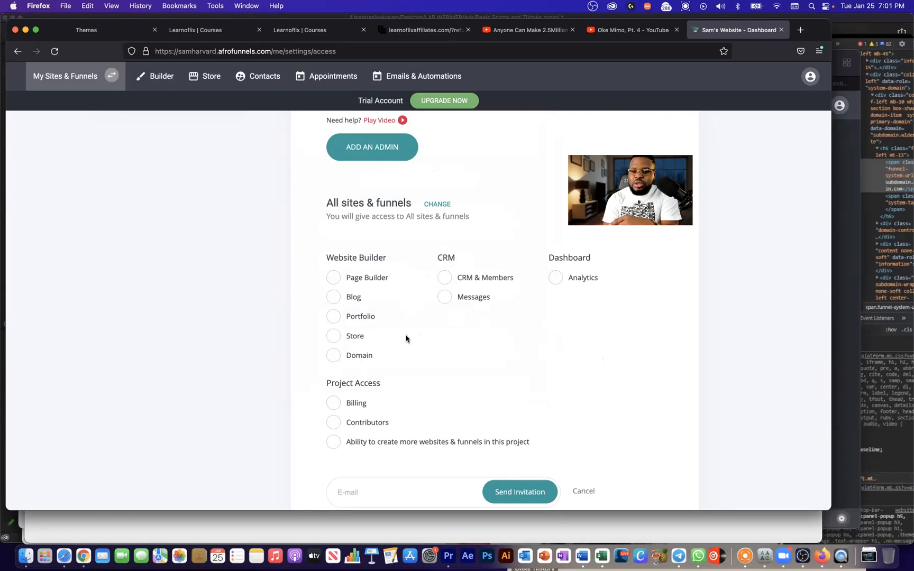
{"action": "scroll", "coordinate": [265, 310], "scroll_direction": "up", "scroll_amount": 5}
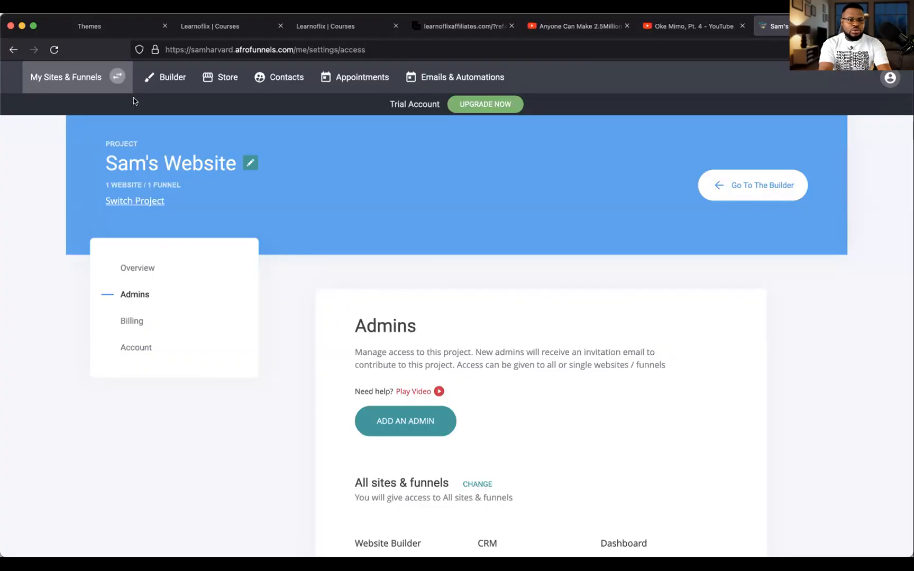
Step: Open the Business Coaching With SH funnel and check its Funnel Settings, then close them
{"action": "left_click", "coordinate": [68, 78]}
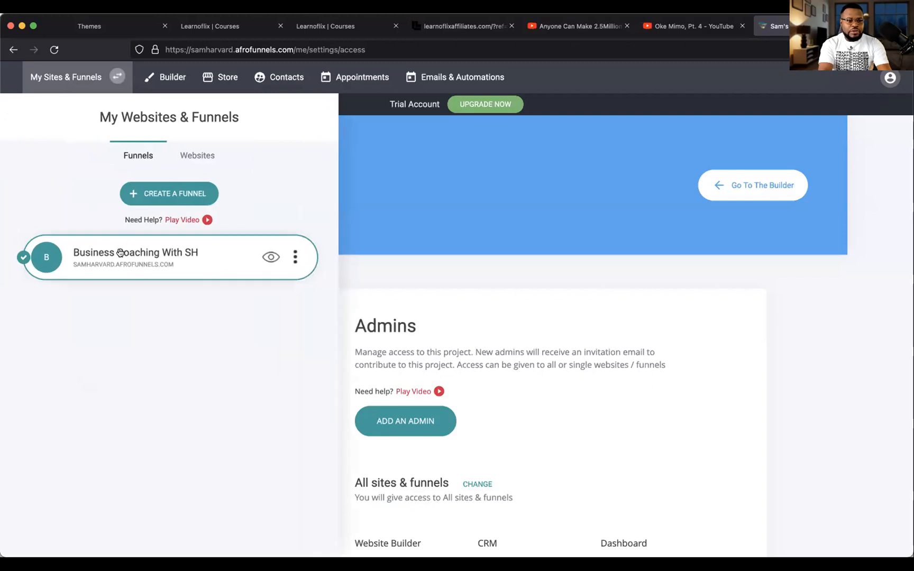
{"action": "left_click", "coordinate": [120, 252]}
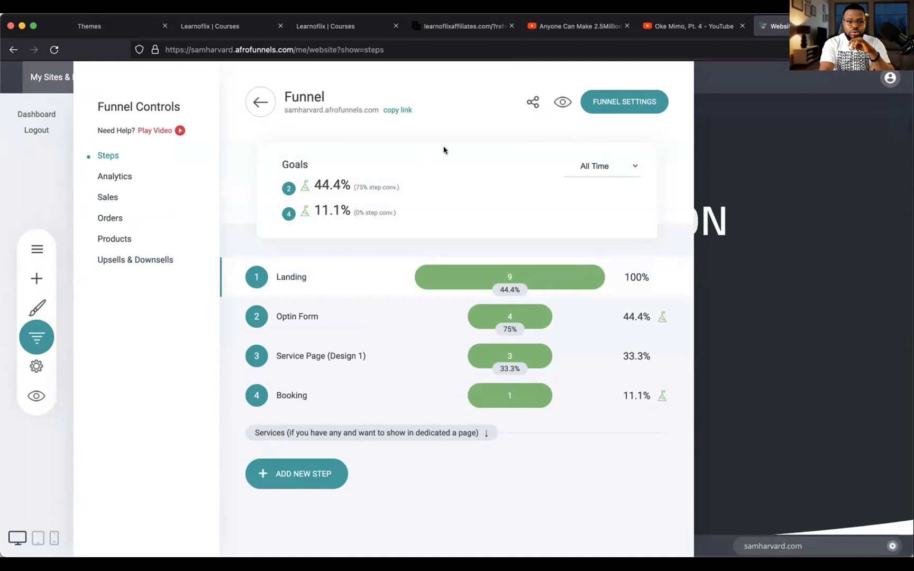
{"action": "left_click", "coordinate": [35, 367]}
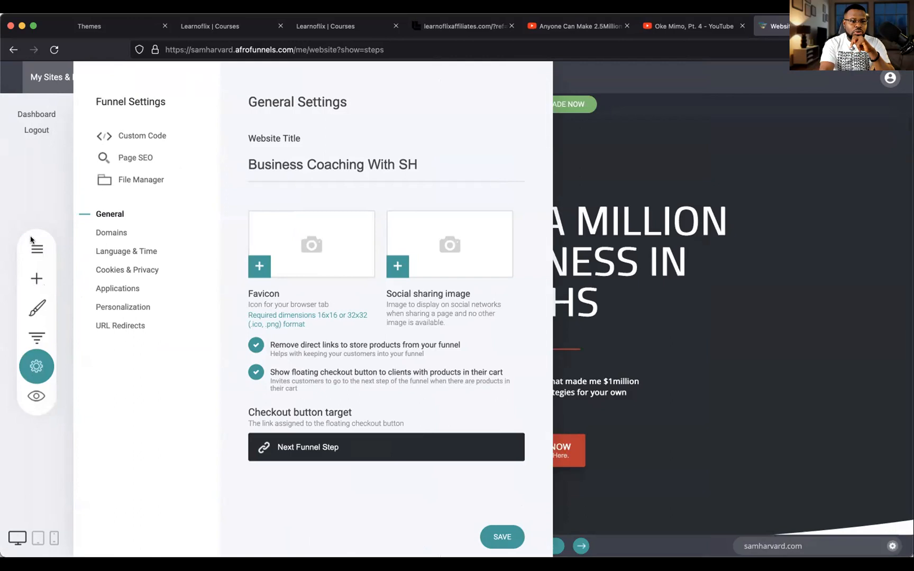
{"action": "left_click", "coordinate": [33, 252]}
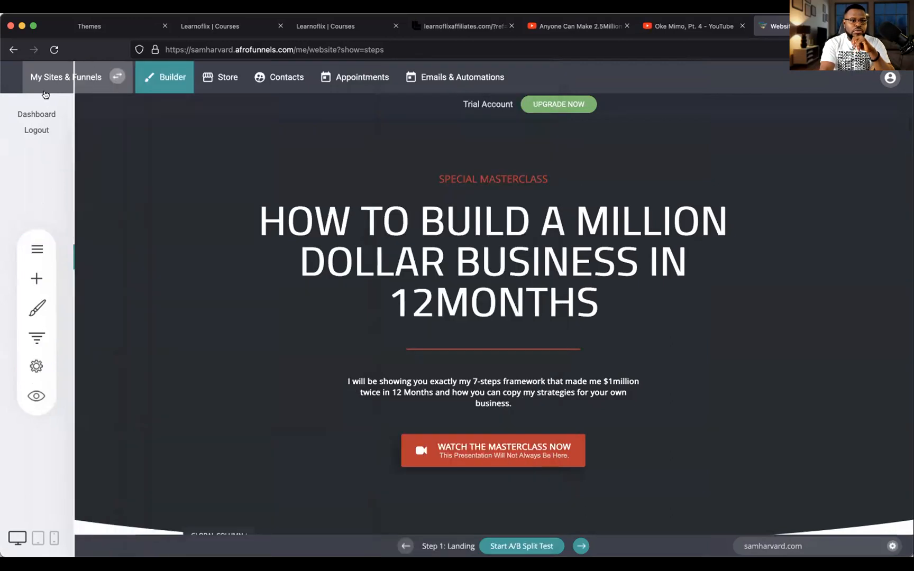
Step: Copy the Business Coaching With SH funnel's share link, then look over its settings
{"action": "left_click", "coordinate": [47, 78]}
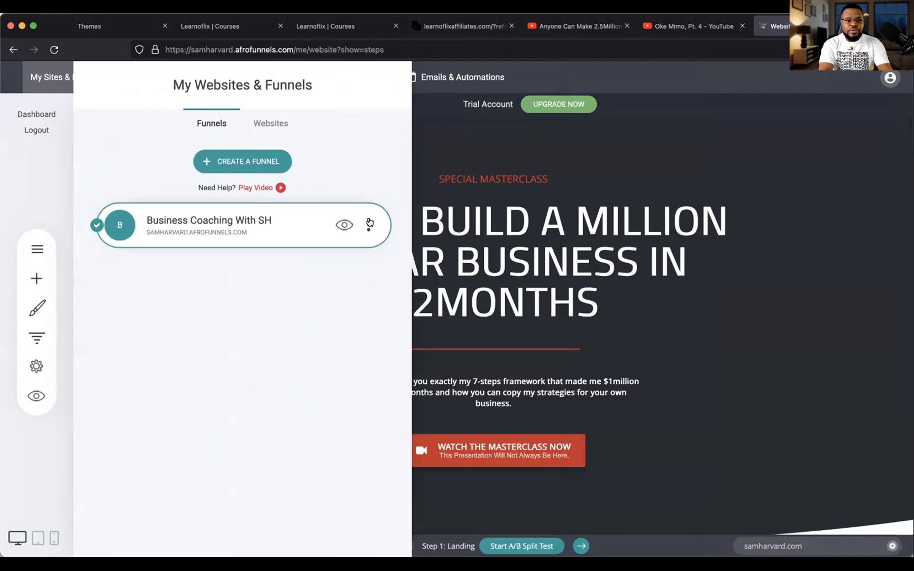
{"action": "left_click", "coordinate": [369, 223]}
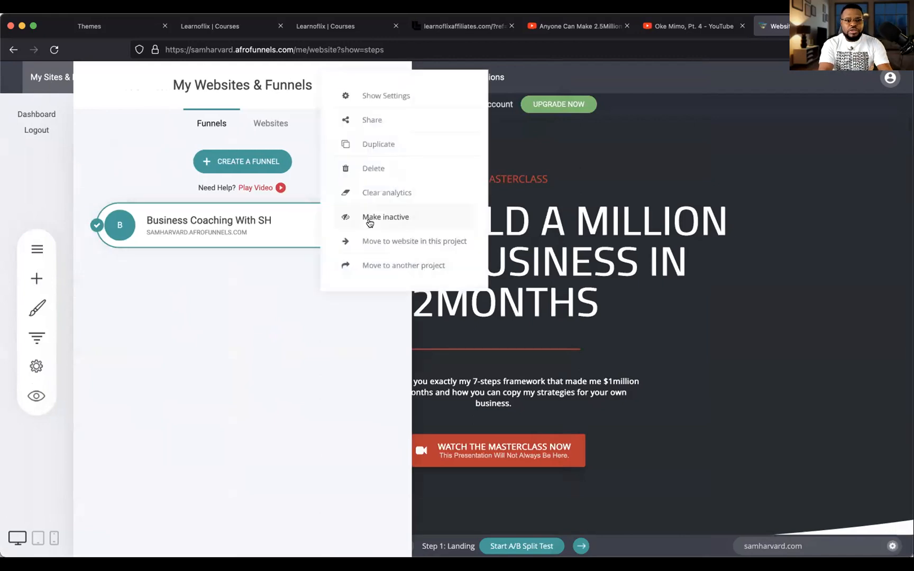
{"action": "left_click", "coordinate": [373, 120]}
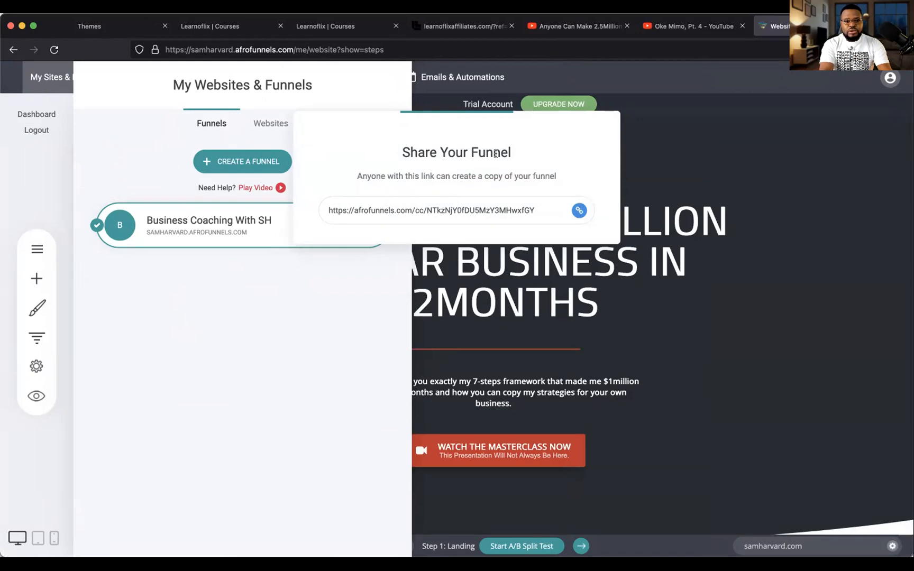
{"action": "left_click", "coordinate": [577, 211]}
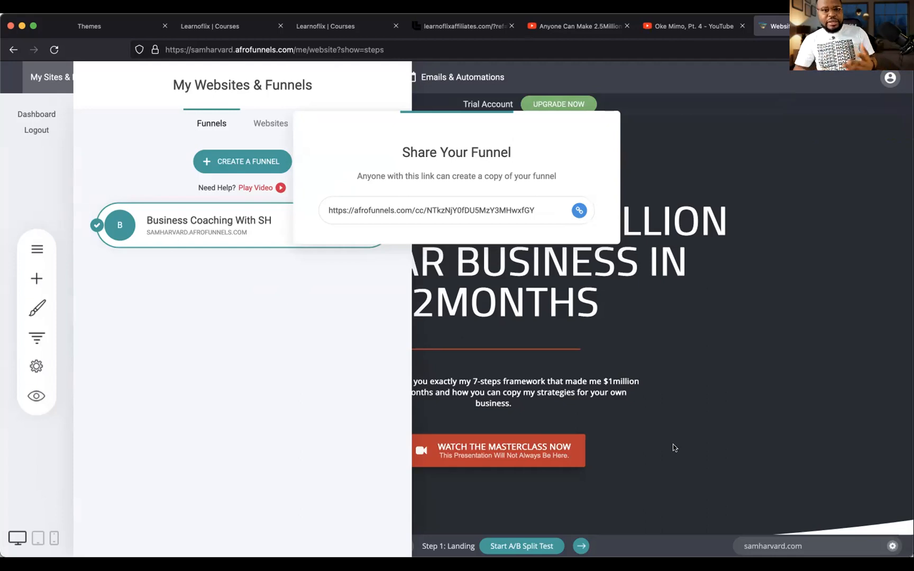
{"action": "left_click", "coordinate": [739, 356]}
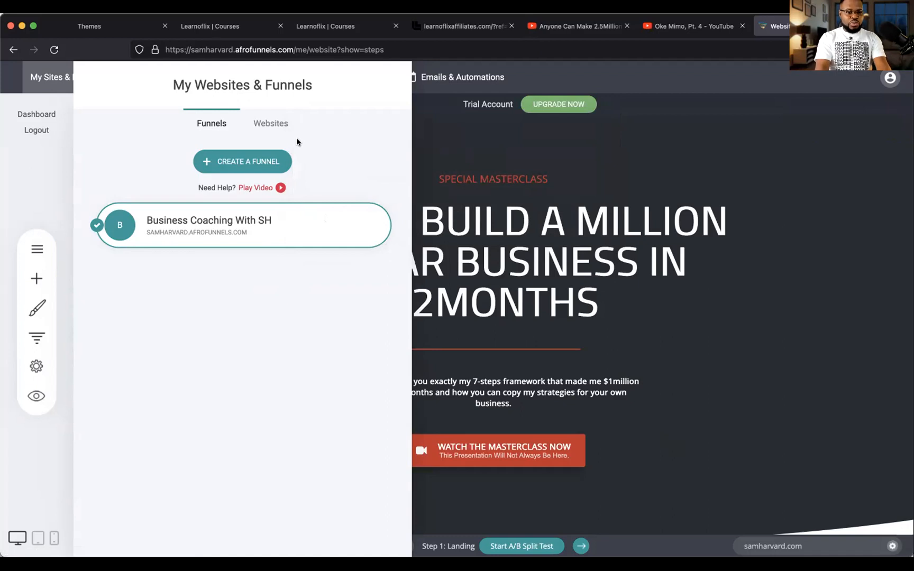
{"action": "left_click", "coordinate": [365, 225]}
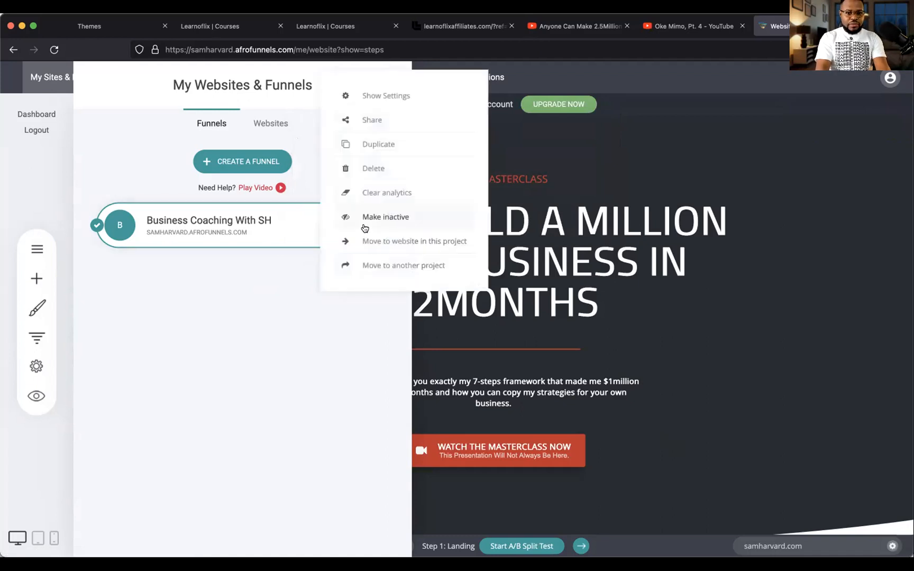
{"action": "left_click", "coordinate": [410, 100]}
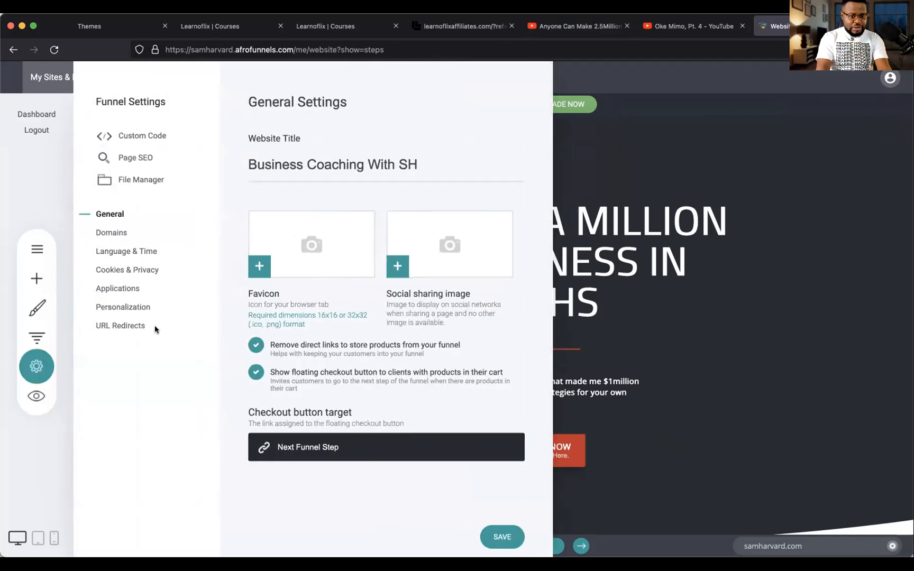
{"action": "left_click", "coordinate": [35, 196]}
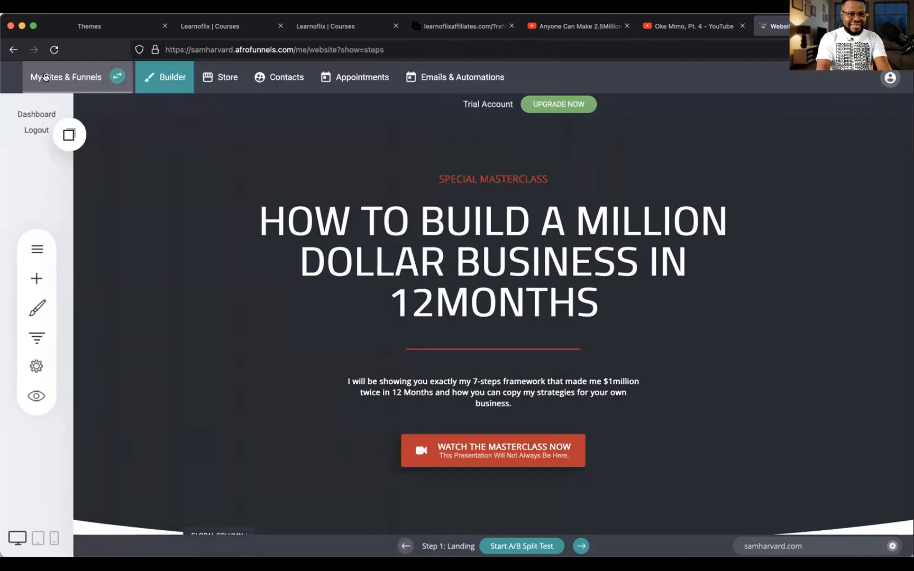
Step: Copy the funnel's share link again from its Share dialog
{"action": "left_click", "coordinate": [67, 78]}
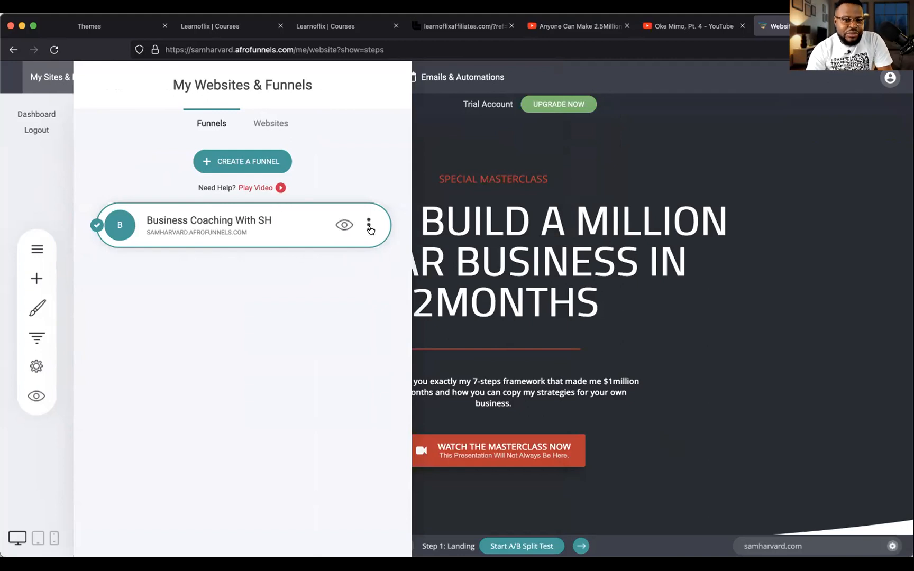
{"action": "left_click", "coordinate": [370, 226]}
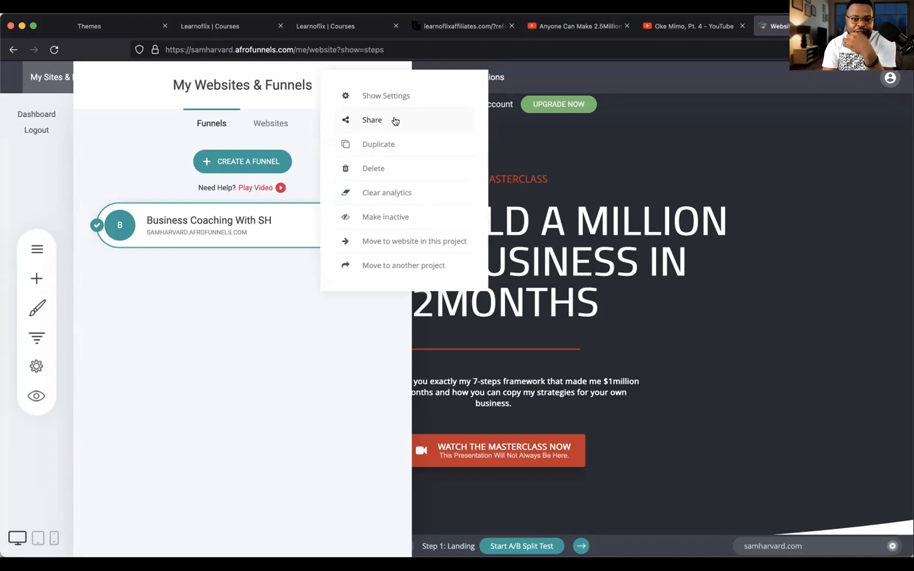
{"action": "left_click", "coordinate": [395, 121]}
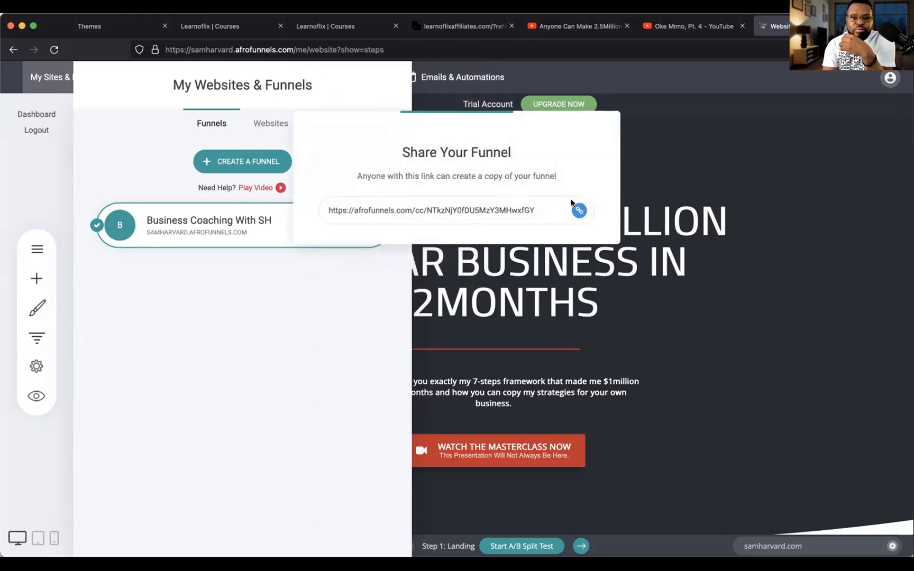
{"action": "left_click", "coordinate": [578, 210]}
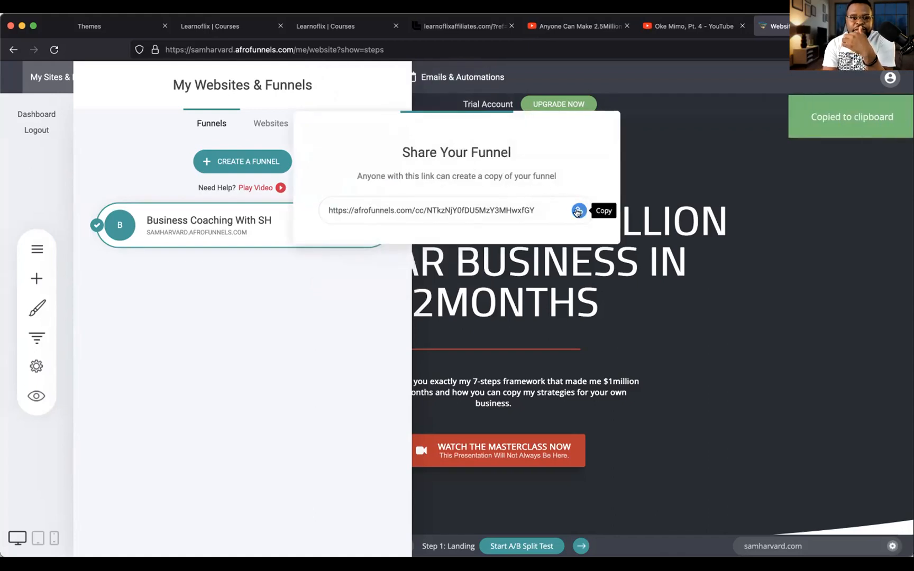
{"action": "left_click", "coordinate": [279, 327]}
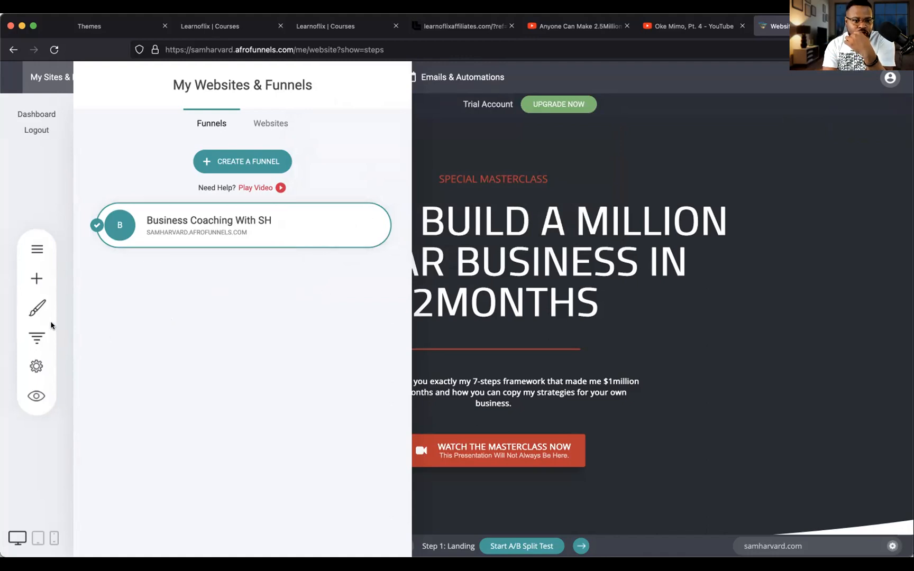
{"action": "mouse_move", "coordinate": [319, 232]}
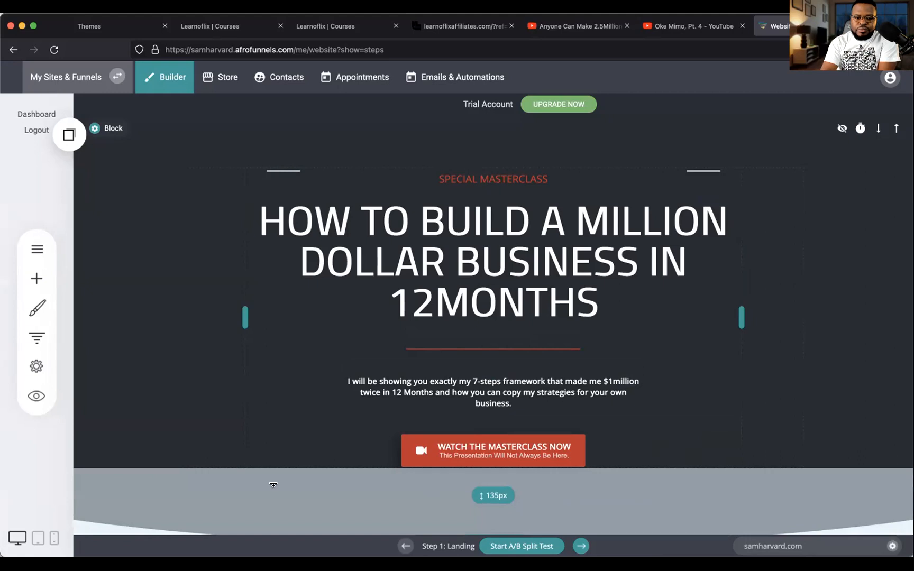
Step: Scroll down the landing page to the 'How to Build a Million Dollar Business in 12Months' headline
{"action": "scroll", "coordinate": [273, 483], "scroll_direction": "down", "scroll_amount": 3}
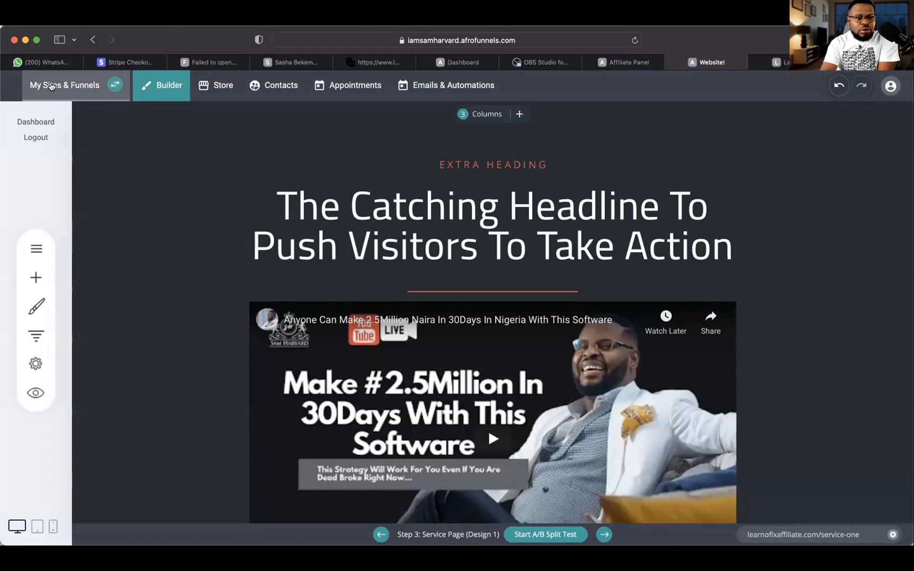
Step: From My Sites & Funnels, copy the active funnel's affiliate link via its Share option
{"action": "left_click", "coordinate": [51, 87]}
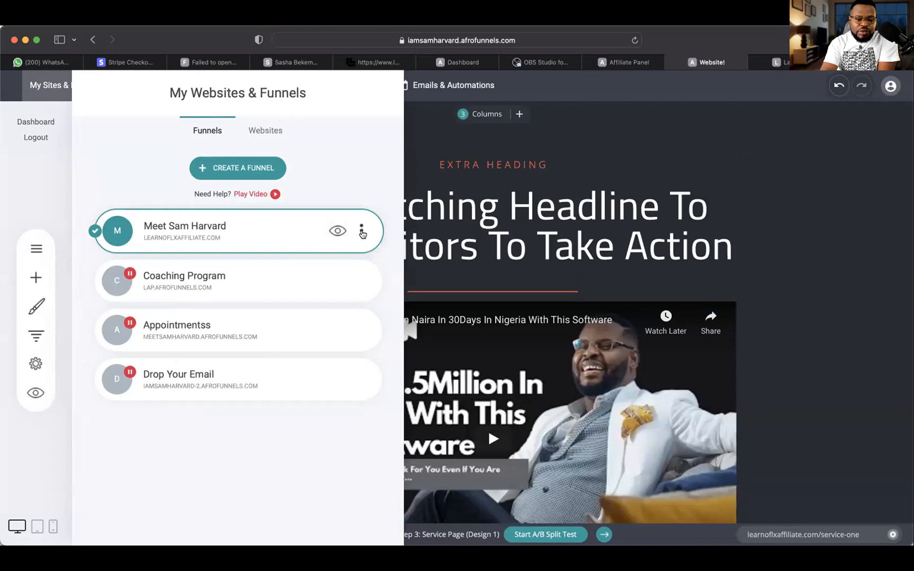
{"action": "left_click", "coordinate": [362, 231]}
{"action": "left_click", "coordinate": [384, 130]}
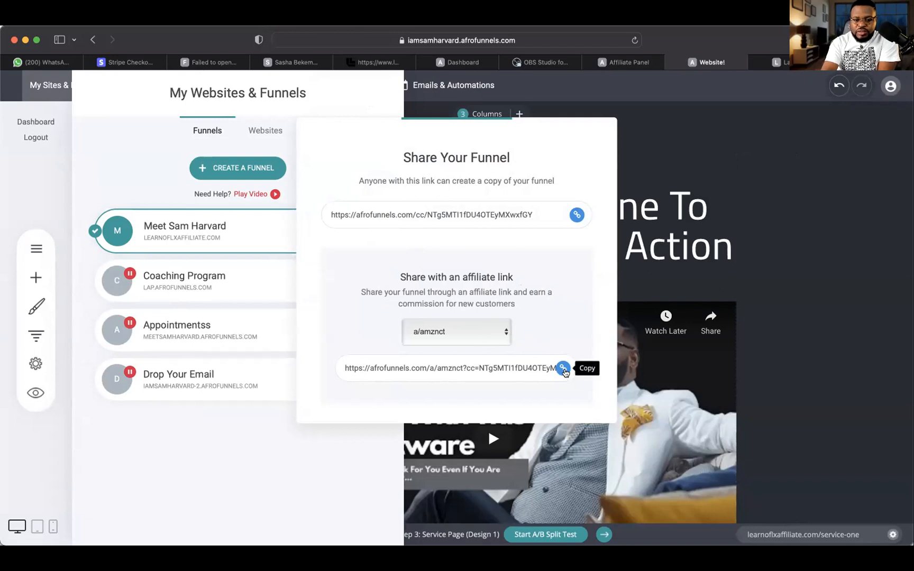
{"action": "left_click", "coordinate": [563, 369]}
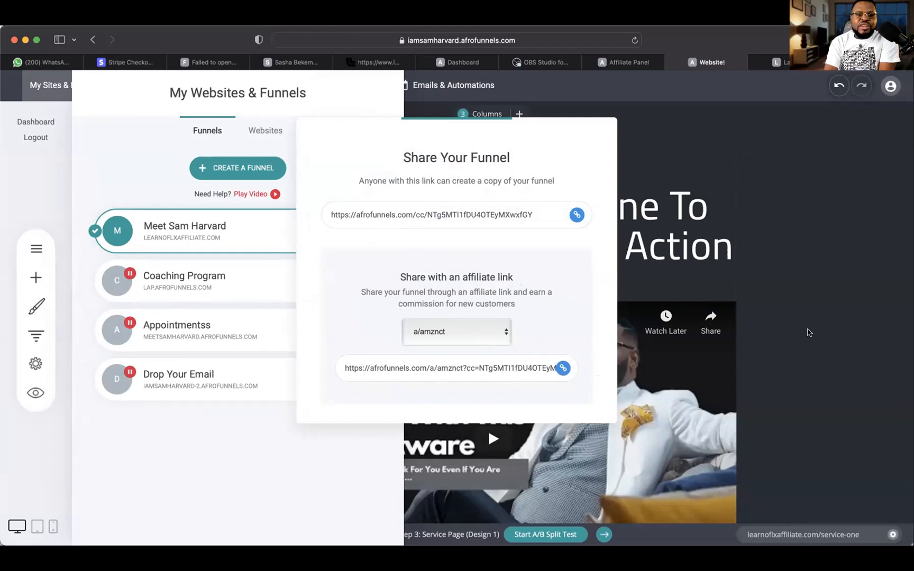
{"action": "left_click", "coordinate": [816, 314]}
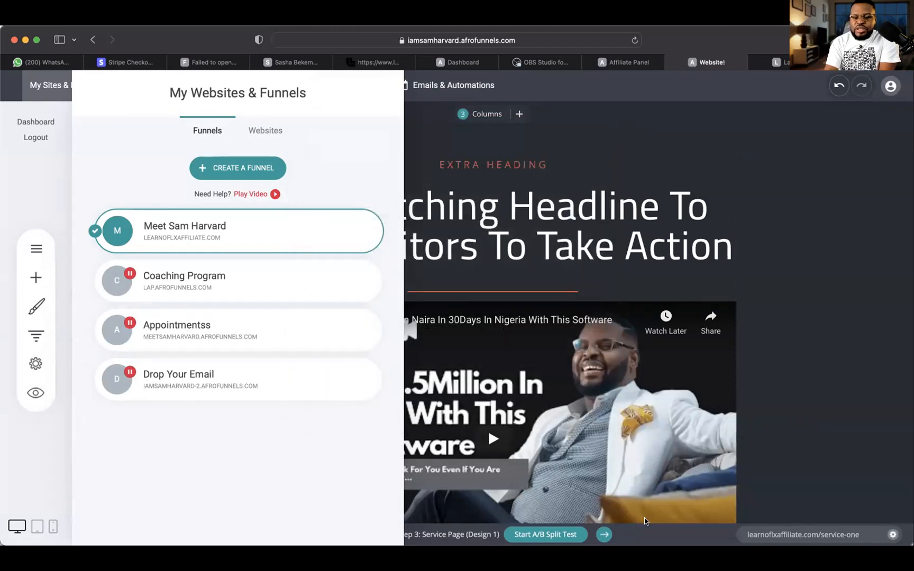